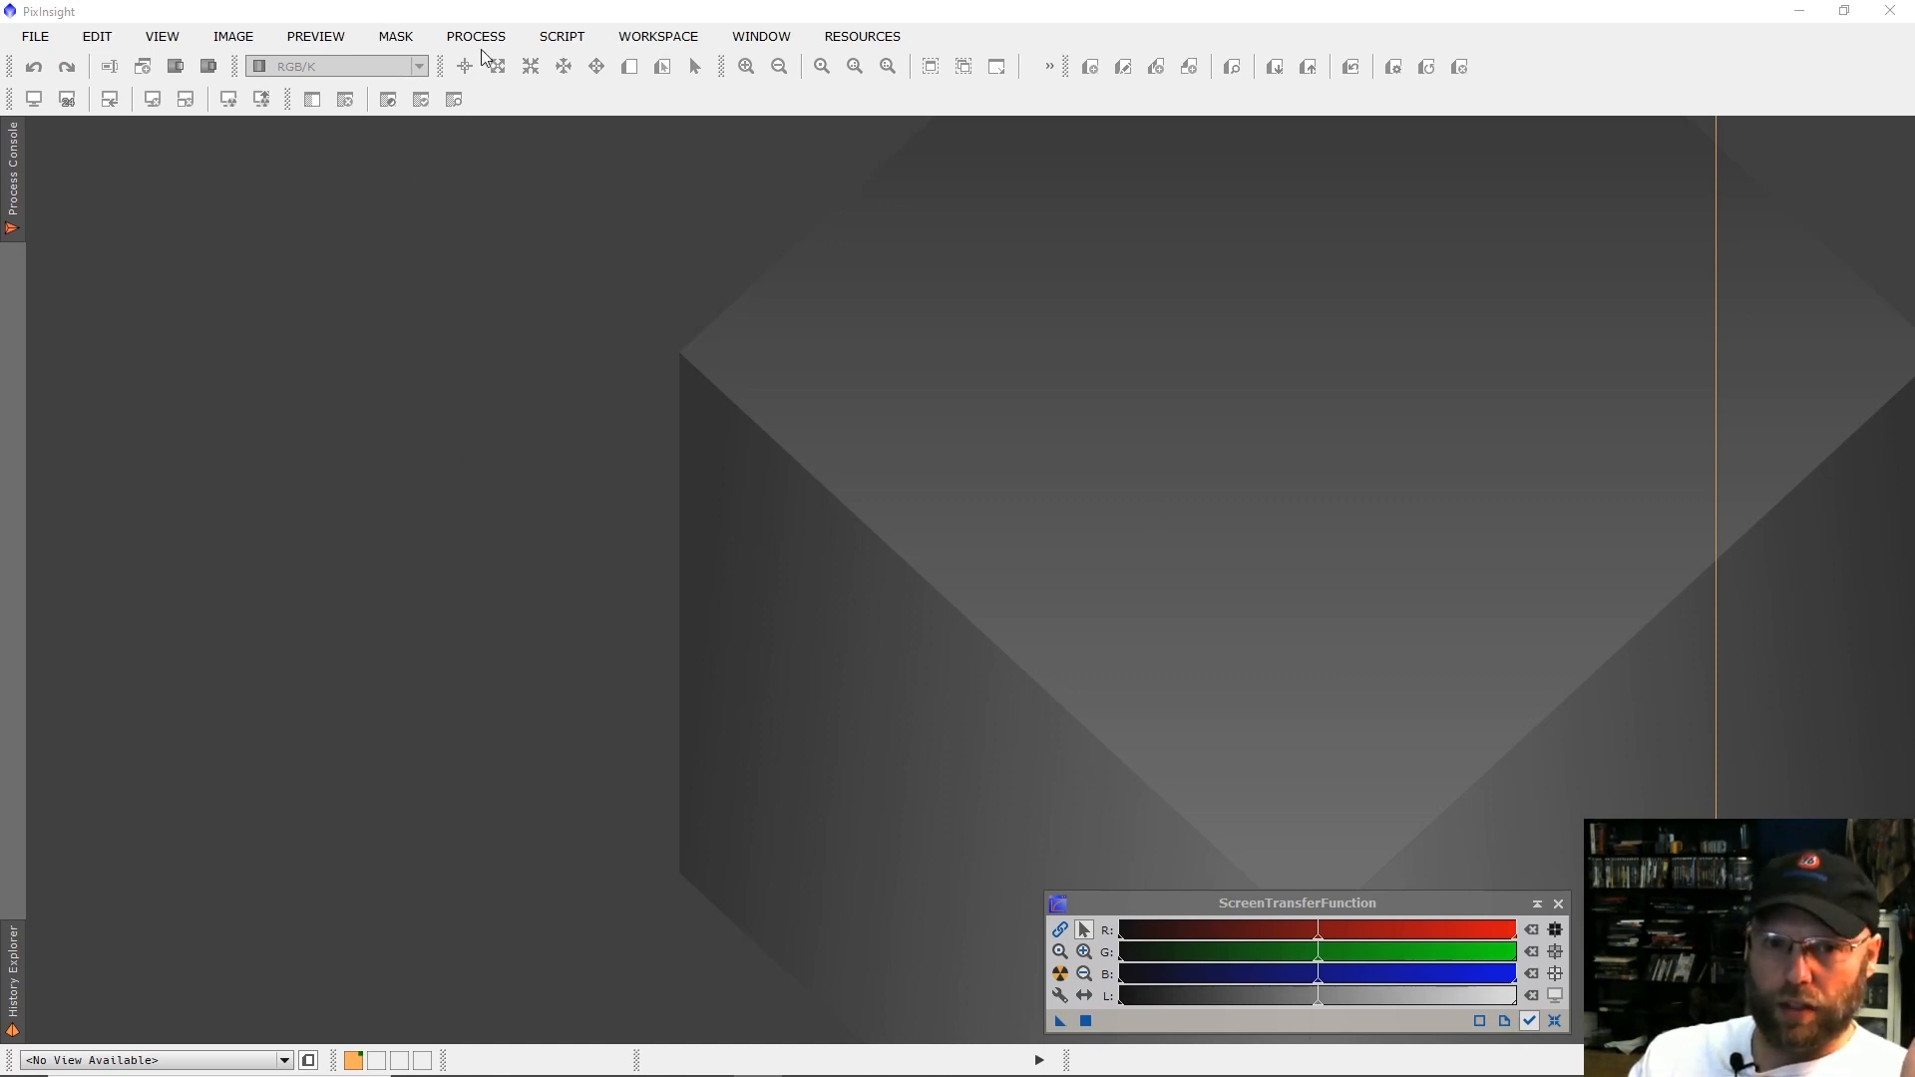
Open the WeightedBatchPreprocessing script from the batch processing scripts.
left_click(40, 38)
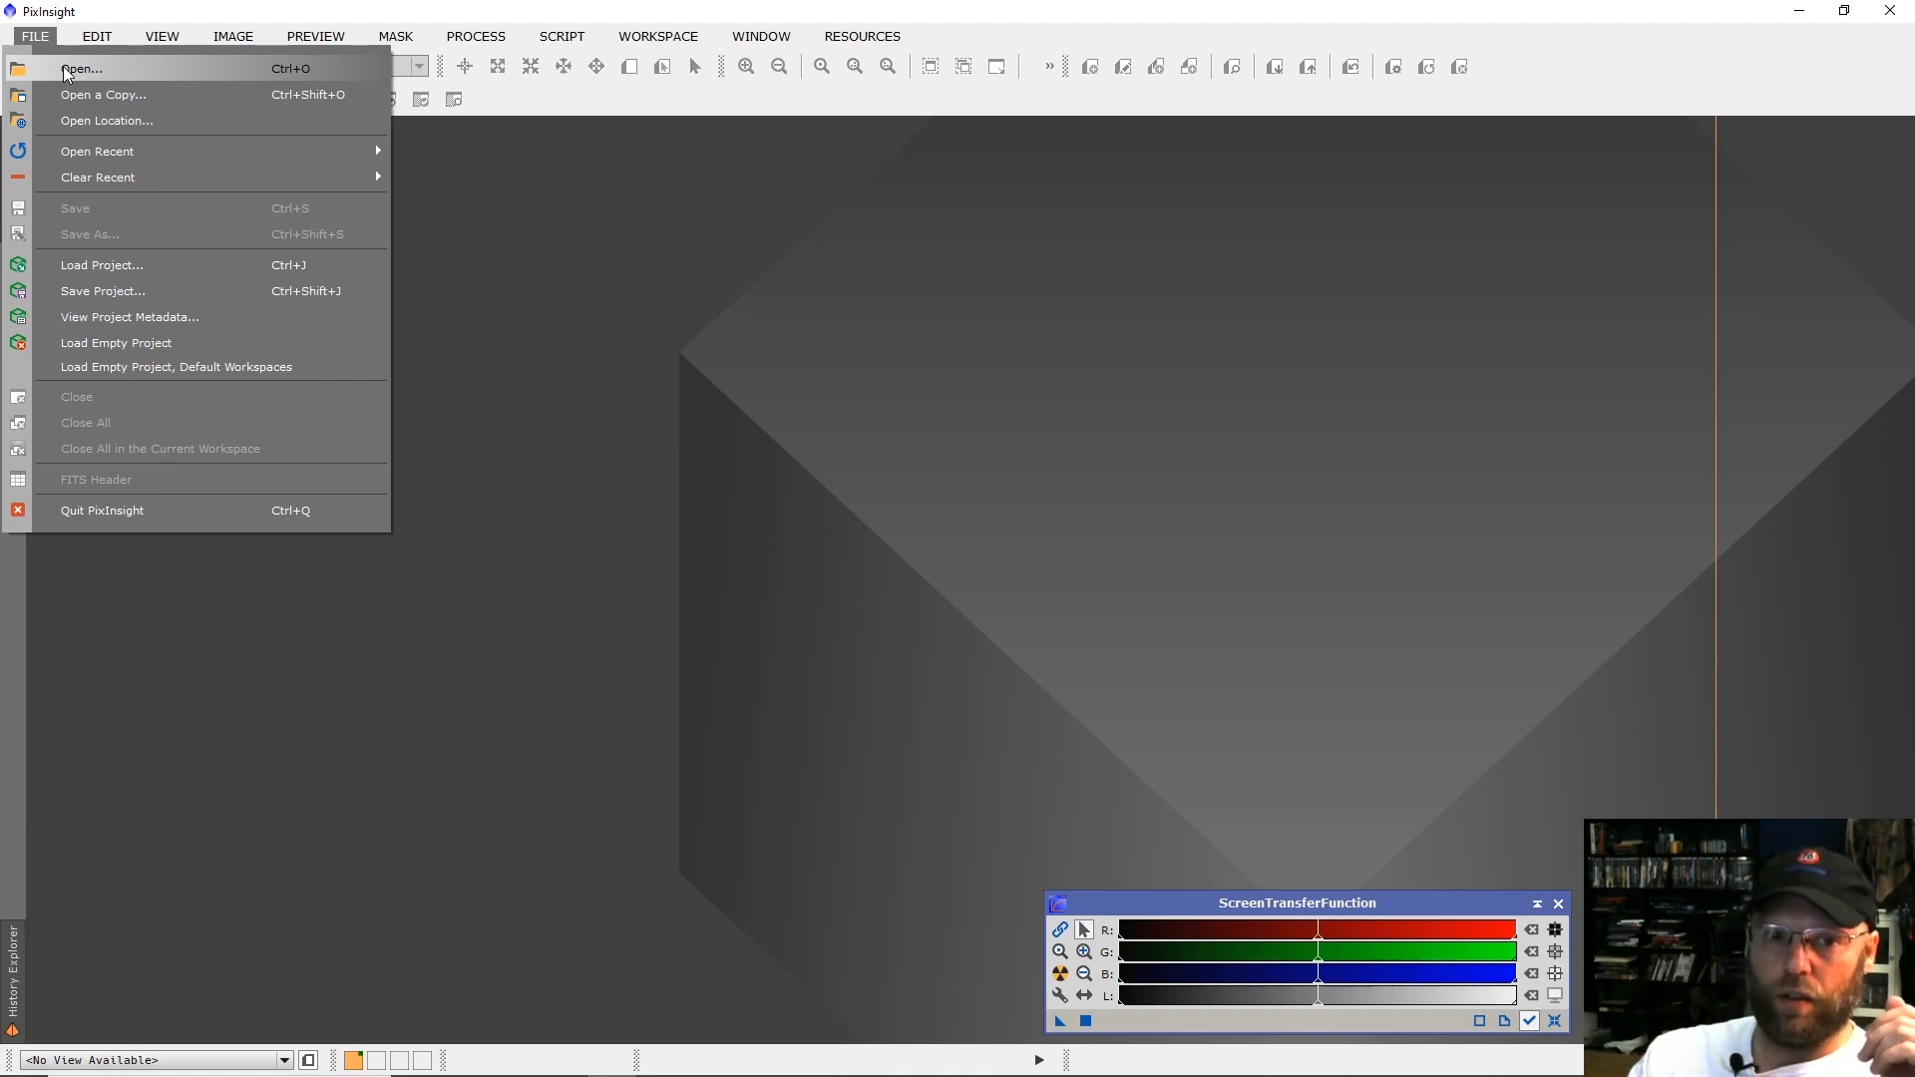
left_click(475, 36)
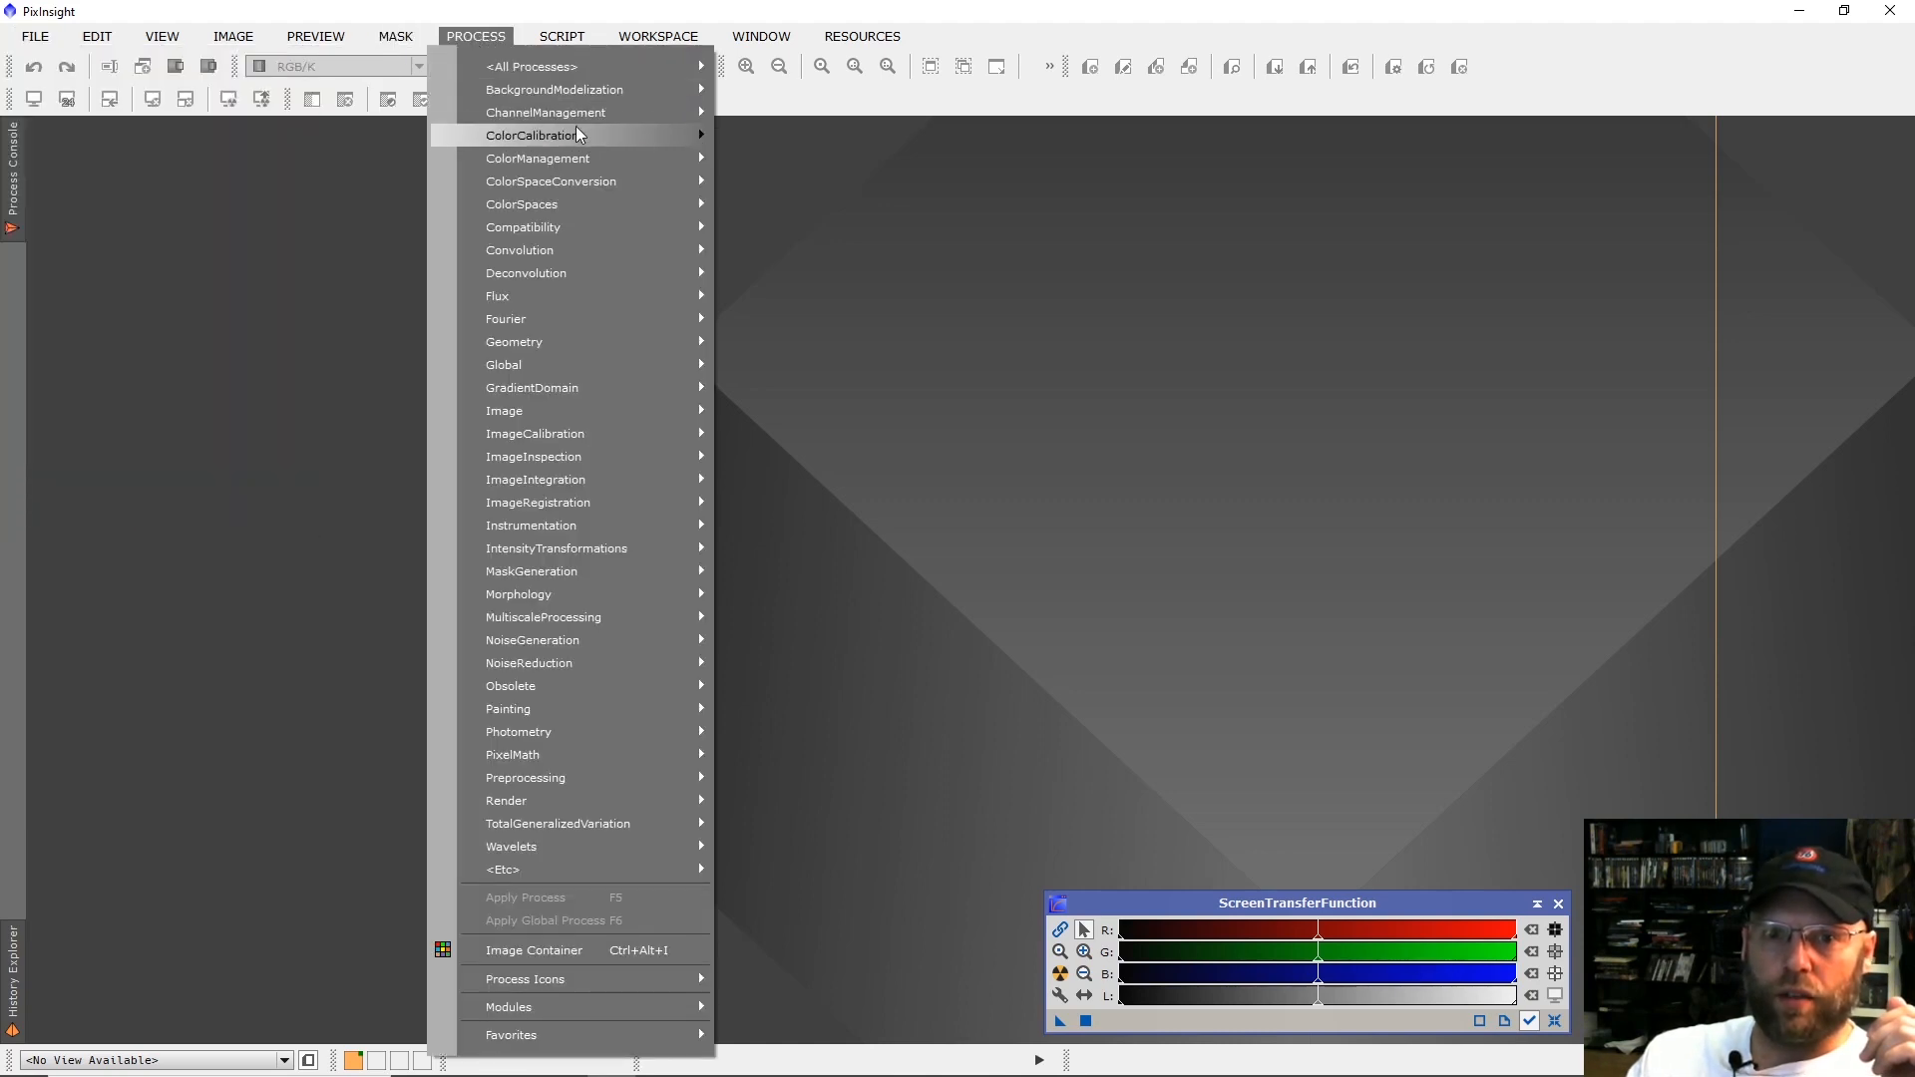
mouse_move(578, 101)
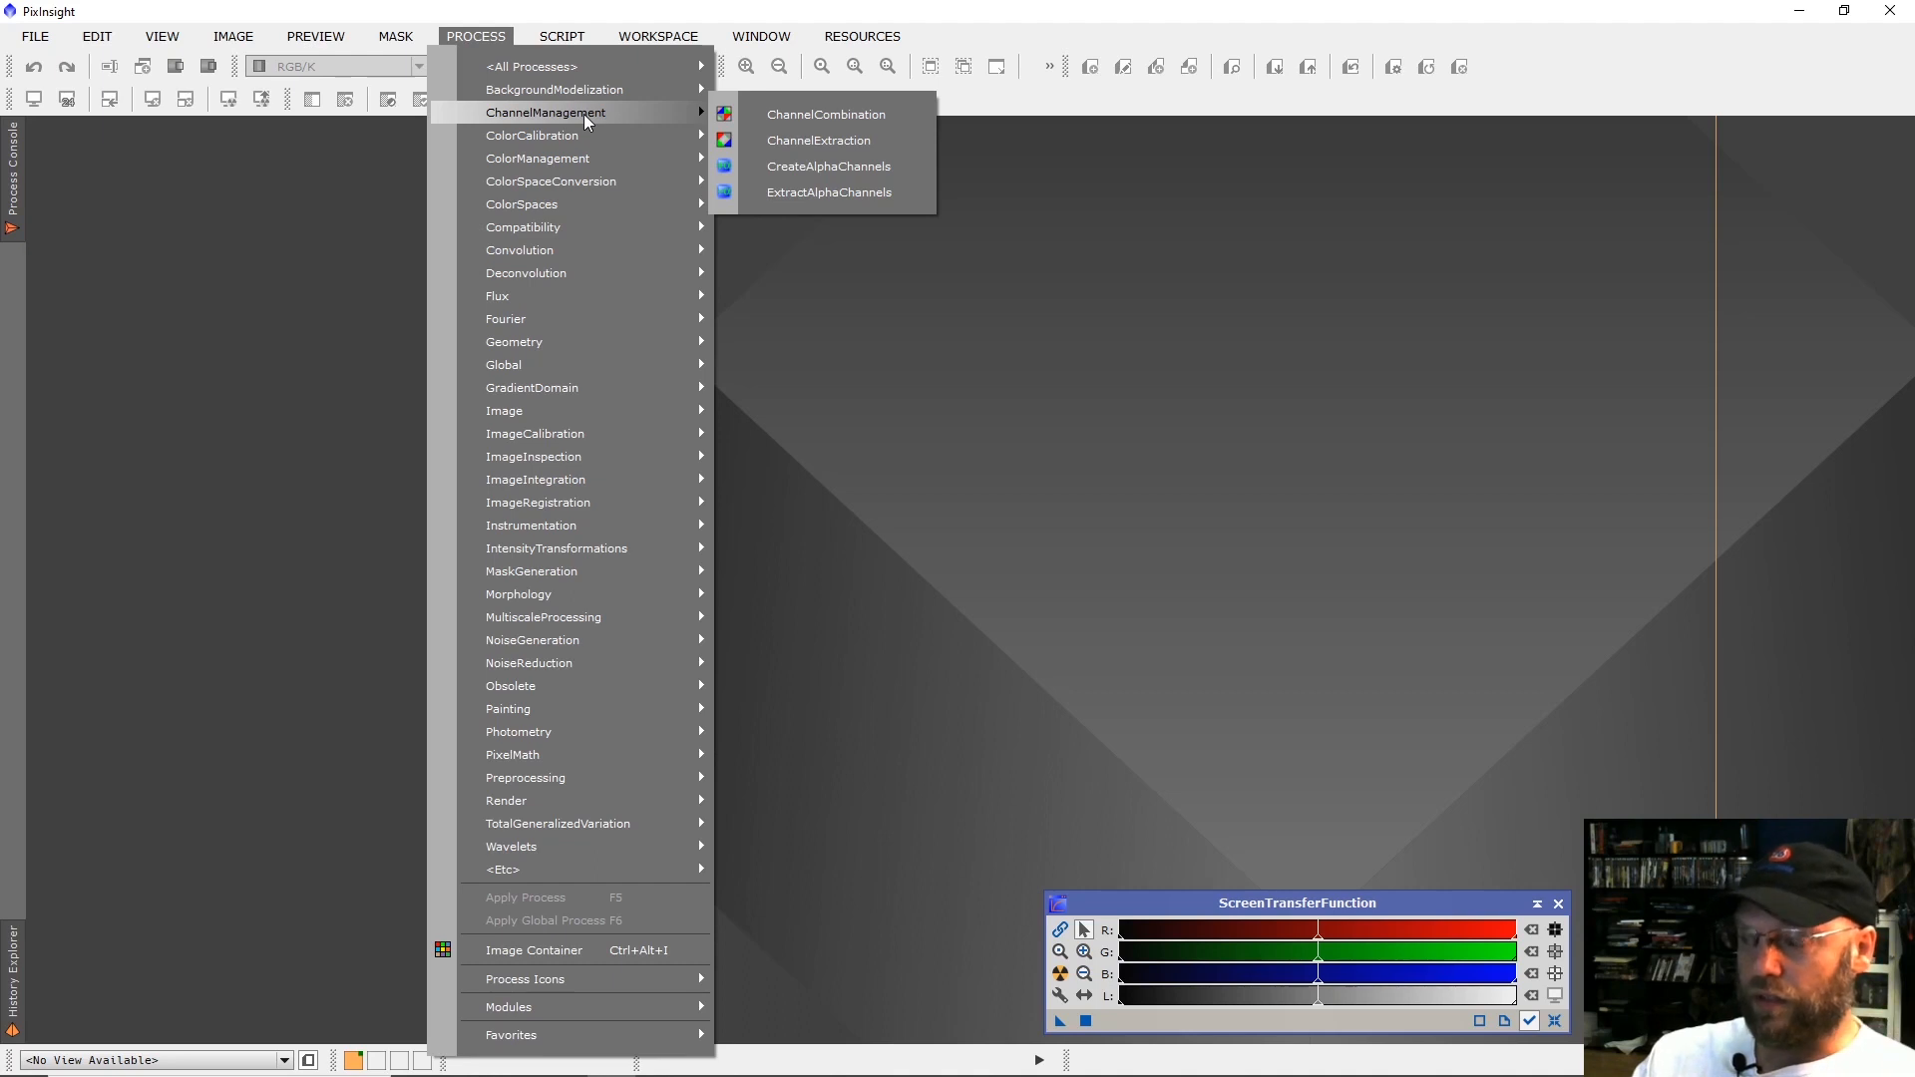
mouse_move(561, 36)
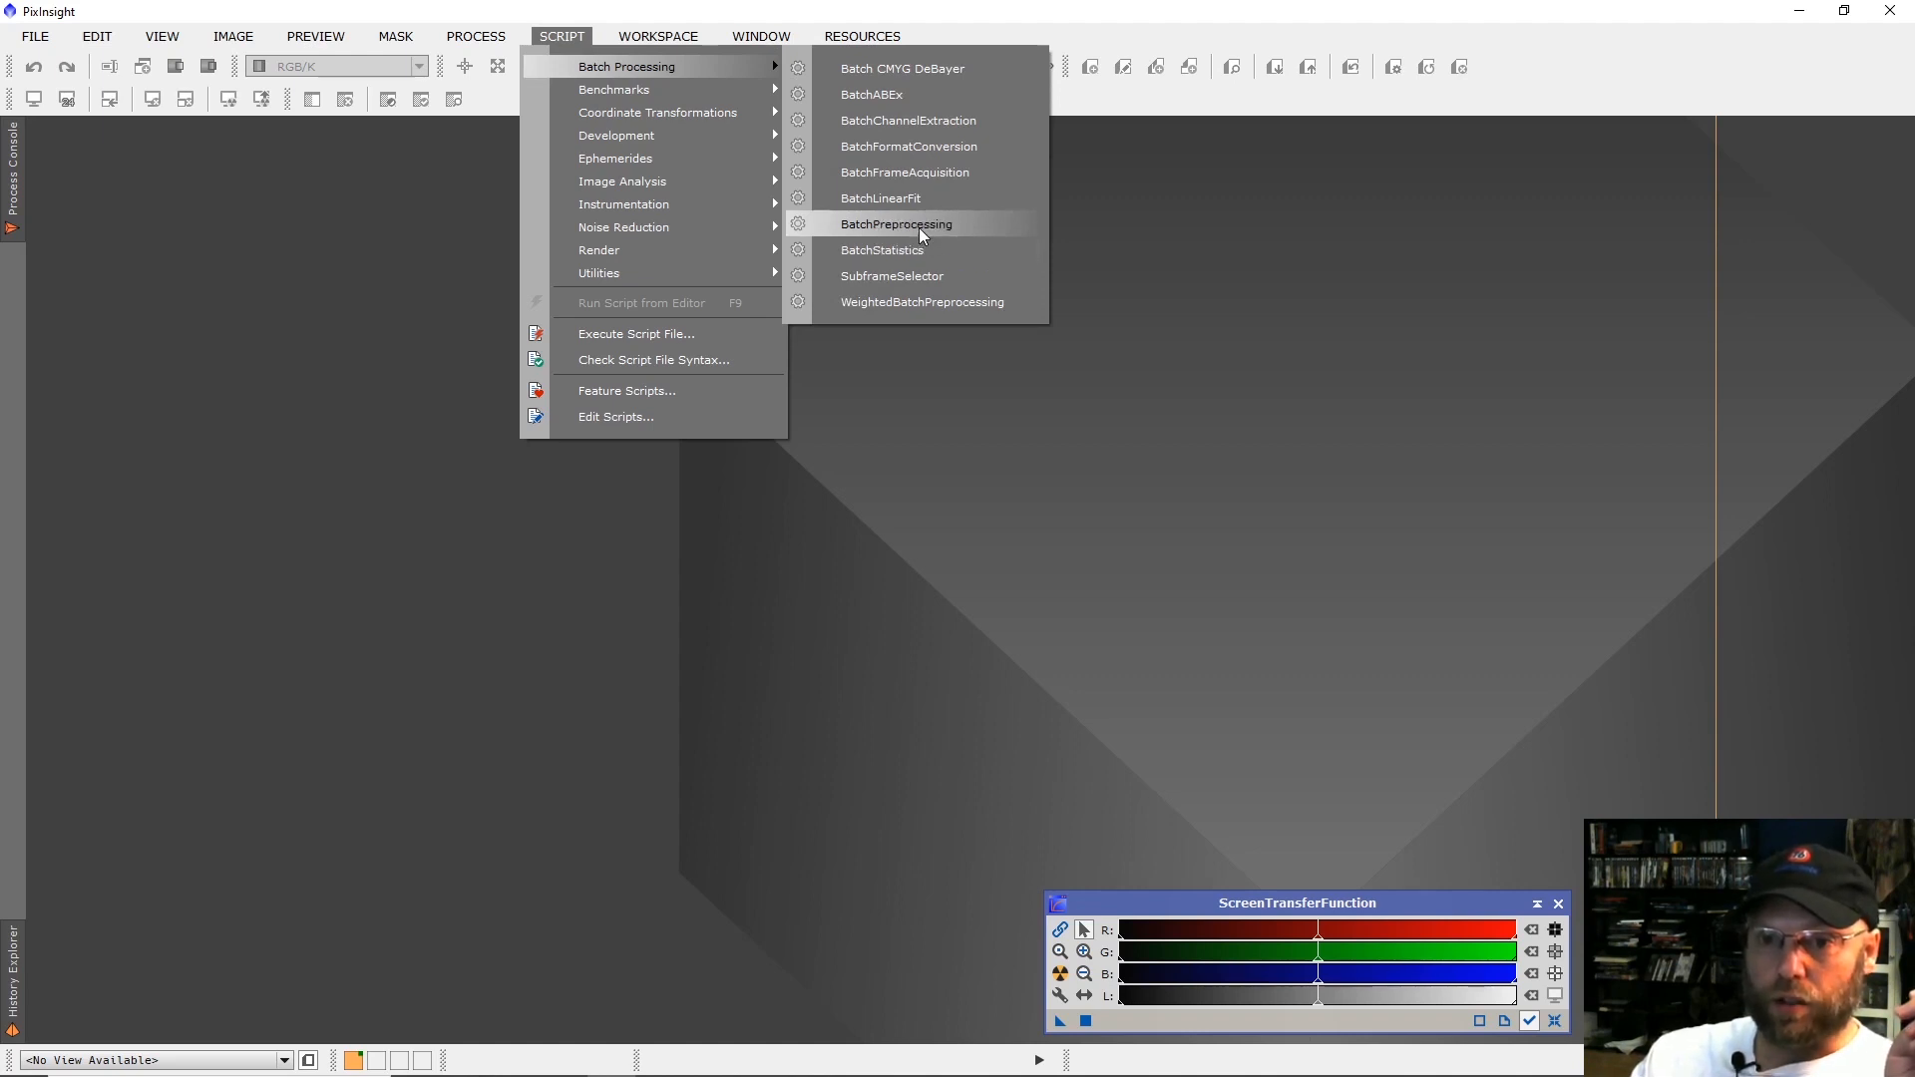
left_click(927, 305)
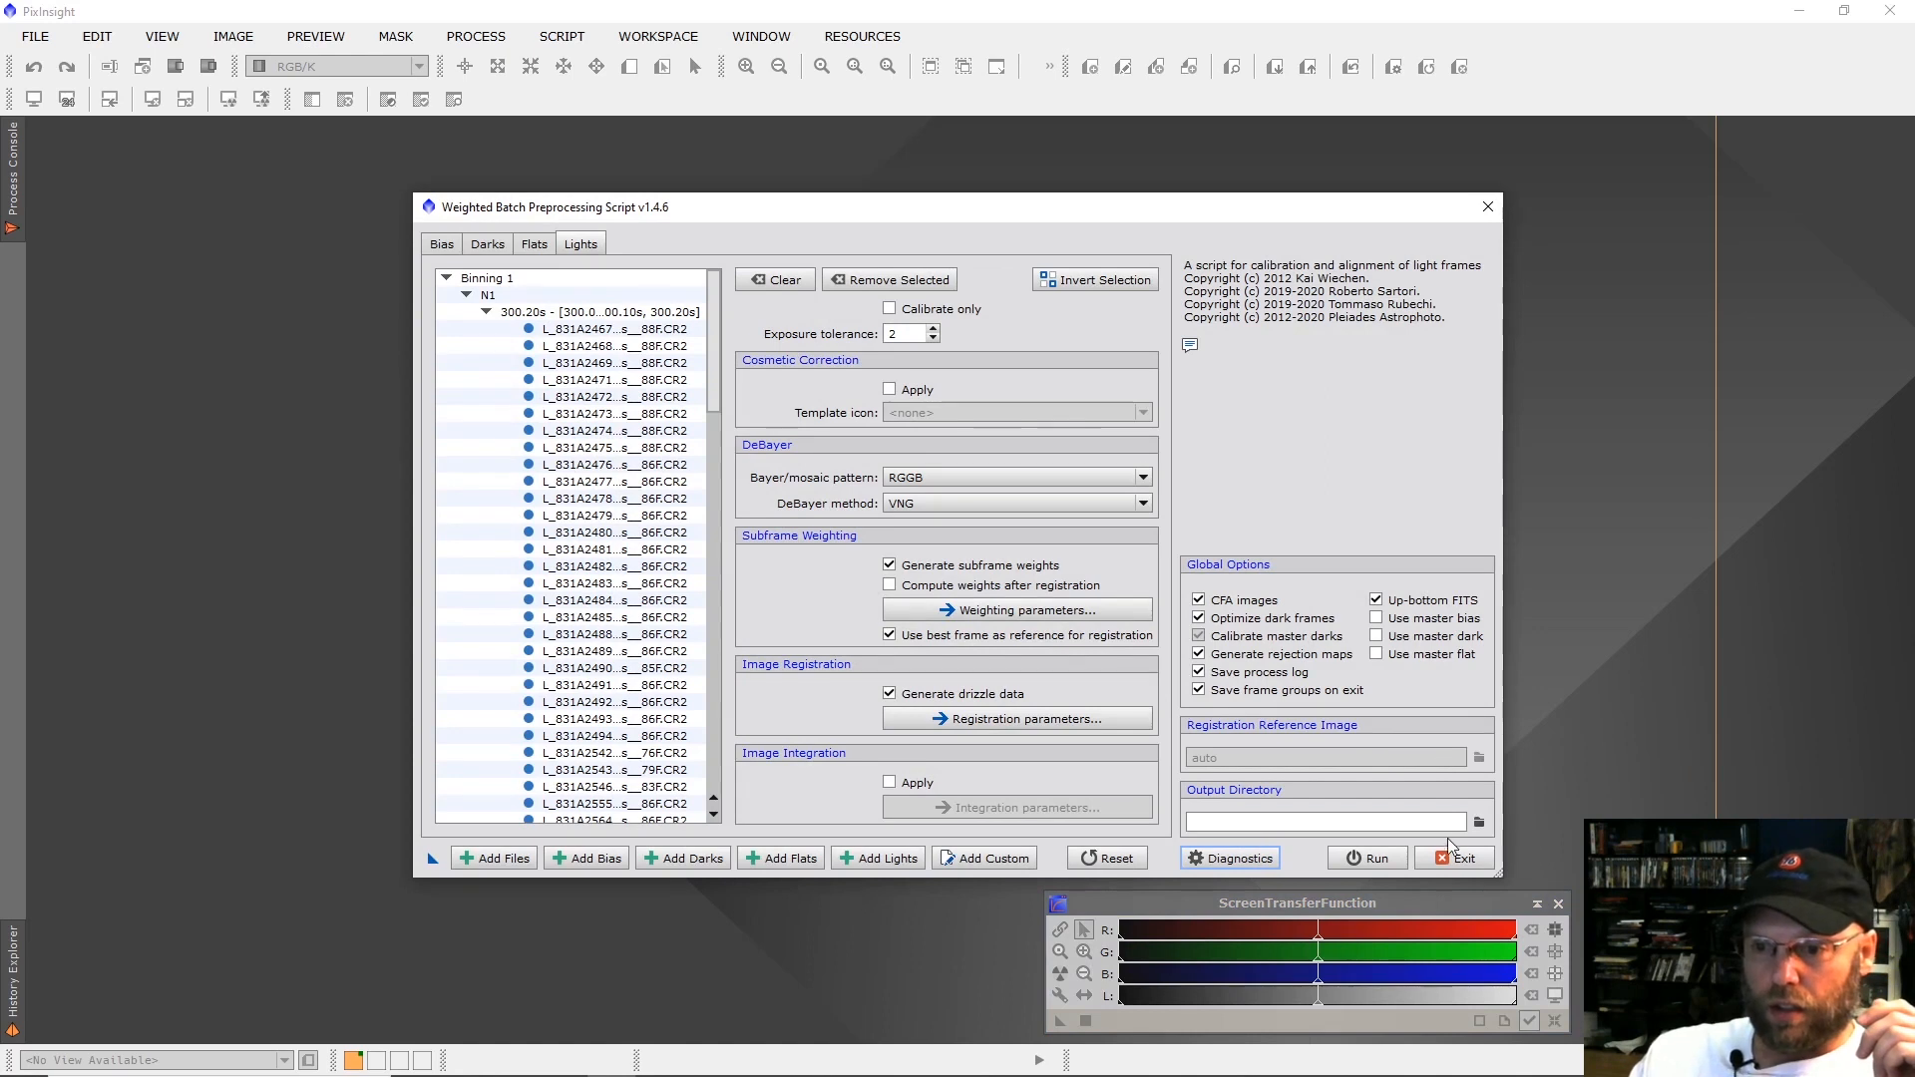
Reset all preprocessing parameters to factory-default values and clear all file lists.
left_click(1106, 857)
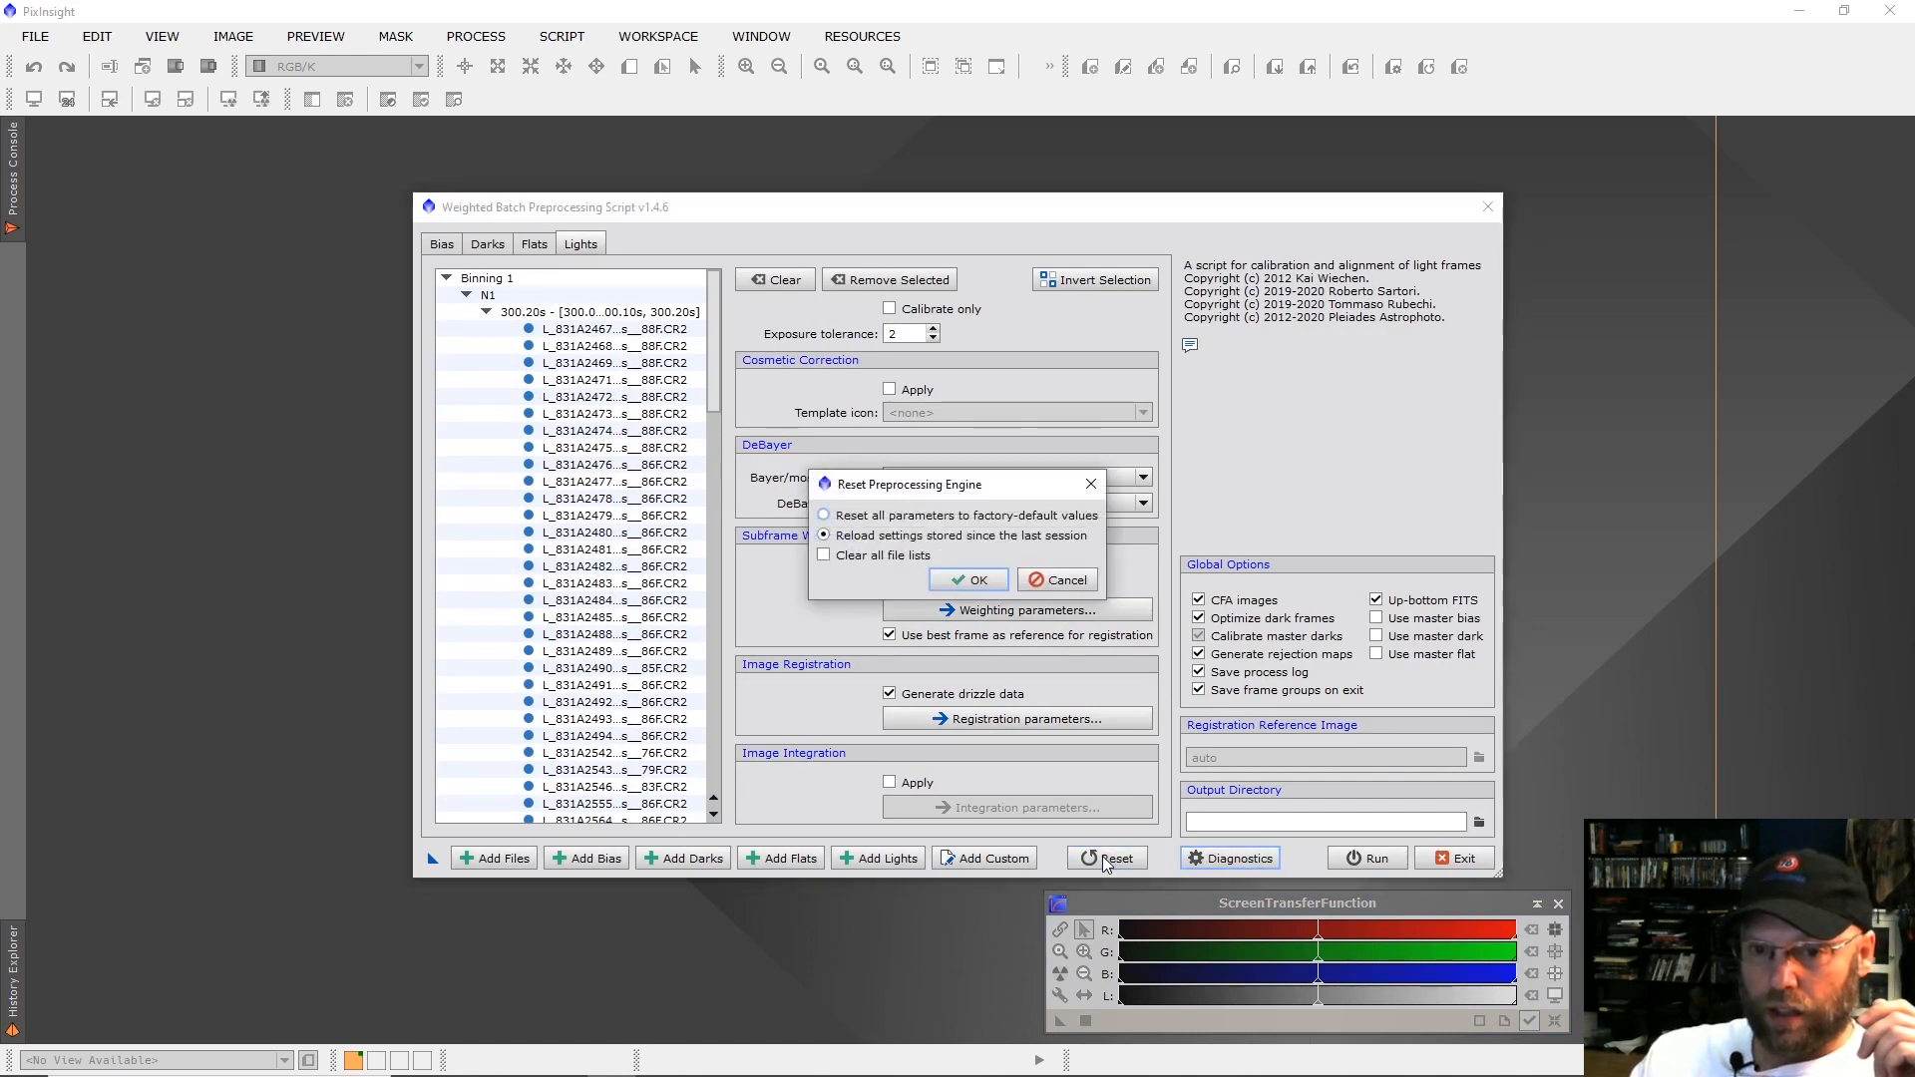
left_click(826, 515)
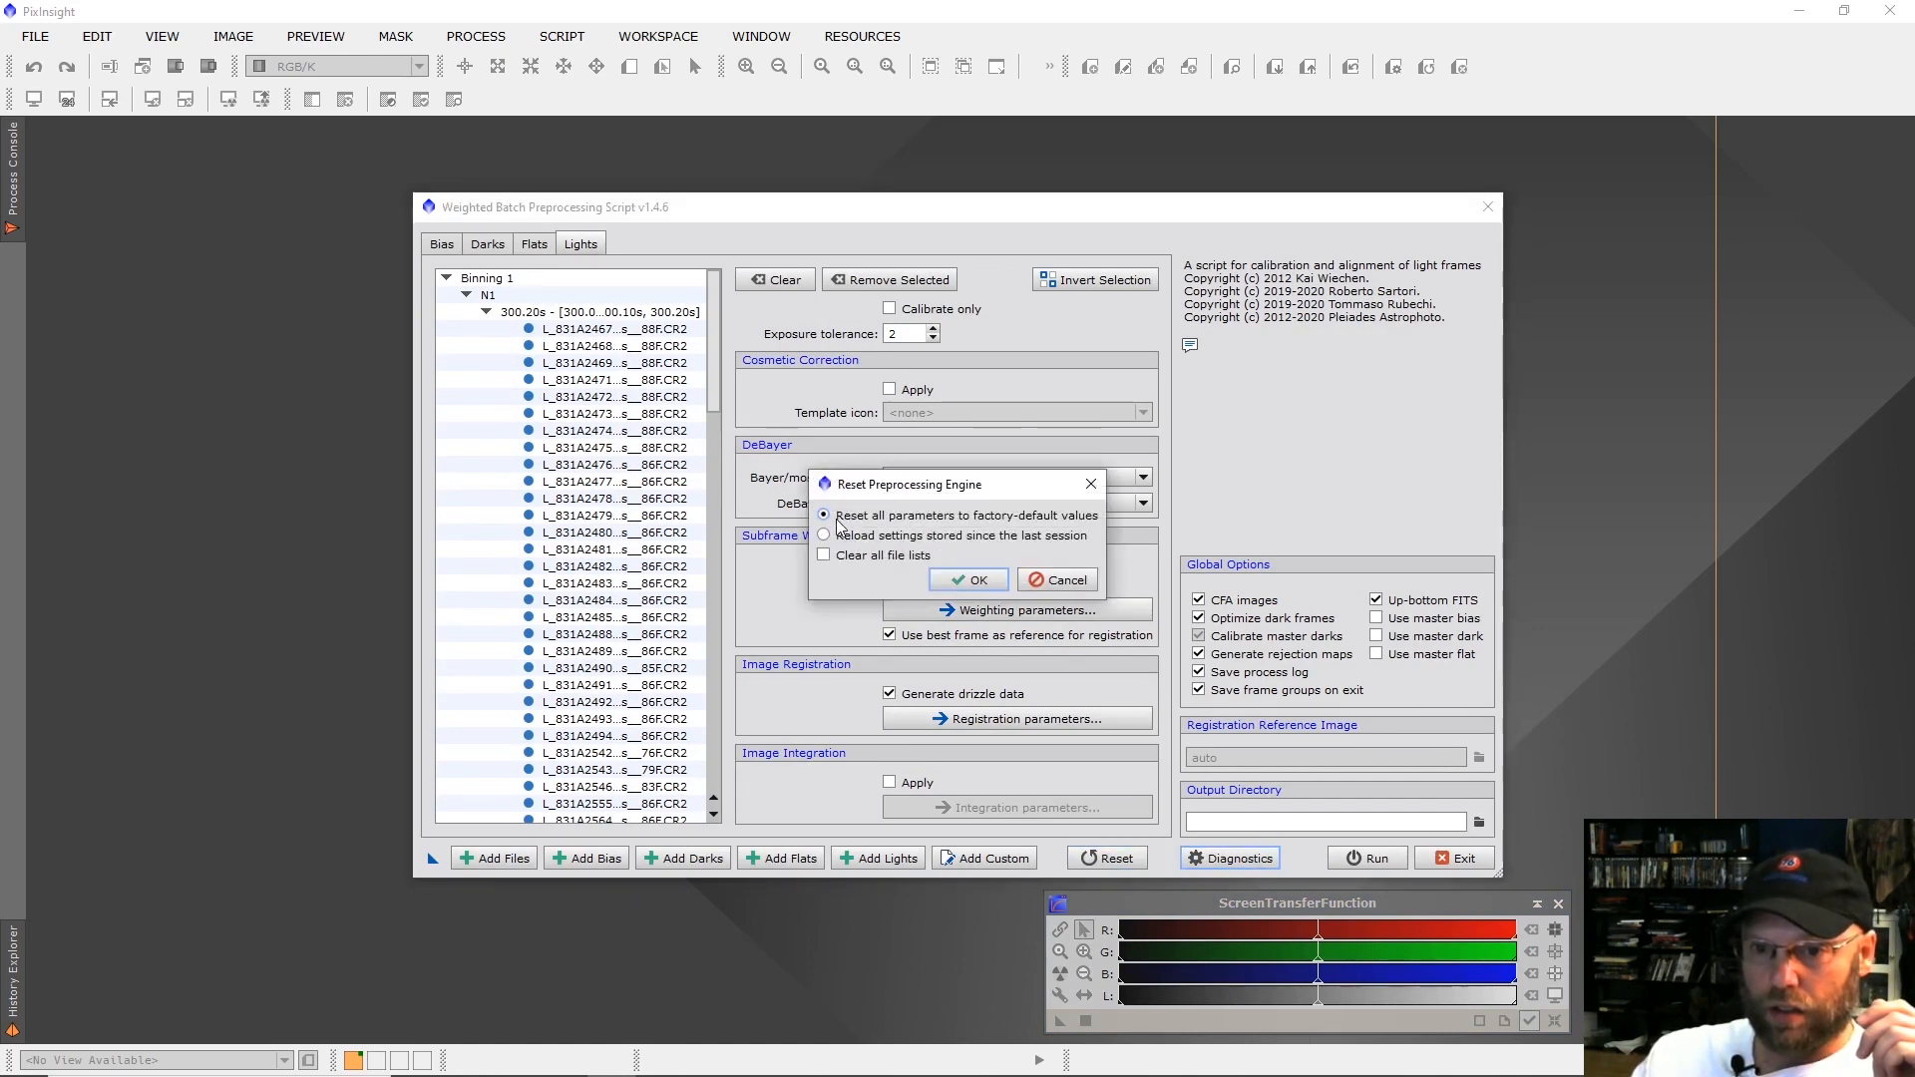
left_click(966, 580)
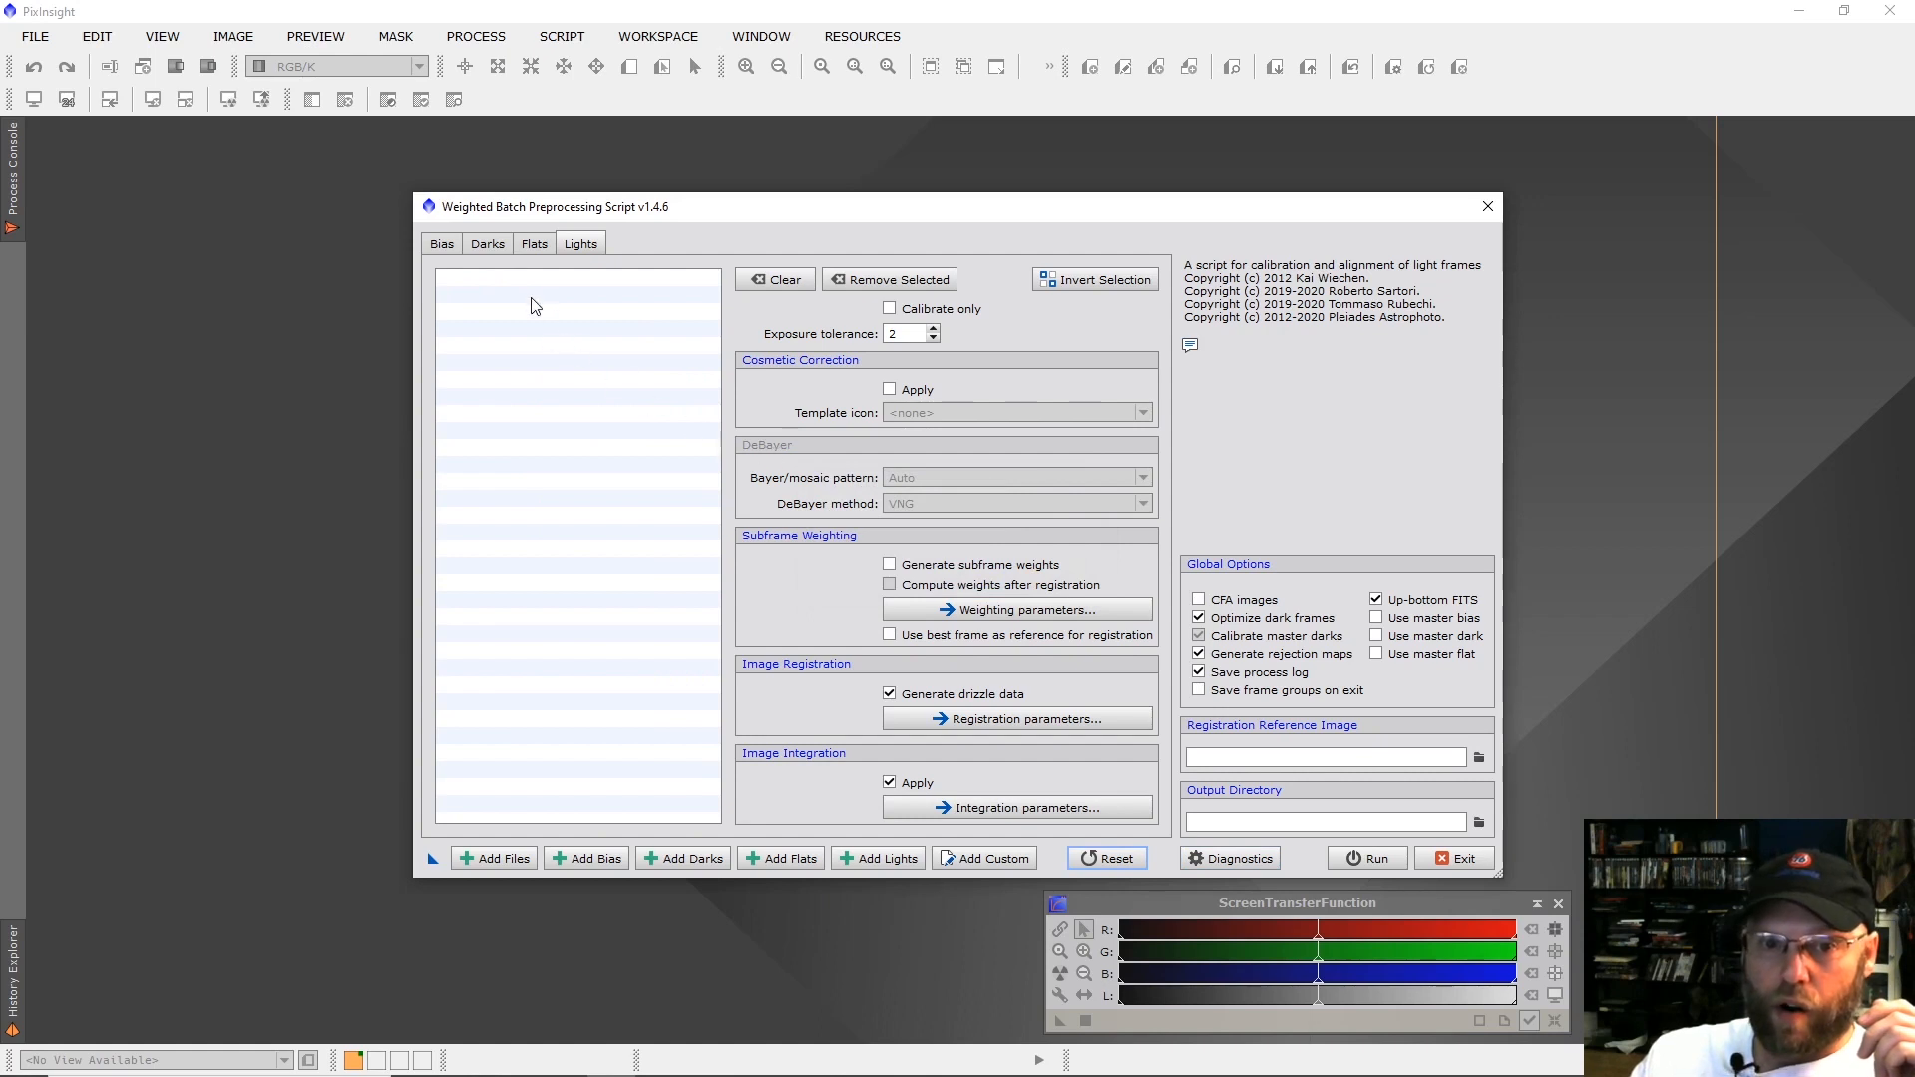
left_click_drag(540, 217, 385, 174)
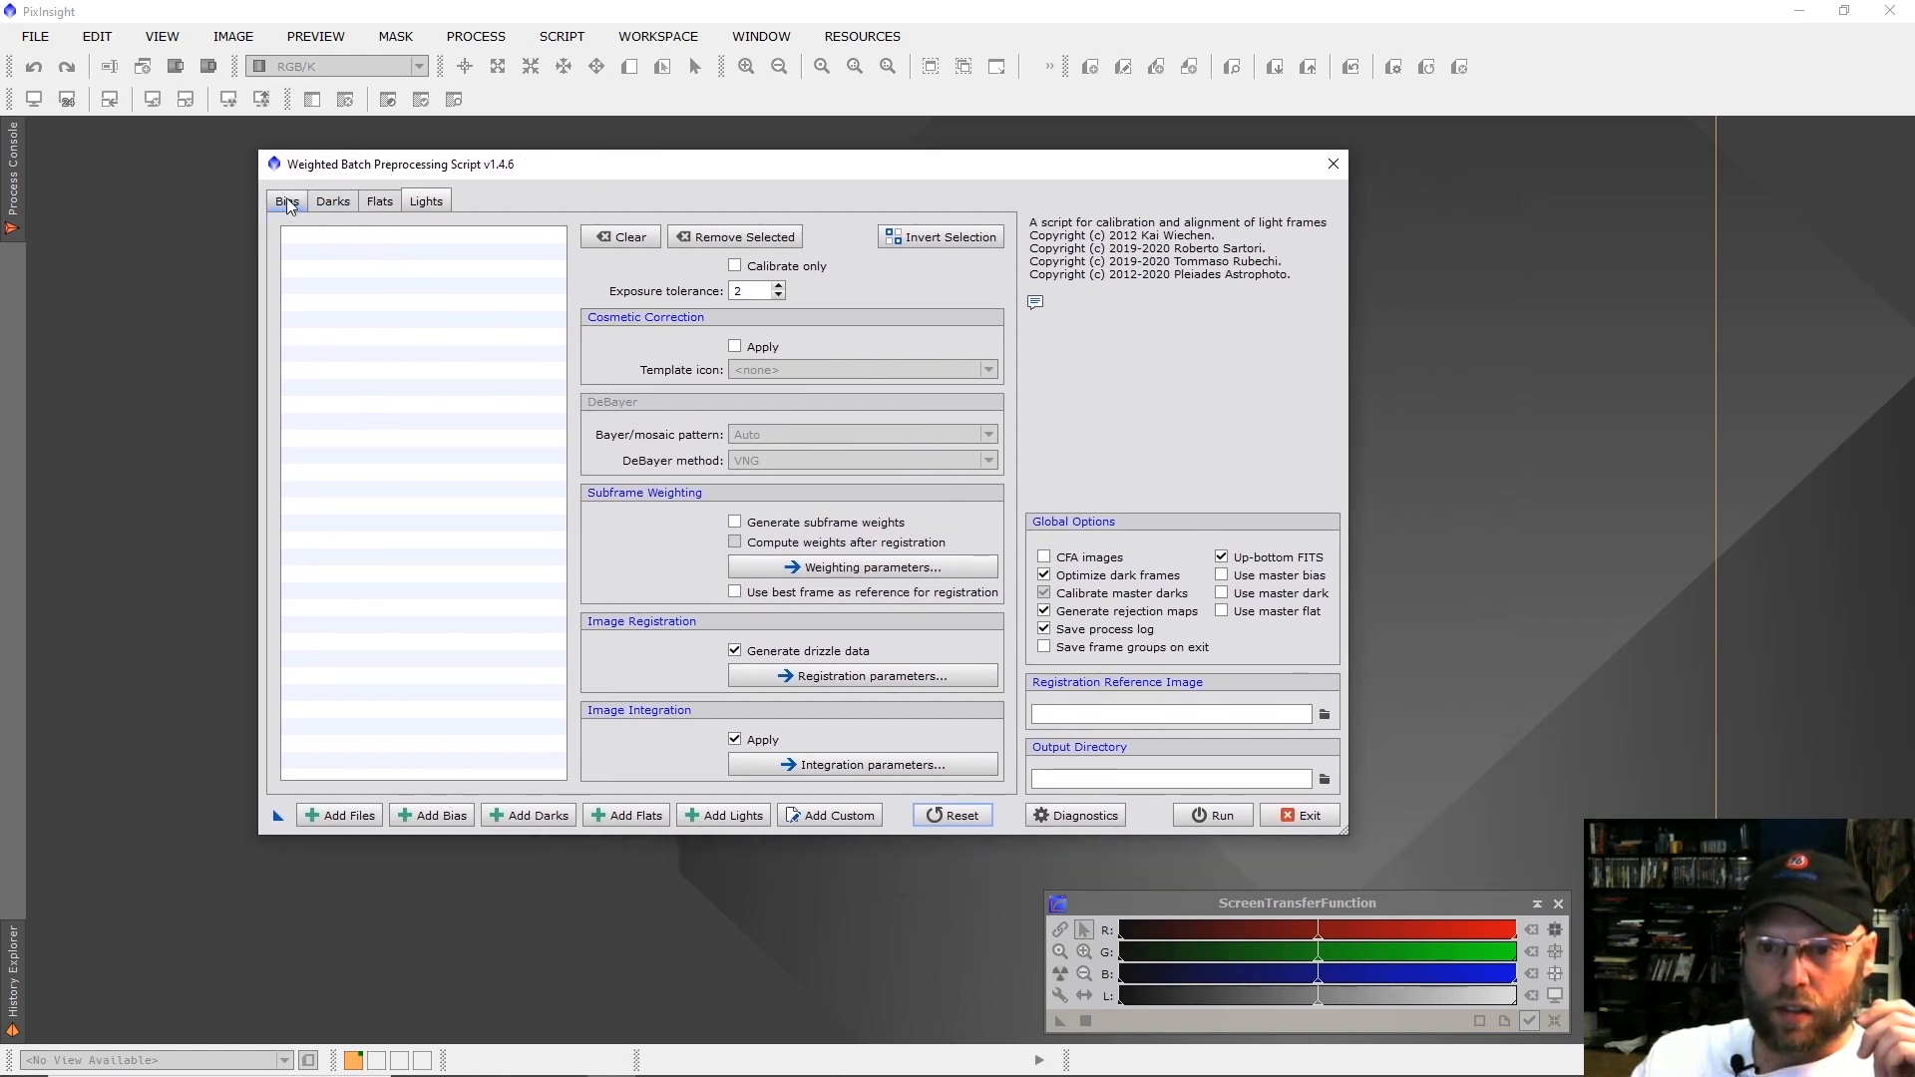
Enable CFA images, set the Bayer/mosaic pattern to RGGB and turn off image integration for the lights.
left_click(1044, 557)
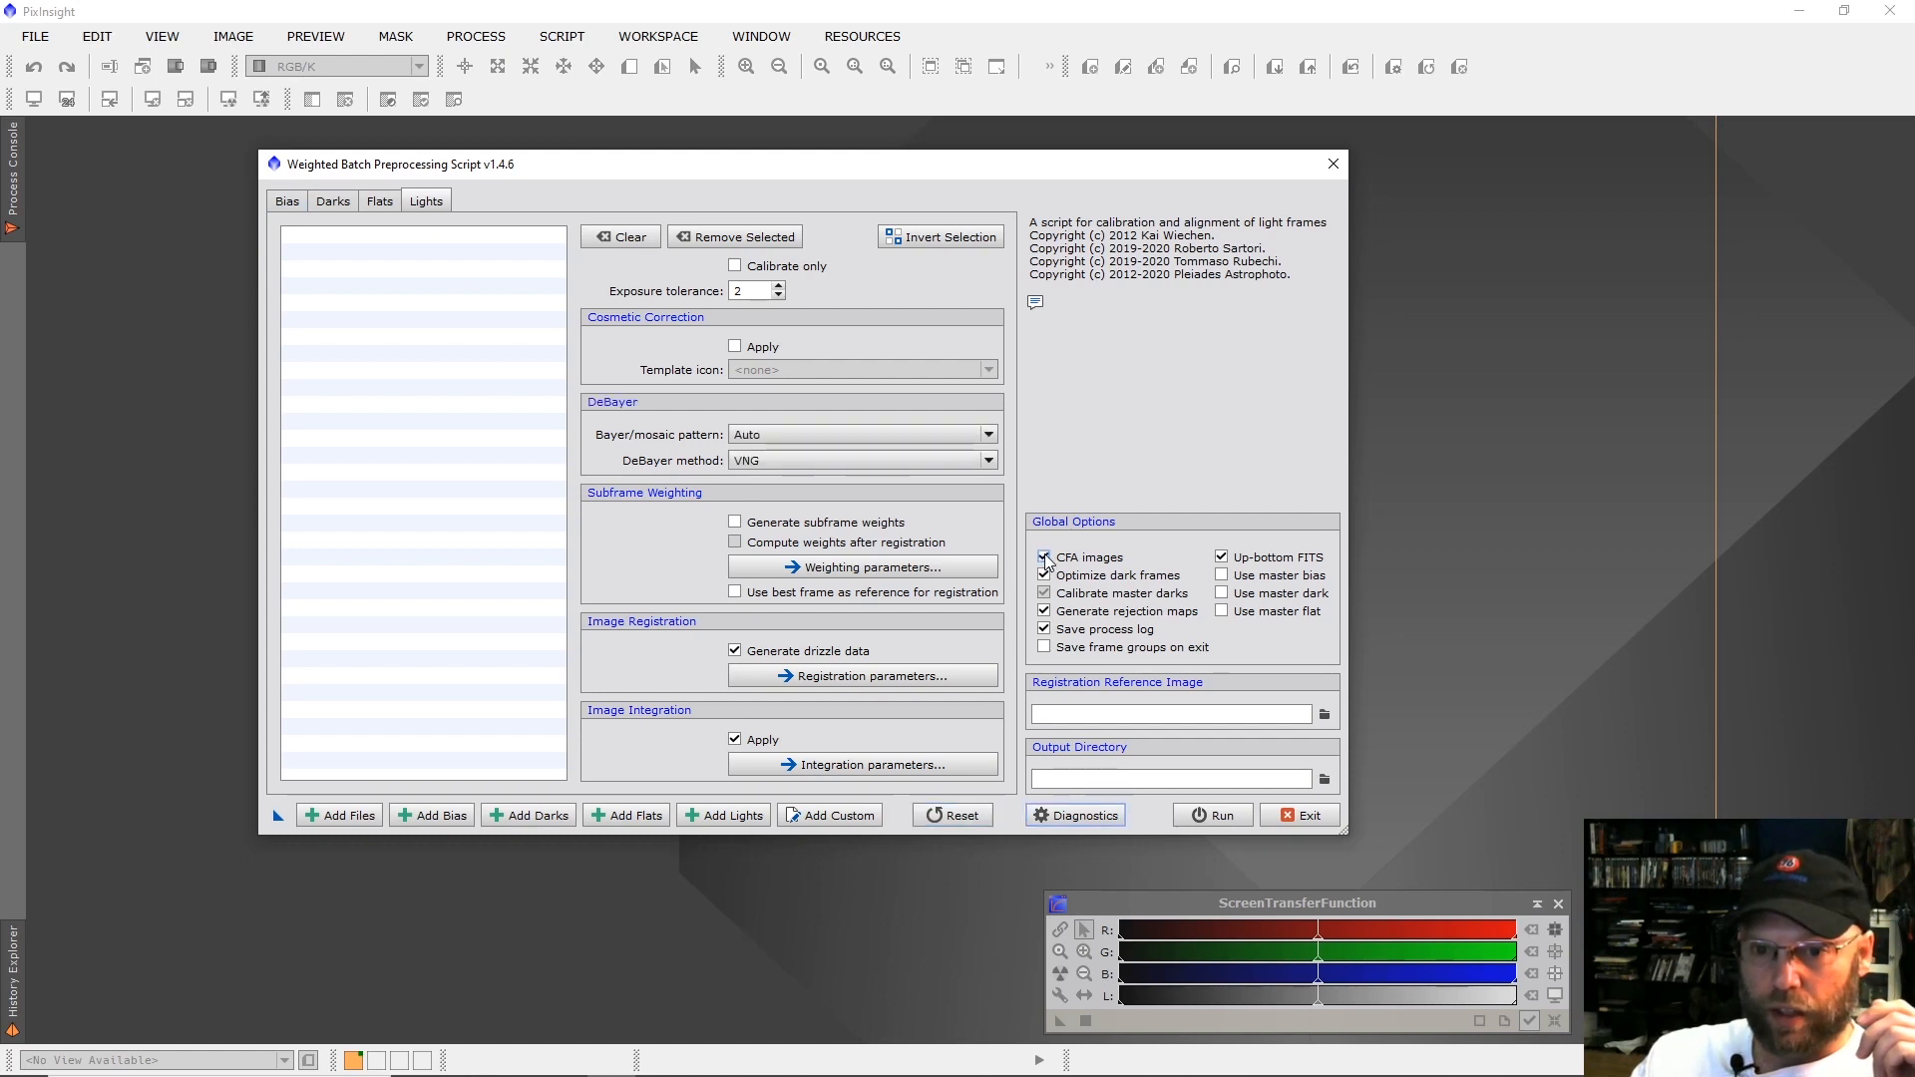
scroll(906, 443, "down", 1)
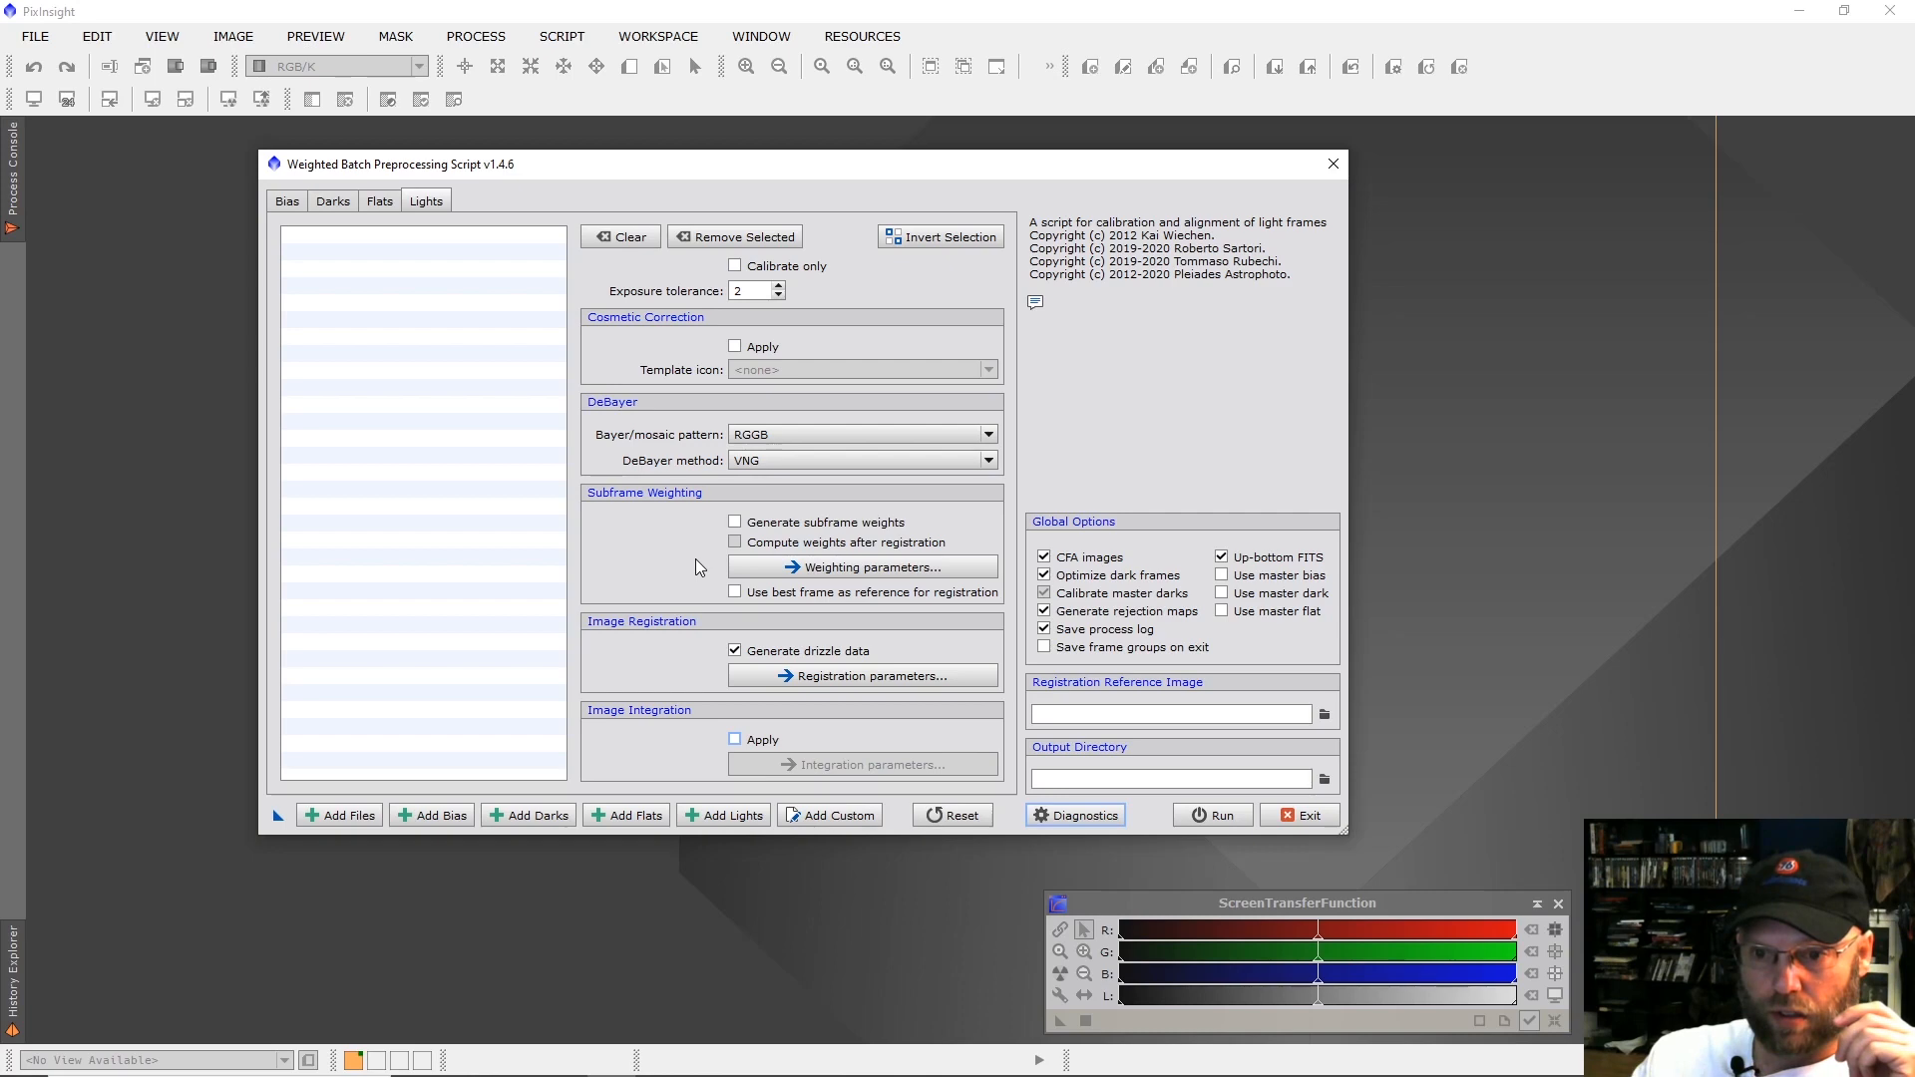
Start adding bias frames and browse OneDrive to Cloud2 > Pictures > Astro > Calibration Frames > Bias.
left_click(287, 200)
left_click(445, 821)
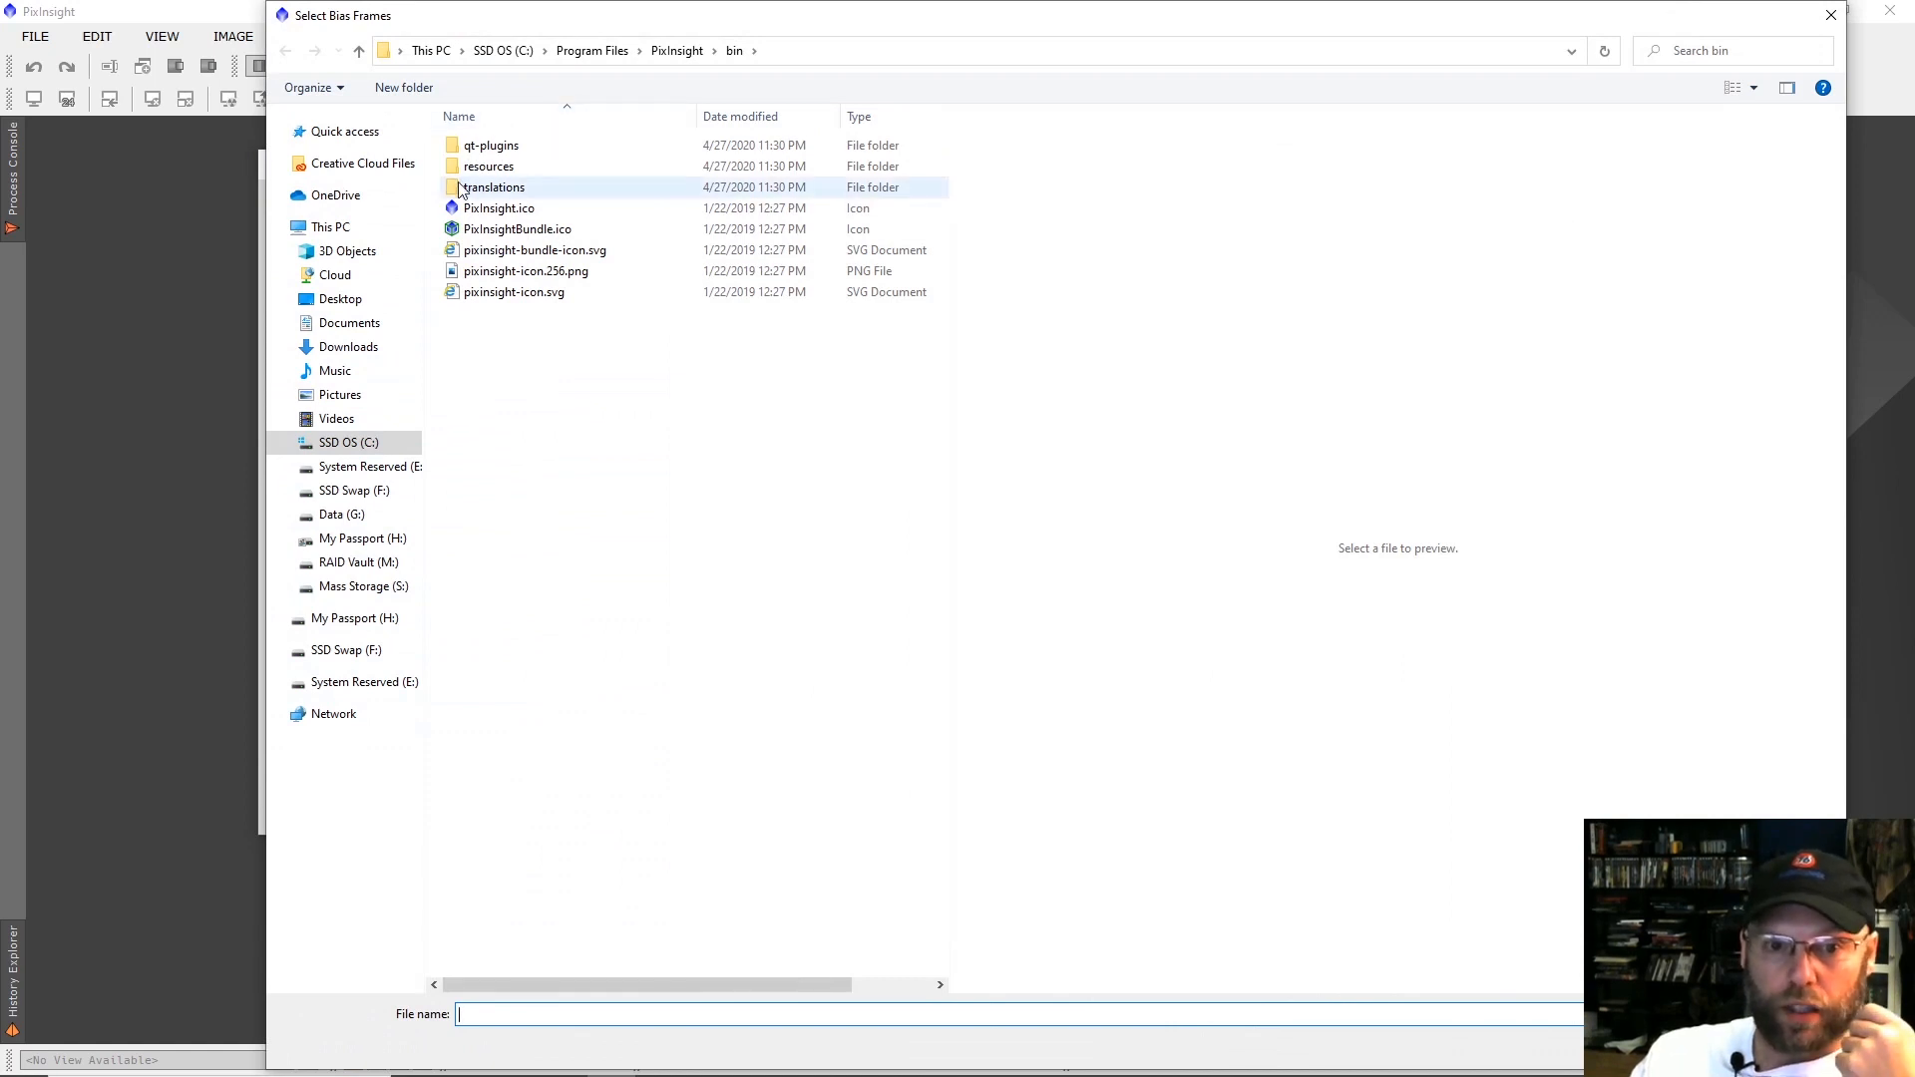
left_click(334, 198)
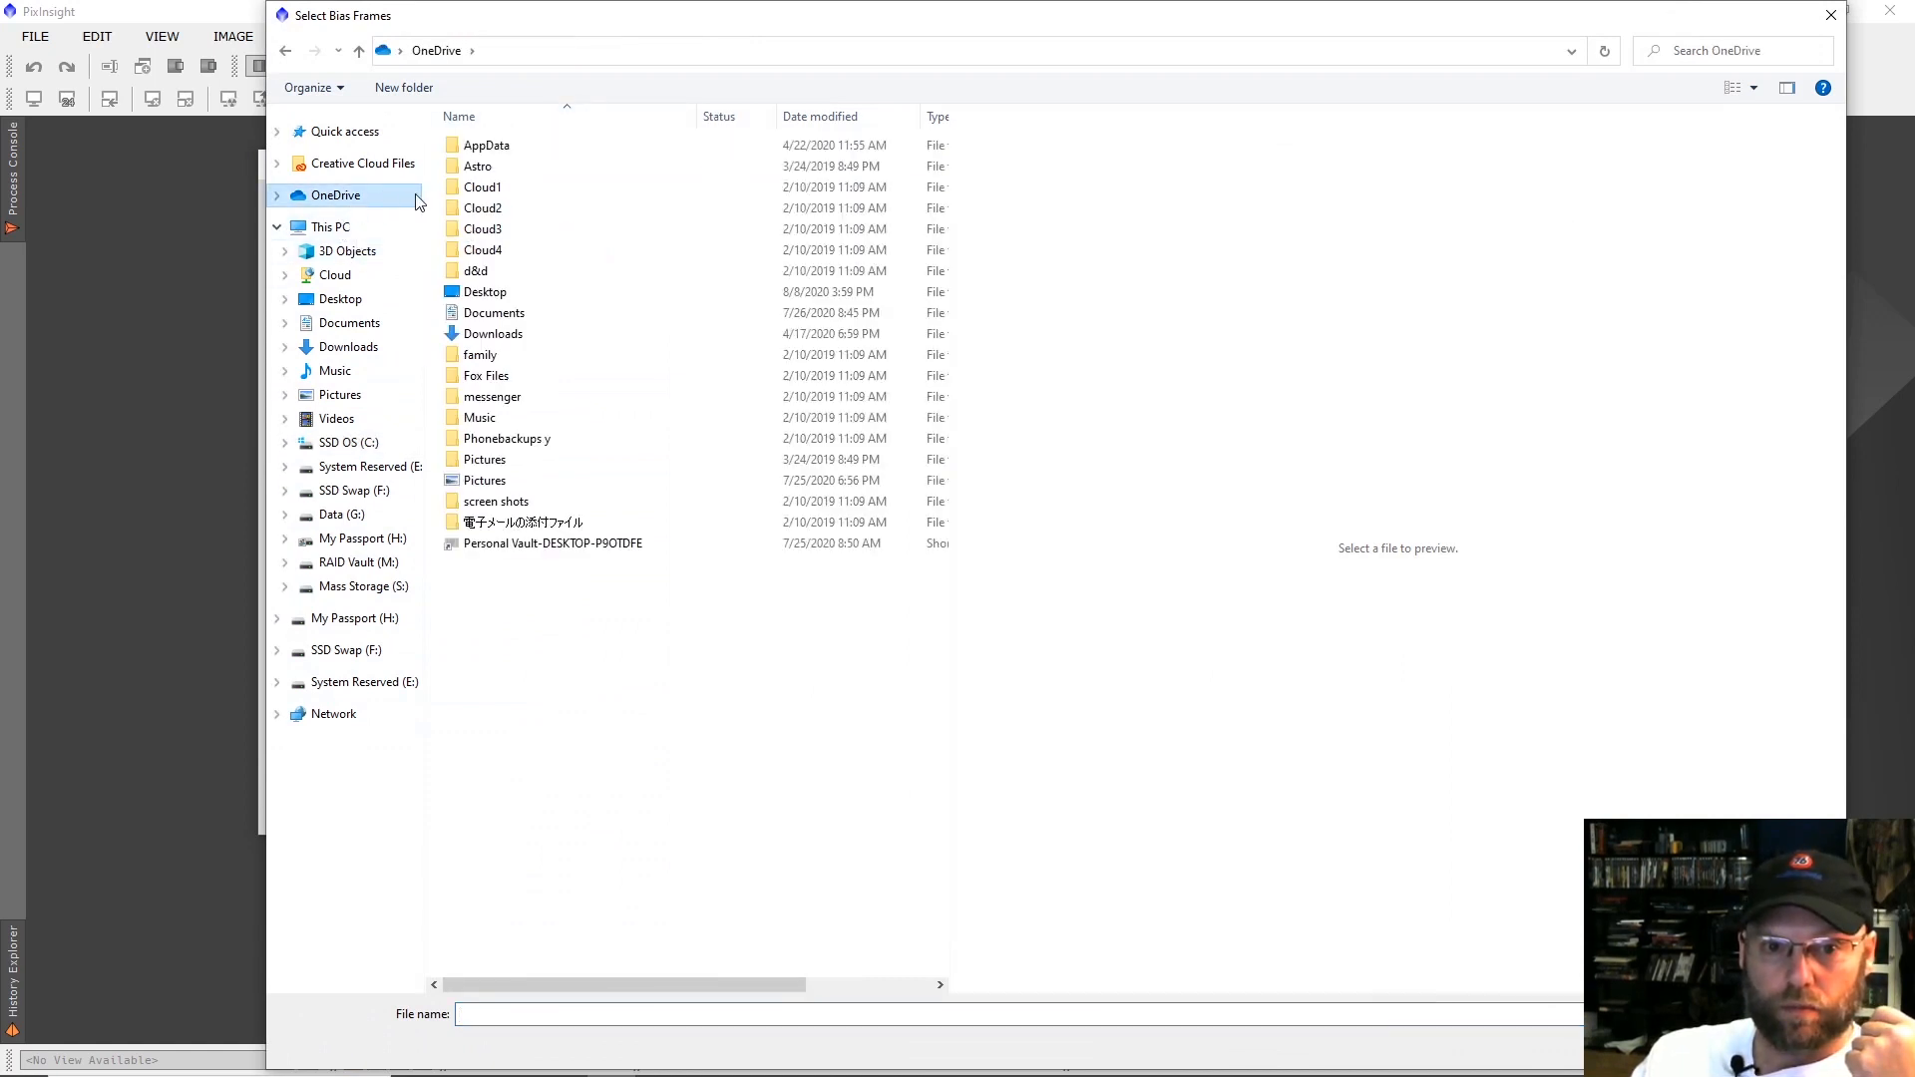
double_click(478, 208)
double_click(479, 167)
double_click(480, 146)
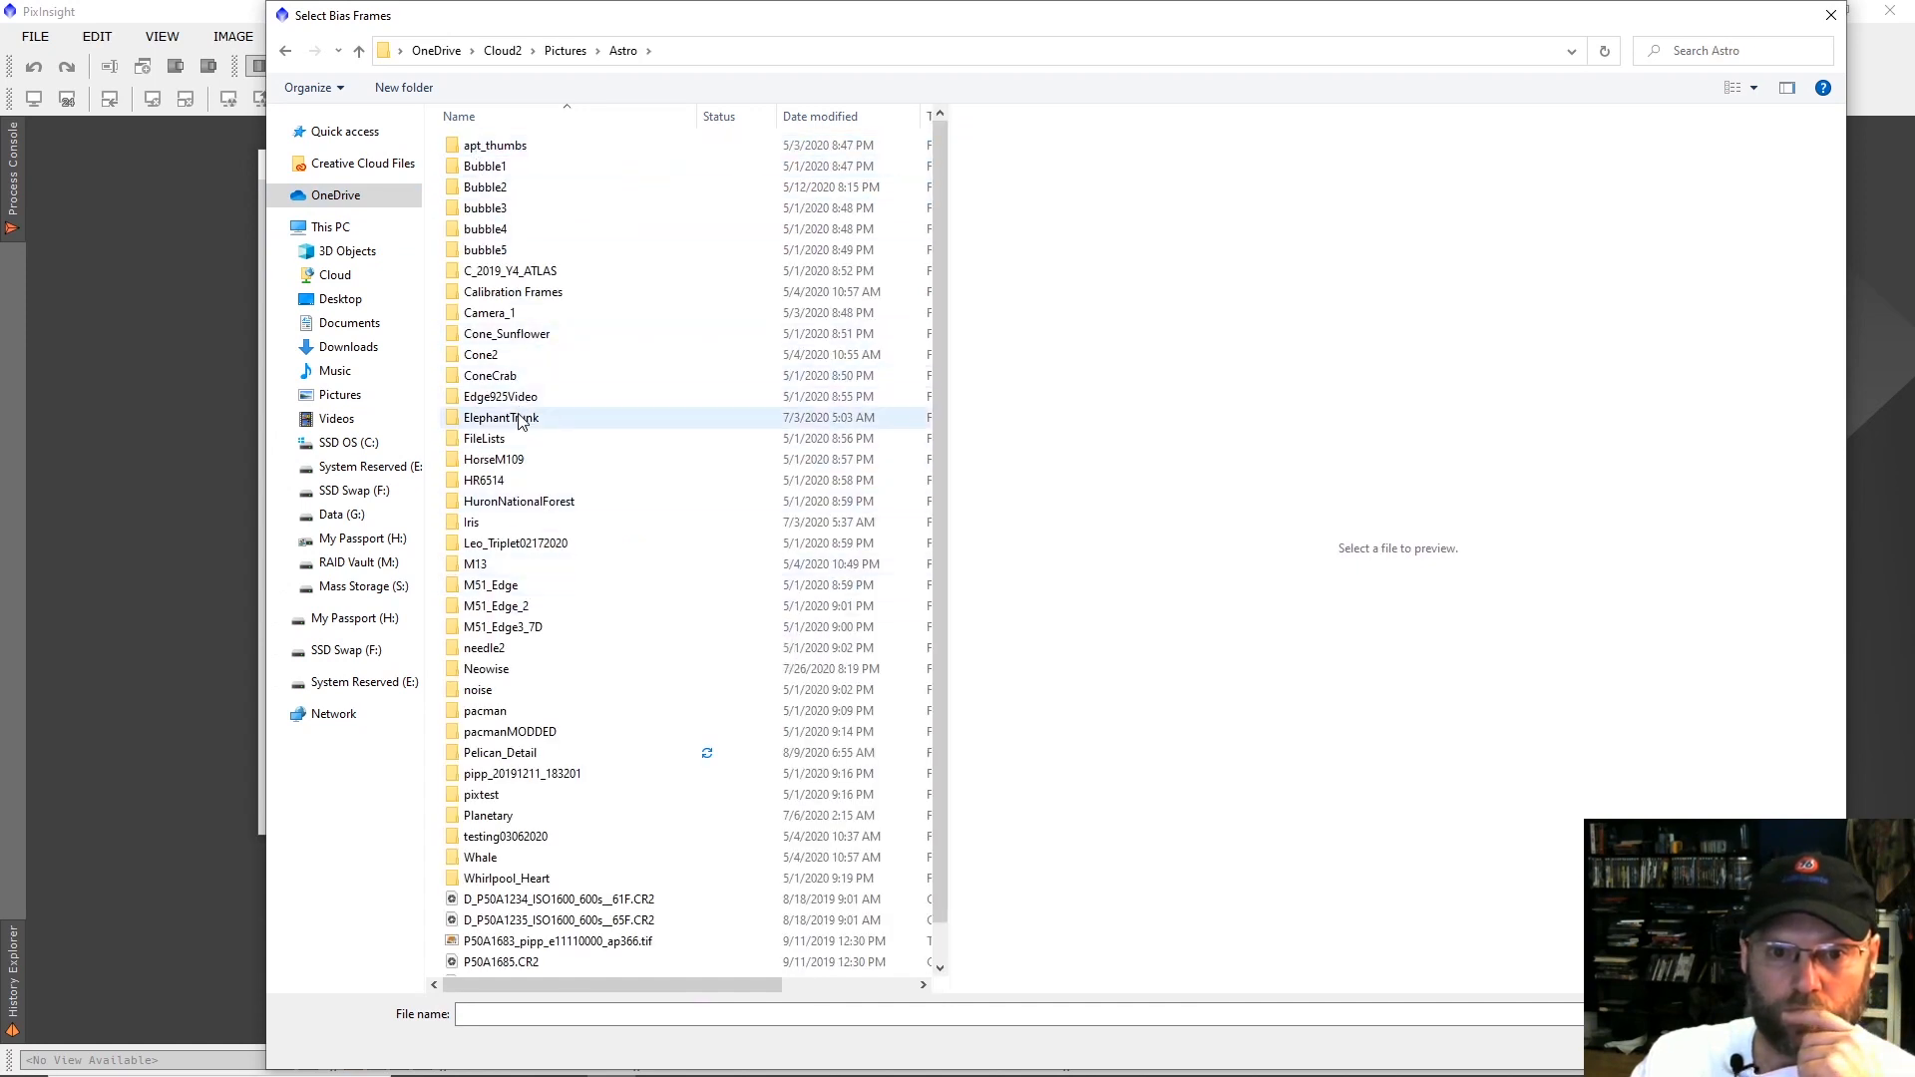
double_click(504, 294)
double_click(477, 147)
double_click(482, 165)
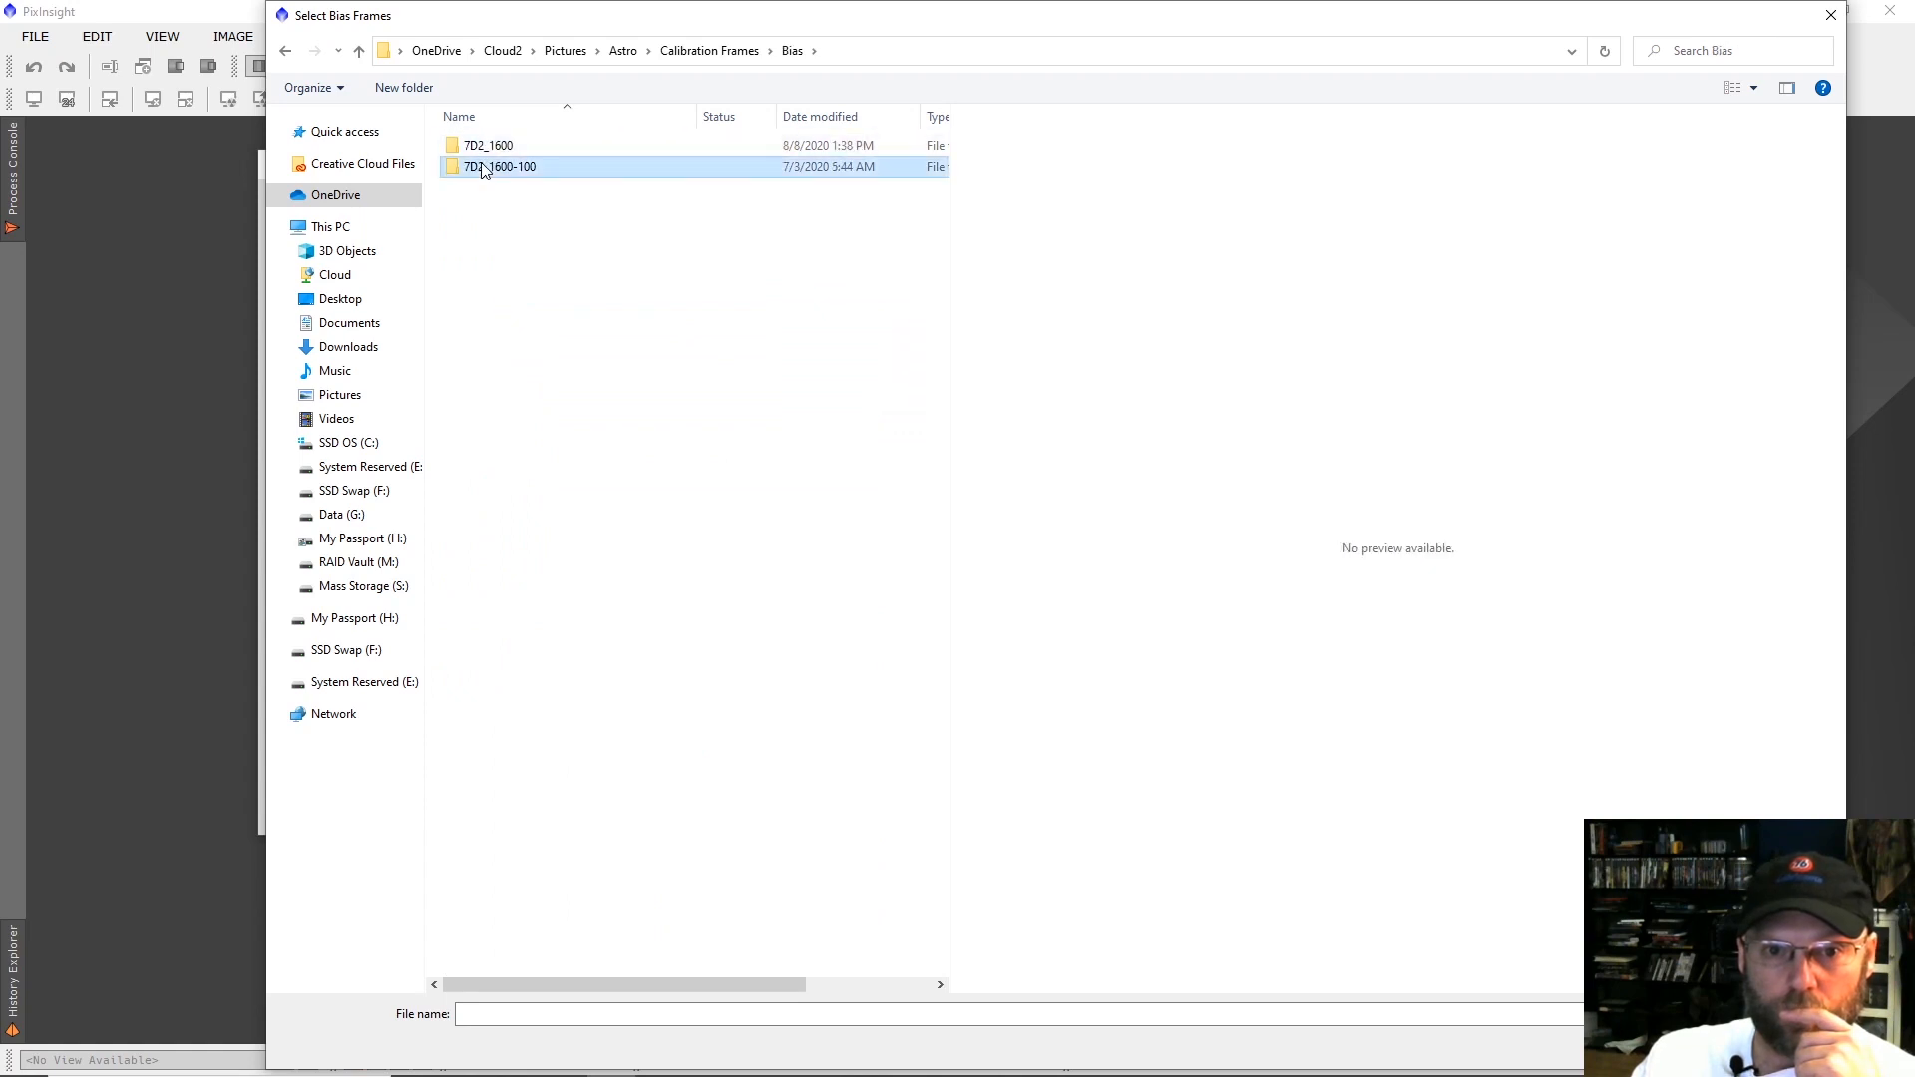
Add all bias frames from the 7D2_1600-100 folder, B_831A2251 through B_831A2280.
left_click(482, 161)
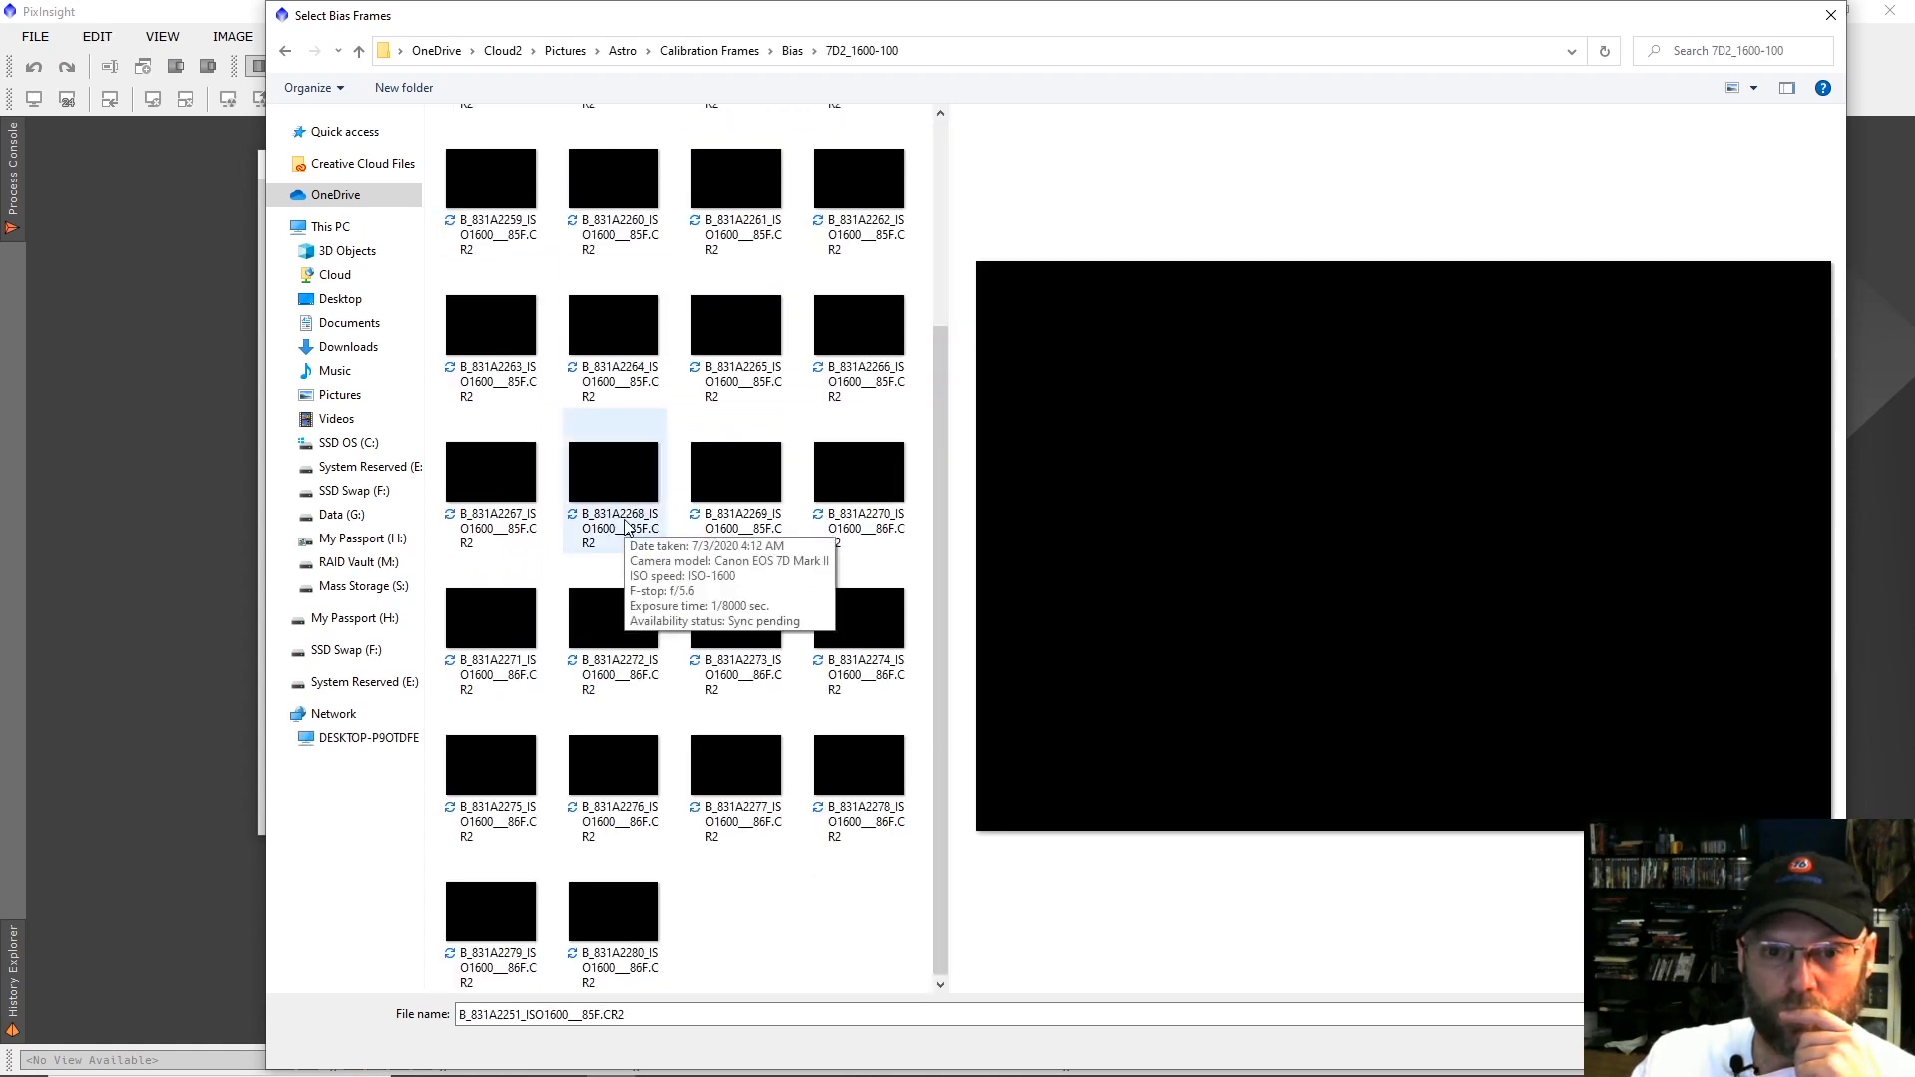
scroll(625, 526, "down", 2)
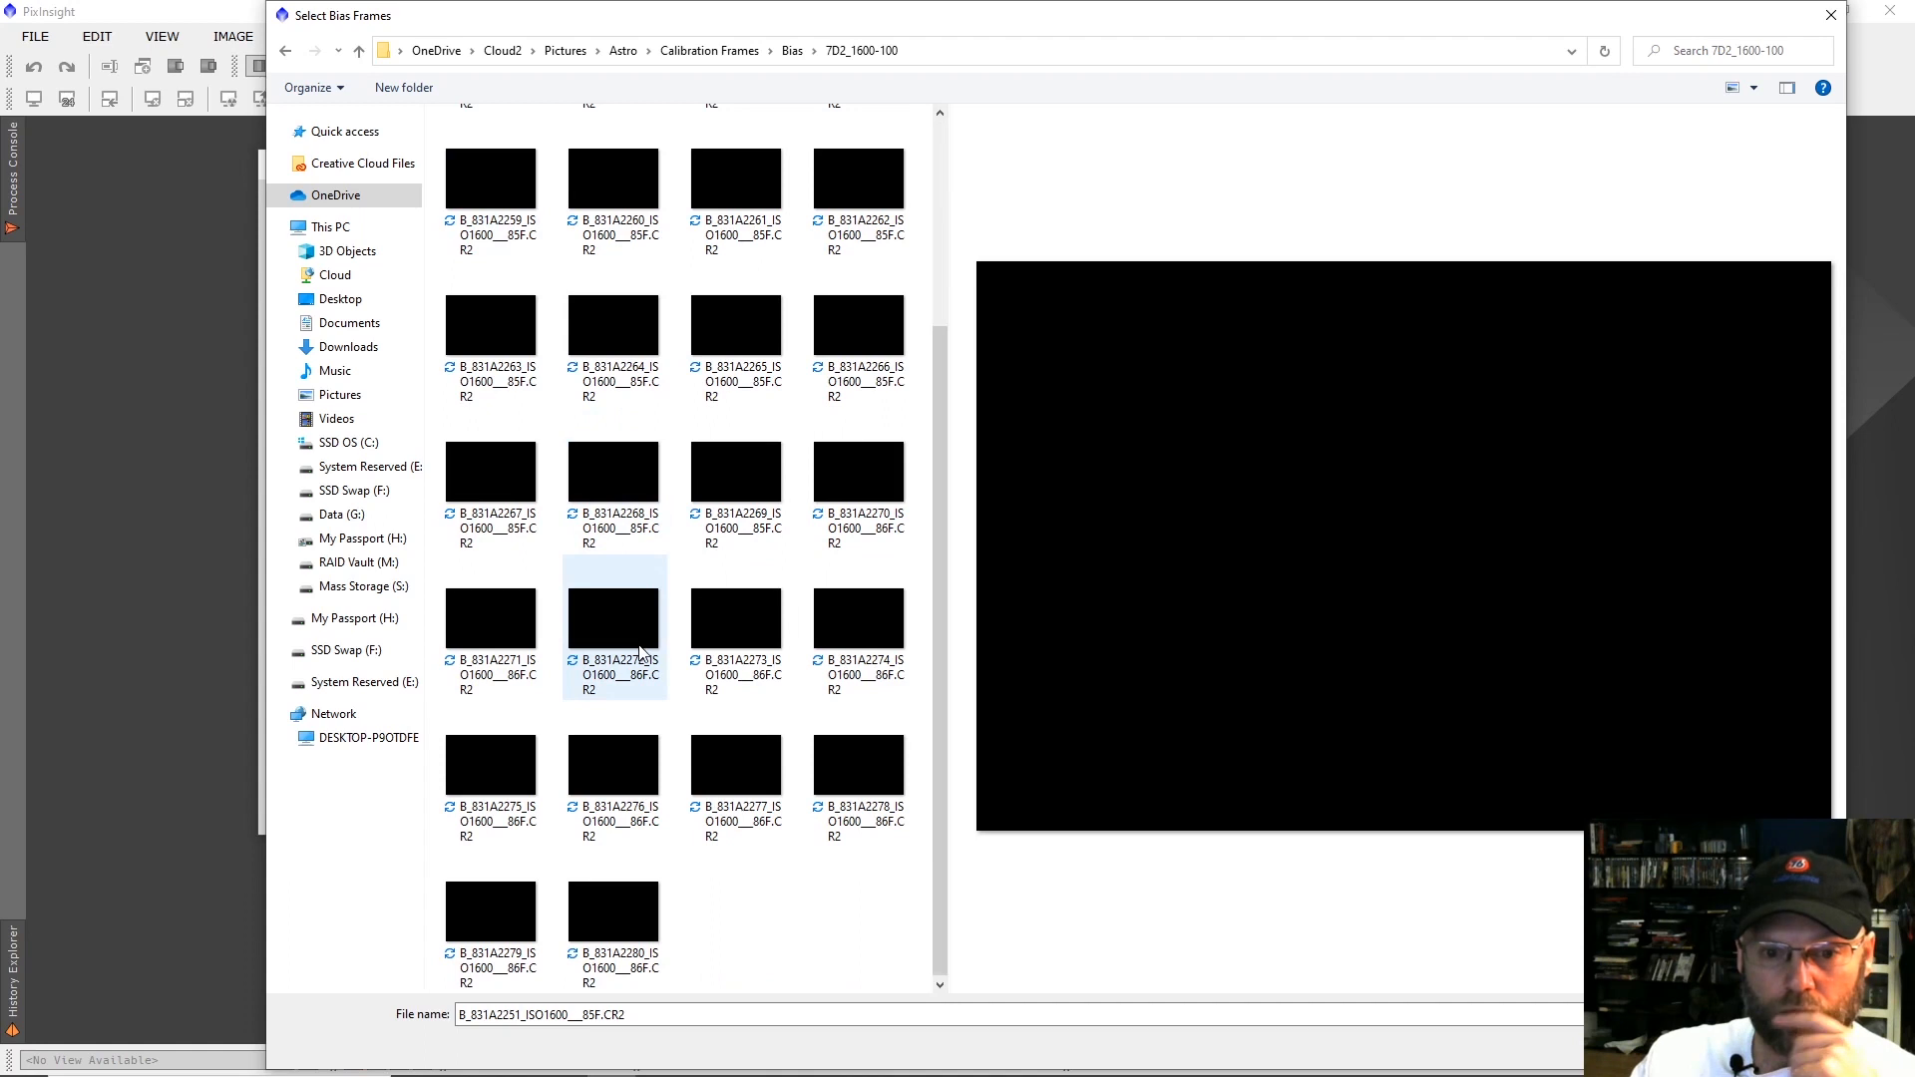
left_click(637, 902, "shift")
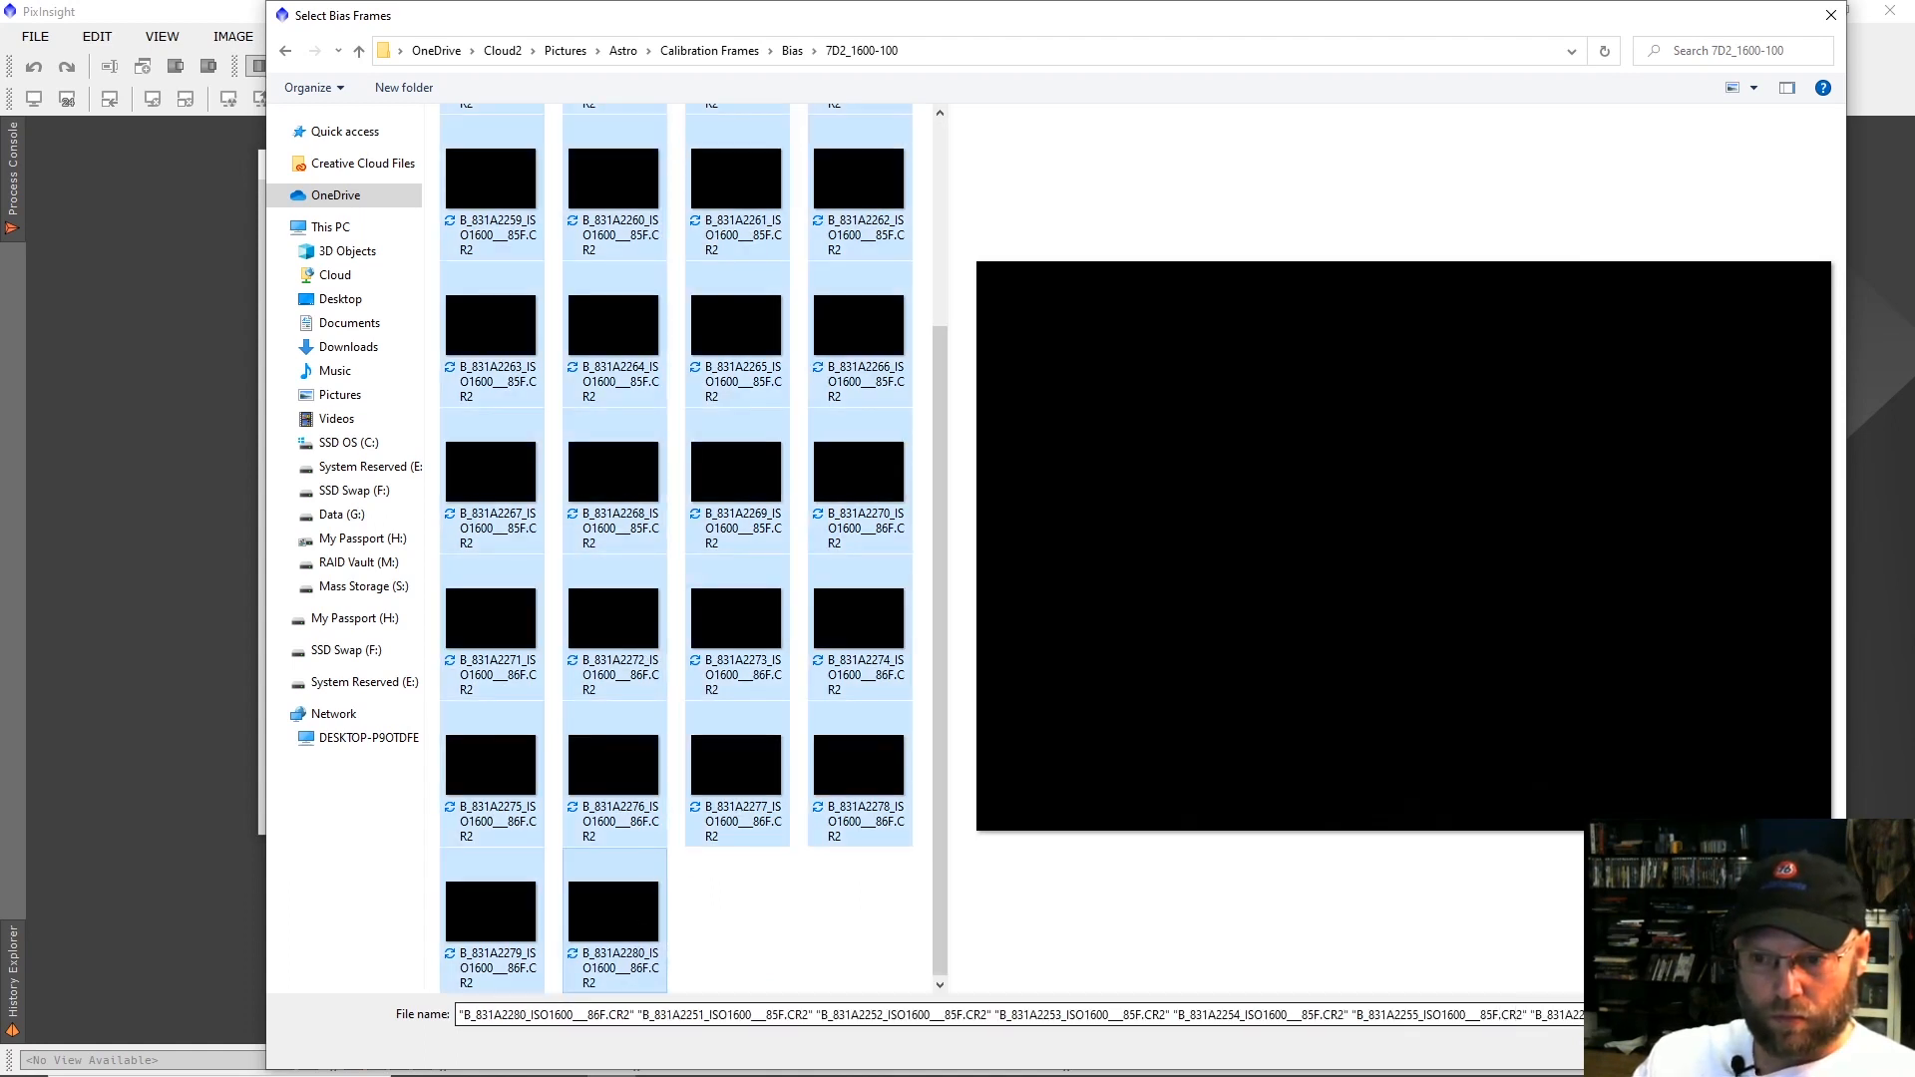
left_click(1694, 1046)
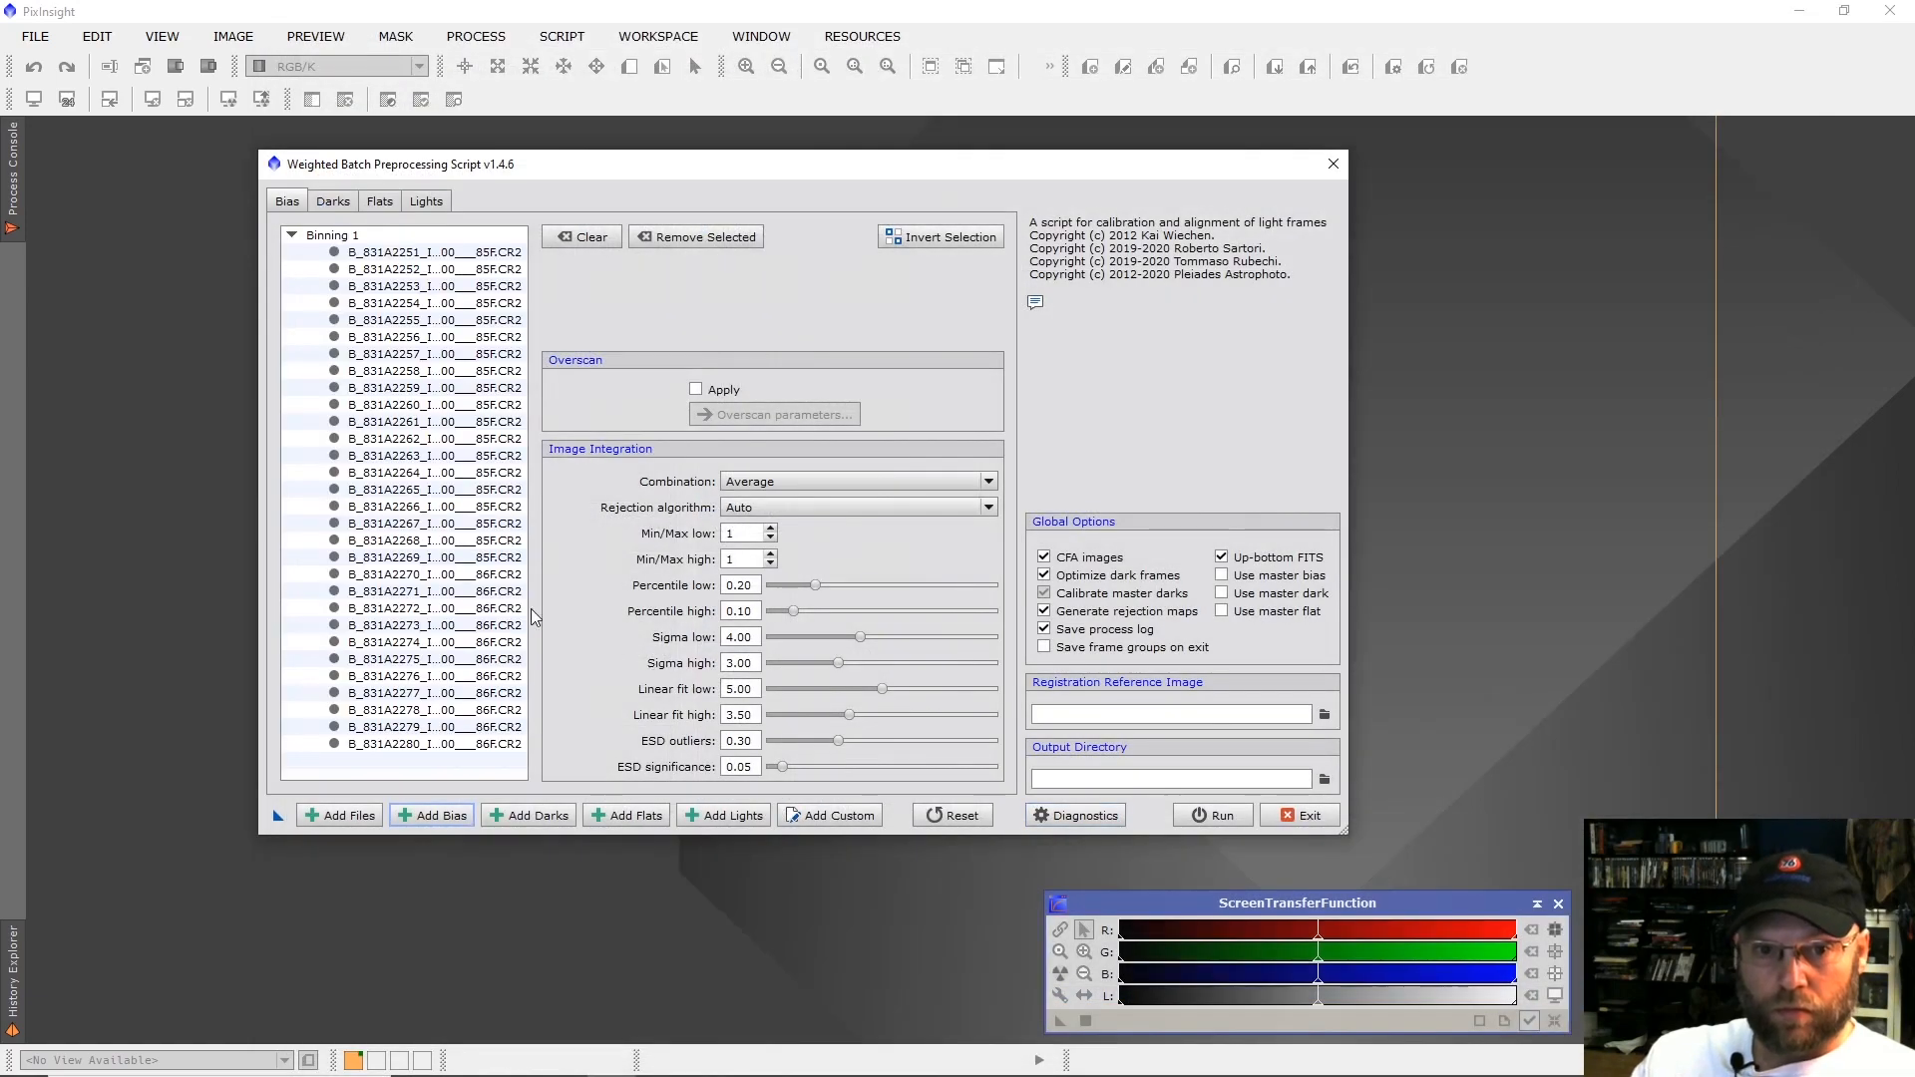
Add all files in the Calibration Frames > Darks > 7D2_1600_300_88 folder as dark frames, including MasterDark_ISO1600_300s.tif.
left_click(528, 815)
left_click(507, 814)
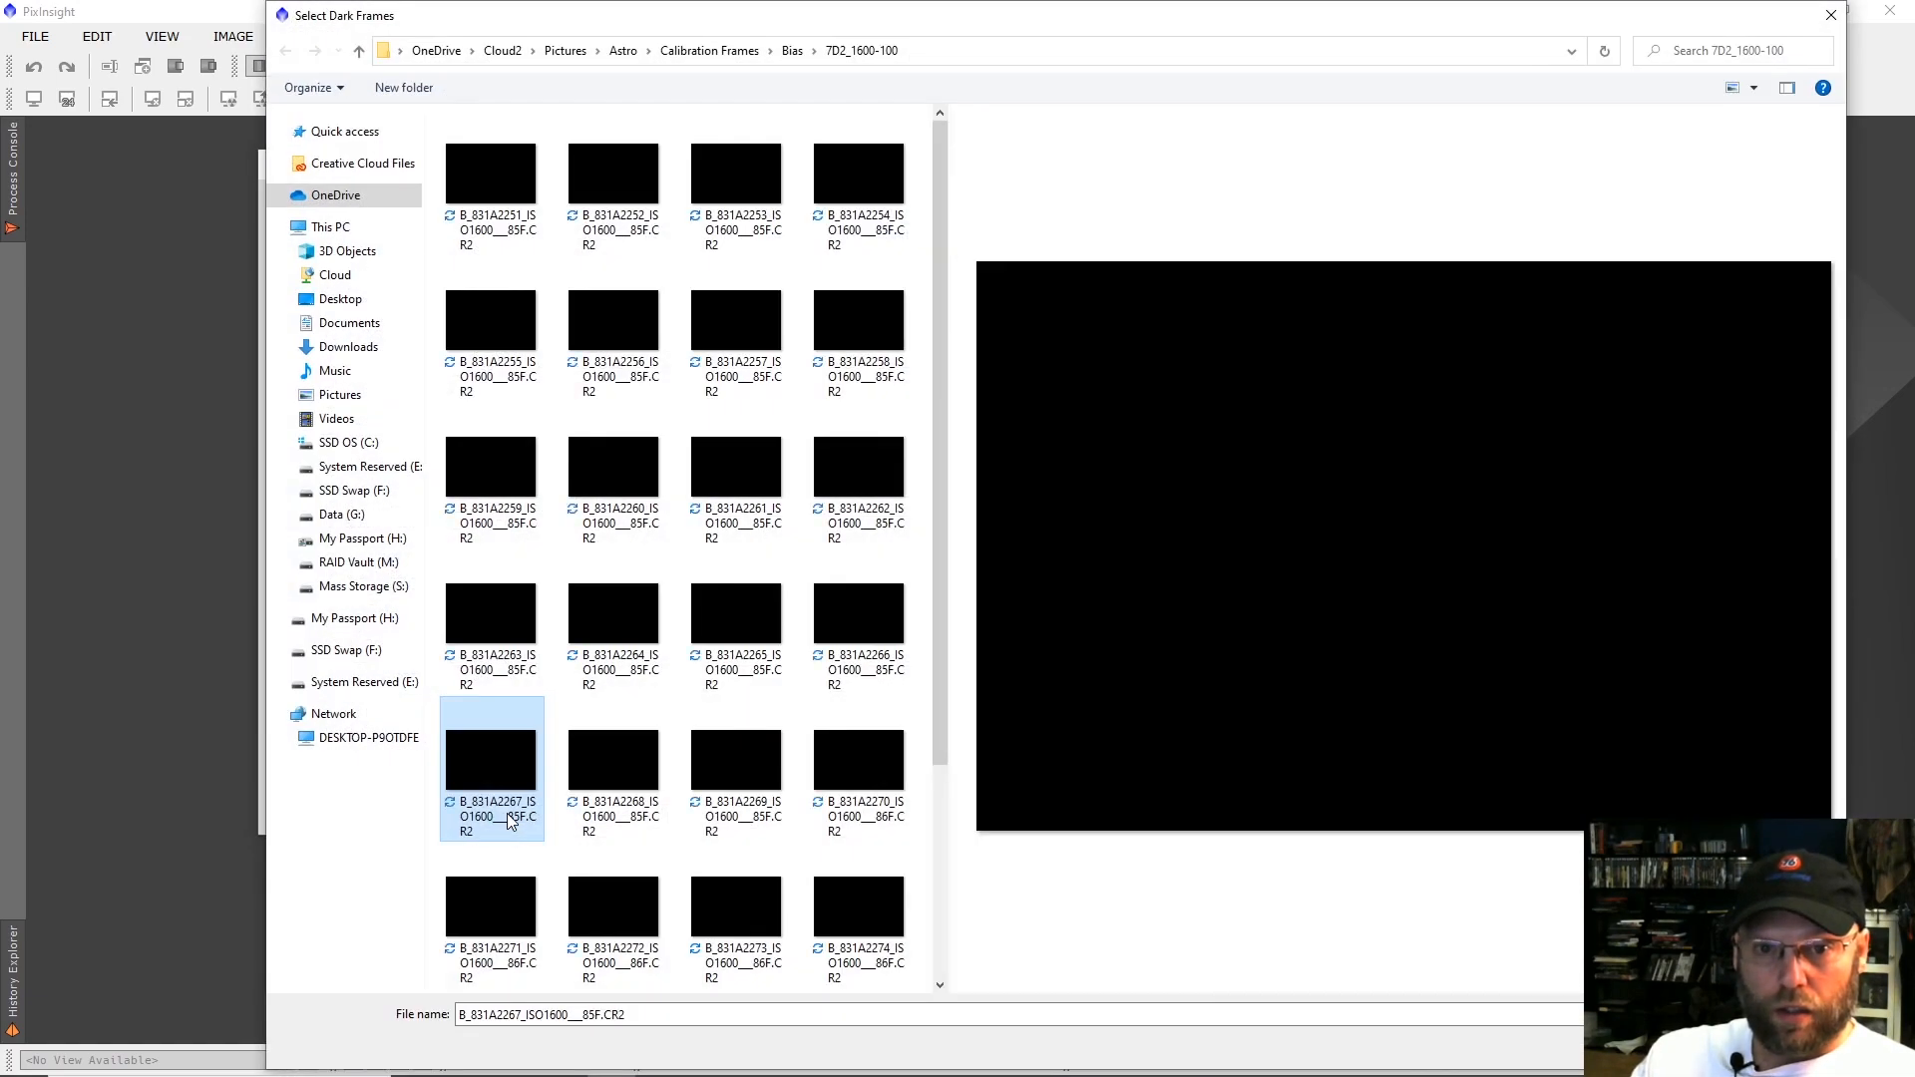
left_click(733, 51)
double_click(478, 165)
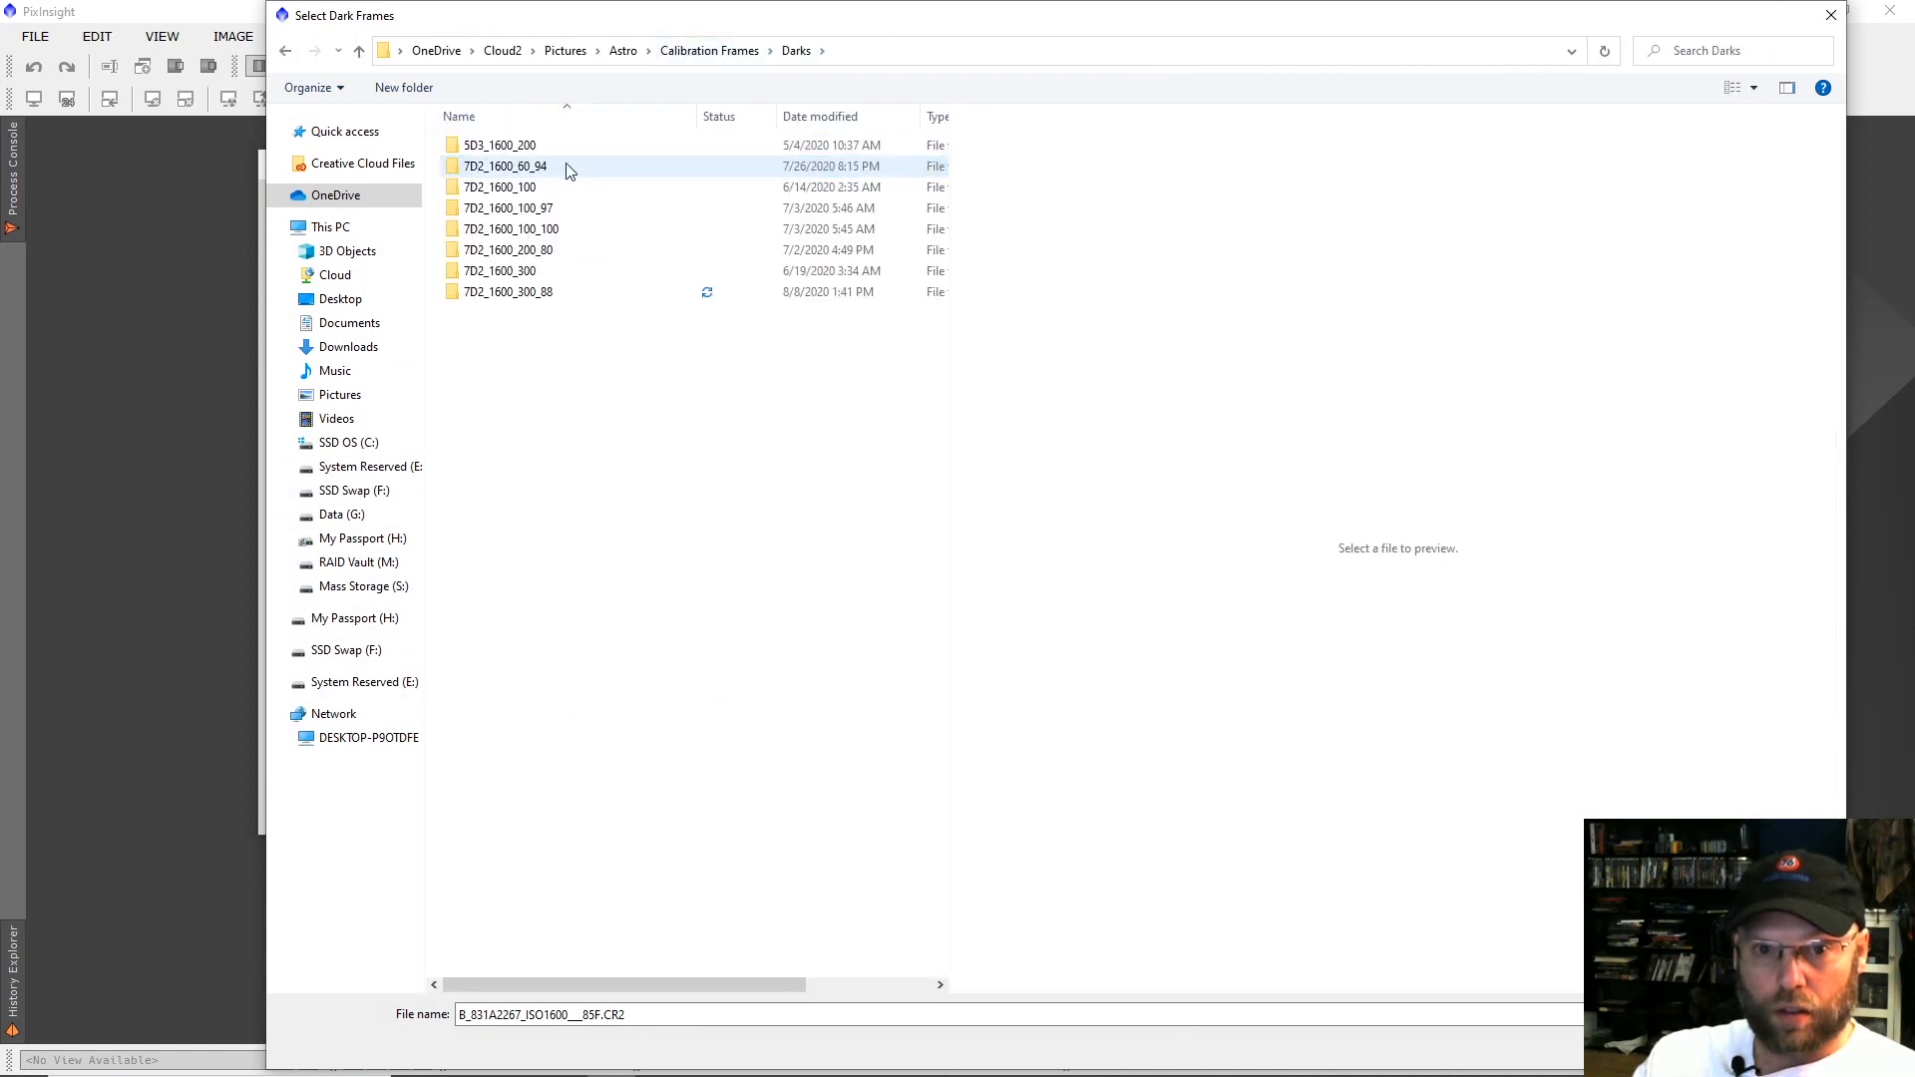
double_click(566, 296)
left_click(496, 194)
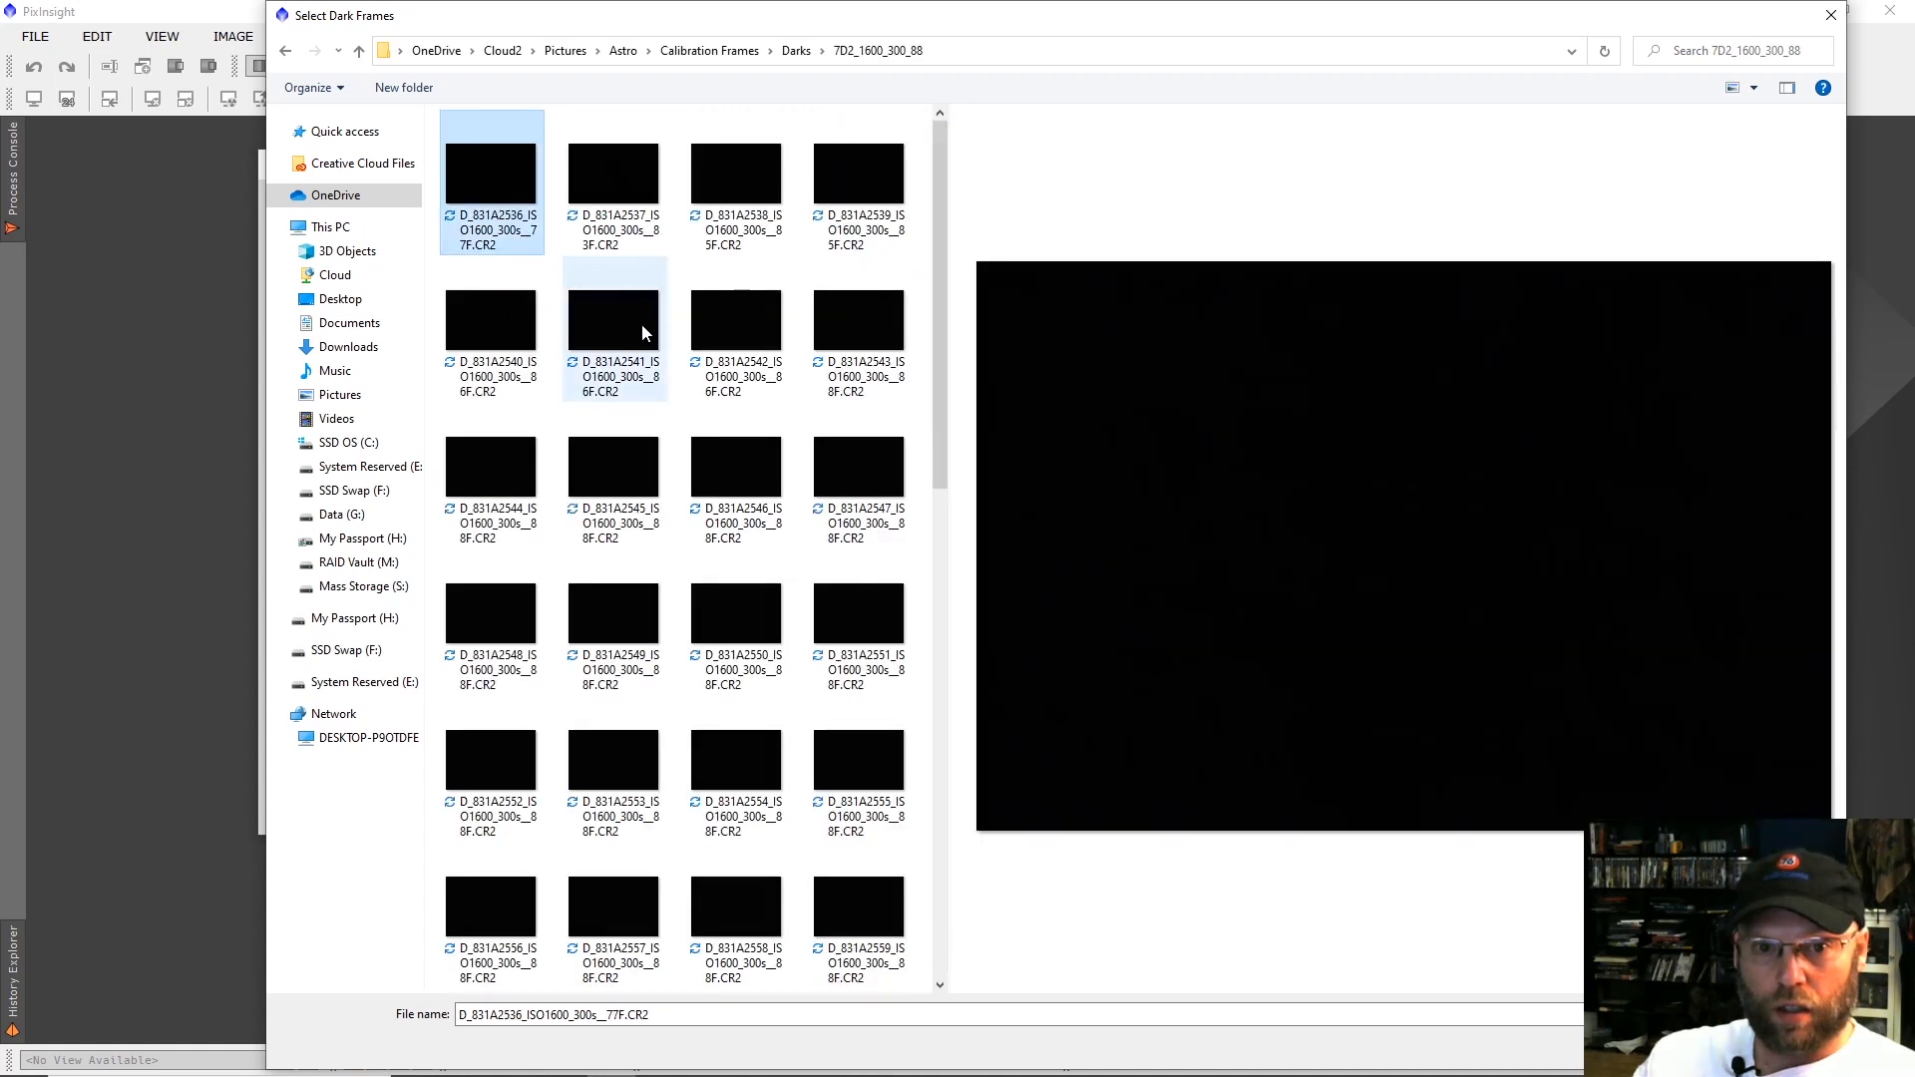
scroll(643, 323, "down", 5)
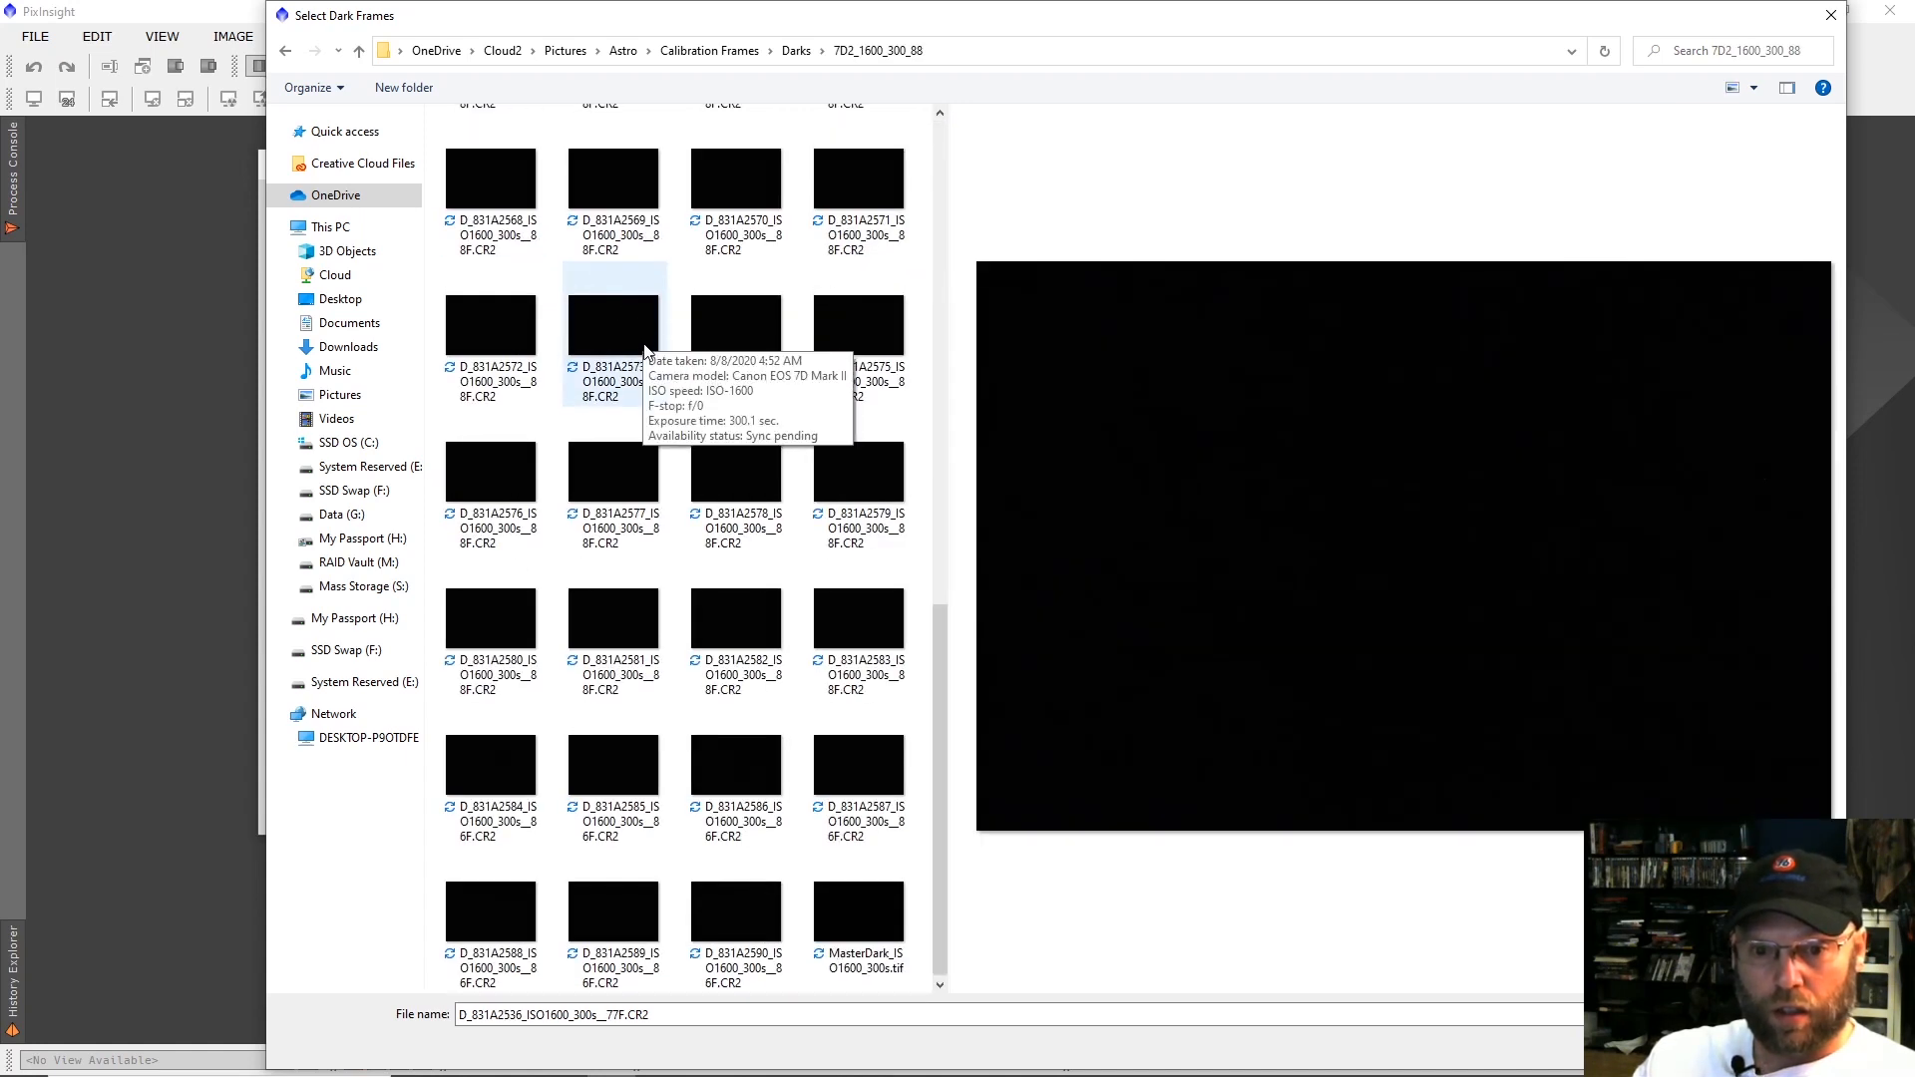
left_click(860, 912, "shift")
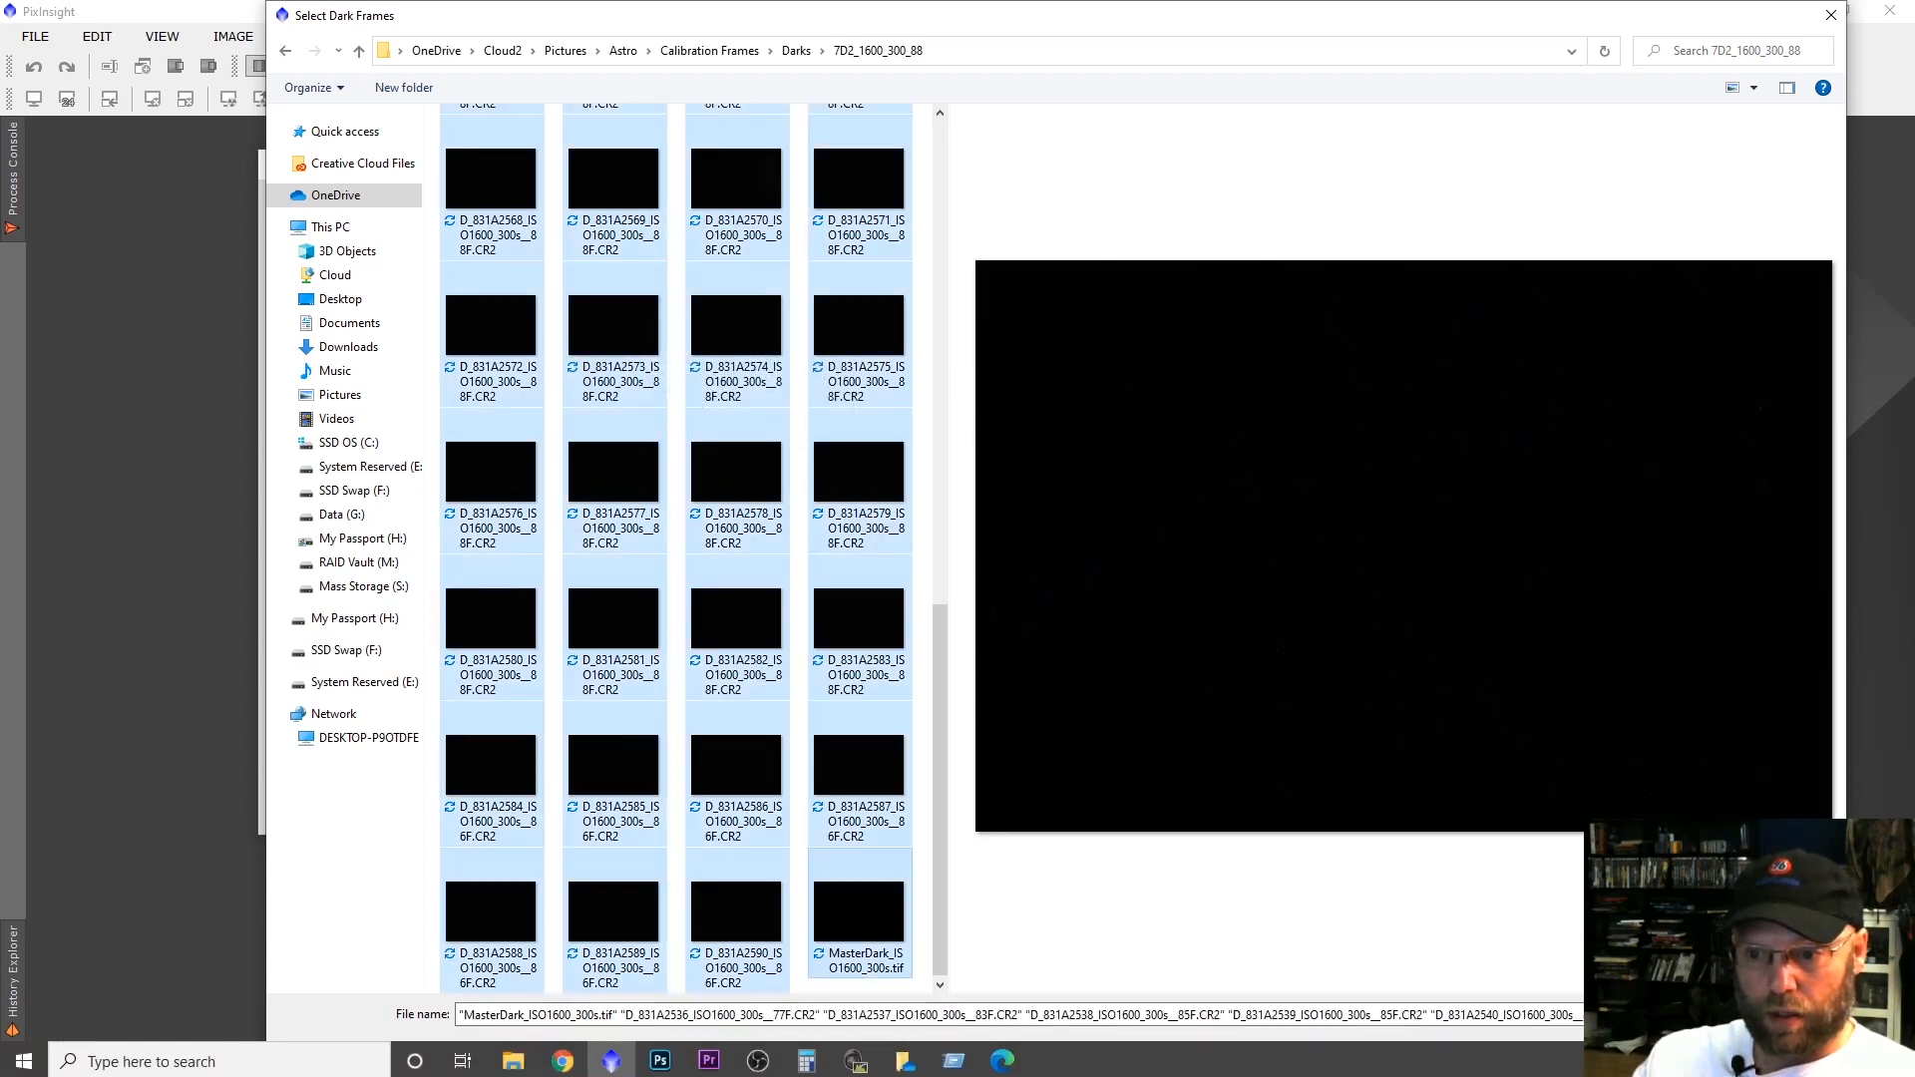
left_click(1693, 1046)
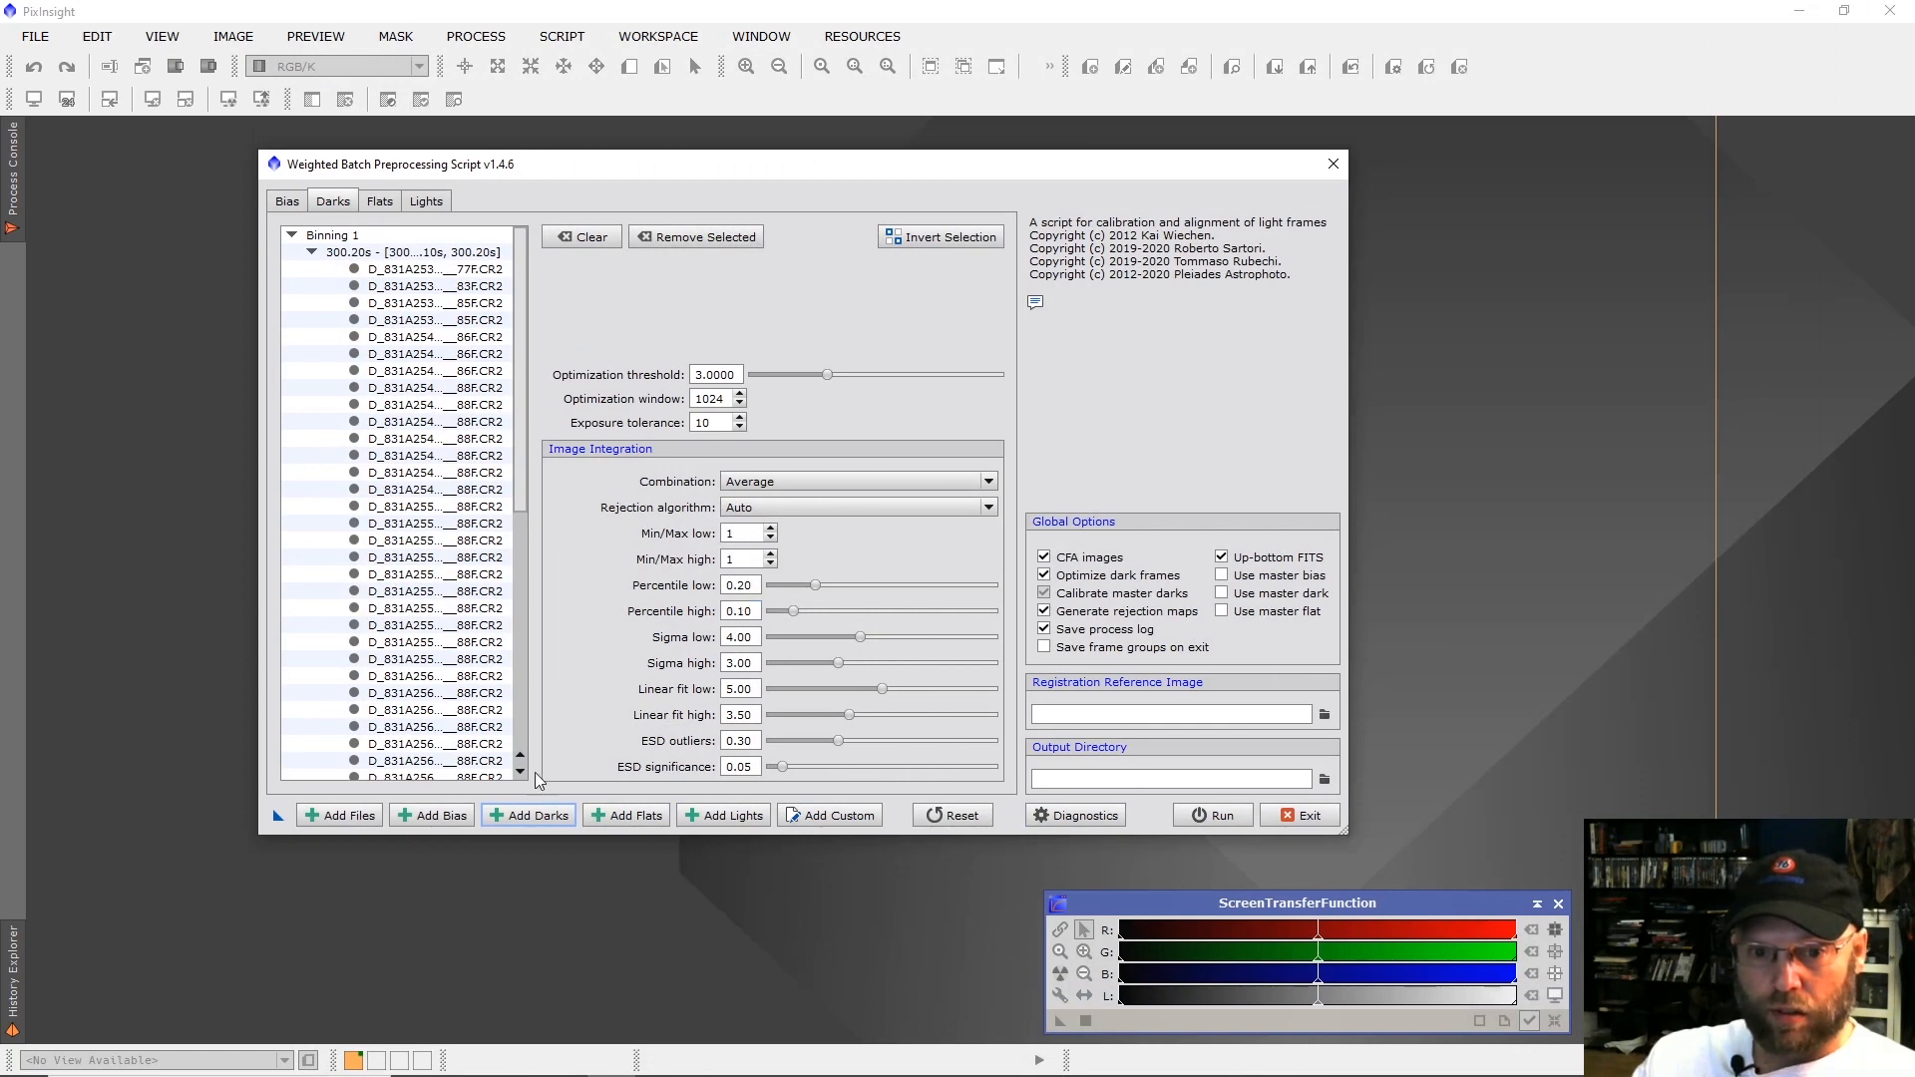
Set up a custom frame group with image type Light frame and filter name N1.
left_click(636, 818)
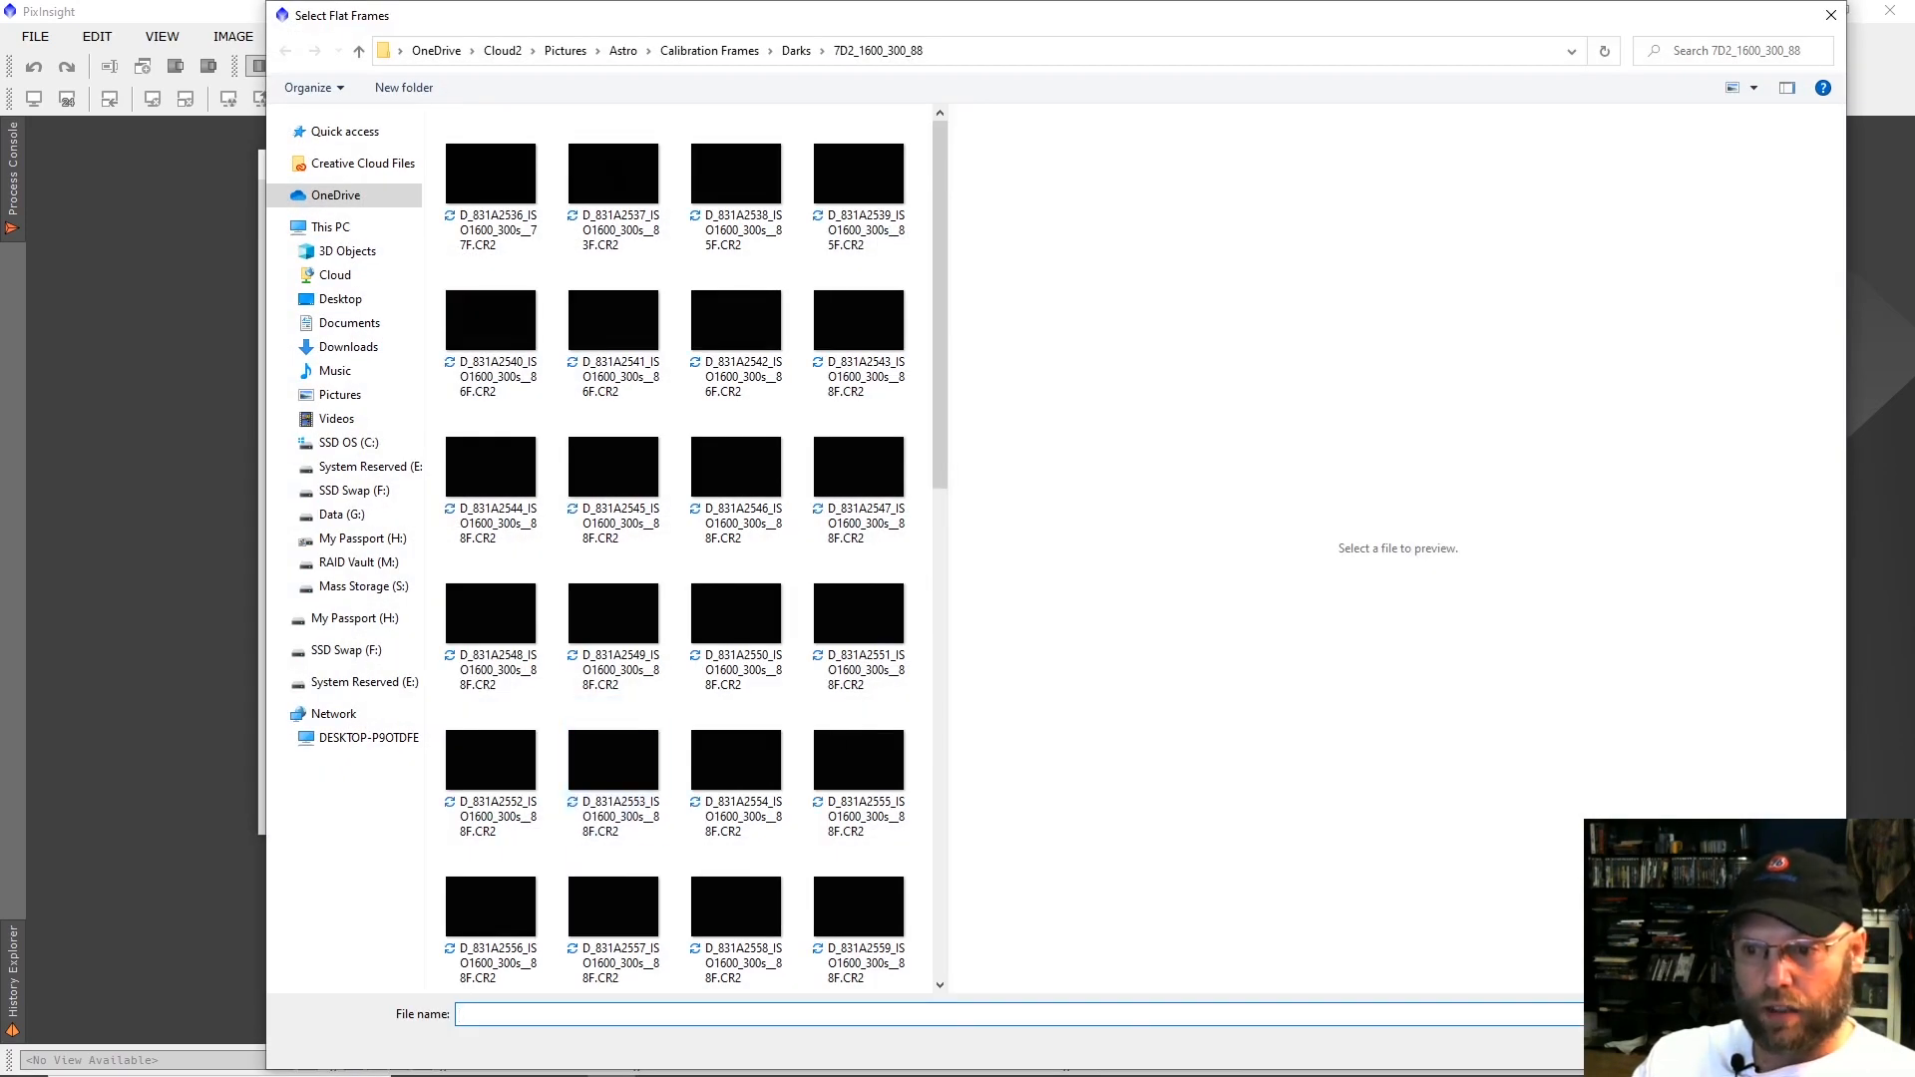
key("Escape")
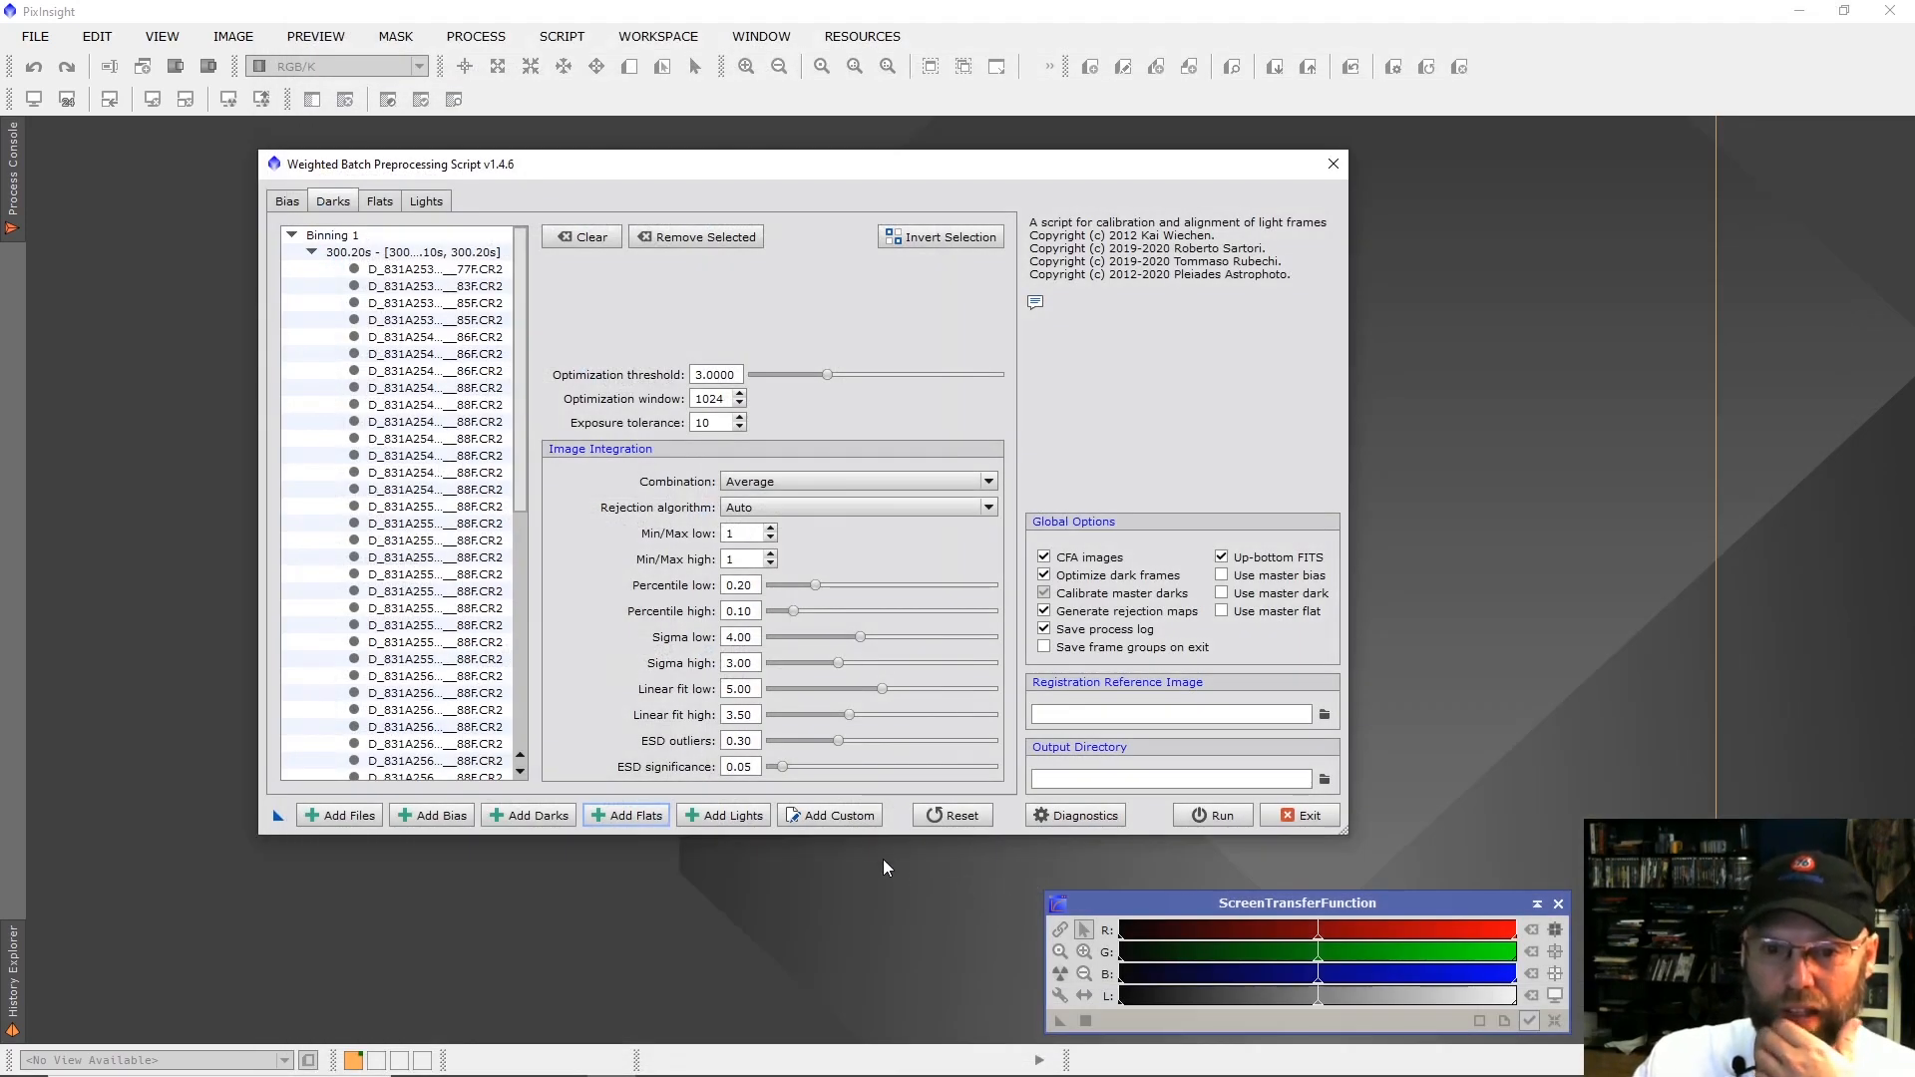
left_click(858, 818)
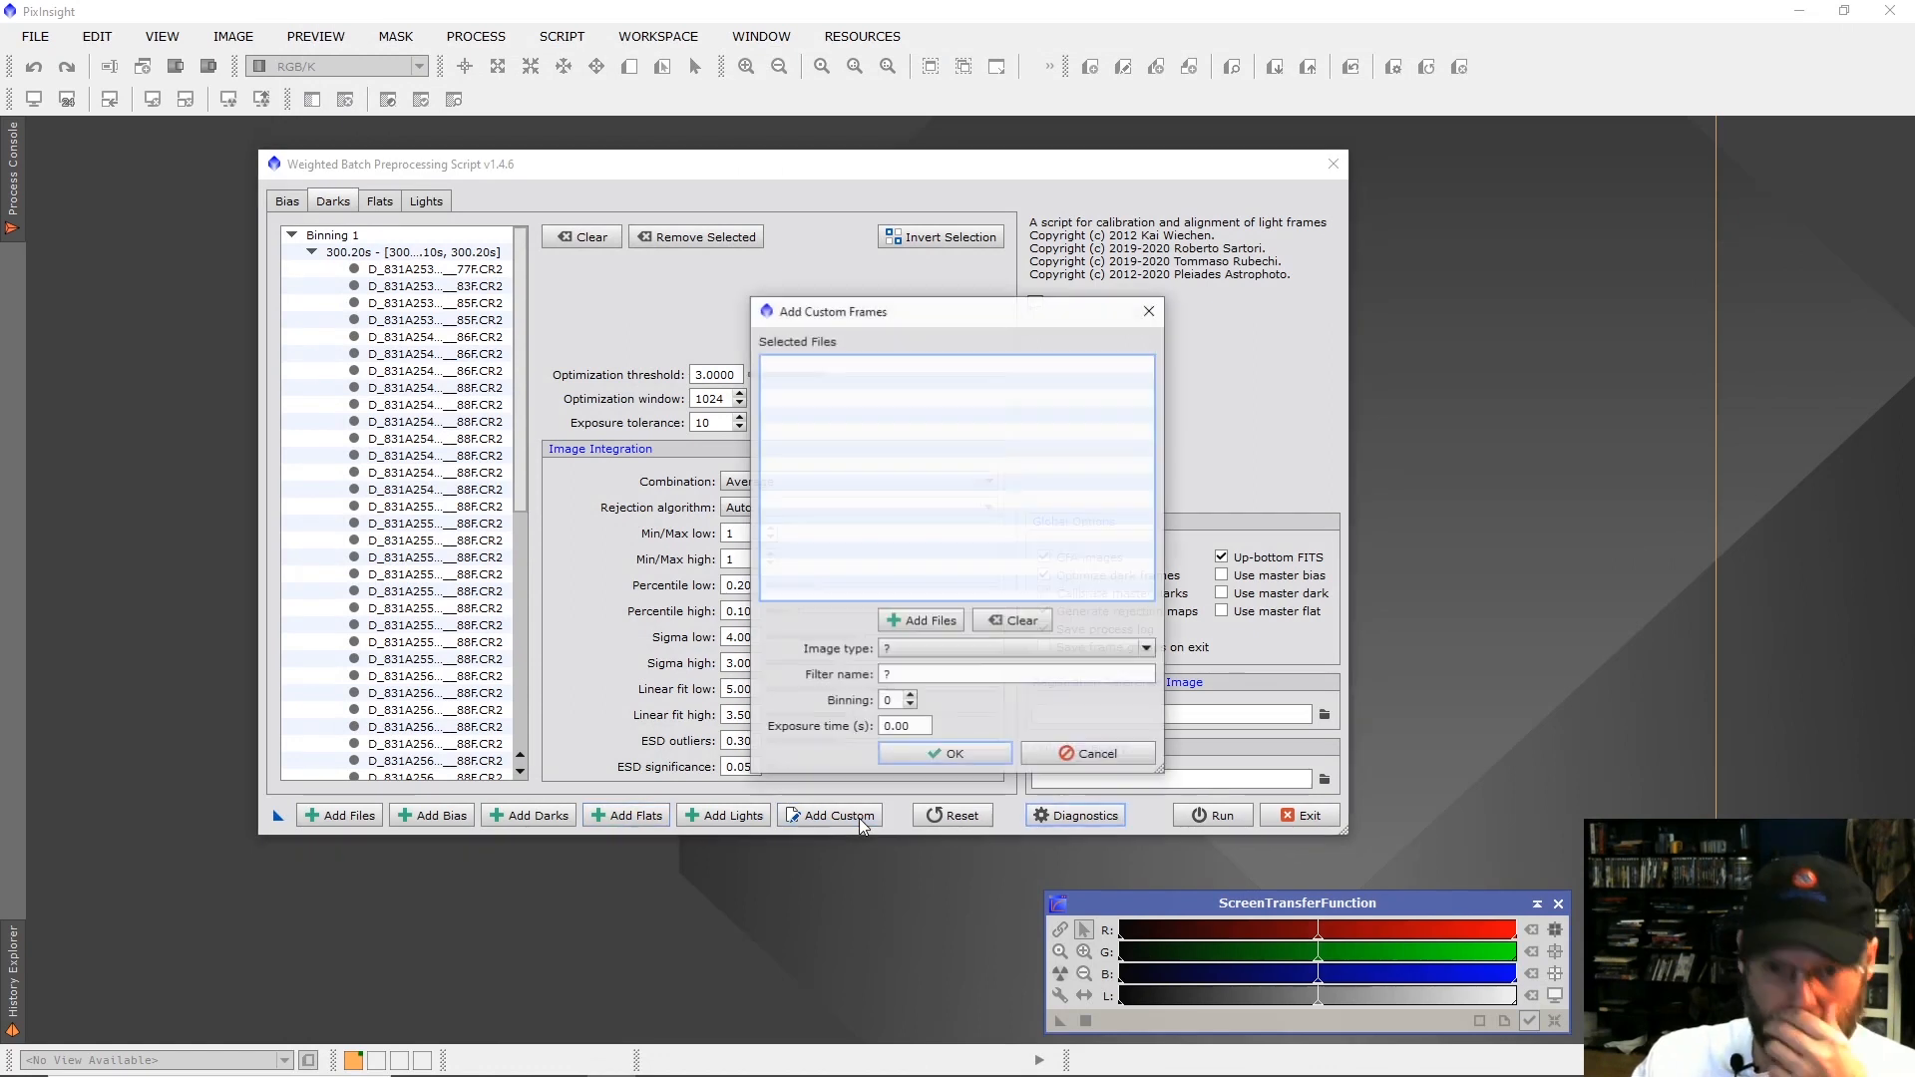
left_click(905, 646)
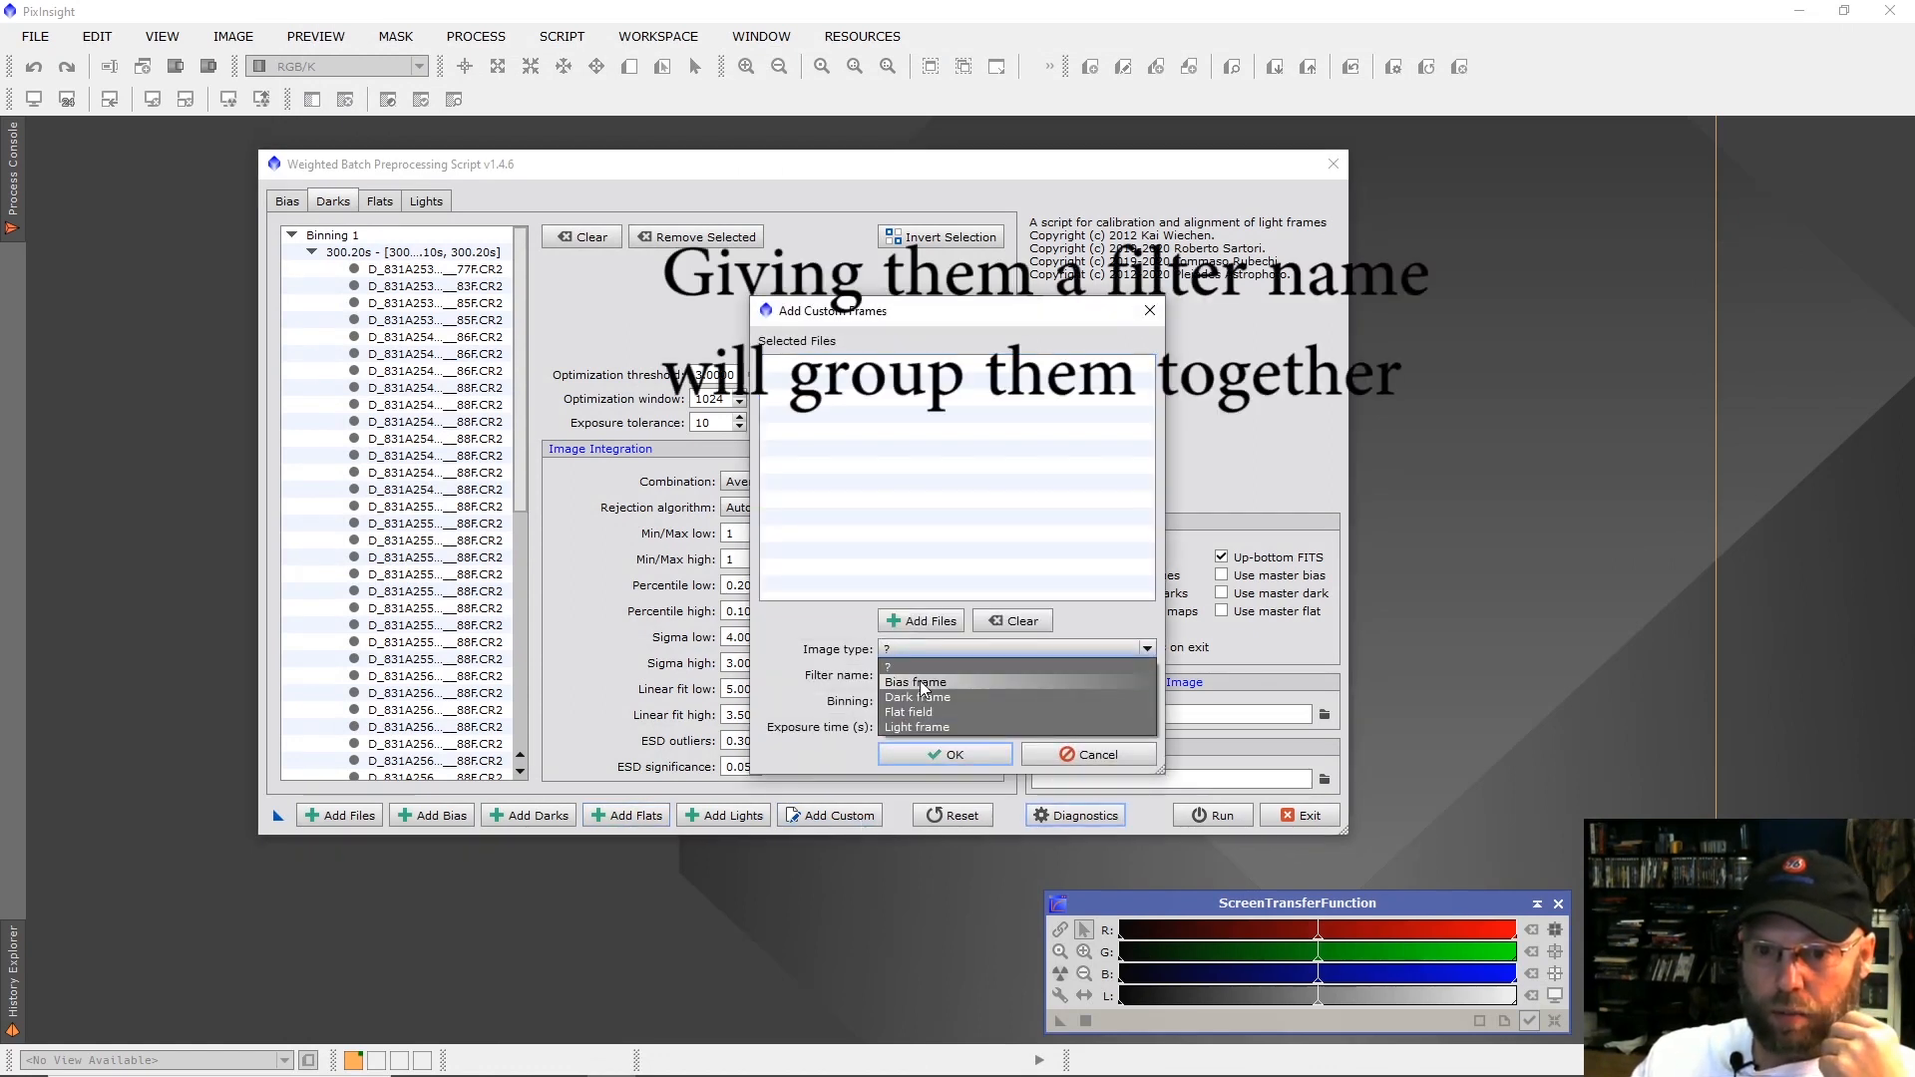
left_click(943, 727)
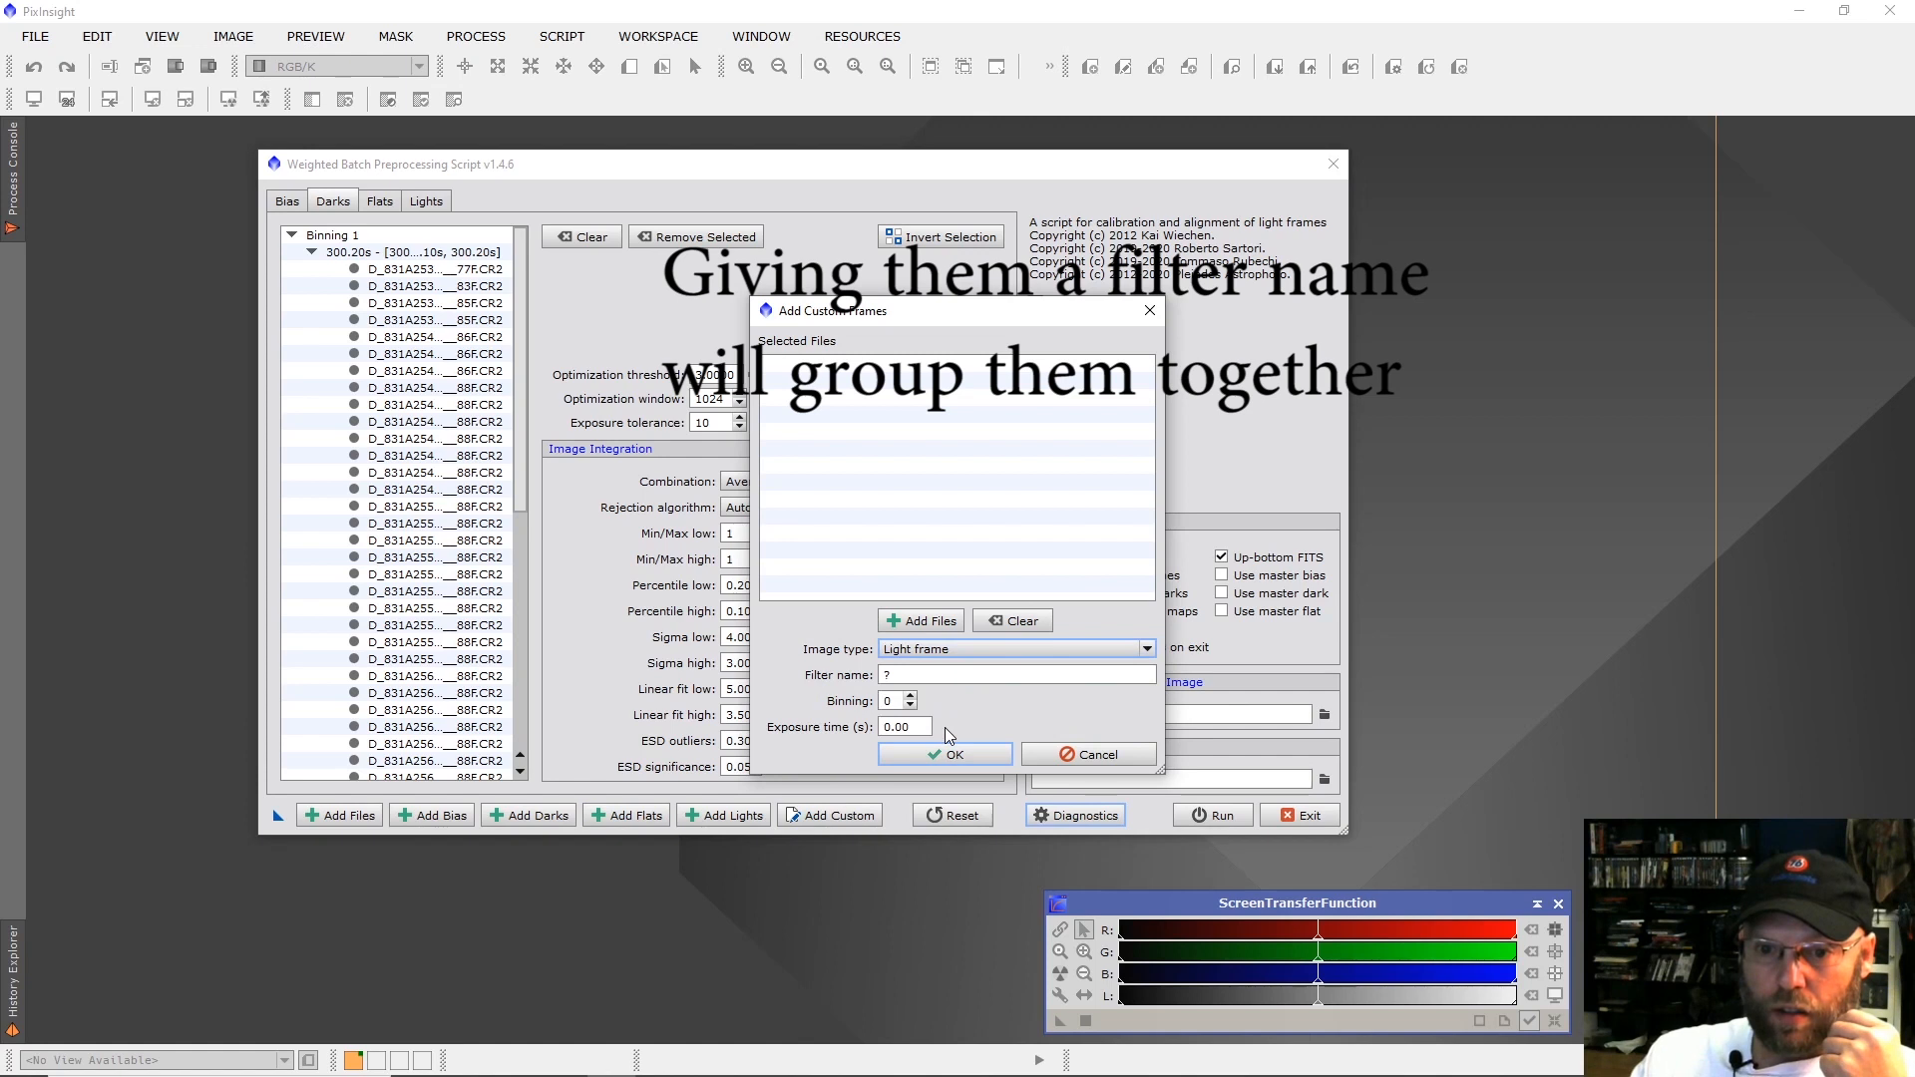
left_click(927, 676)
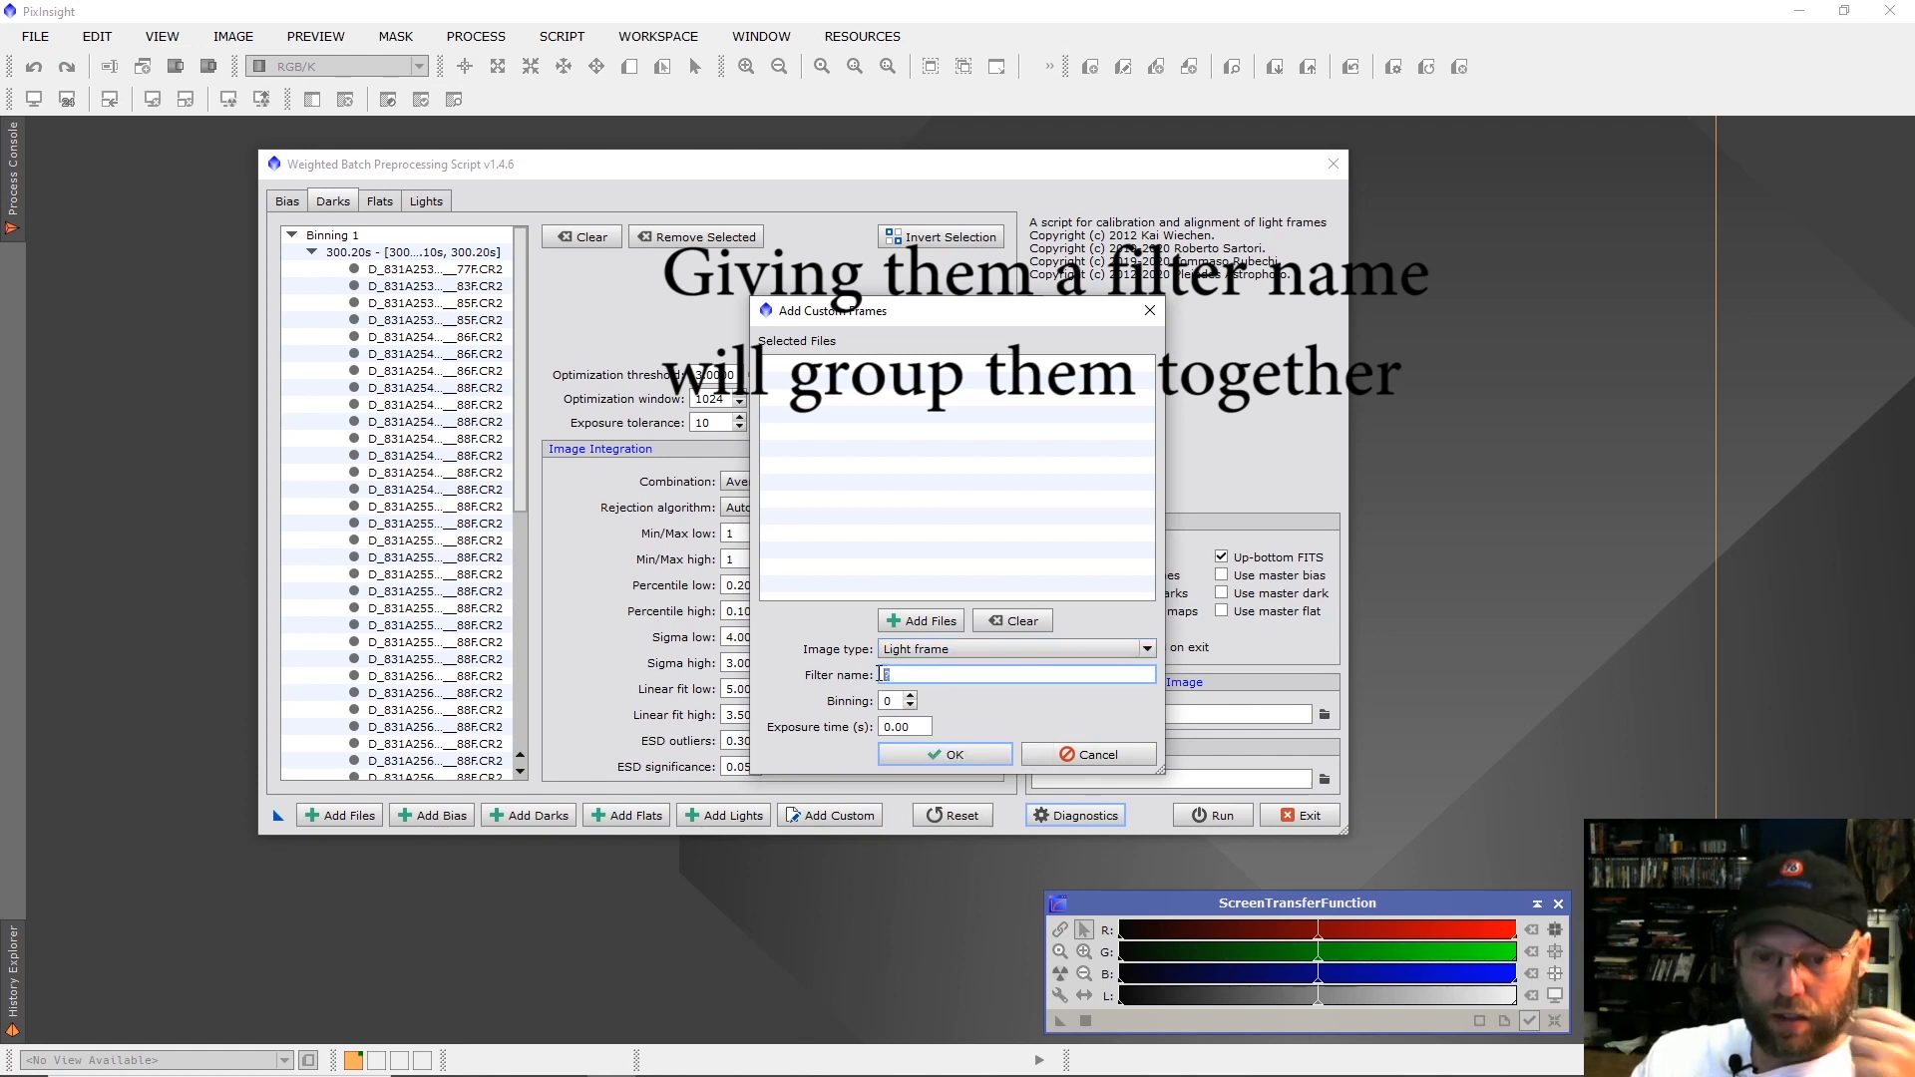
double_click(882, 678)
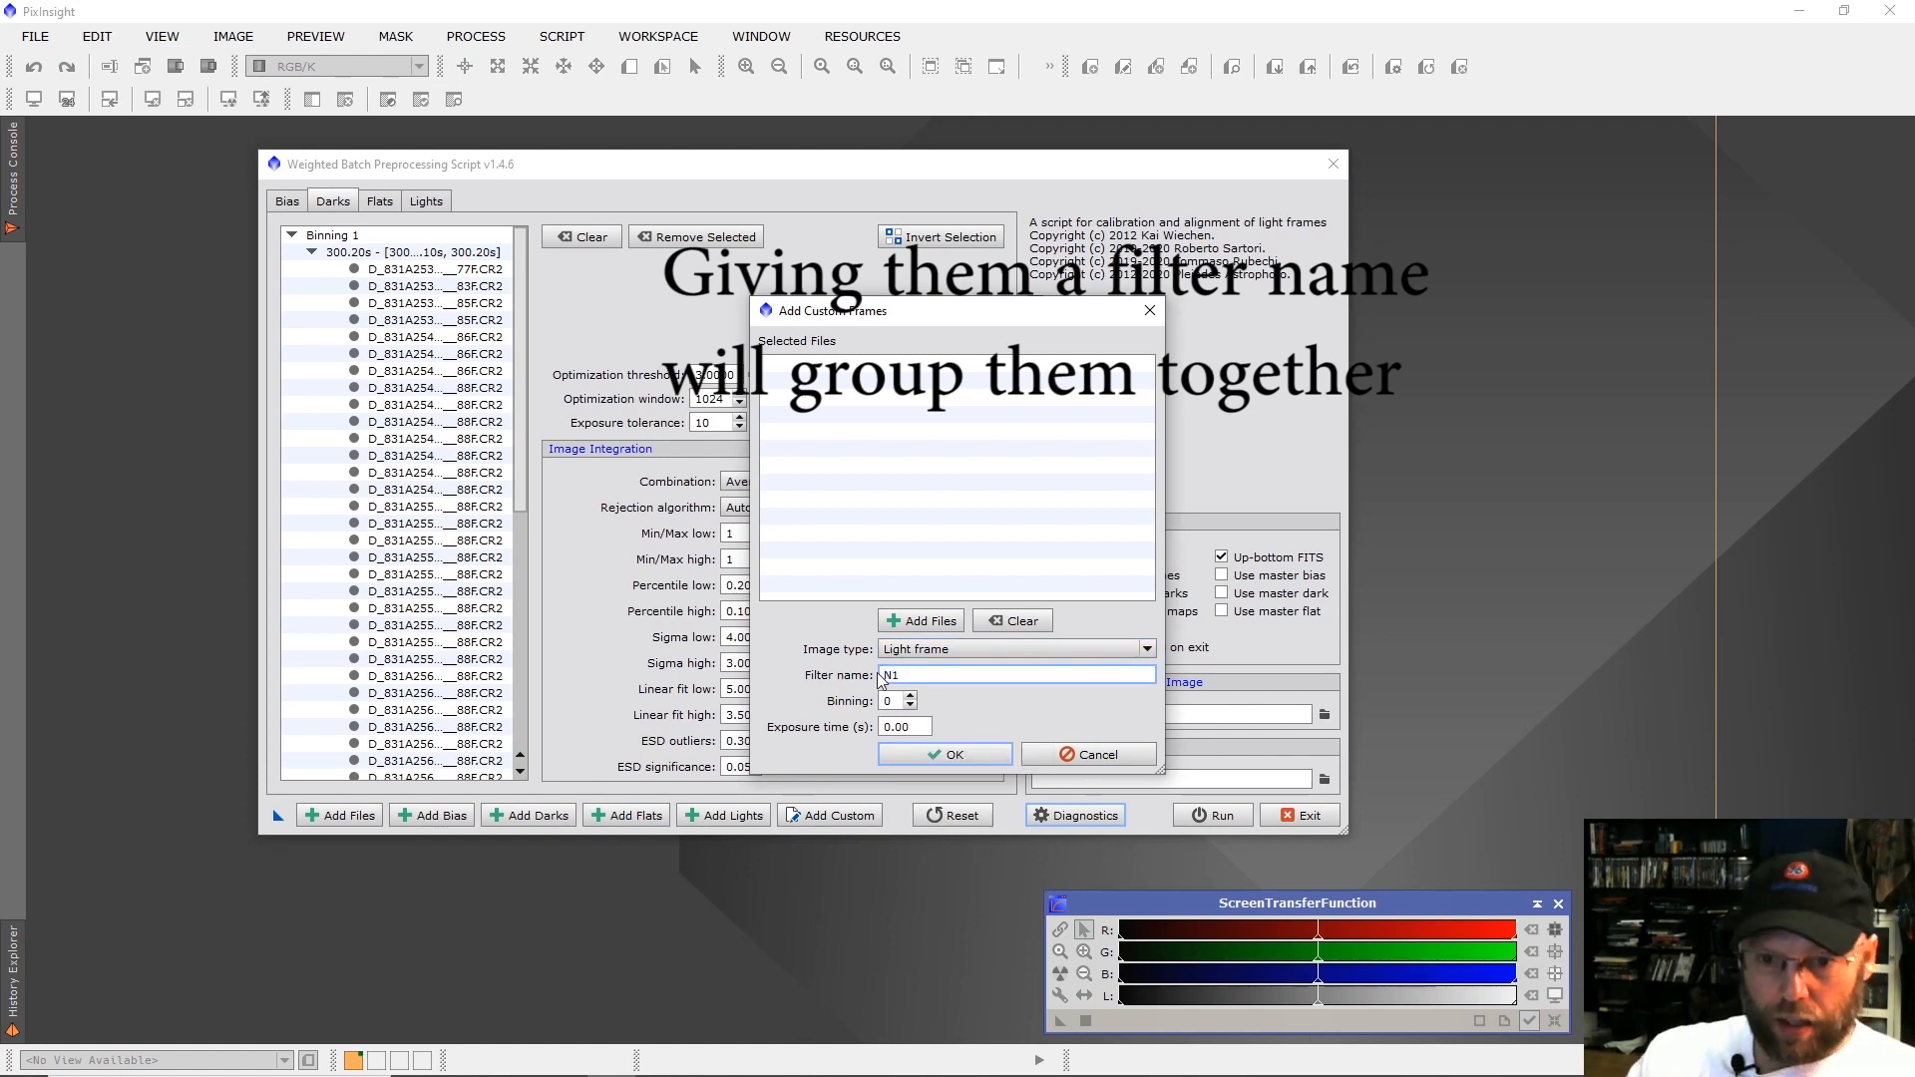
Start adding files to the N1 light frame group and browse to Astro > Pelican_Detail > 2020-08-06.
left_click(893, 629)
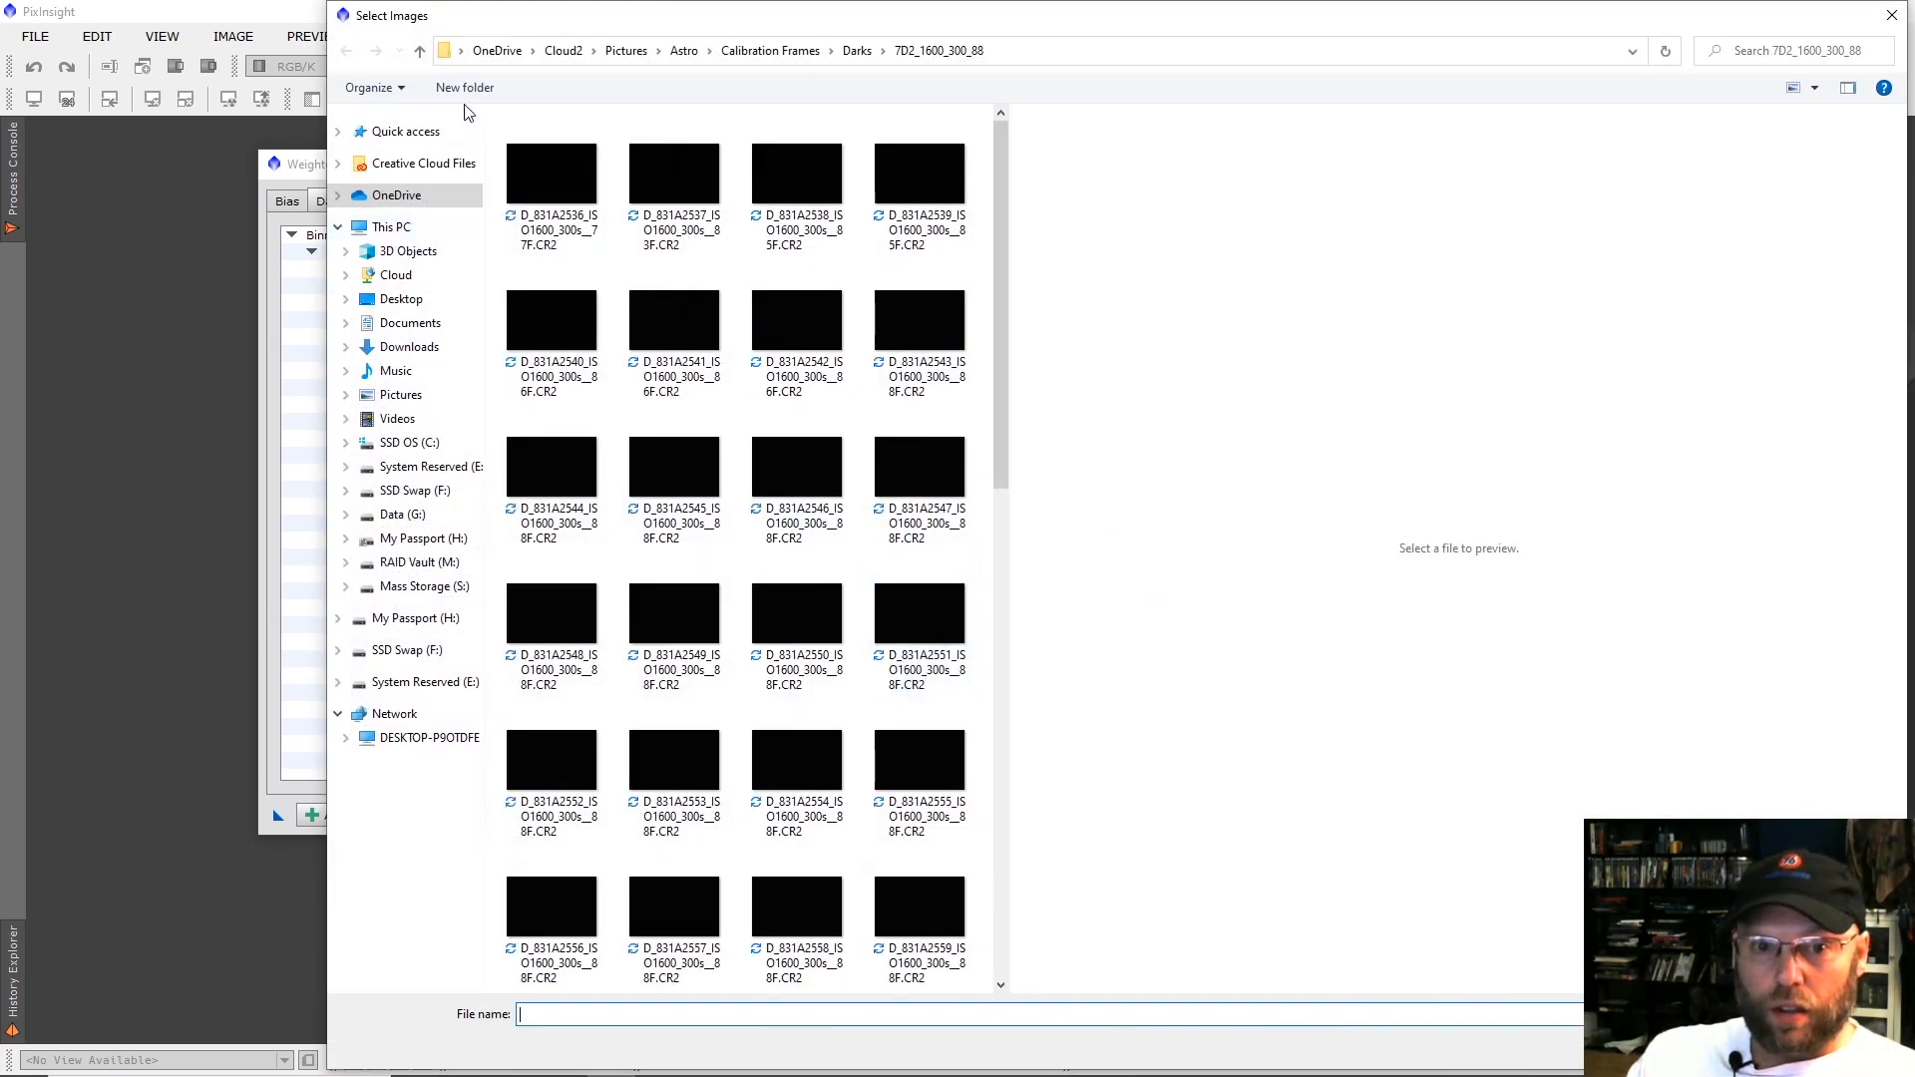
left_click(685, 50)
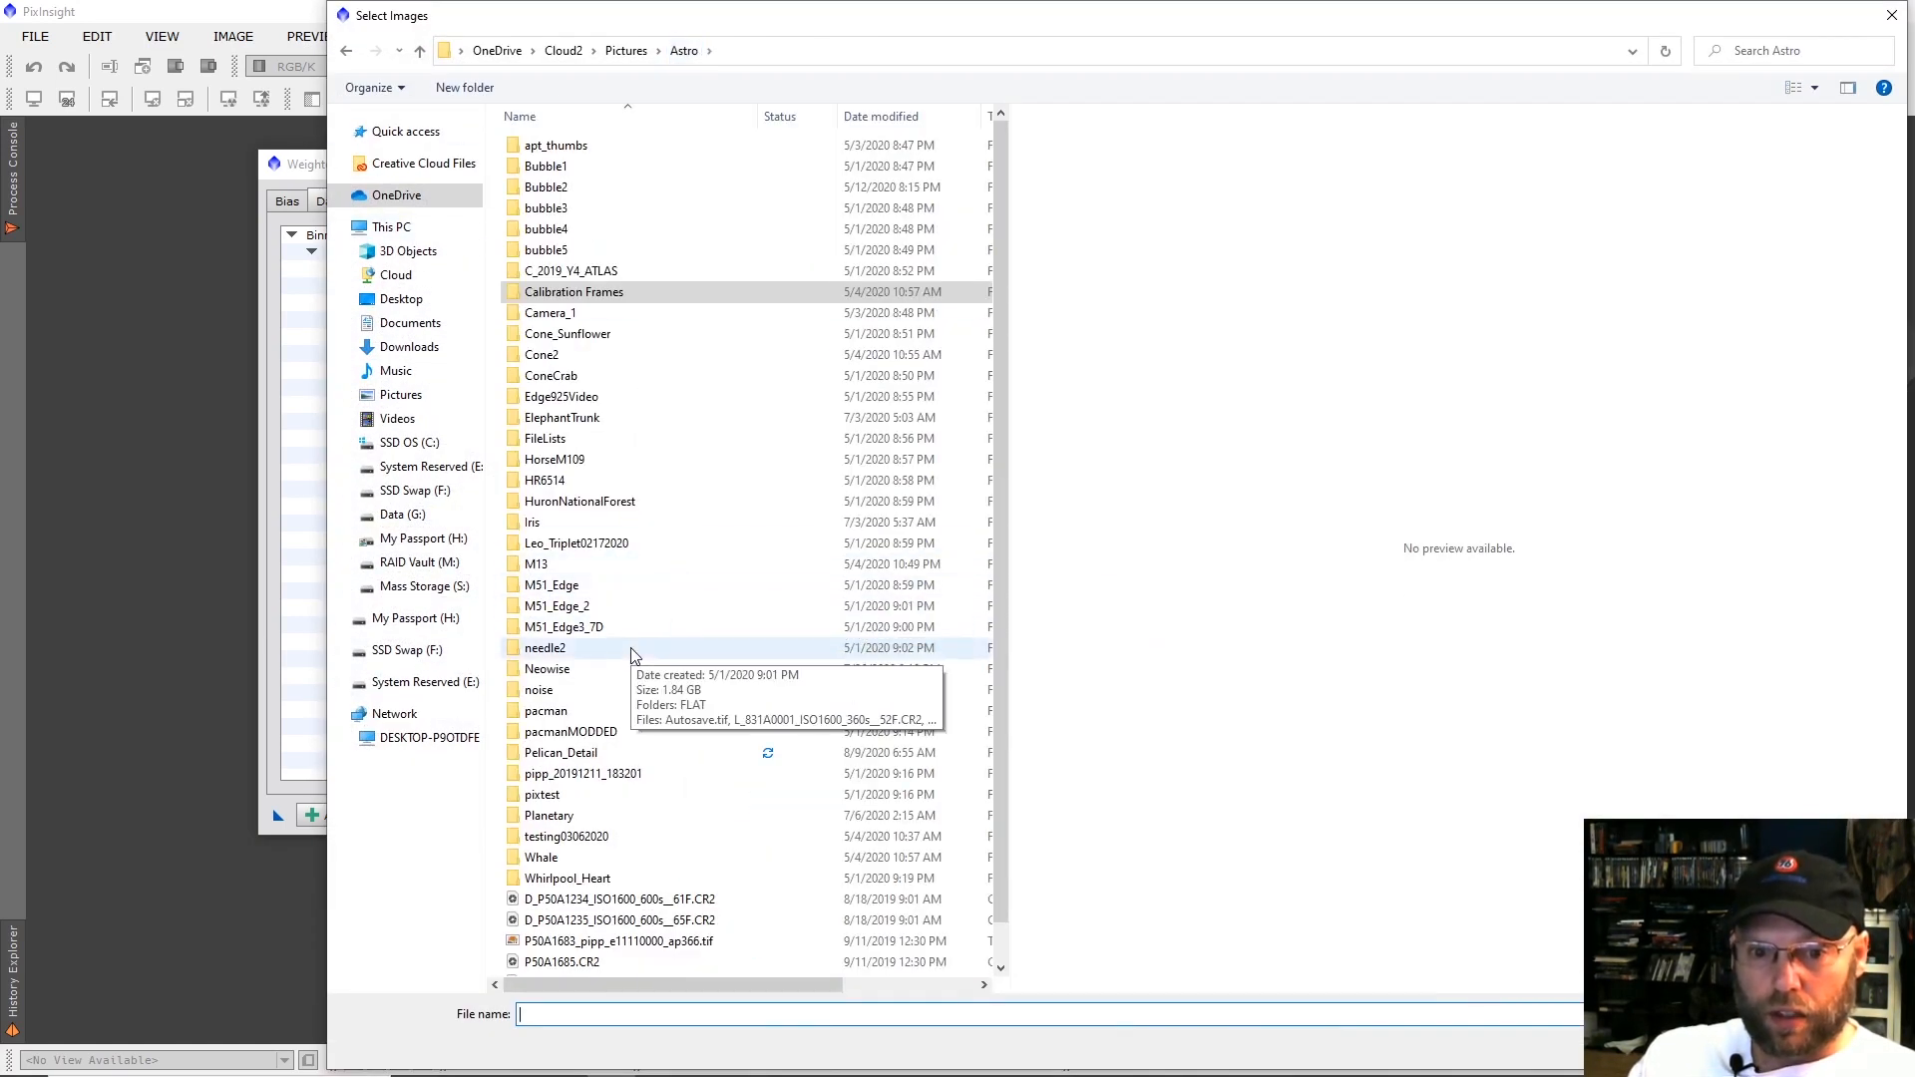
double_click(596, 752)
left_click(562, 150)
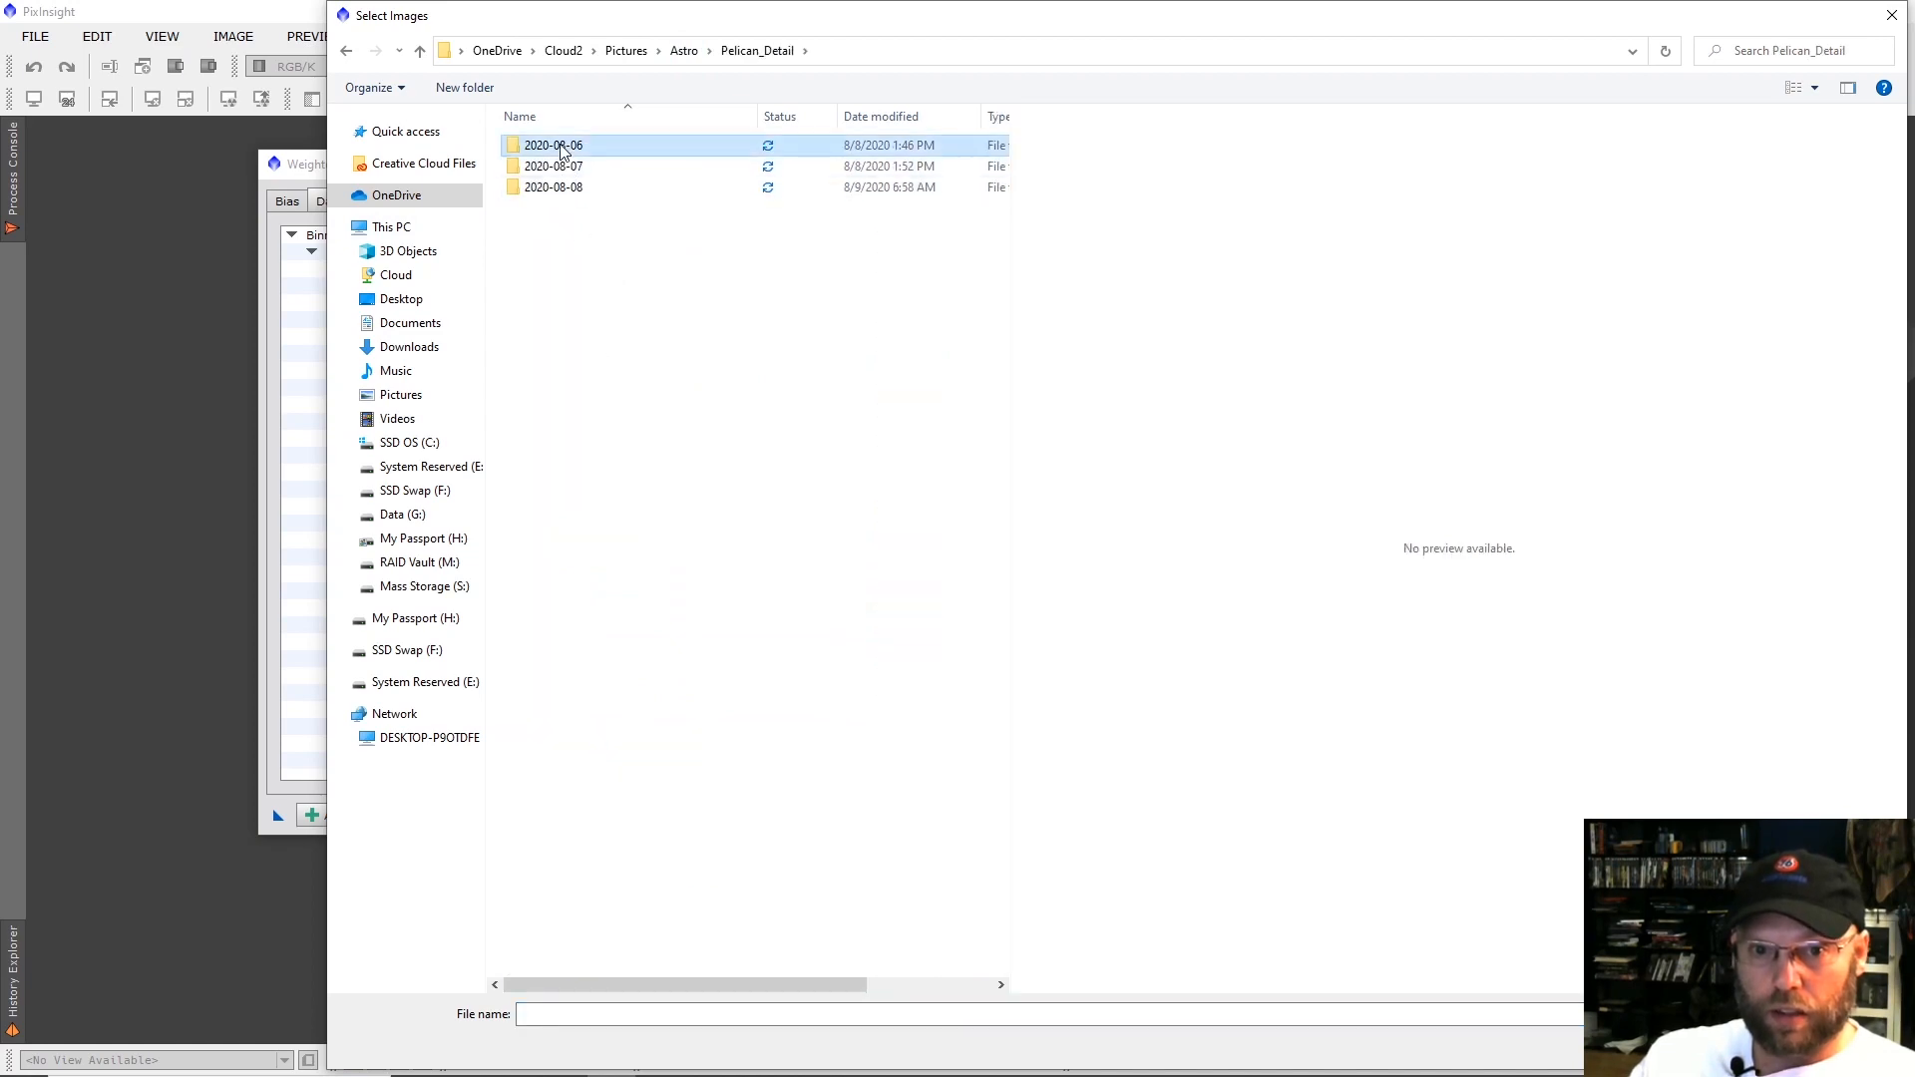
double_click(562, 149)
Add light frames L_831A2467 through L_831A2565 from the 2020-08-06 folder and accept the N1 group.
scroll(679, 743, "down", 10)
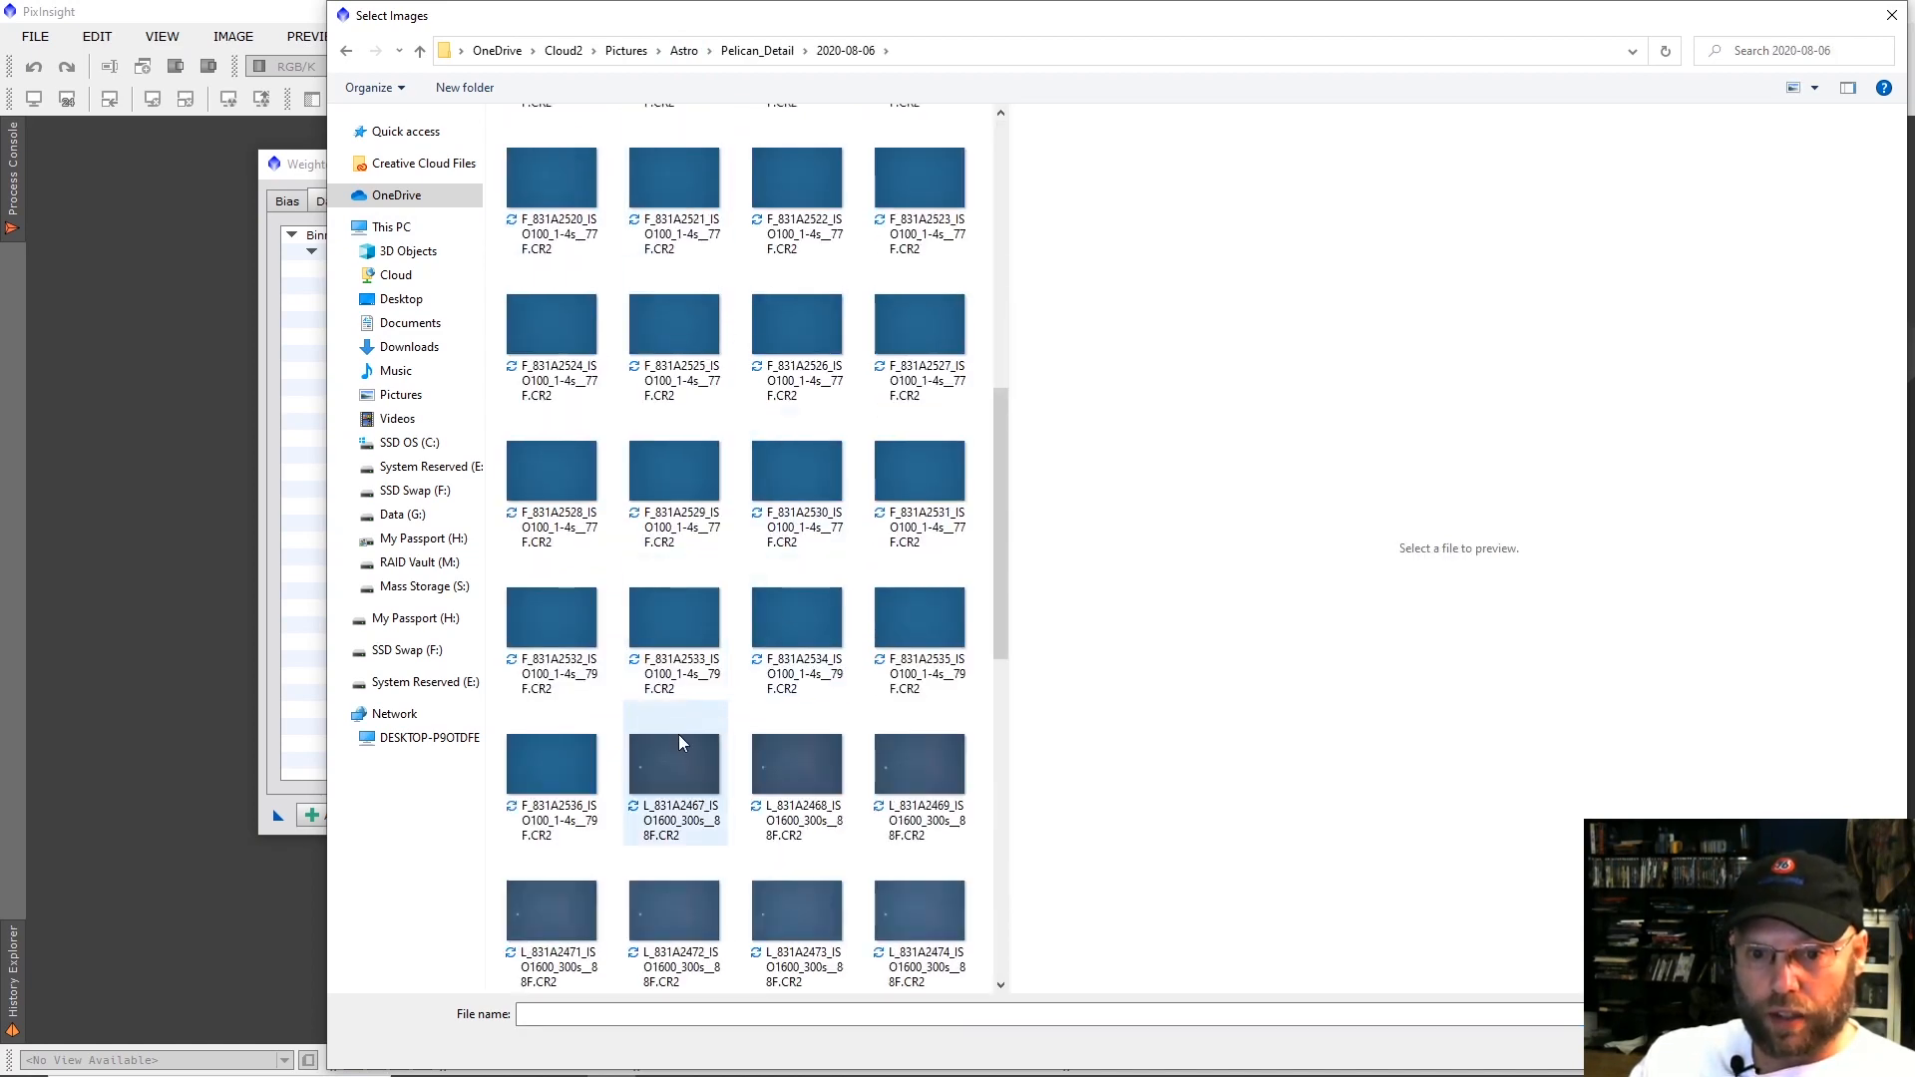
left_click(678, 736)
scroll(698, 728, "down", 6)
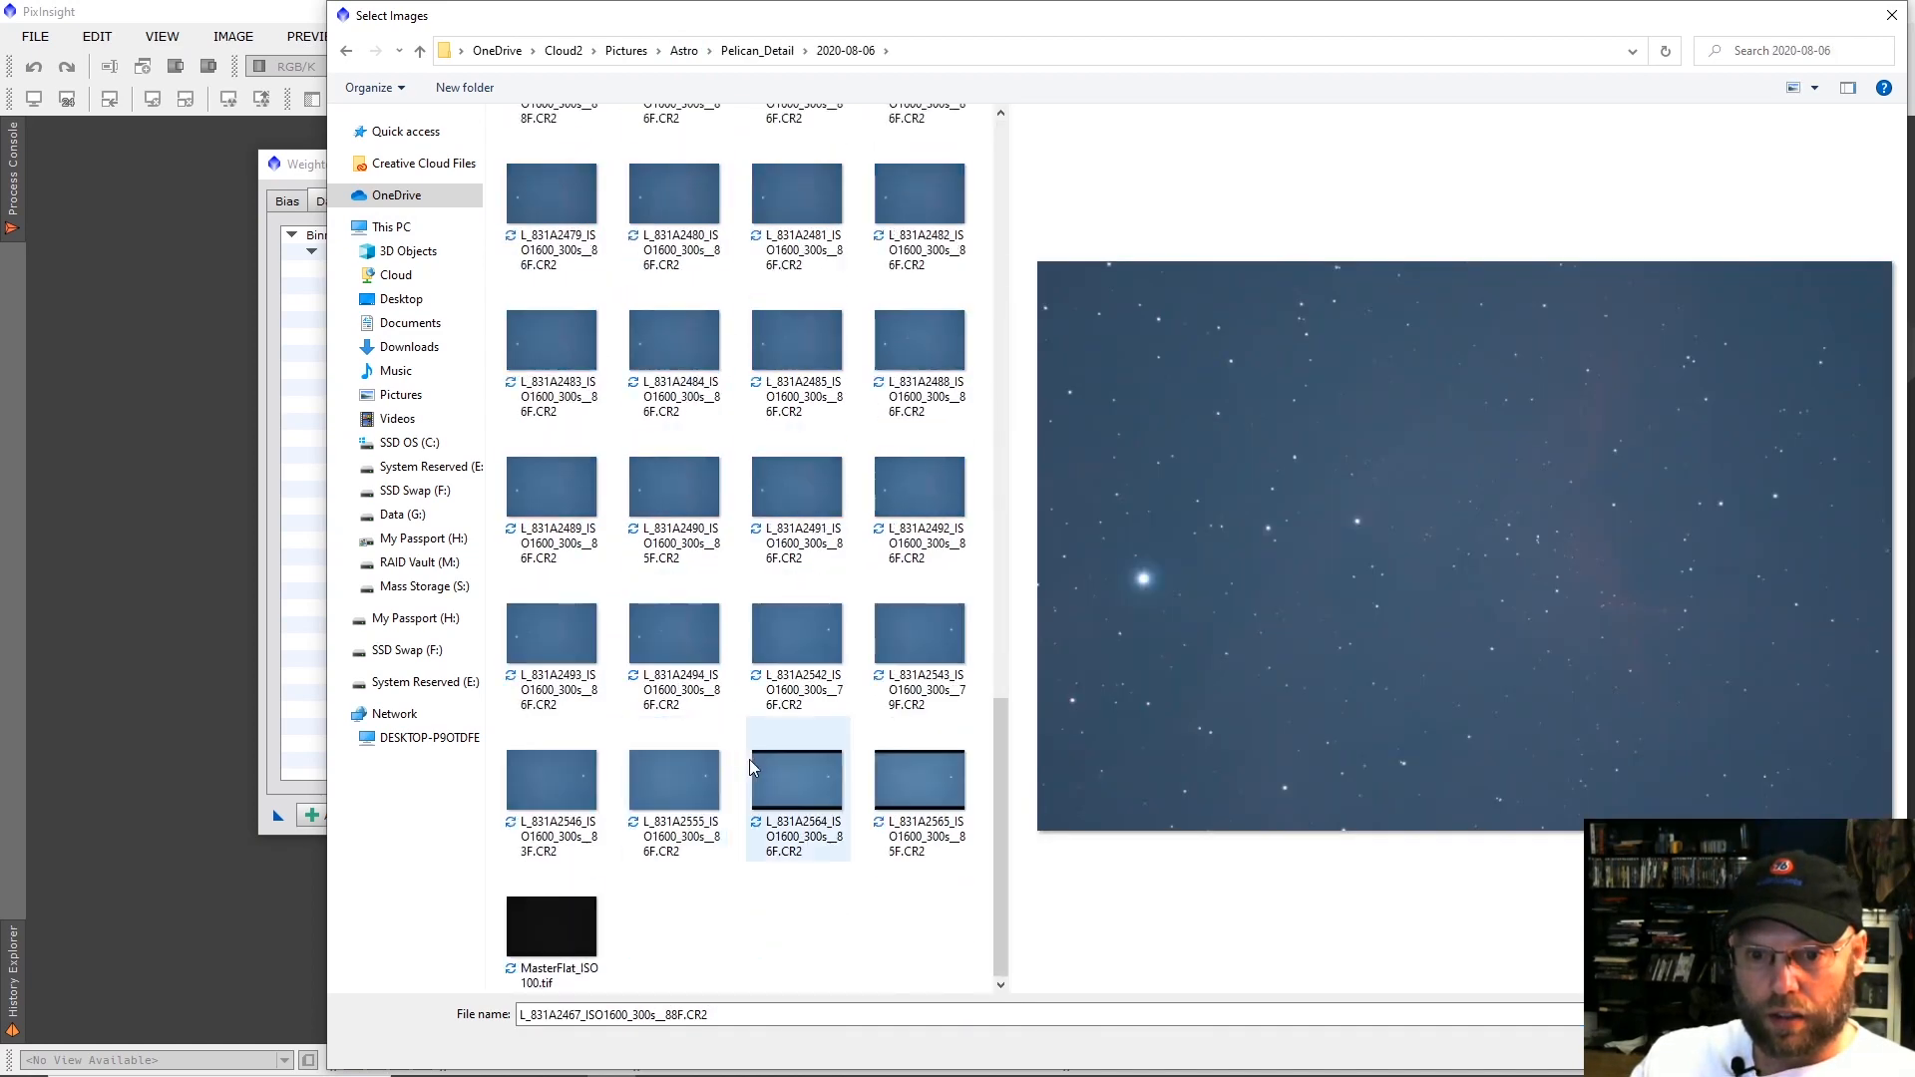
left_click(918, 787, "shift")
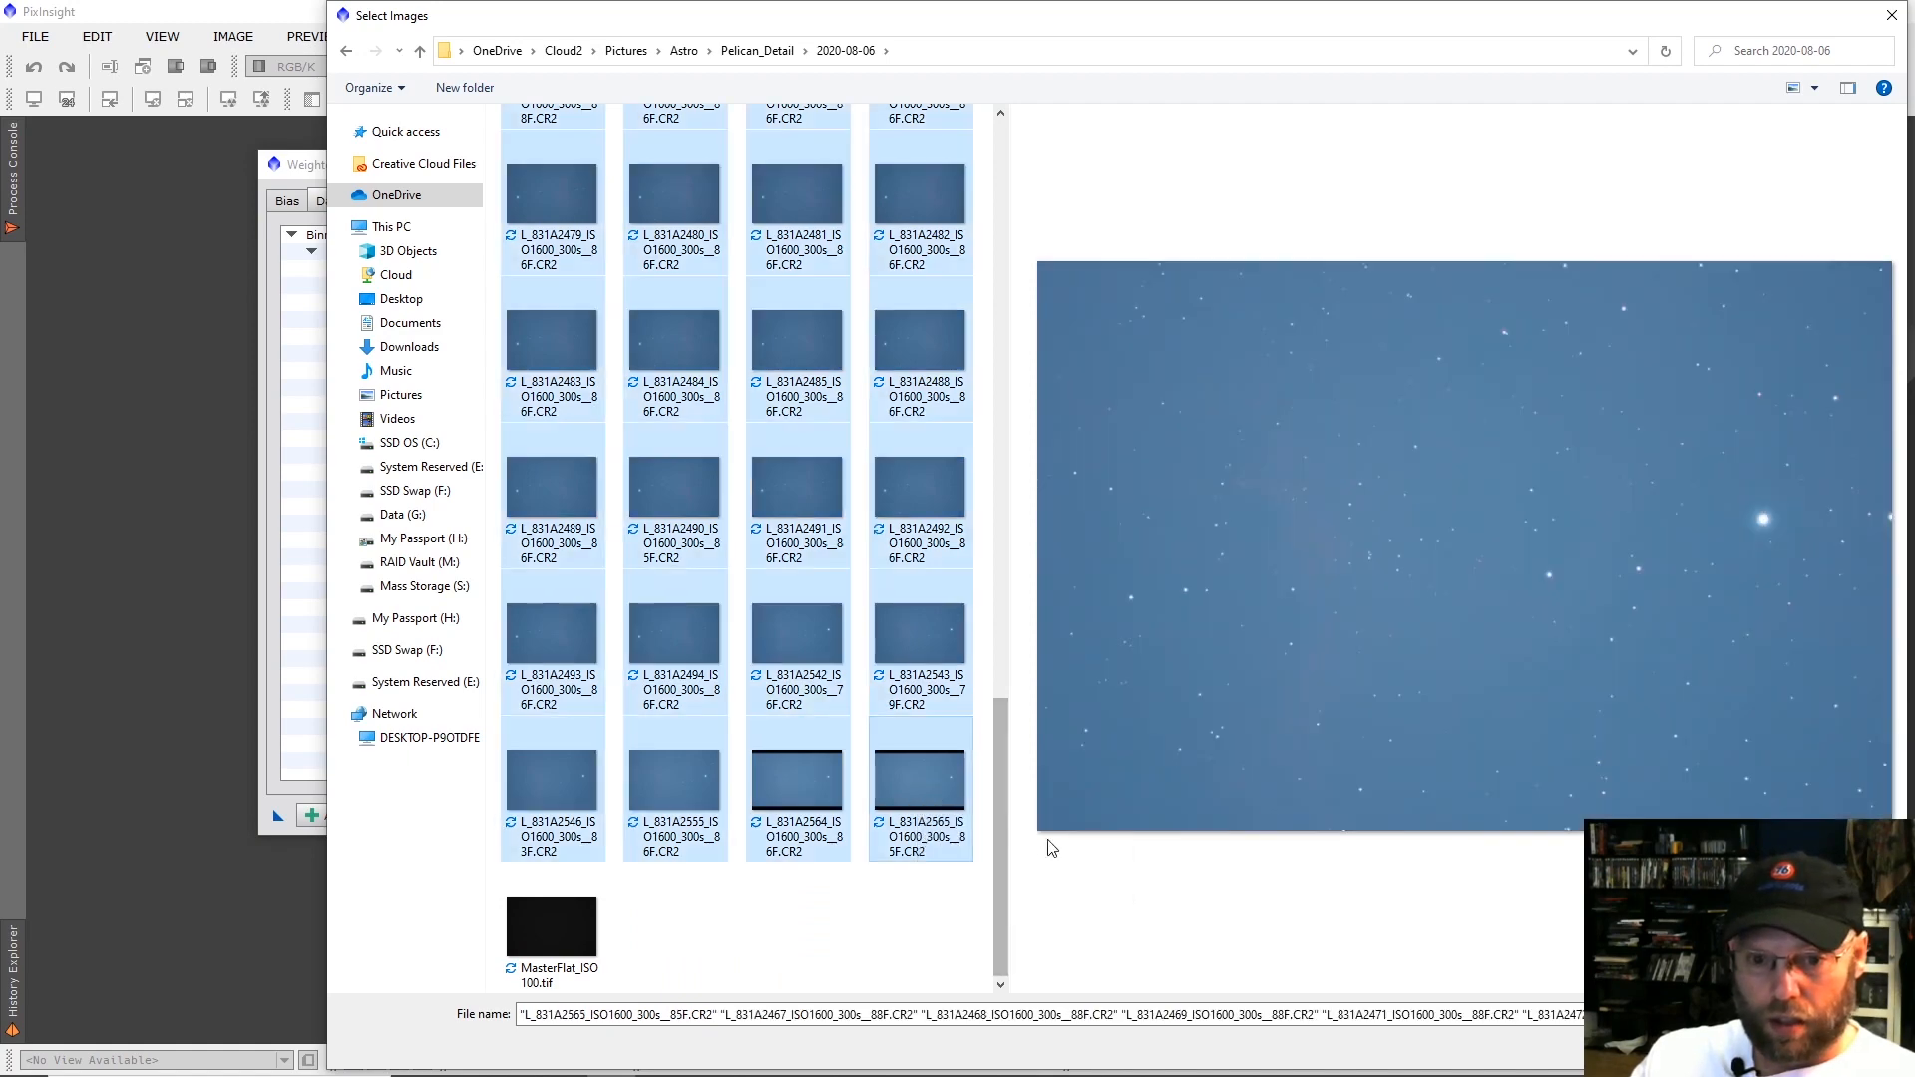
key("Return")
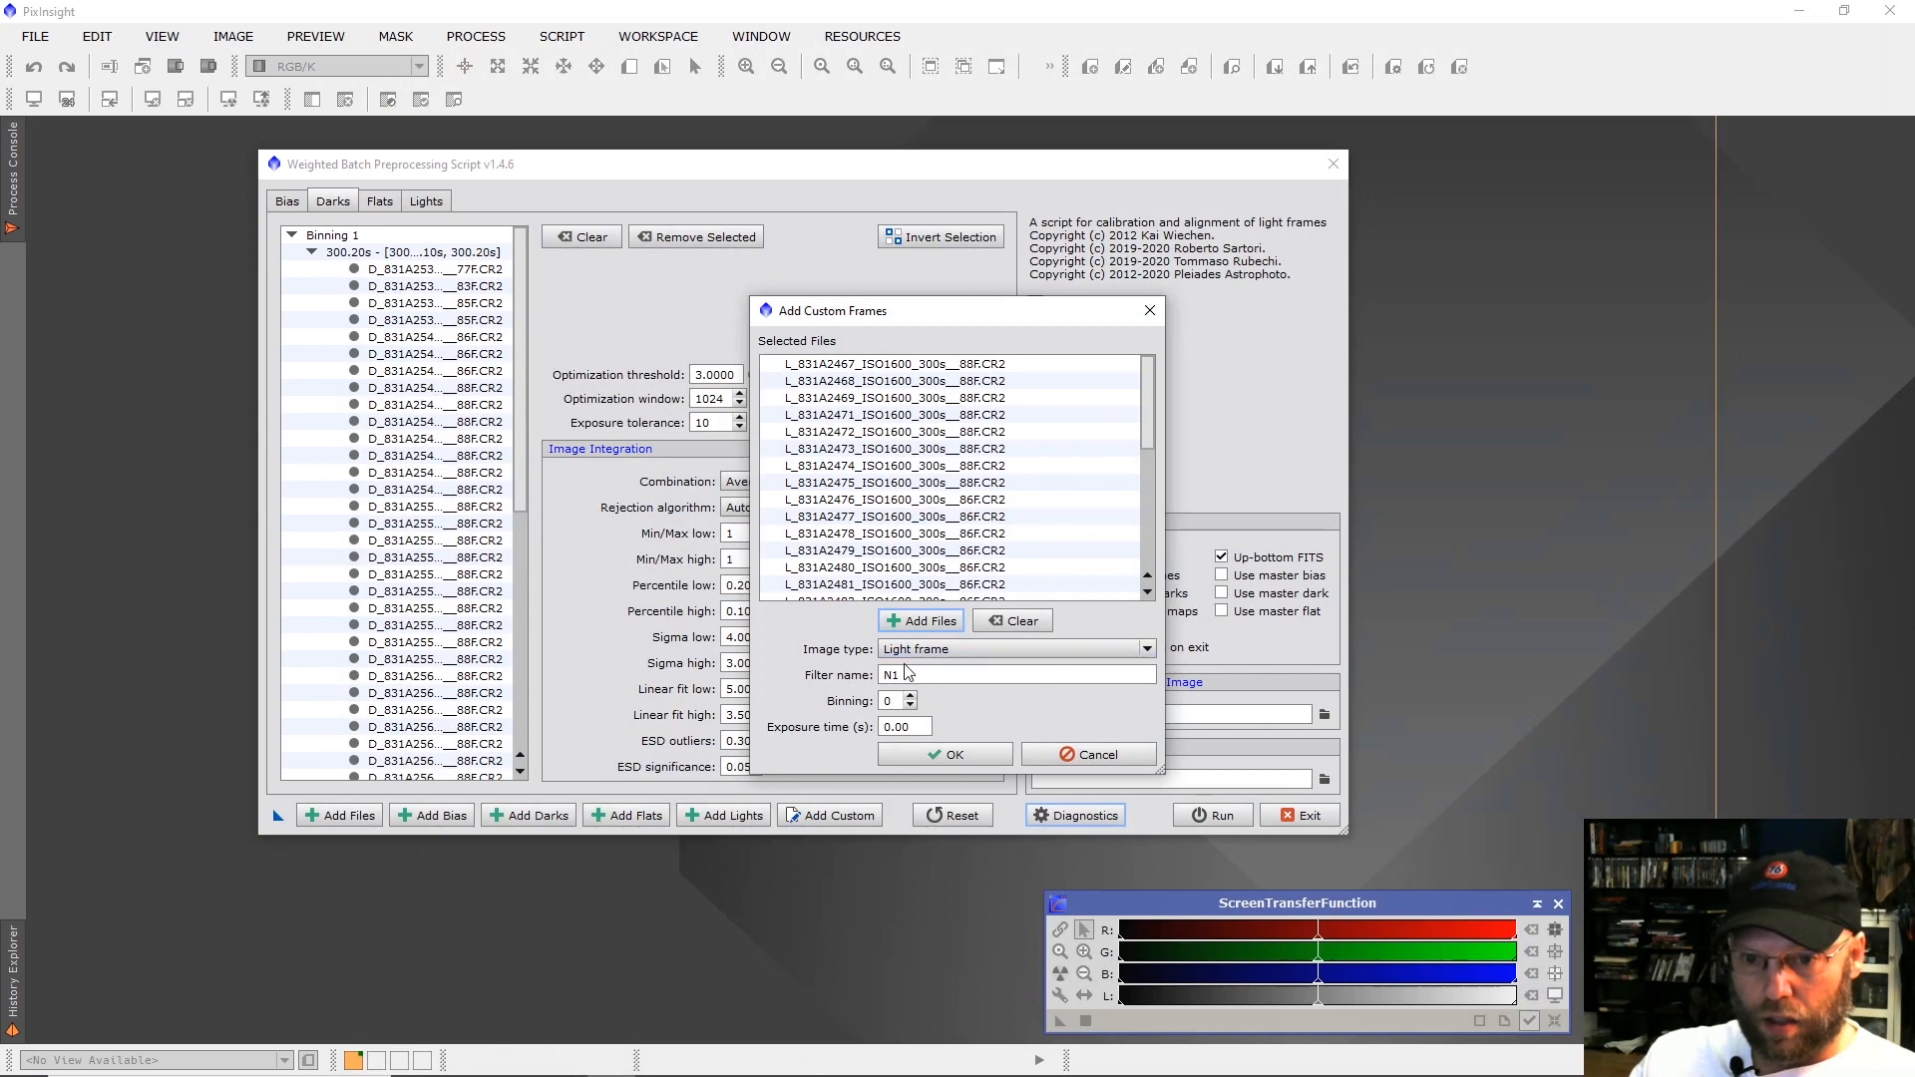
left_click(943, 753)
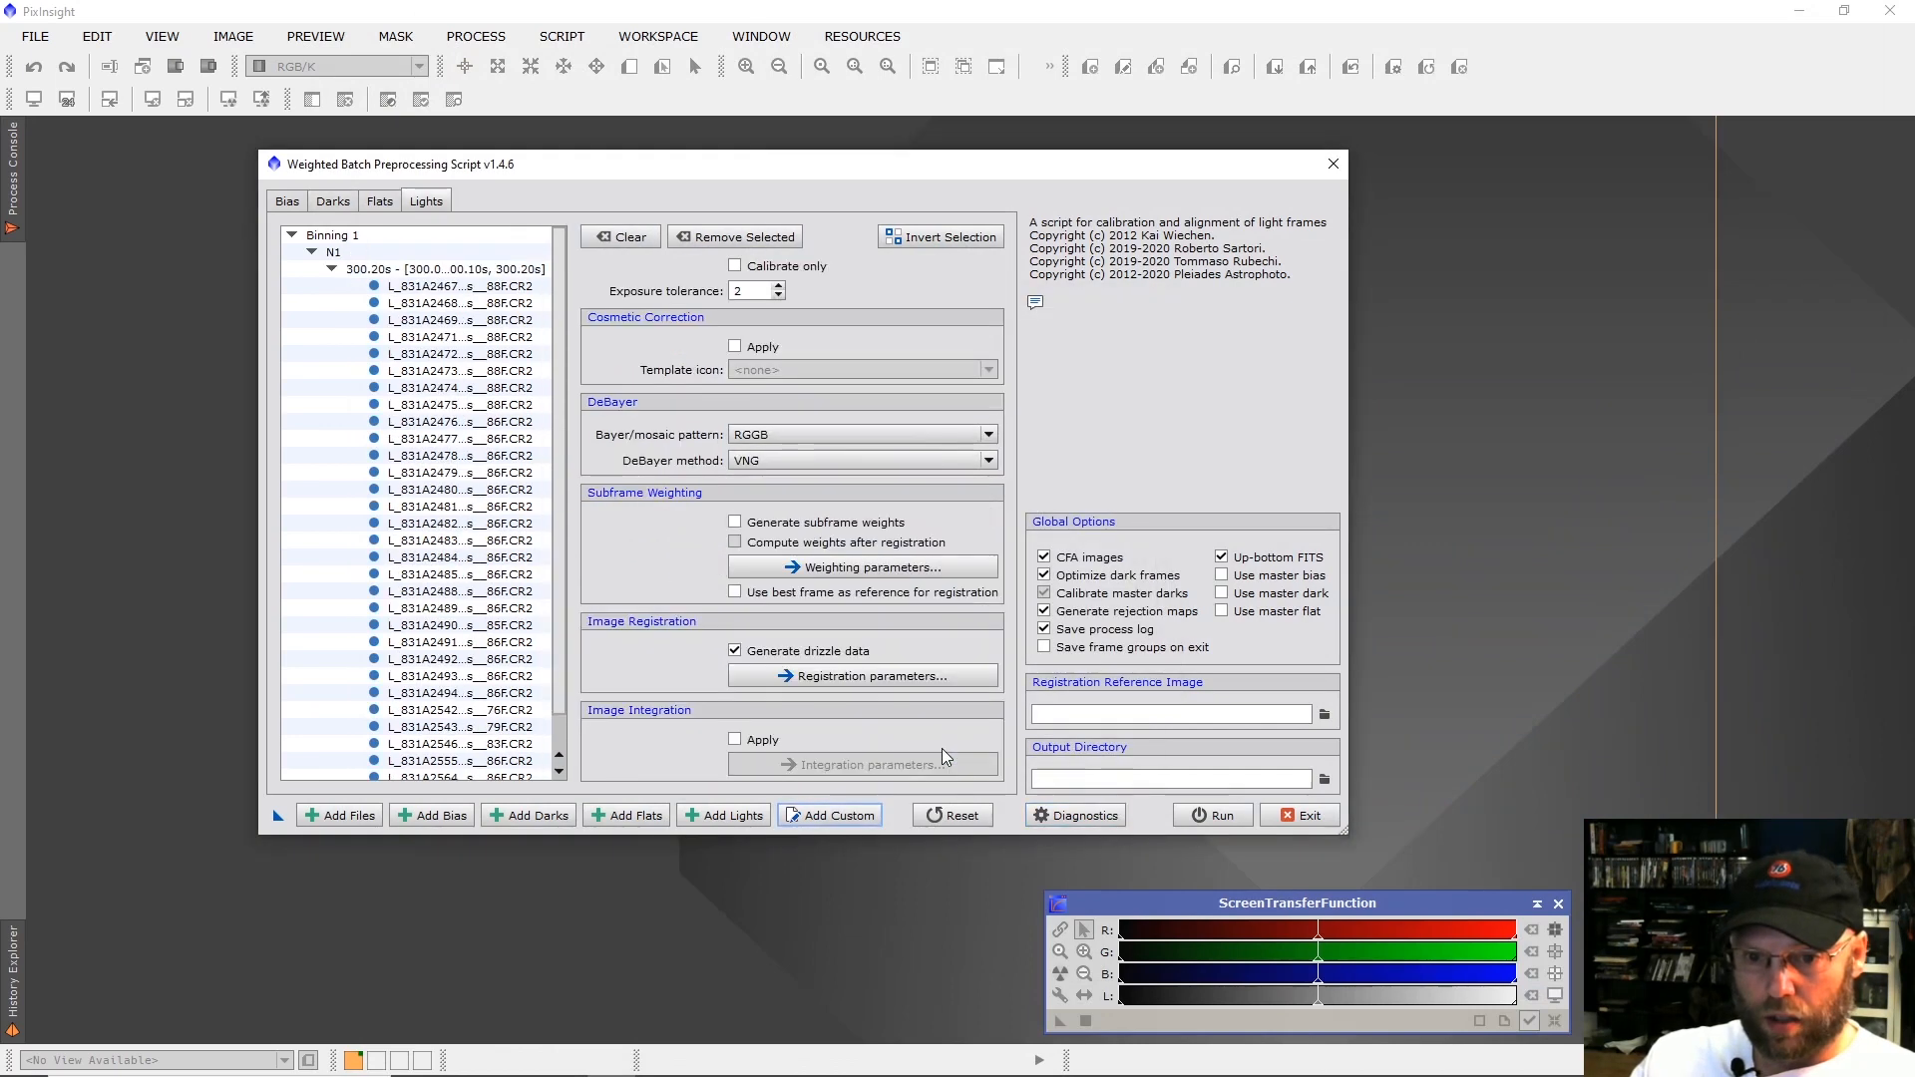
Set up a second custom frame group with image type Flat field and filter name N1.
left_click(850, 814)
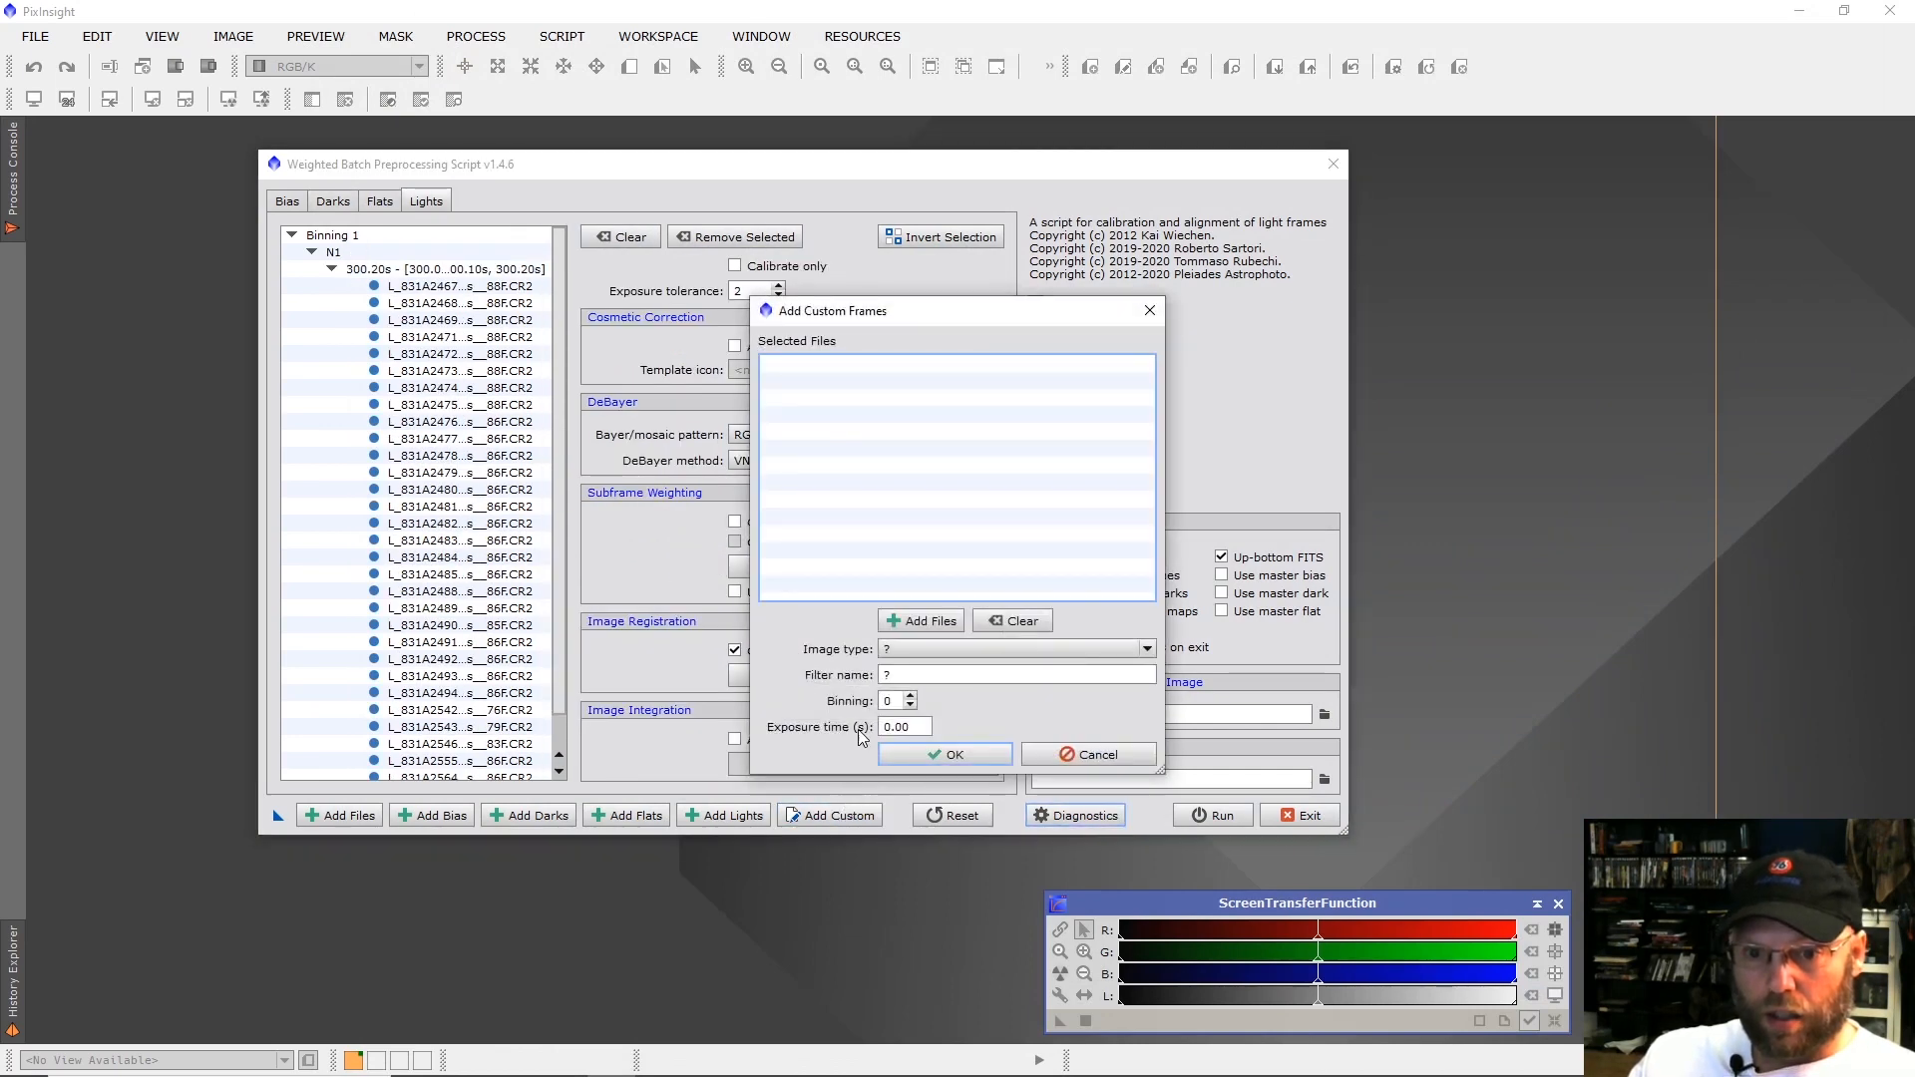
left_click(909, 651)
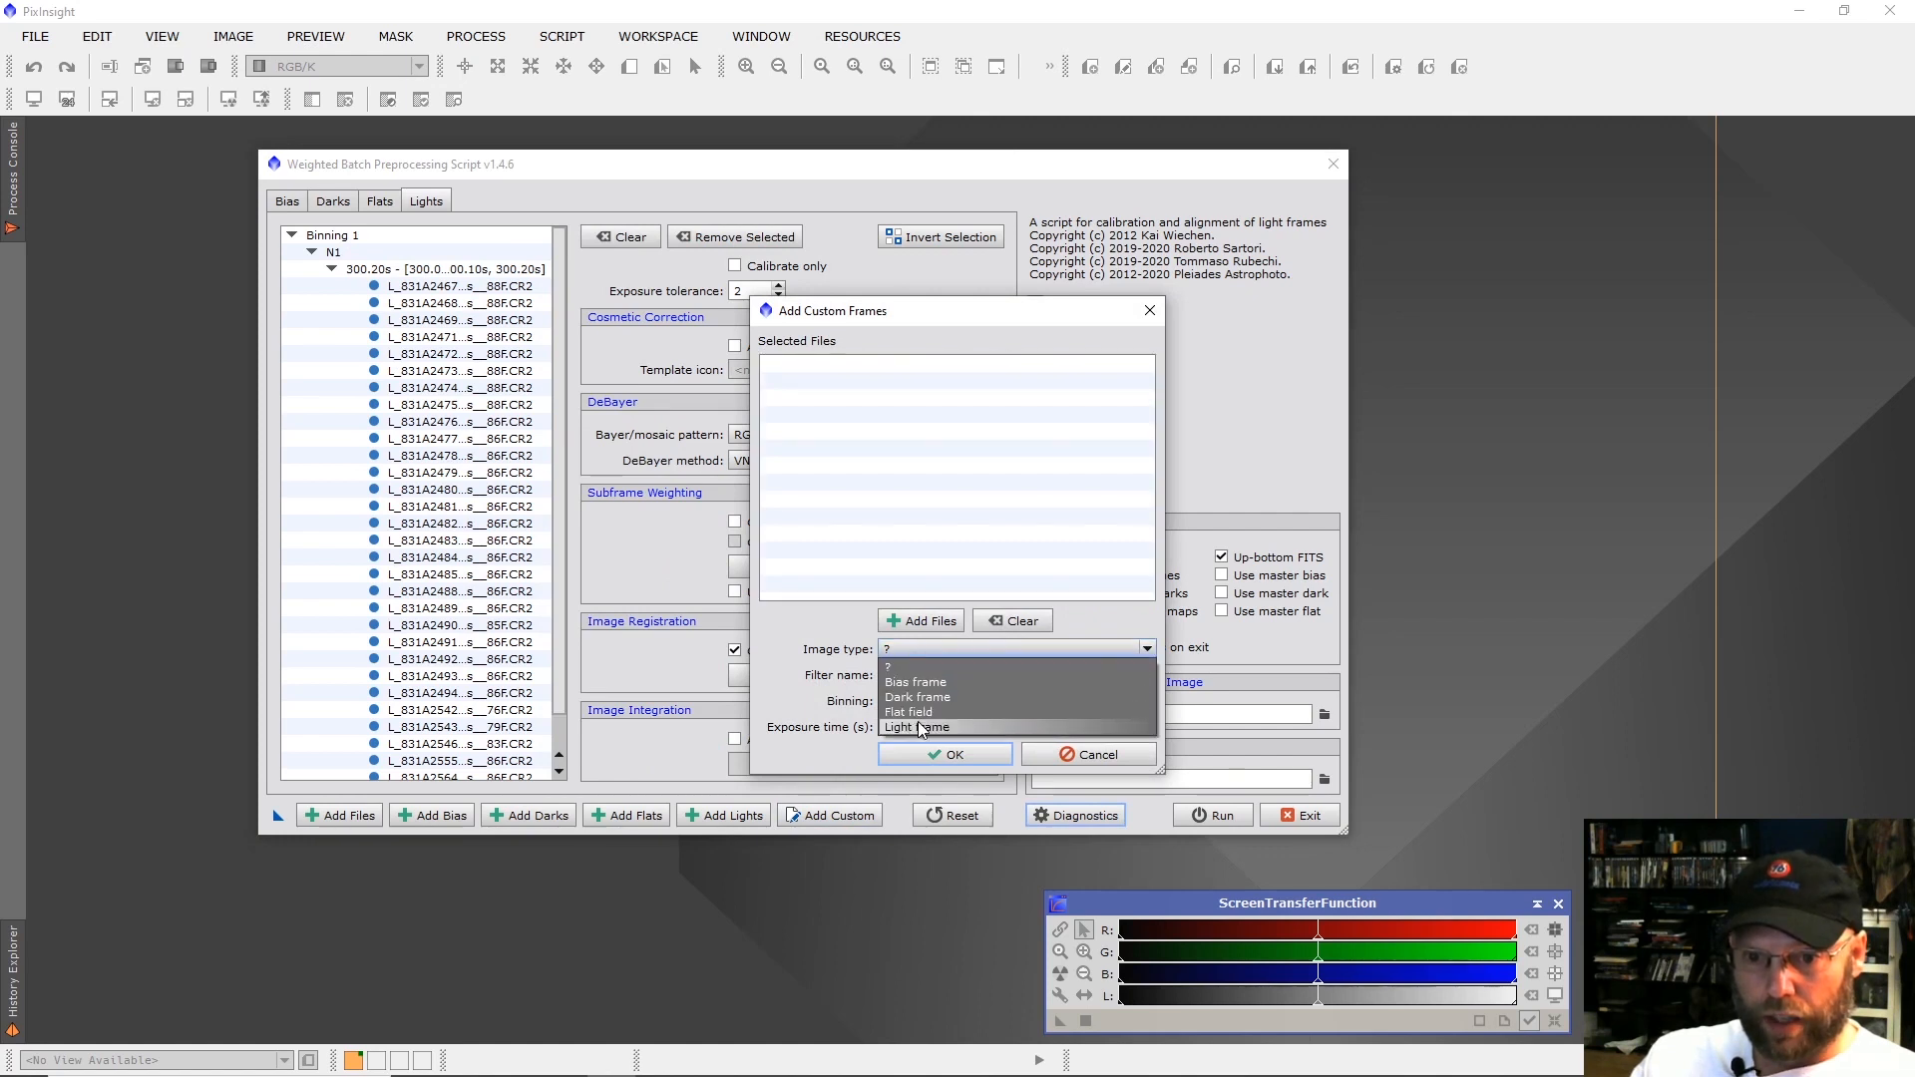
left_click(915, 712)
key("Tab")
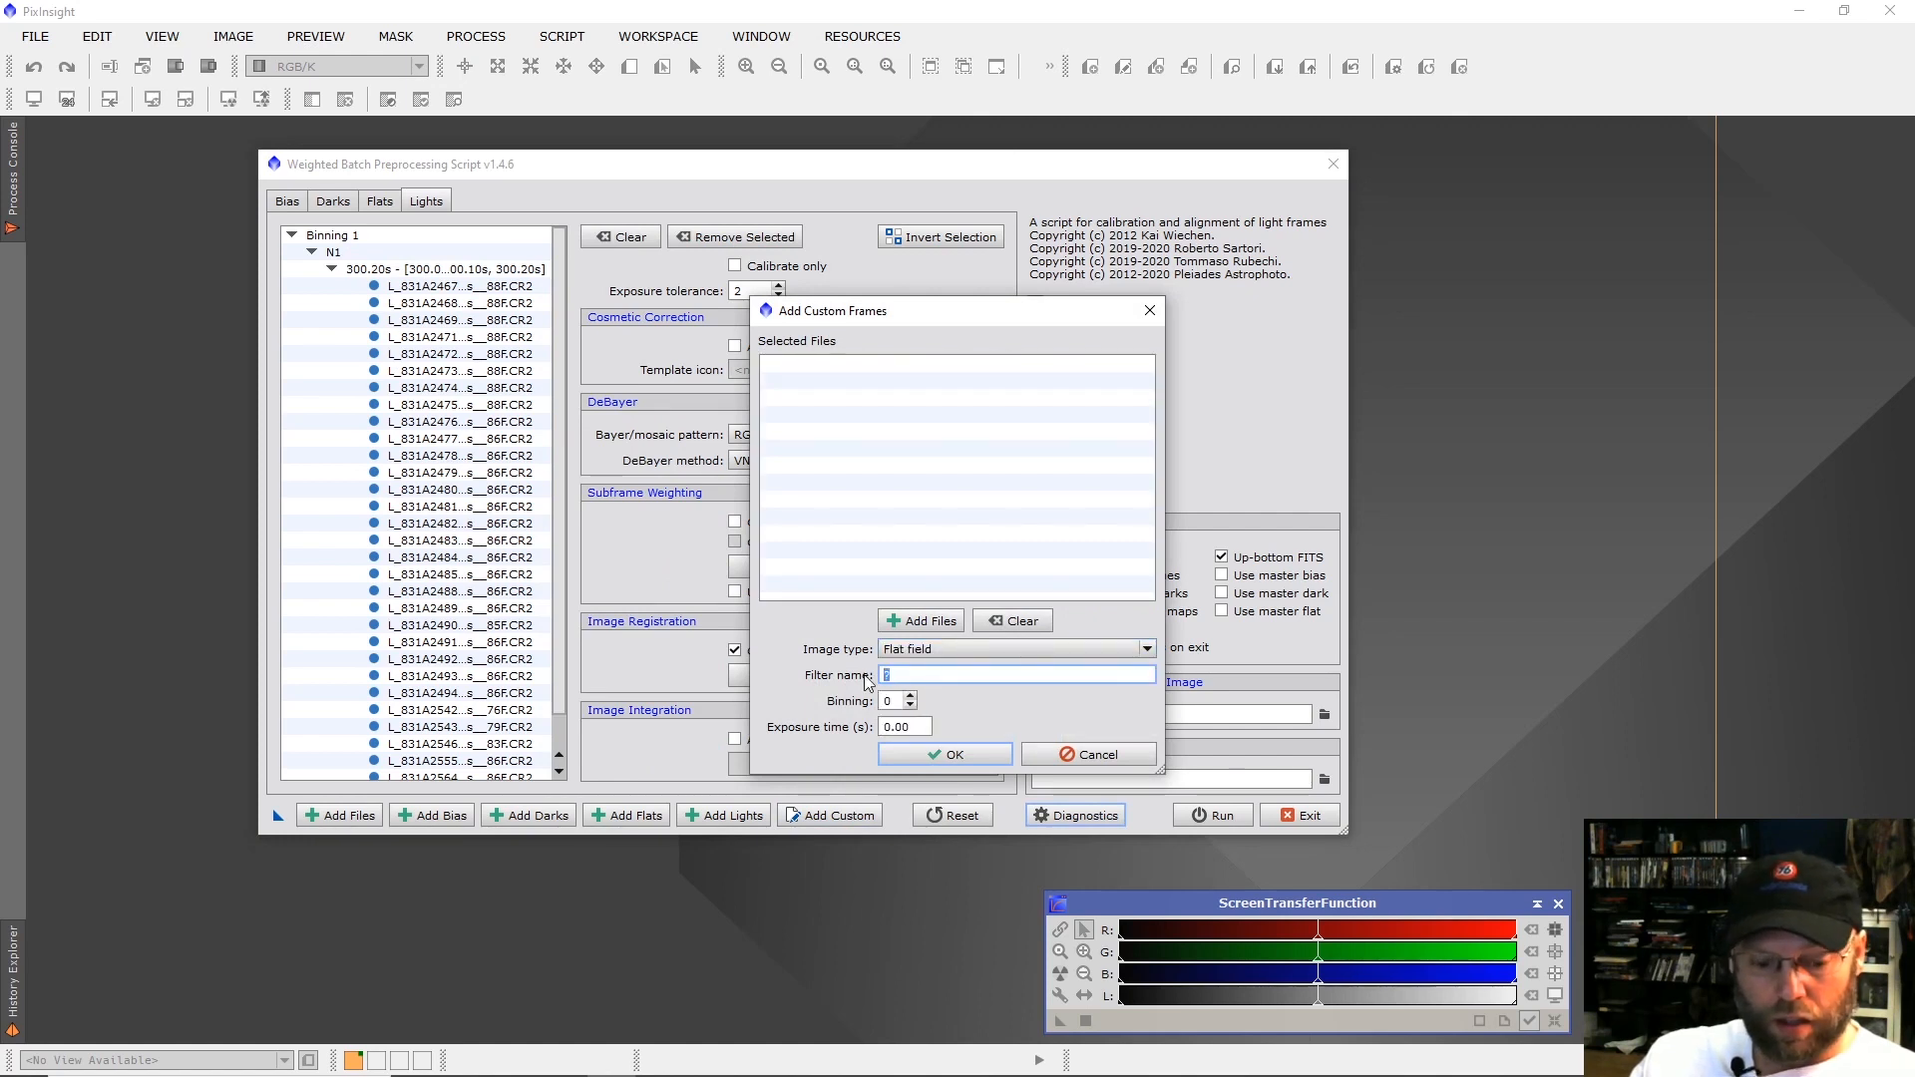
Add flat frames F_831A2497 through F_831A2536 from the 2020-08-06 folder and accept the N1 flat group.
left_click(921, 621)
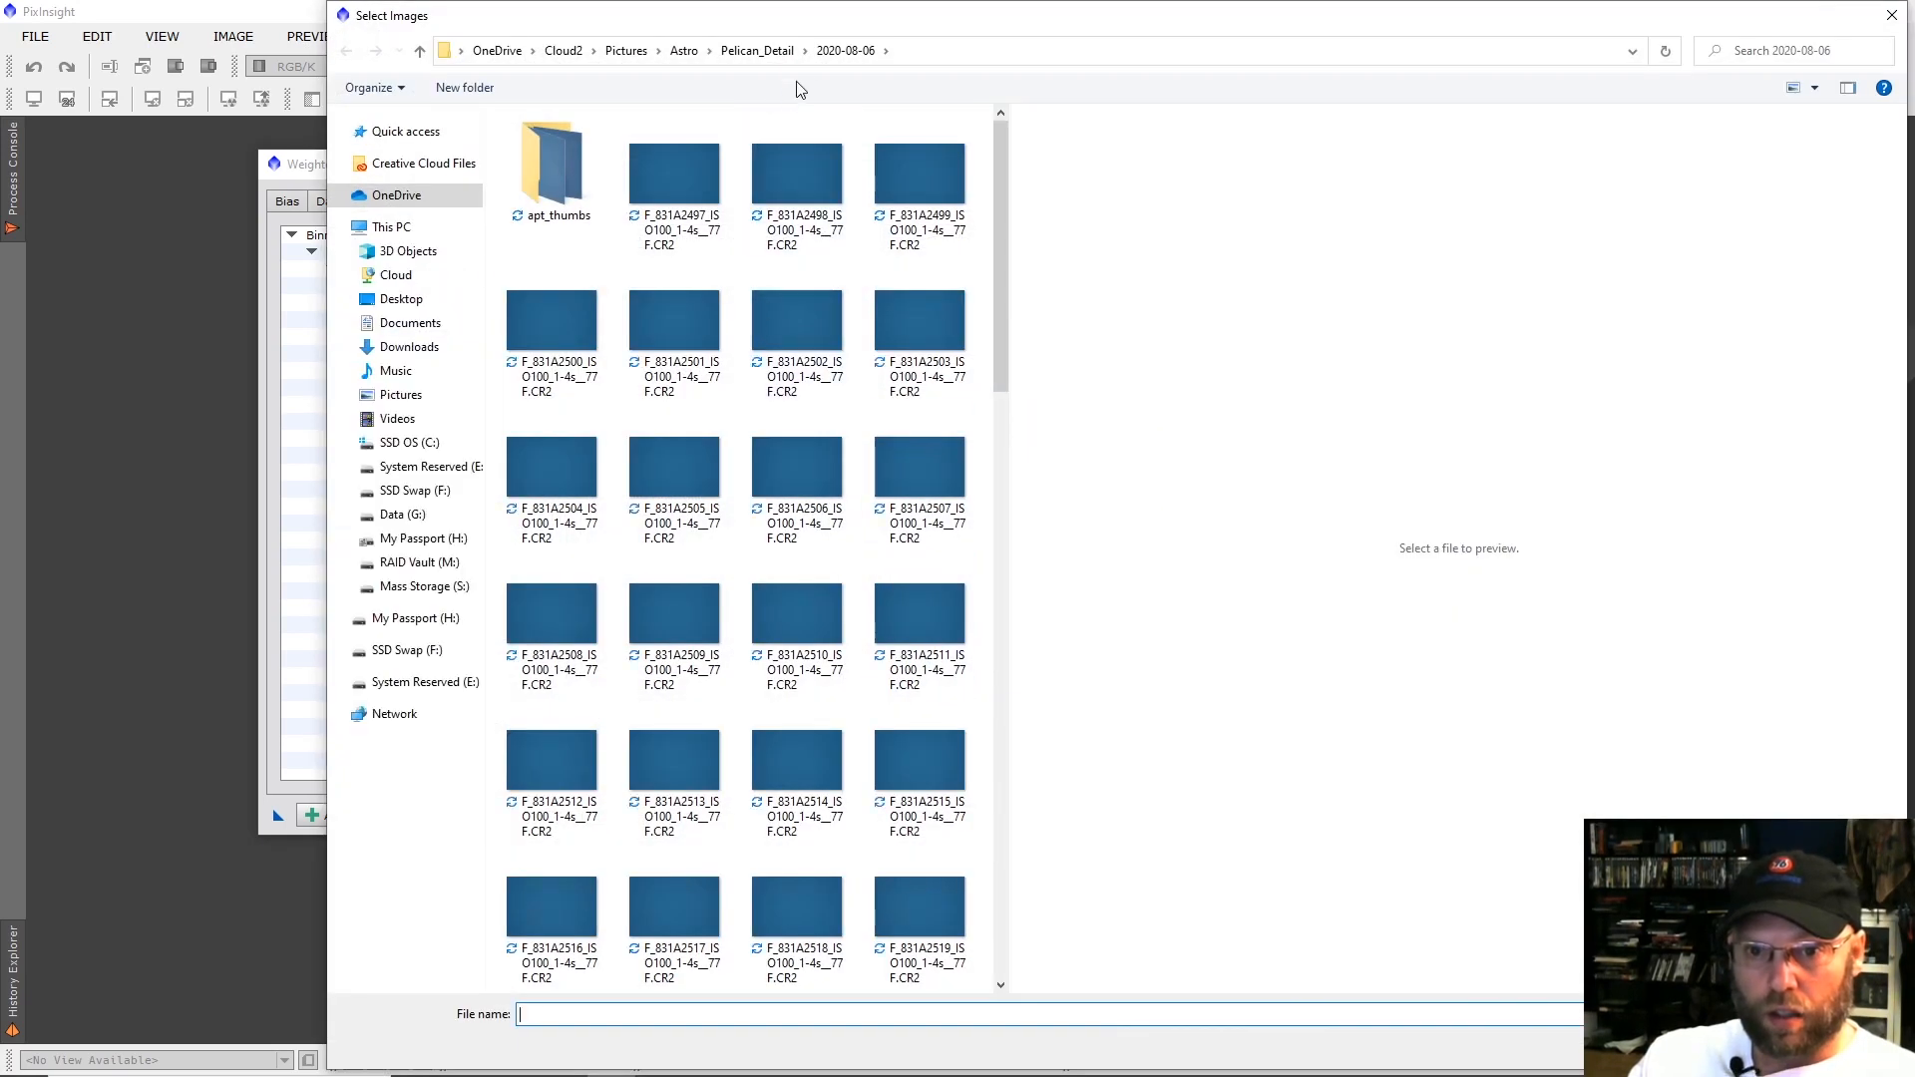
left_click(688, 147)
scroll(866, 534, "down", 3)
scroll(868, 559, "down", 6)
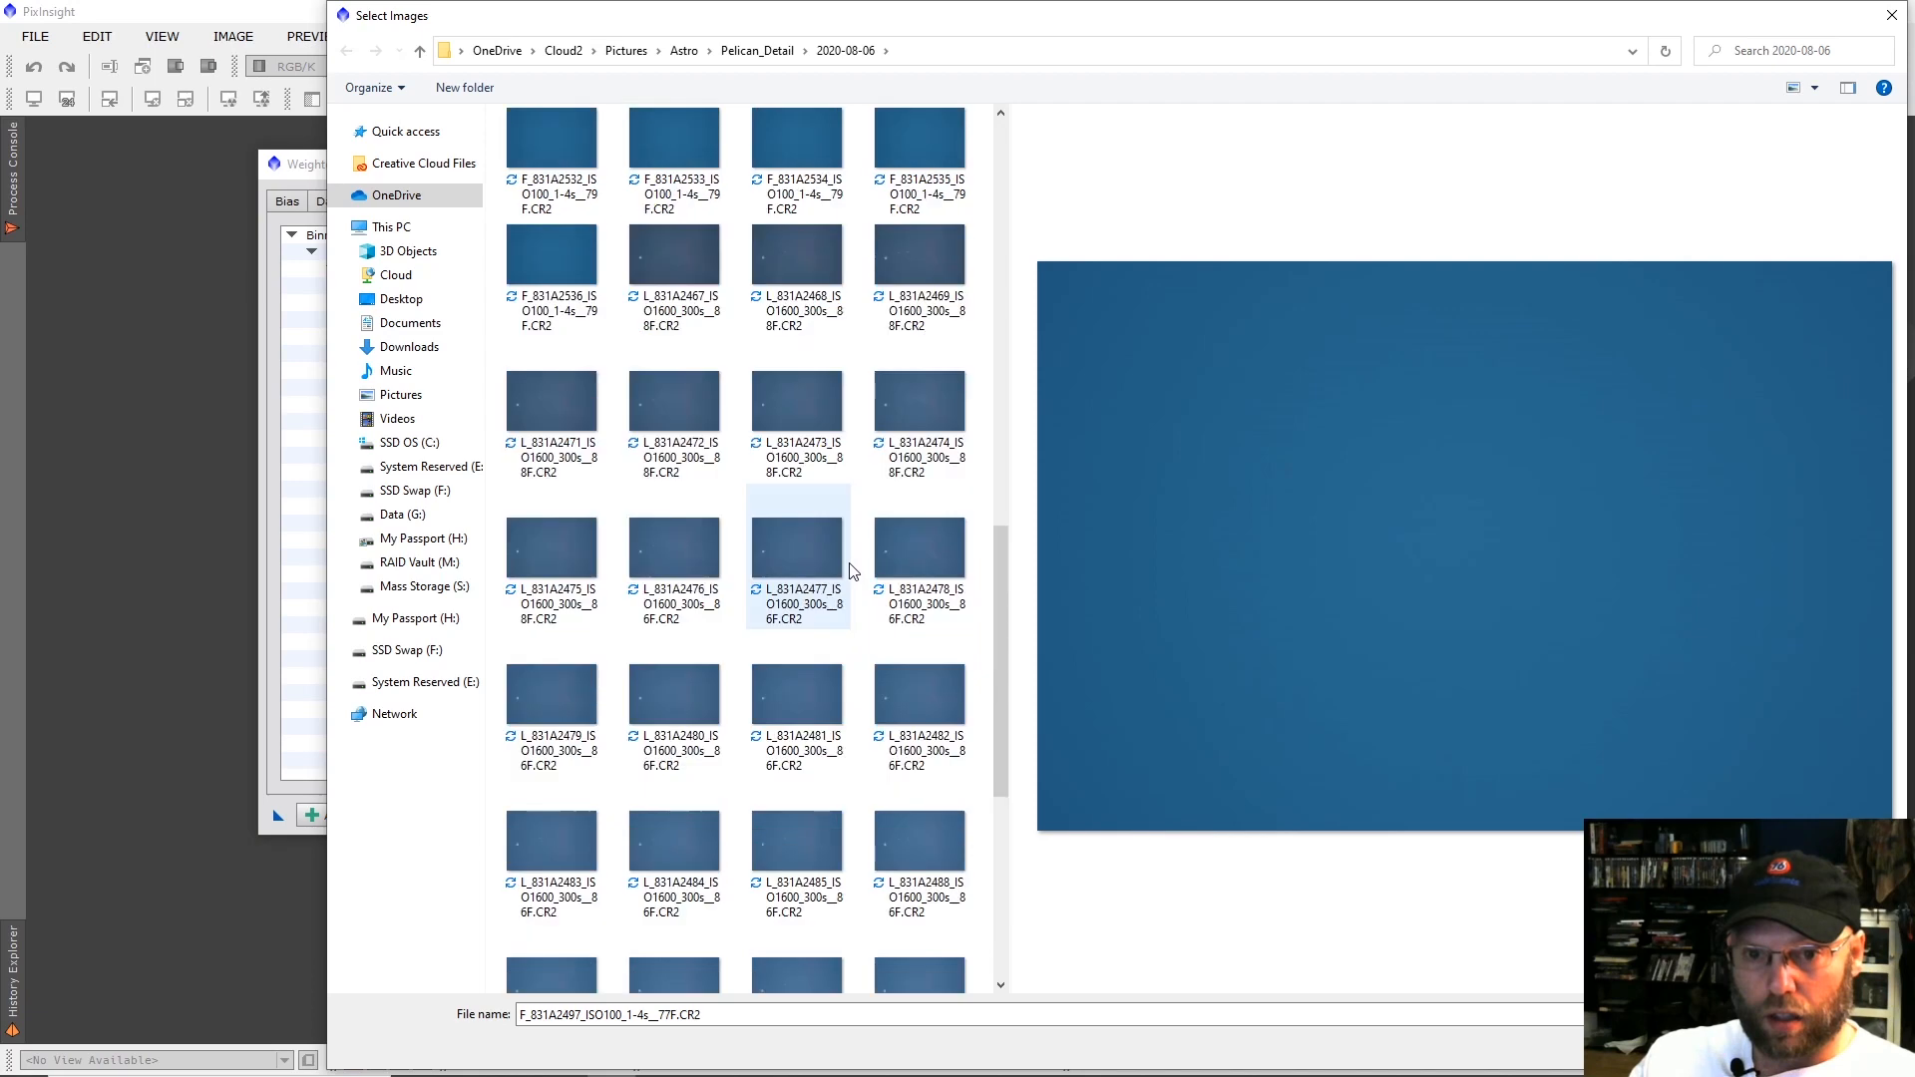
left_click(552, 272, "shift")
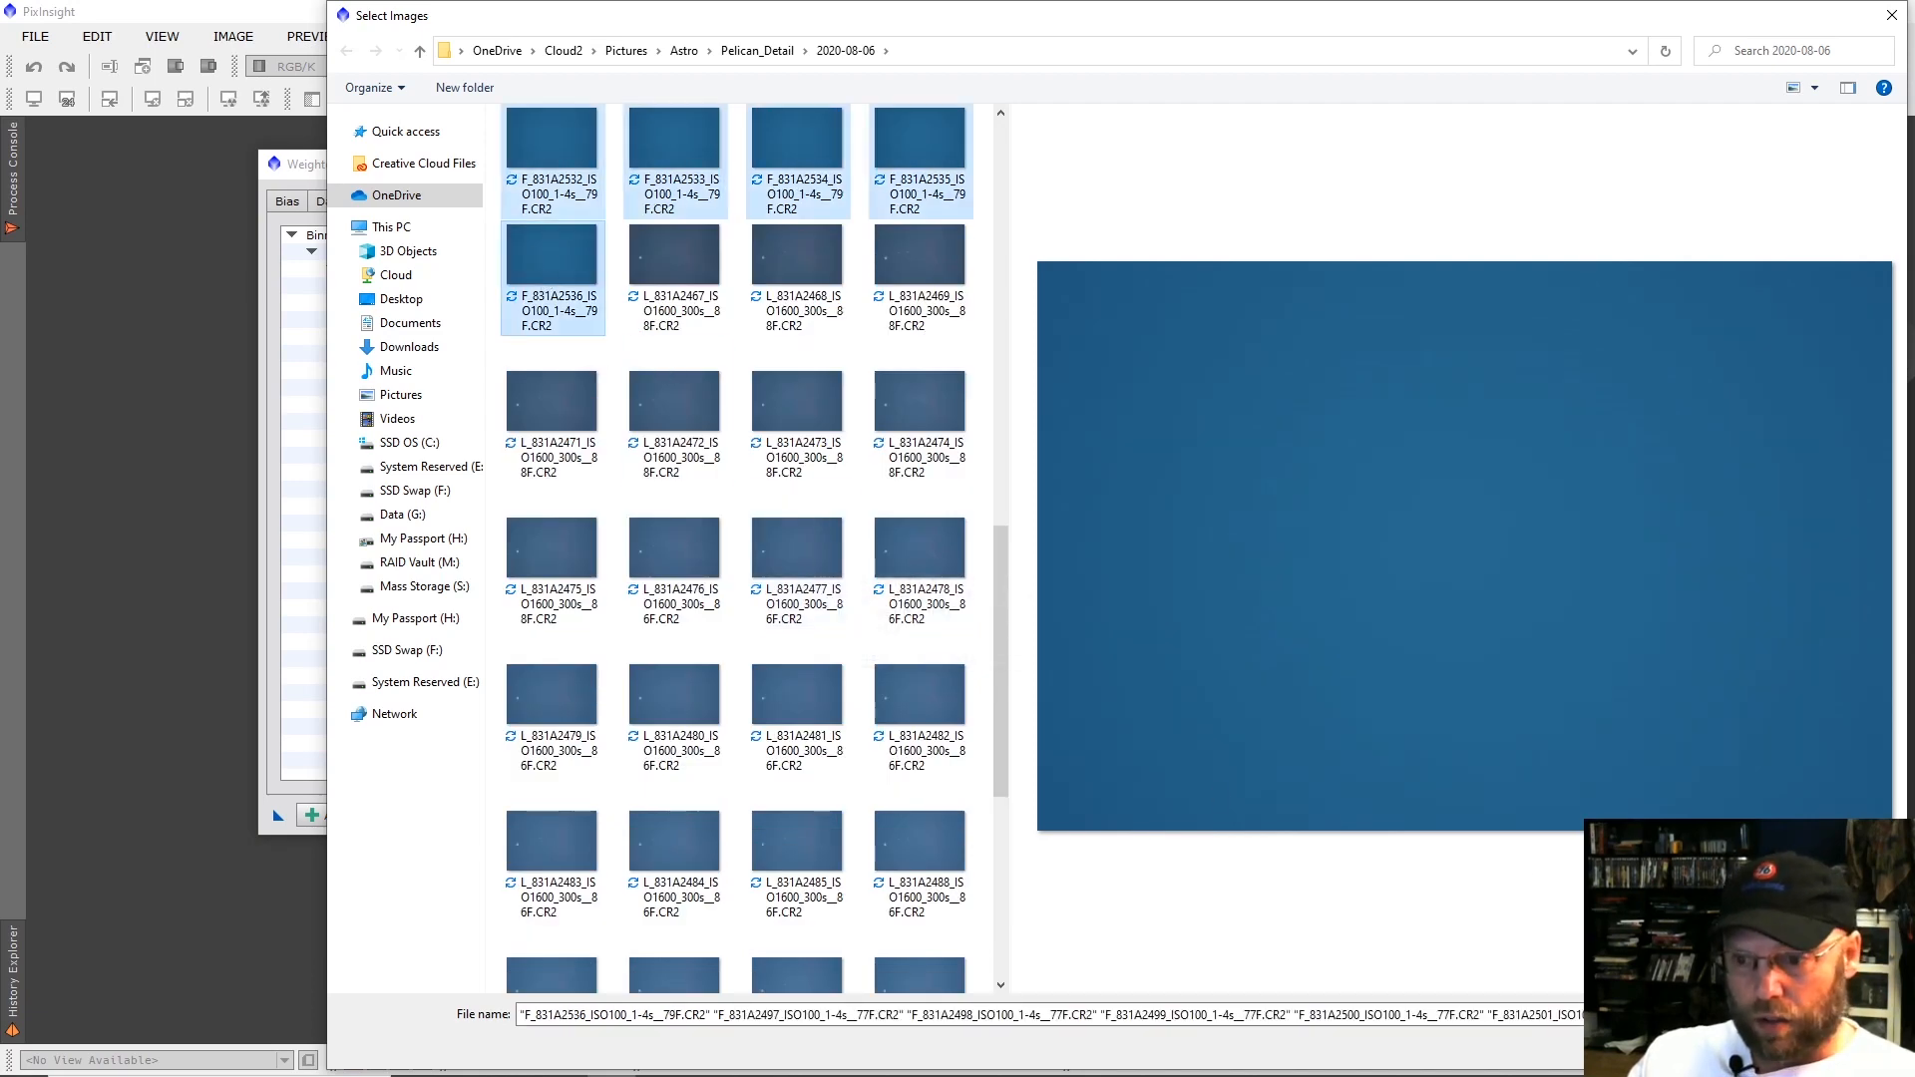
key("Return")
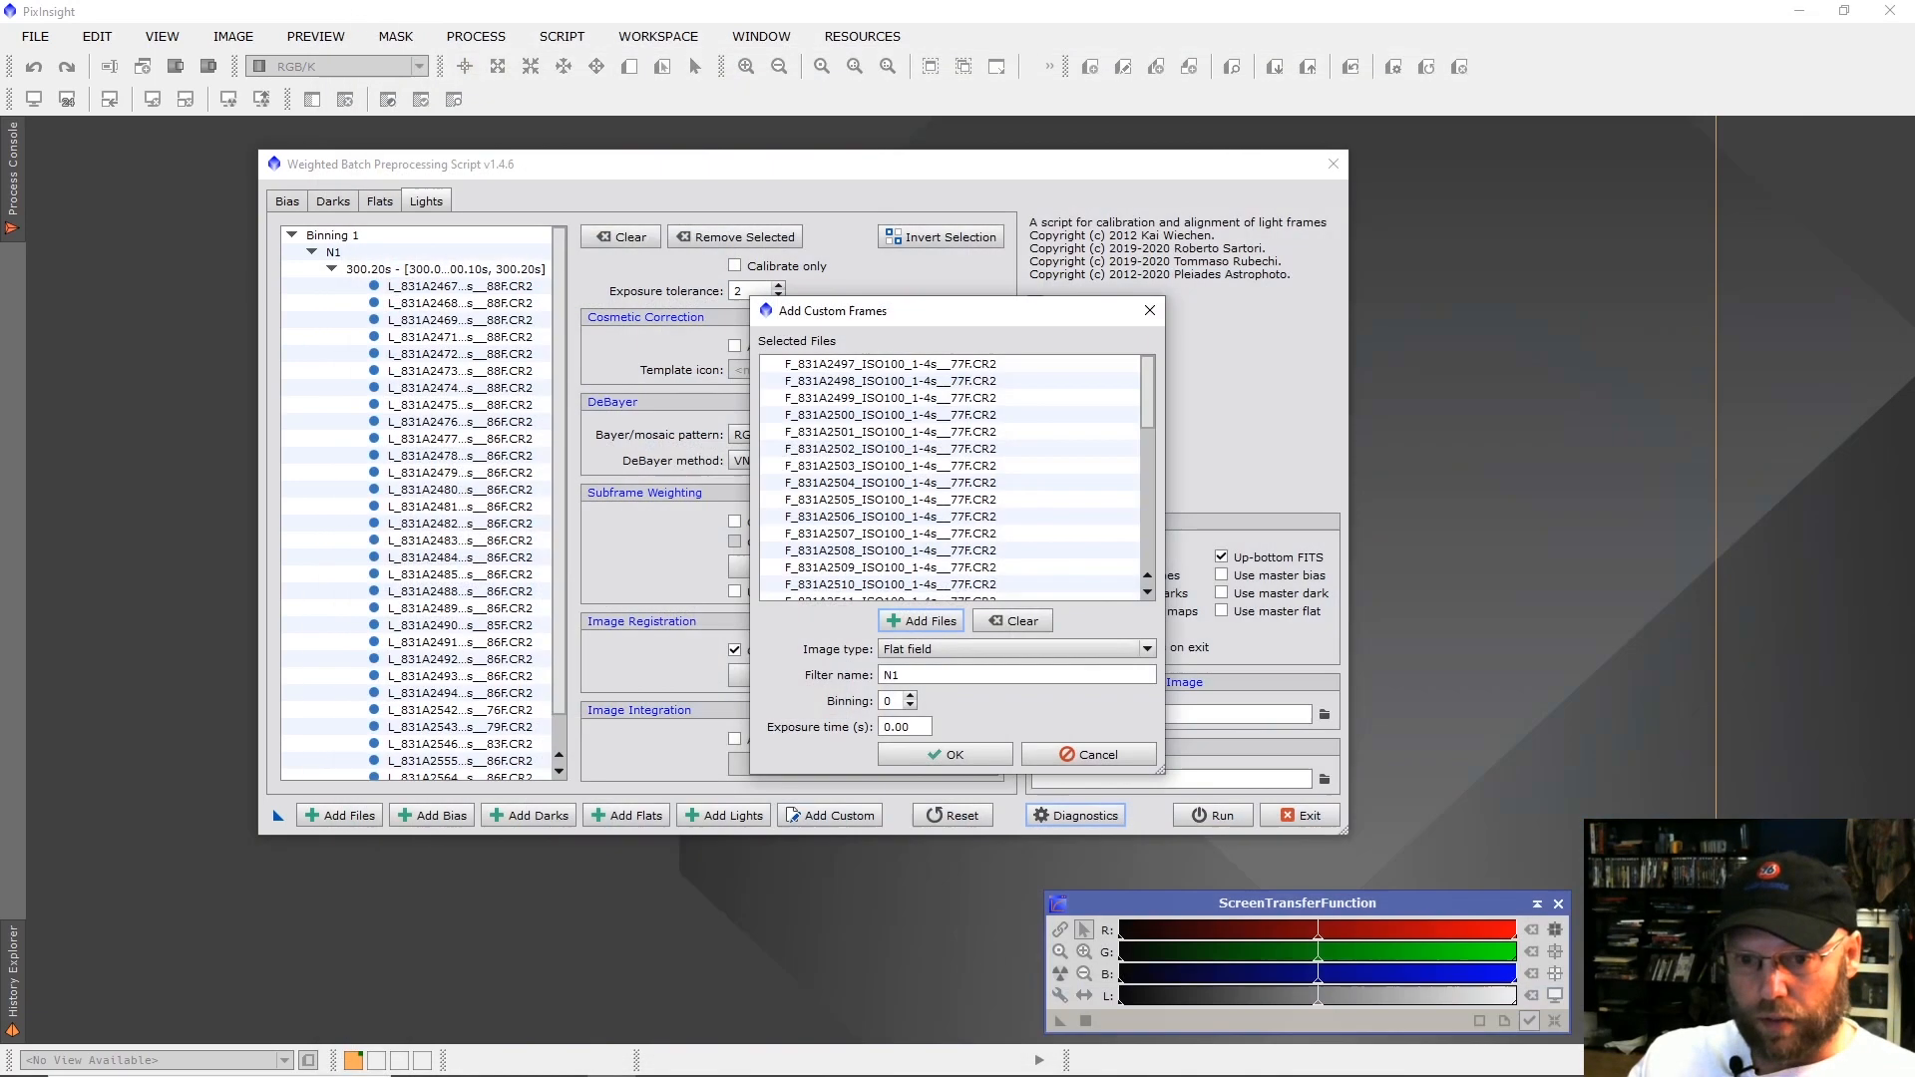
left_click(971, 758)
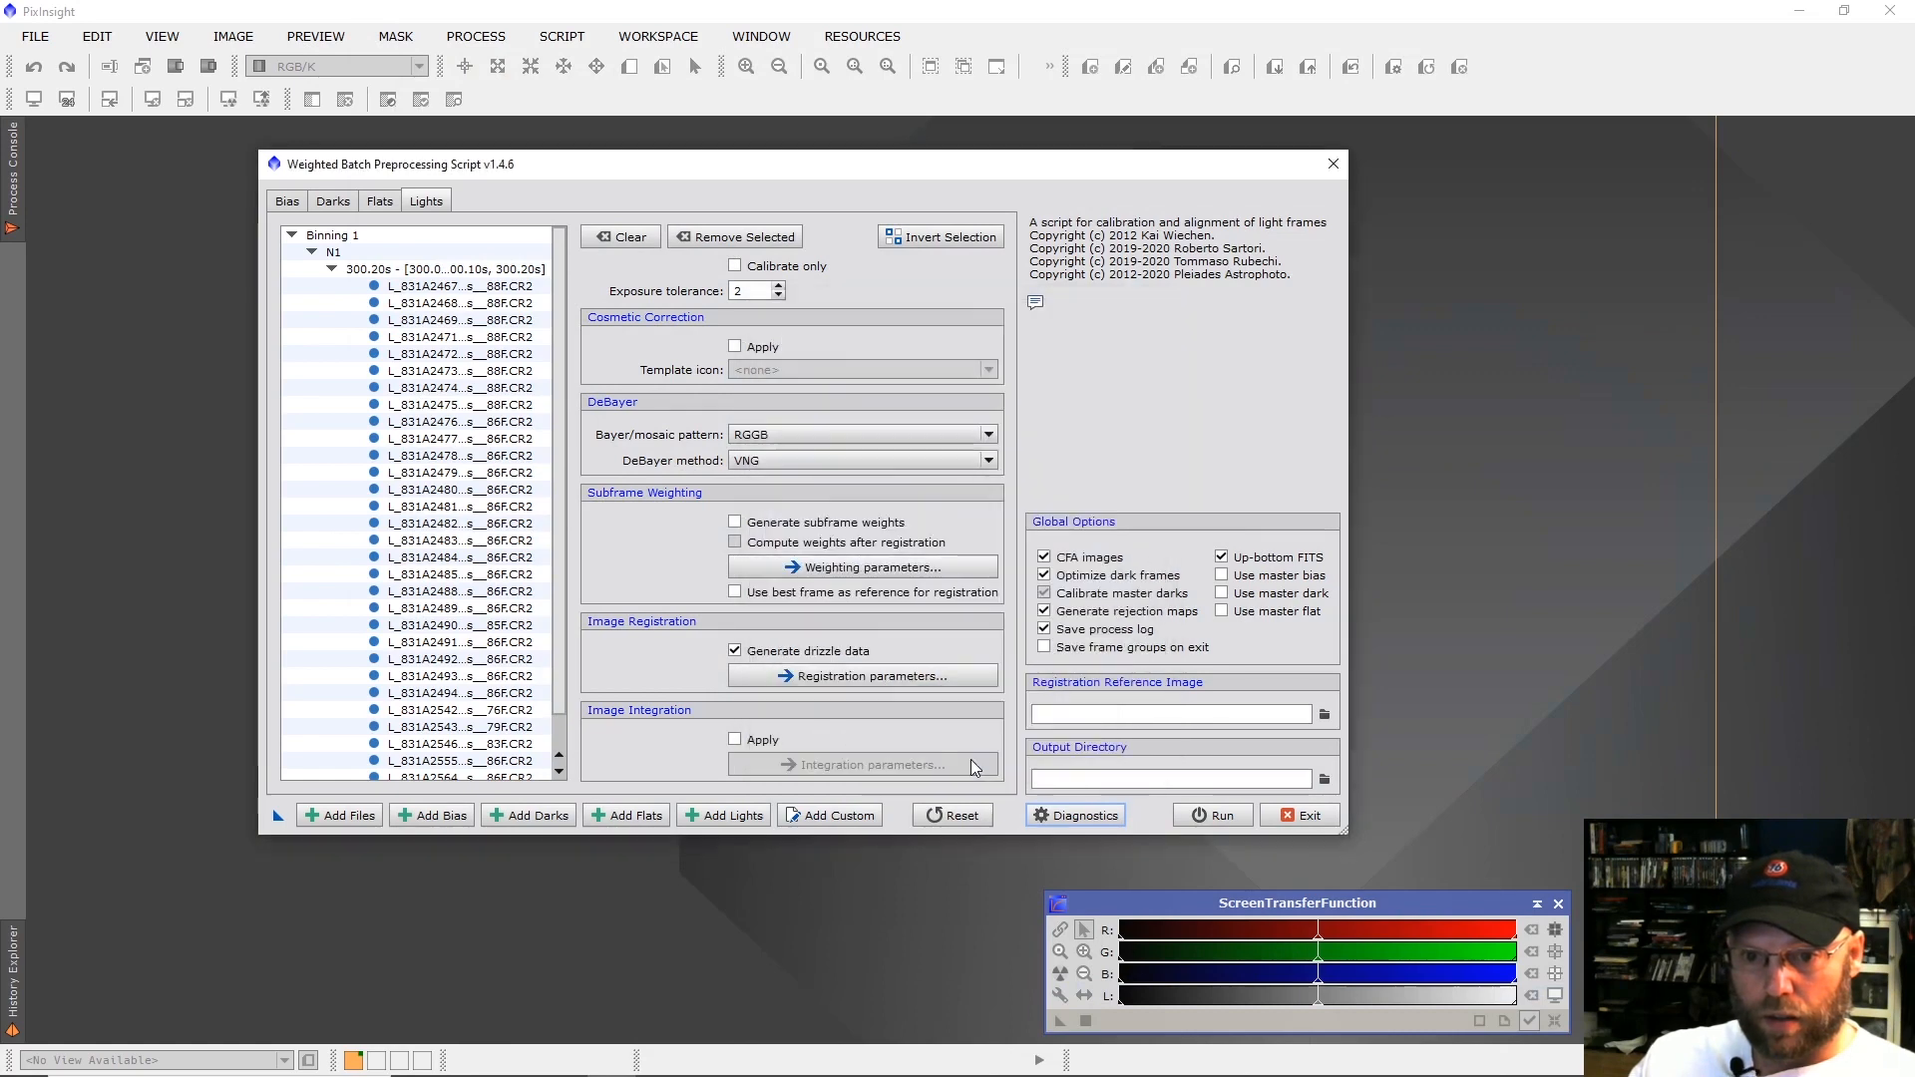
Set up a custom frame group with image type Light frame and filter name N2.
left_click(848, 815)
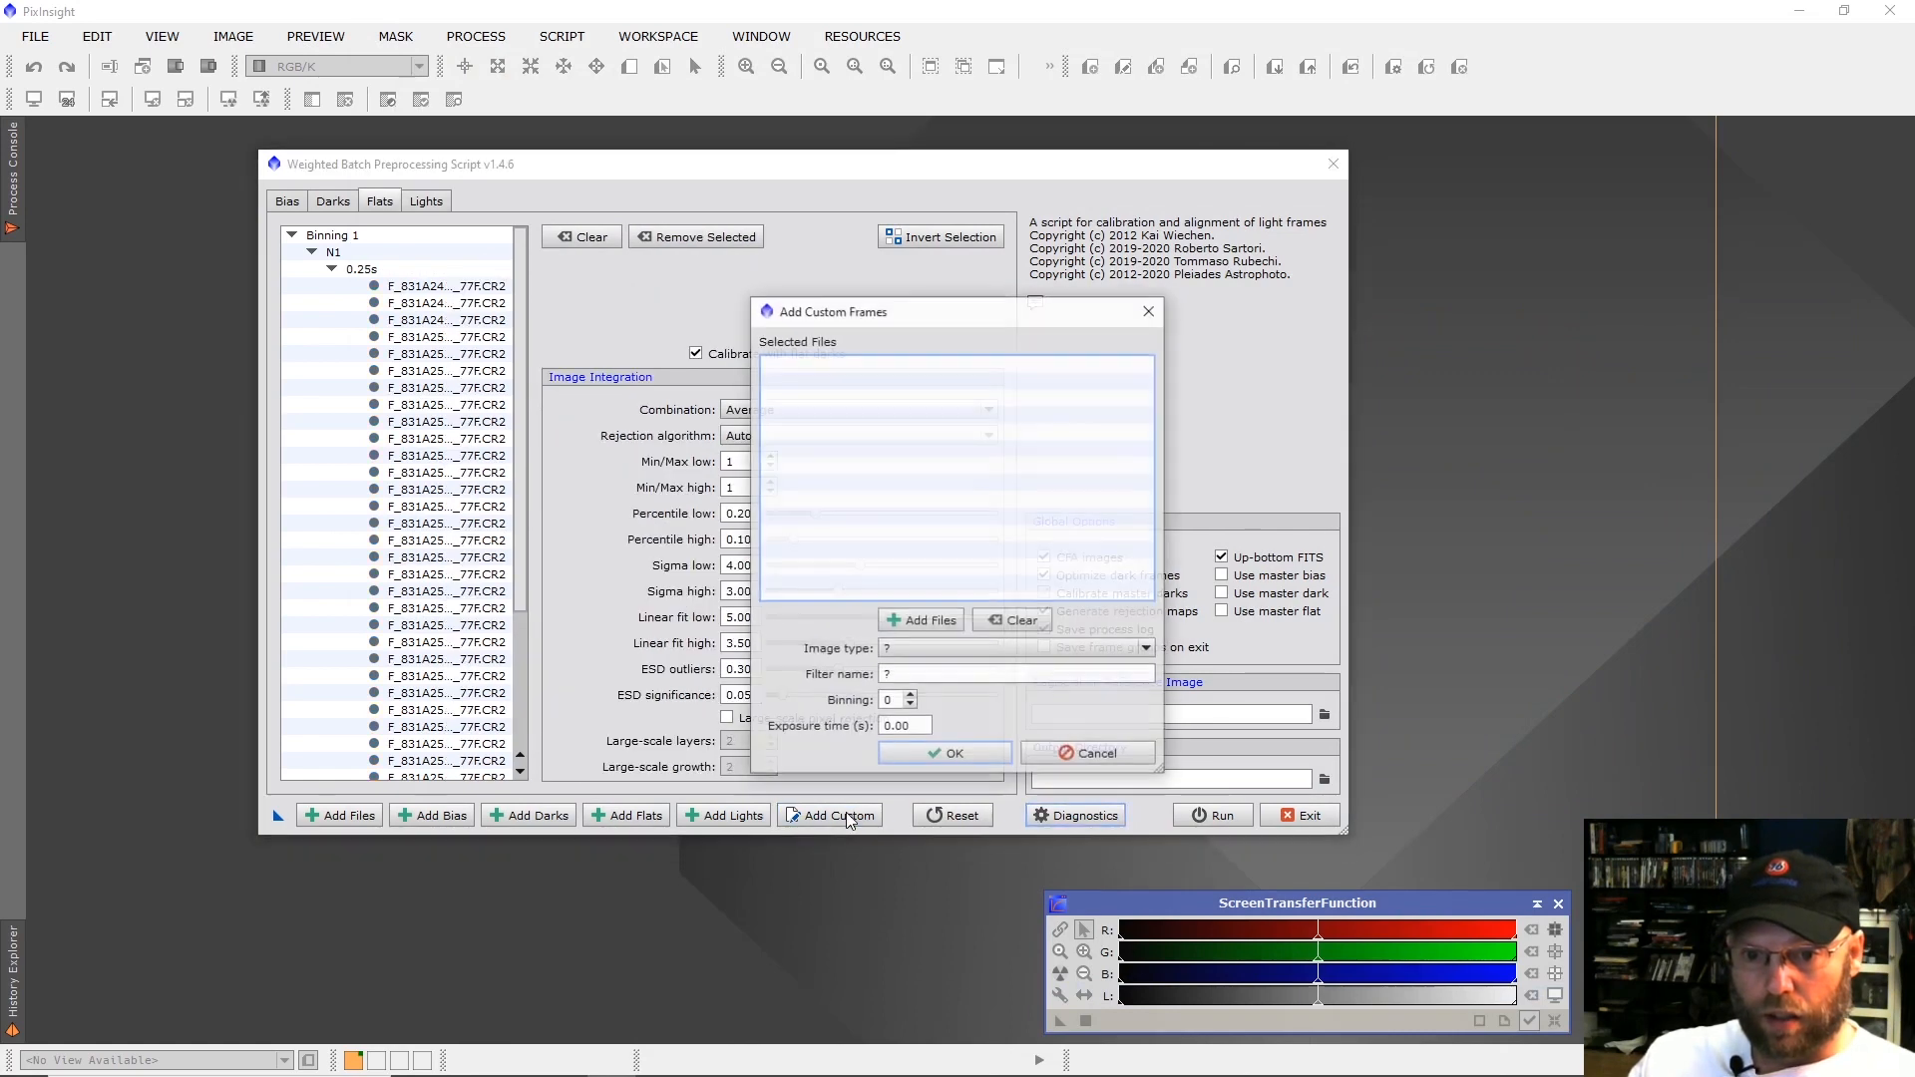
left_click(915, 654)
left_click(919, 729)
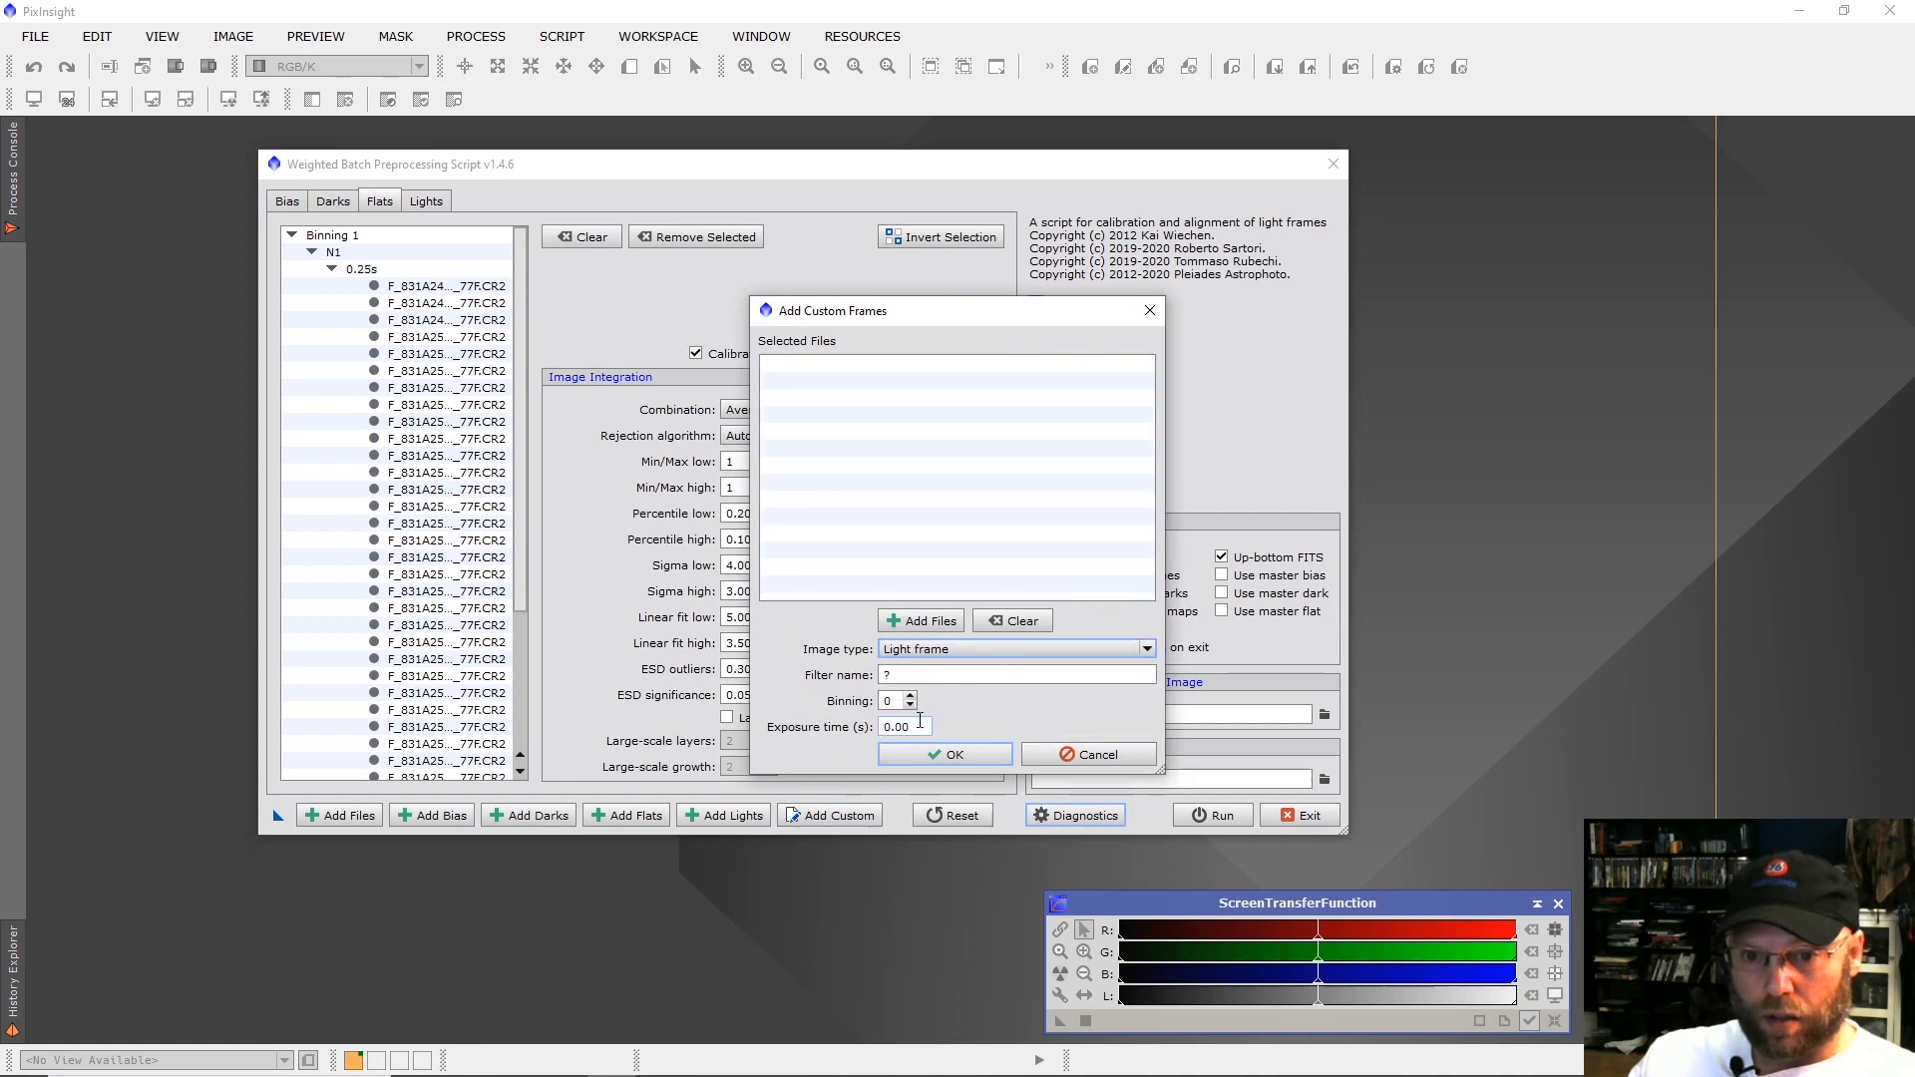
left_click(914, 676)
type("N2")
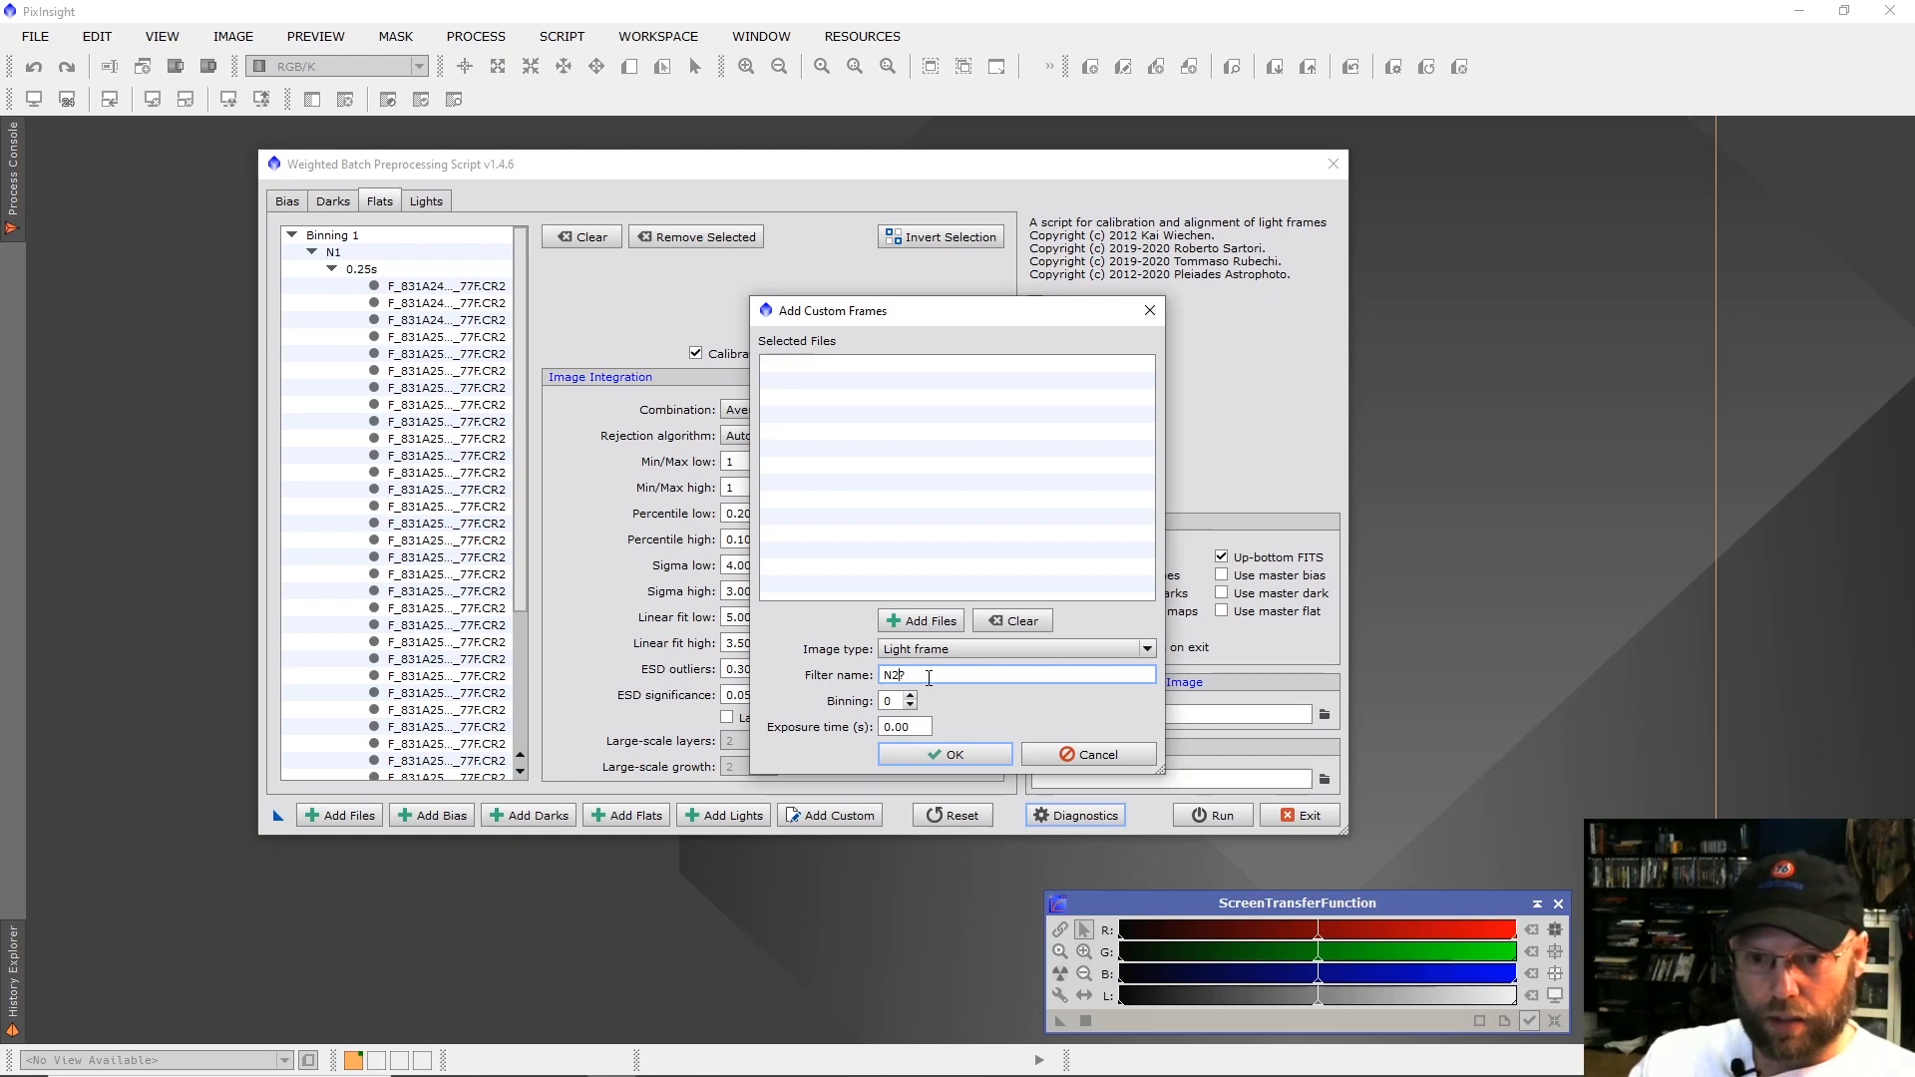
left_click_drag(902, 677, 905, 677)
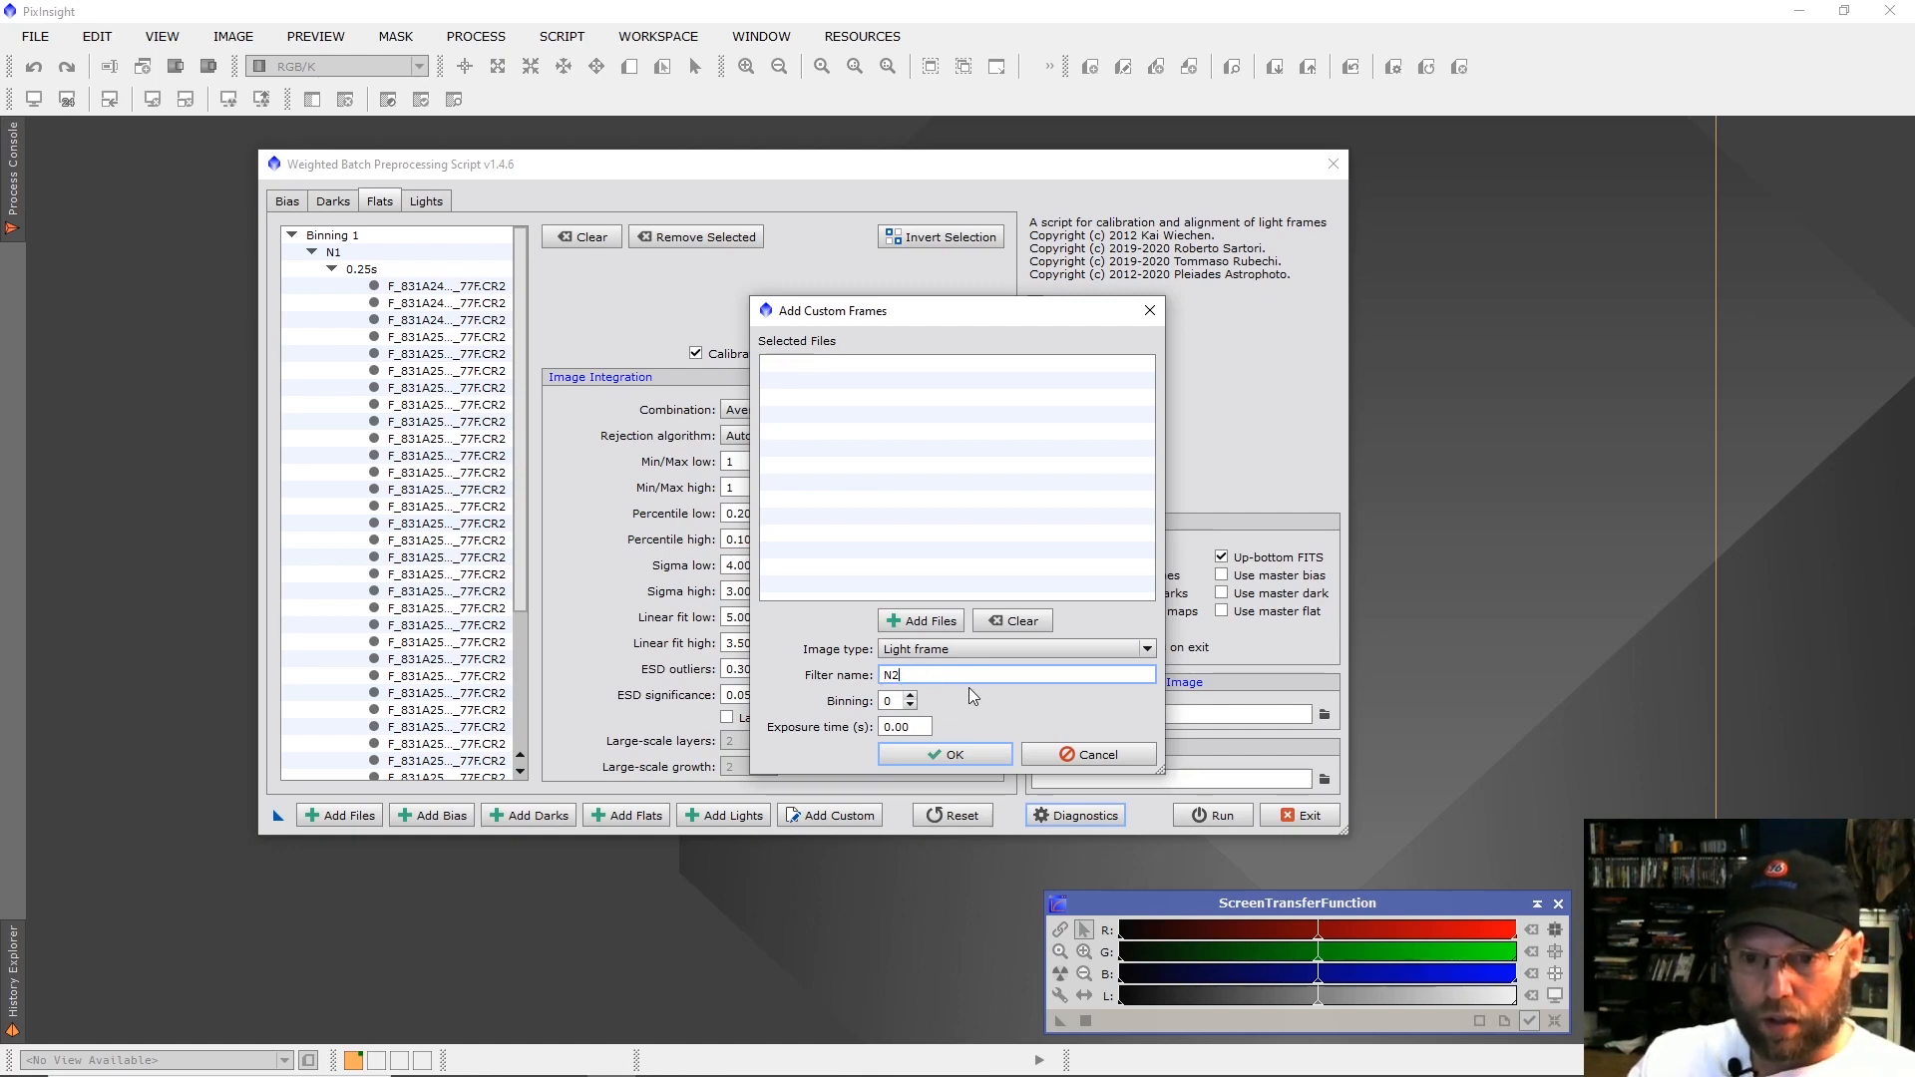
Add light frames L_831A2464 through L_831A2495 from the Pelican_Detail > 2020-08-07 folder to the N2 group.
left_click(919, 620)
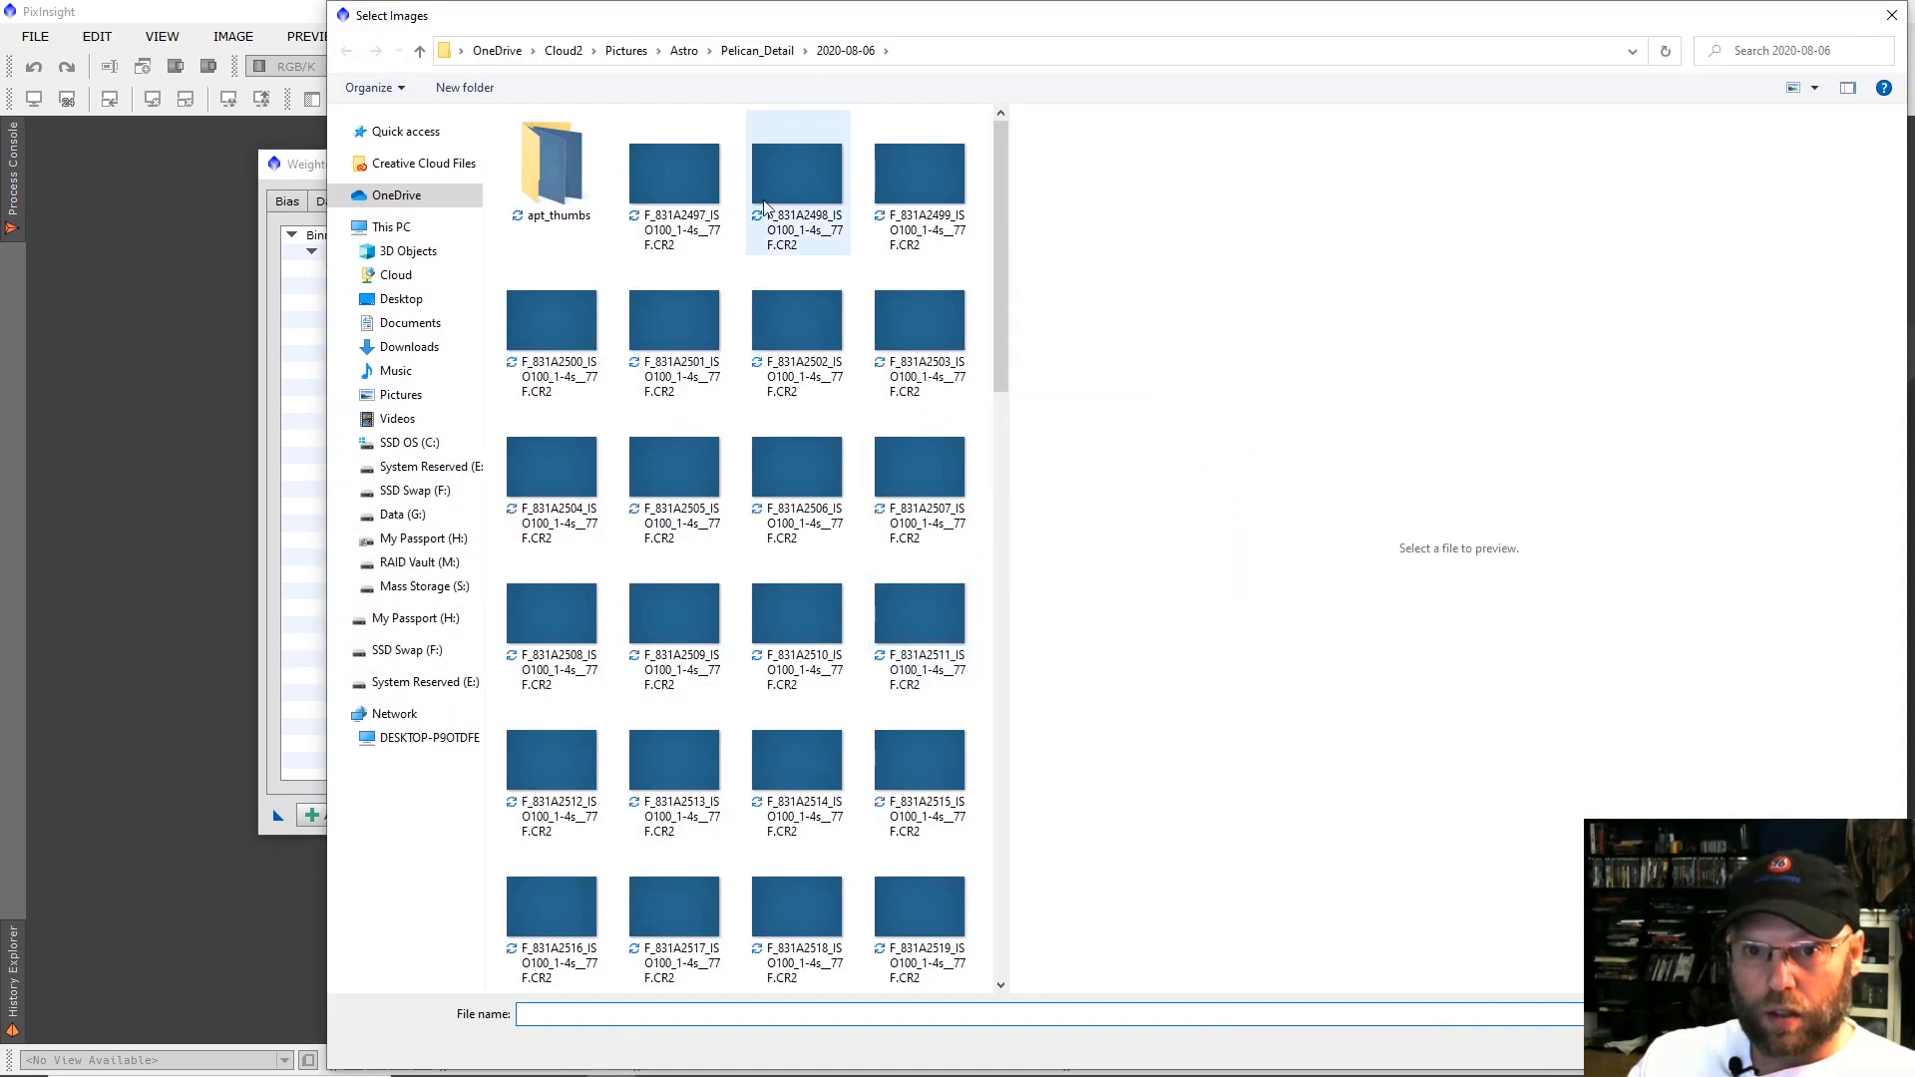
left_click(755, 51)
double_click(585, 171)
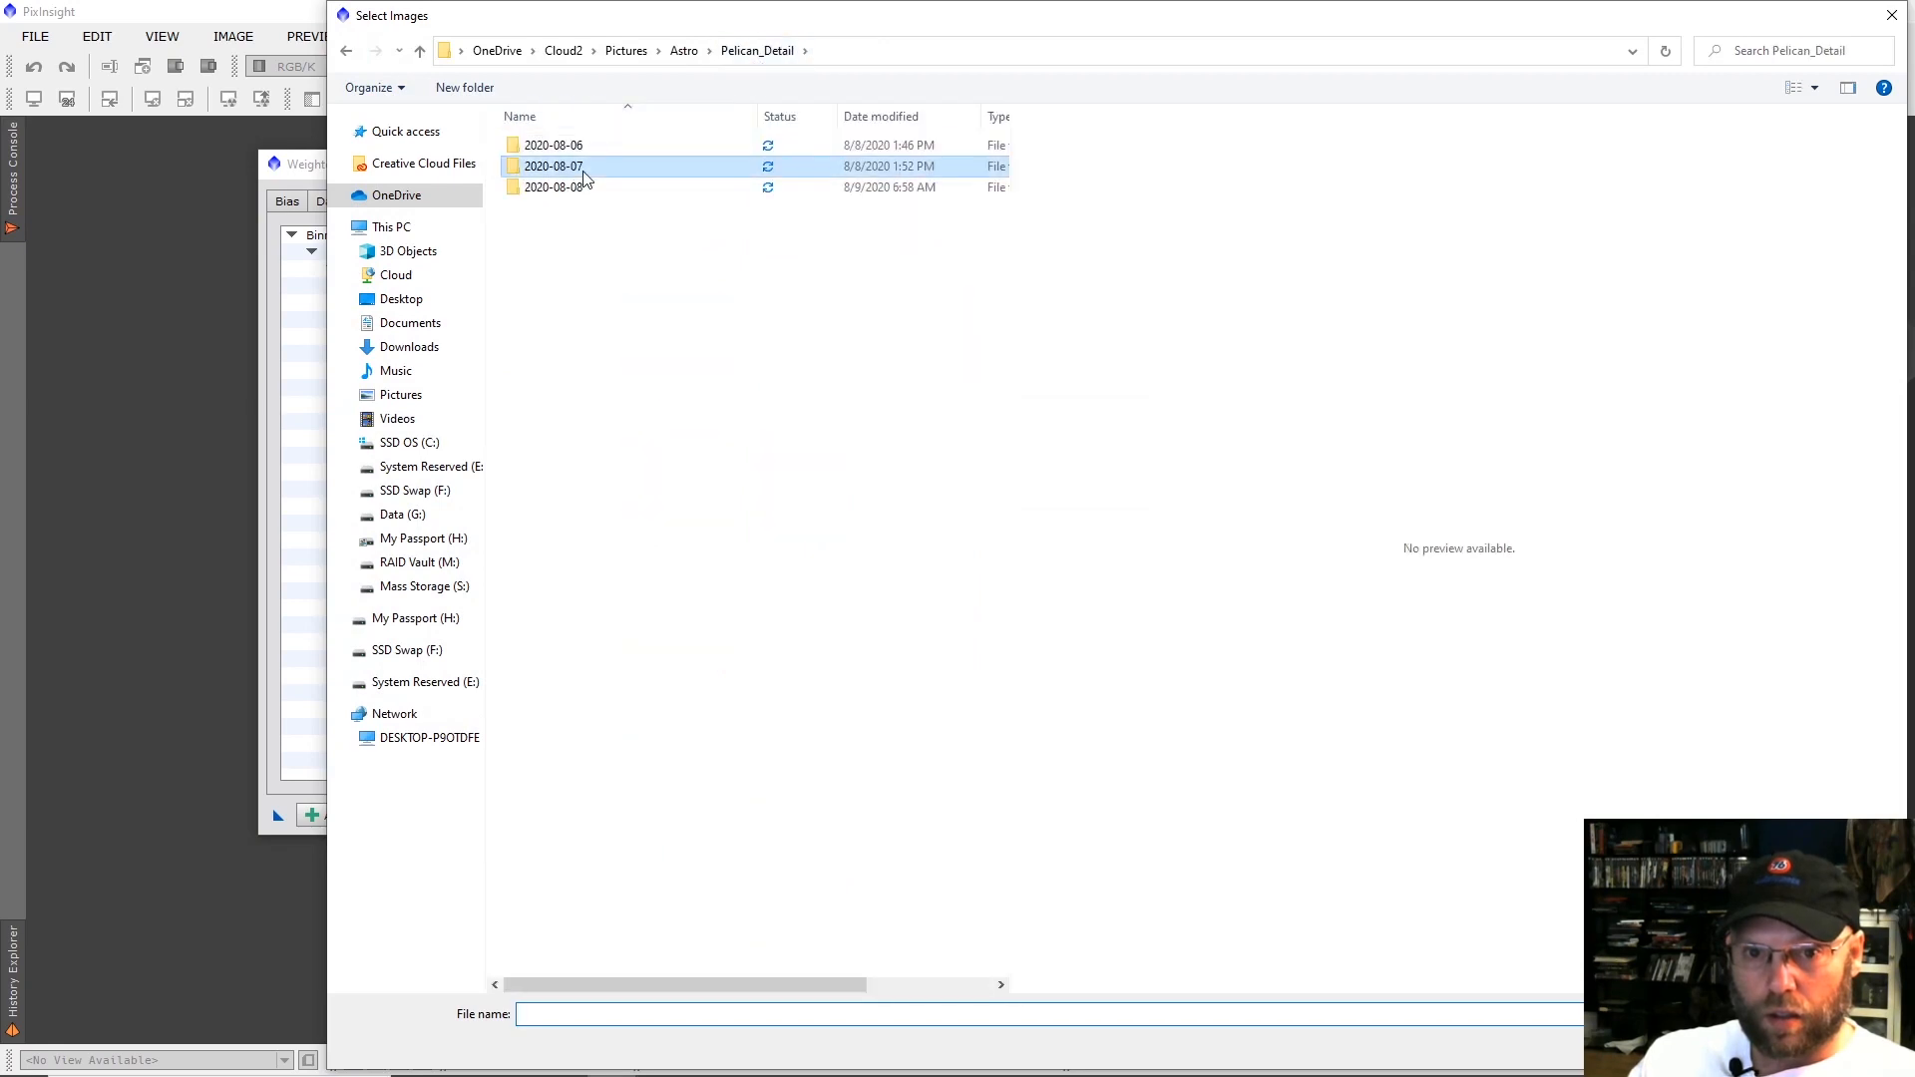
scroll(702, 396, "down", 3)
scroll(703, 396, "down", 3)
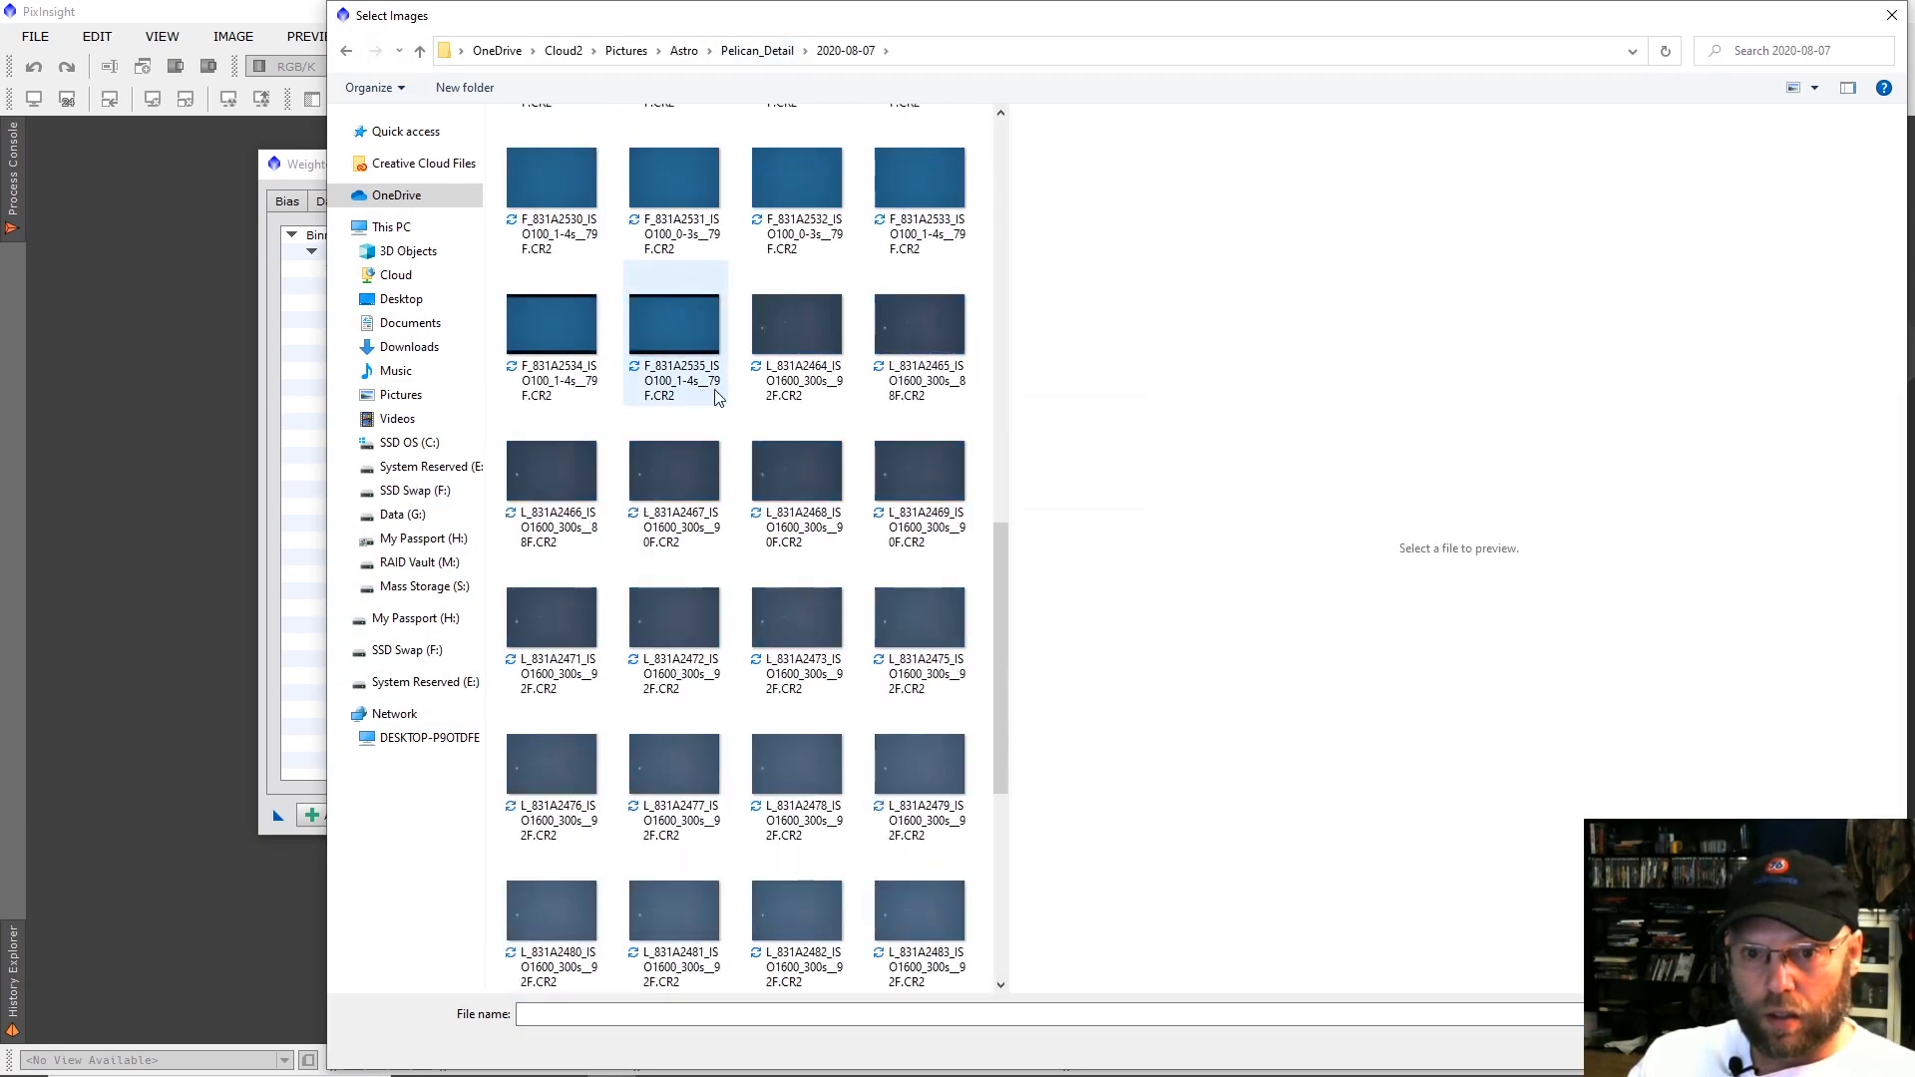
left_click(797, 334)
scroll(808, 399, "down", 5)
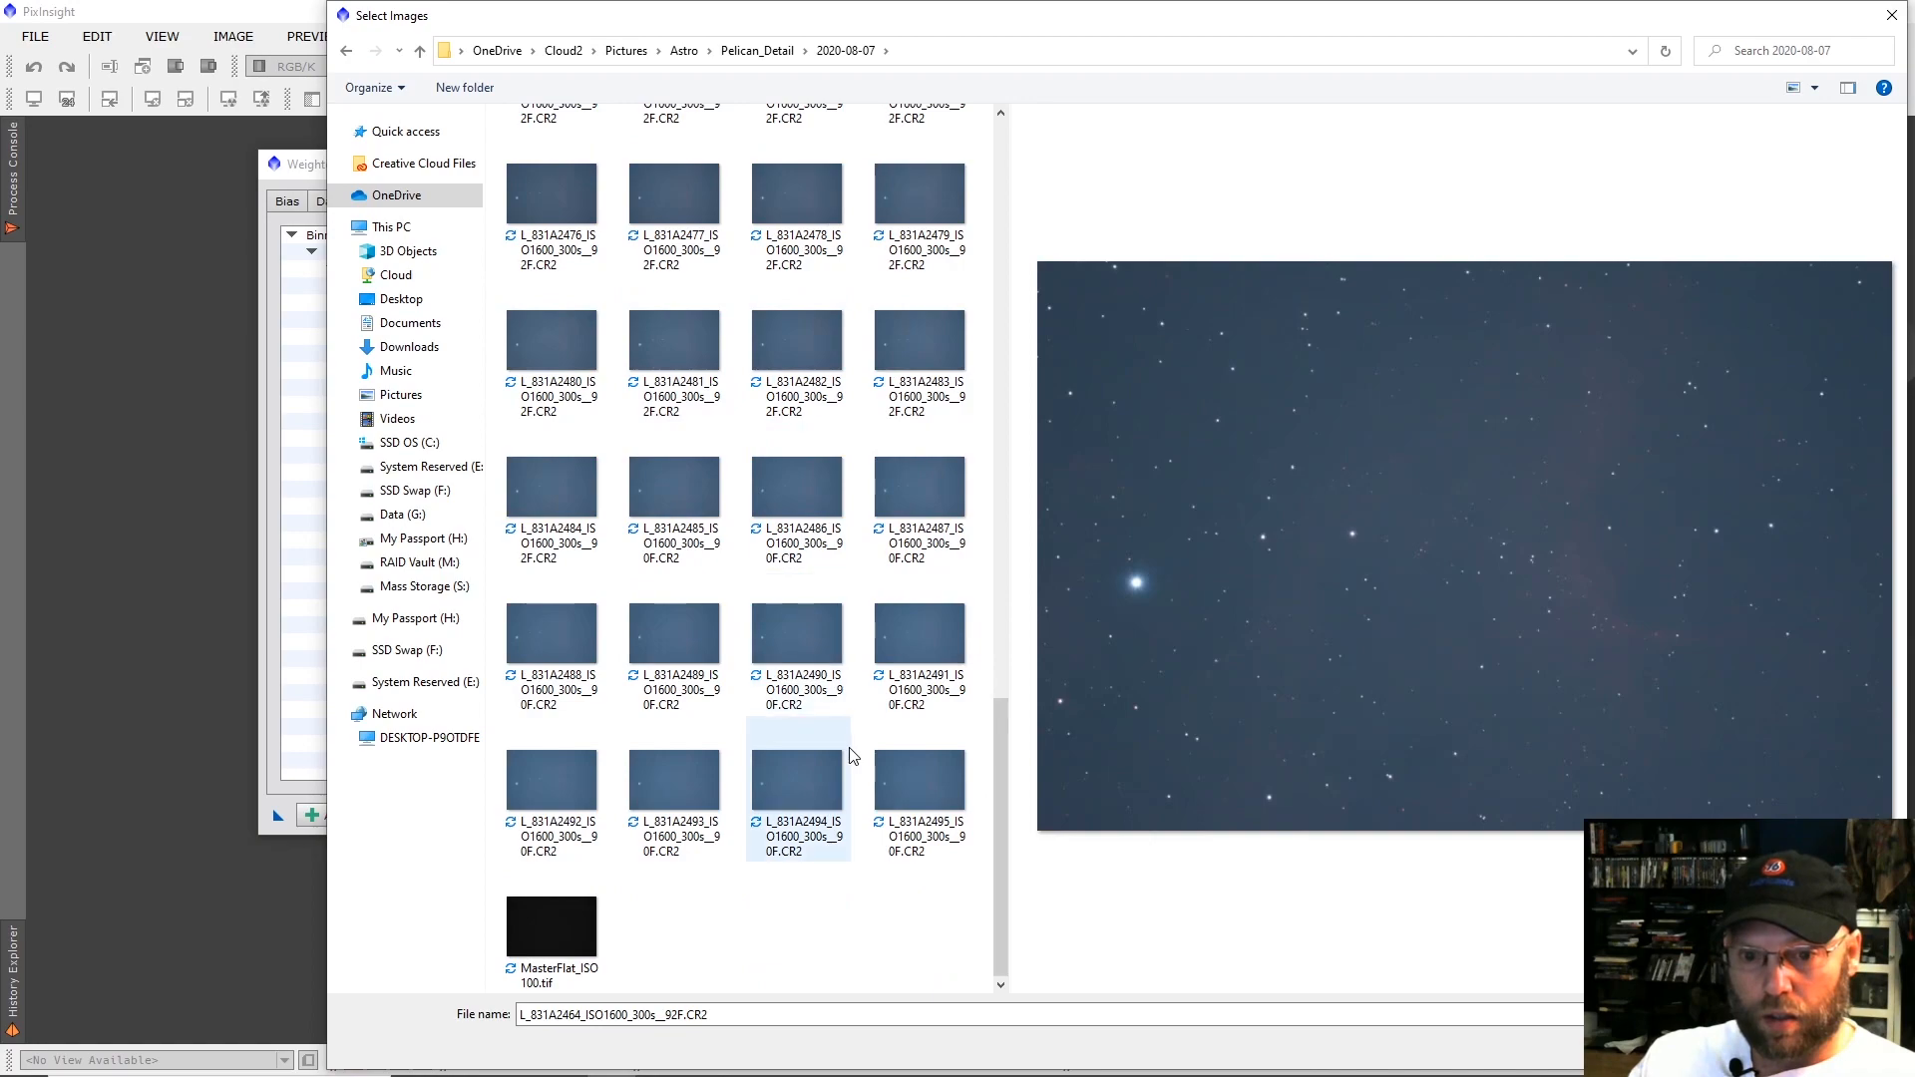
left_click(894, 773, "shift")
left_click(1758, 1046)
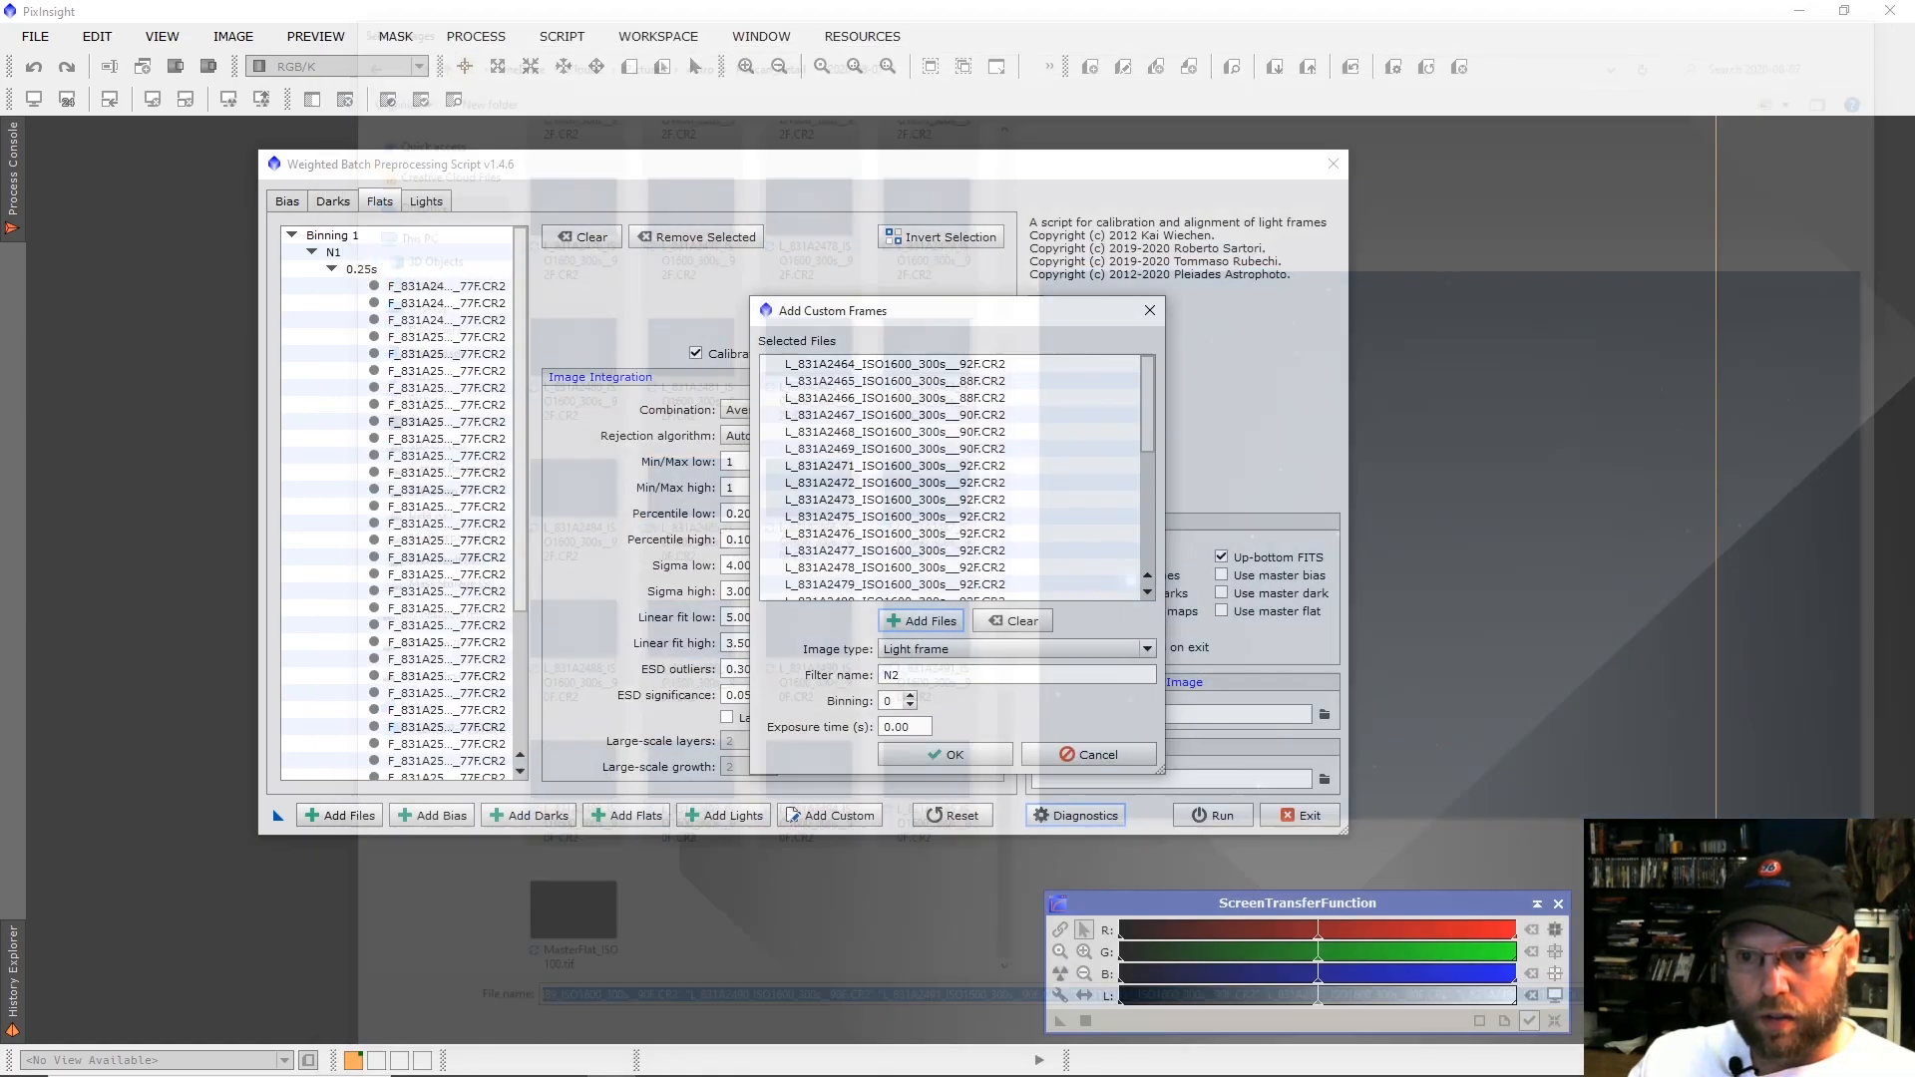
Add light frames L_831A2602 through L_831A2673 from Pelican_Detail > 2020-08-08 to the N2 group and accept it.
left_click(937, 622)
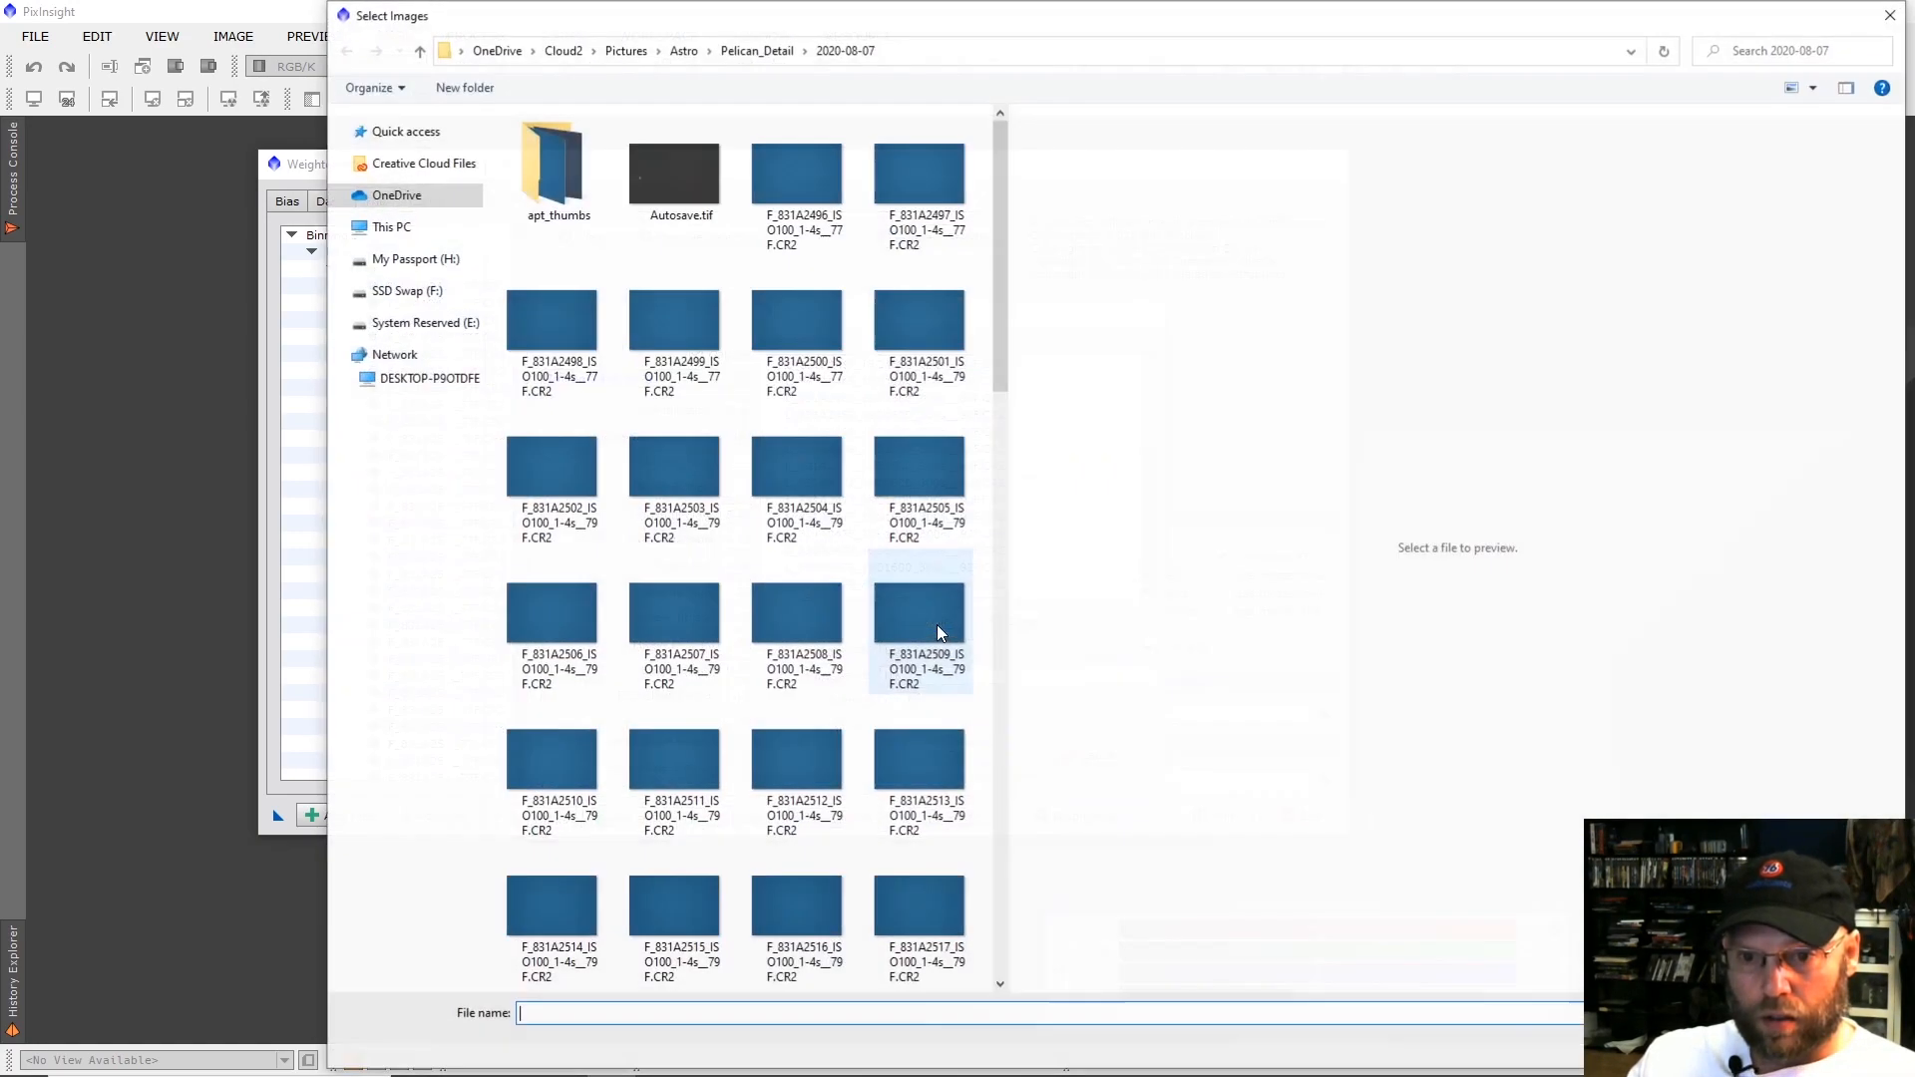
left_click(748, 60)
double_click(590, 190)
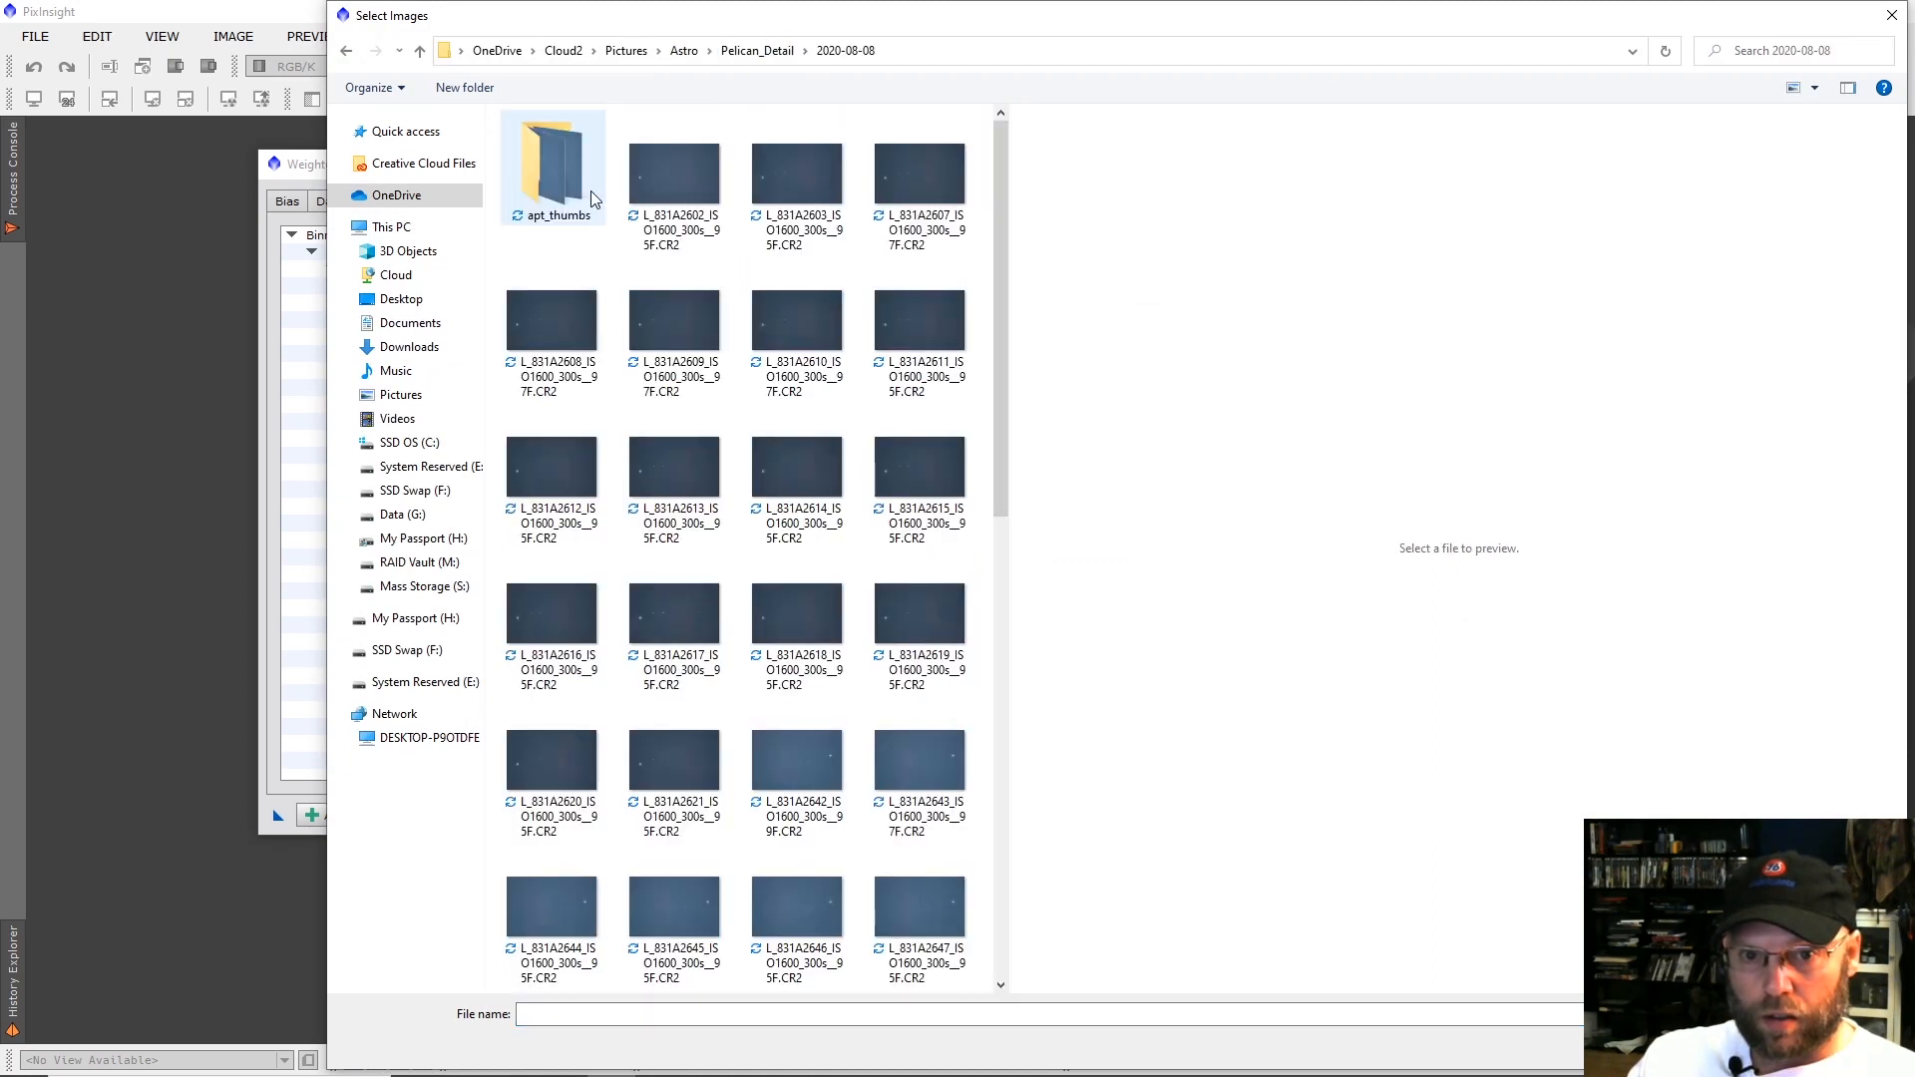
left_click(662, 207)
scroll(781, 475, "down", 10)
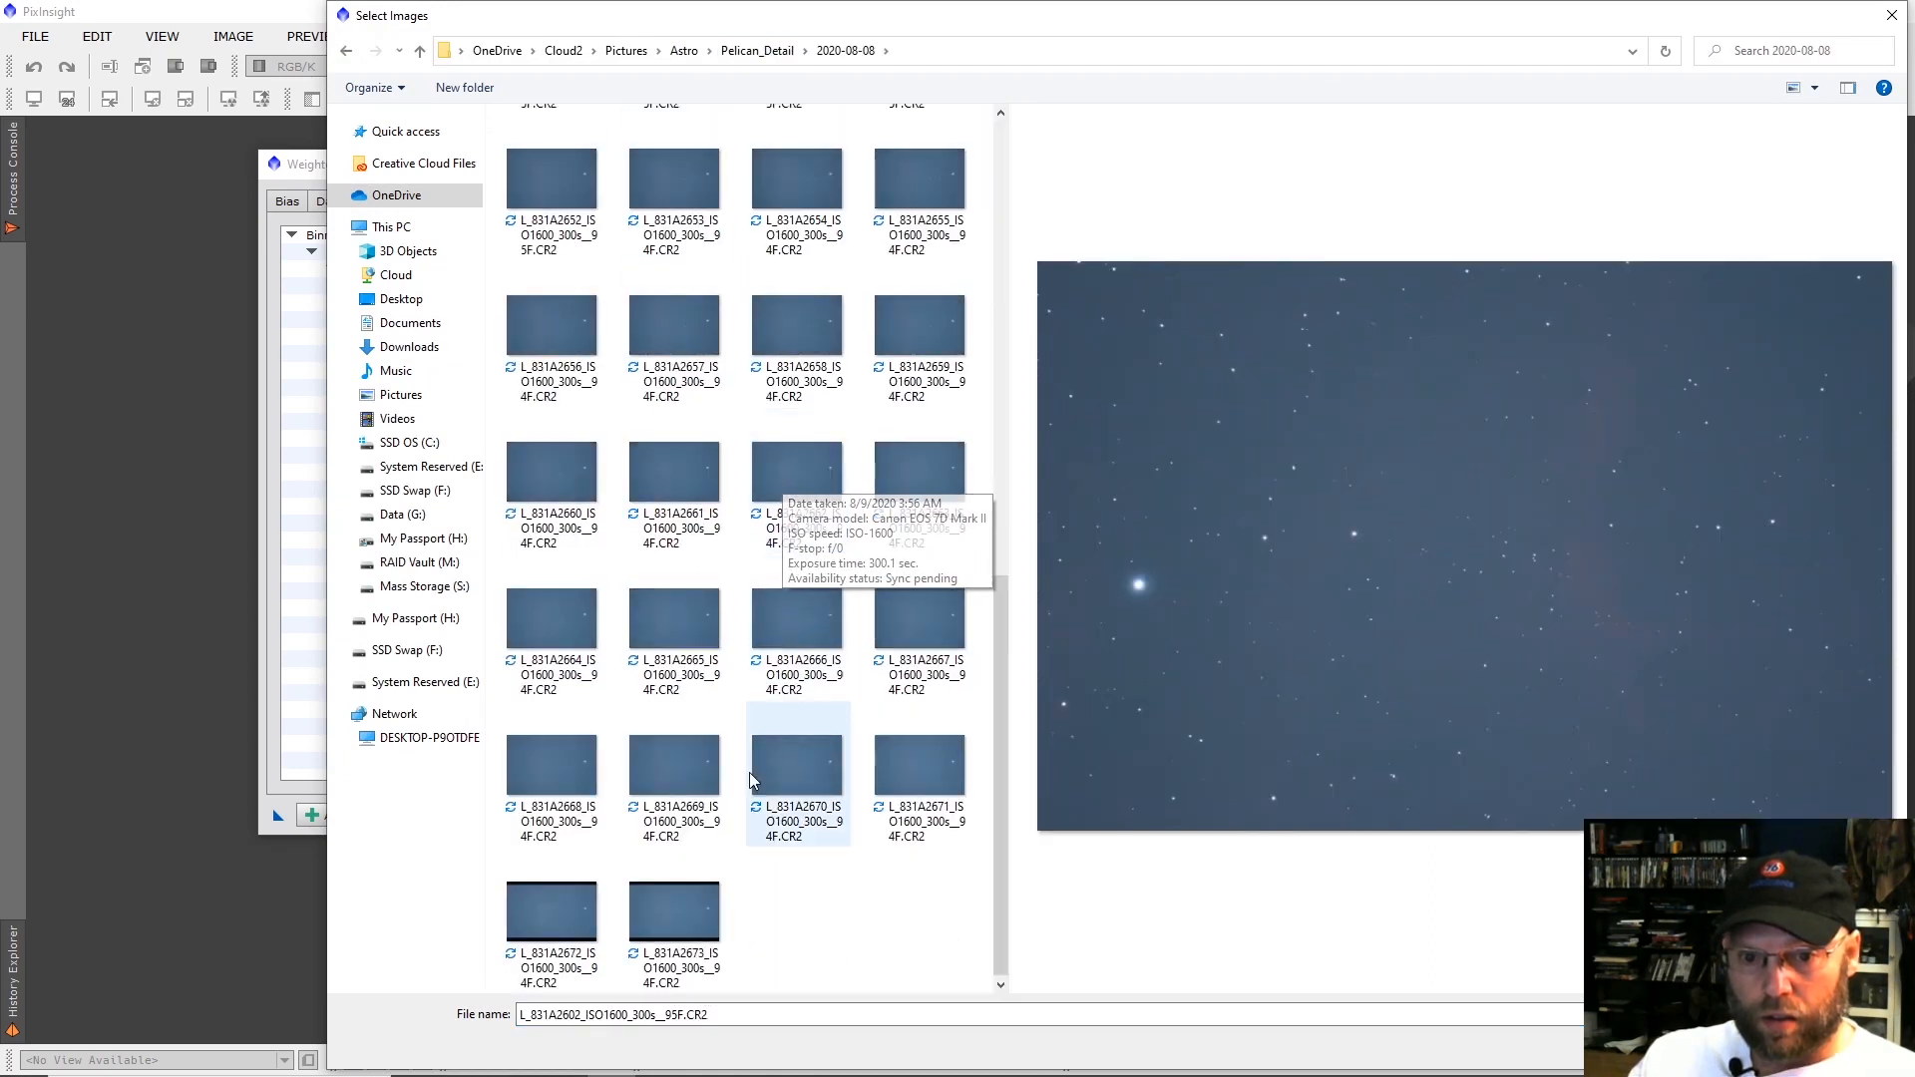
left_click(666, 908, "shift")
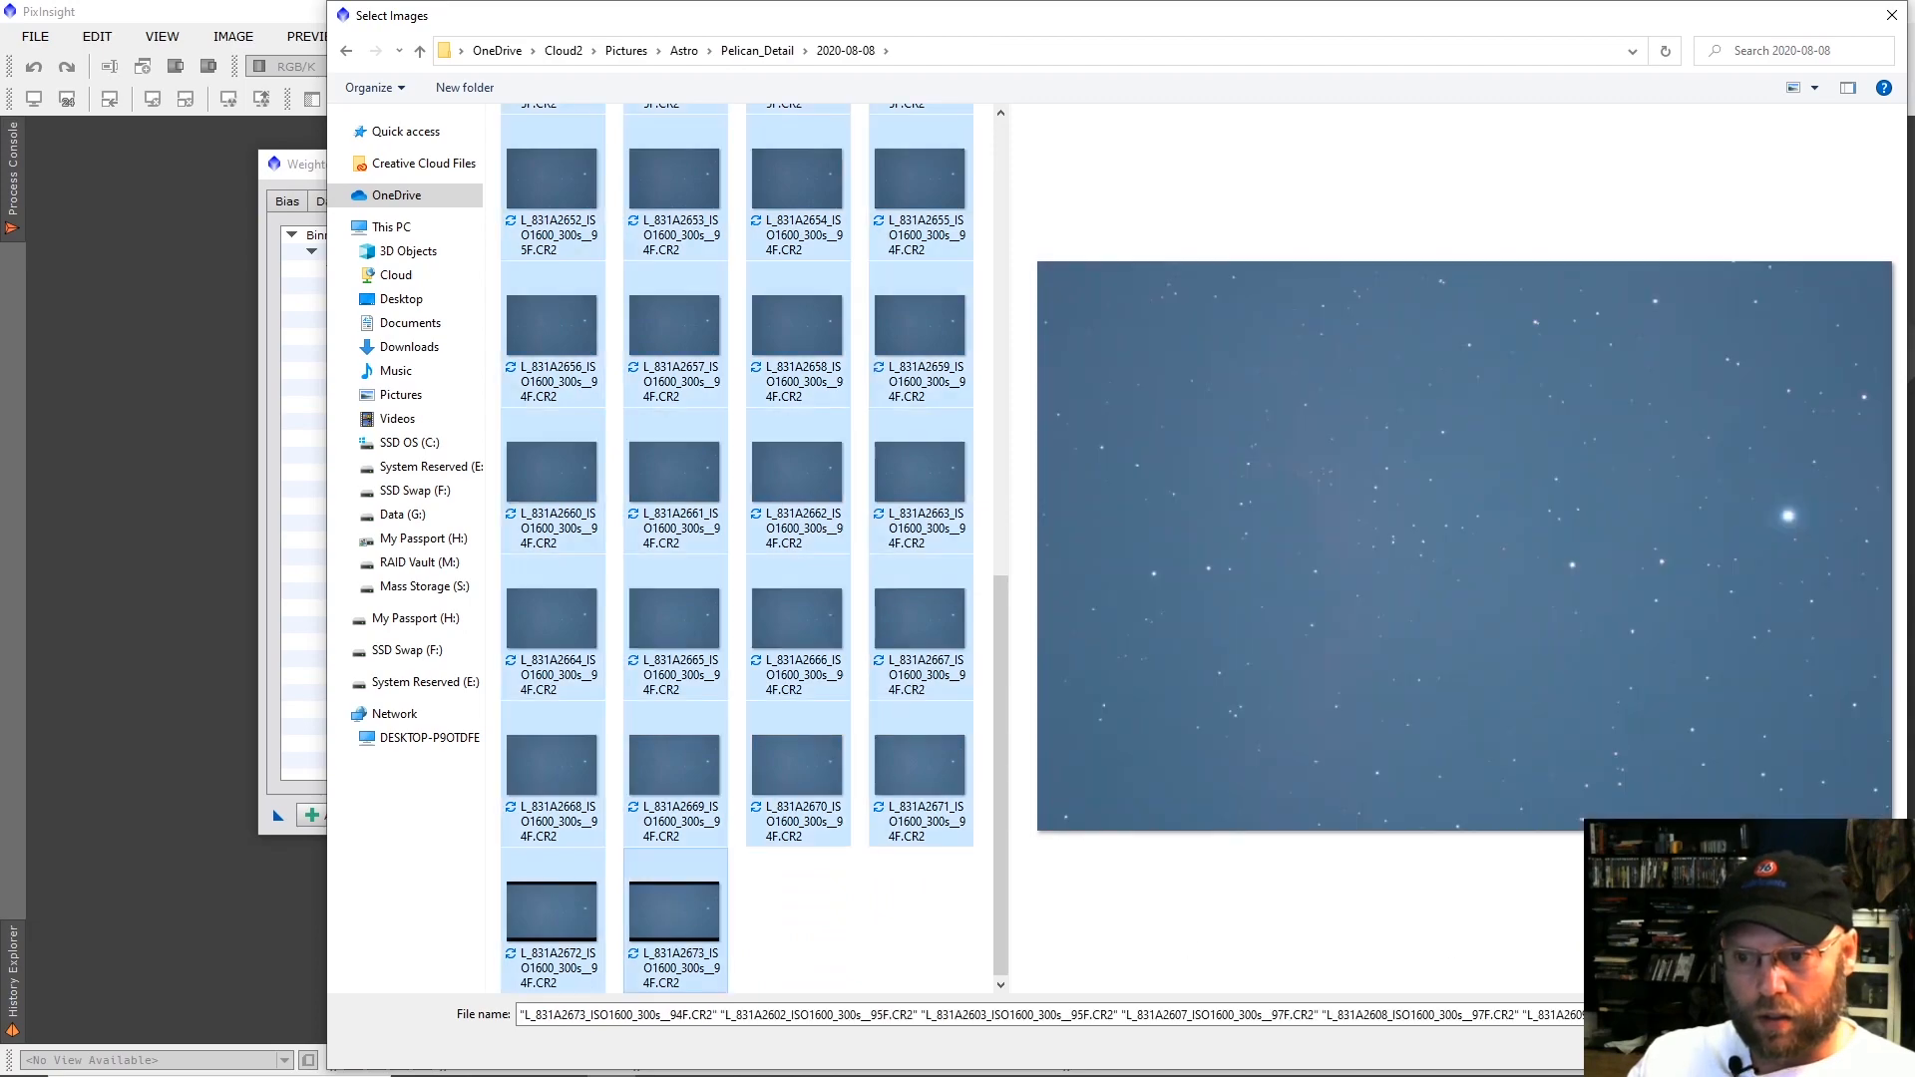
key("Return")
left_click(972, 756)
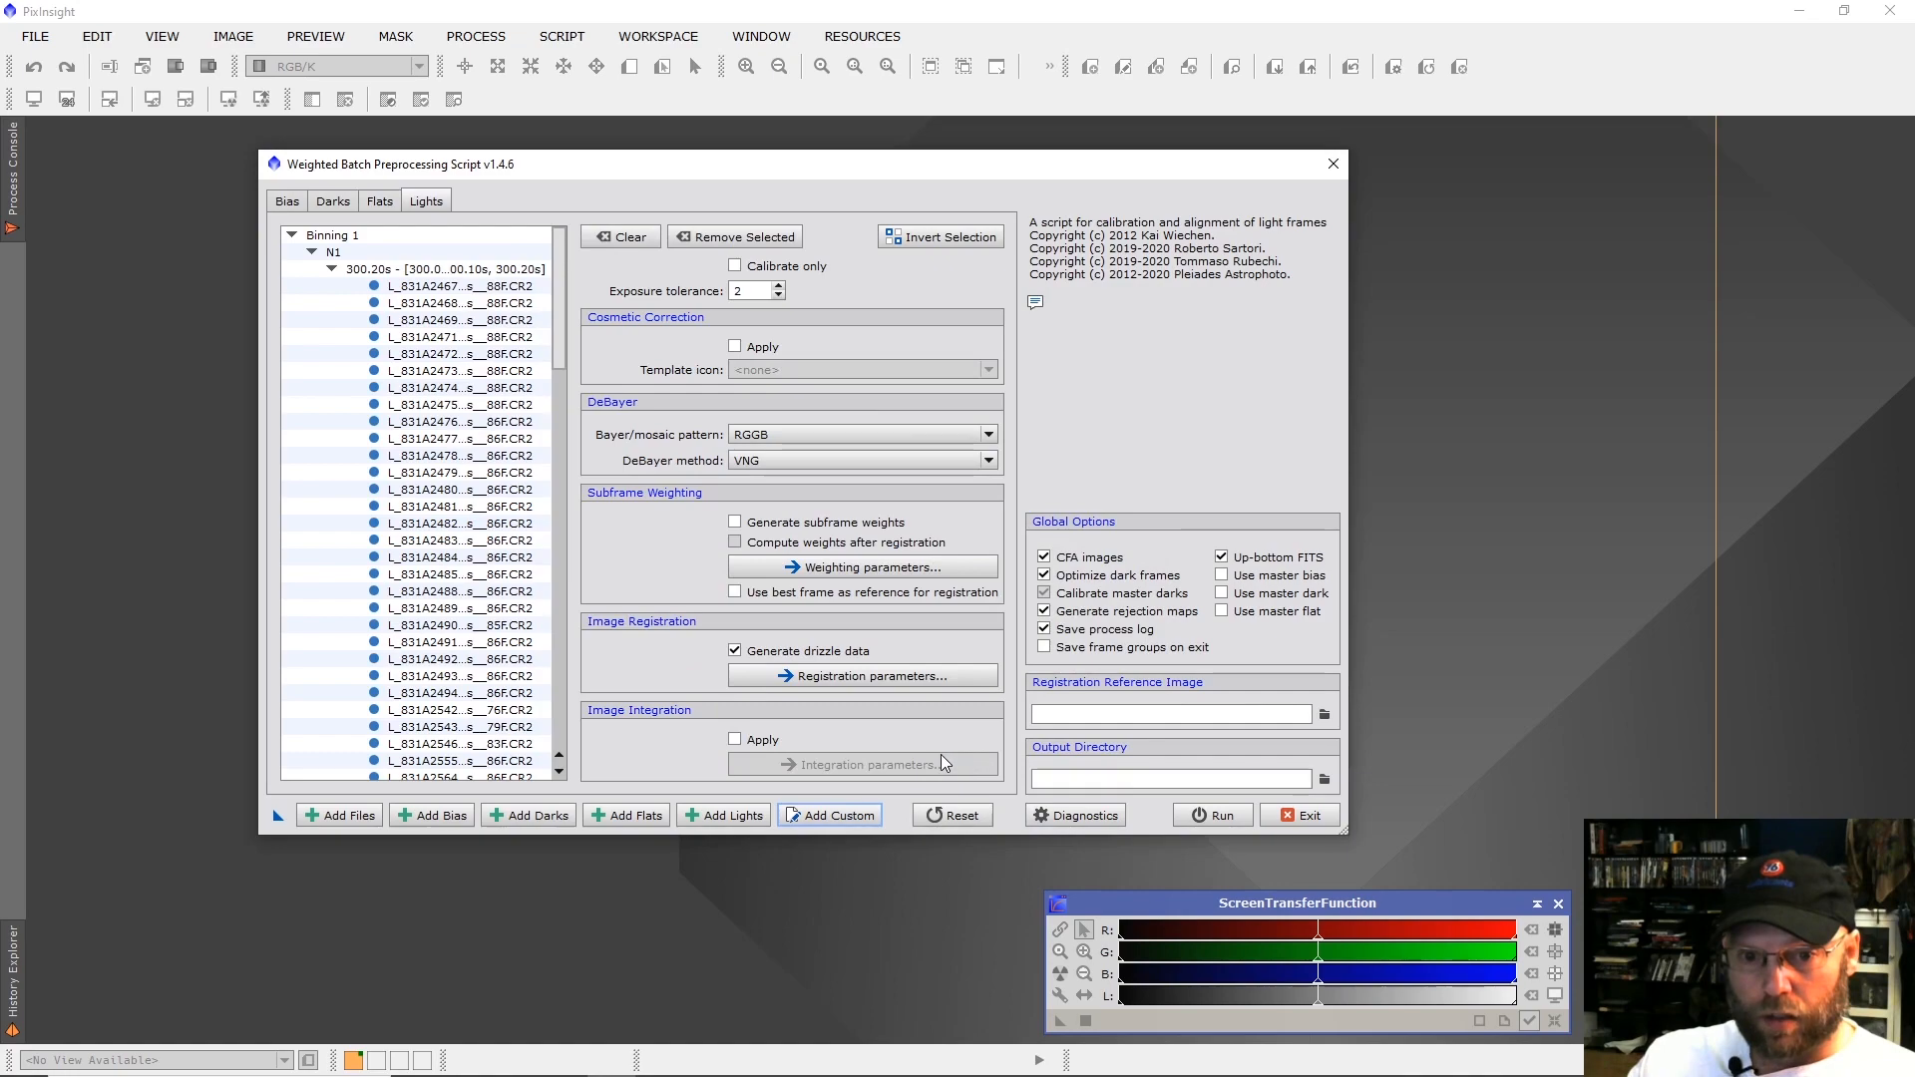
Set up a custom frame group with image type Flat field and filter name N2.
left_click(644, 816)
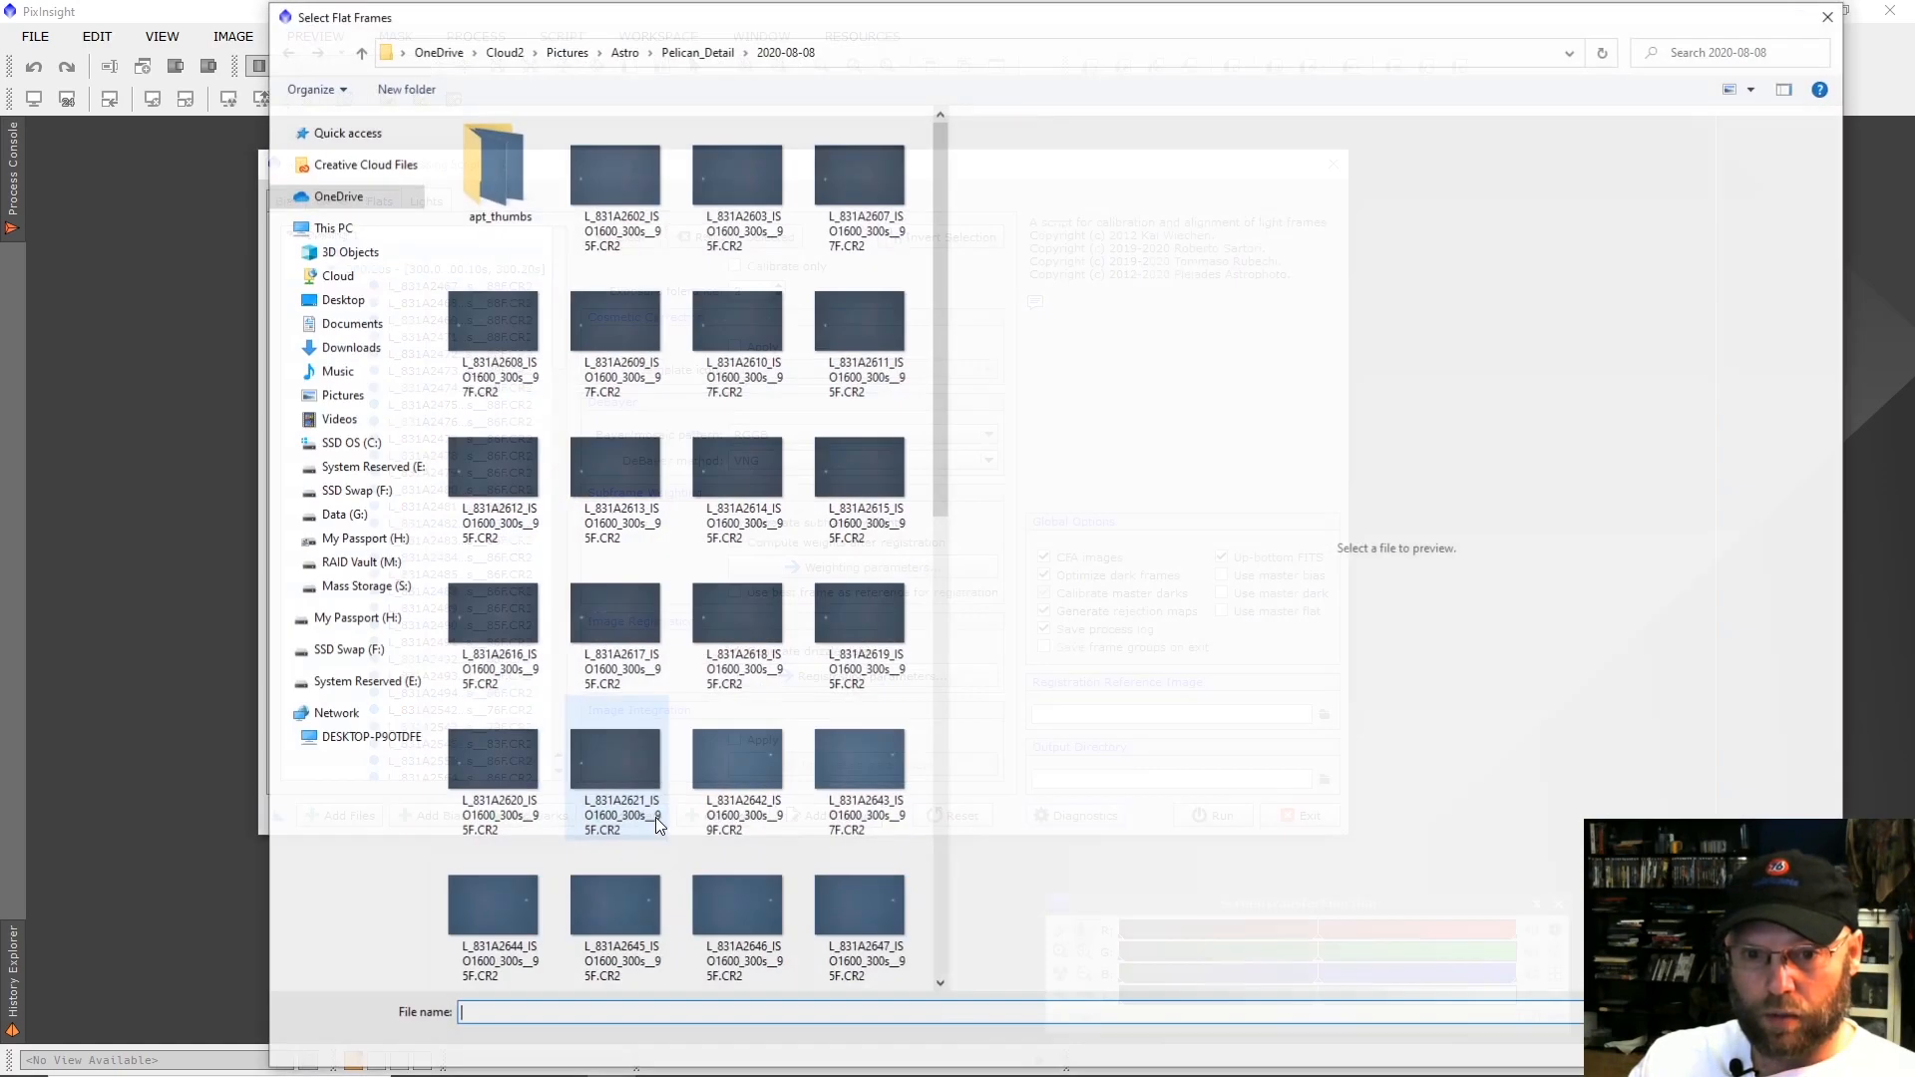
left_click(1831, 15)
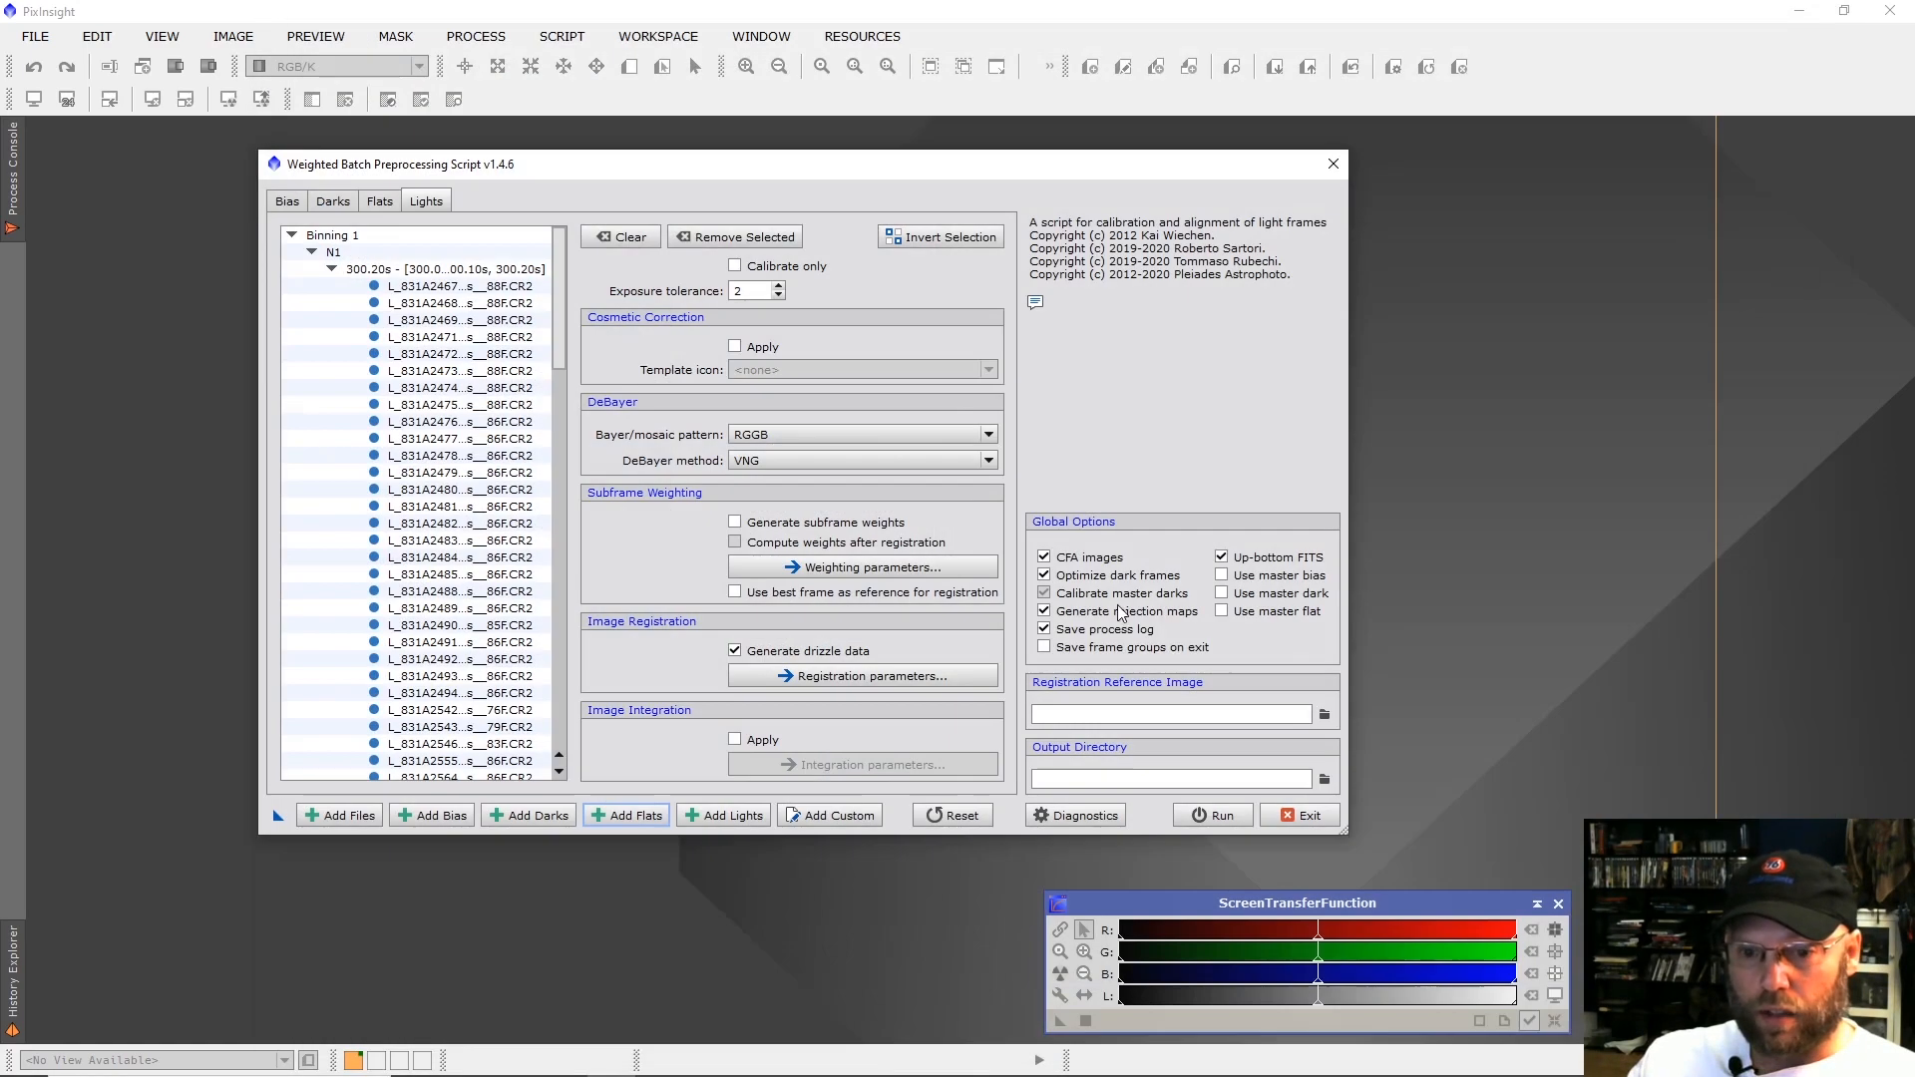
left_click(843, 816)
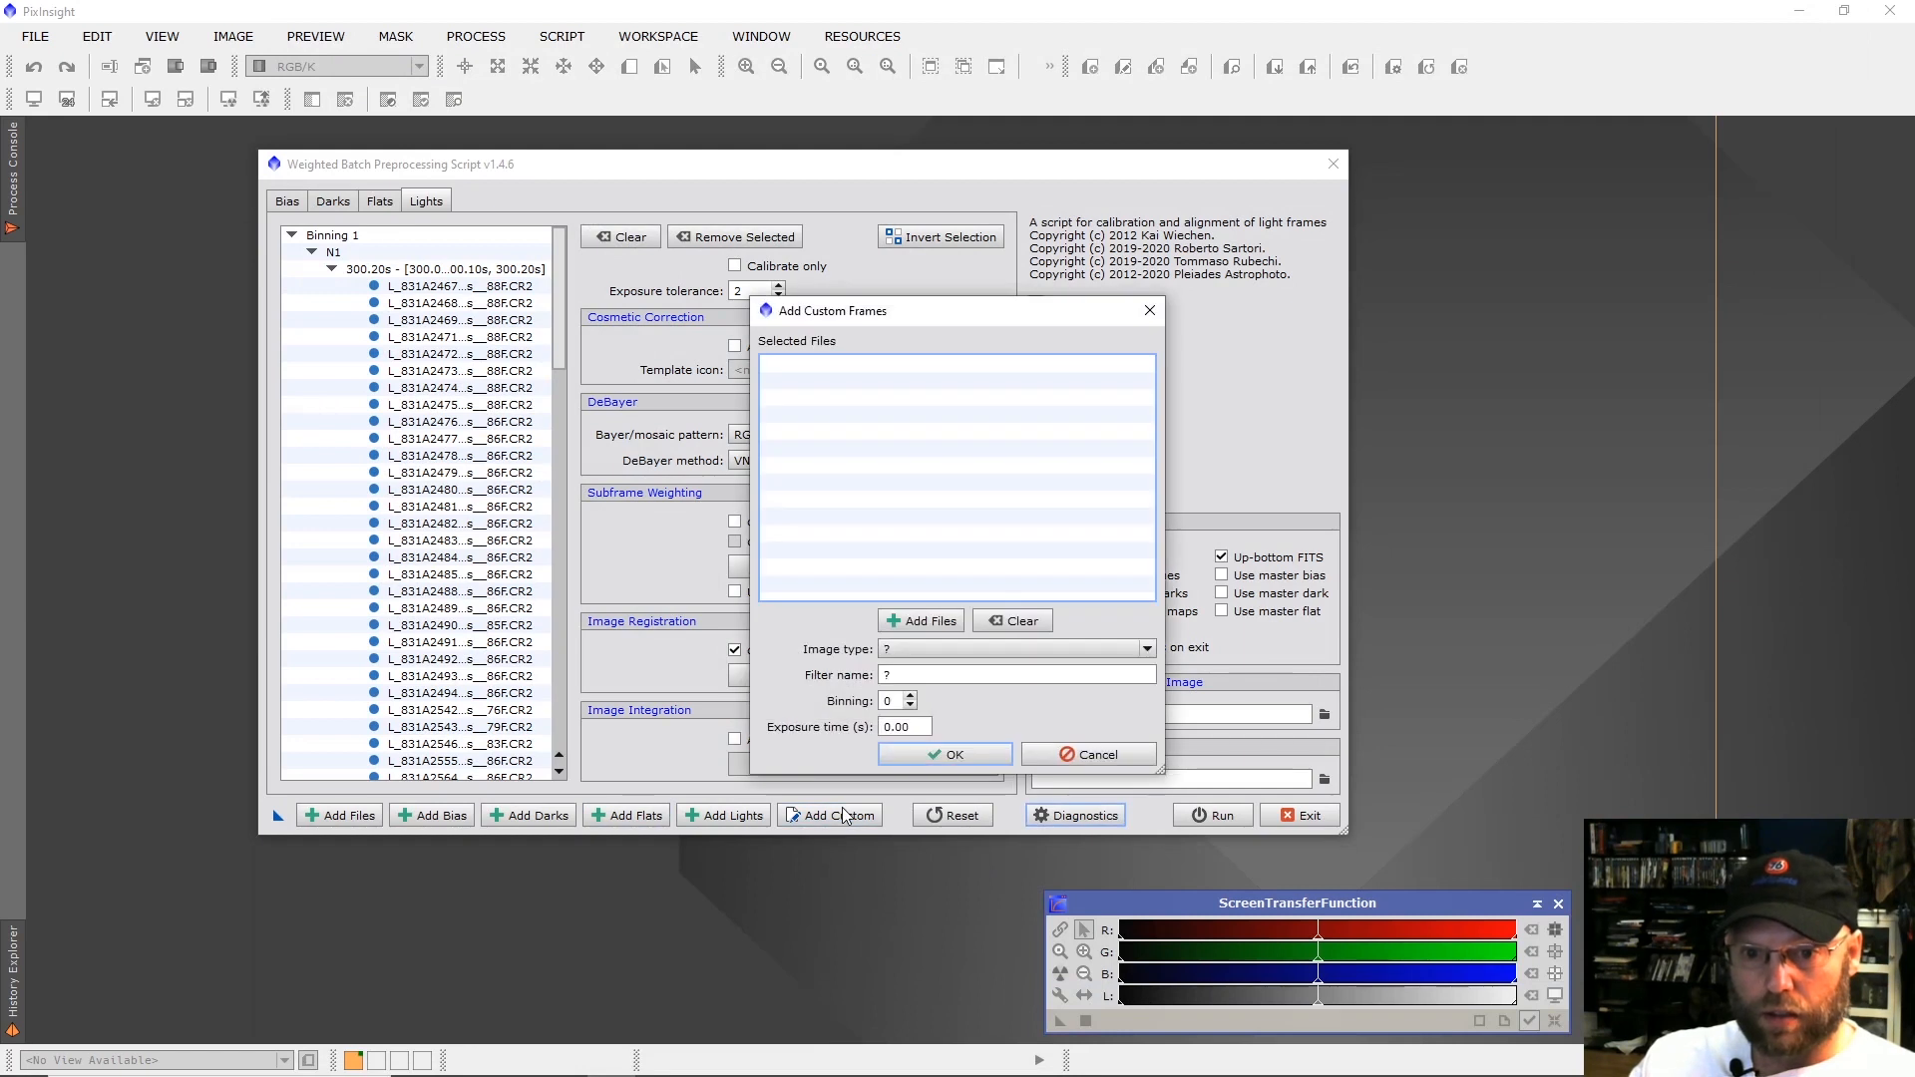
left_click(915, 651)
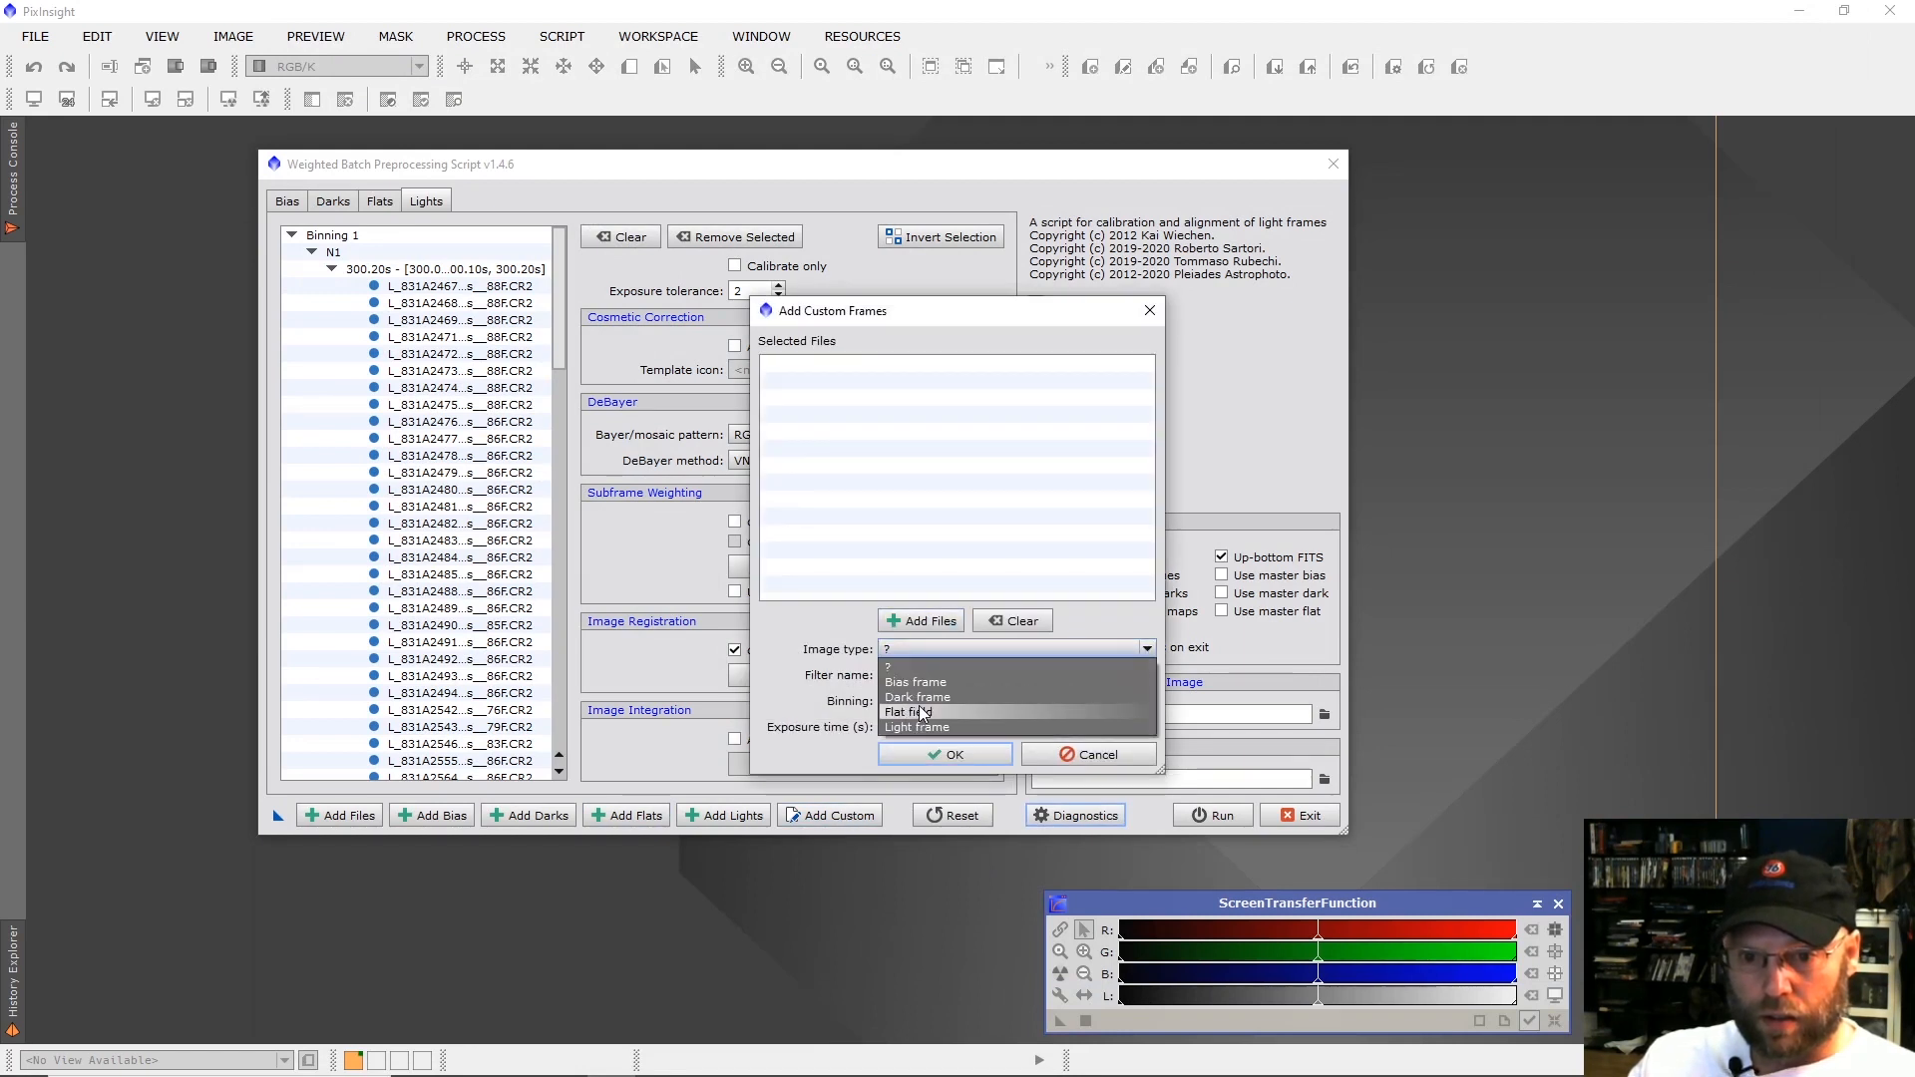
left_click(912, 712)
left_click(914, 674)
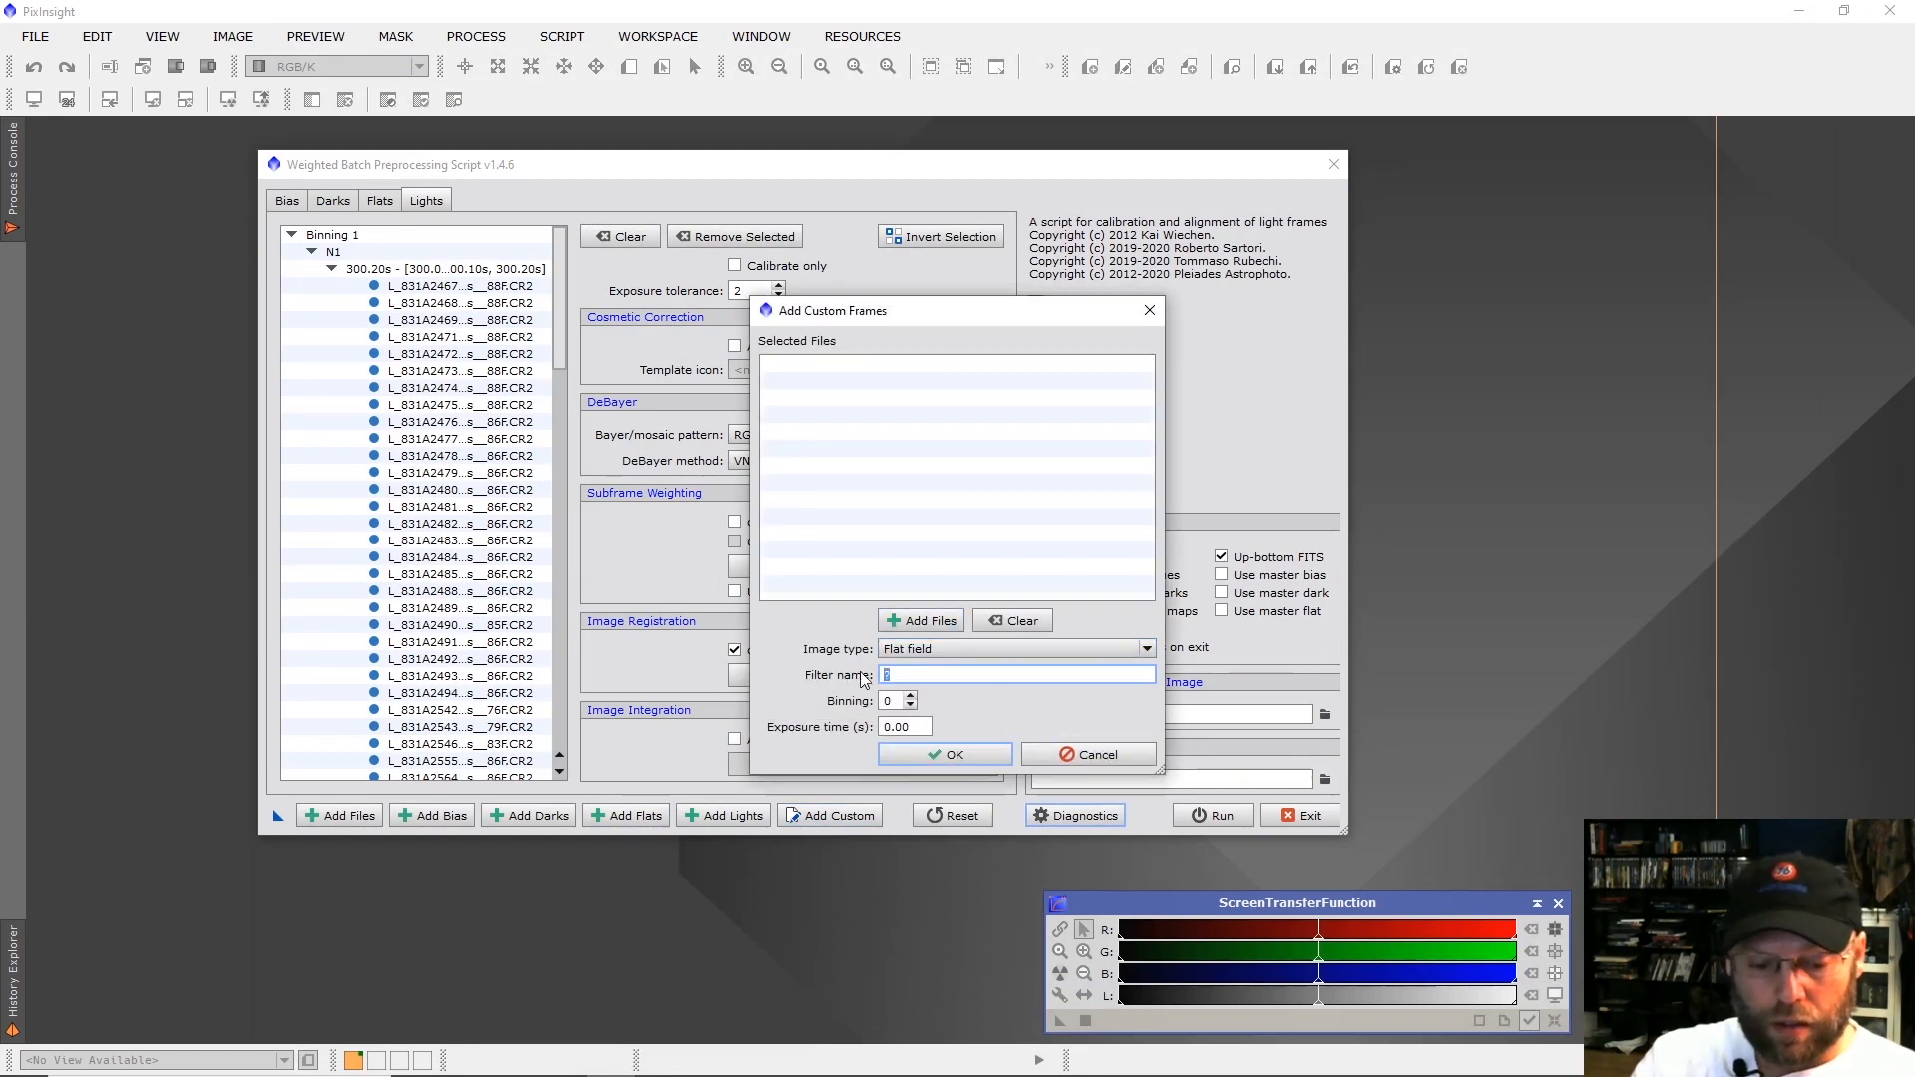
type("N2")
Add flat frames F_831A2496 through F_831A2535 from Pelican_Detail > 2020-08-07 to the N2 group and accept it.
left_click(921, 620)
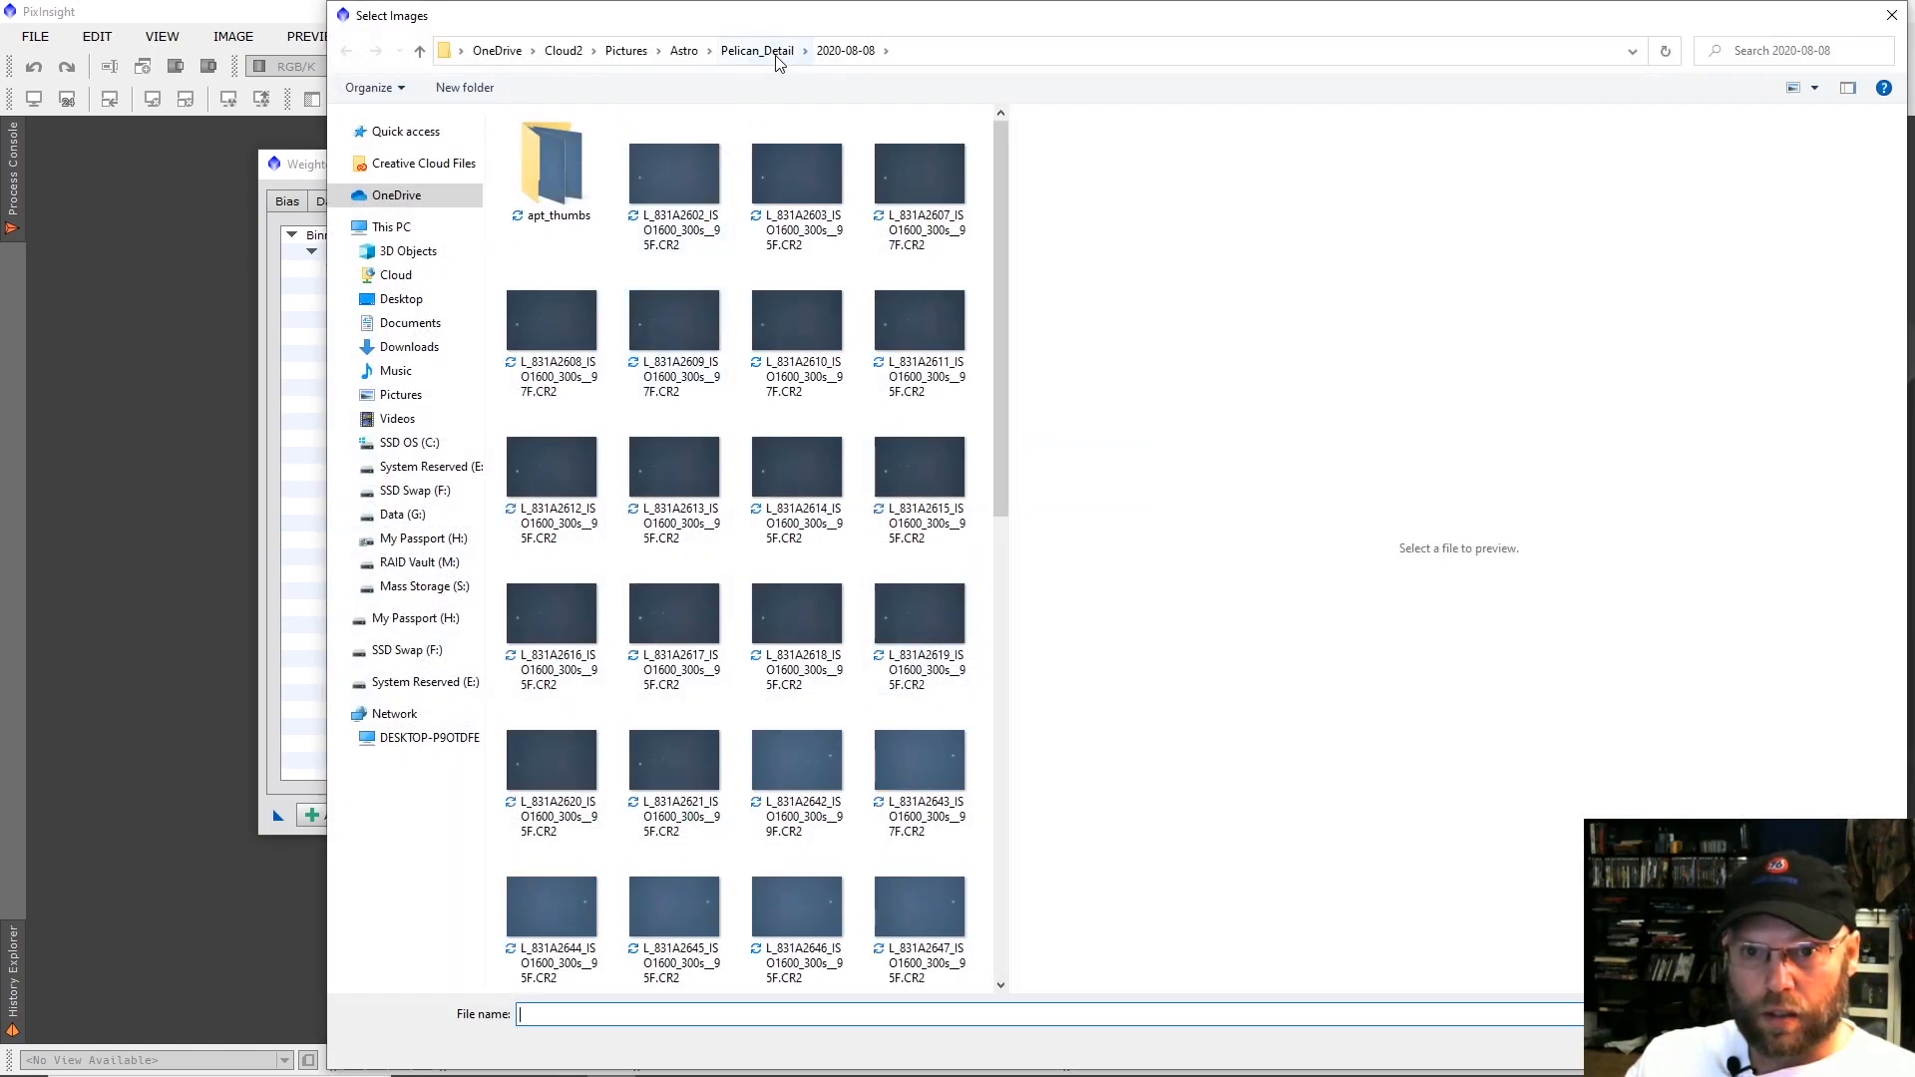
left_click(758, 51)
double_click(544, 167)
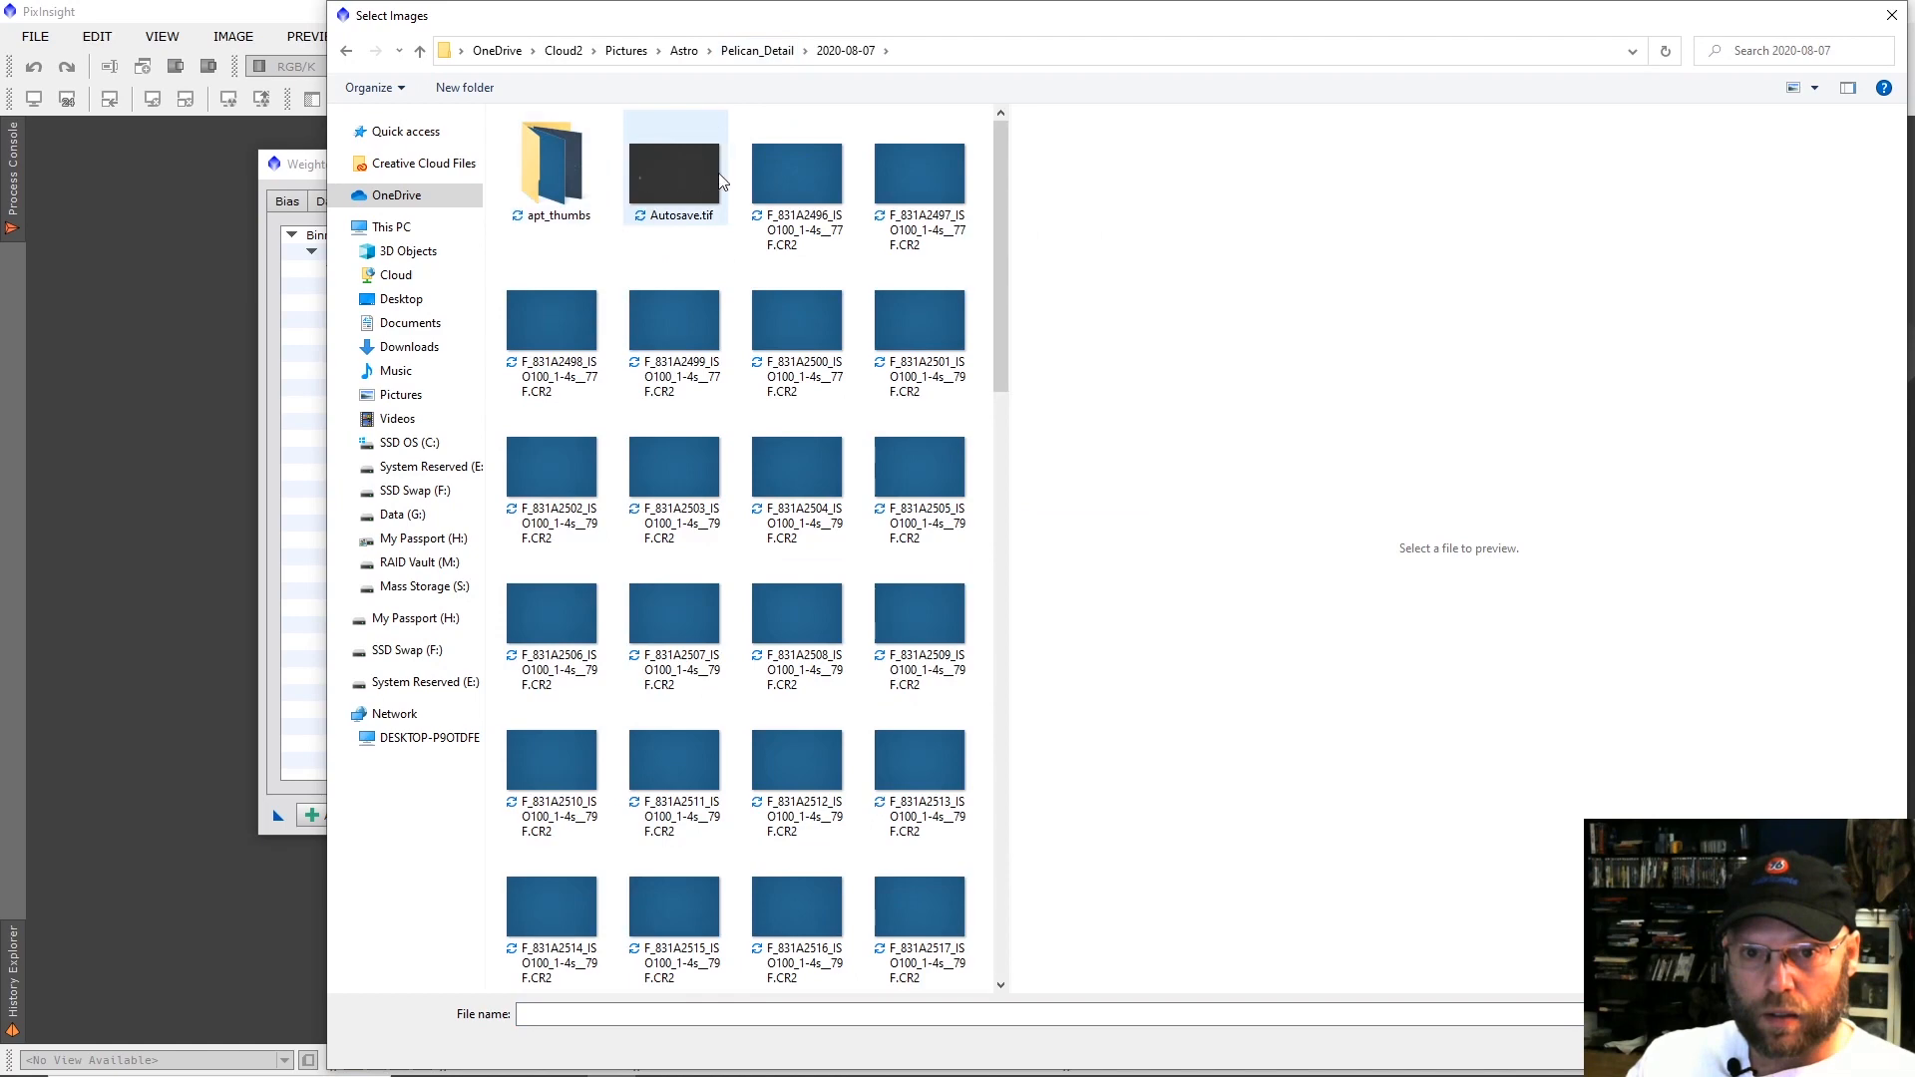
left_click(790, 180)
scroll(786, 428, "down", 6)
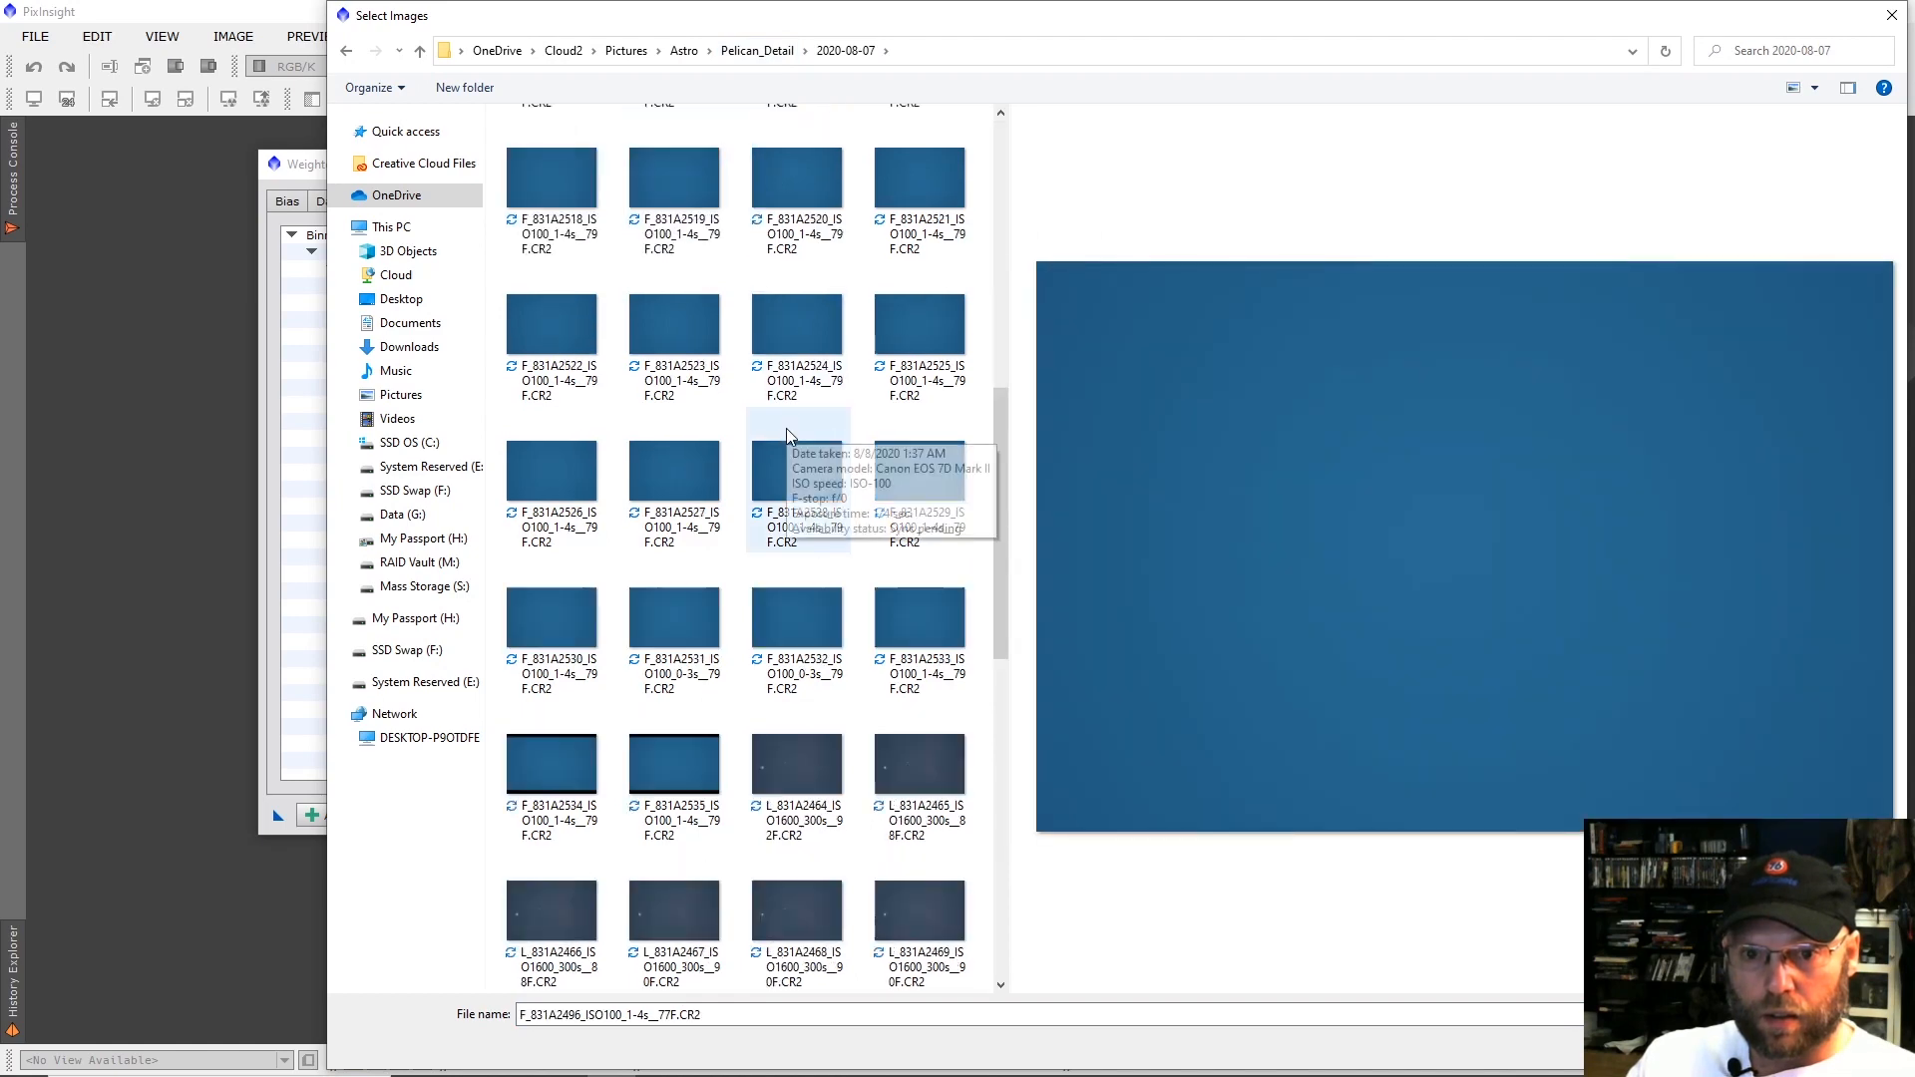
left_click(699, 740, "shift")
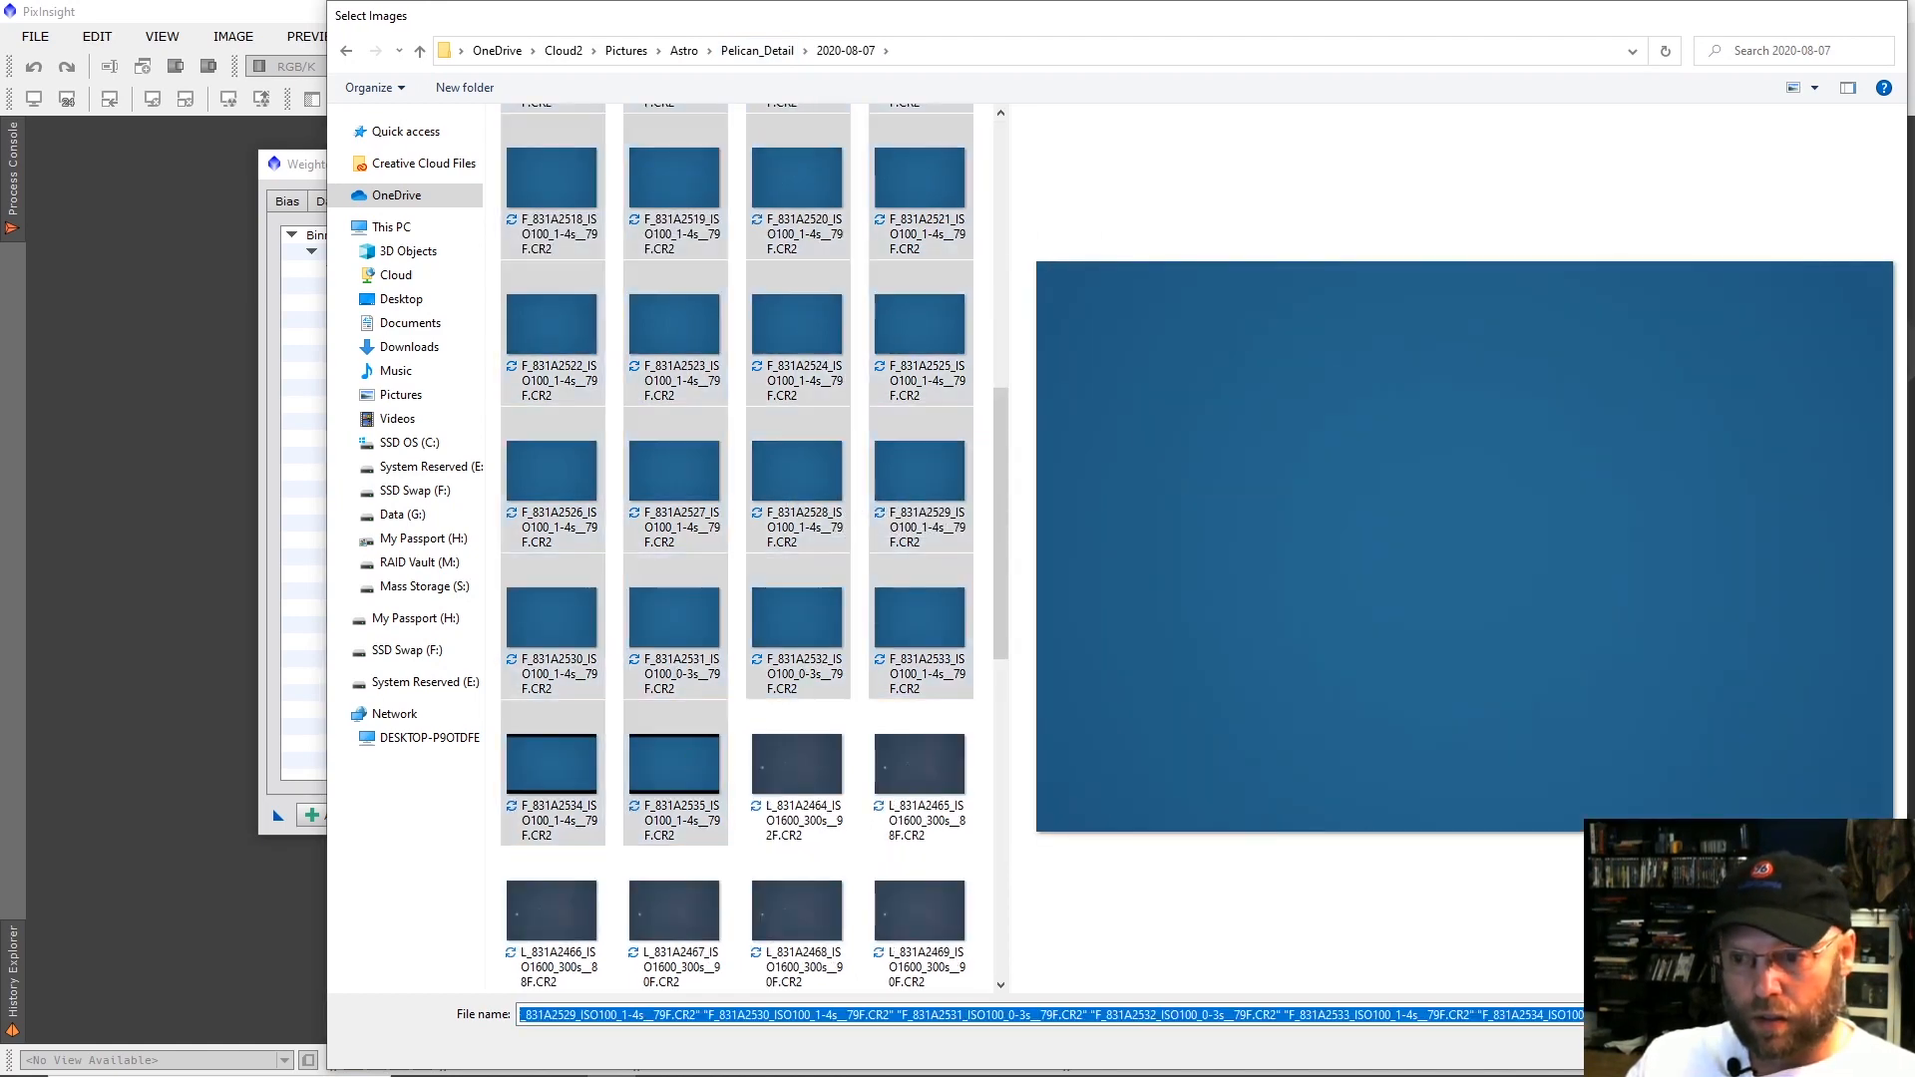
key("Return")
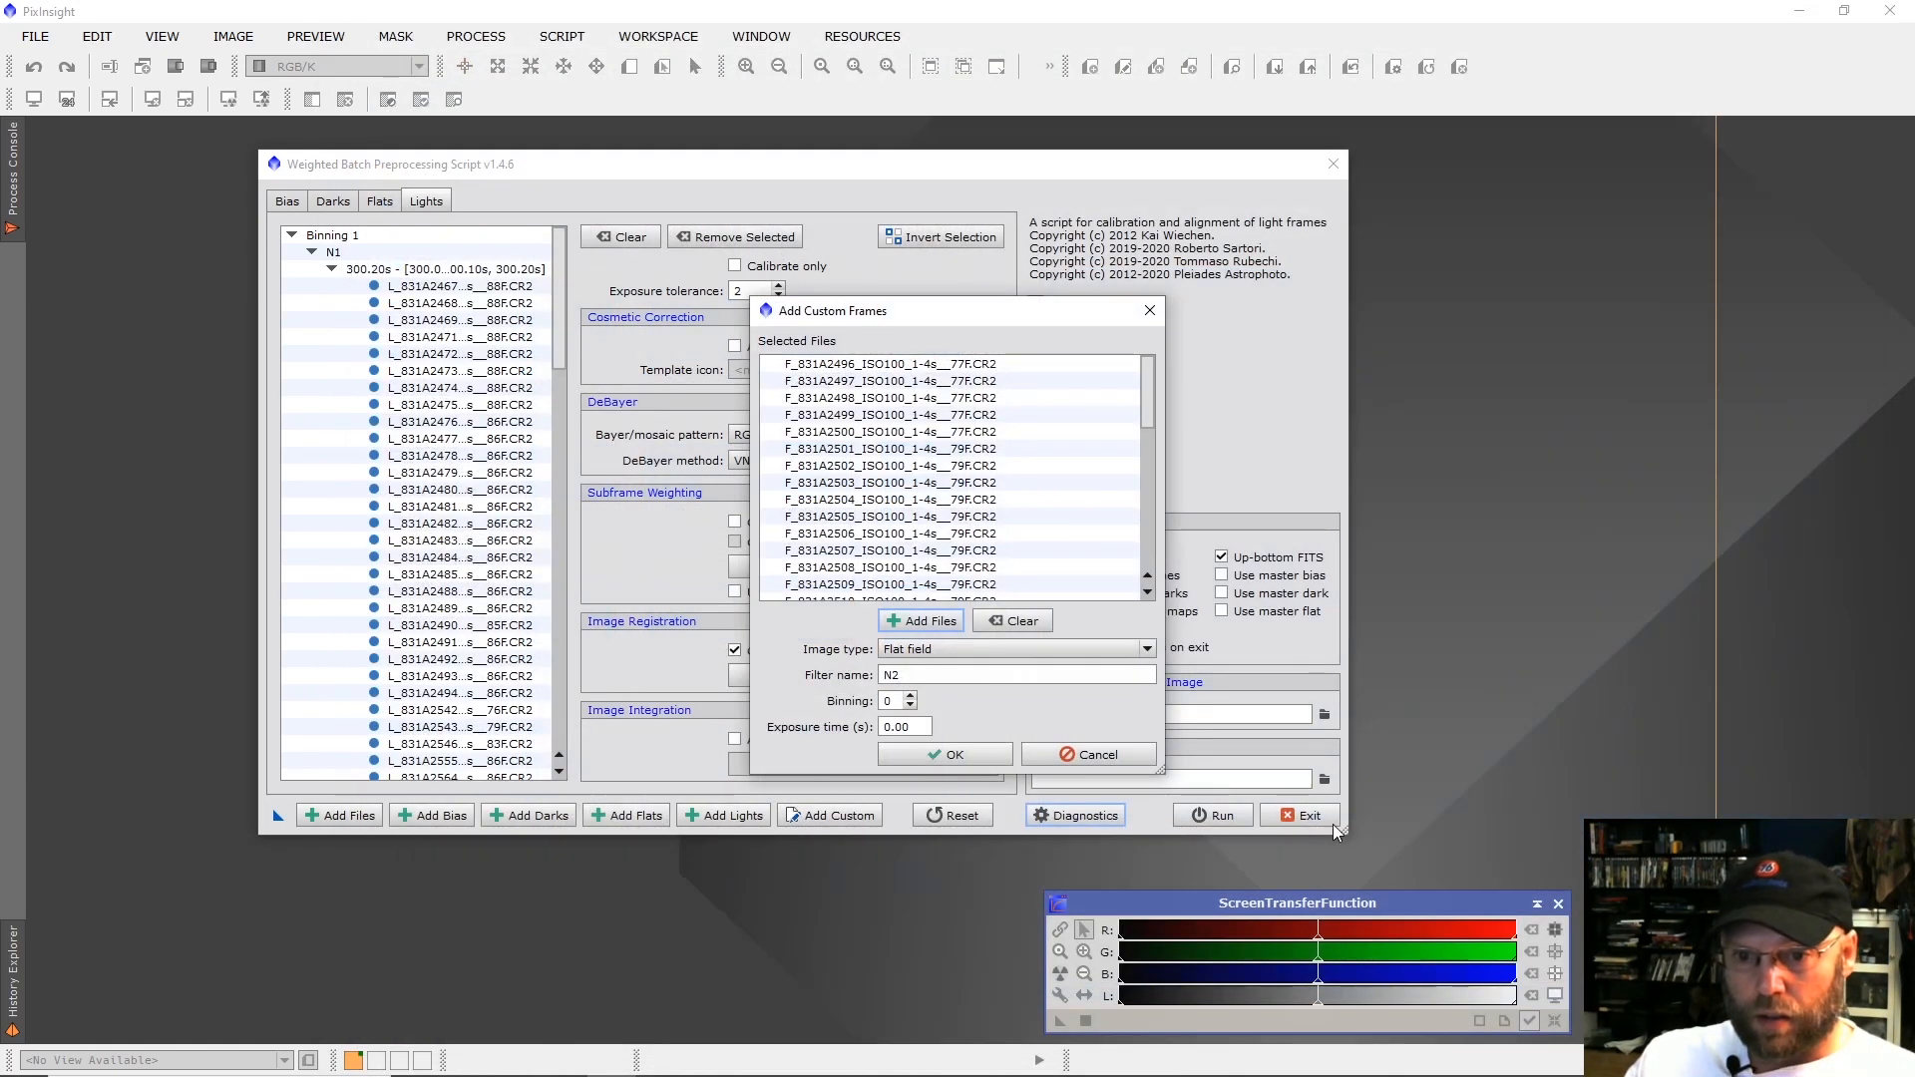
left_click(920, 756)
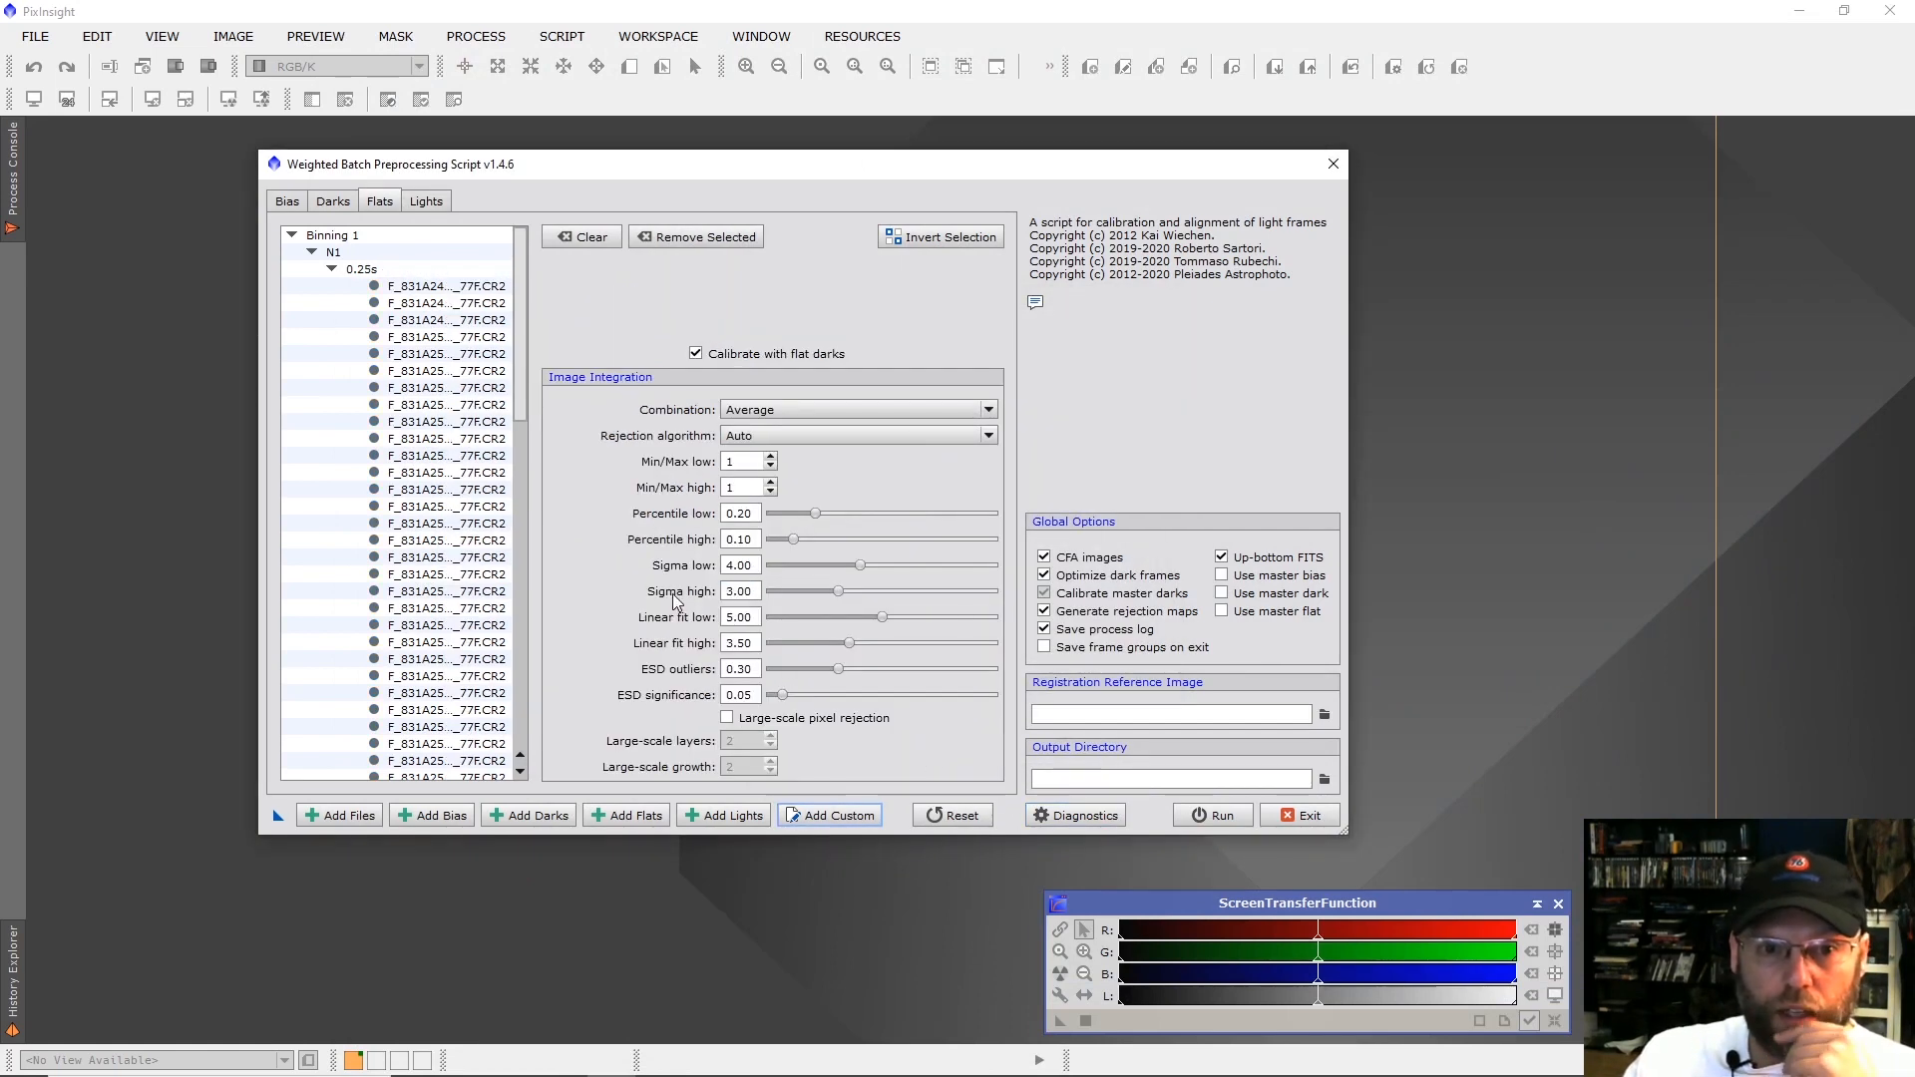
Review the loaded calibration frame lists and remove the 300s MasterDark TIFF from the dark frames.
left_click_drag(519, 256, 563, 176)
left_click(426, 201)
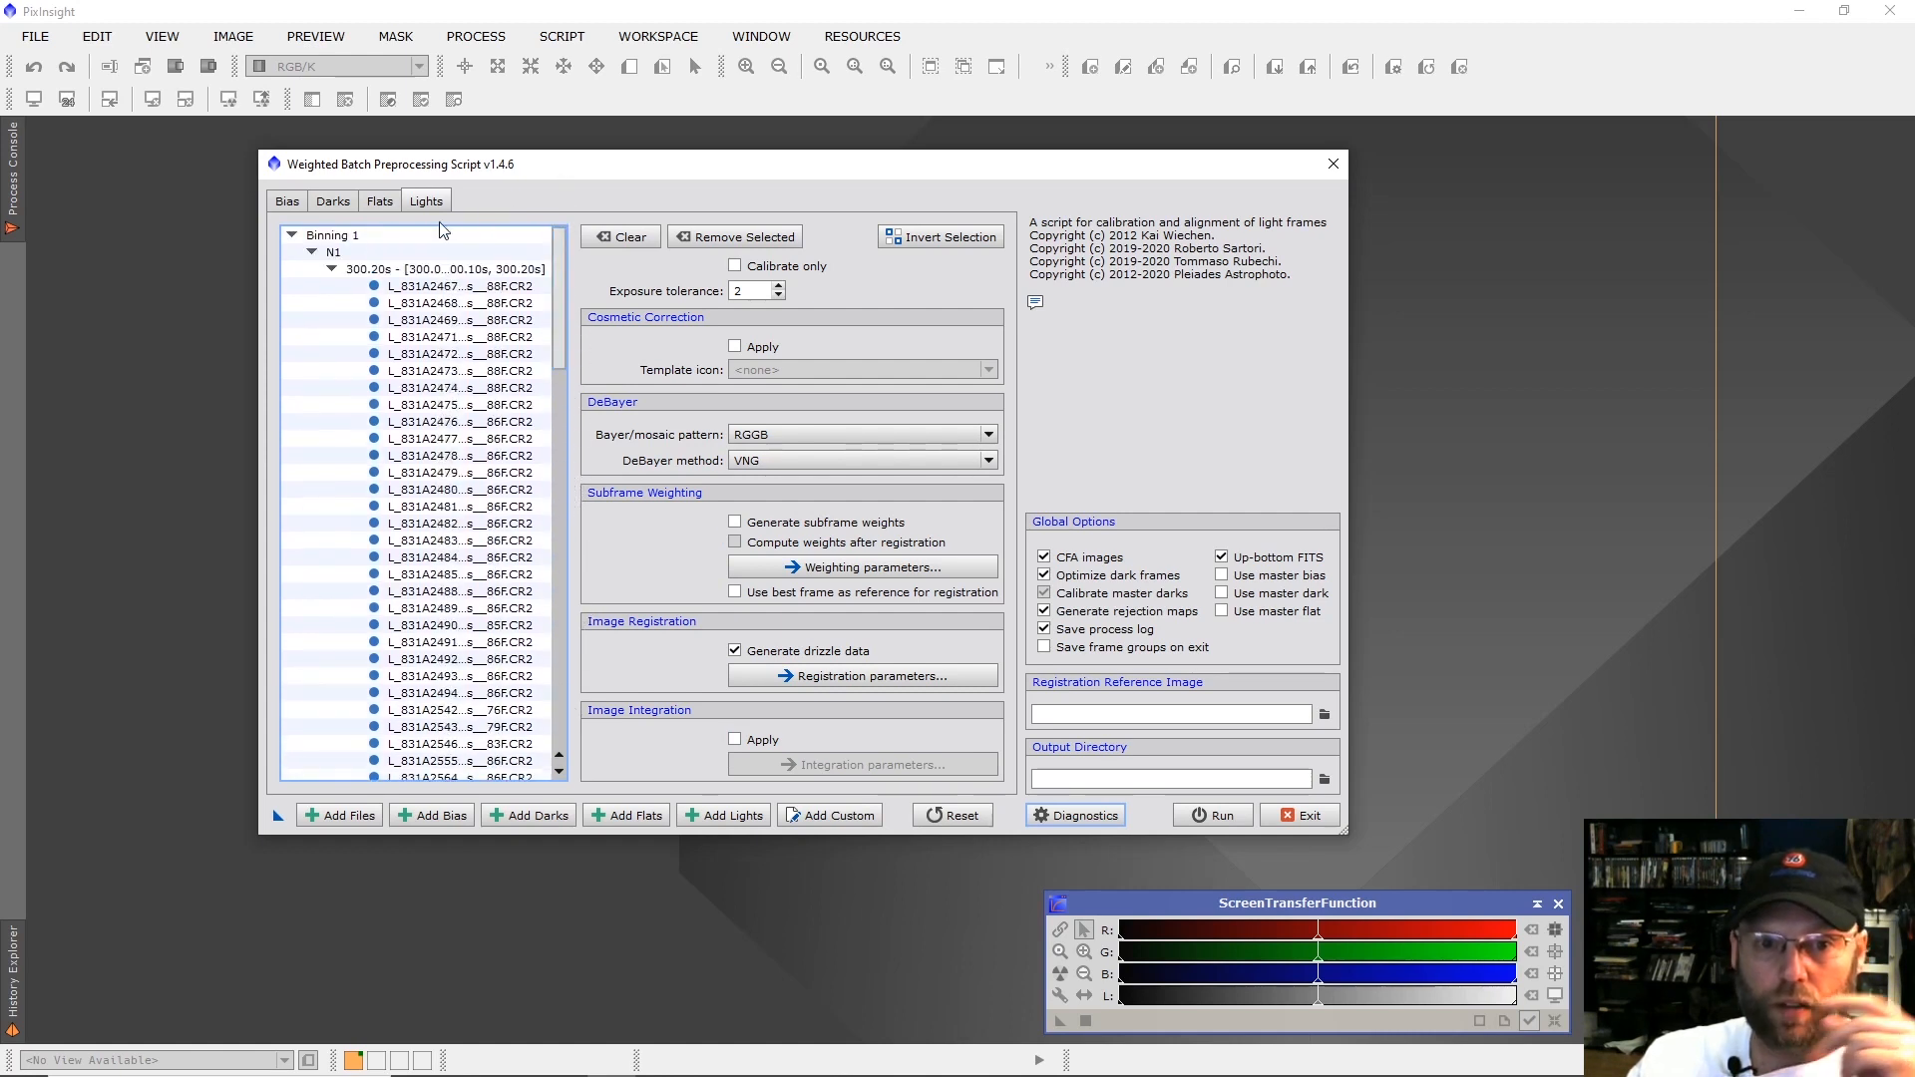
left_click(335, 200)
left_click_drag(520, 268, 526, 635)
left_click(457, 763)
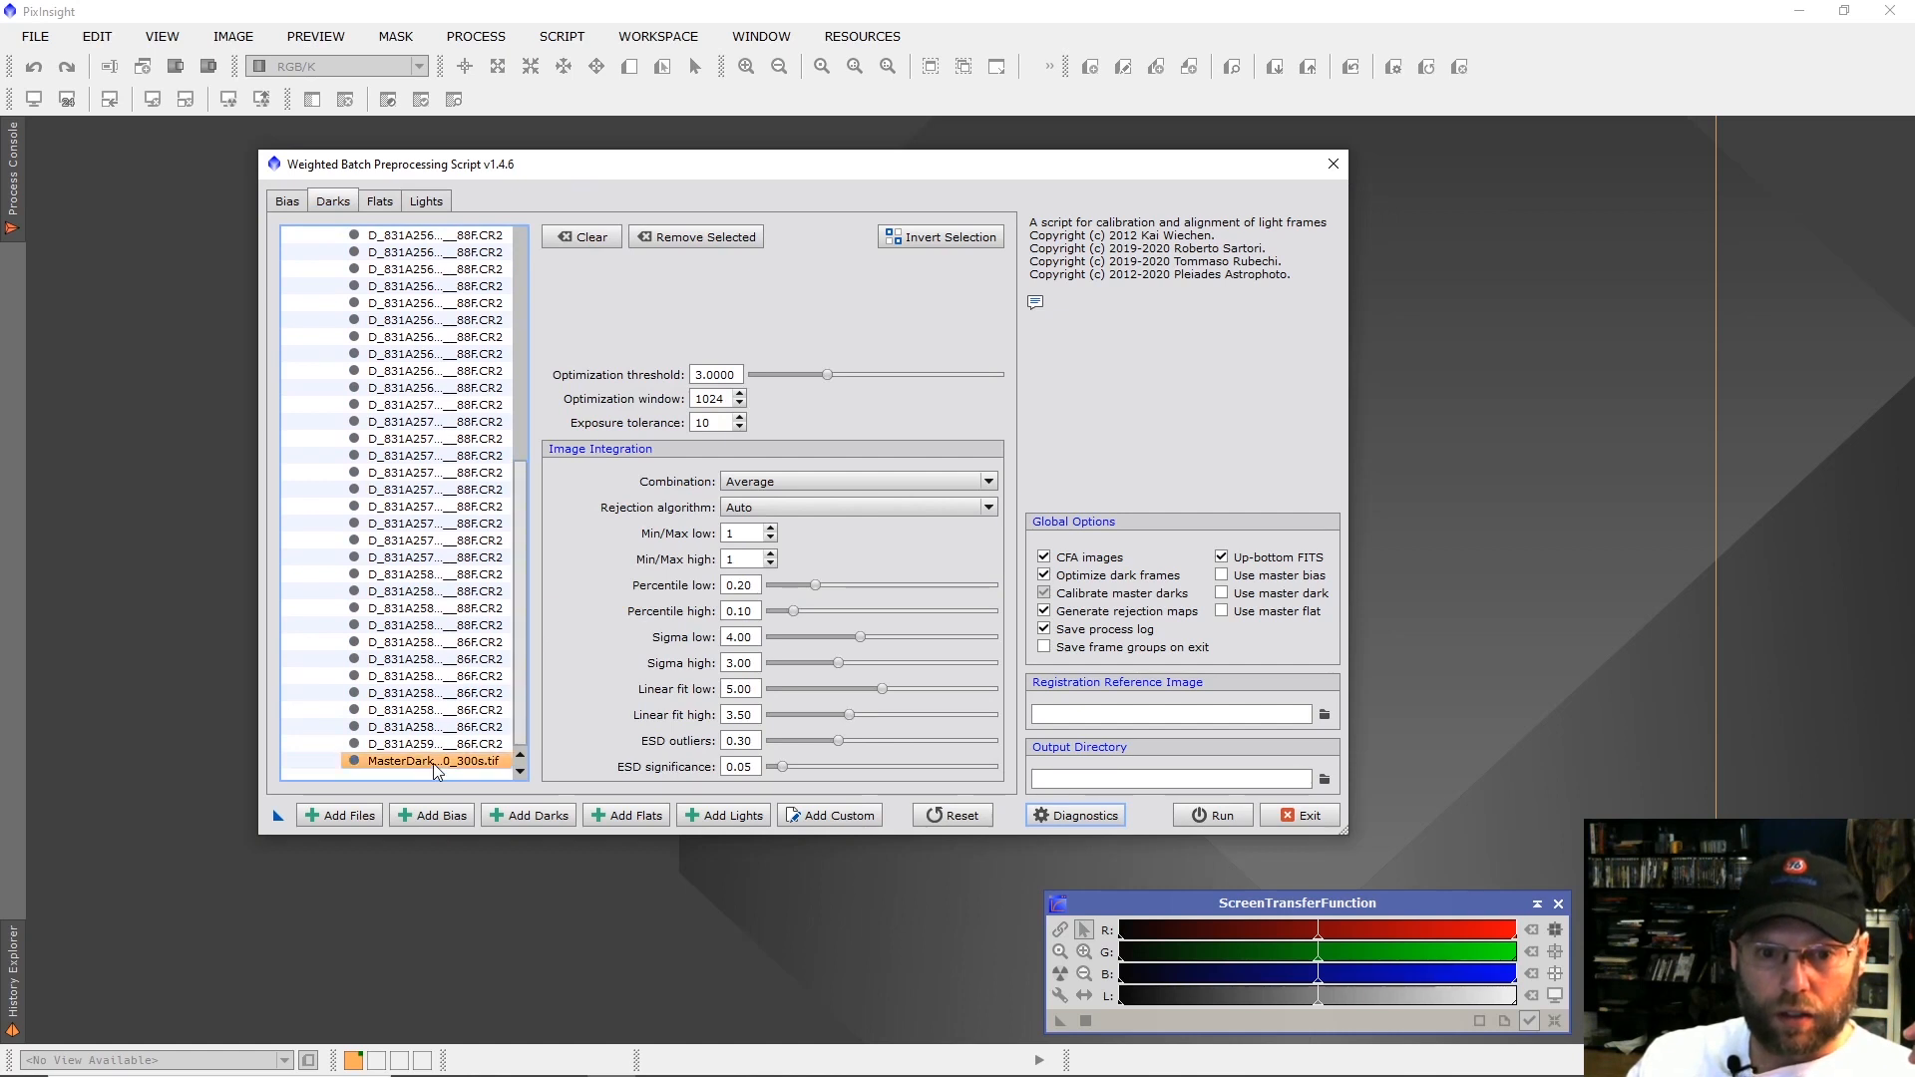
left_click(683, 238)
left_click_drag(525, 461, 458, 219)
left_click(287, 202)
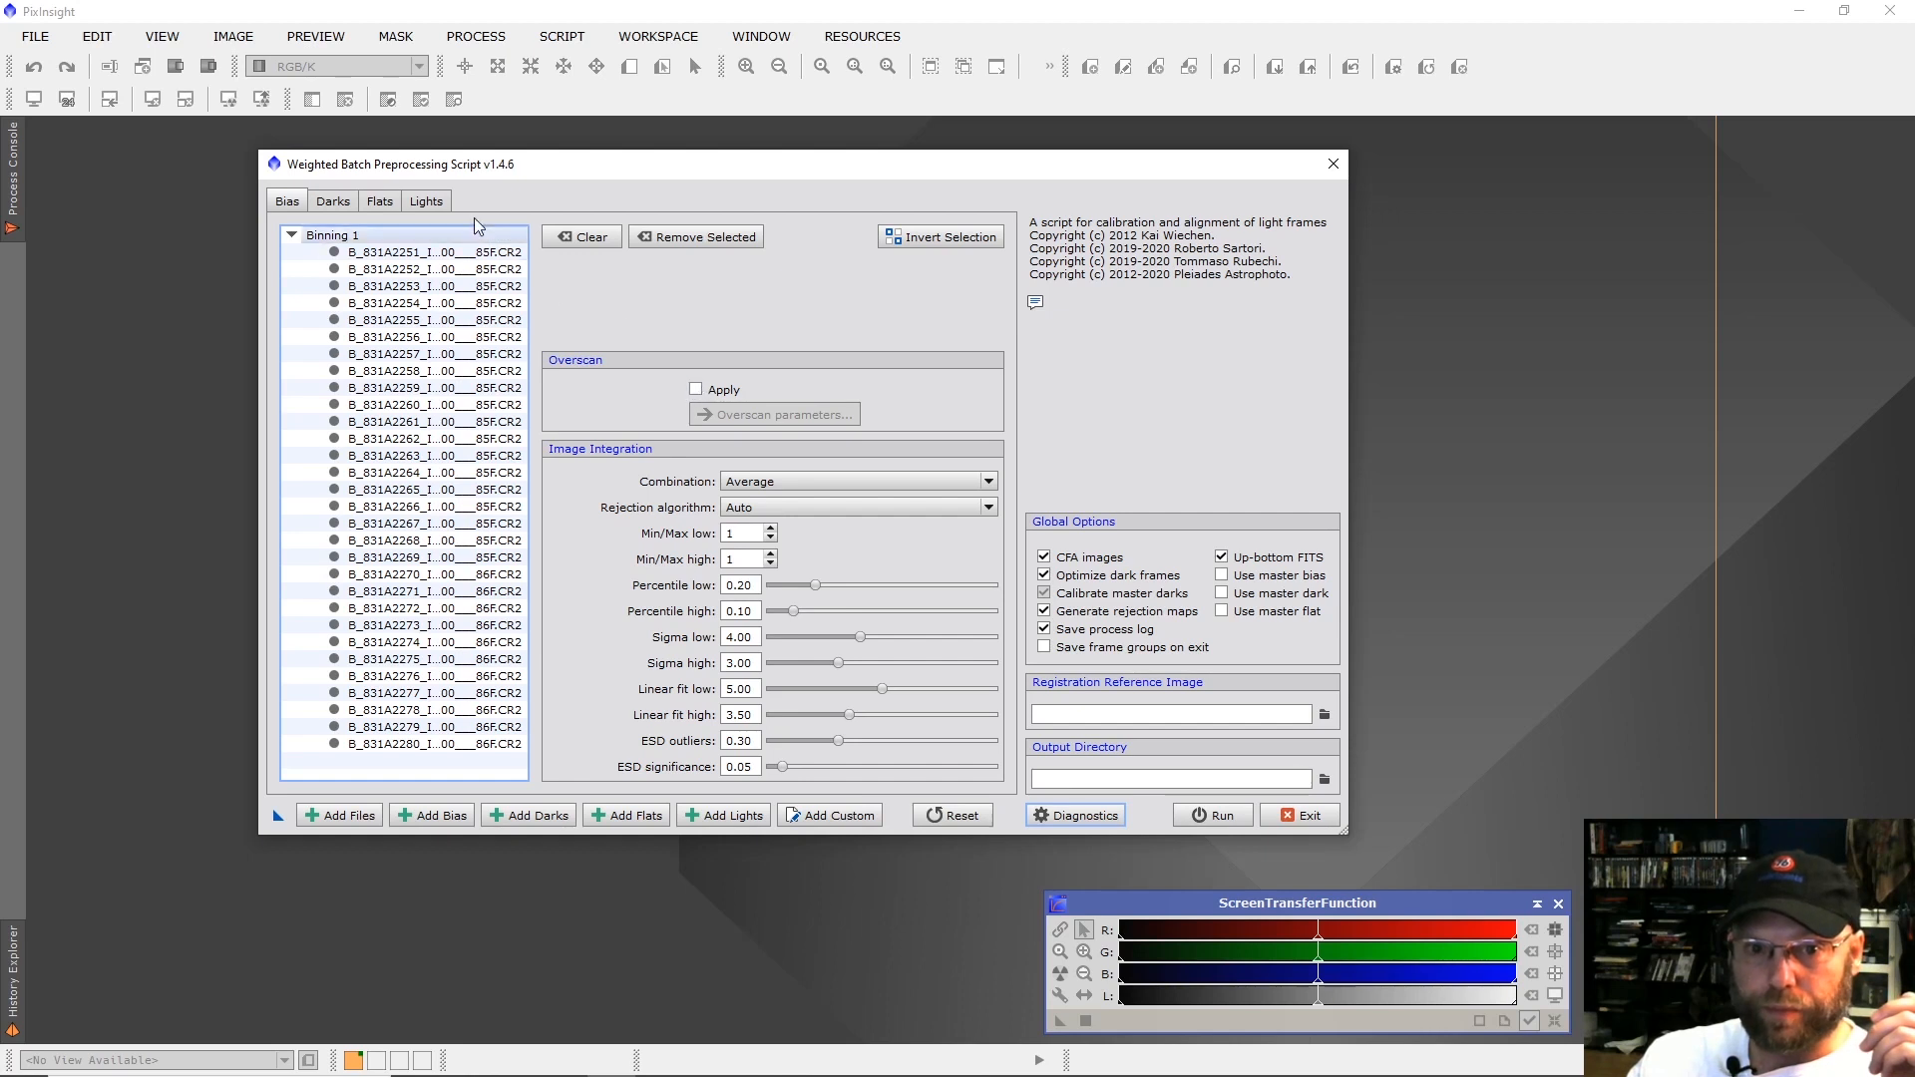
Disable drizzle data generation for the light frames and enable generation of subframe weights.
left_click(444, 201)
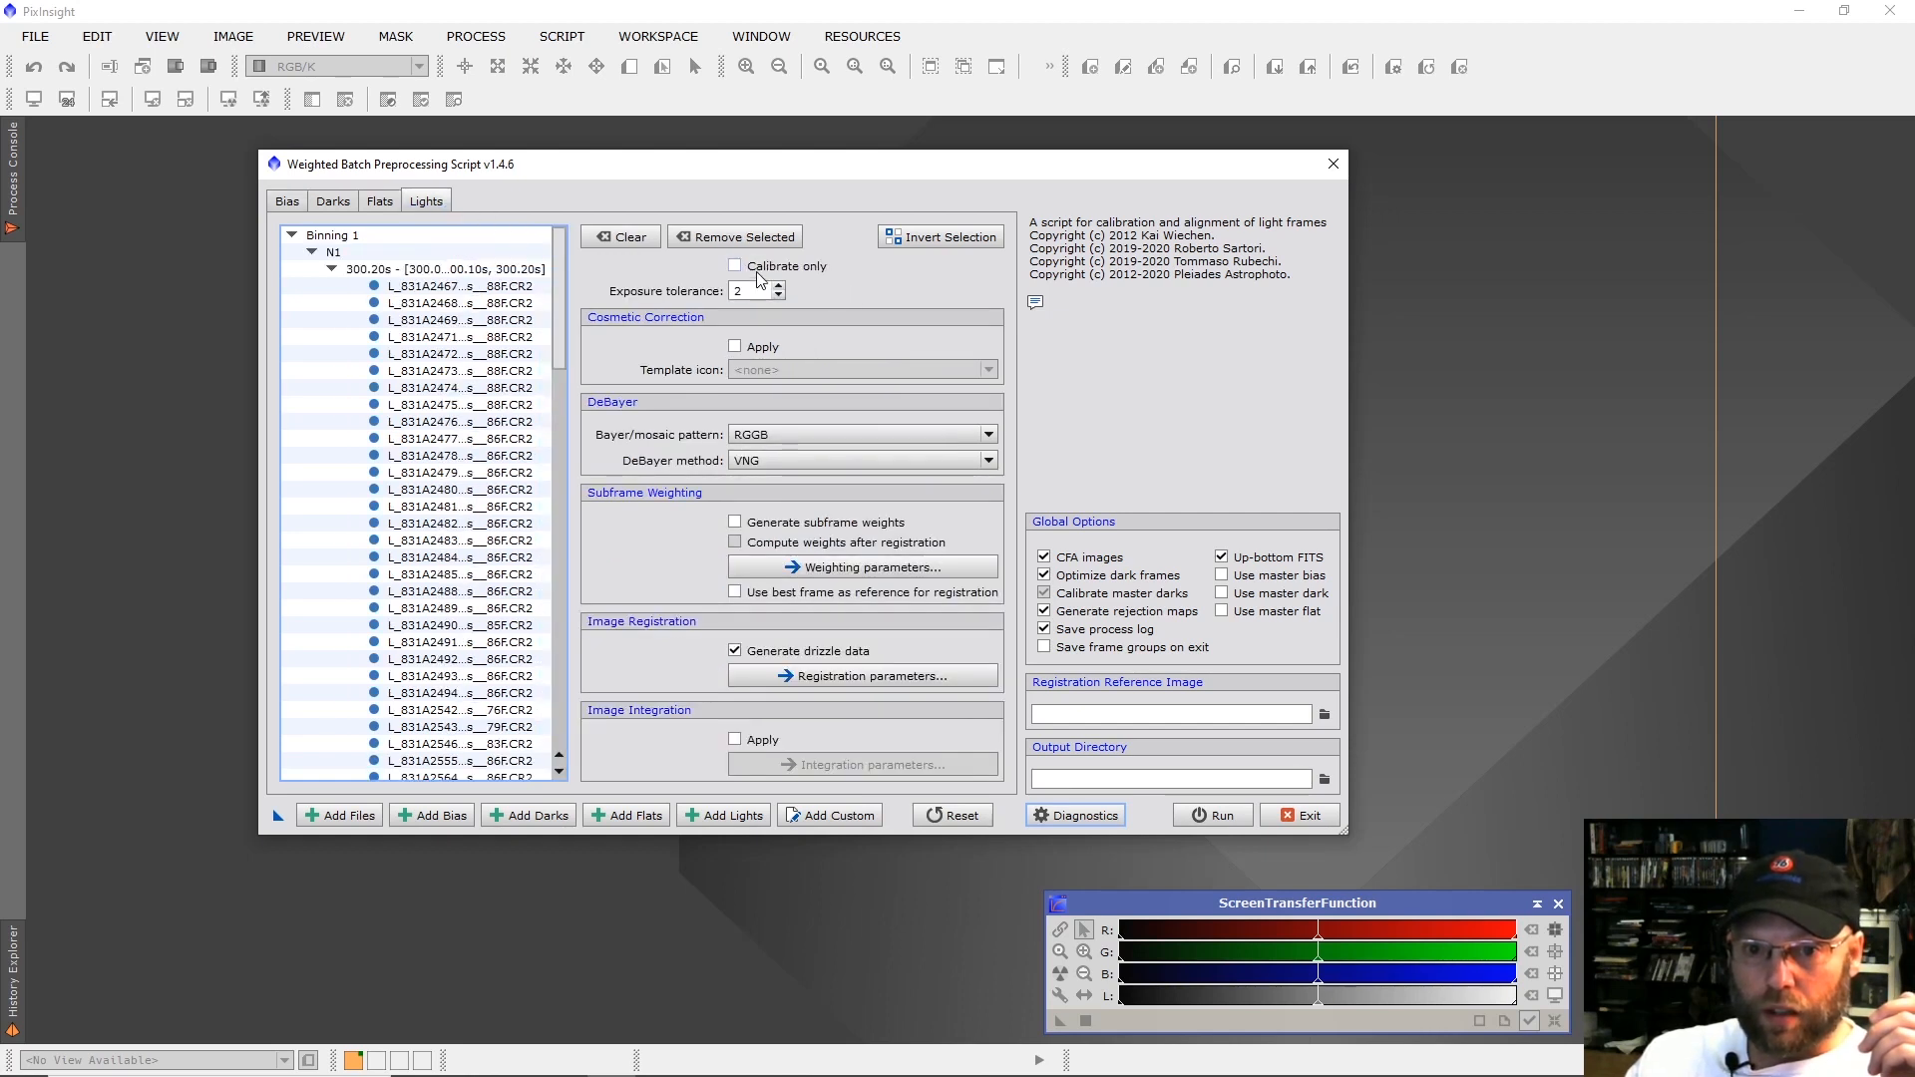
left_click(736, 653)
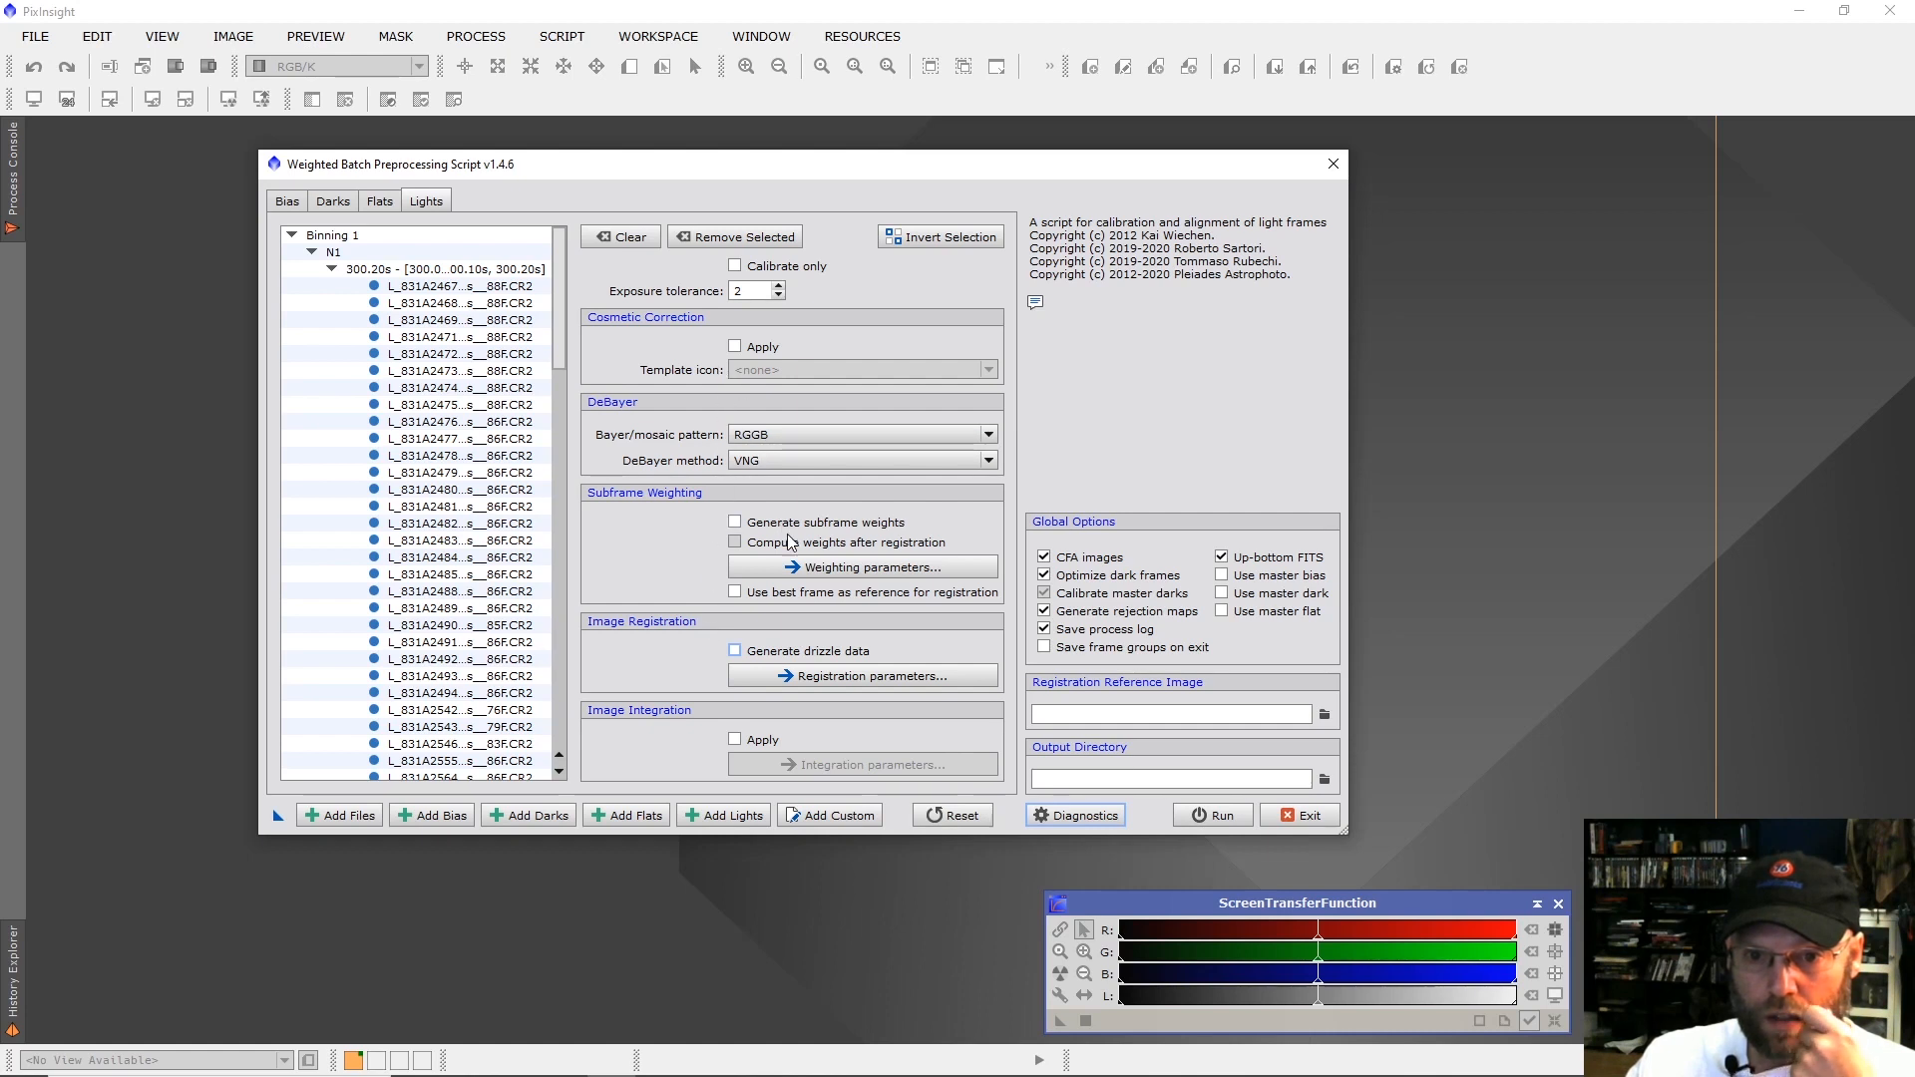
left_click(736, 522)
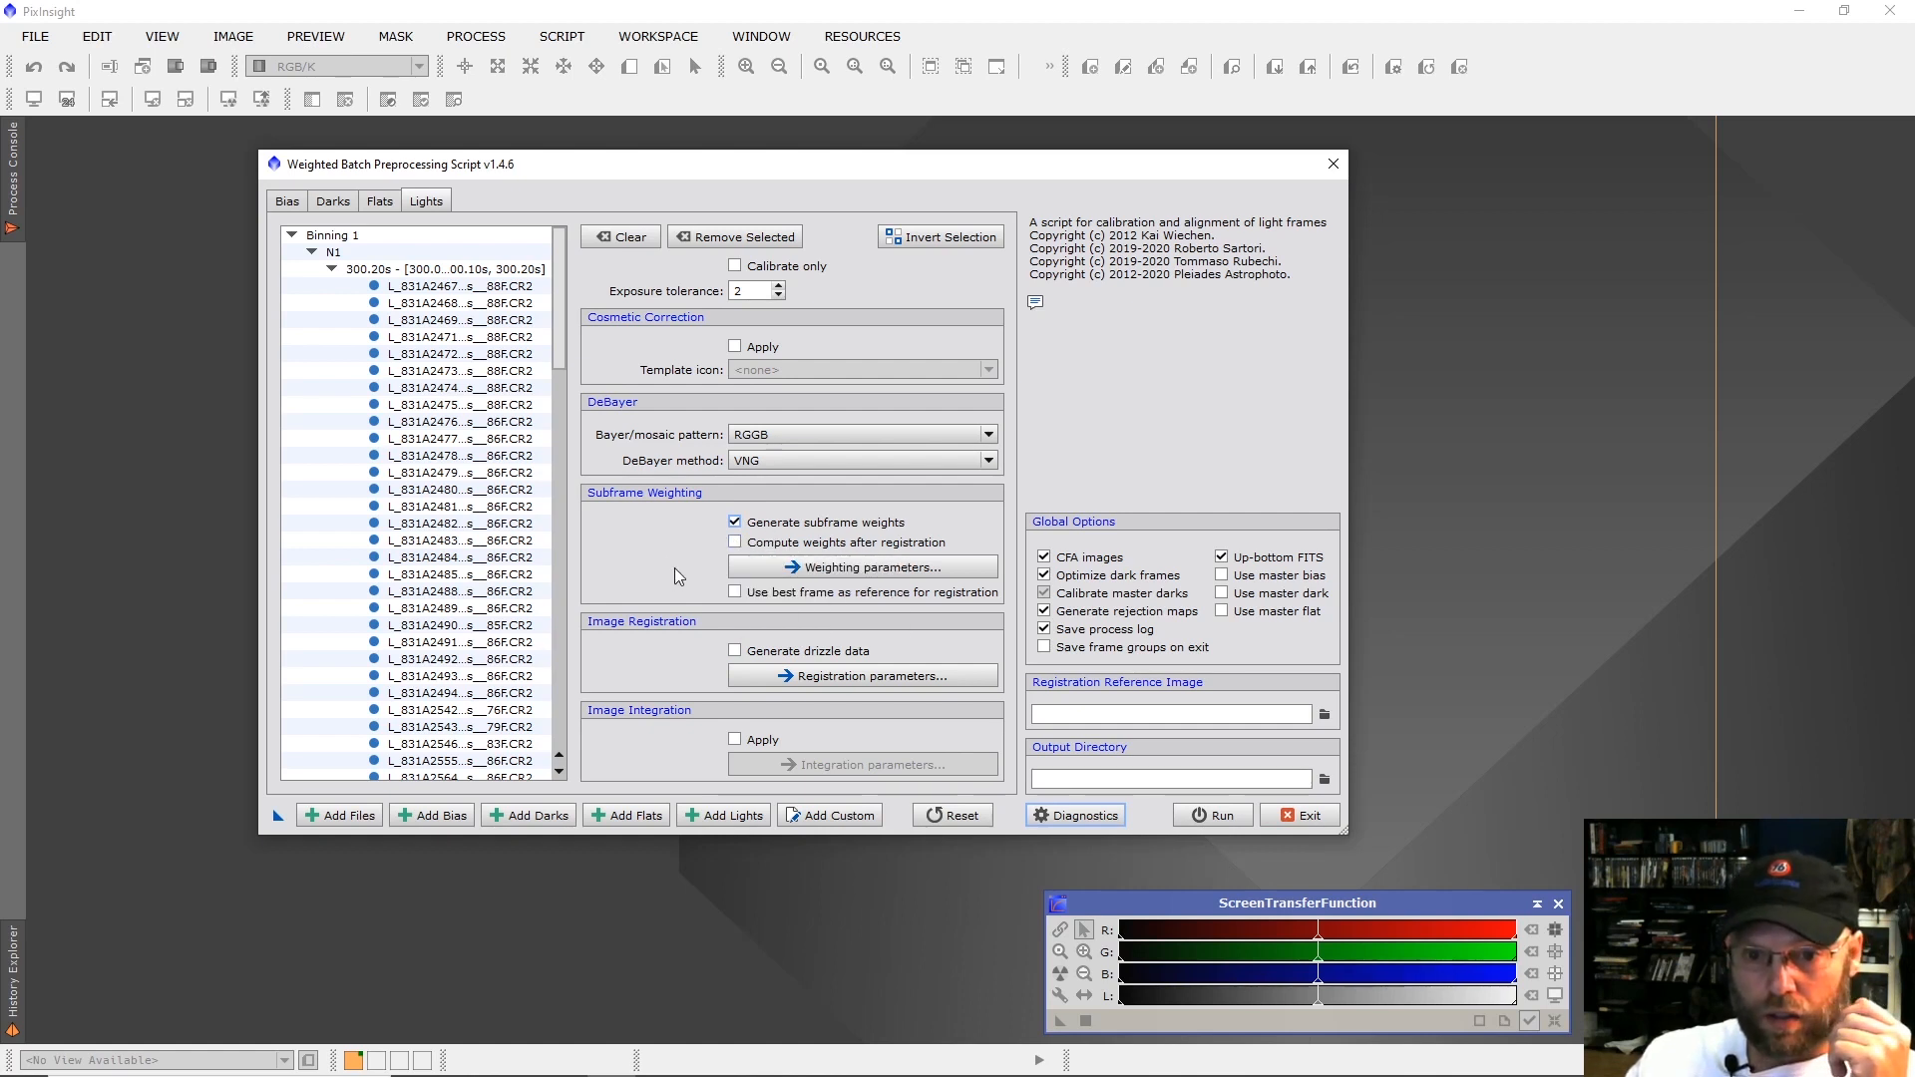
Set light frame L_831A2464 of the N2 group as the registration reference image, leaving automatic best-frame selection off.
left_click(735, 593)
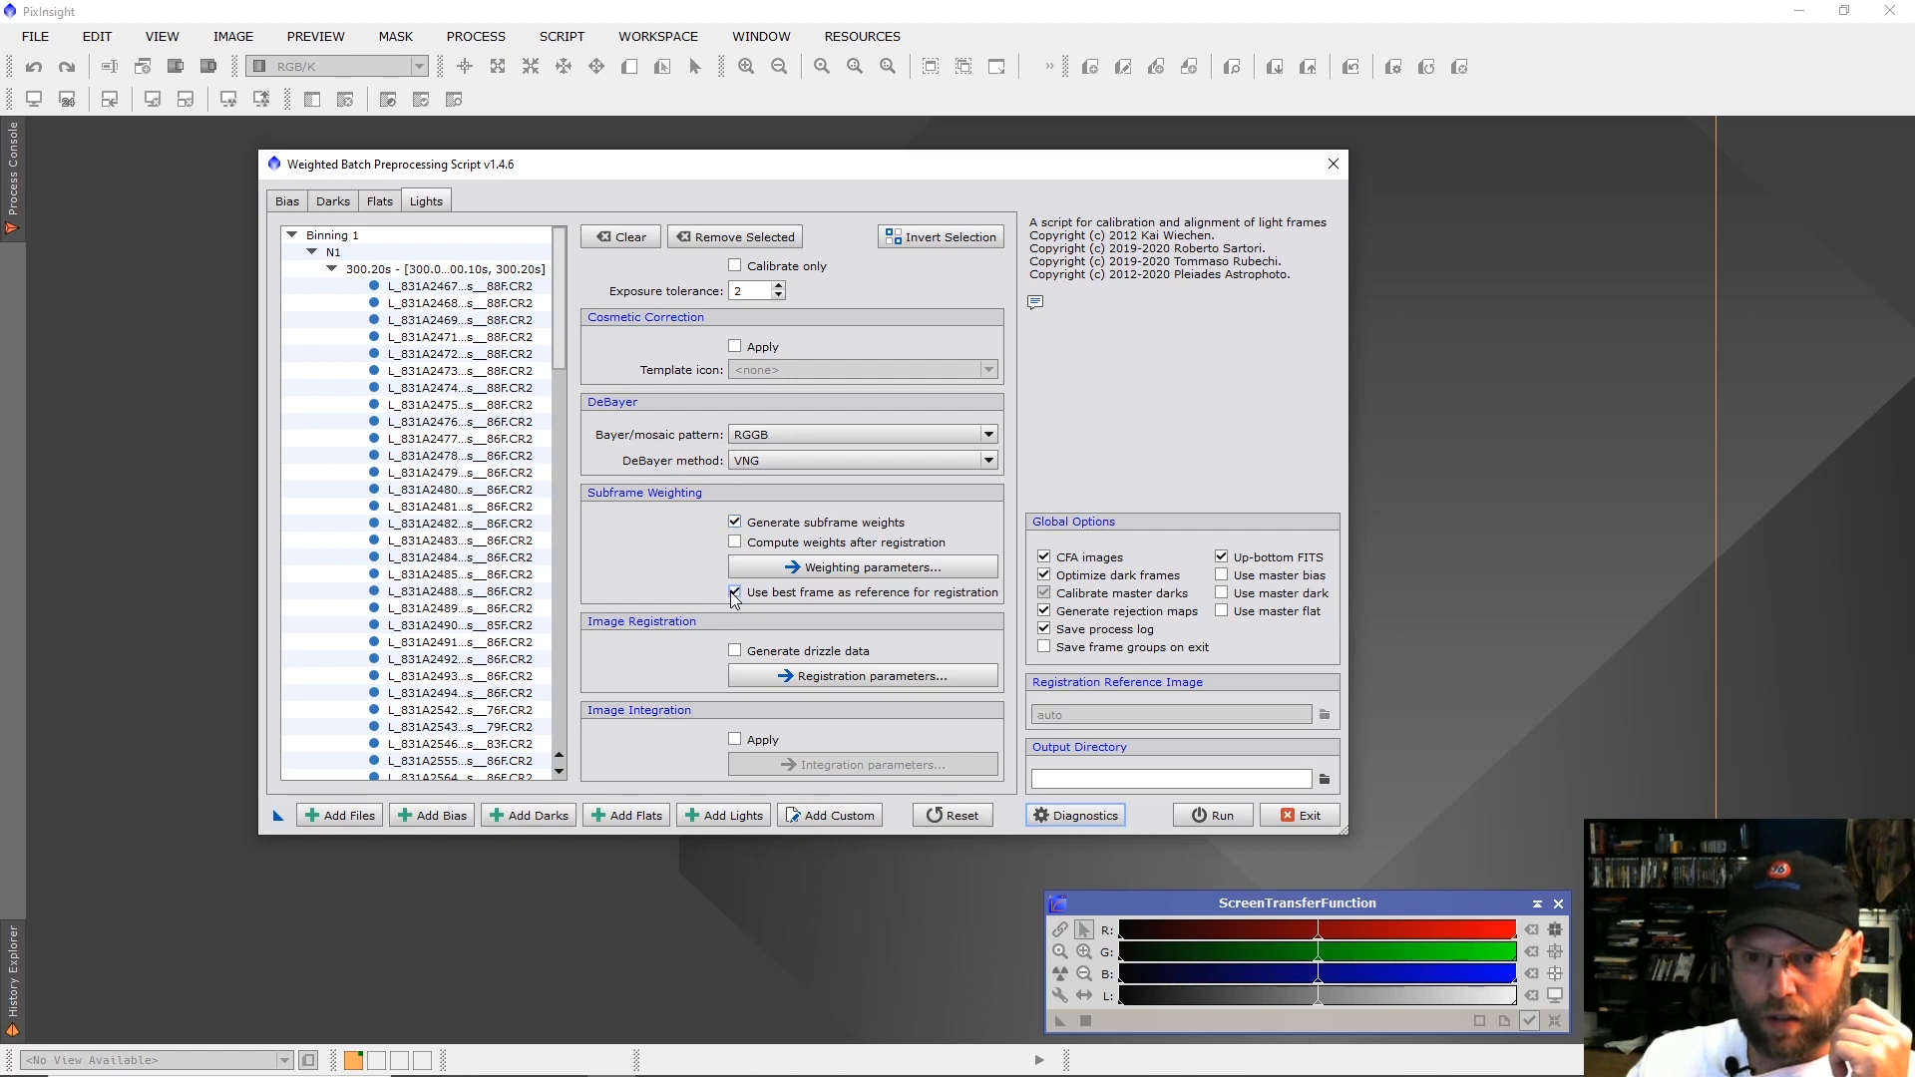
left_click(735, 595)
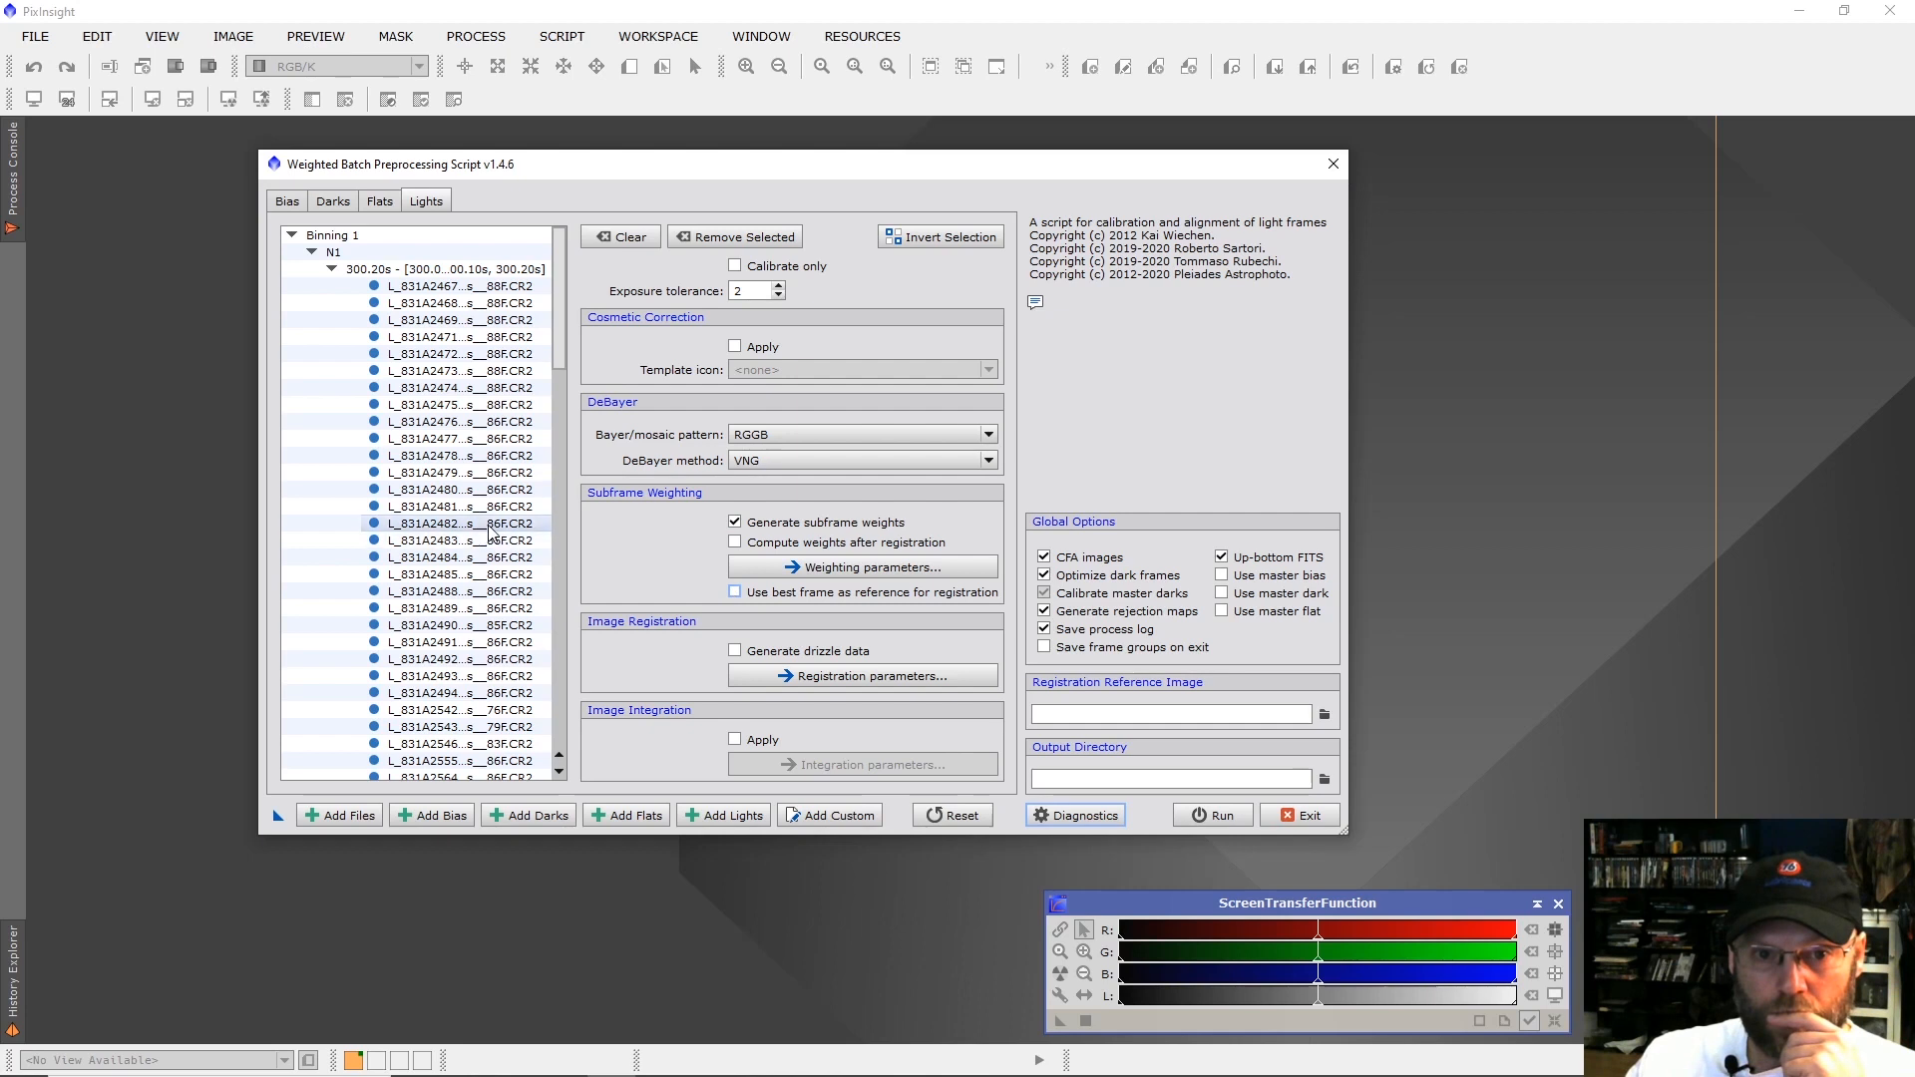
scroll(486, 528, "down", 4)
scroll(486, 529, "down", 2)
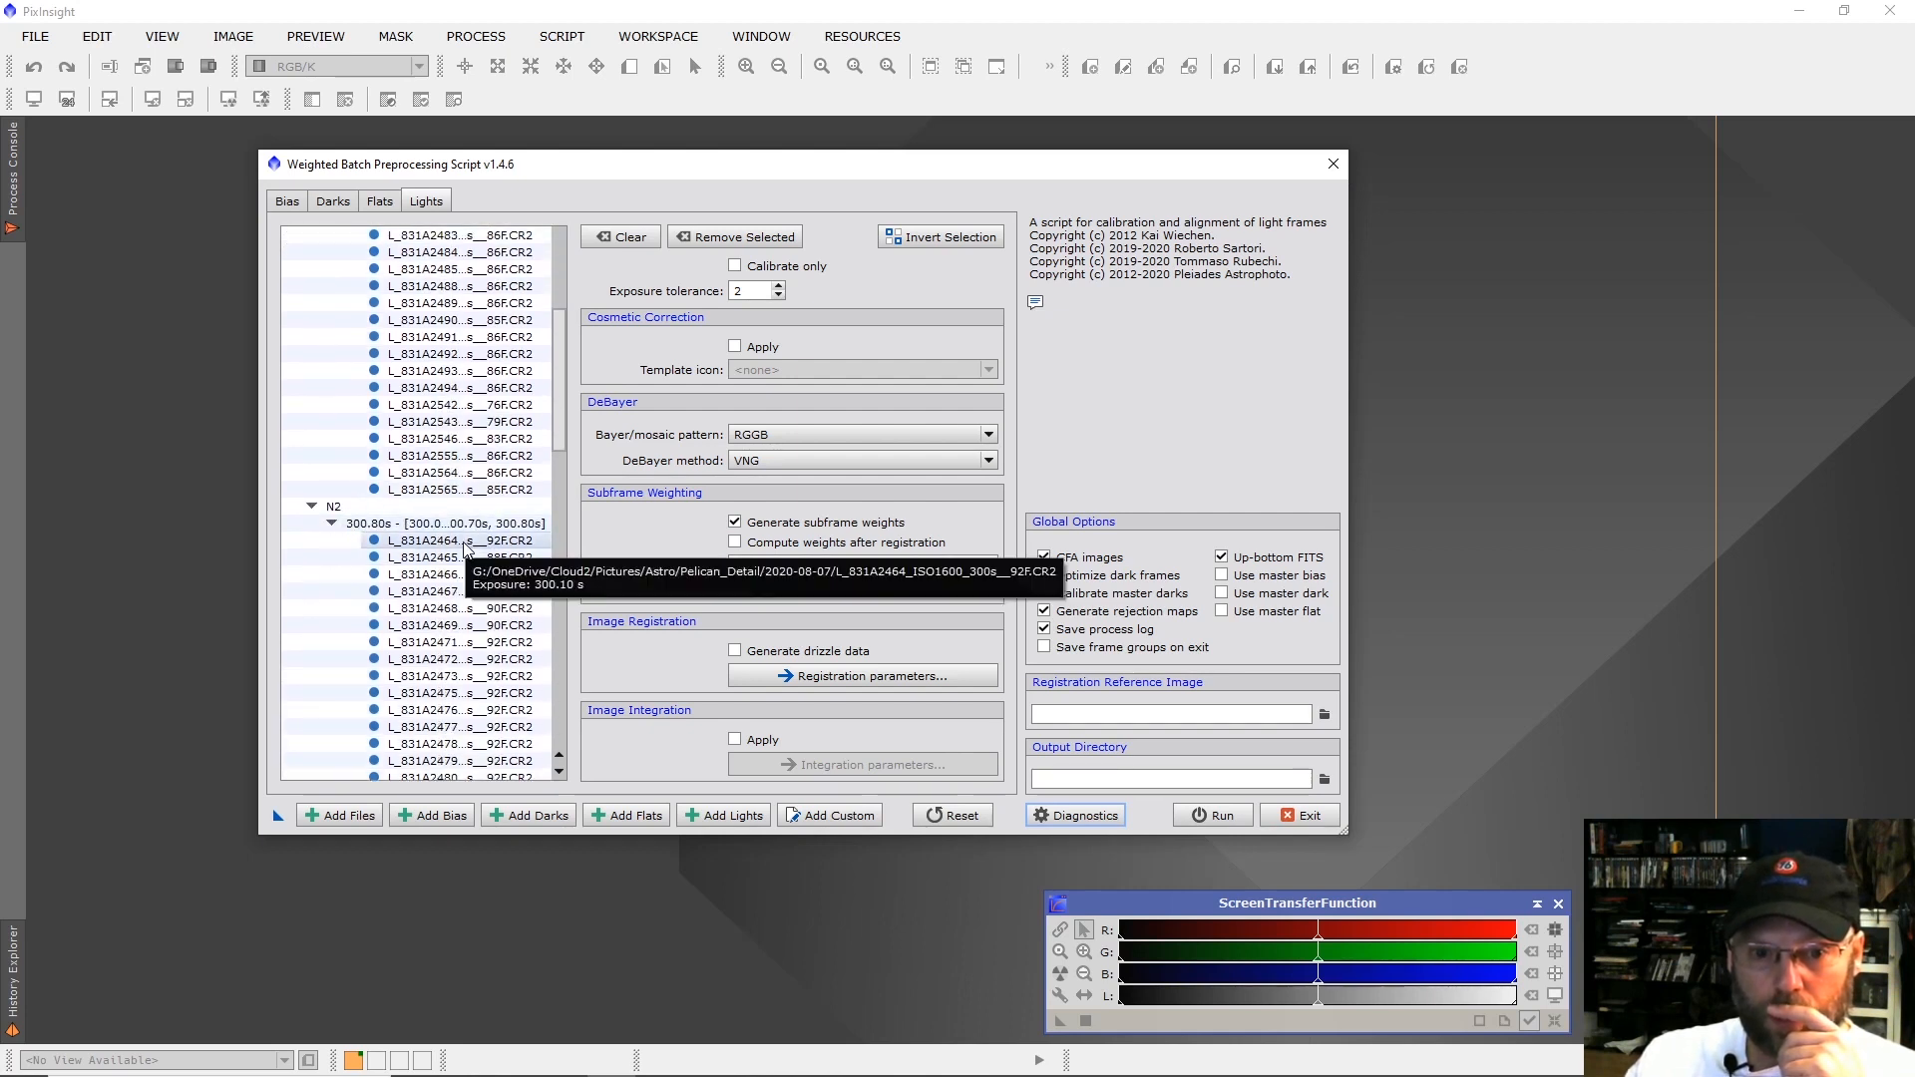
double_click(465, 541)
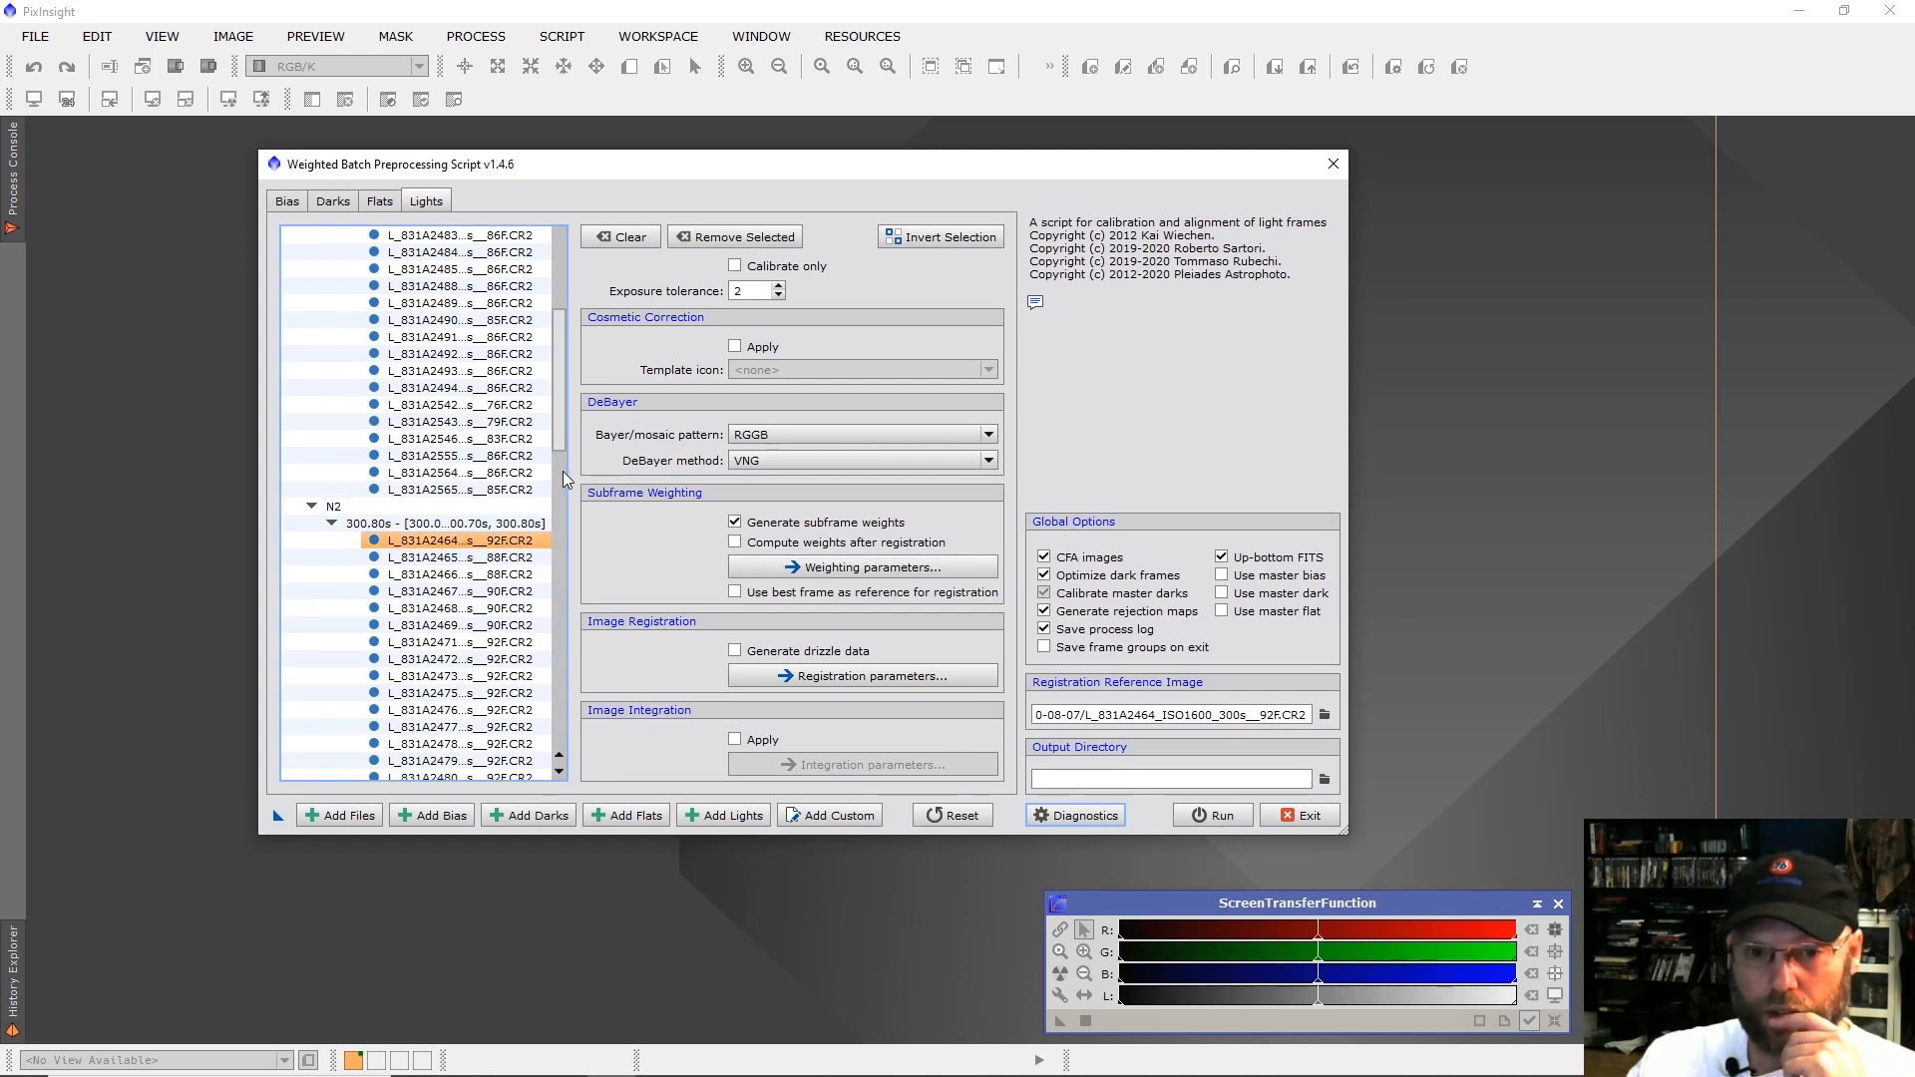
left_click_drag(562, 441, 561, 351)
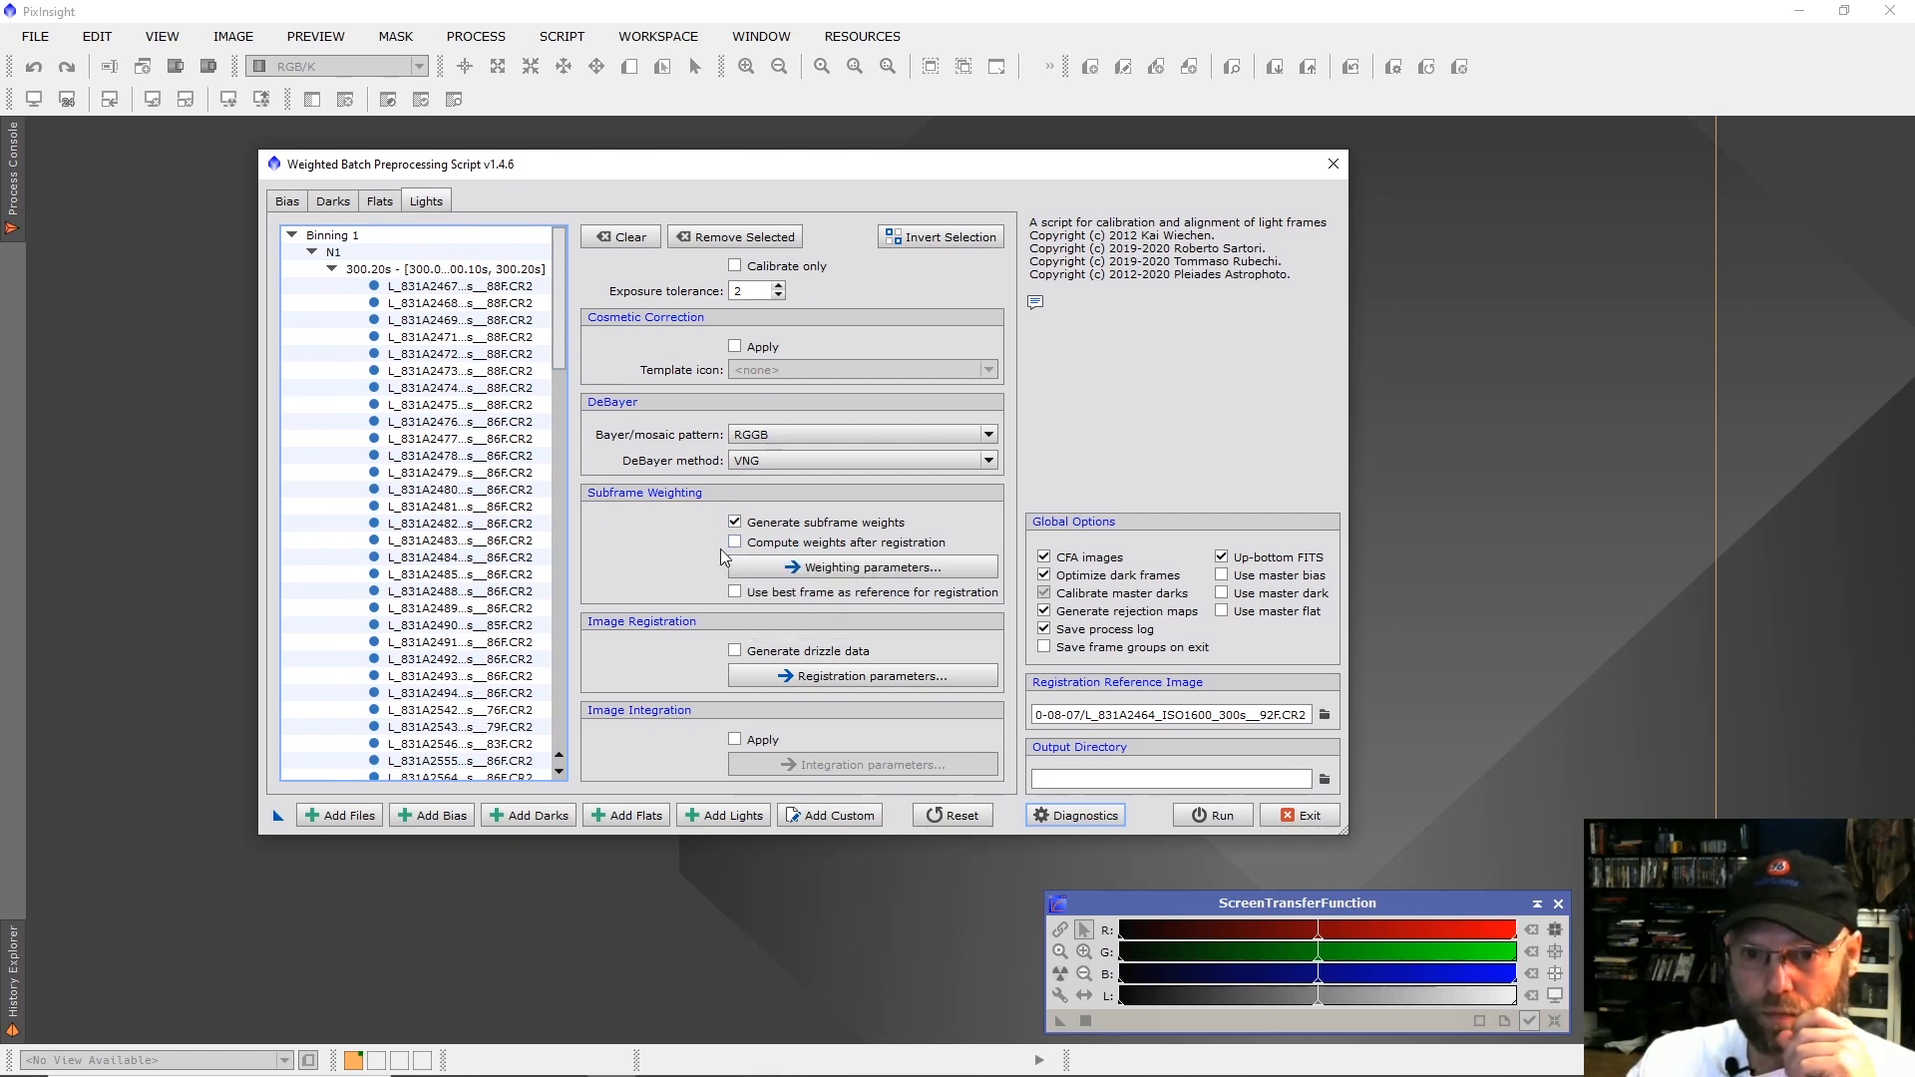
Set the image registration noise reduction to 1 and choose the F: drive as the output directory.
left_click(774, 678)
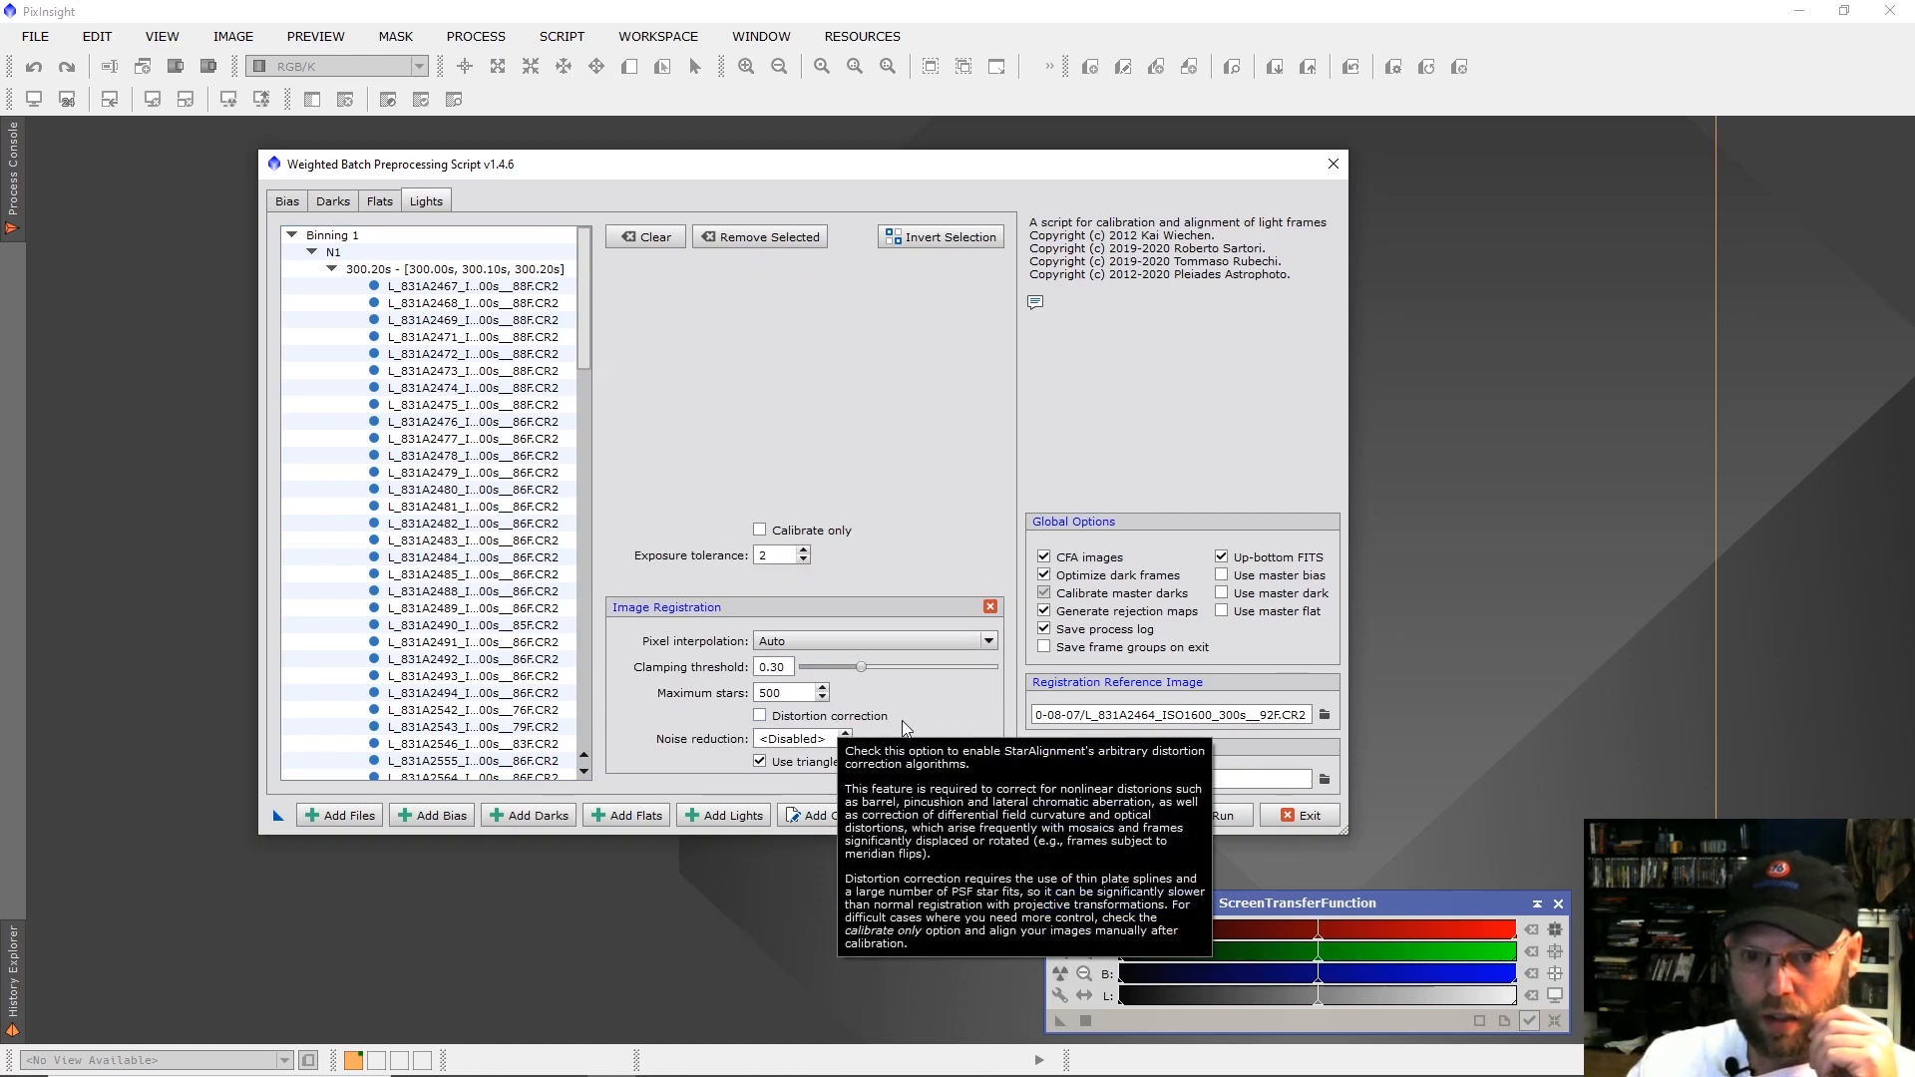
left_click(846, 734)
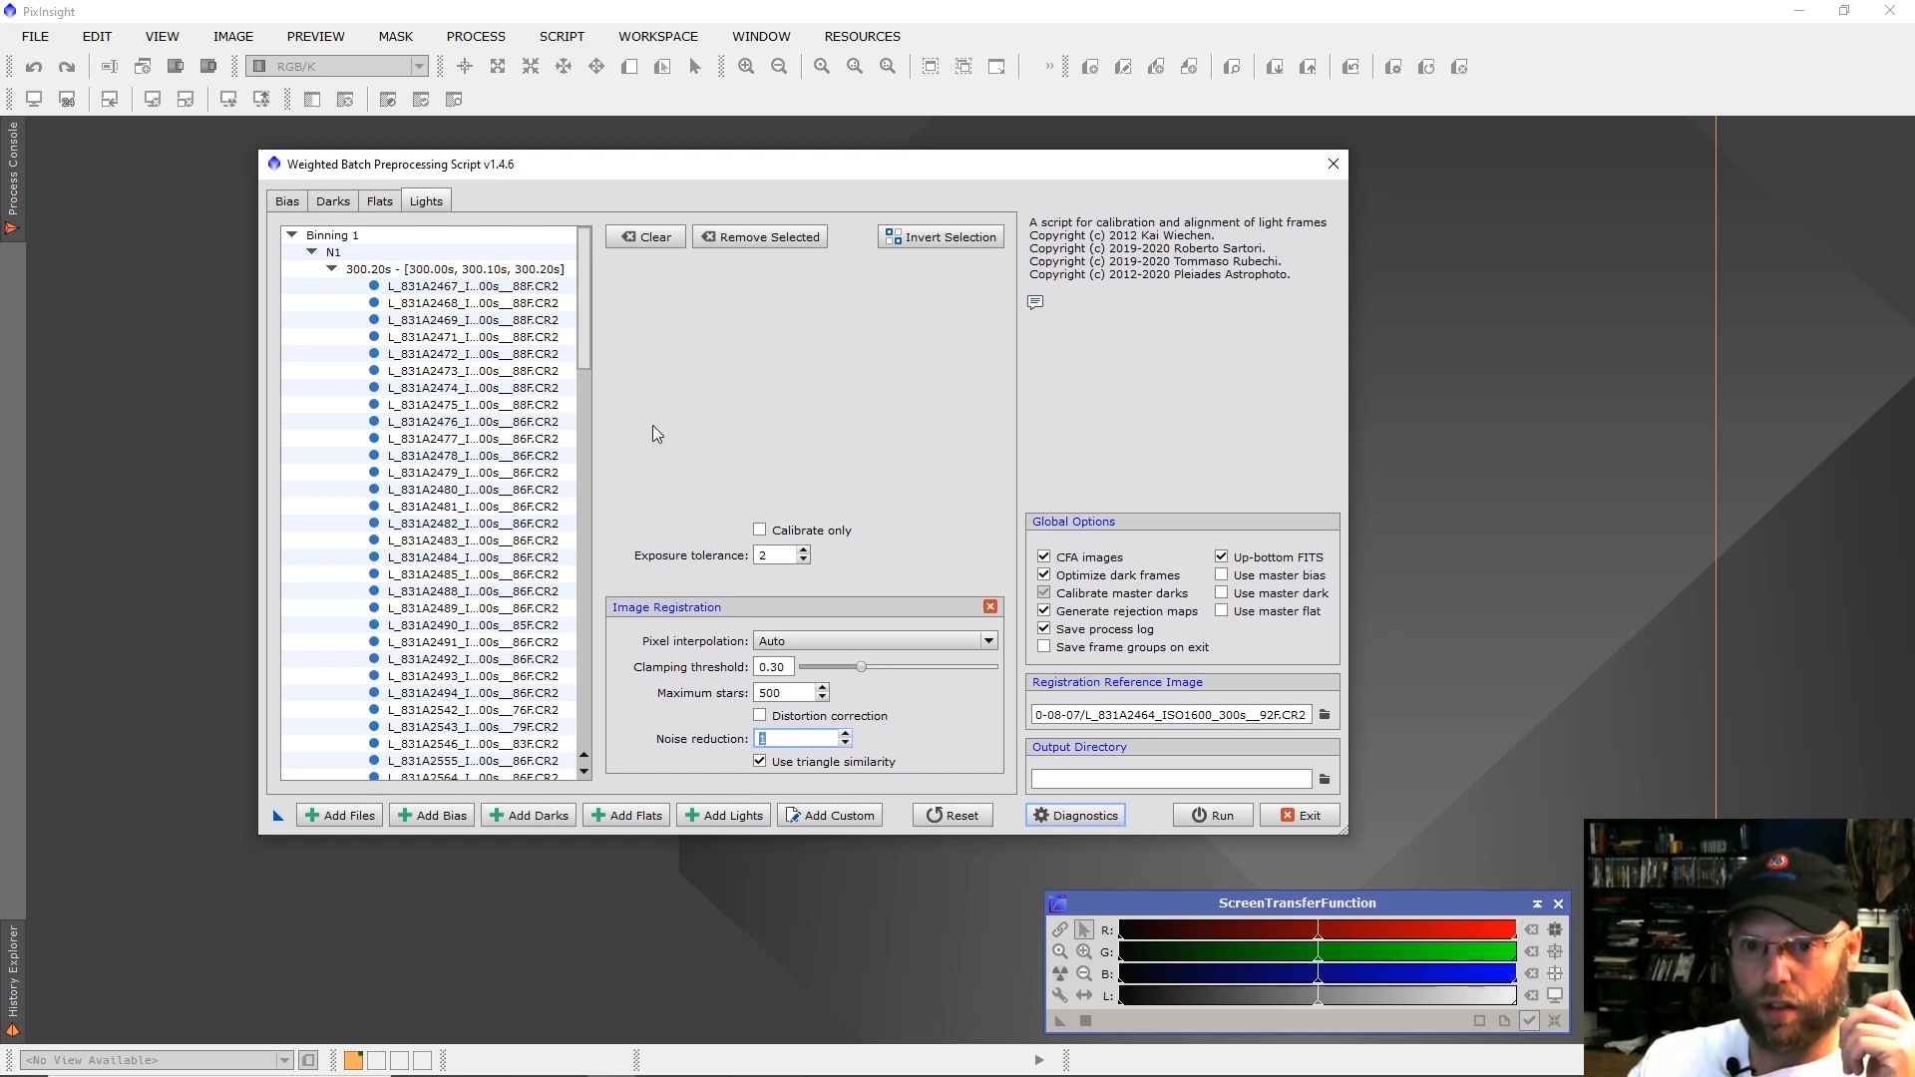
left_click(381, 201)
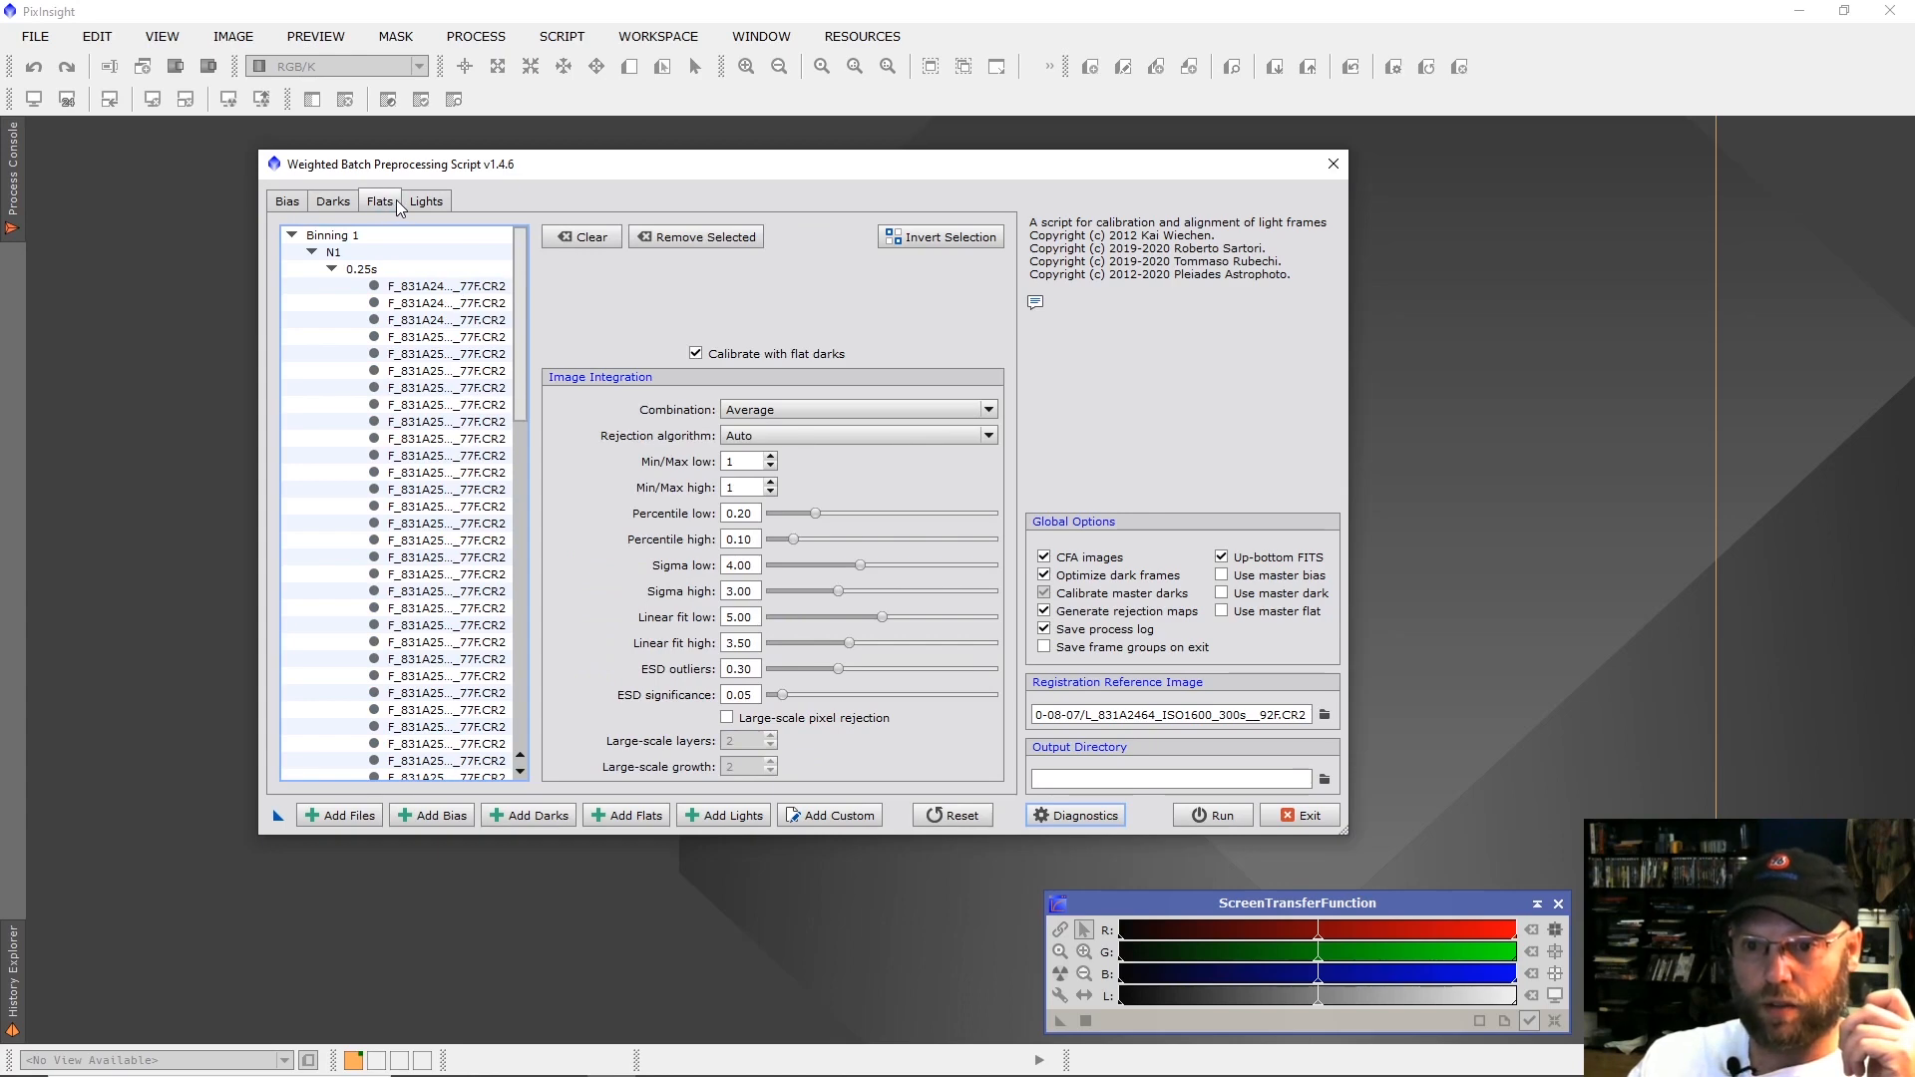
left_click(1325, 780)
left_click(361, 477)
key("Return")
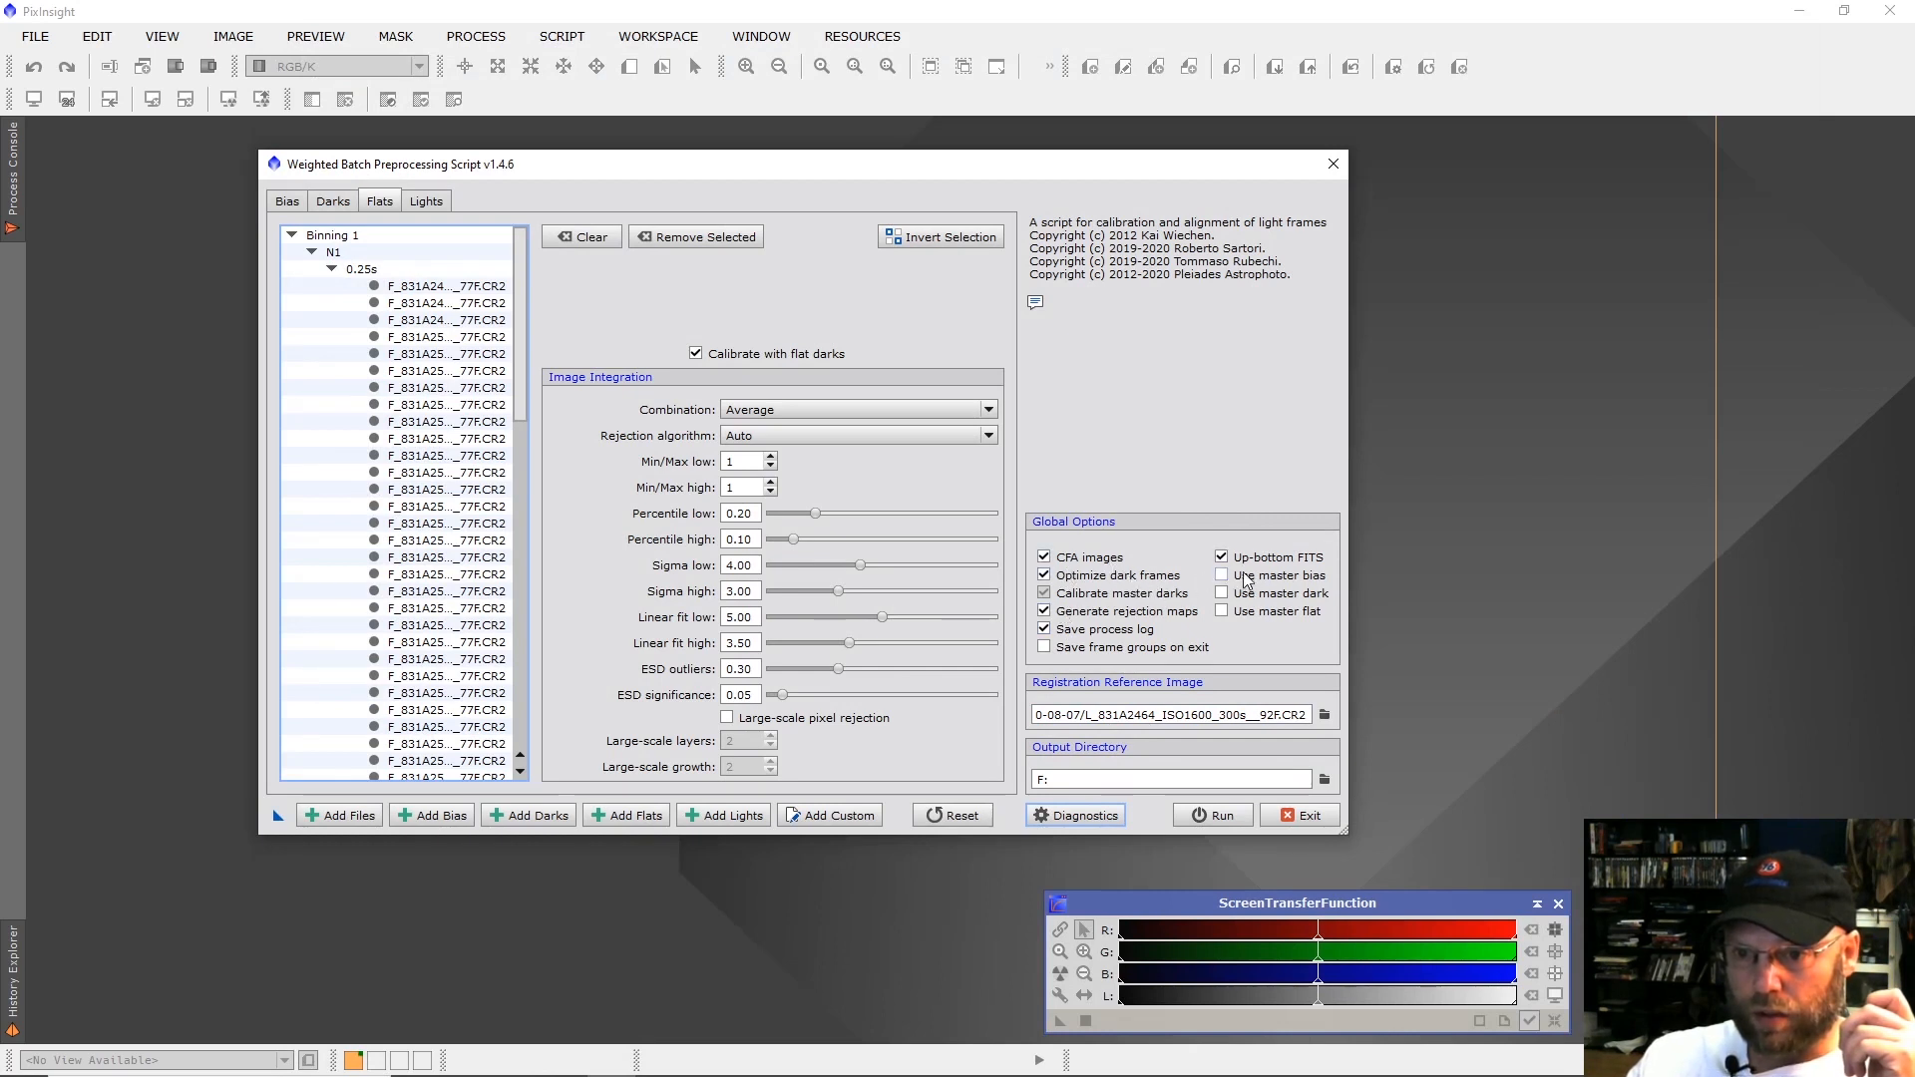
Run the weighted batch preprocessing, continuing past the diagnostic messages, and exit the script.
left_click(1219, 816)
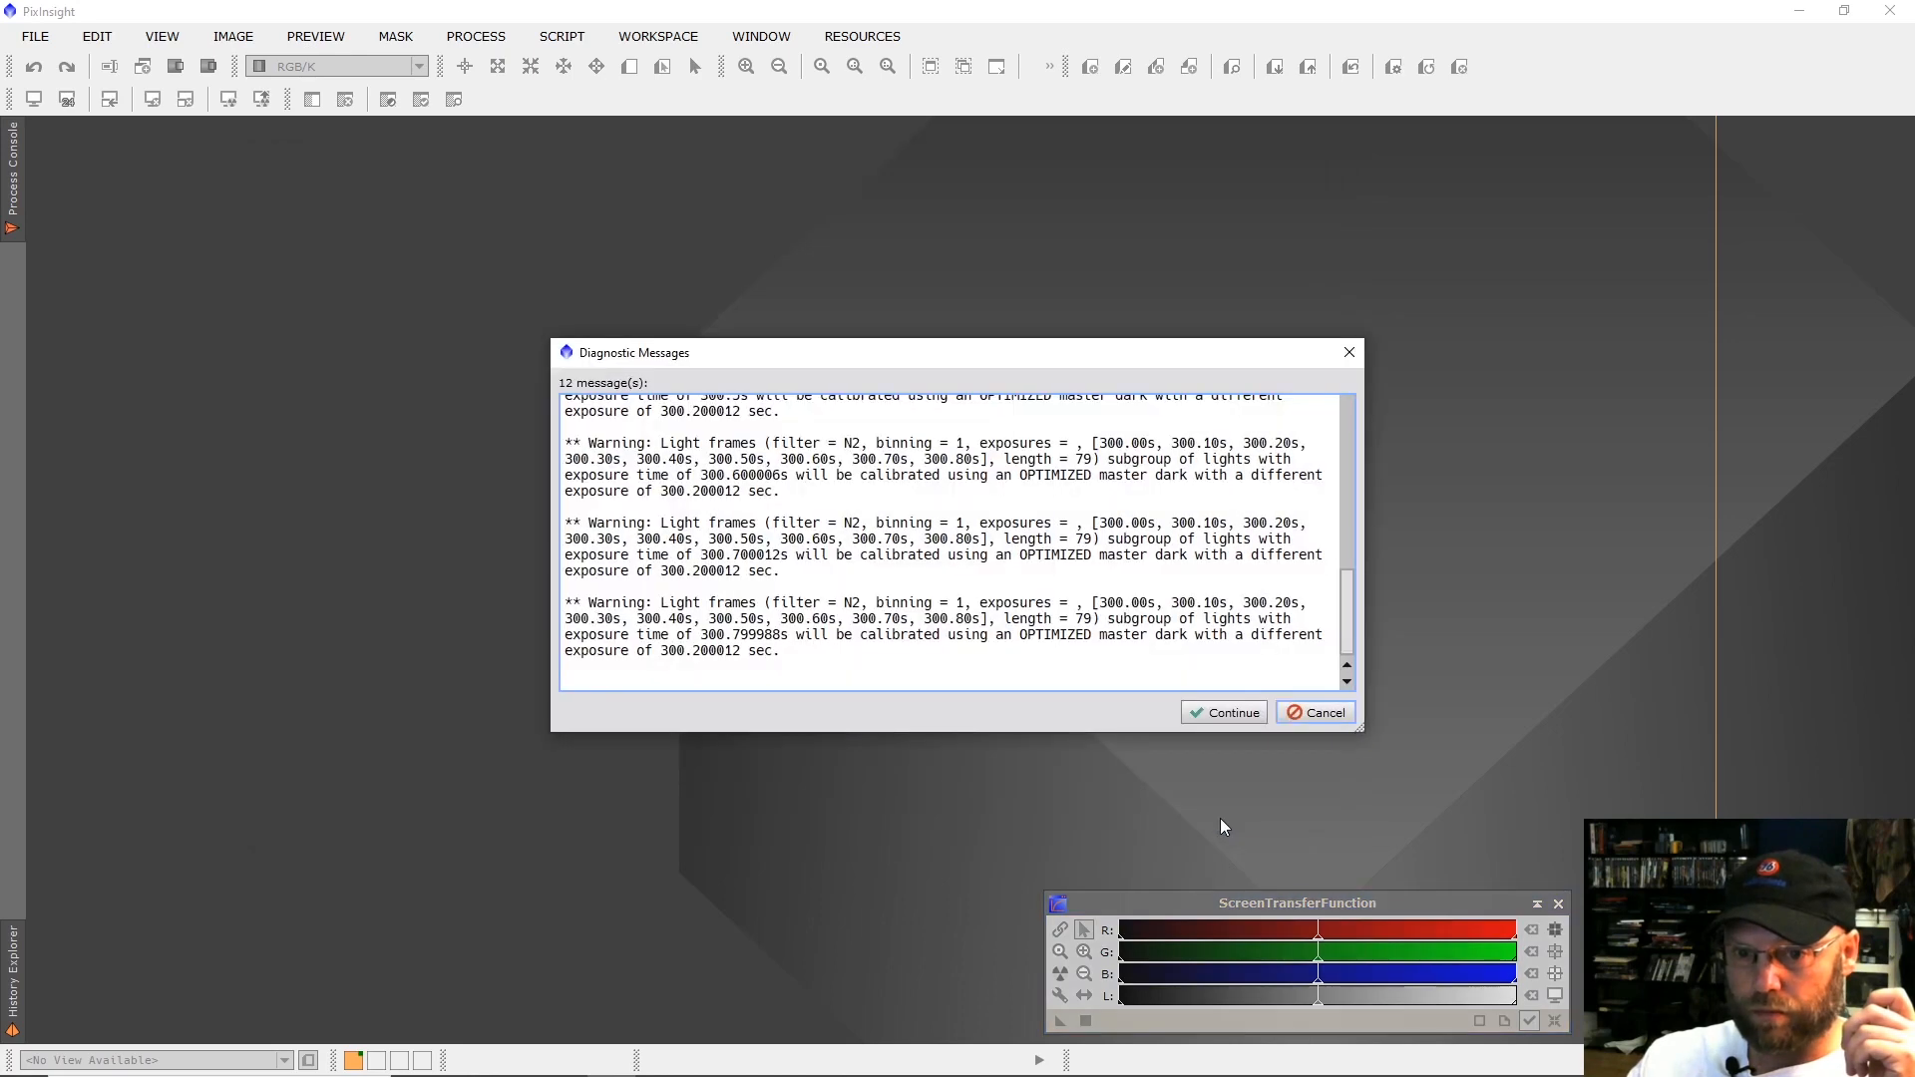
left_click(1207, 711)
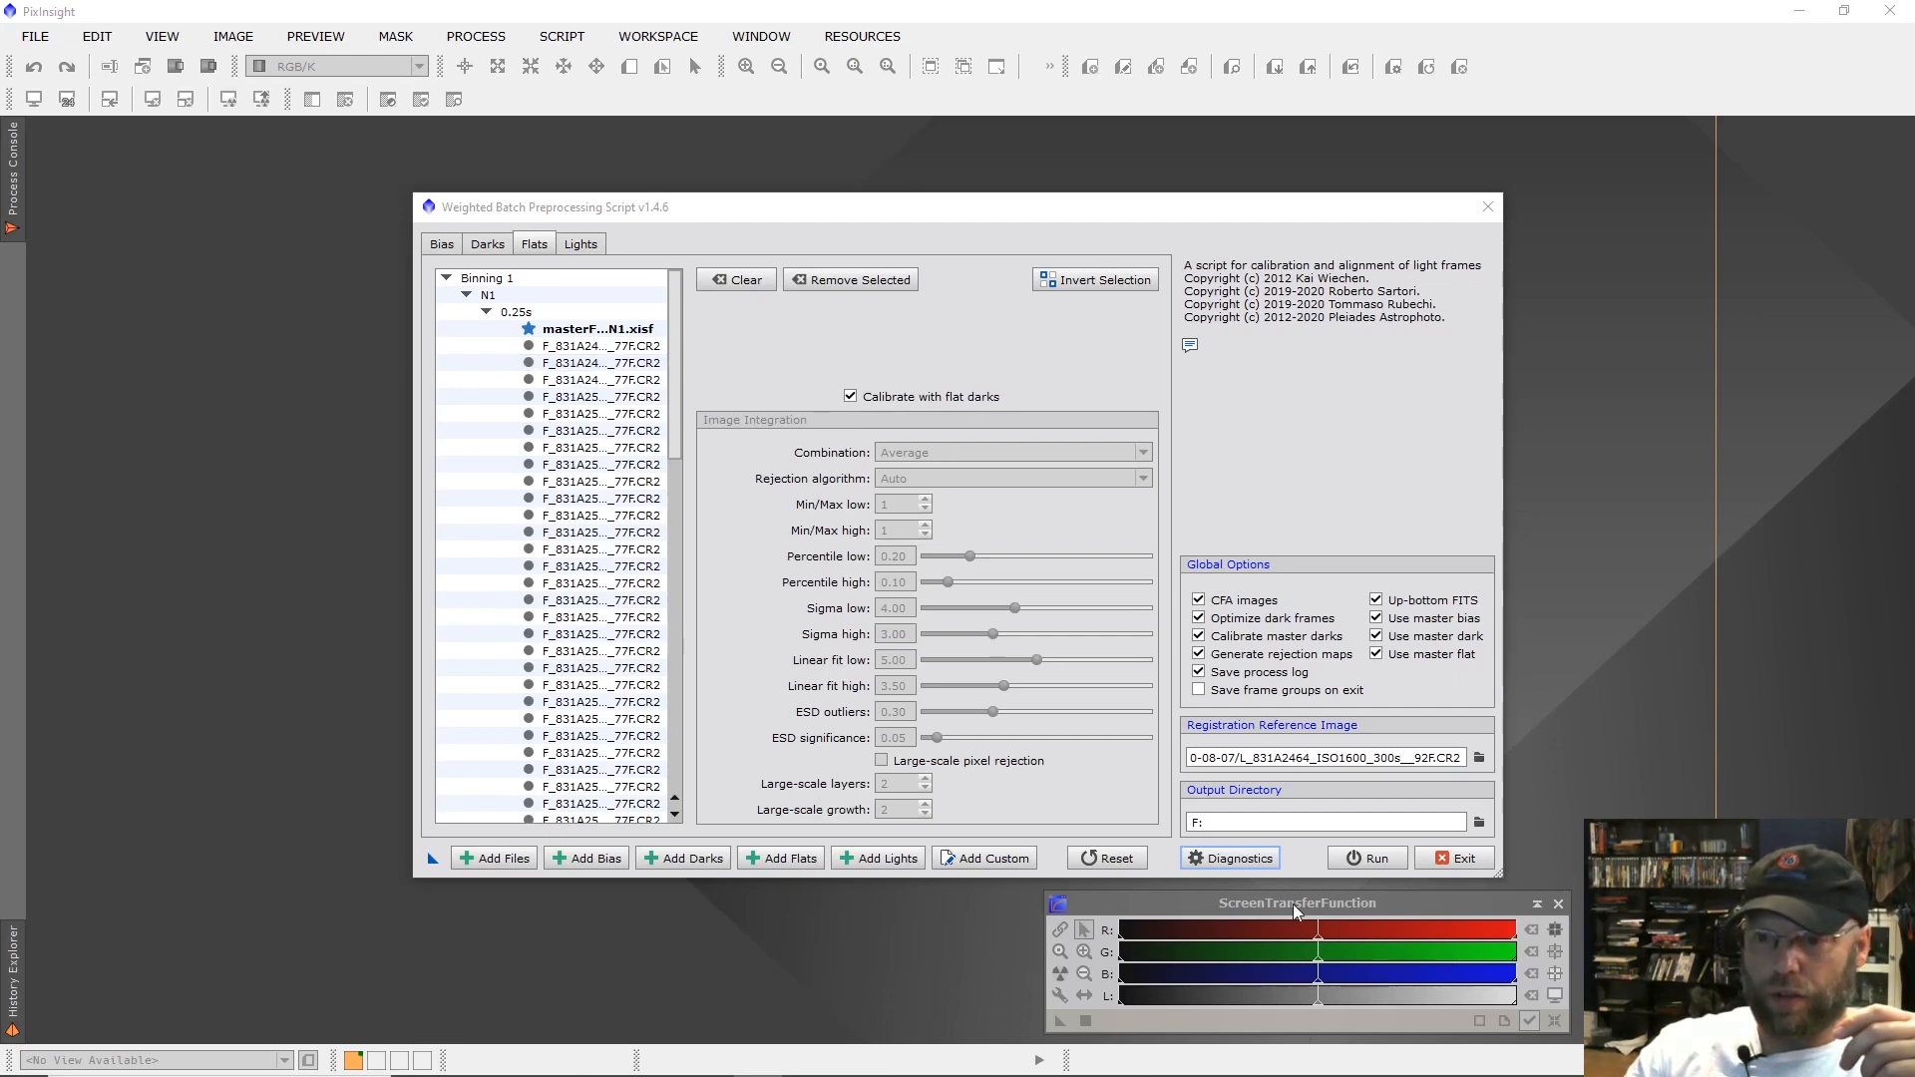
left_click(1356, 860)
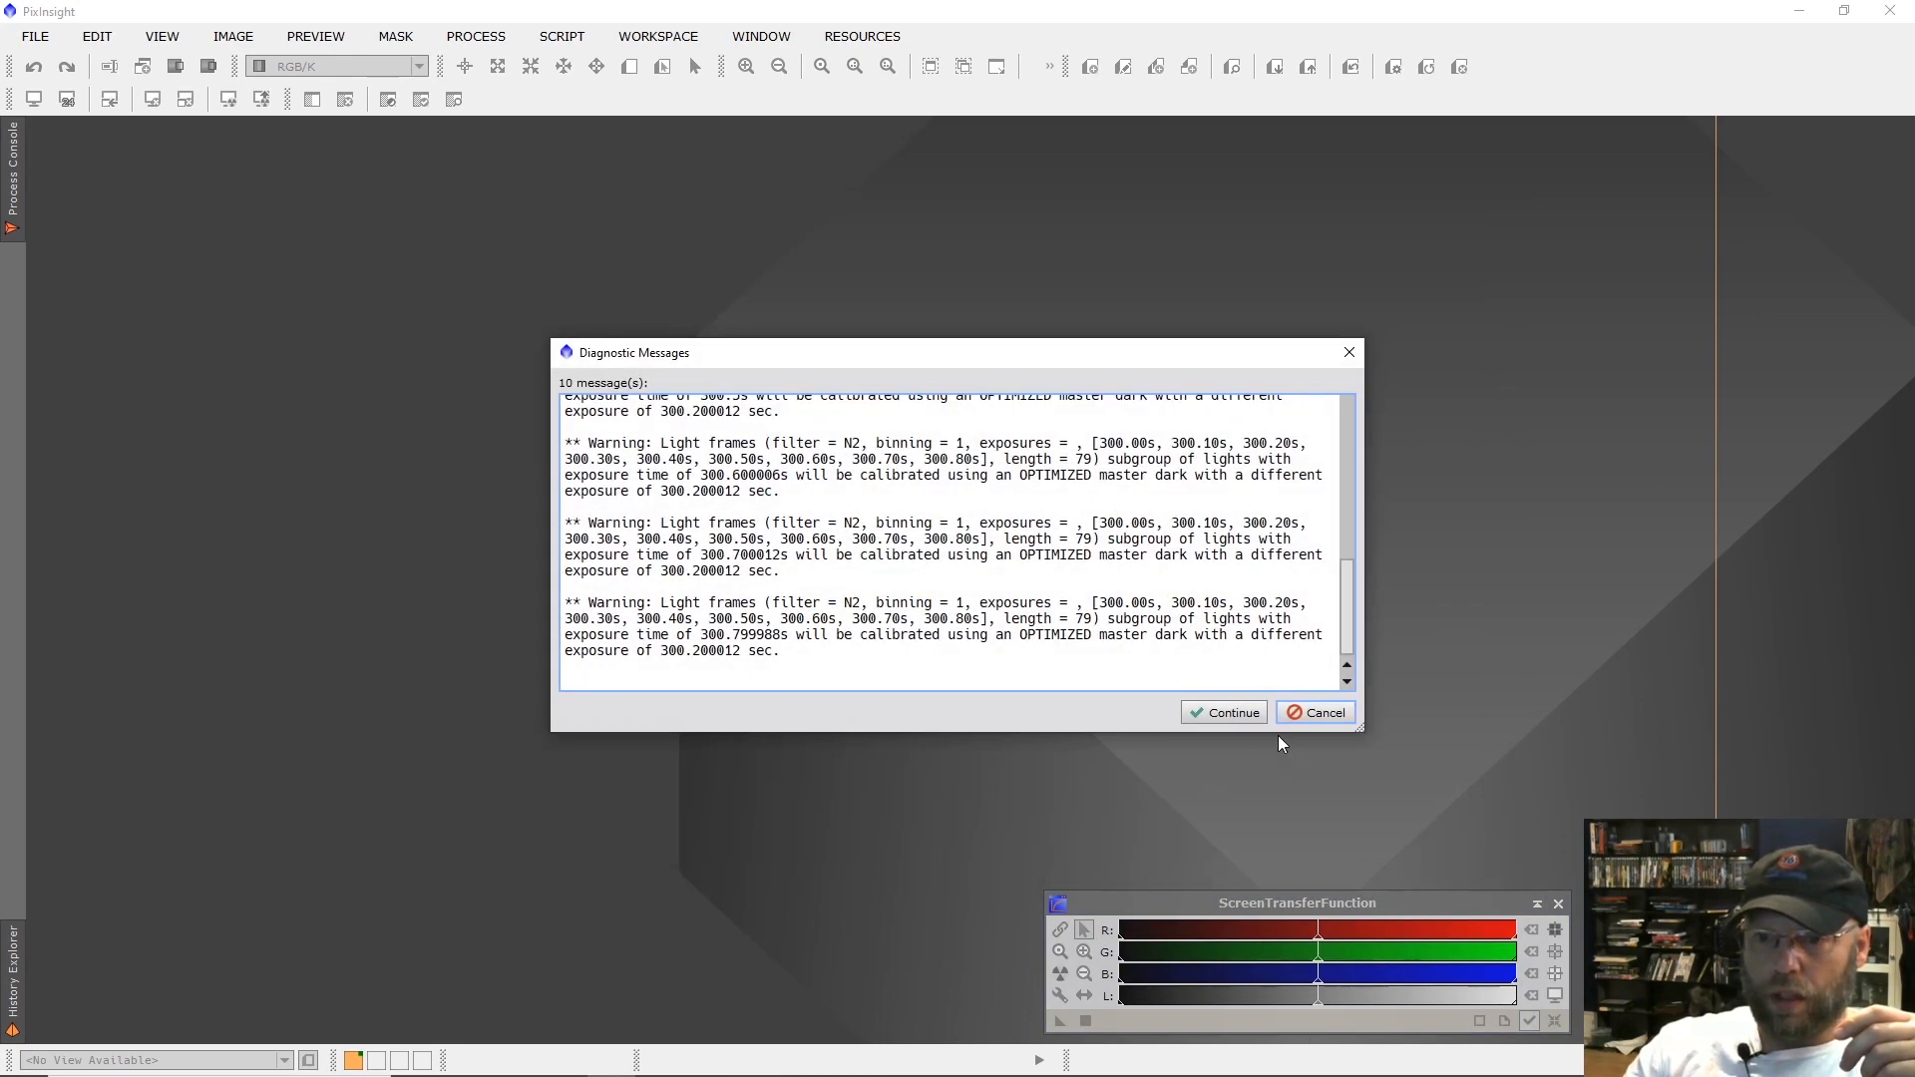
key("Escape")
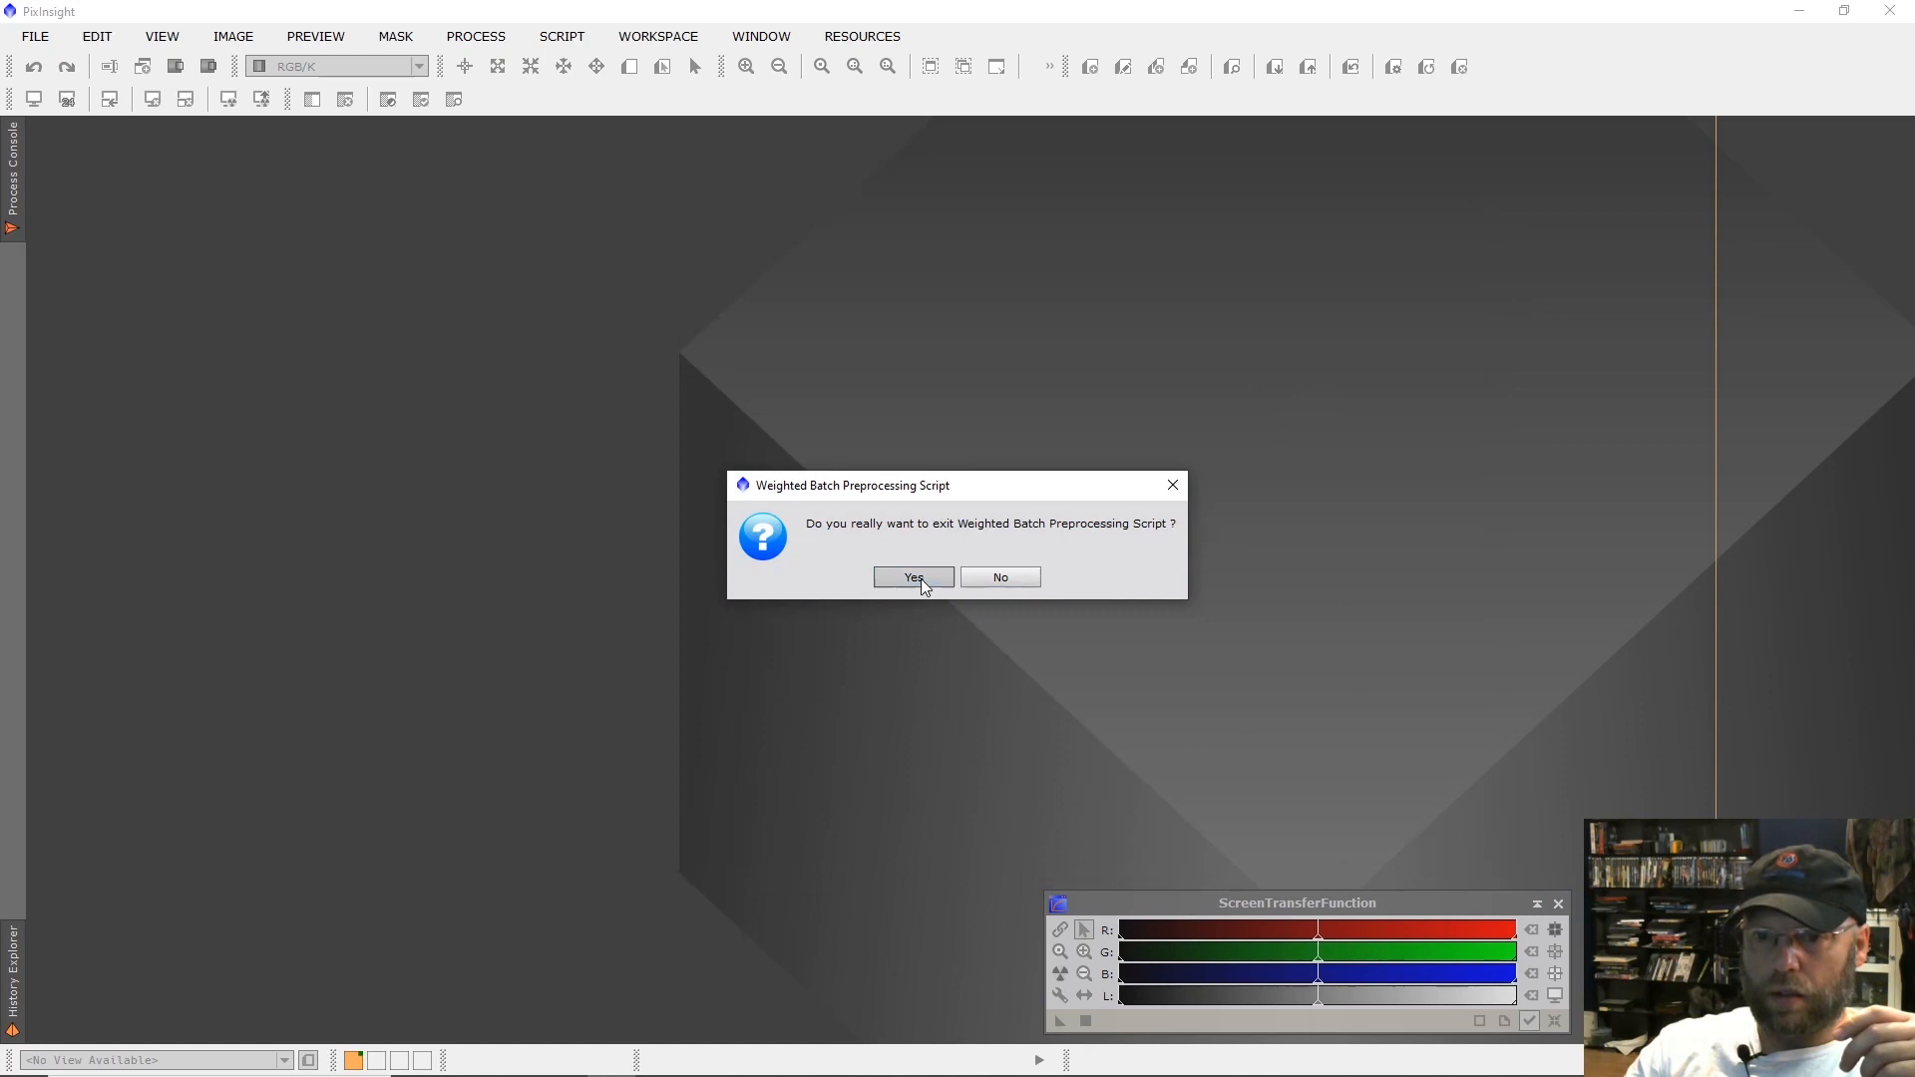
left_click(920, 578)
Examine star shapes in the registered light frames with Blink and check the output folder selection for moving rejected files.
left_click(467, 40)
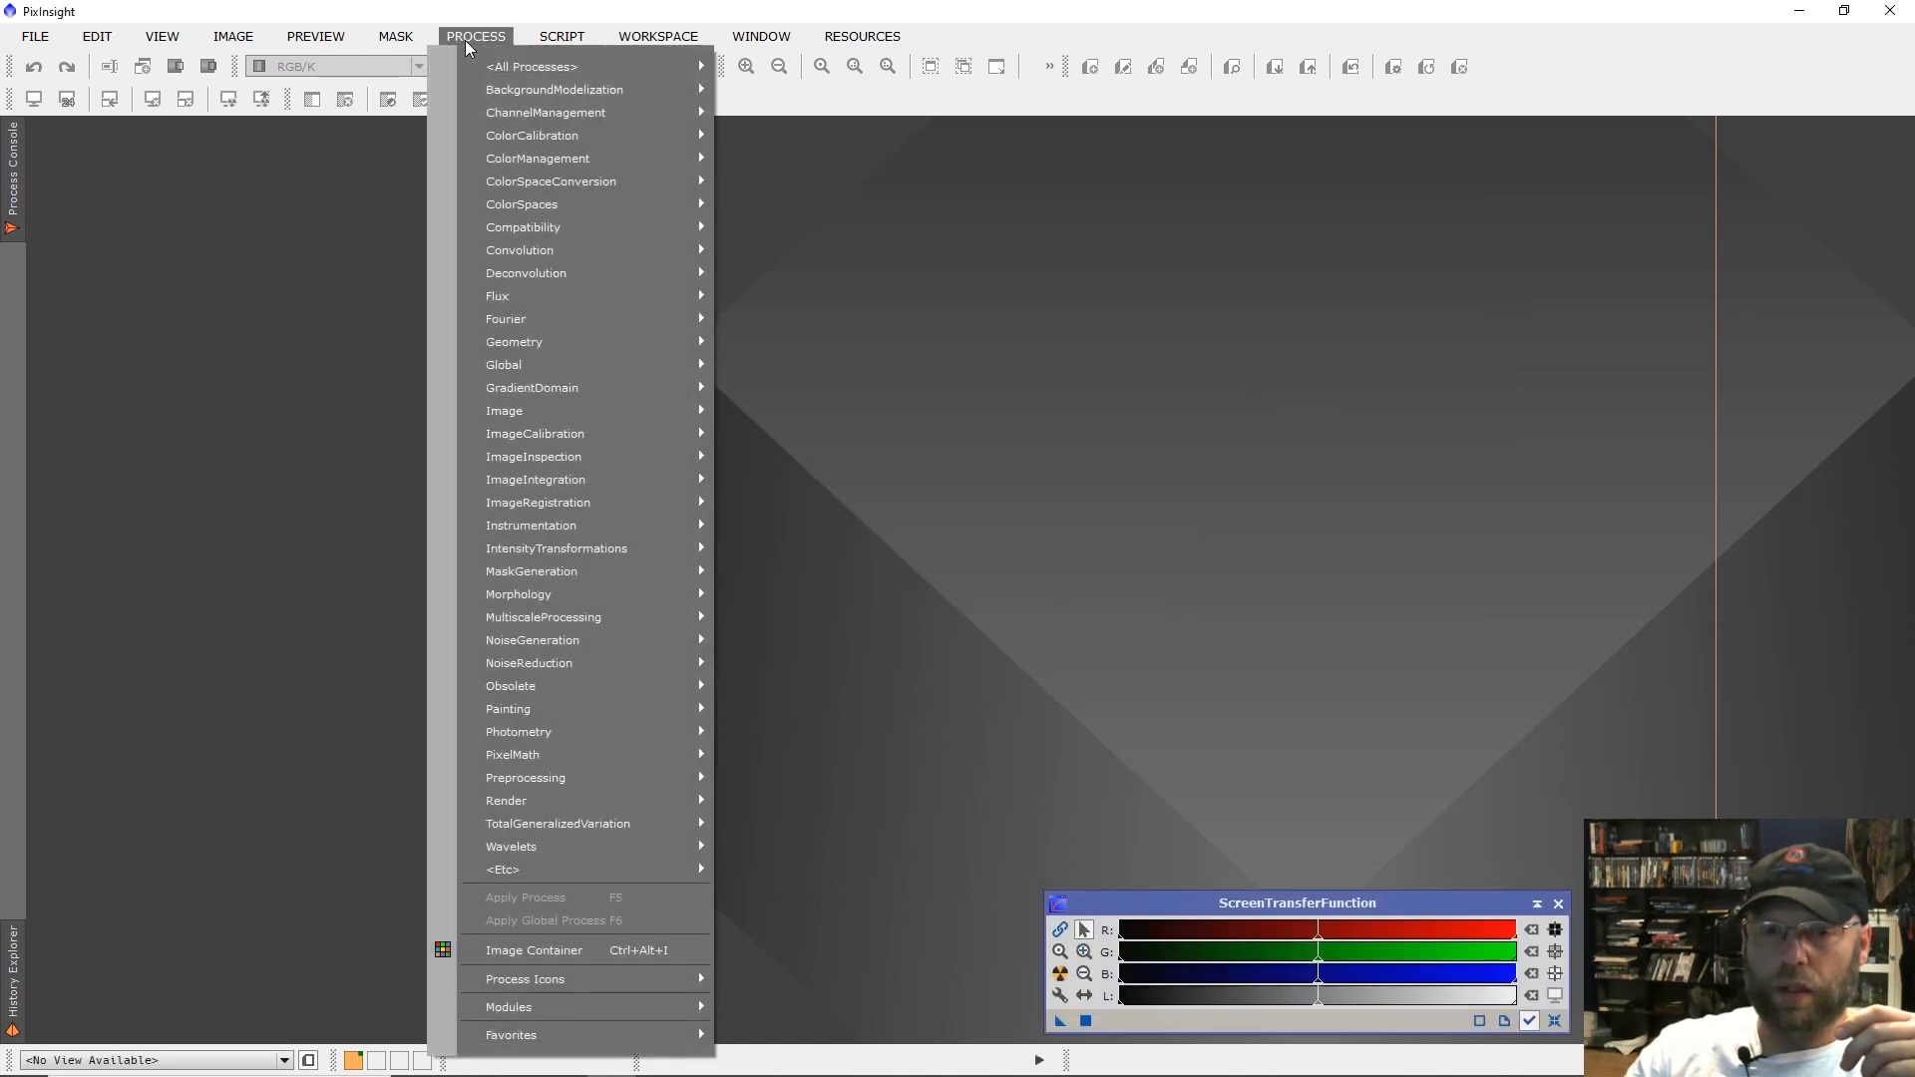
mouse_move(593, 477)
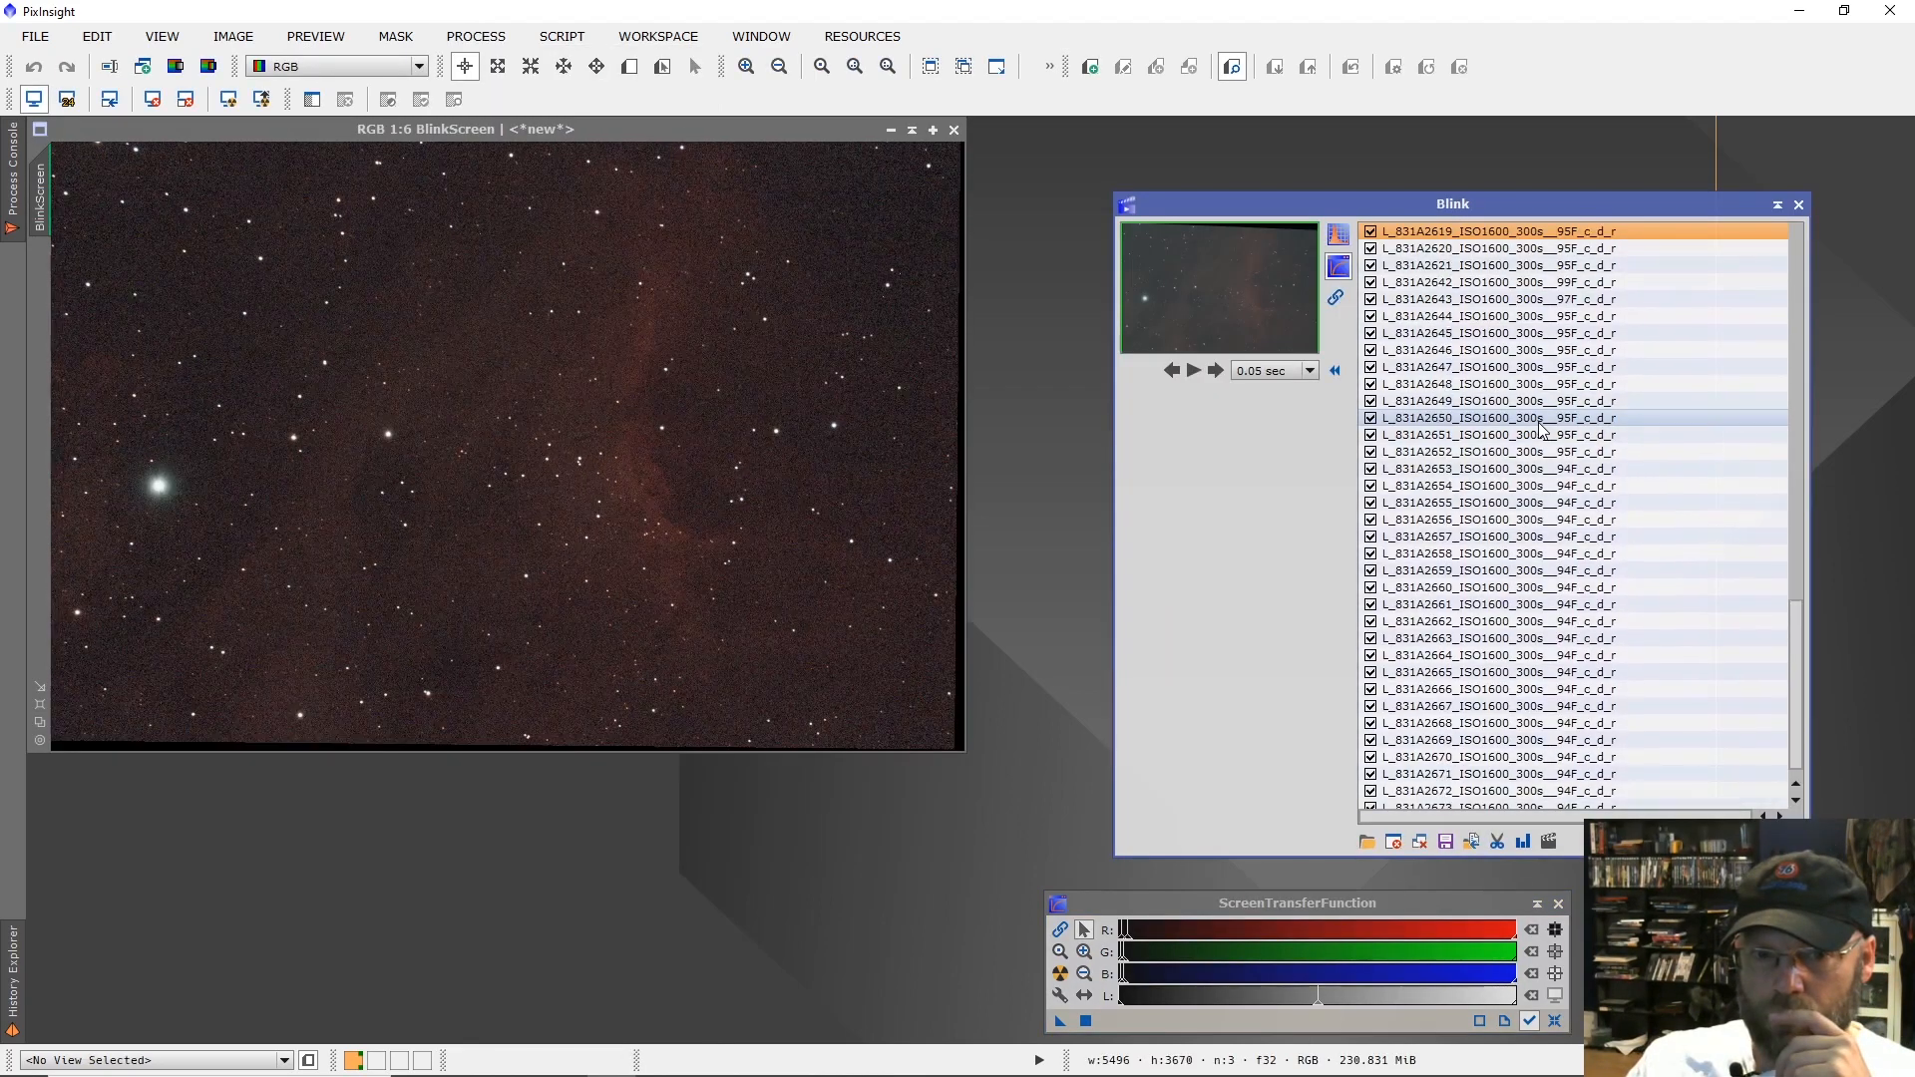
scroll(1542, 430, "up", 1)
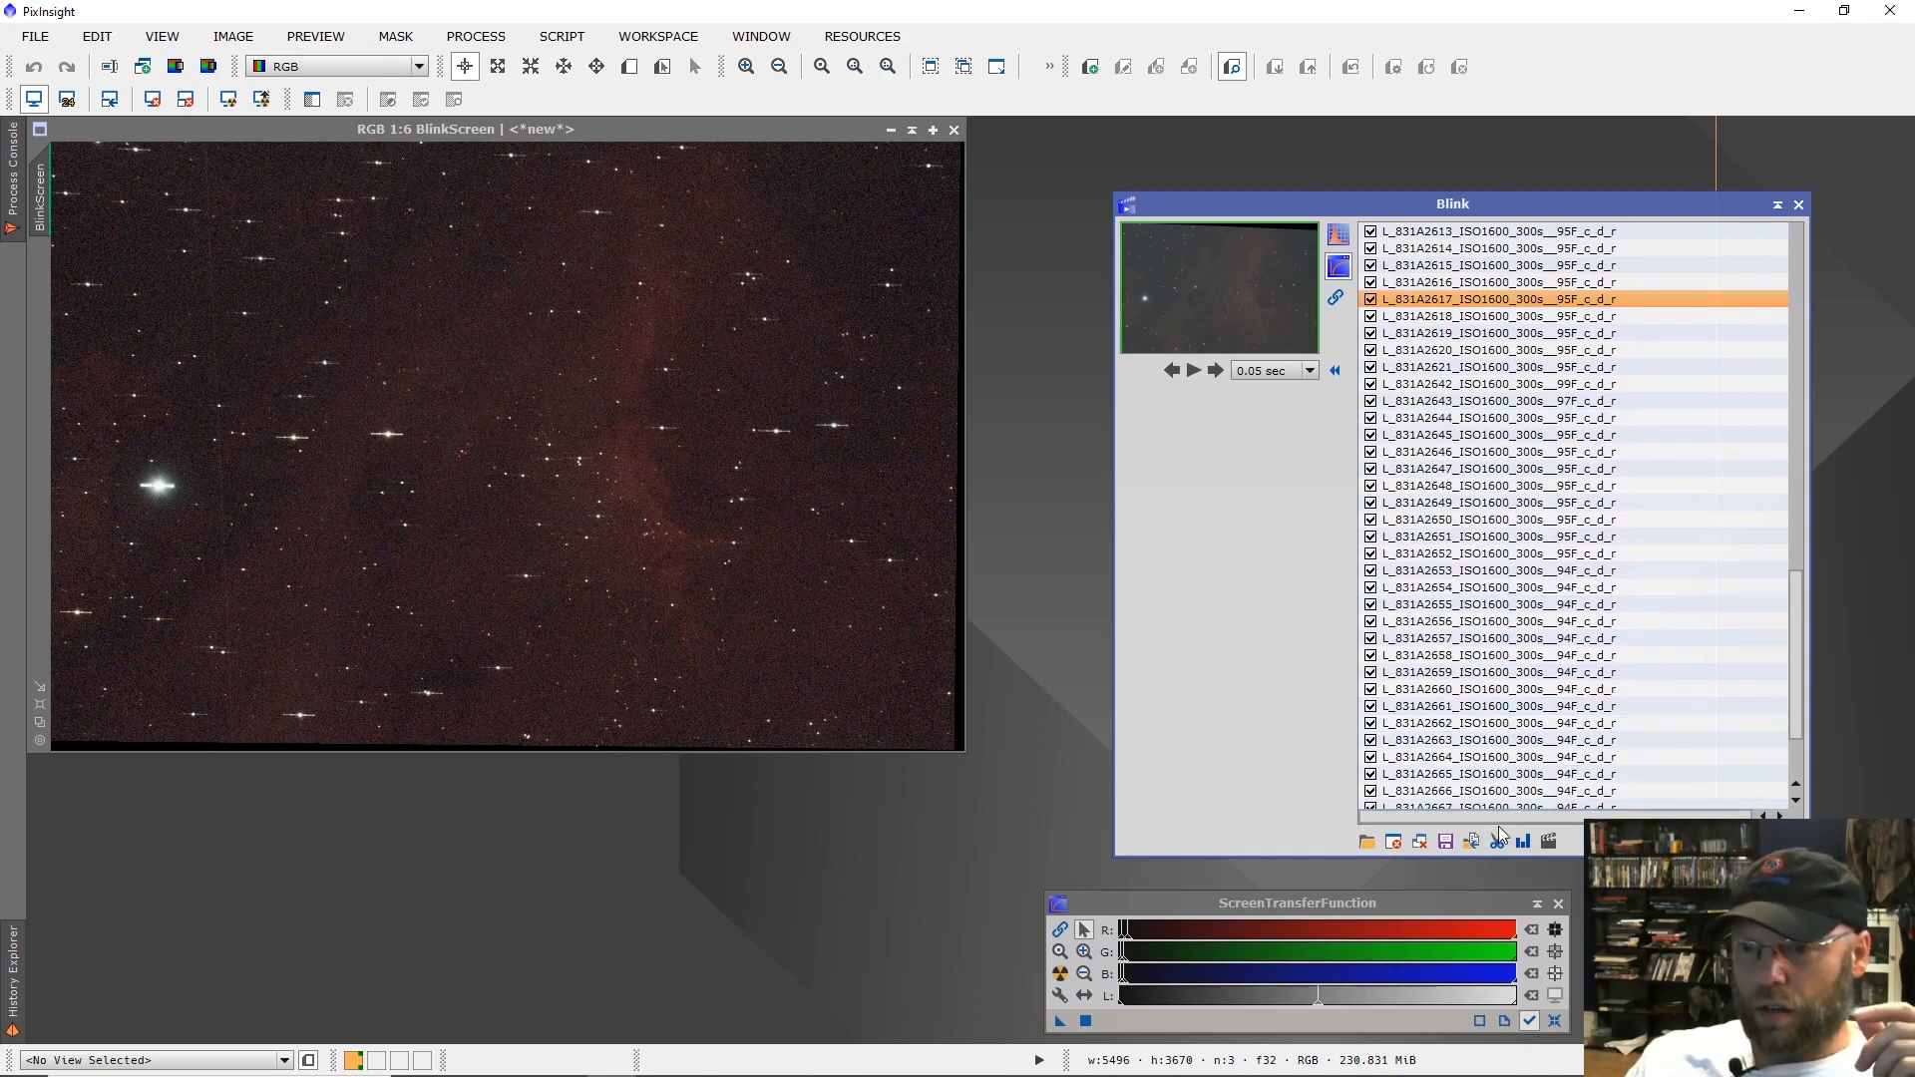
left_click(1471, 843)
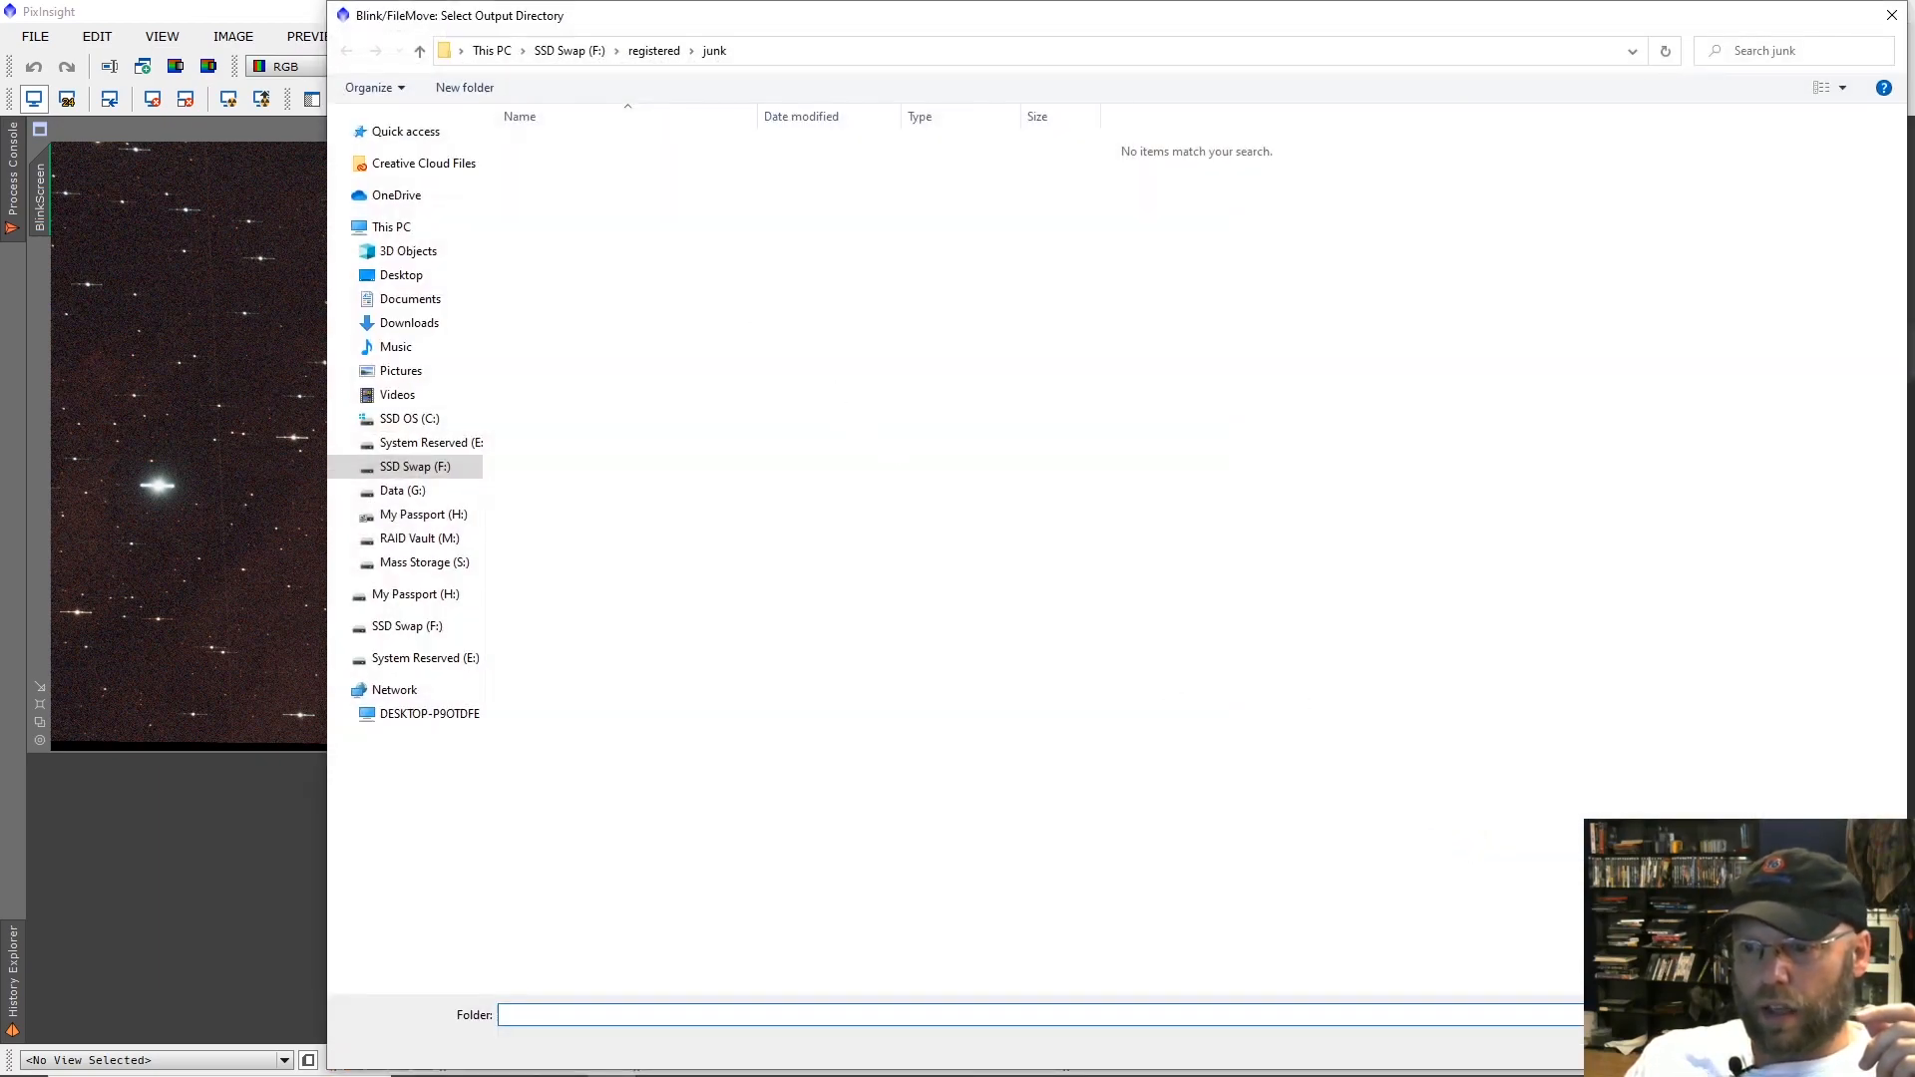
left_click(1752, 1048)
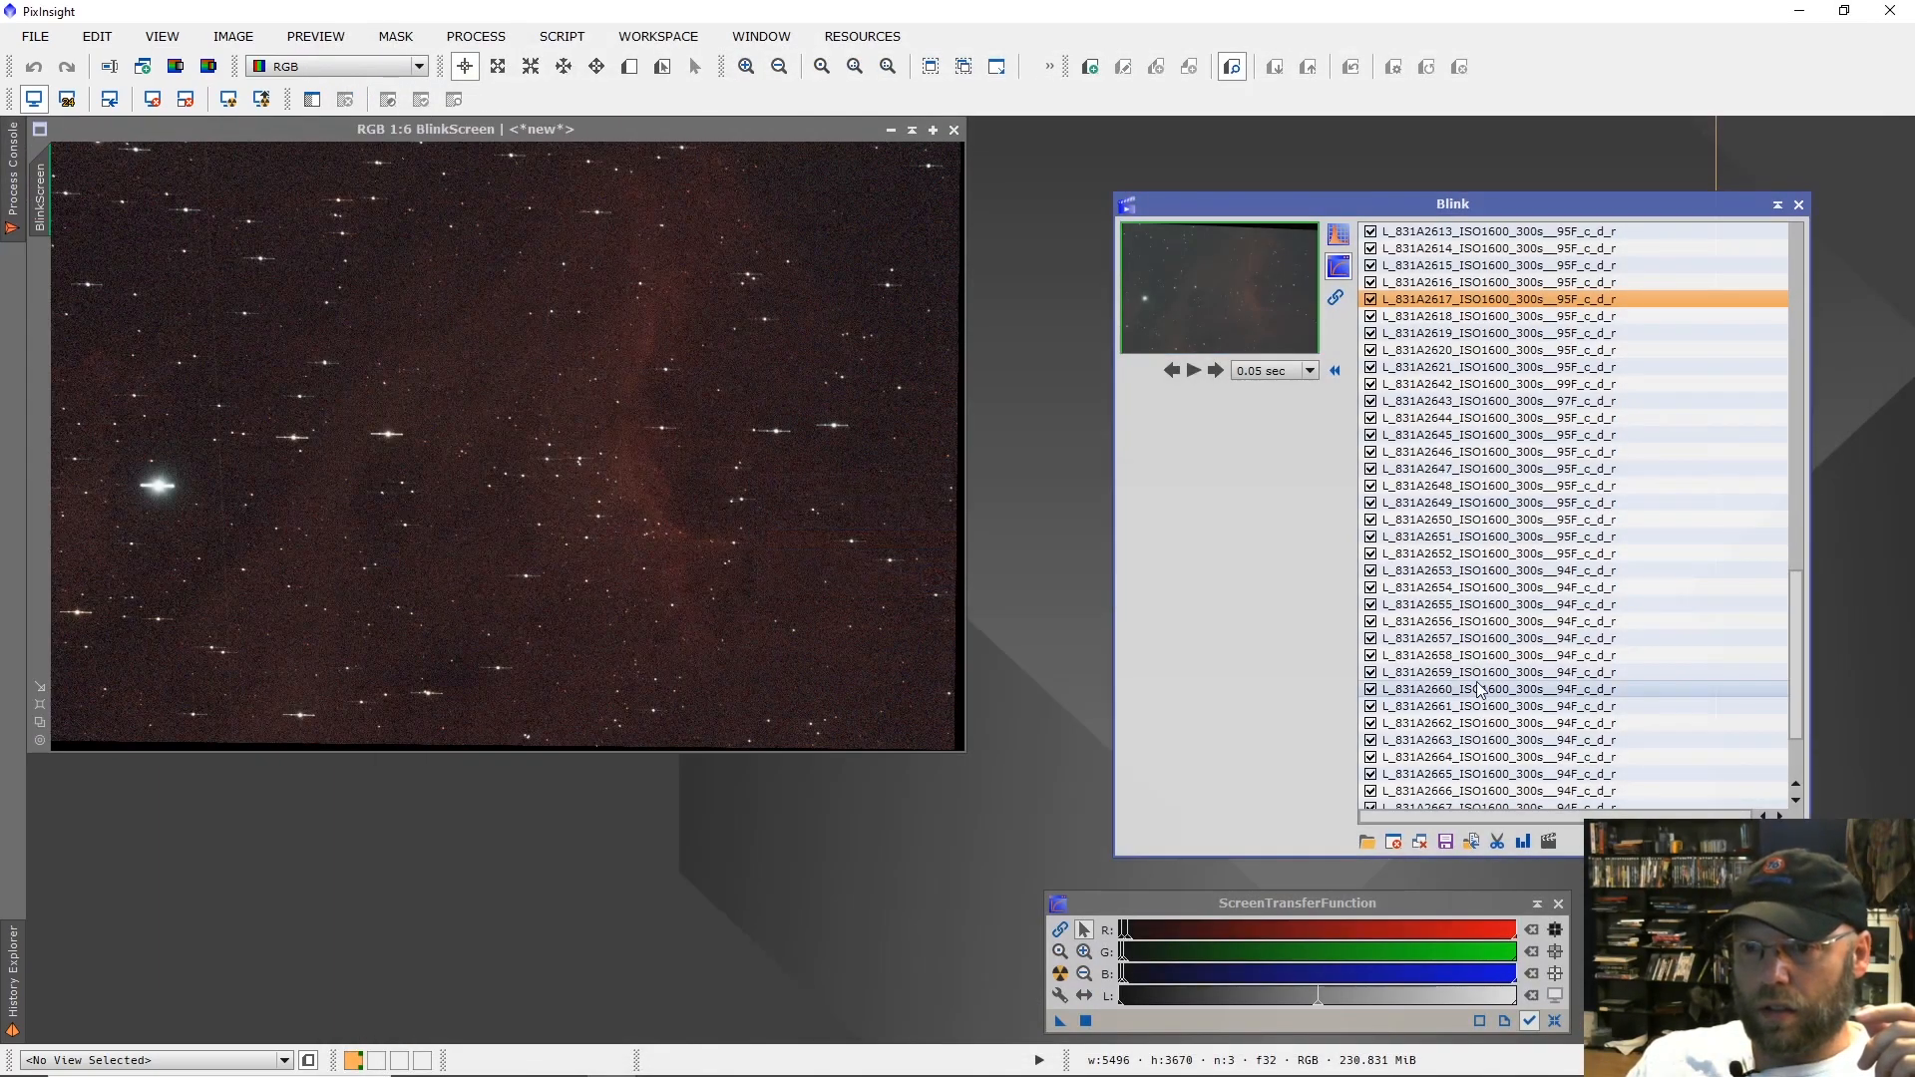
Examine star shapes in the remaining registered frames in Blink, from L_831A2620 through L_831A2673.
scroll(1446, 643, "down", 3)
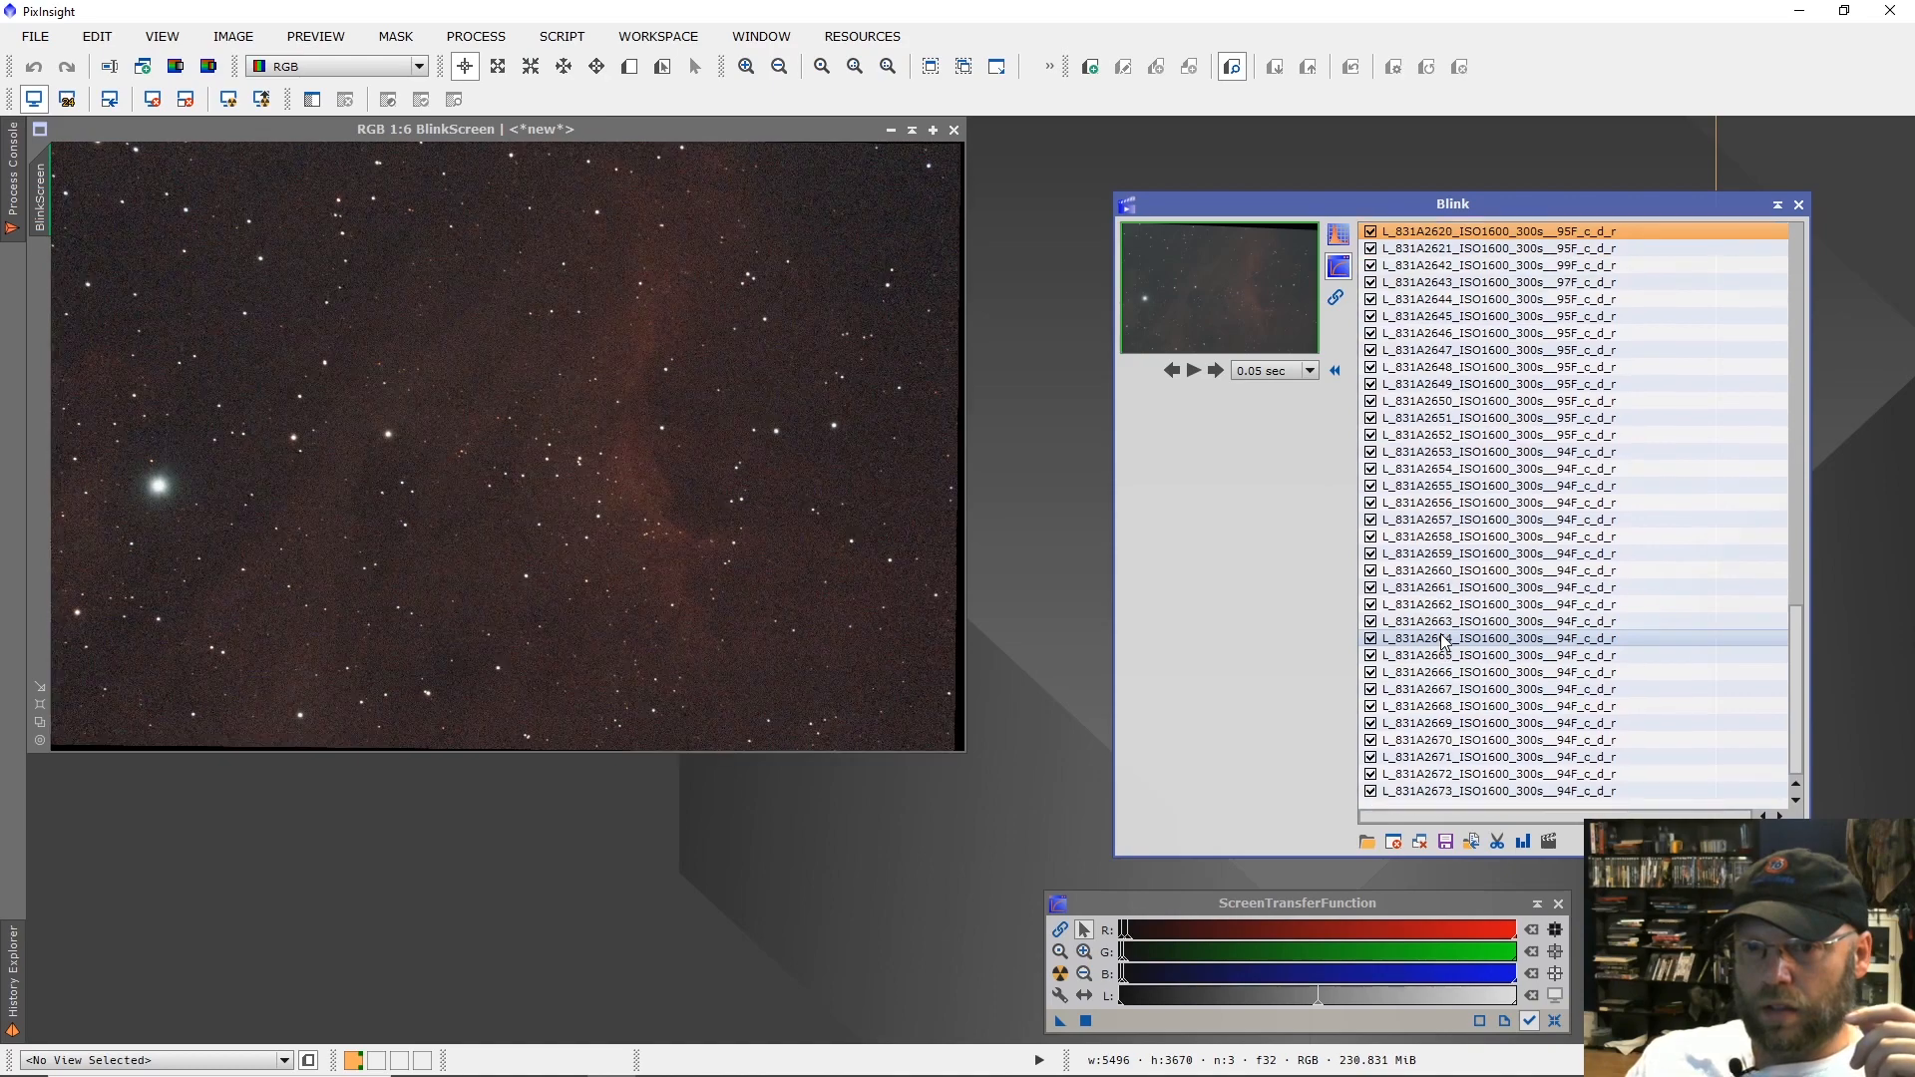
key("Down")
key("Down")
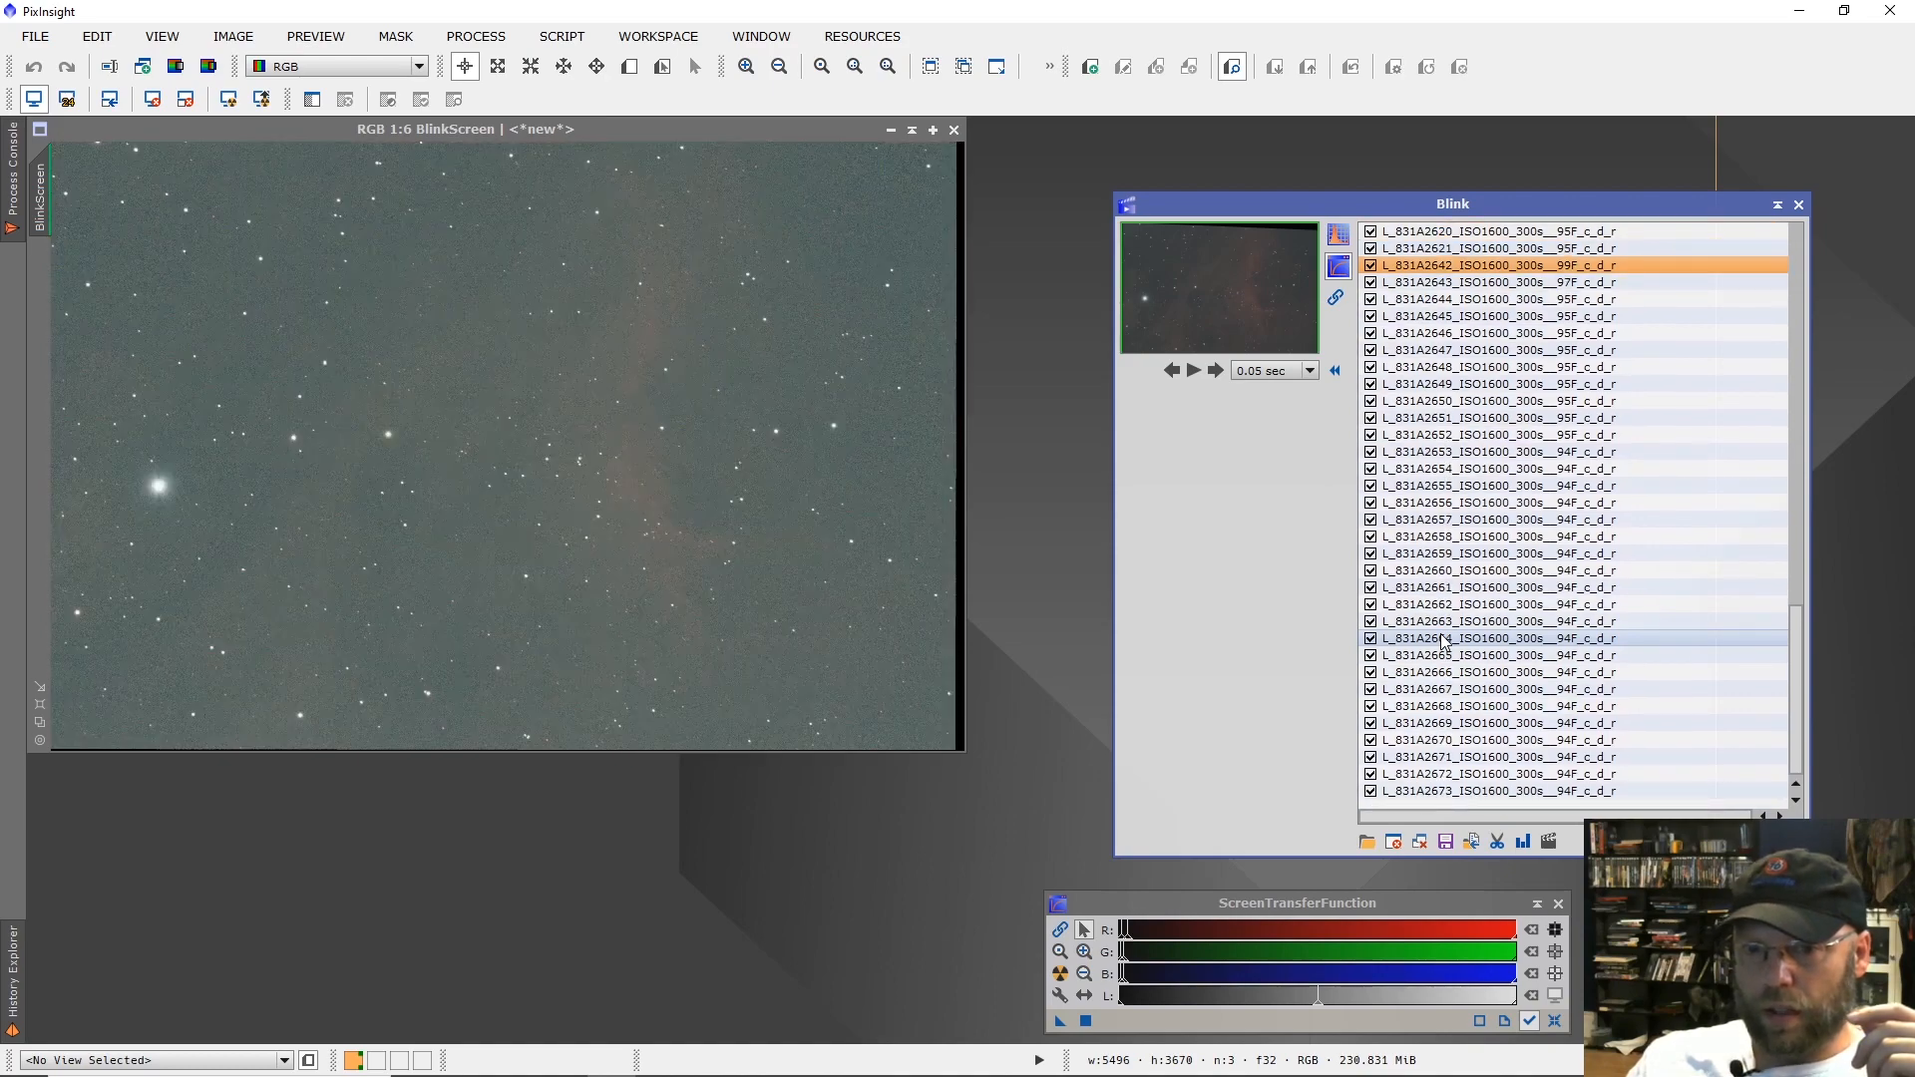
key("Down")
key("Down")
key("Down")
key("Down")
key("Down")
key("Down")
key("Down")
key("Down")
key("Down")
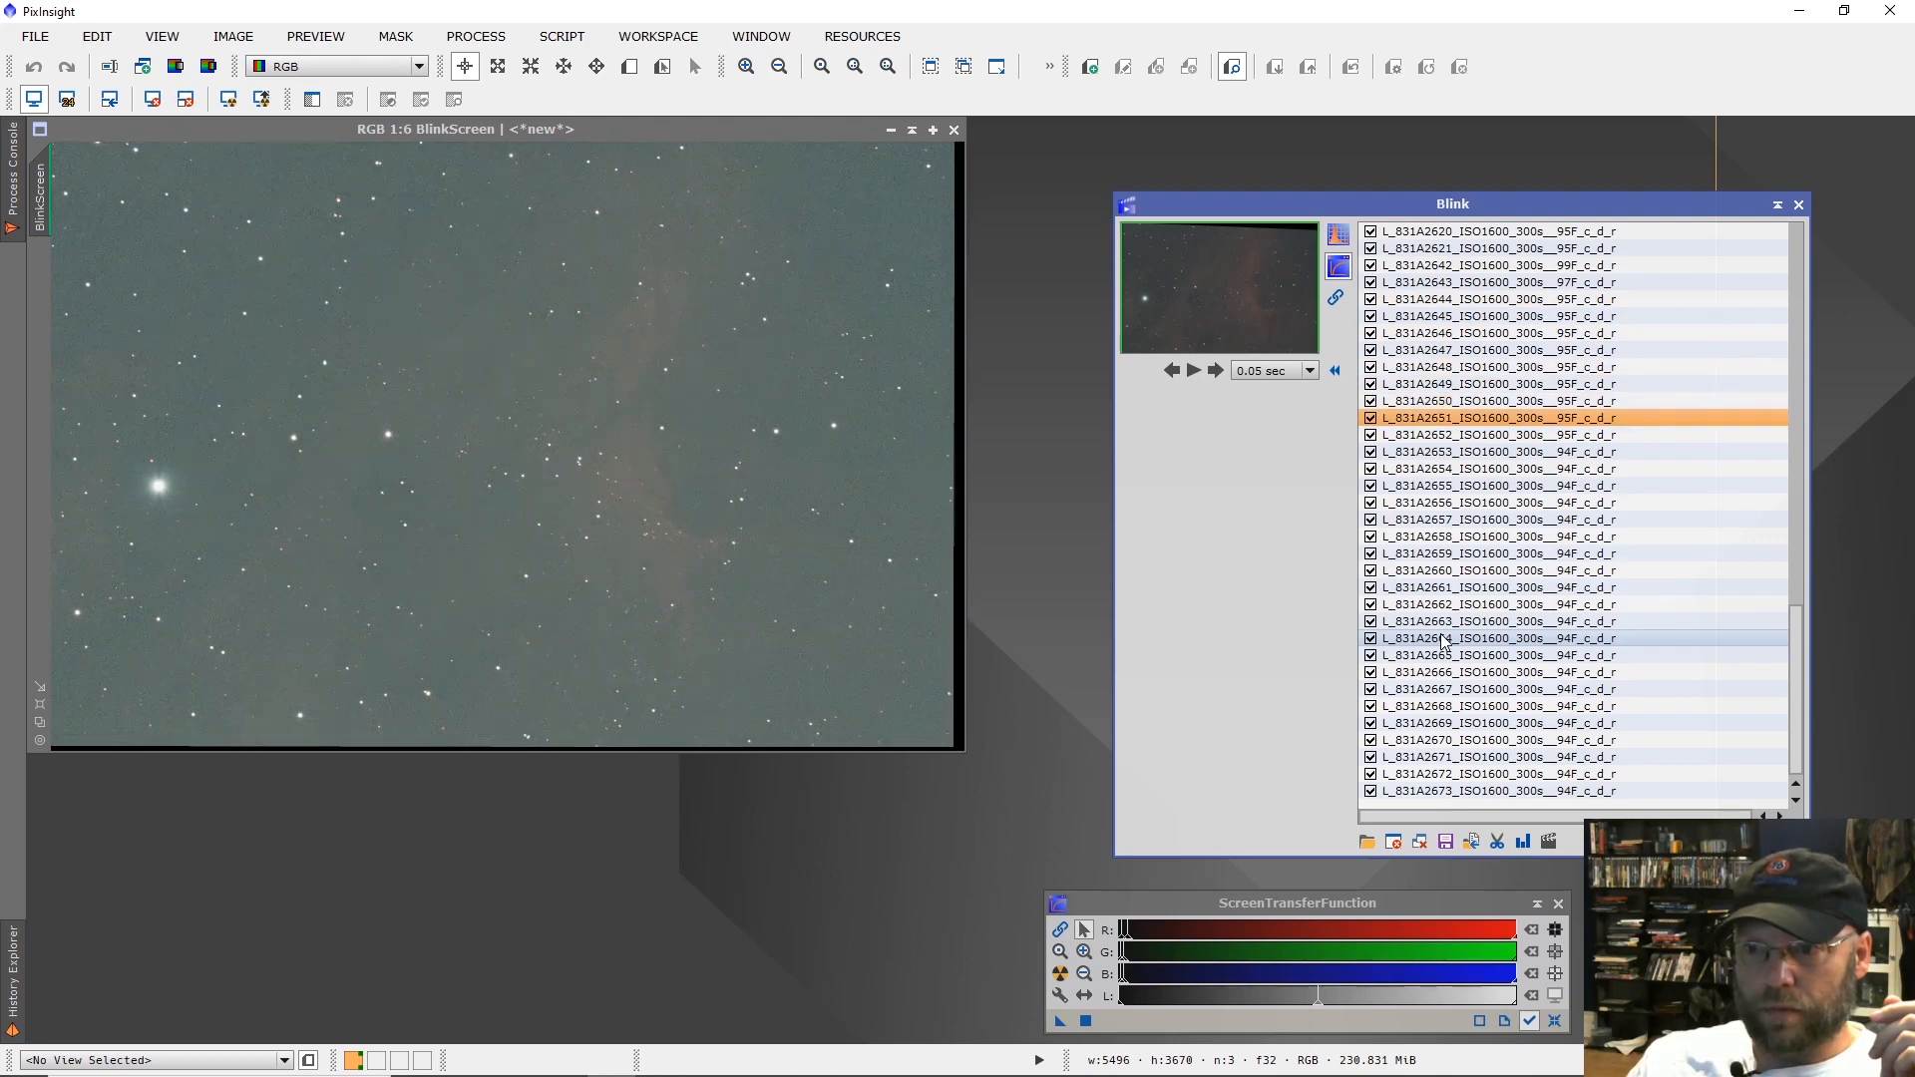
key("Down")
key("Down")
key("Down")
key("Down")
key("Down")
key("Down")
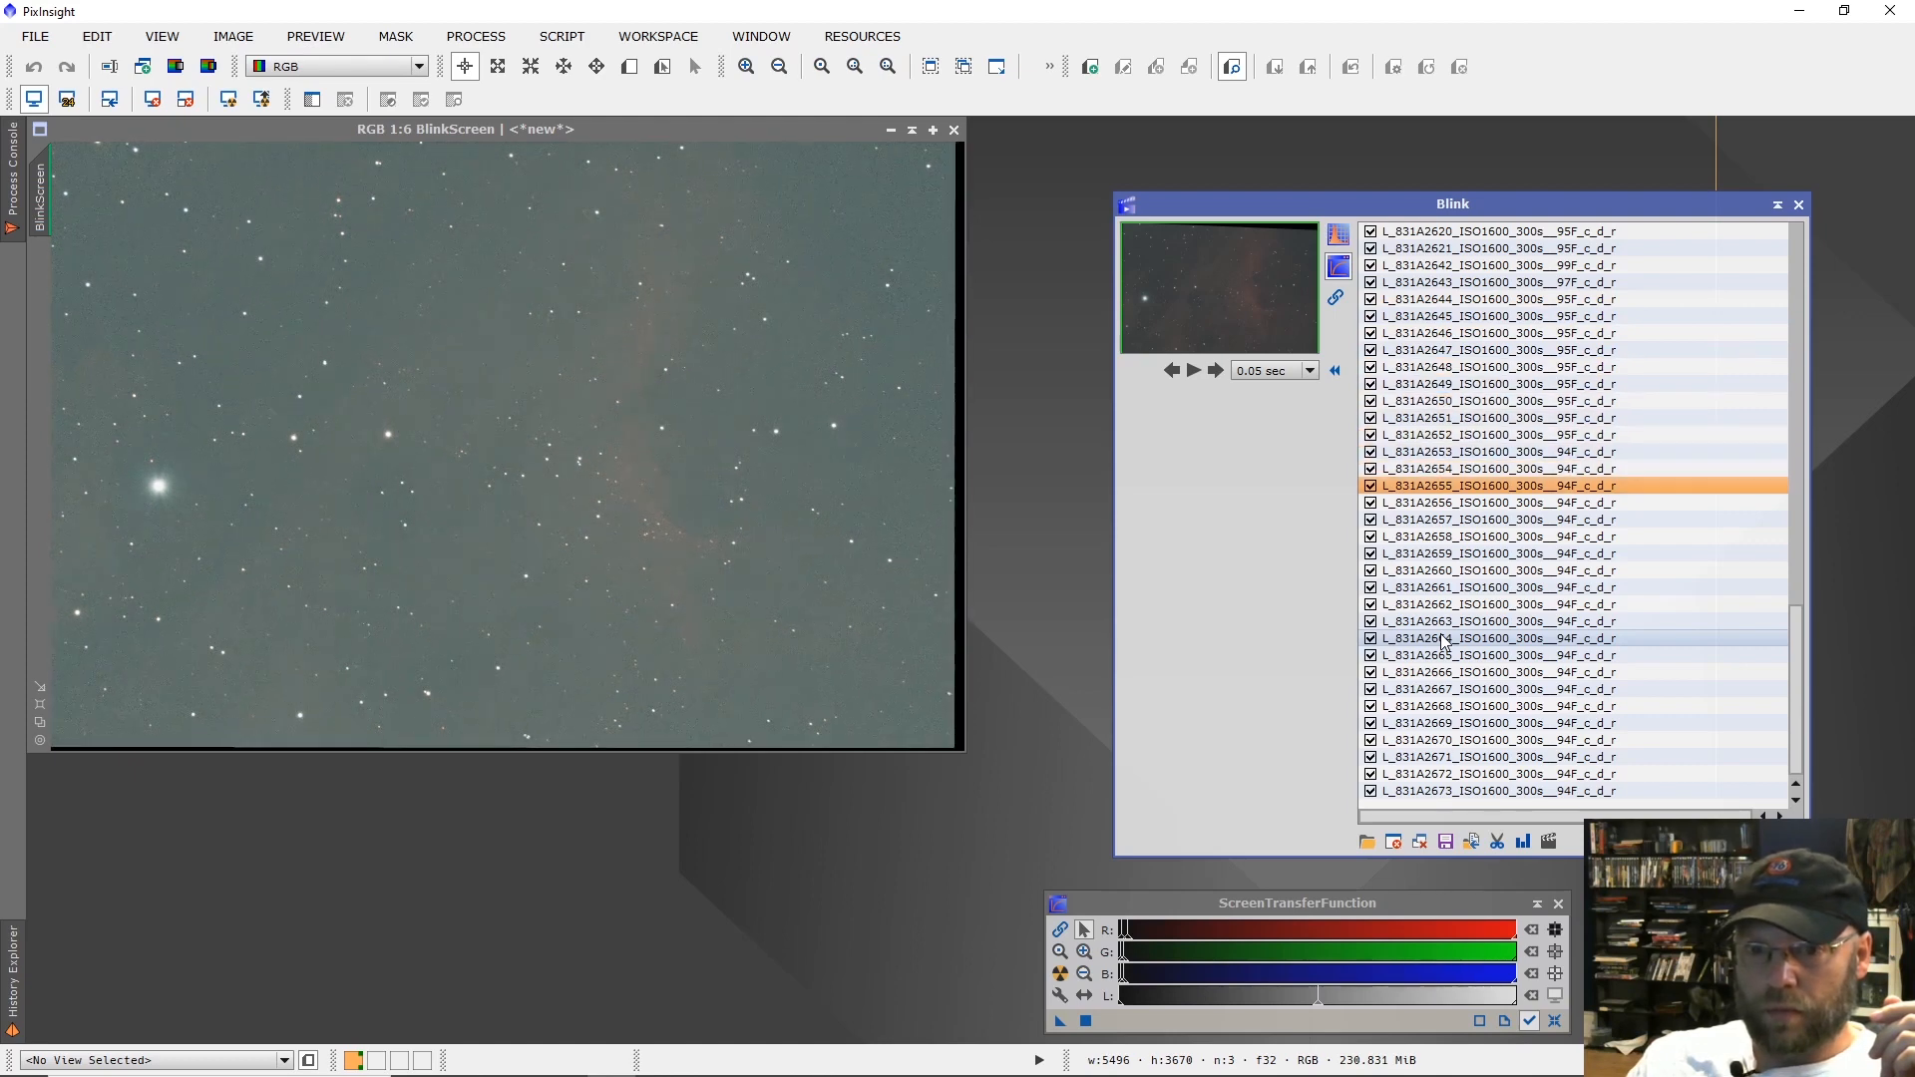
key("Down")
key("Down")
key("Down")
key("Down")
key("Down")
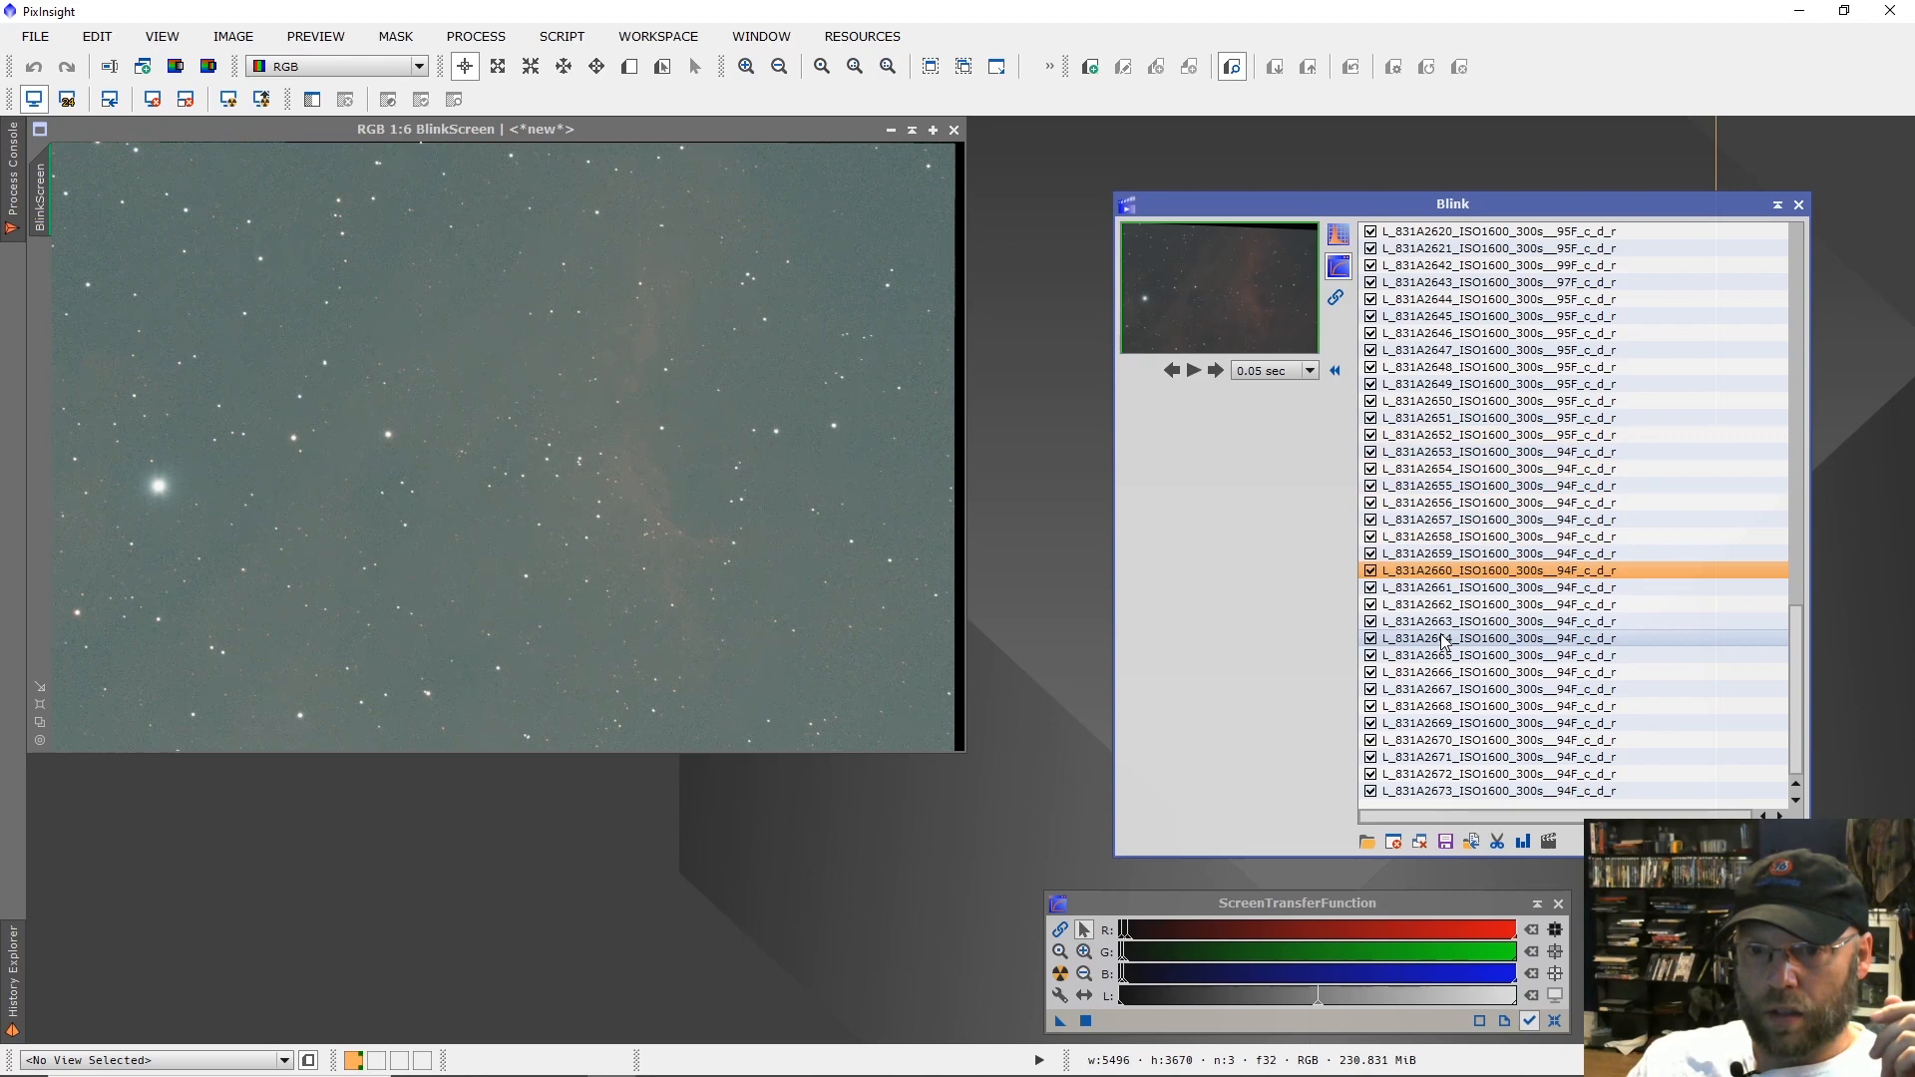
key("Down")
key("Down")
key("Down")
key("Down")
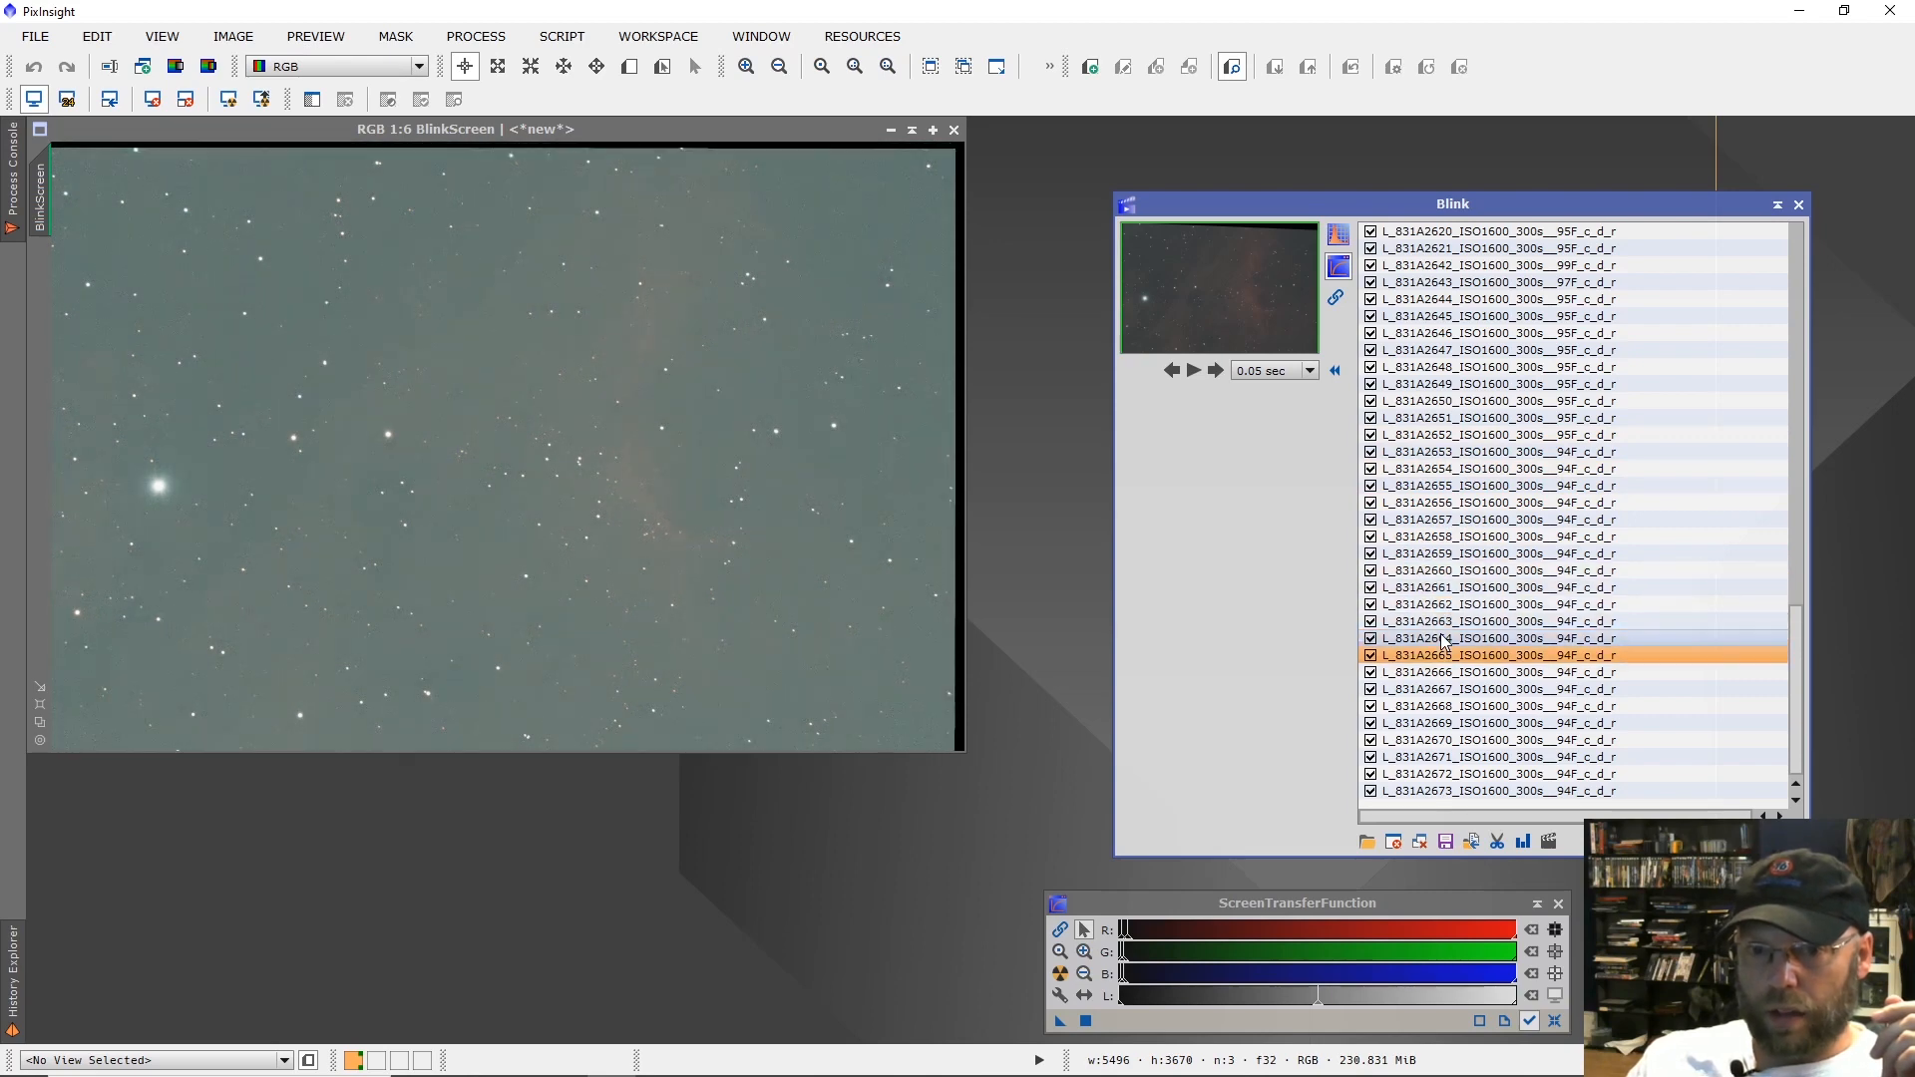
key("Down")
key("Down")
key("Down")
key("Down")
key("Down")
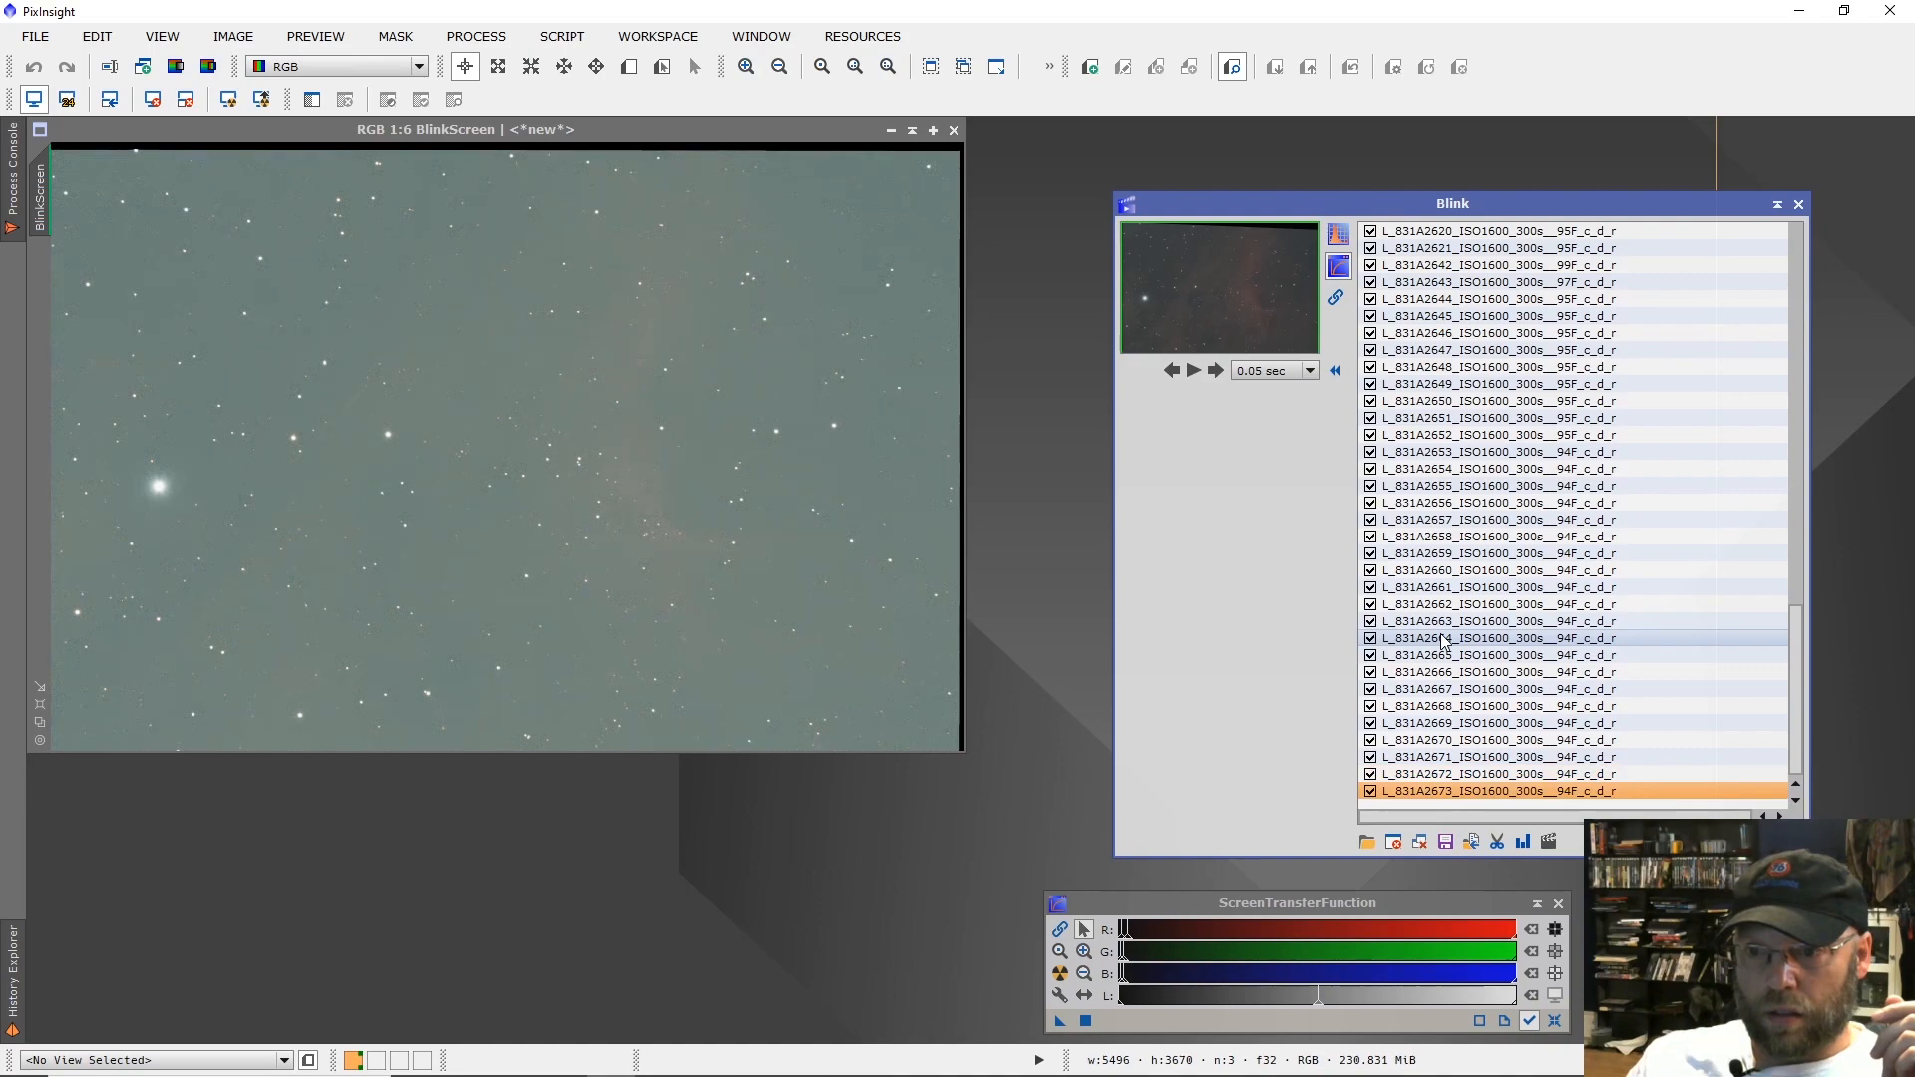
key("Down")
key("Down")
key("Down")
key("Down")
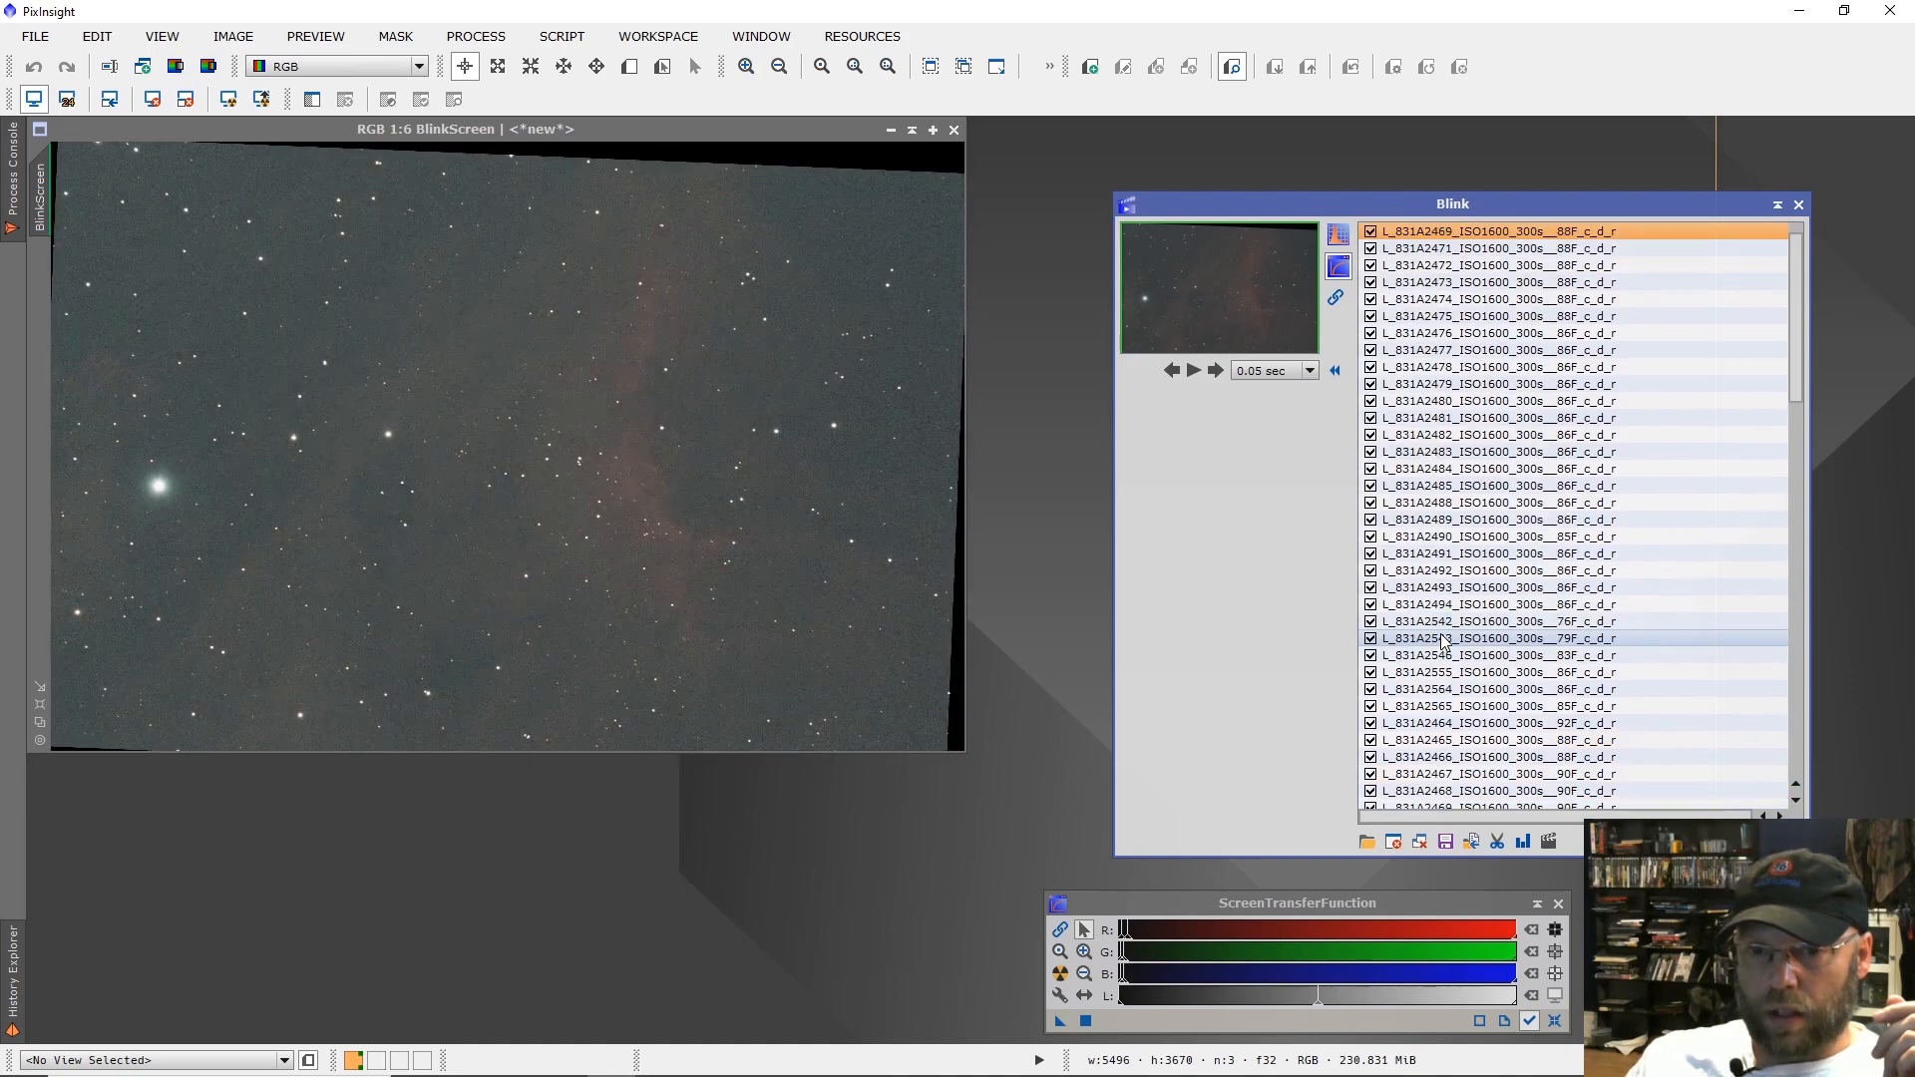
Close all images in Blink and exit it, and open the ImageIntegration process.
left_click(1419, 842)
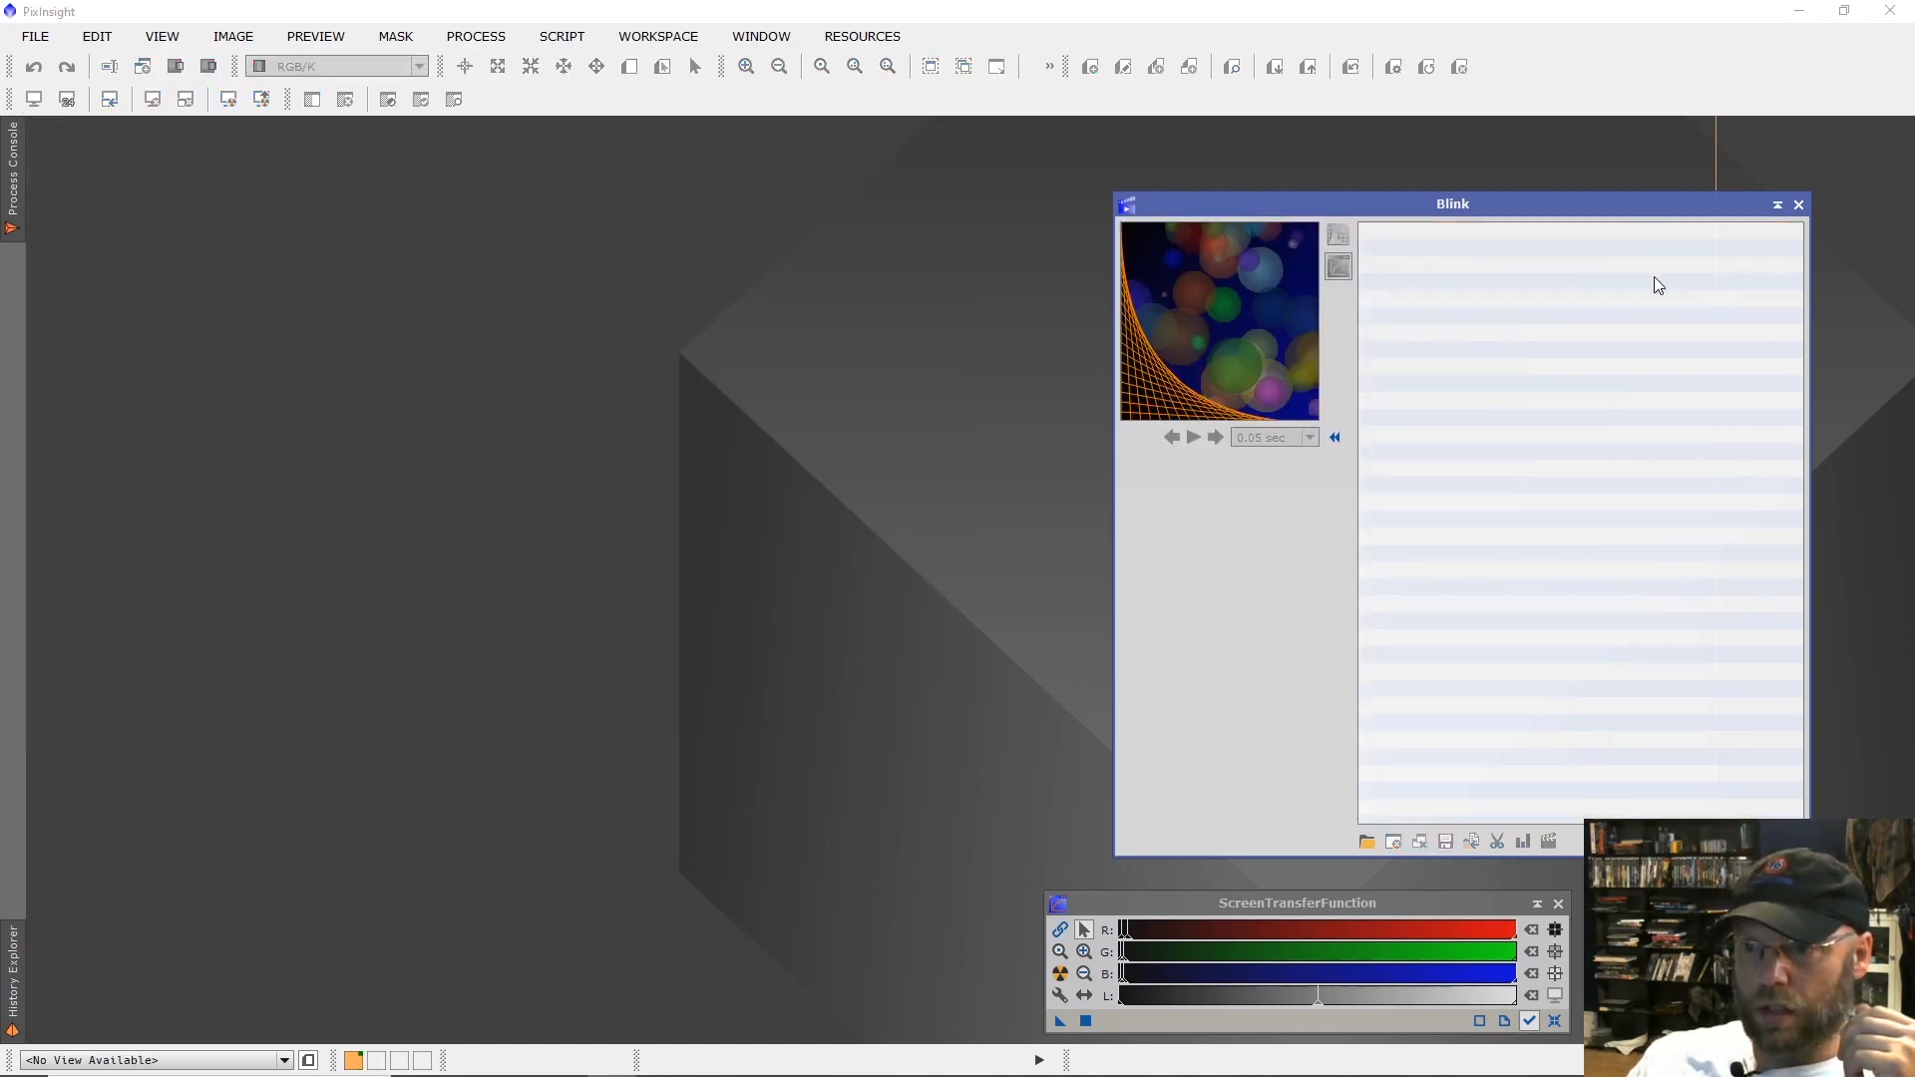
left_click(1798, 204)
left_click(475, 37)
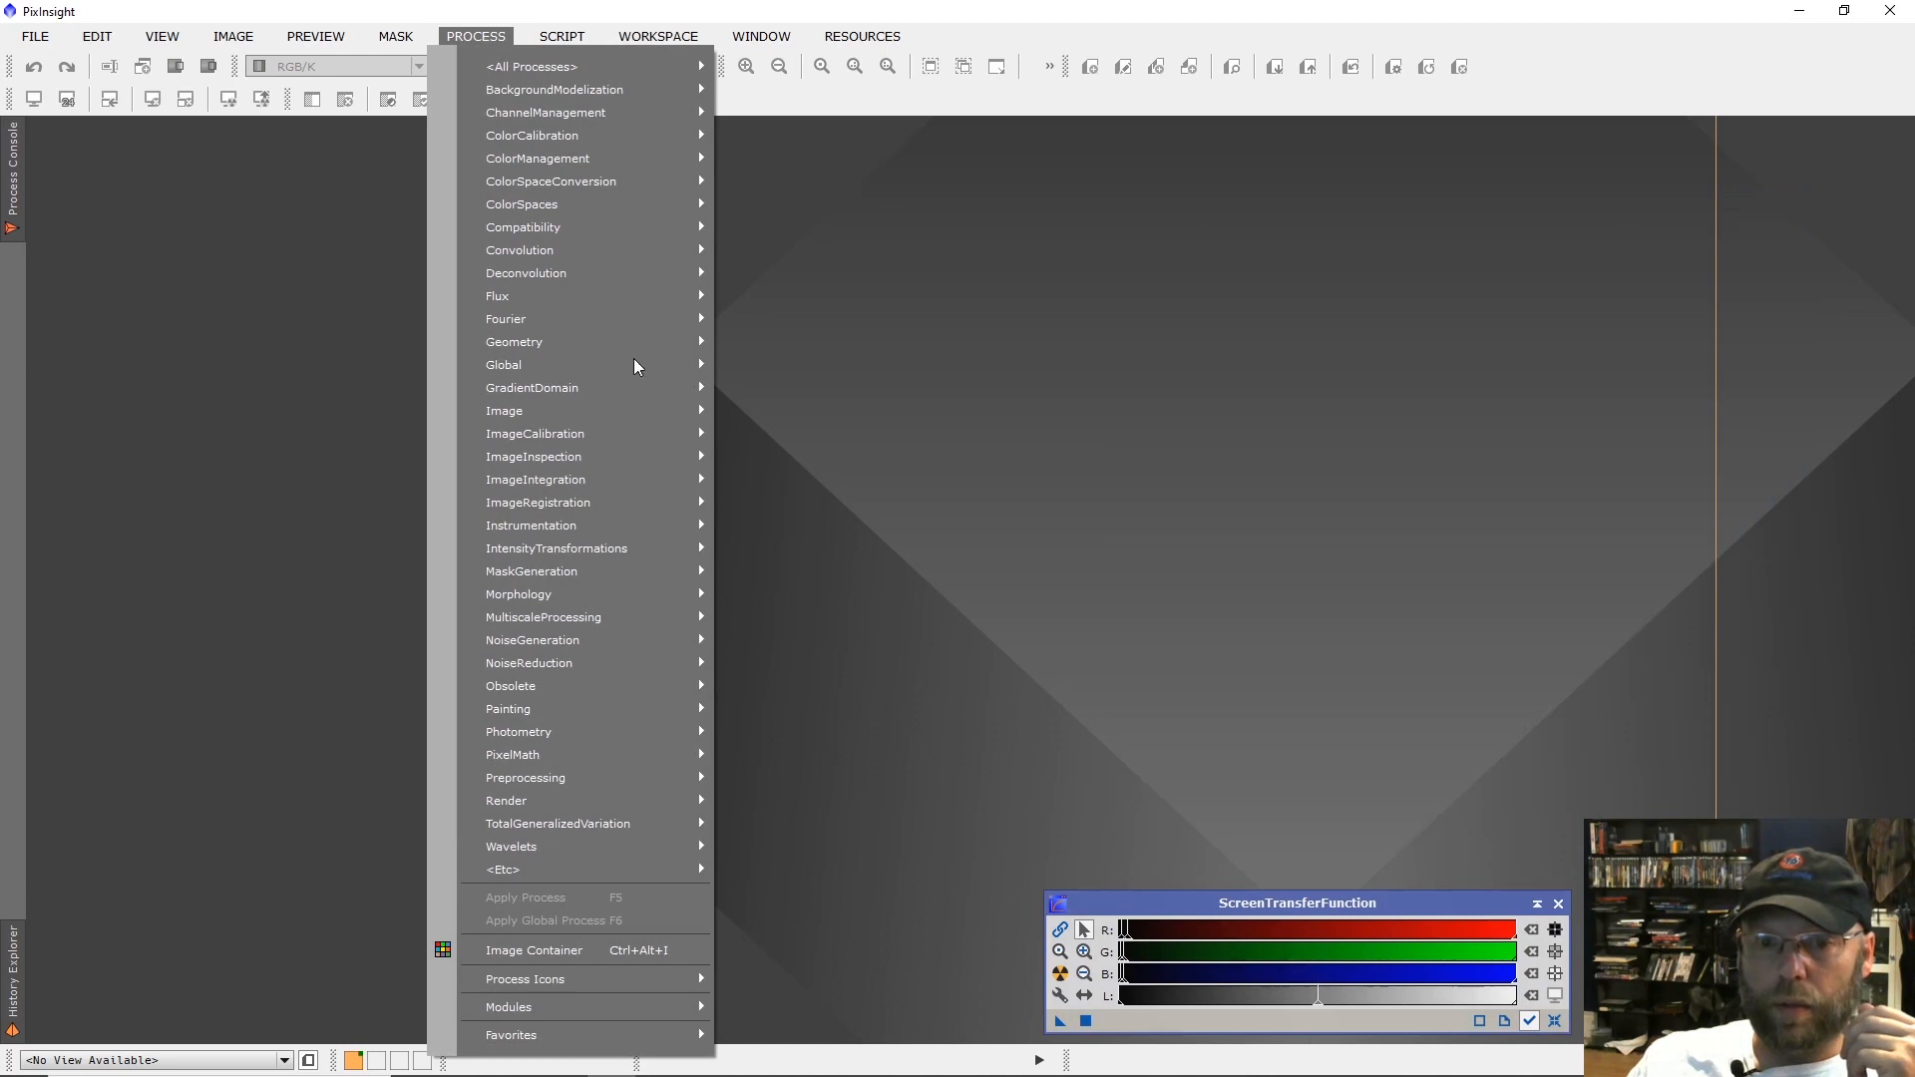
mouse_move(635, 479)
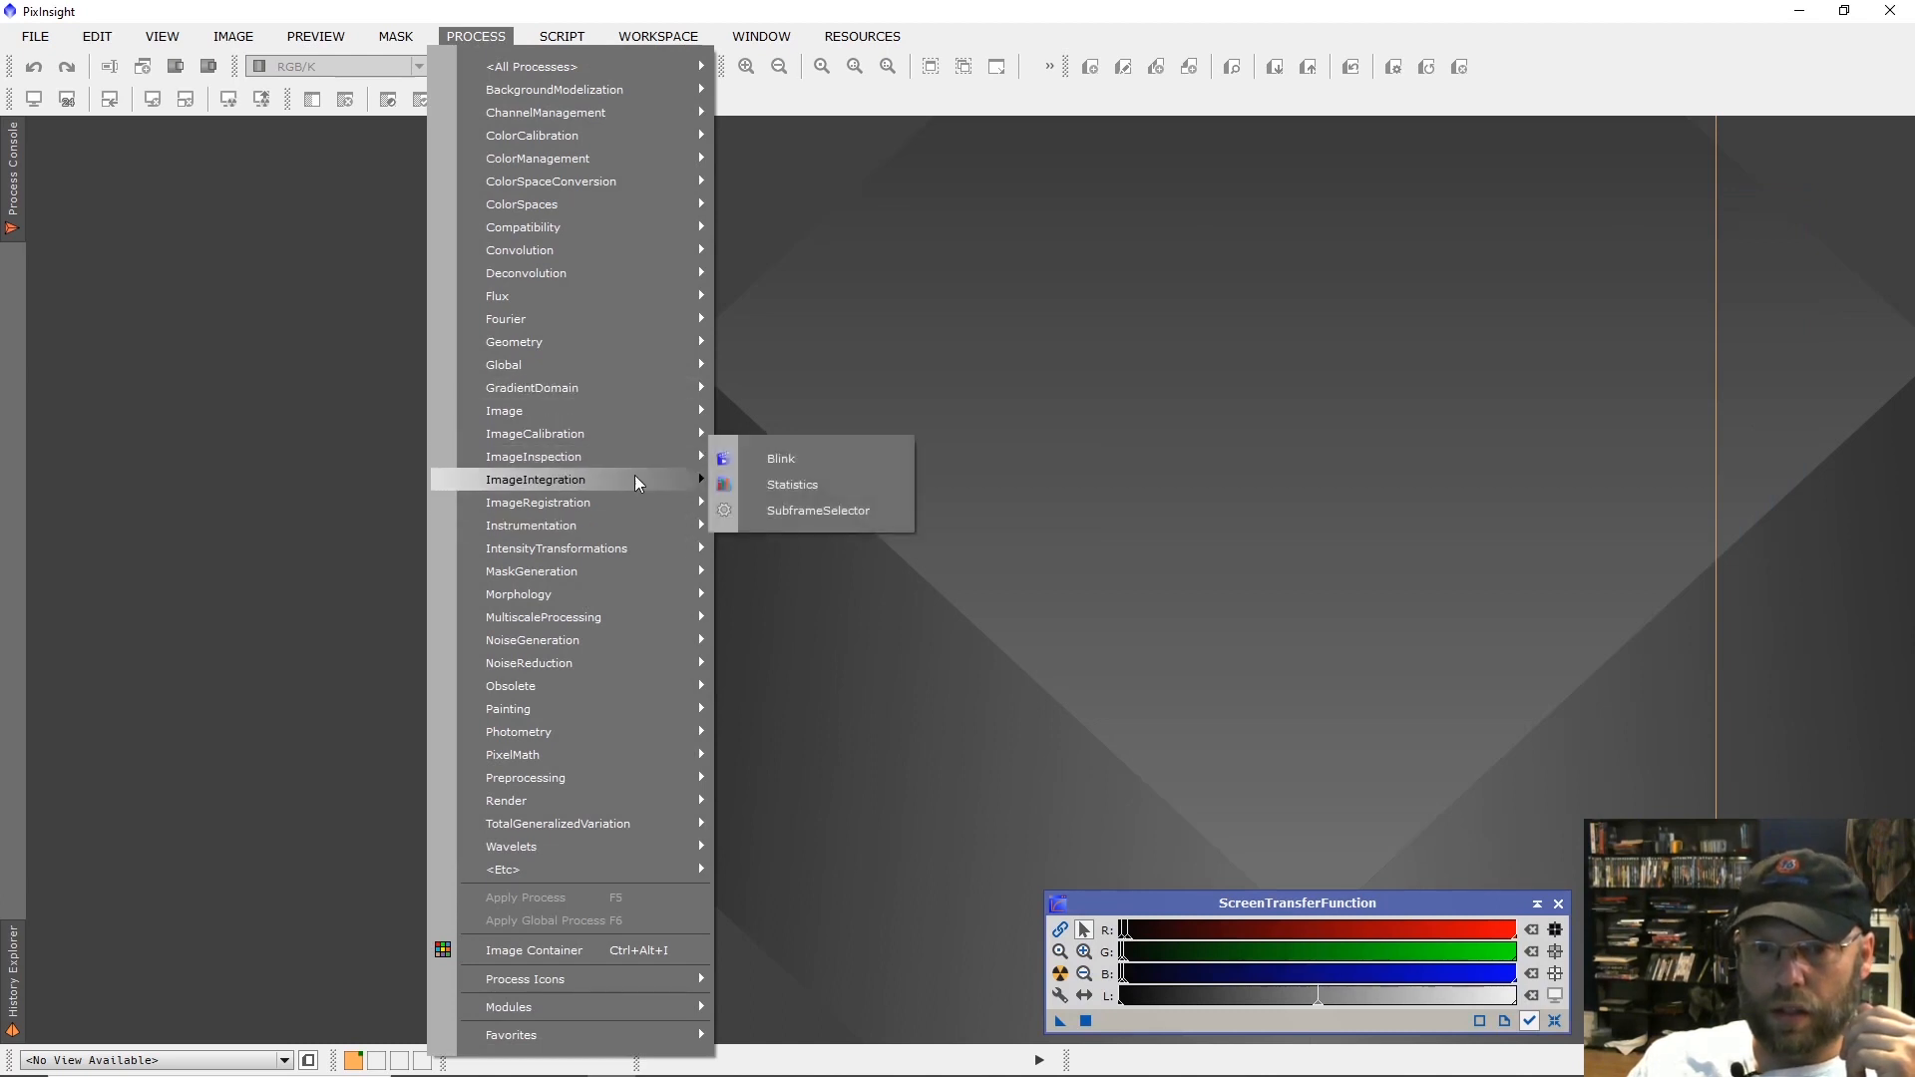
left_click(803, 564)
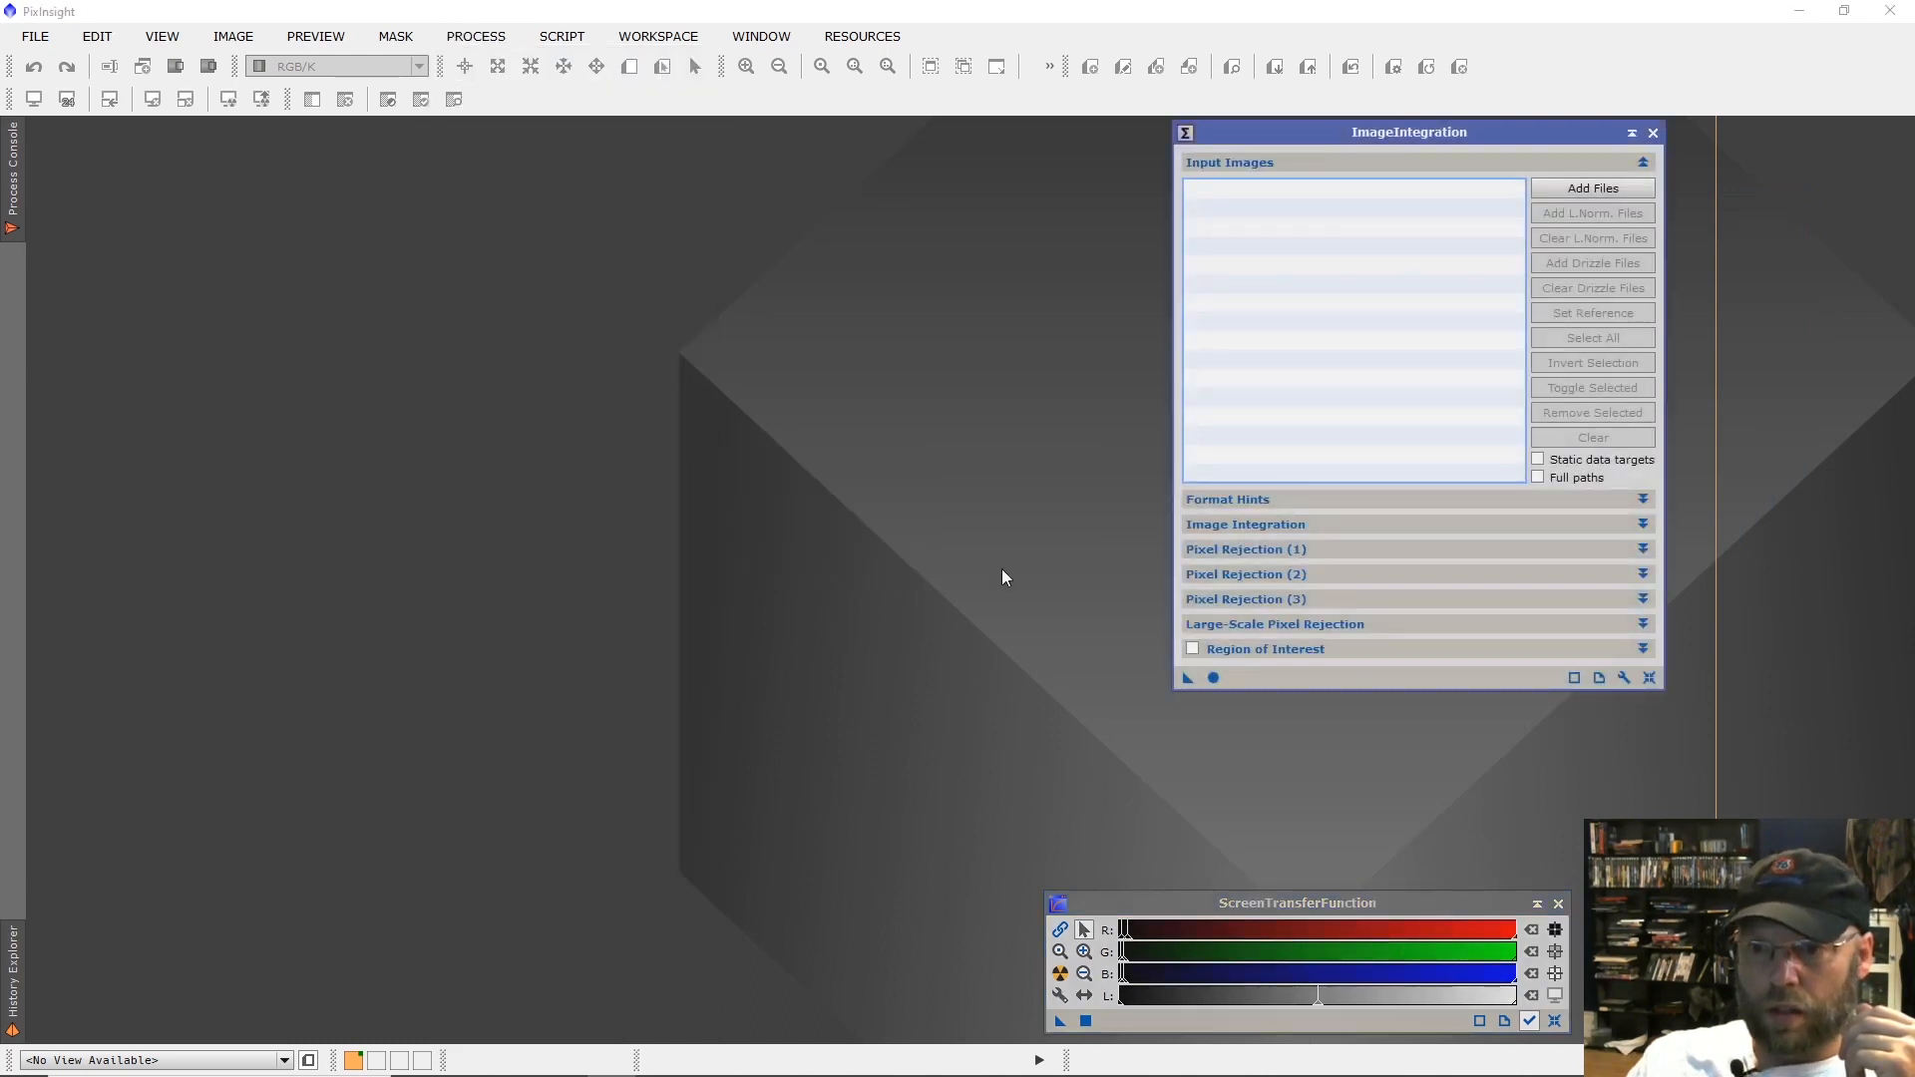
Add all registered frames from the N1 folder, L_831A2467 through L_831A2565, as integration input images.
left_click(1593, 190)
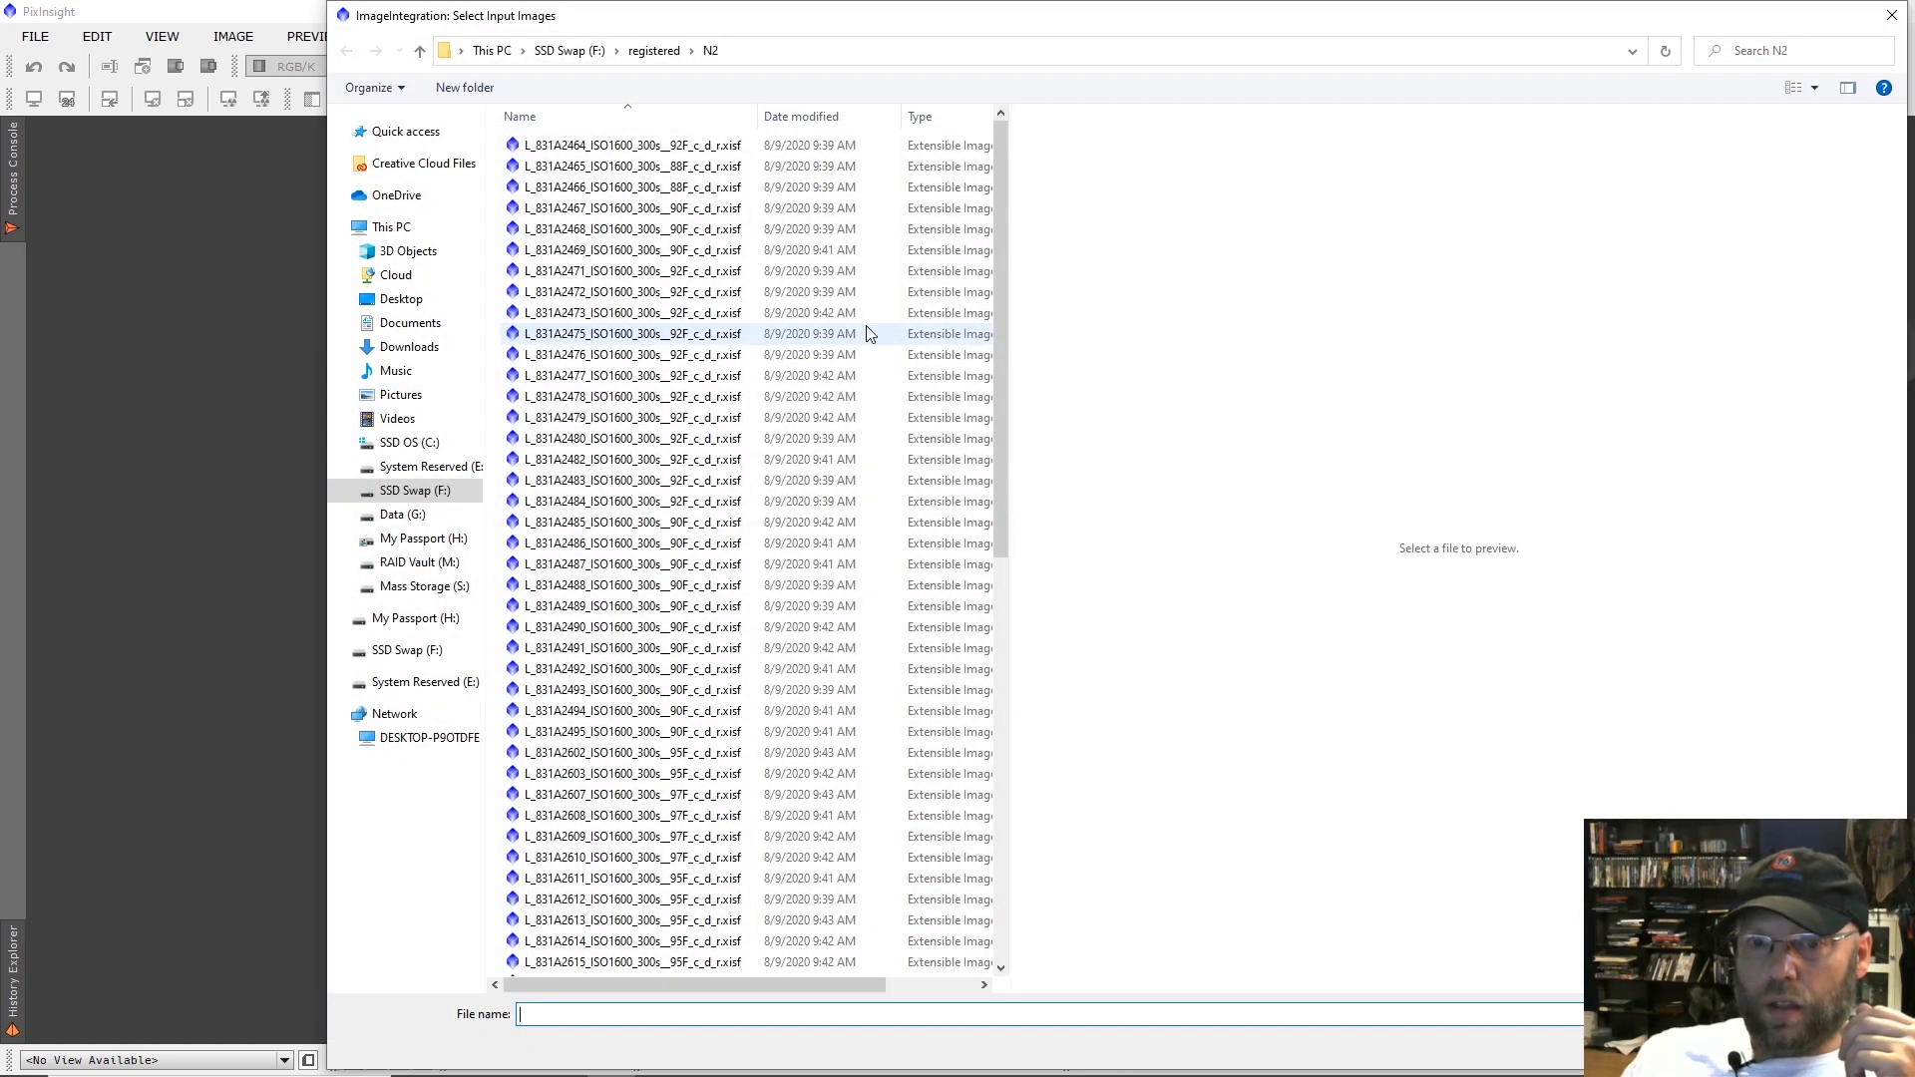
left_click(655, 49)
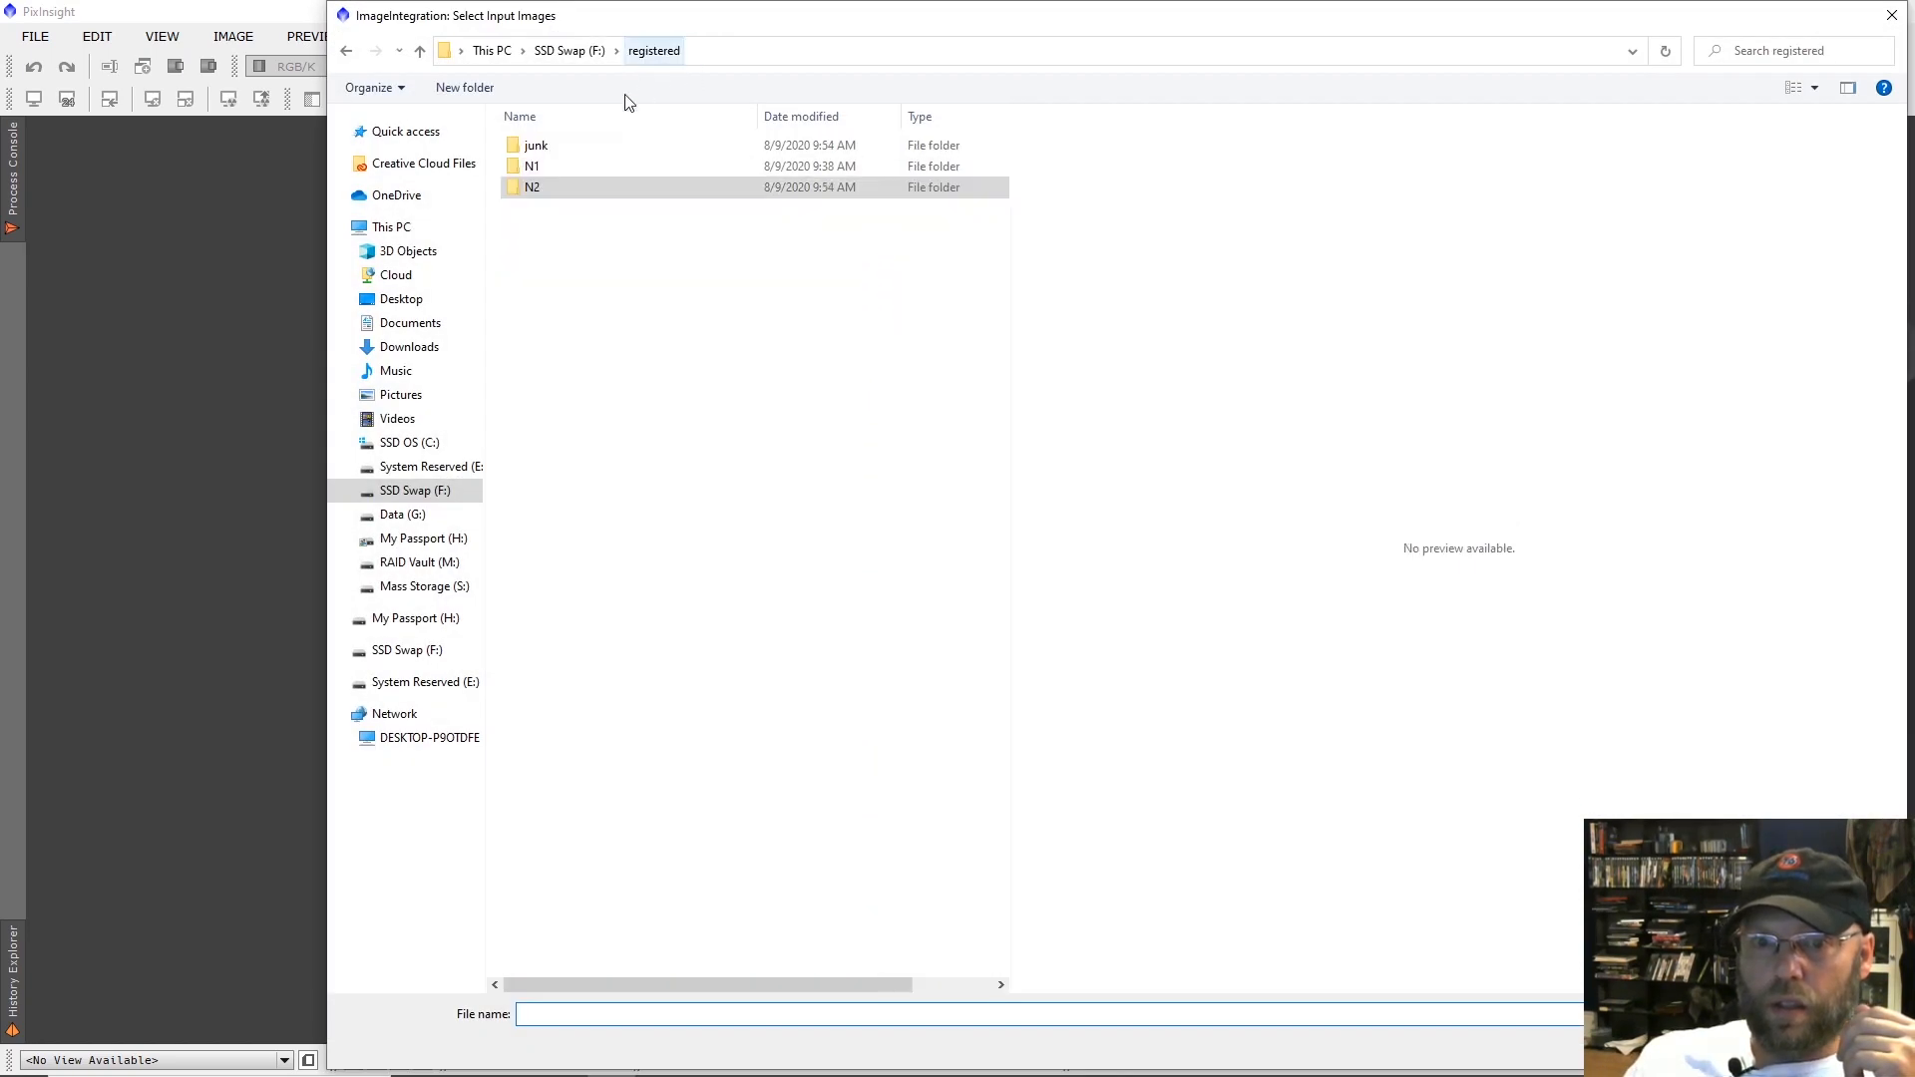
left_click(539, 170)
double_click(542, 175)
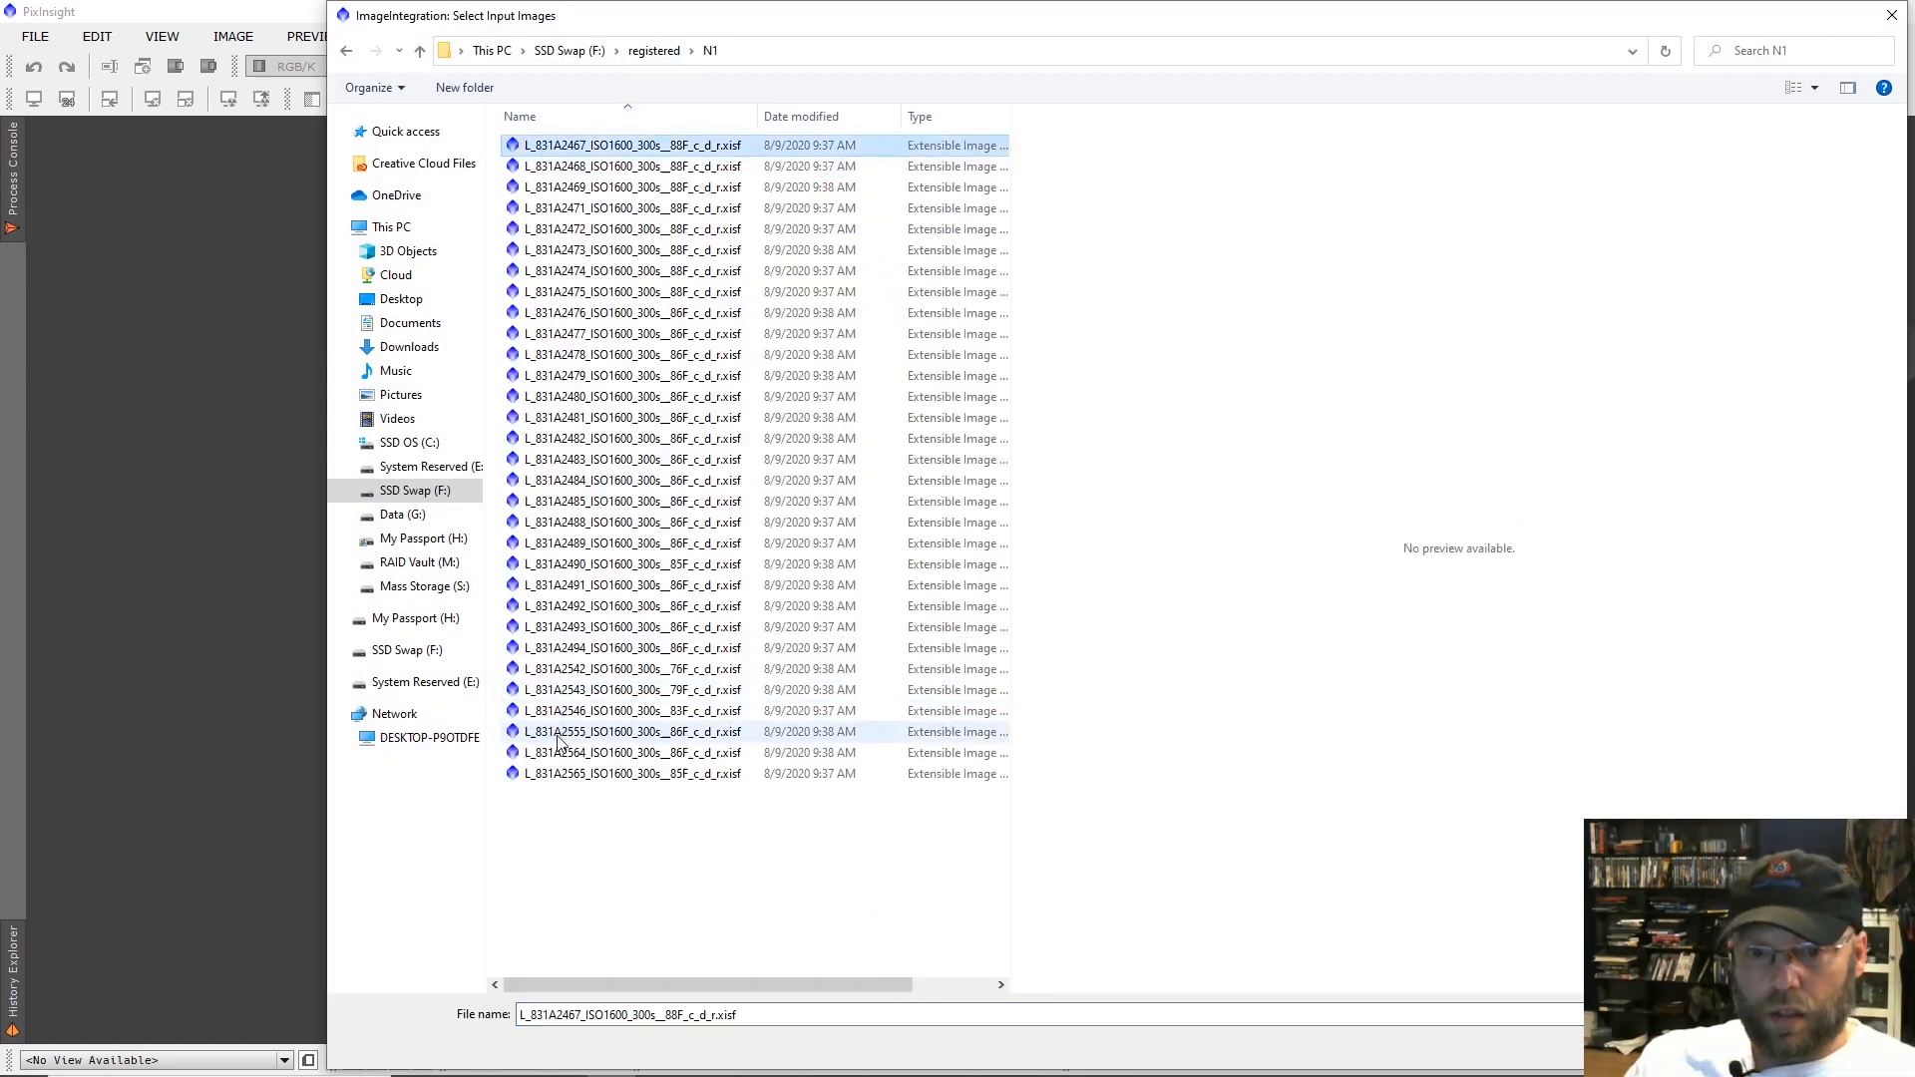
left_click(563, 775, "shift")
key("Return")
Add all registered frames from the N2 folder, L_831A2464 through L_831A2673, to the integration input images.
left_click(1586, 190)
left_click(654, 50)
double_click(532, 187)
left_click(547, 150)
scroll(643, 614, "down", 2)
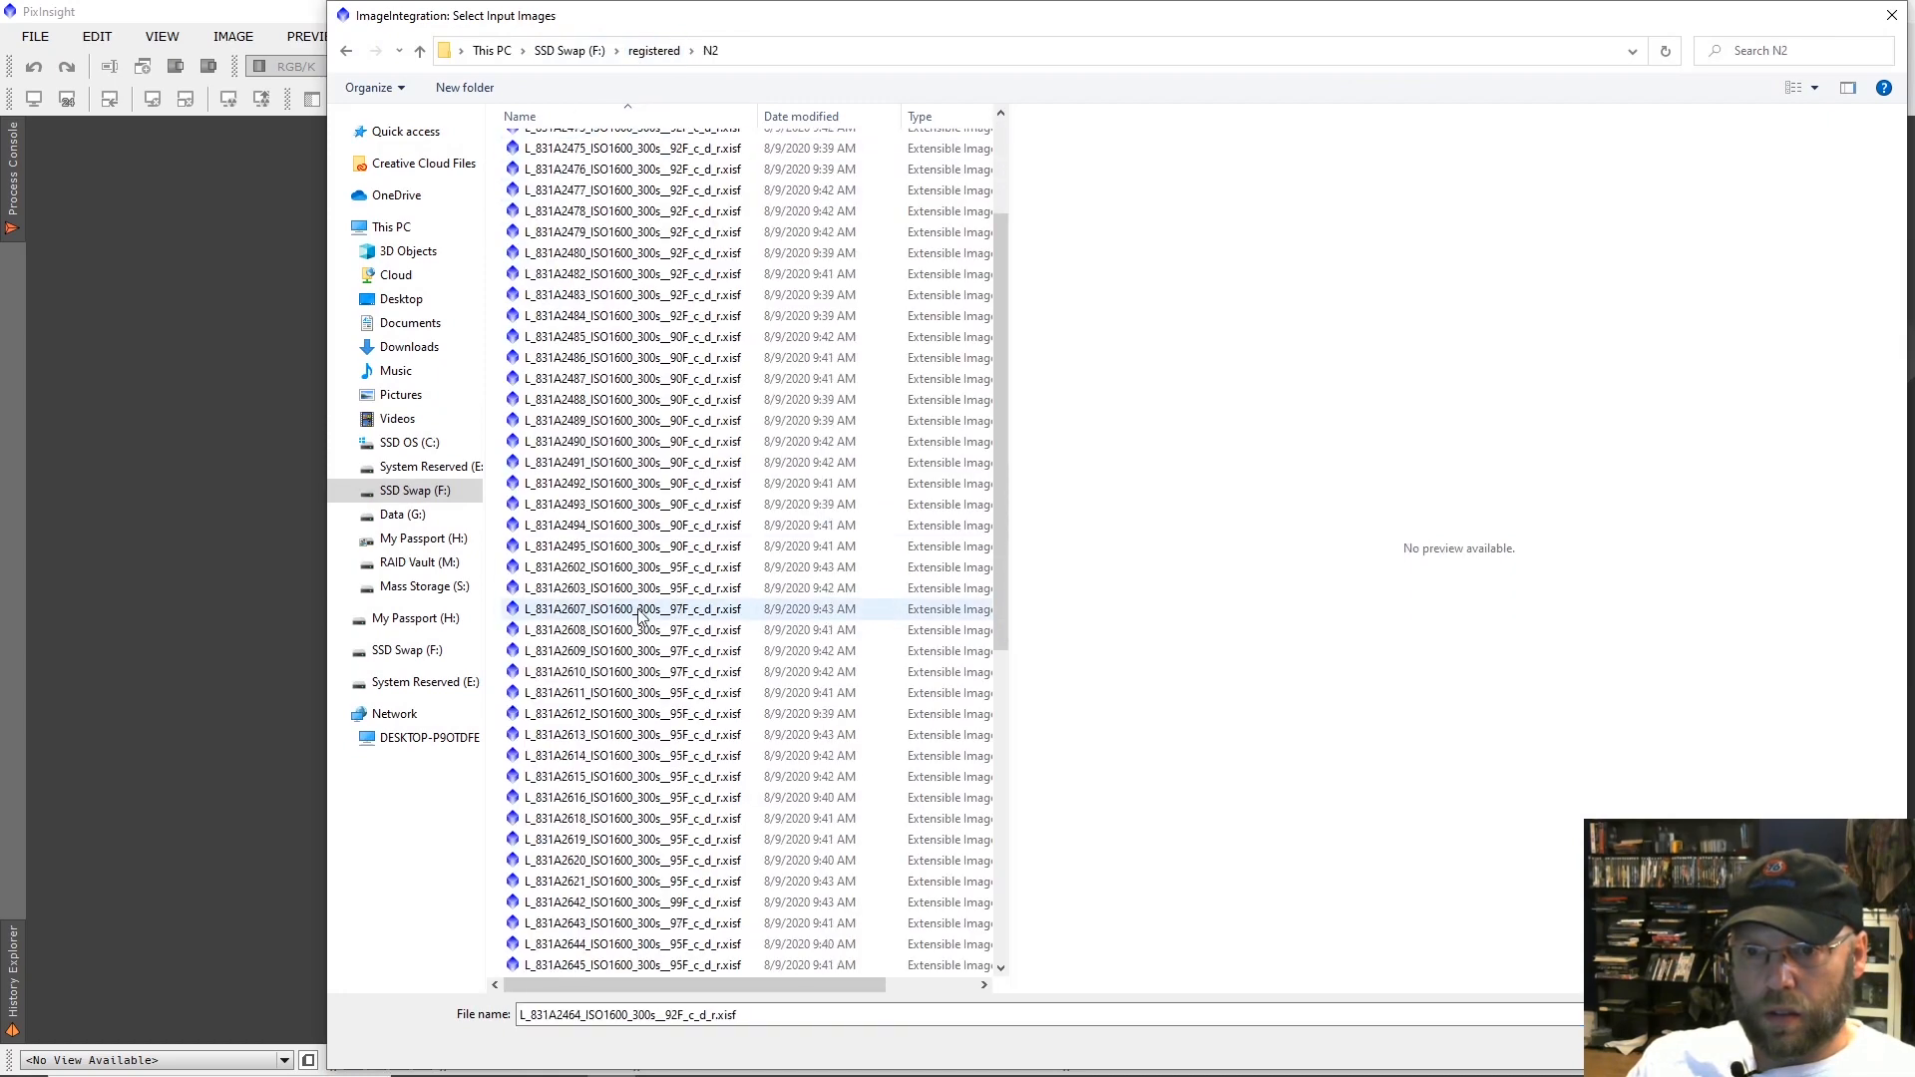
scroll(642, 614, "down", 10)
left_click(646, 965, "shift")
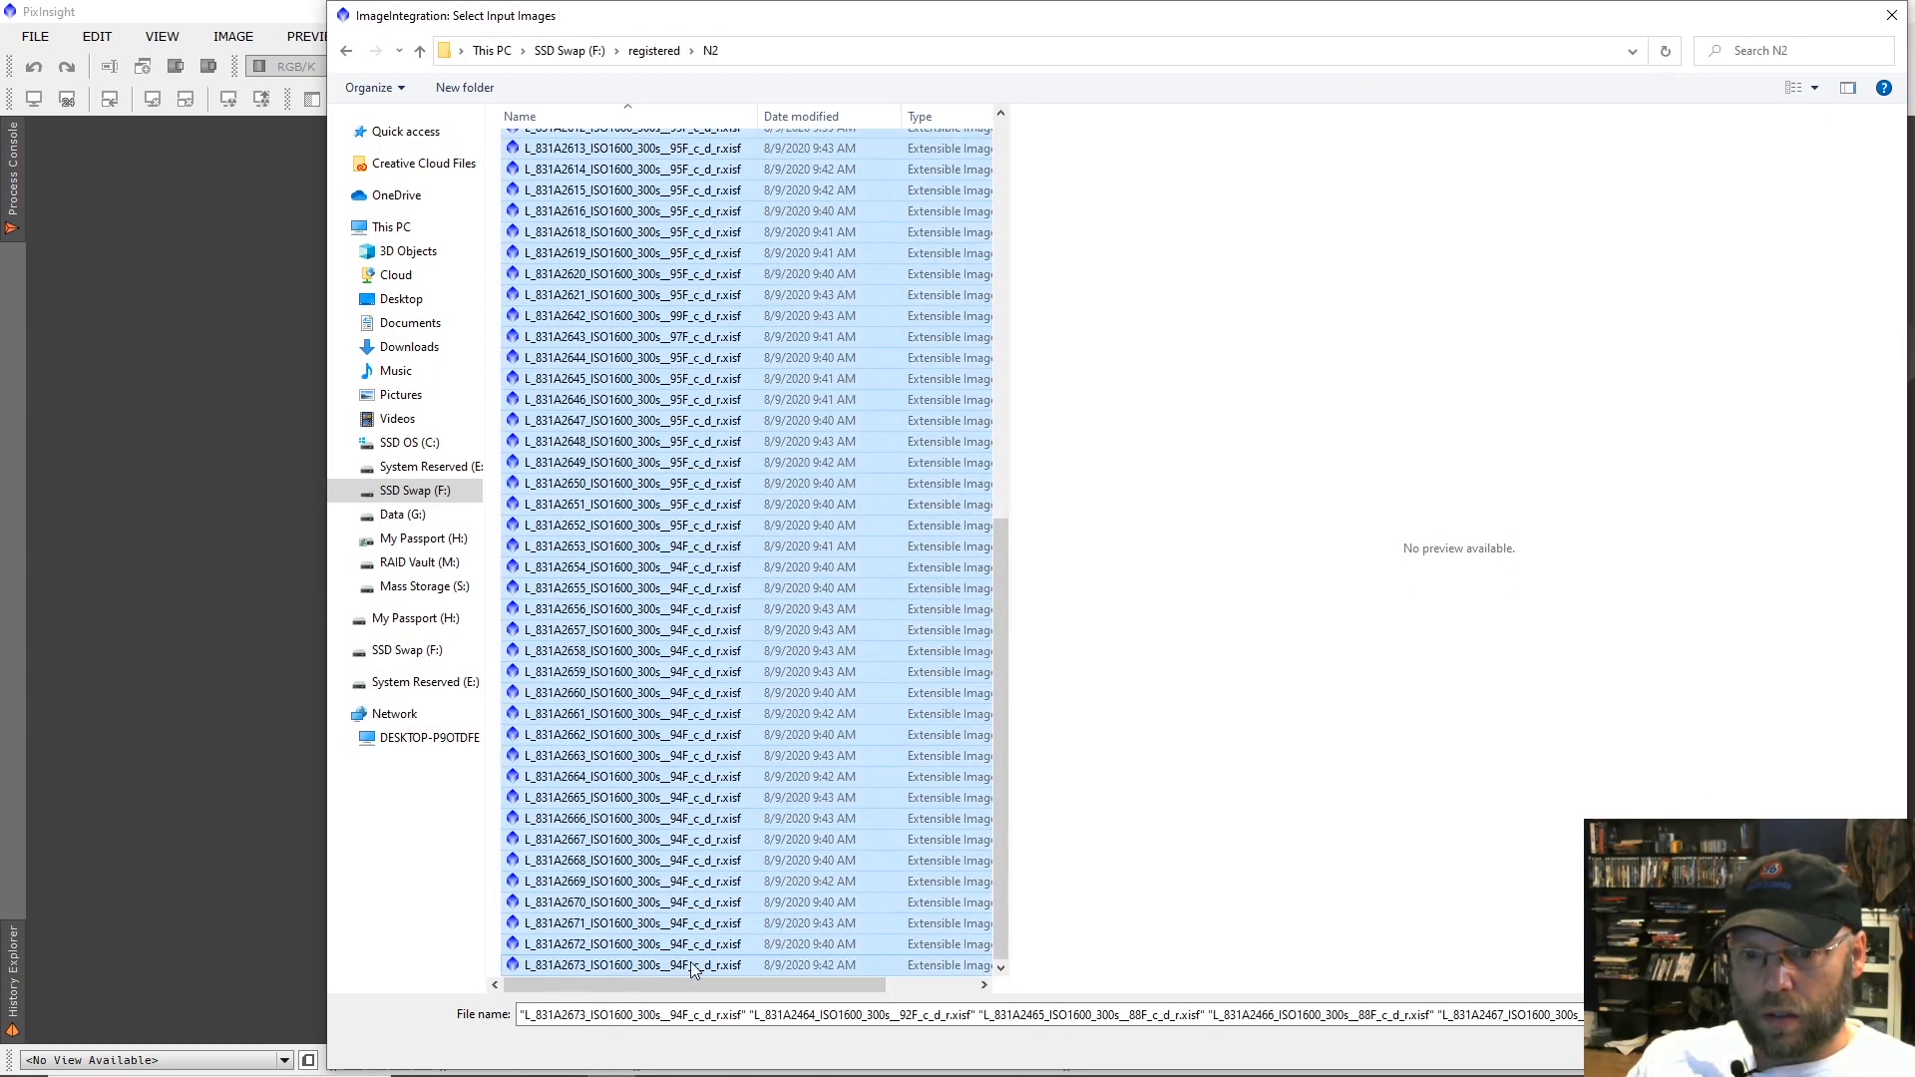
key("Return")
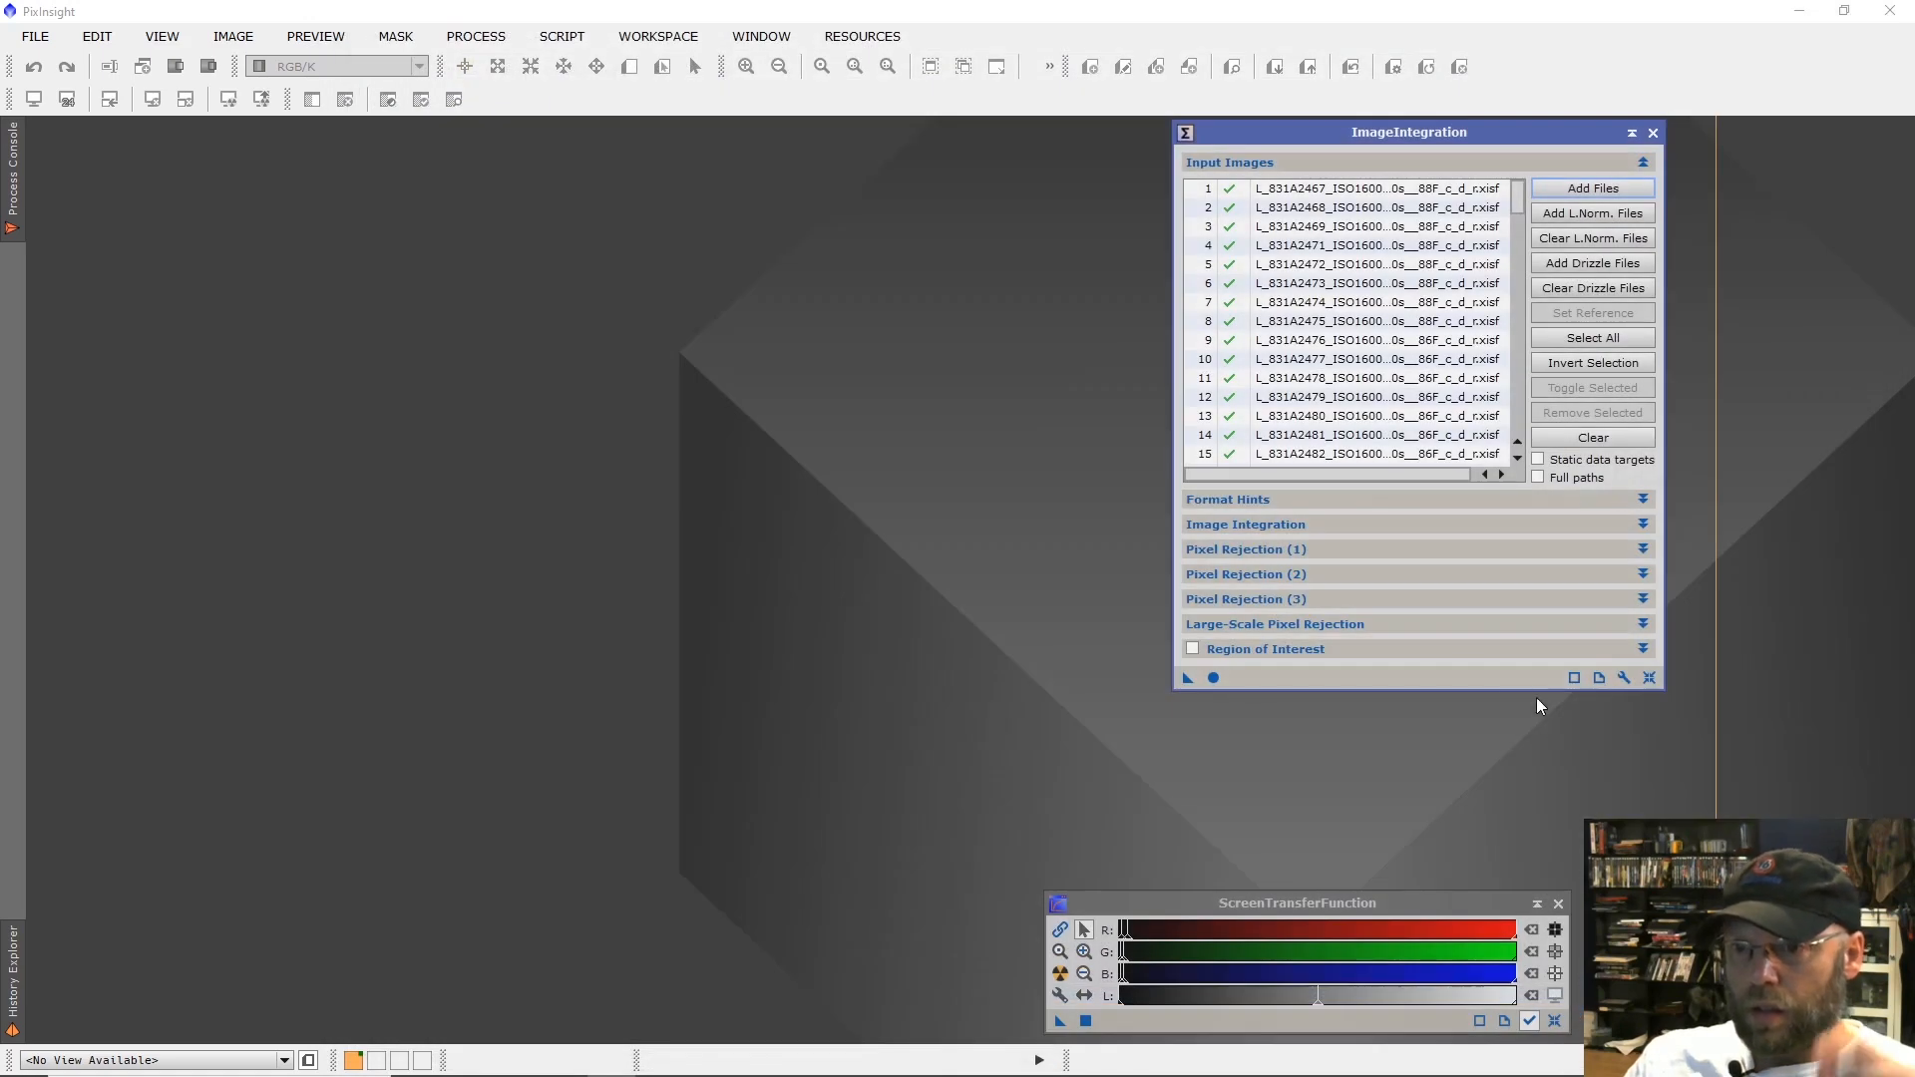
Set the pixel rejection algorithm to Linear Fit Clipping.
left_click(1356, 551)
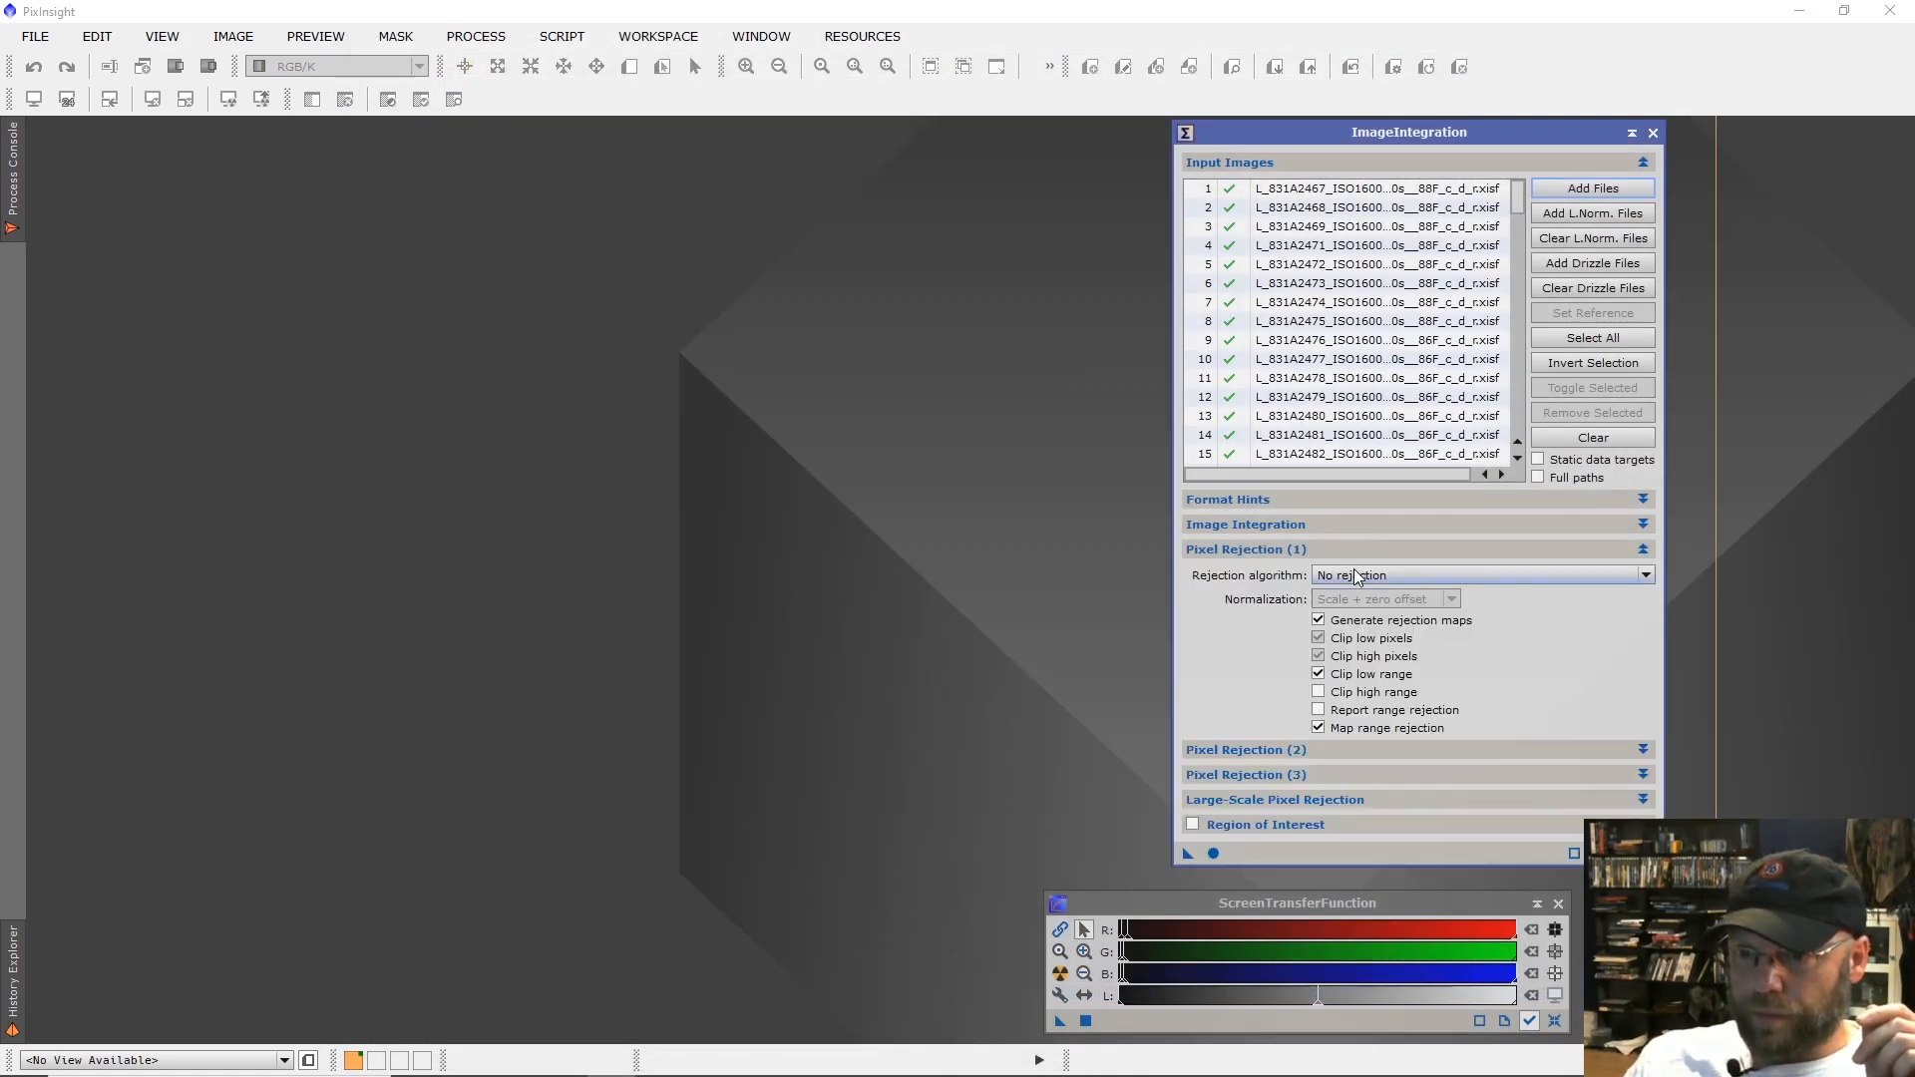
left_click(1355, 573)
left_click(1391, 684)
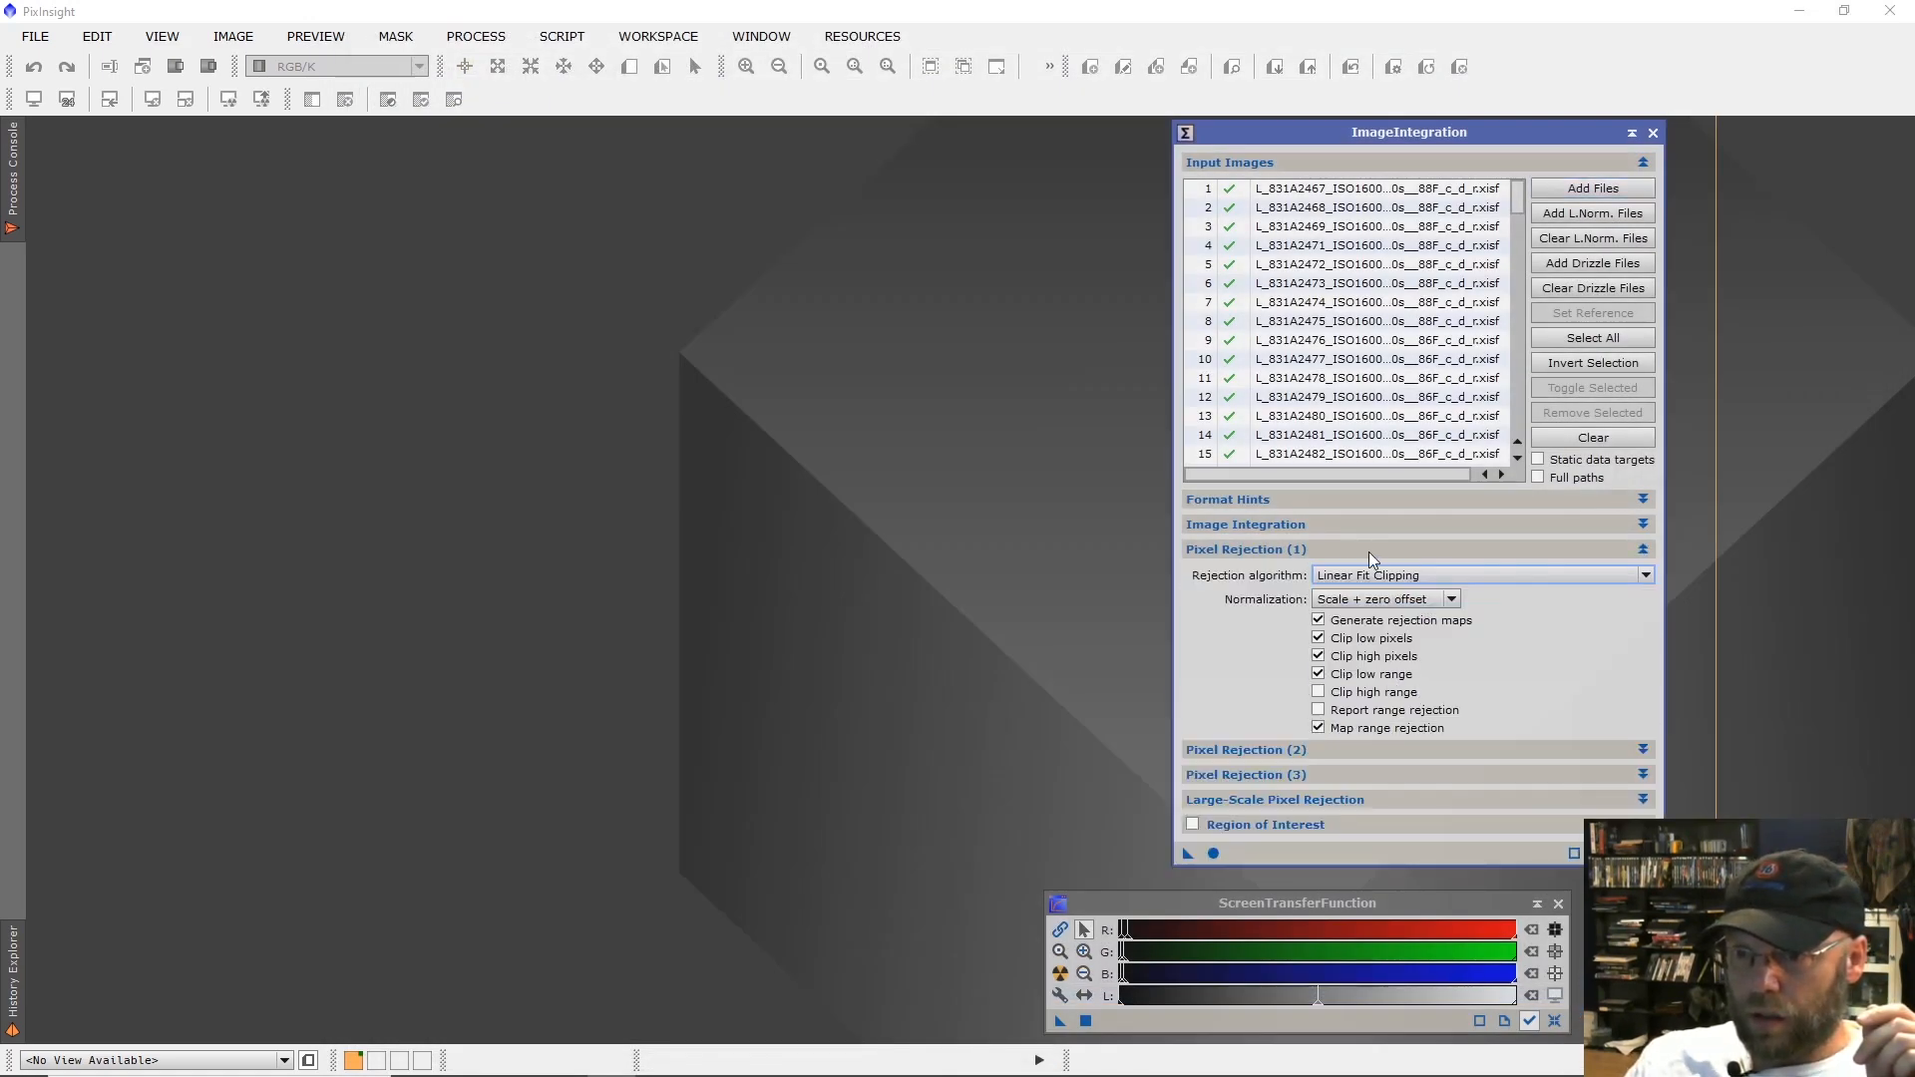
left_click(1369, 553)
Review the image combination and pixel rejection settings, and run the image integration on the added frames.
left_click(1361, 529)
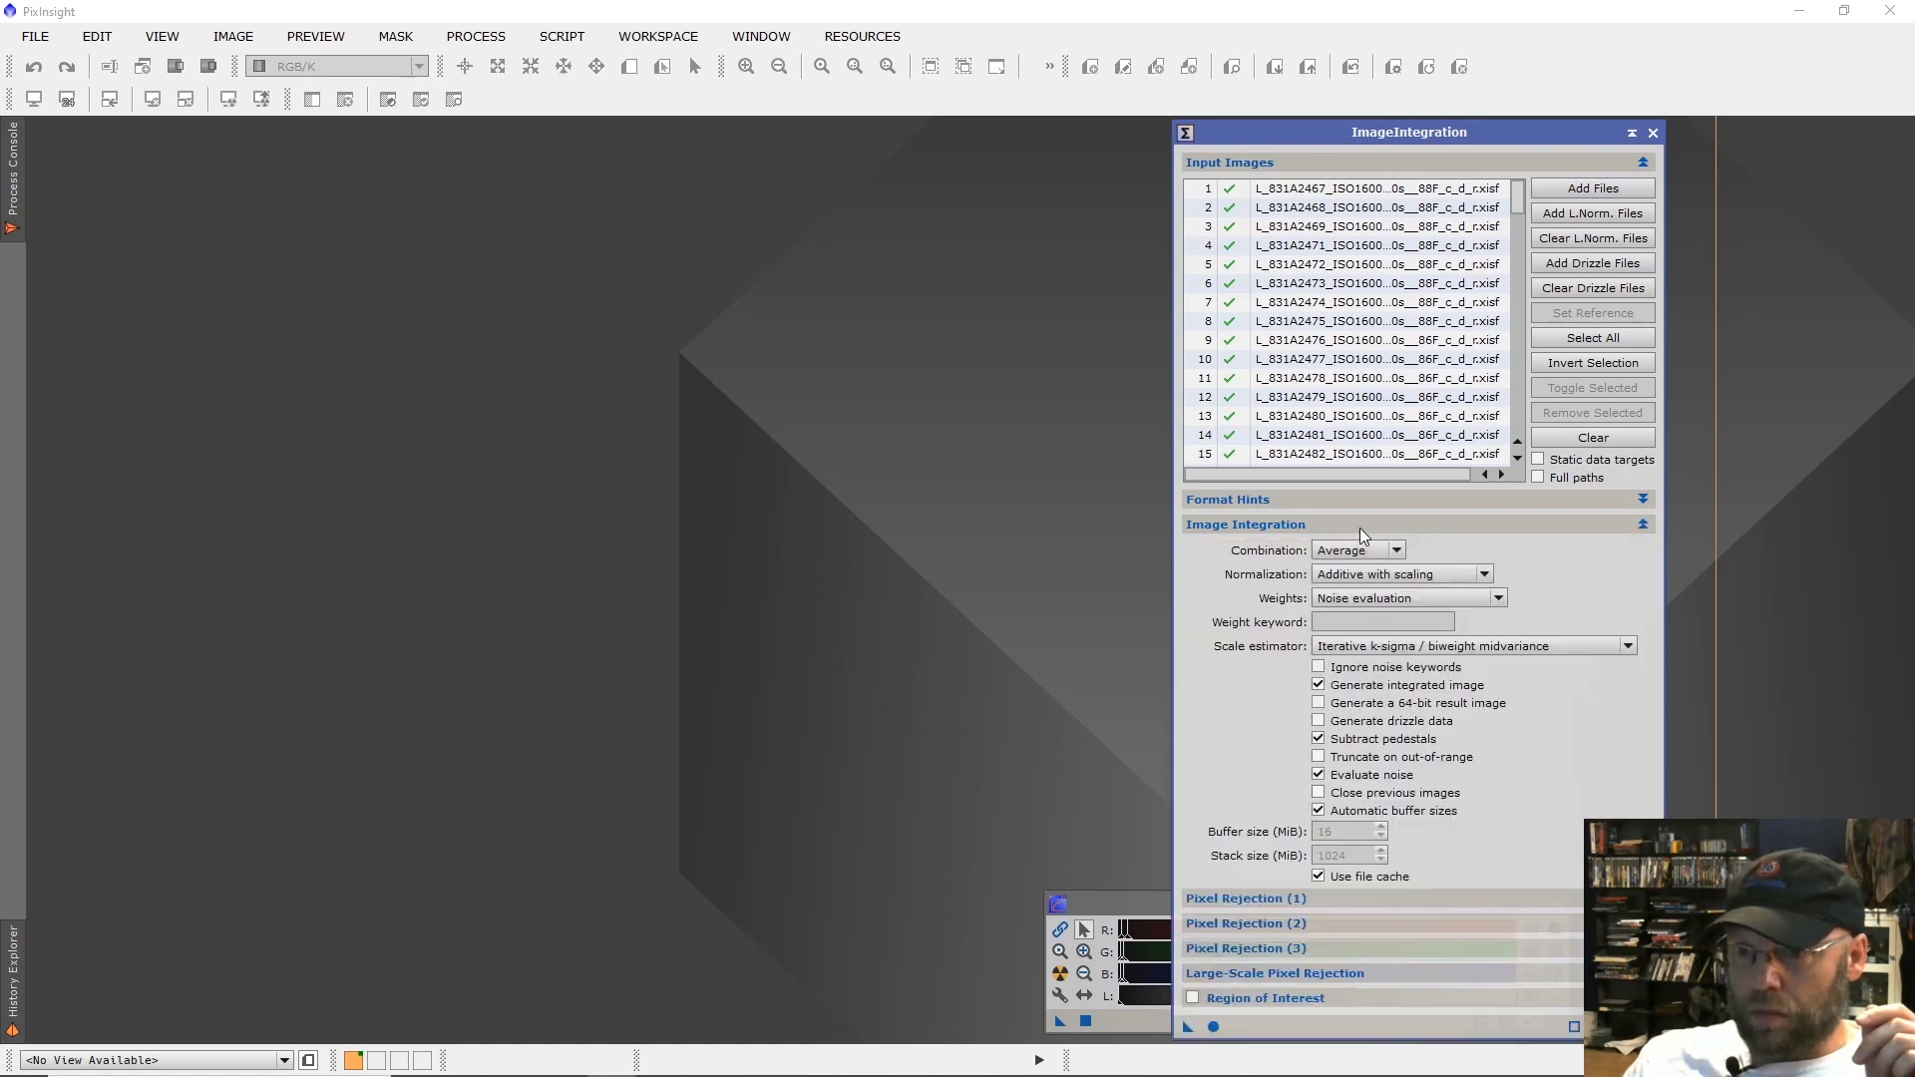
left_click(1361, 529)
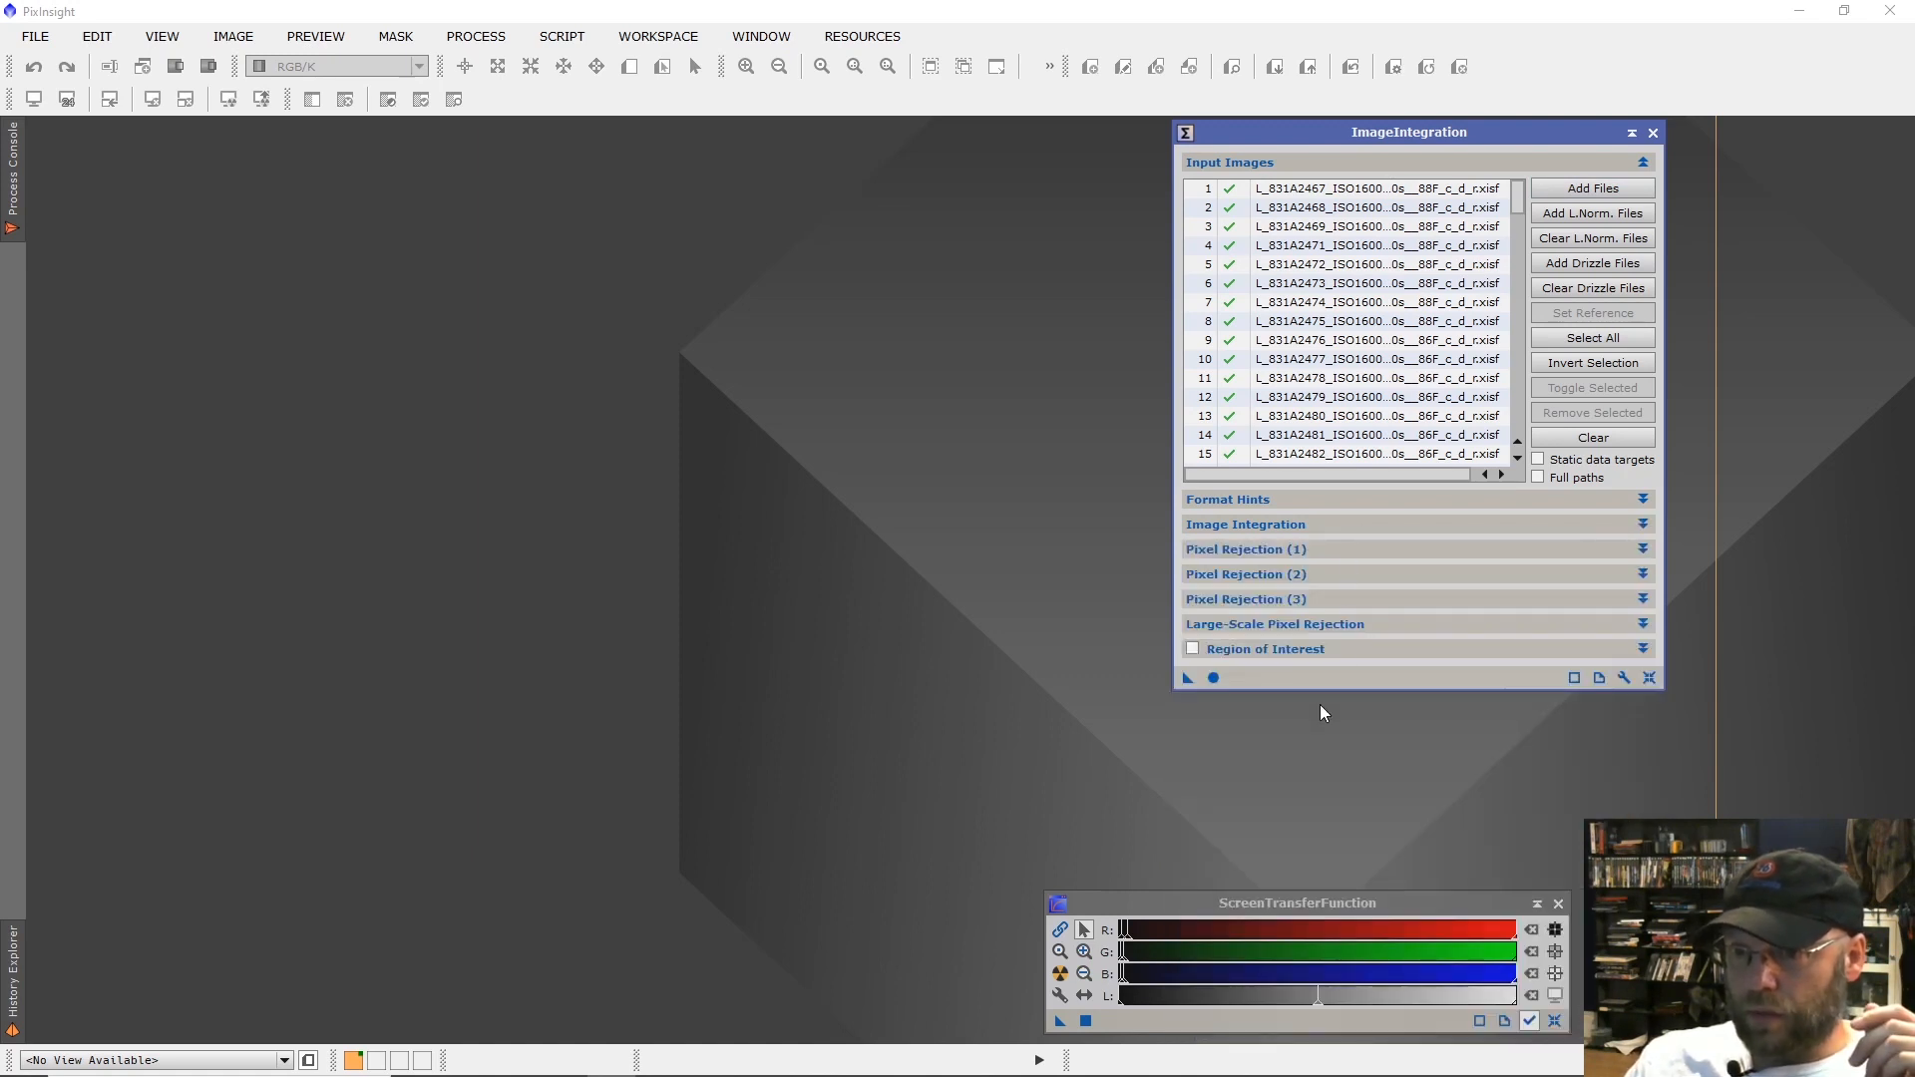
left_click(1233, 575)
left_click(1234, 576)
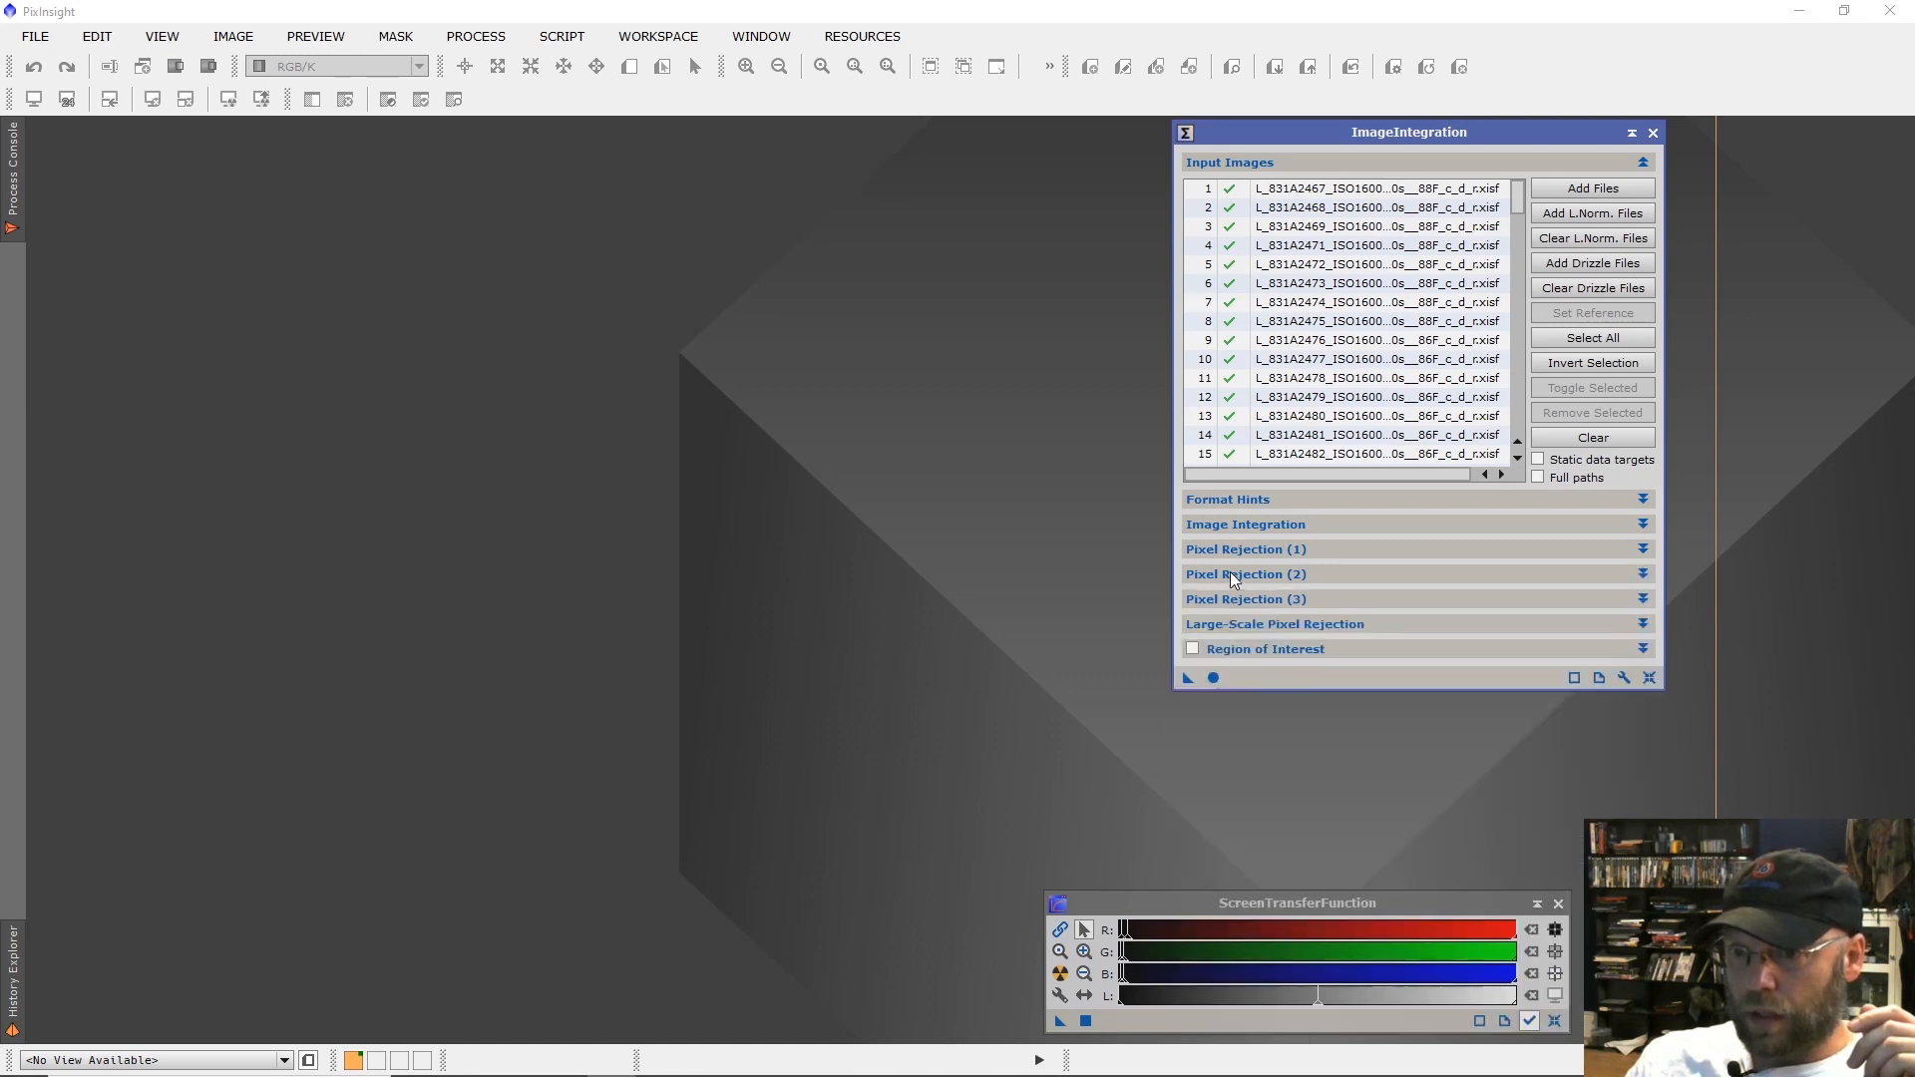
left_click(1229, 550)
left_click(1227, 551)
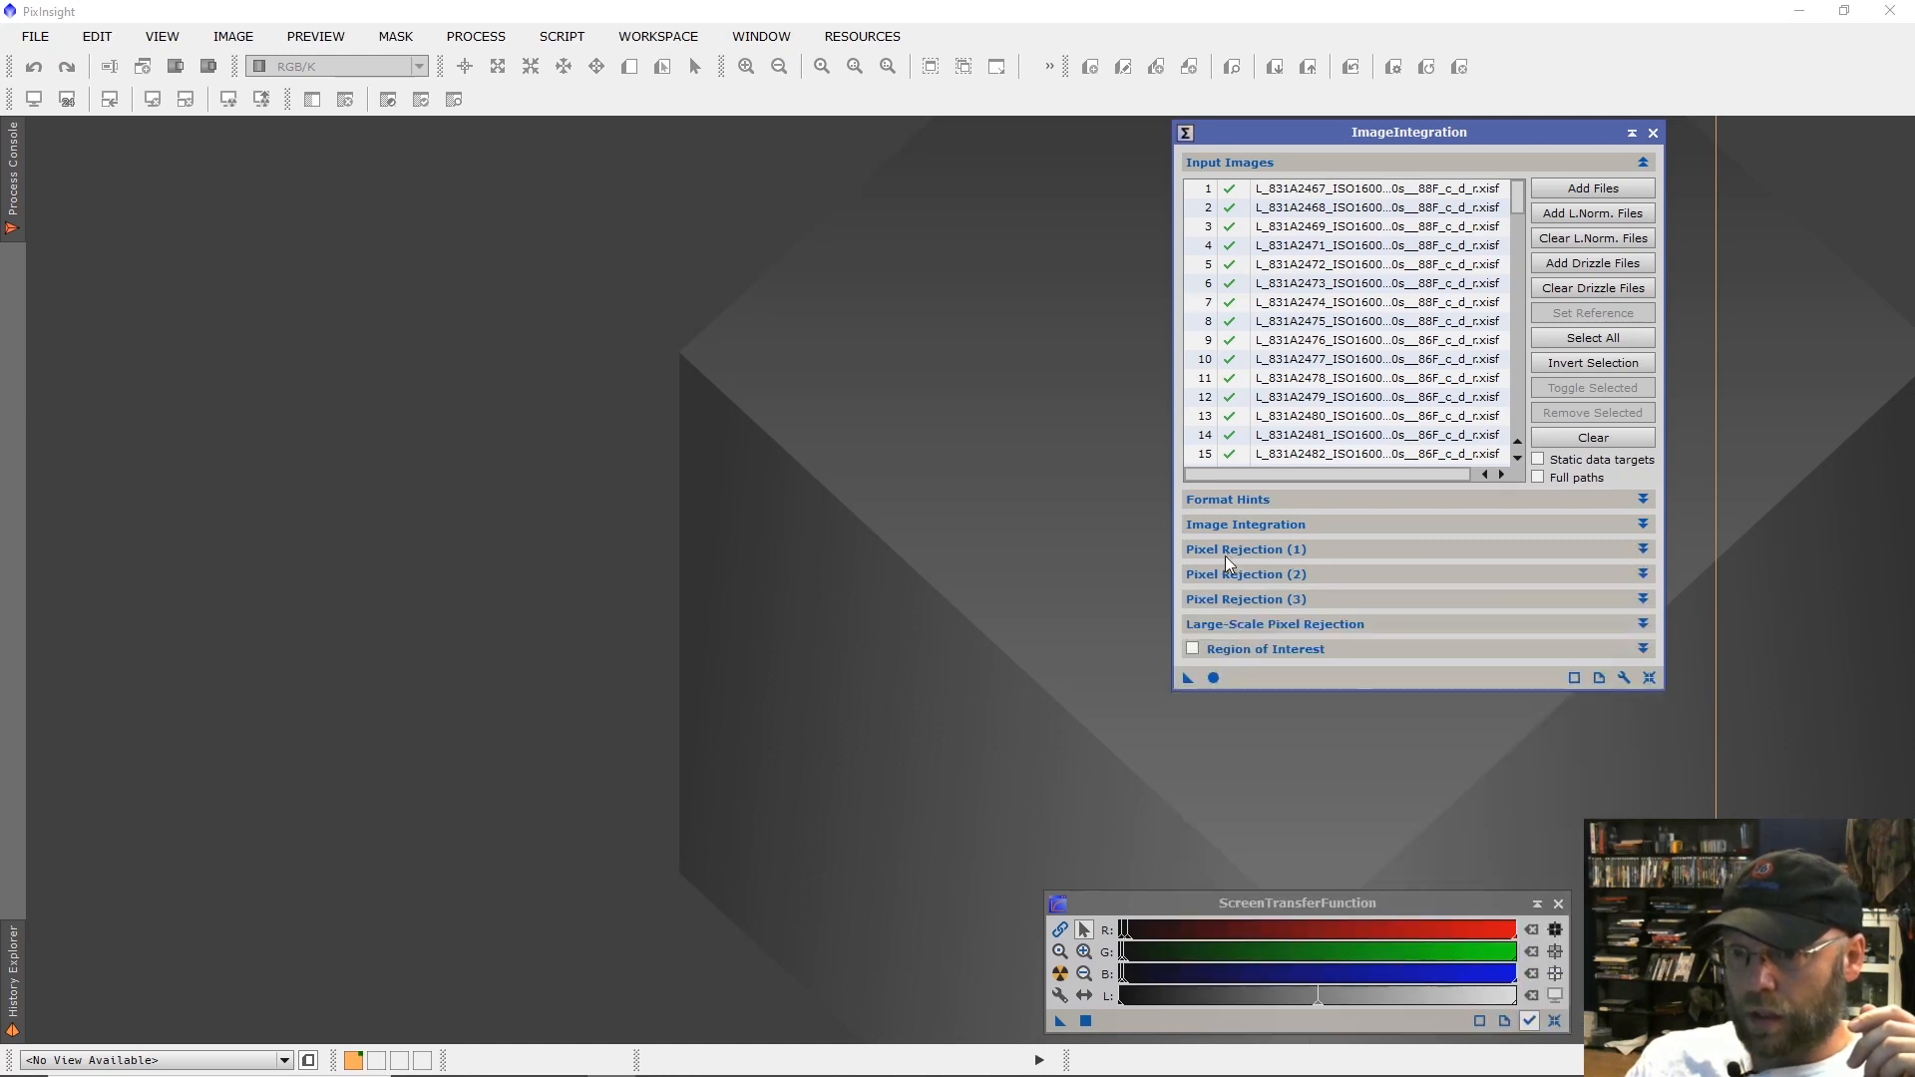
left_click(1208, 677)
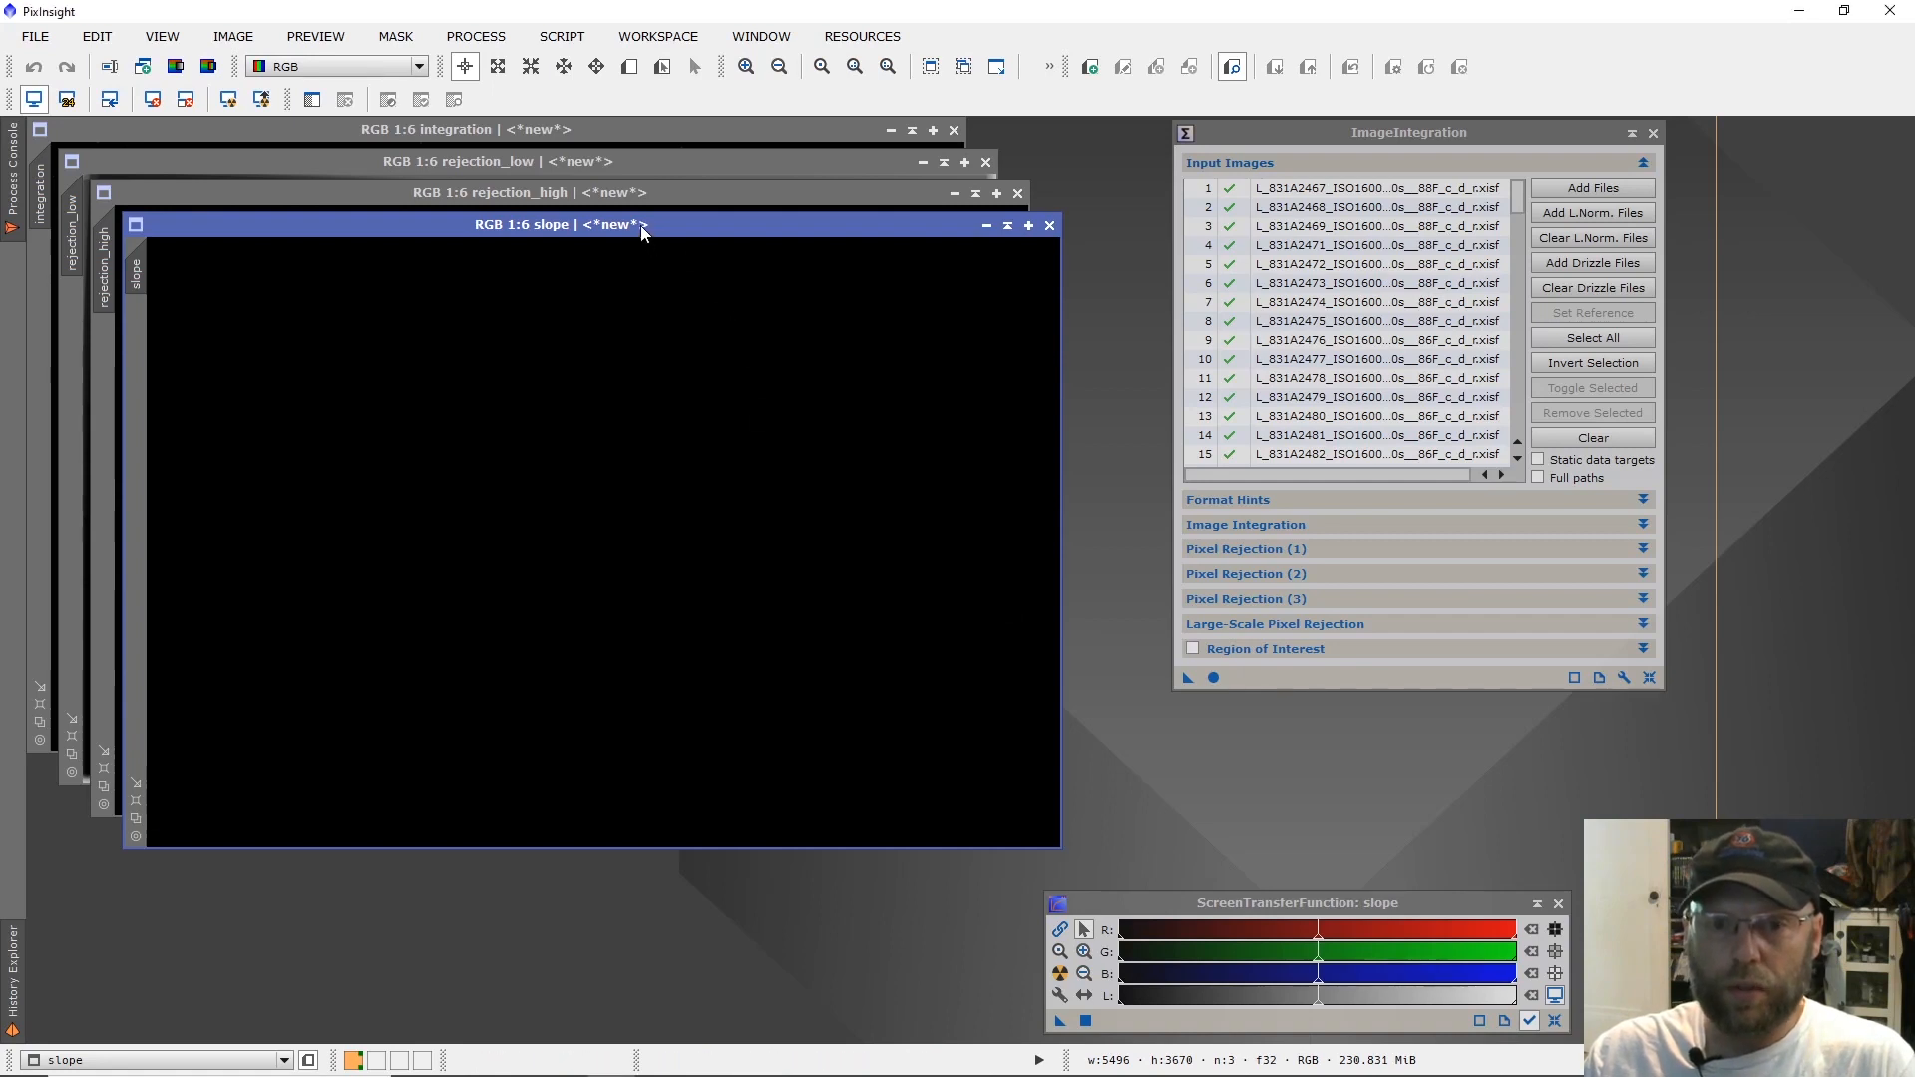
Auto-stretch the slope, rejection_high and rejection_low images to check each one, and close them.
key("ctrl+a")
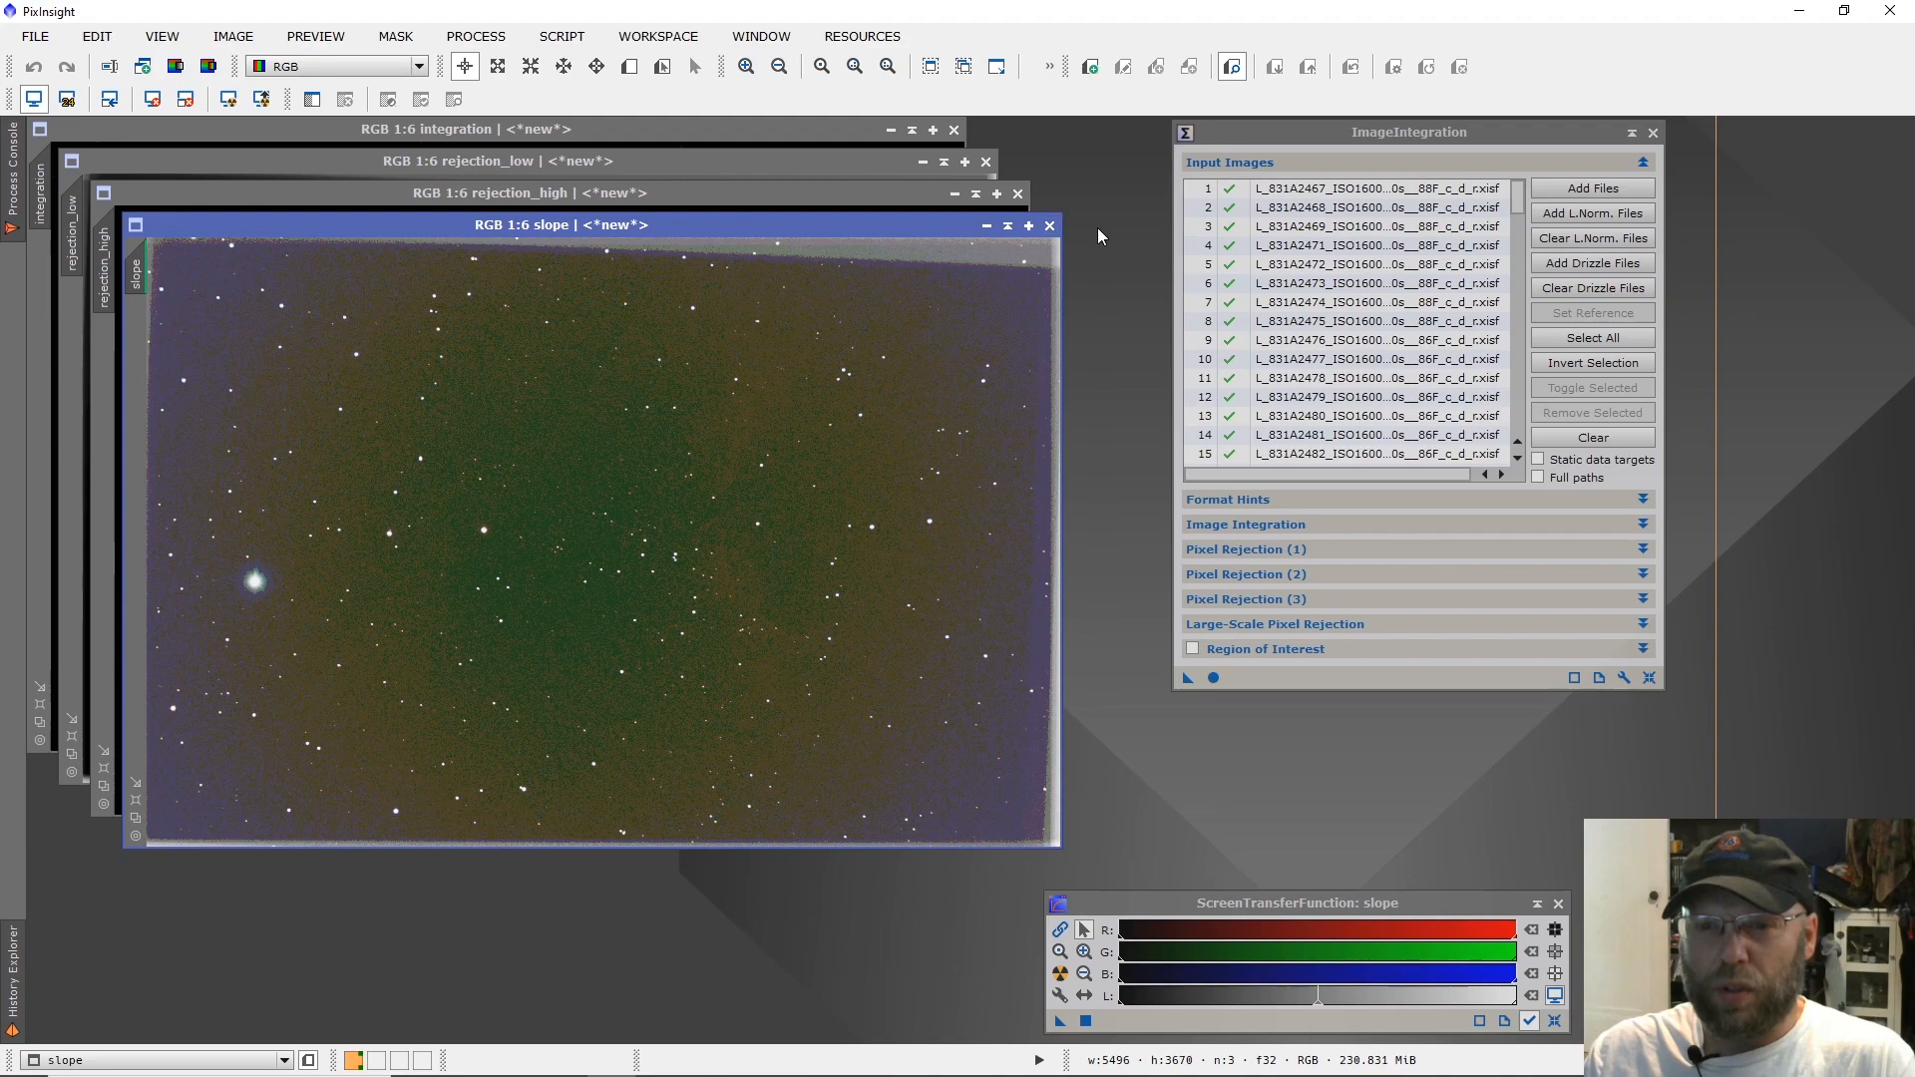
left_click(1057, 228)
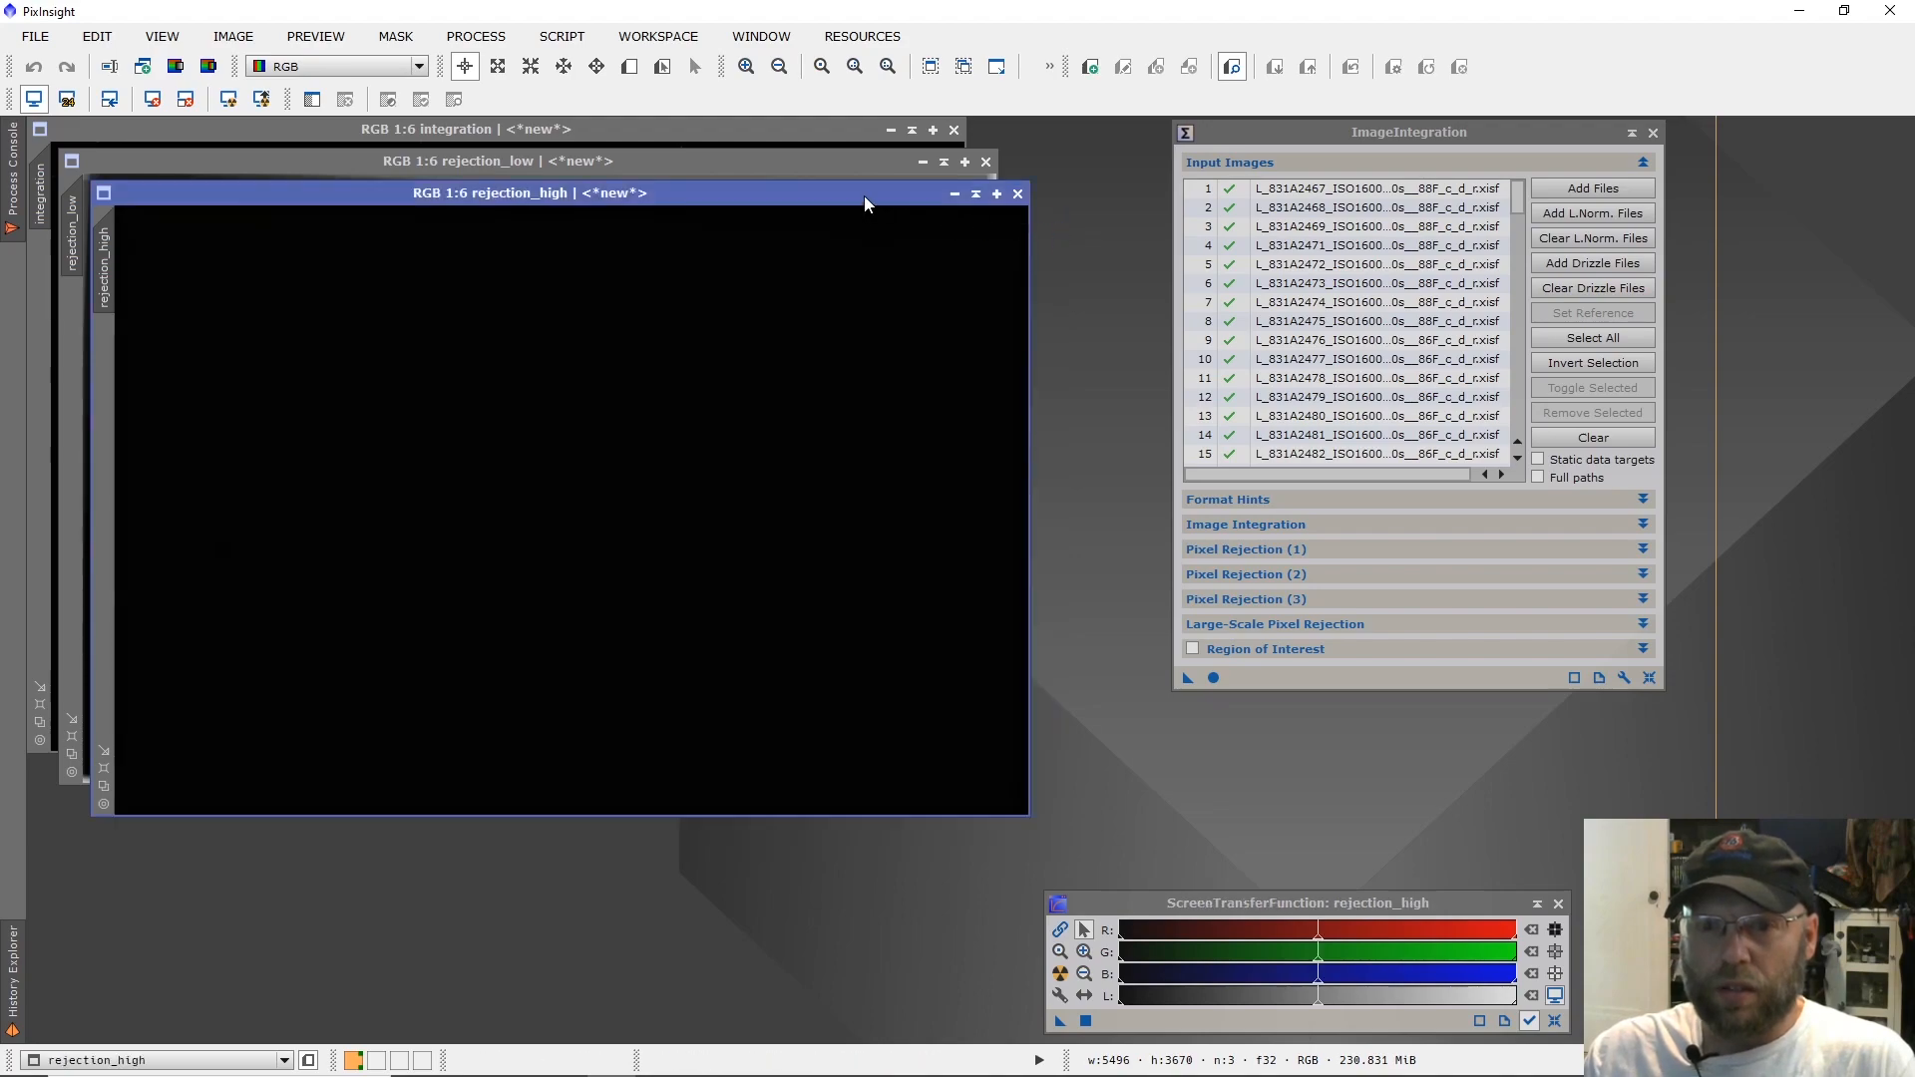
key("ctrl+a")
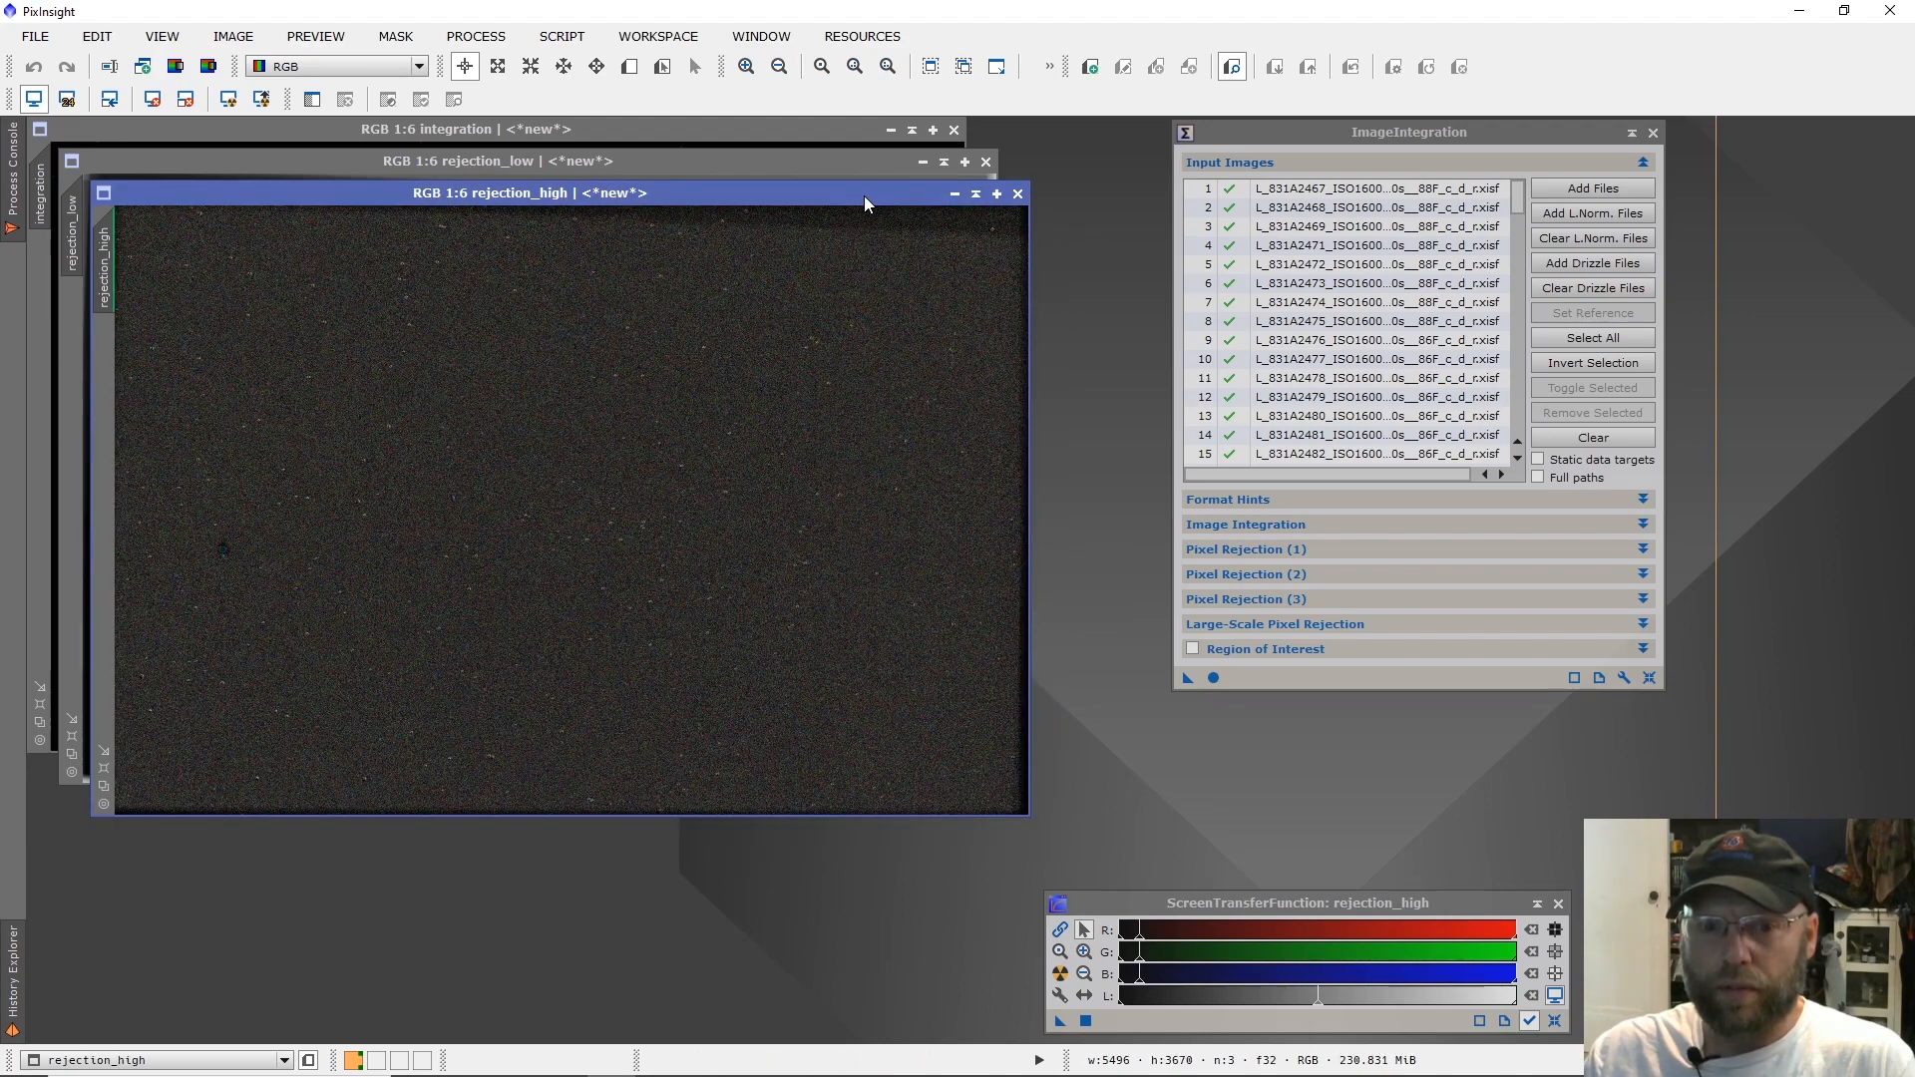
left_click(1018, 194)
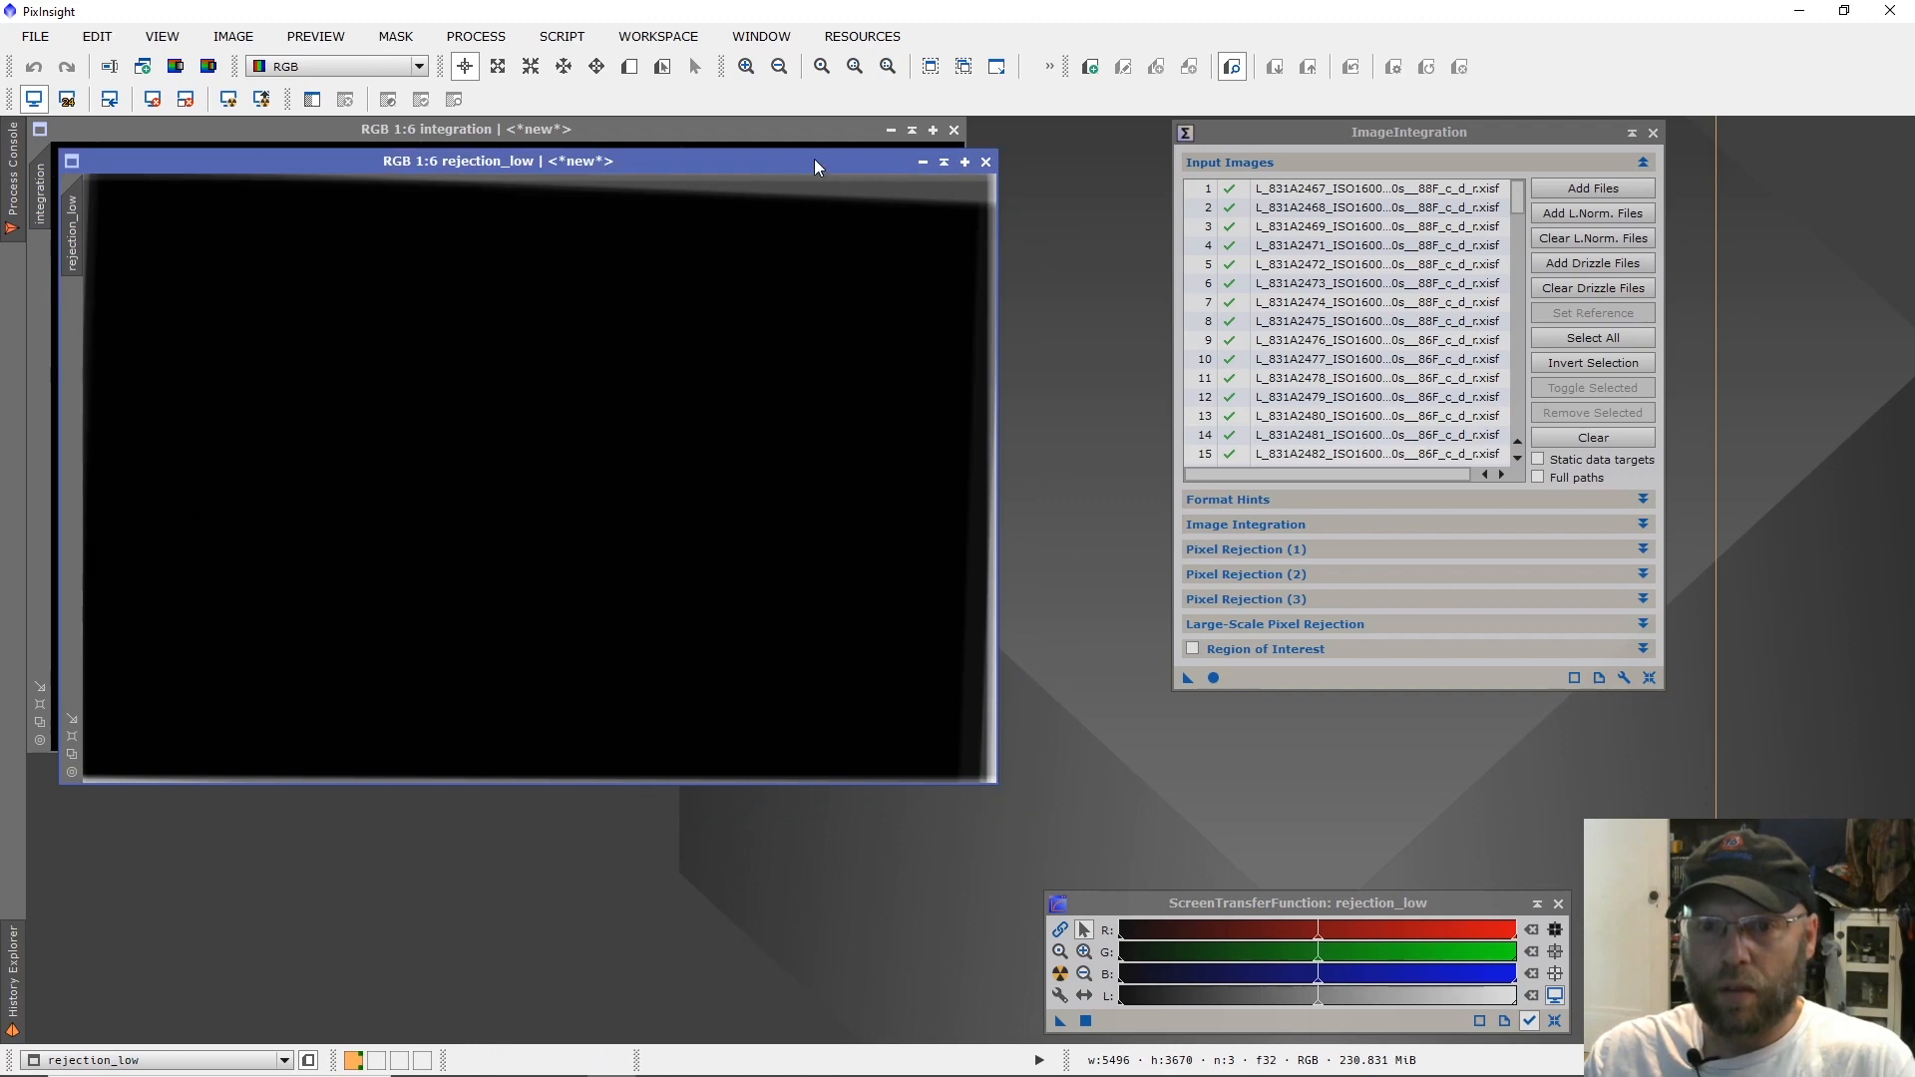
key("ctrl+a")
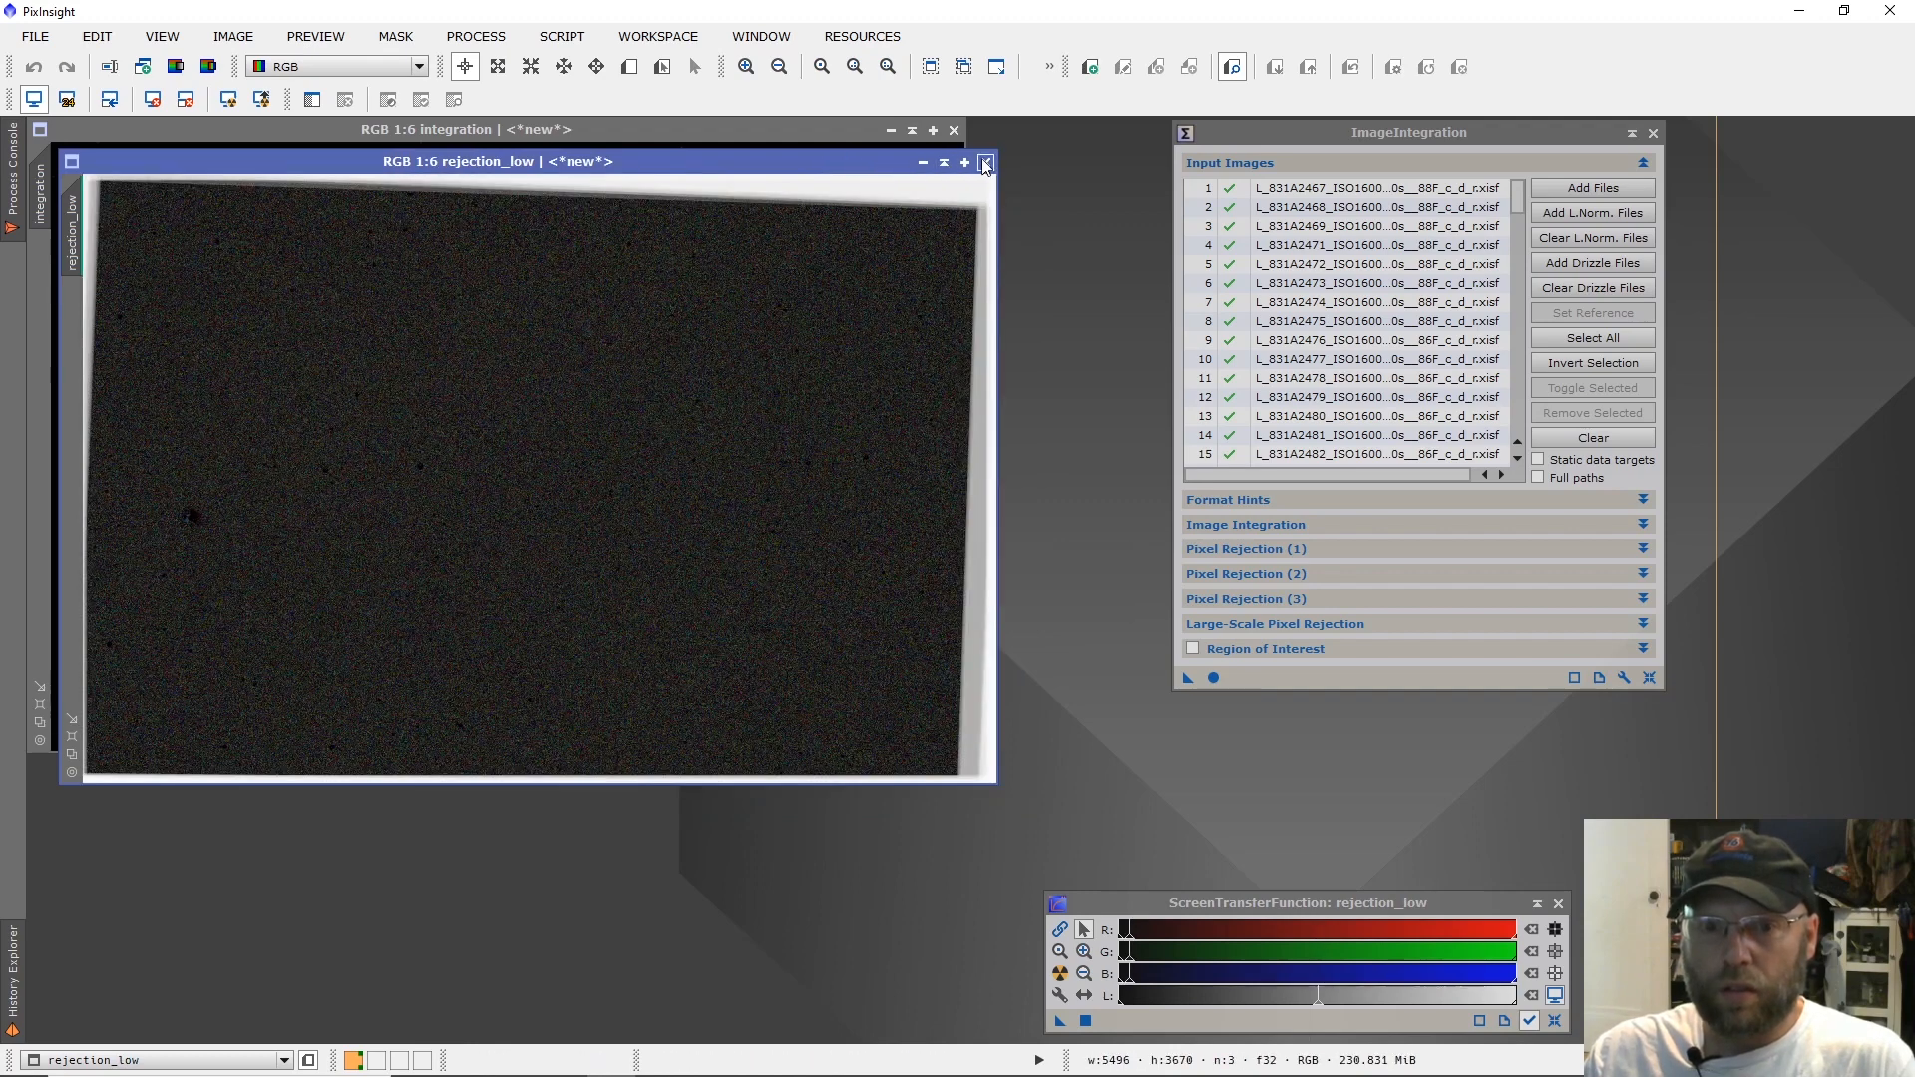
left_click(986, 162)
Auto-stretch the integration image and examine its nebula detail and the bright blue star at 1:1.
key("ctrl+a")
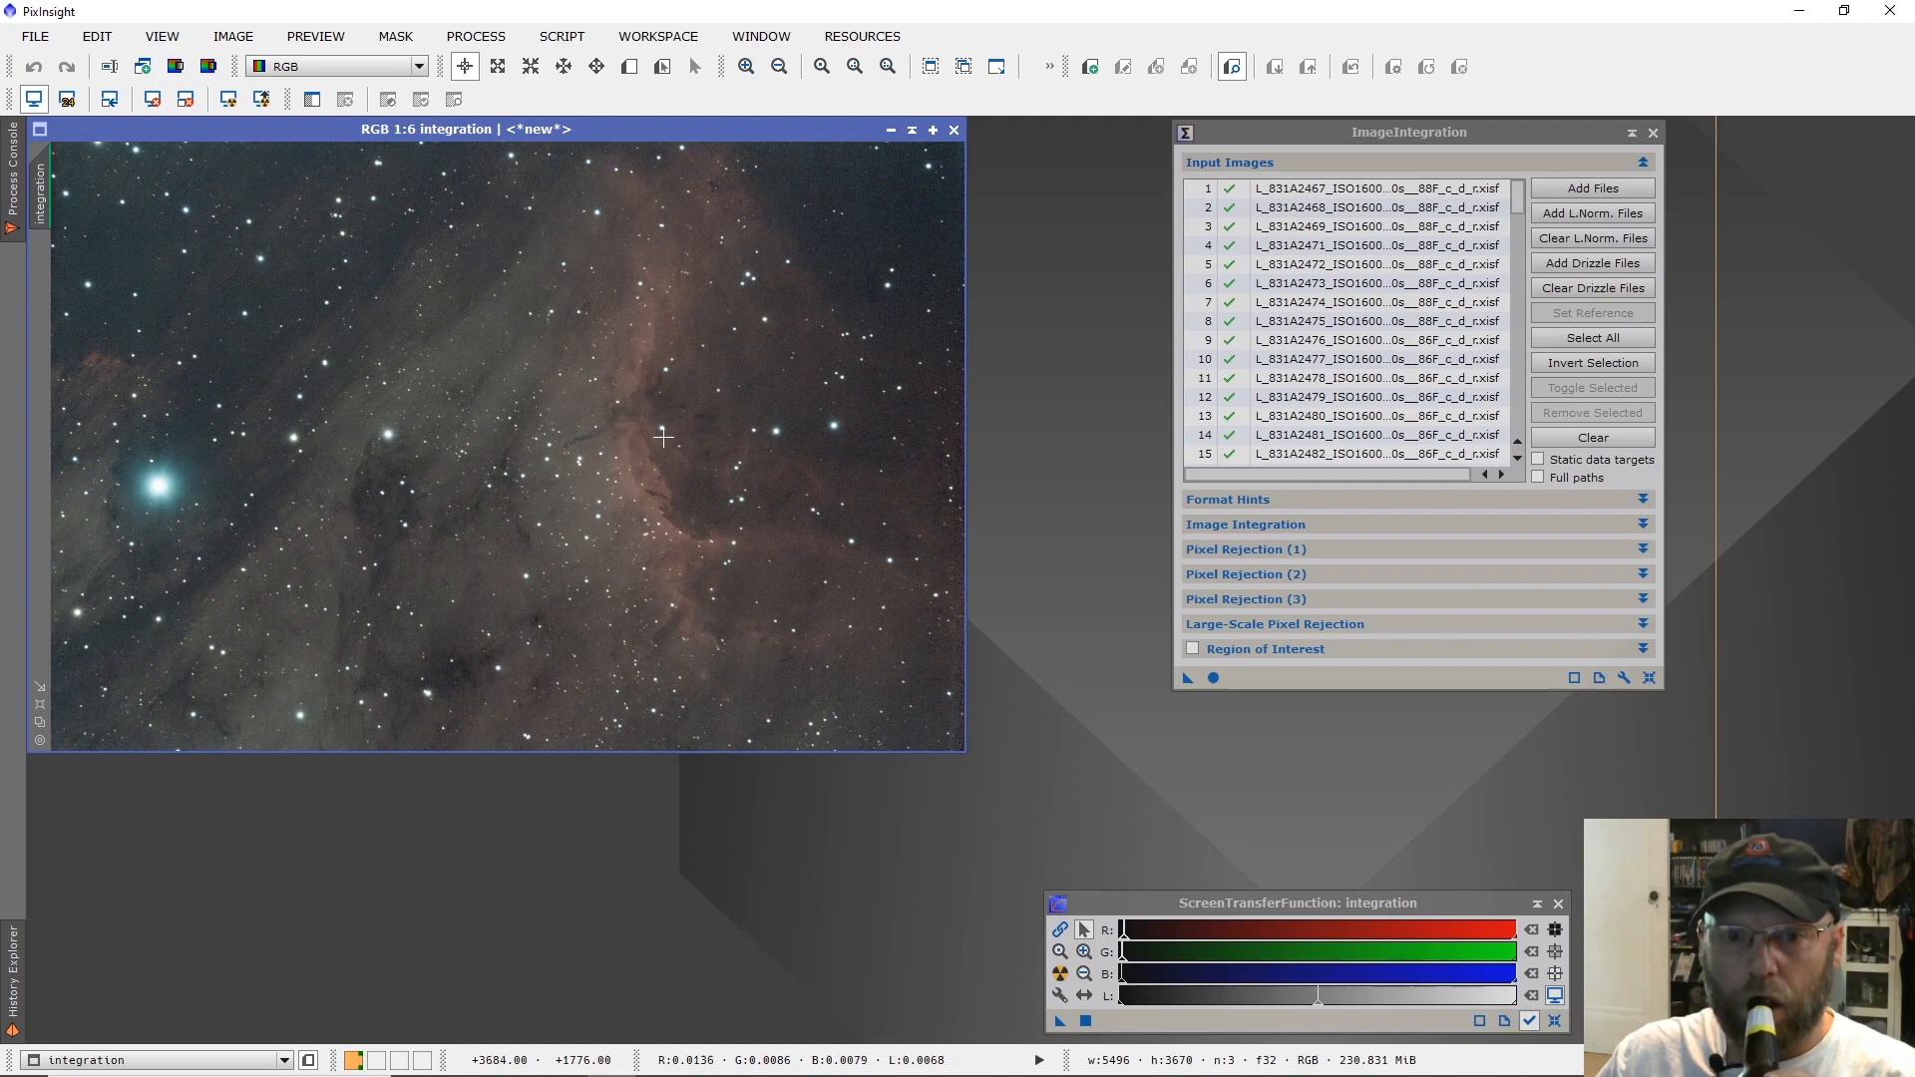
scroll(628, 442, "up", 5)
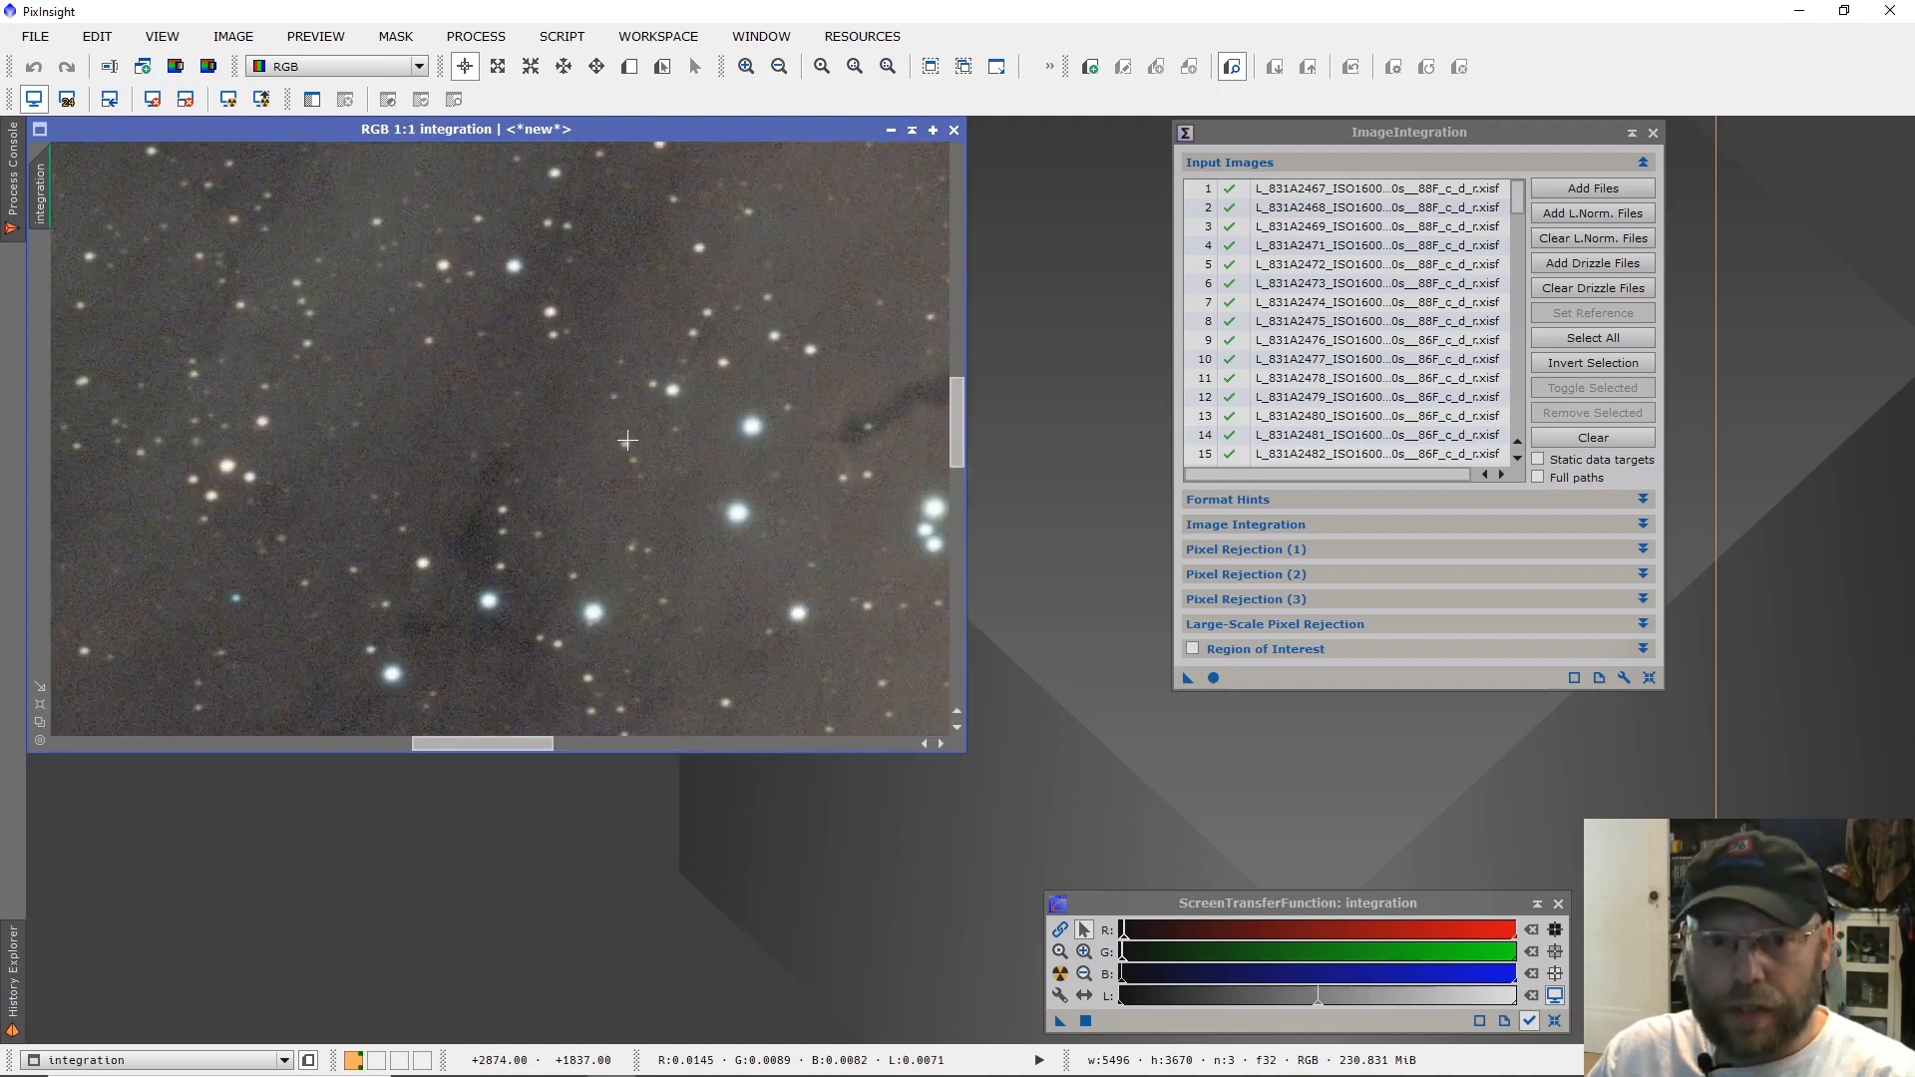
scroll(628, 441, "down", 3)
scroll(628, 442, "down", 2)
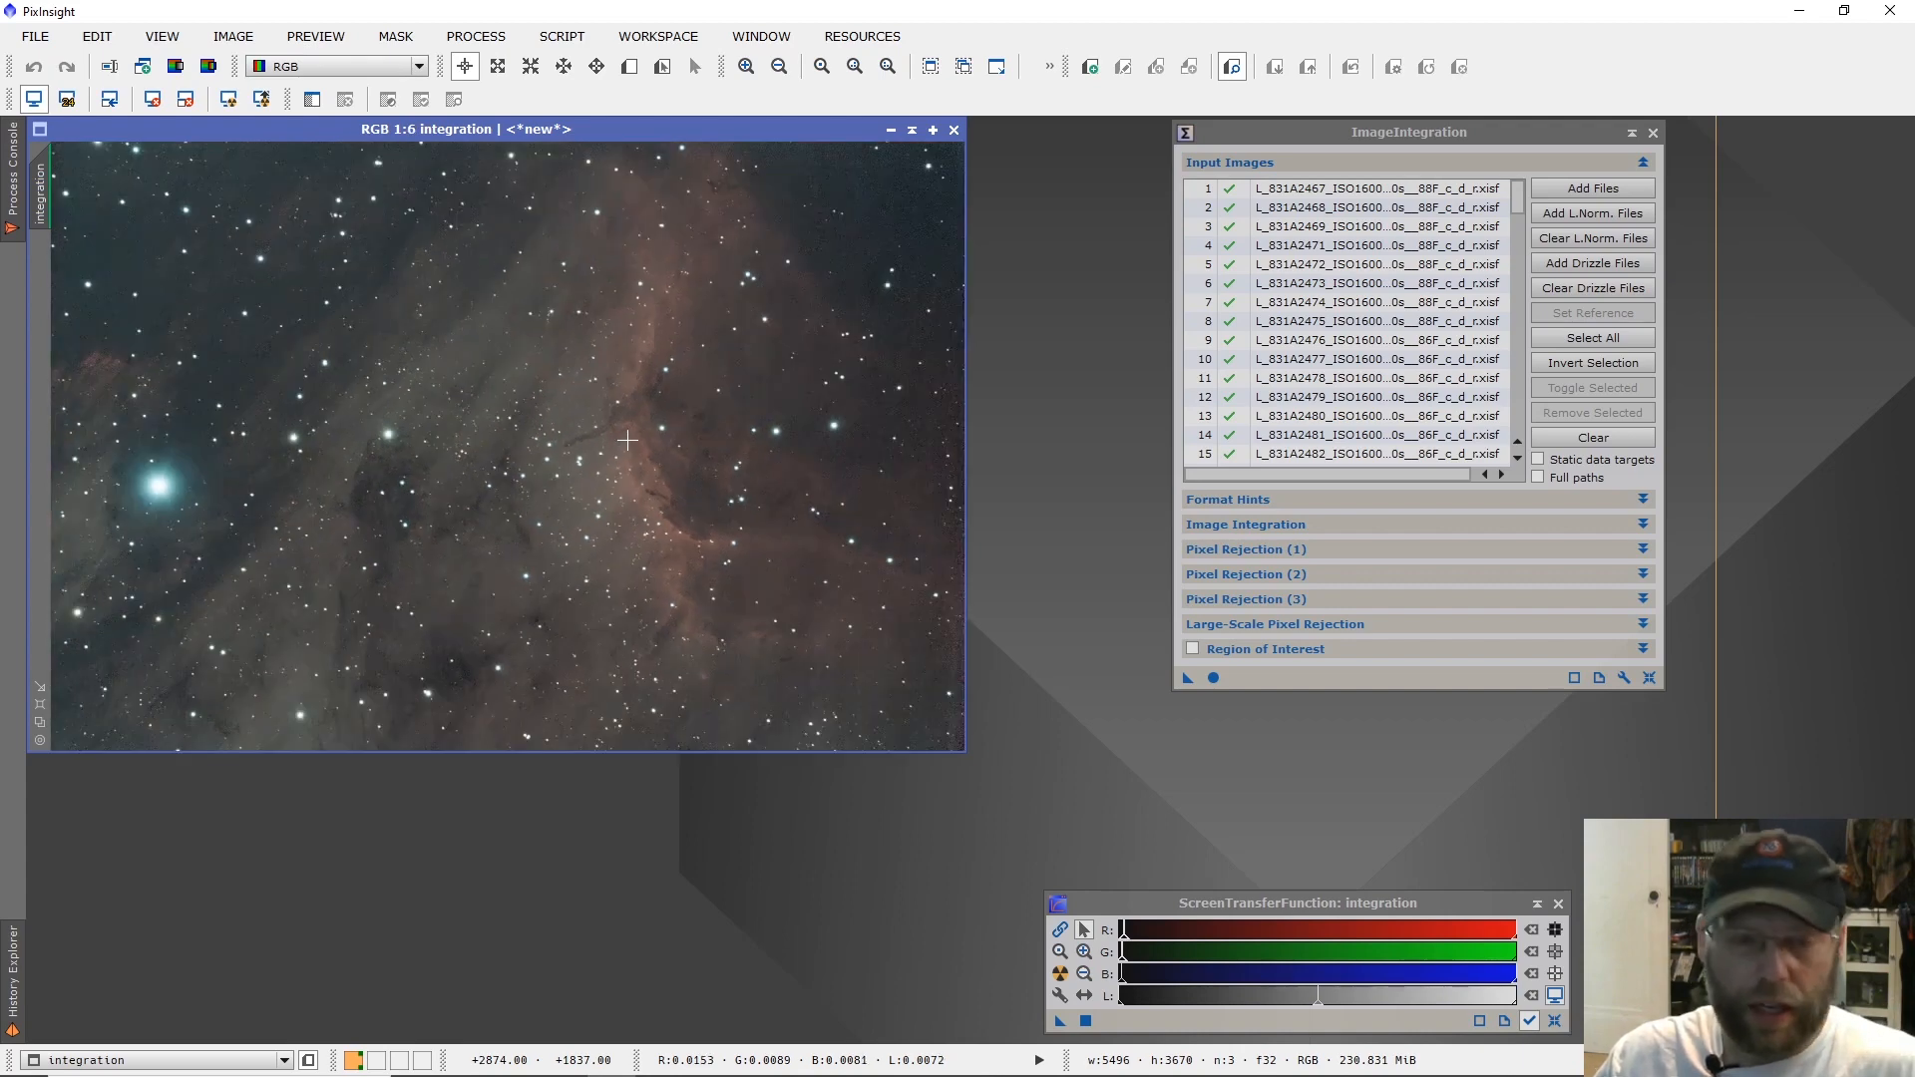
scroll(252, 494, "up", 3)
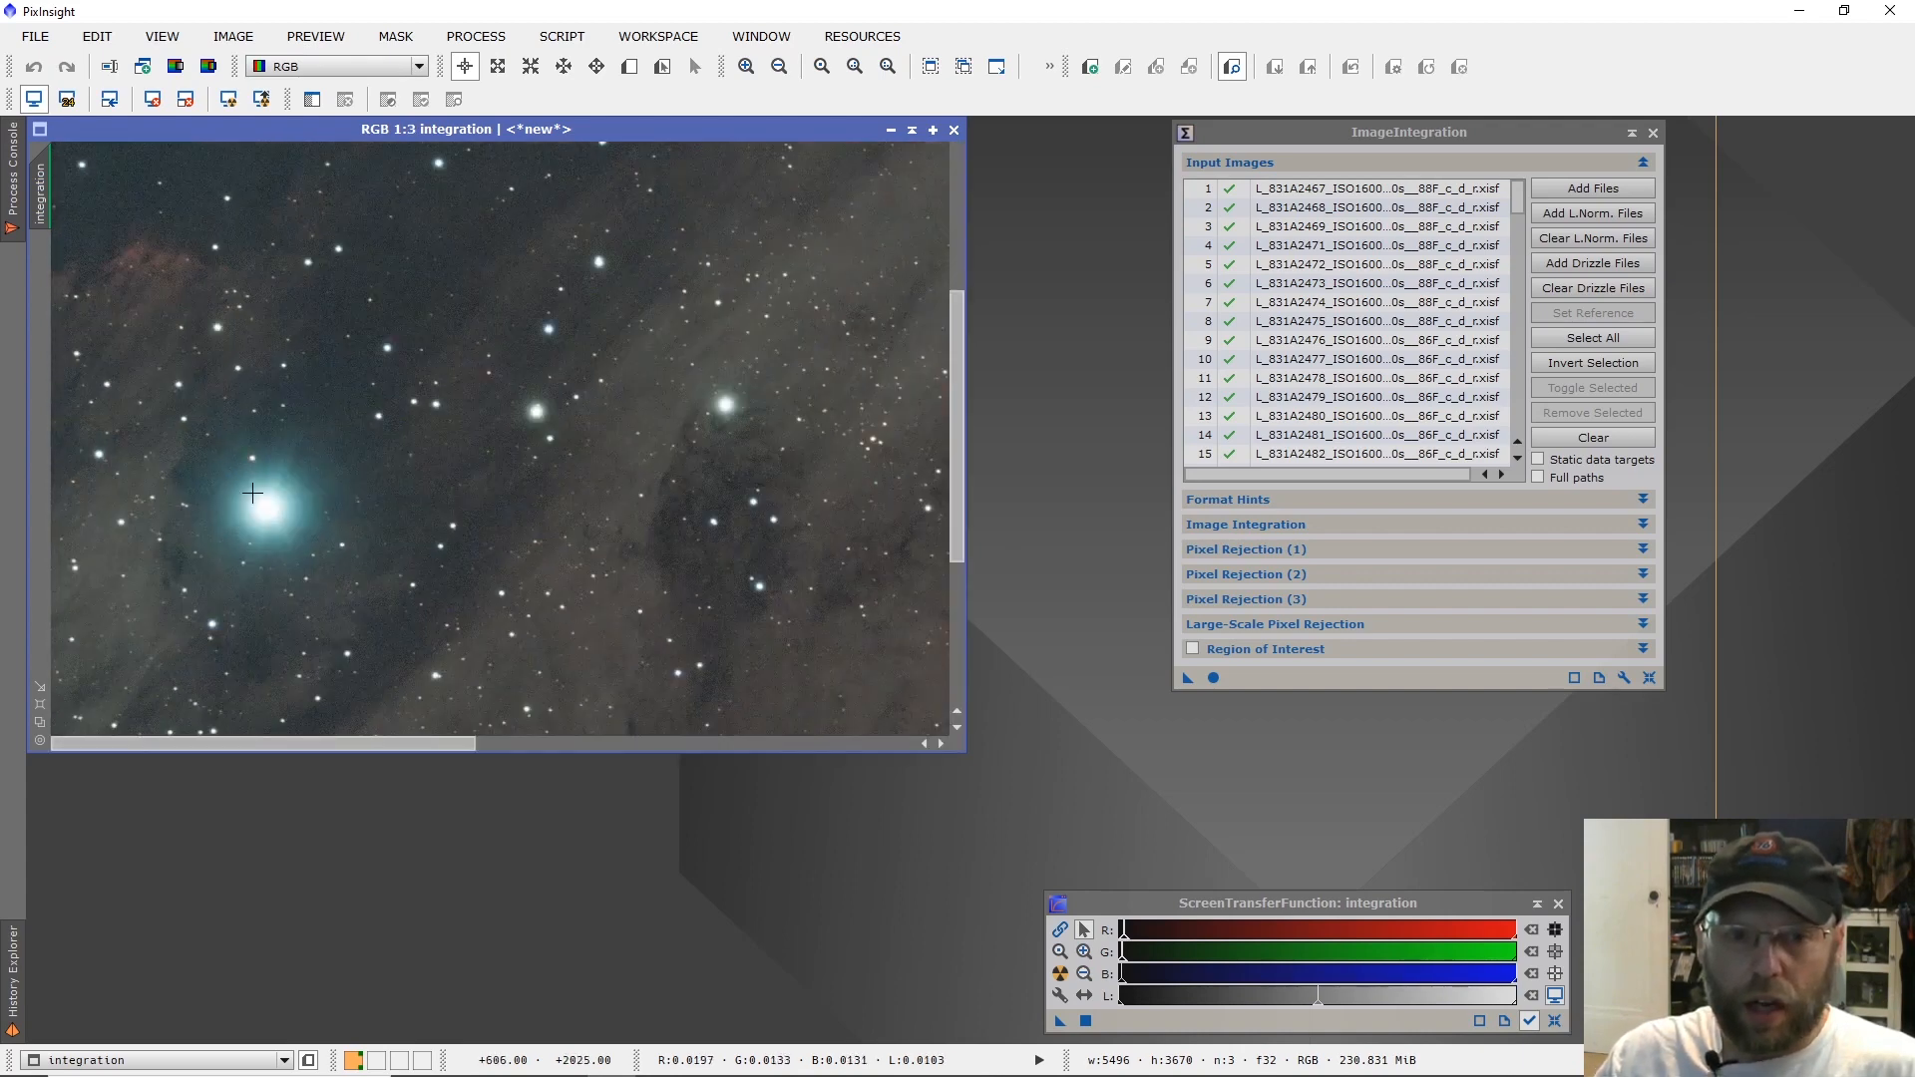
scroll(252, 494, "up", 2)
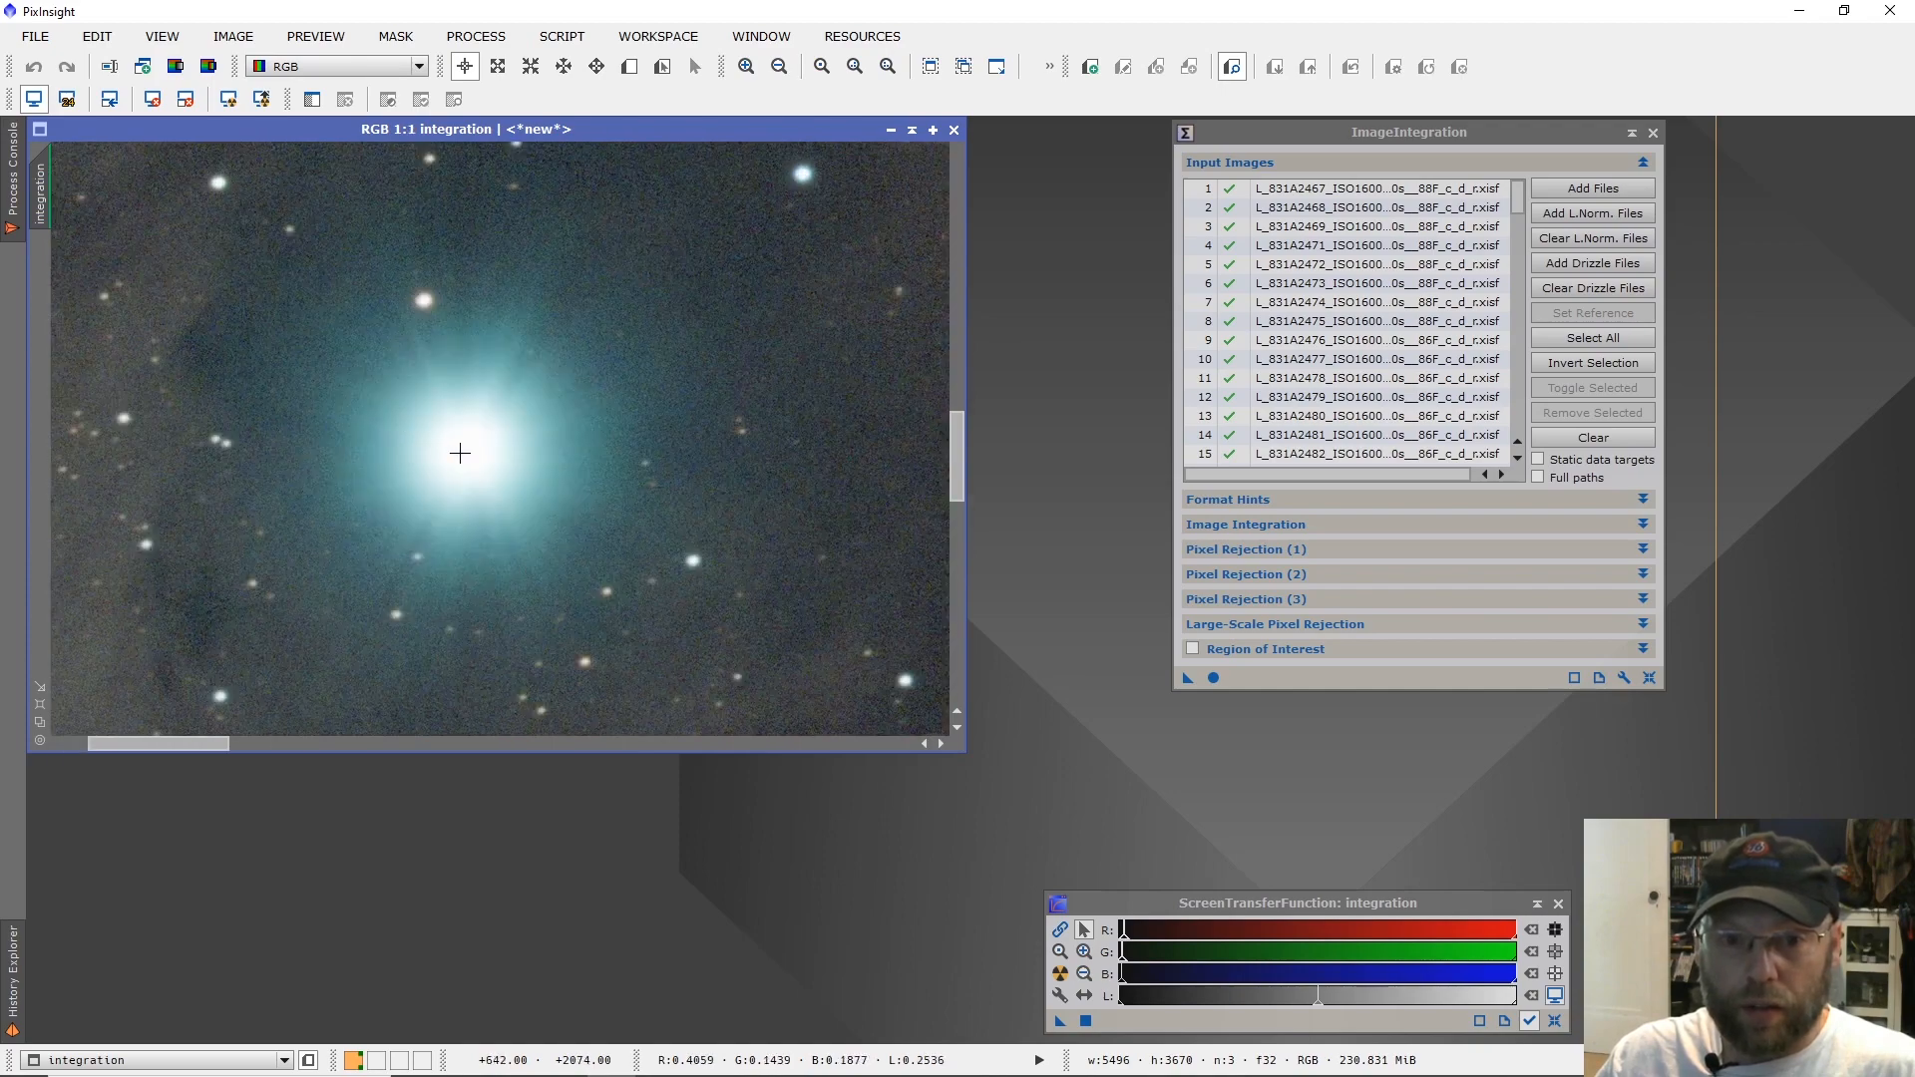
scroll(460, 453, "down", 5)
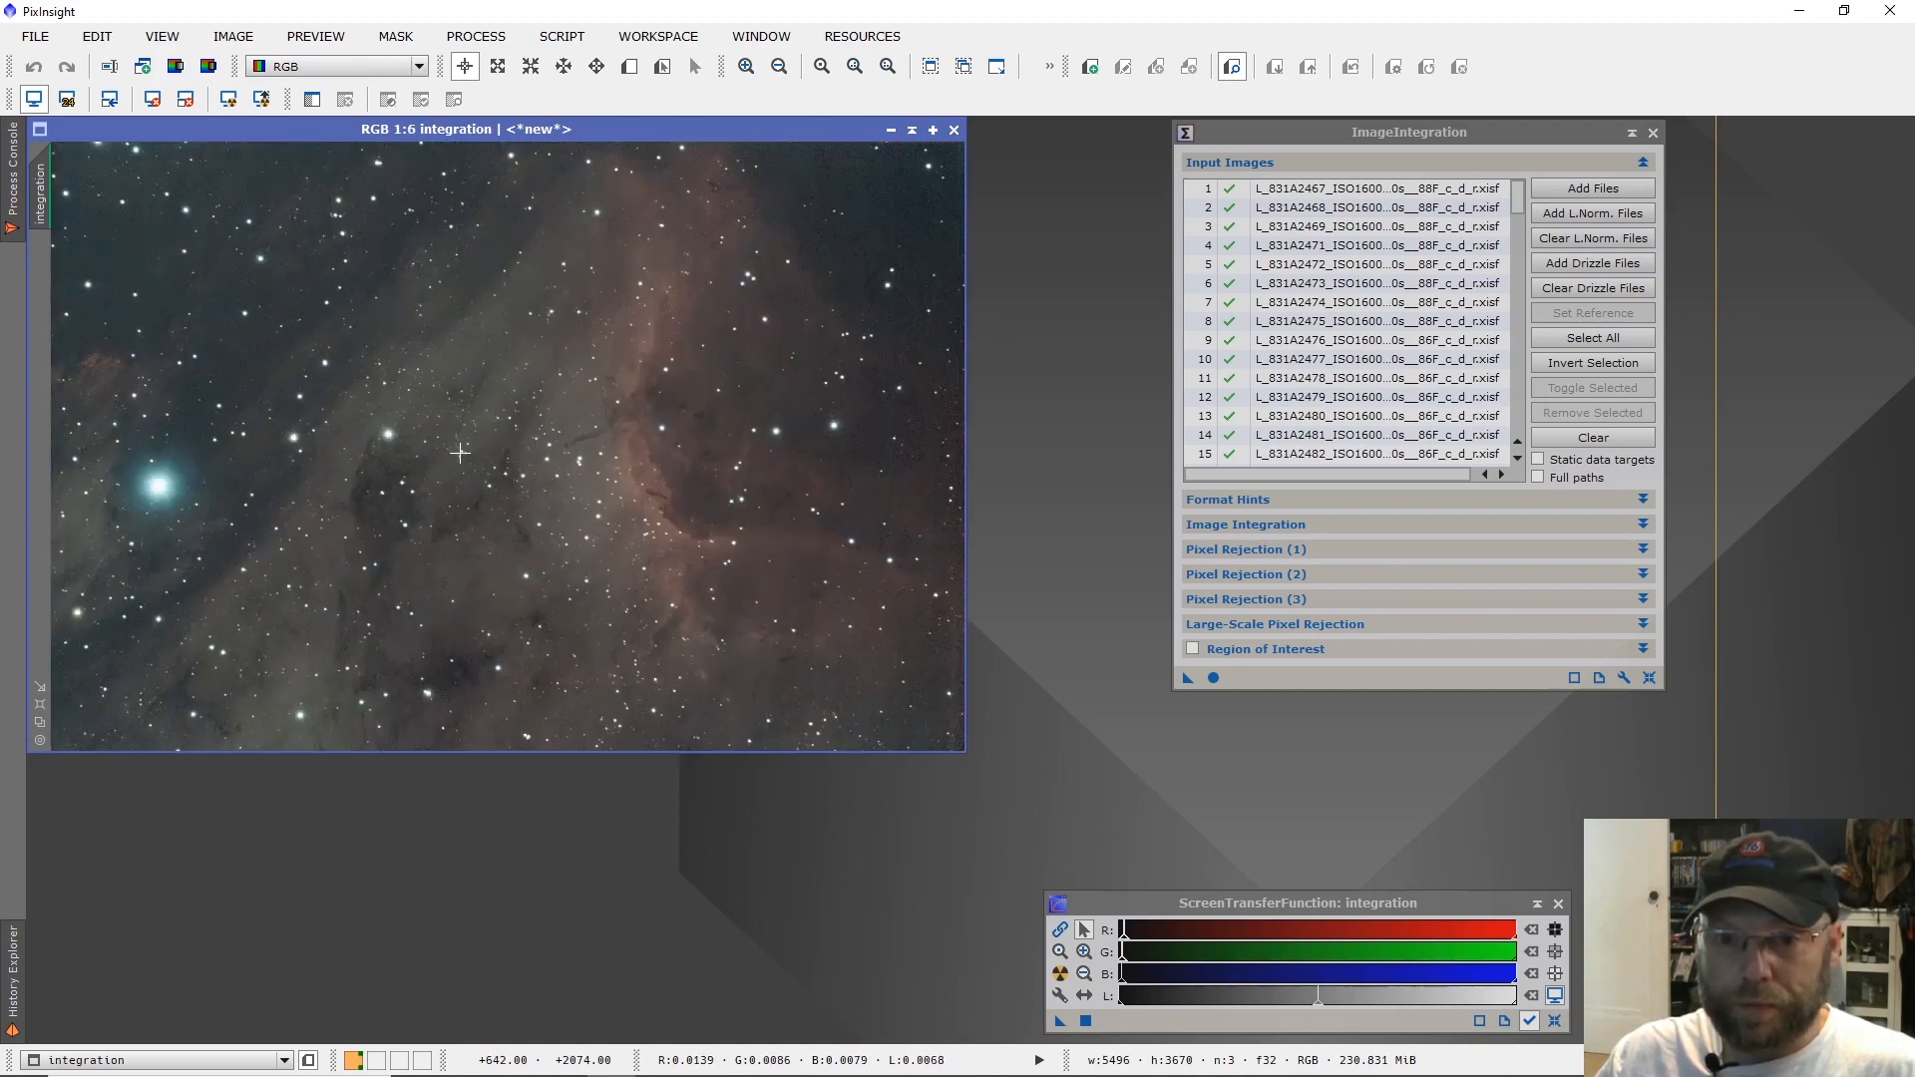
Save the integration image as integration.xisf in the root of the SSD Swap (F:) drive, in XISF format with 32-bit floating point samples.
left_click(17, 32)
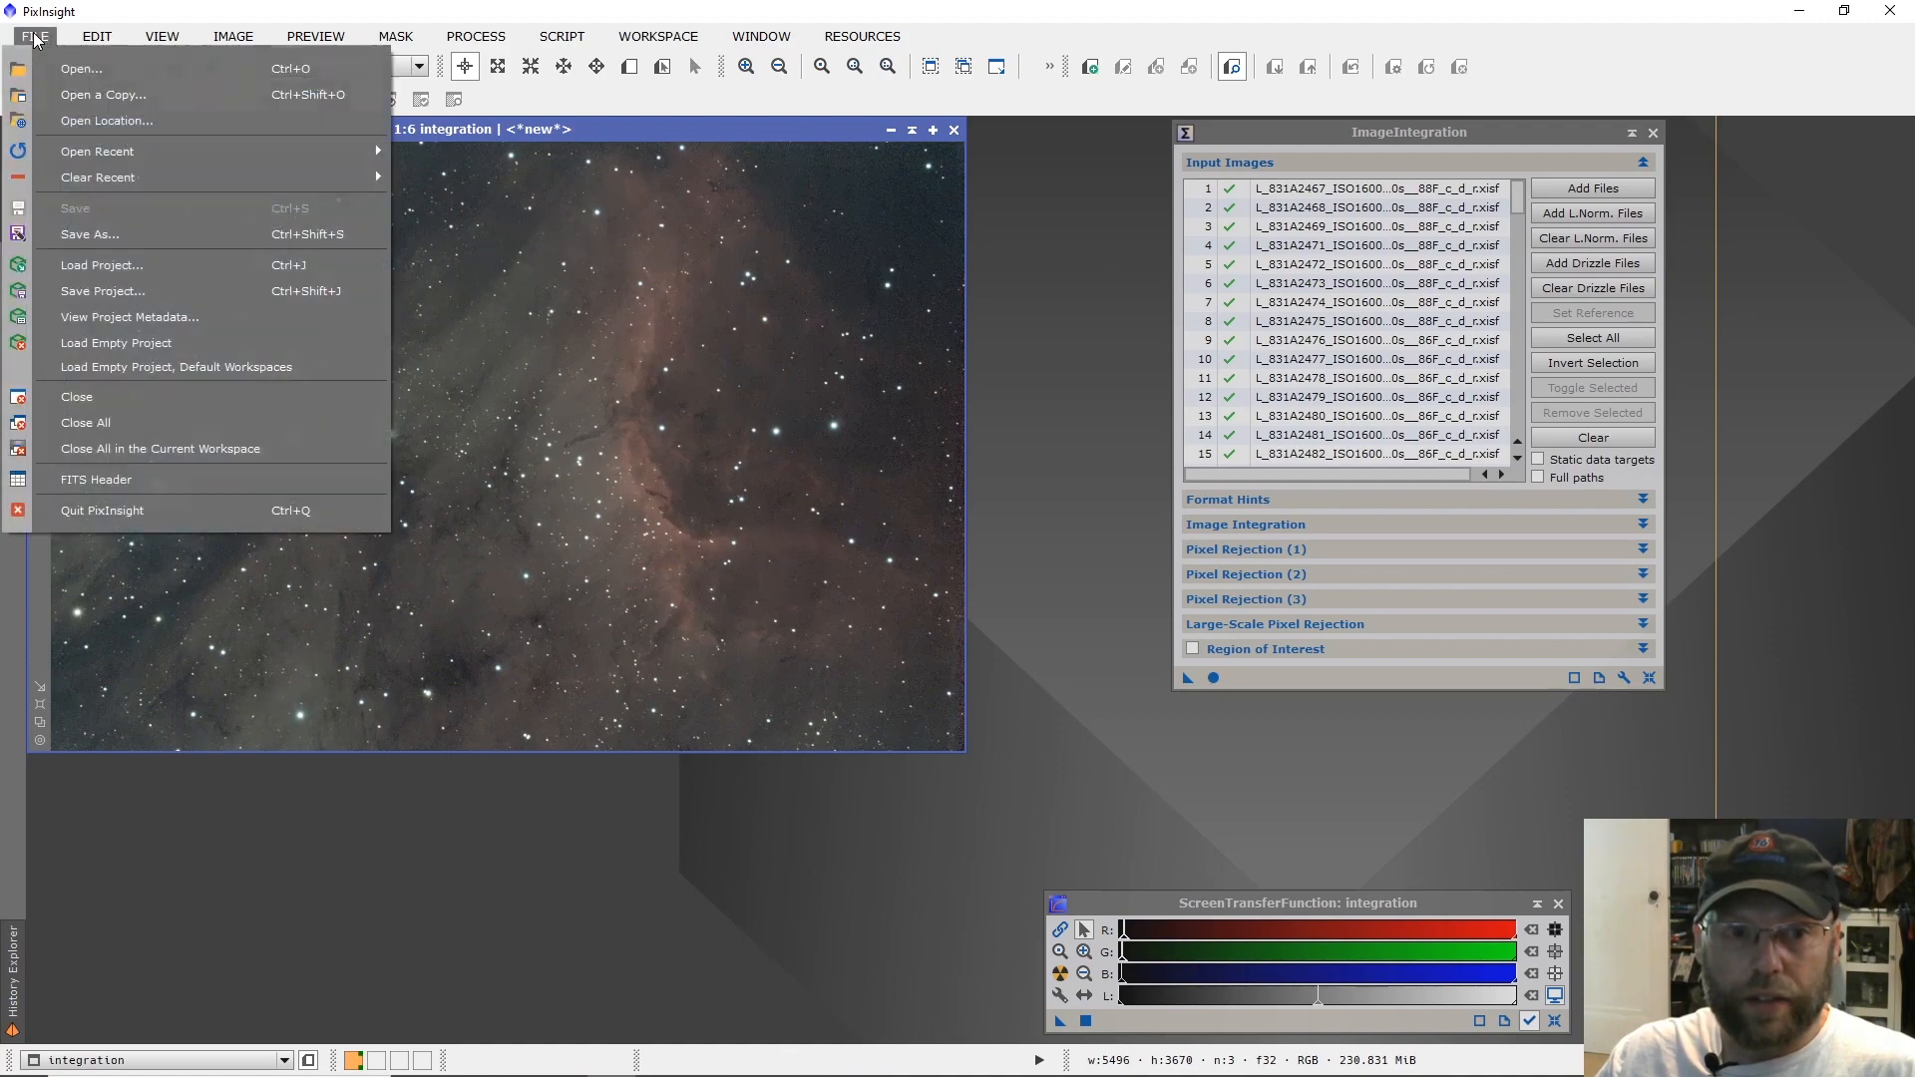
left_click(116, 233)
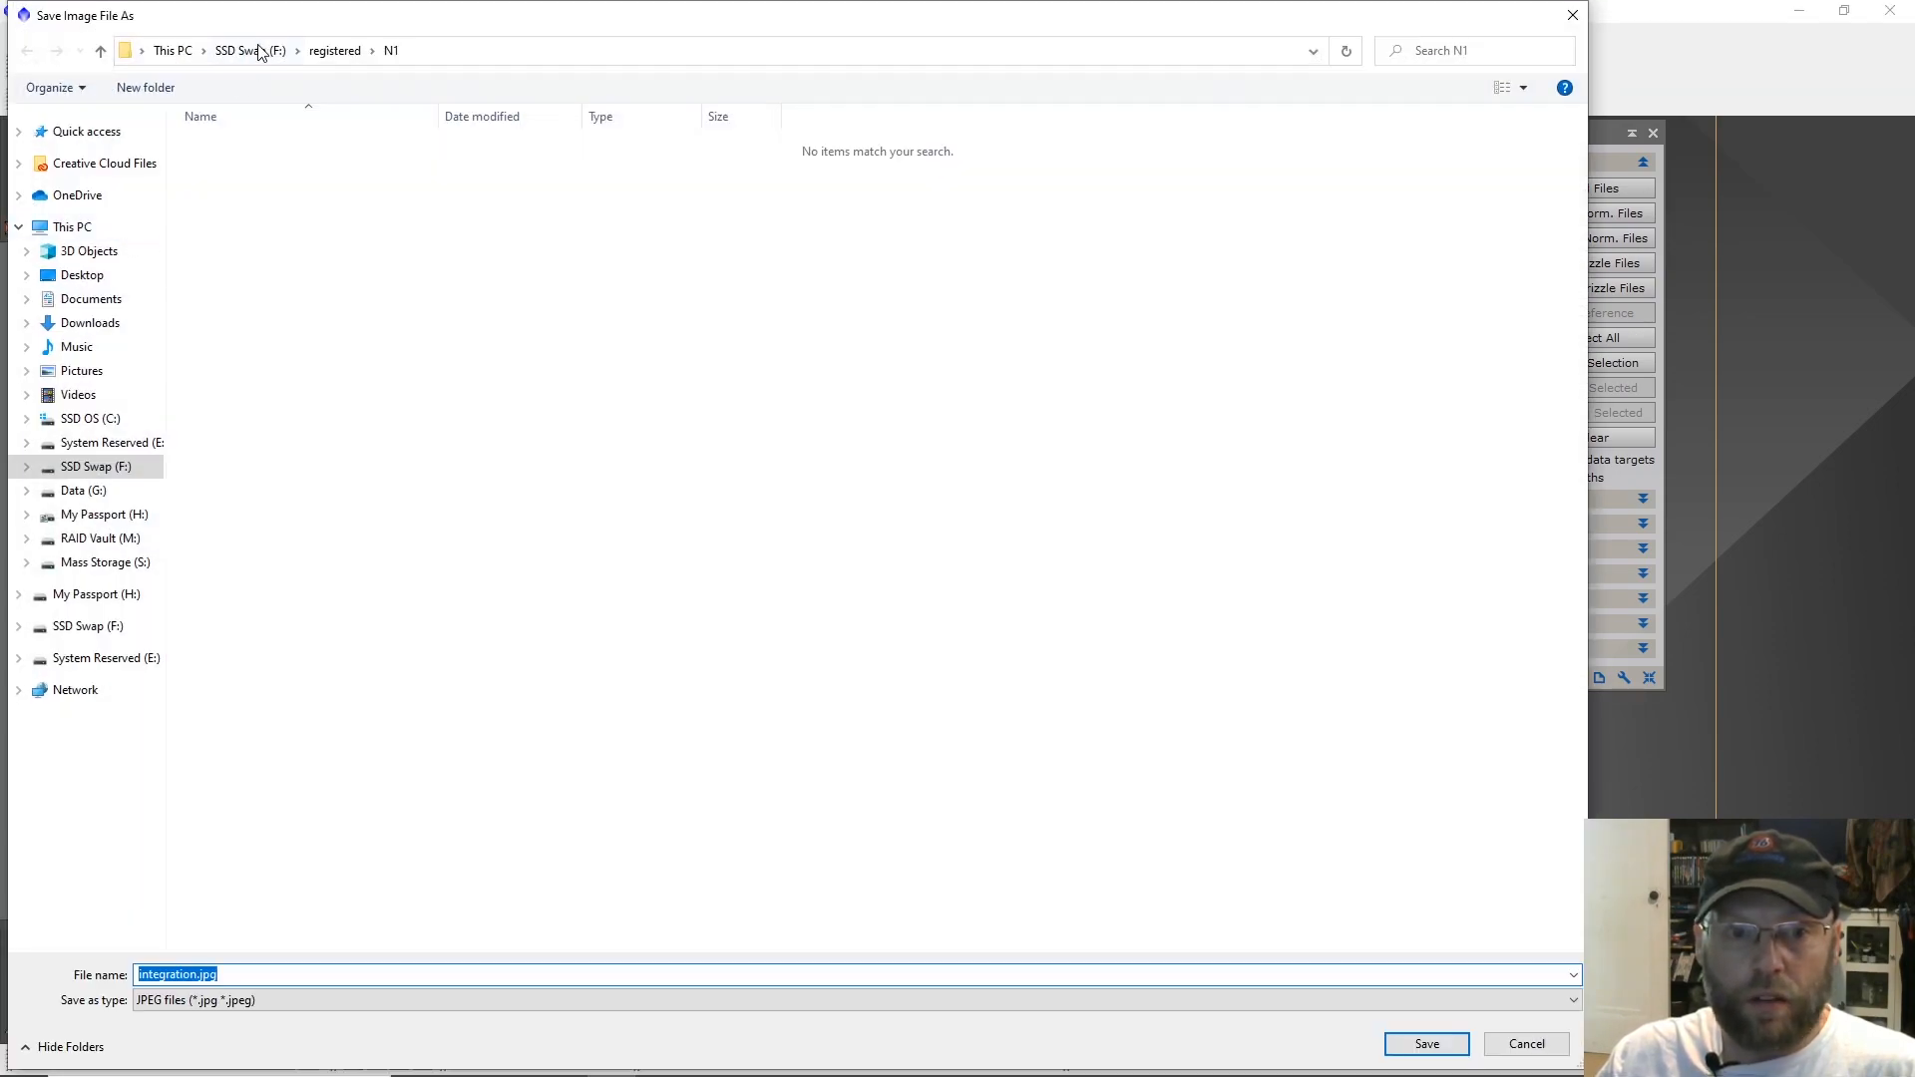
left_click(260, 52)
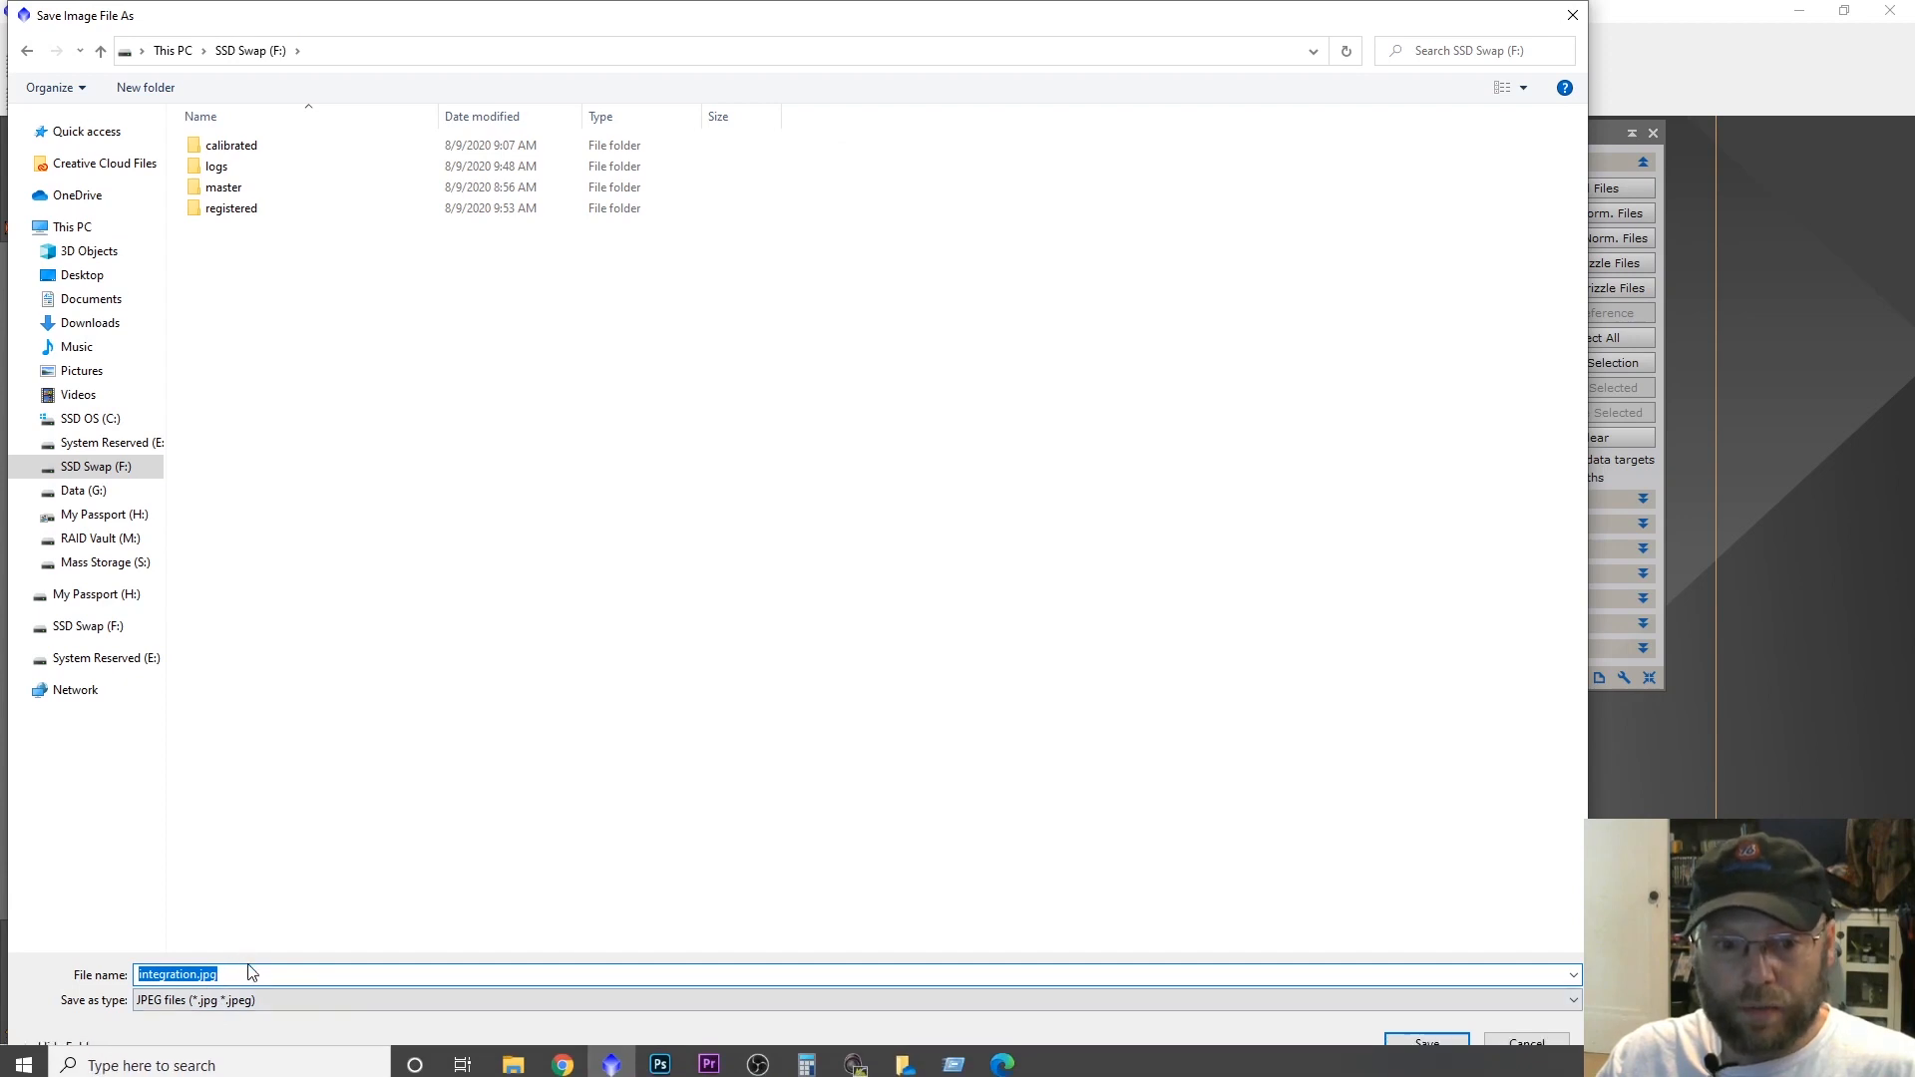
left_click(437, 999)
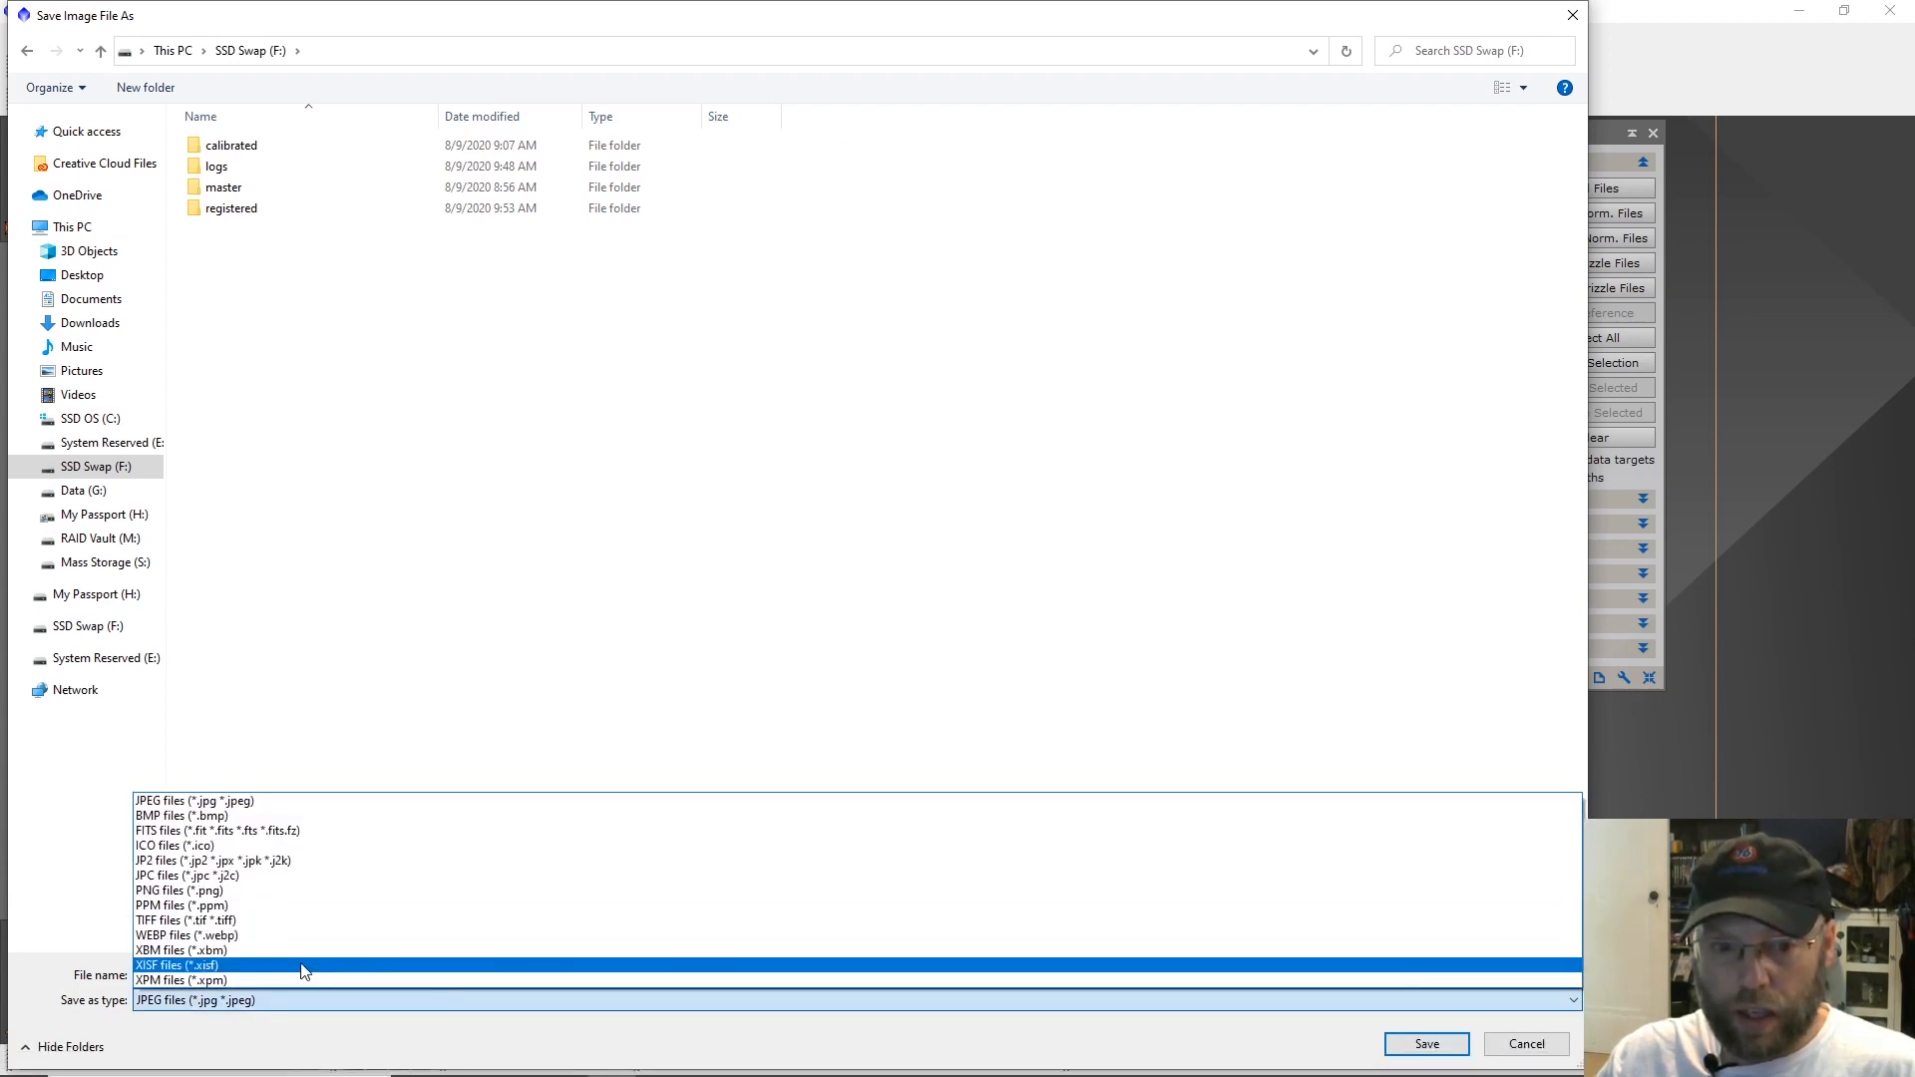
left_click(282, 971)
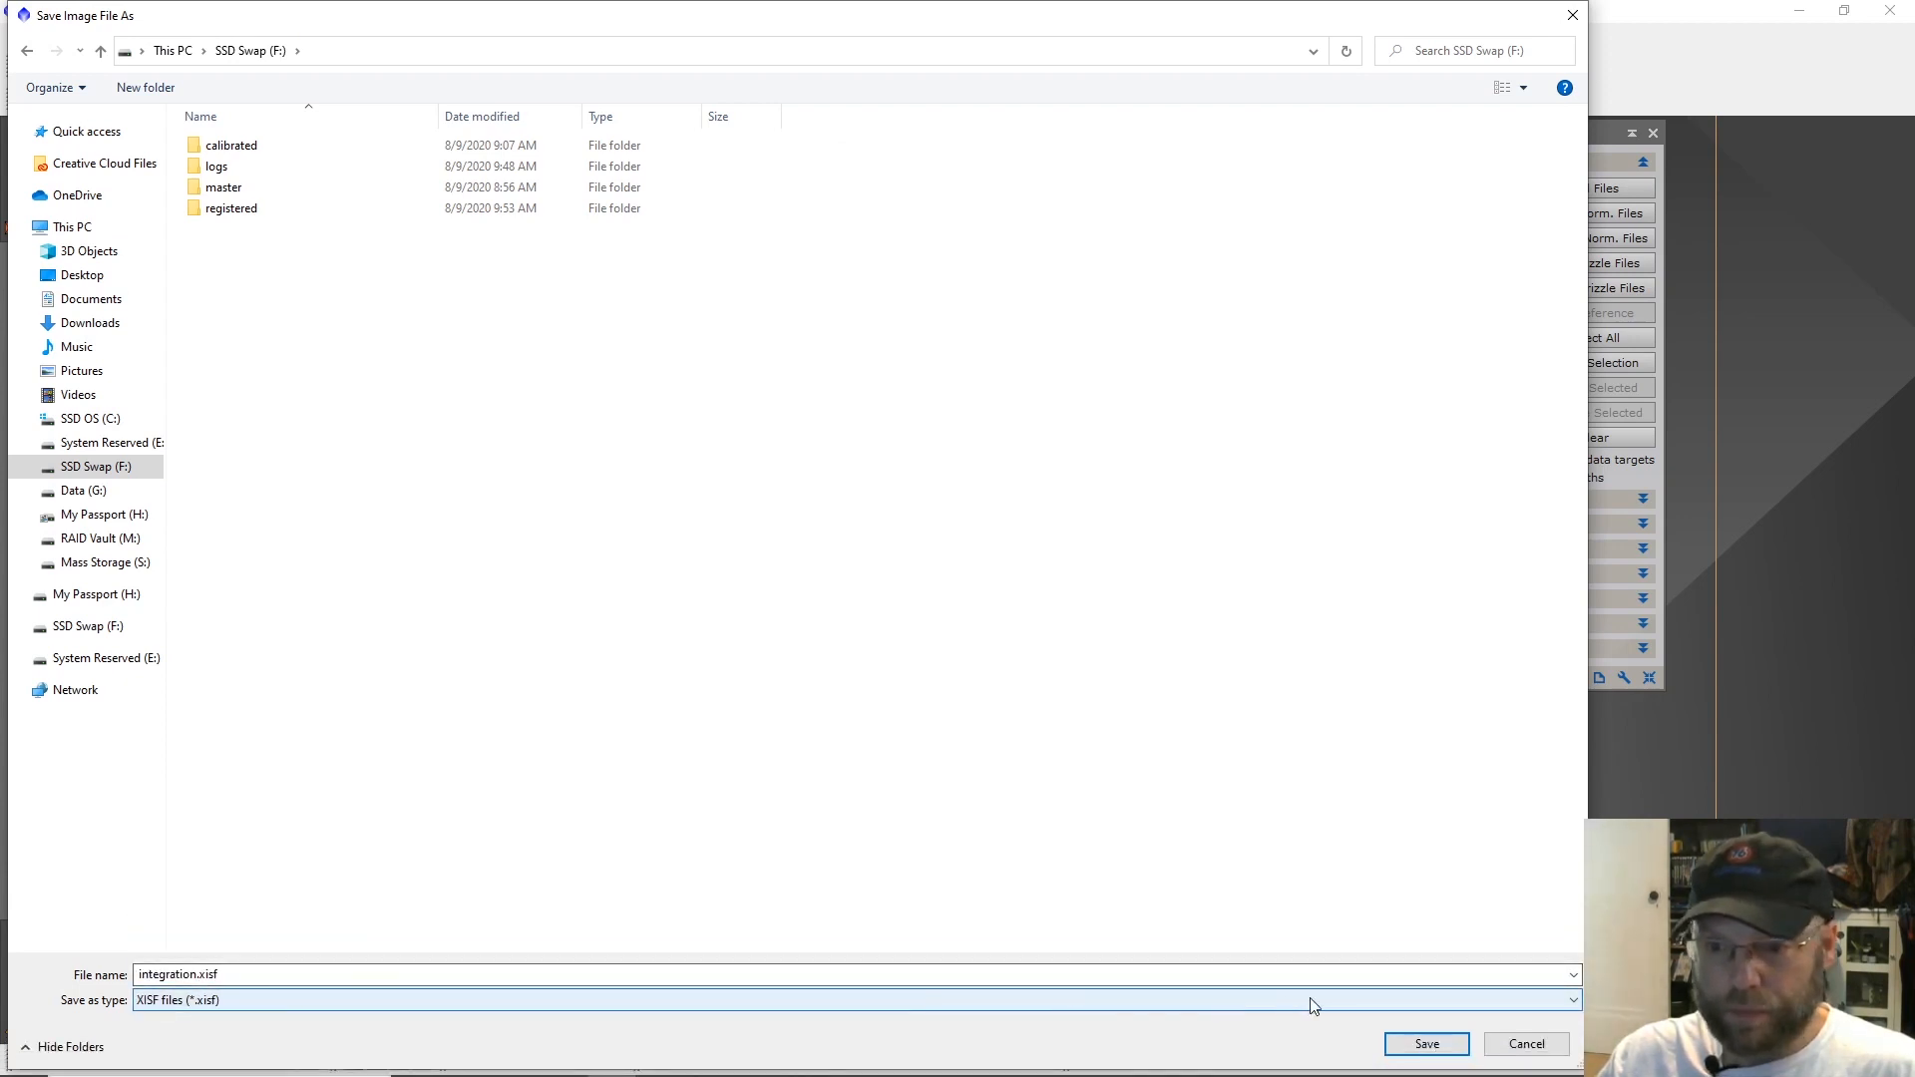
left_click(1417, 1043)
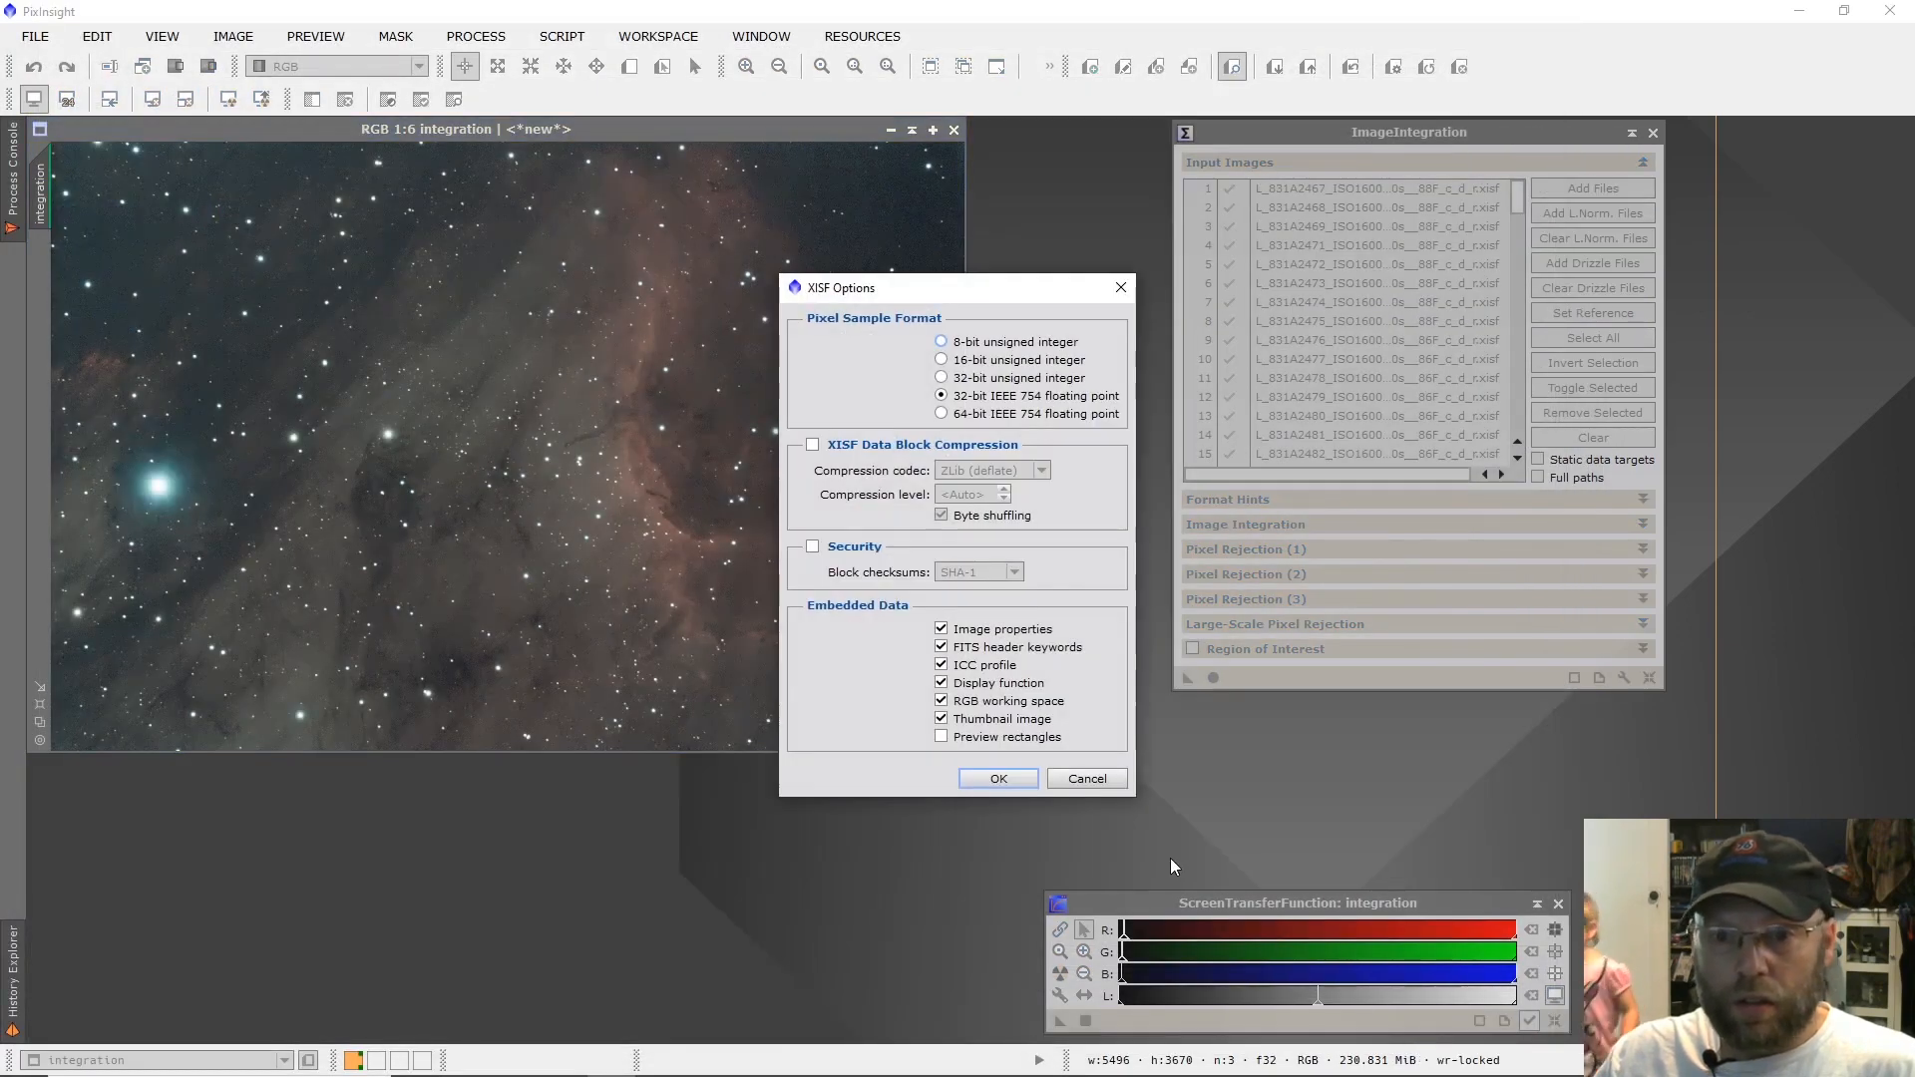
left_click(998, 779)
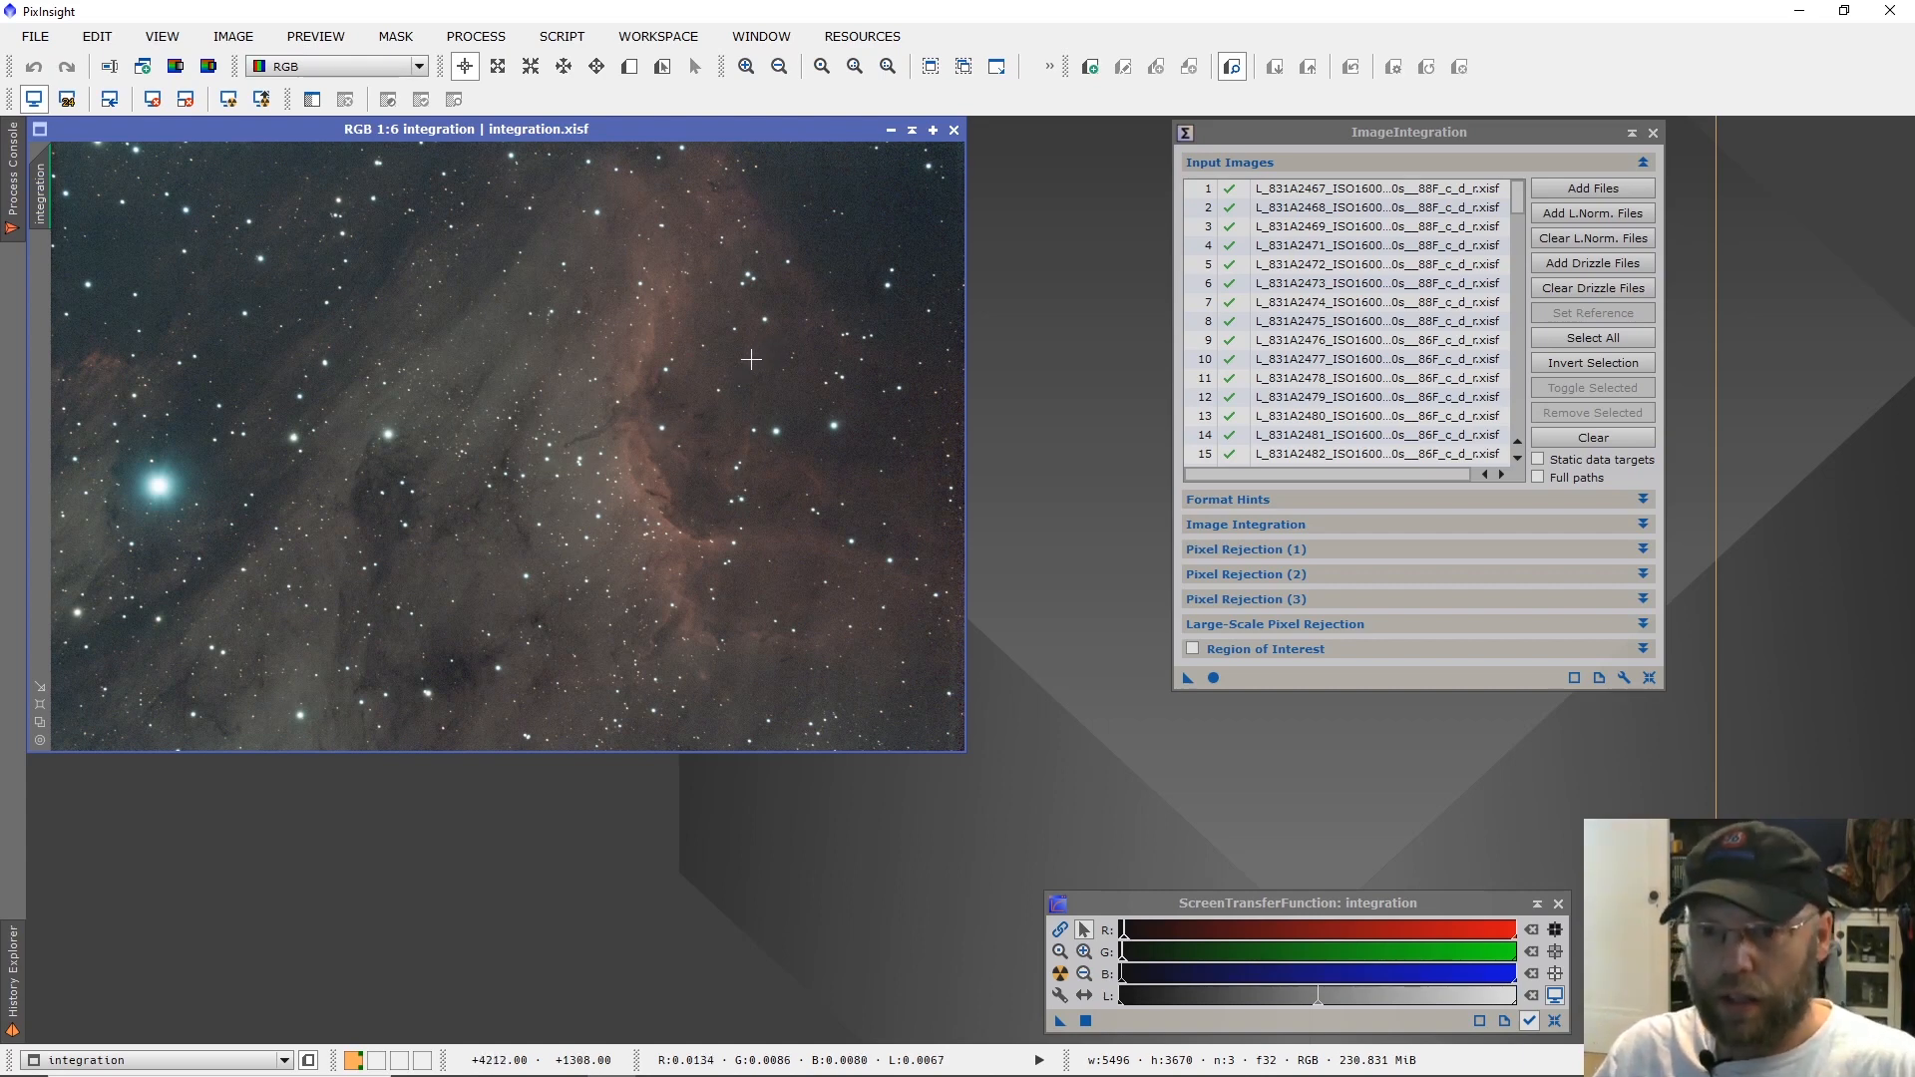
Clear the ImageIntegration and ScreenTransferFunction windows out of the way and enlarge the integration image window to show the whole frame.
left_click(1373, 135)
left_click_drag(1372, 135, 1914, 137)
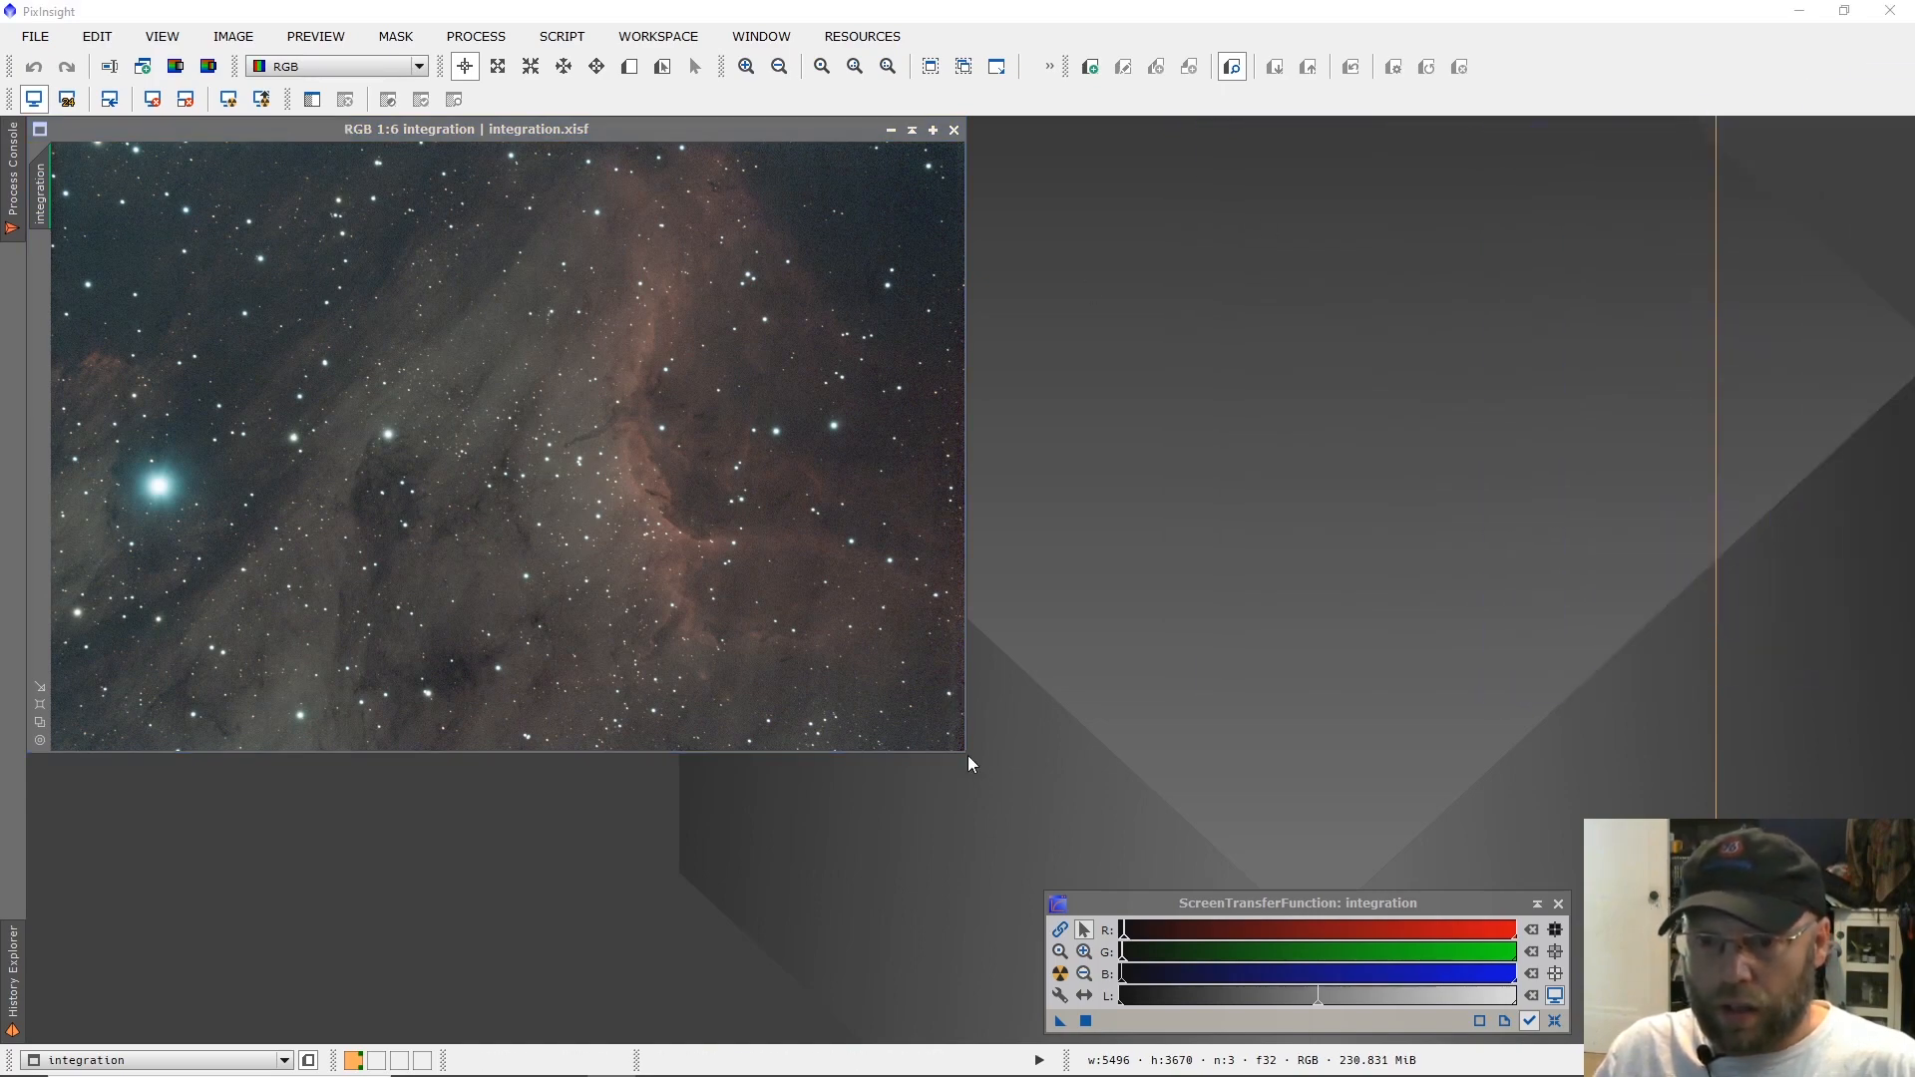
left_click_drag(965, 752, 1250, 1054)
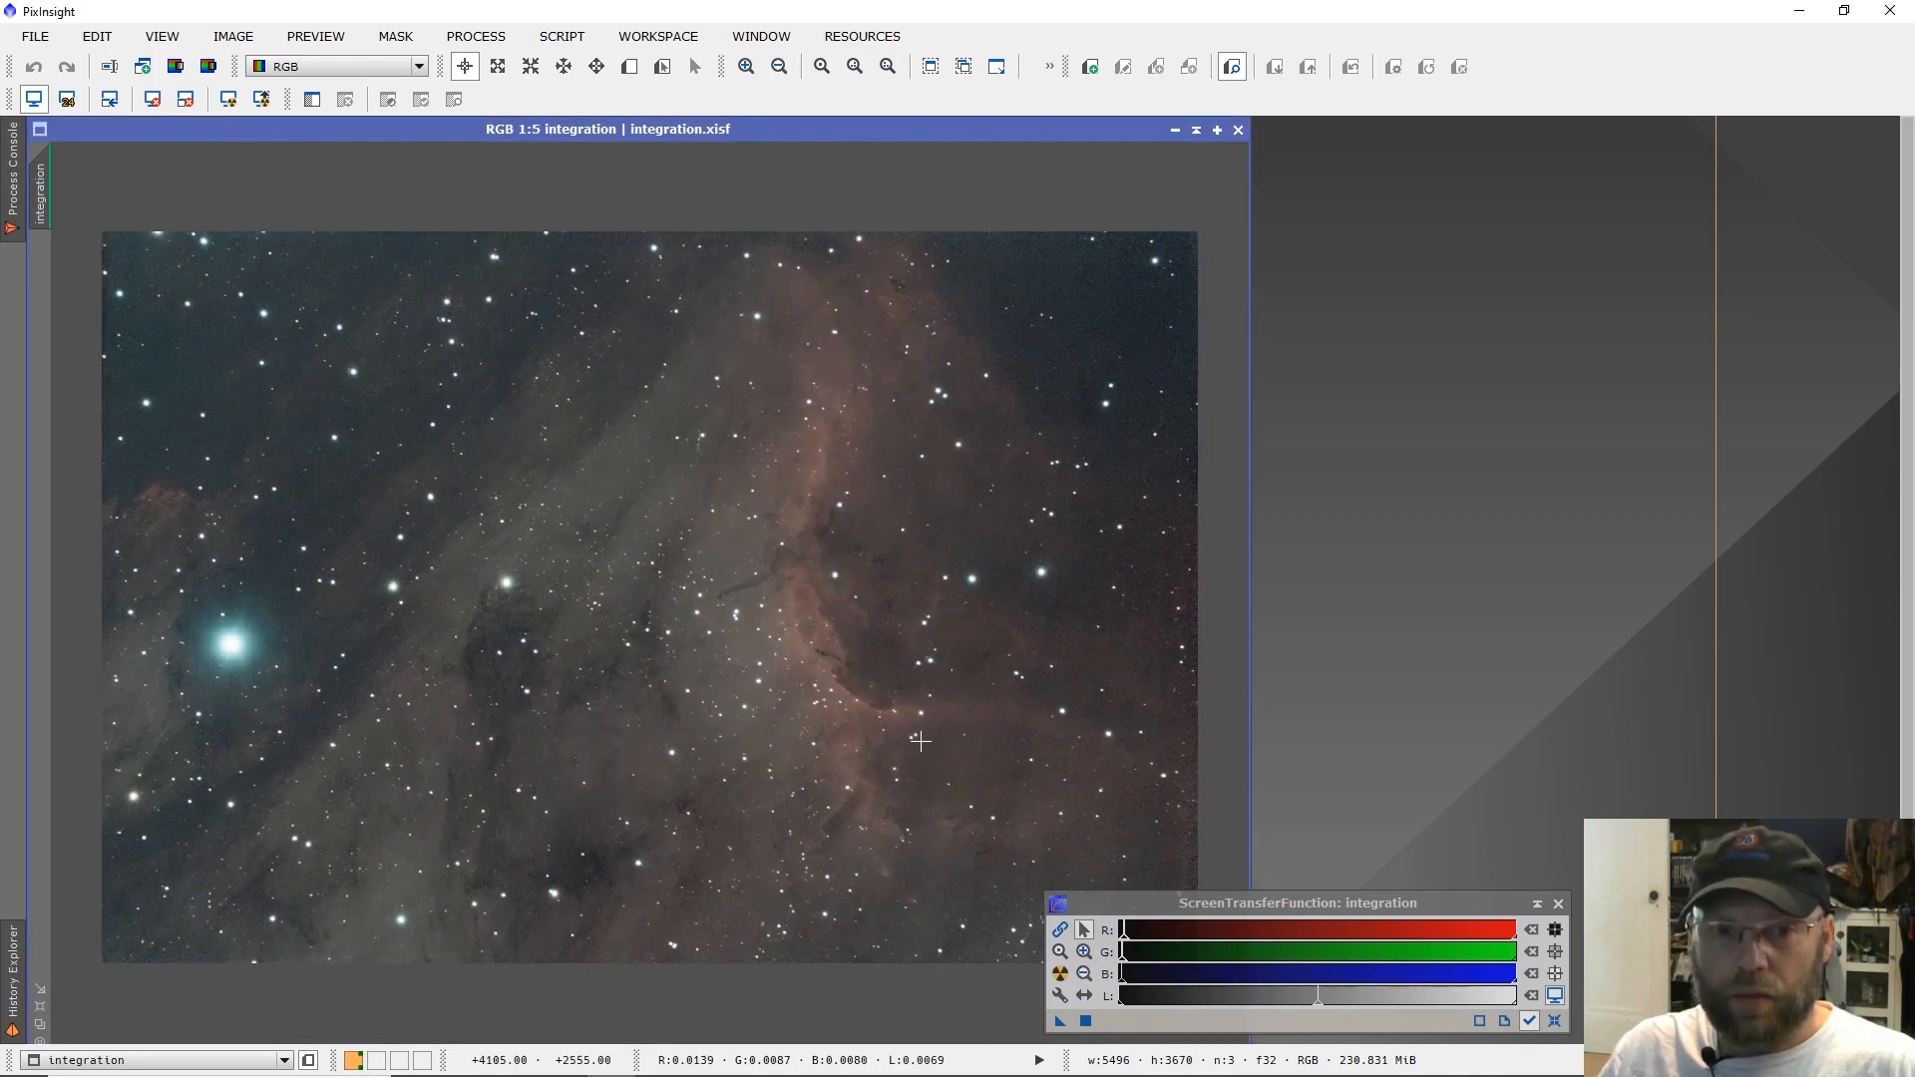
scroll(919, 741, "up", 1)
scroll(920, 740, "down", 1)
scroll(920, 740, "up", 1)
left_click_drag(1234, 904, 1591, 708)
scroll(1019, 697, "down", 1)
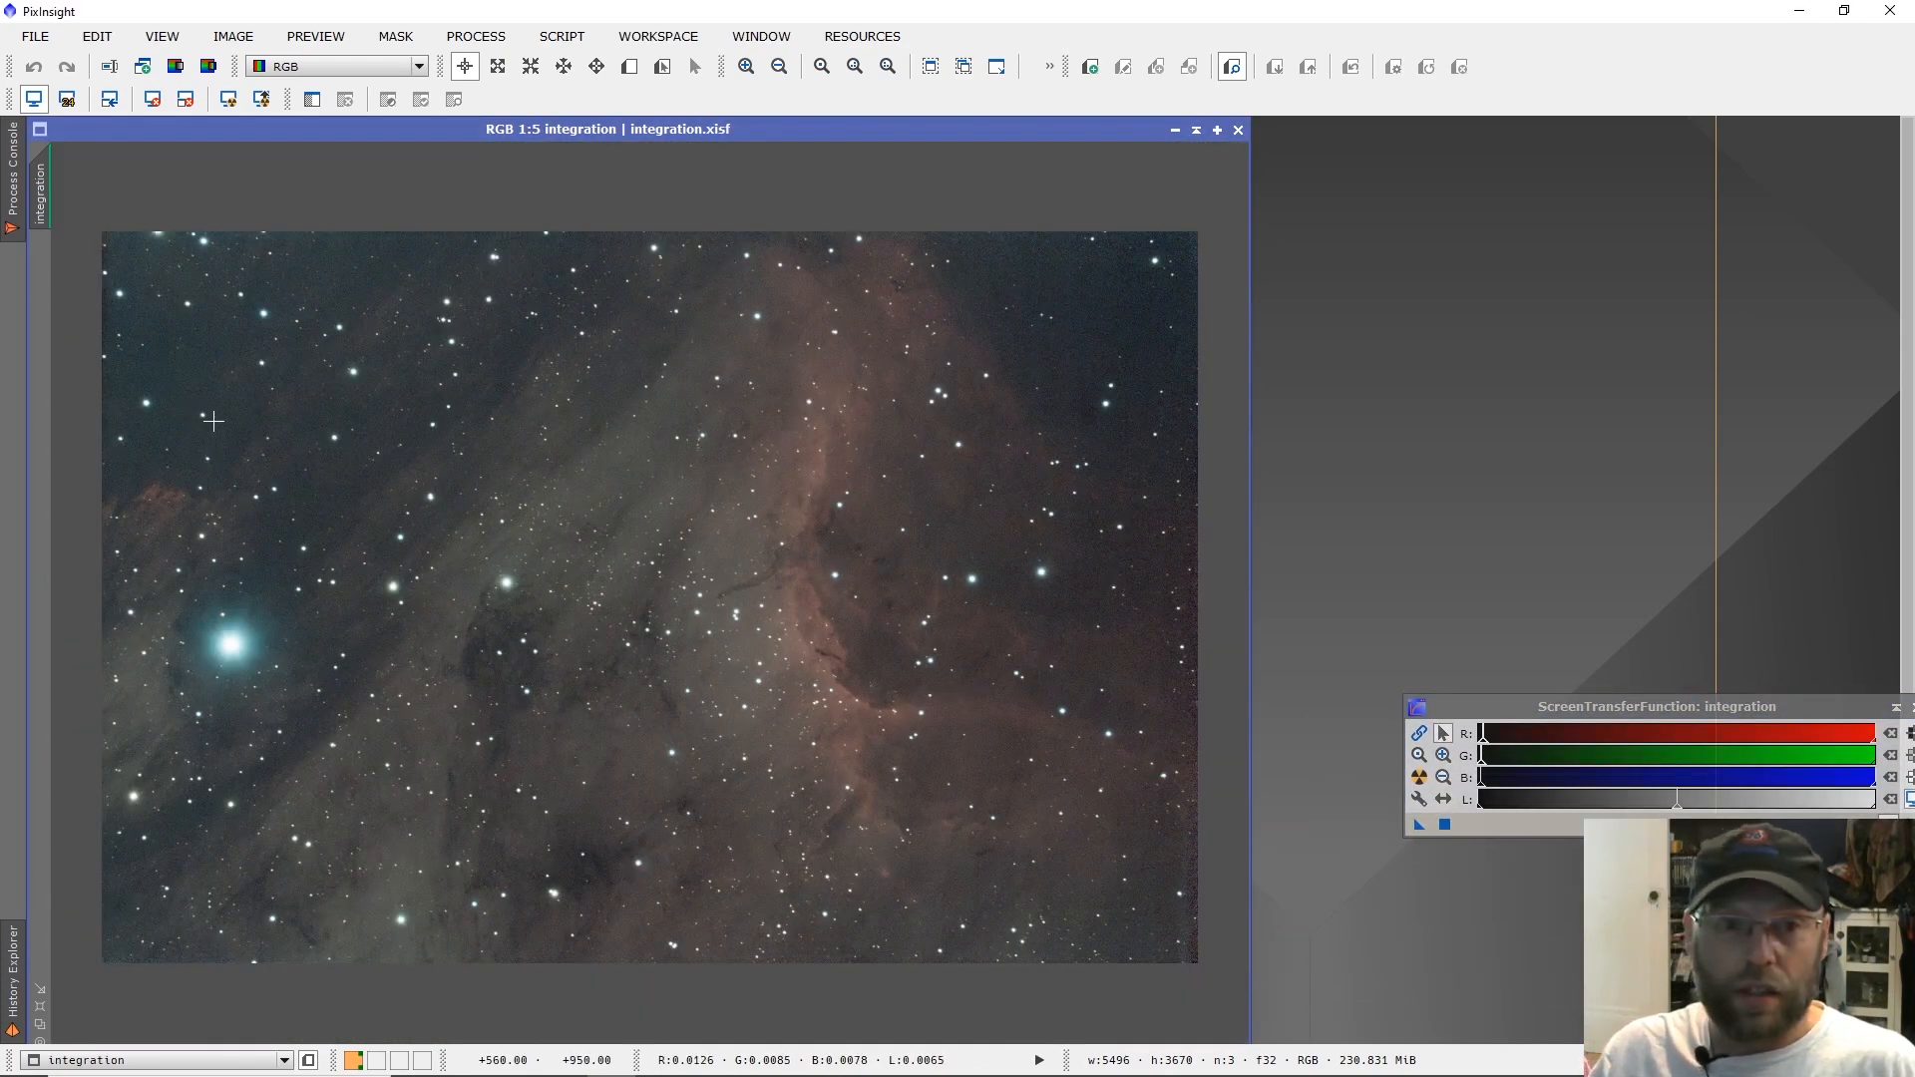
Crop the edges off the integration image with DynamicCrop, keeping an area of about 5245 × 3470 px.
left_click(472, 38)
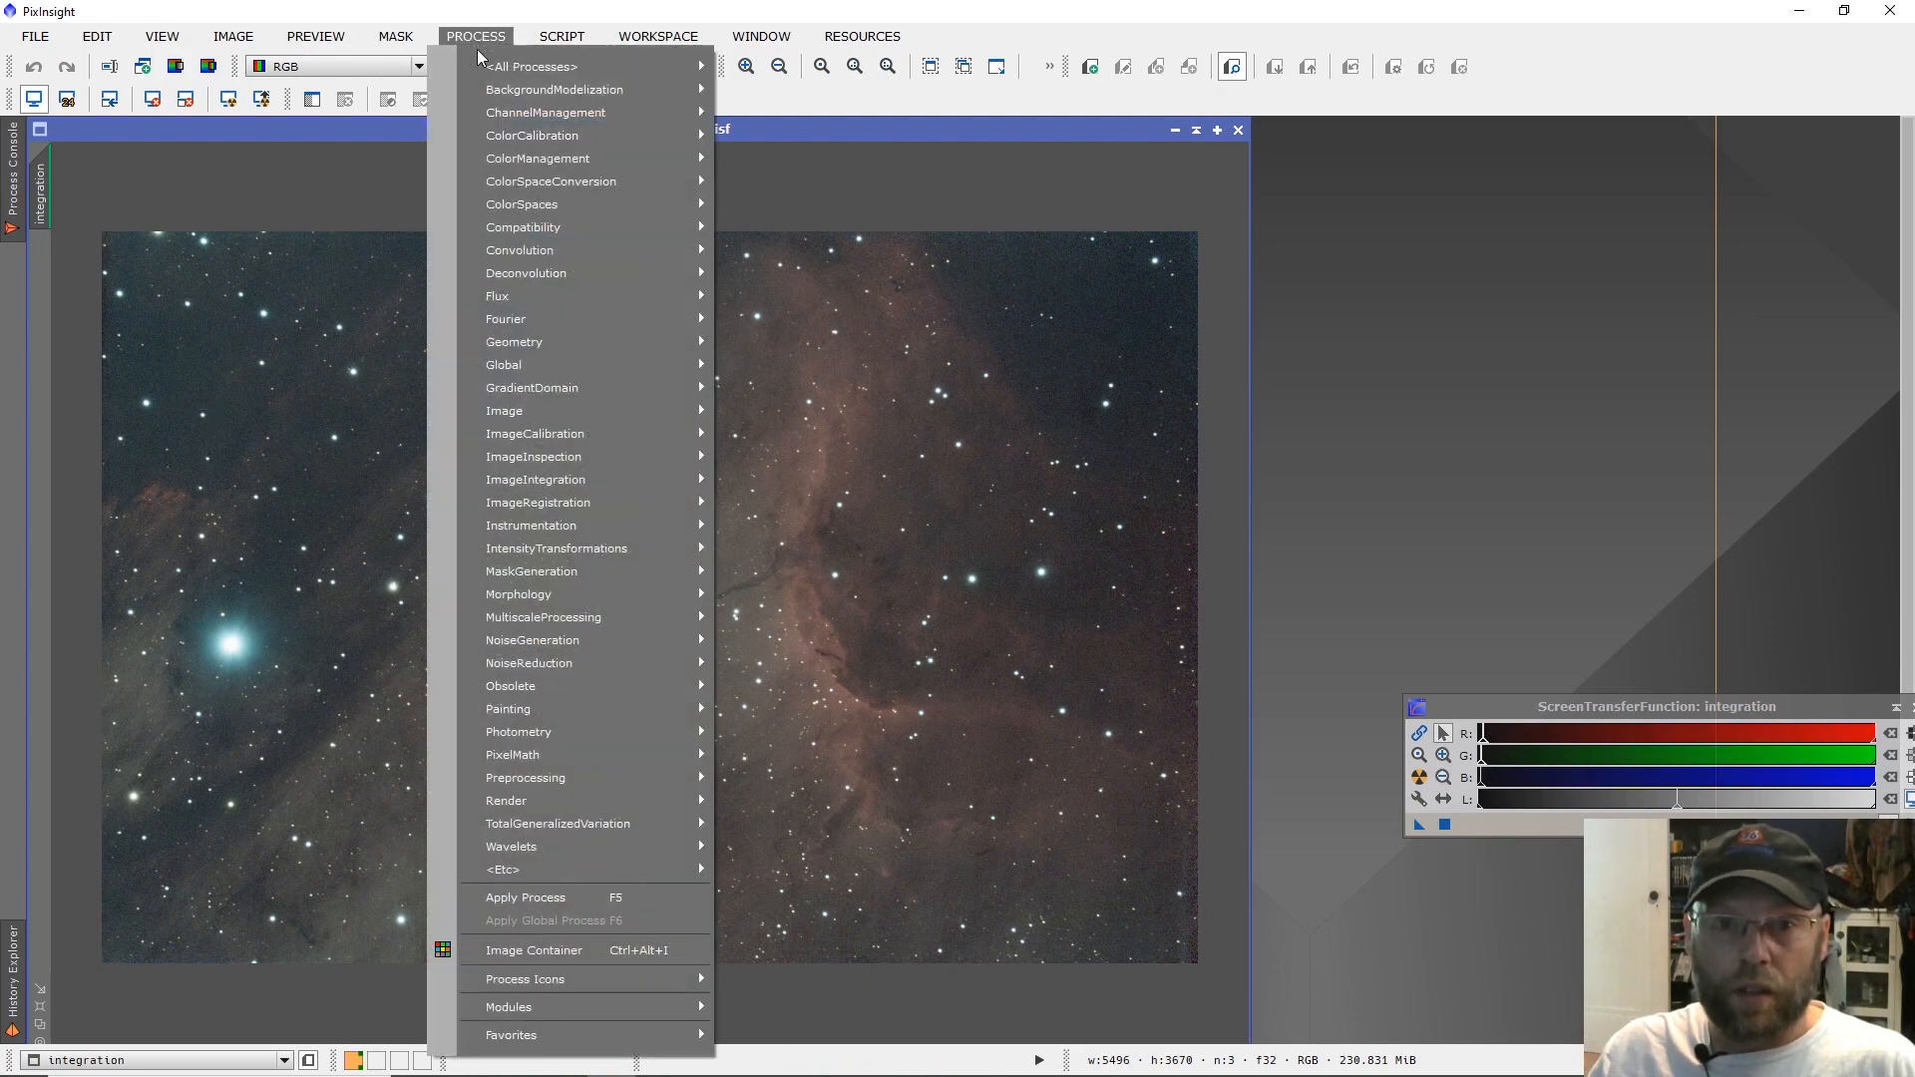
mouse_move(565, 341)
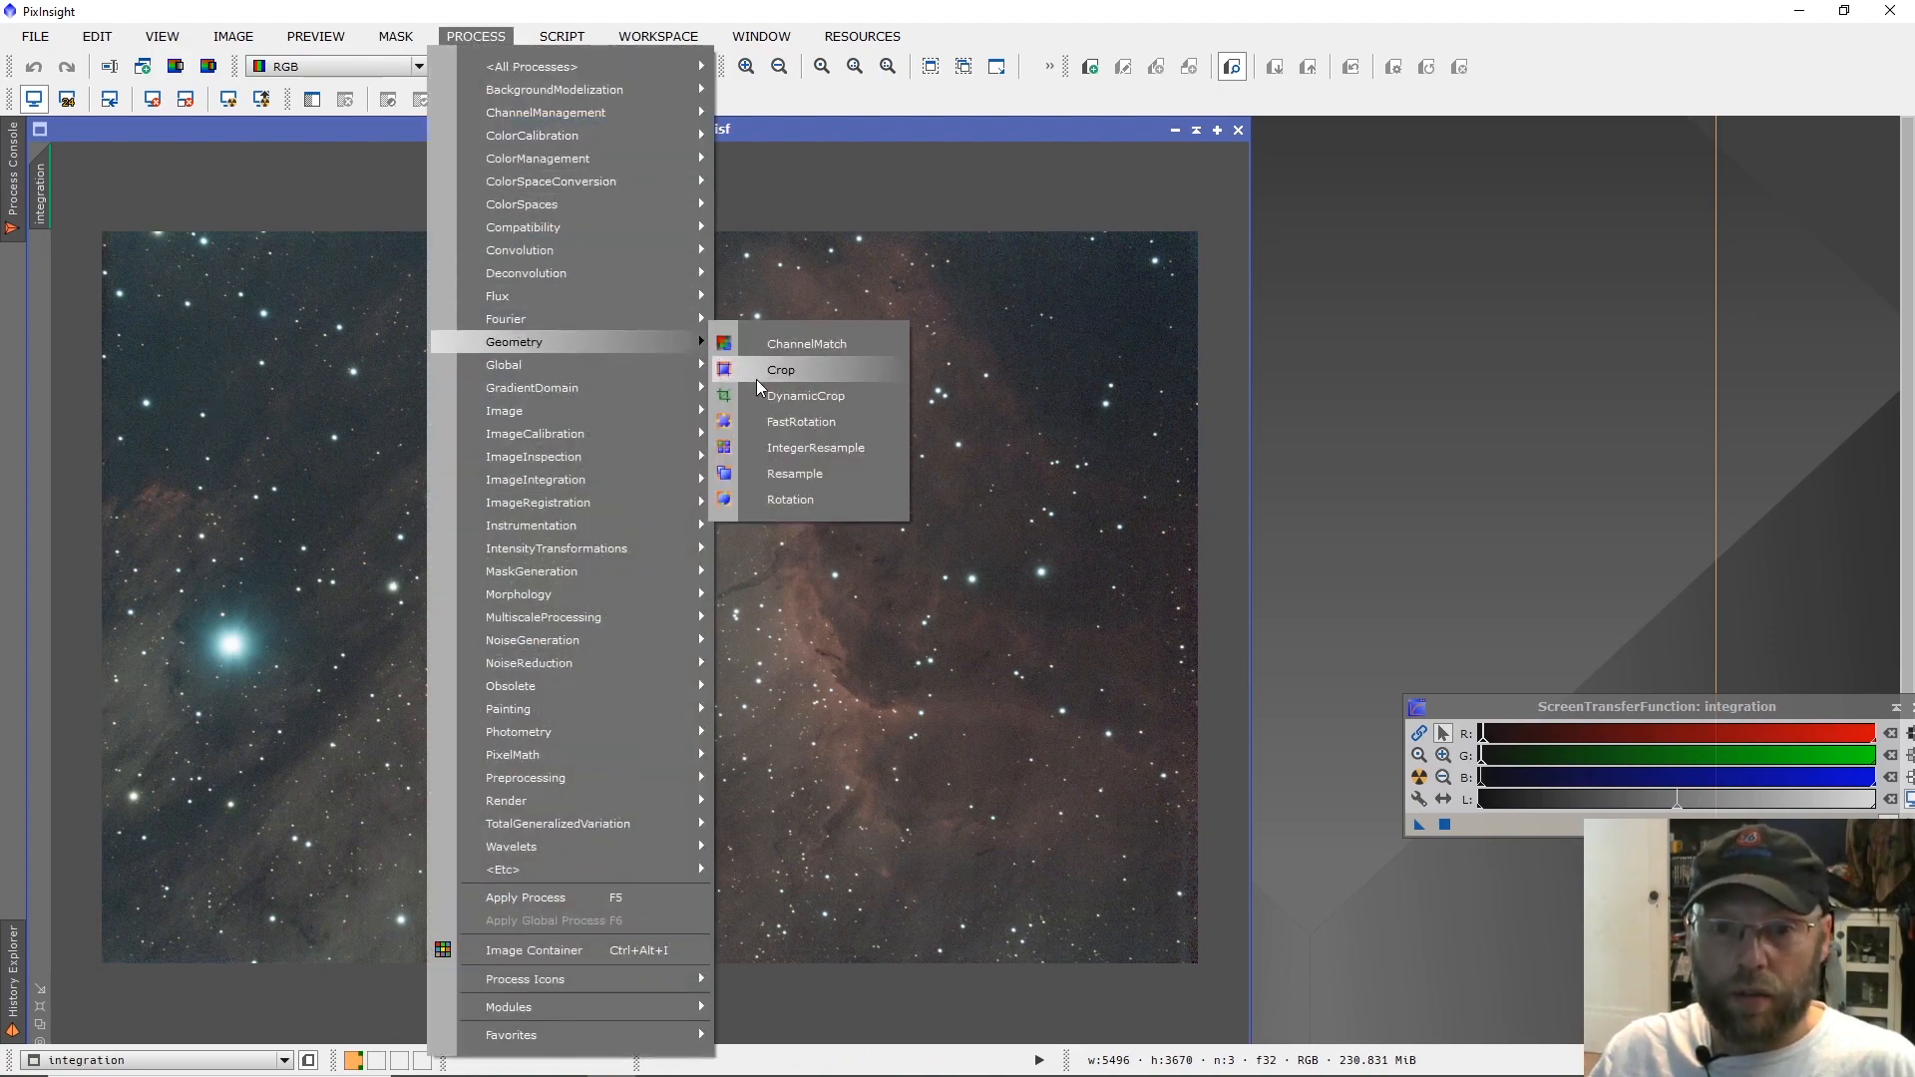
left_click(803, 397)
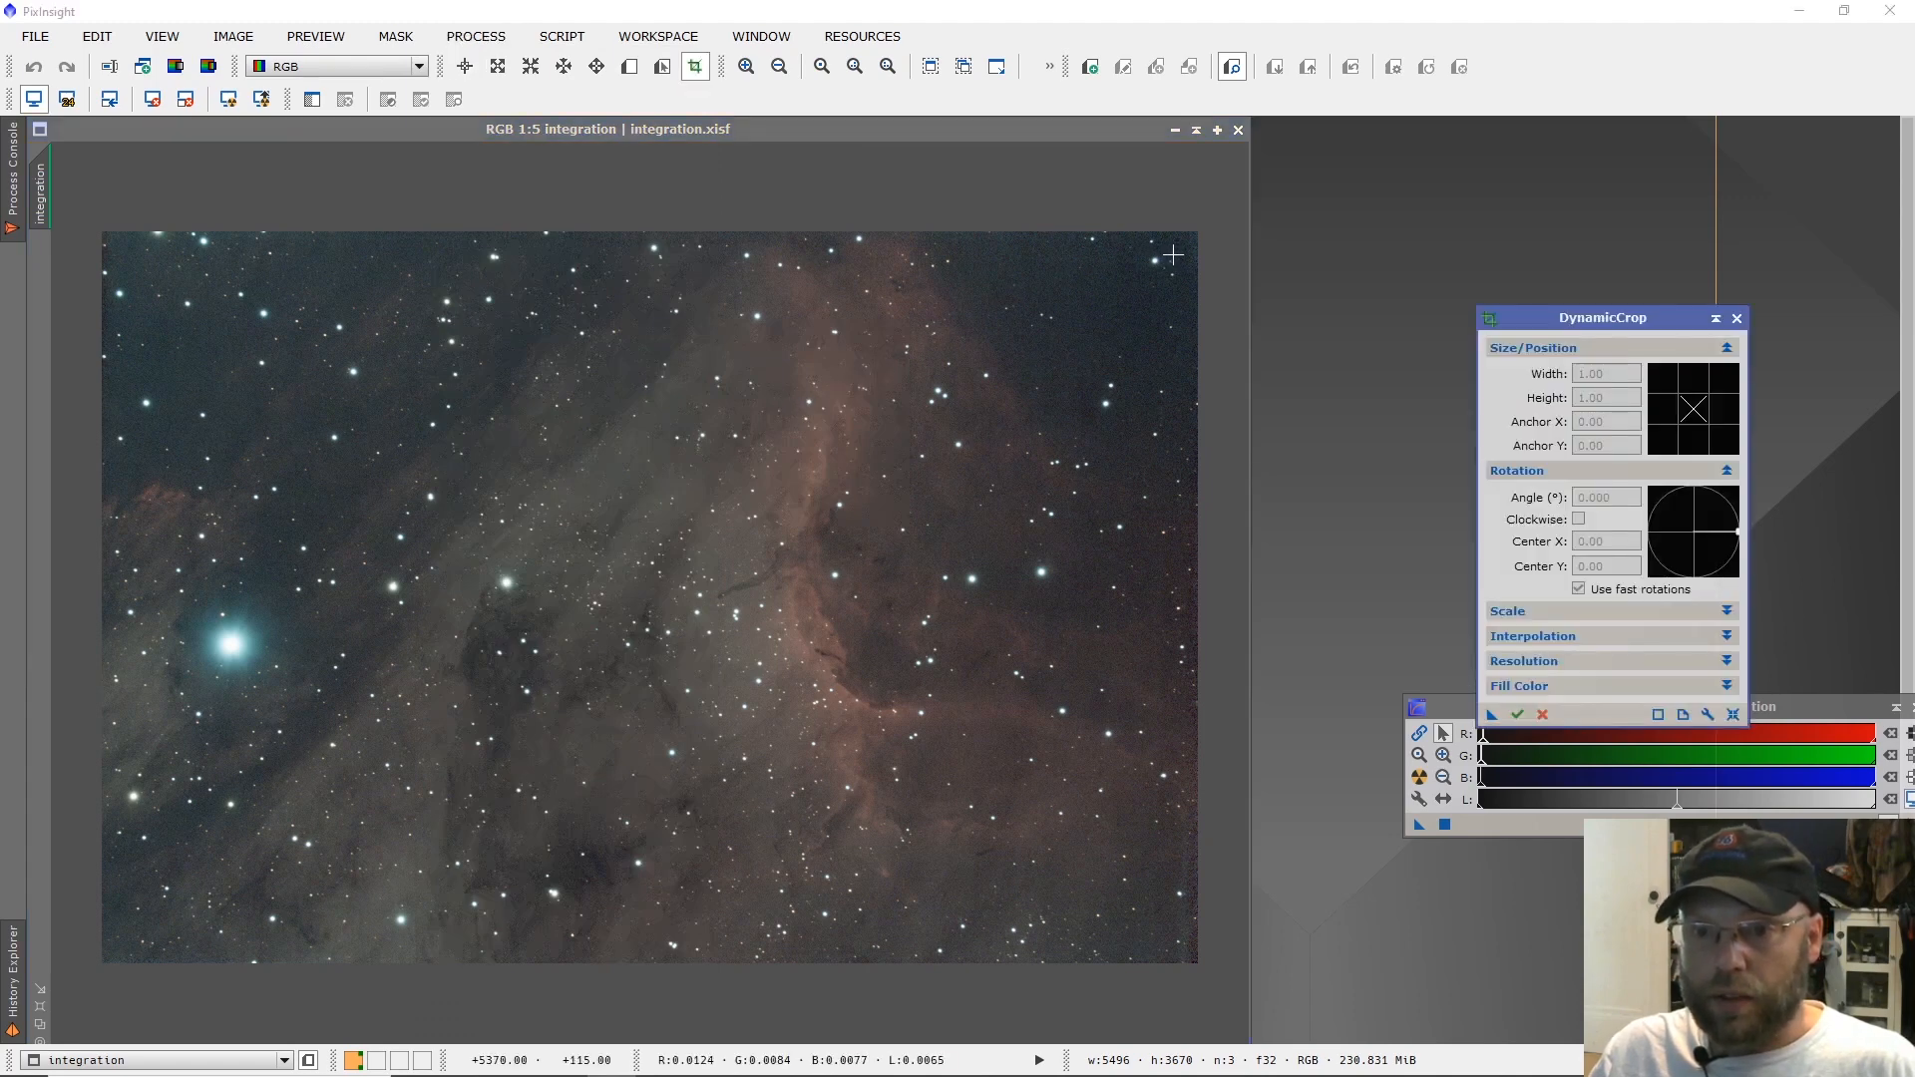
left_click_drag(1163, 262, 127, 952)
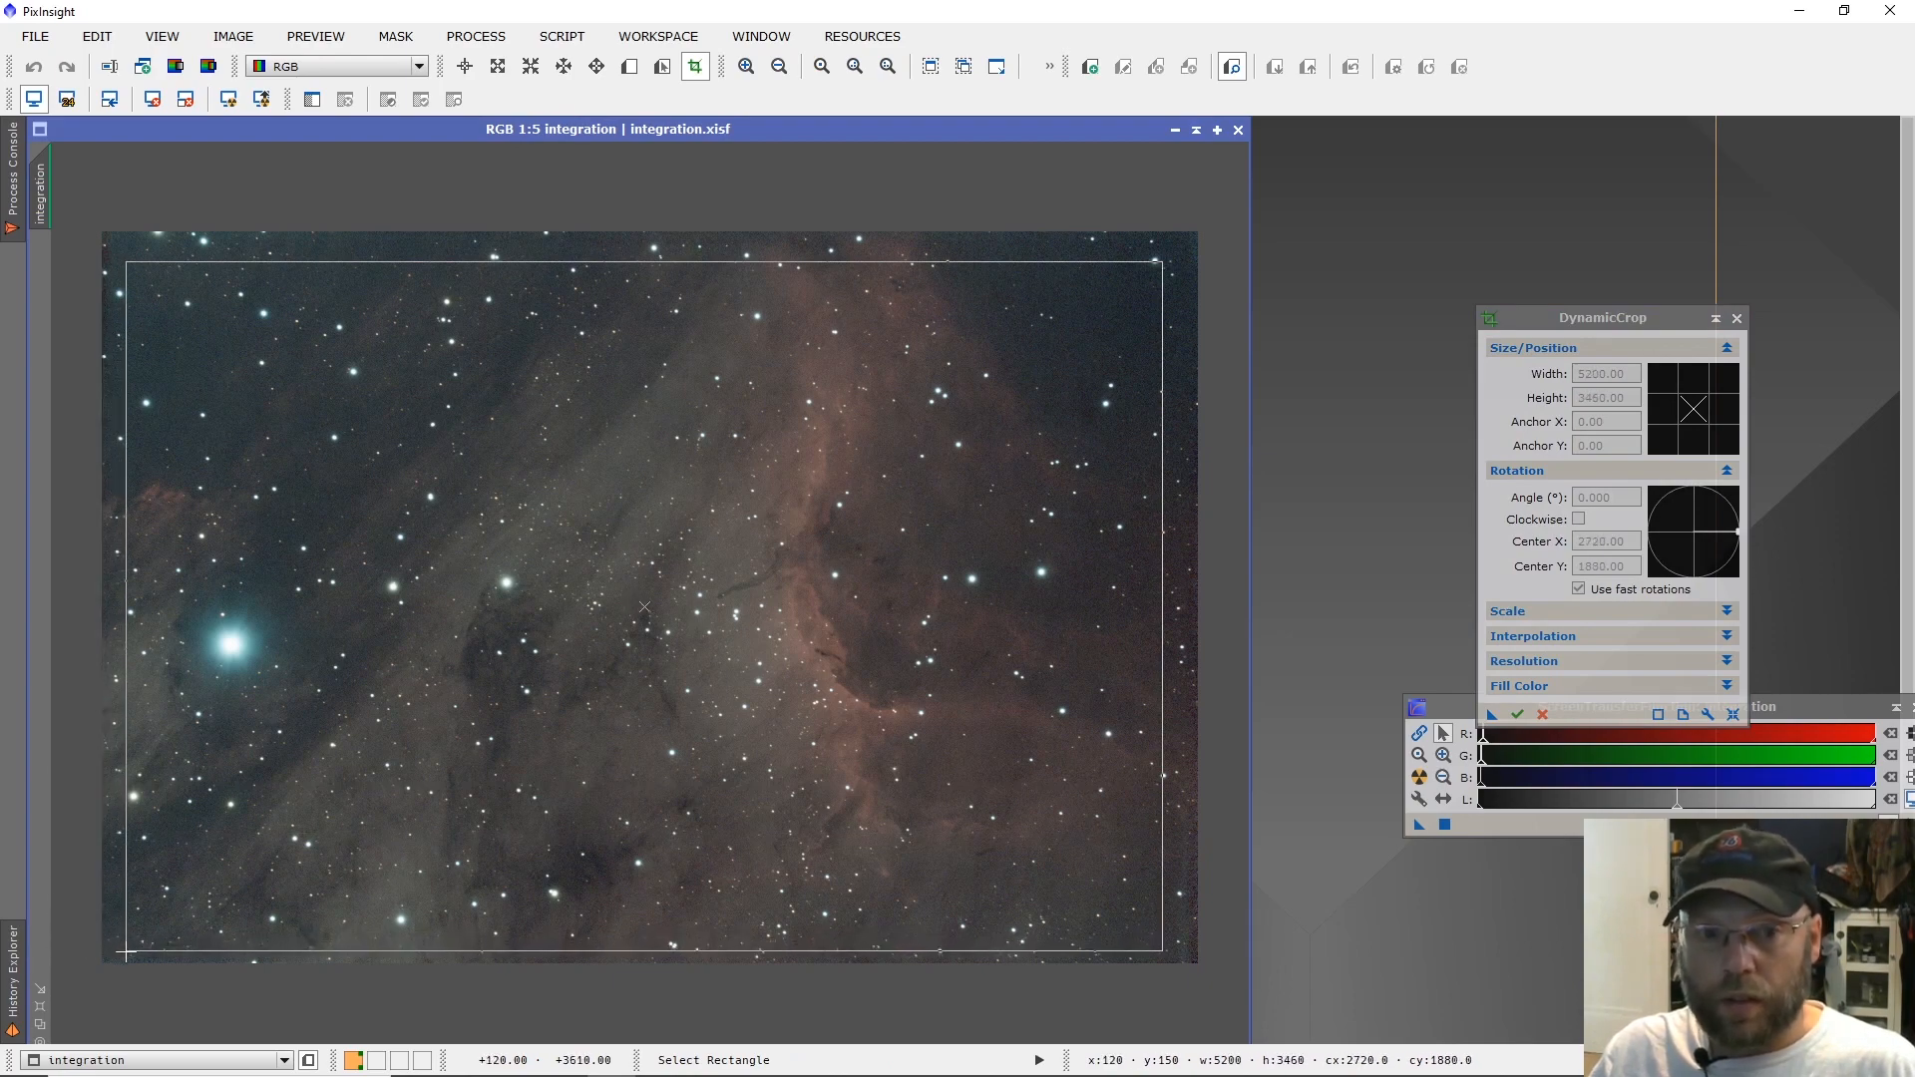
left_click_drag(125, 953, 117, 953)
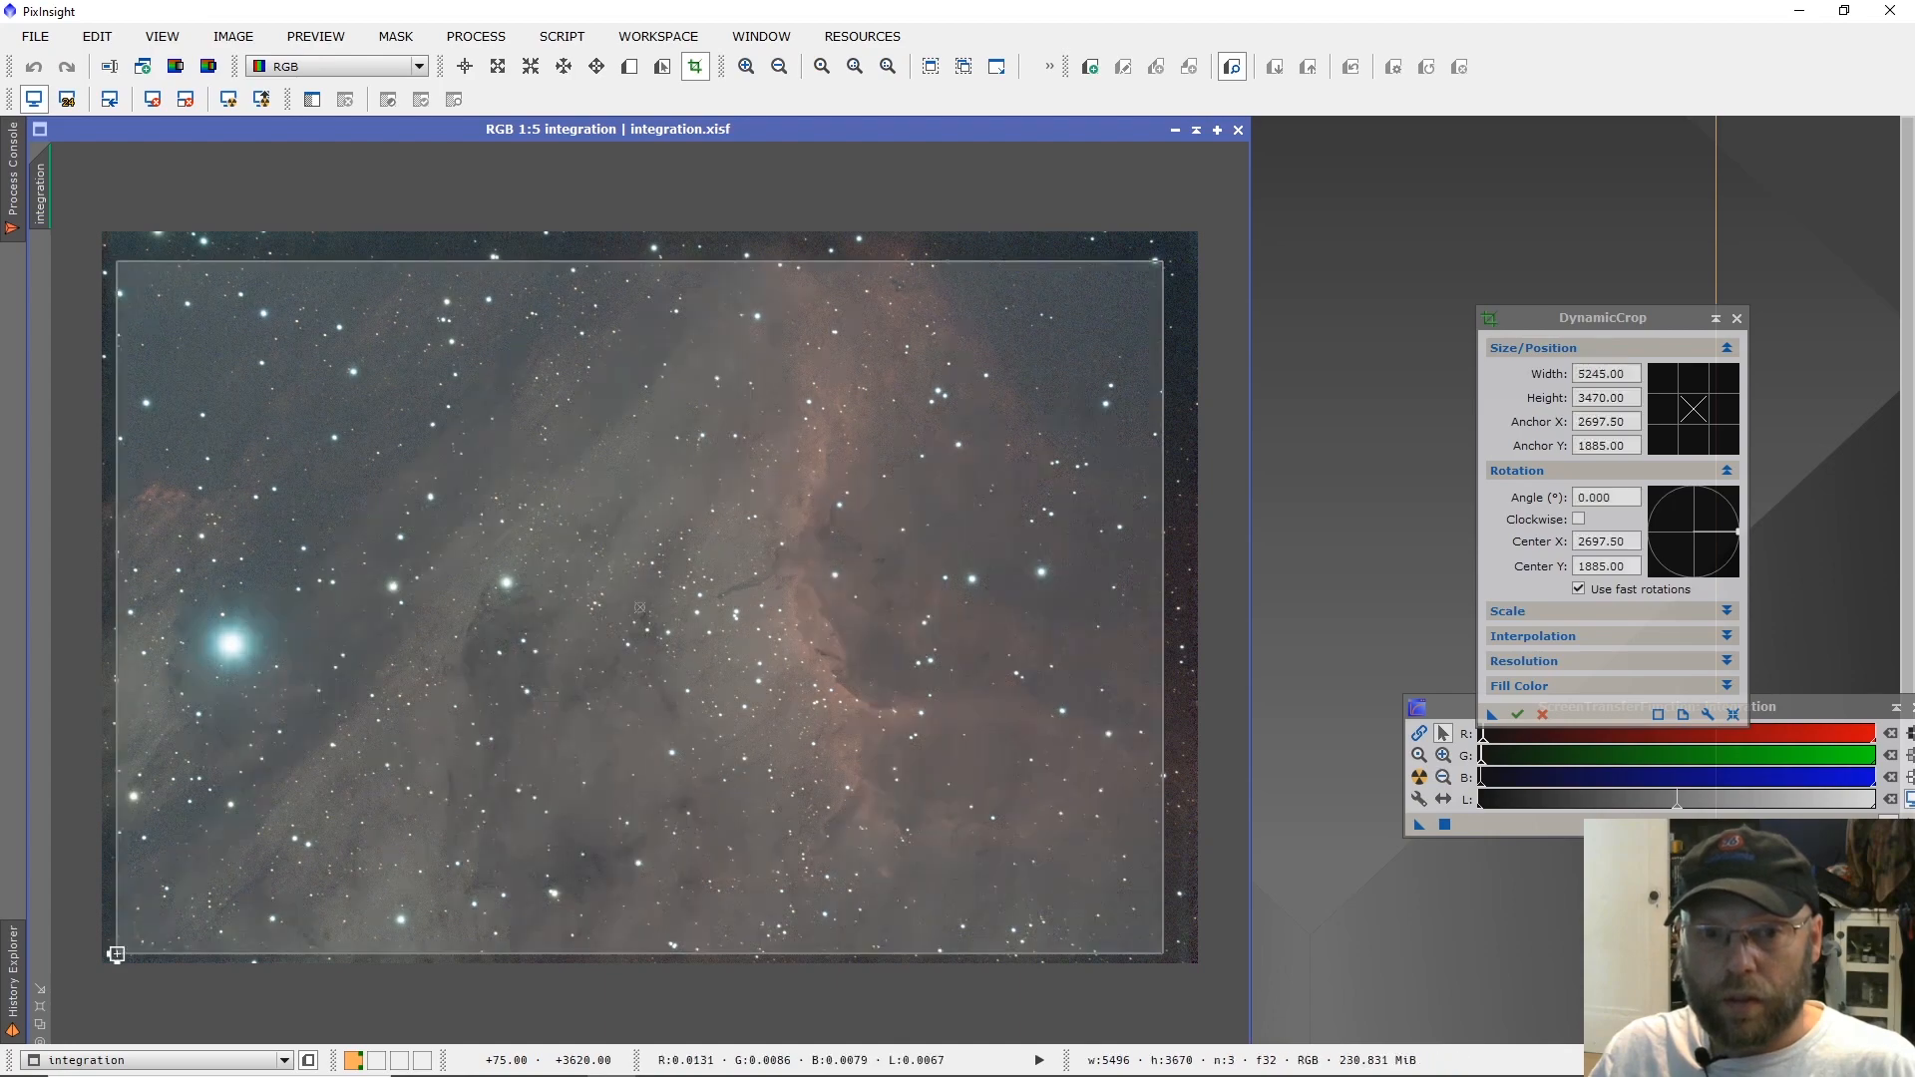
left_click(1519, 715)
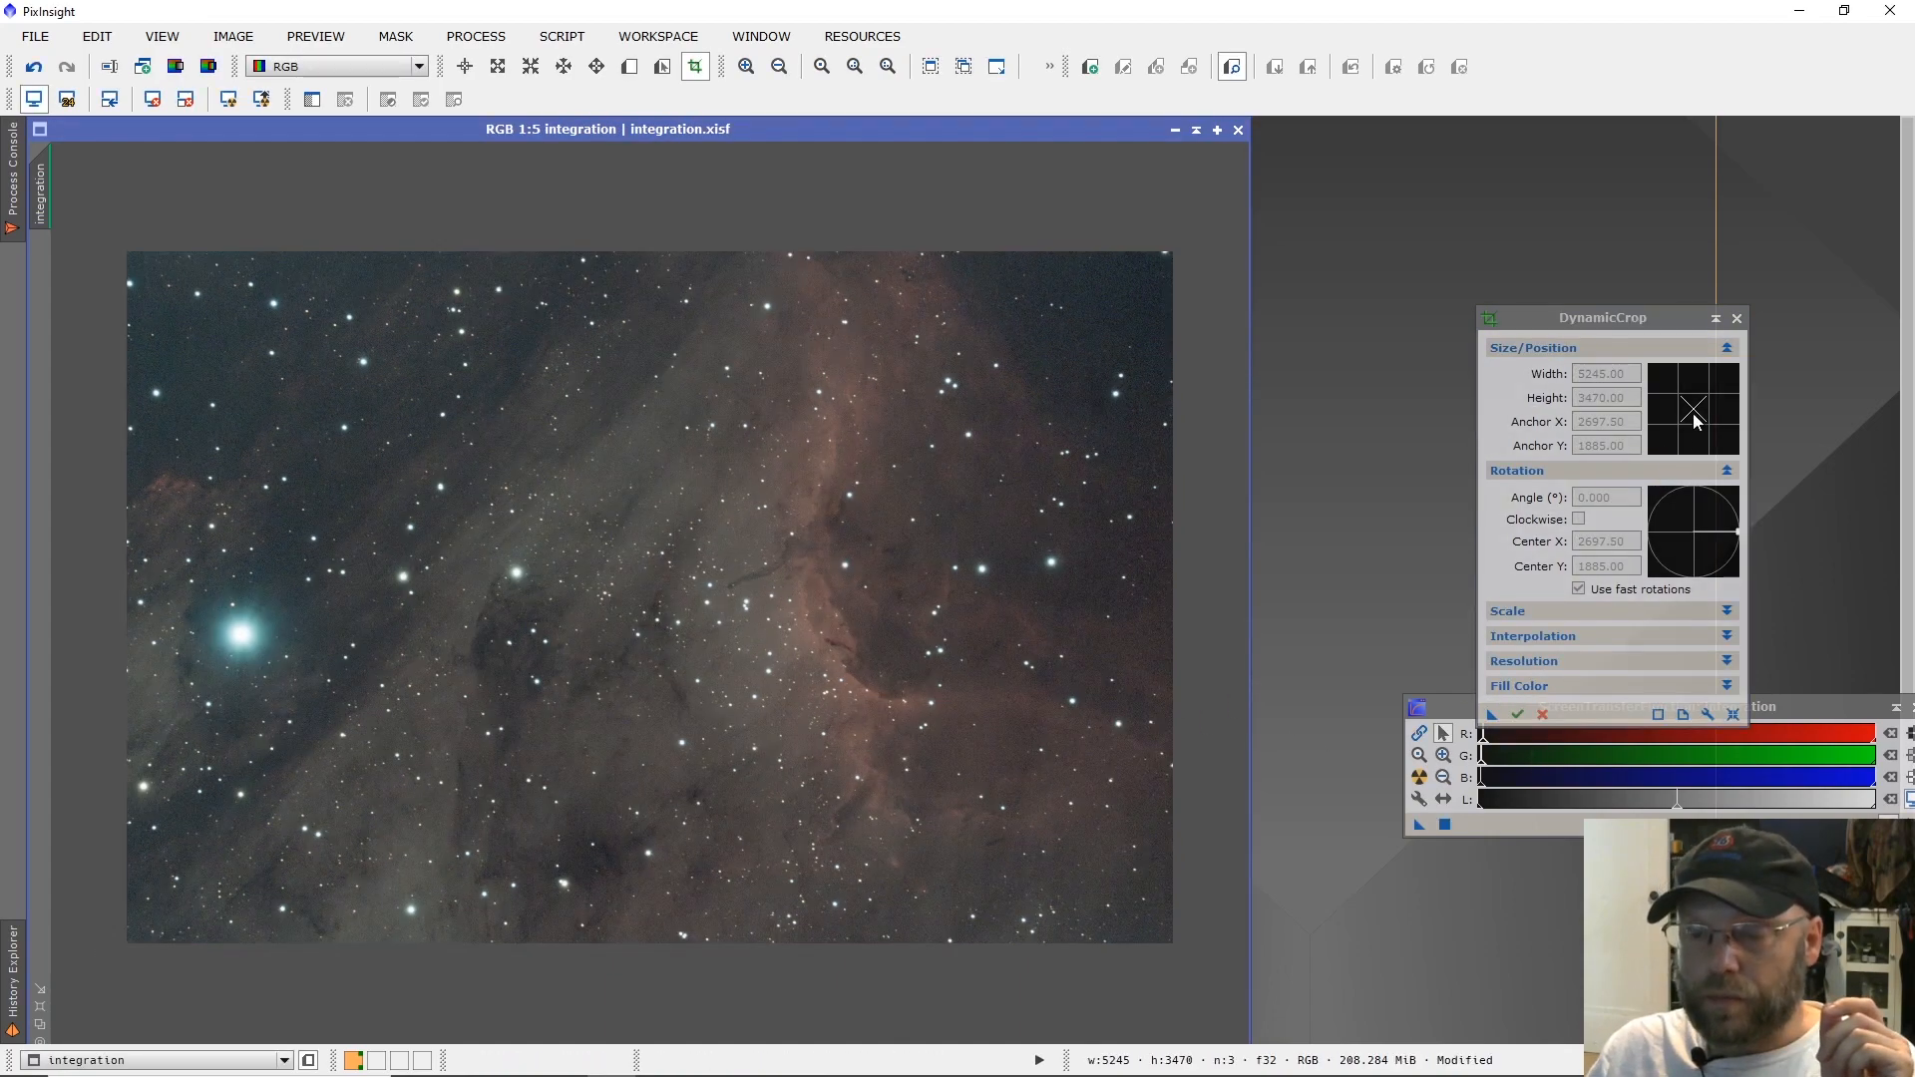
left_click(1738, 319)
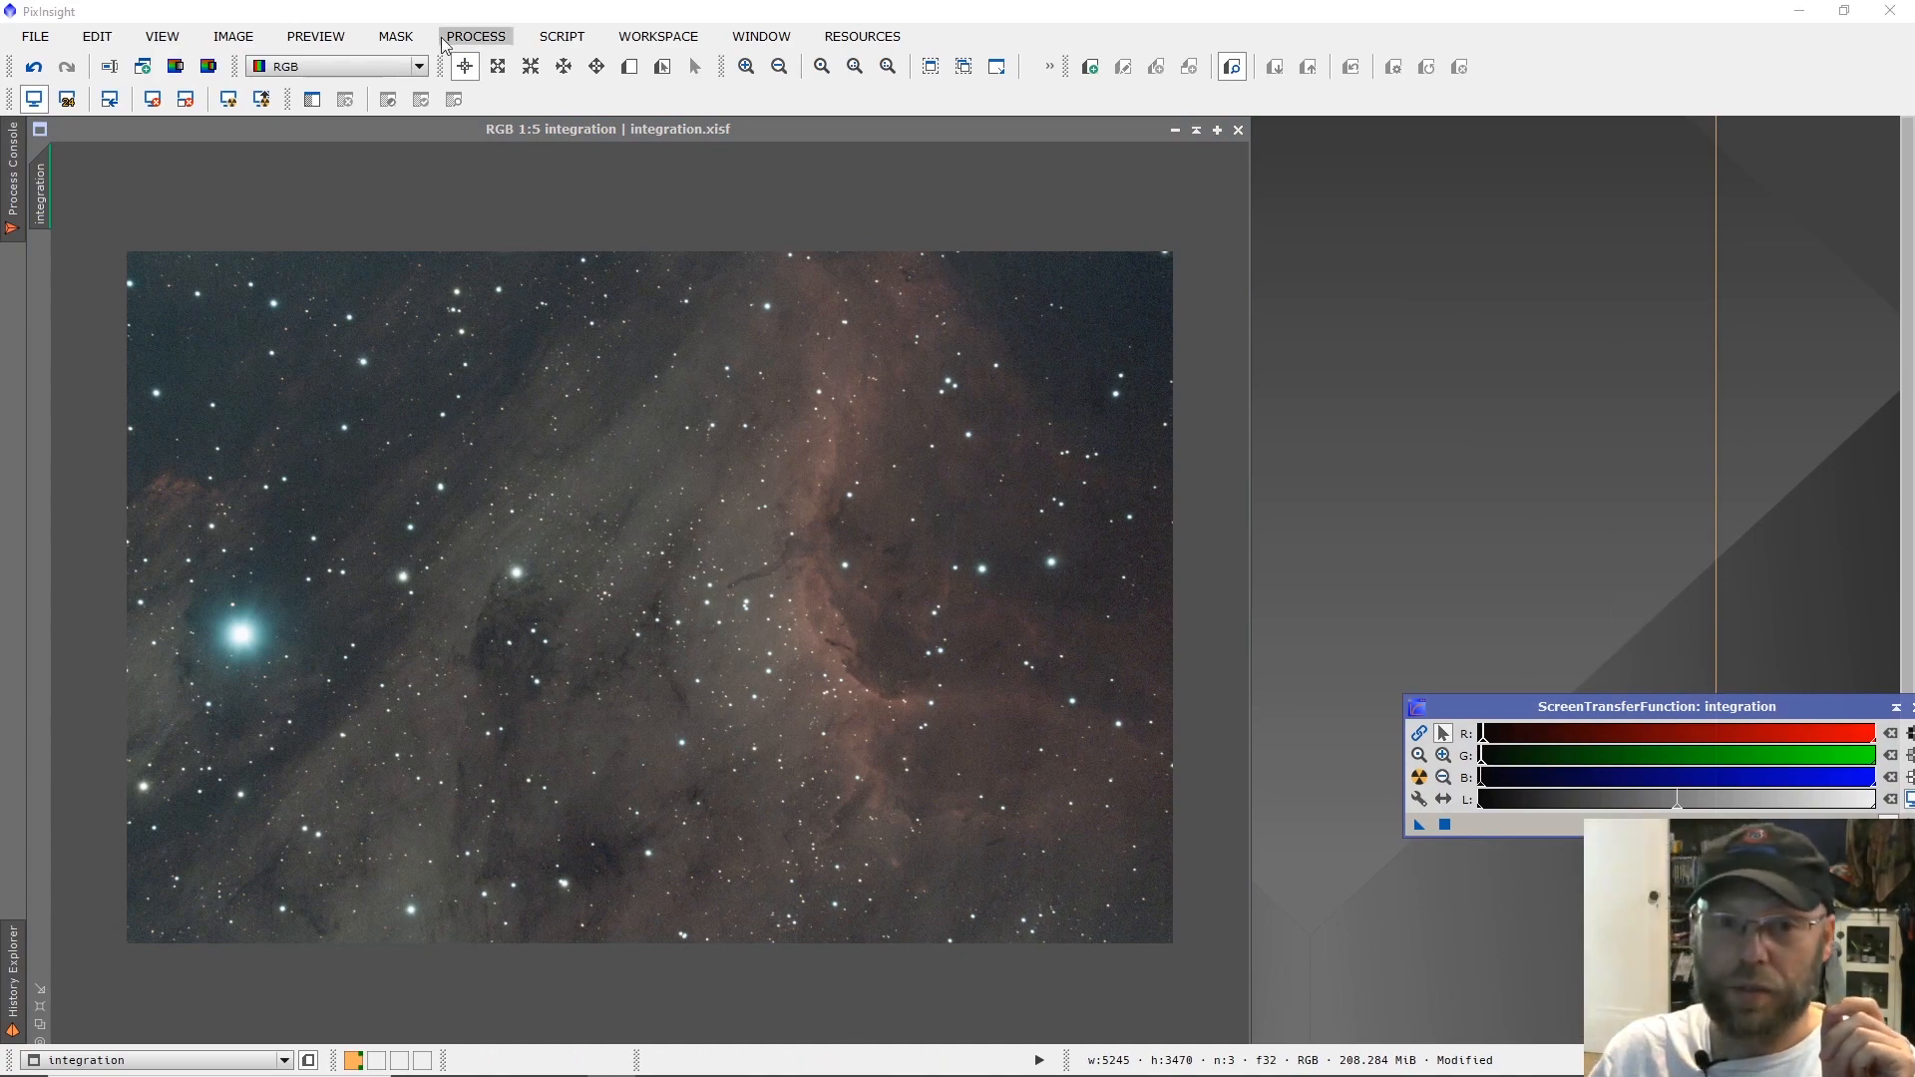
Start a DynamicBackgroundExtraction session on the cropped integration image.
left_click(476, 36)
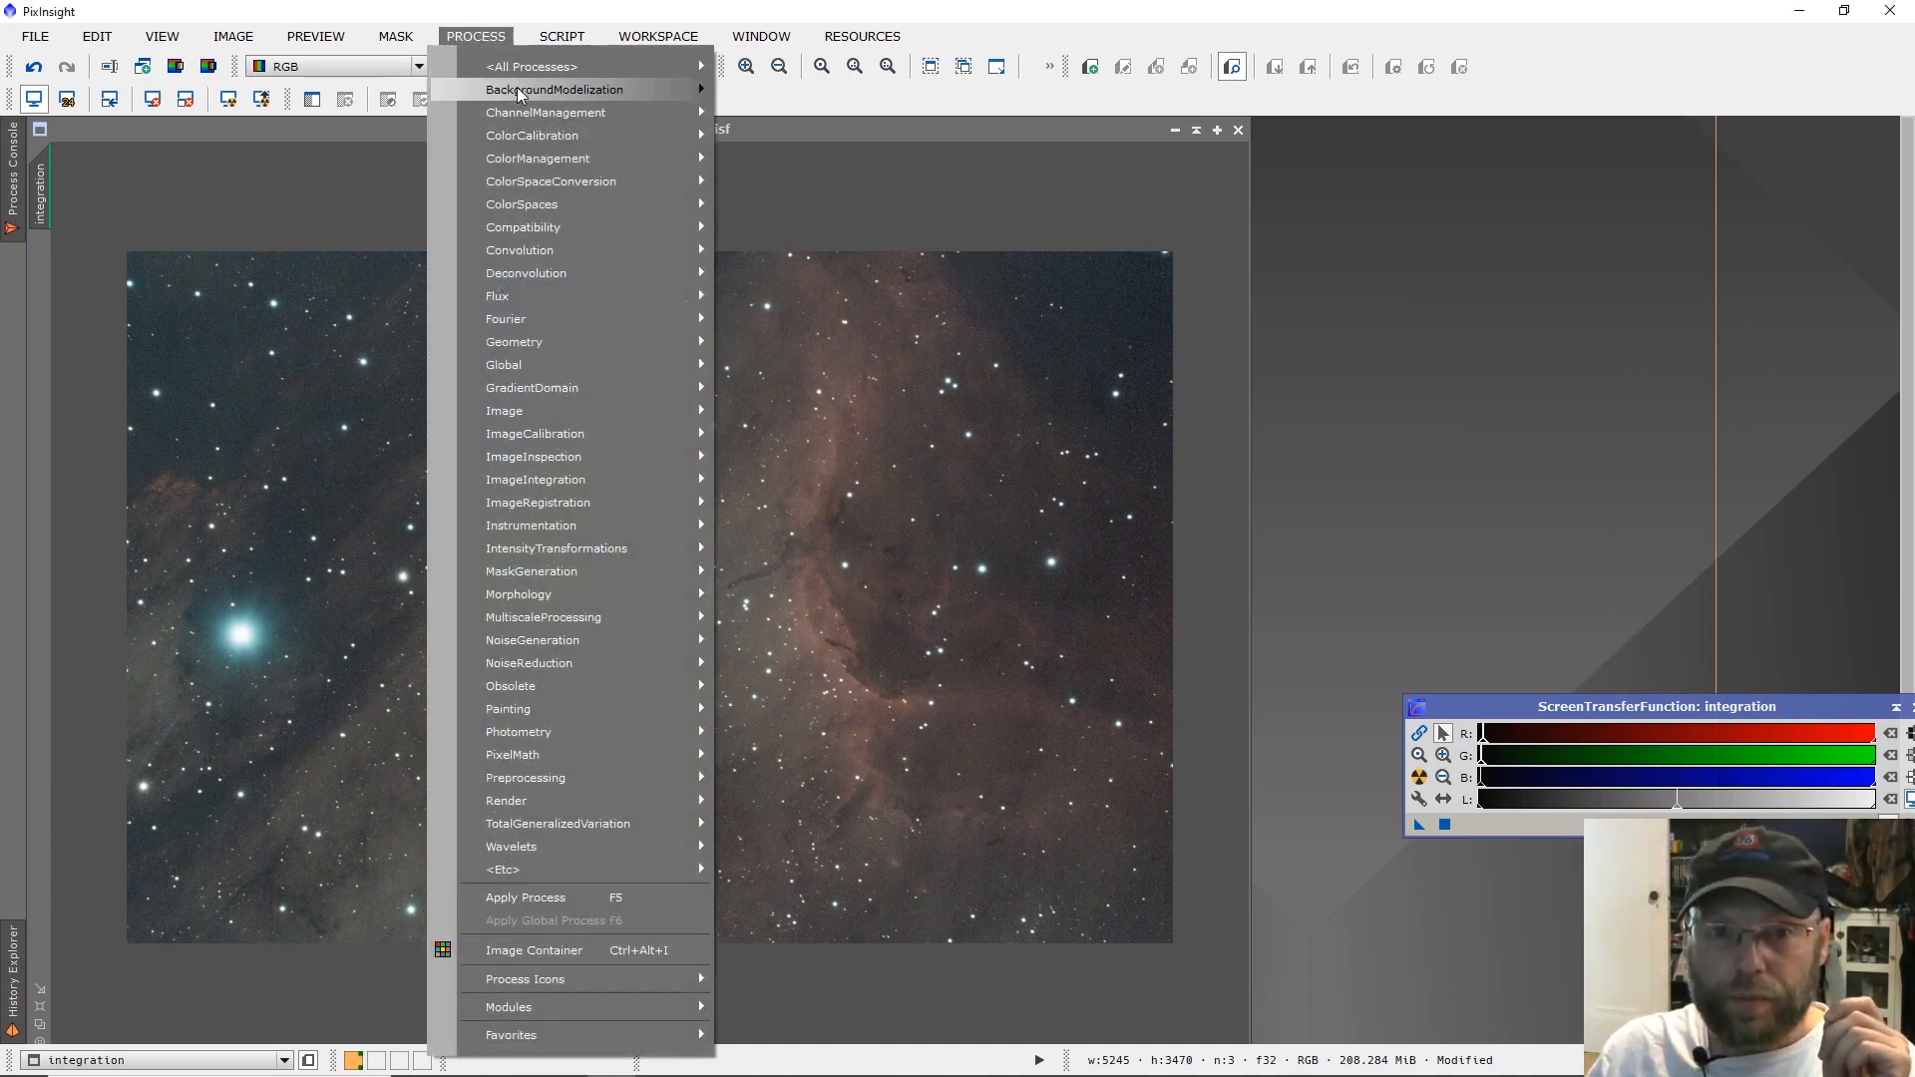
mouse_move(519, 94)
left_click(768, 111)
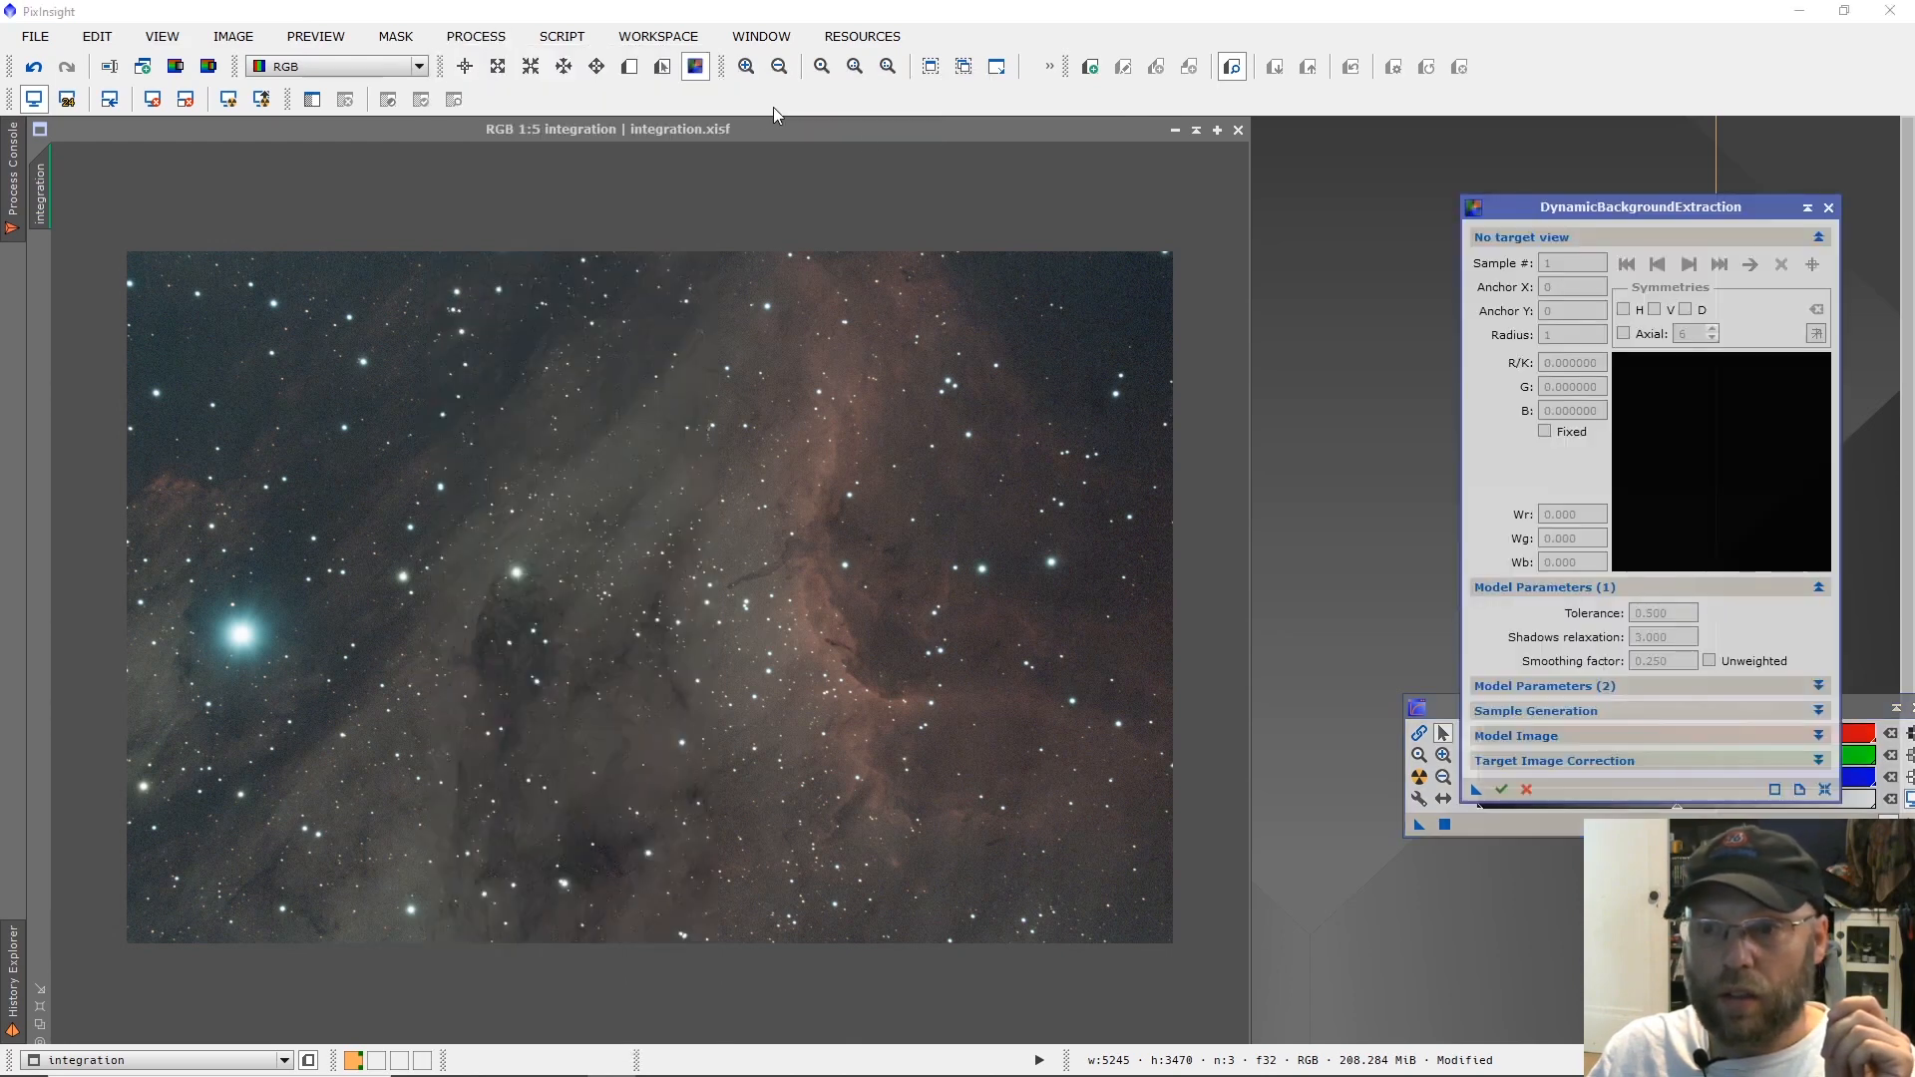
left_click(144, 261)
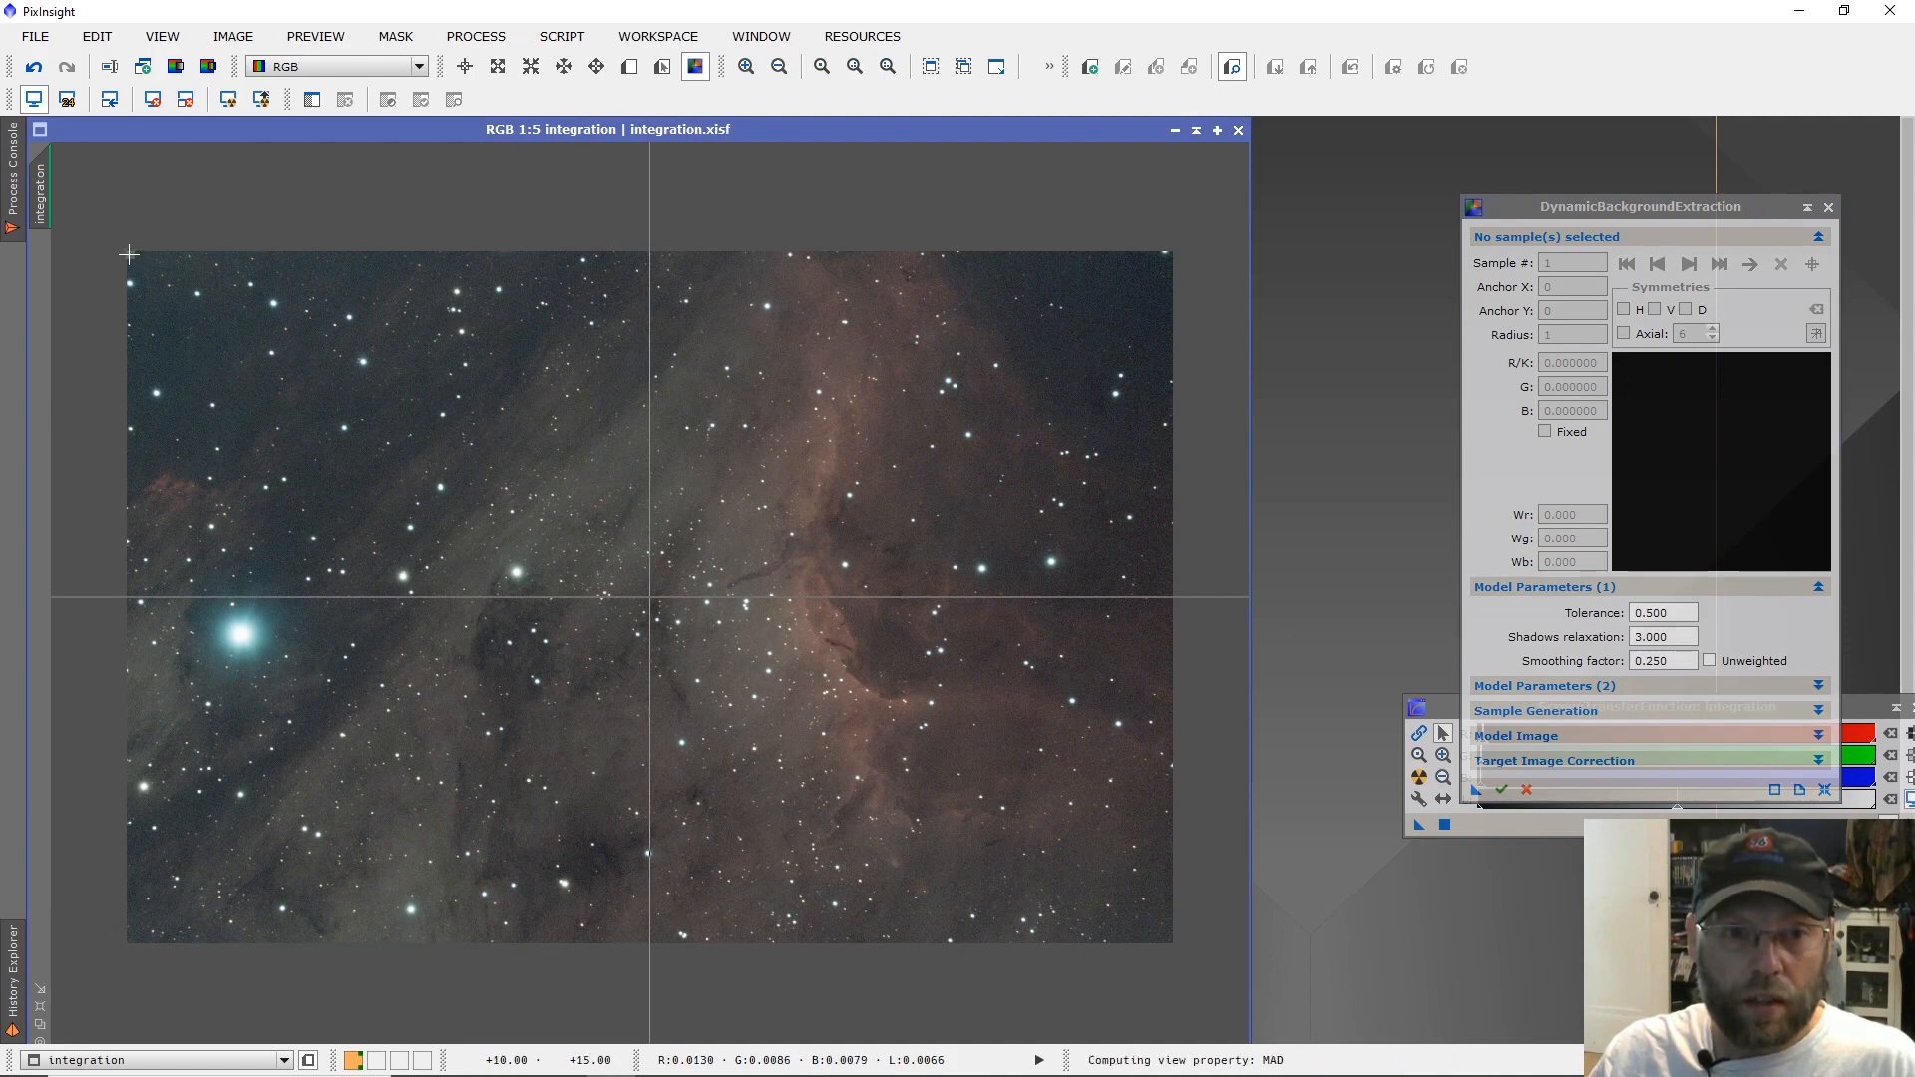
Place about 25 background samples across the dark sky in the image's upper-left corner, avoiding stars and the reddish nebula patch.
left_click(129, 256)
left_click(129, 303)
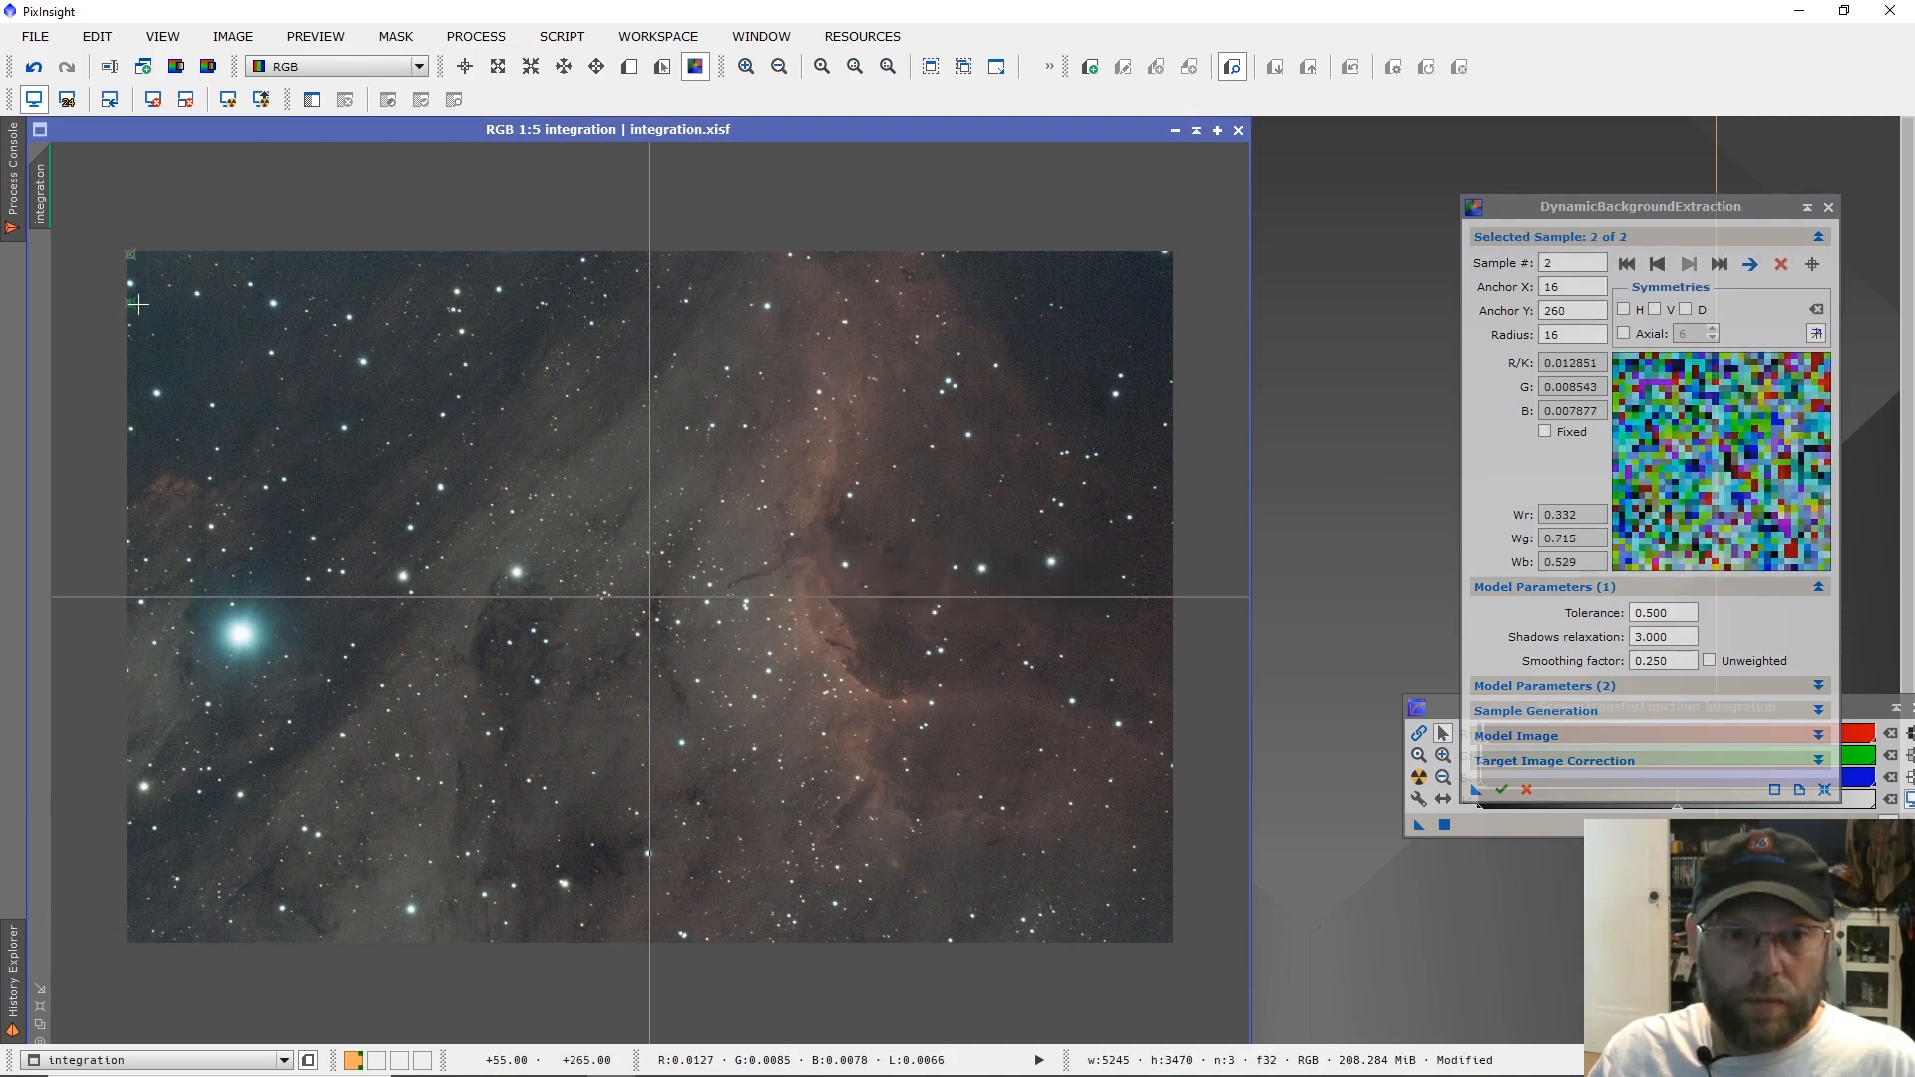
left_click(159, 314)
left_click(173, 258)
left_click(236, 256)
left_click(328, 255)
left_click(381, 256)
left_click(342, 277)
left_click(295, 279)
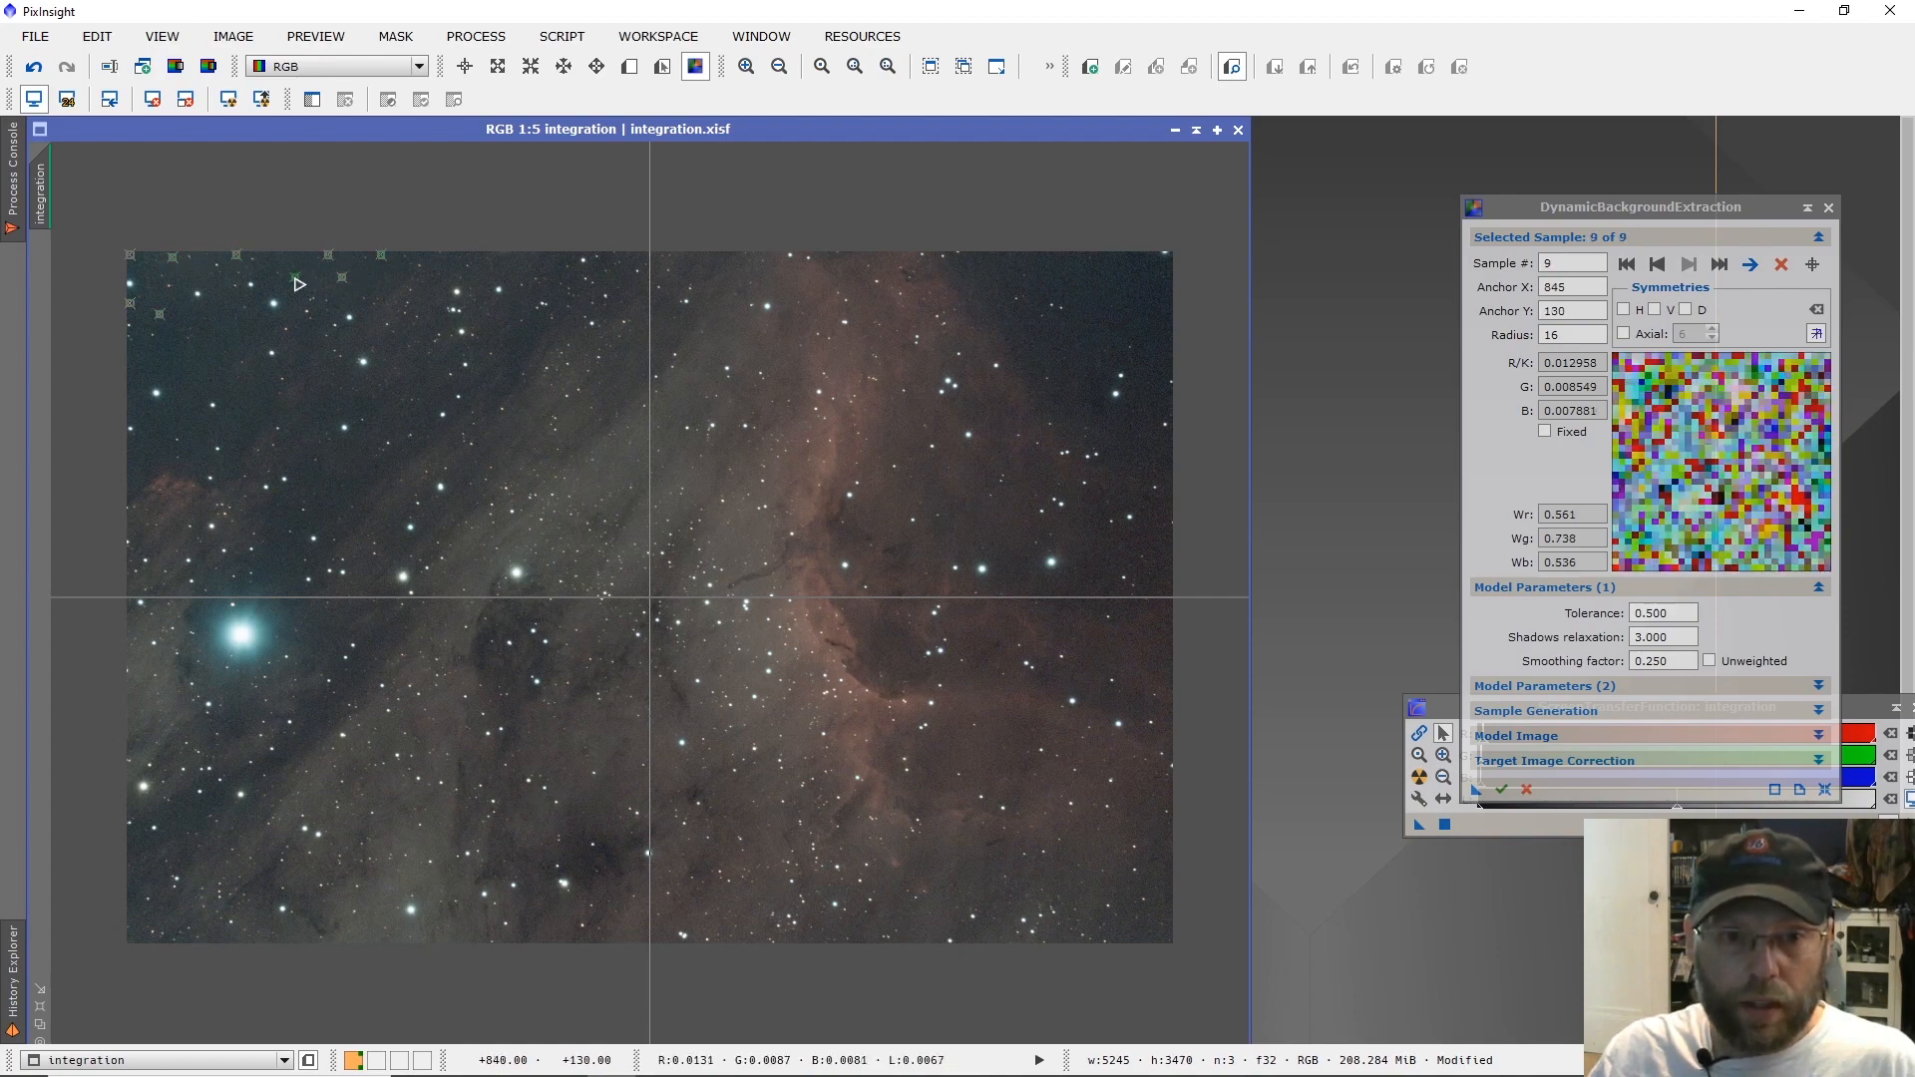
left_click(252, 312)
left_click(234, 331)
left_click(206, 317)
left_click(203, 350)
left_click(144, 362)
left_click(128, 361)
left_click(130, 377)
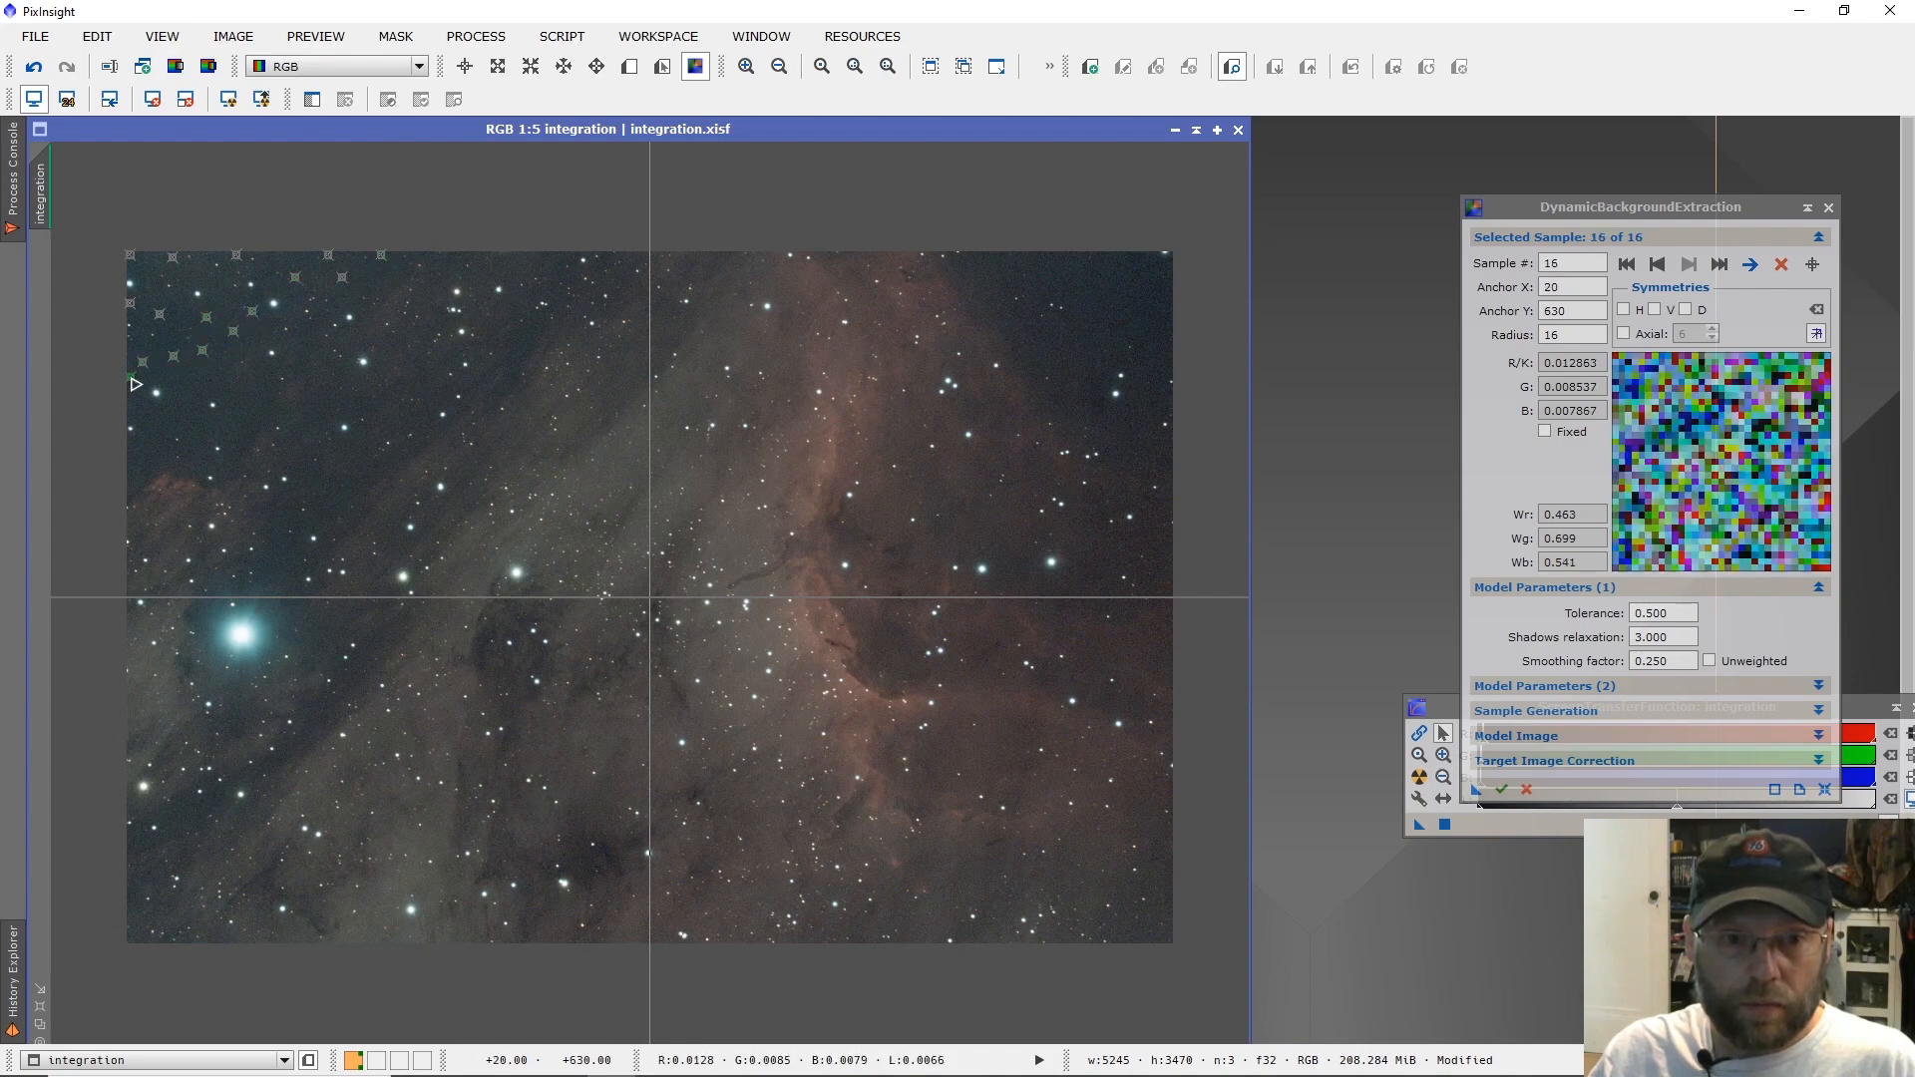
left_click(142, 414)
left_click(143, 441)
left_click(131, 461)
left_click(163, 461)
left_click(194, 431)
left_click(185, 391)
left_click(203, 372)
left_click(229, 398)
left_click(226, 429)
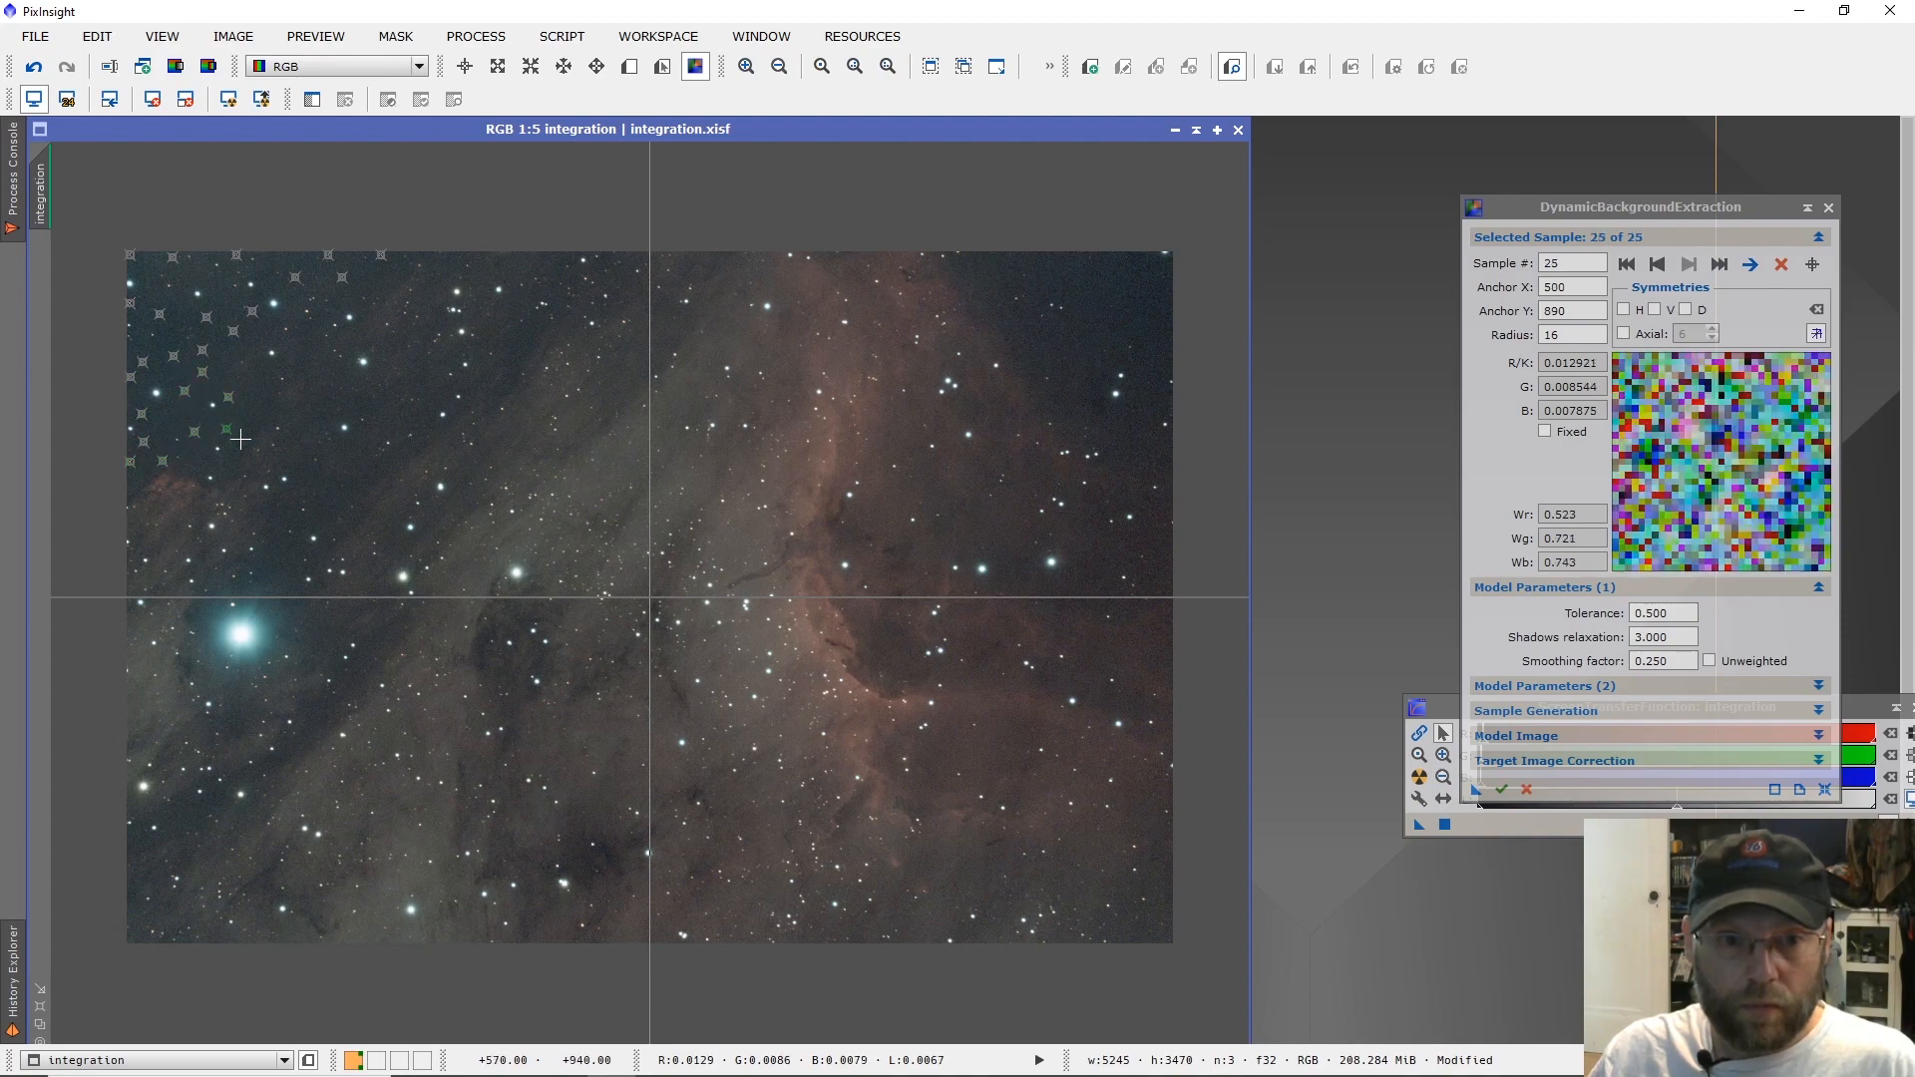
Place about 12 background samples along the dark diagonal lane from the upper middle, around the bright blue star, to the image's lower-left edge.
left_click(538, 331)
left_click(526, 343)
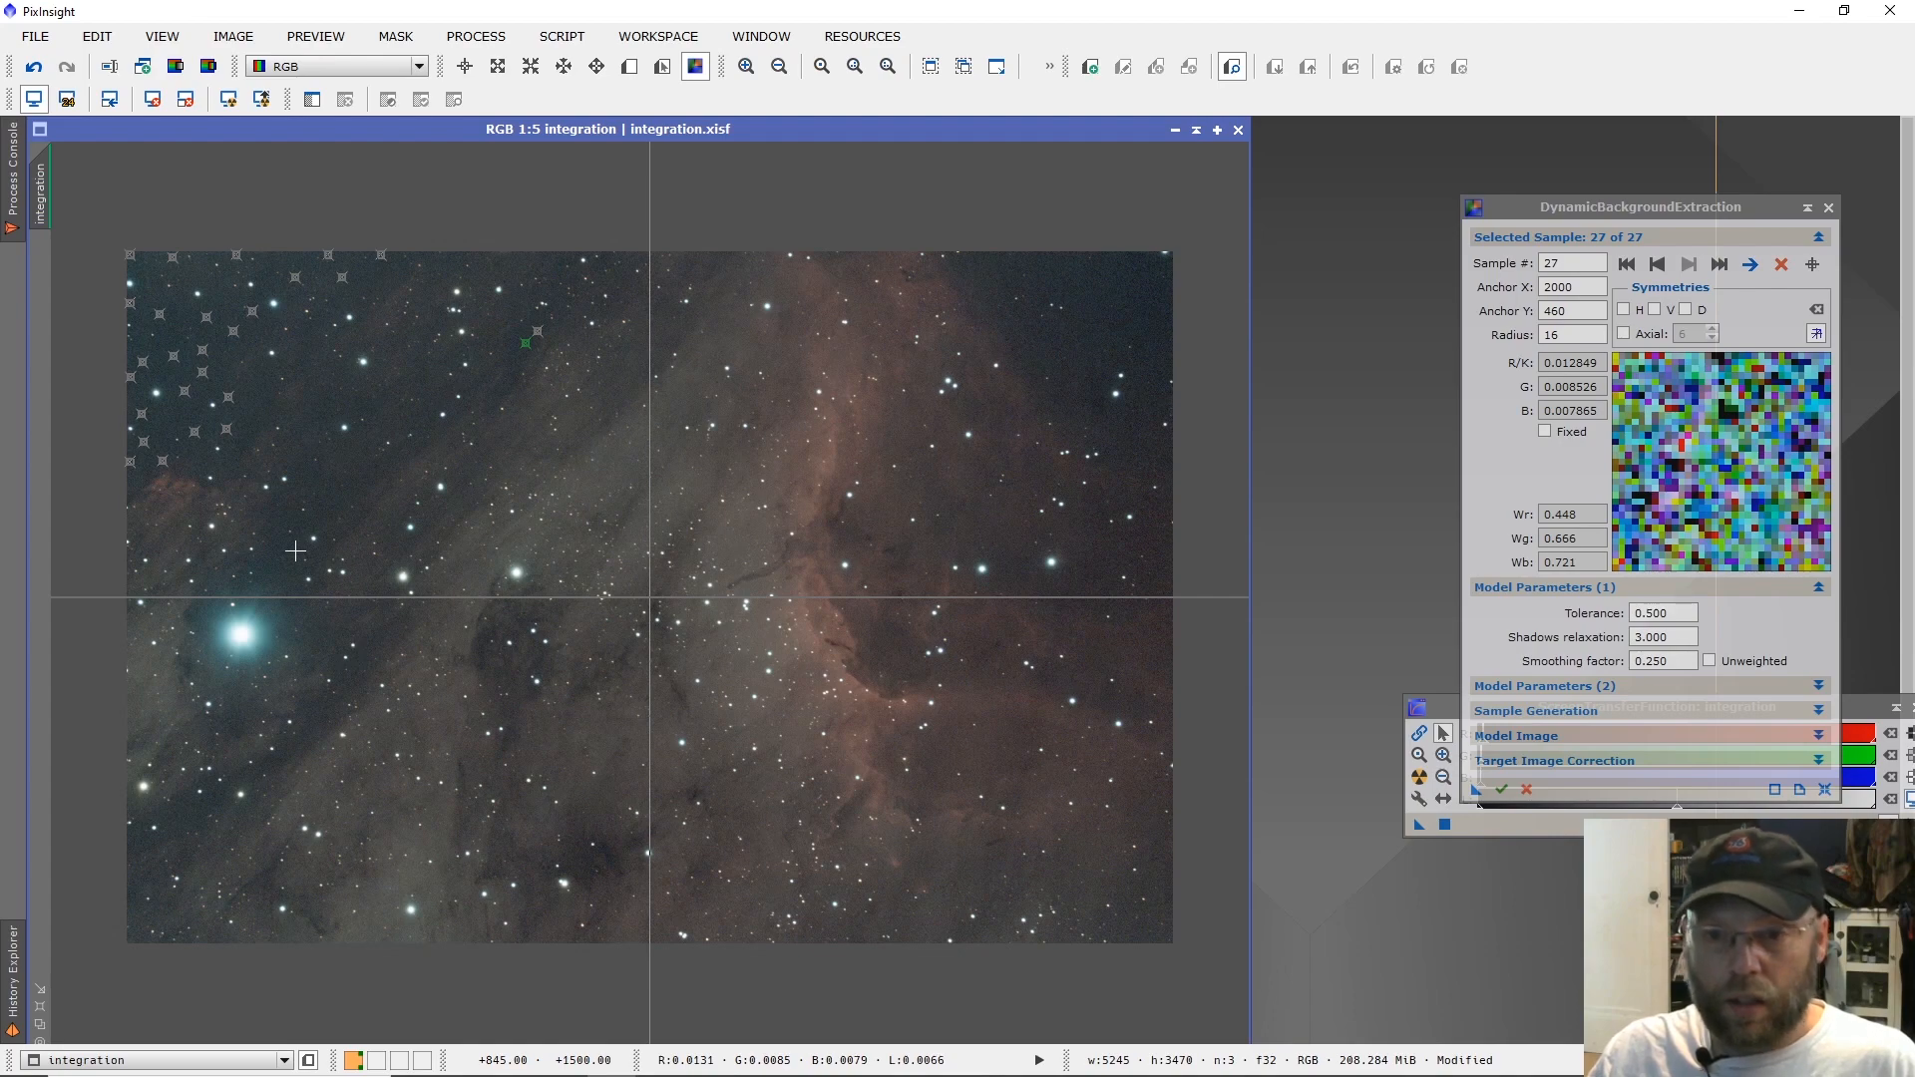
left_click(359, 483)
left_click(326, 493)
left_click(294, 501)
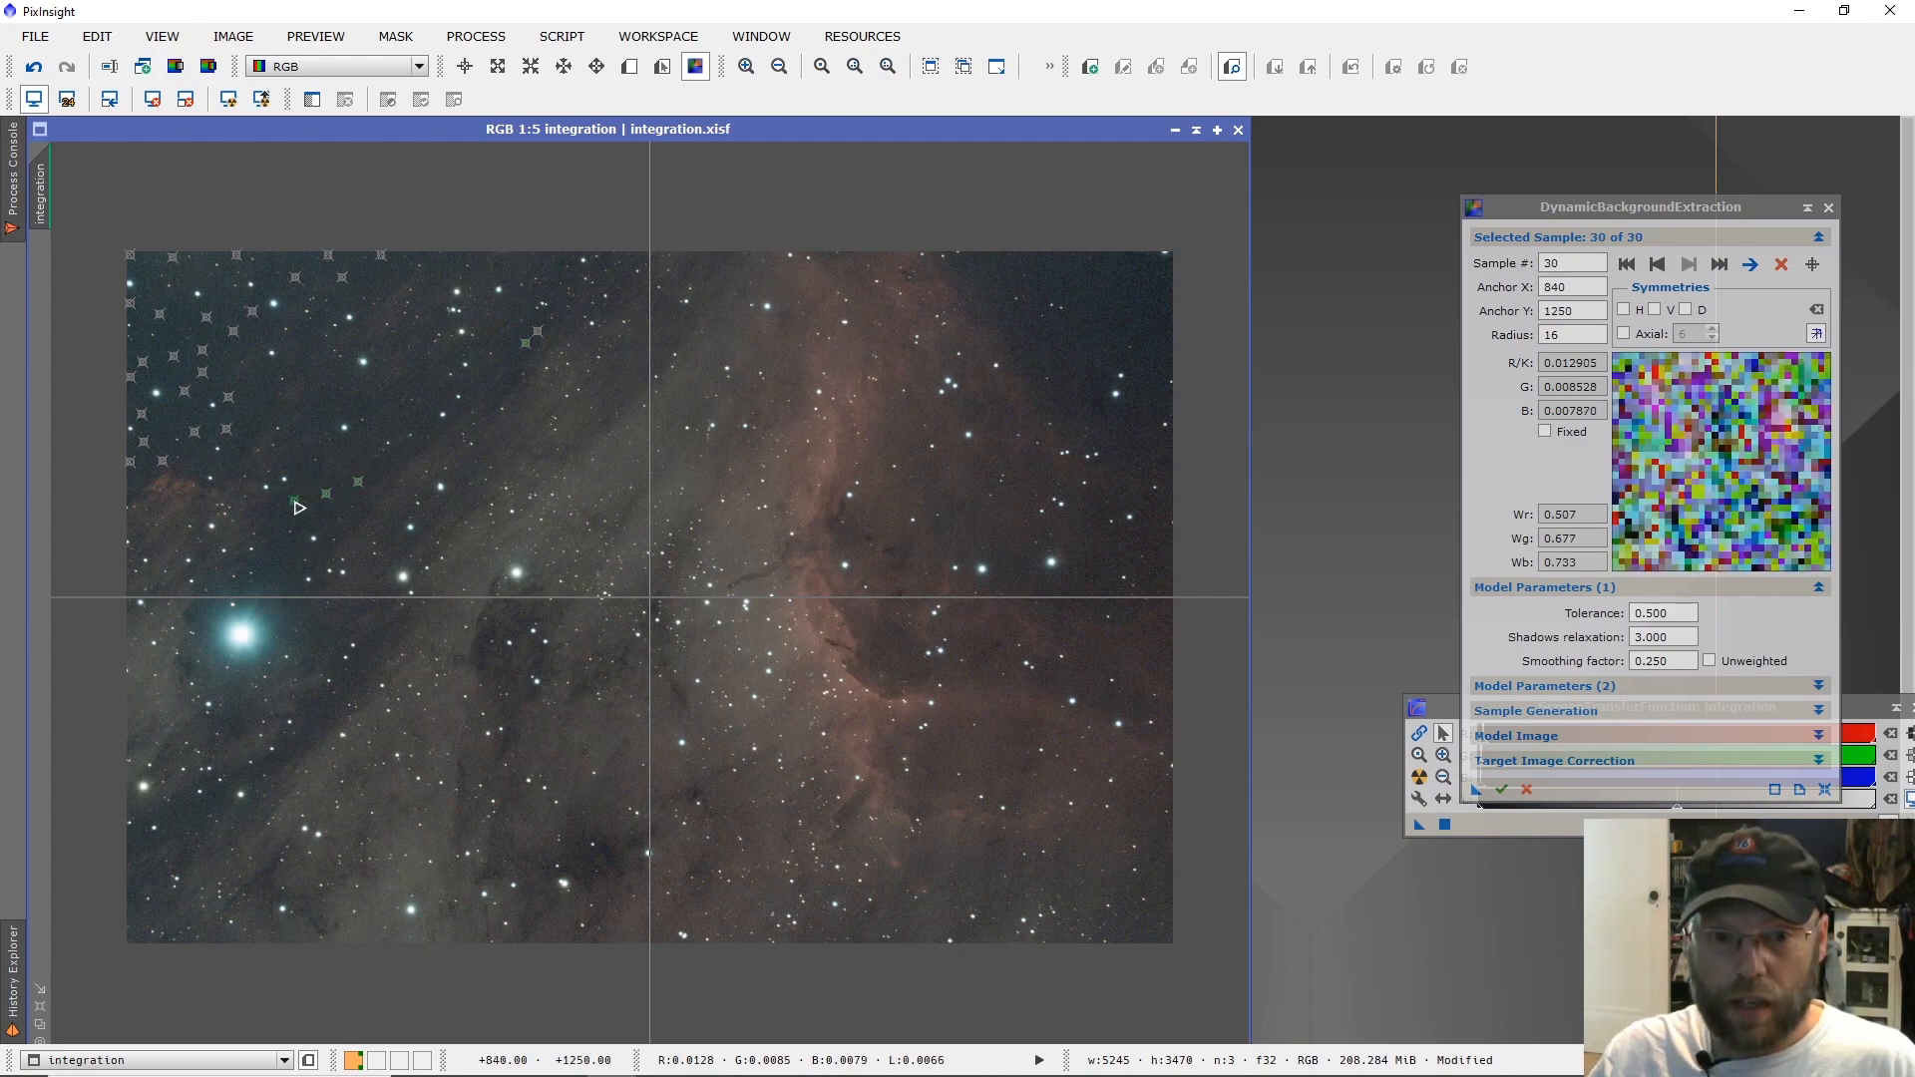
left_click(291, 553)
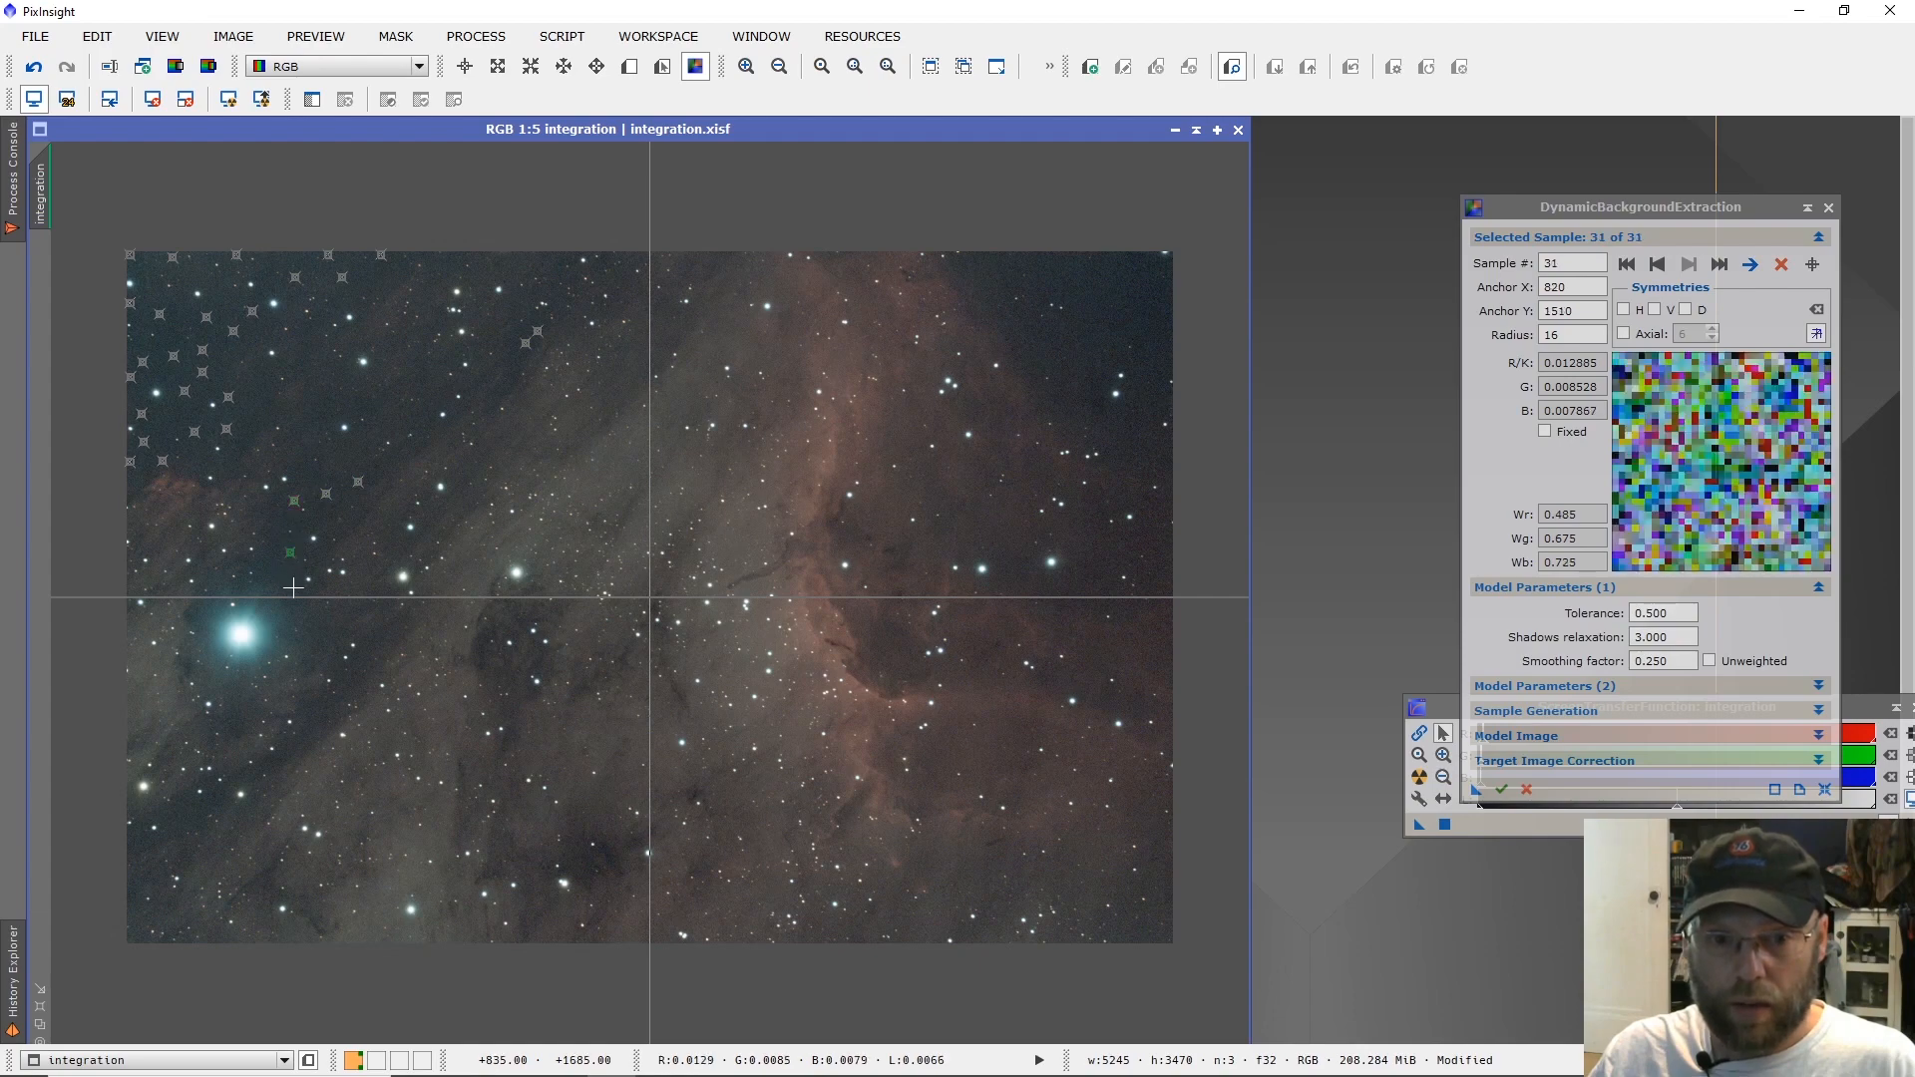
left_click(367, 650)
left_click(319, 717)
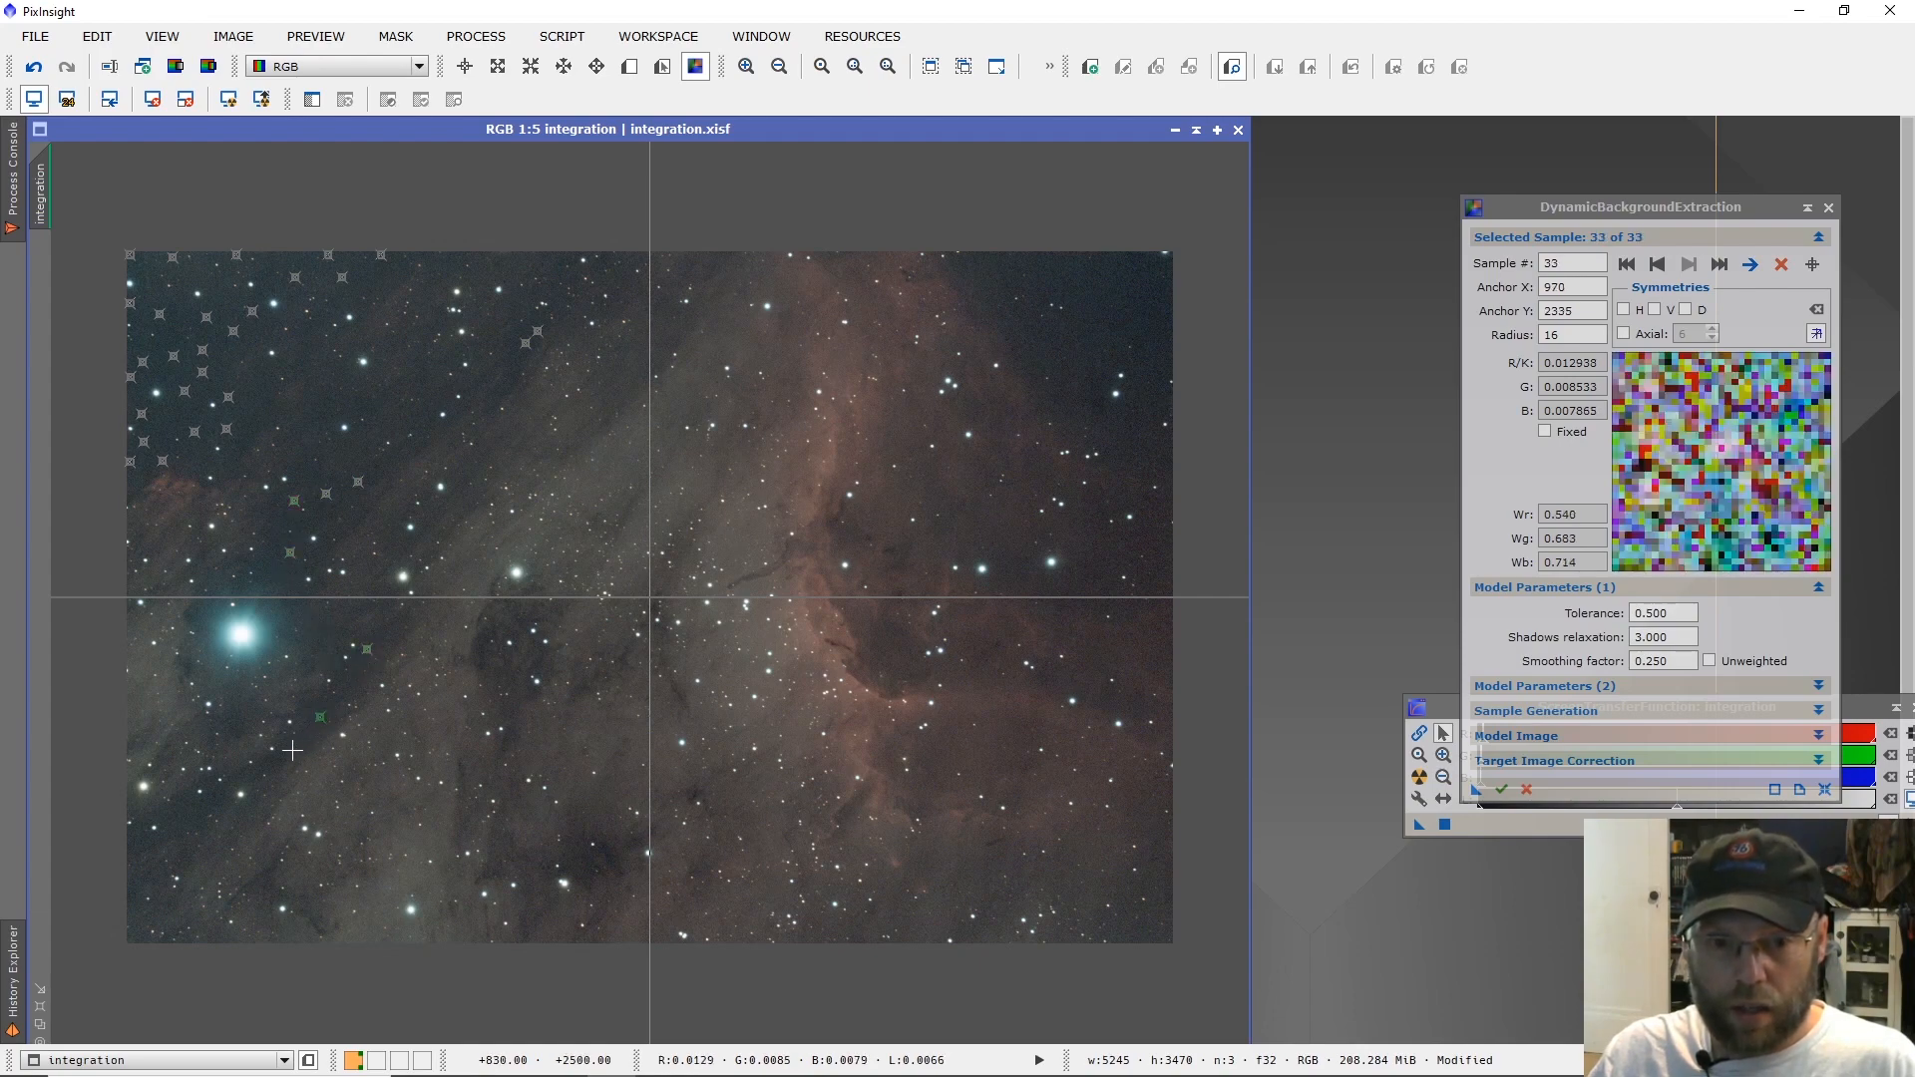
left_click(291, 750)
left_click(224, 793)
left_click(196, 805)
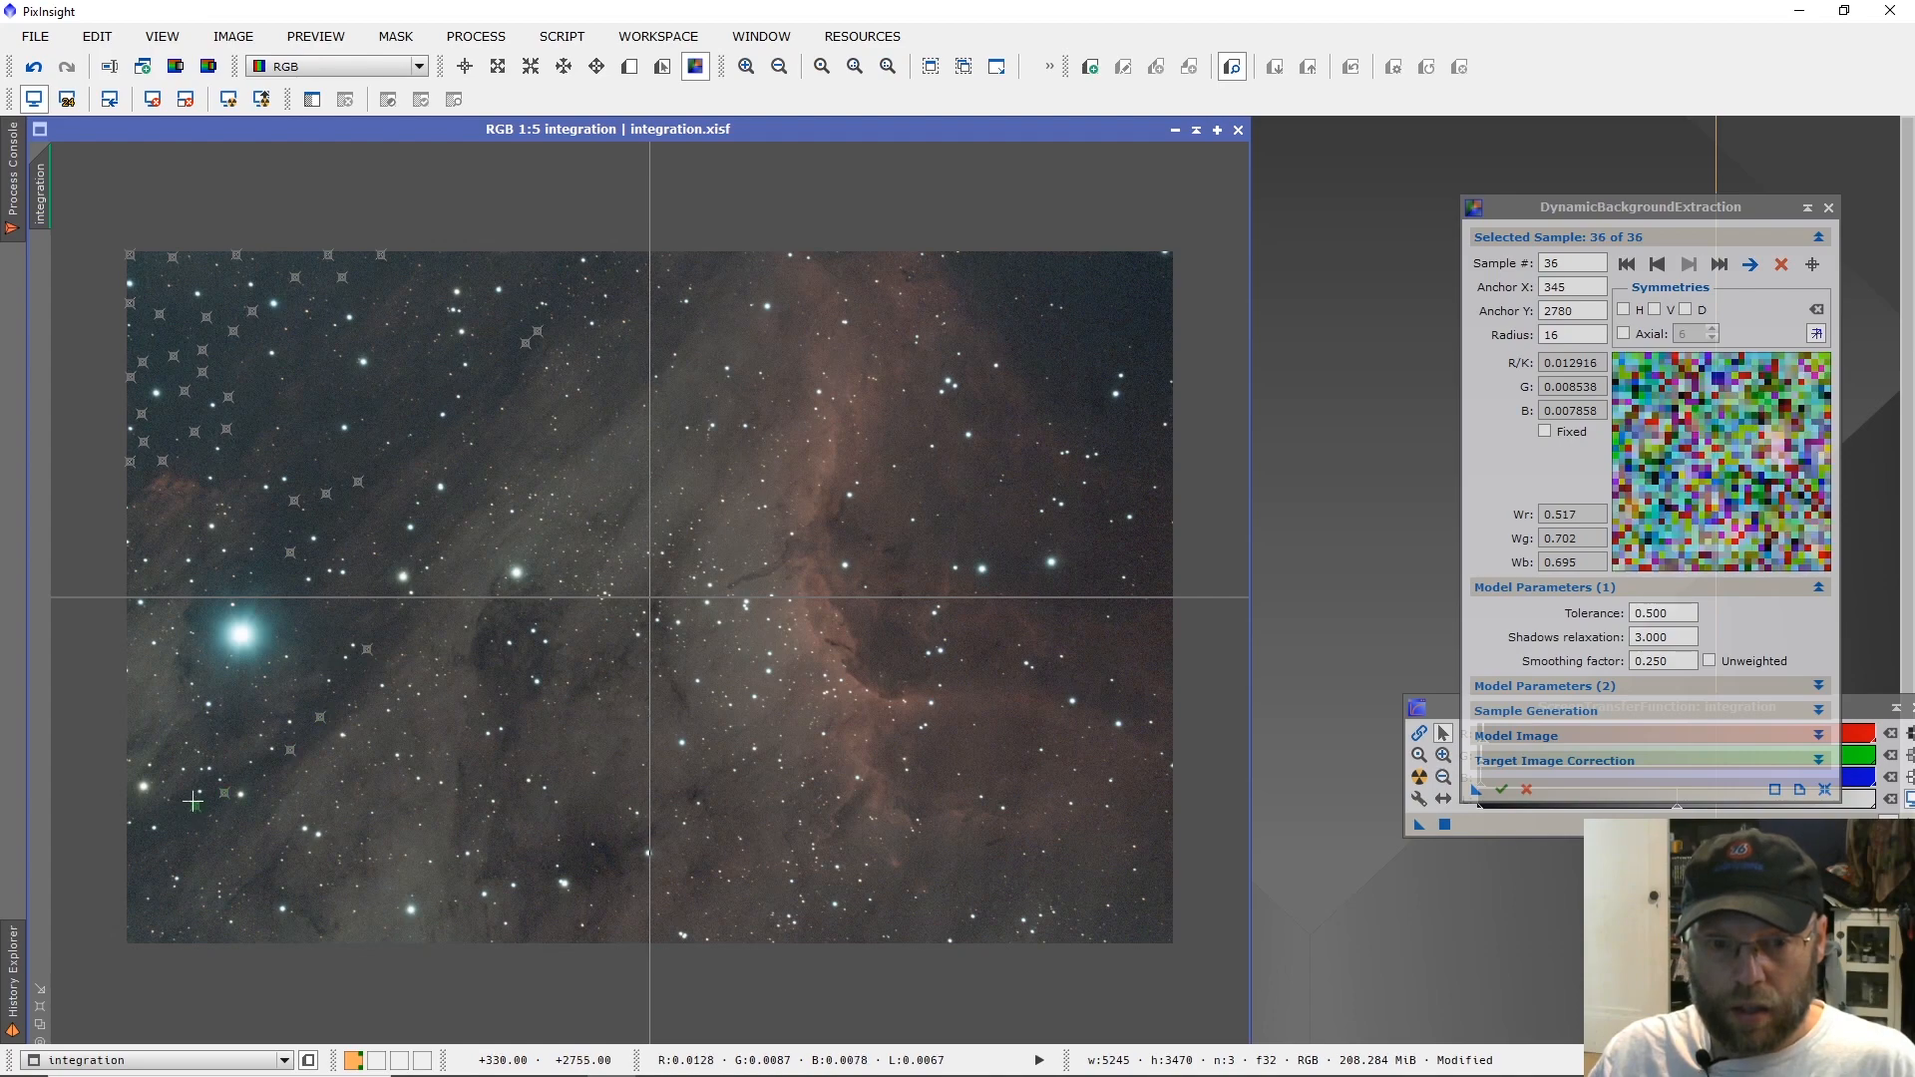
left_click(131, 846)
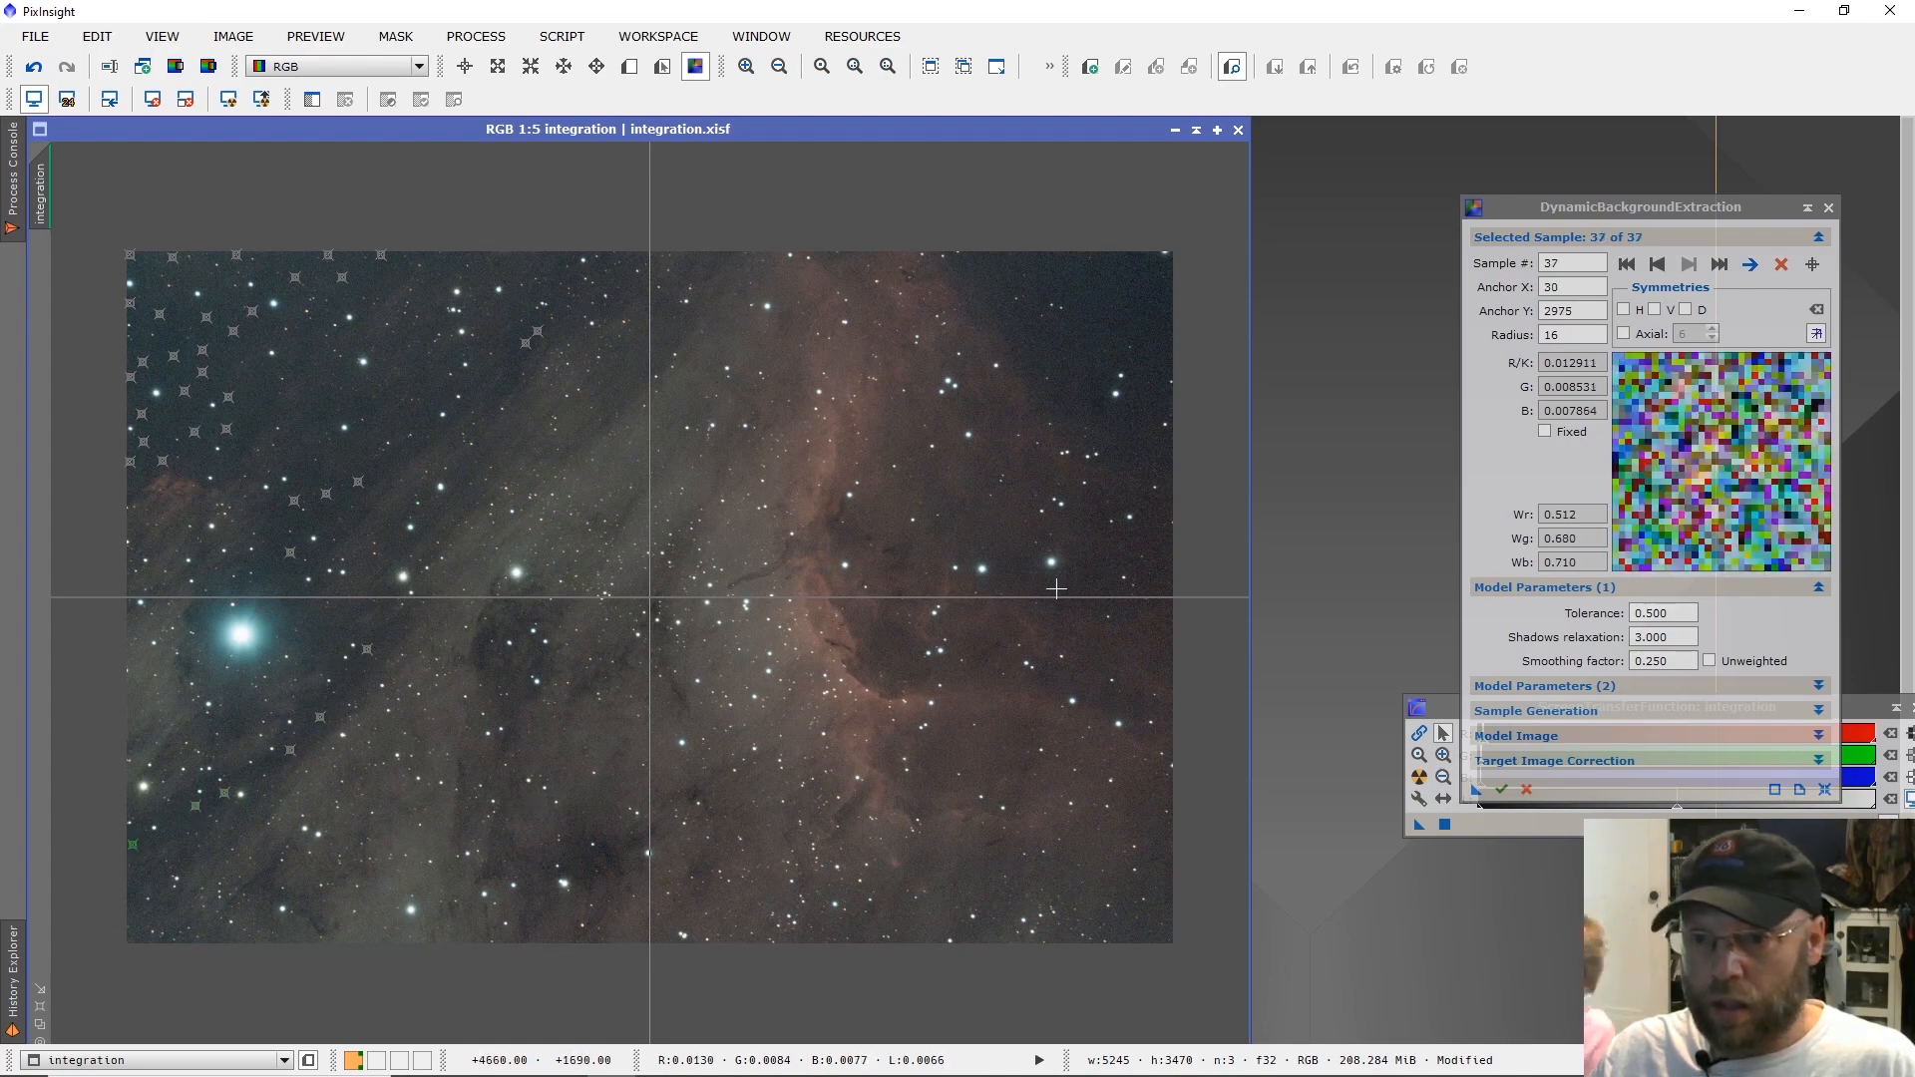
Place about 16 background samples across the dark sky in the image's upper-right corner, outside the red nebula.
left_click(1163, 458)
left_click(1119, 444)
left_click(1072, 400)
left_click(1054, 351)
left_click(995, 311)
left_click(990, 279)
left_click(1012, 258)
left_click(1061, 255)
left_click(1110, 255)
left_click(1169, 282)
left_click(1169, 335)
left_click(1152, 389)
left_click(1126, 310)
left_click(1096, 309)
left_click(1096, 347)
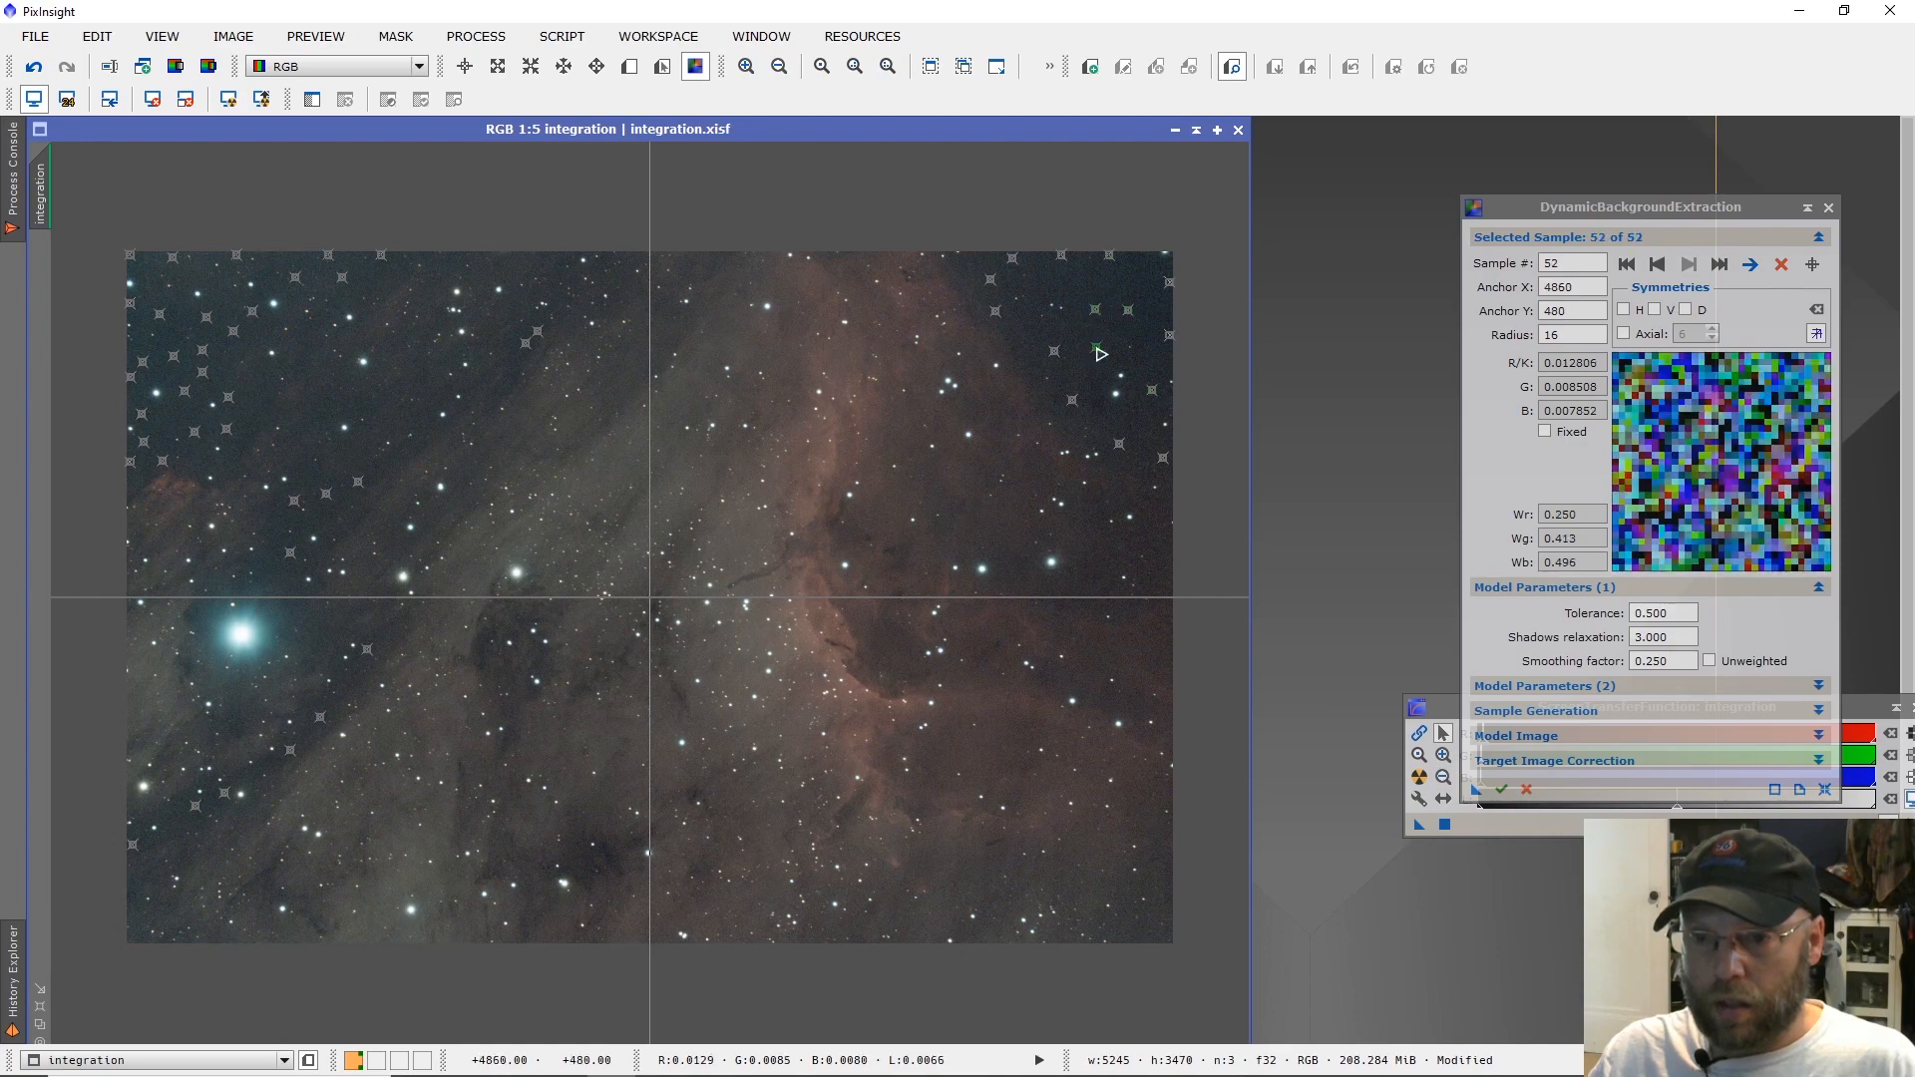
left_click(1066, 284)
Set the target image correction to Subtraction with Normalize enabled, and apply the background extraction to the integration image.
left_click(1558, 766)
left_click(1585, 787)
left_click(1613, 813)
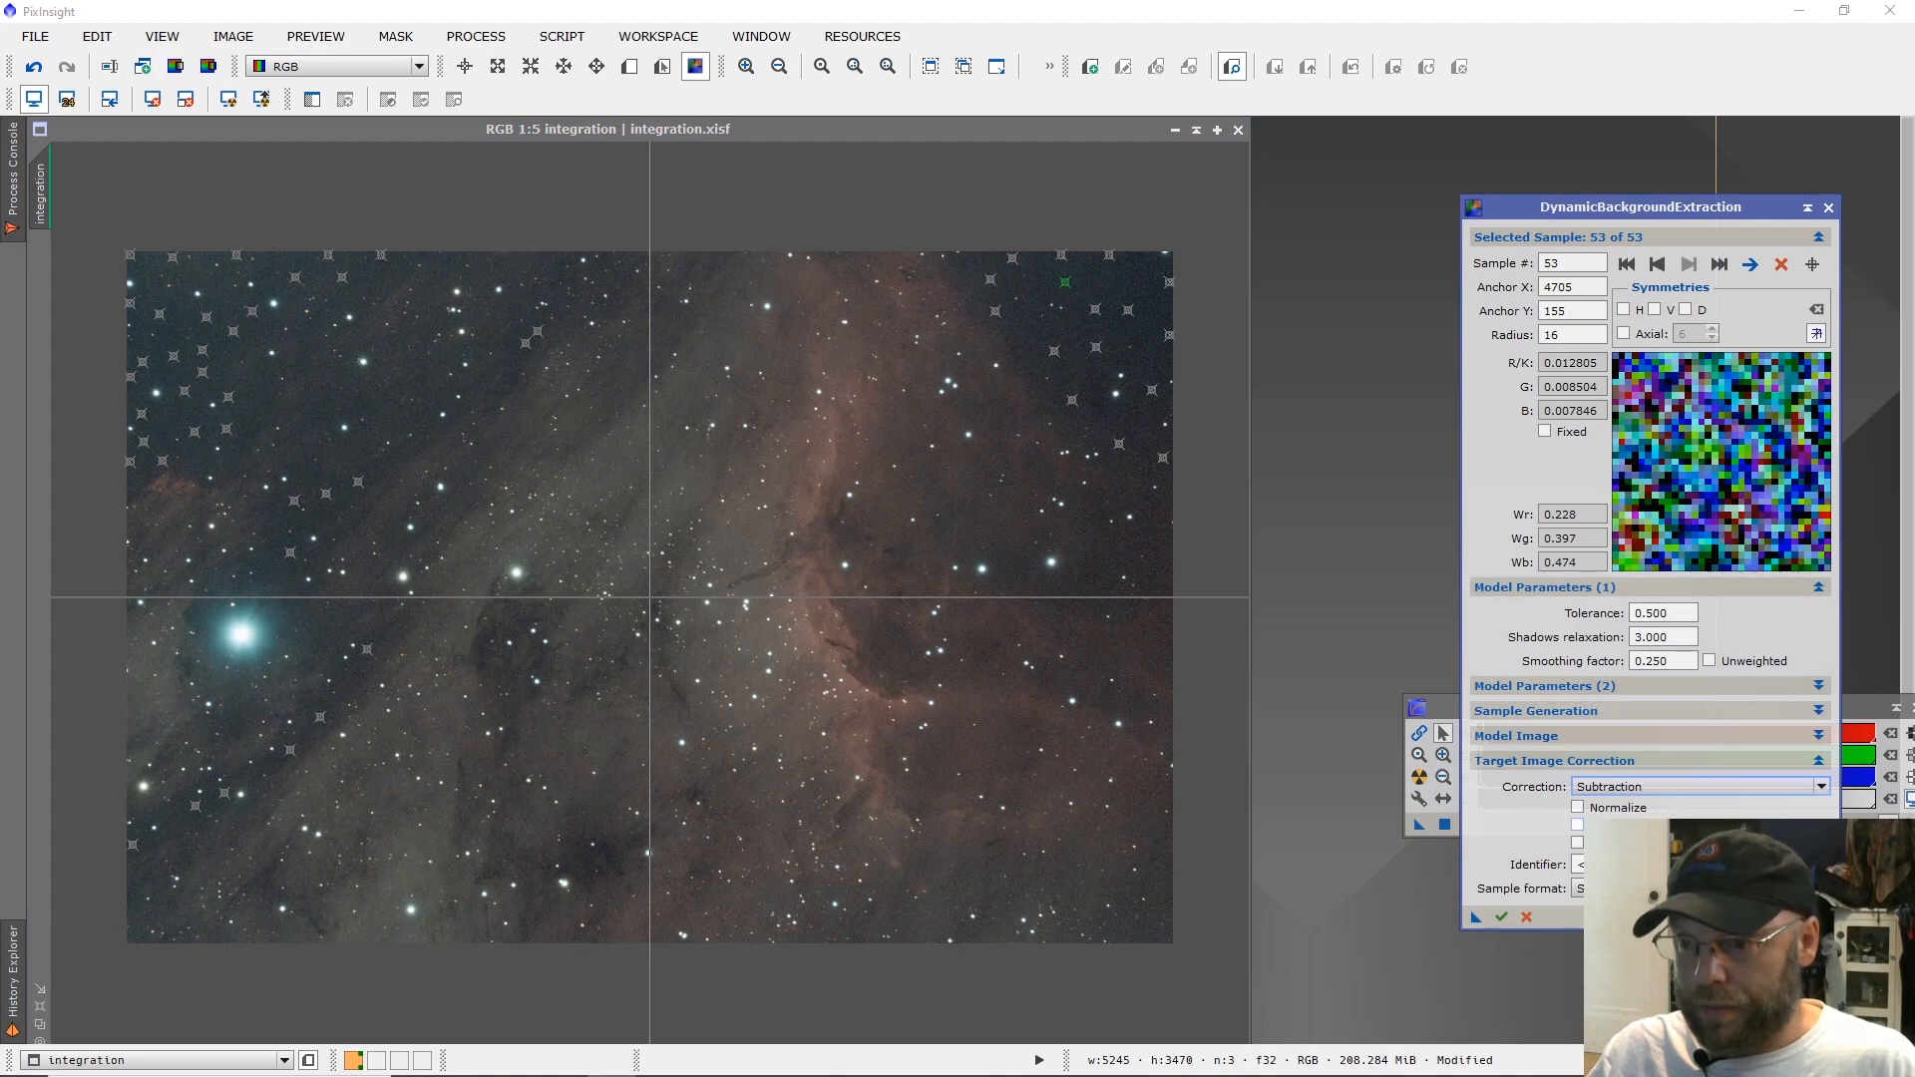
left_click(1601, 813)
left_click_drag(1477, 917, 892, 766)
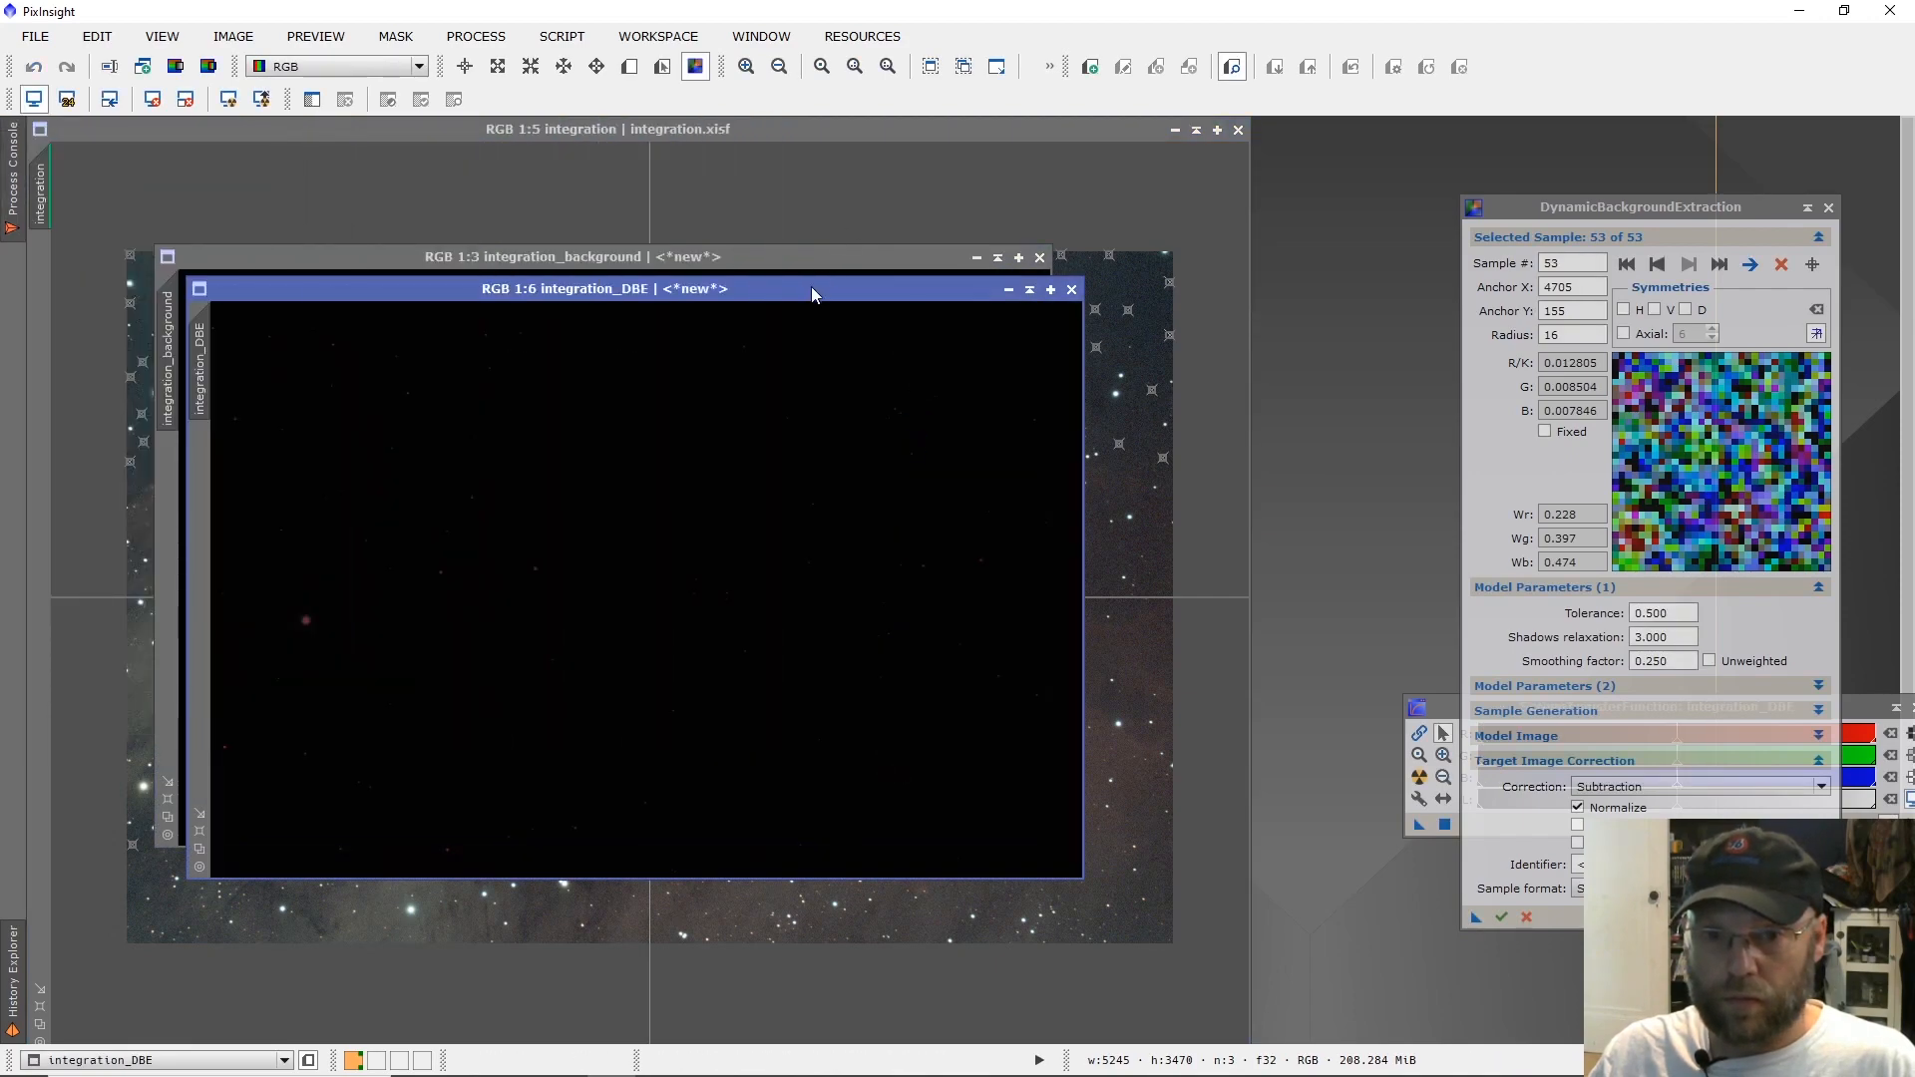
Auto-stretch the integration_DBE image and inspect its upper-left background at 1:1.
key("ctrl+a")
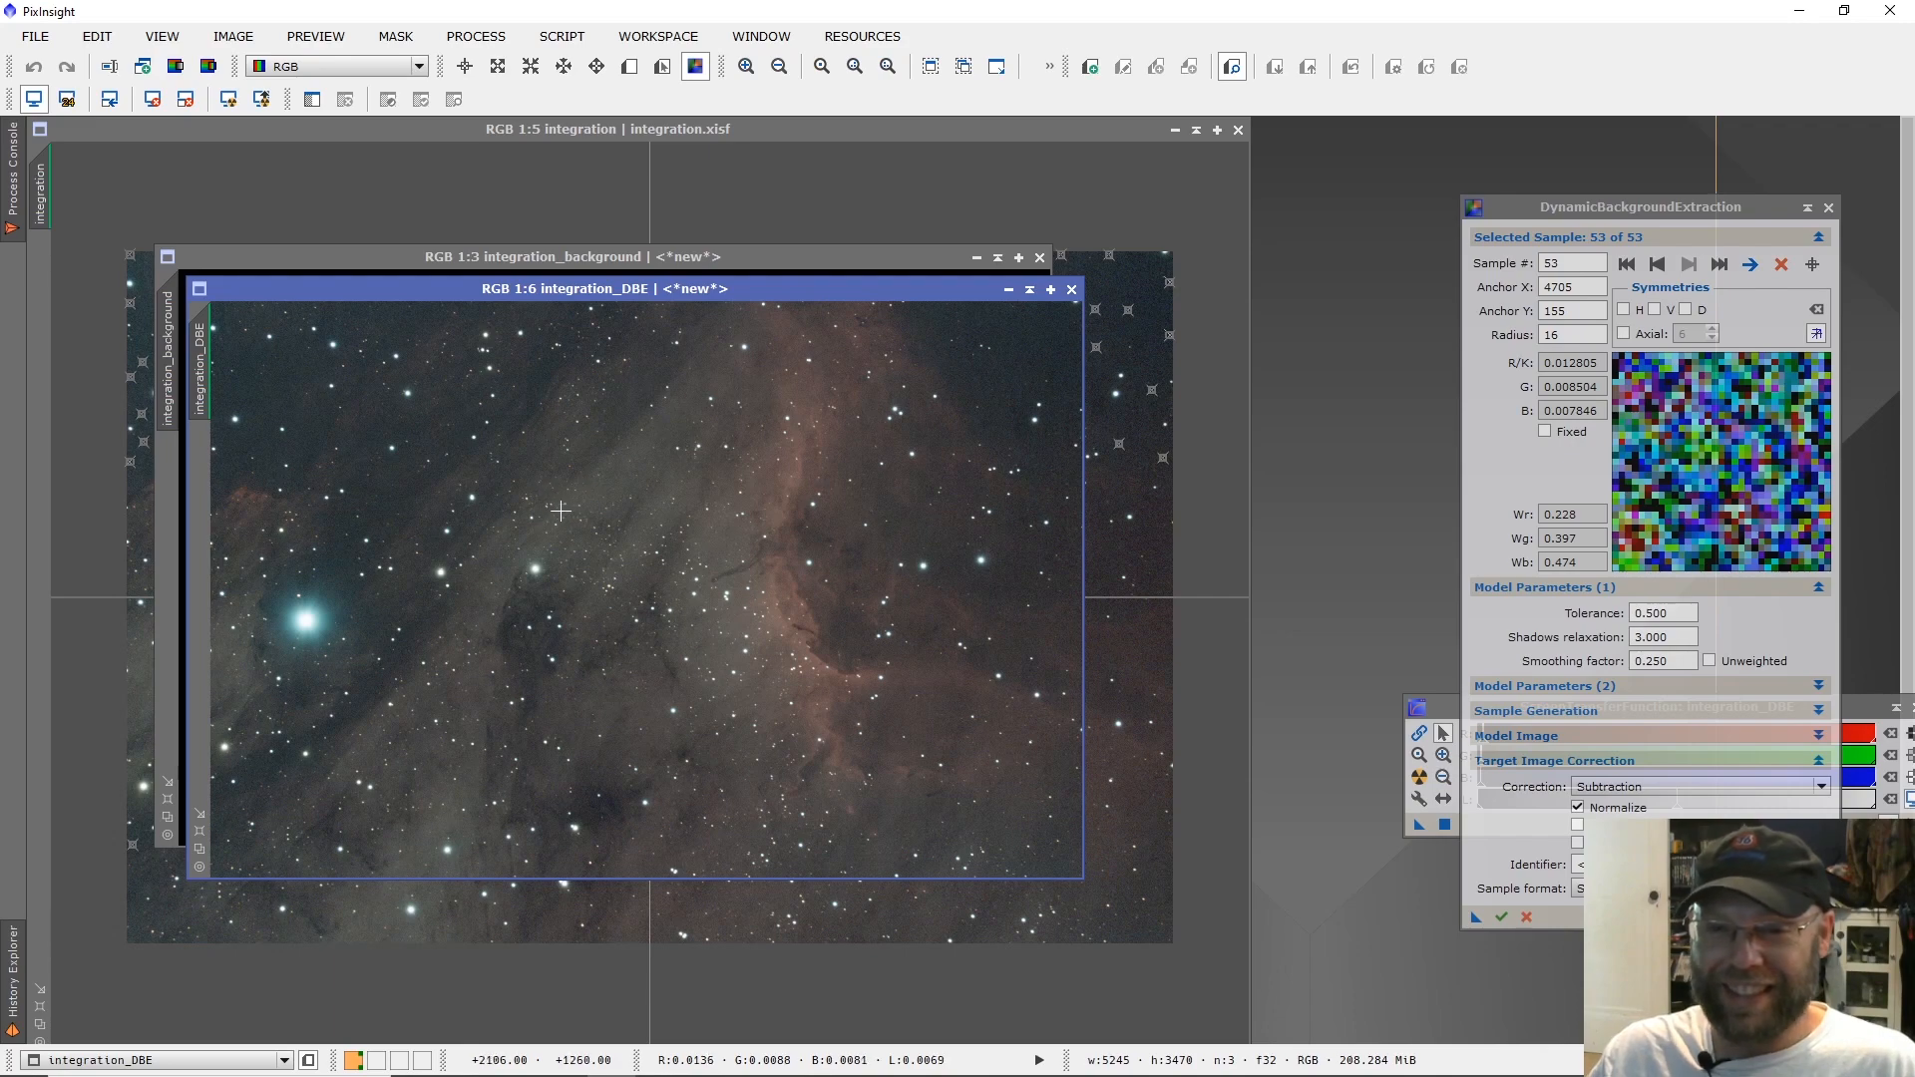
scroll(255, 389, "up", 4)
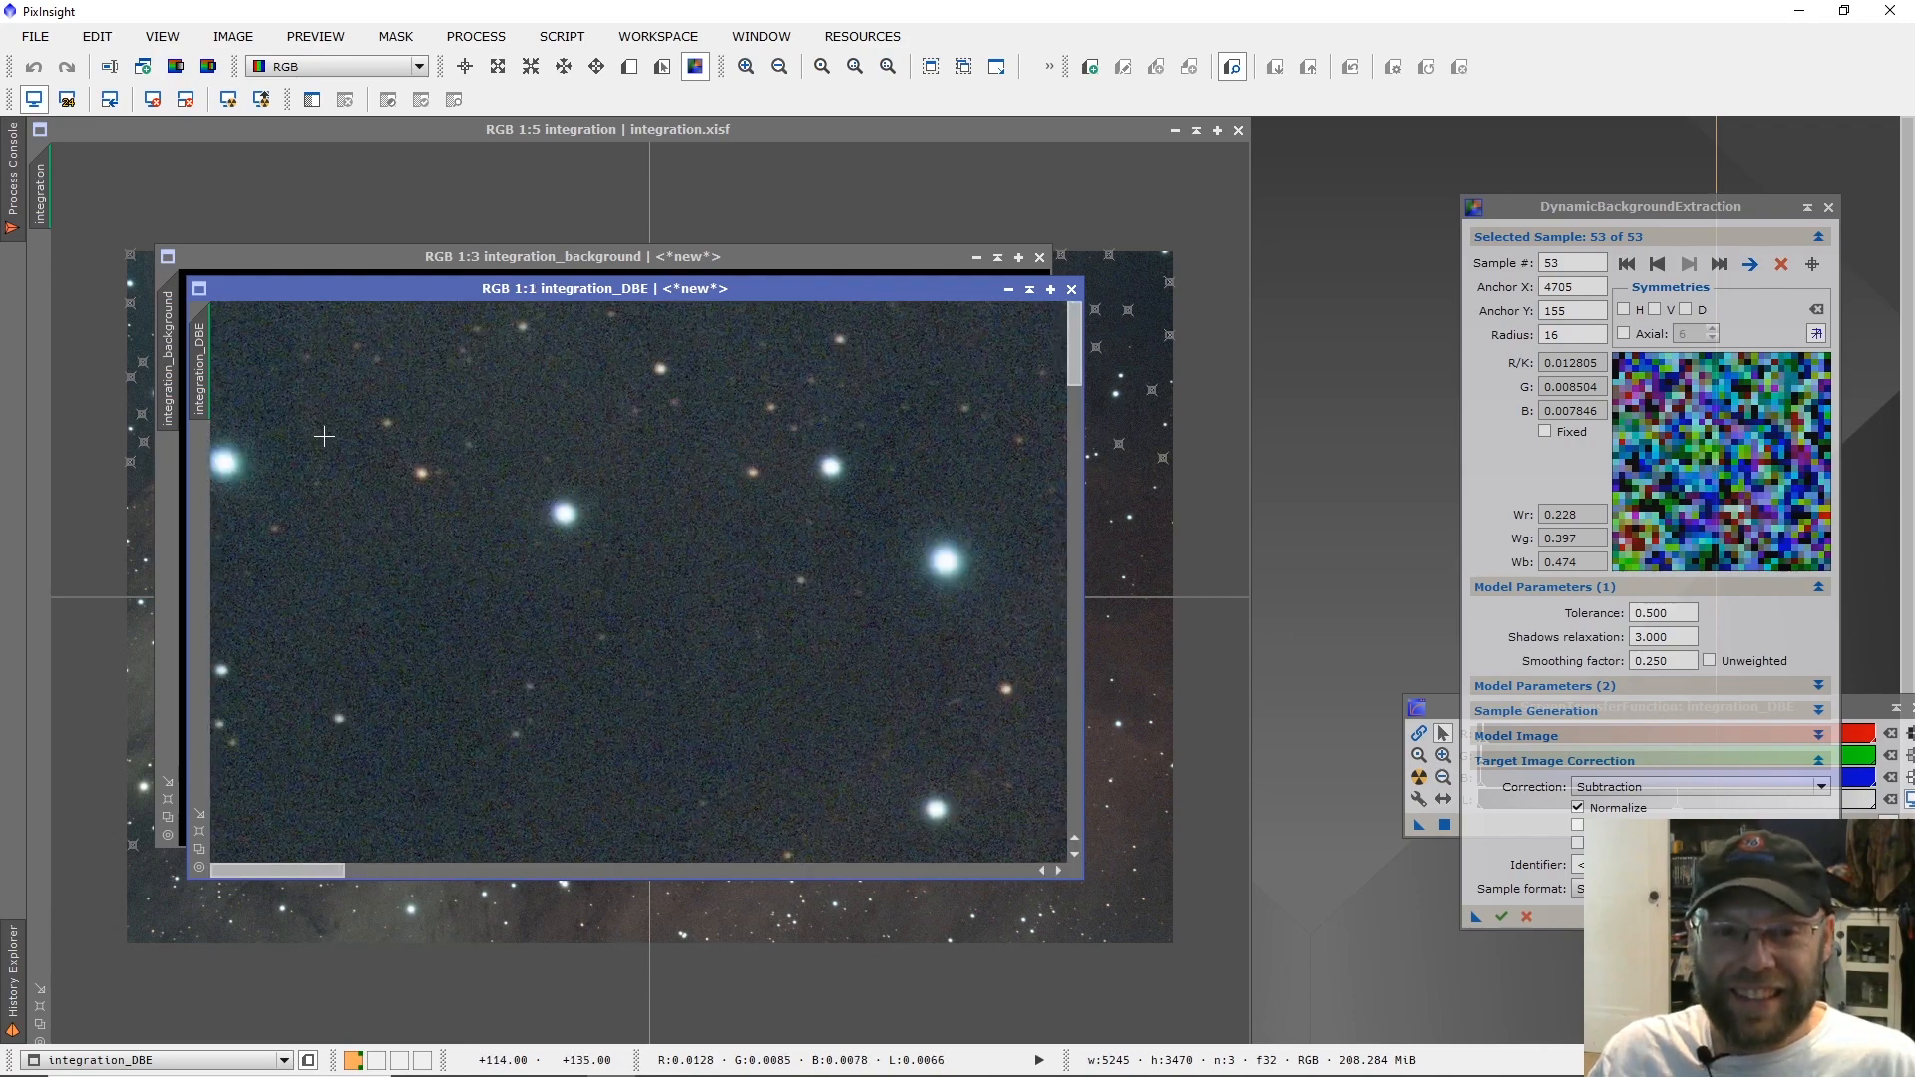
Check the whole integration_DBE image and discard both it and the integration_background image.
scroll(325, 437, "down", 4)
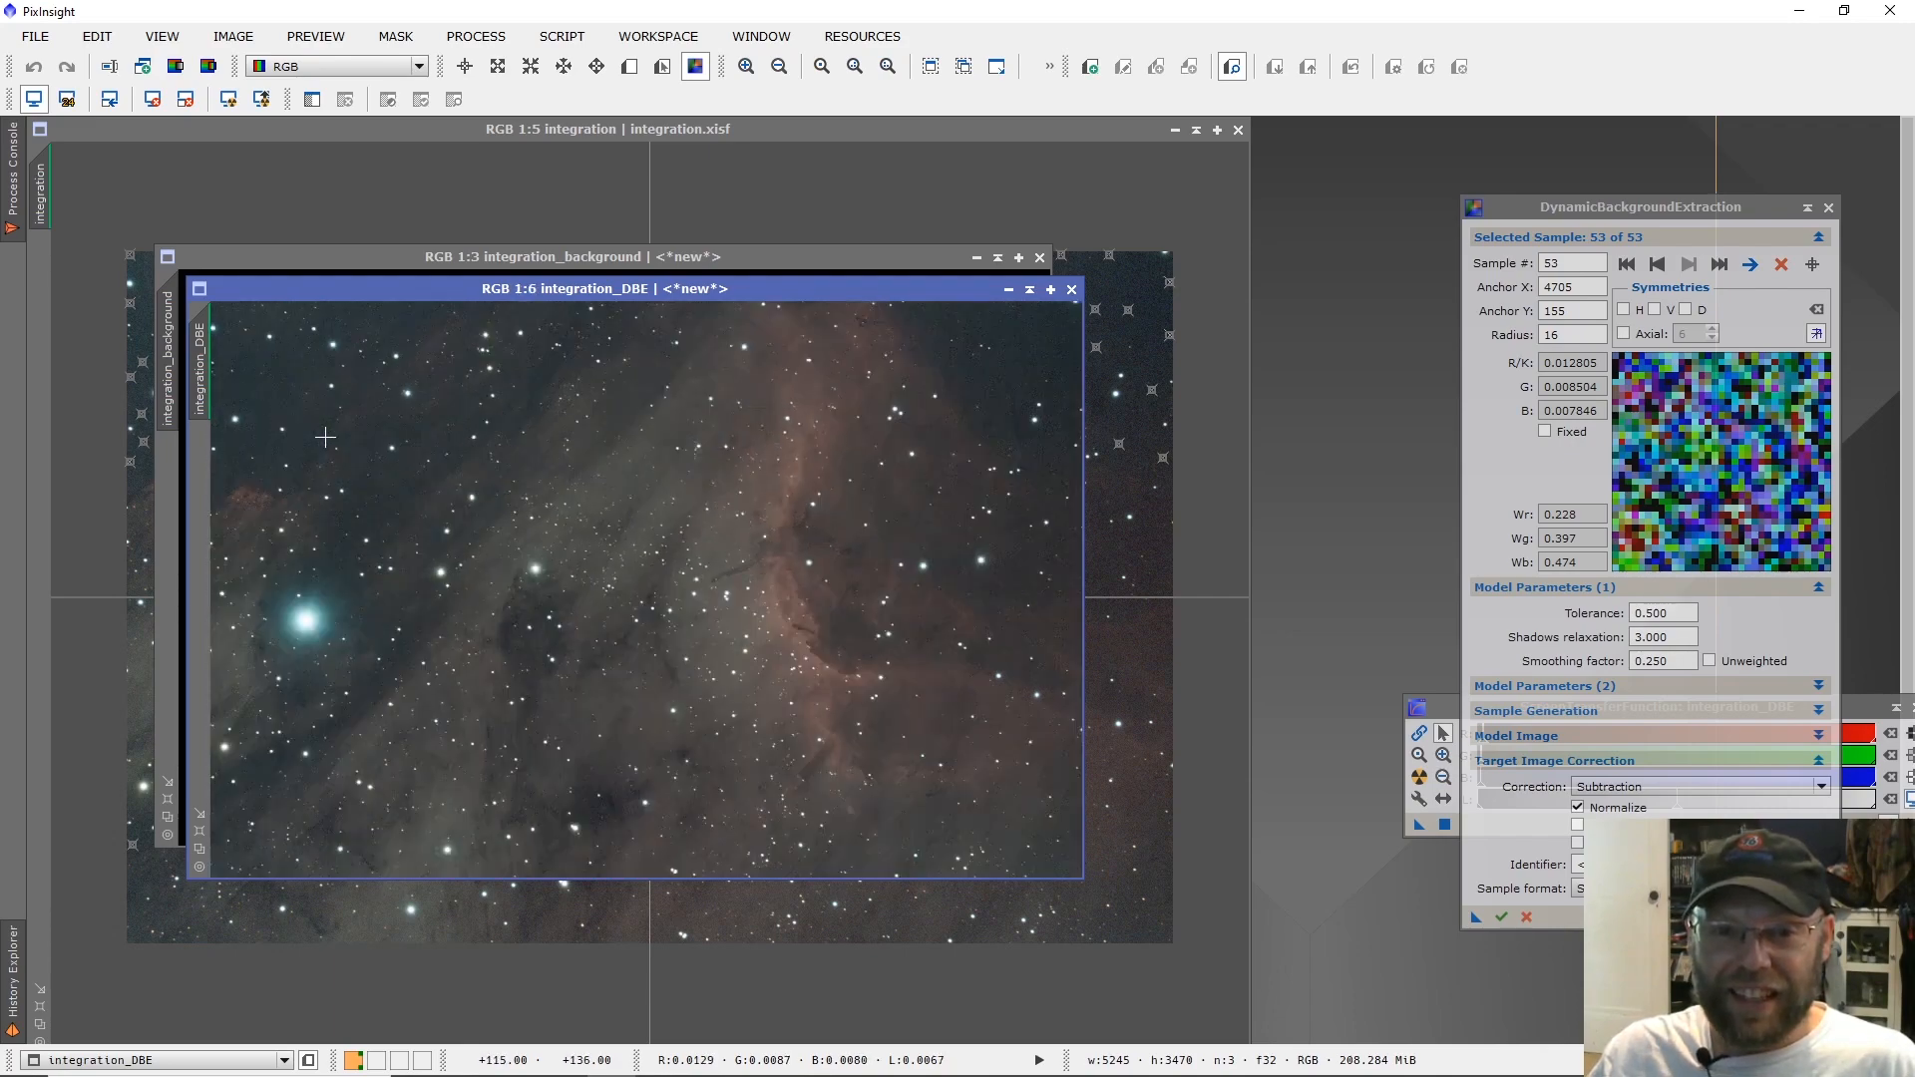
scroll(326, 437, "down", 1)
scroll(325, 437, "up", 1)
scroll(325, 437, "down", 1)
scroll(326, 436, "up", 1)
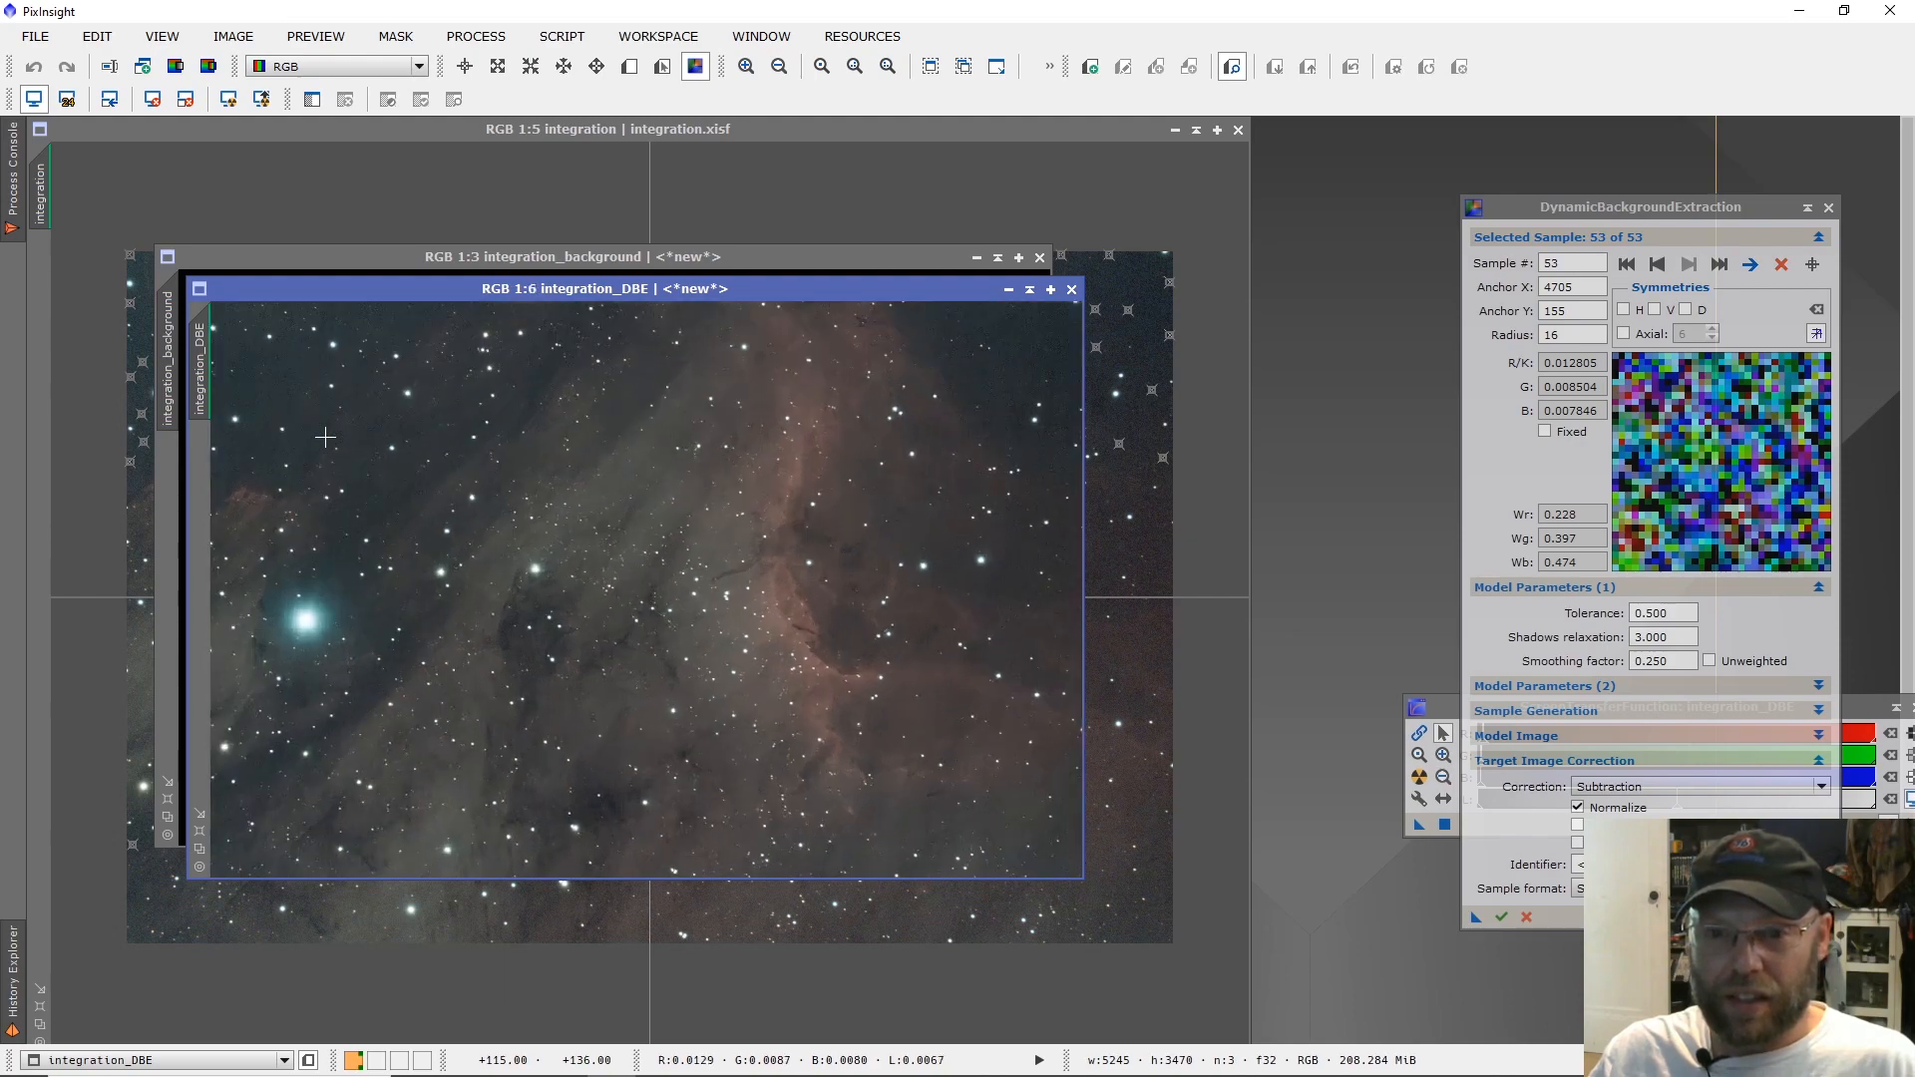
left_click(1071, 290)
left_click(1041, 258)
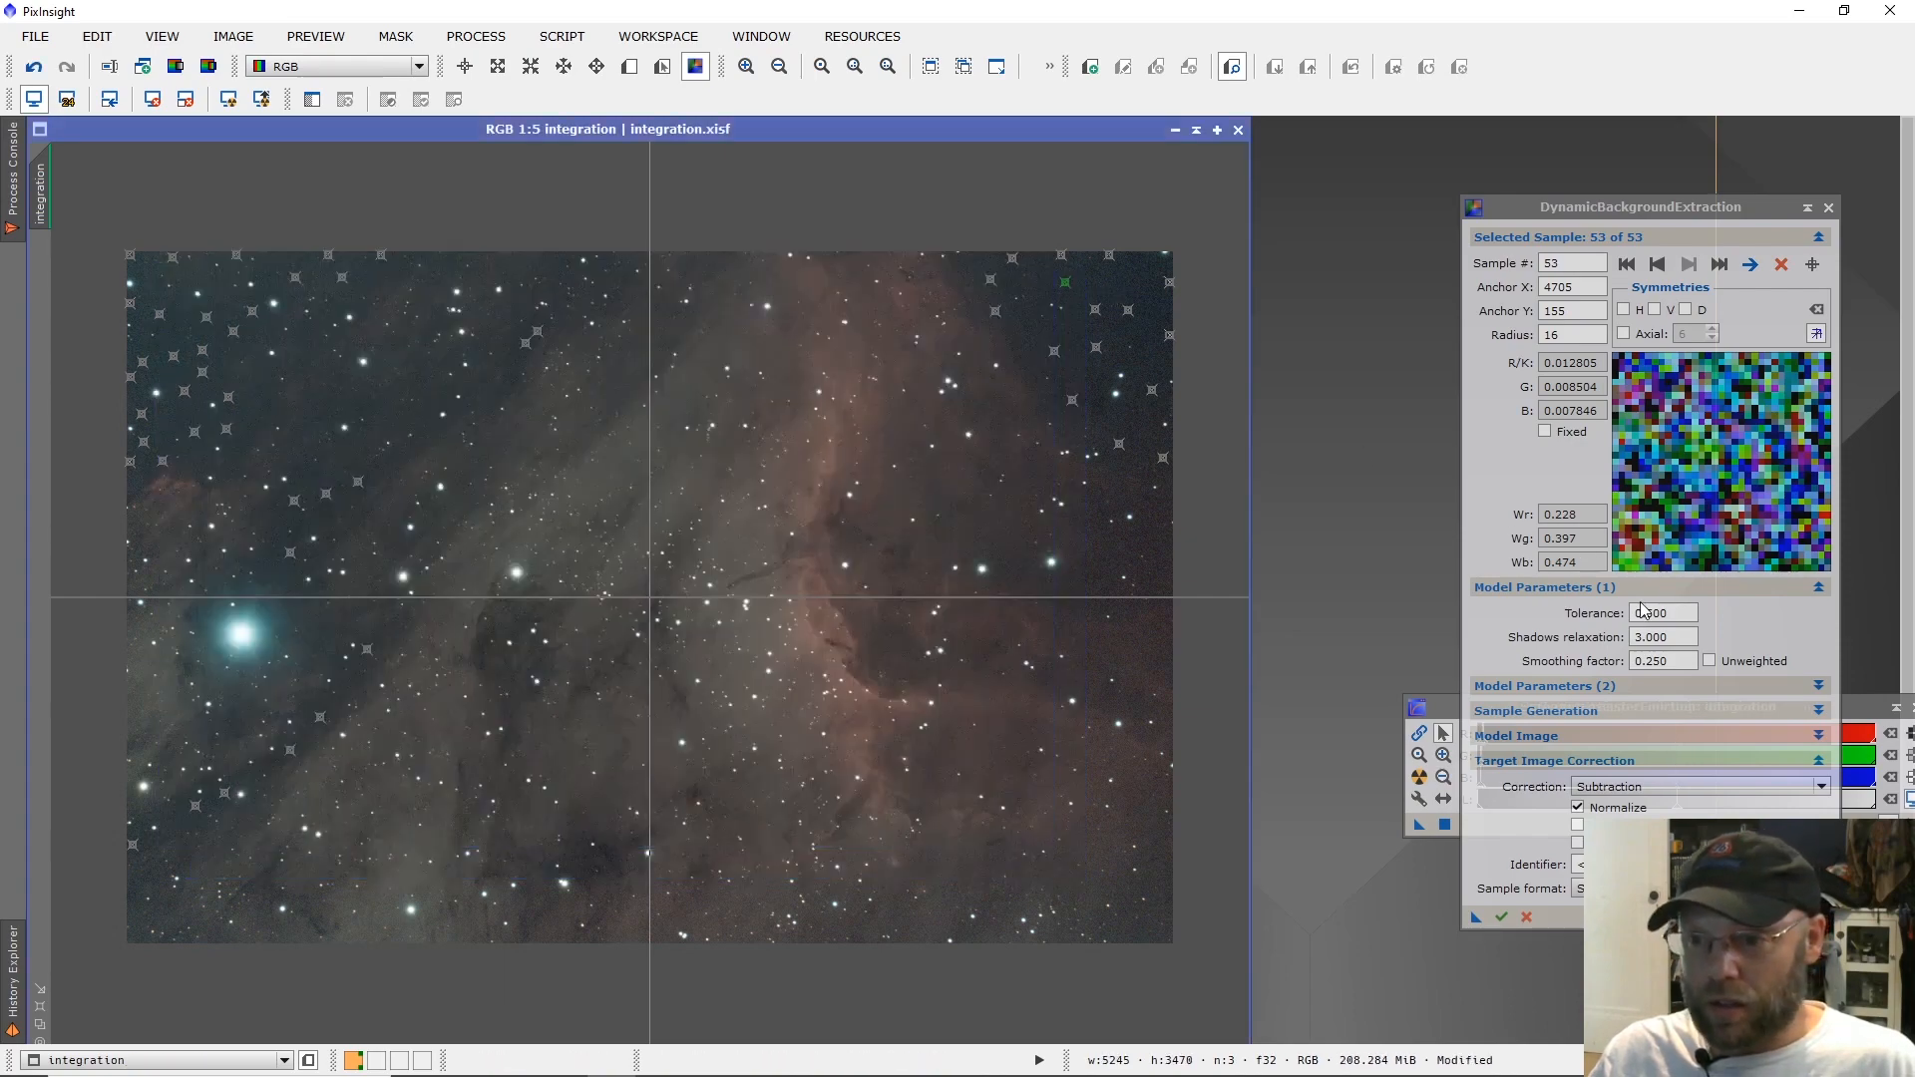
Set the model's tolerance to 1 and shadows relaxation to 4, and apply the background extraction to the integration image.
double_click(1644, 610)
type("1")
key("Tab")
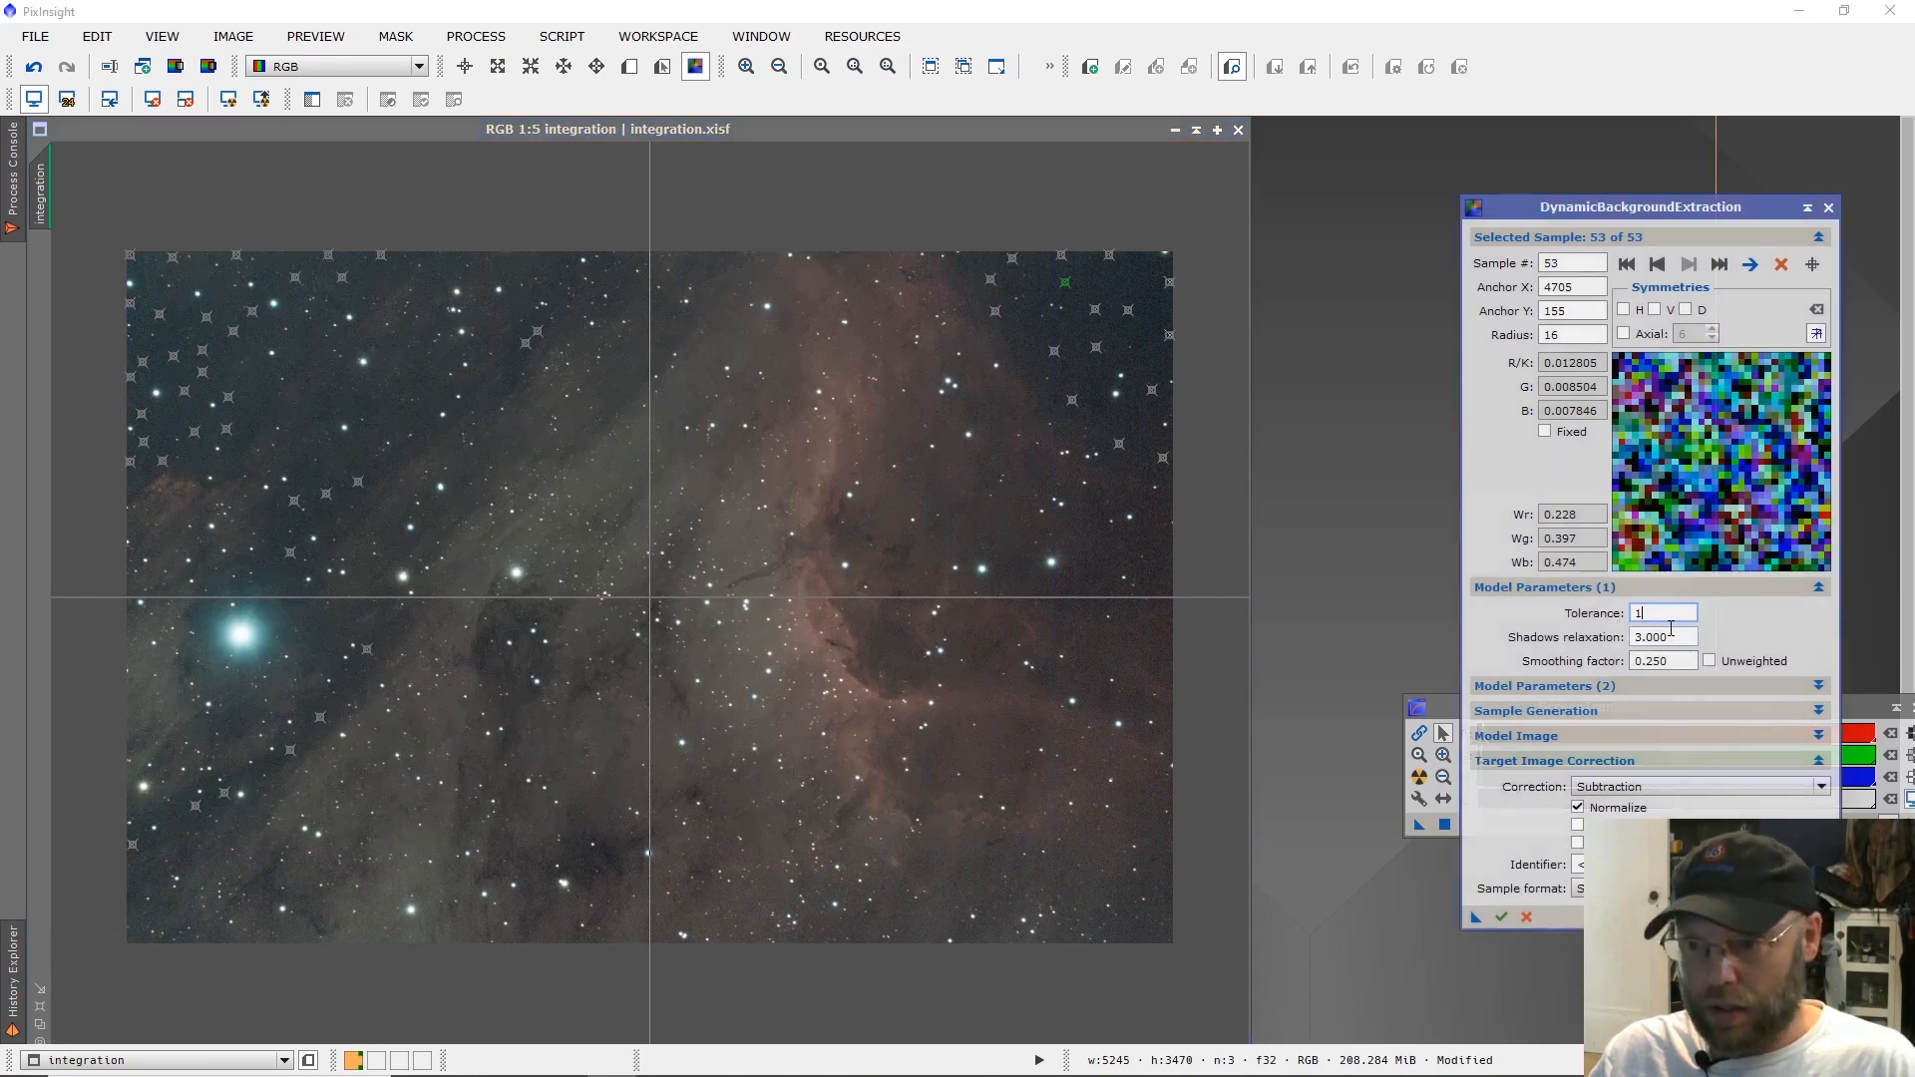
type("4")
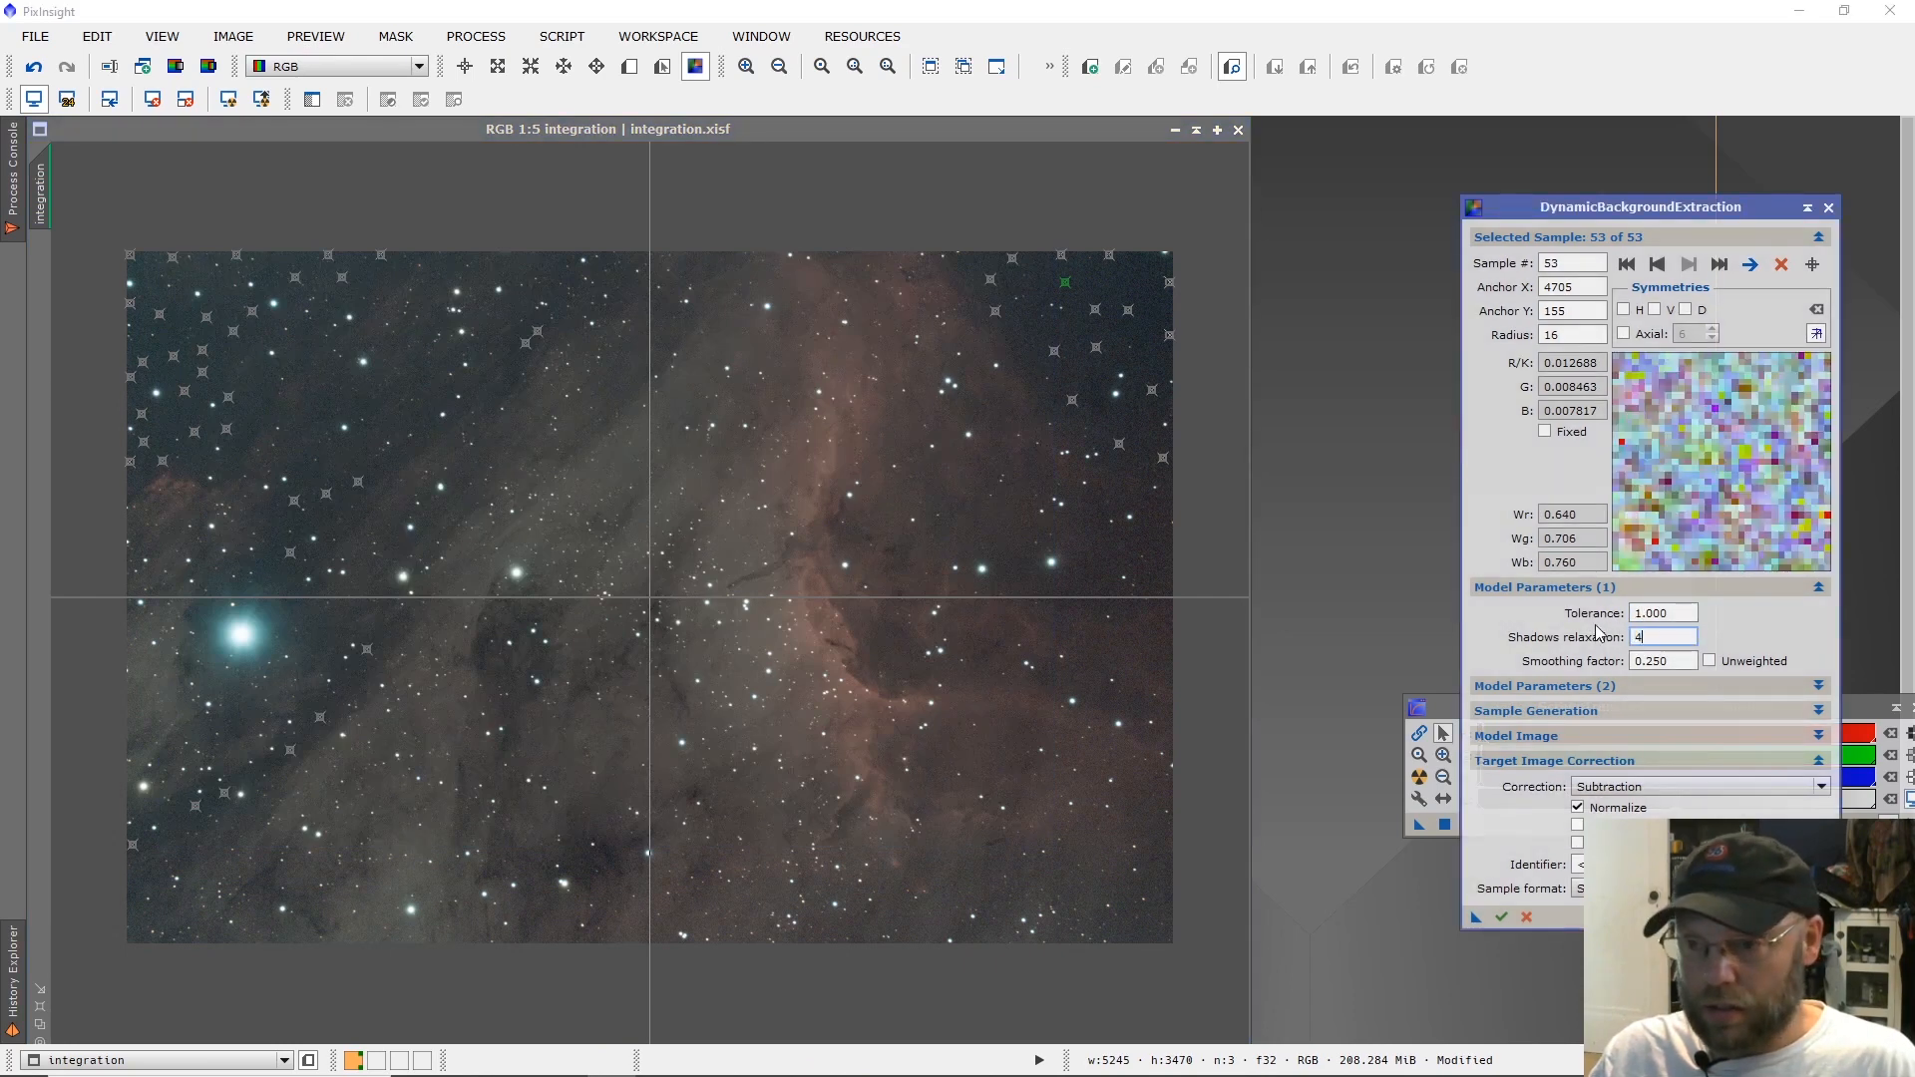
left_click(1502, 917)
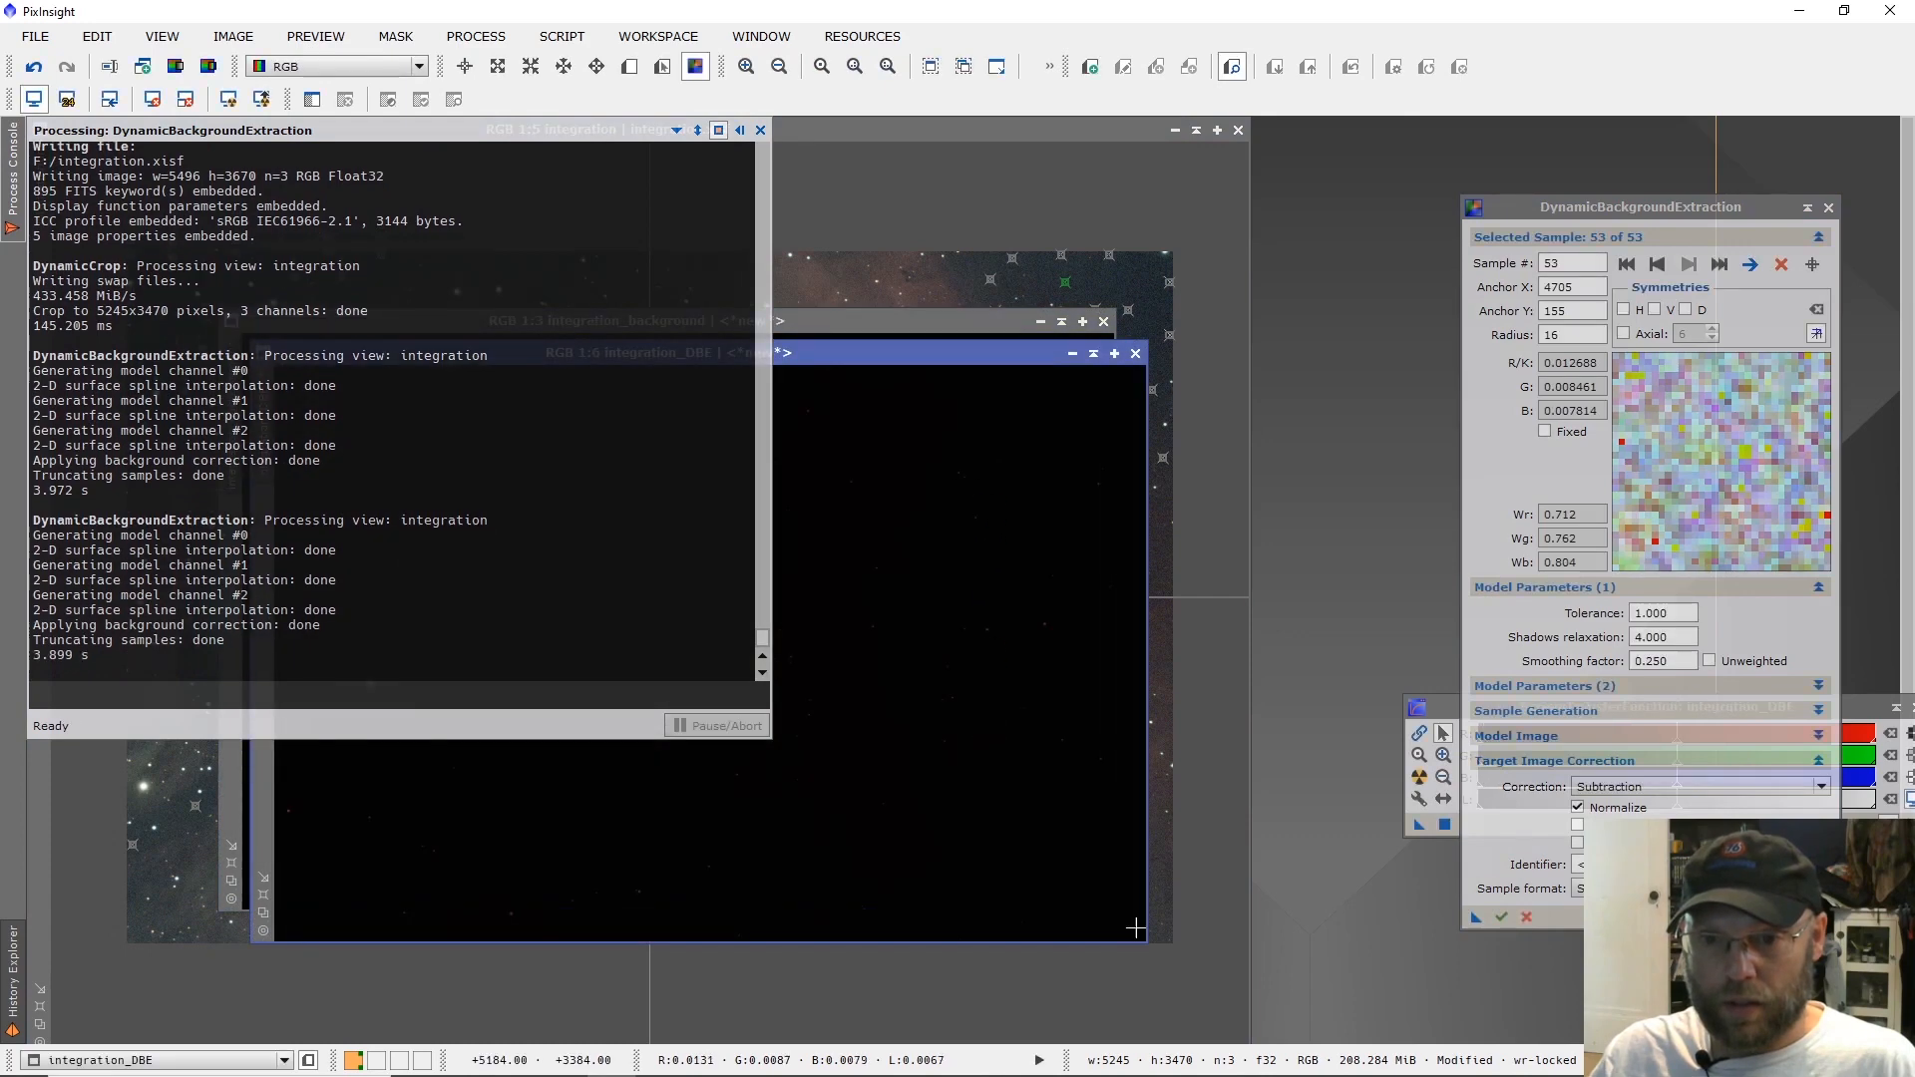
Inspect the auto-stretched background model and the new integration_DBE image, and discard both.
left_click(902, 323)
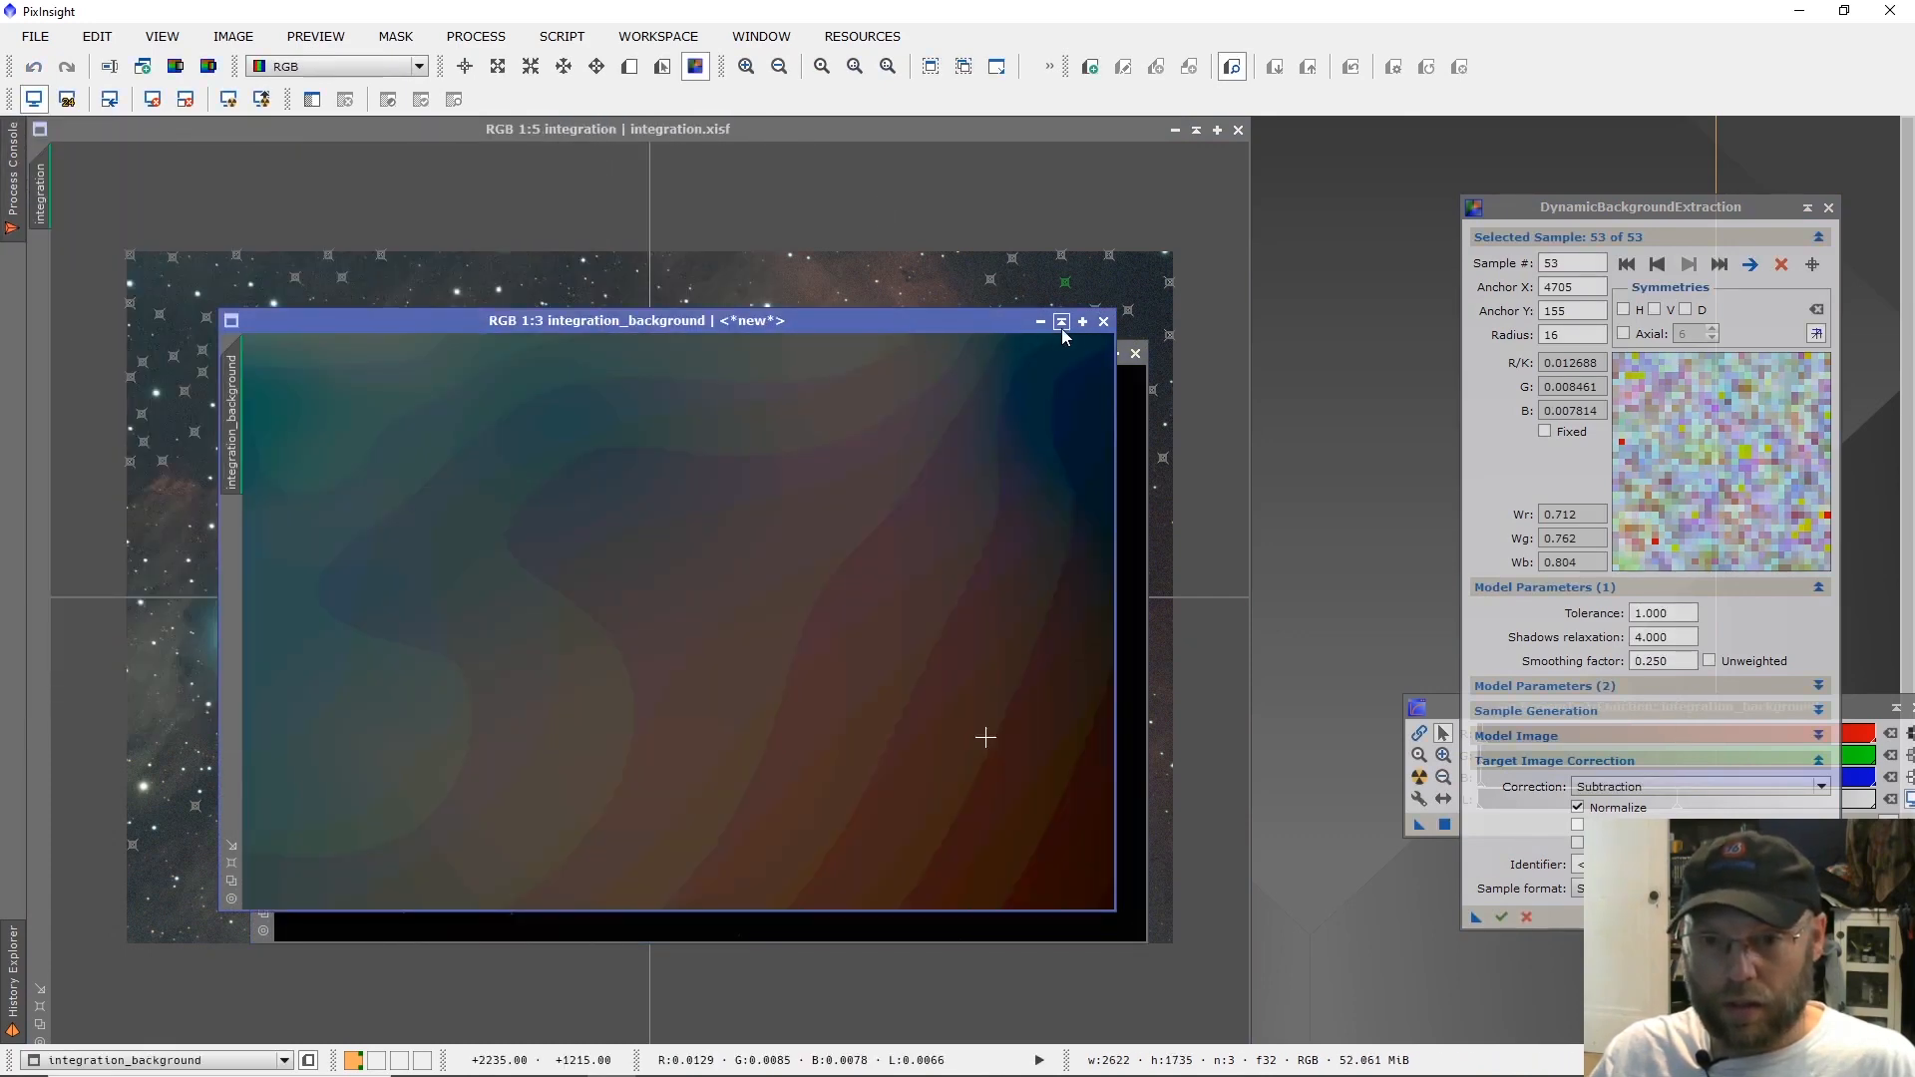
left_click(1103, 323)
left_click_drag(1028, 356, 952, 187)
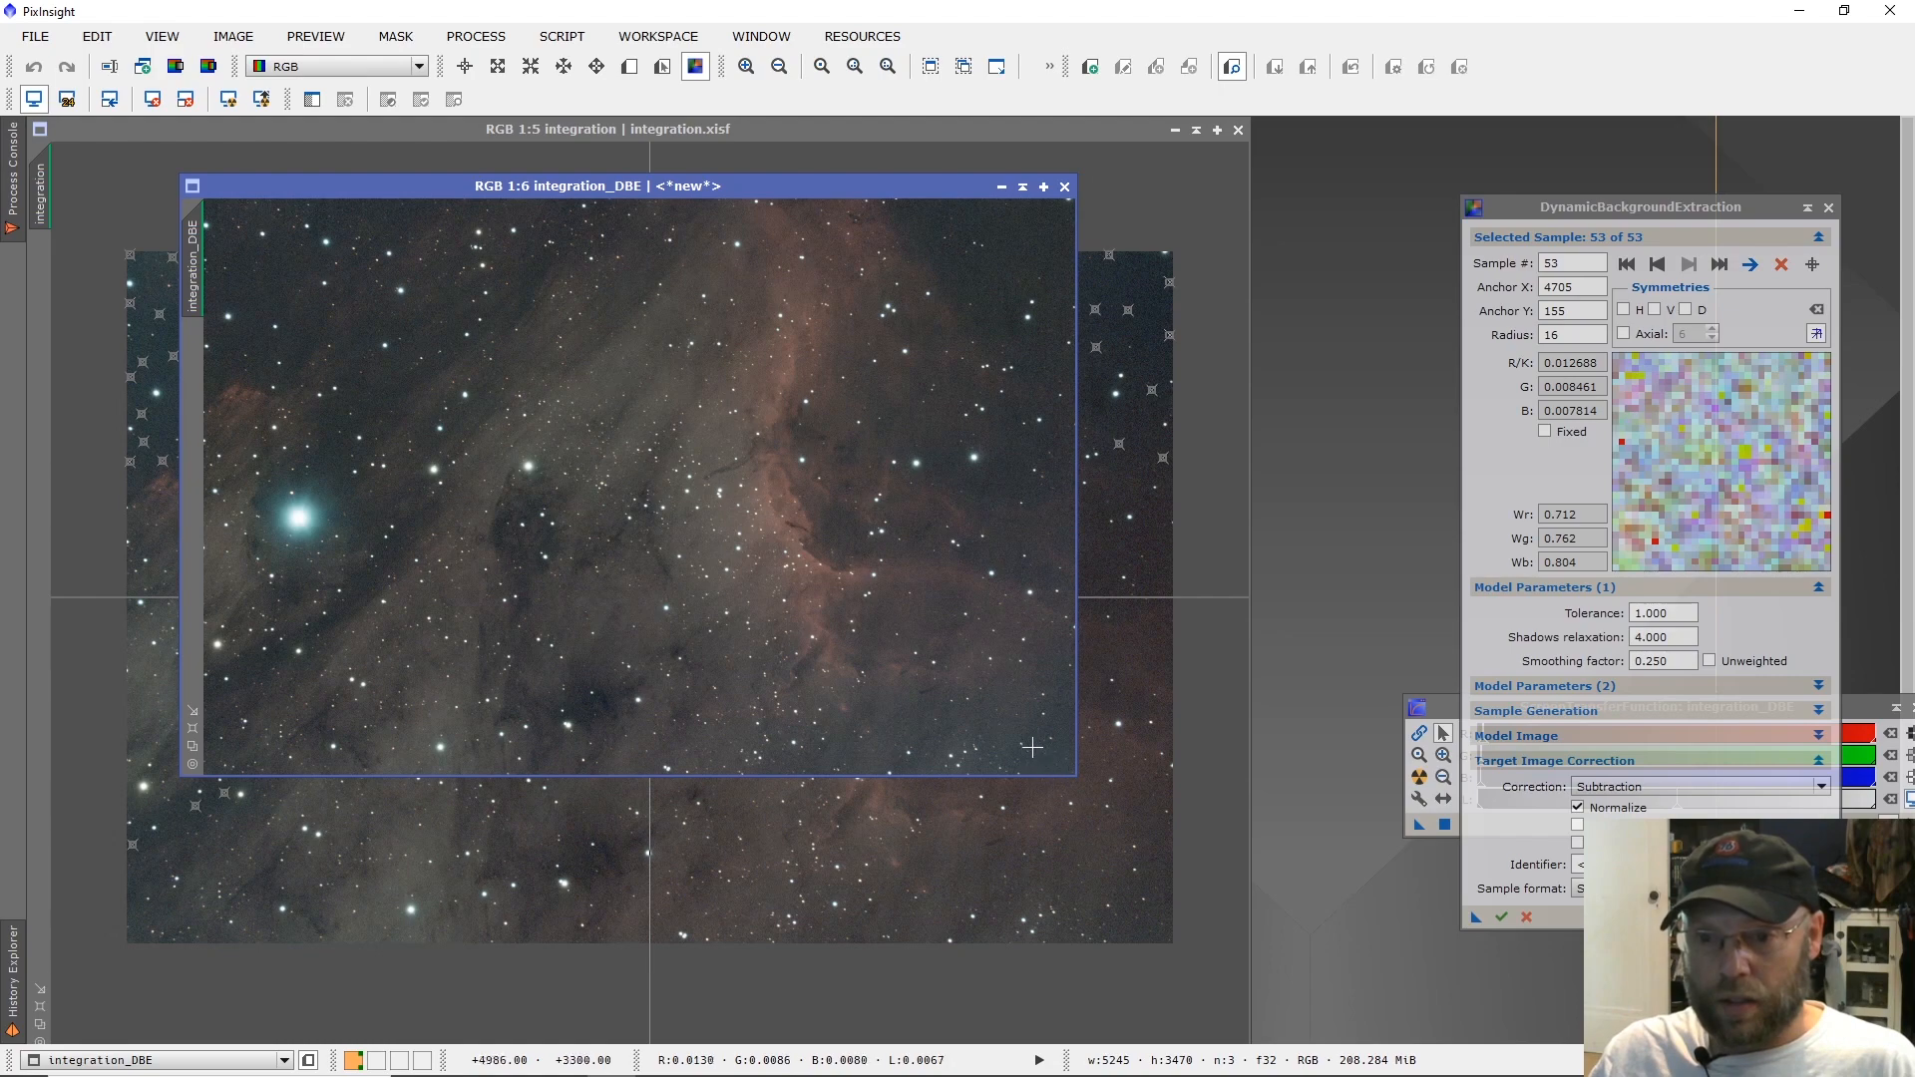
left_click(1064, 186)
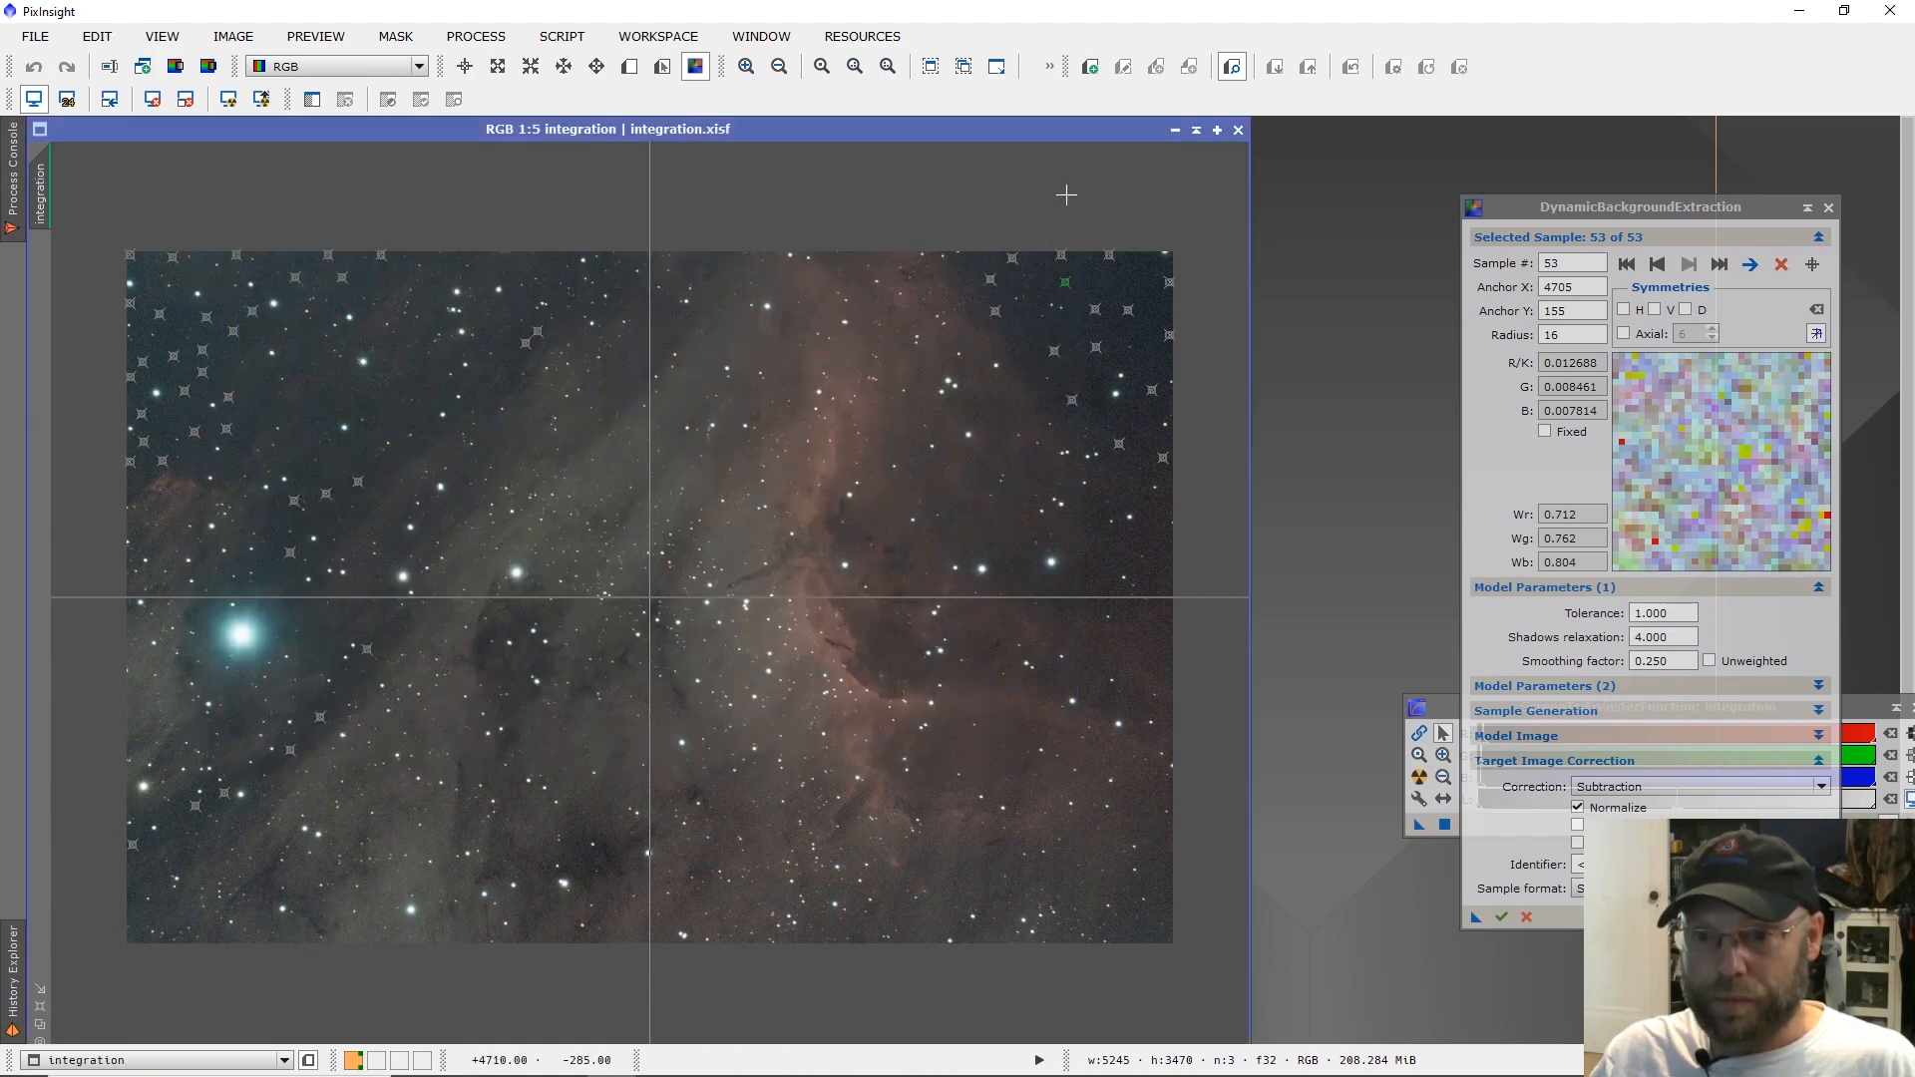
Add six background samples in the image's lower-right corner, one in the upper-left dark sky, and two at the upper-right corner.
left_click(1156, 873)
left_click(1169, 909)
left_click(1150, 940)
left_click(1124, 938)
left_click(1093, 911)
left_click(1124, 899)
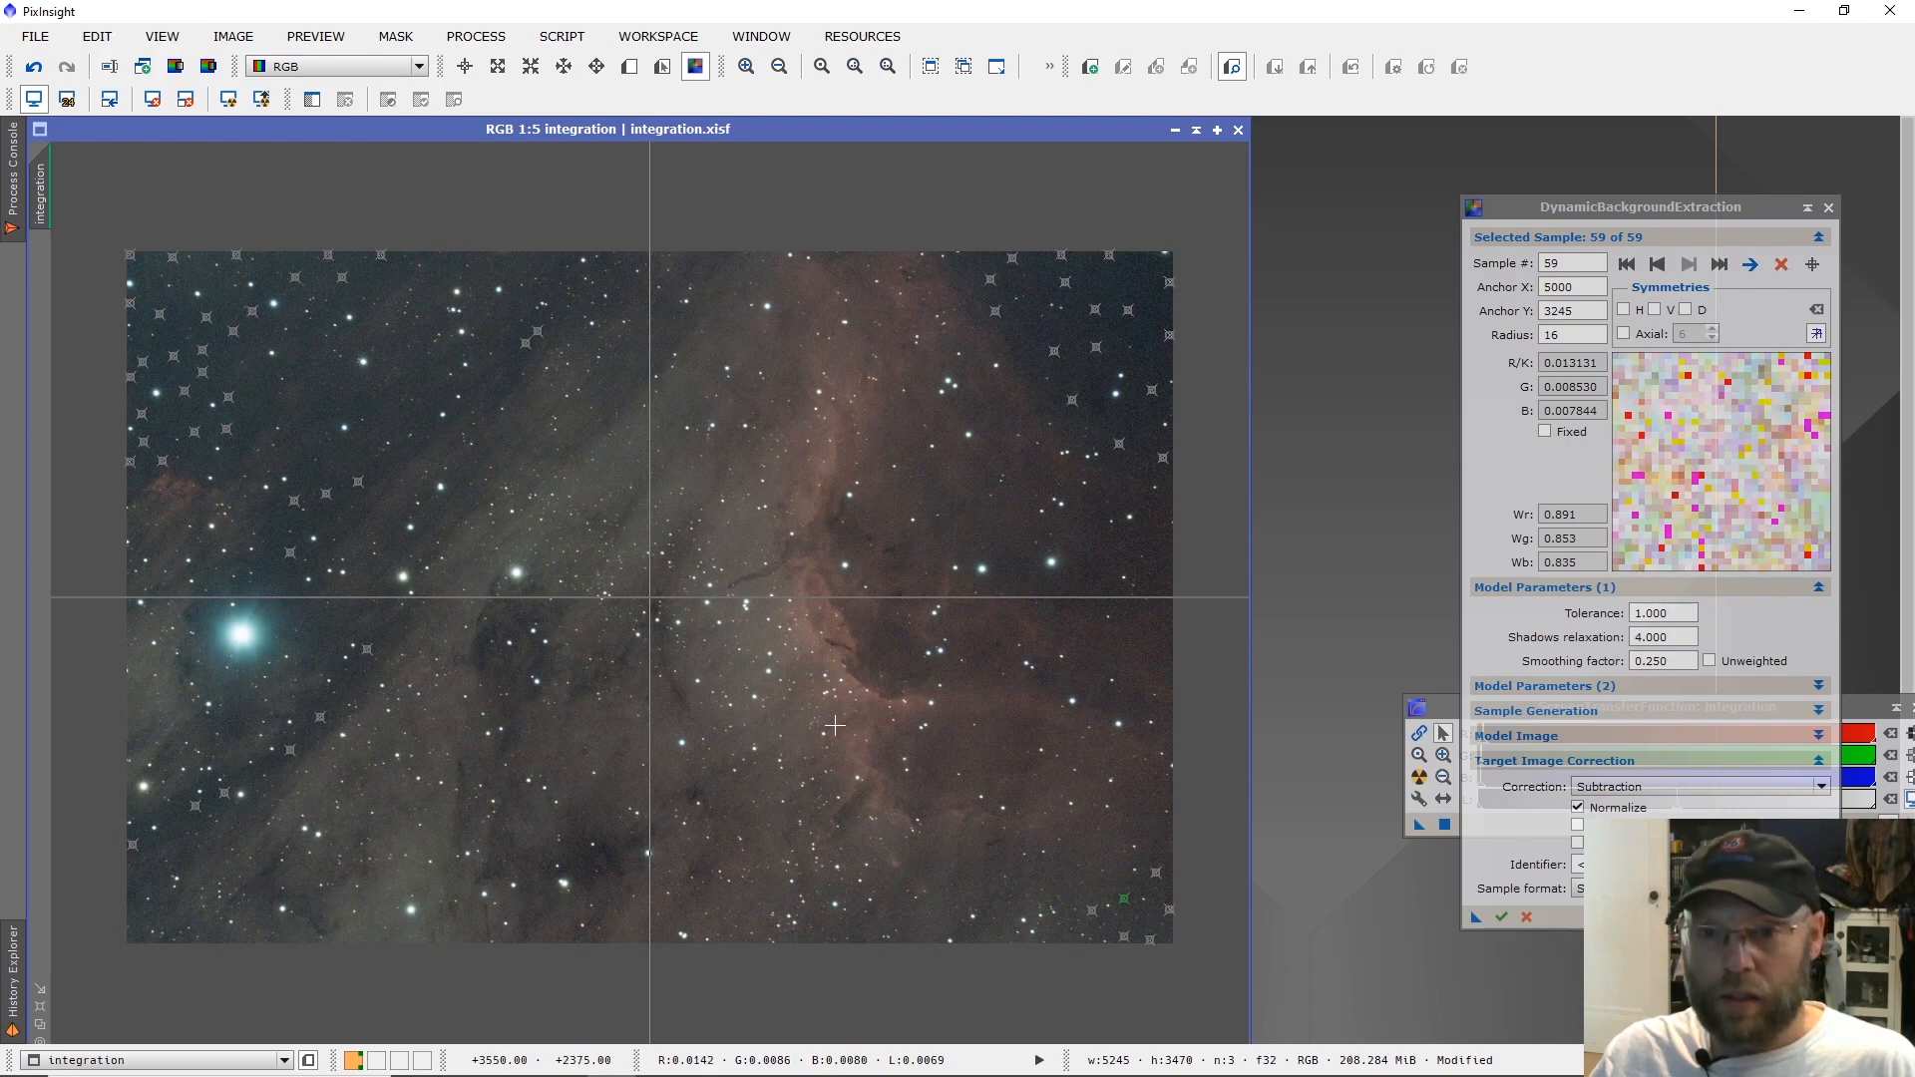
left_click(250, 406)
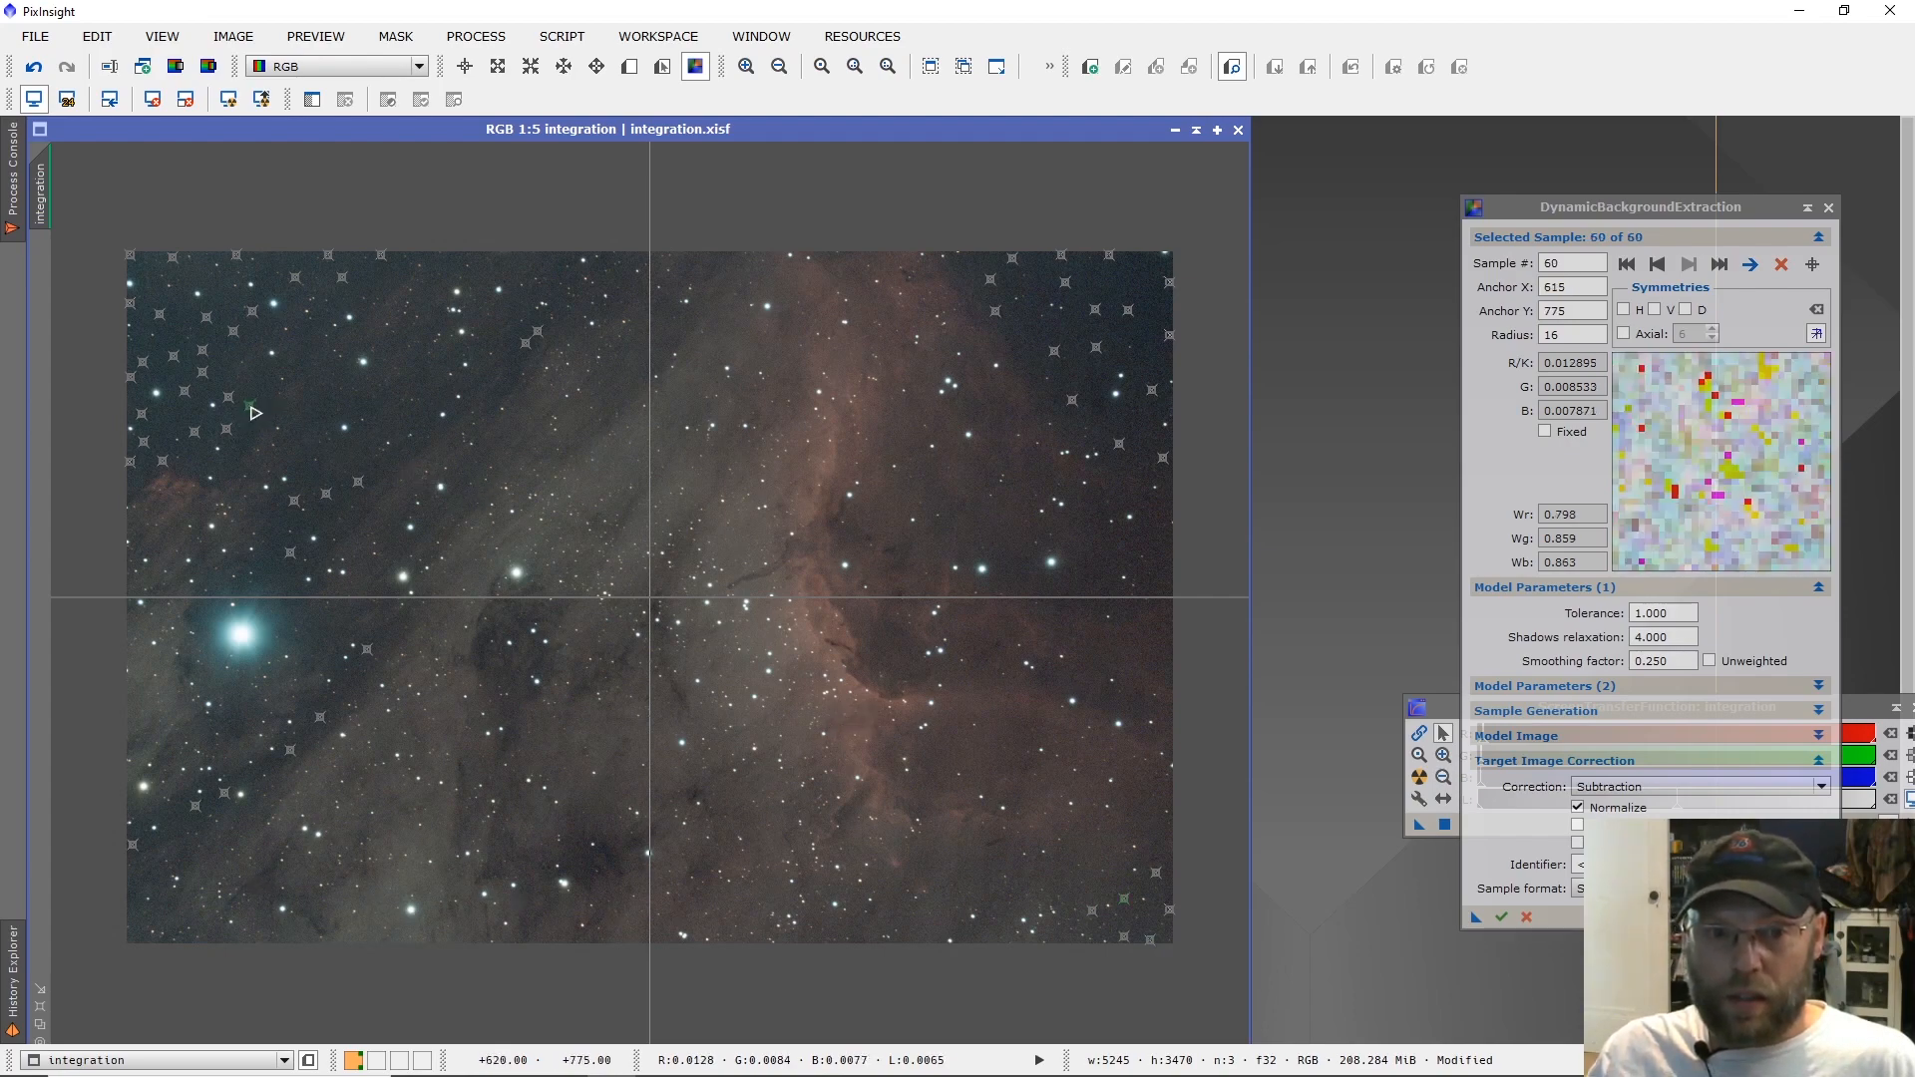
left_click(1153, 254)
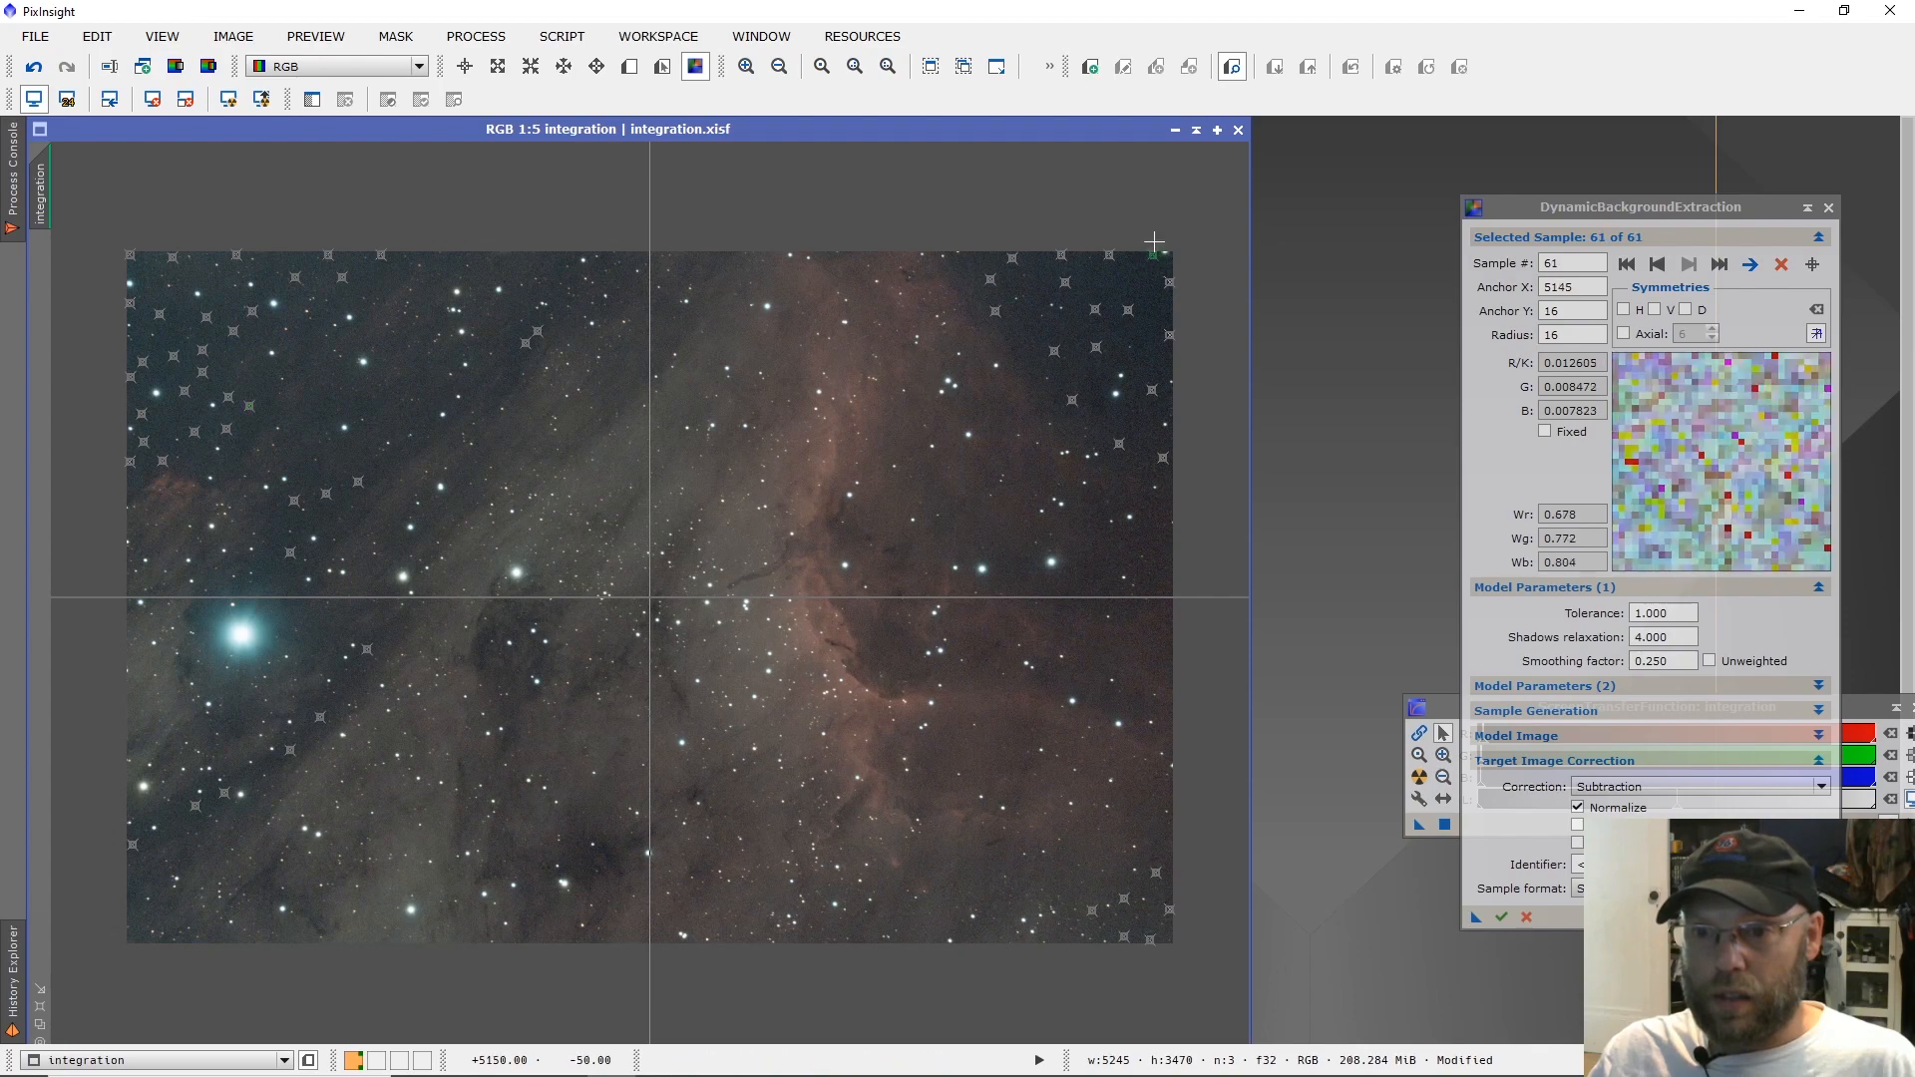
left_click(1170, 264)
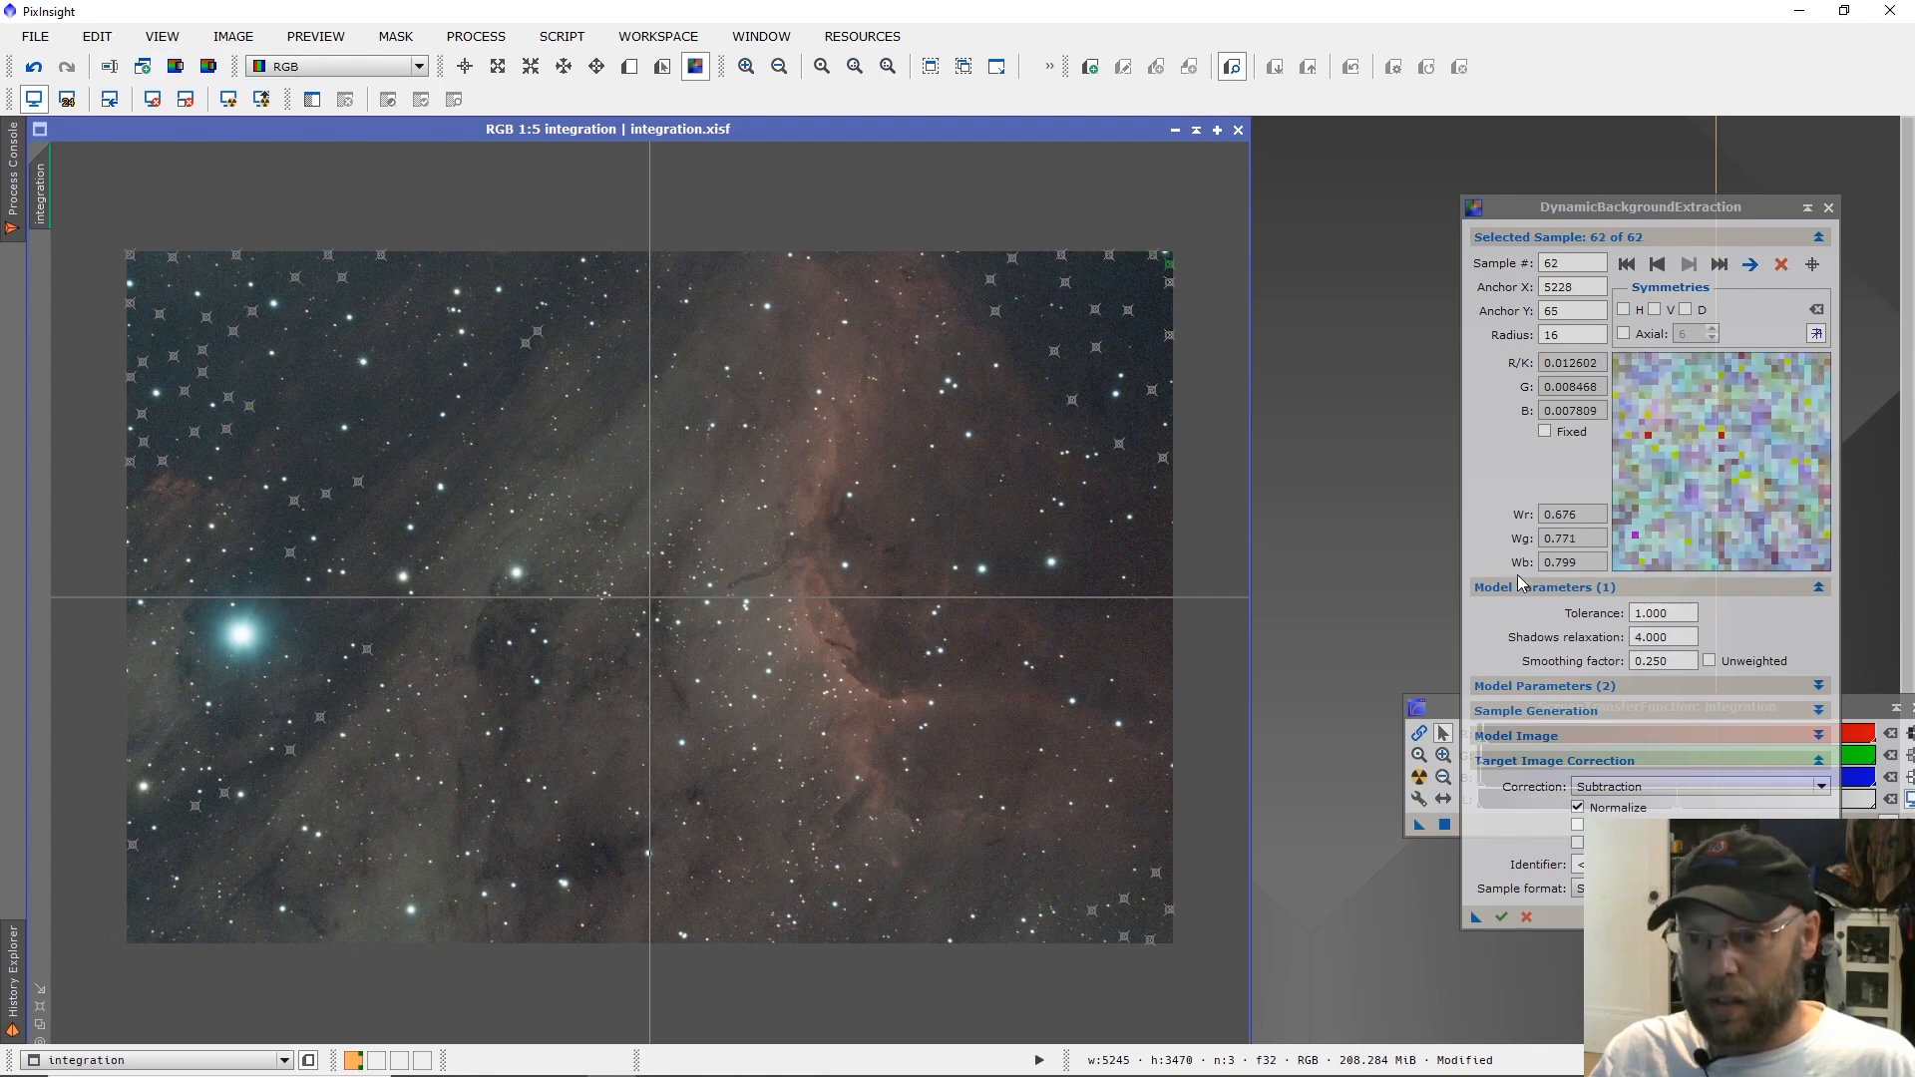
Apply the background extraction with the added samples and review the auto-stretched integration_DBE image.
left_click(1504, 918)
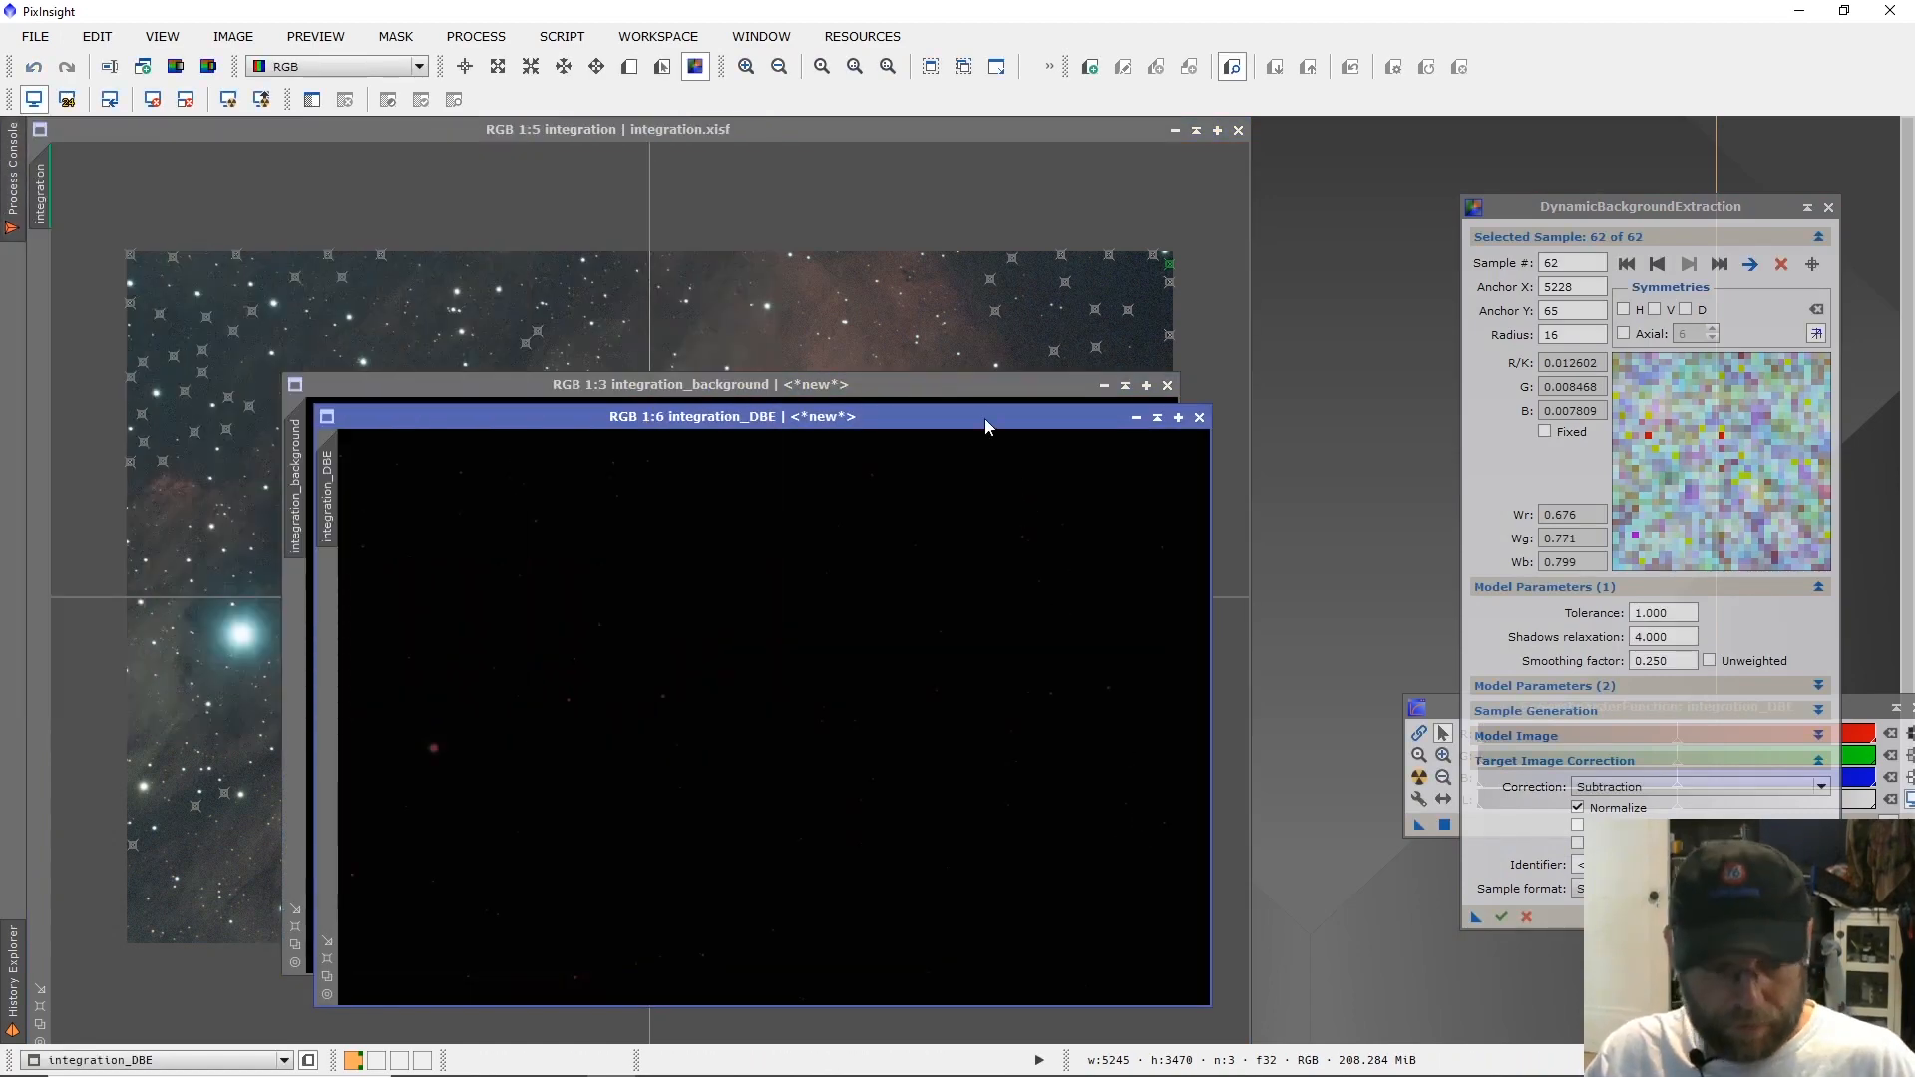
key("ctrl+a")
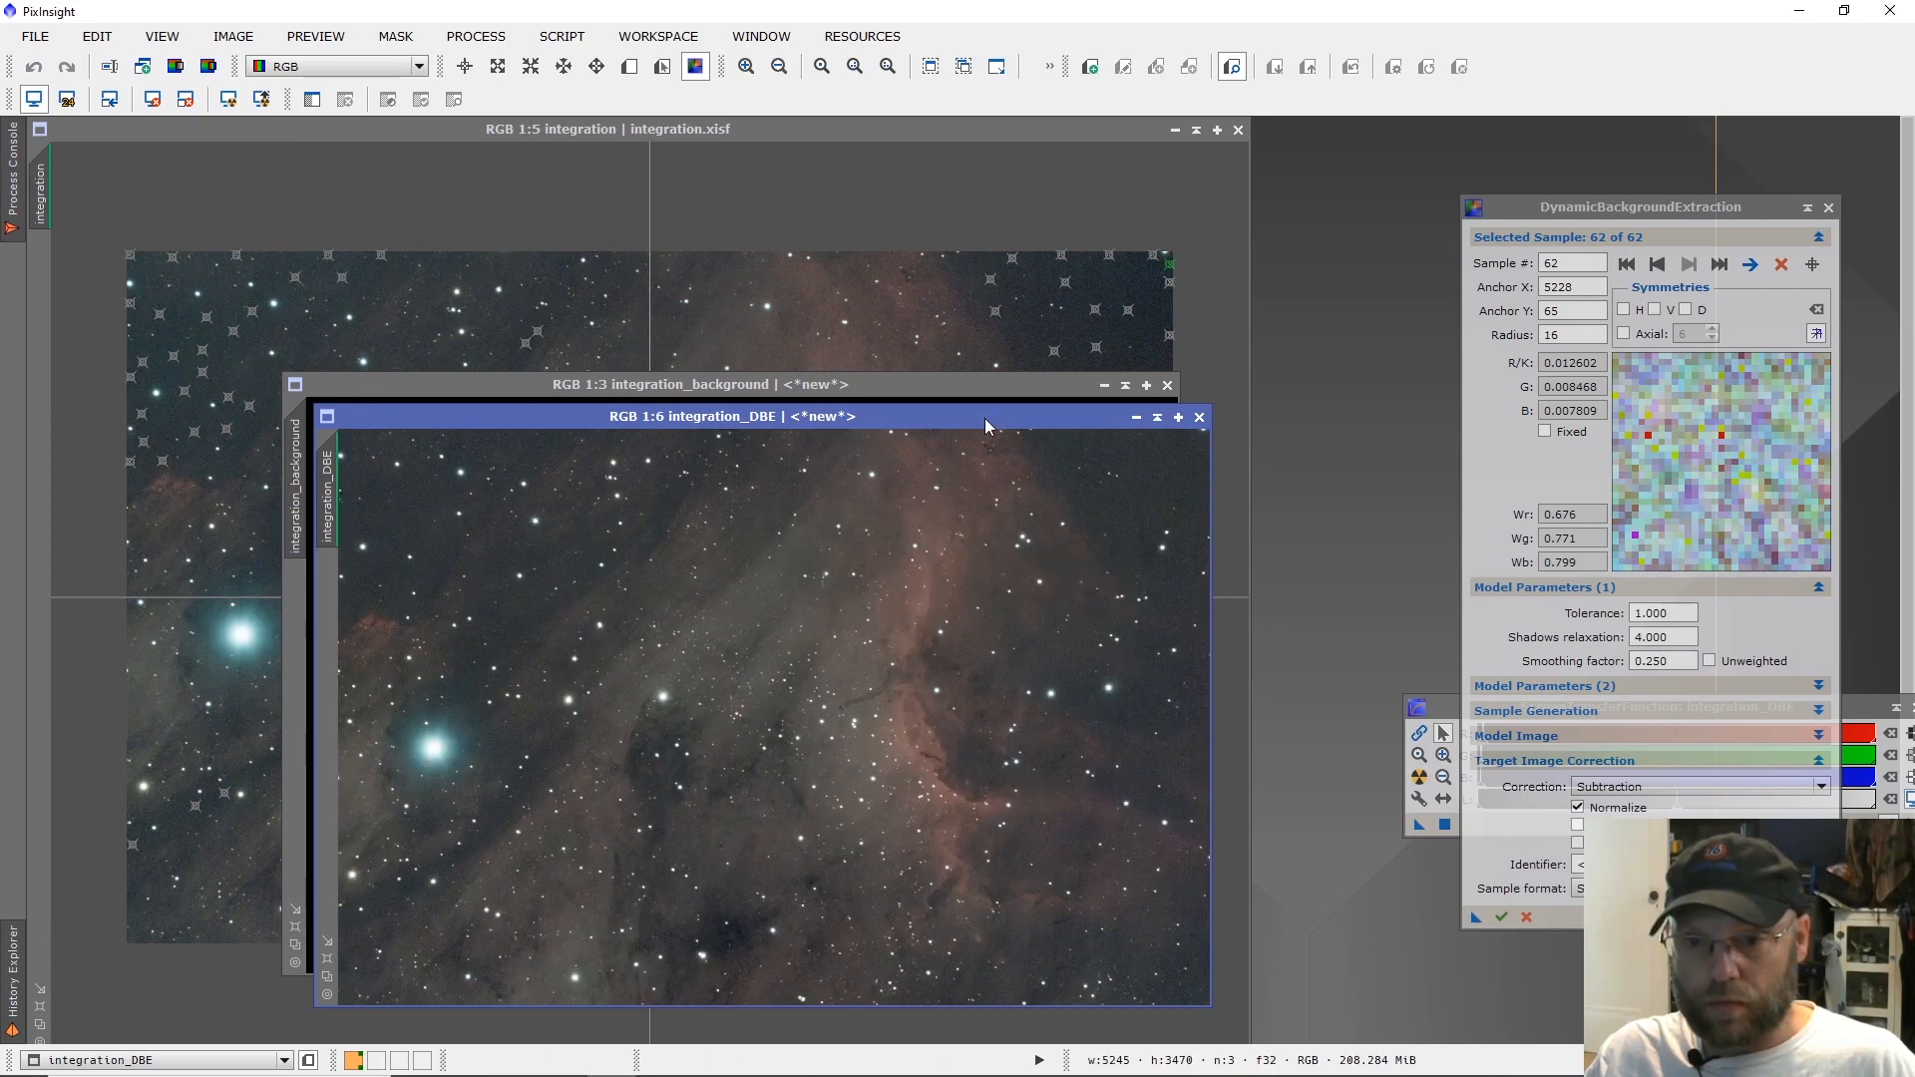
left_click_drag(985, 417, 944, 266)
scroll(897, 536, "down", 2)
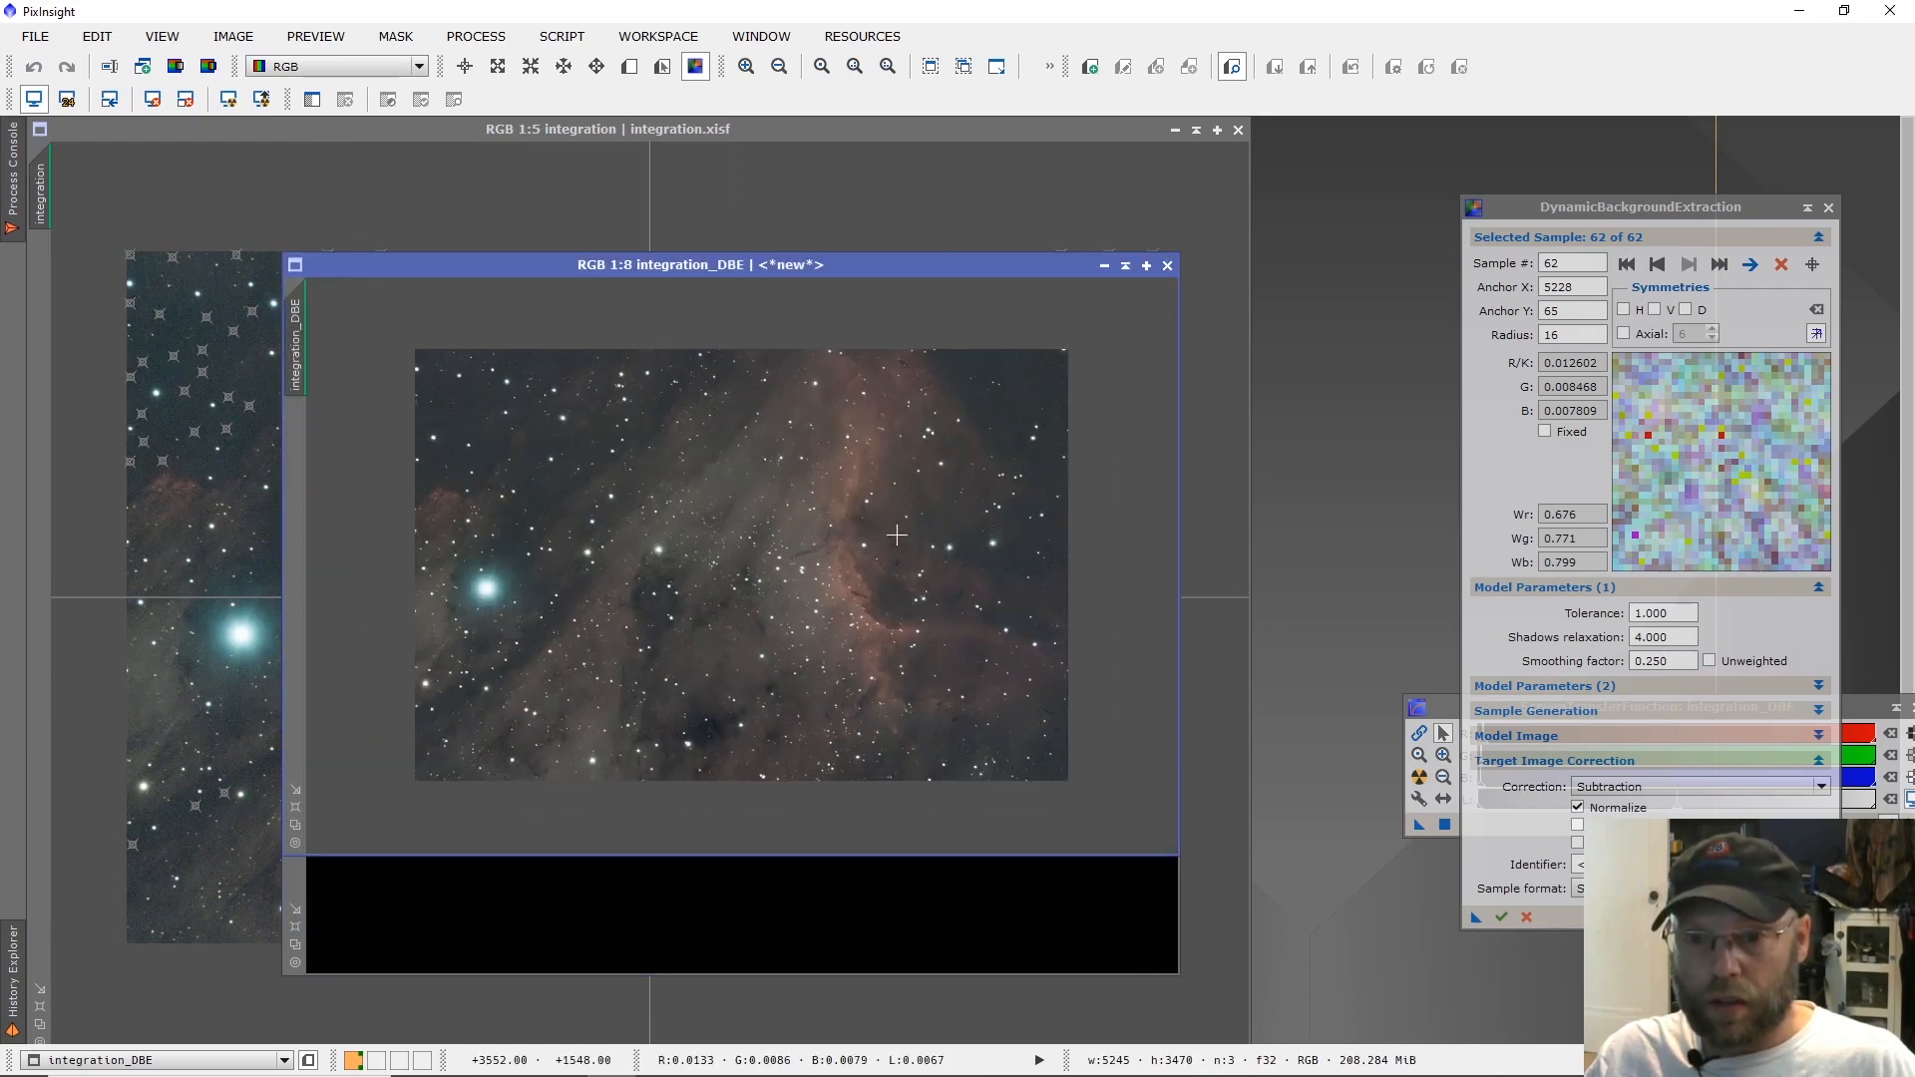
scroll(897, 535, "up", 1)
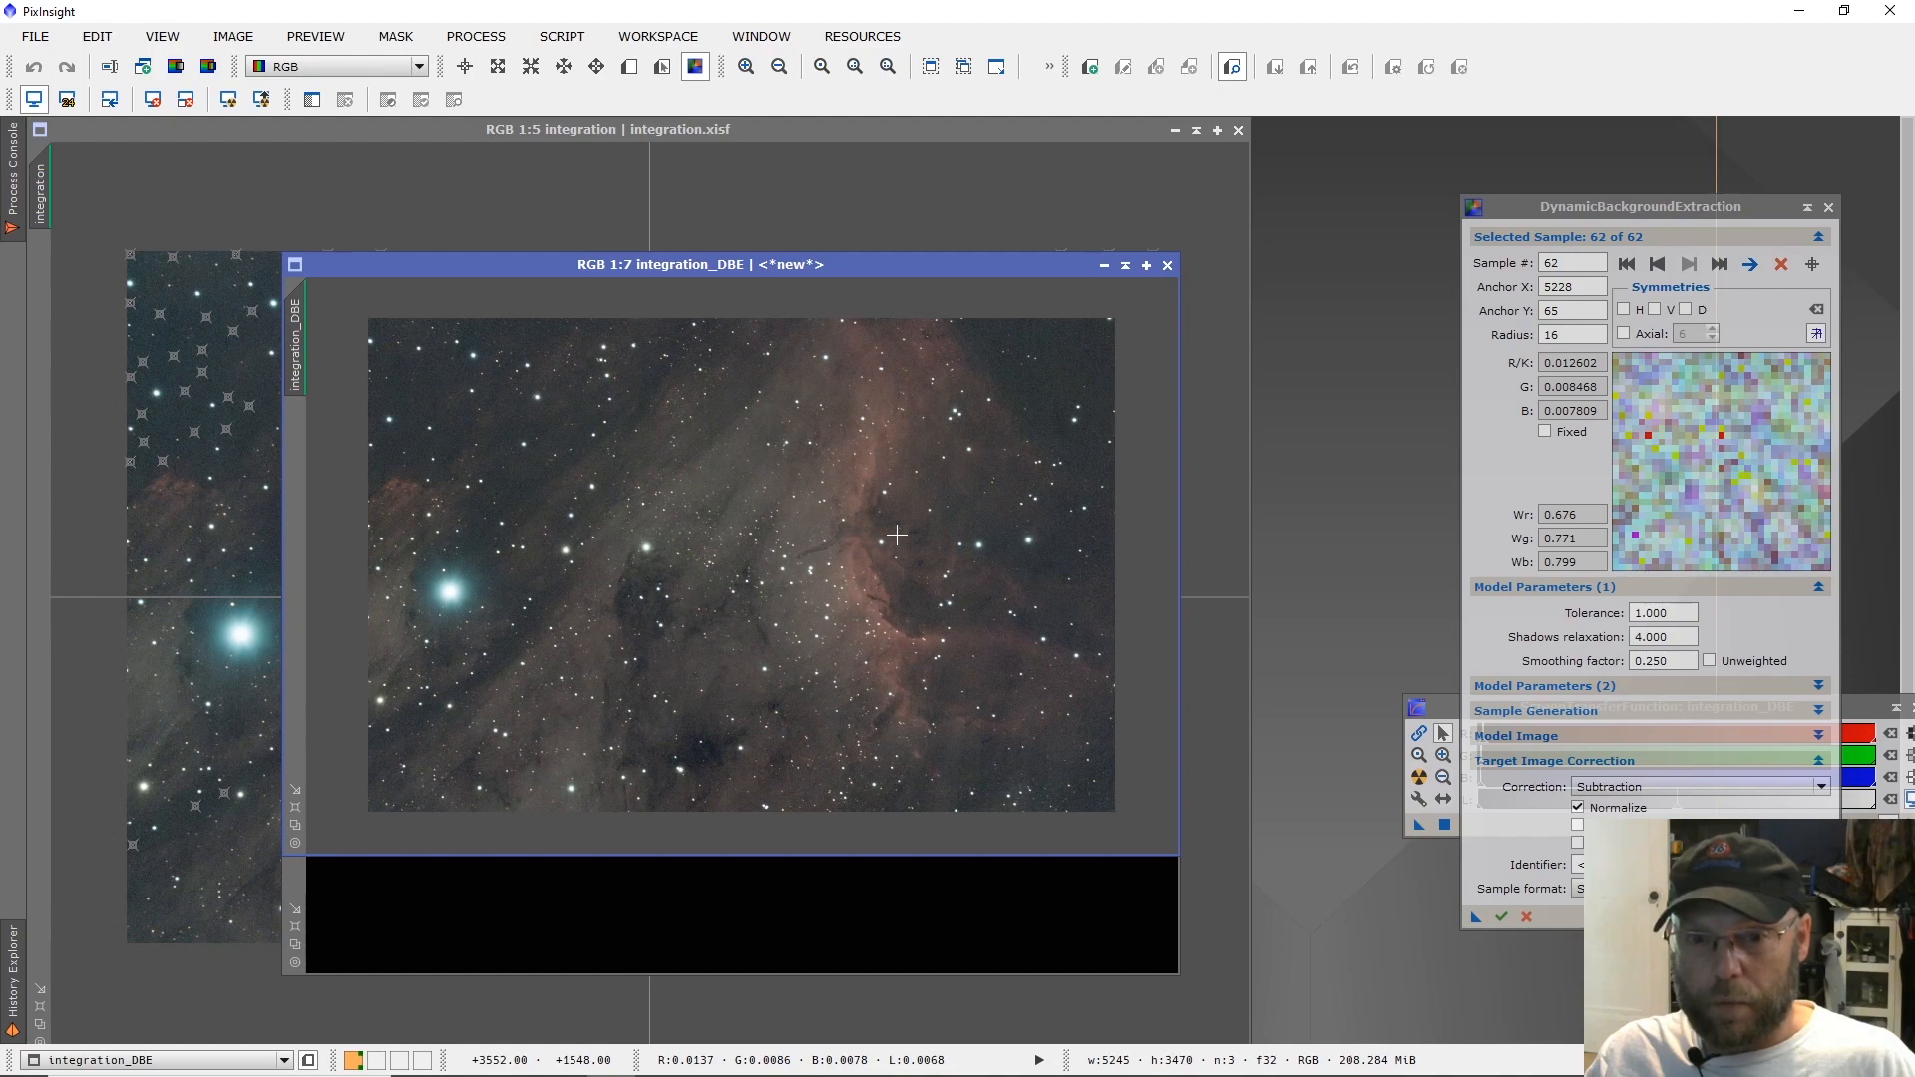
scroll(897, 536, "up", 1)
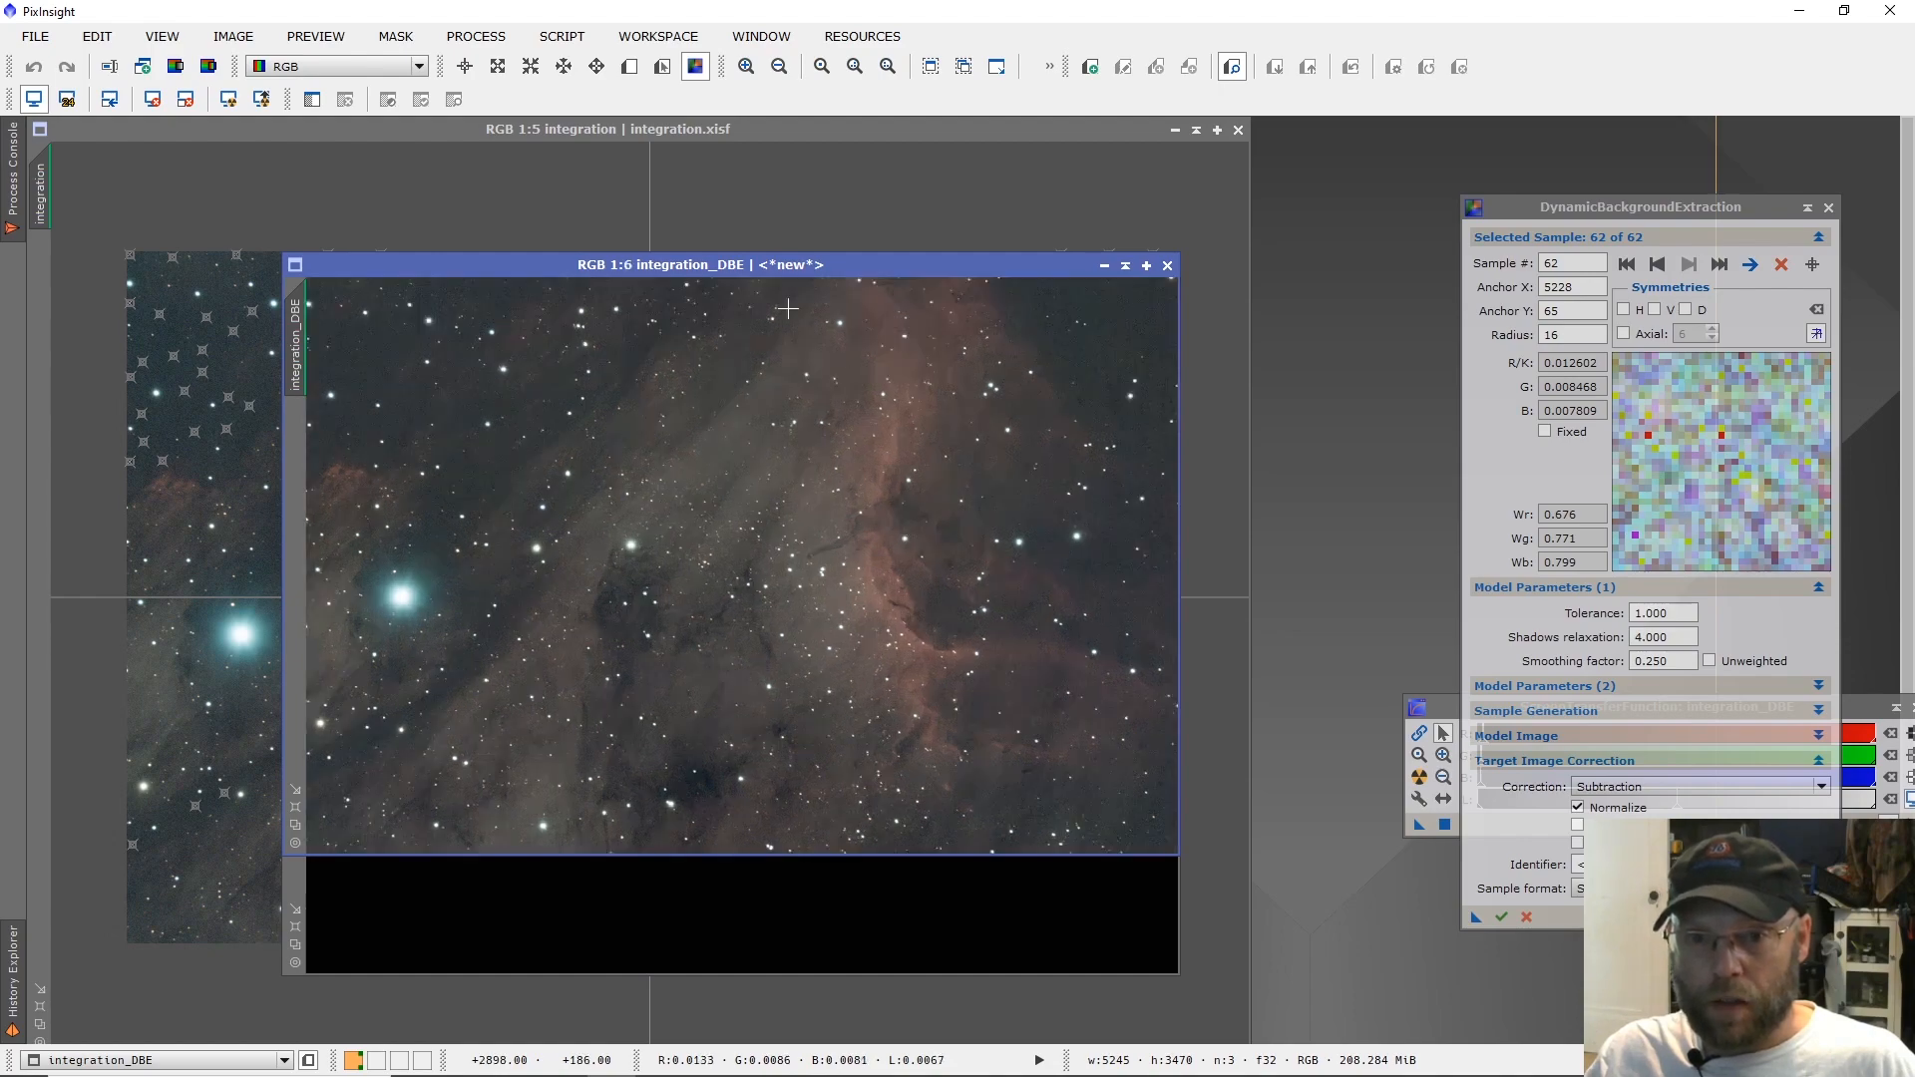
Close the integration_background image and keep the integration_DBE image open over the original.
left_click_drag(708, 271, 527, 370)
left_click(1167, 385)
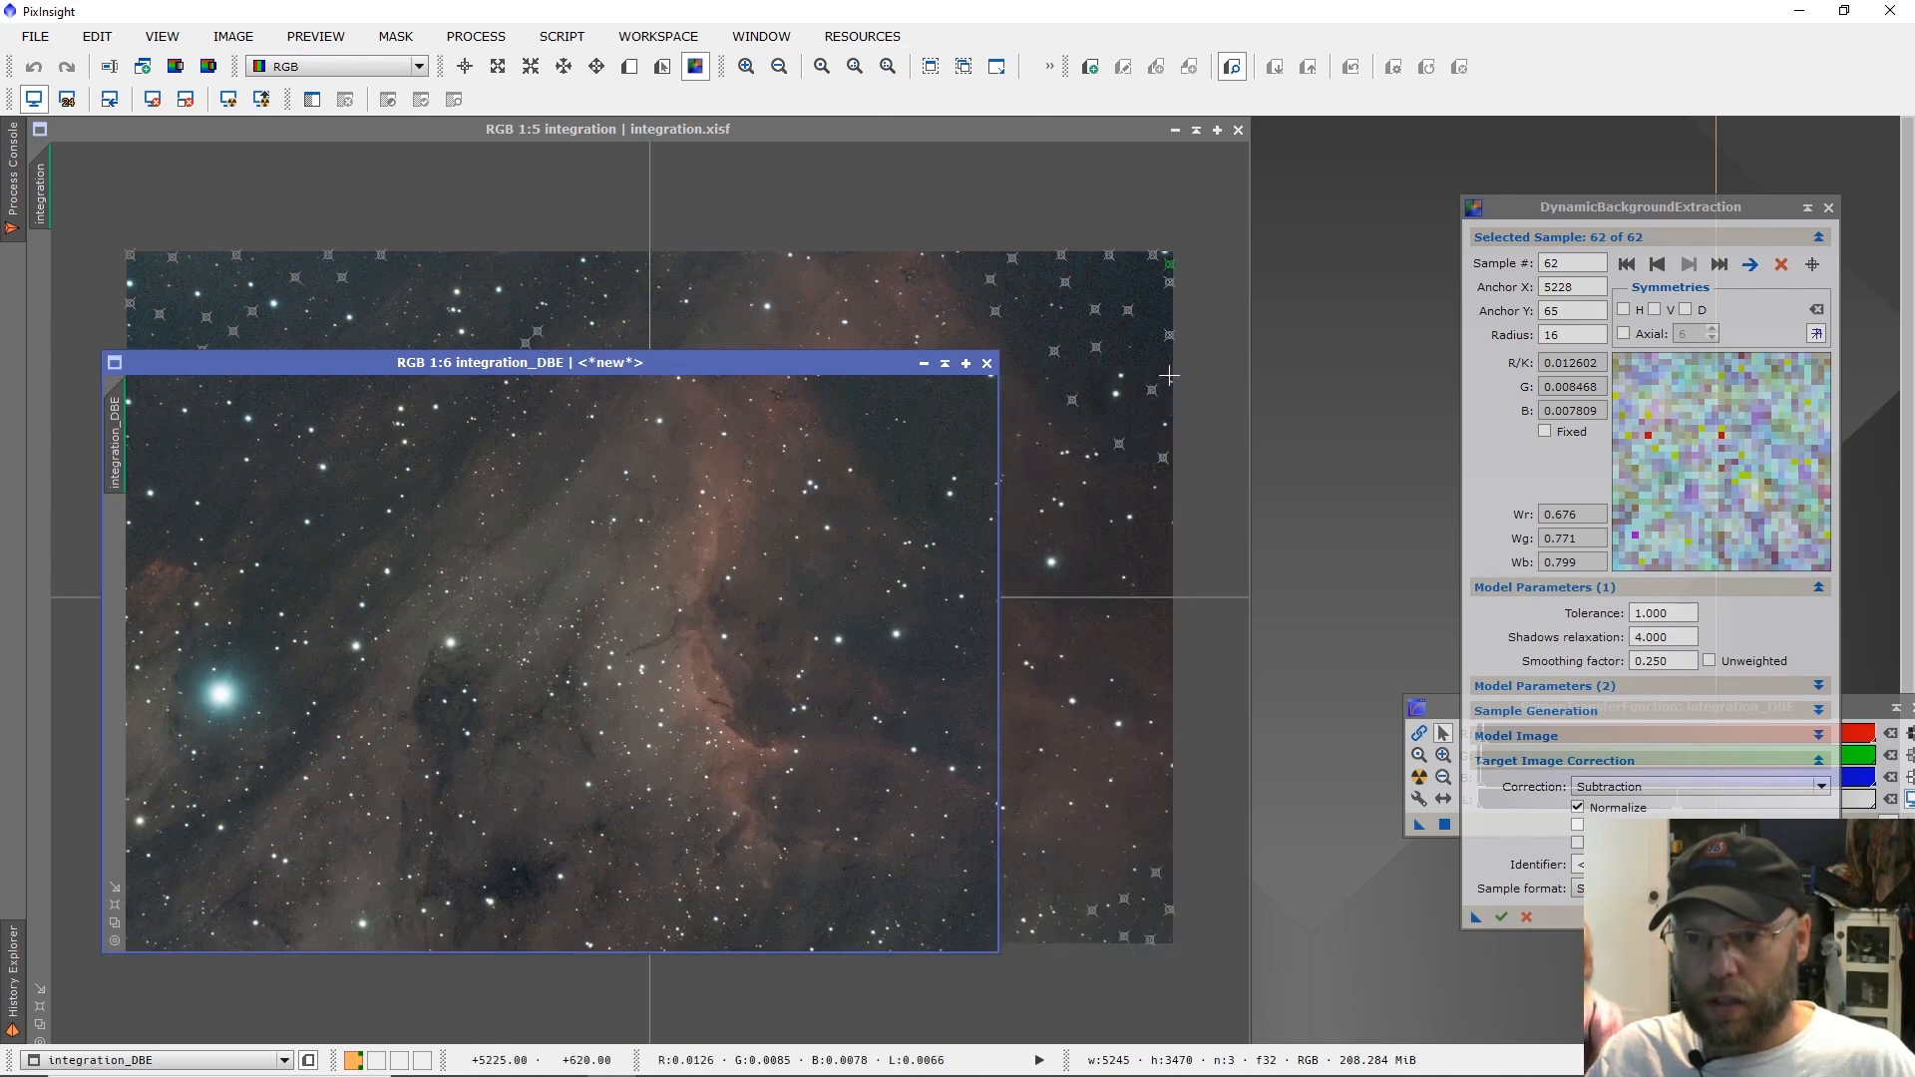
left_click_drag(886, 367, 902, 253)
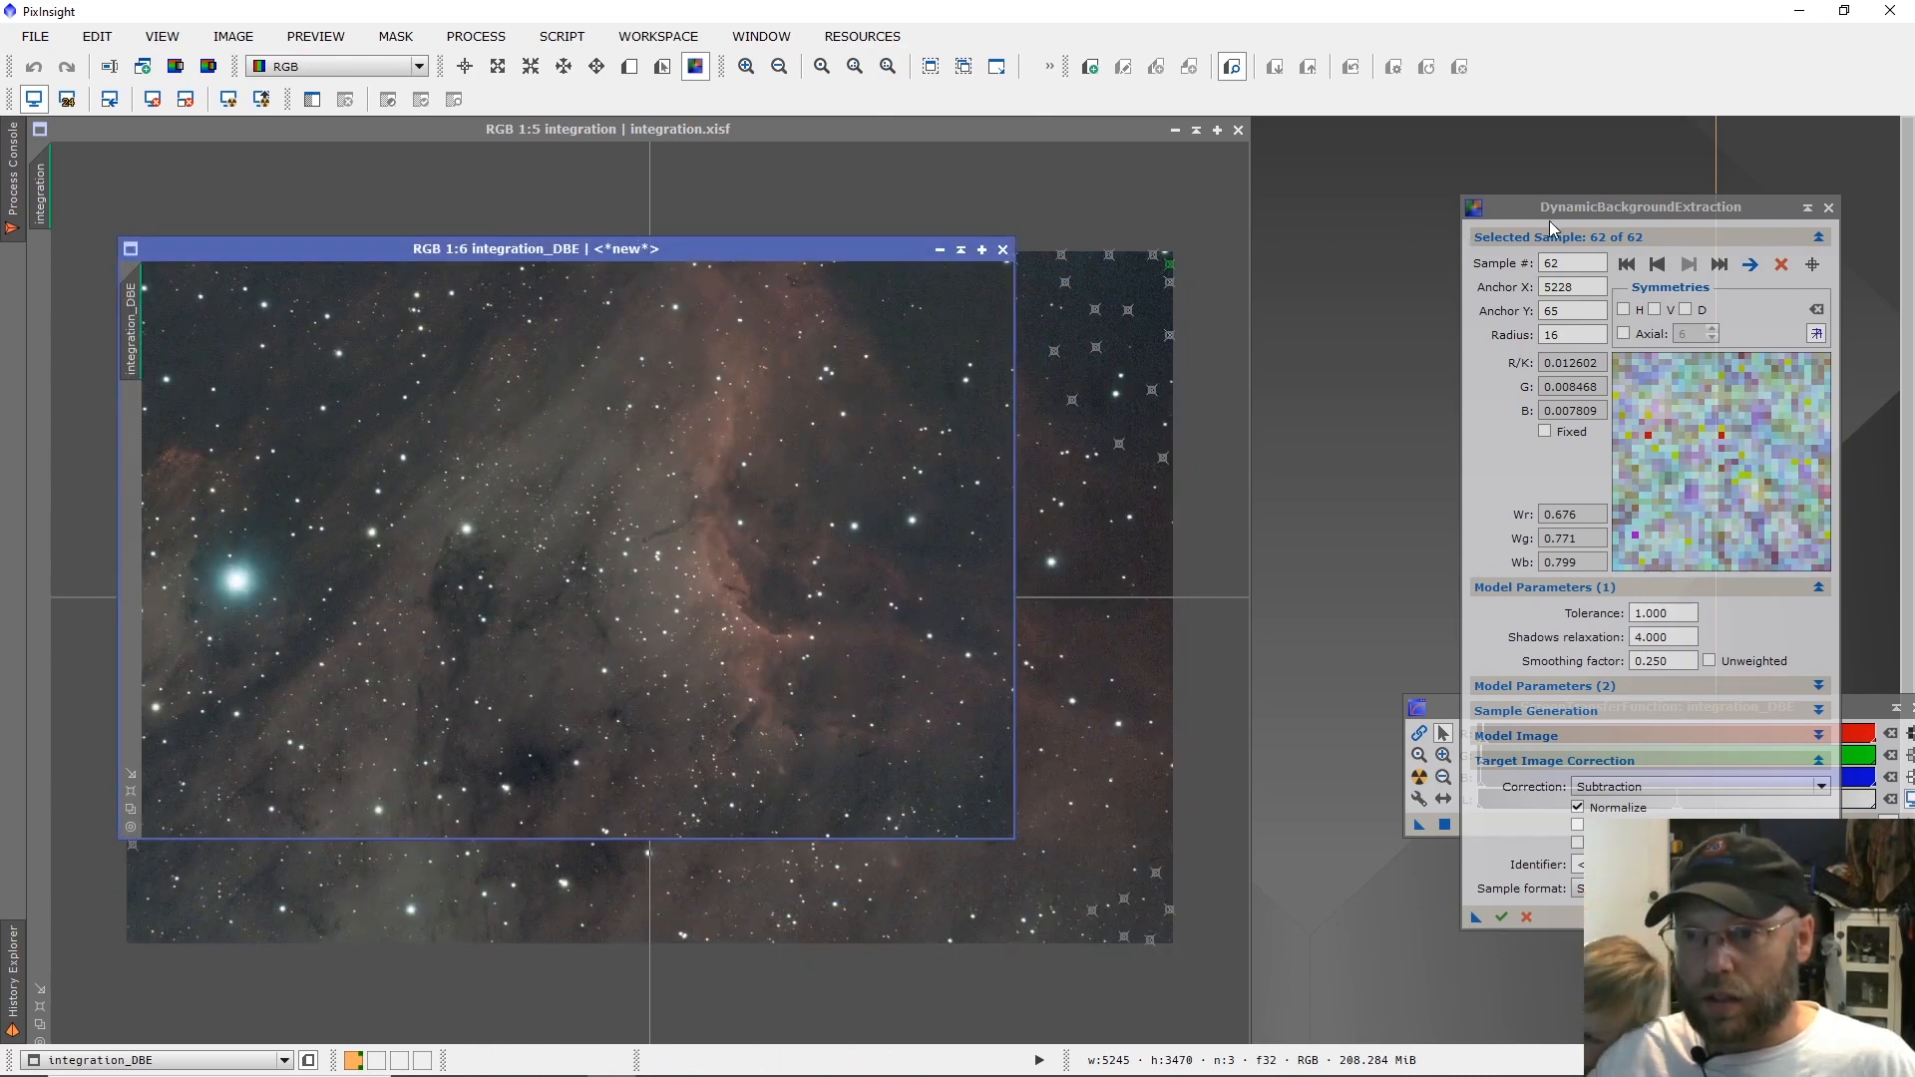
End the DynamicBackgroundExtraction session and minimize the original integration image.
left_click(1829, 207)
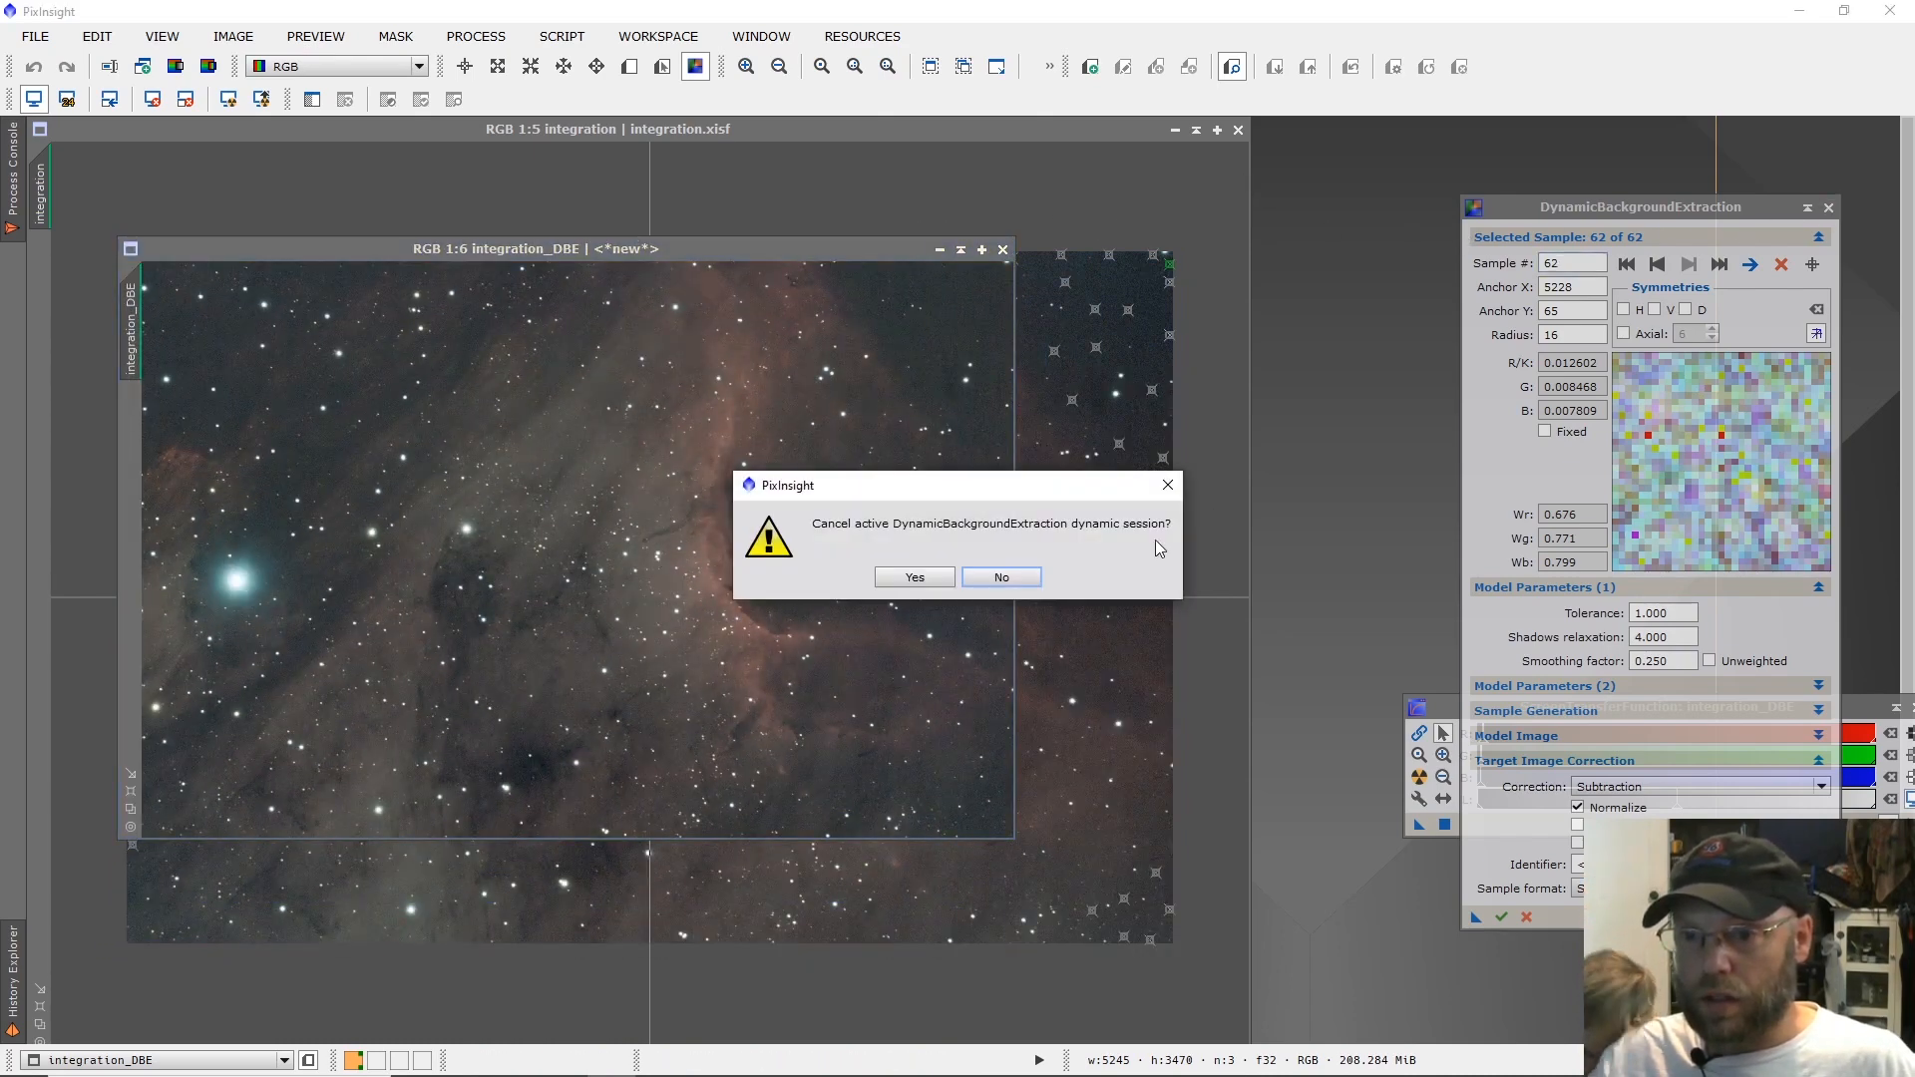
left_click(914, 577)
left_click(1197, 130)
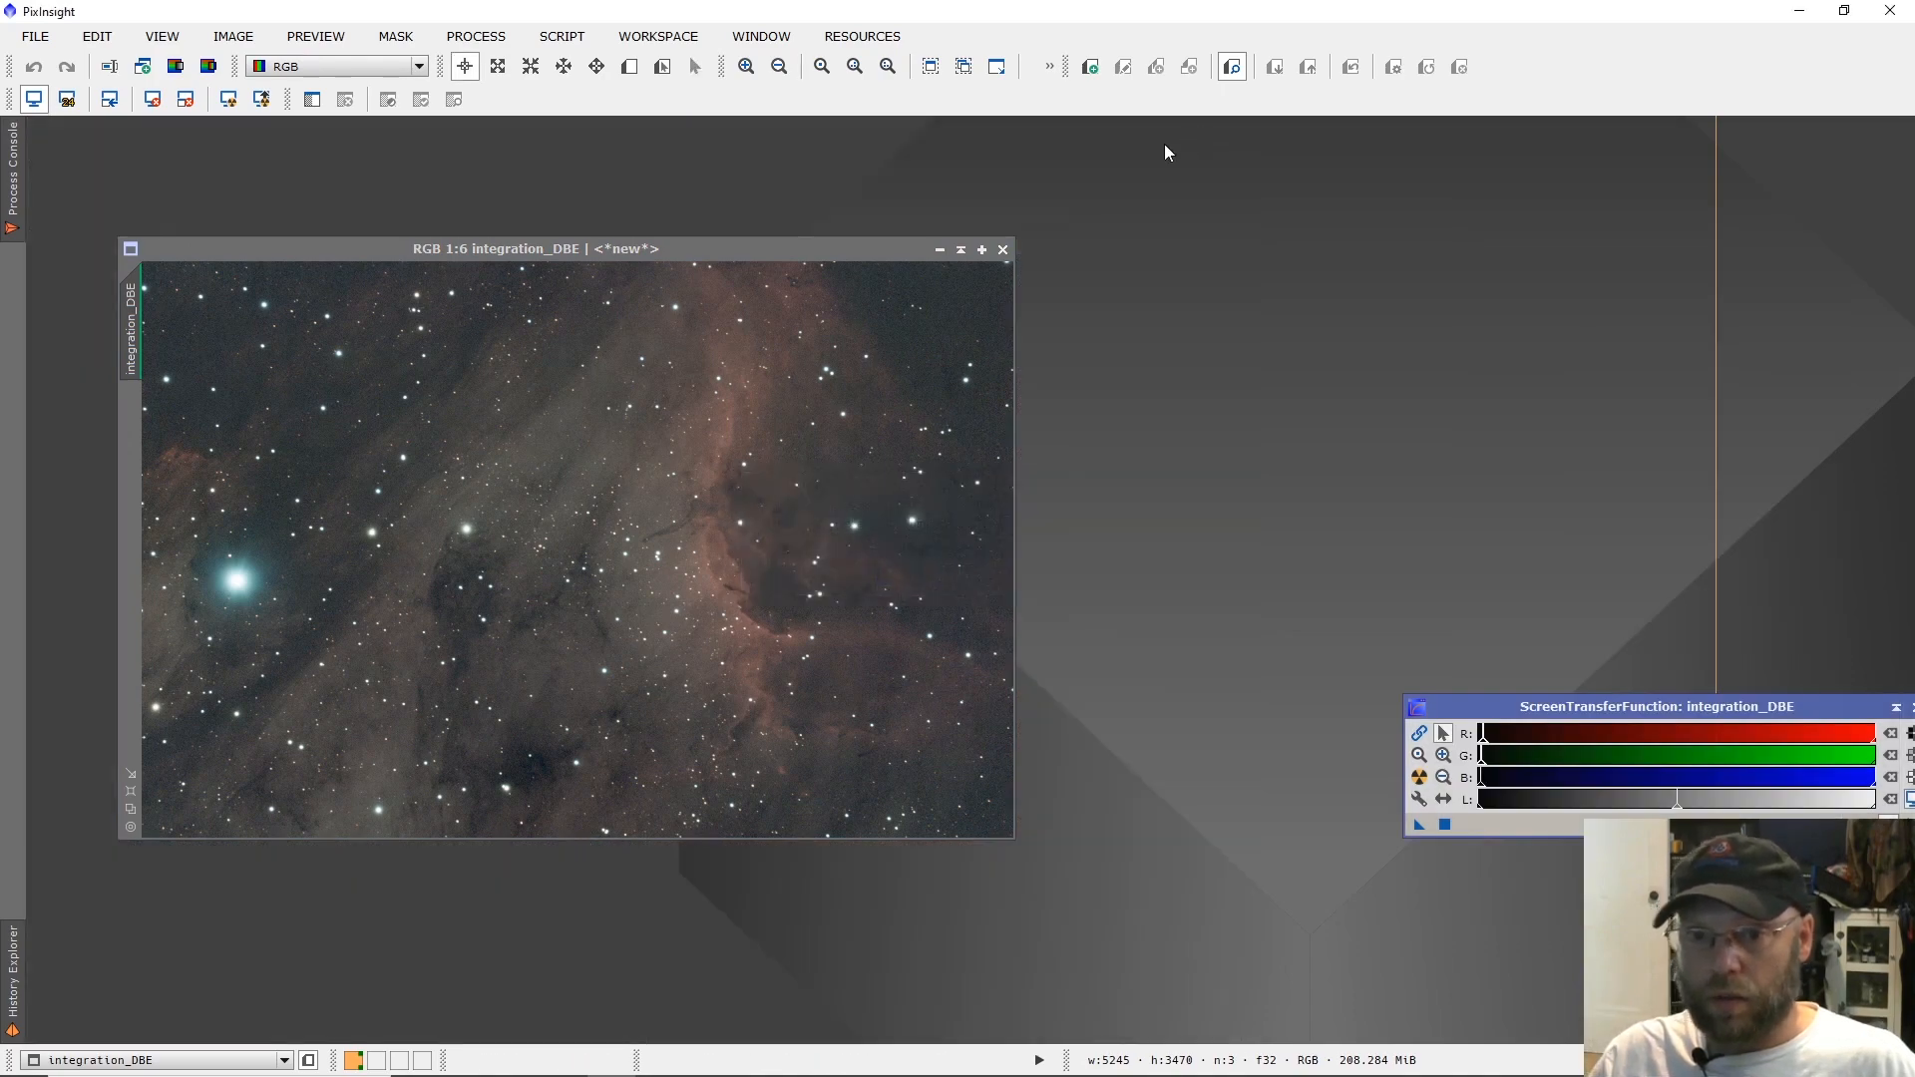
Move the integration_DBE window to the workspace's upper-left corner, enlarge it, and inspect the image at 1:1.
left_click_drag(781, 255, 685, 128)
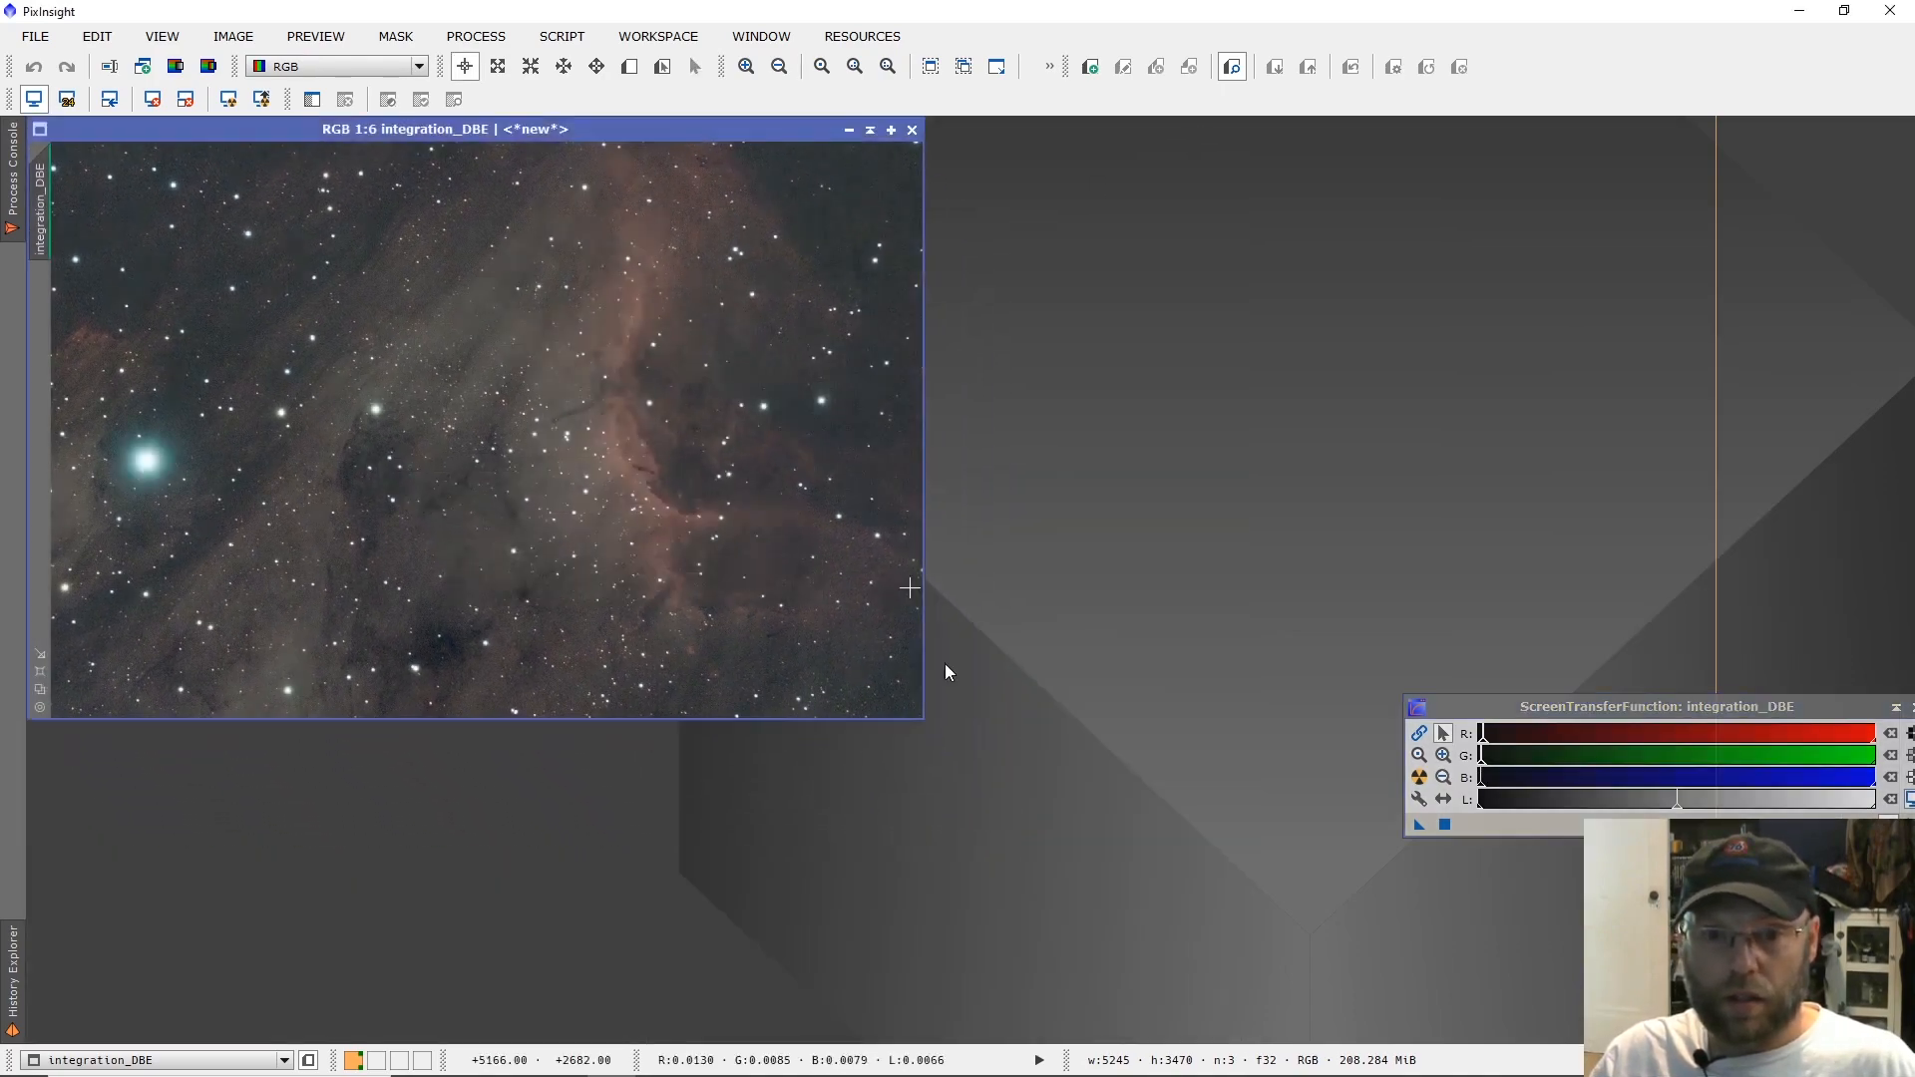
left_click_drag(923, 721, 1154, 1017)
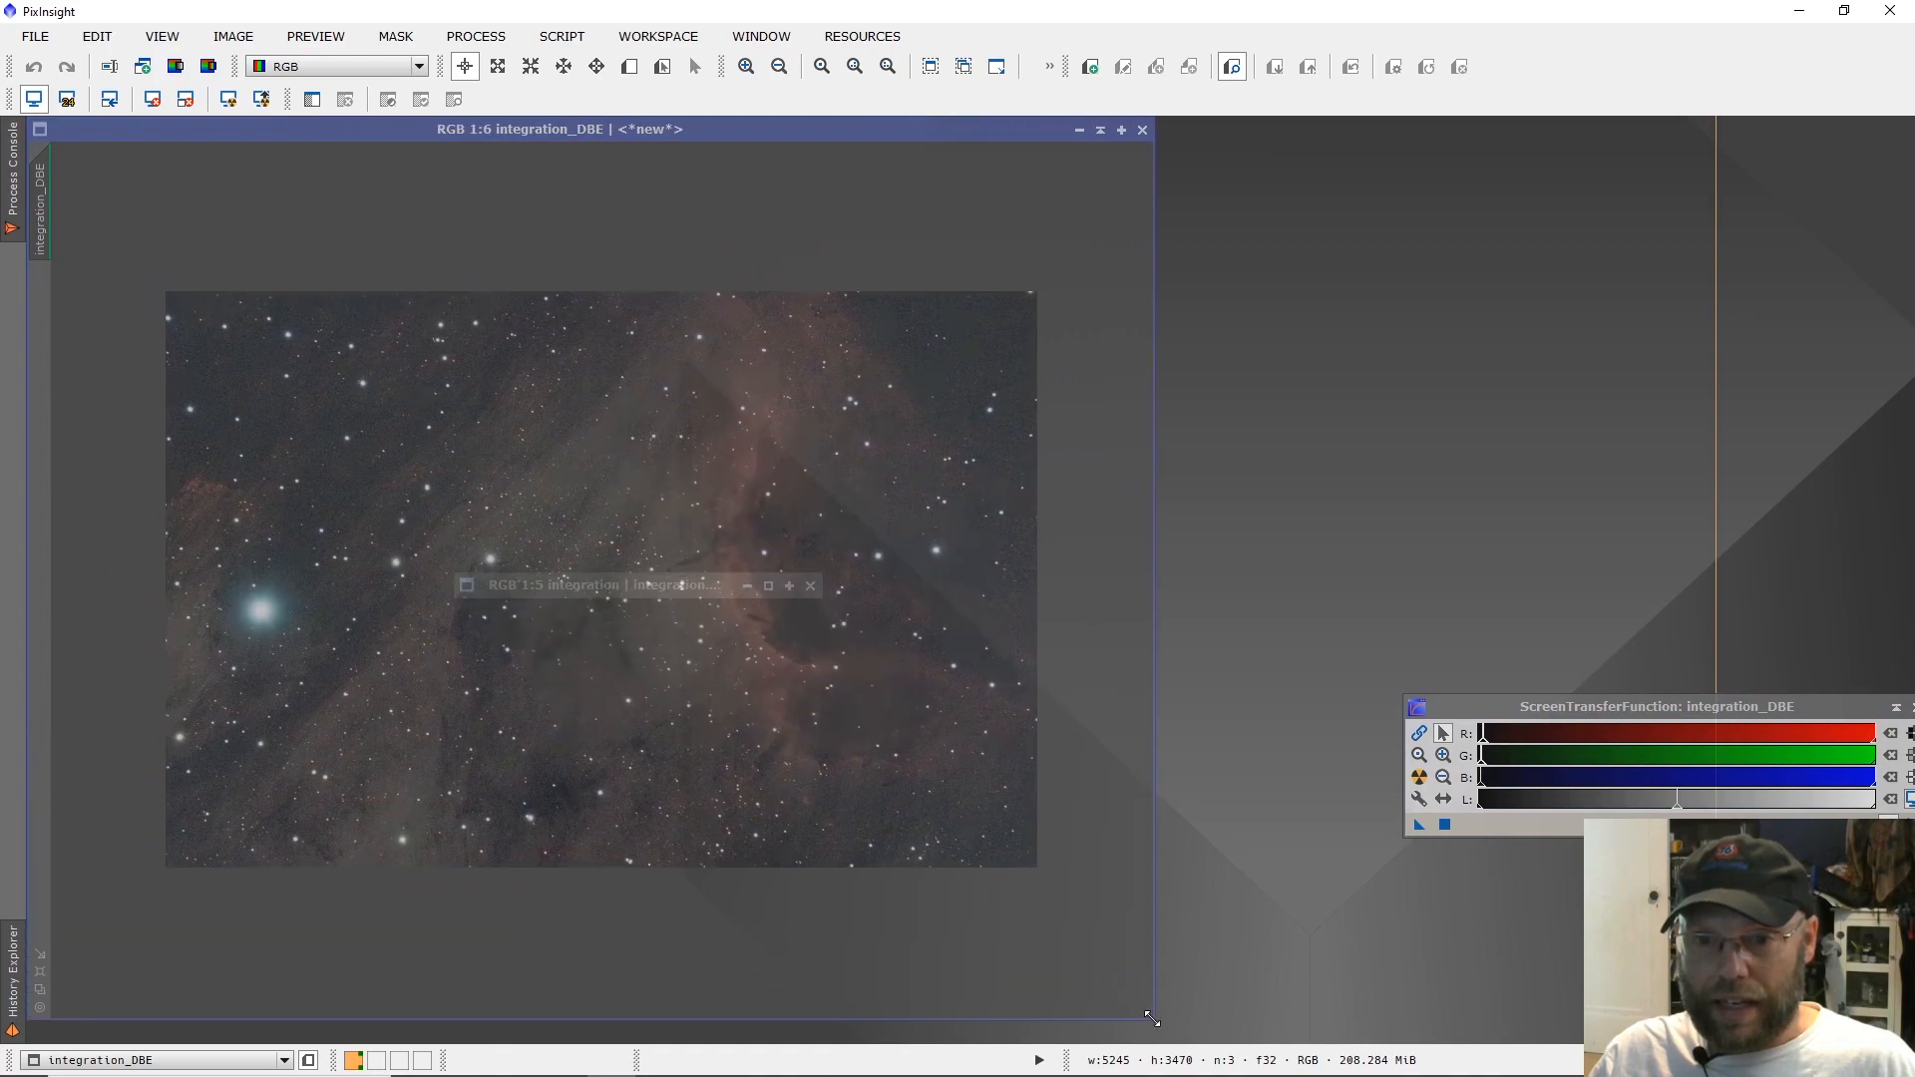
scroll(863, 851, "up", 1)
scroll(863, 851, "up", 4)
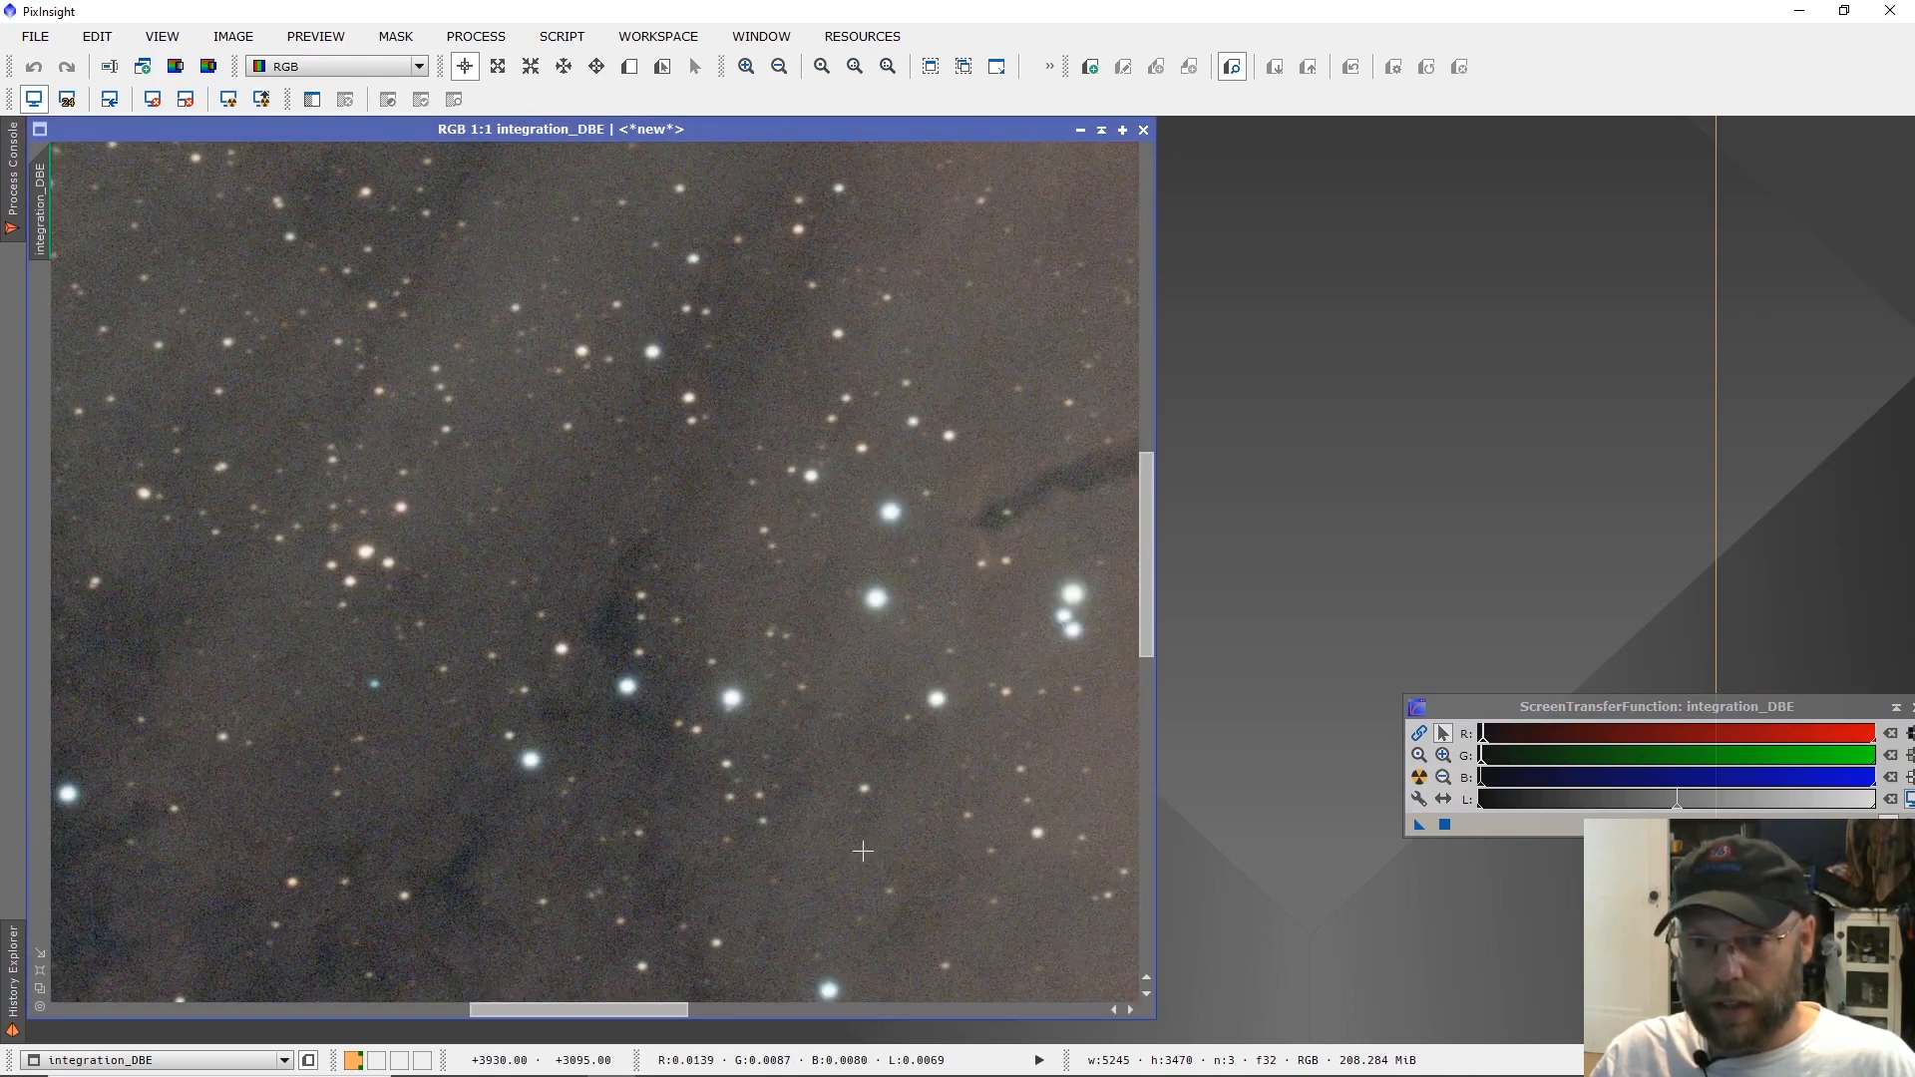
scroll(863, 851, "down", 4)
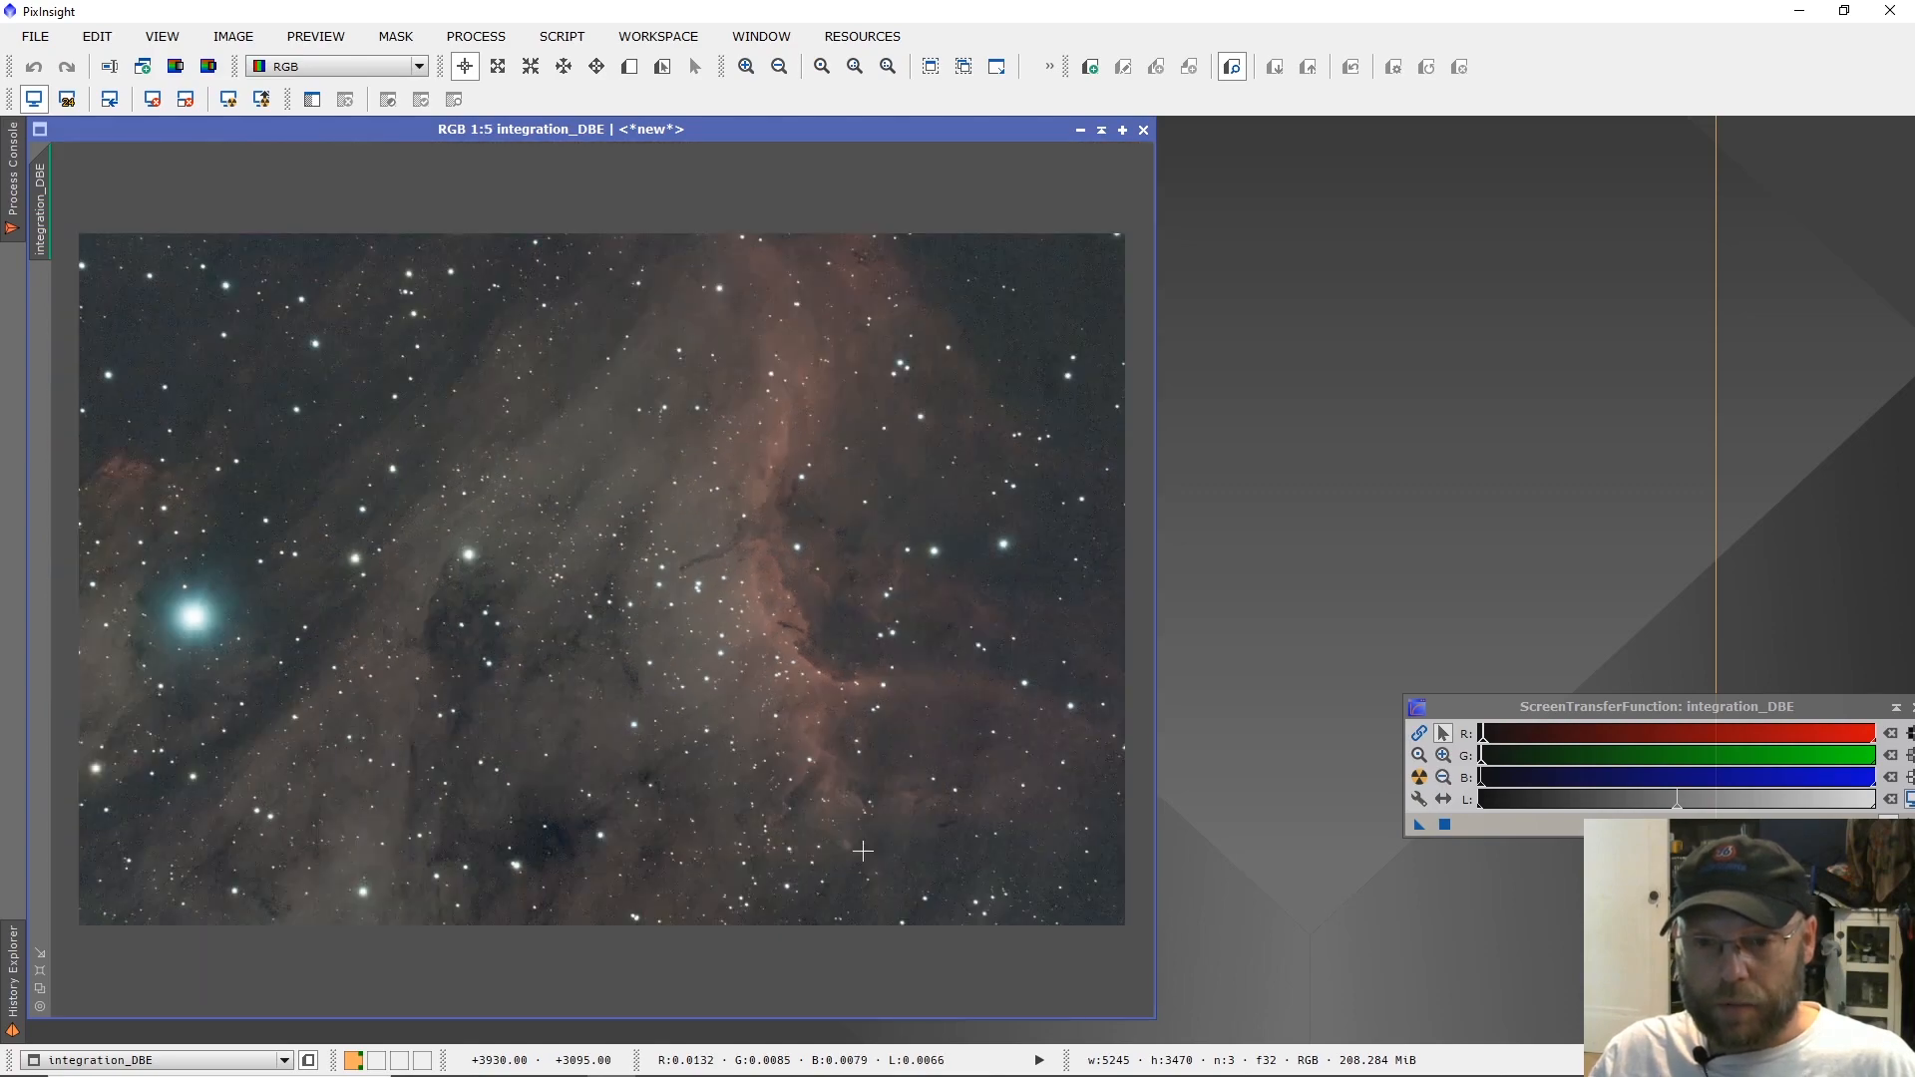
Open the HistogramTransformation process, place it beside the image, and reset its parameters.
left_click(474, 38)
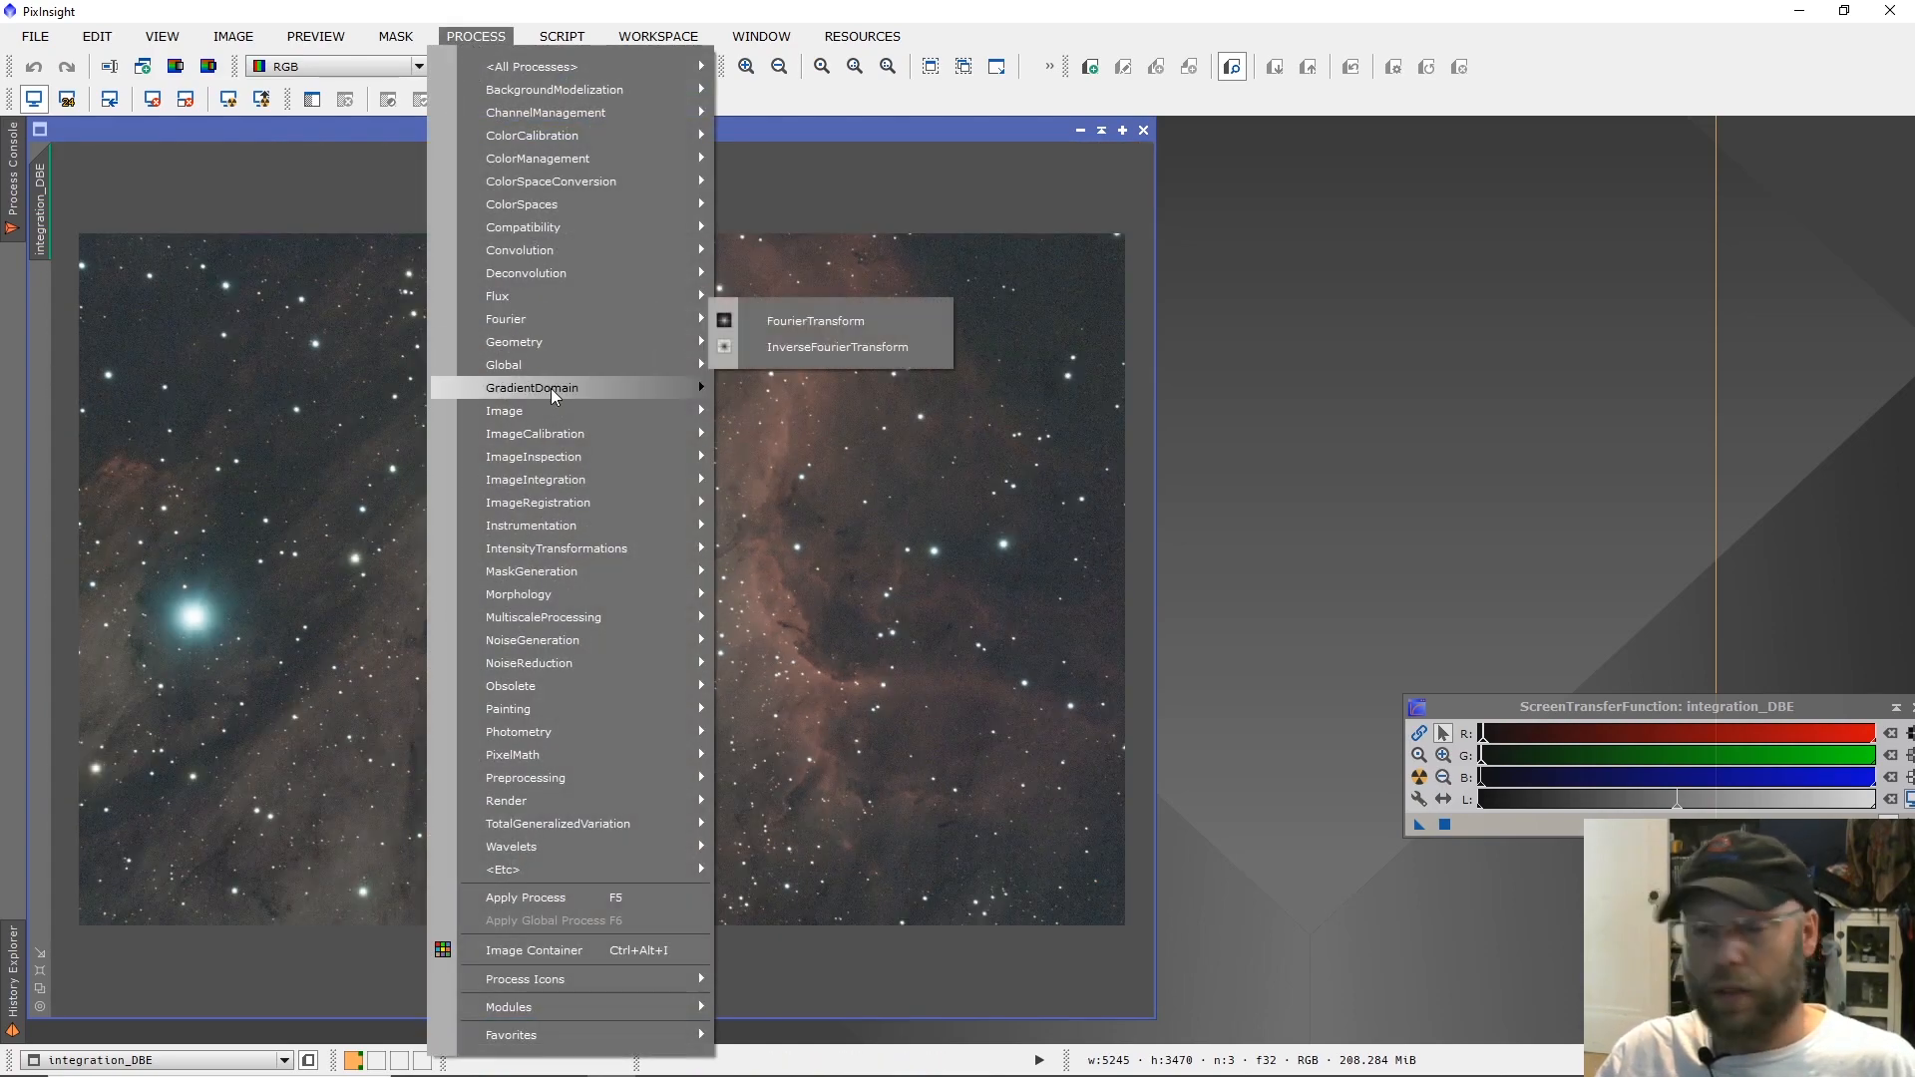
mouse_move(602, 501)
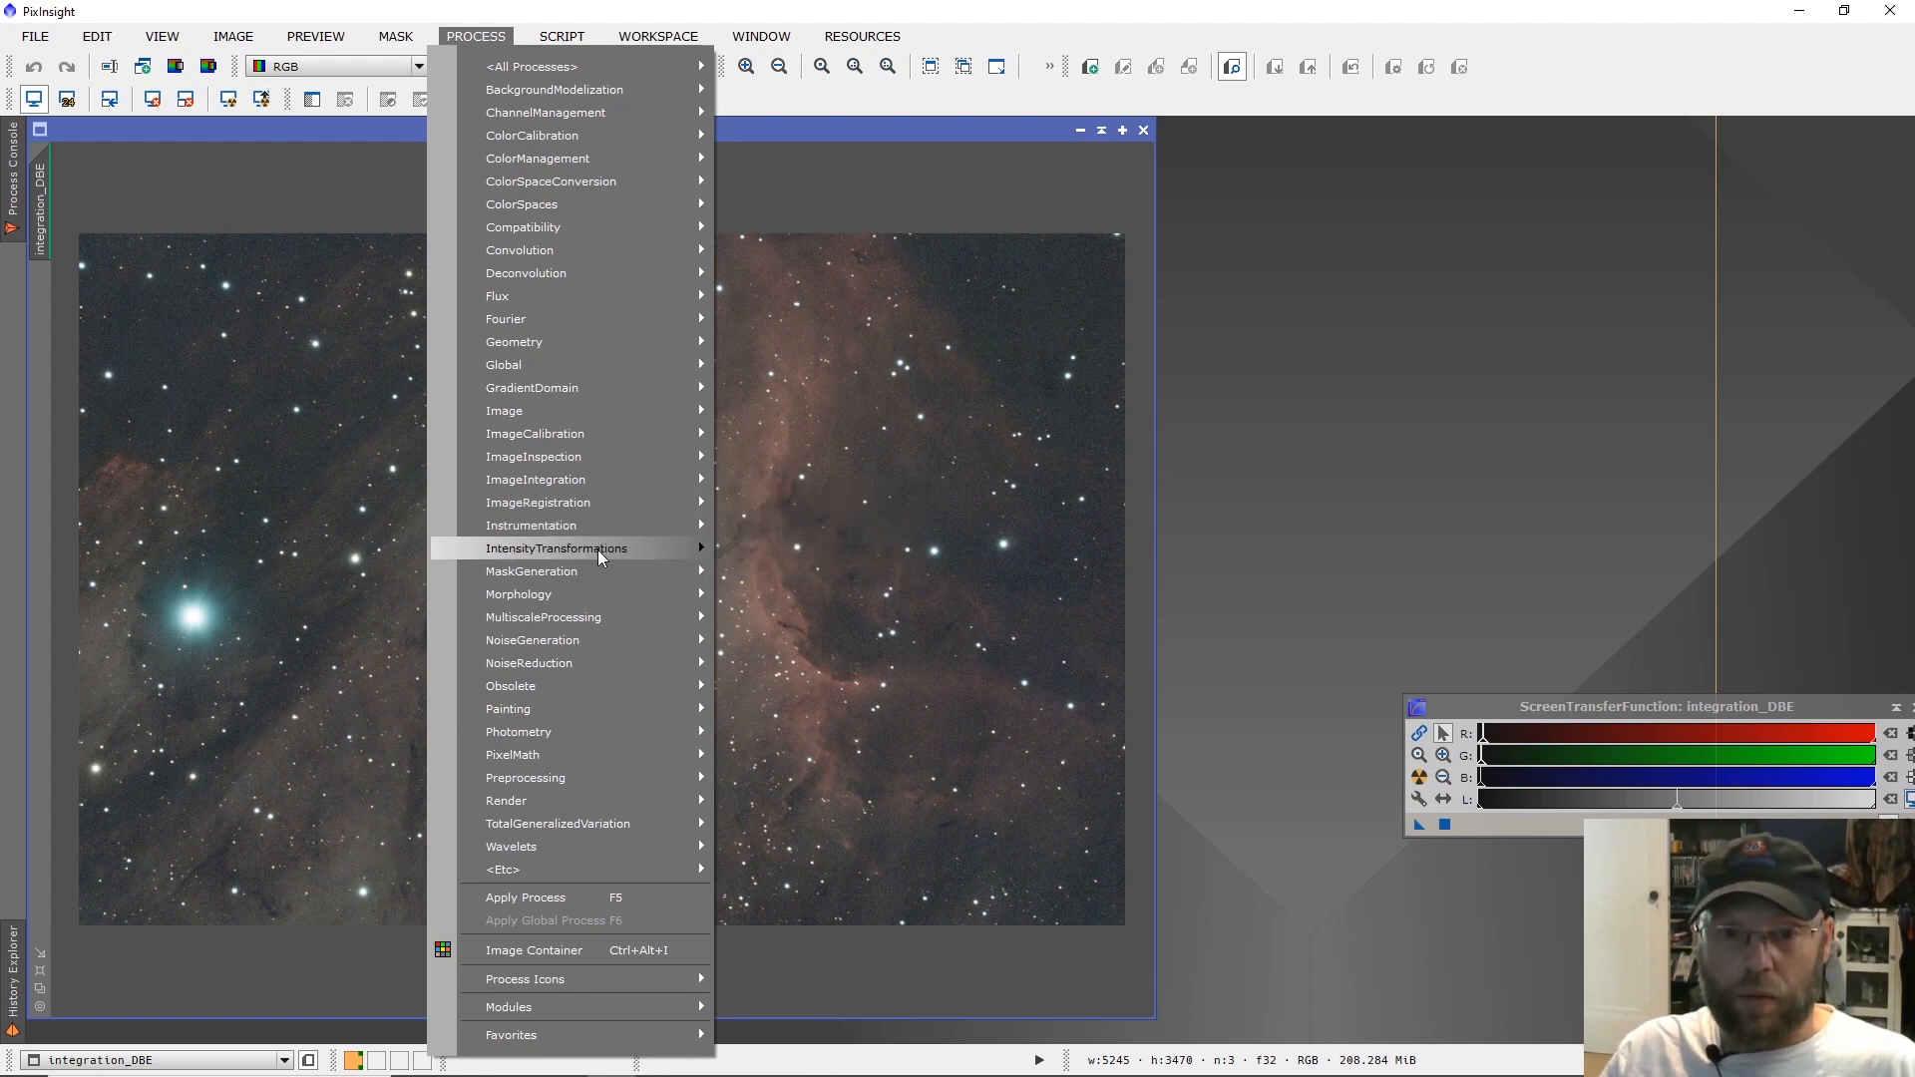
mouse_move(596, 548)
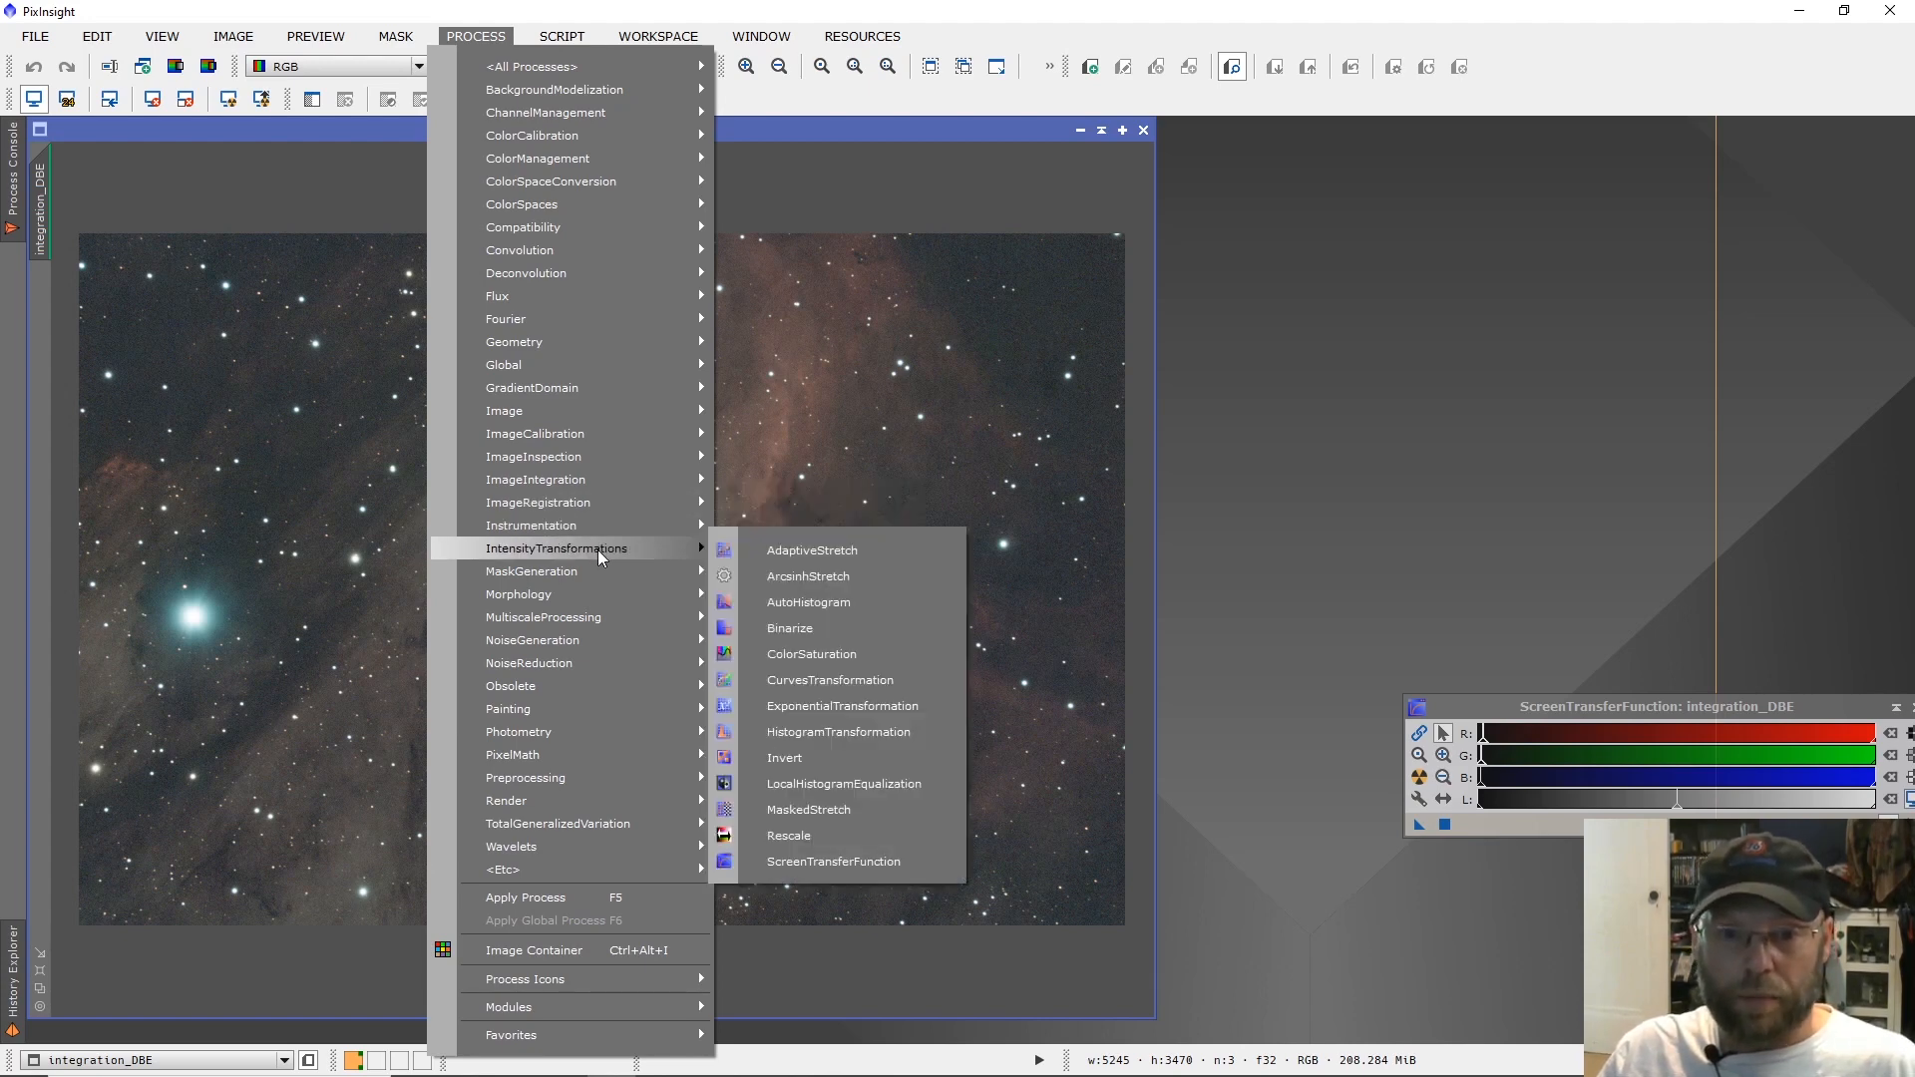
left_click(887, 736)
left_click_drag(927, 180, 1277, 13)
left_click(1503, 649)
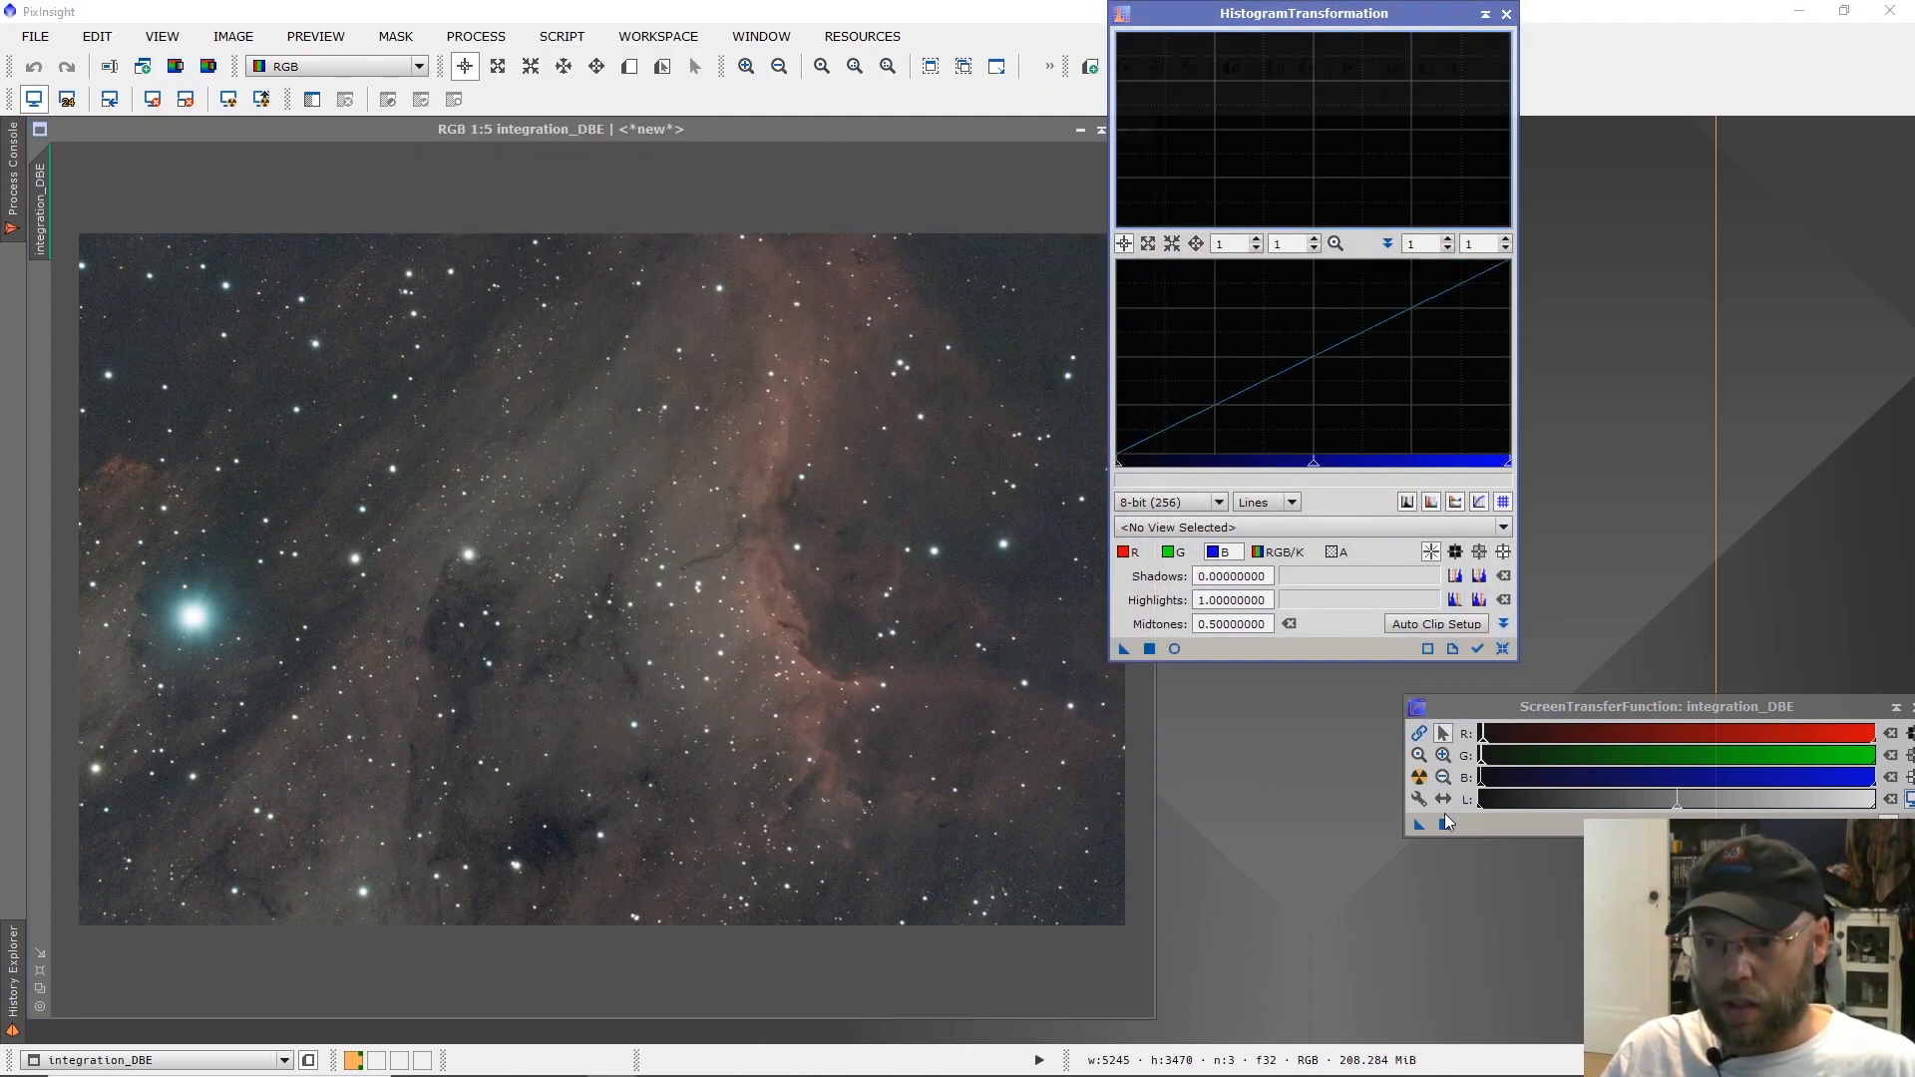
Transfer the screen stretch into HistogramTransformation, apply it to the integration_DBE image, and reset the image's screen stretch.
left_click_drag(1418, 824, 1243, 655)
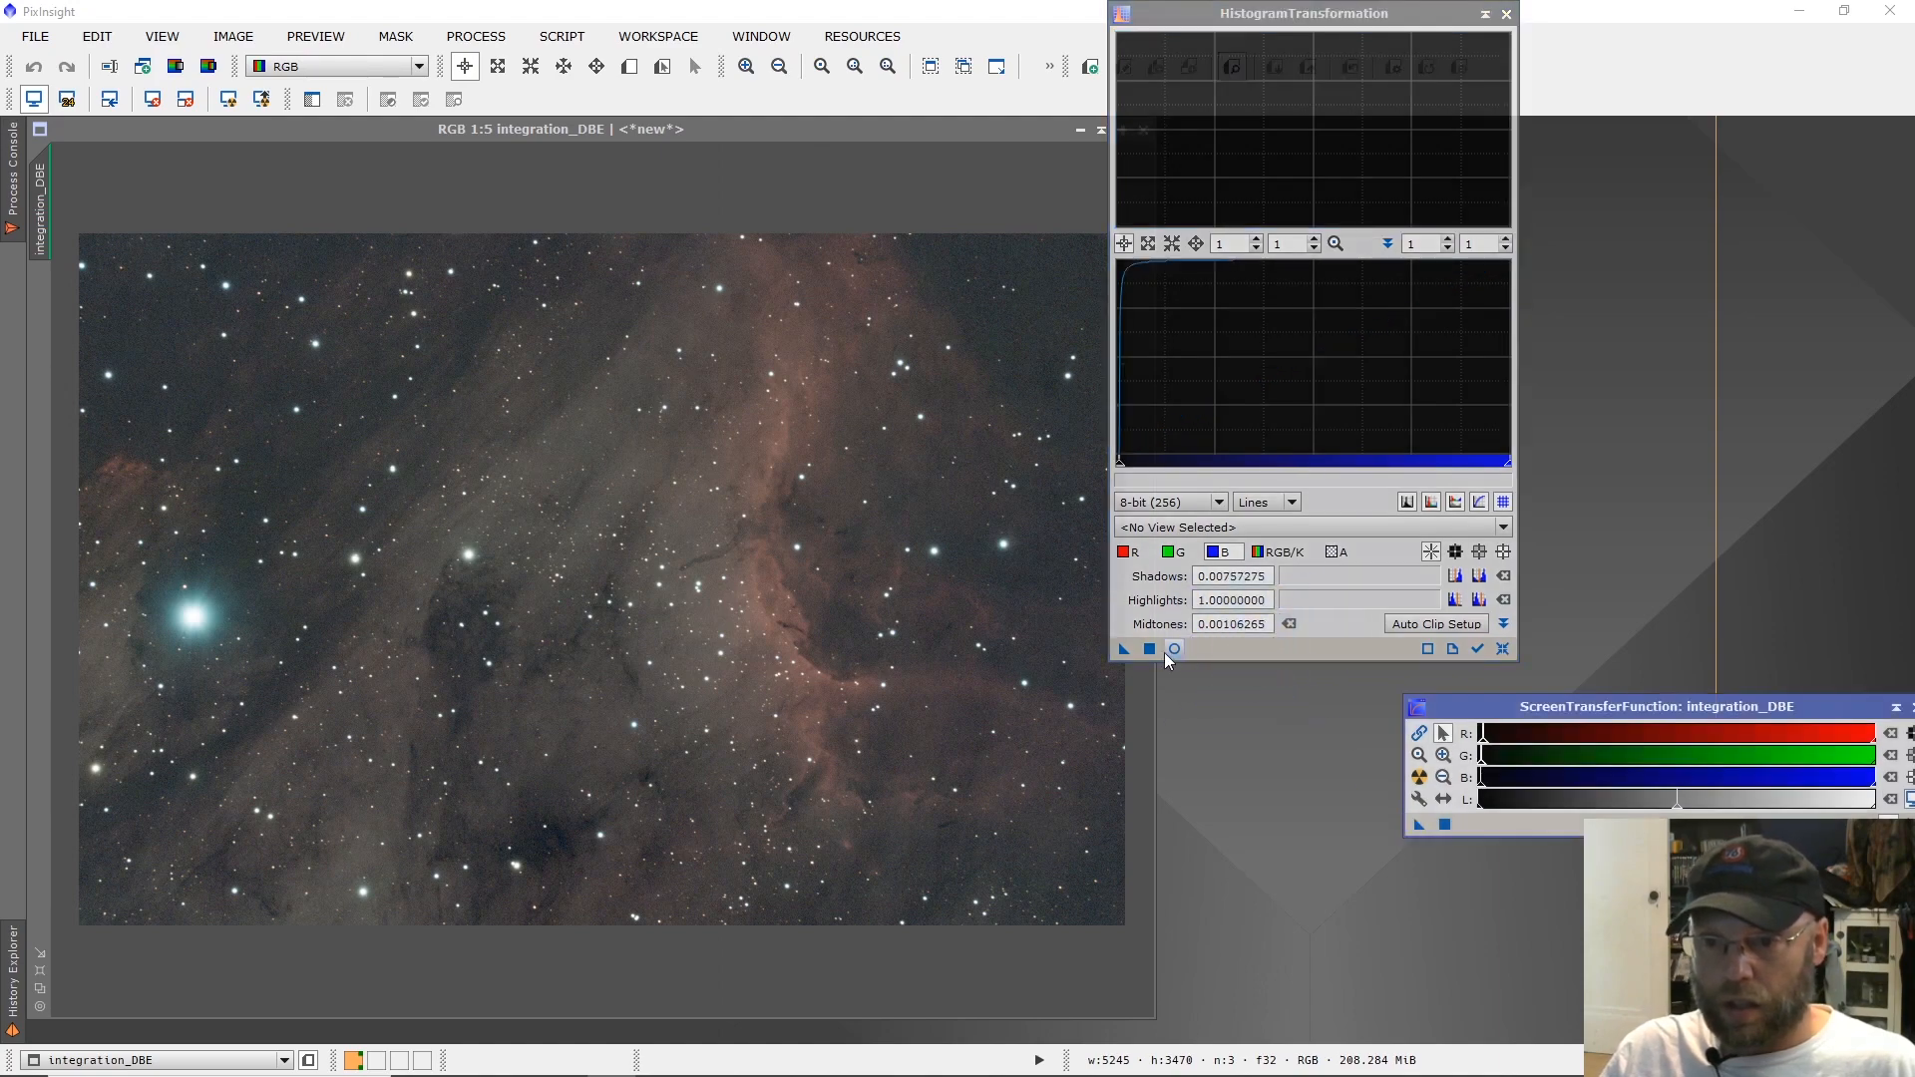
left_click_drag(1124, 650, 732, 636)
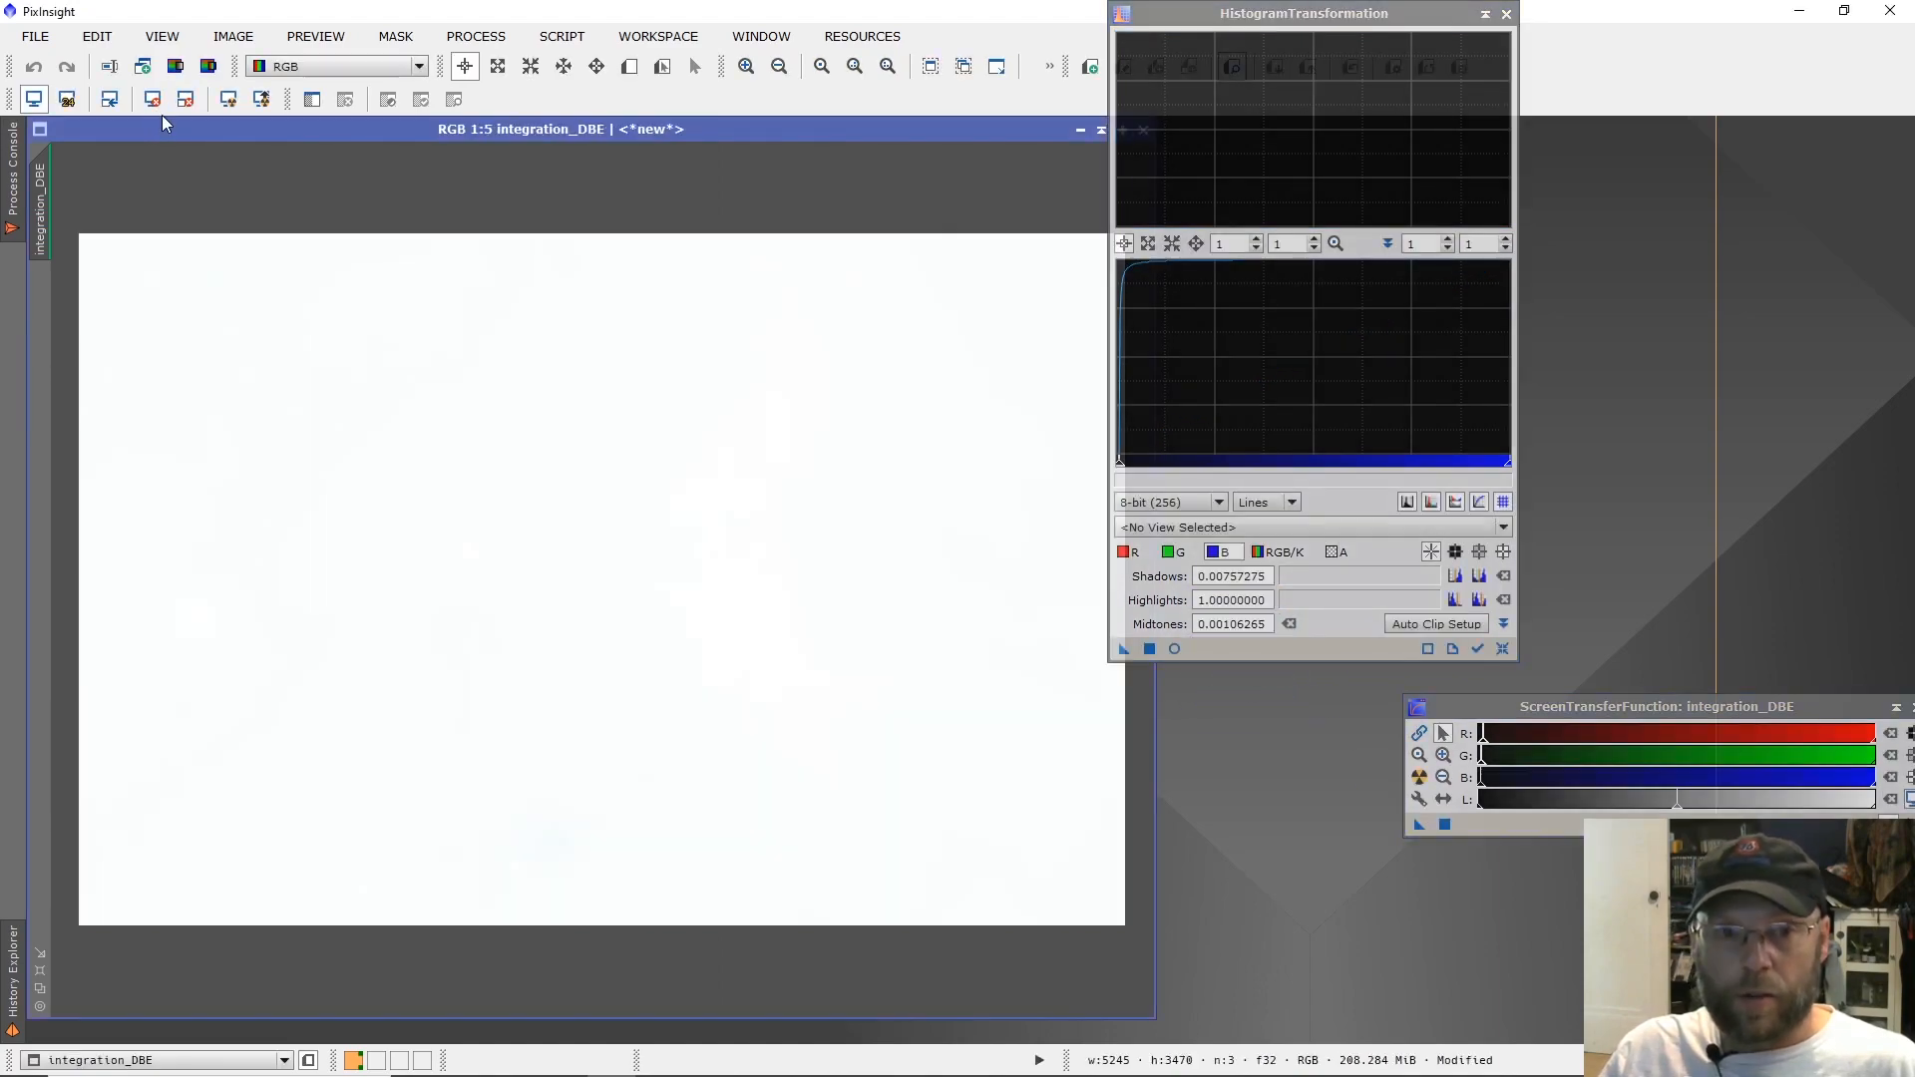
left_click(153, 99)
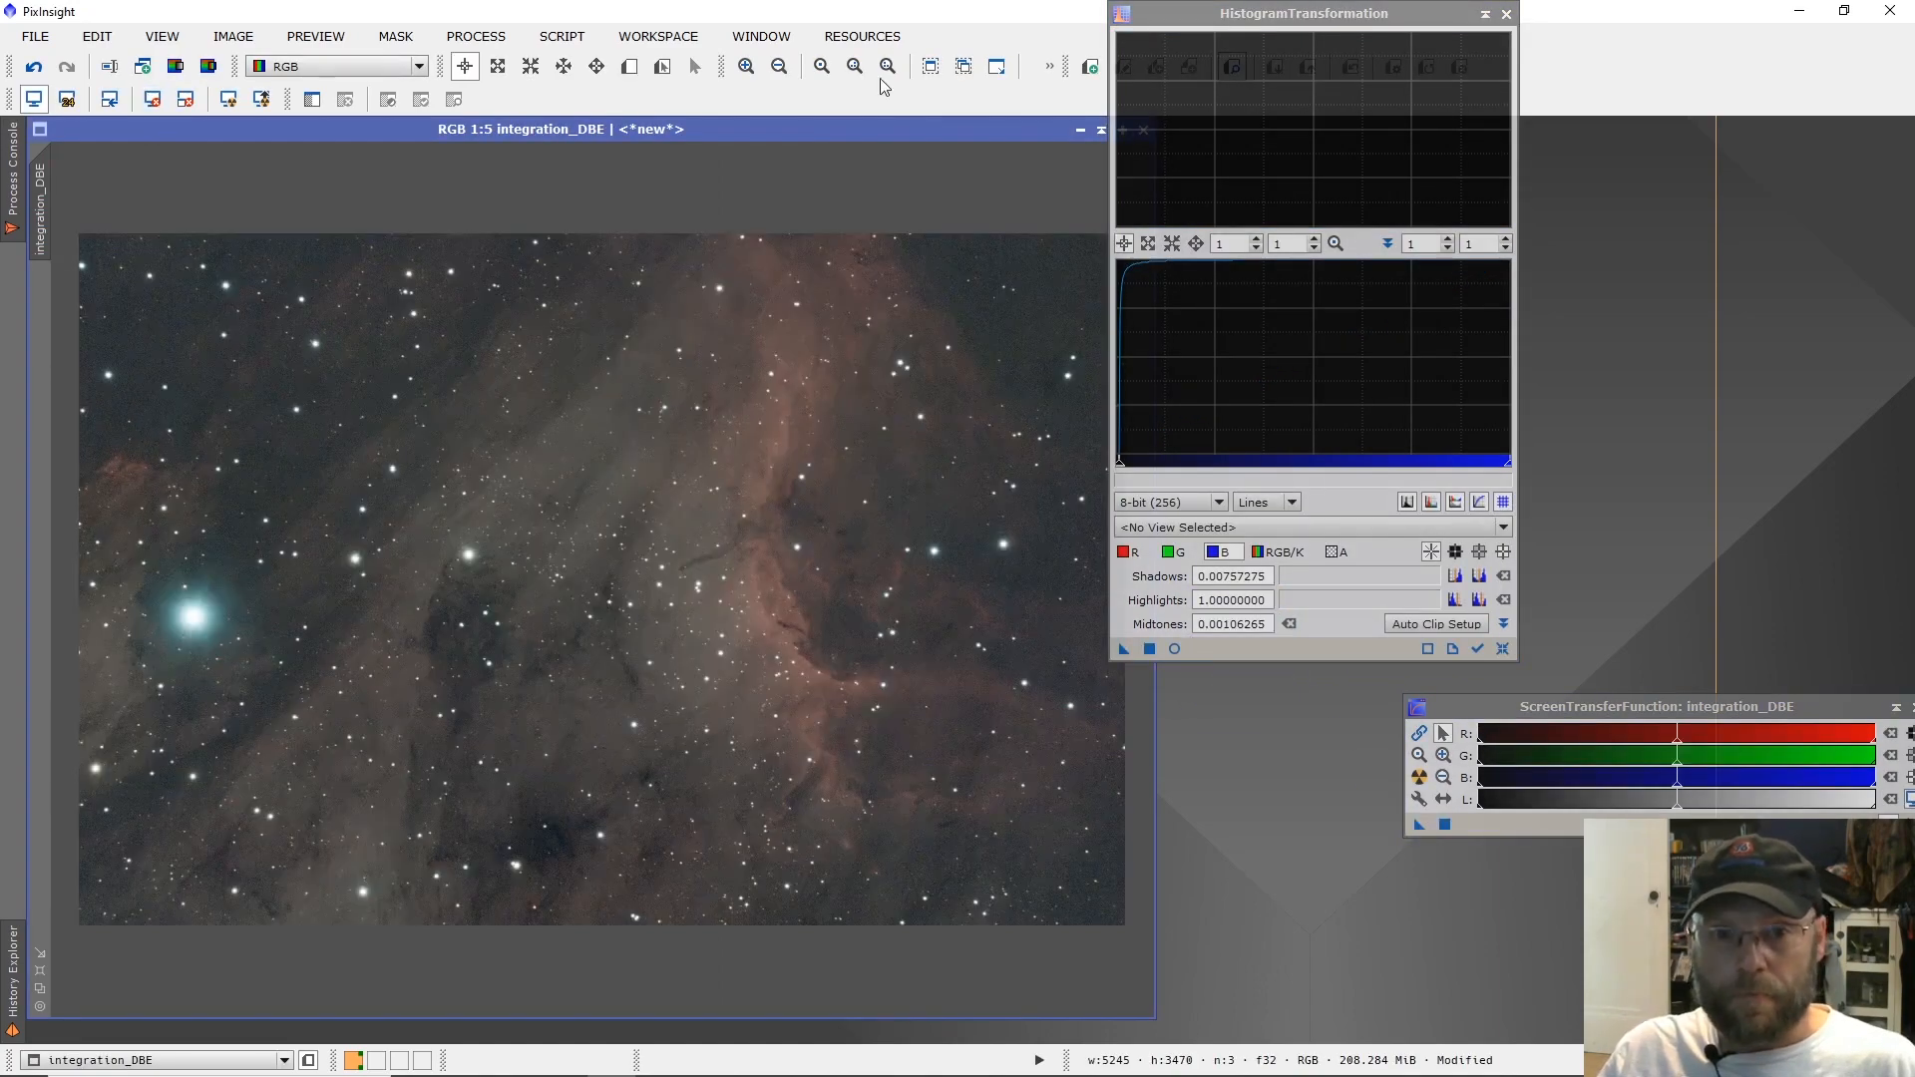
left_click(1504, 15)
left_click_drag(1620, 704, 1509, 818)
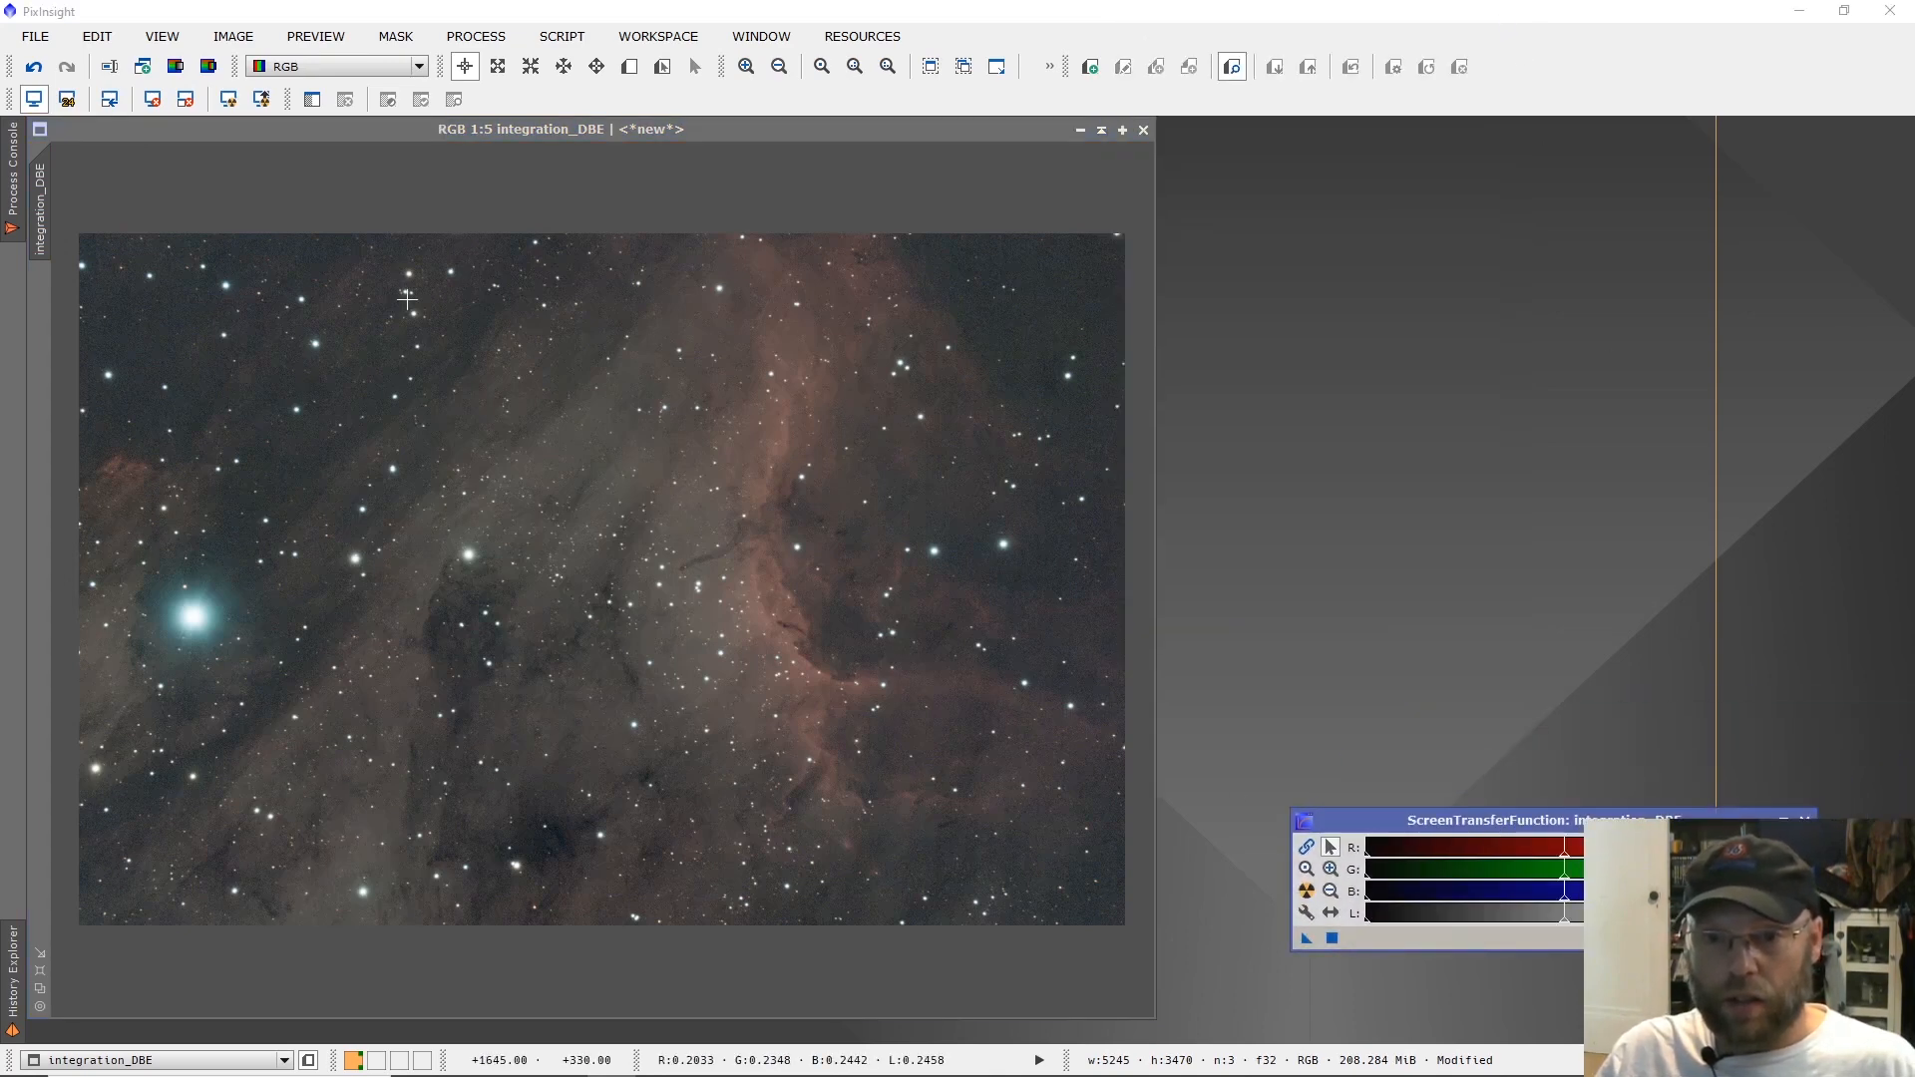
Open the StarNet++ process.
left_click(312, 40)
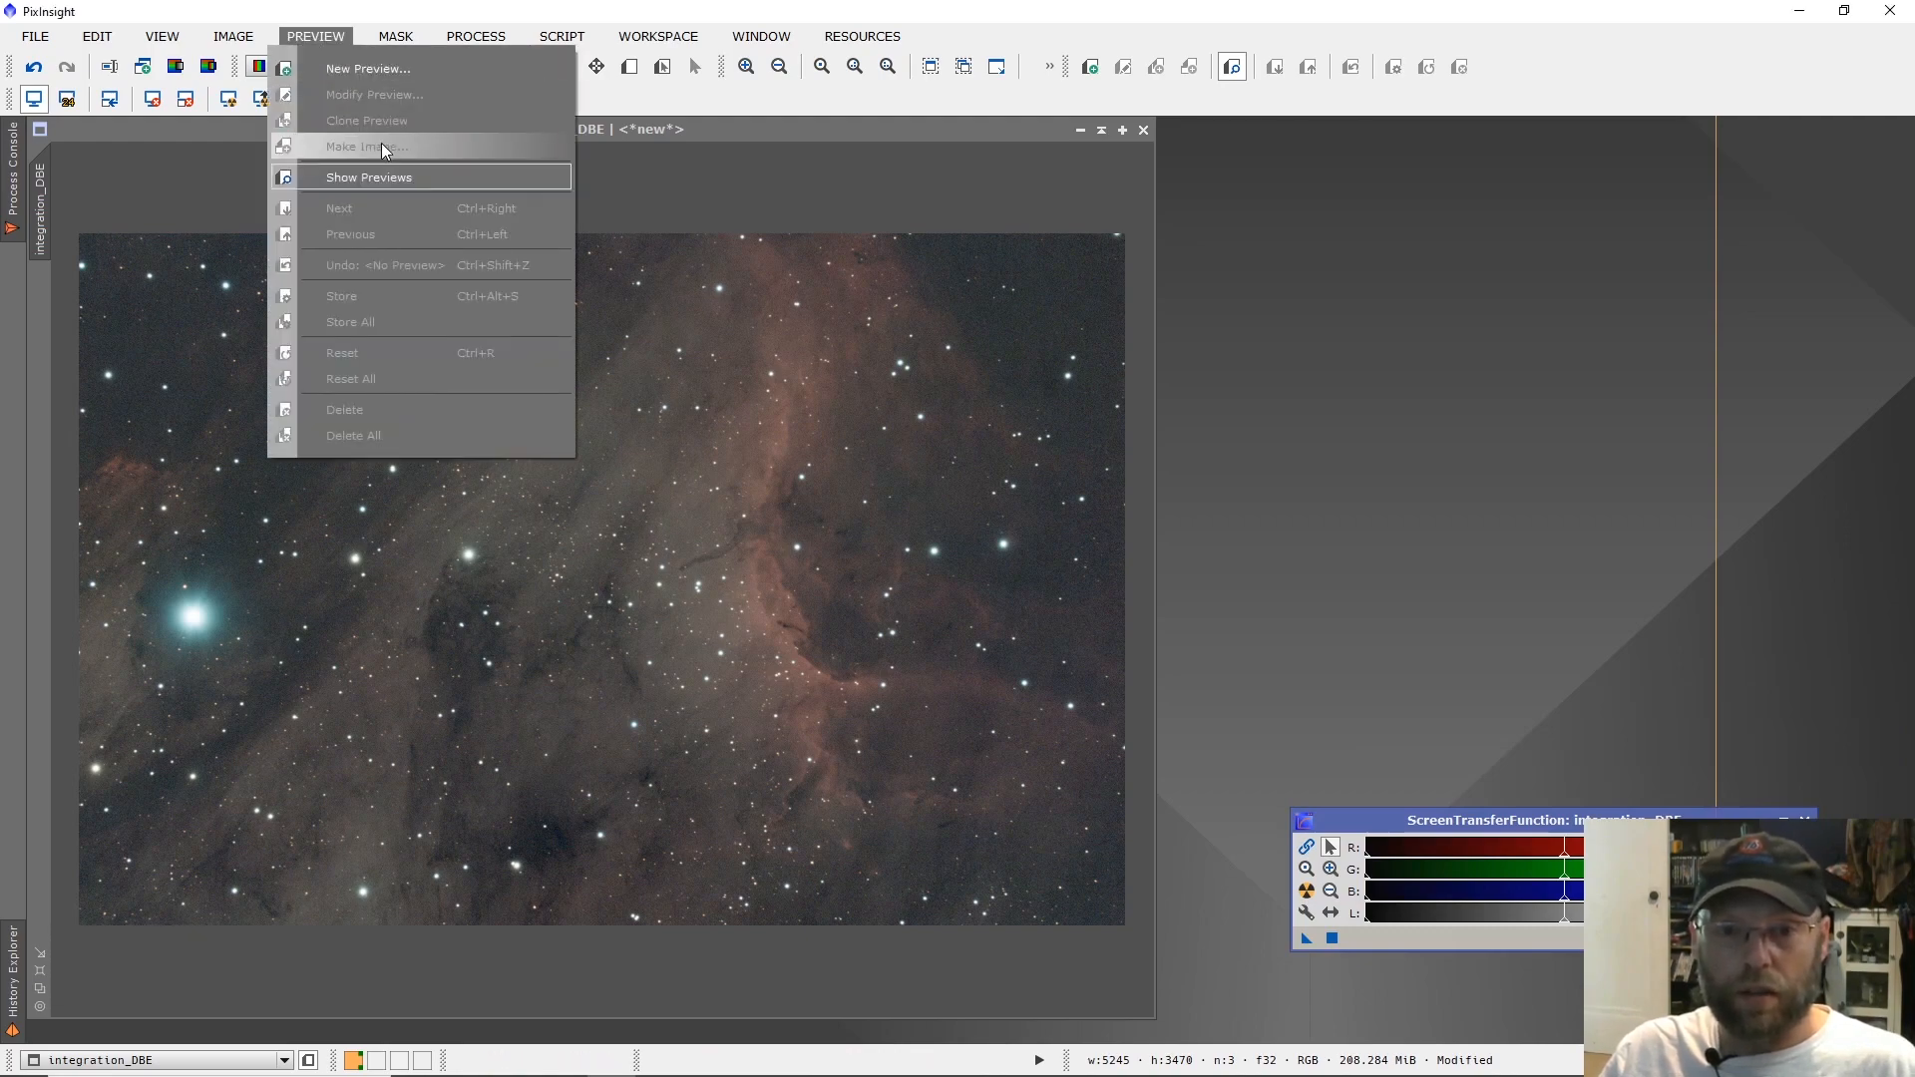
mouse_move(440, 34)
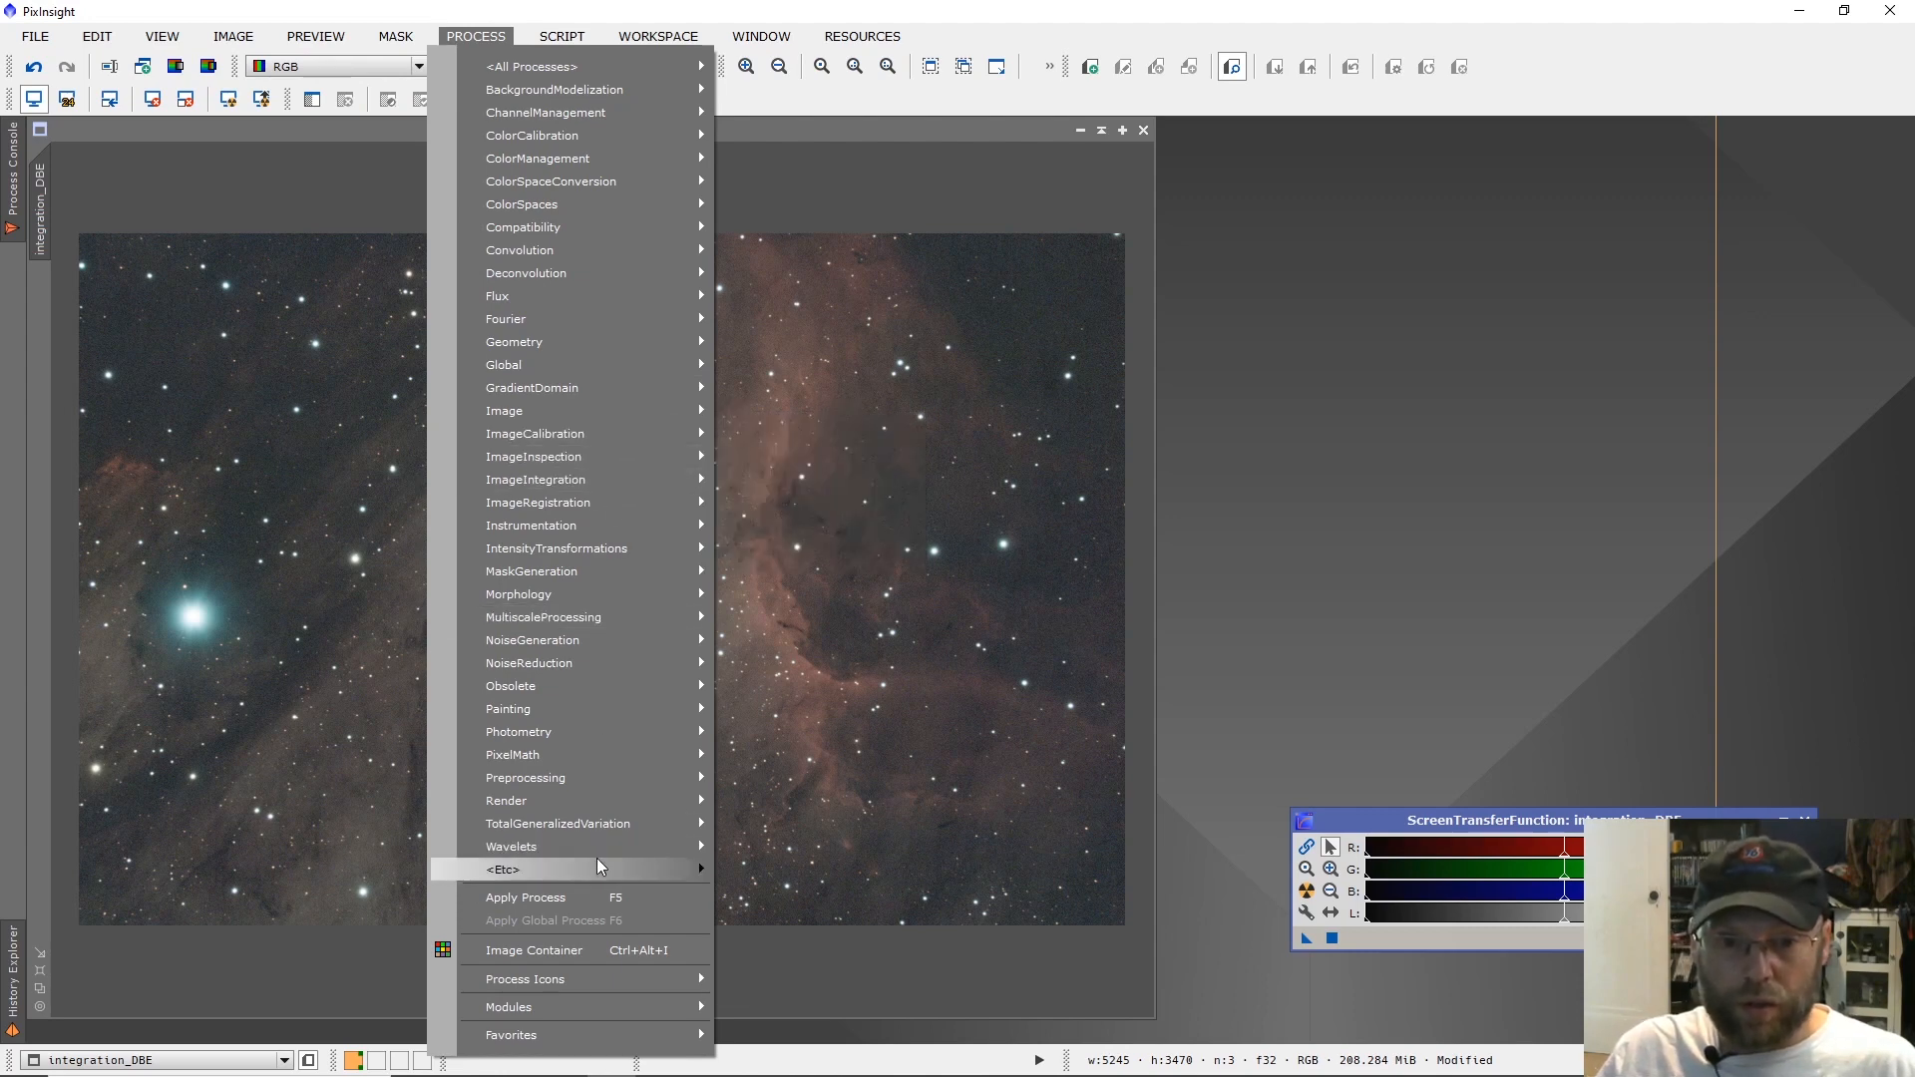
mouse_move(598, 860)
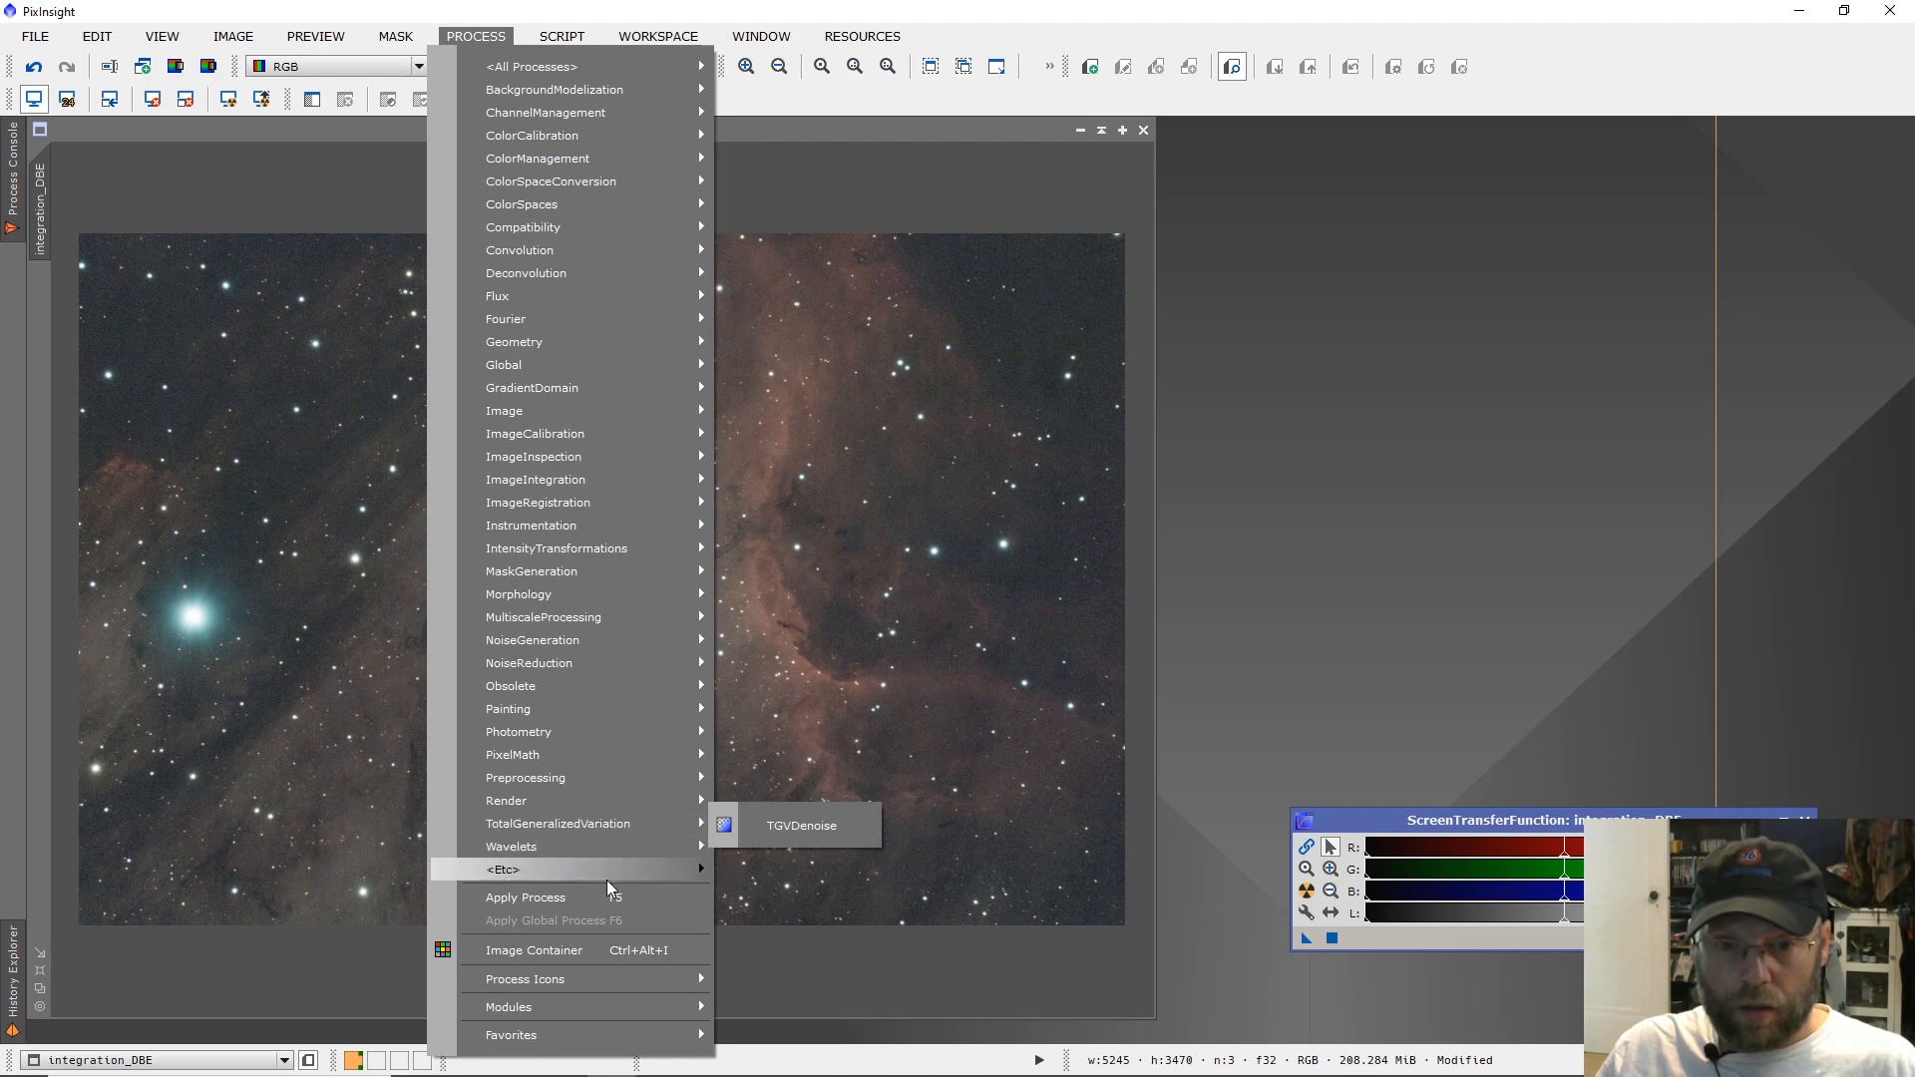
left_click(810, 986)
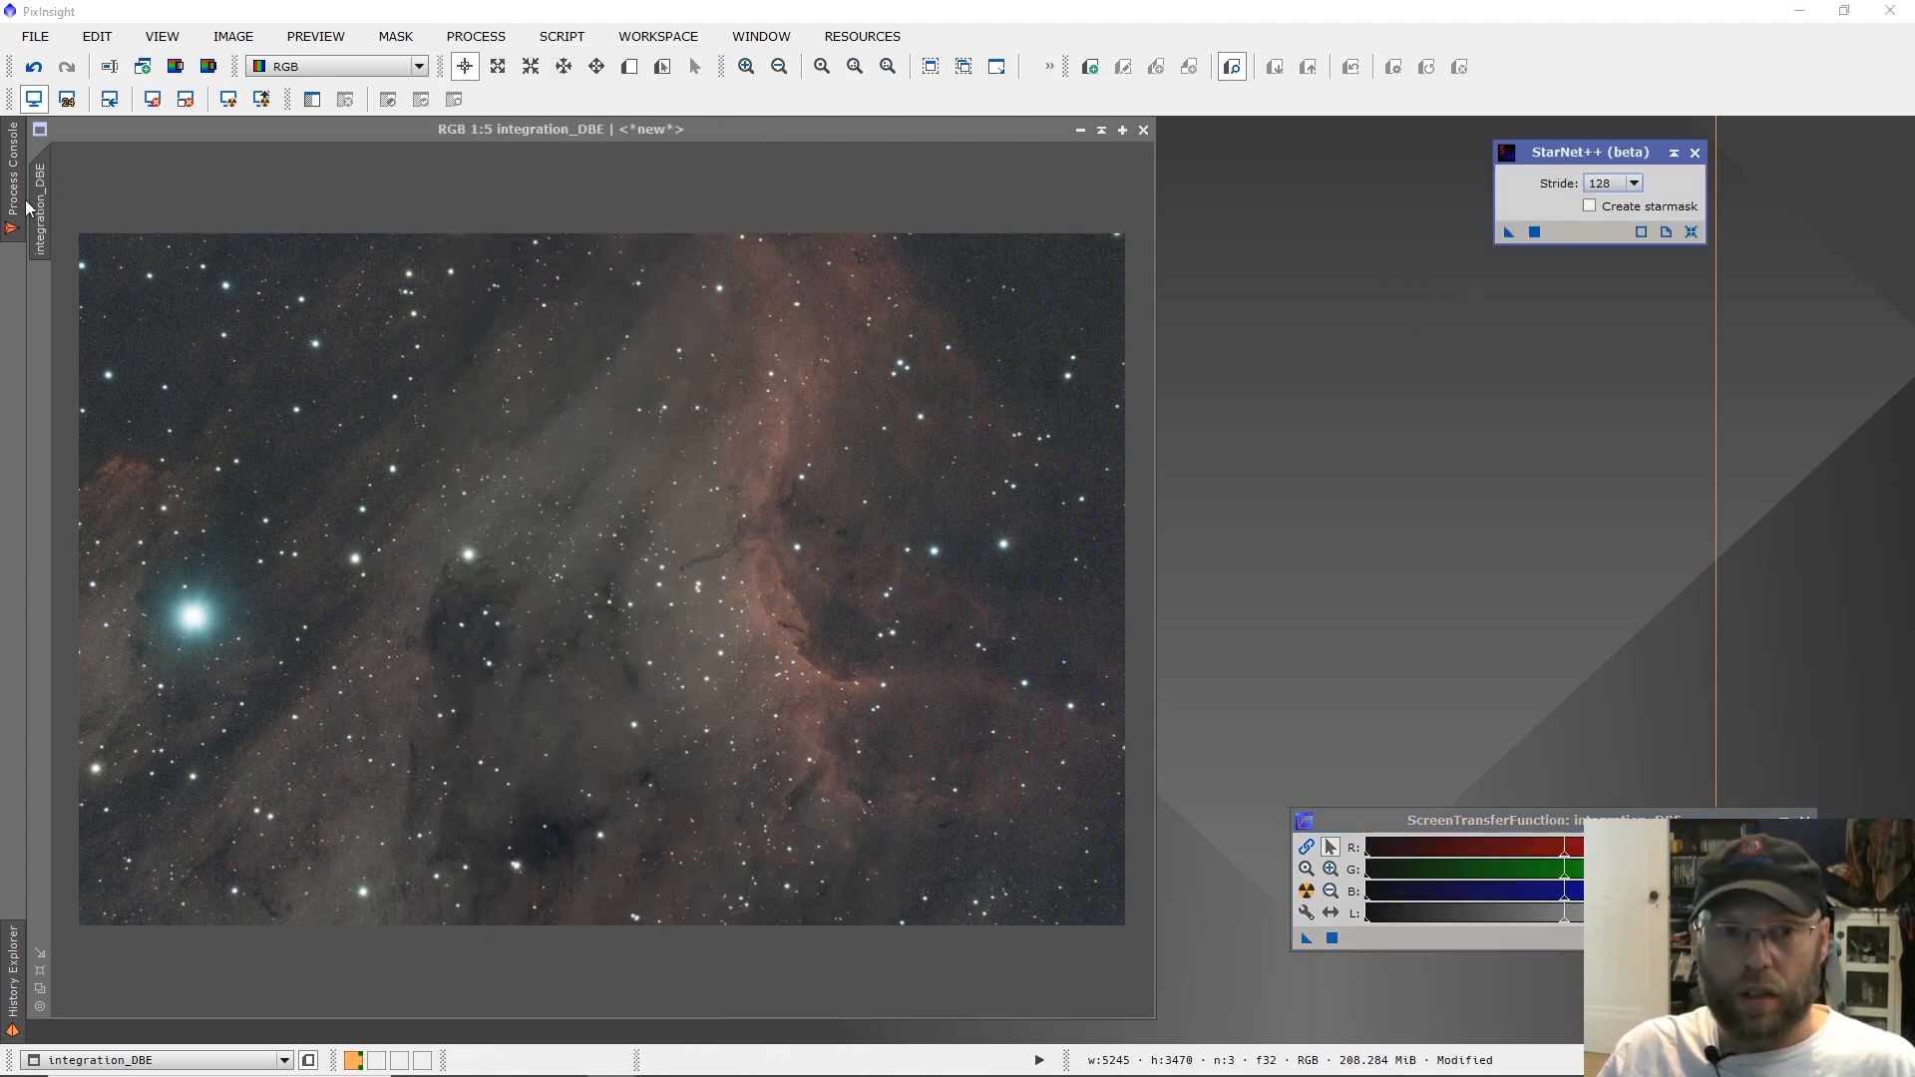
Duplicate the integration_DBE image and rename the clone Starless.
left_click_drag(49, 201, 207, 246)
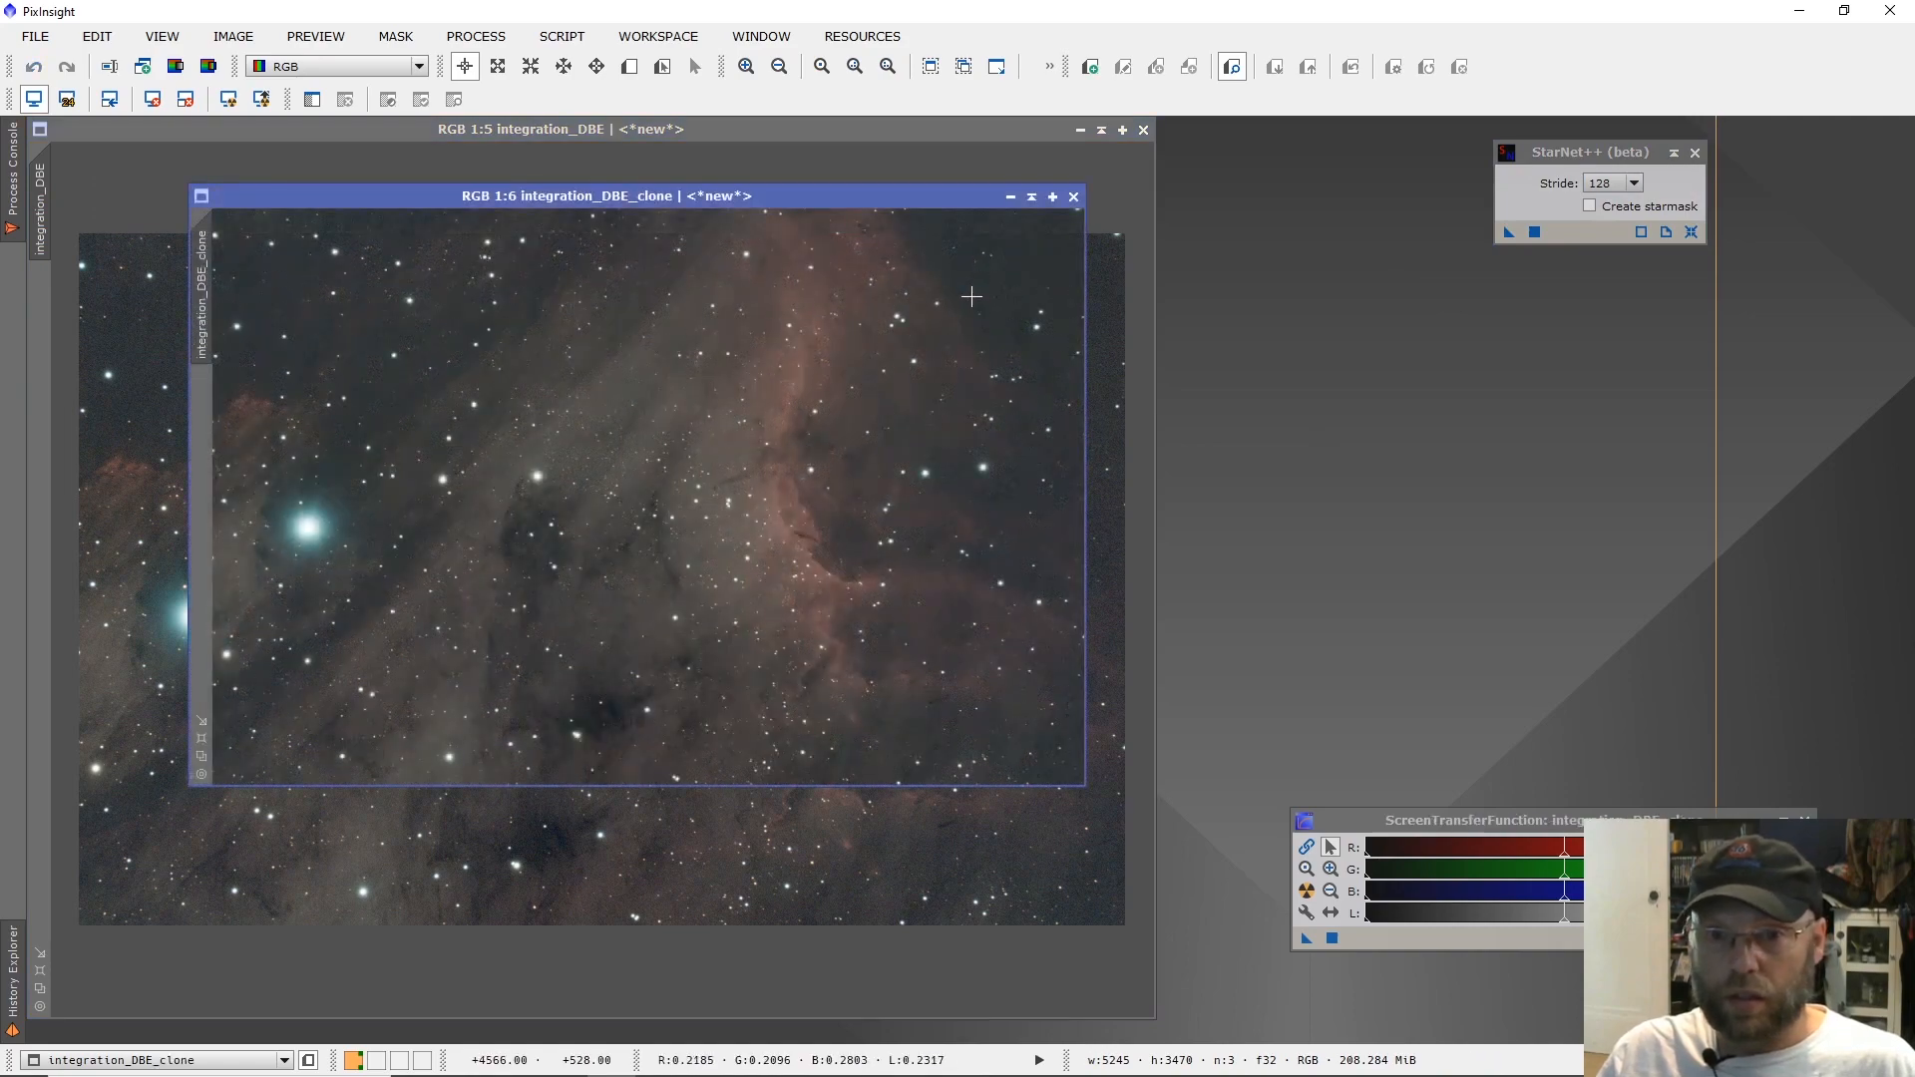
right_click(209, 304)
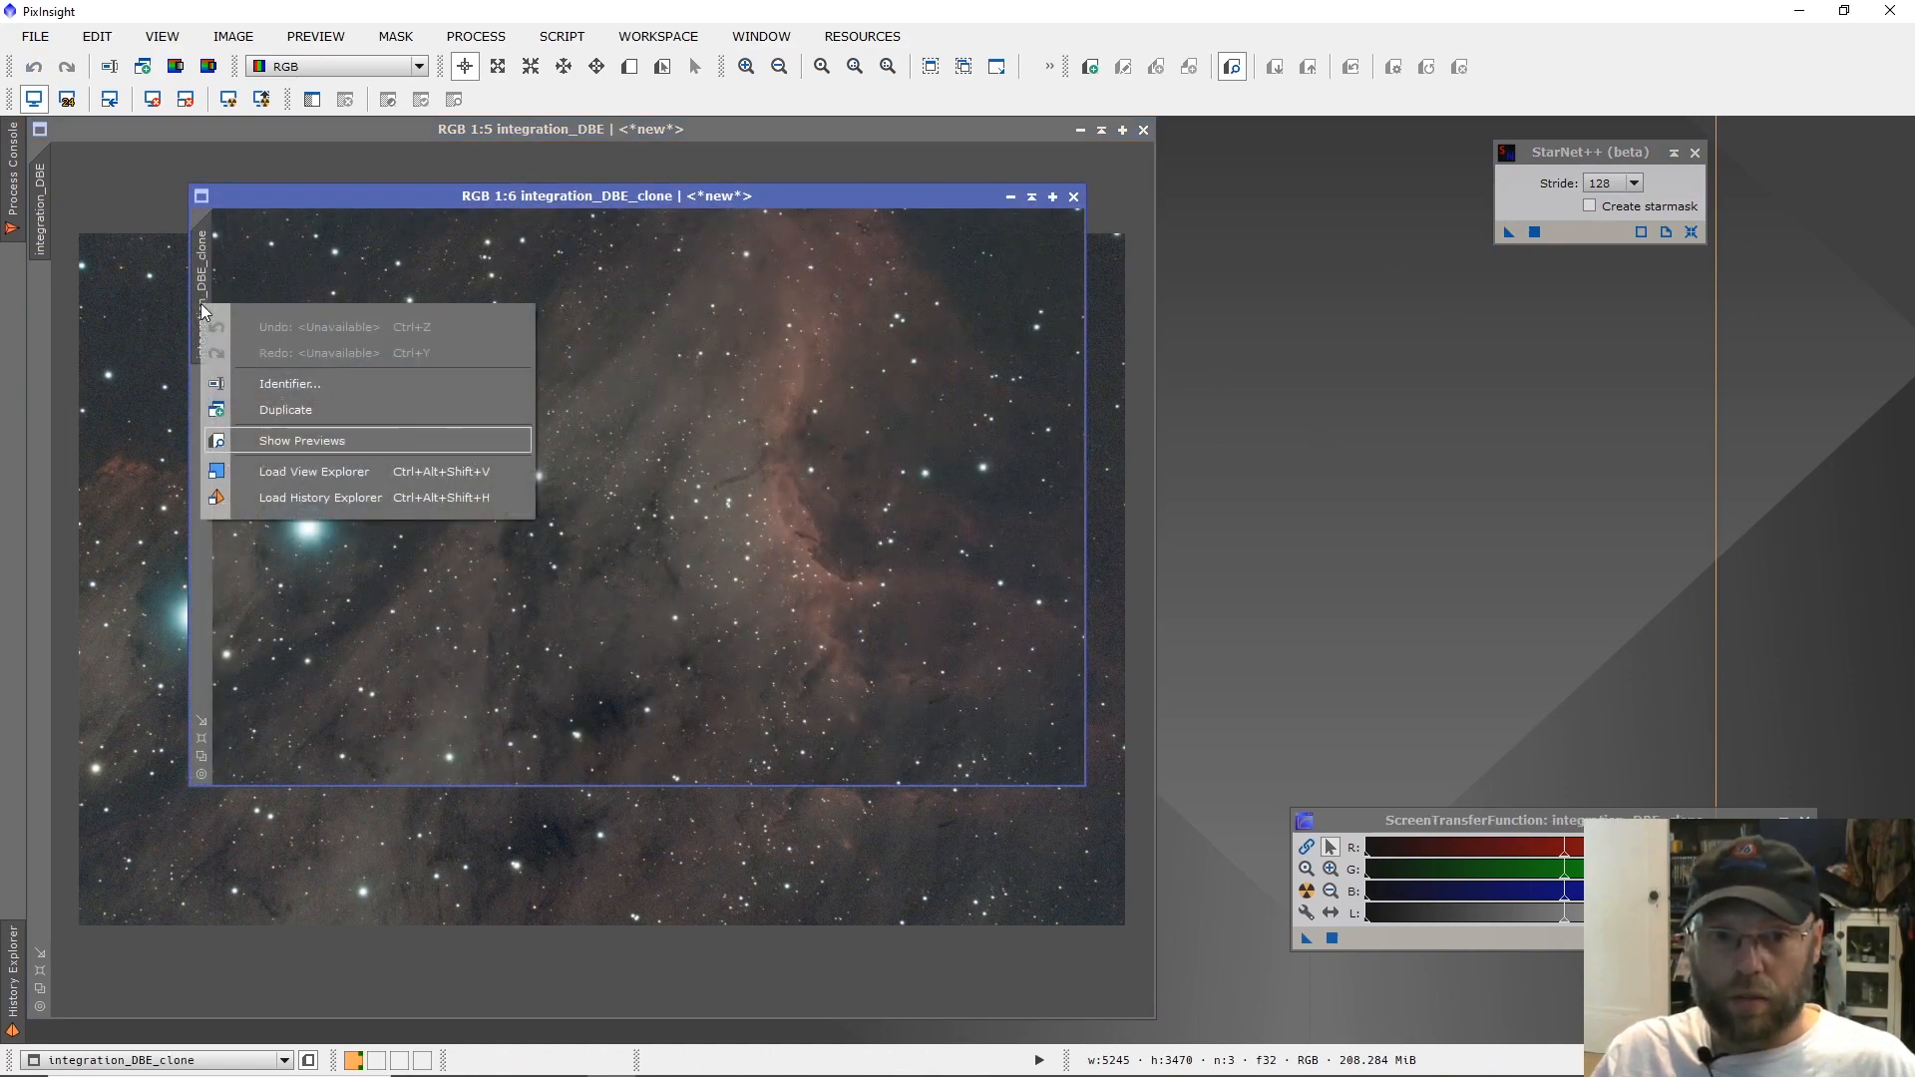
left_click(254, 385)
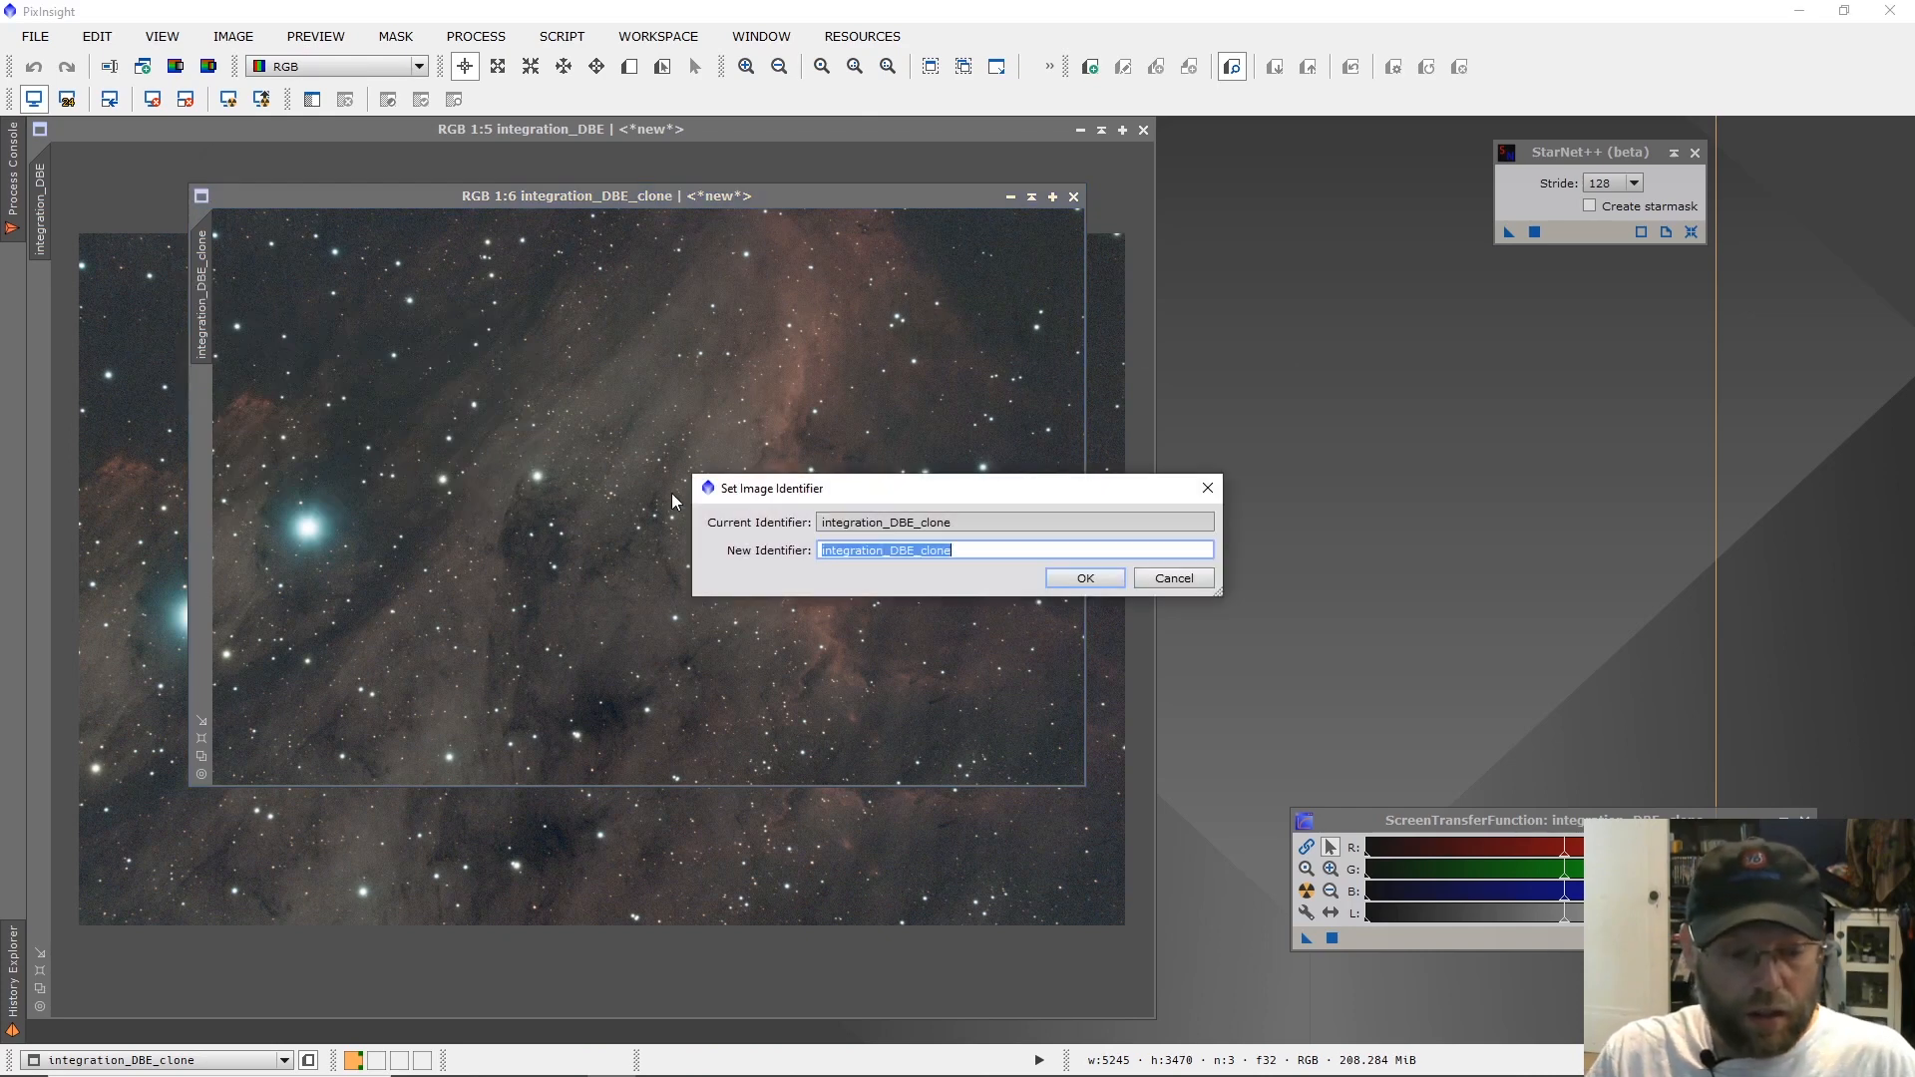
type("Starless")
key("Return")
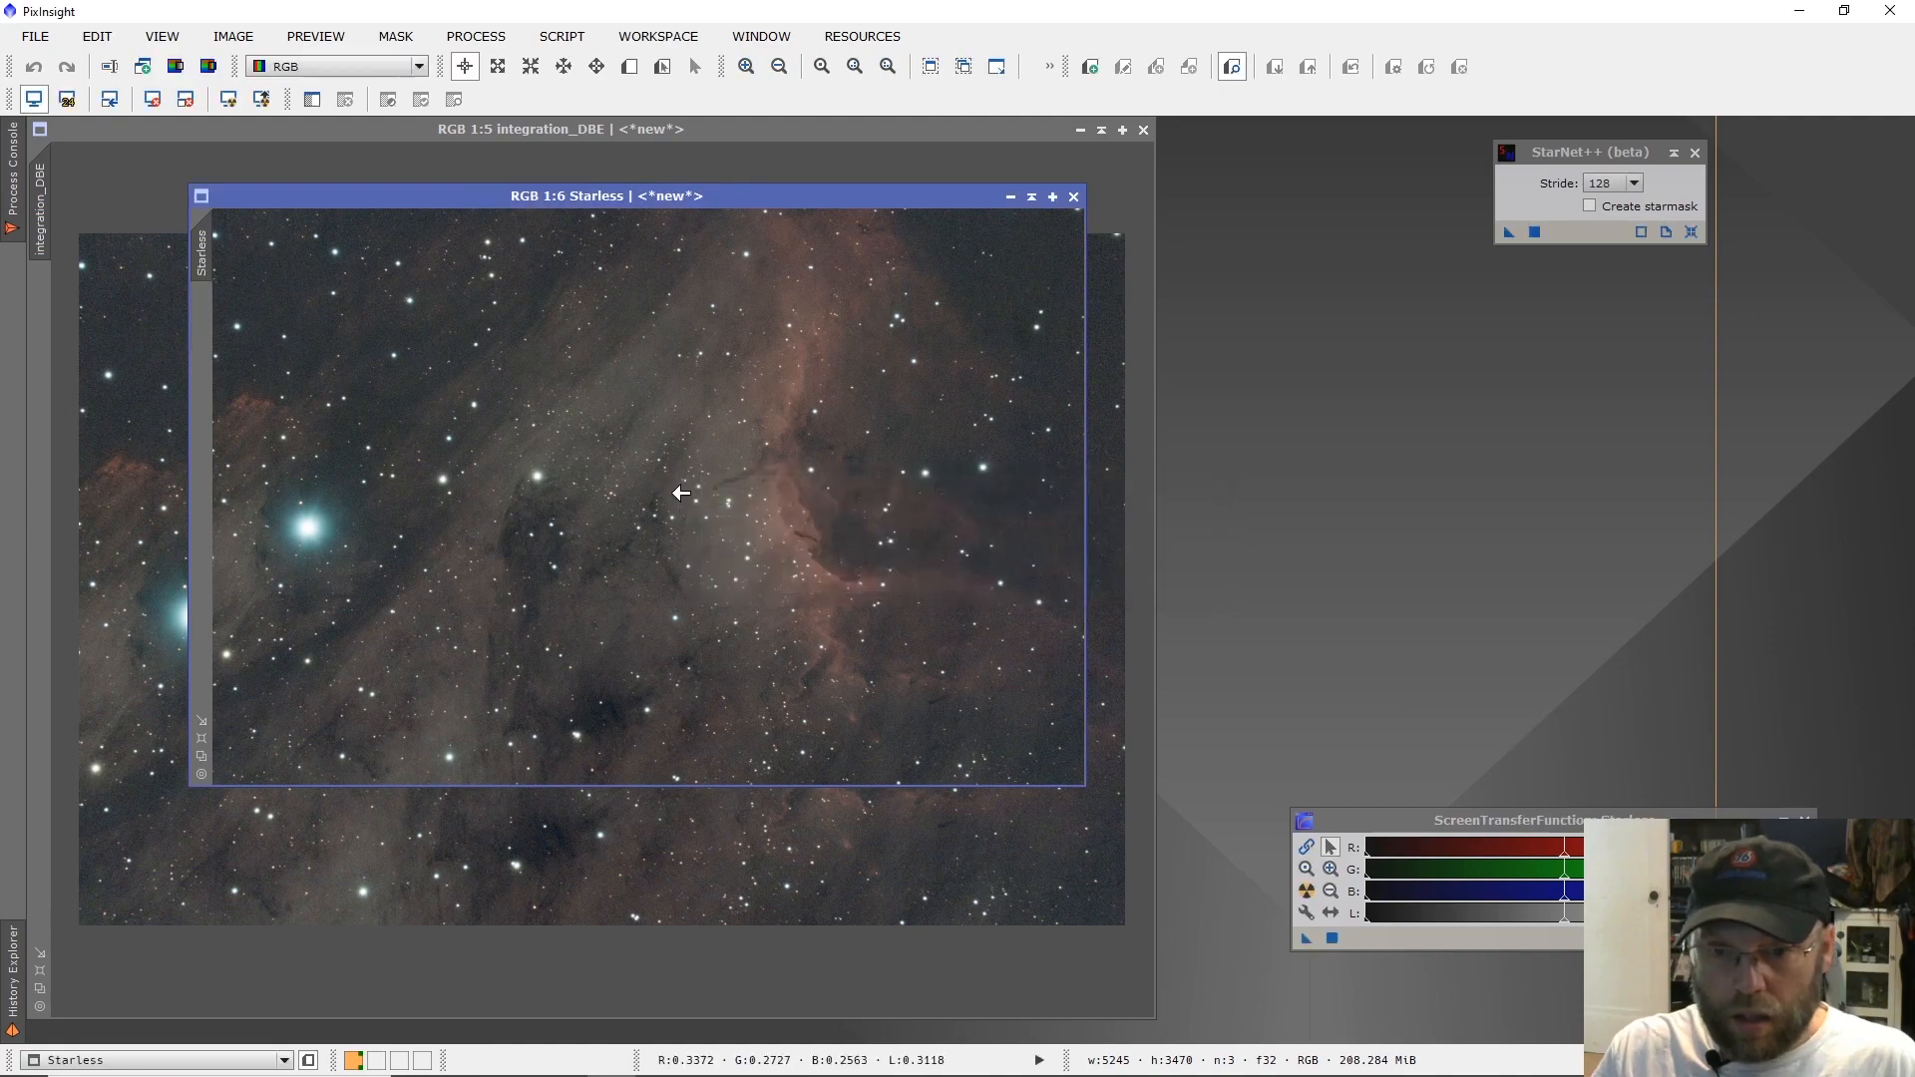
Apply StarNet++ with stride 128 and no star mask to the Starless image and inspect the nebula up close.
left_click_drag(1508, 233, 1018, 400)
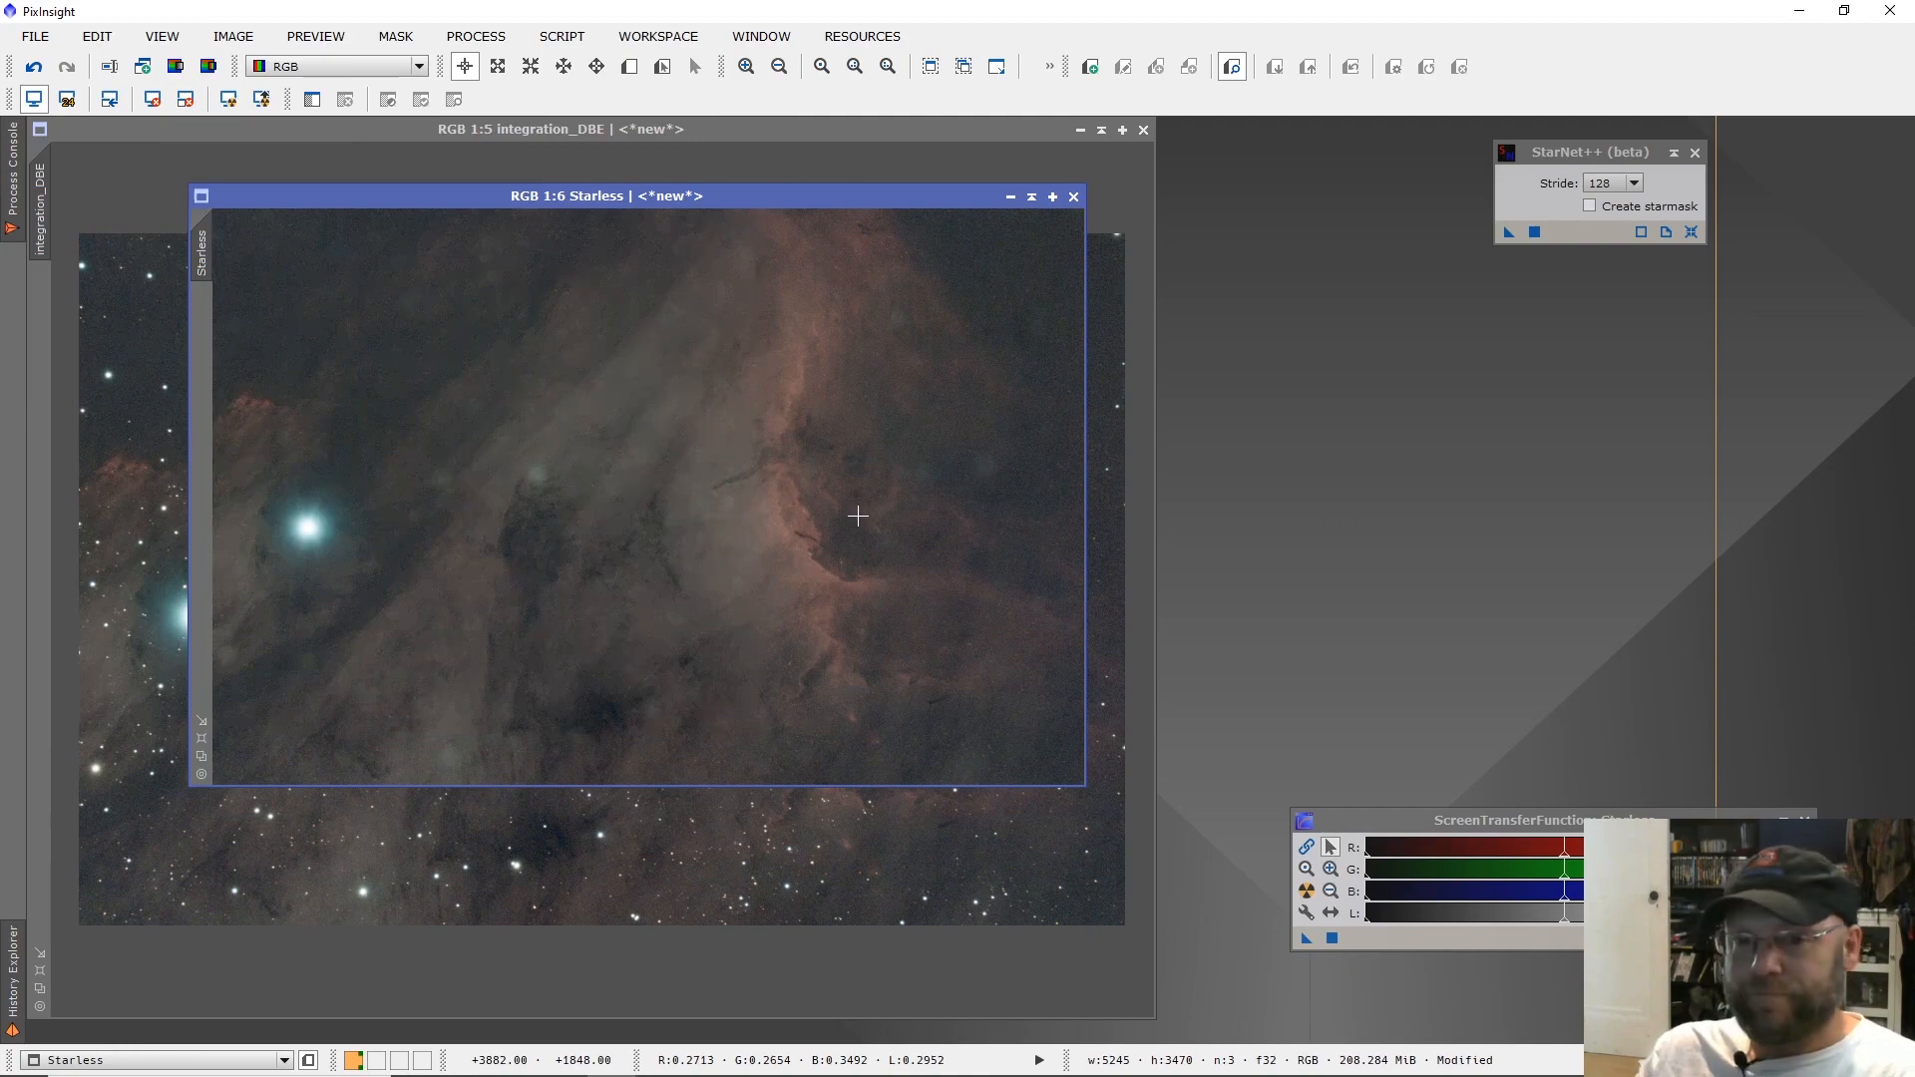
scroll(769, 560, "up", 5)
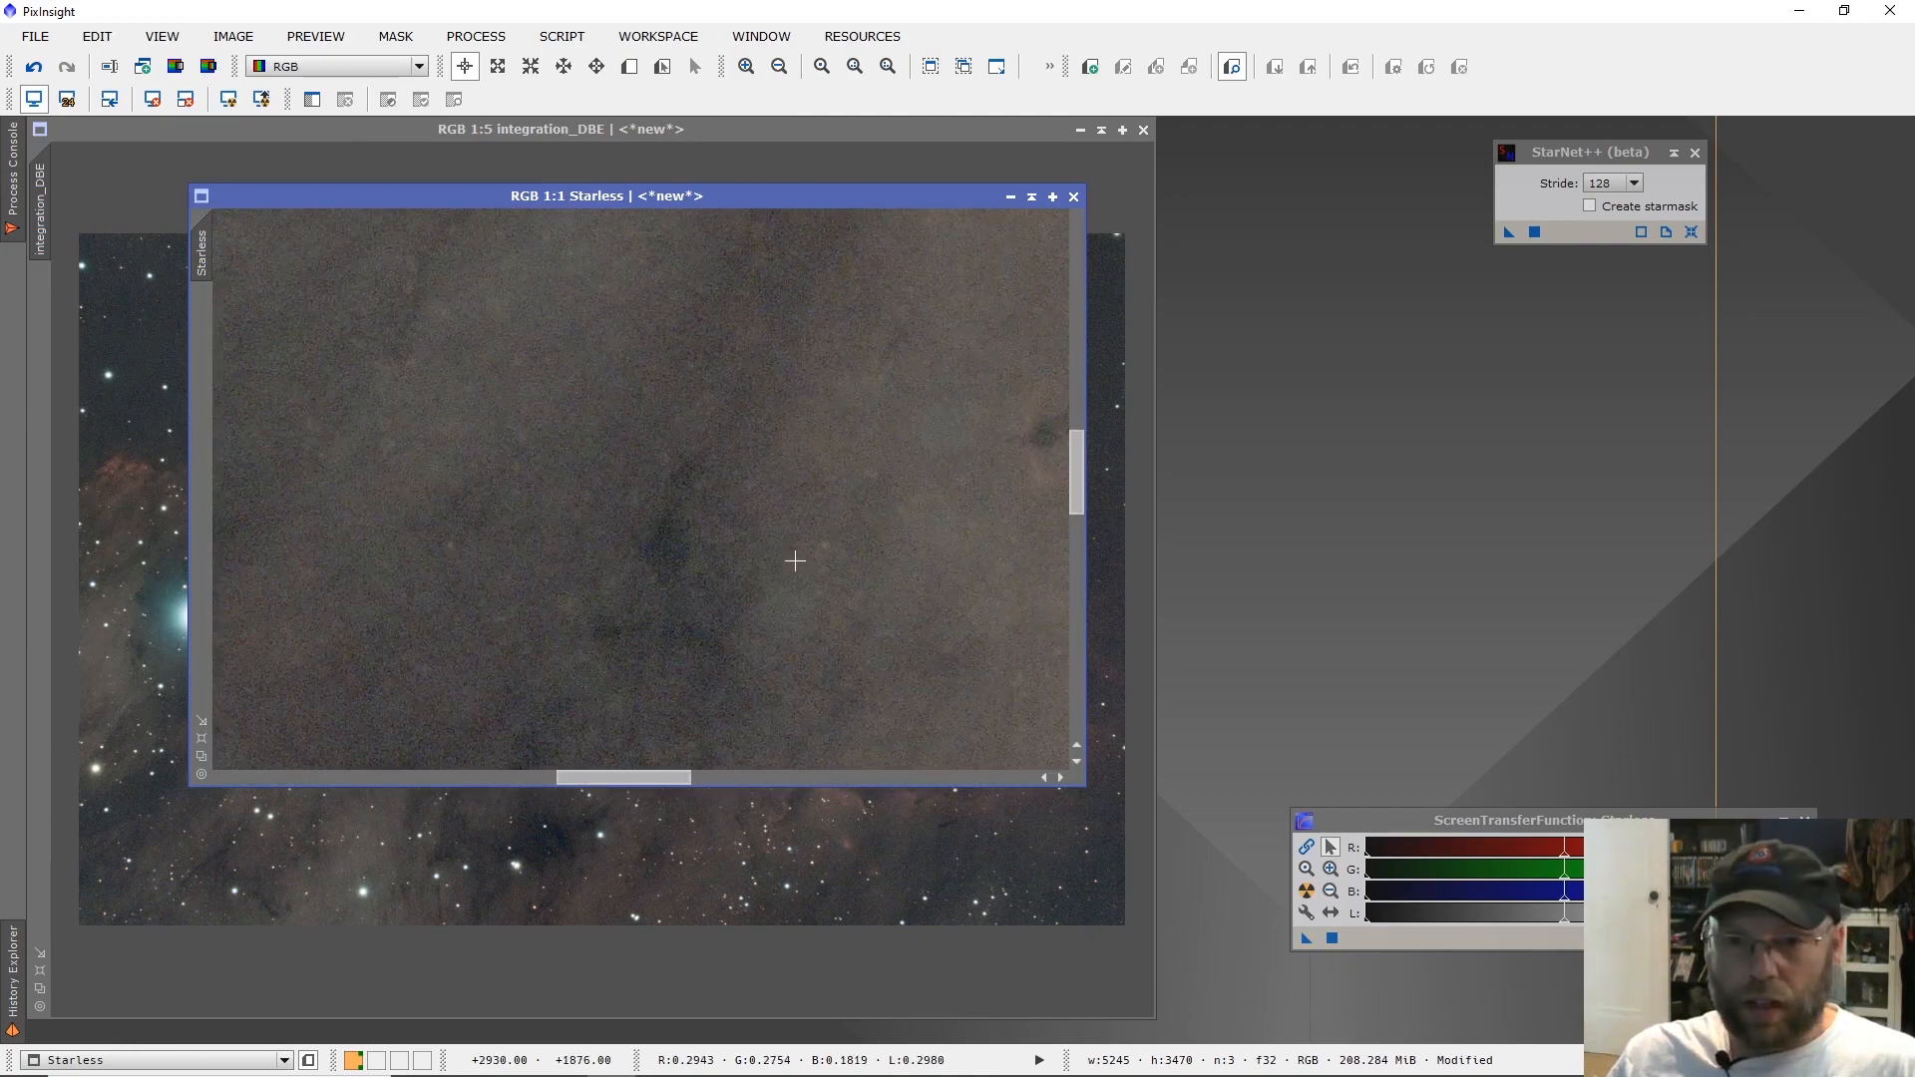
scroll(795, 561, "down", 1)
scroll(891, 461, "up", 1)
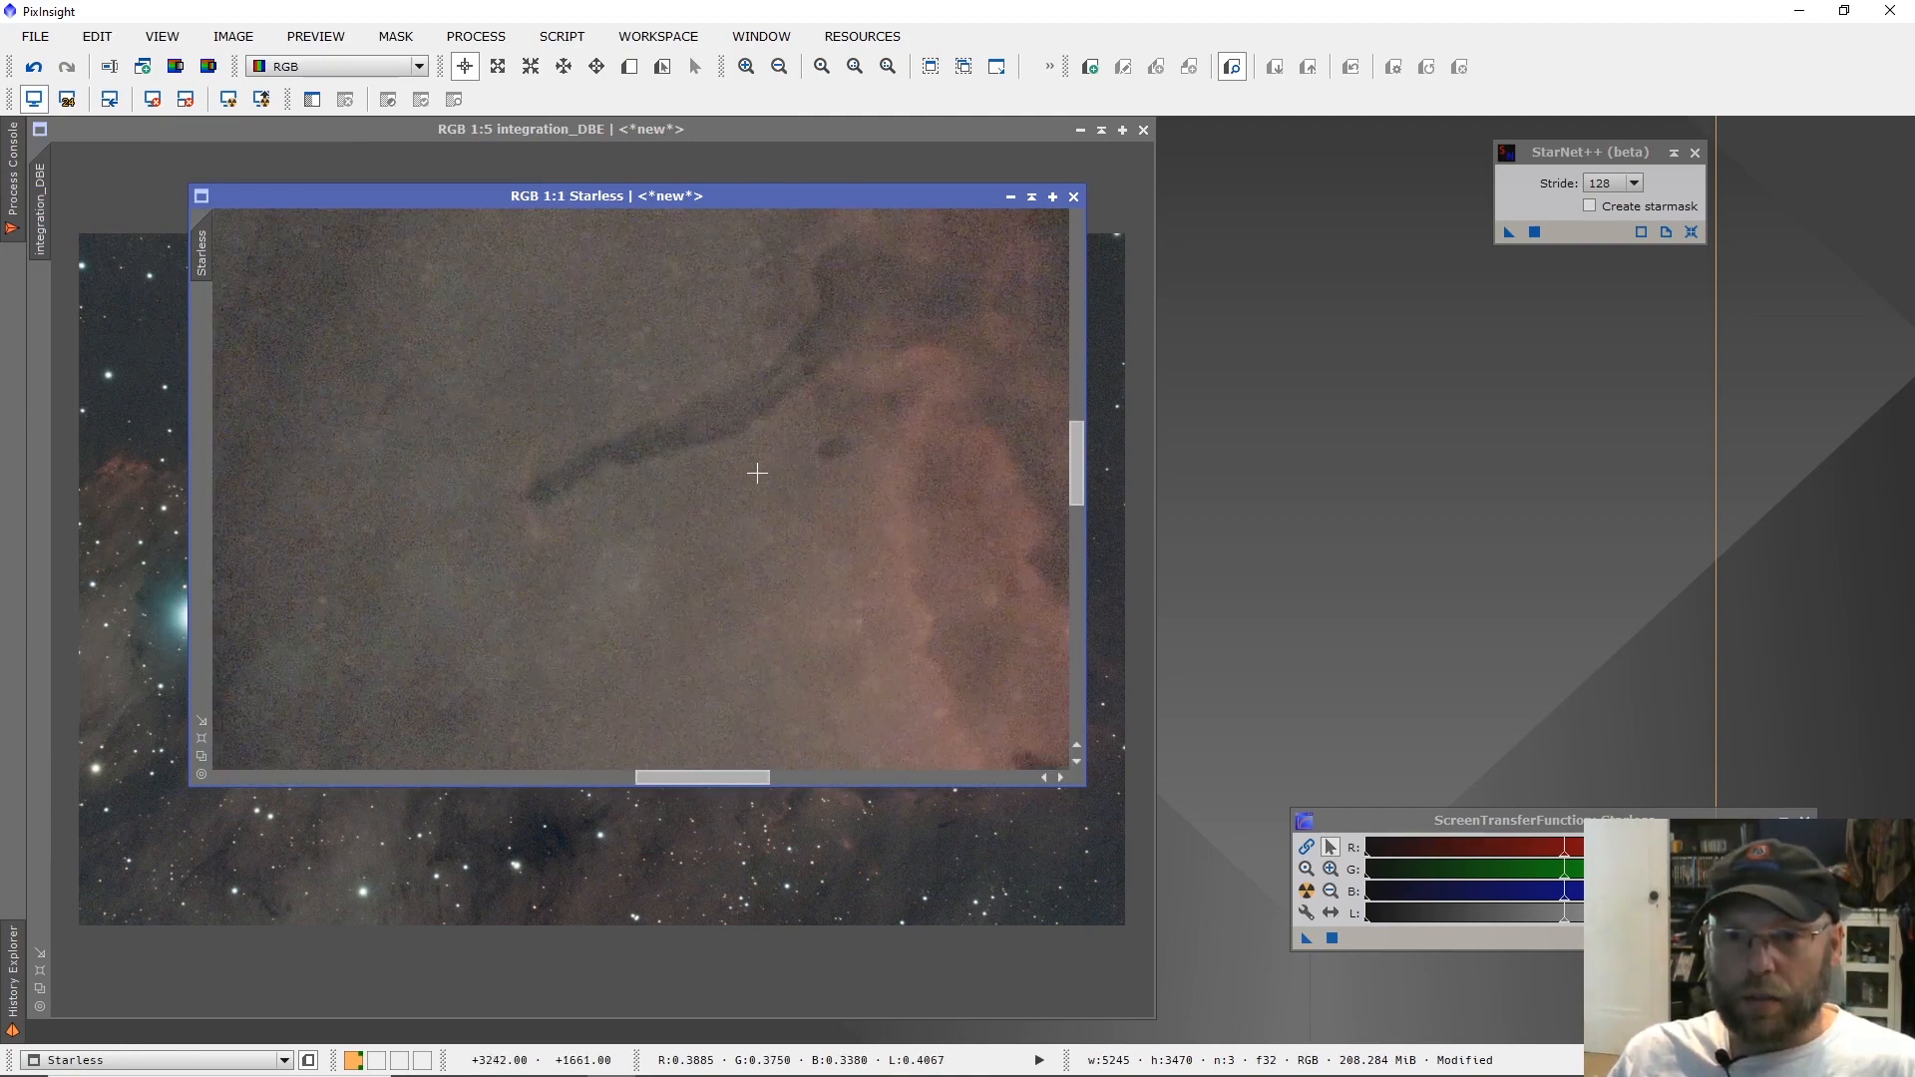
scroll(758, 474, "down", 1)
scroll(639, 483, "down", 2)
scroll(419, 485, "down", 1)
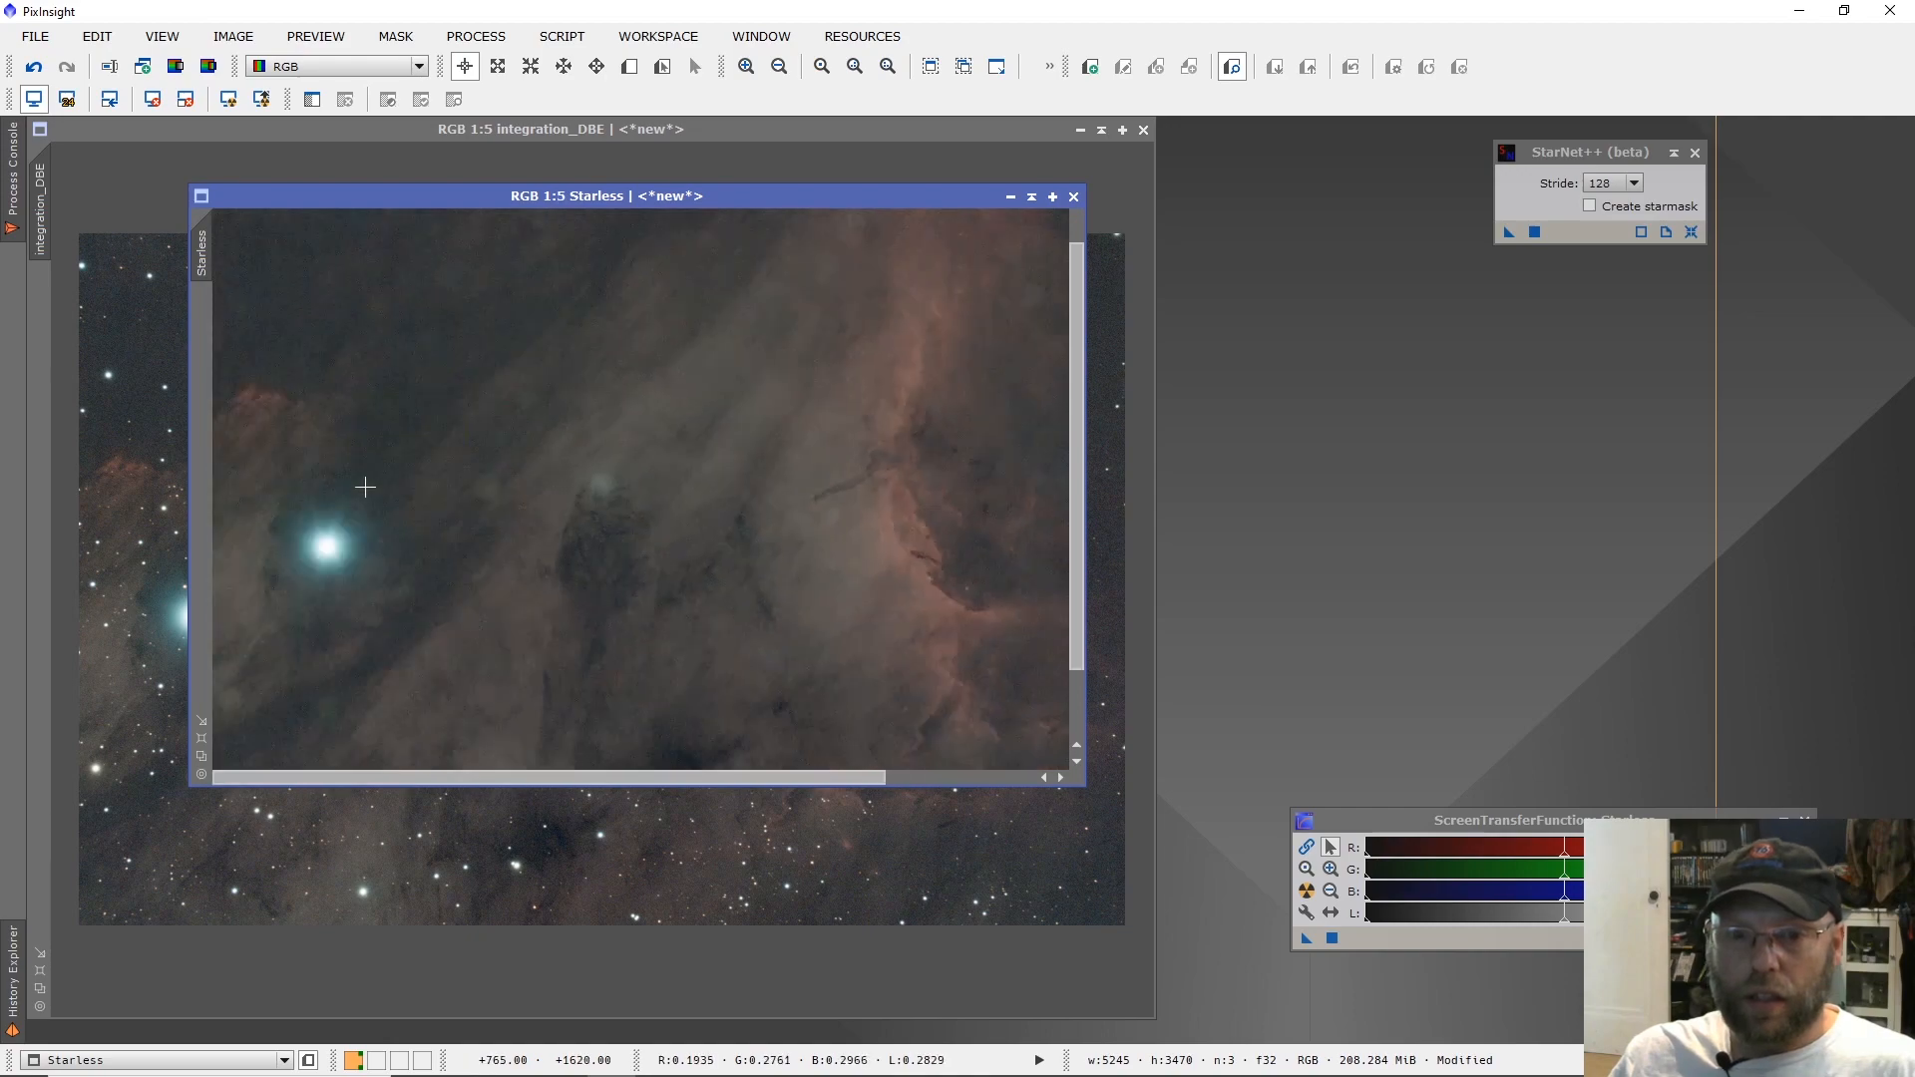
scroll(365, 487, "down", 2)
scroll(354, 491, "up", 1)
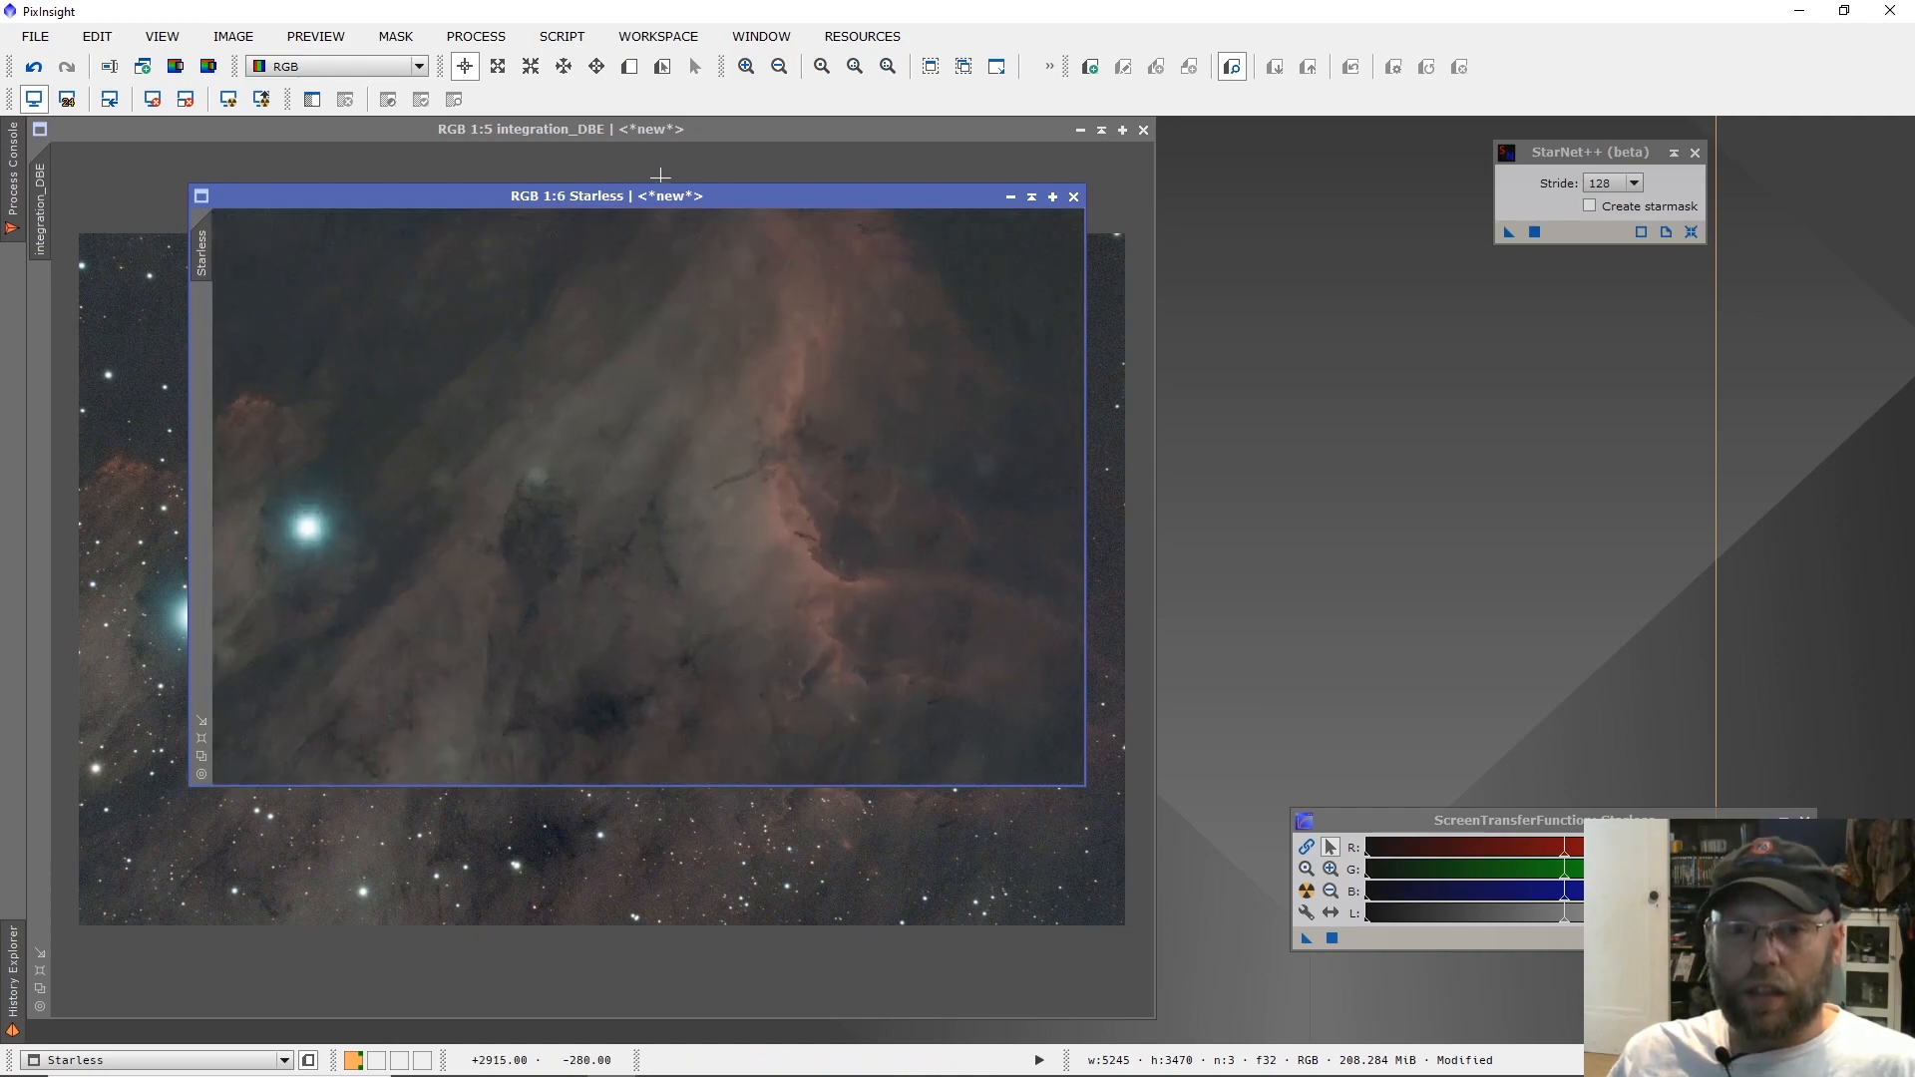
Move the Starless window off the integration_DBE image and open the PixelMath process.
left_click_drag(630, 198, 829, 229)
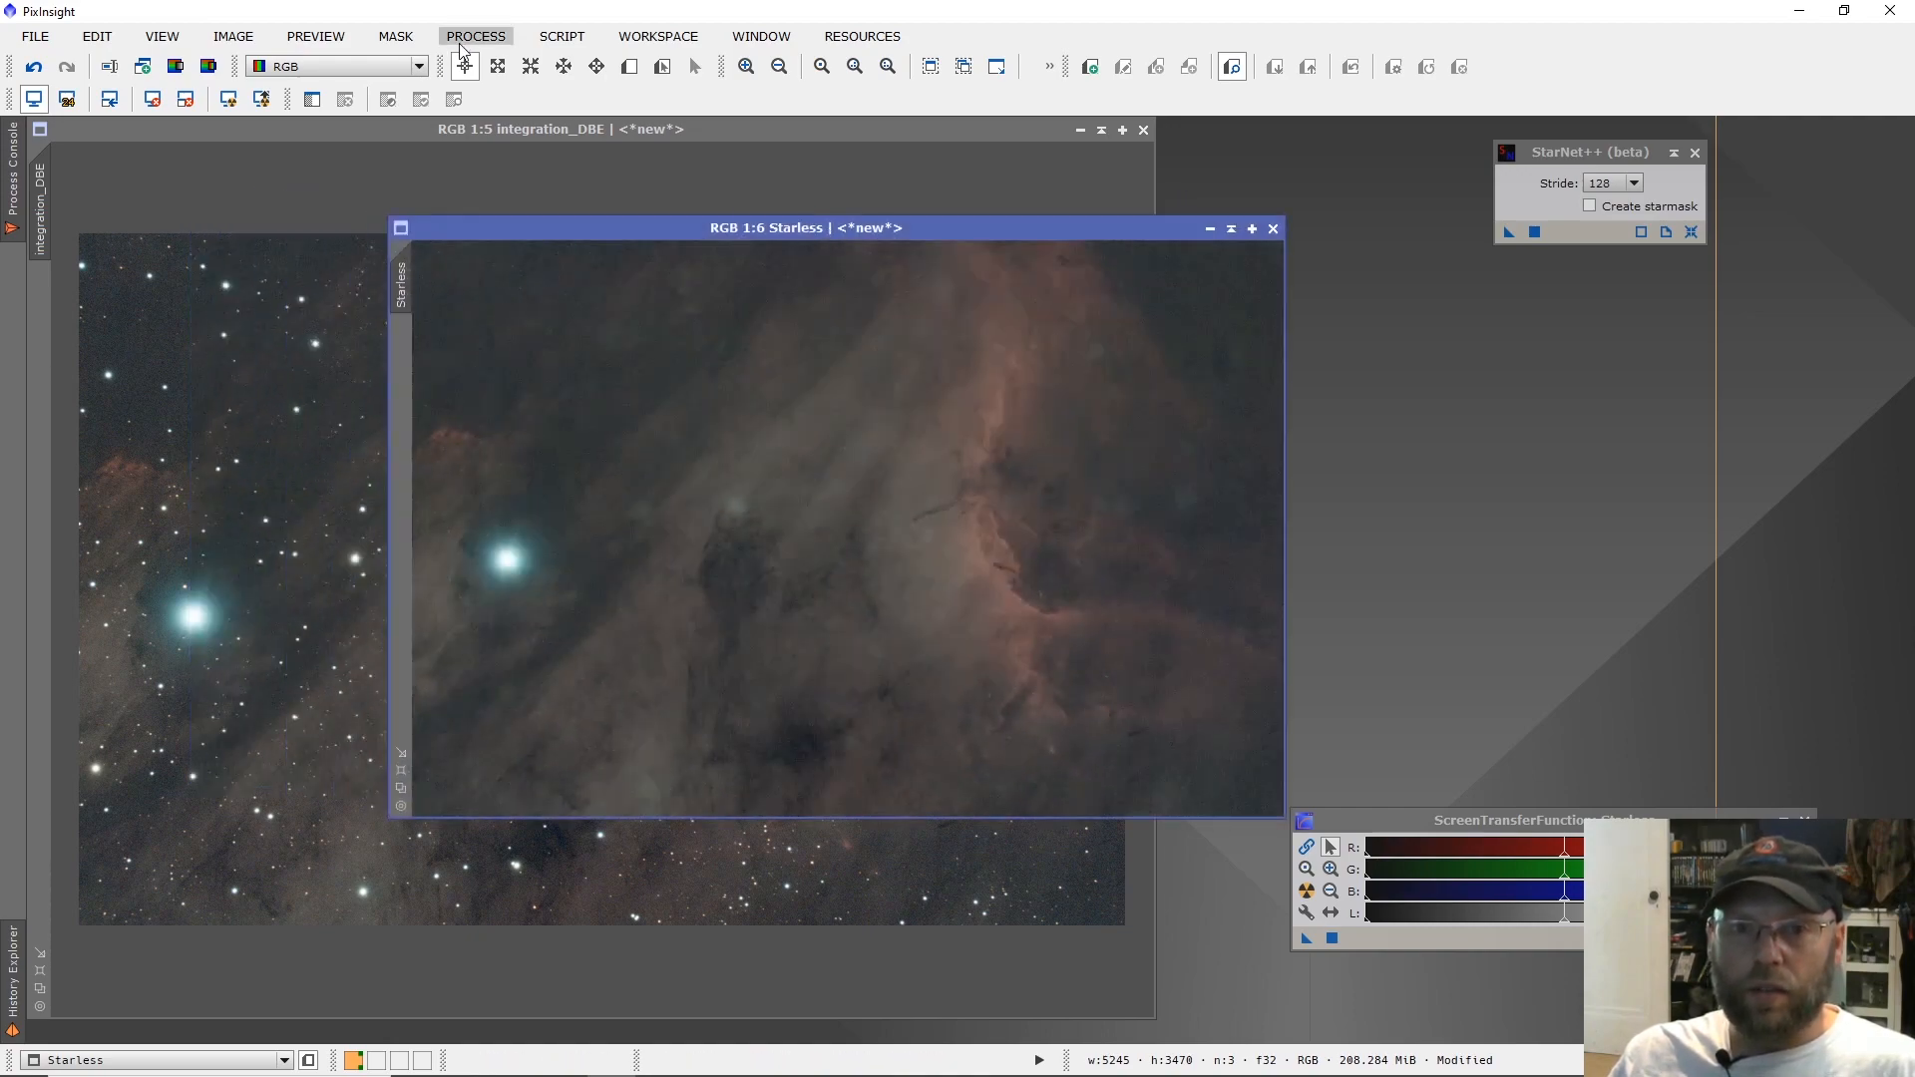
left_click(464, 44)
mouse_move(623, 762)
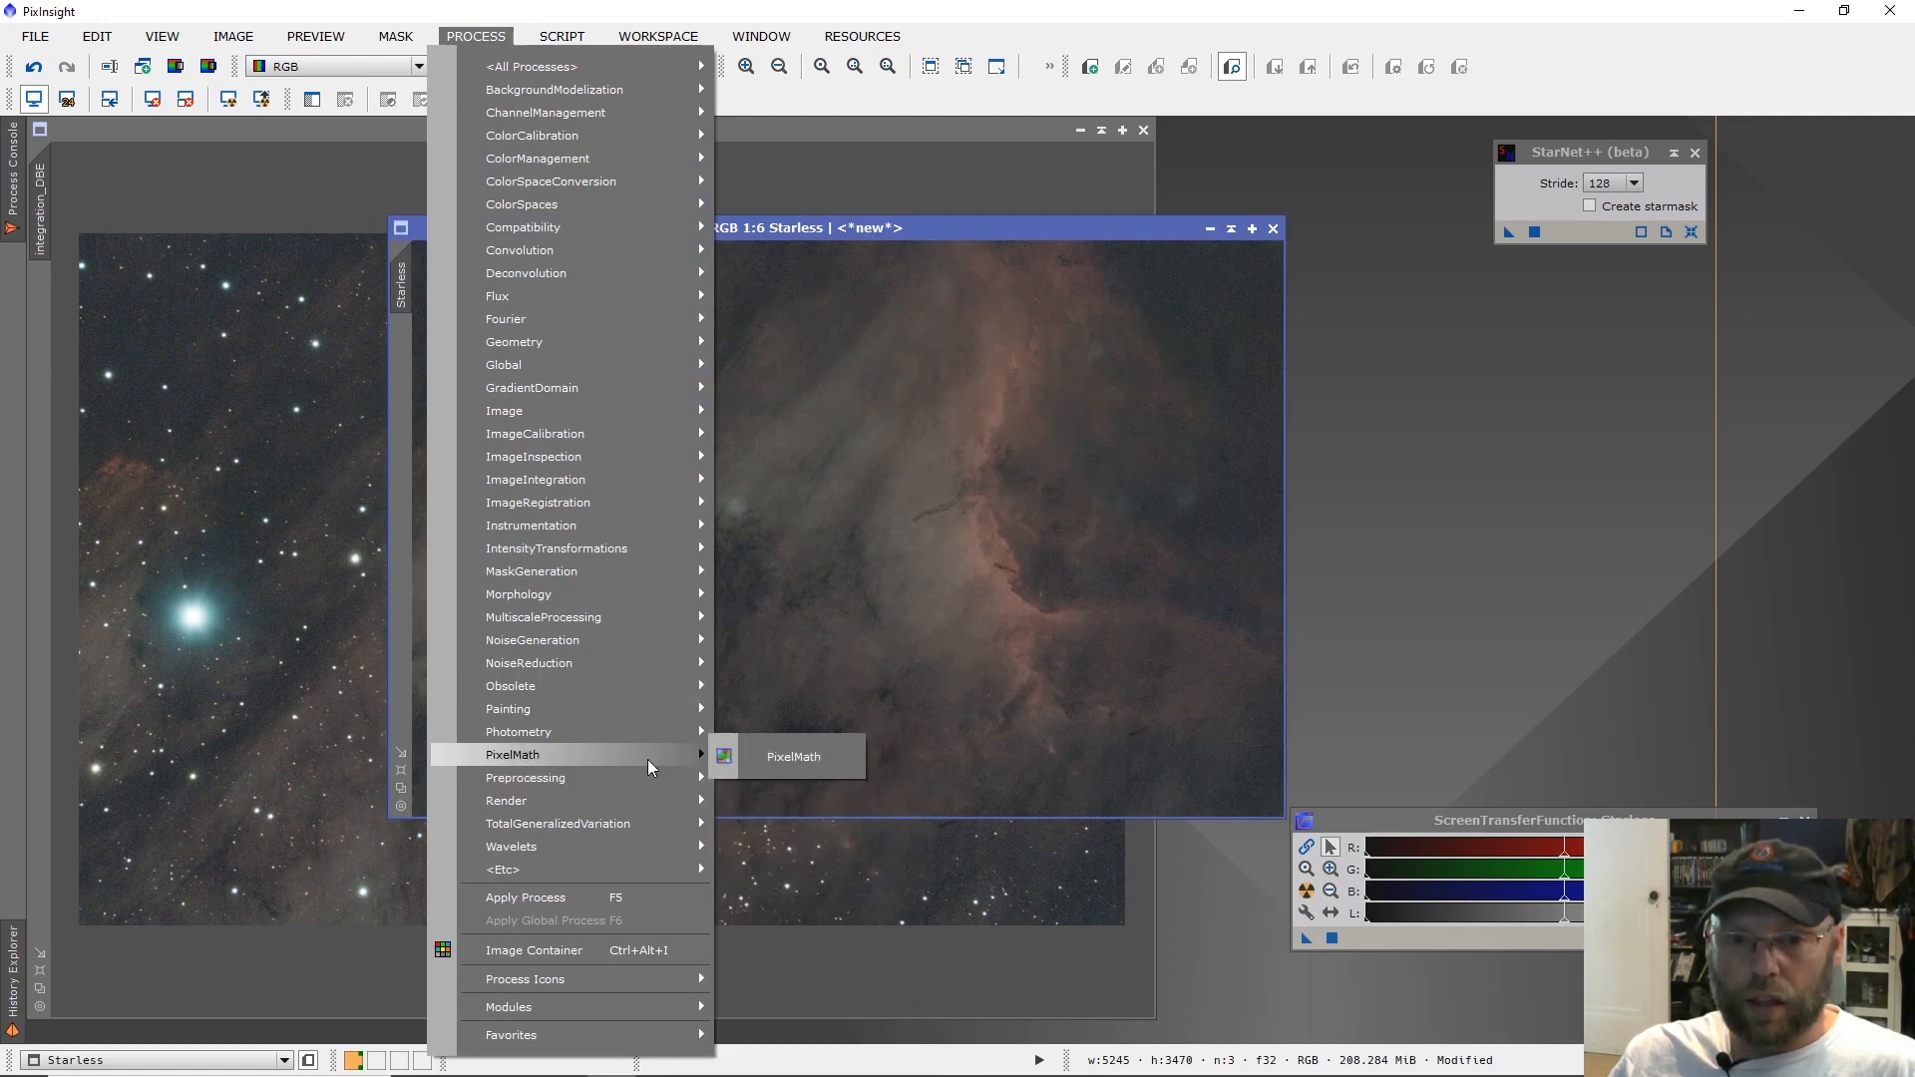
left_click(794, 757)
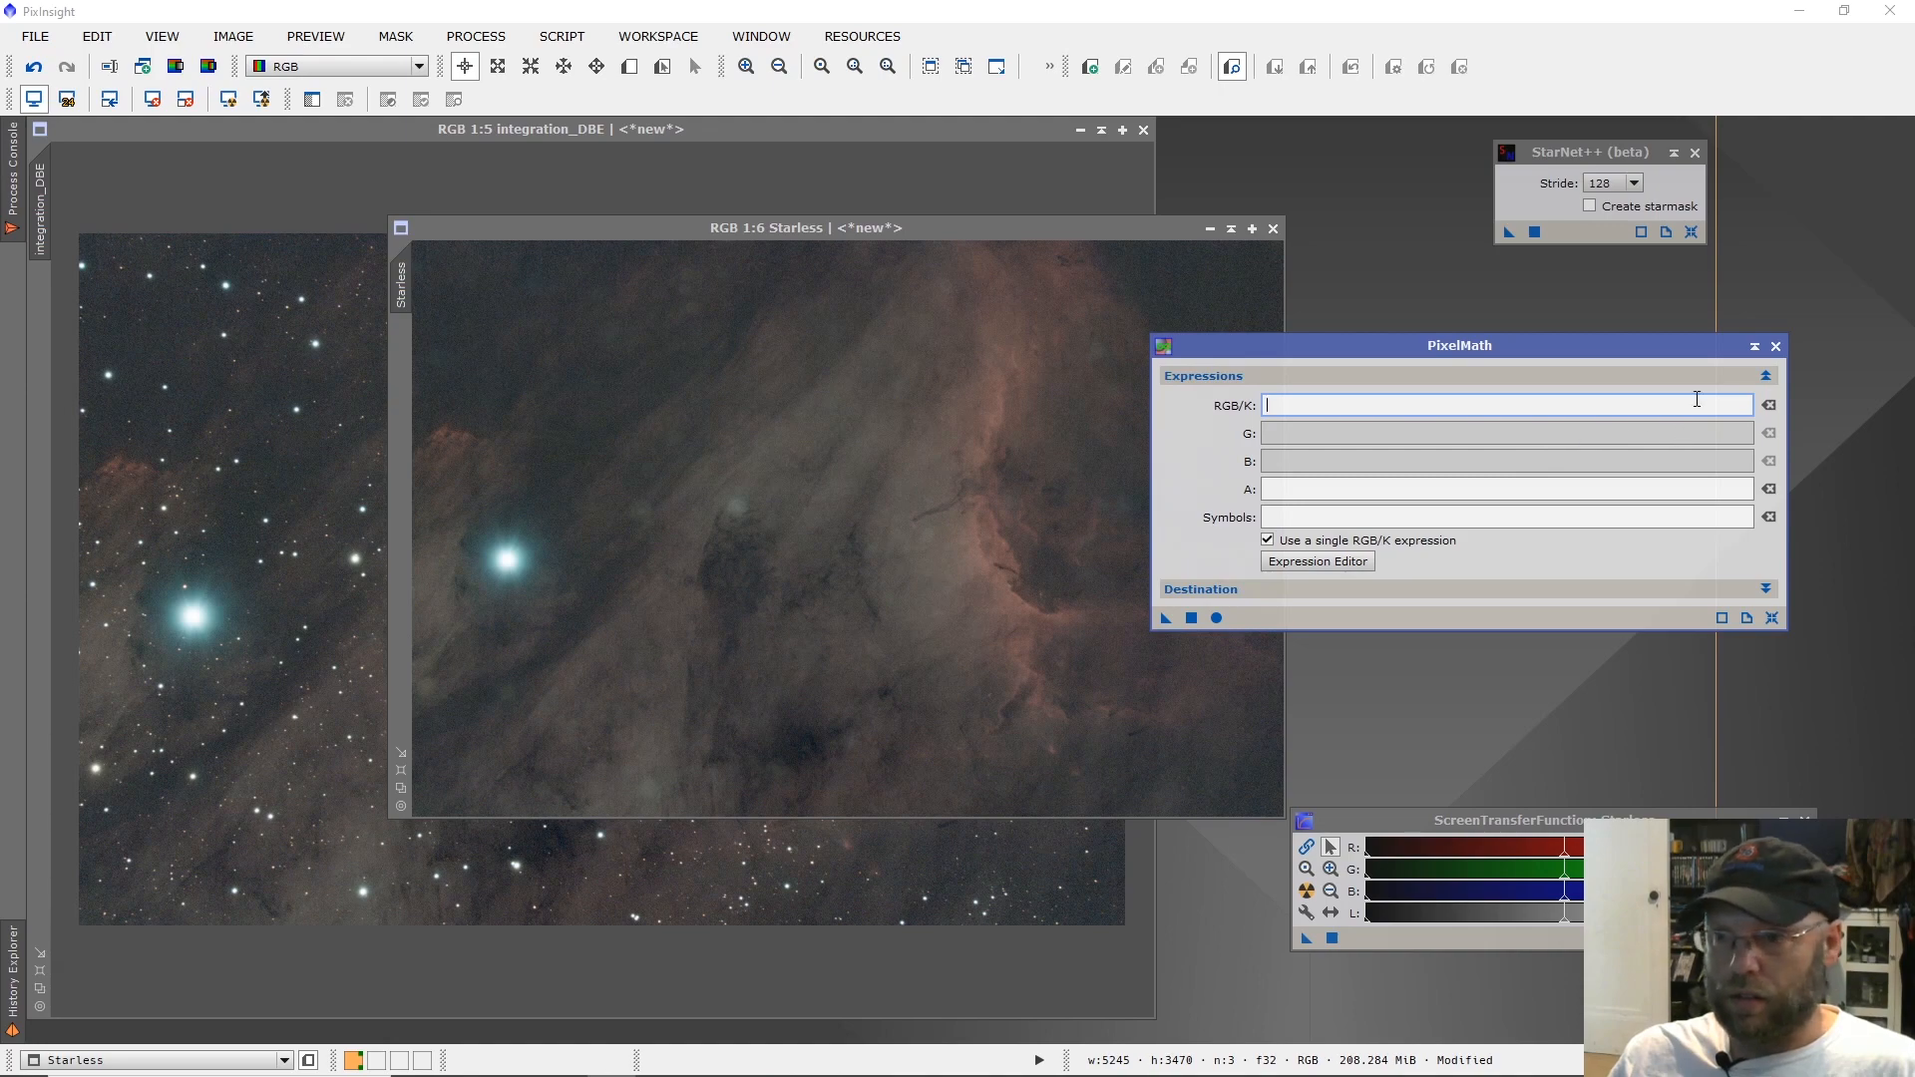
Build the RGB/K expression integration_DBE-Starless in the PixelMath Expression Editor.
left_click(1351, 561)
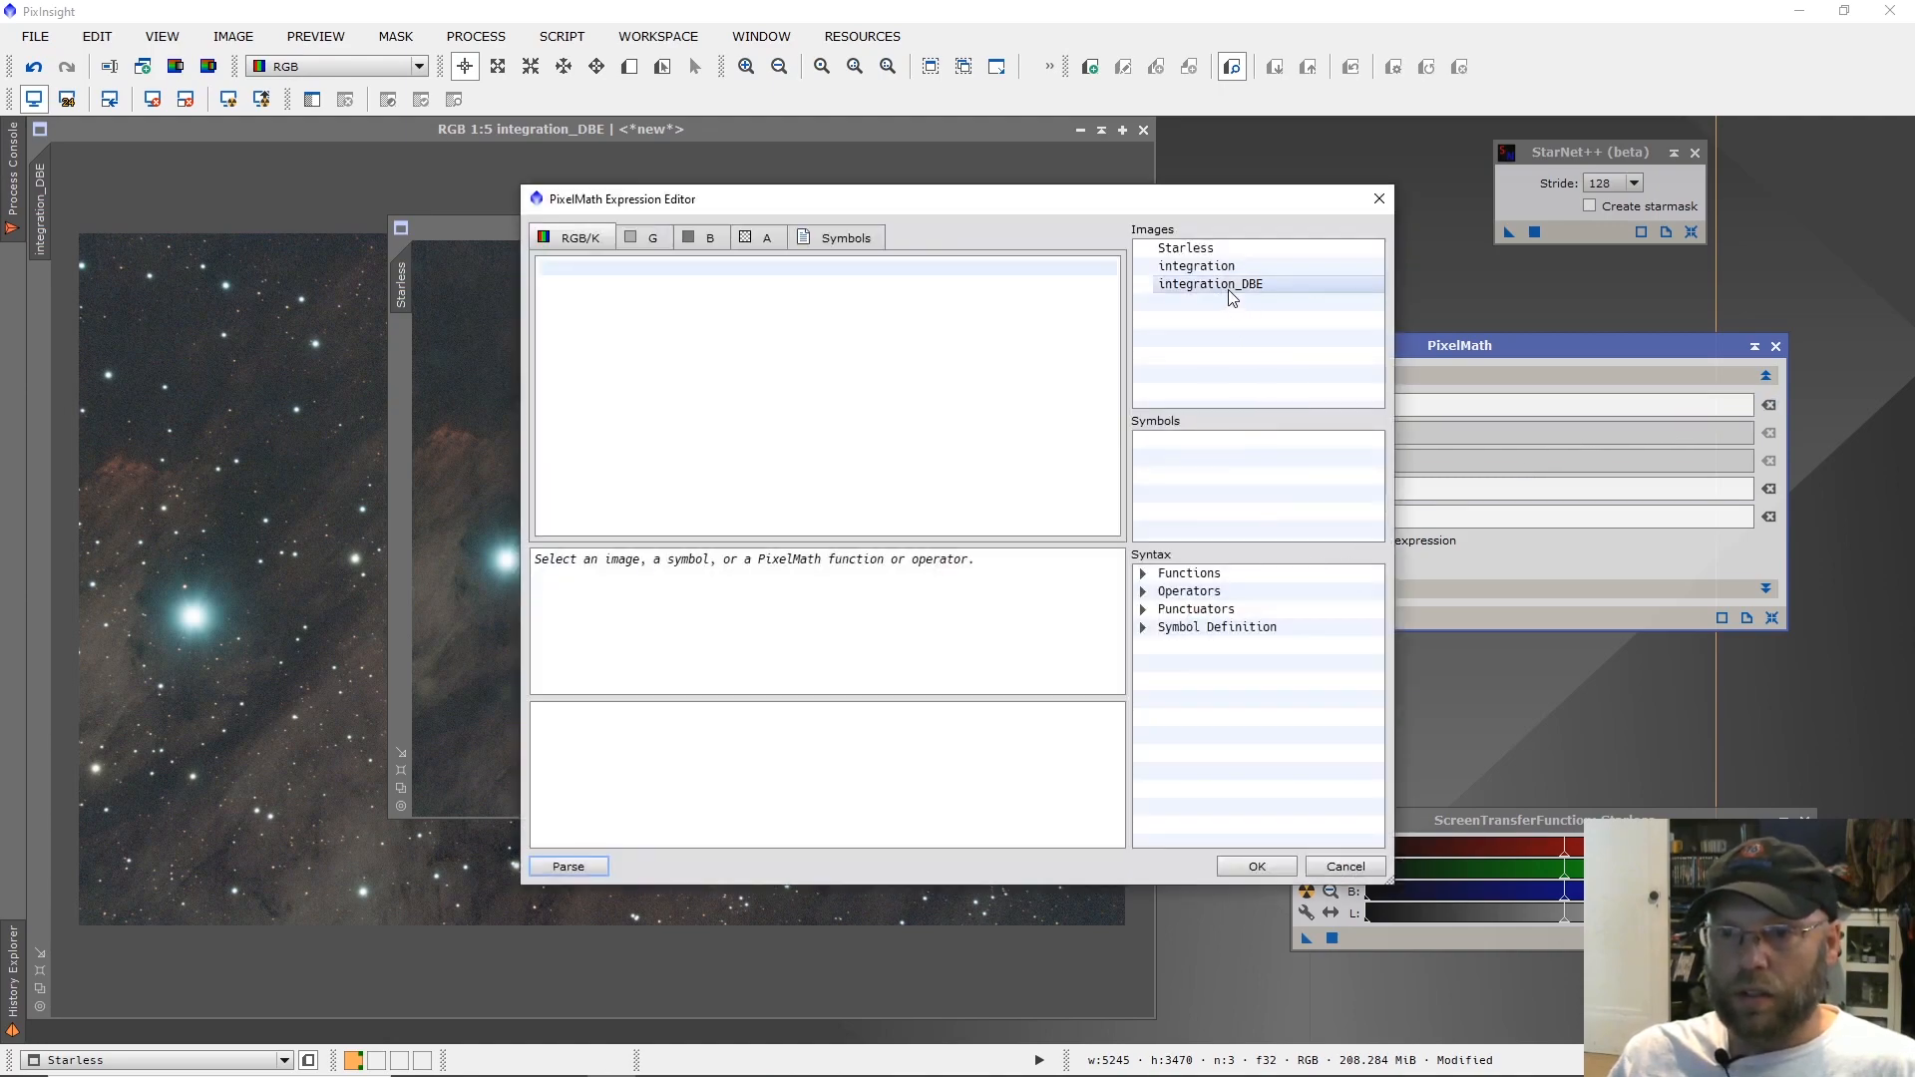
left_click_drag(1155, 199, 1172, 240)
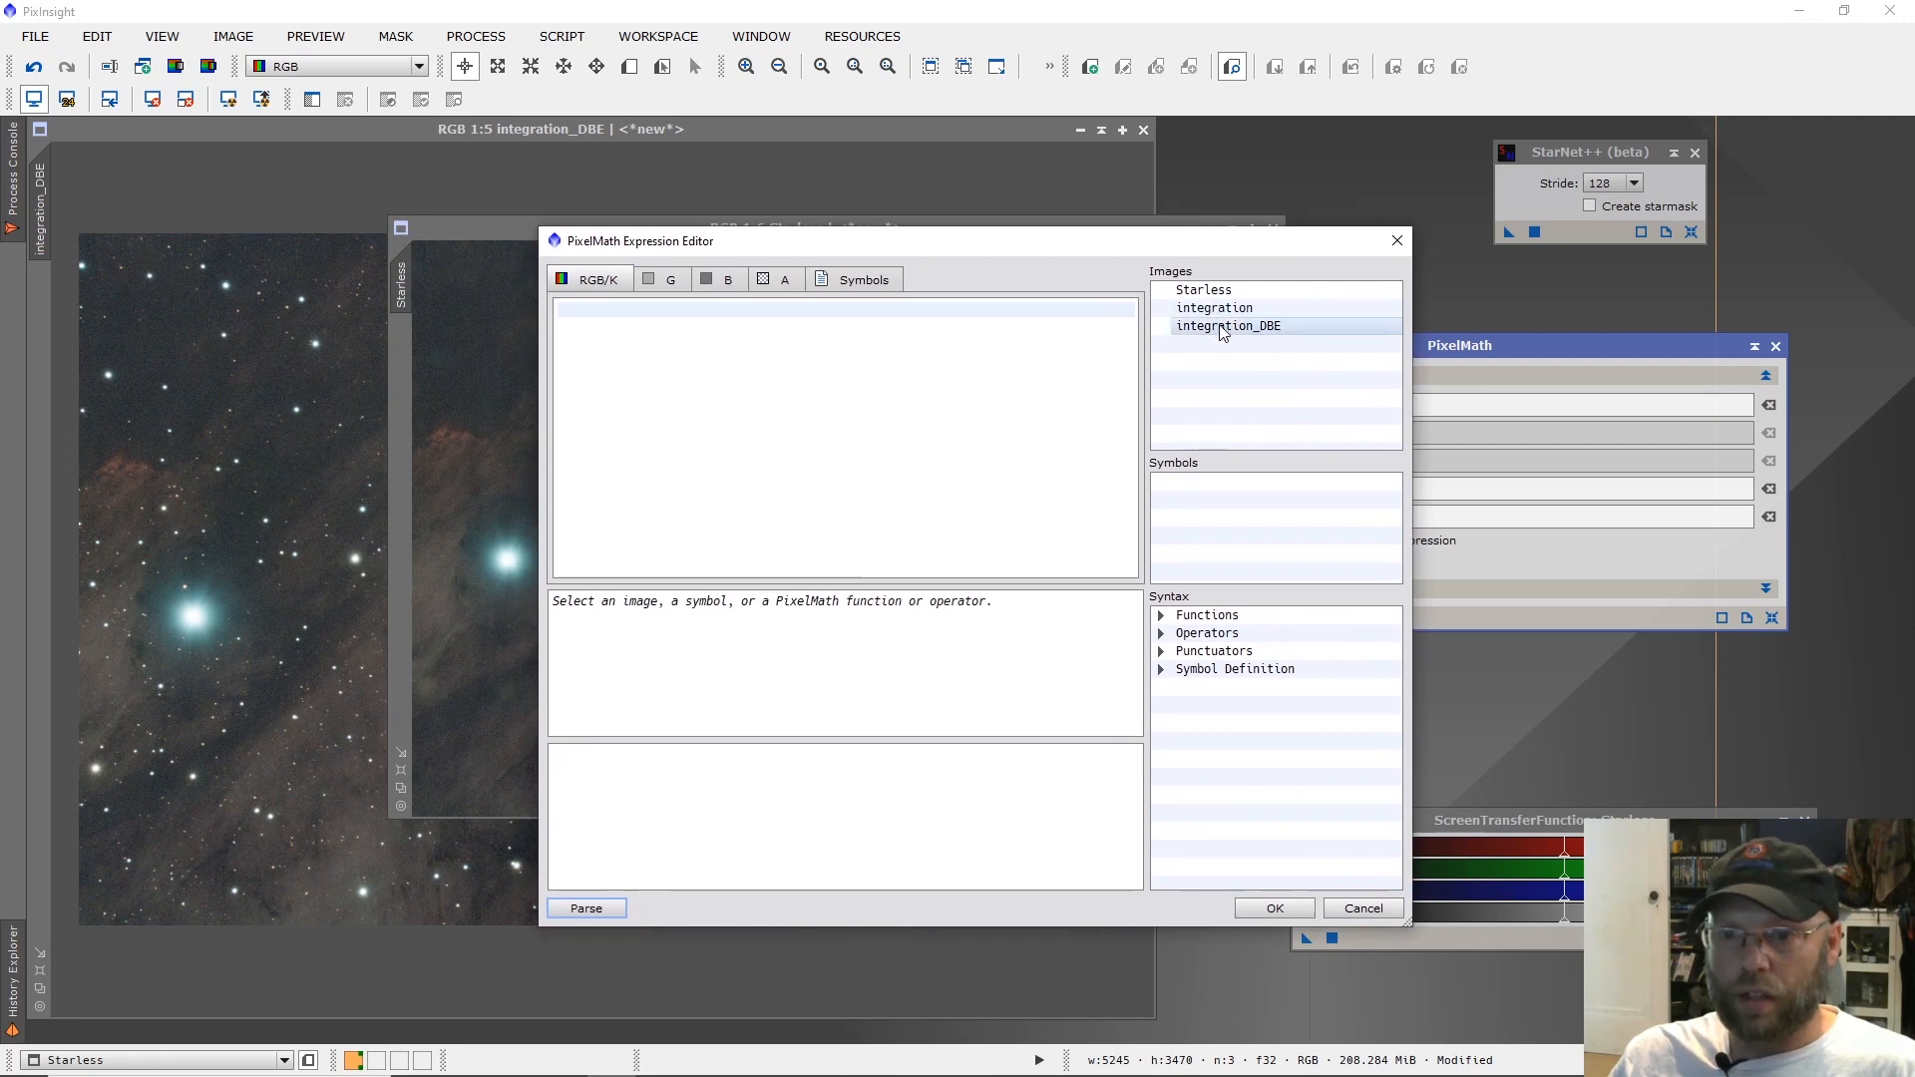
double_click(1224, 329)
type("-")
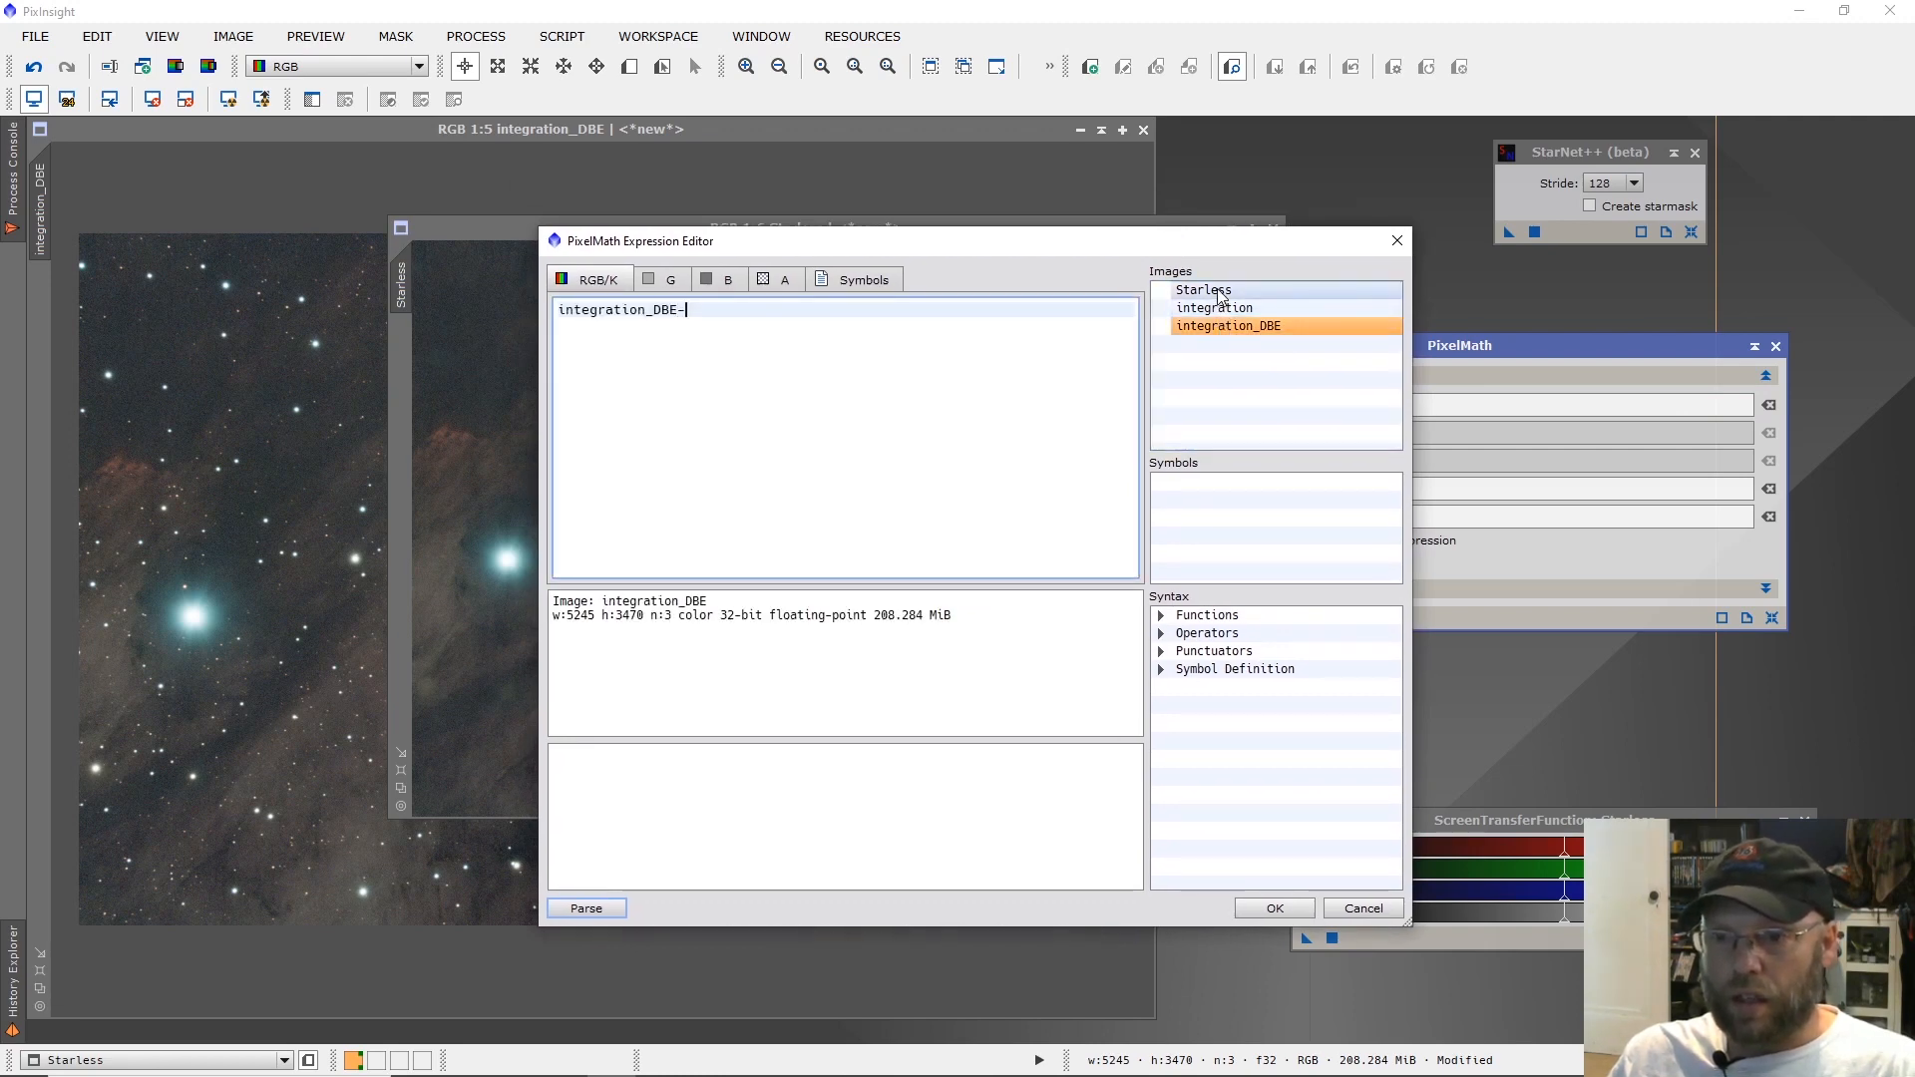
double_click(1216, 291)
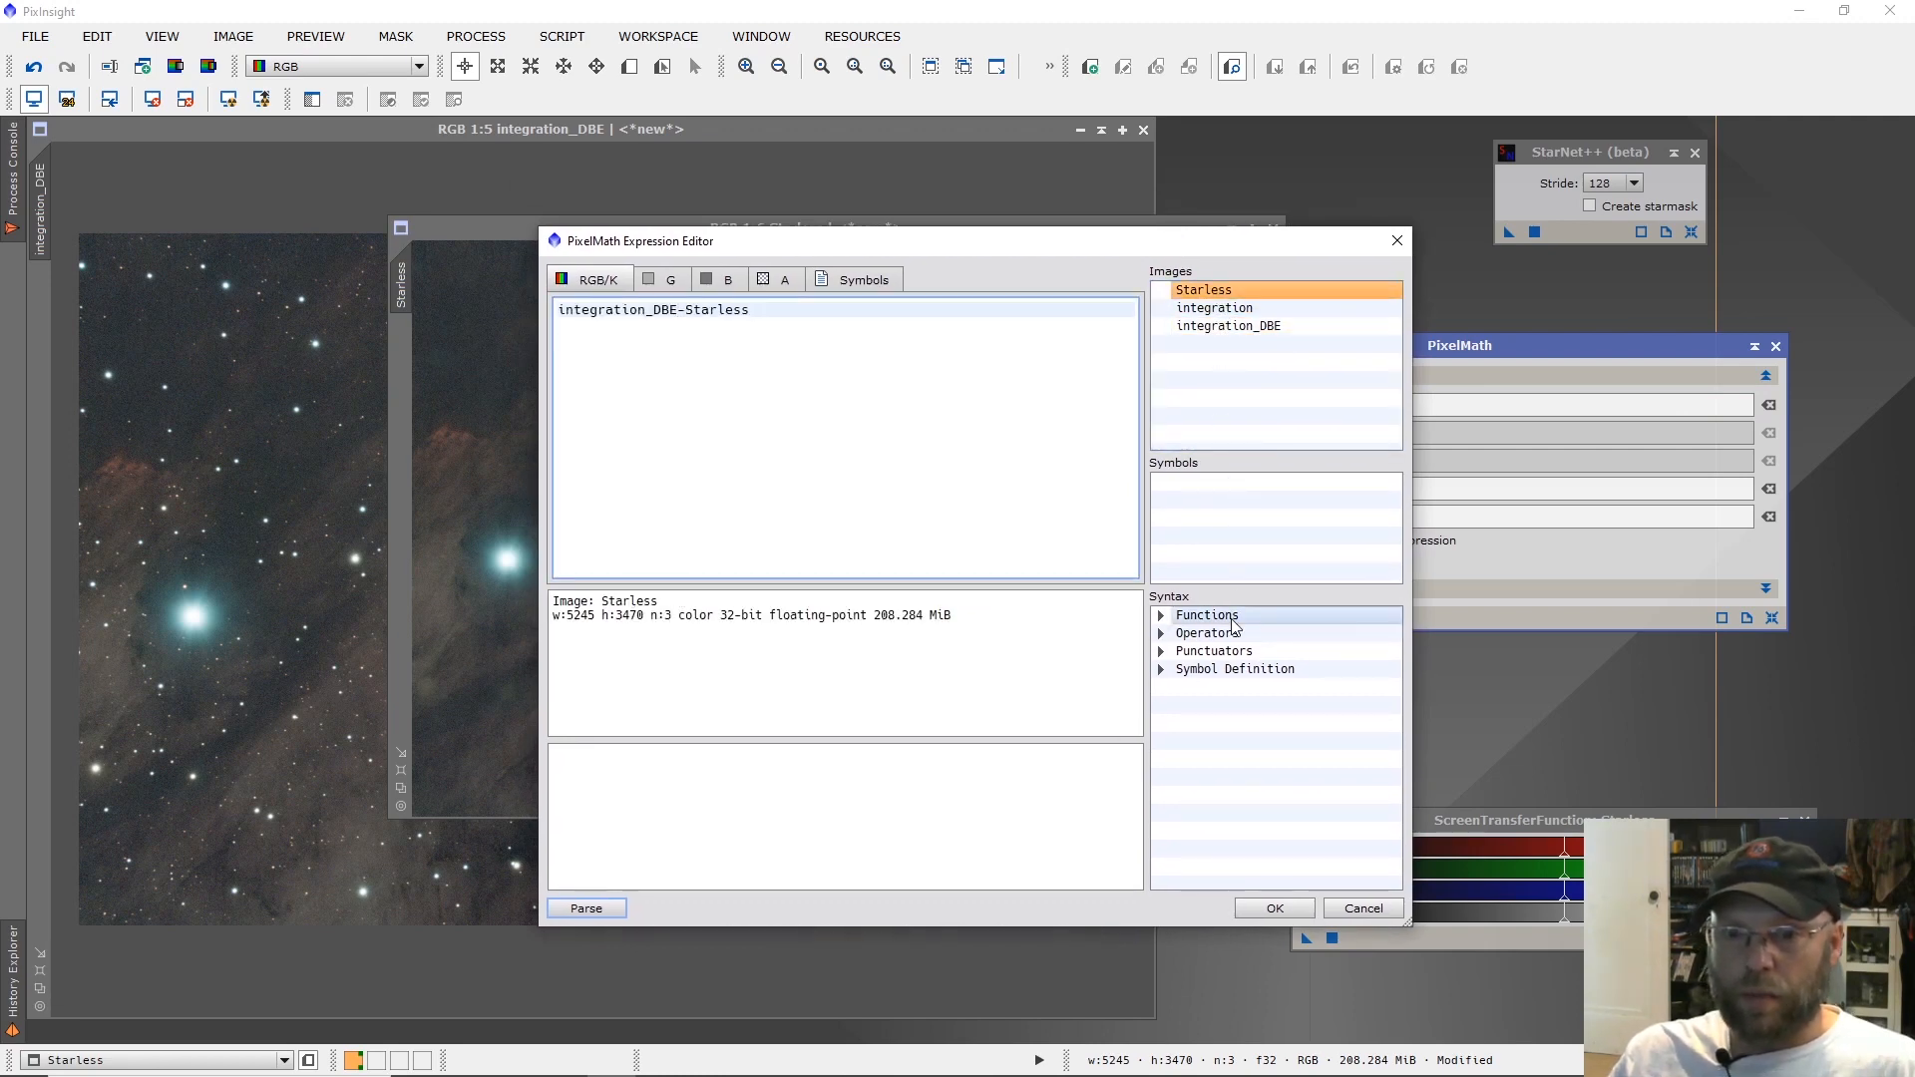
left_click(1273, 905)
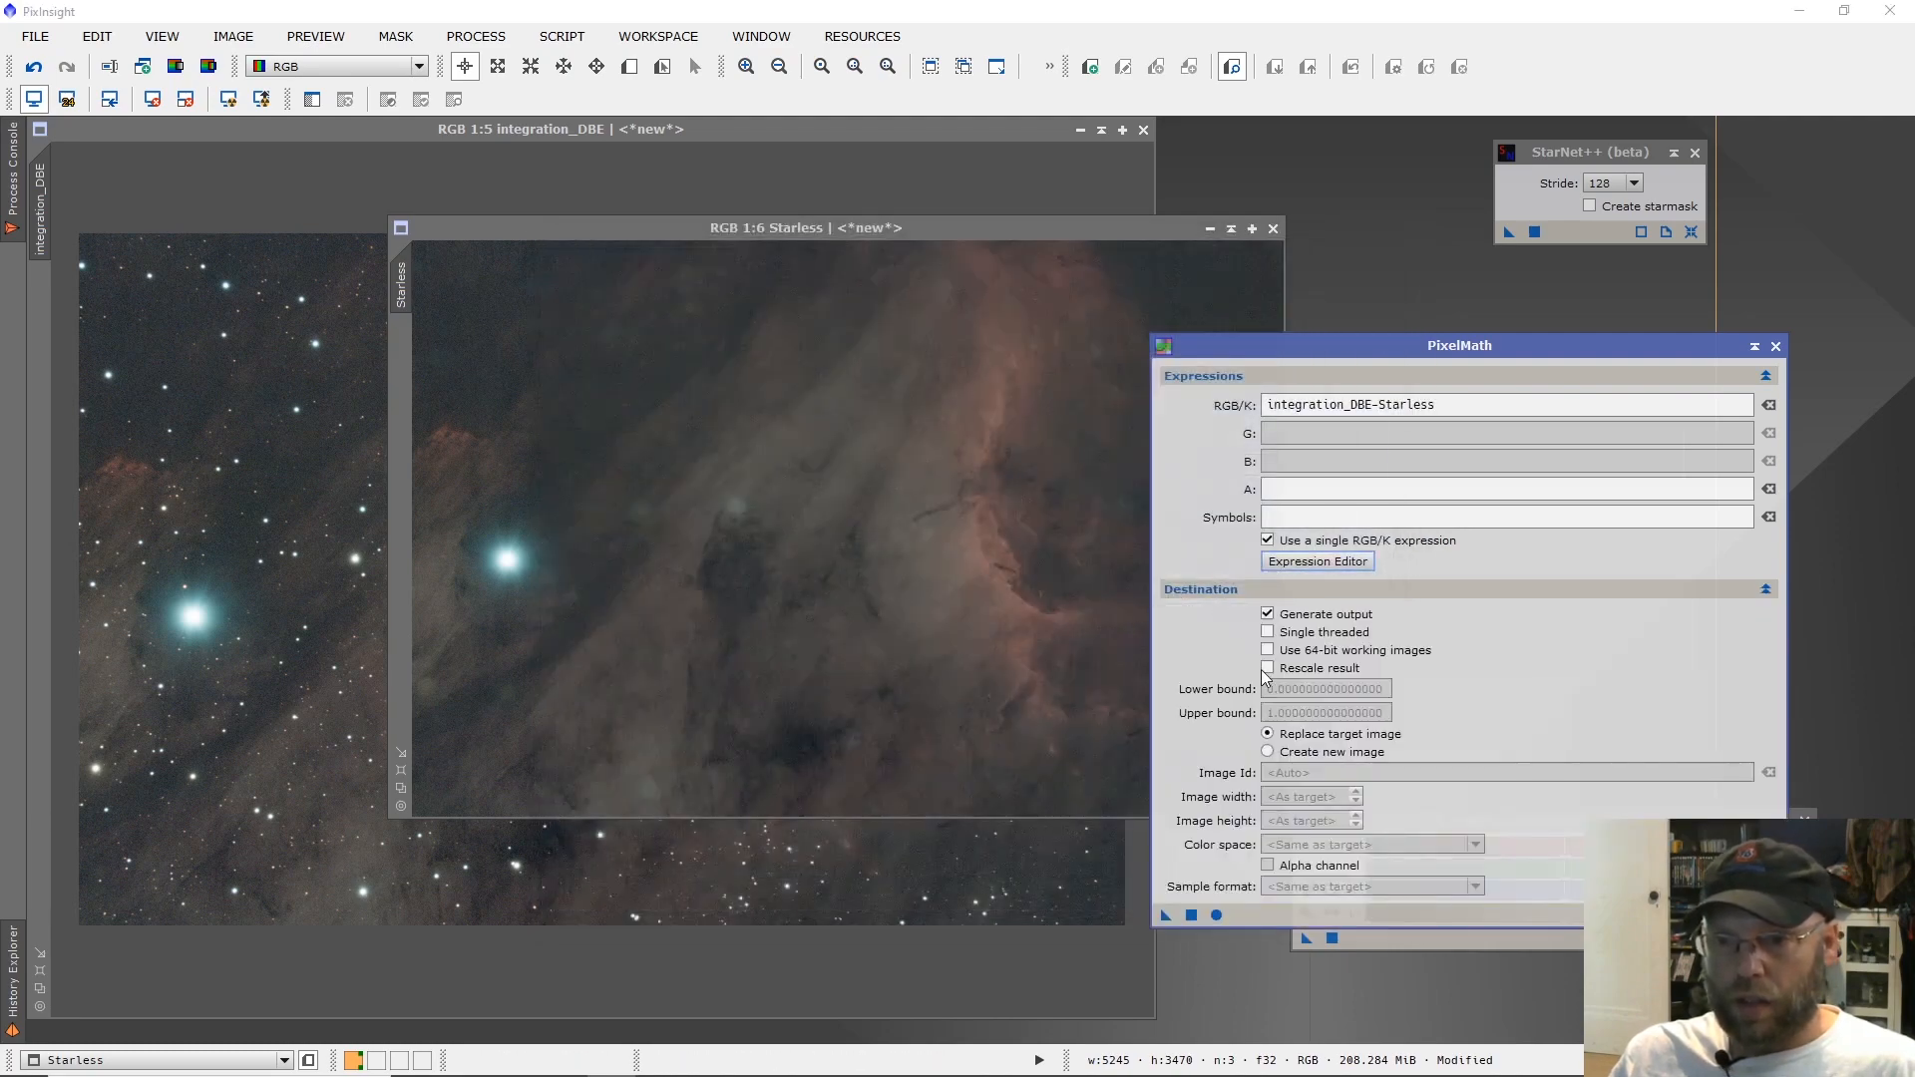
Run PixelMath with its output as a new image, reposition the resulting star image, and inspect its stars up close.
left_click(1269, 753)
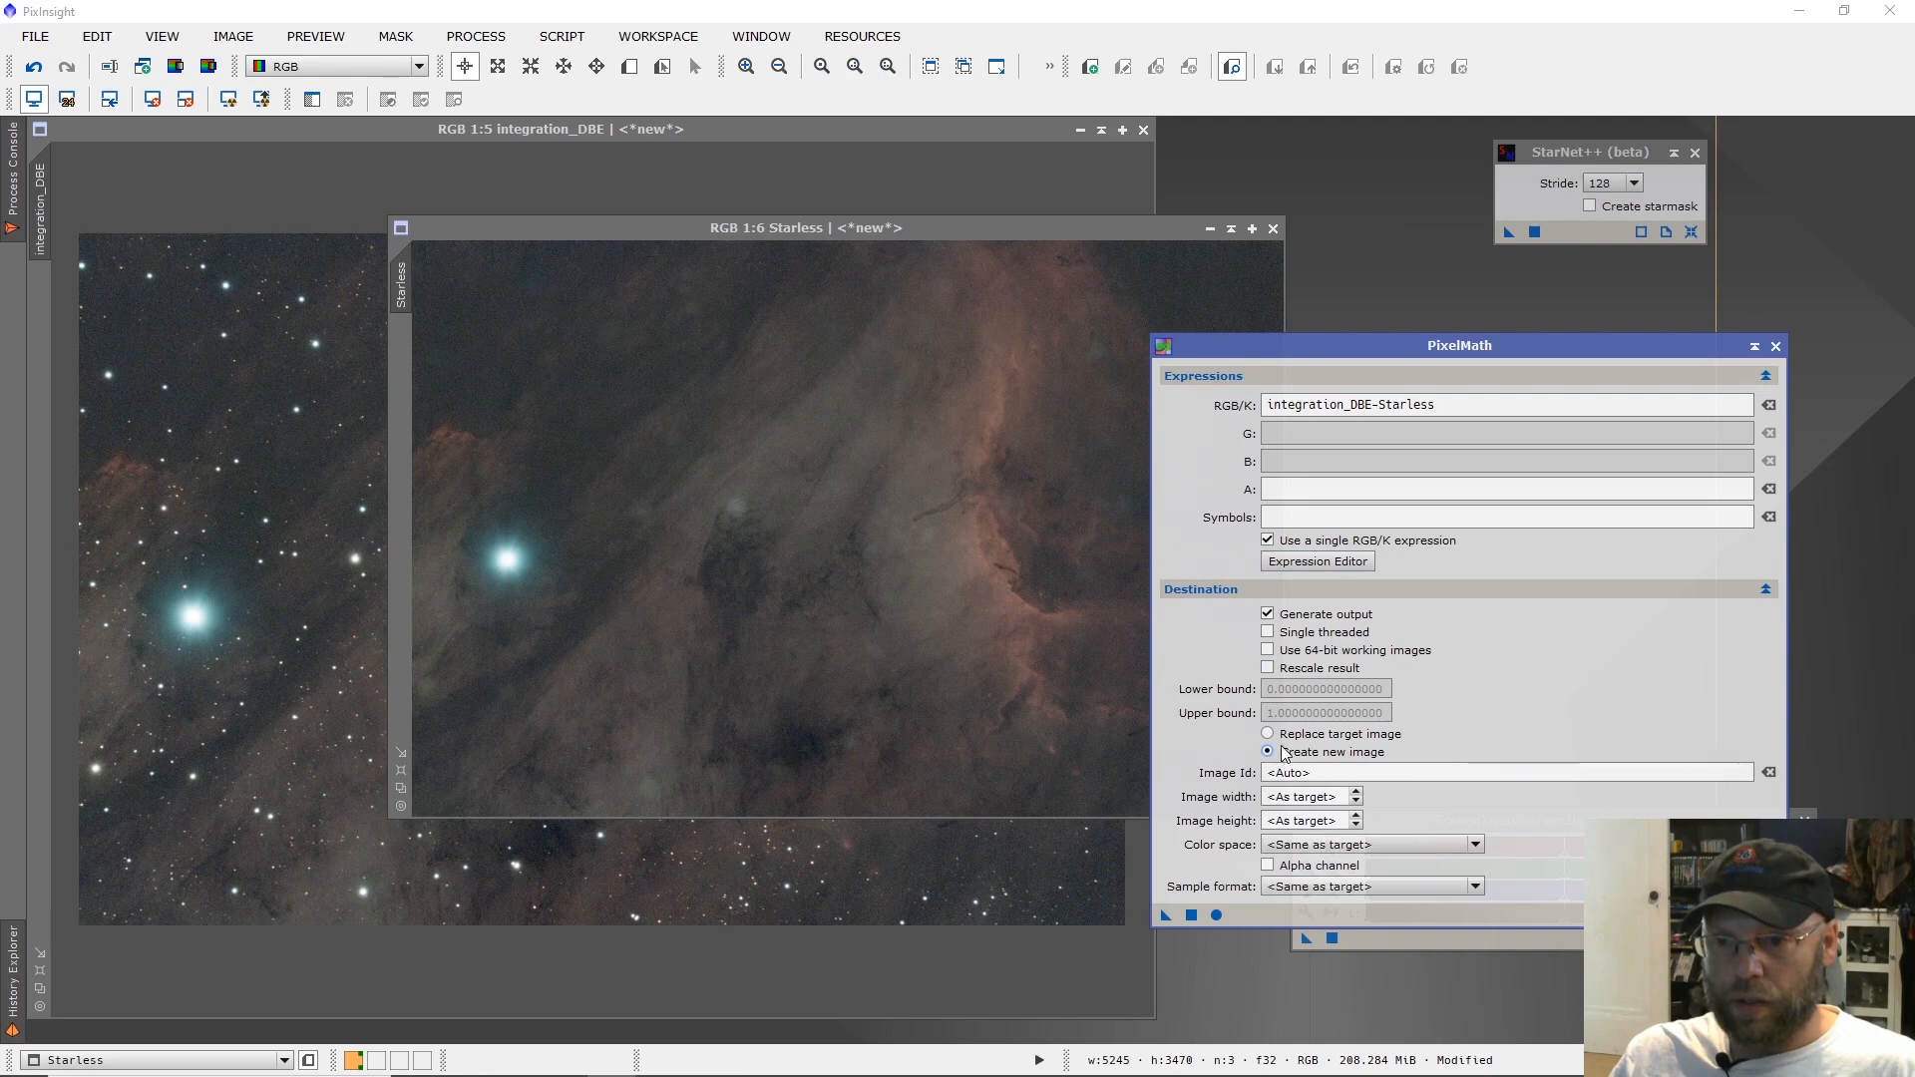
left_click(1193, 915)
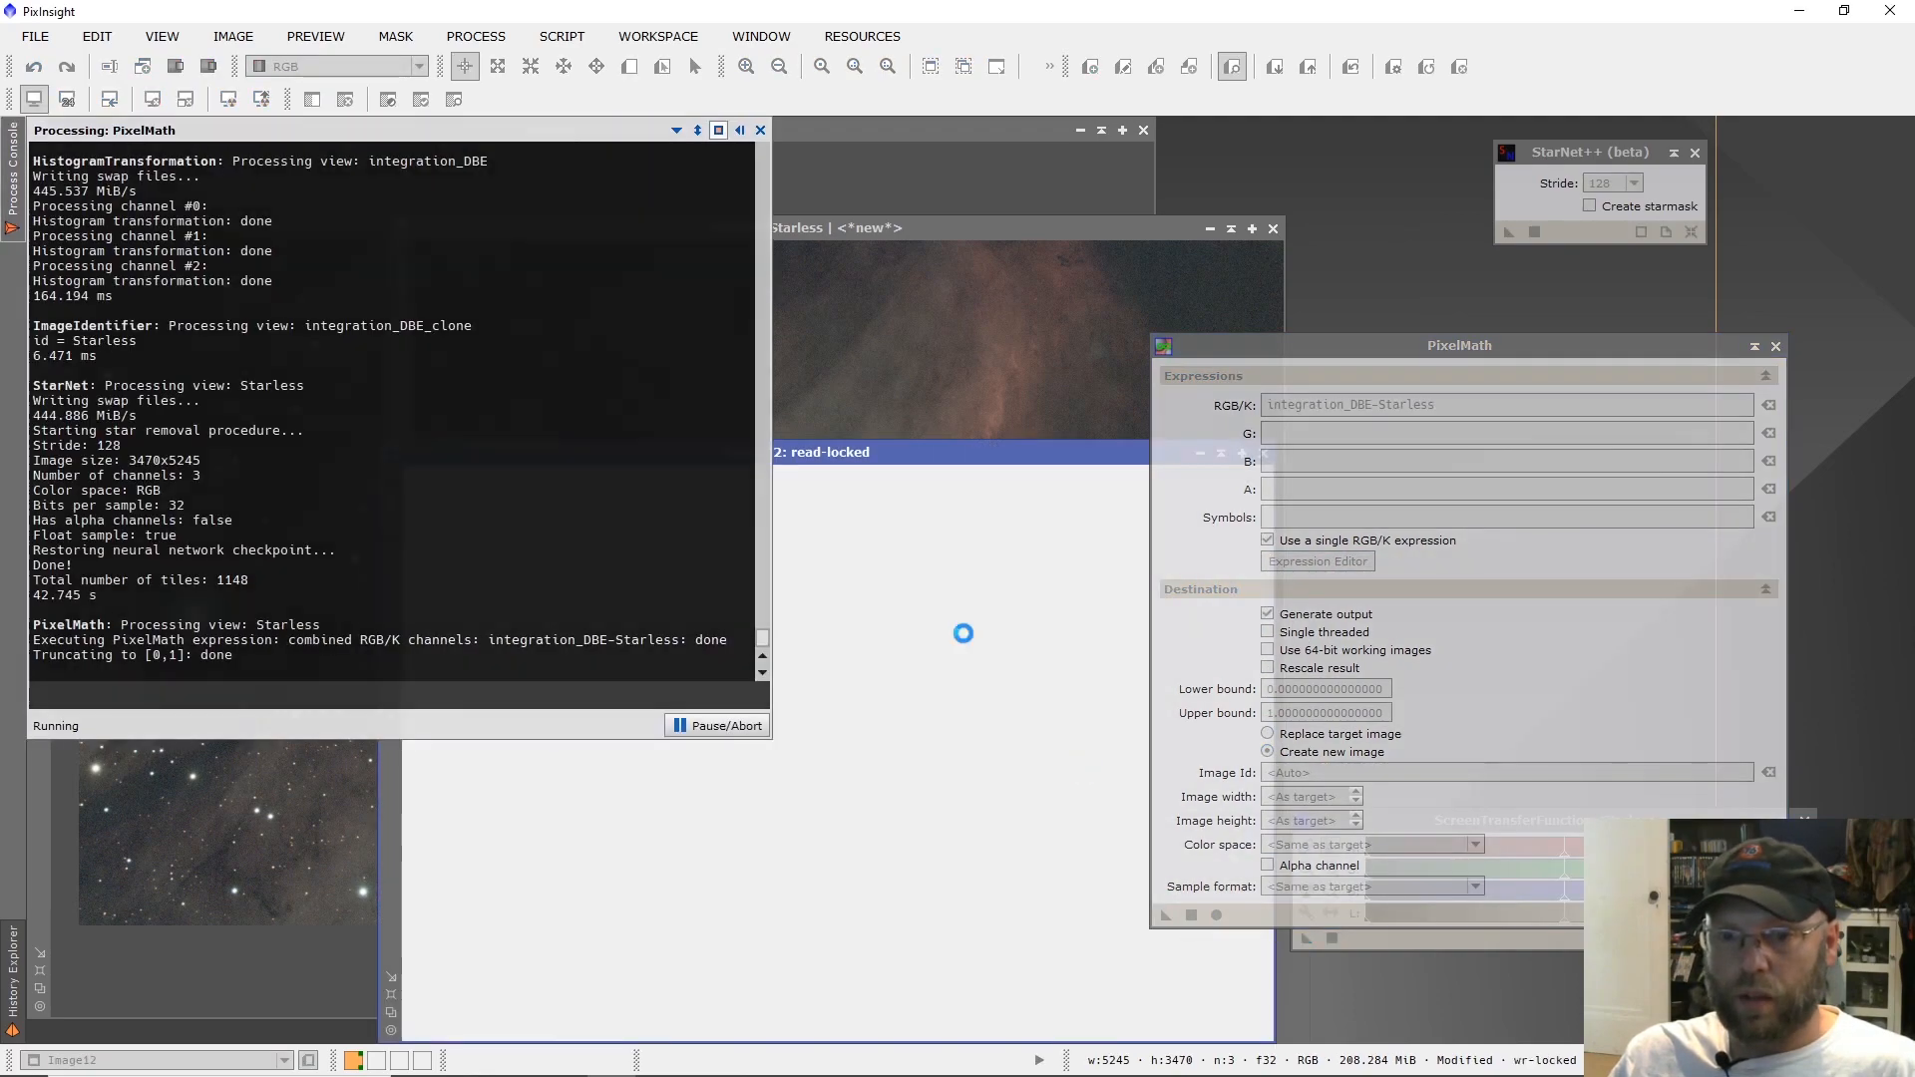
left_click_drag(816, 441, 604, 159)
scroll(634, 339, "up", 6)
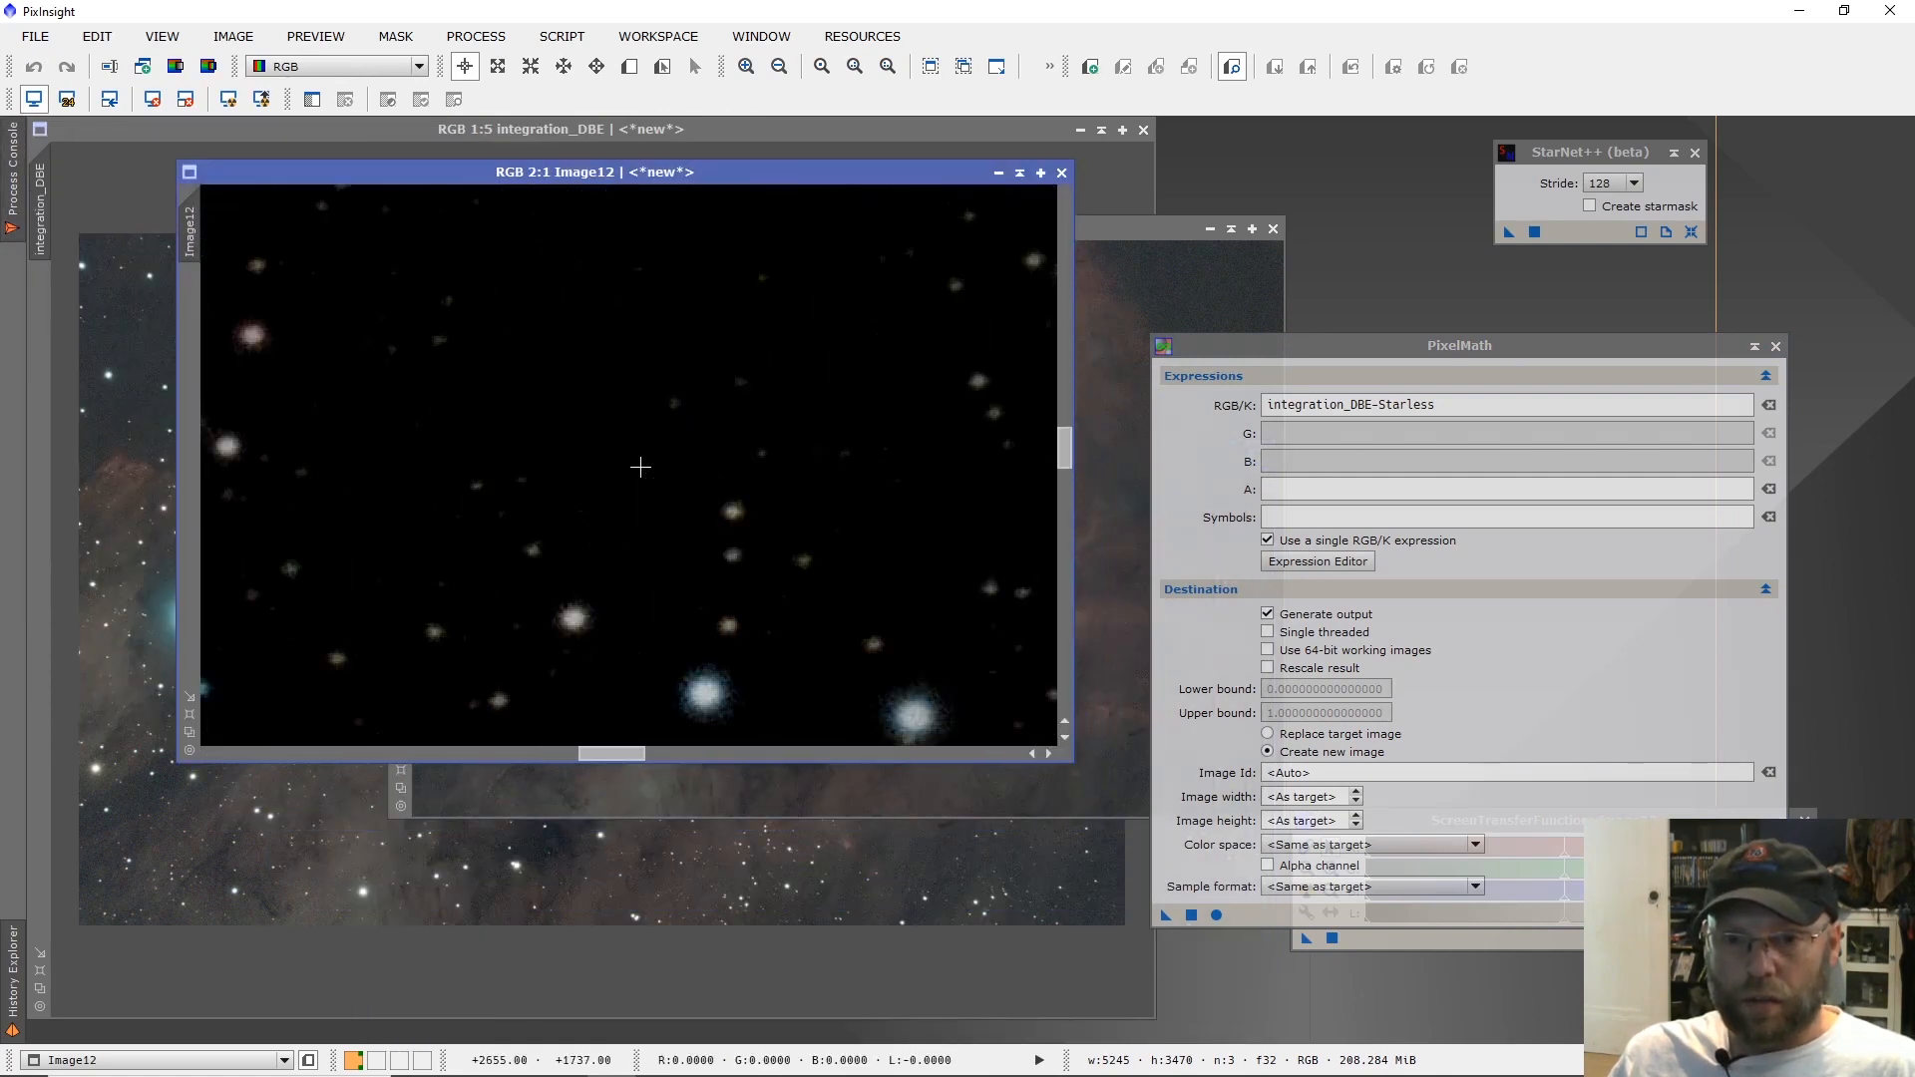
scroll(656, 479, "down", 2)
scroll(429, 449, "up", 2)
scroll(471, 417, "up", 1)
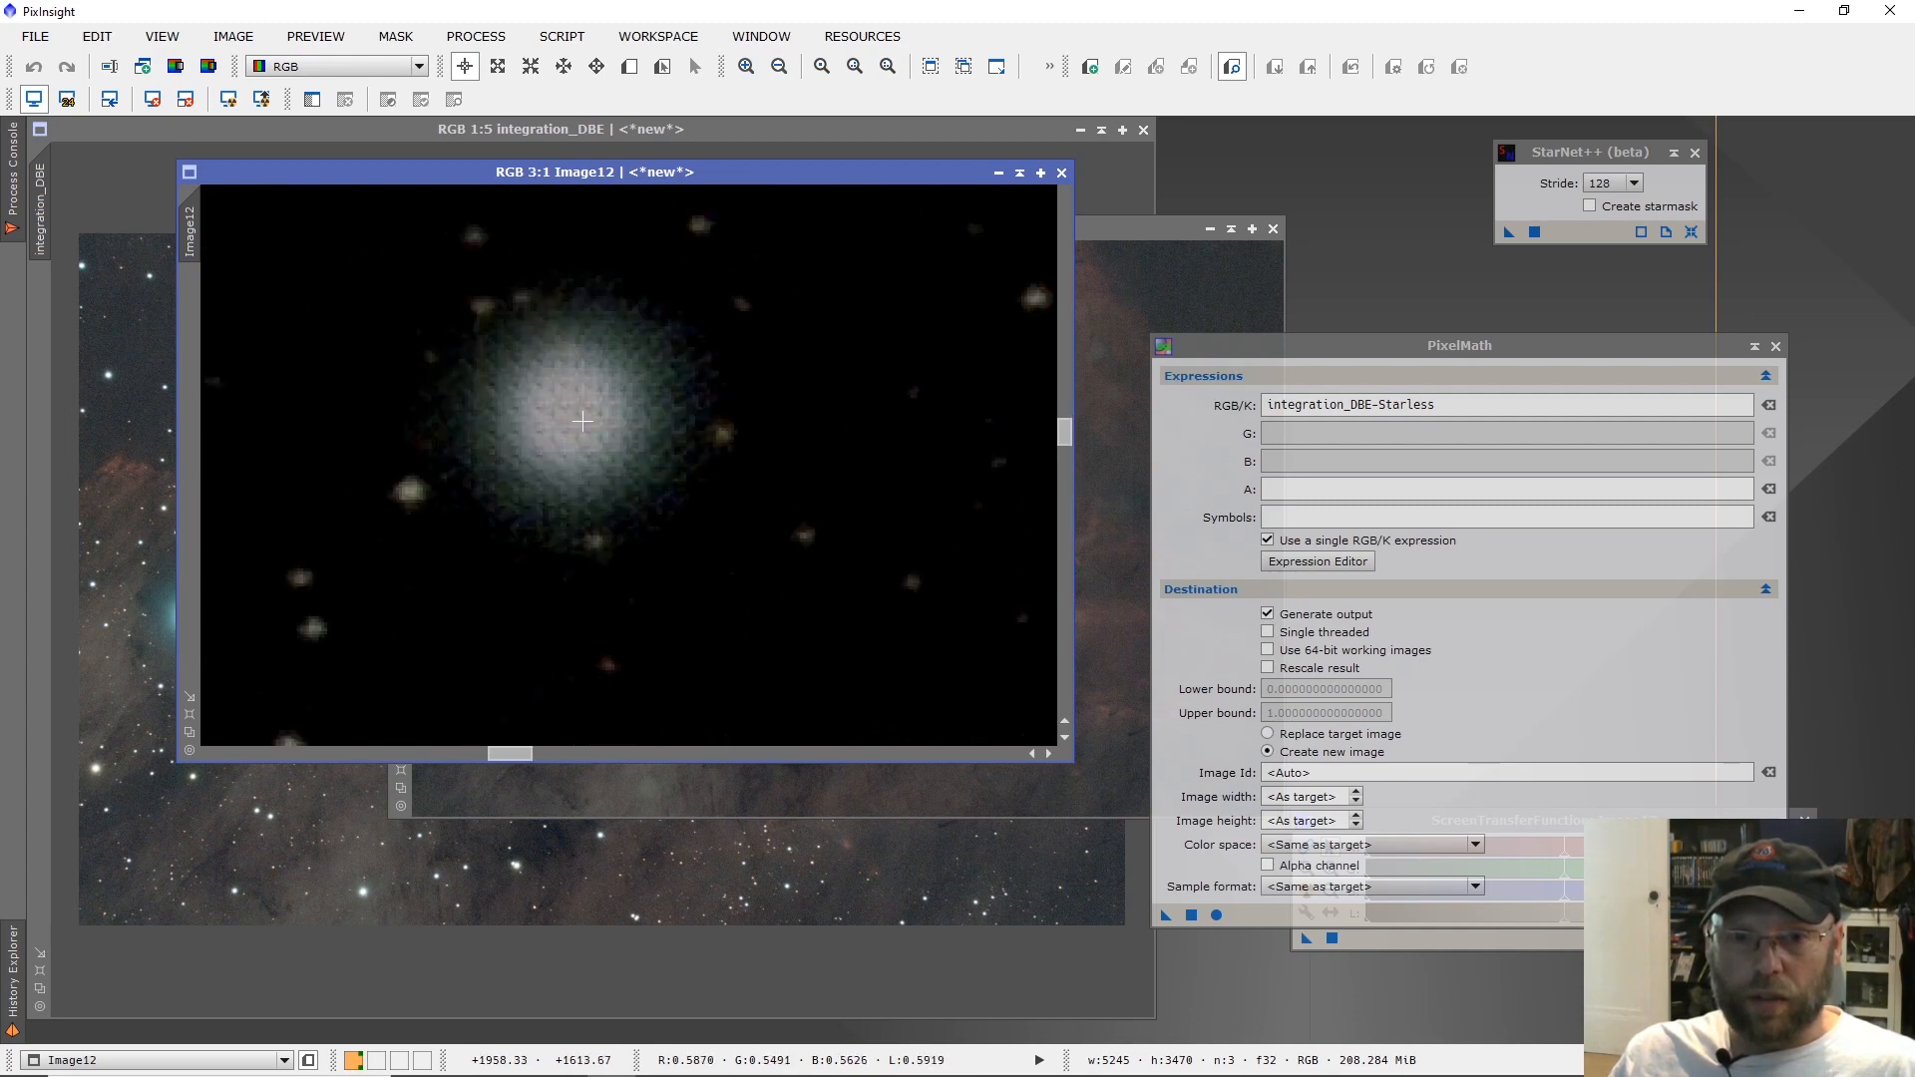
scroll(583, 421, "down", 6)
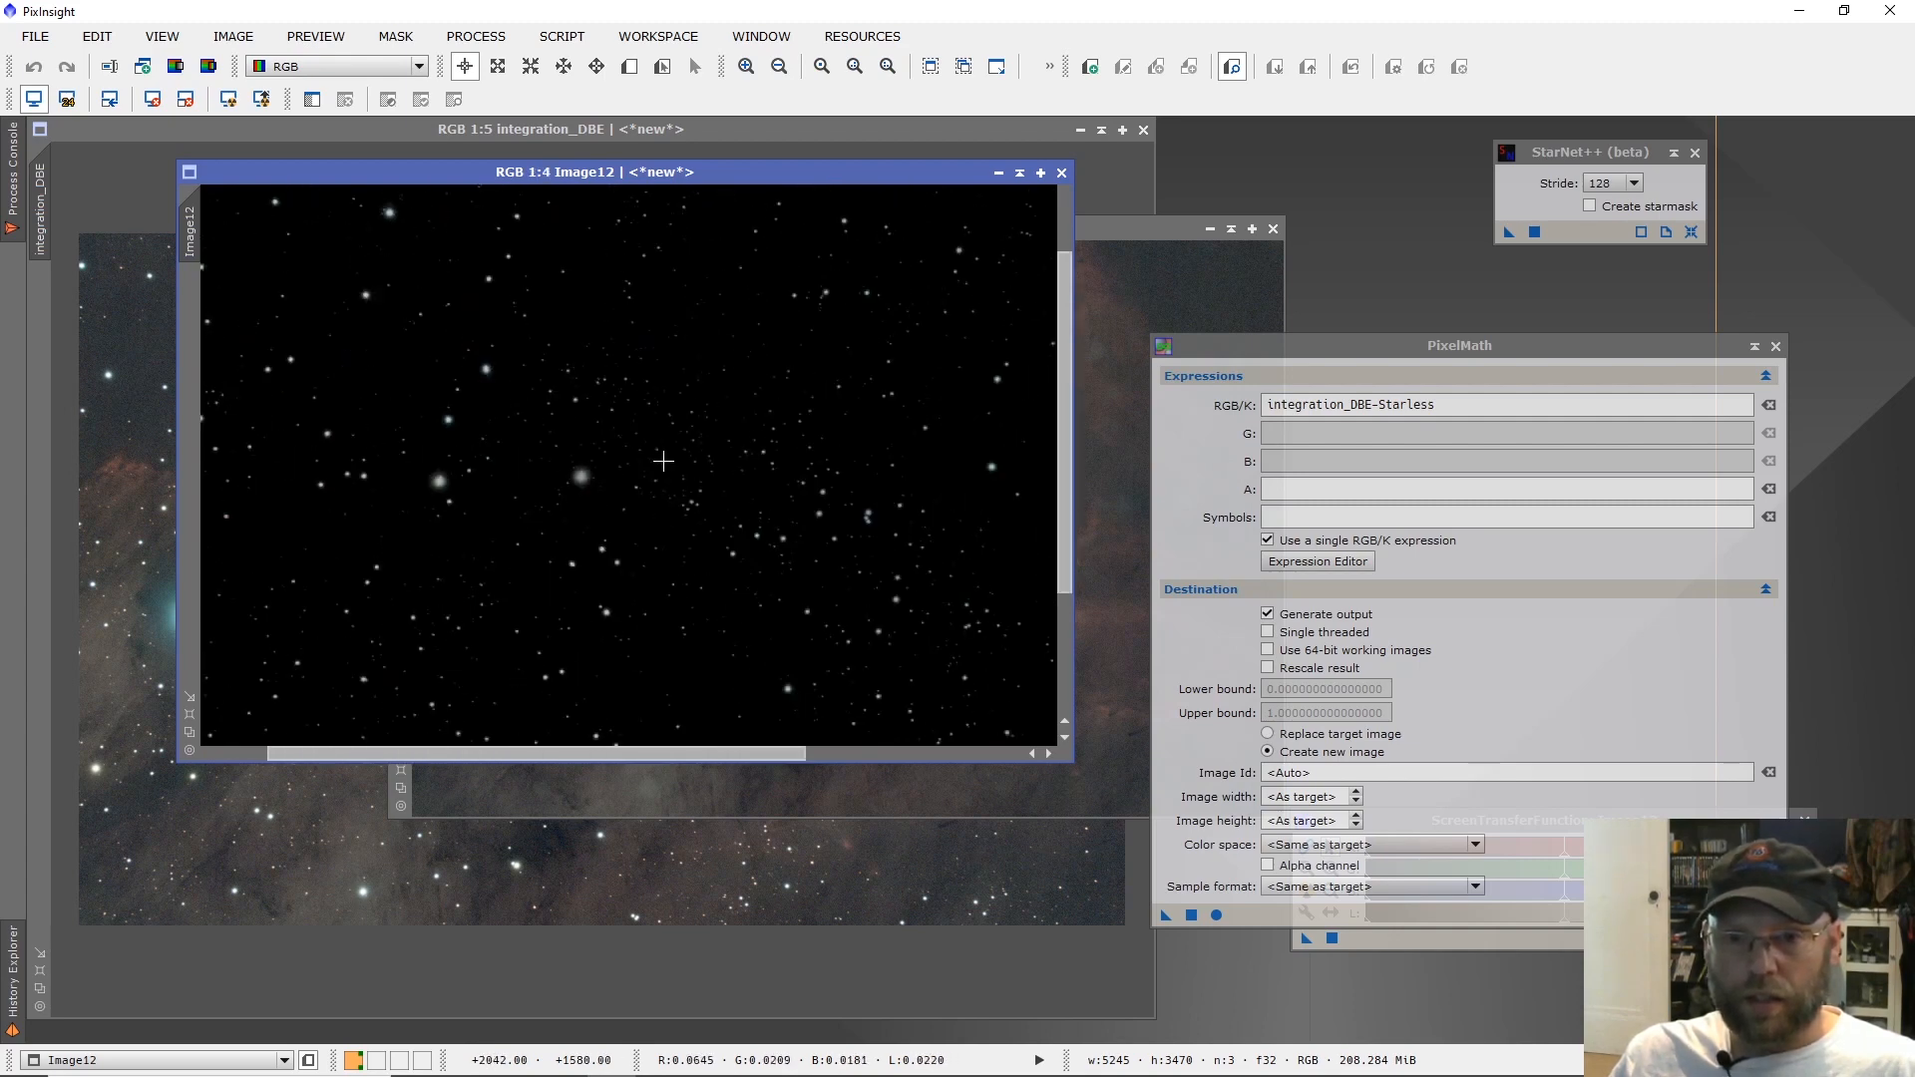
scroll(664, 461, "down", 1)
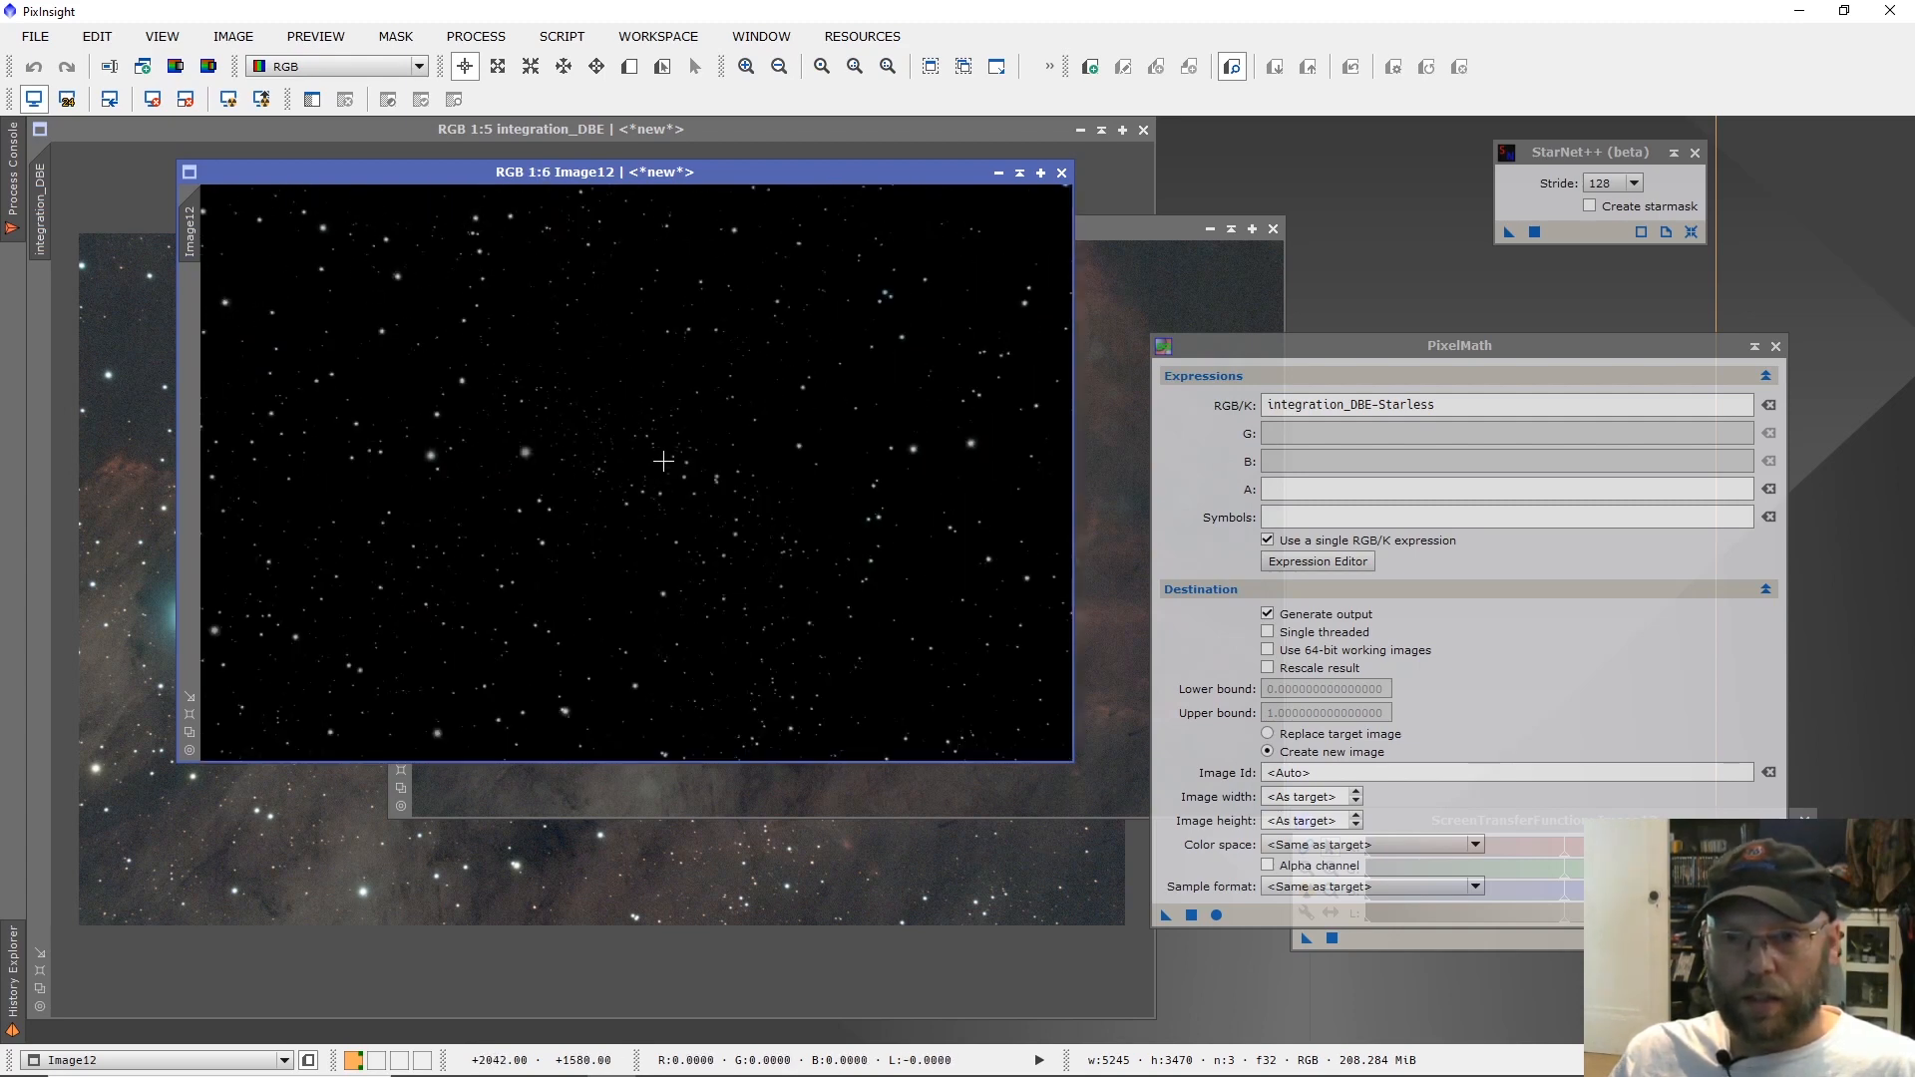
Close PixelMath, define a preview around the two bright stars left of centre in the star image, and display it.
left_click(1776, 347)
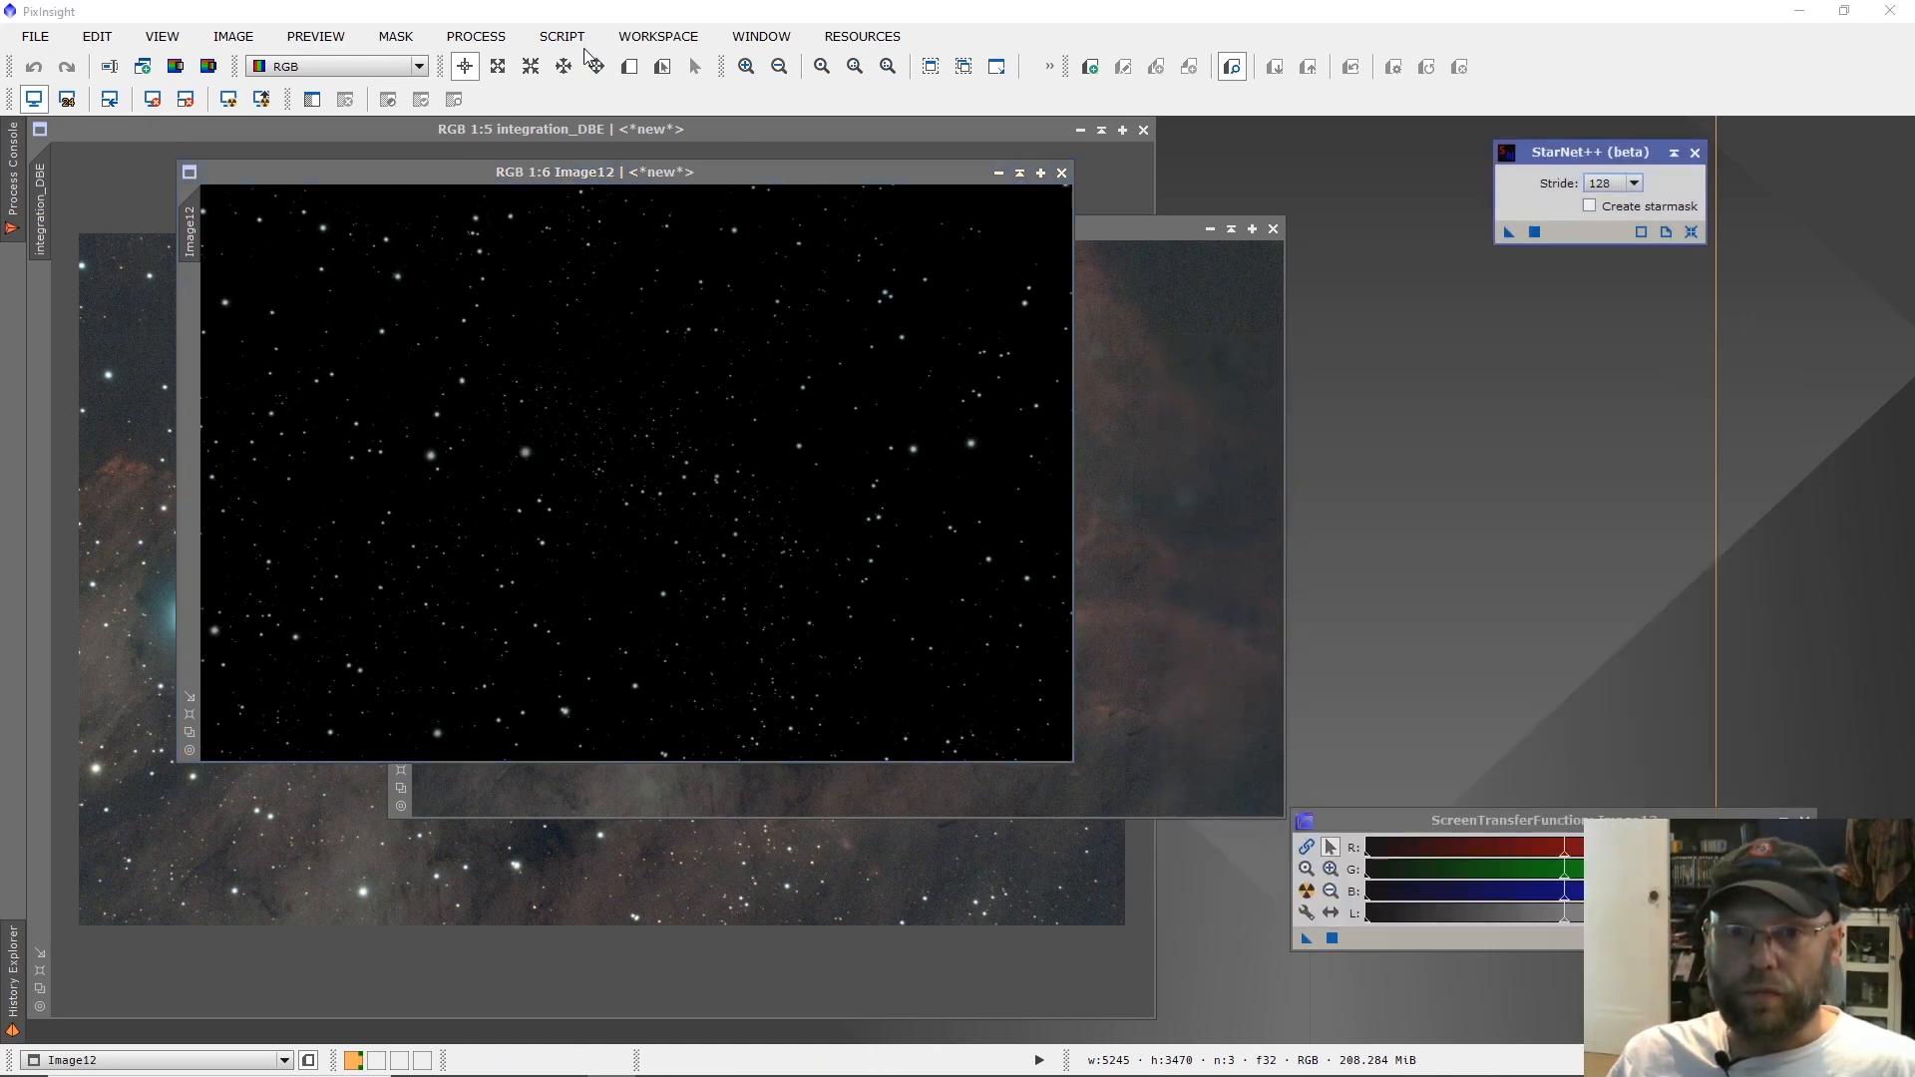
left_click(630, 65)
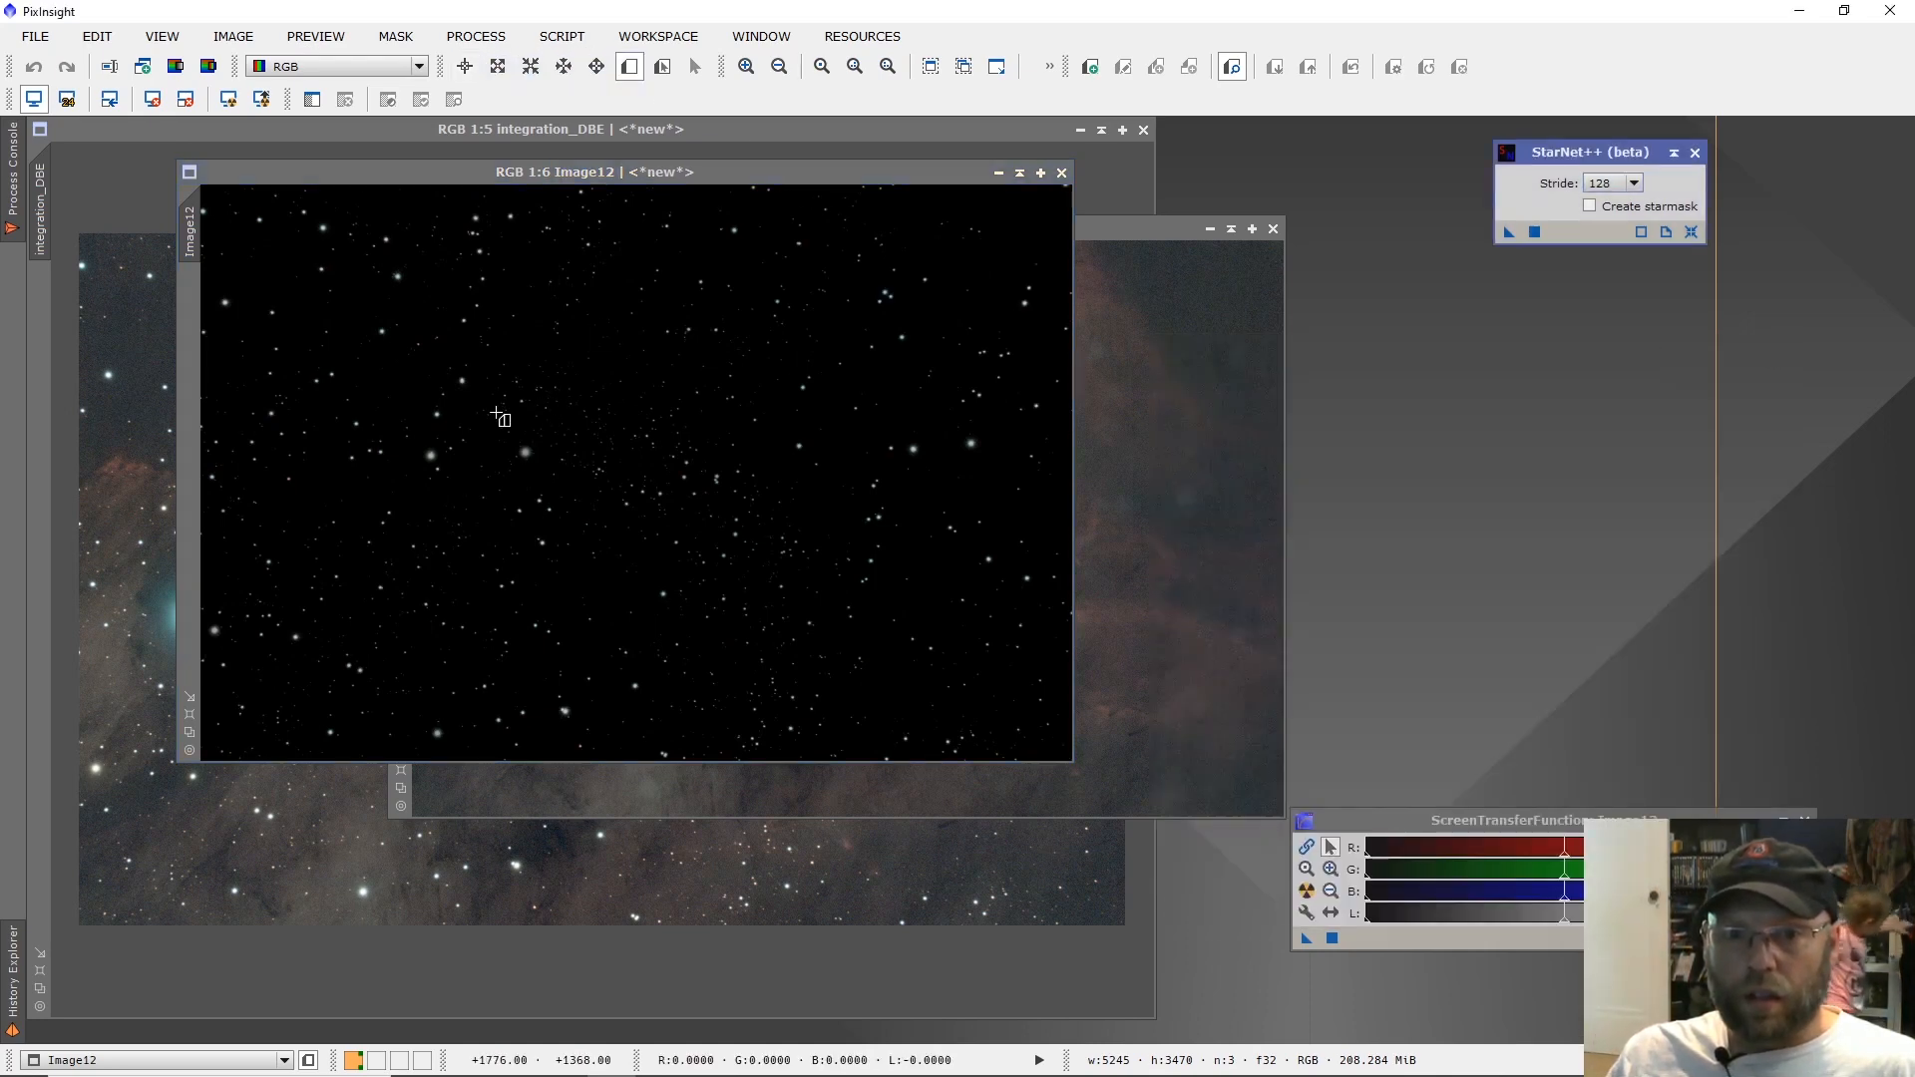
left_click_drag(402, 426, 571, 531)
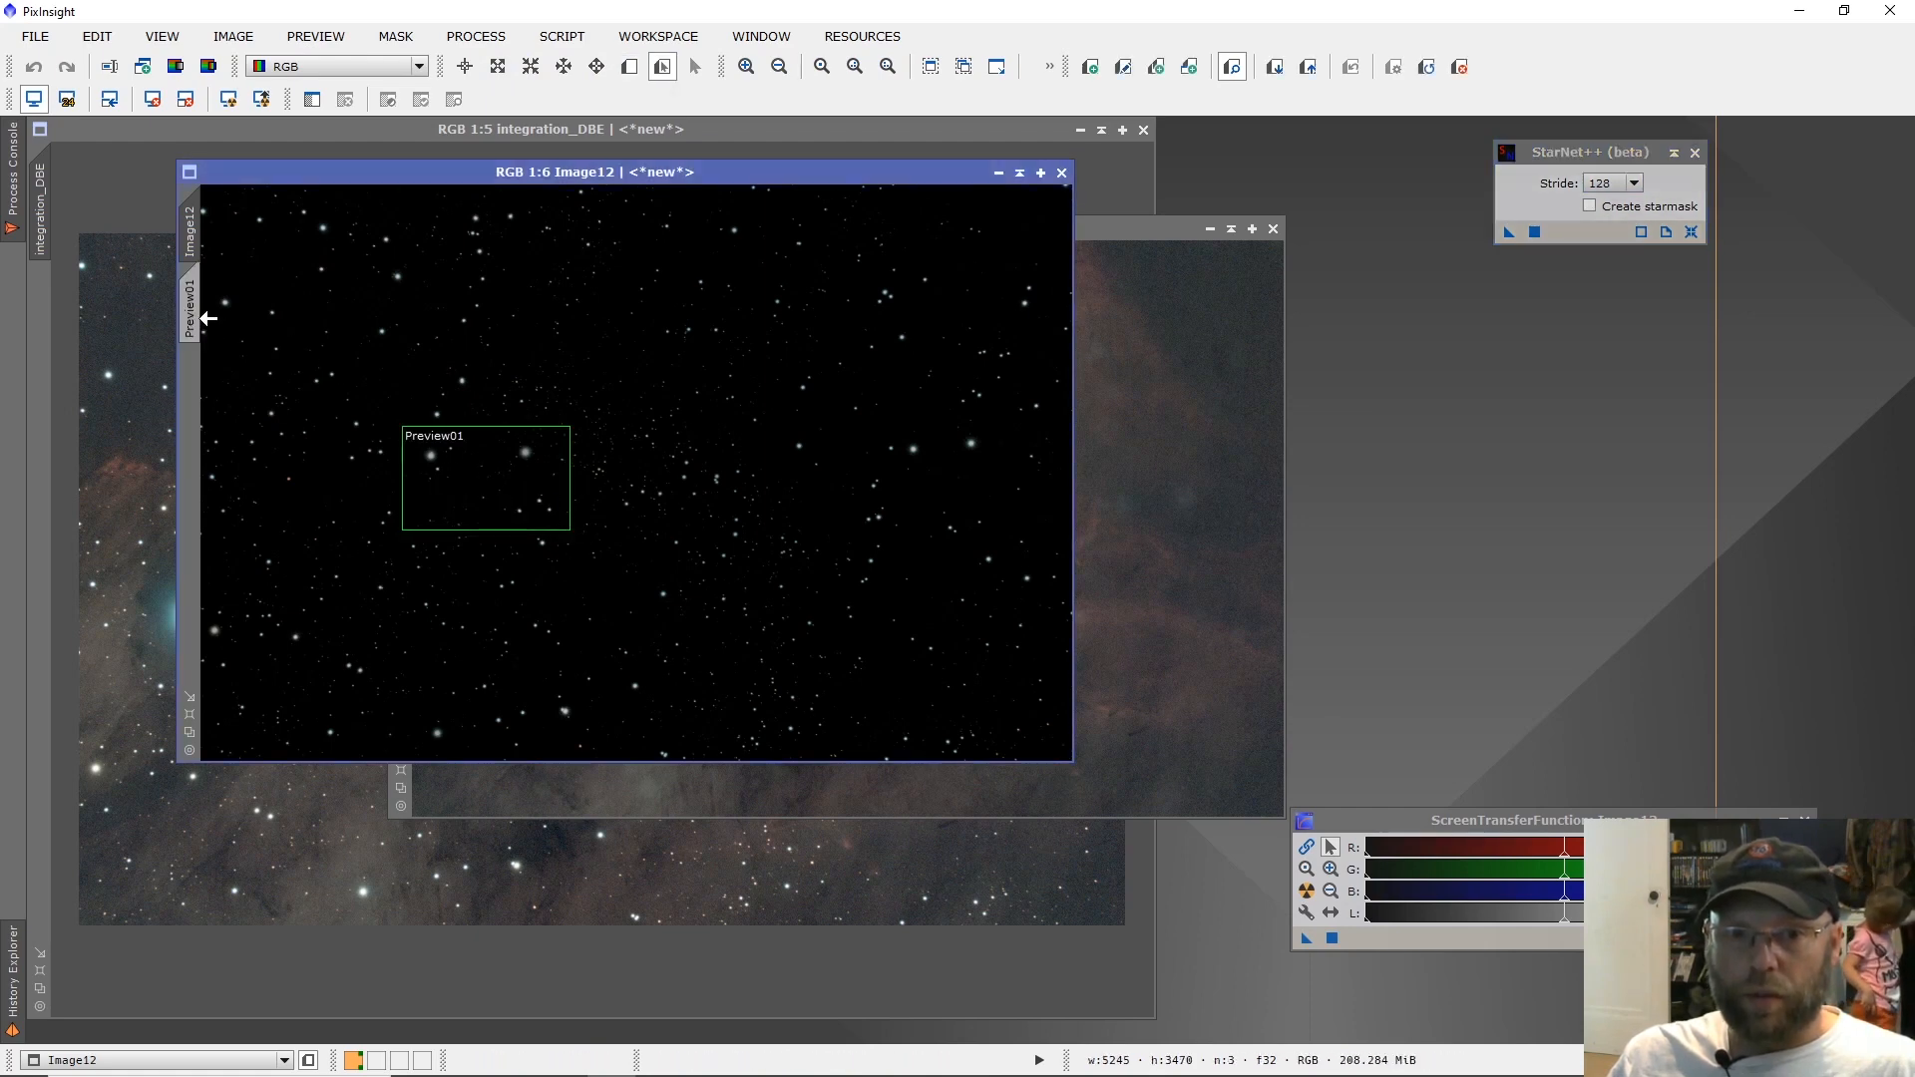
left_click(190, 310)
left_click(465, 65)
Open MultiscaleLinearTransform, set the detail layer 1 bias to -0.200, and start its real-time preview.
left_click(476, 36)
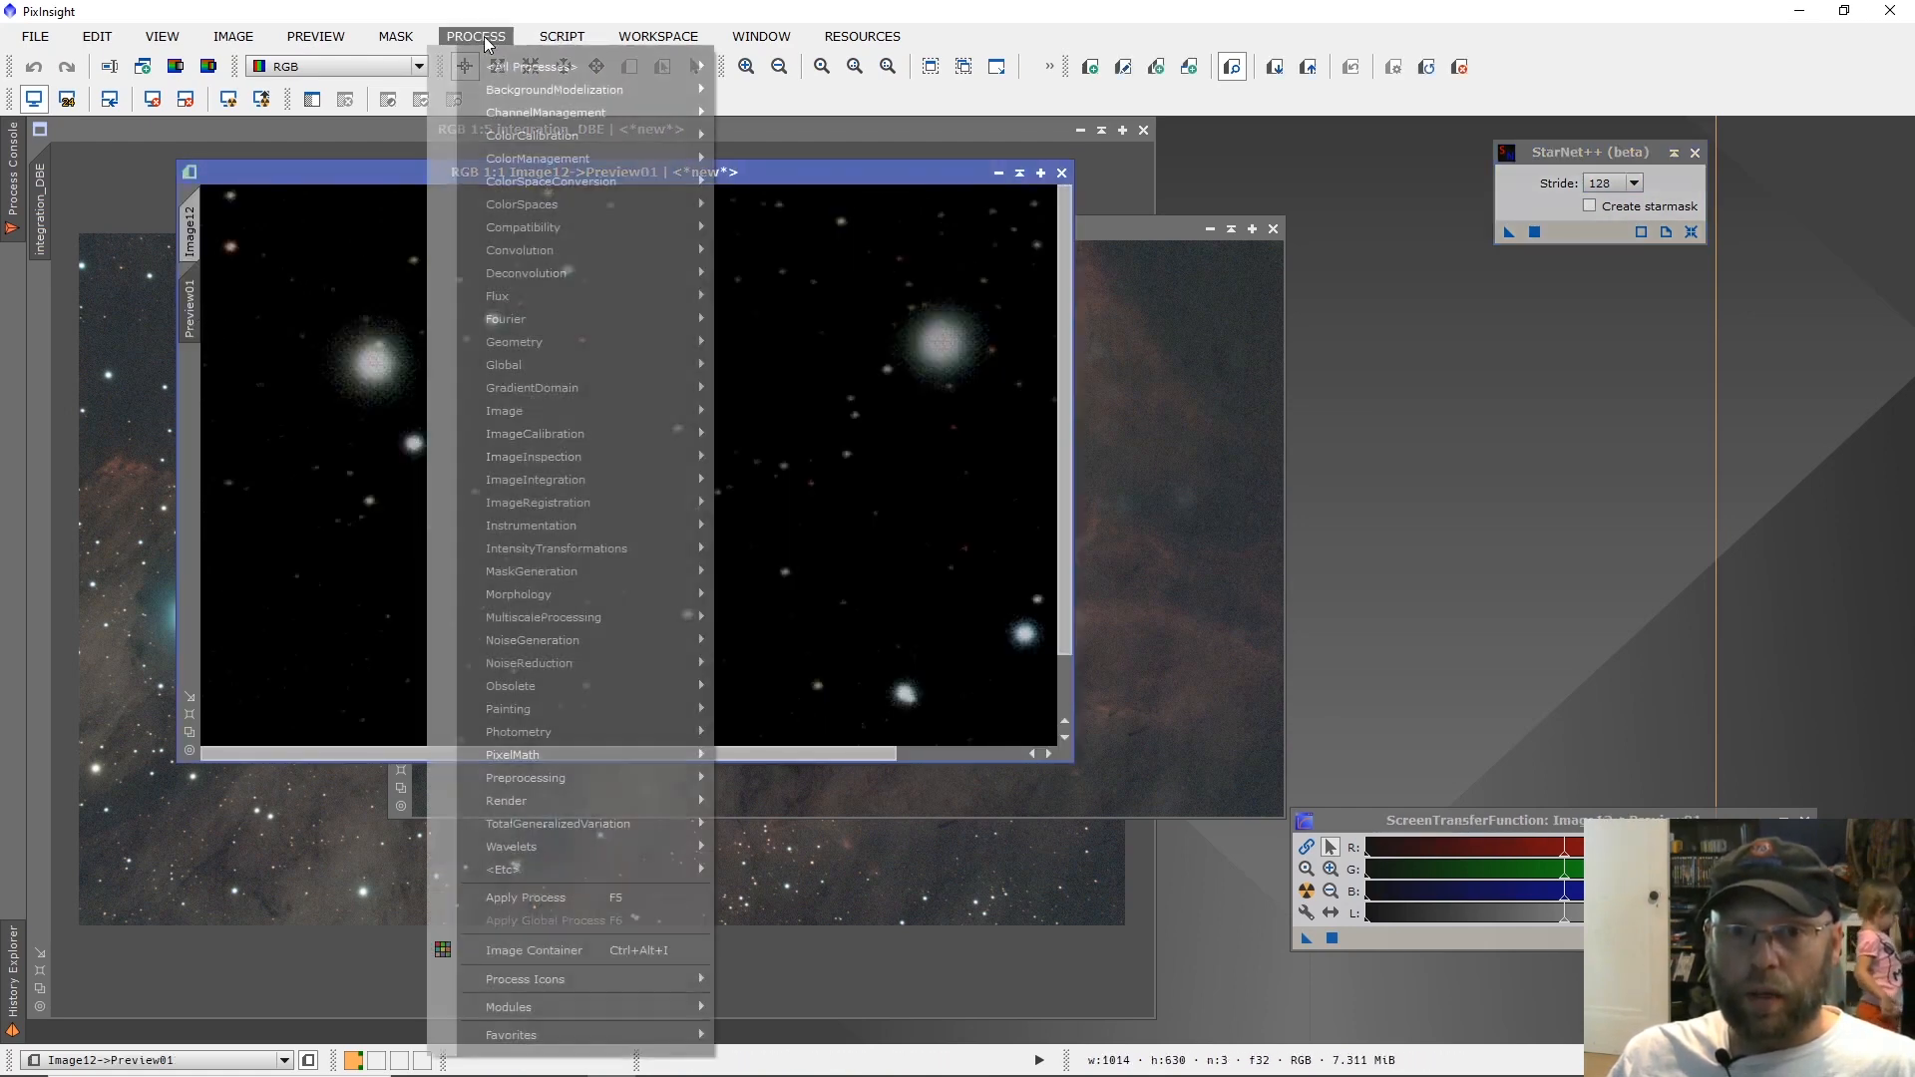
mouse_move(654, 550)
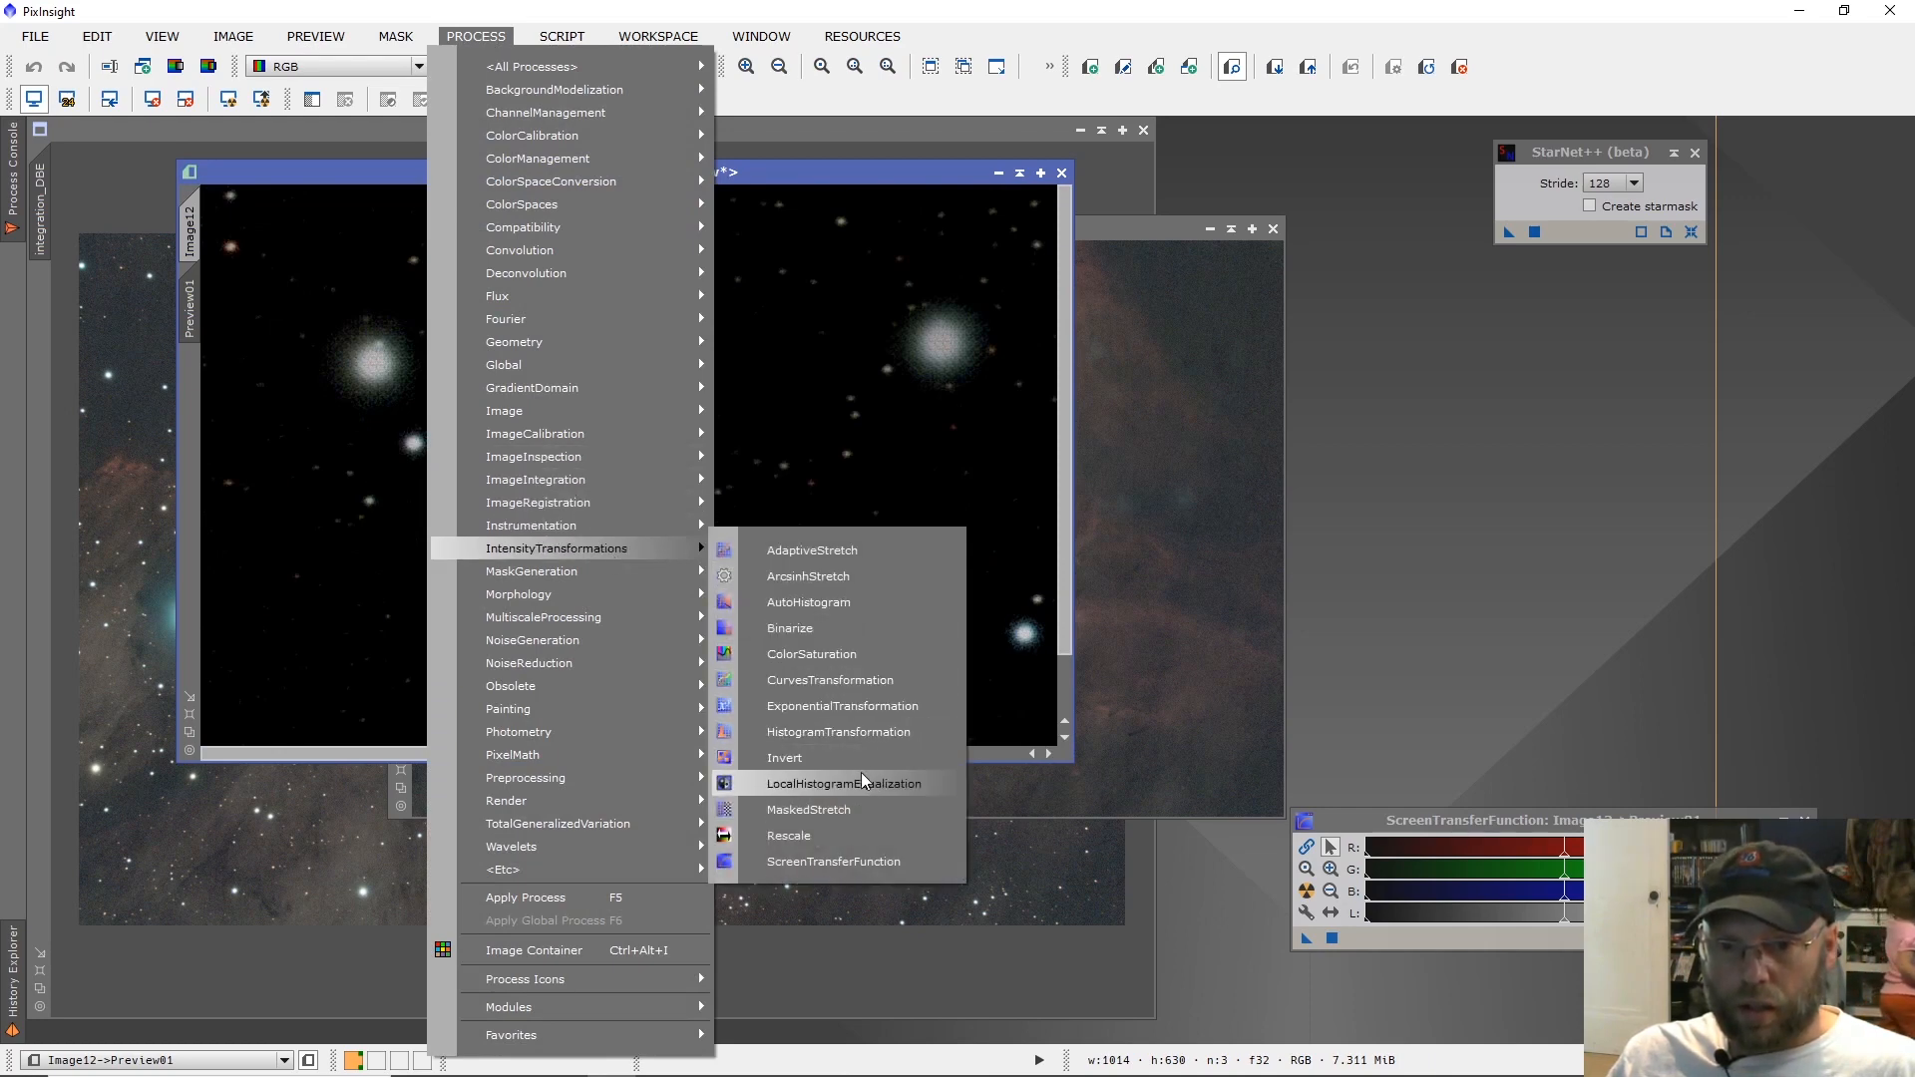
mouse_move(559, 619)
left_click(793, 646)
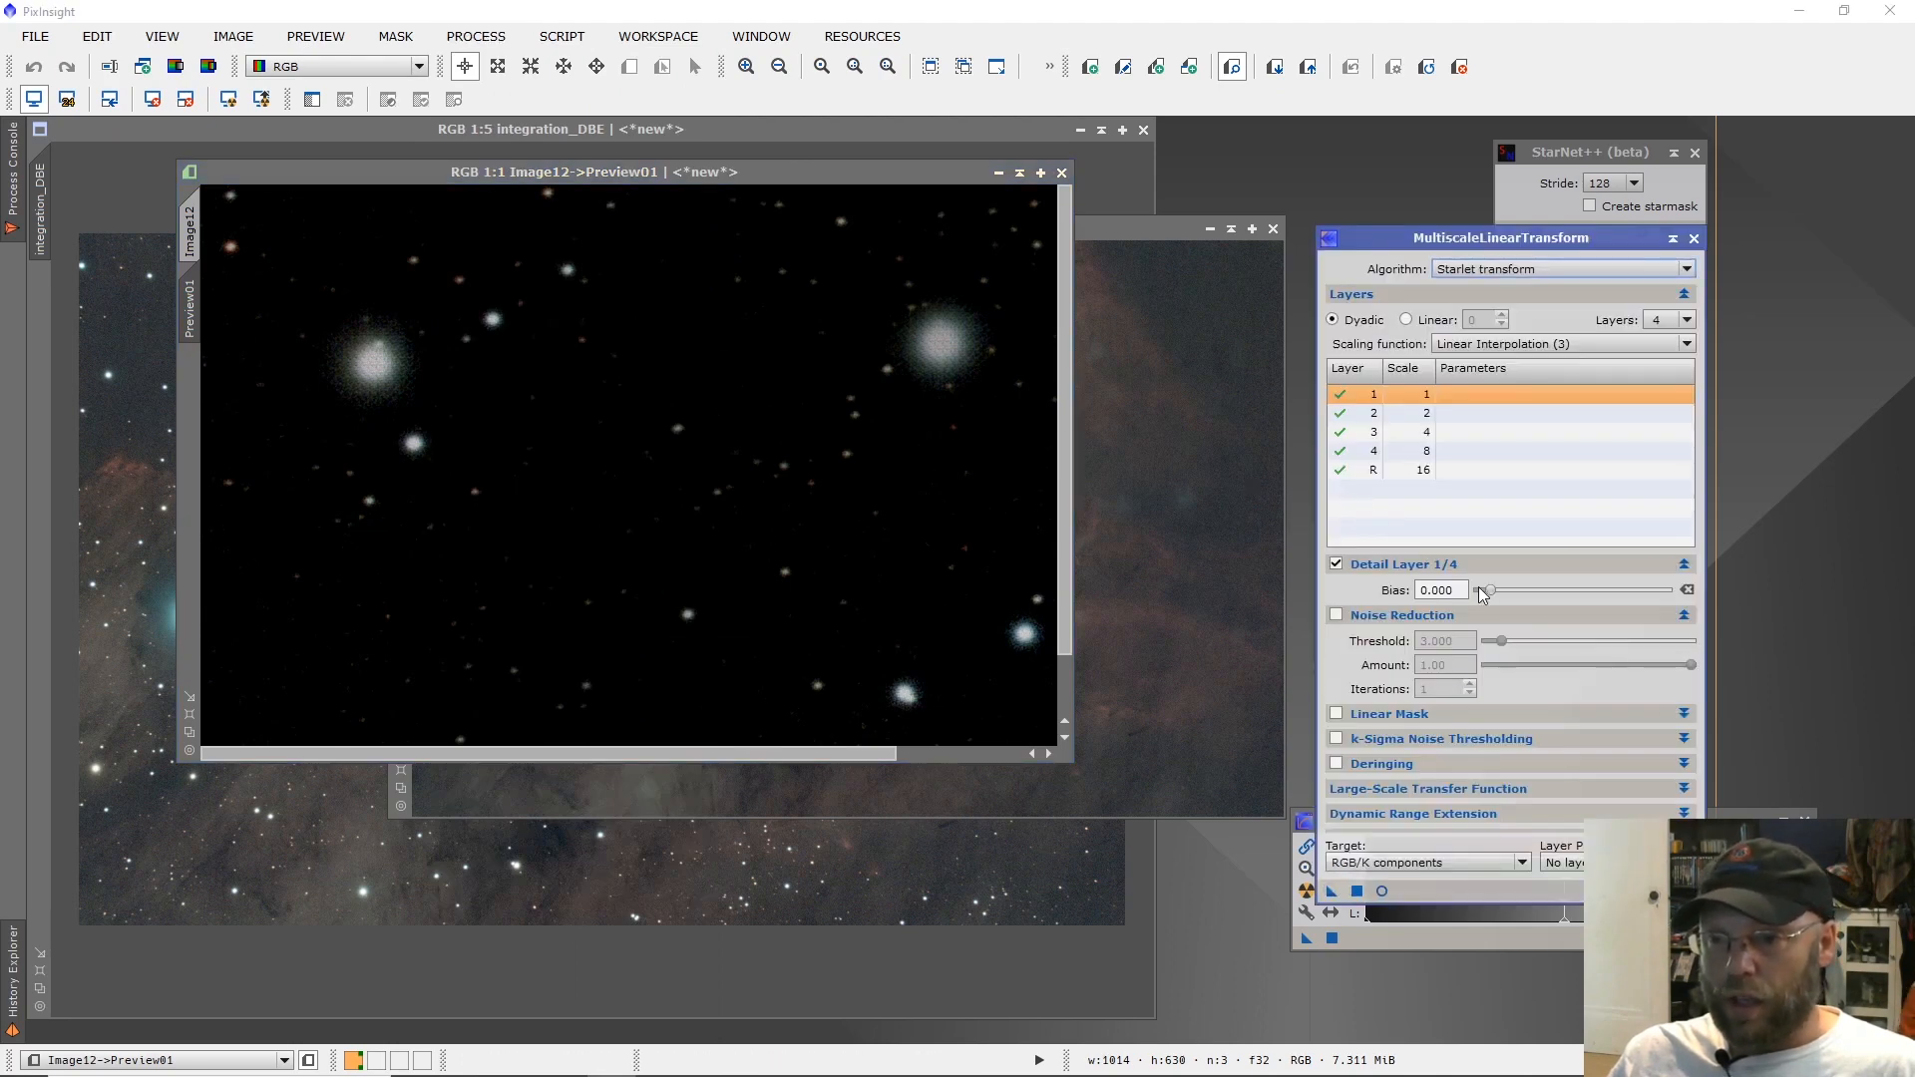
left_click_drag(1493, 595, 1490, 597)
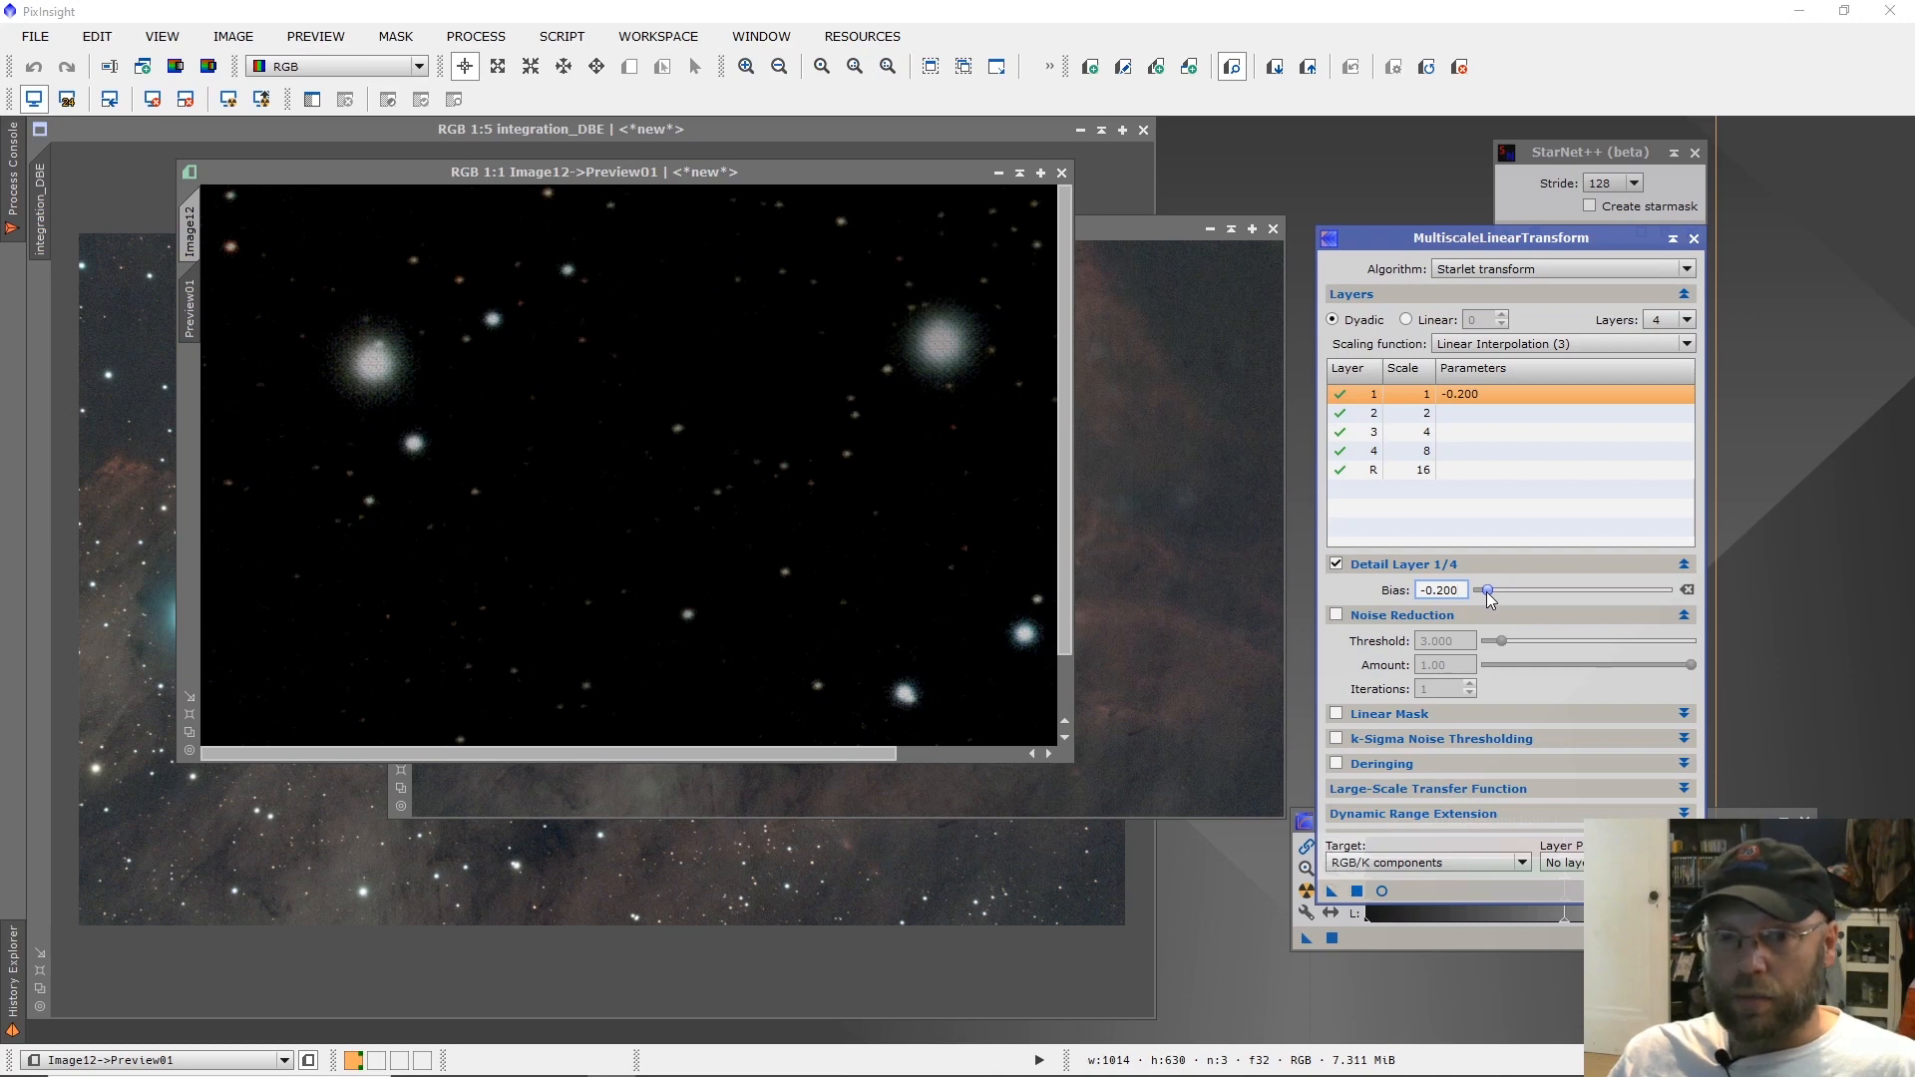
left_click(1381, 890)
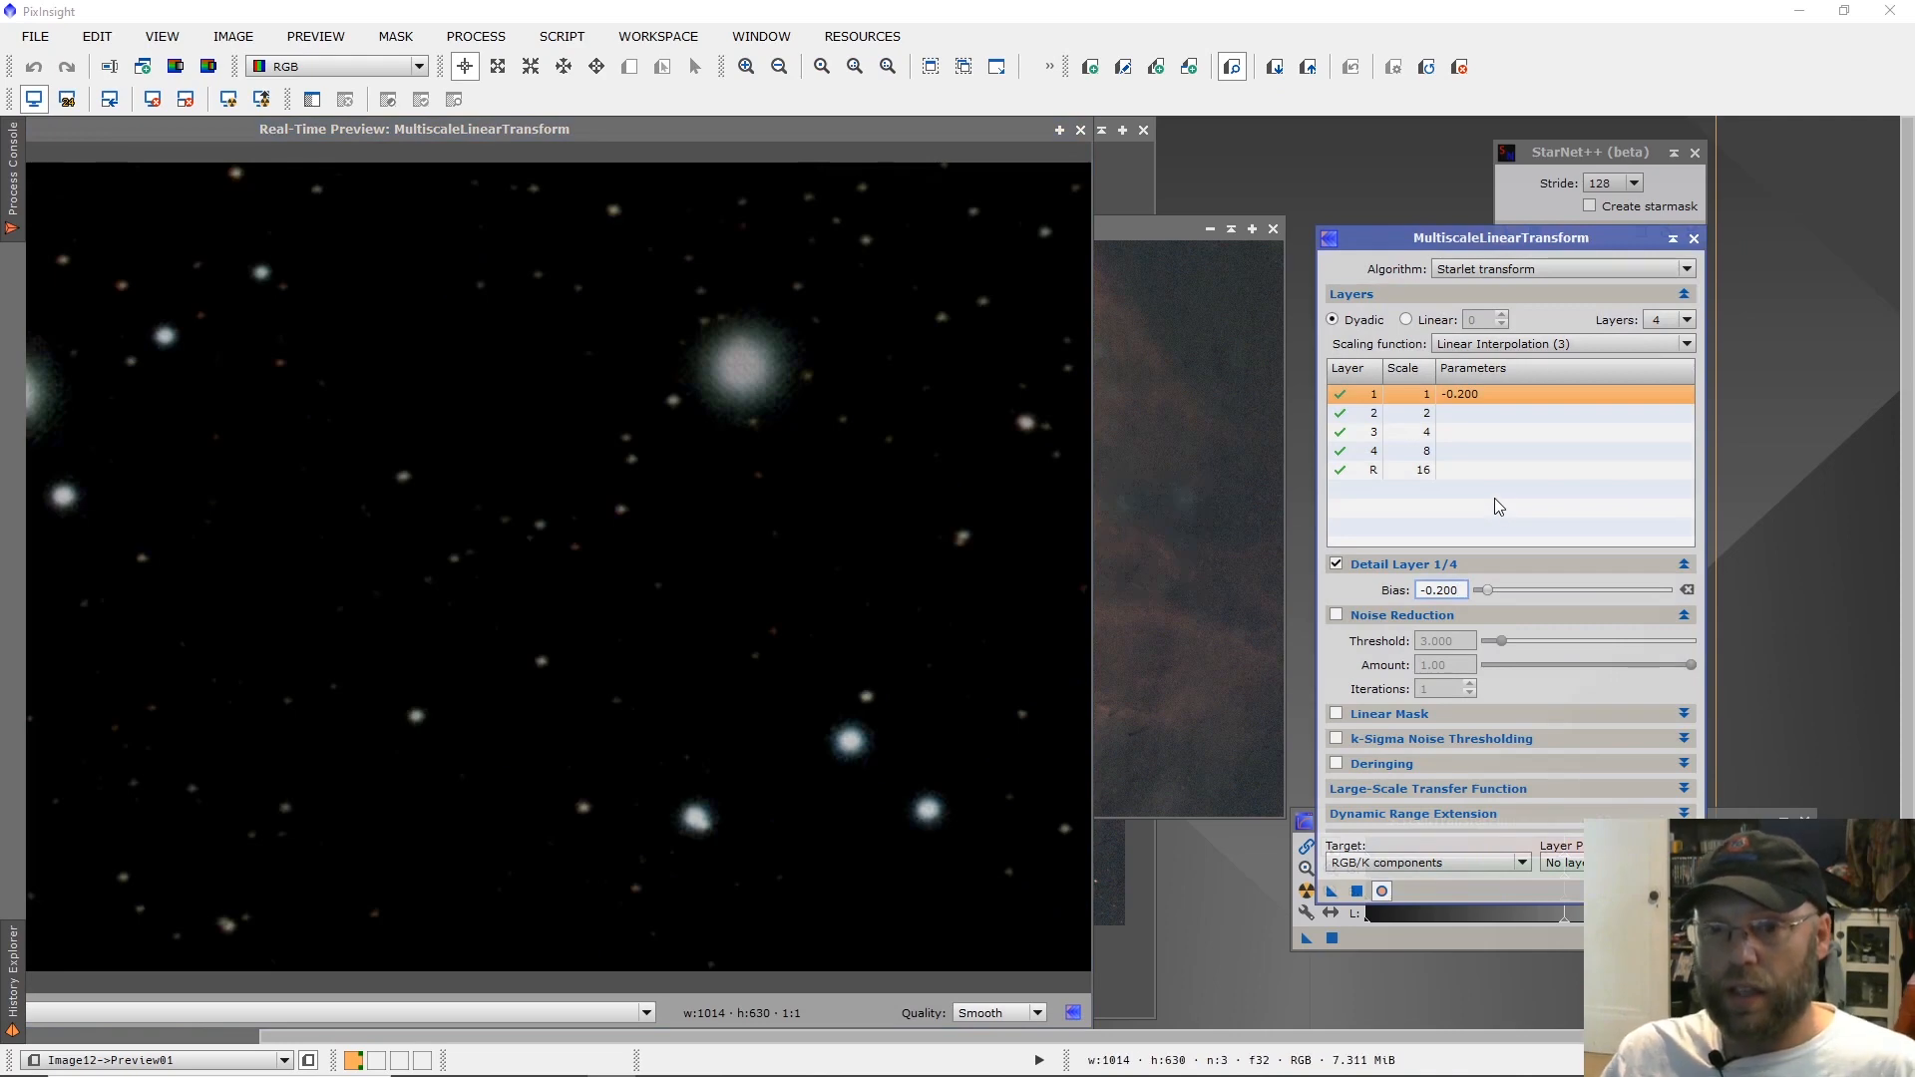
Set the MultiscaleLinearTransform bias to -0.500 for detail layer 2 and -0.100 for detail layer 3.
left_click(1454, 412)
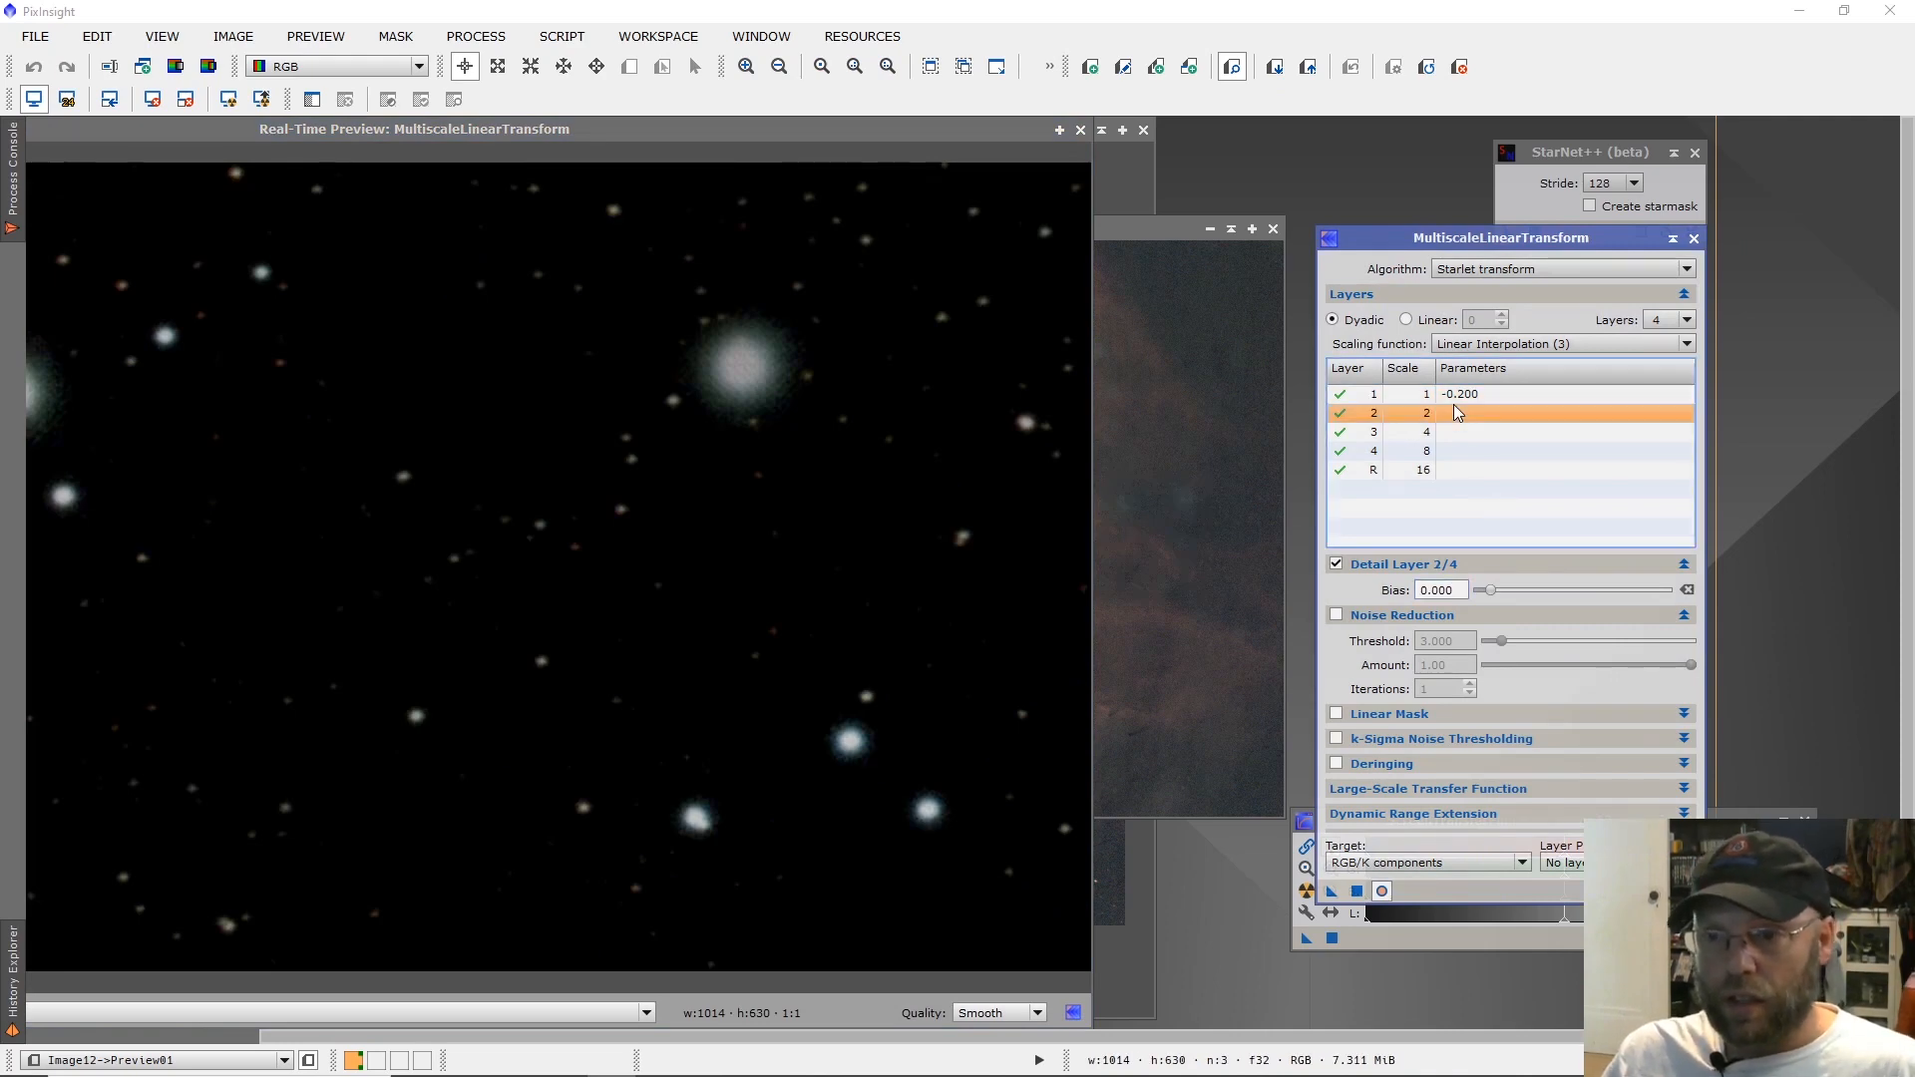
left_click_drag(1491, 593, 1486, 595)
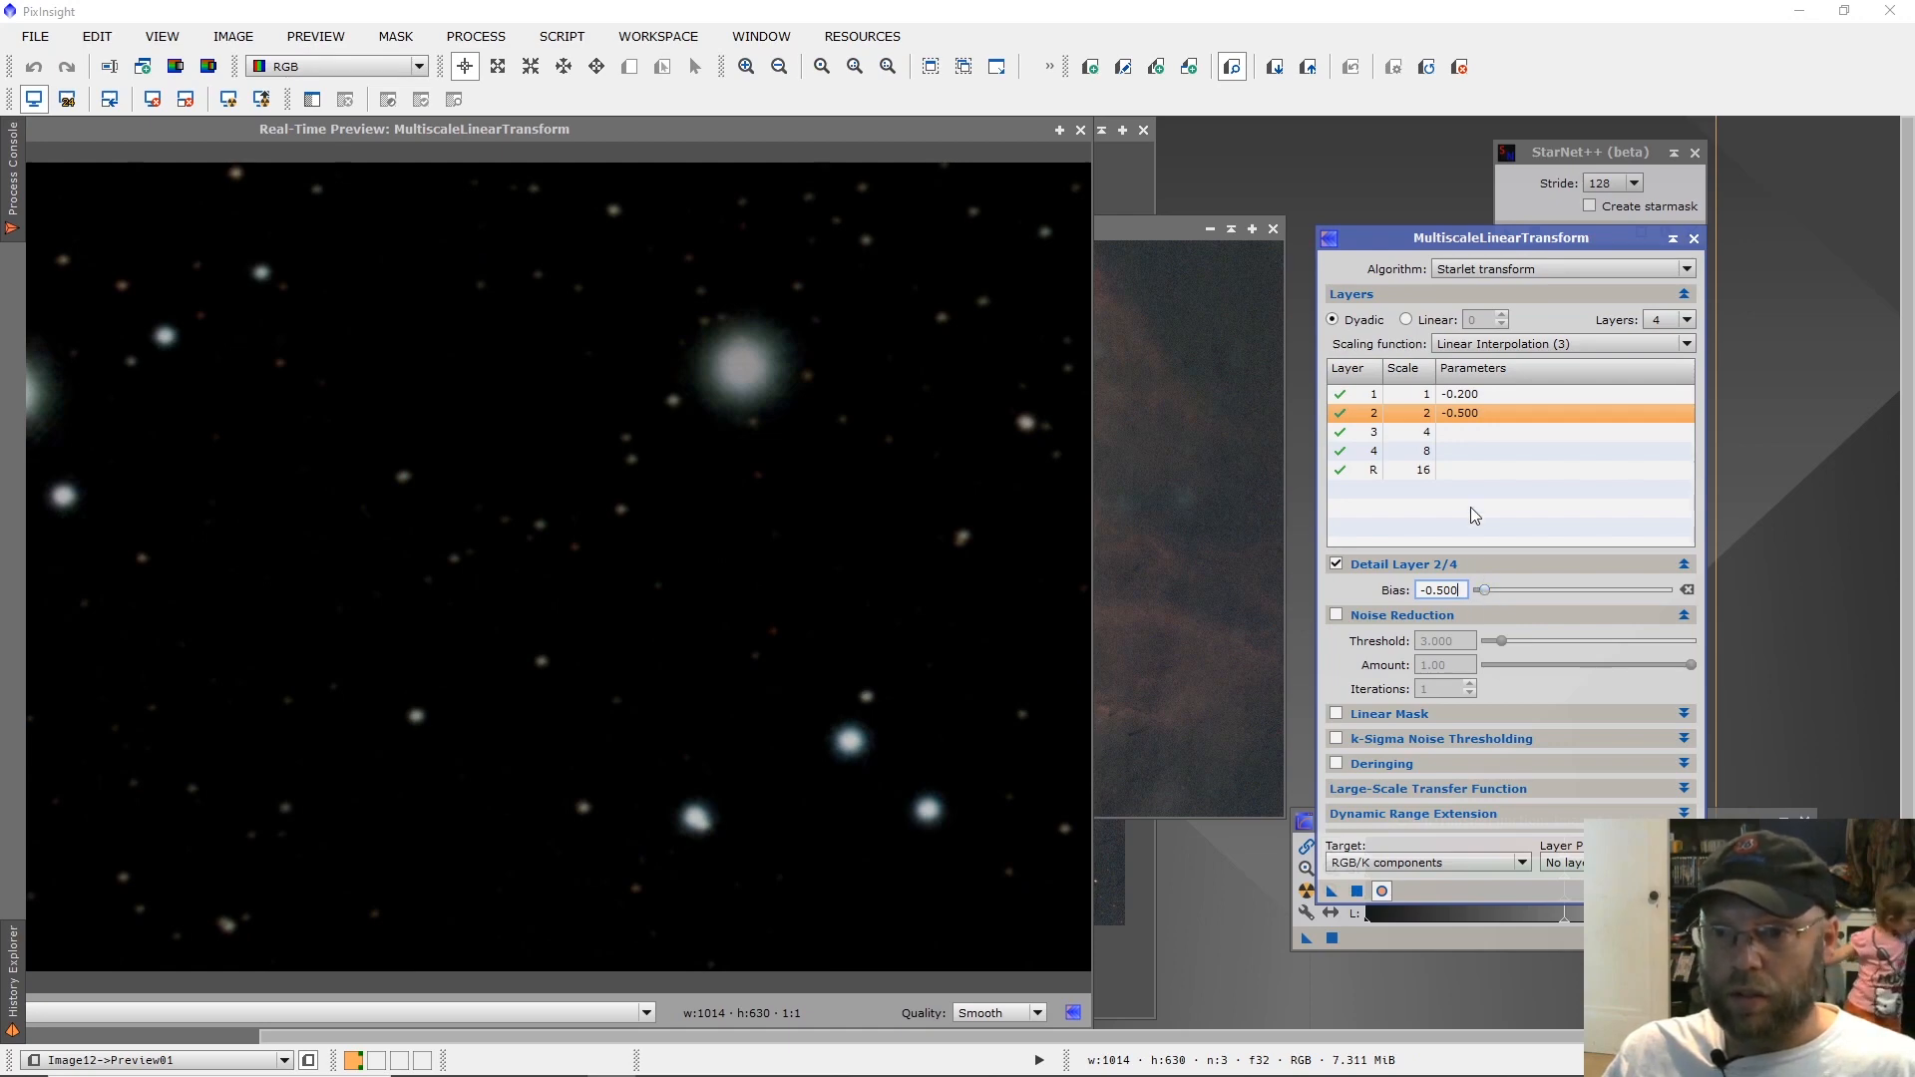
left_click(1475, 432)
left_click_drag(1490, 593, 1488, 595)
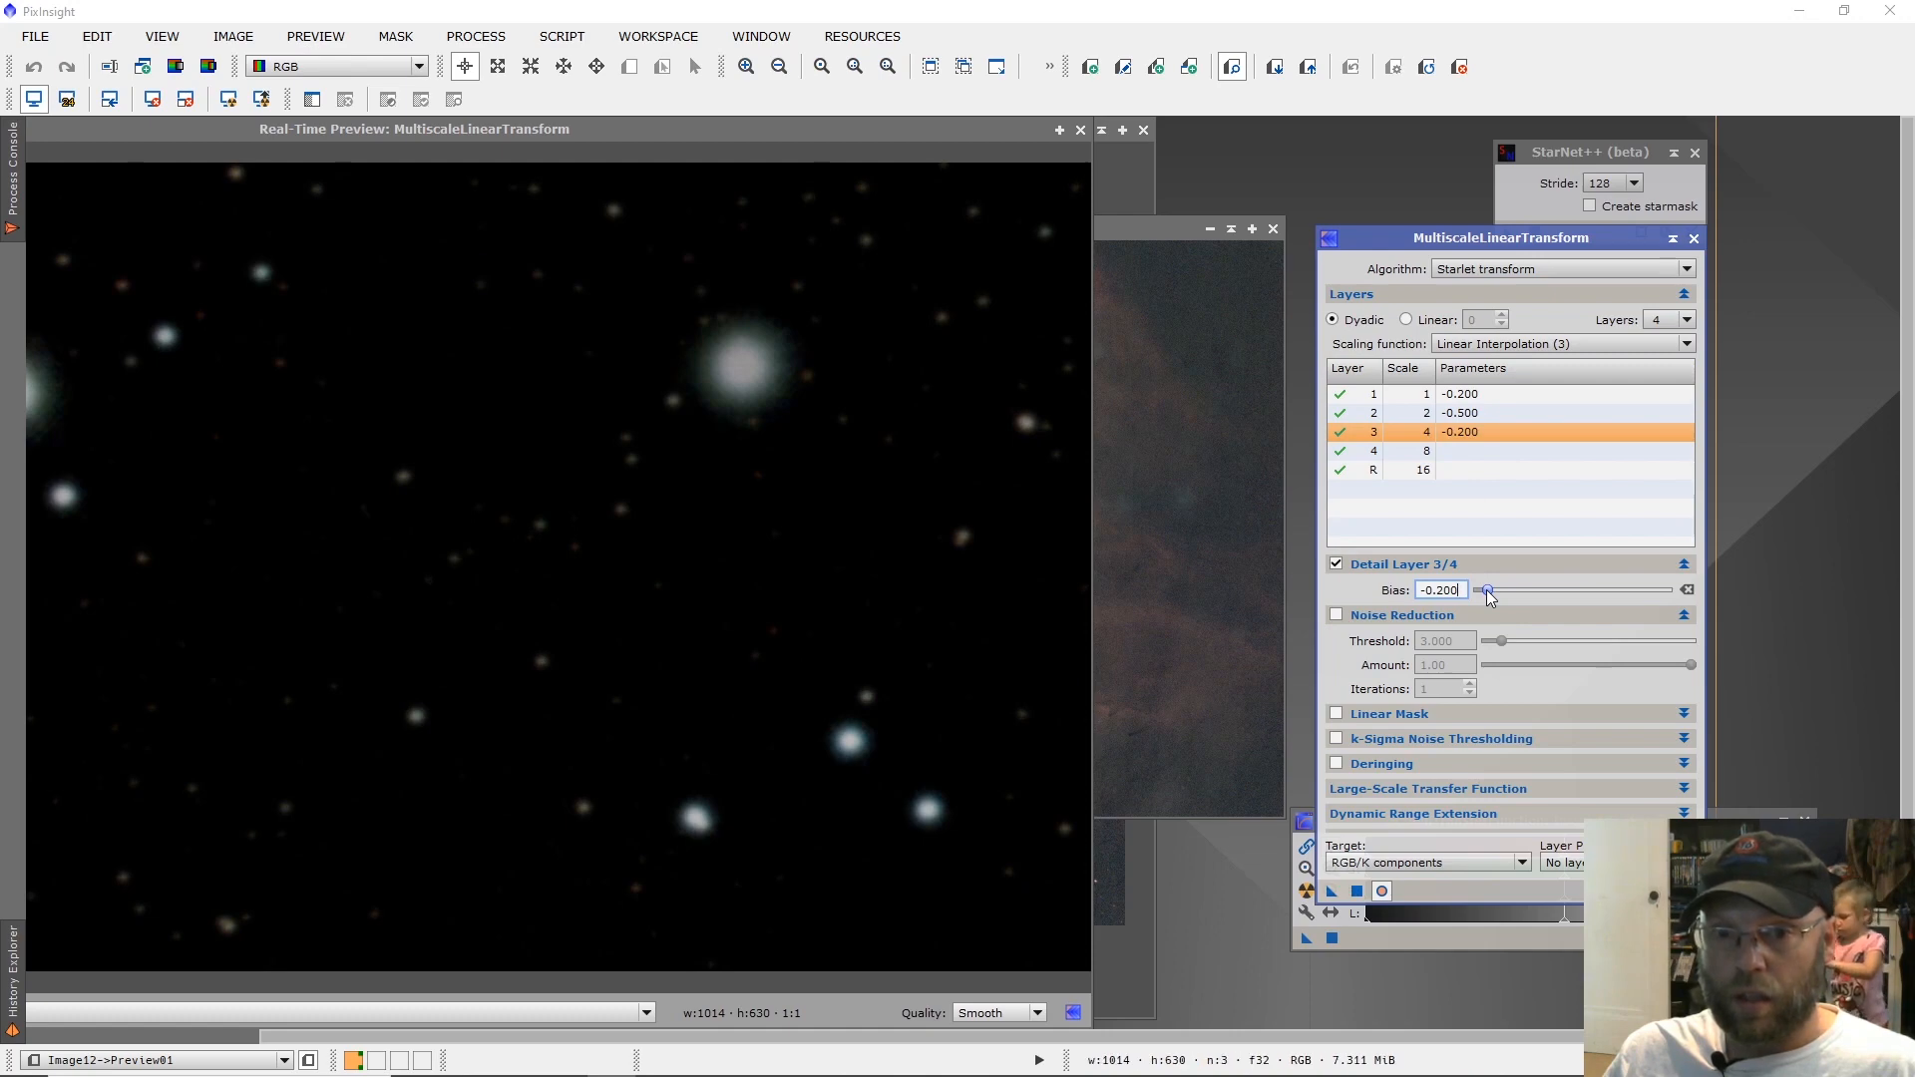
left_click_drag(1463, 590, 1418, 590)
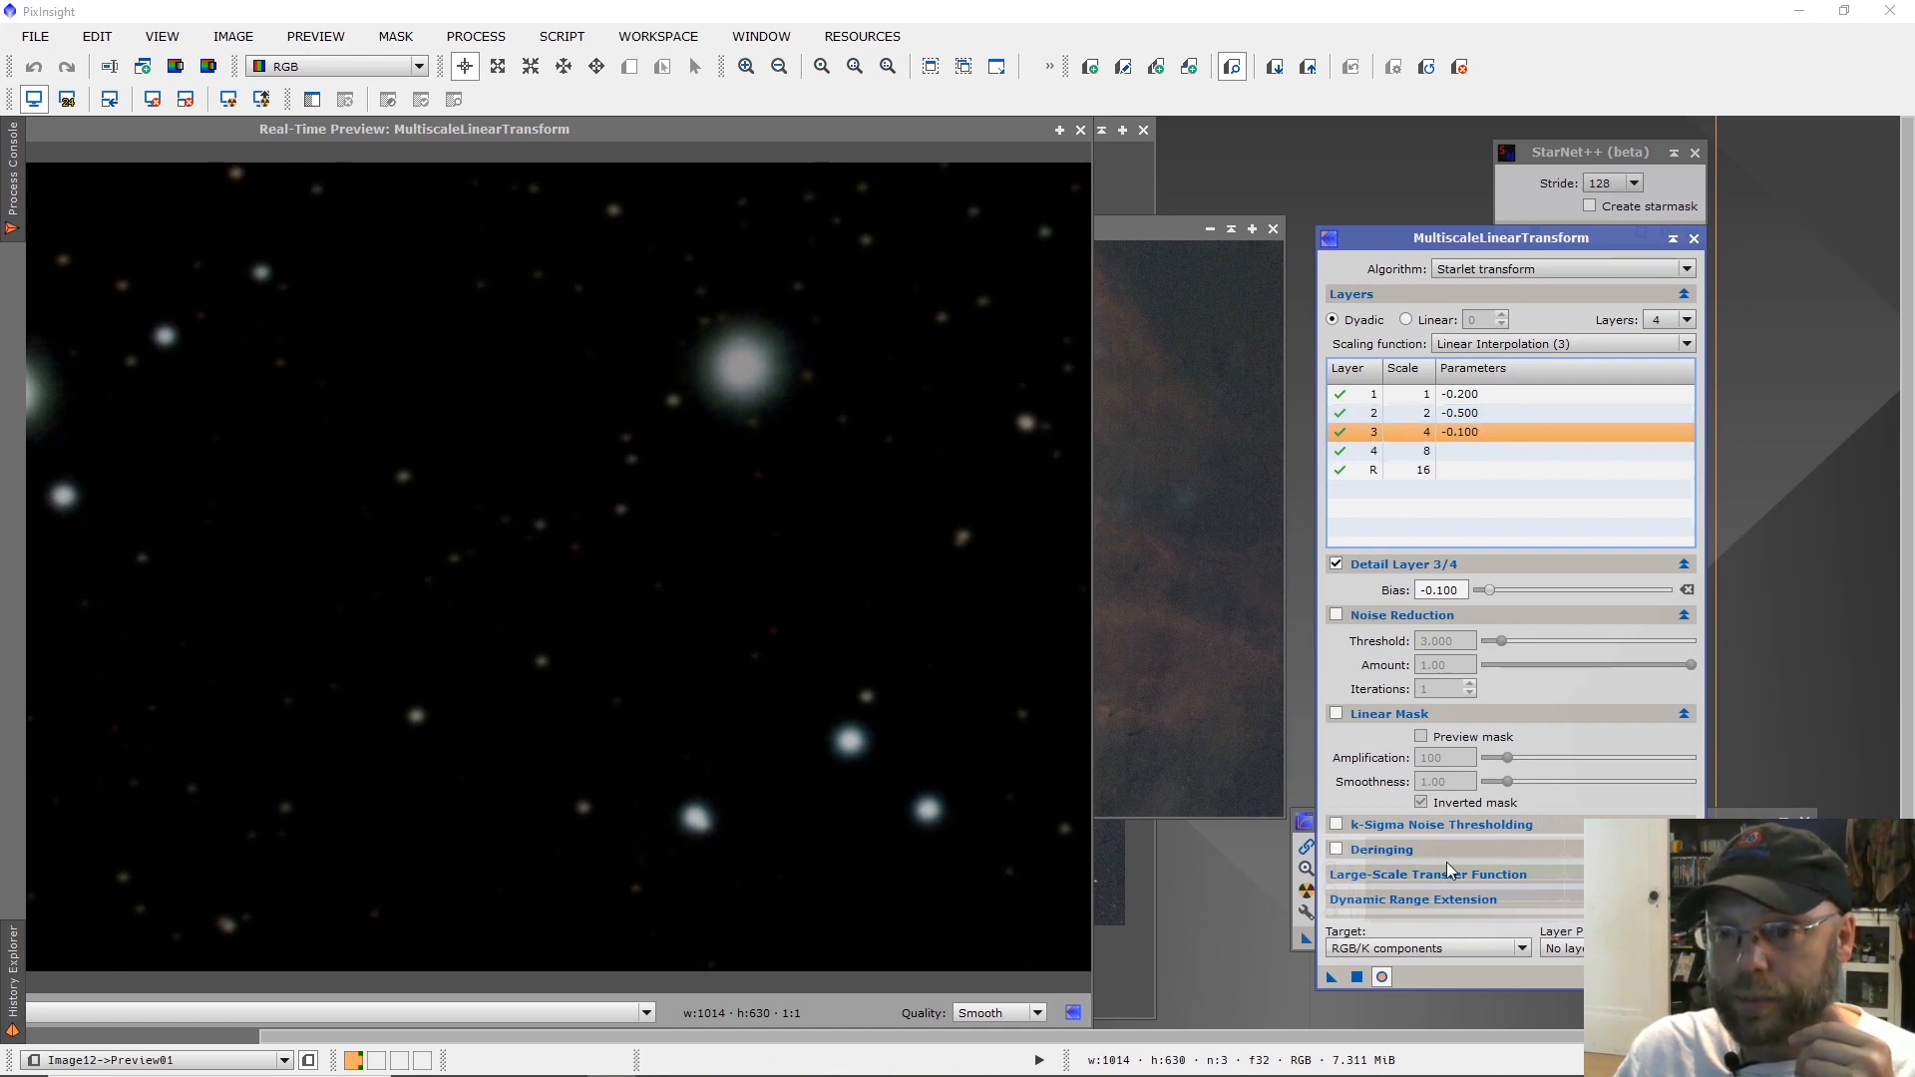
Close the real-time preview, delete Preview01, and apply MultiscaleLinearTransform to the full star image.
left_click(1081, 129)
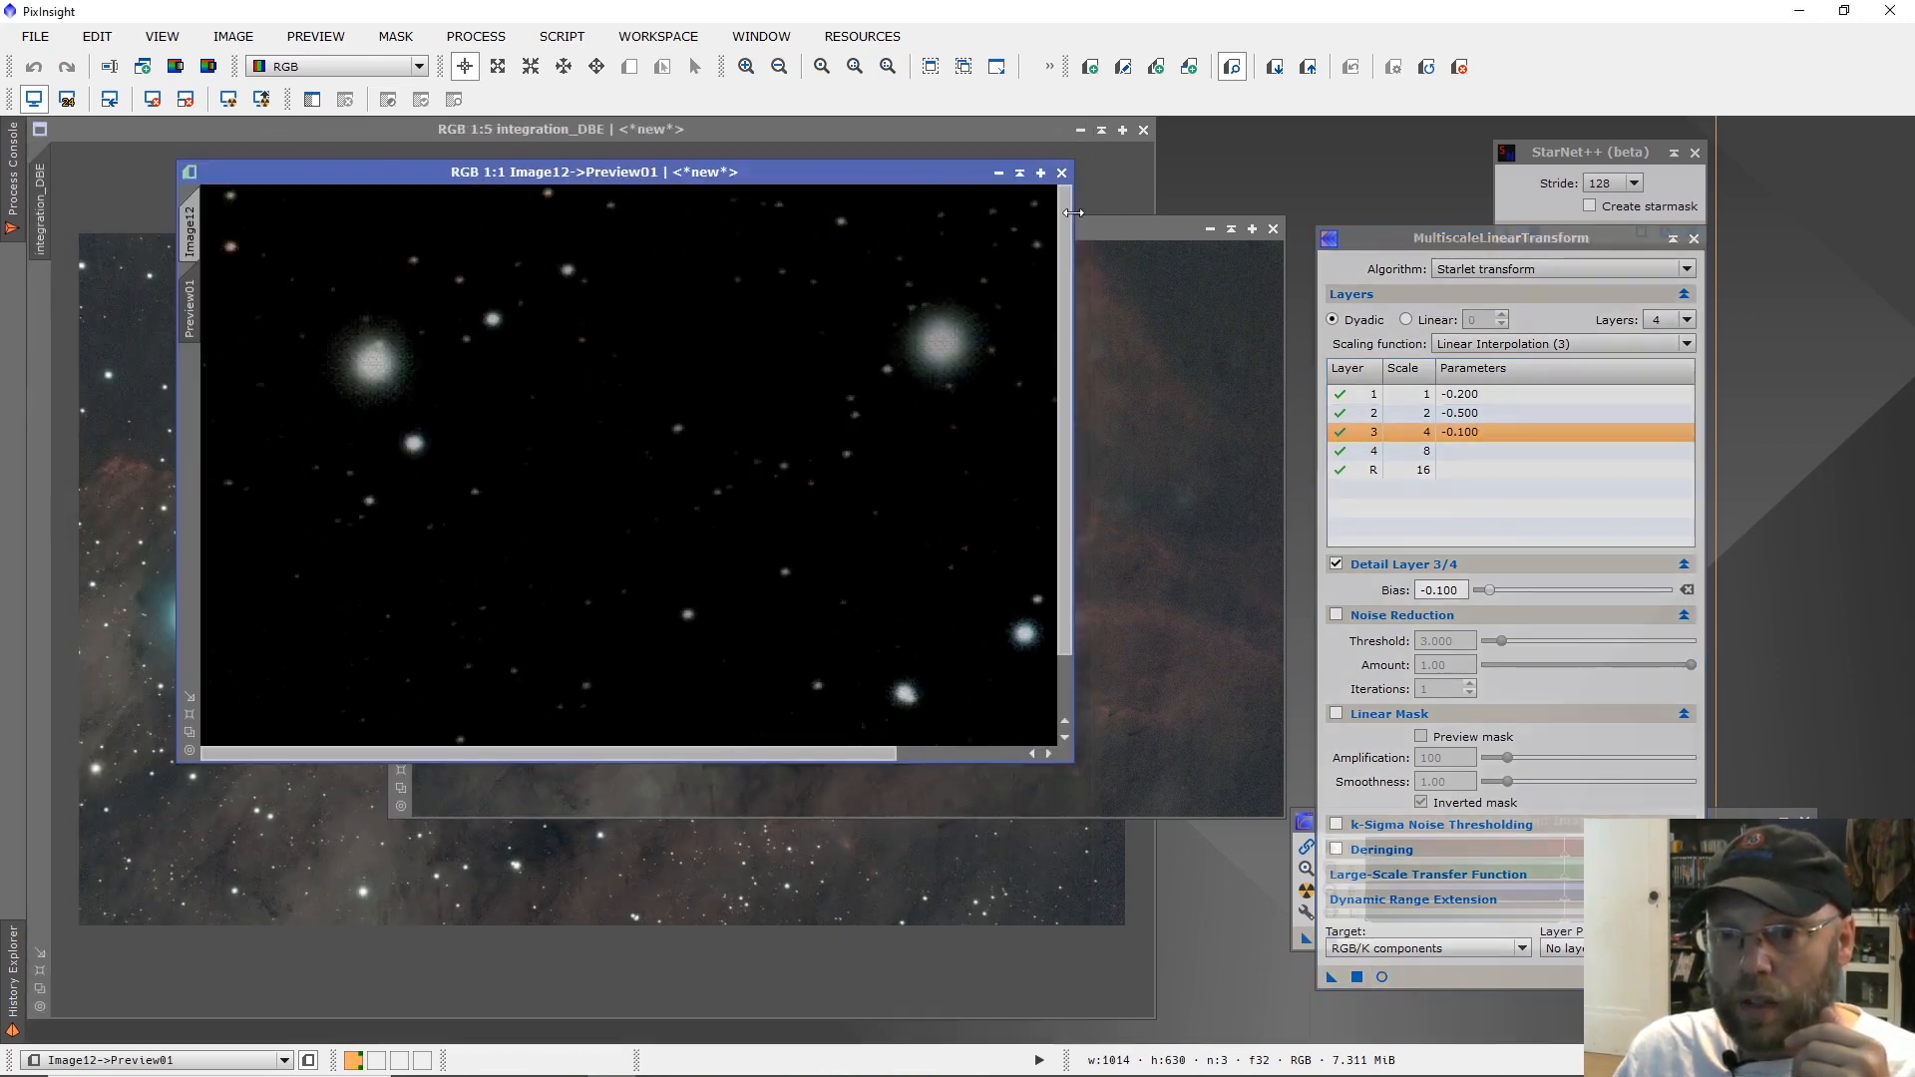
left_click(1356, 978)
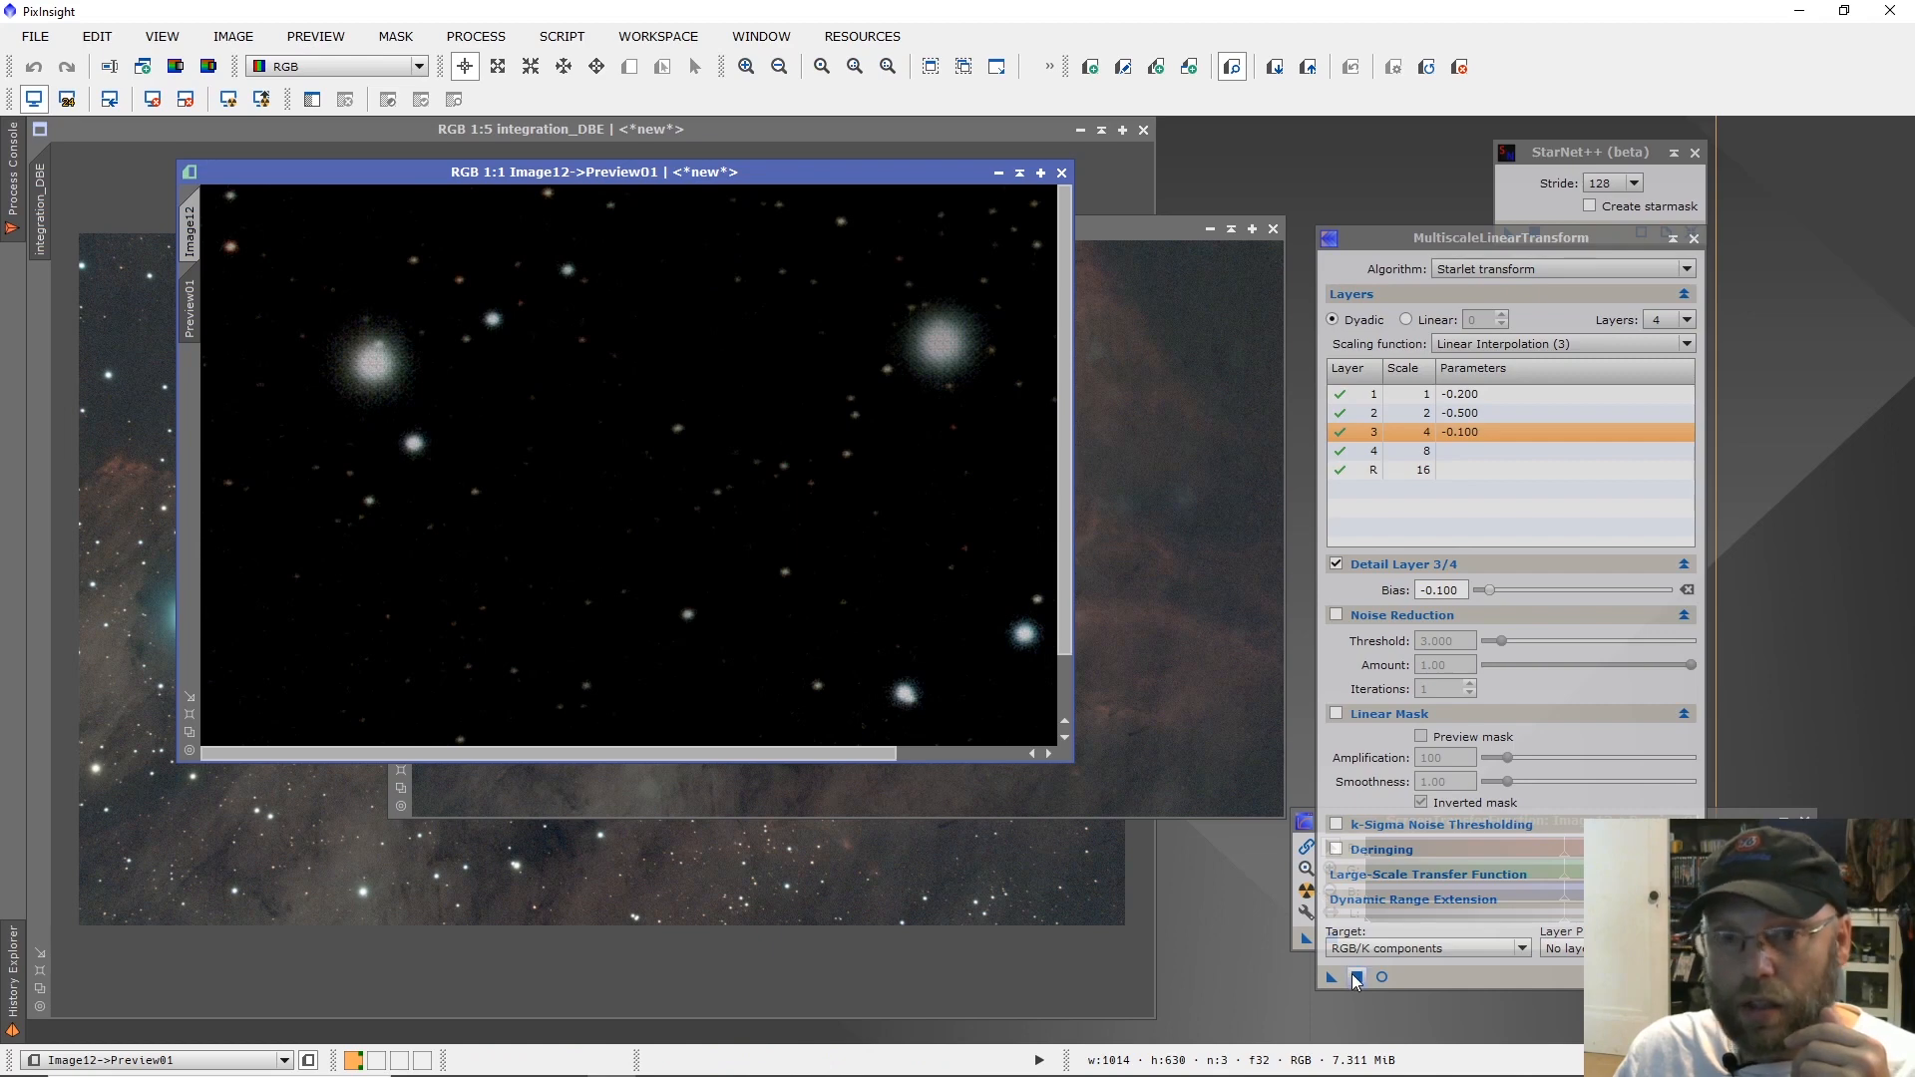
right_click(189, 310)
left_click(244, 491)
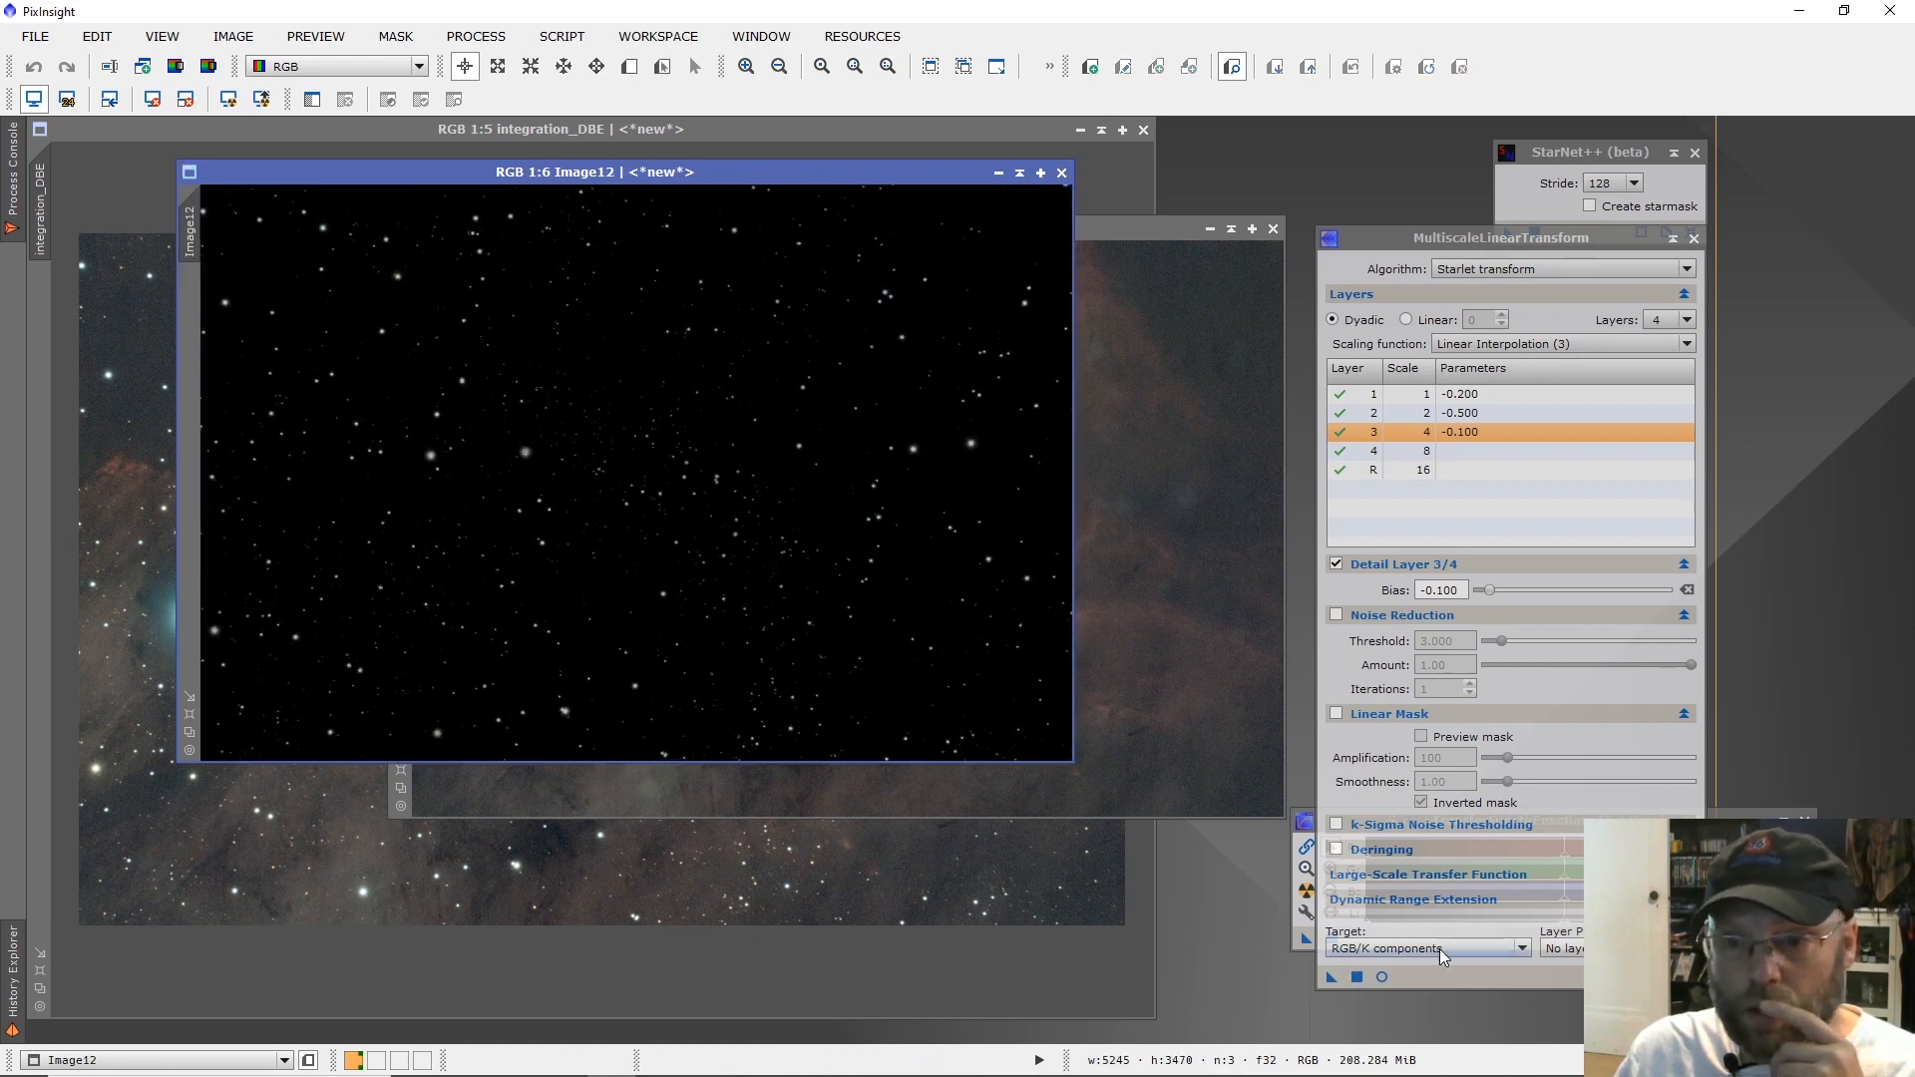
left_click_drag(1333, 982, 834, 586)
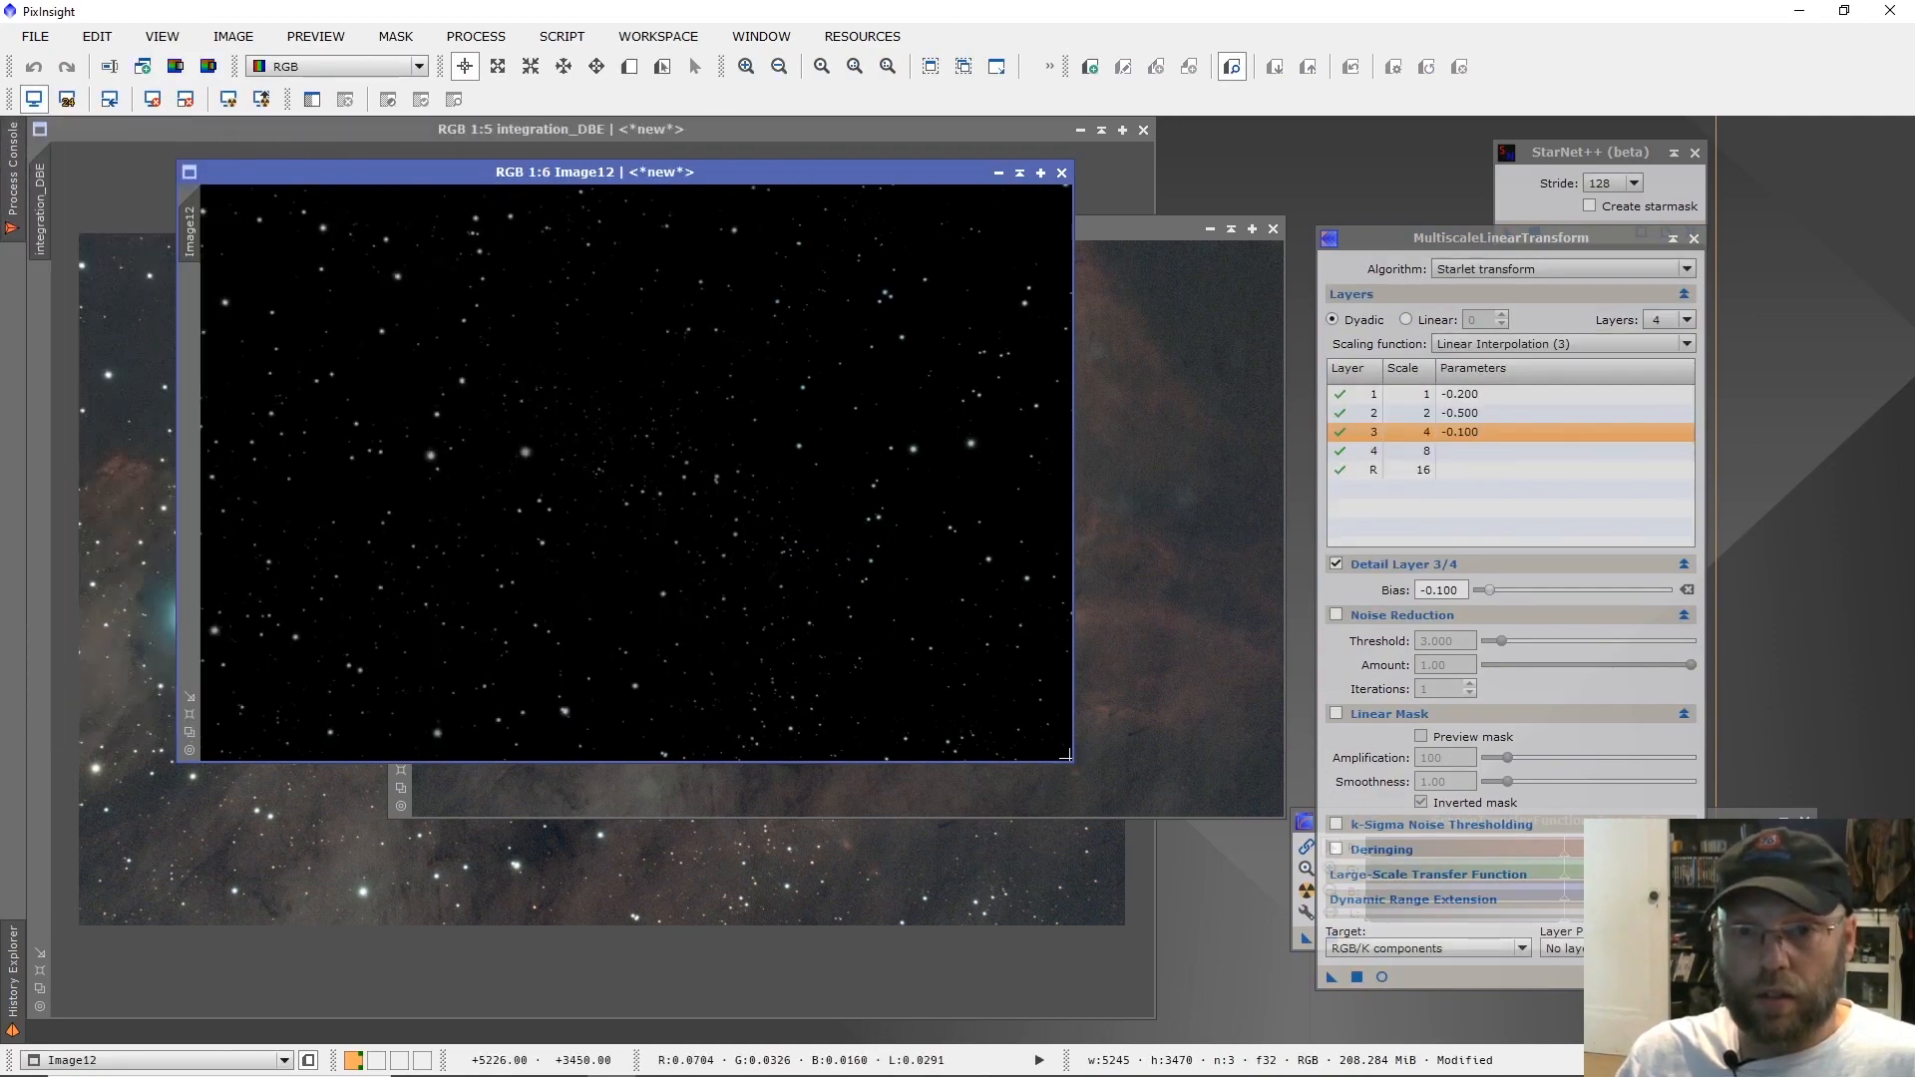
Inspect the smoothed stars up close, comparing them with the unsmoothed version by undoing and redoing MultiscaleLinearTransform.
scroll(492, 522, "up", 3)
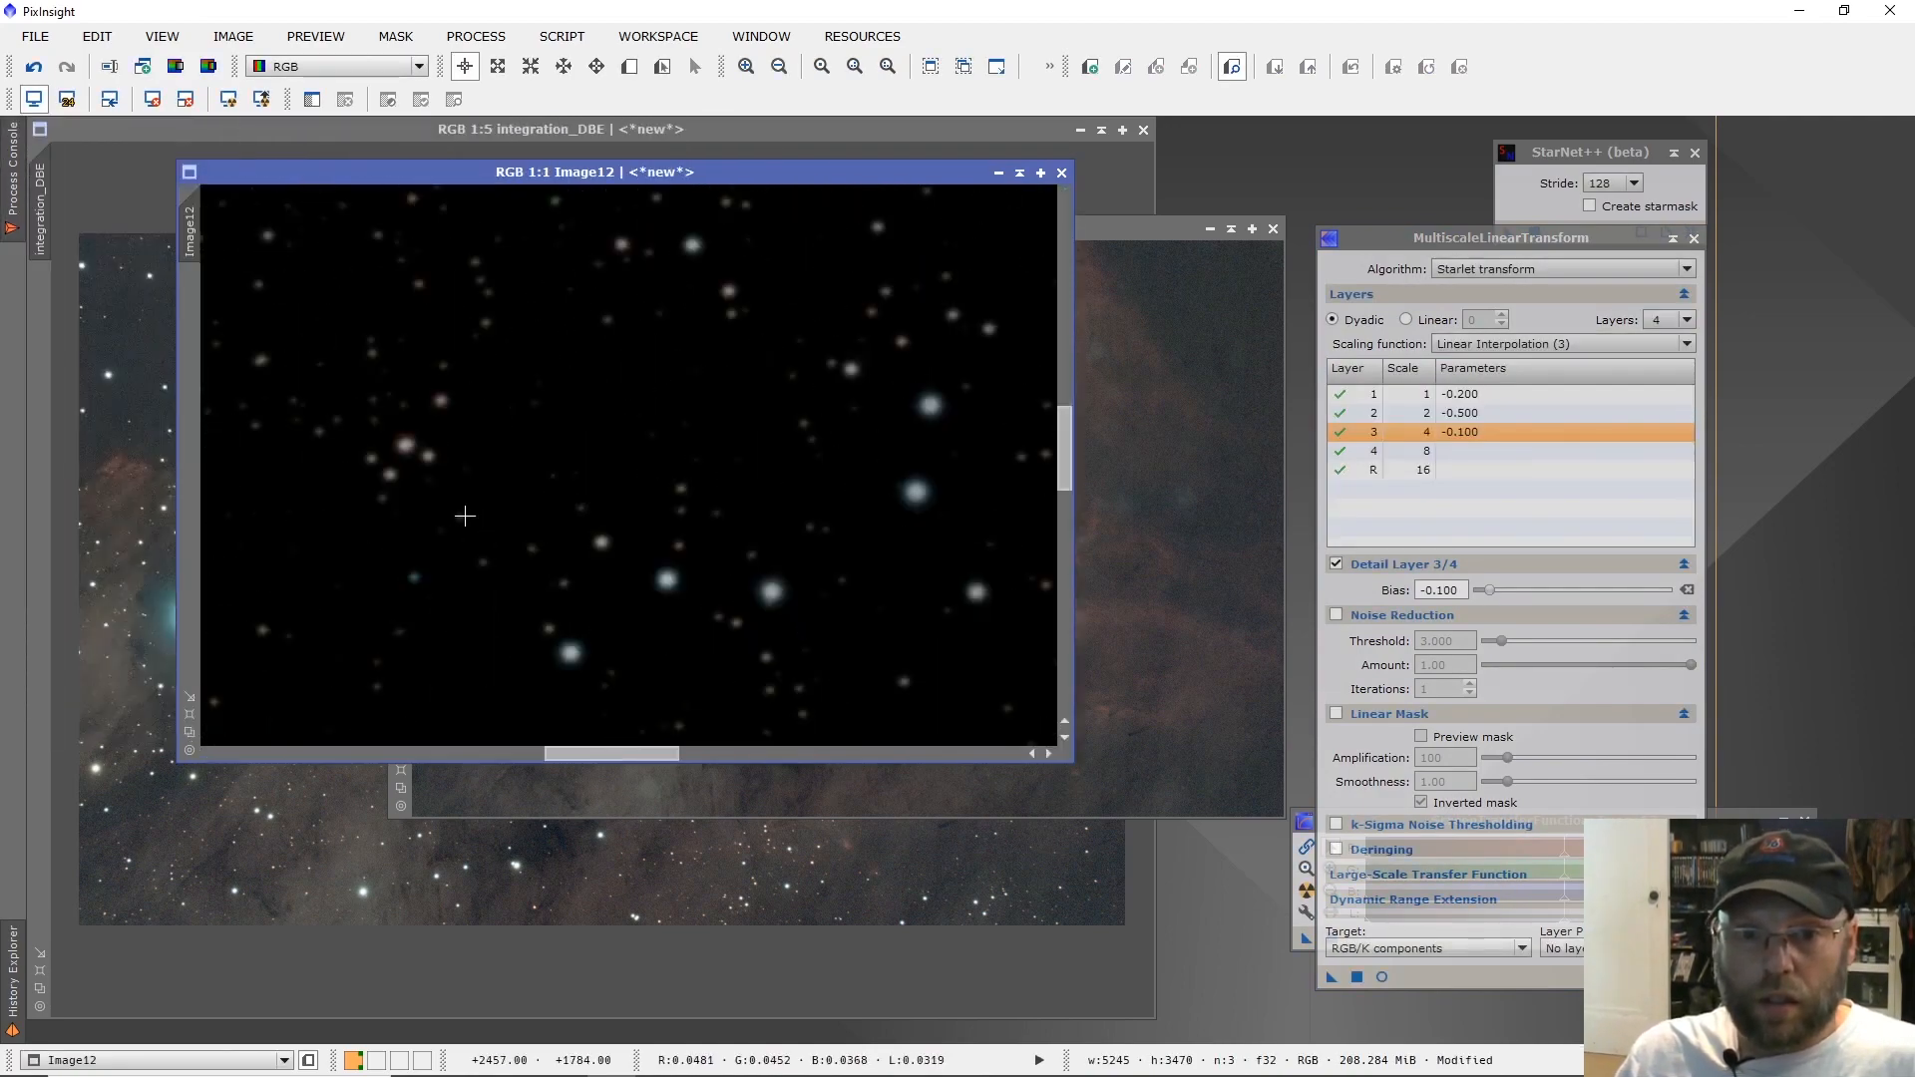
scroll(620, 445, "up", 4)
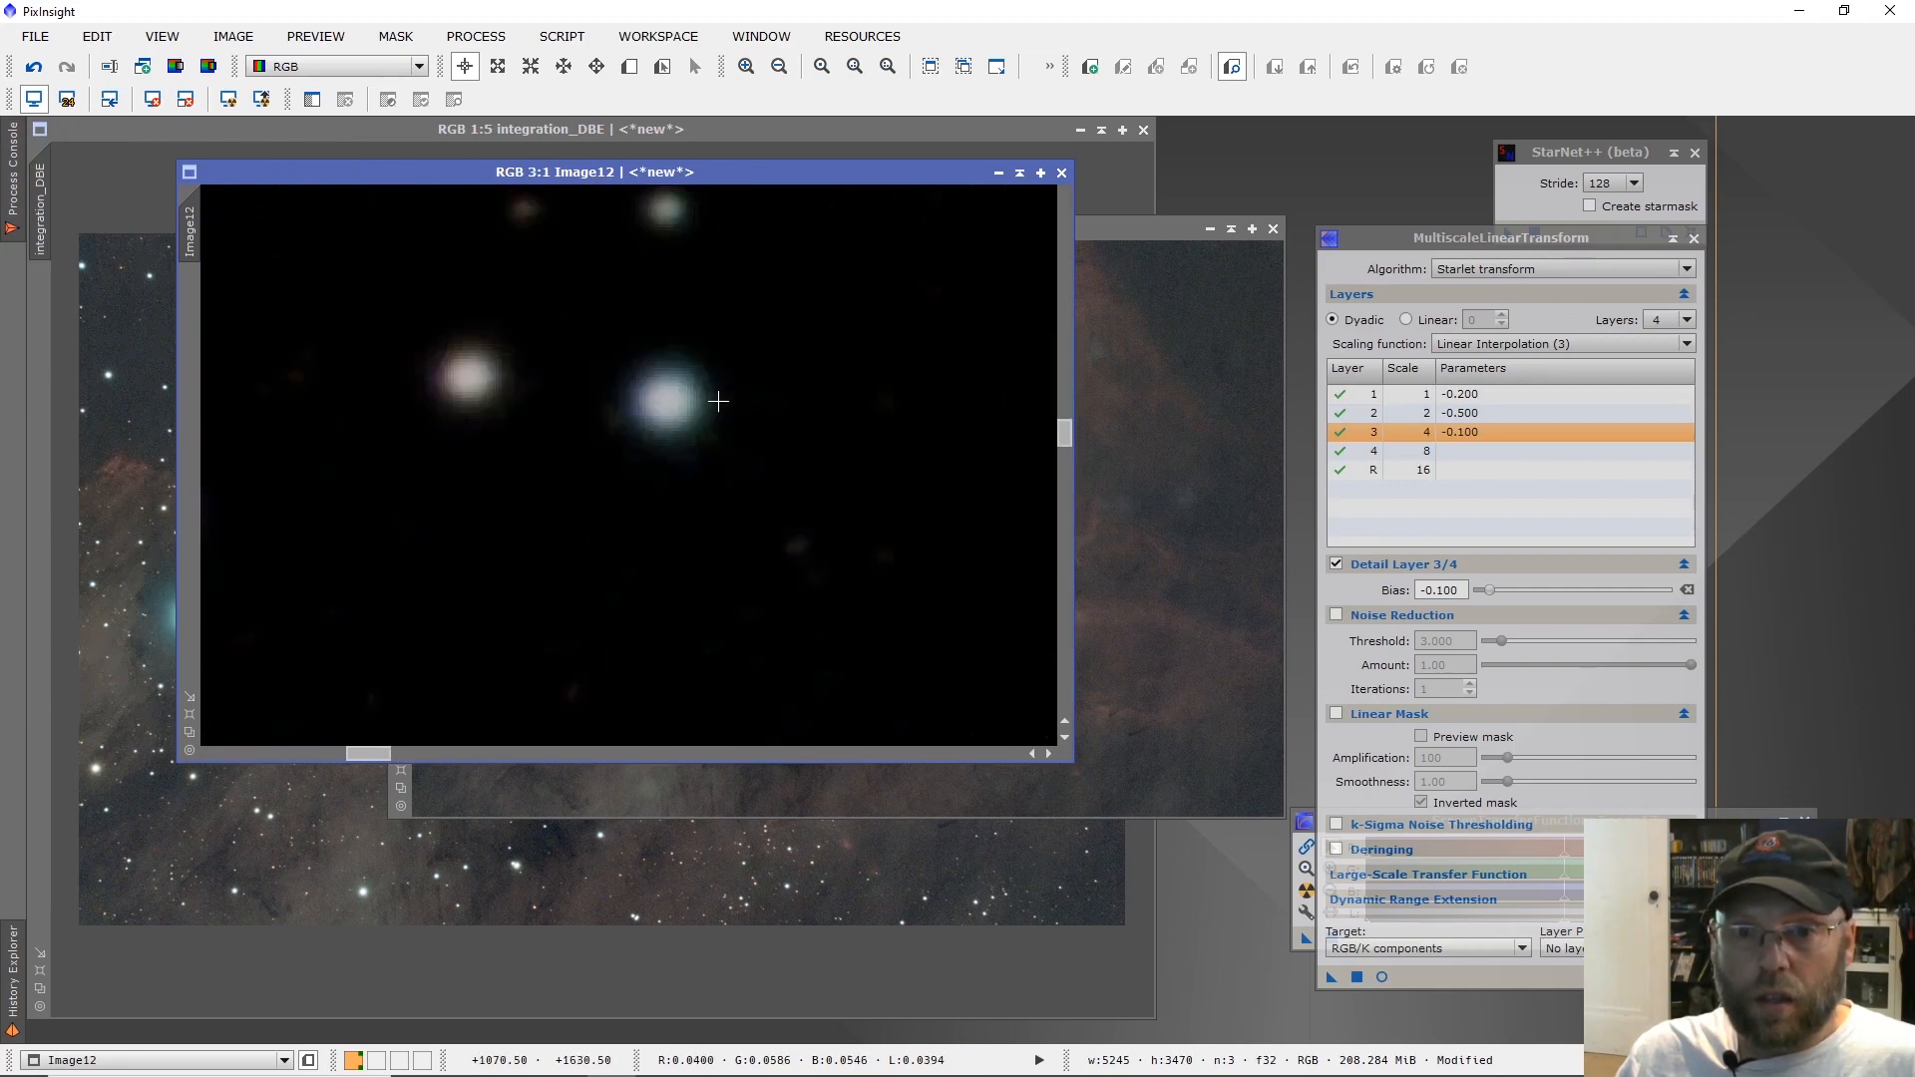
scroll(719, 401, "down", 1)
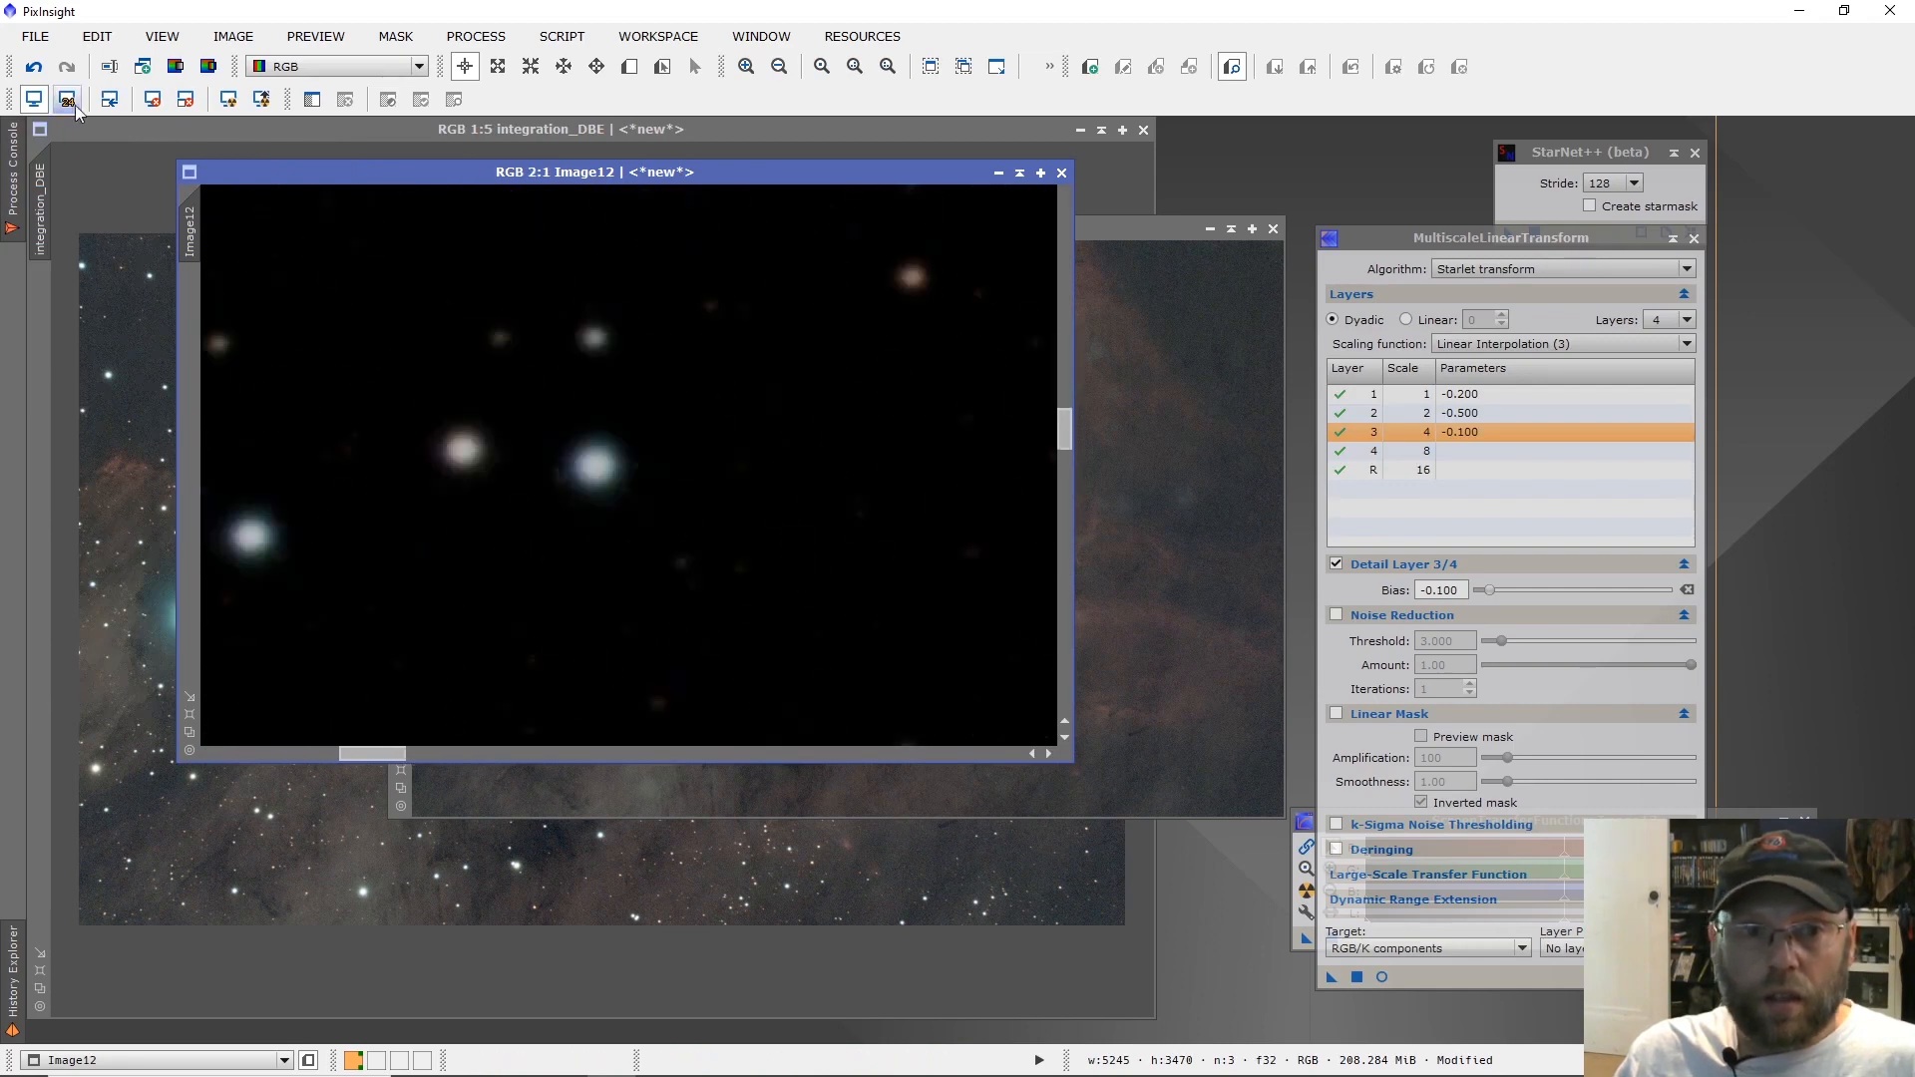
left_click(40, 70)
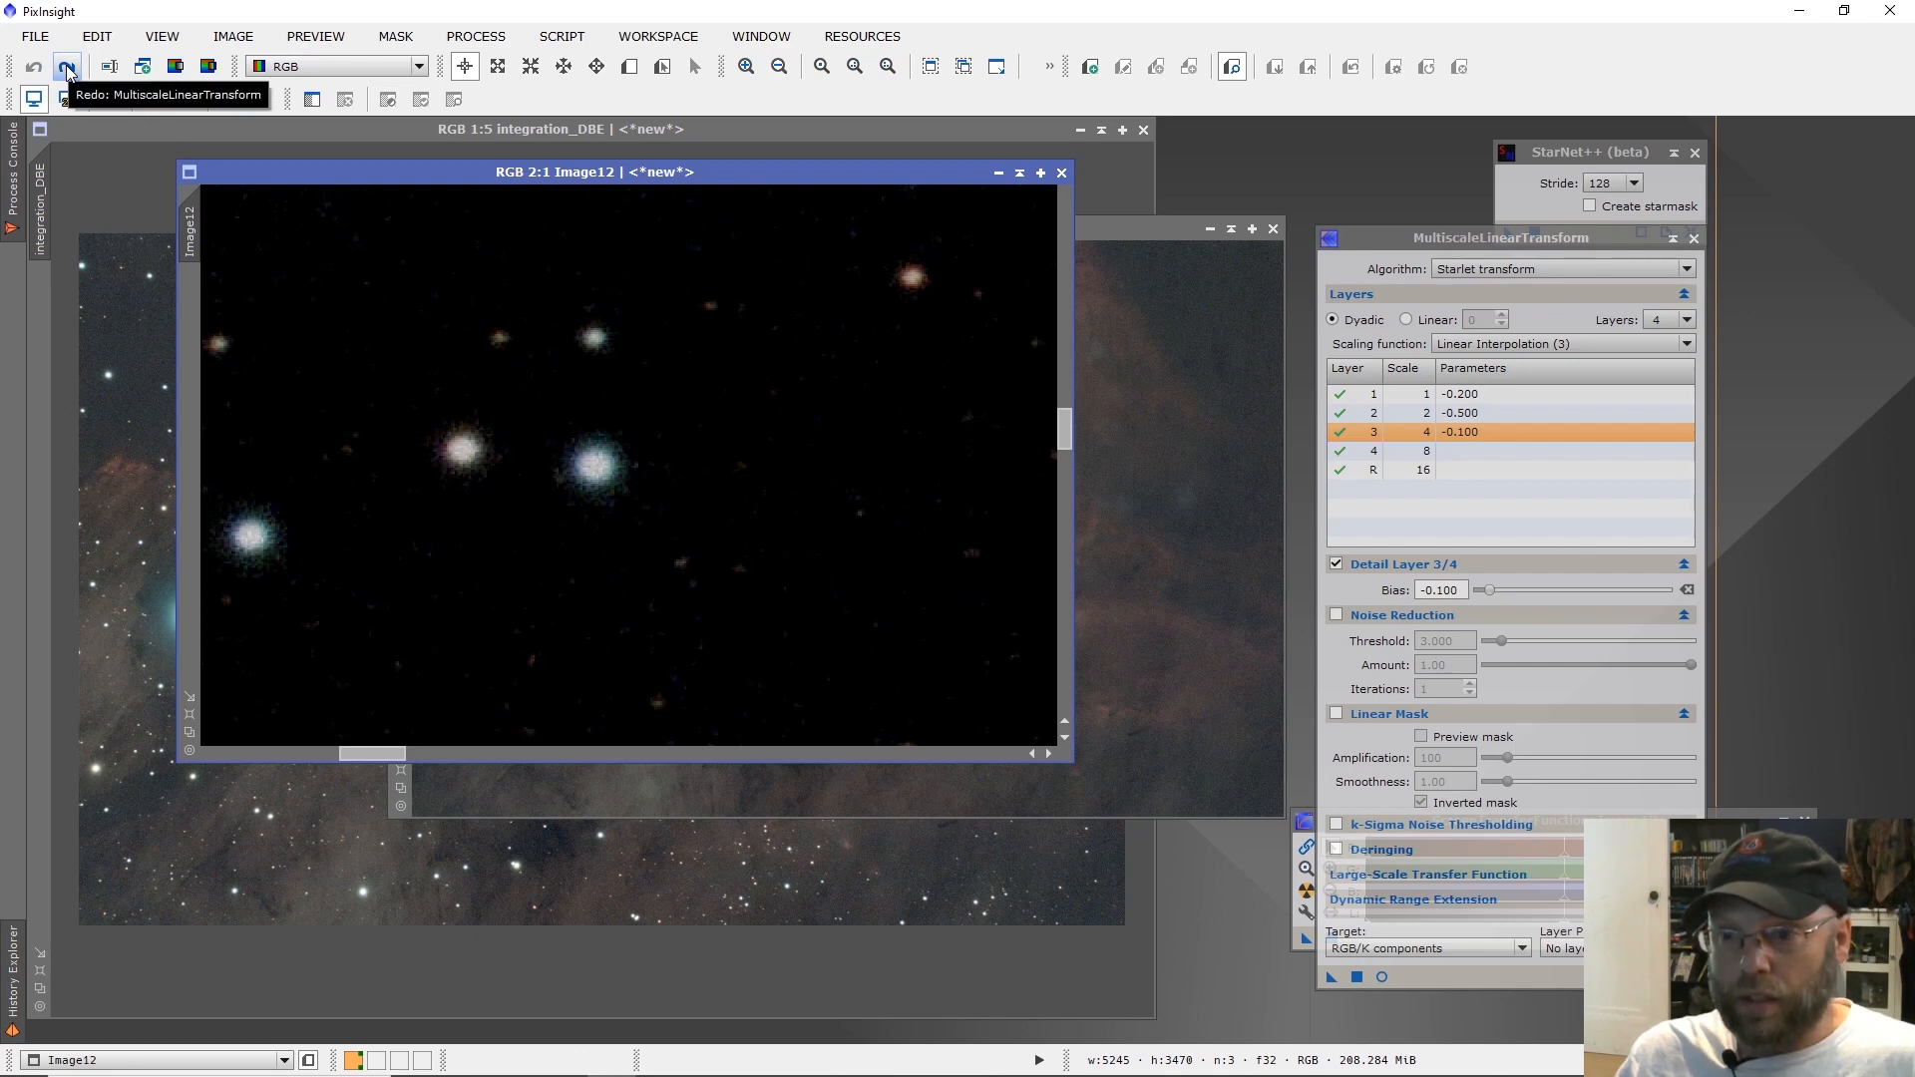
left_click(67, 68)
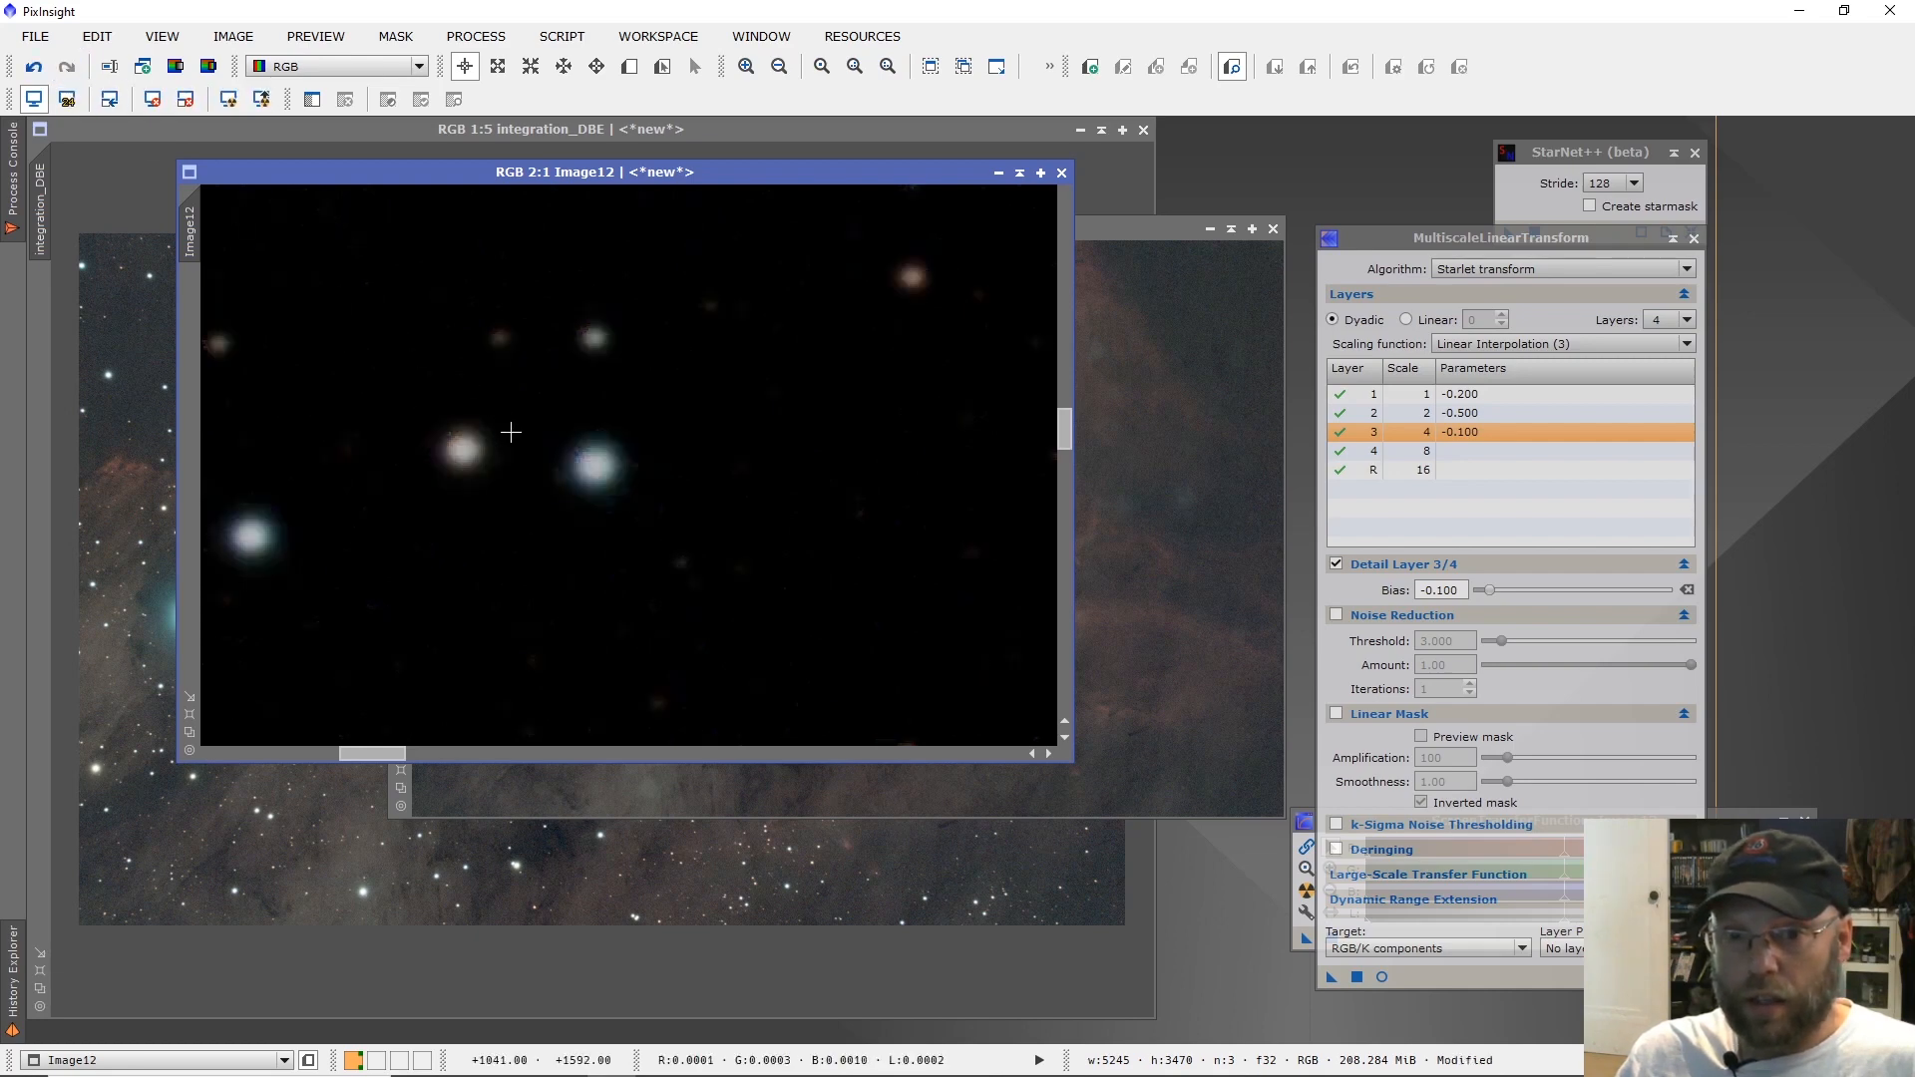
scroll(667, 507, "down", 5)
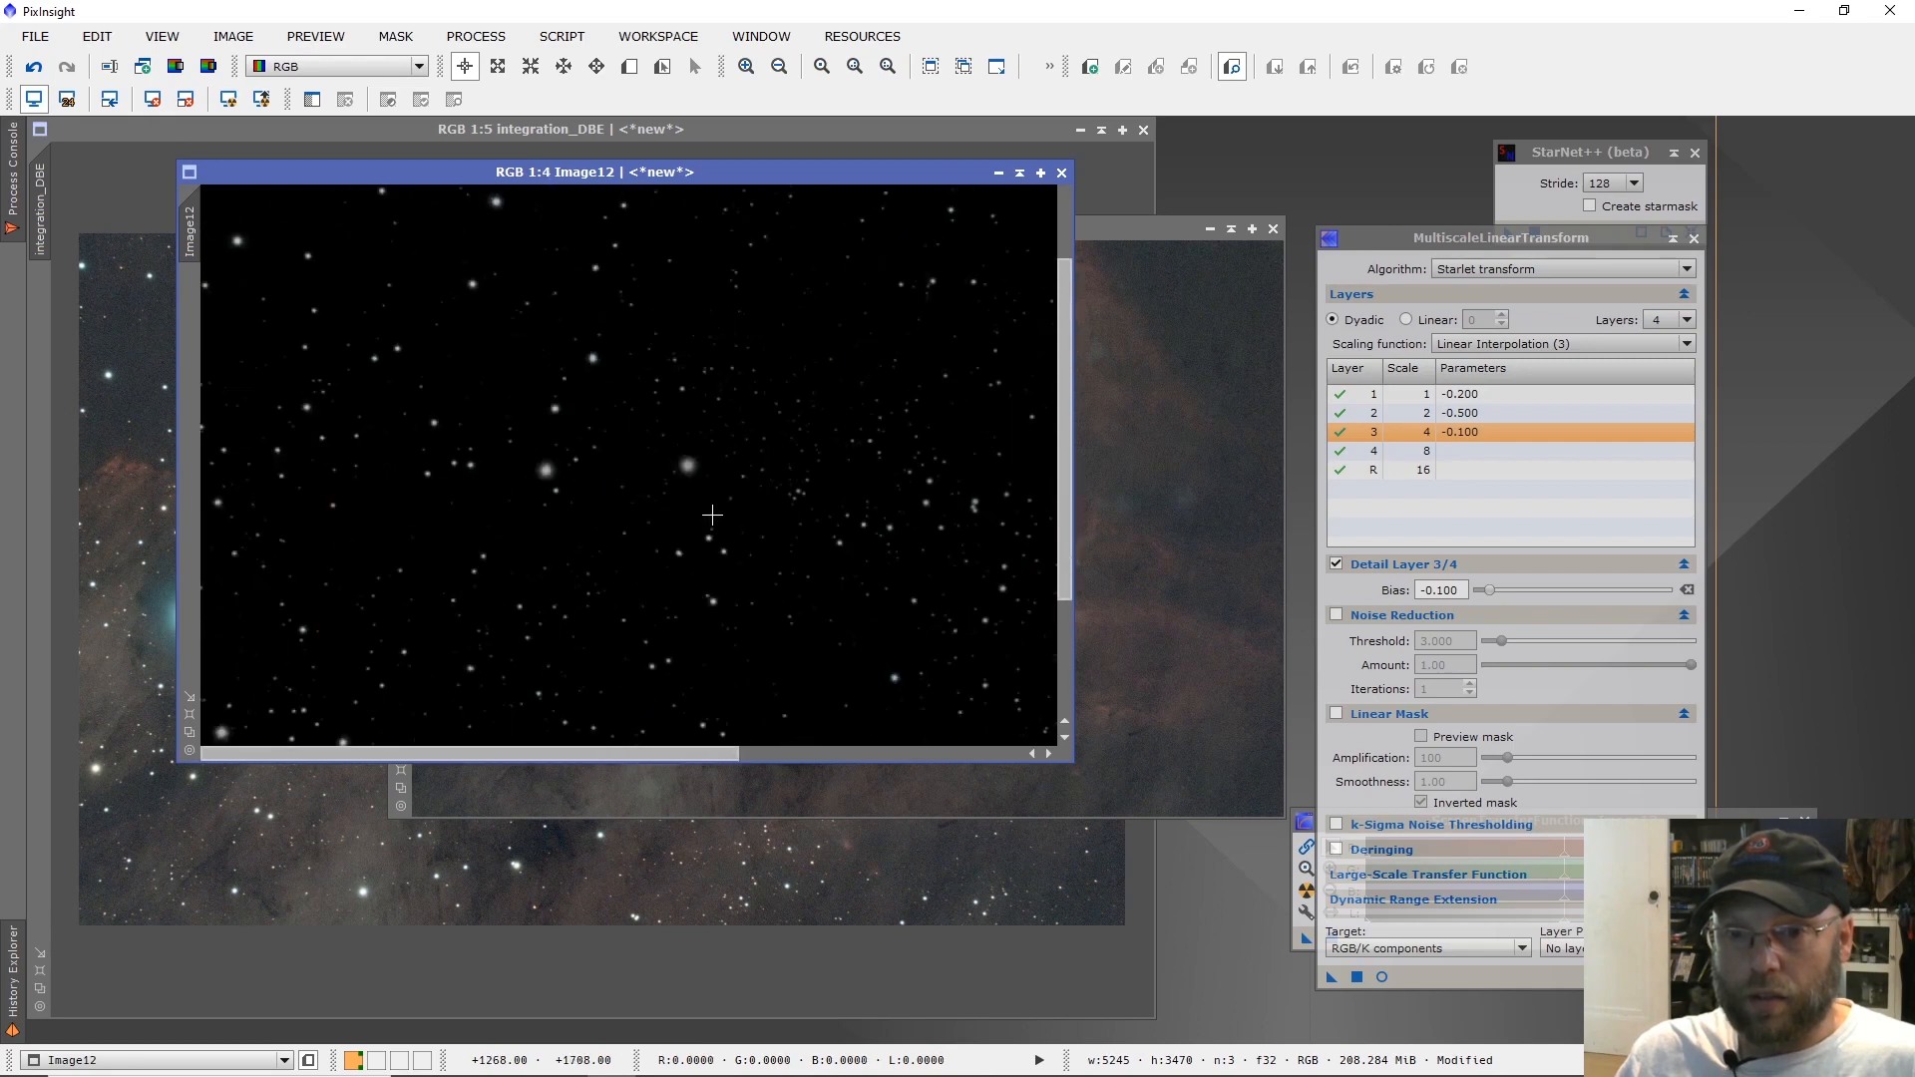
scroll(718, 514, "down", 1)
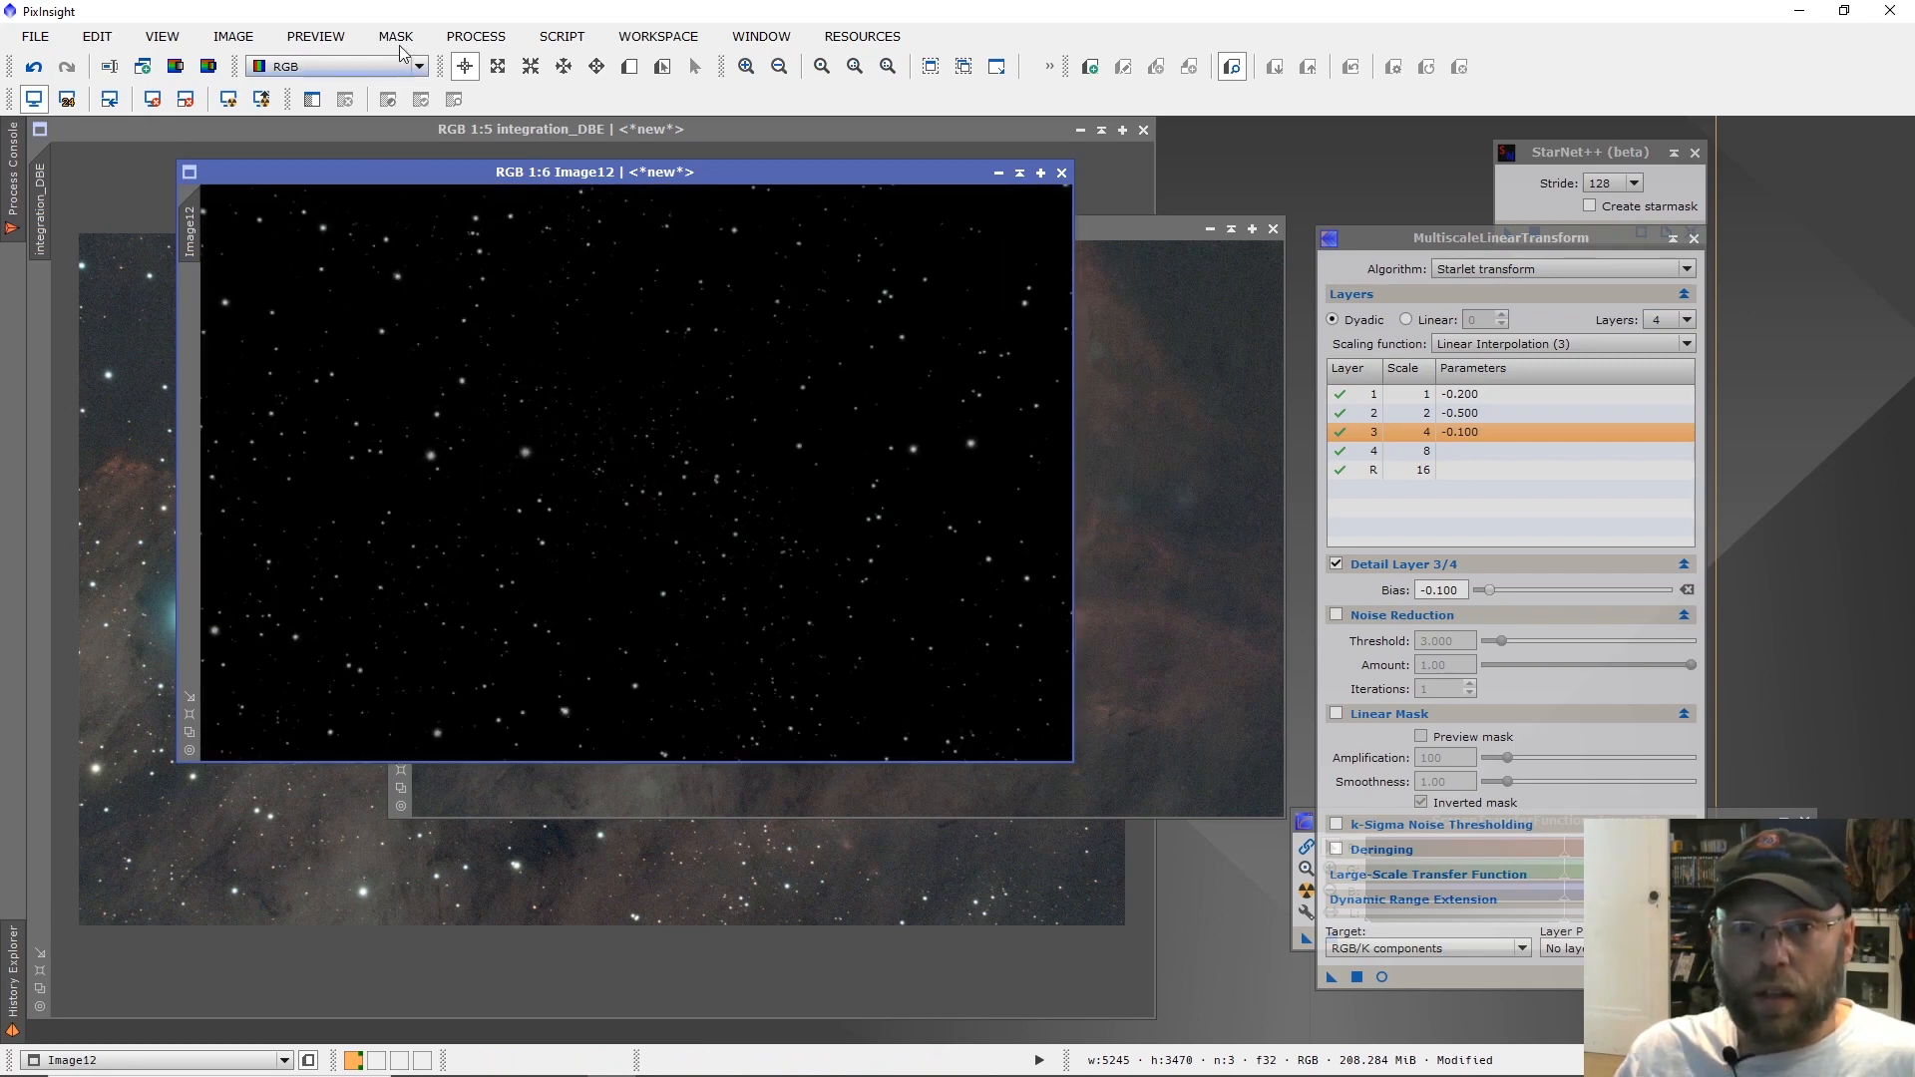
Open ColorSaturation, define a preview around the bright star left of centre in the star image, and start a real-time preview.
left_click(474, 38)
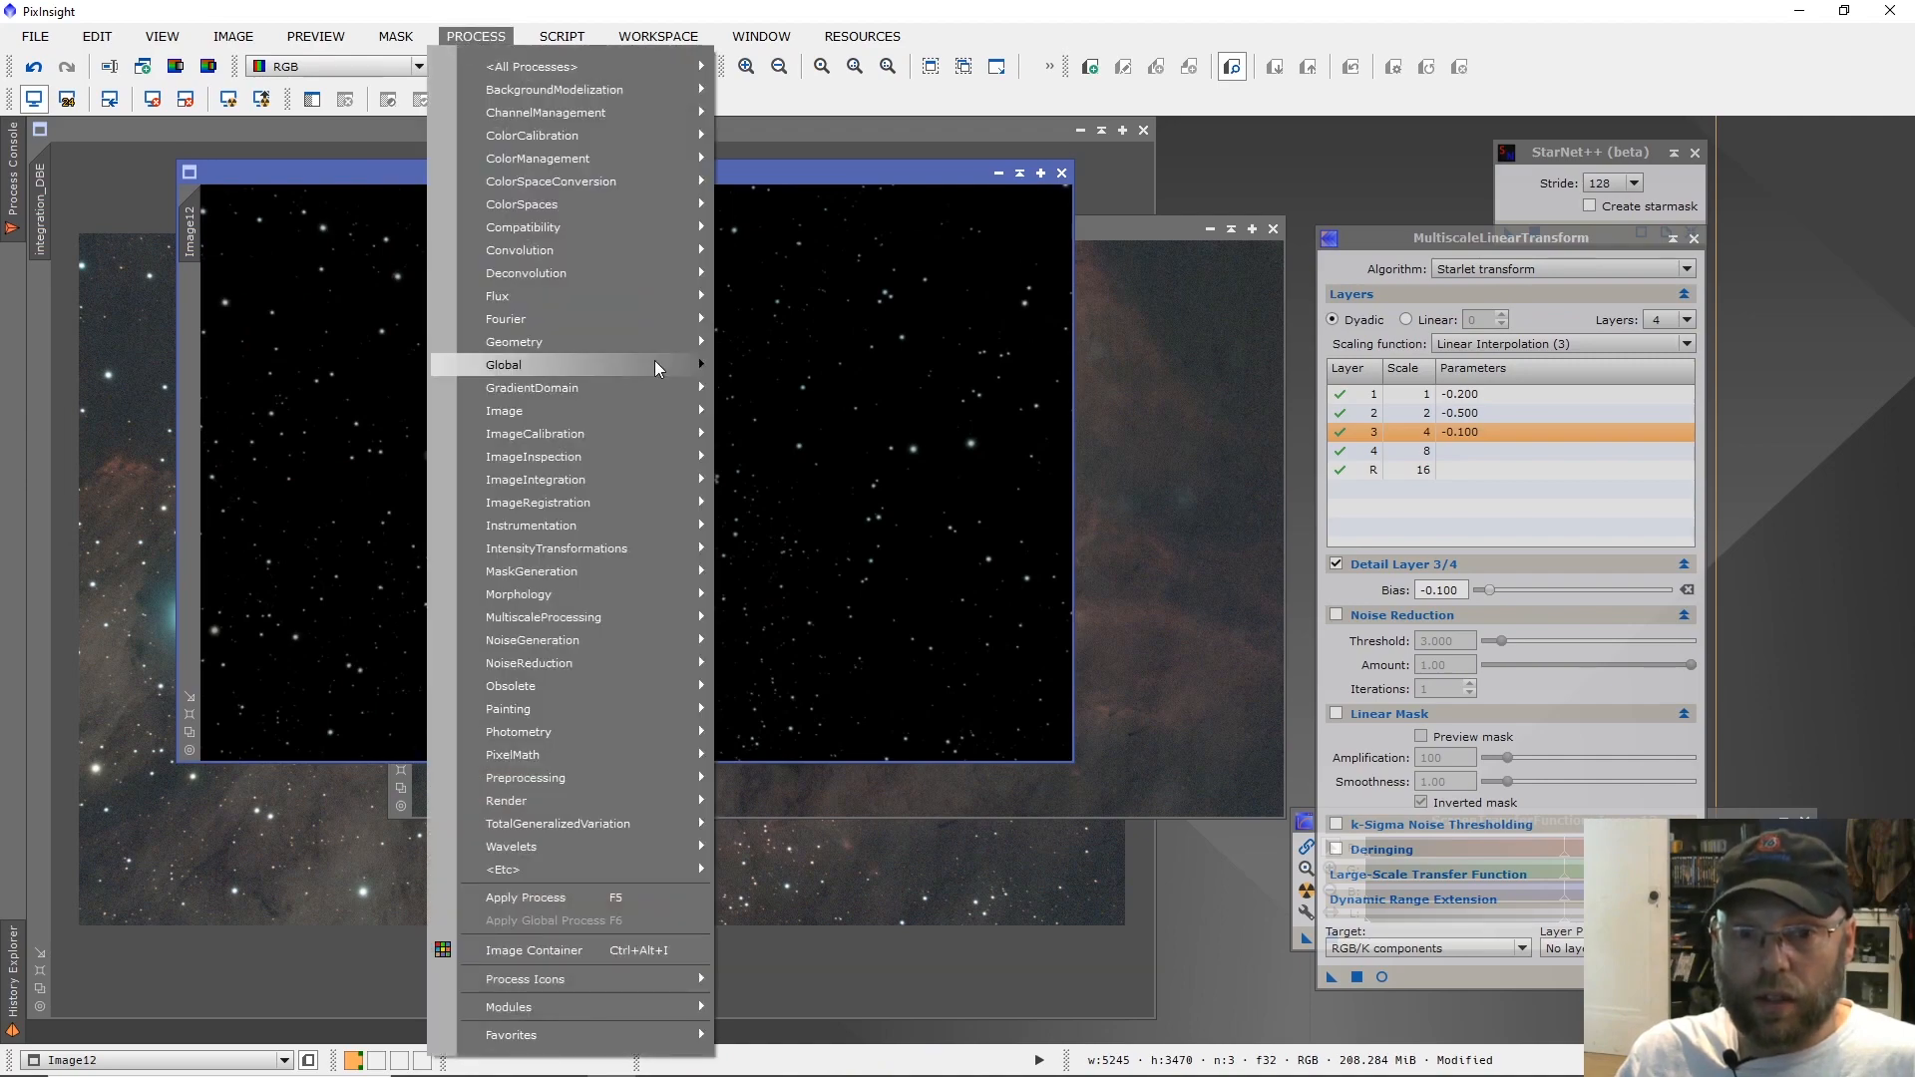
mouse_move(676, 551)
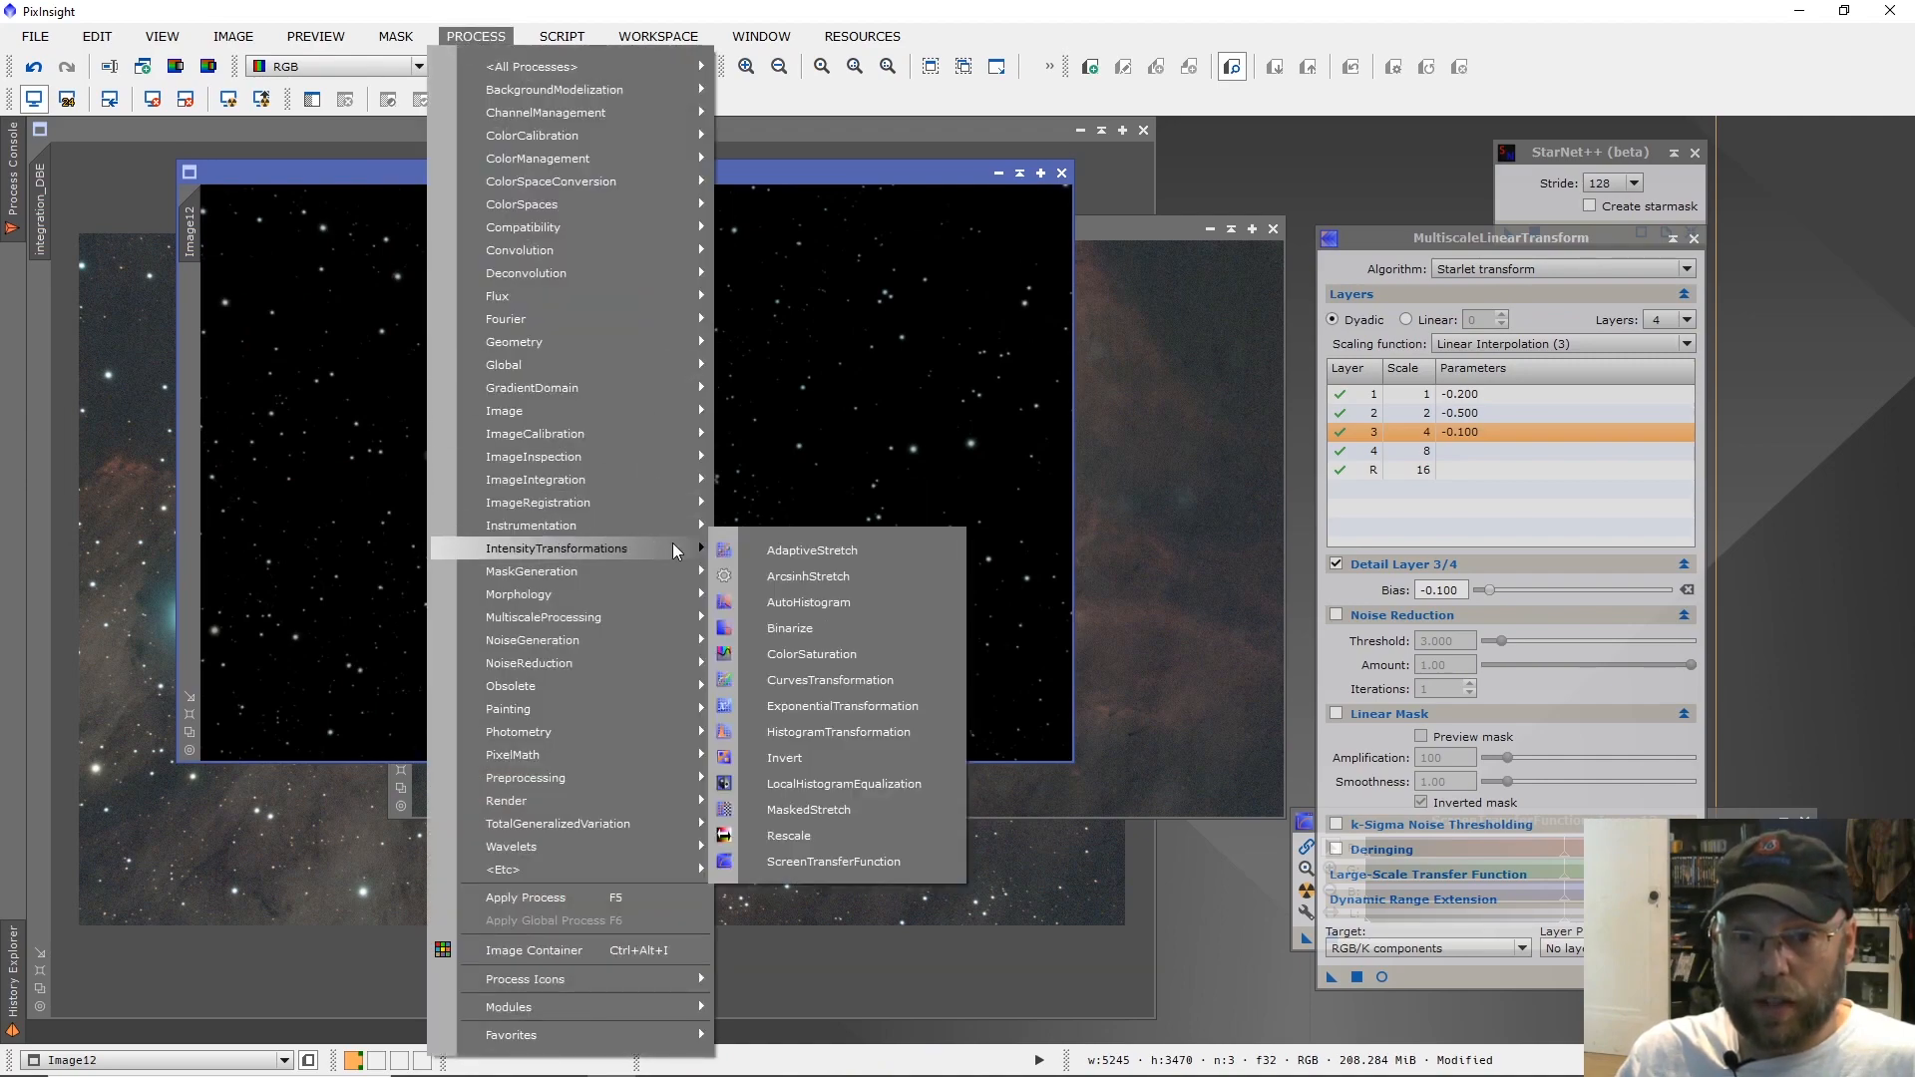
left_click(851, 654)
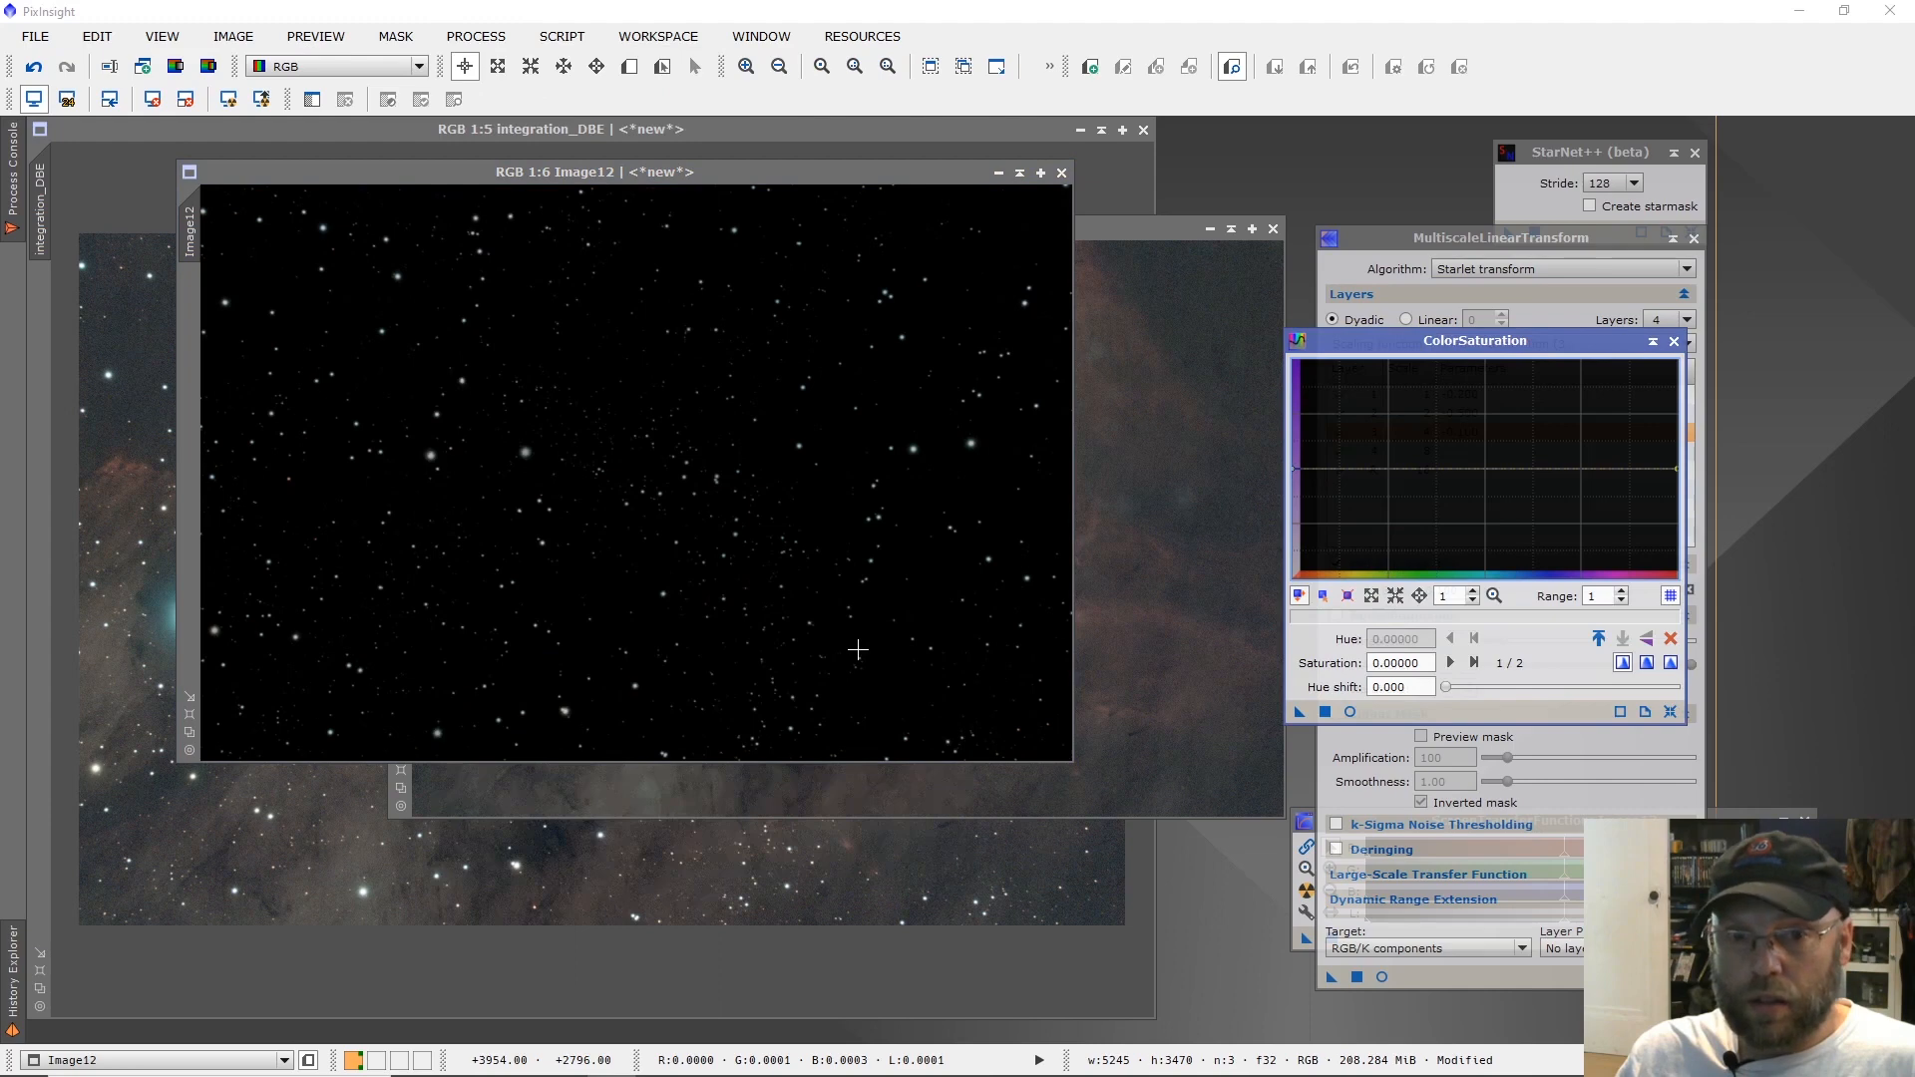
left_click(628, 70)
left_click_drag(324, 385, 515, 527)
left_click(190, 307)
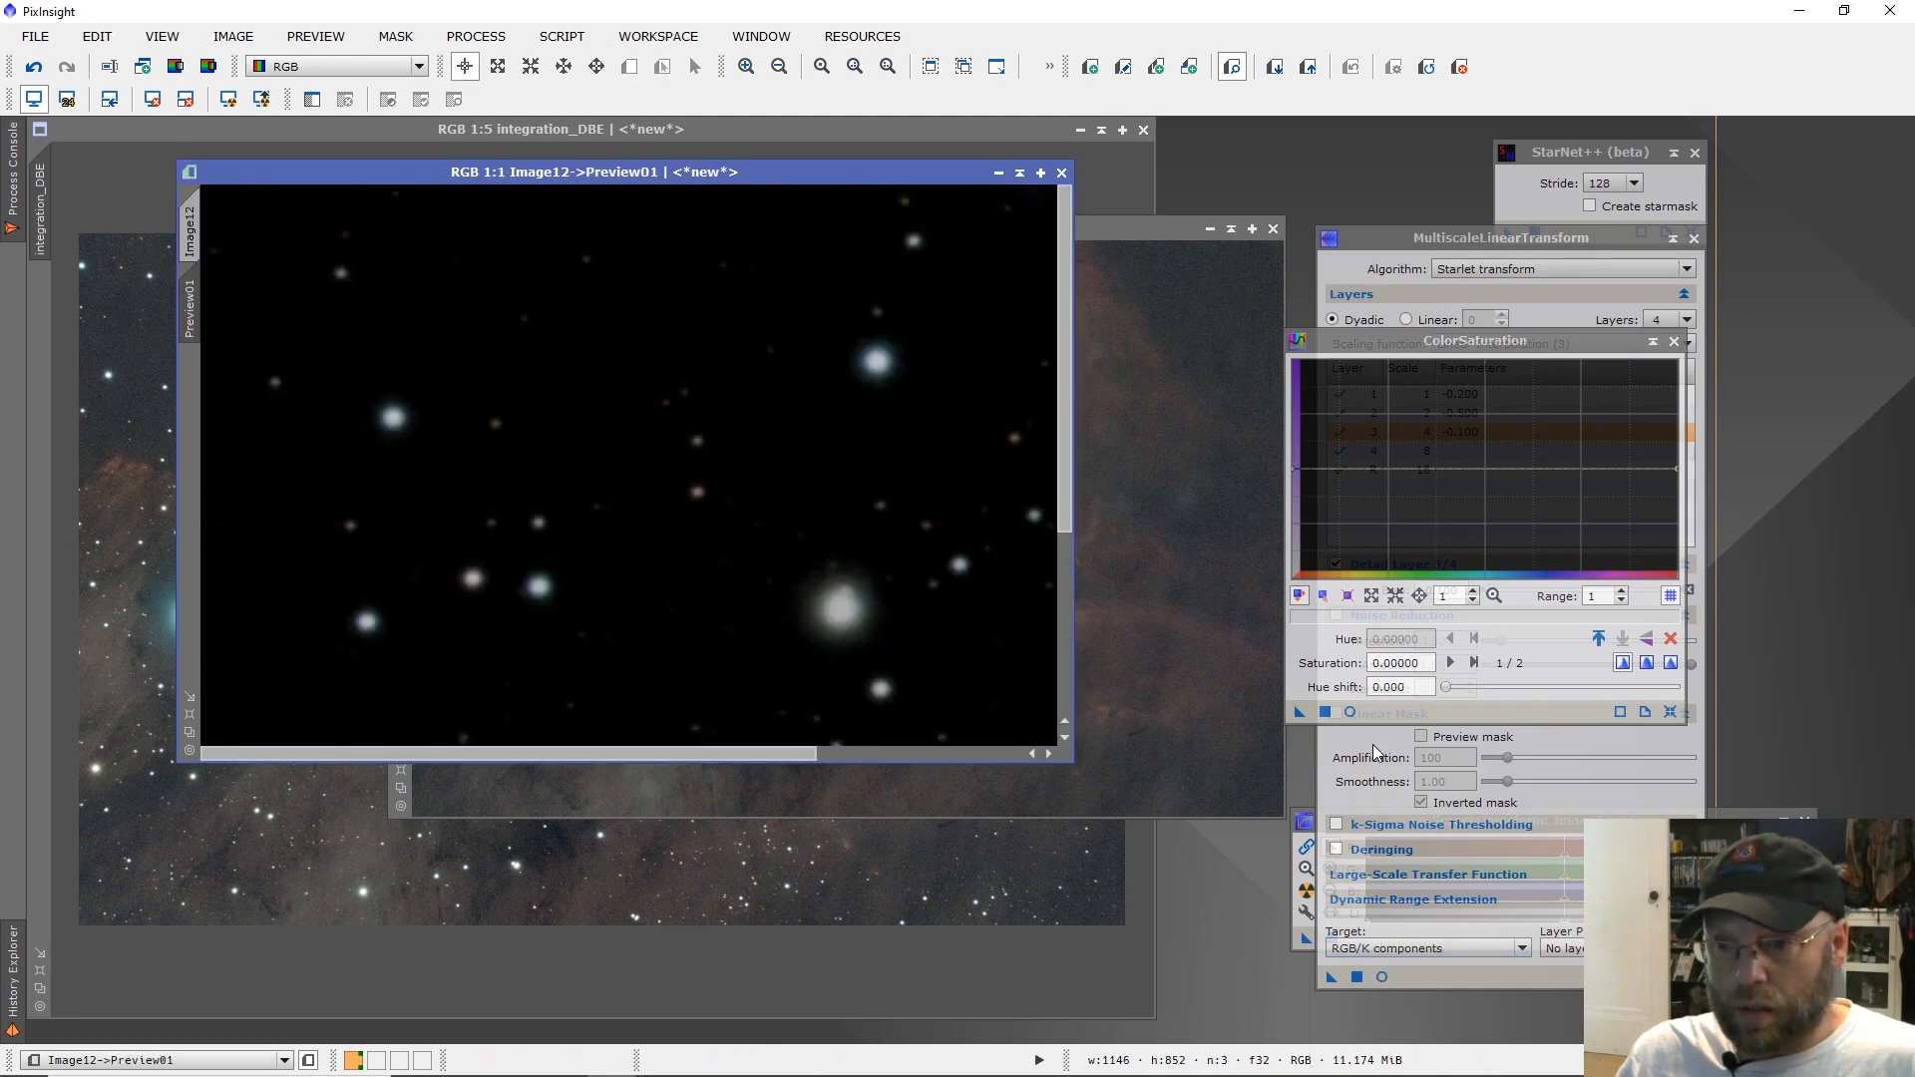
left_click(1350, 712)
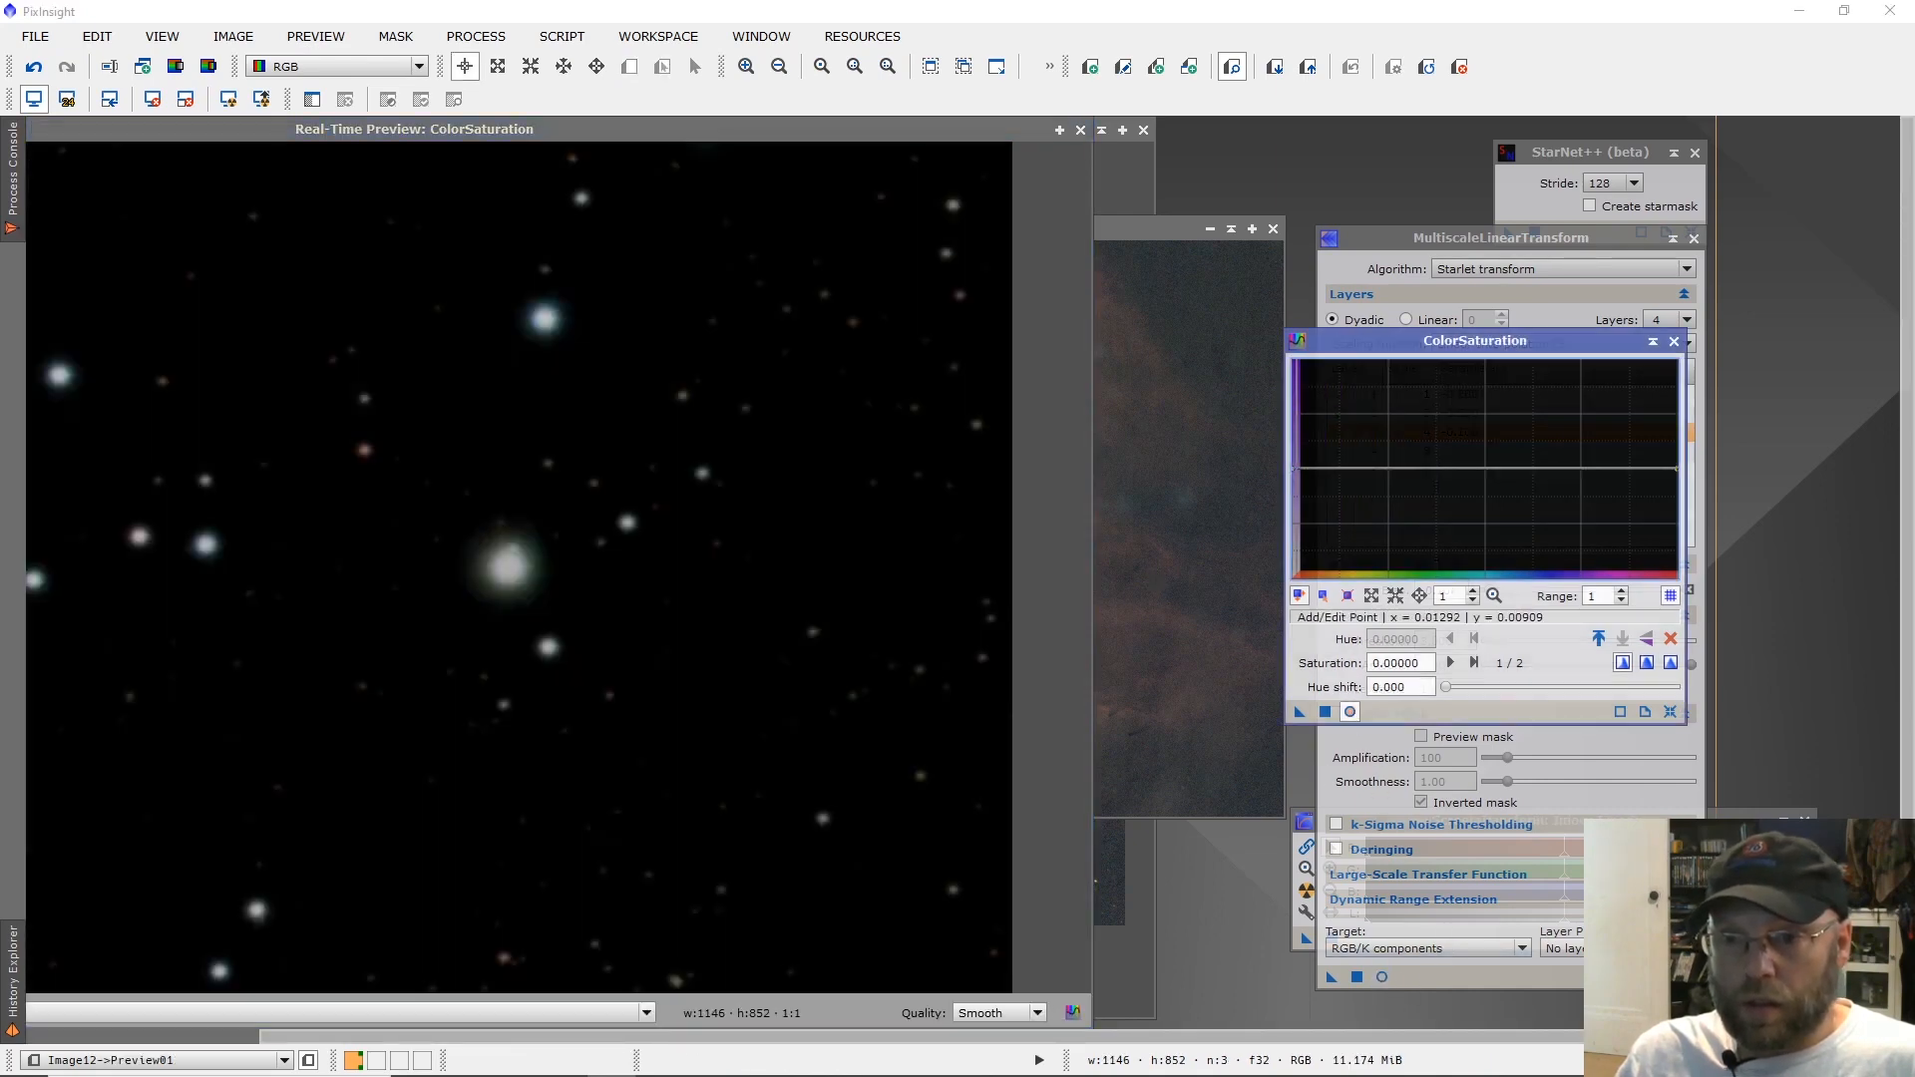
Raise the entire ColorSaturation curve to 0.80000, remove the preview, and apply the boost to the full star image.
left_click_drag(1297, 467, 1299, 380)
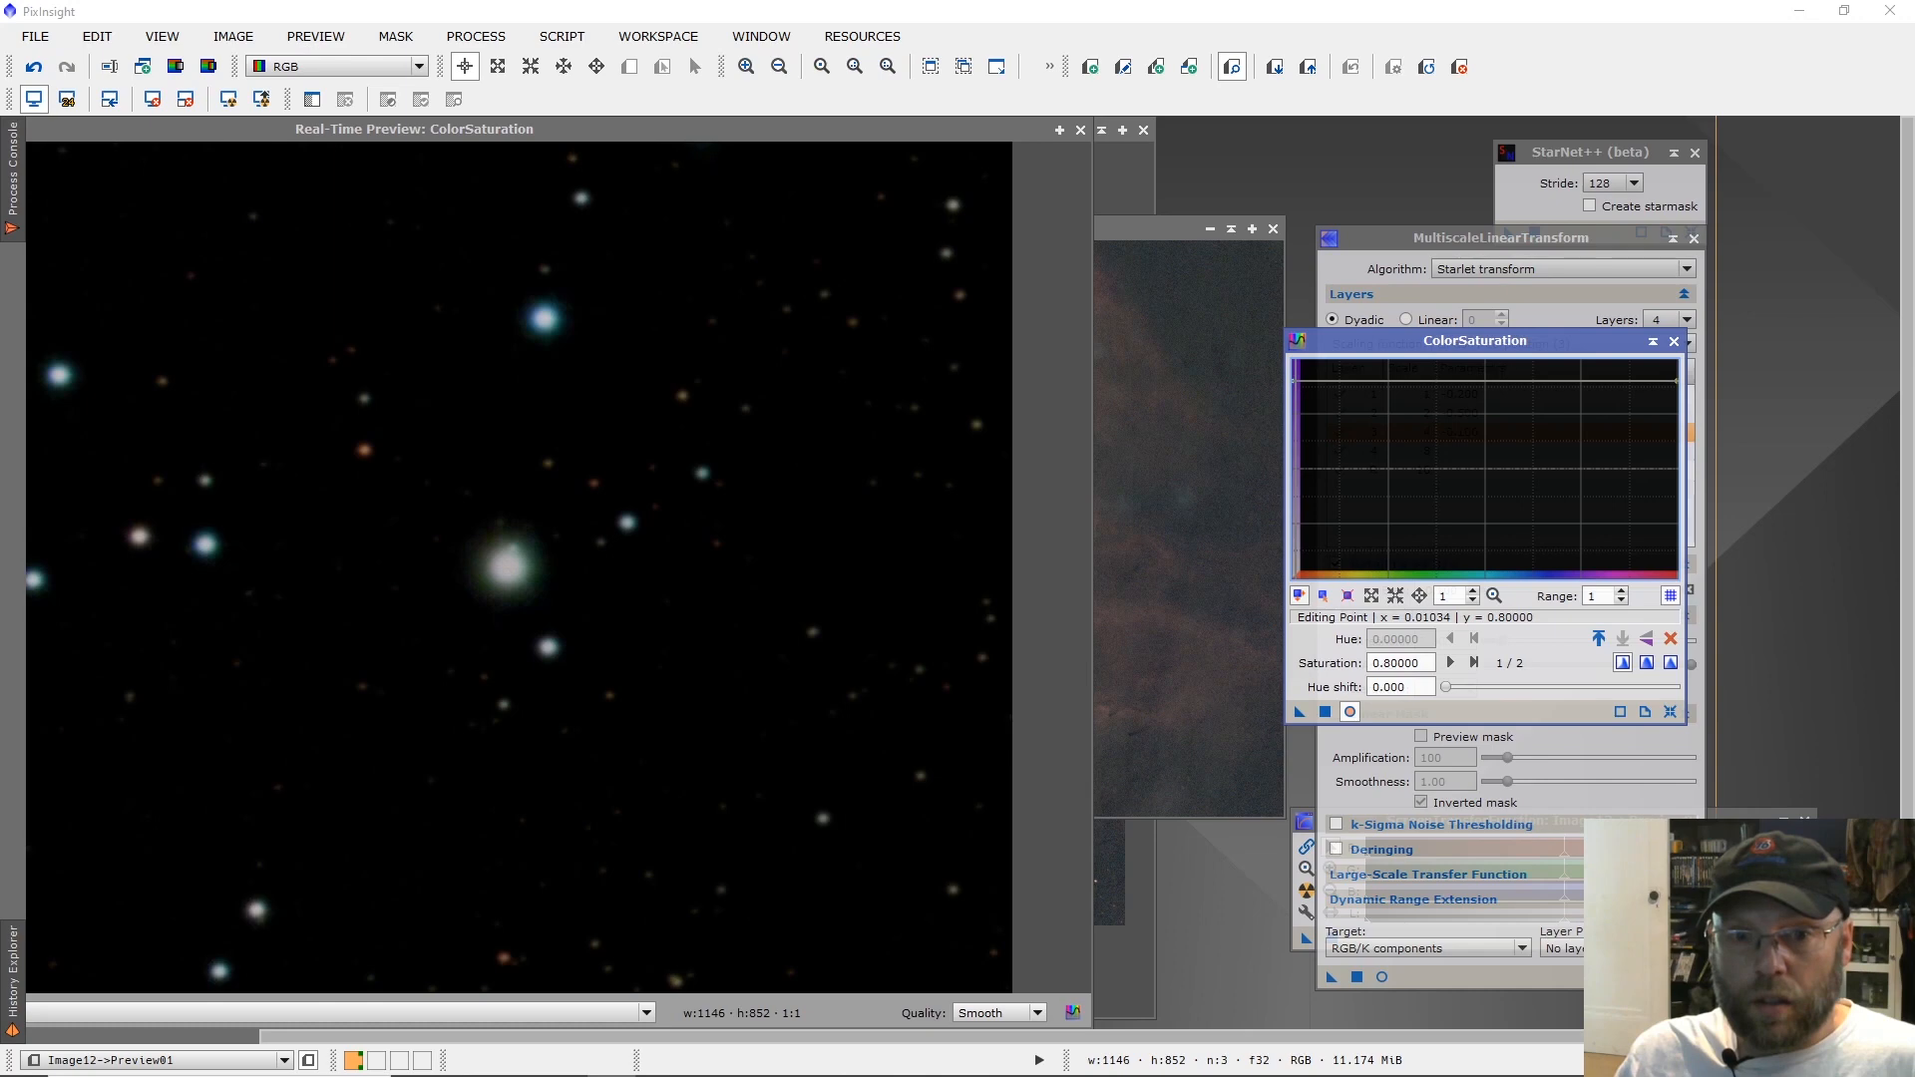
left_click(1325, 712)
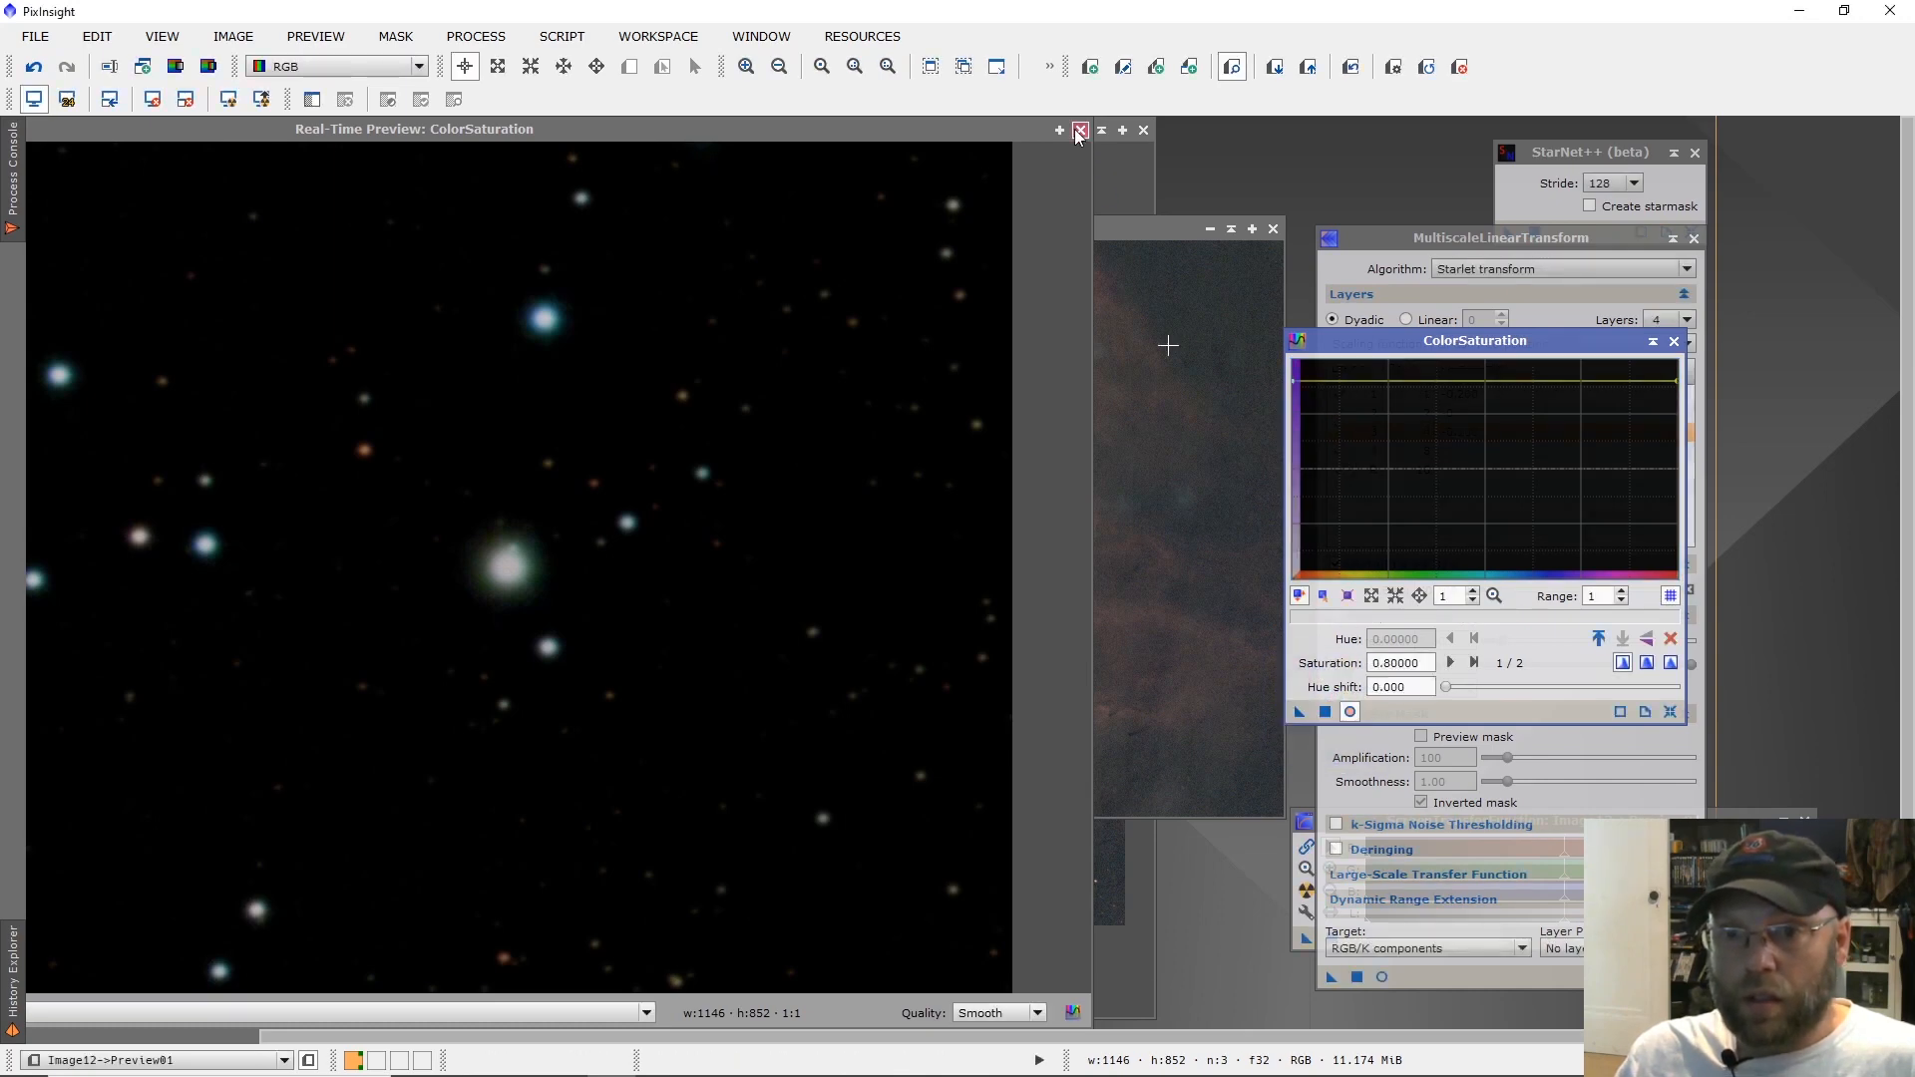
left_click(1079, 133)
right_click(189, 304)
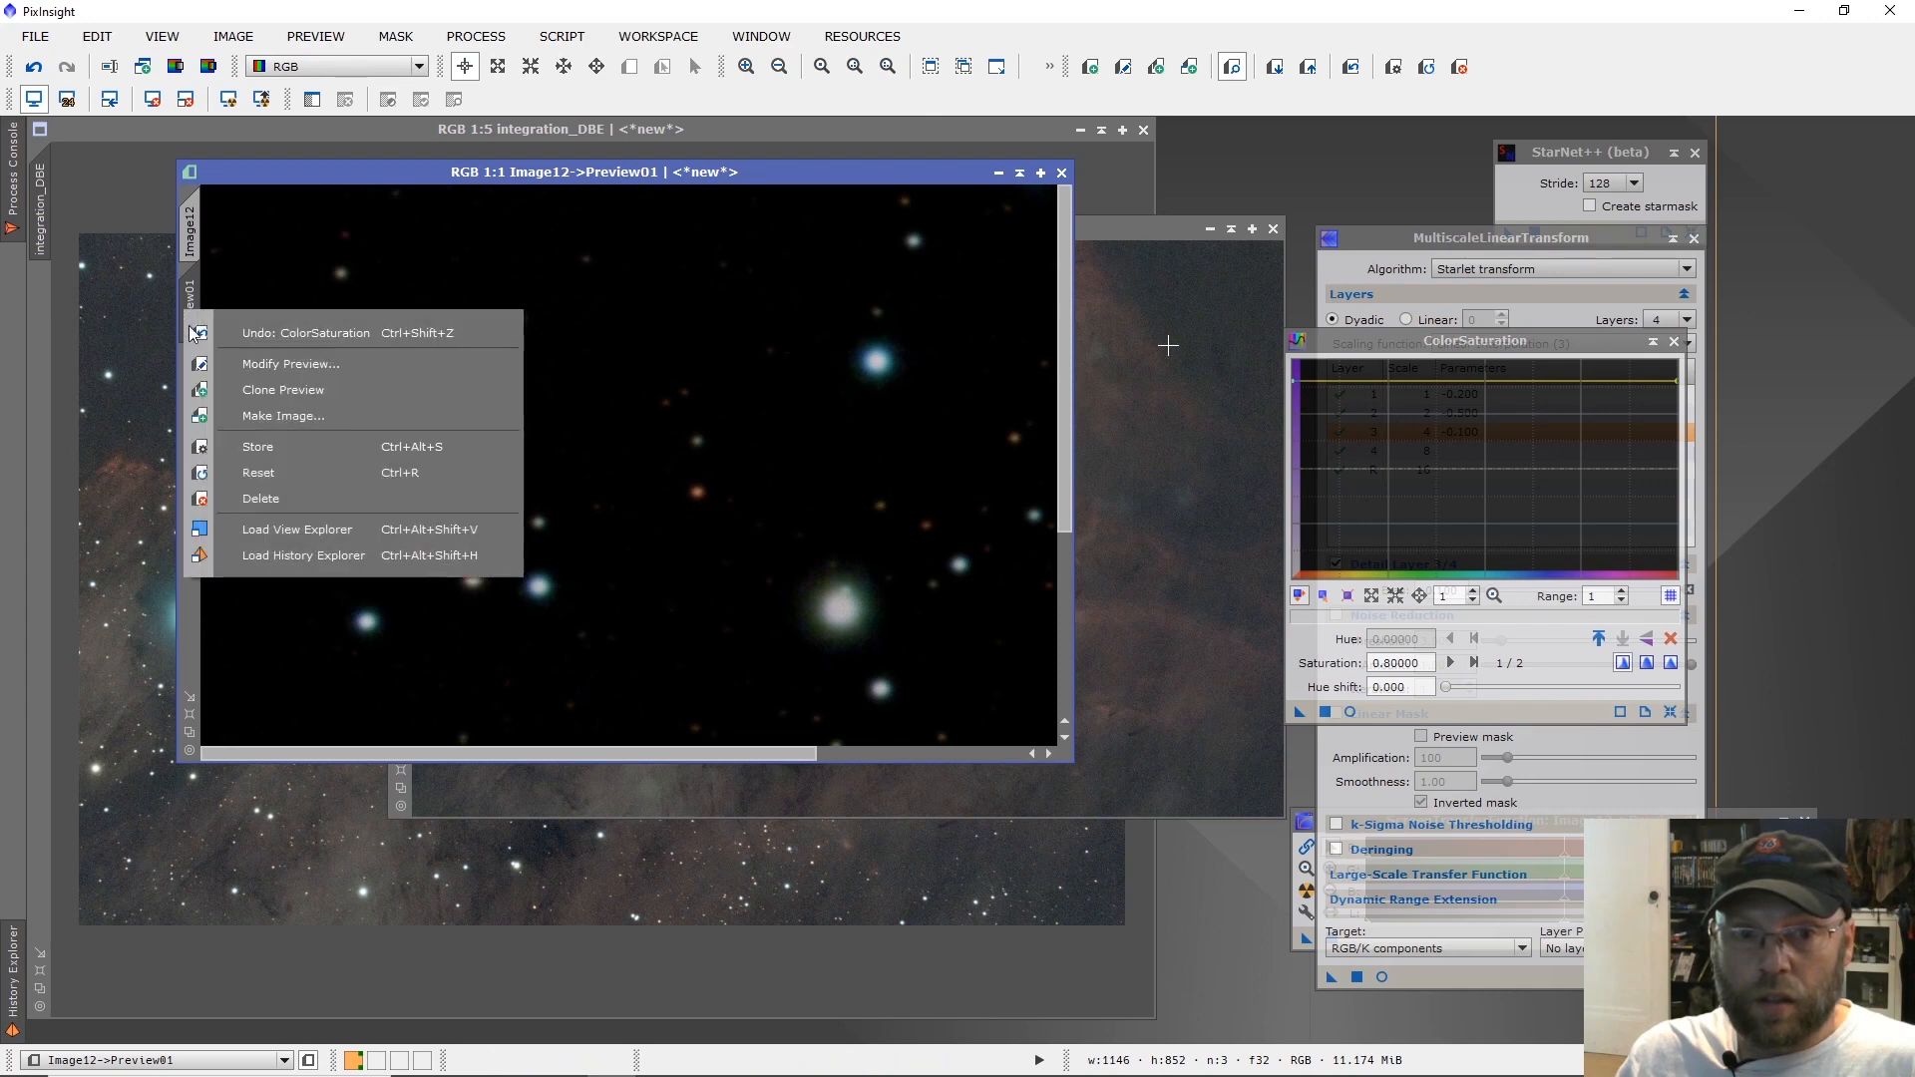
left_click(261, 499)
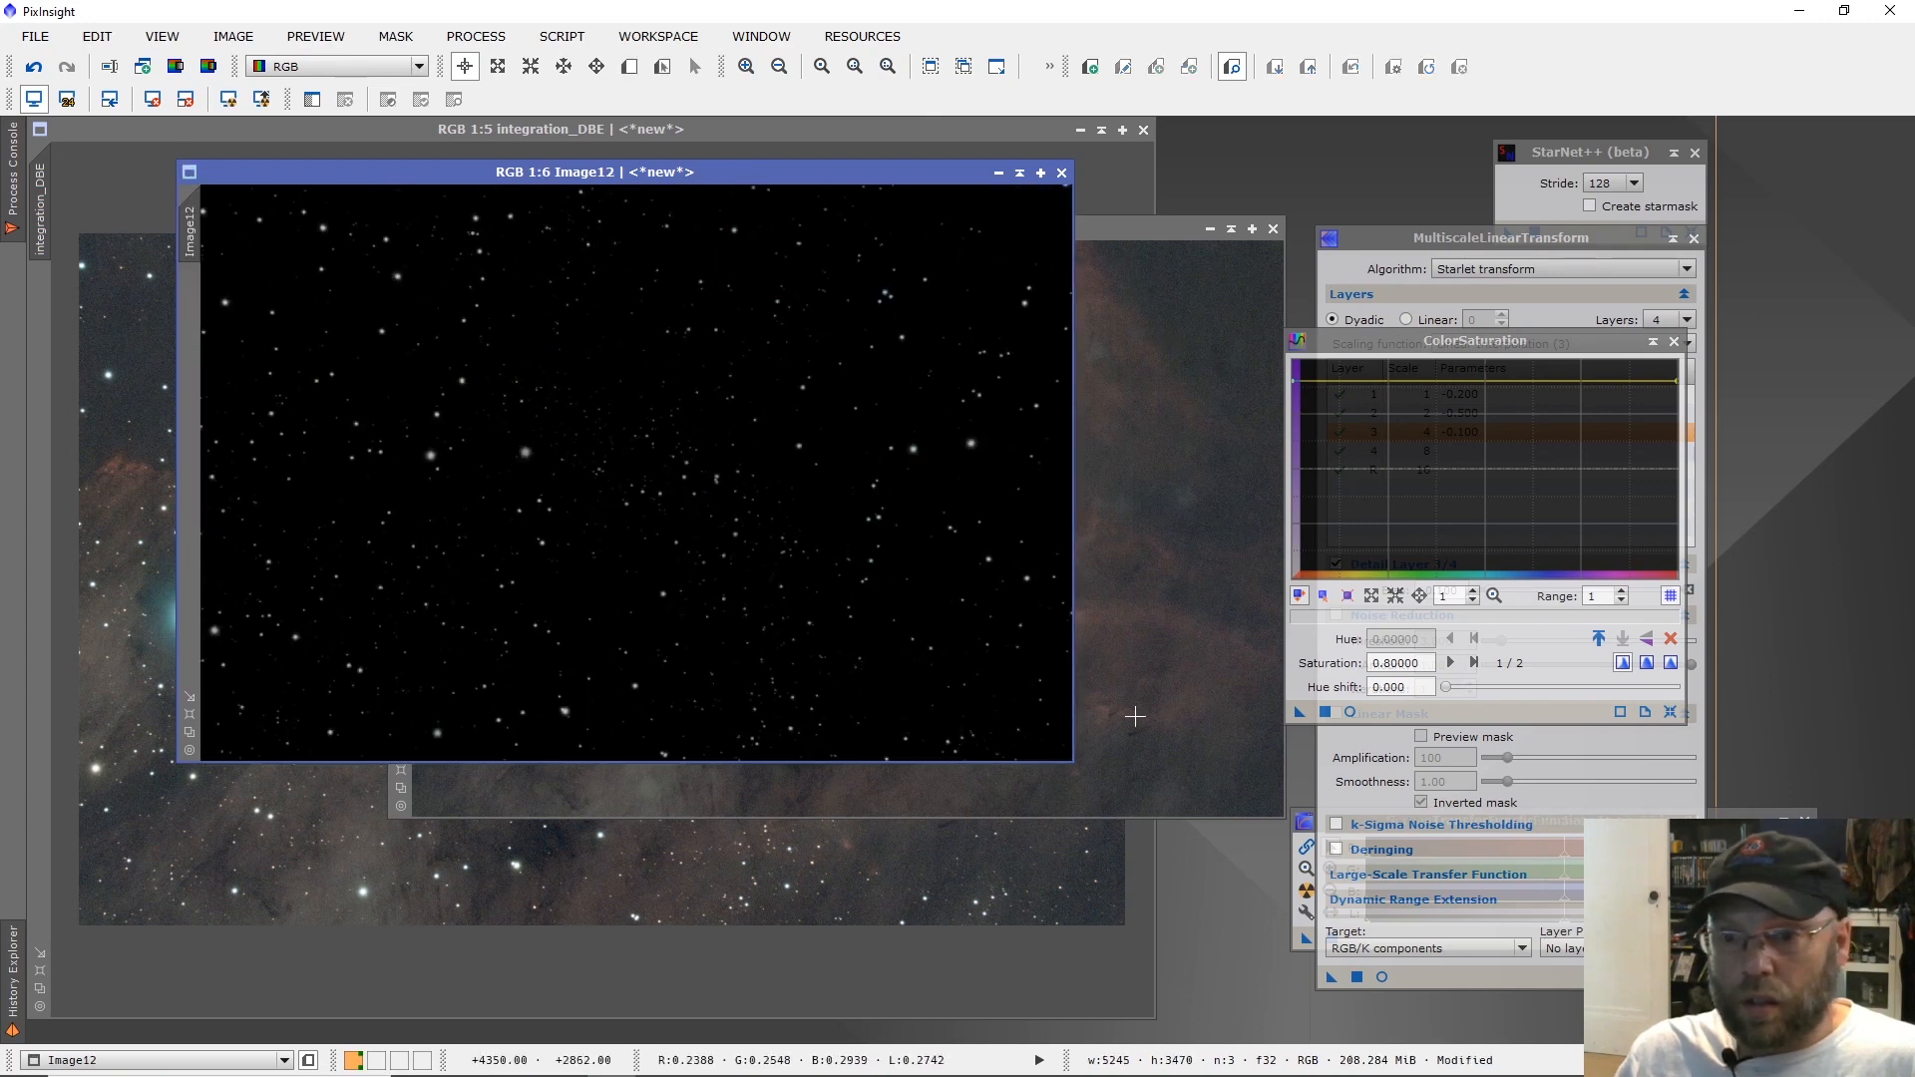
left_click_drag(1300, 712, 877, 615)
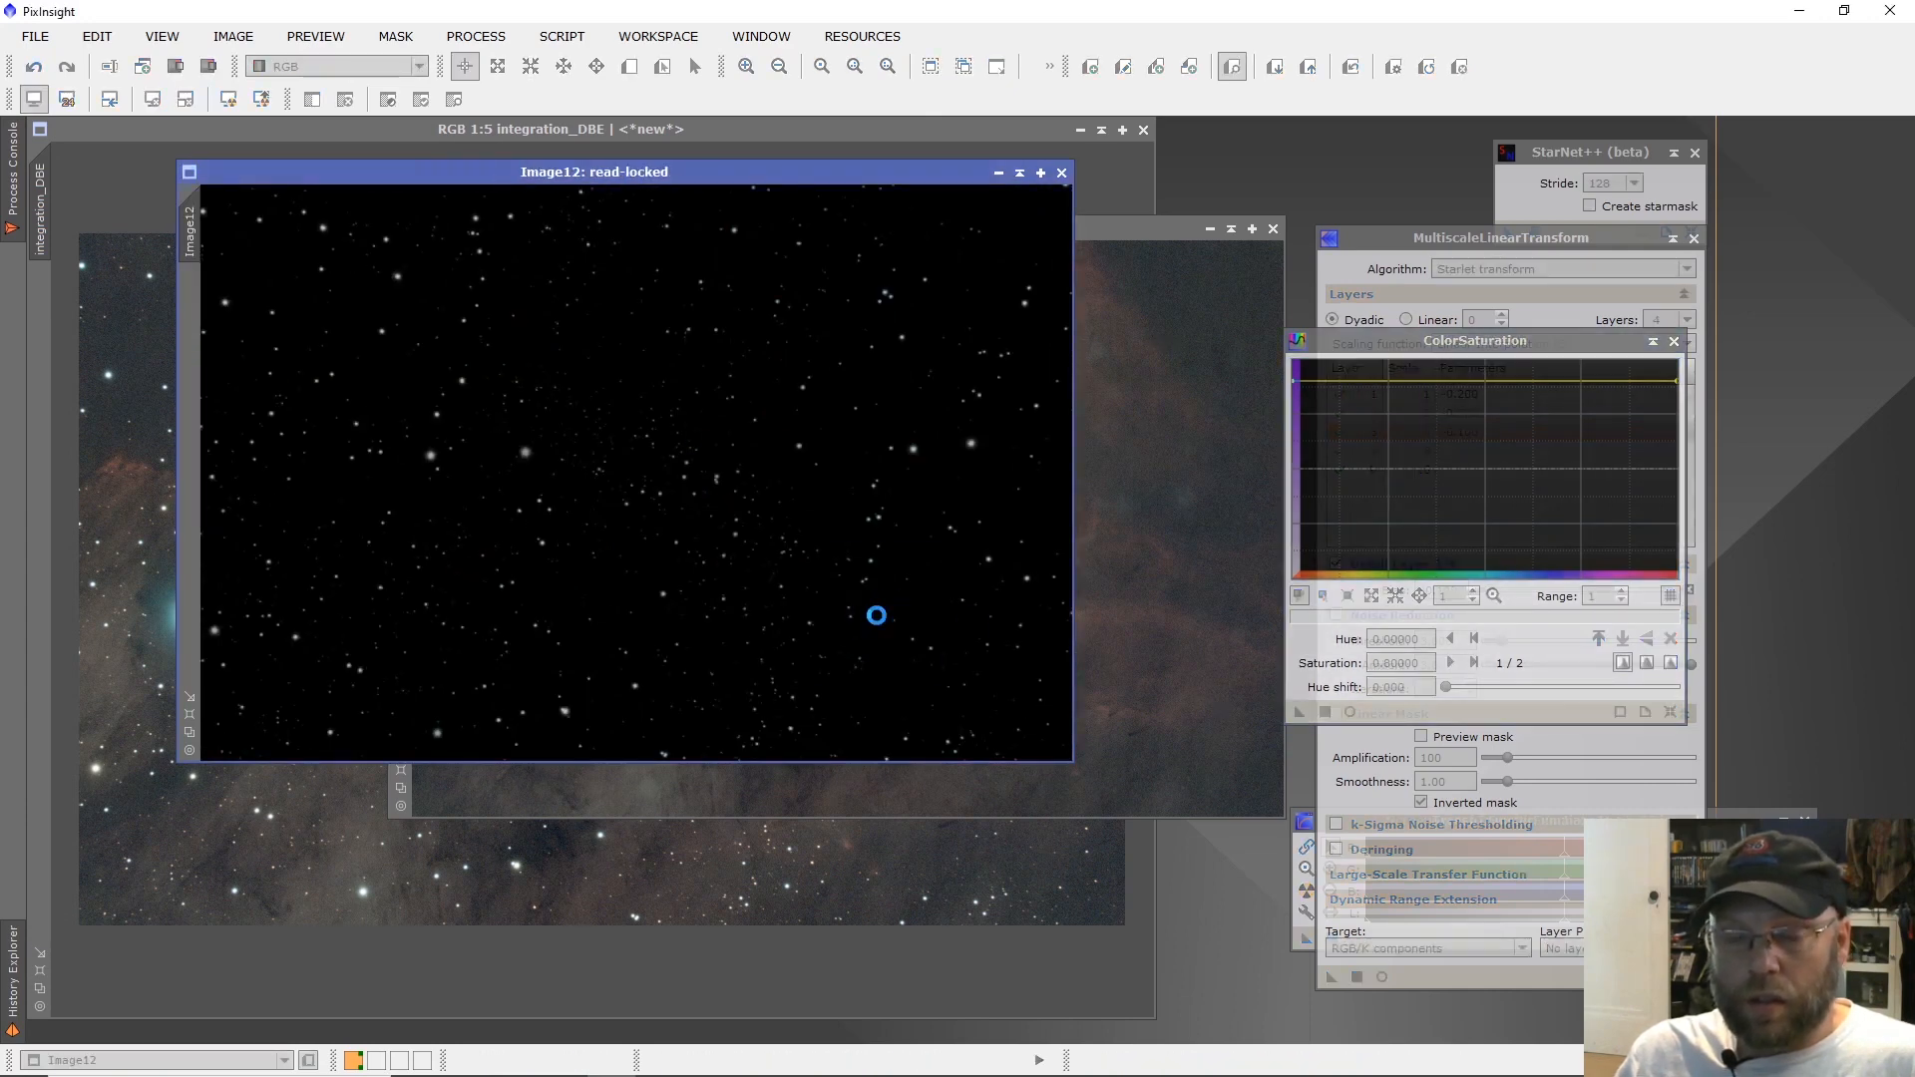
scroll(543, 470, "up", 1)
scroll(572, 480, "up", 1)
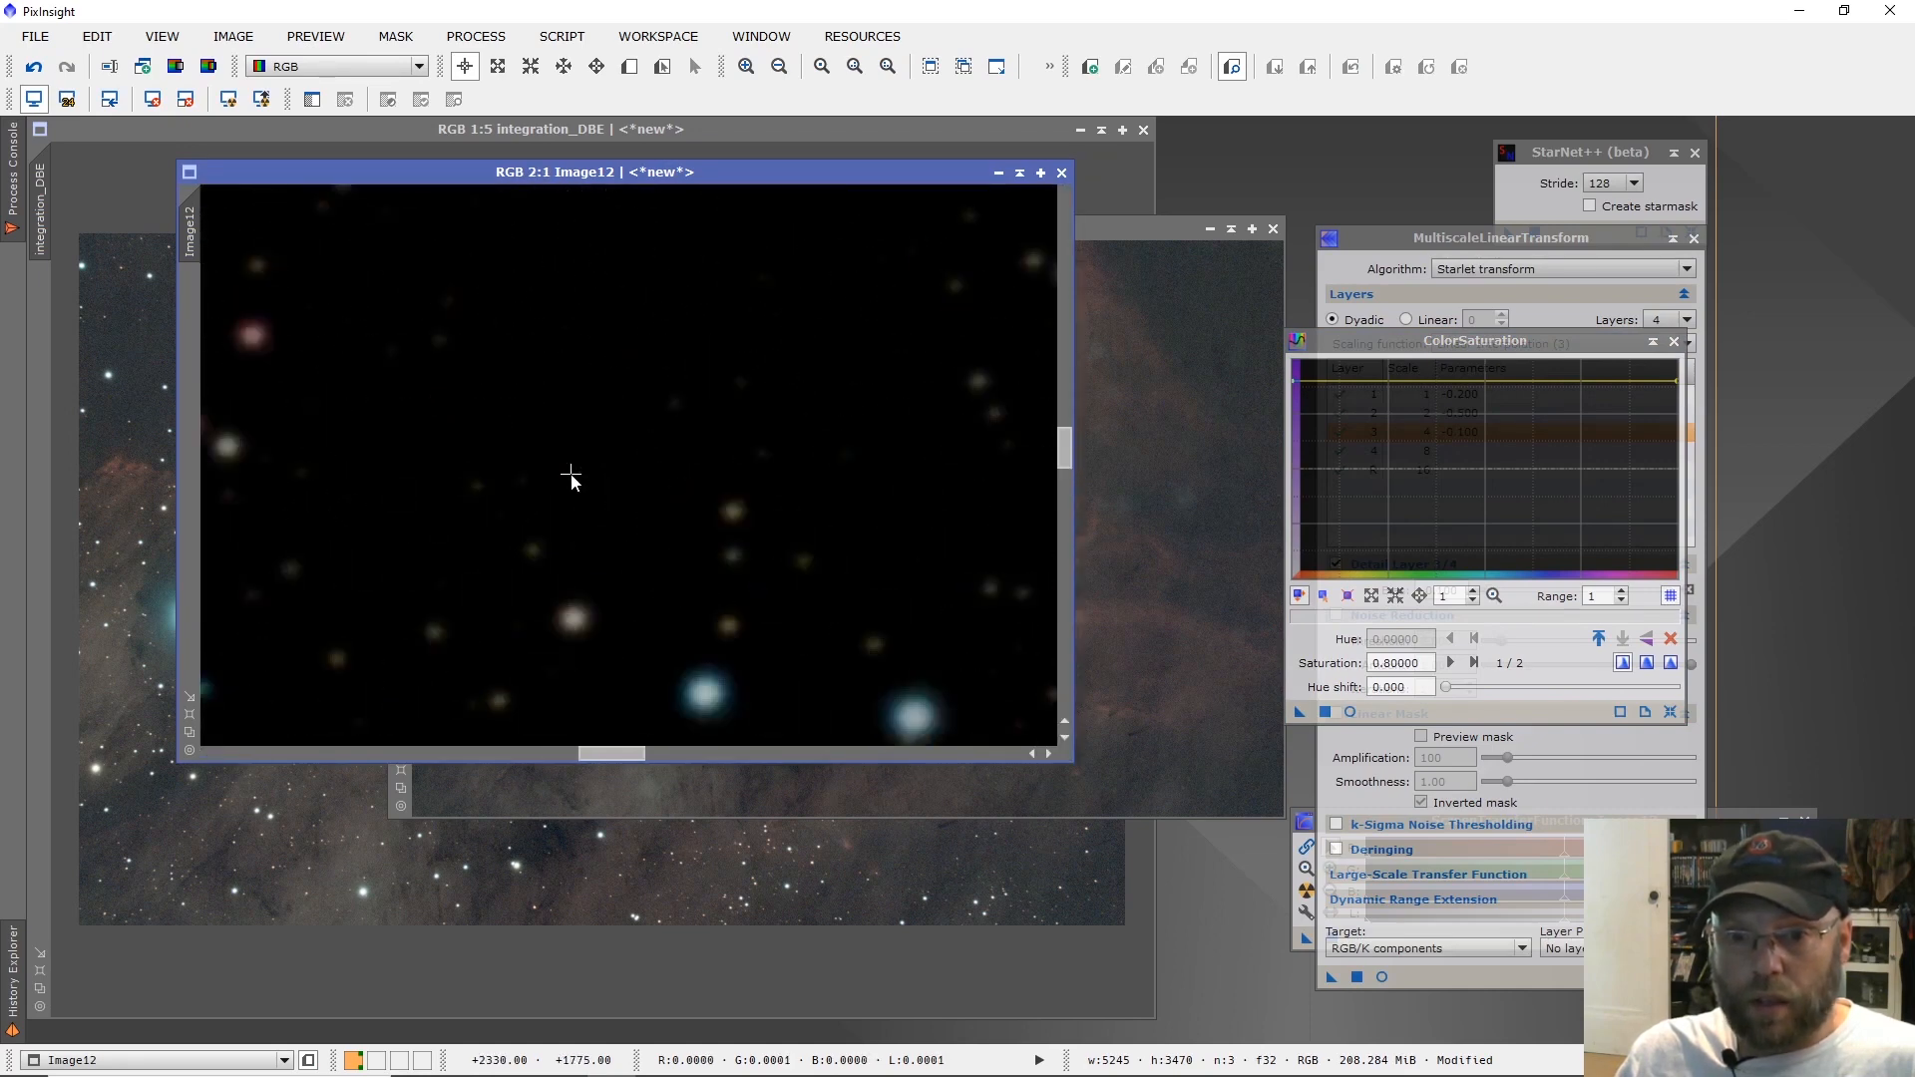
Save the star image as stars in XISF format on drive F: with 32-bit IEEE 754 floating point samples.
left_click(35, 36)
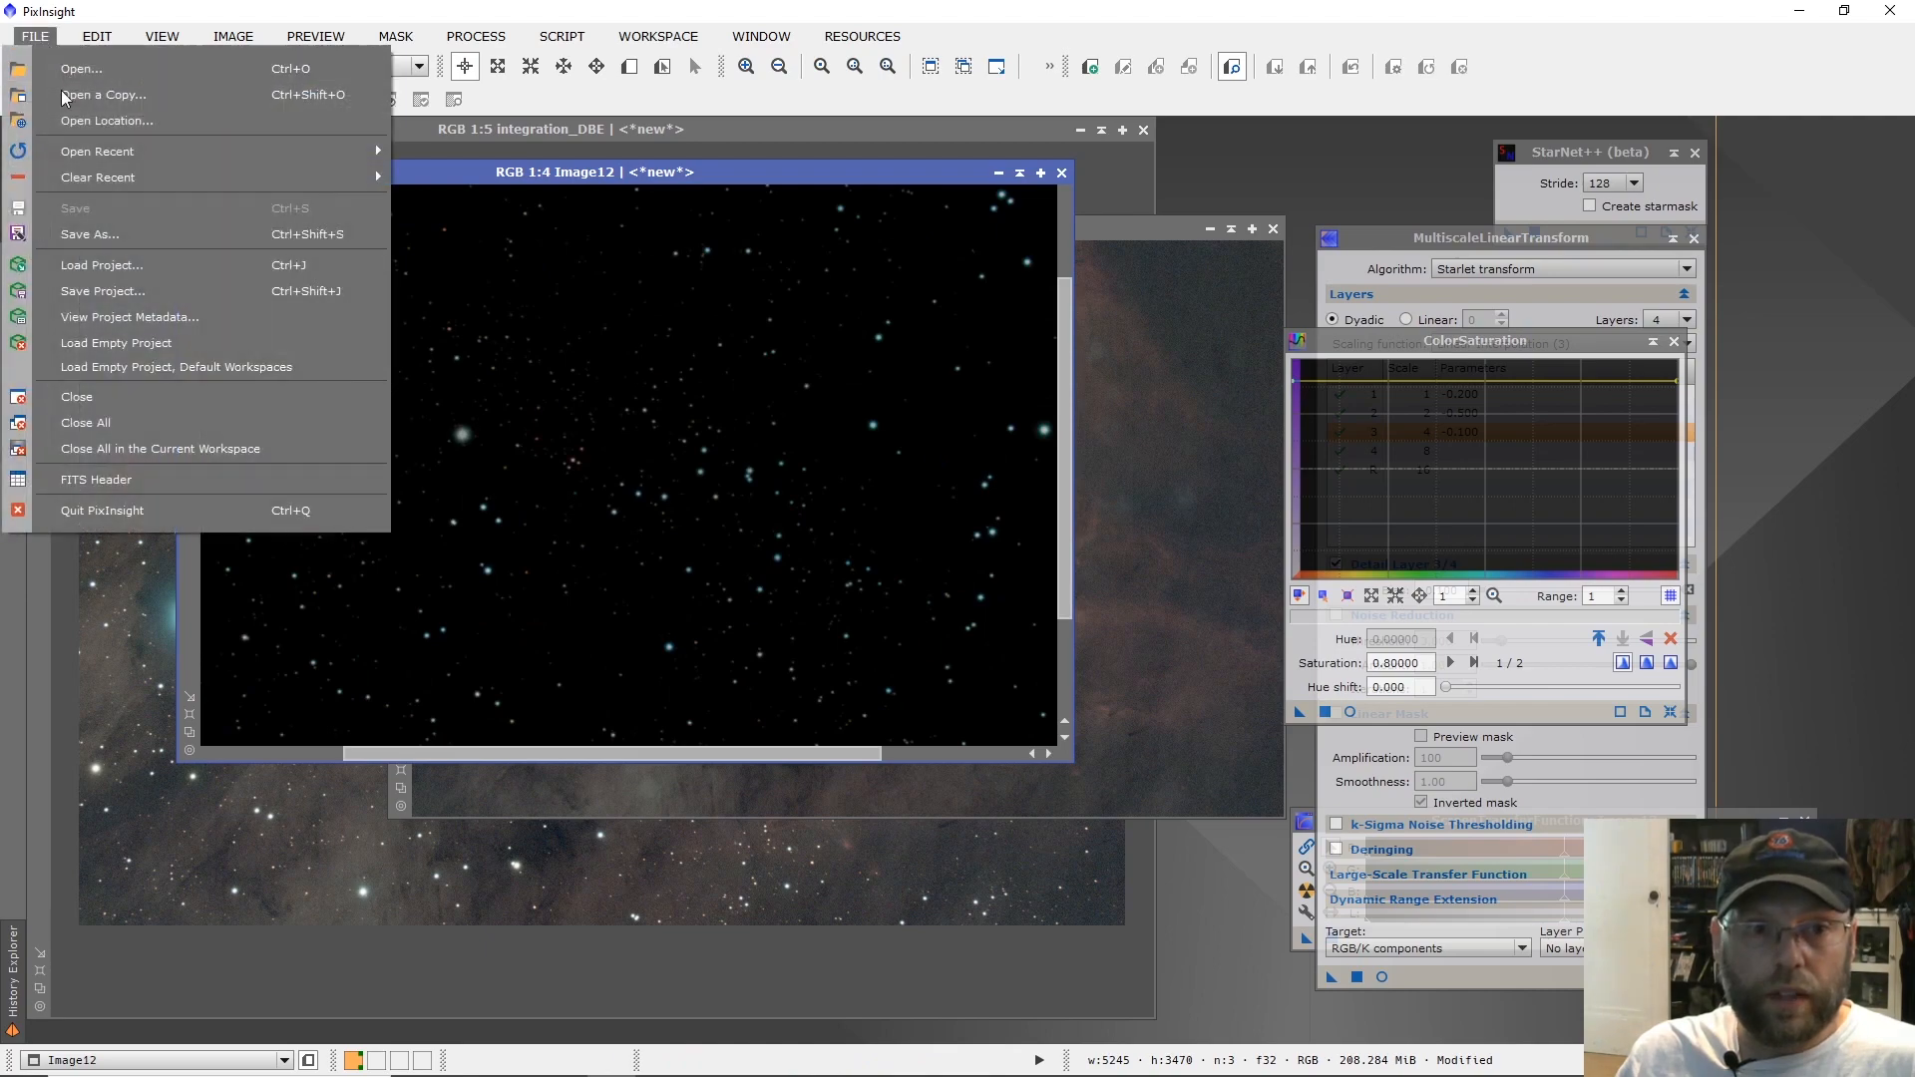
left_click(119, 231)
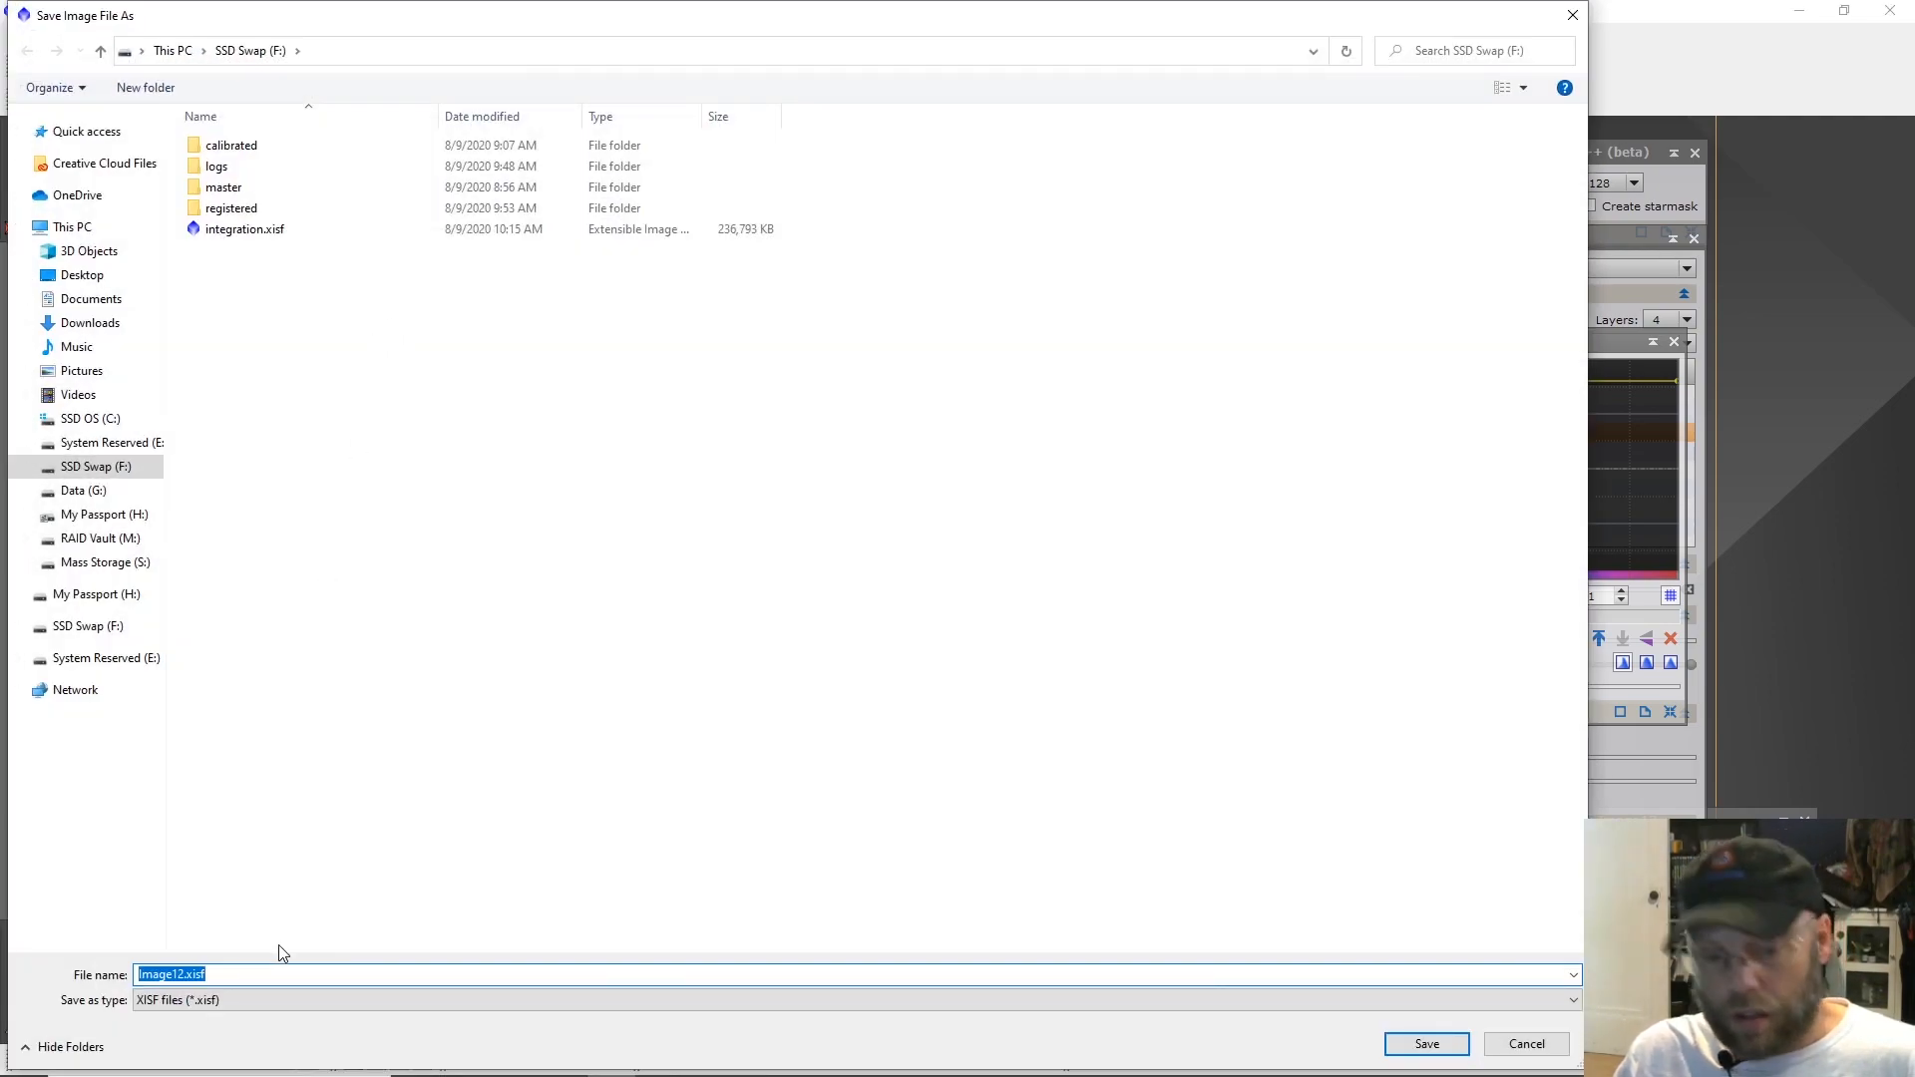
type("stars")
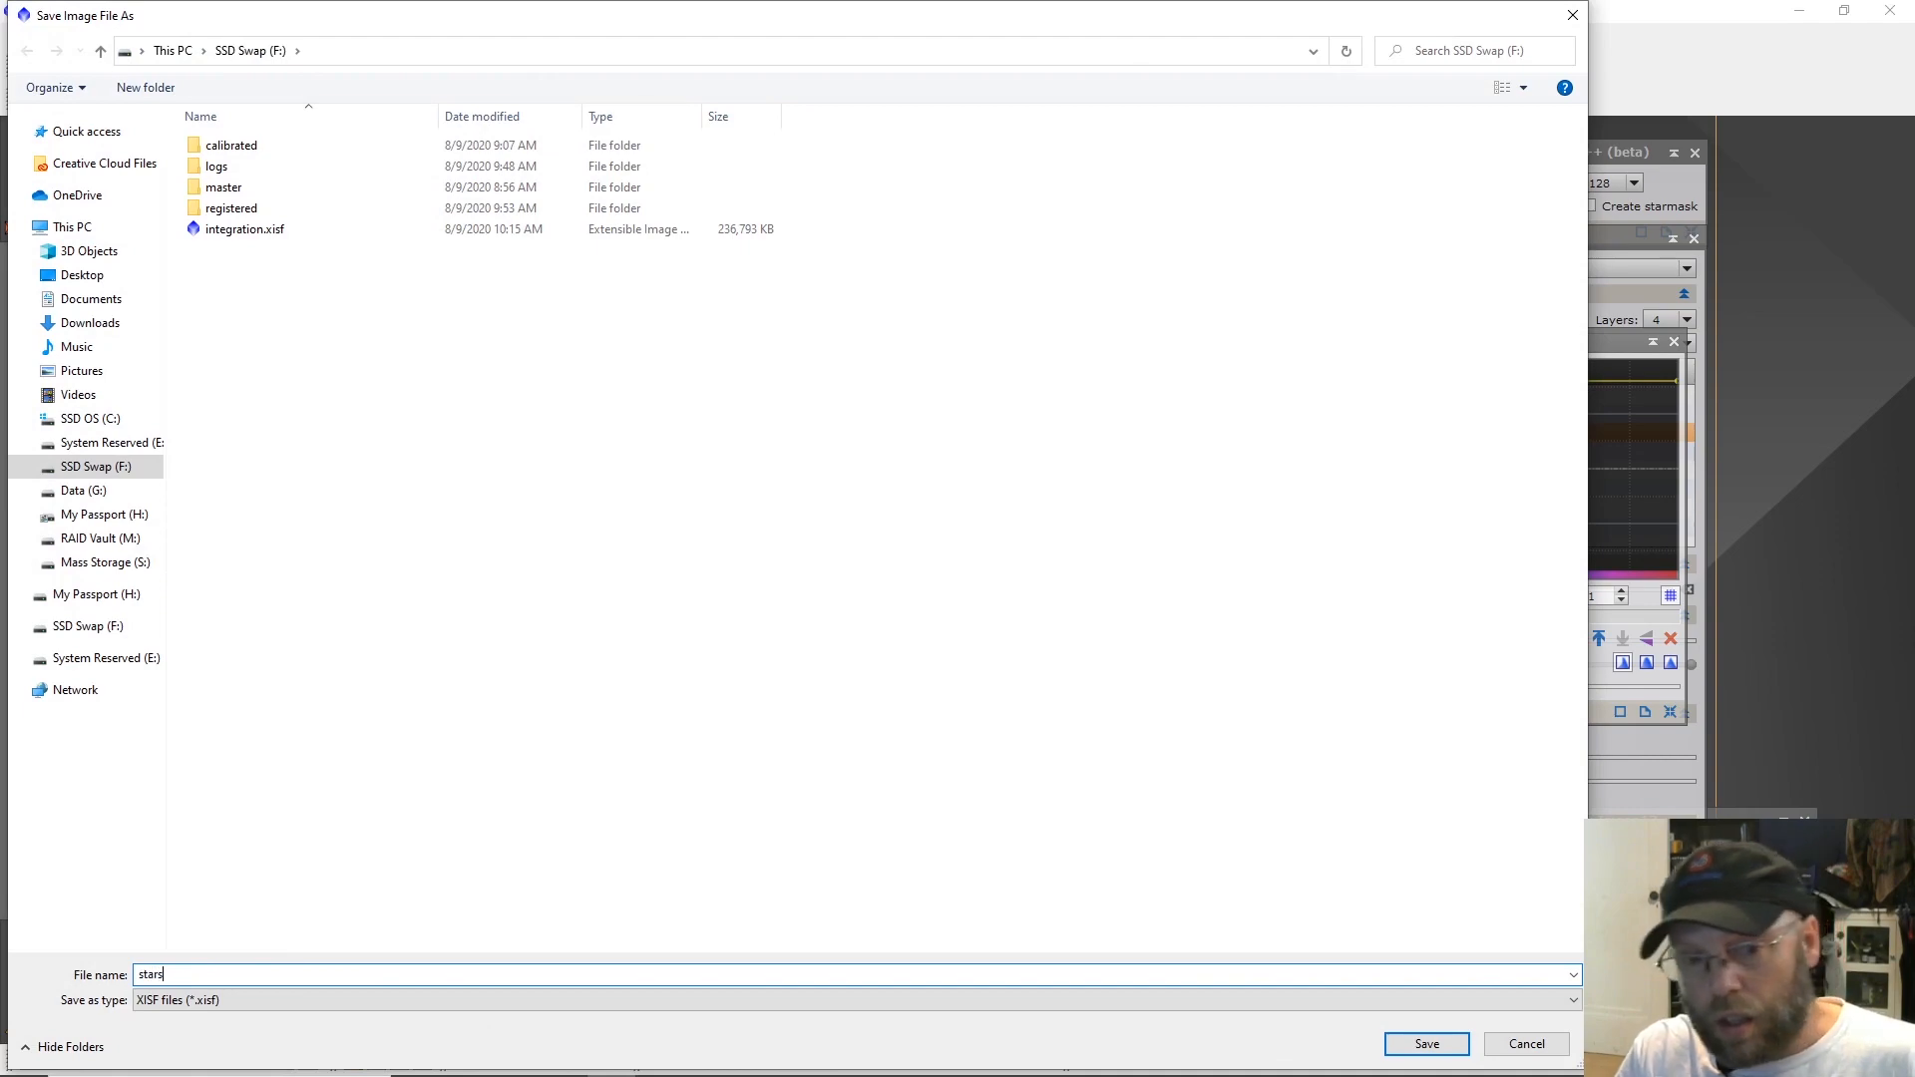
key("Return")
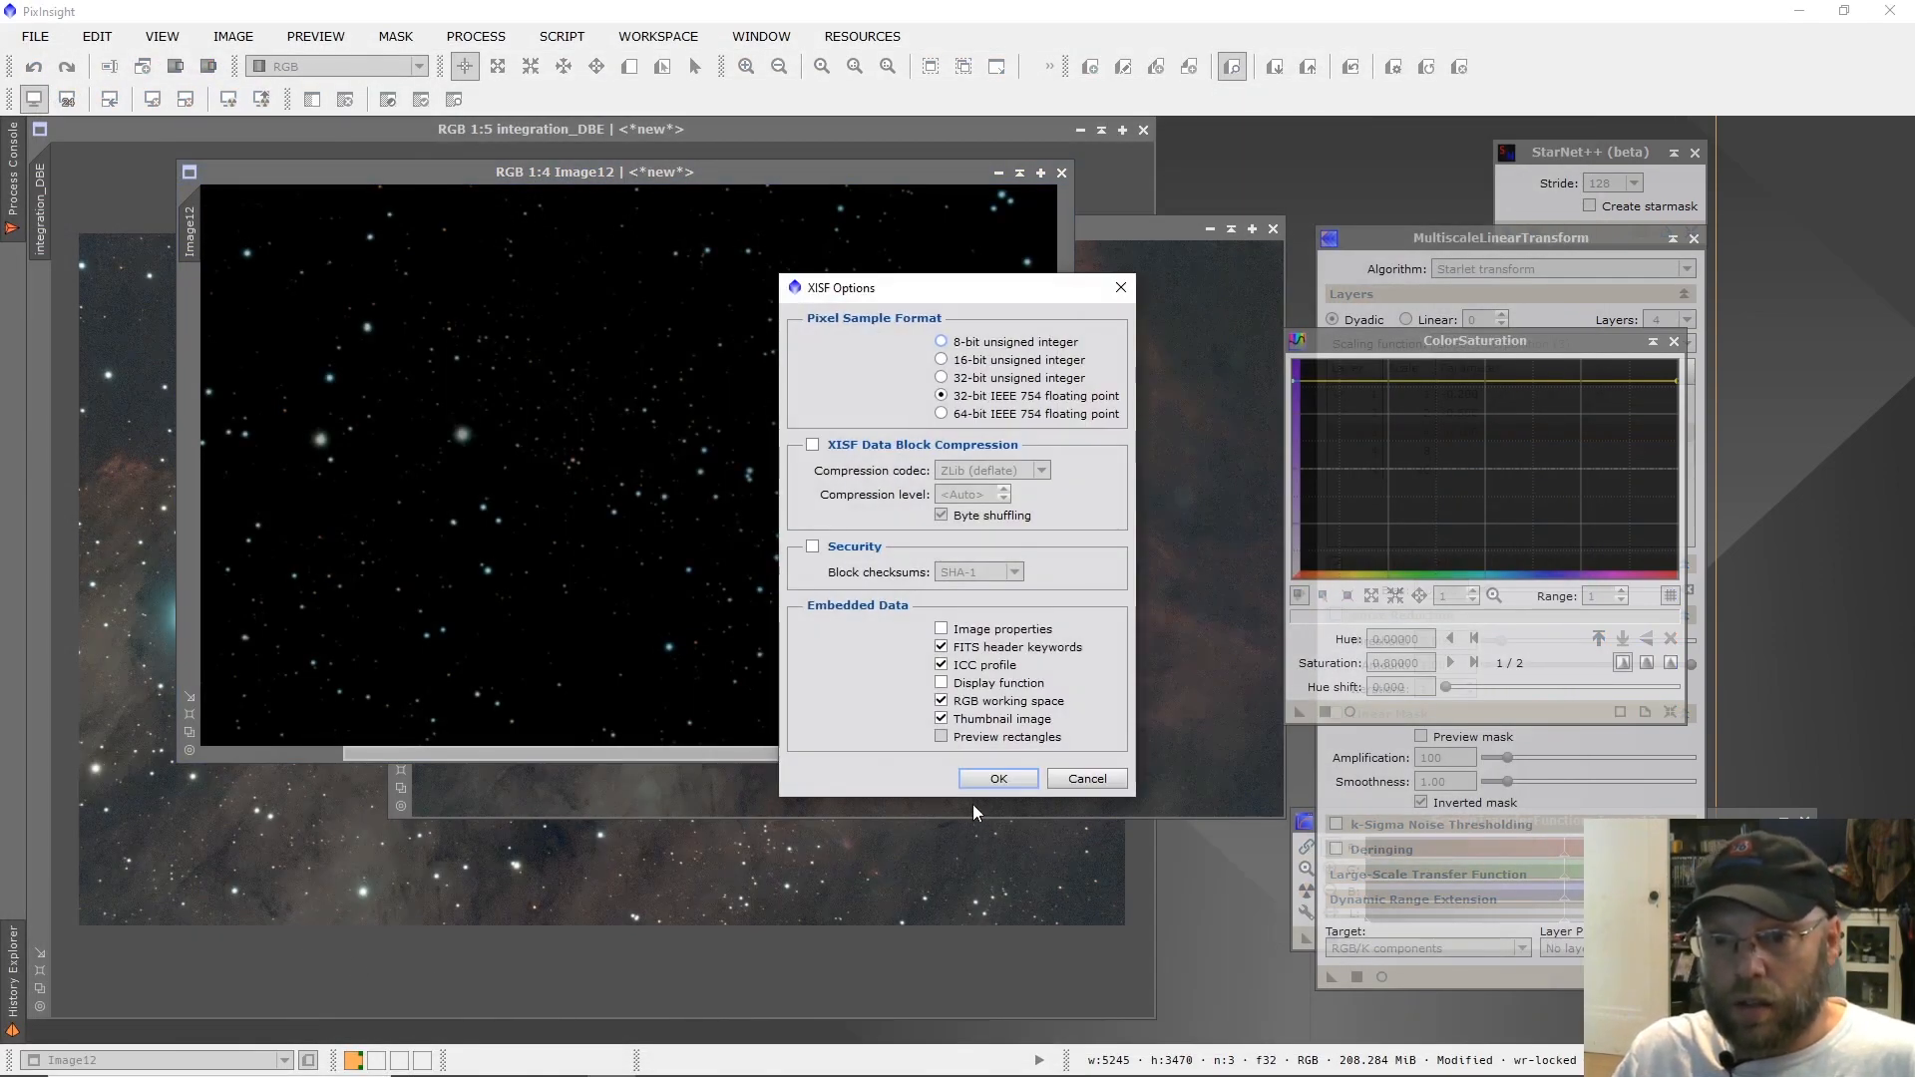
left_click(999, 778)
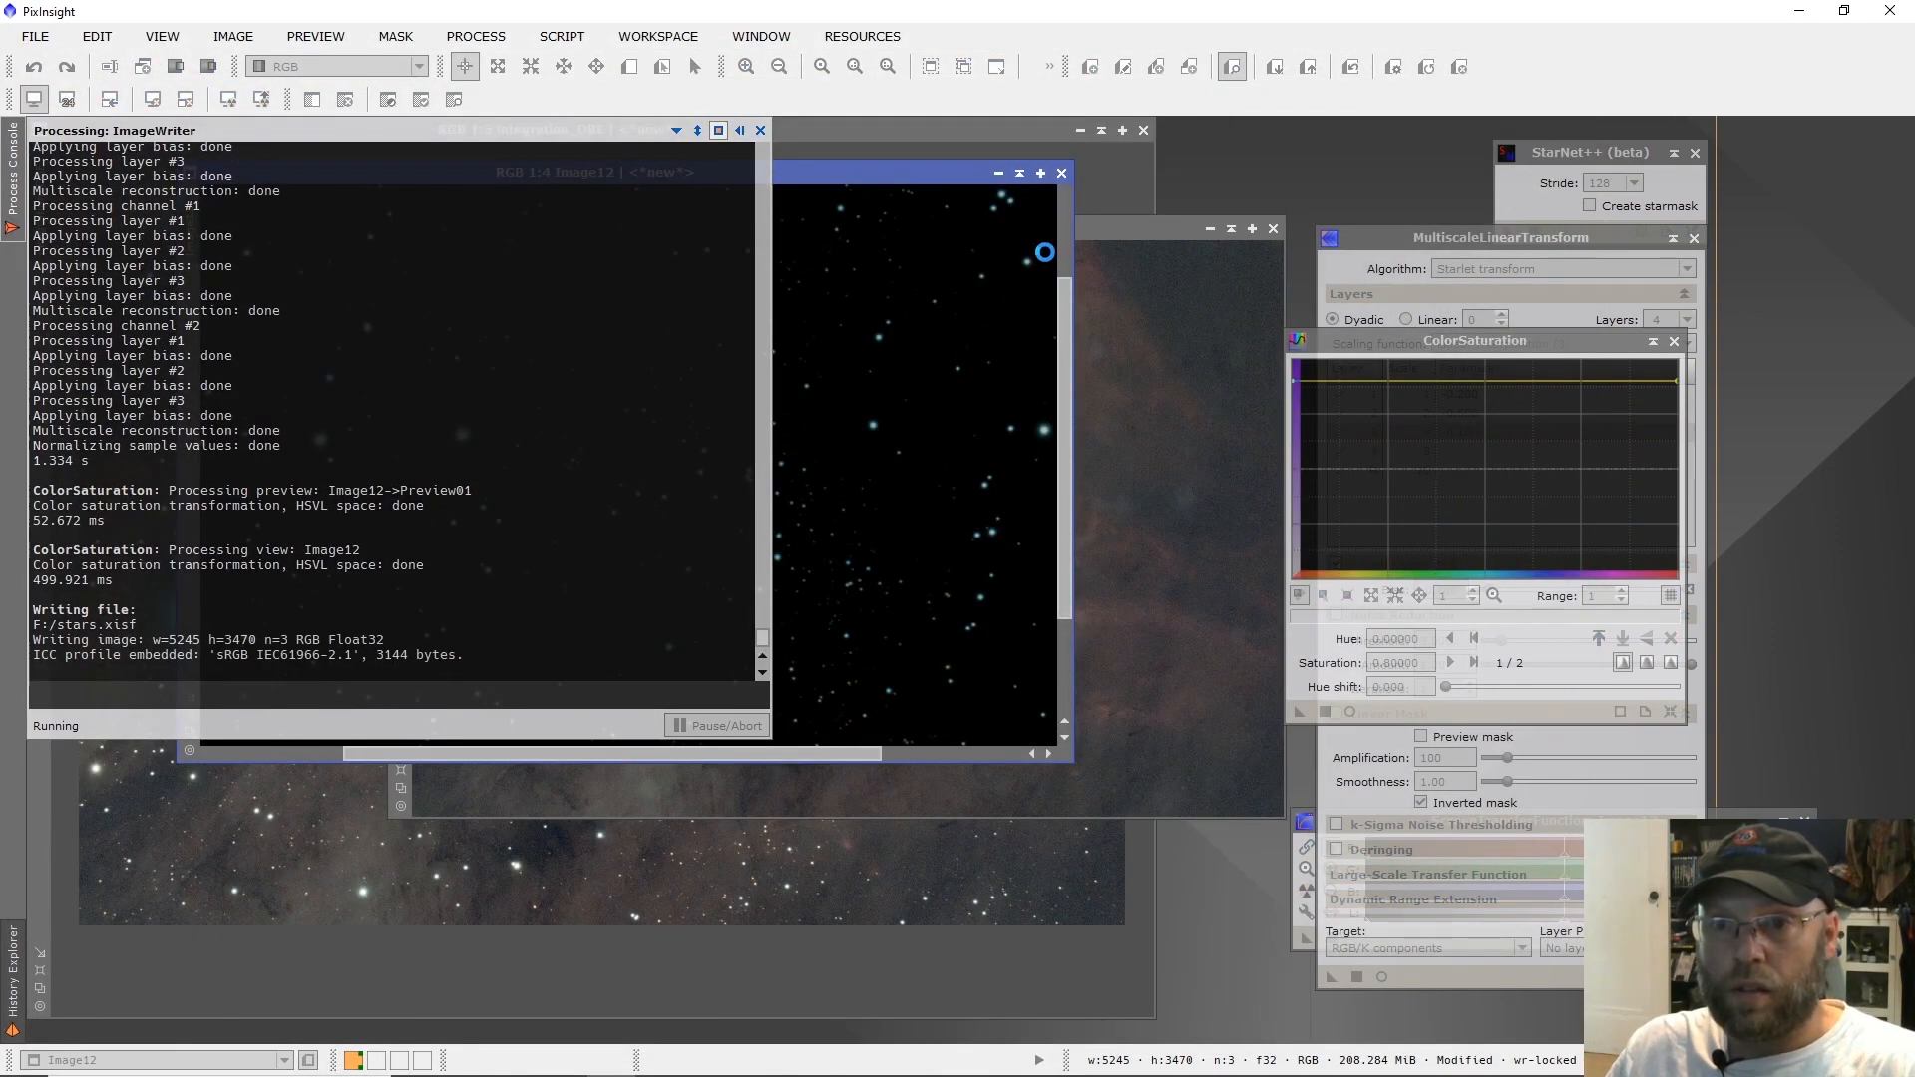
Rename the star image's identifier to Stars and collapse its window to the title bar.
left_click(1017, 177)
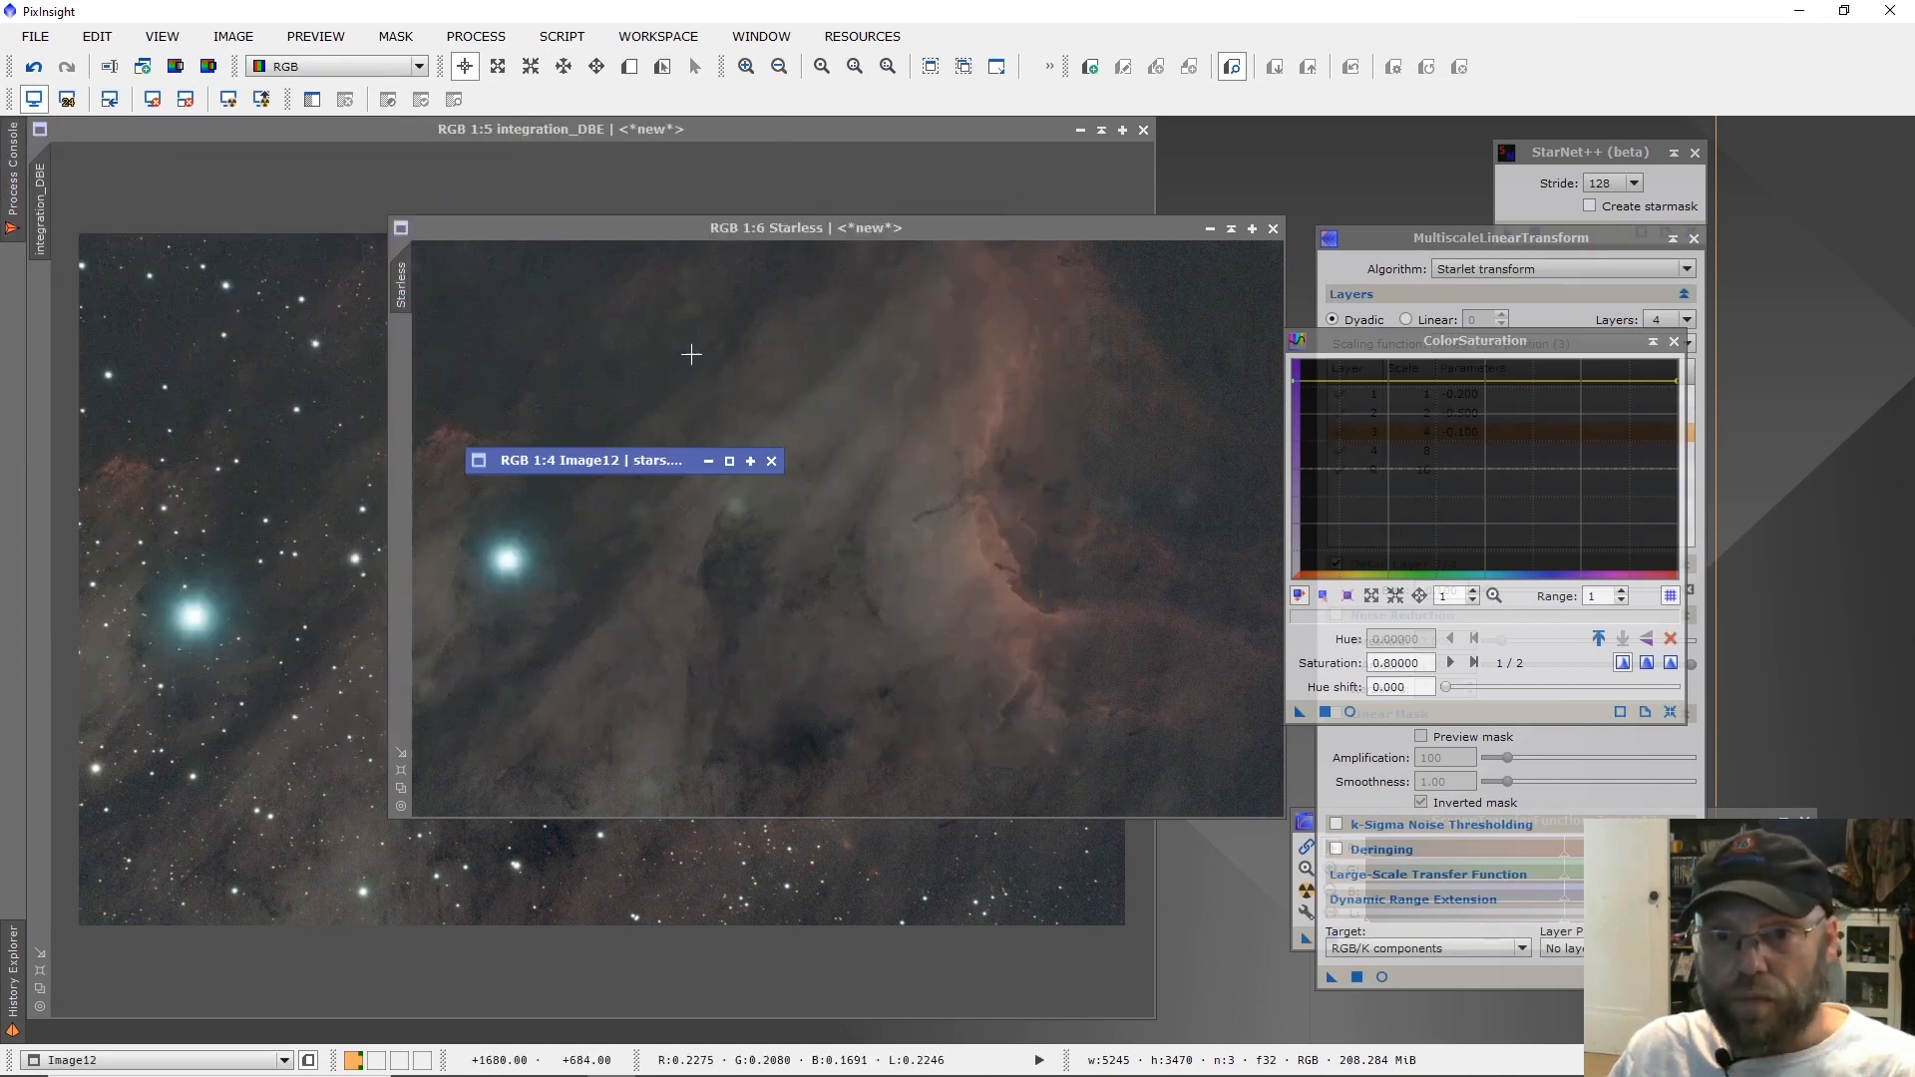
double_click(616, 461)
double_click(194, 231)
type("Stars")
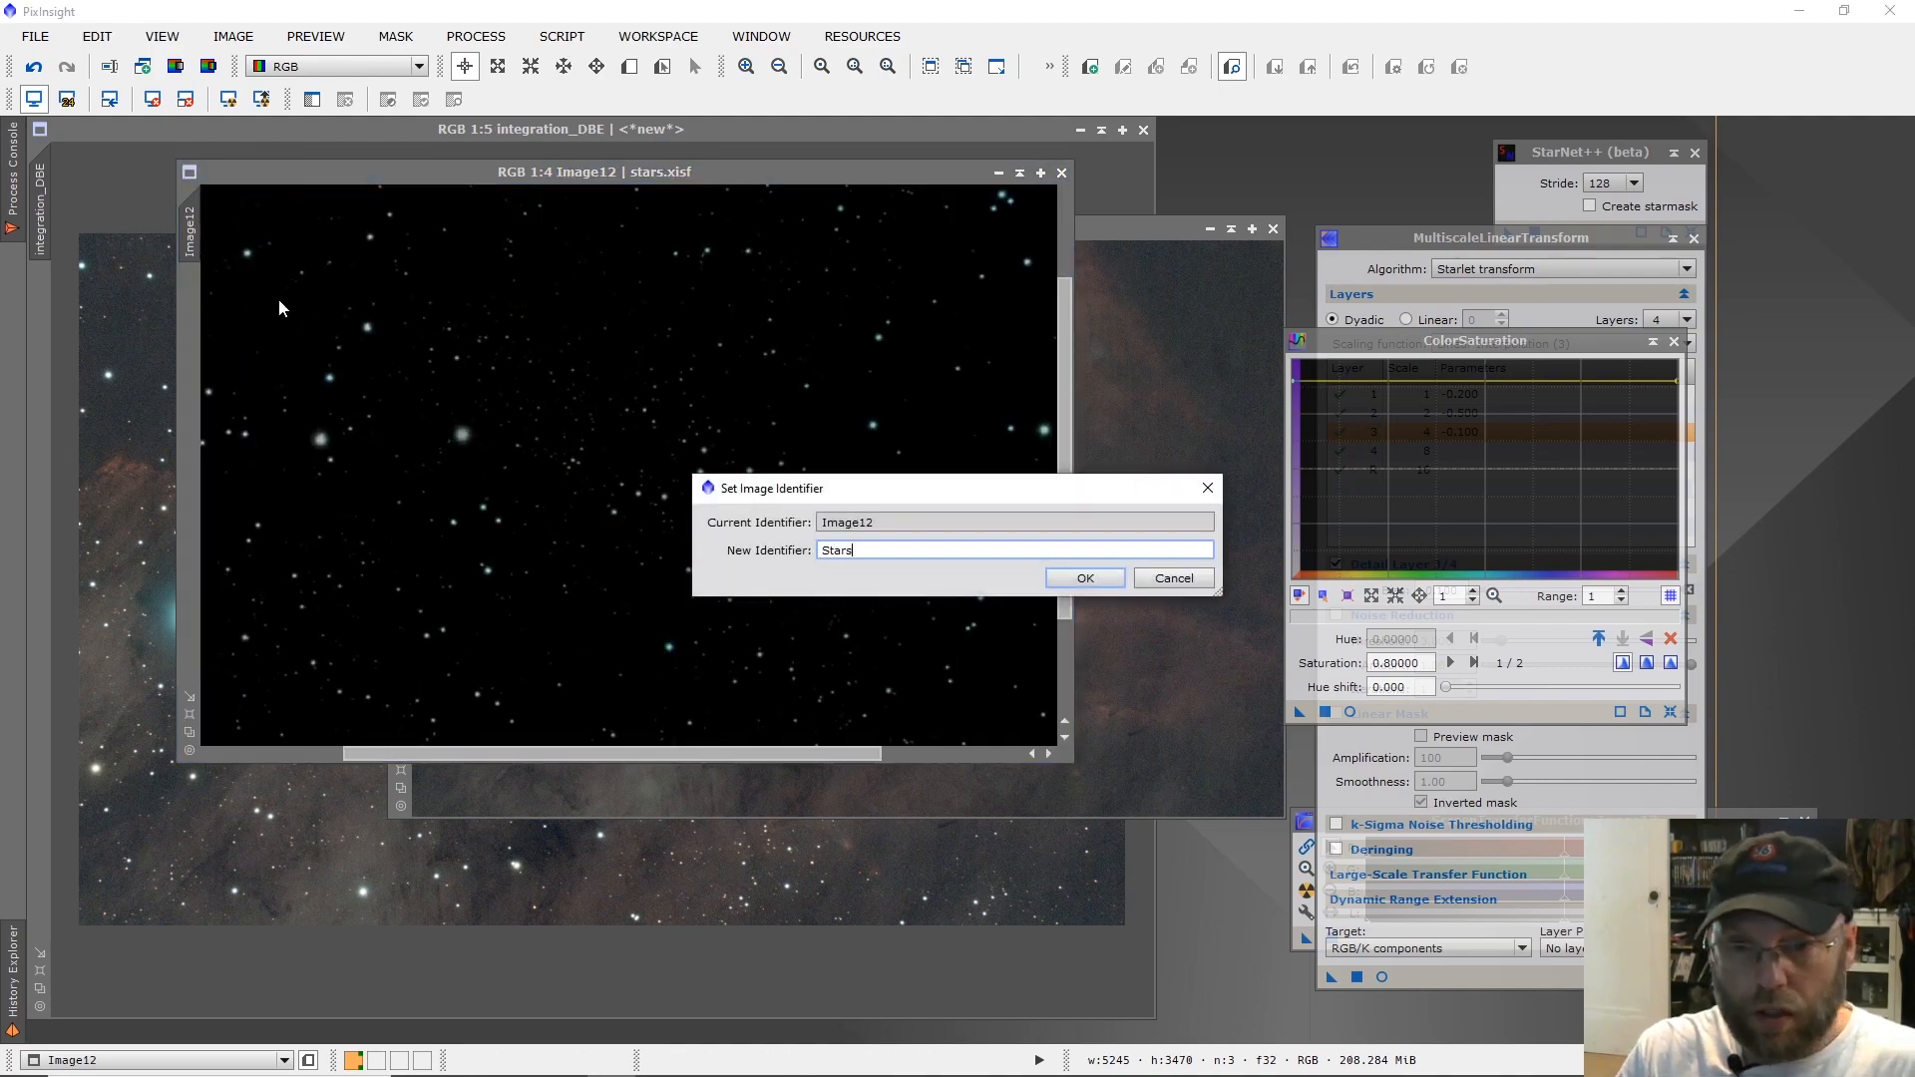
key("Return")
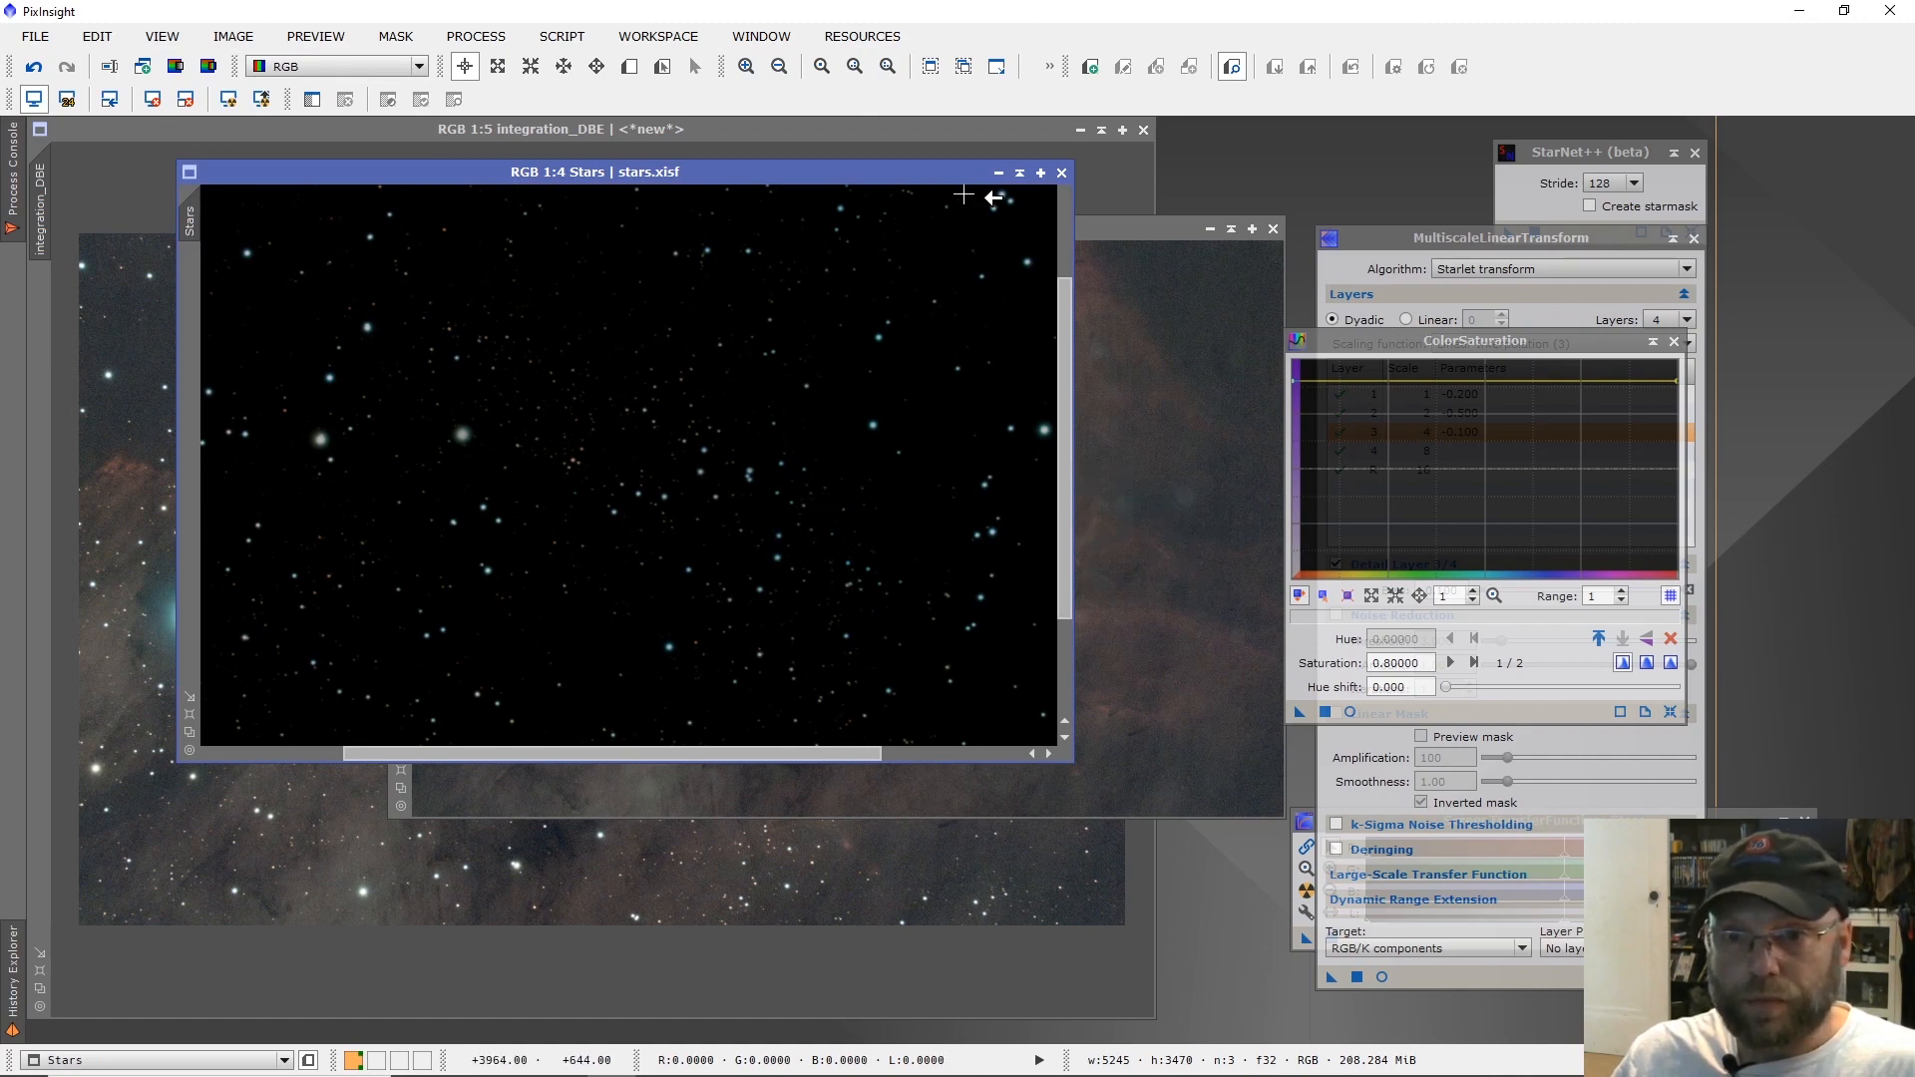
left_click(1019, 173)
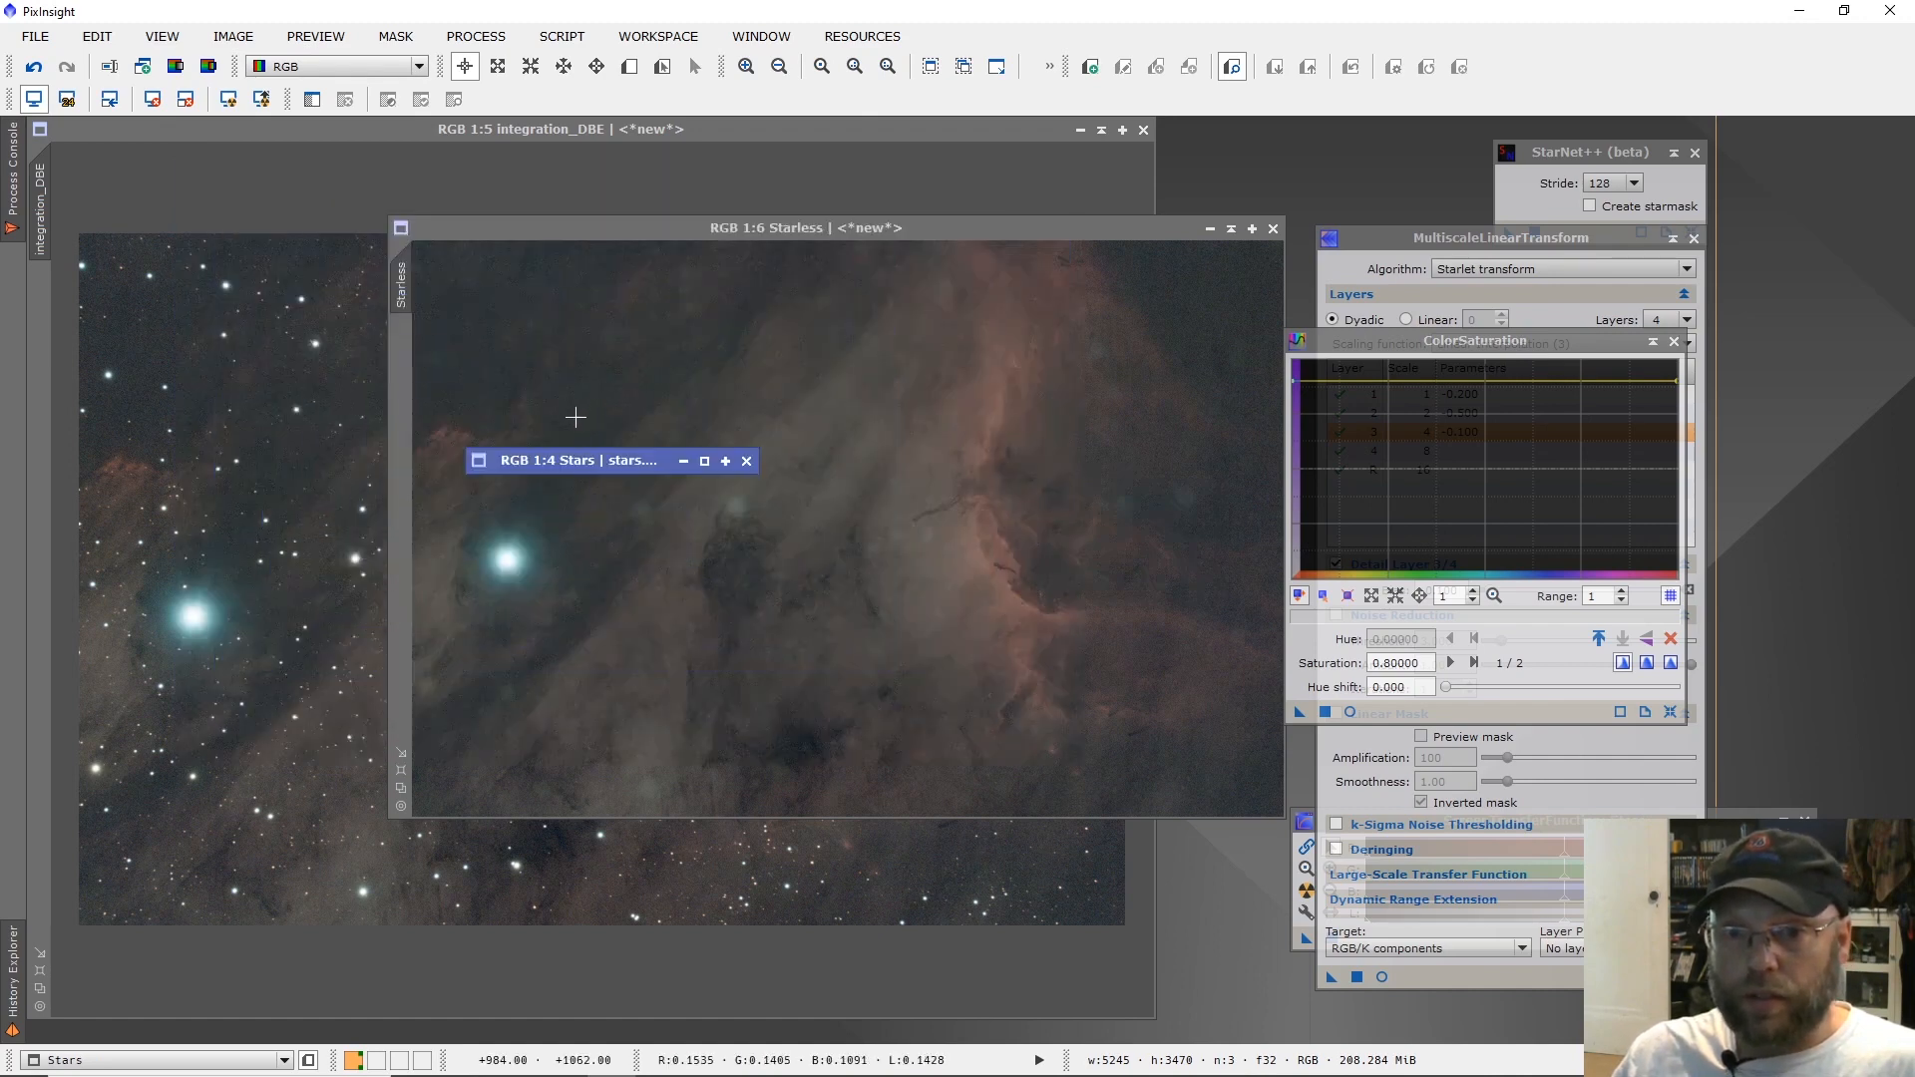
Move the collapsed Stars window aside, collapse the integration_DBE window, and reposition and enlarge the Starless window in the workspace.
left_click_drag(582, 459, 1259, 140)
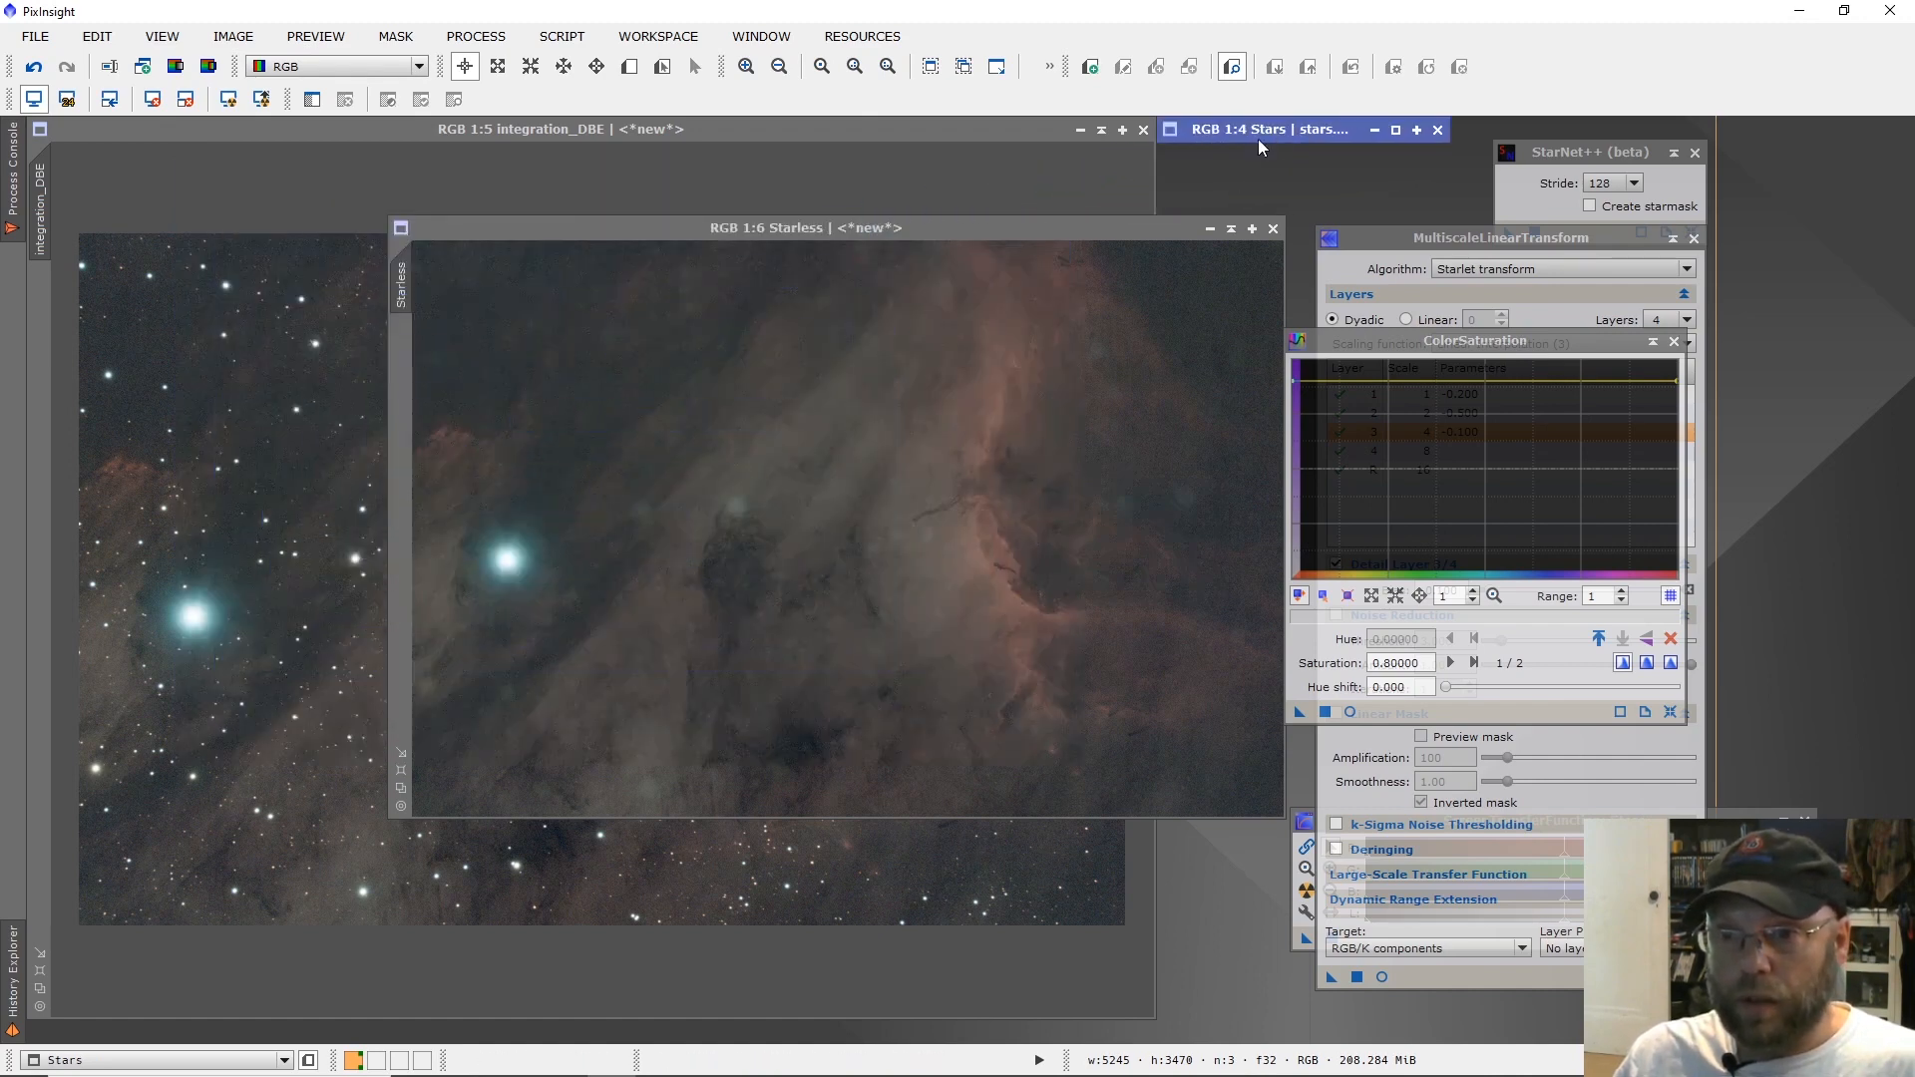
left_click_drag(955, 232, 700, 222)
left_click(1102, 131)
left_click_drag(877, 221, 768, 141)
left_click_drag(923, 713, 1232, 946)
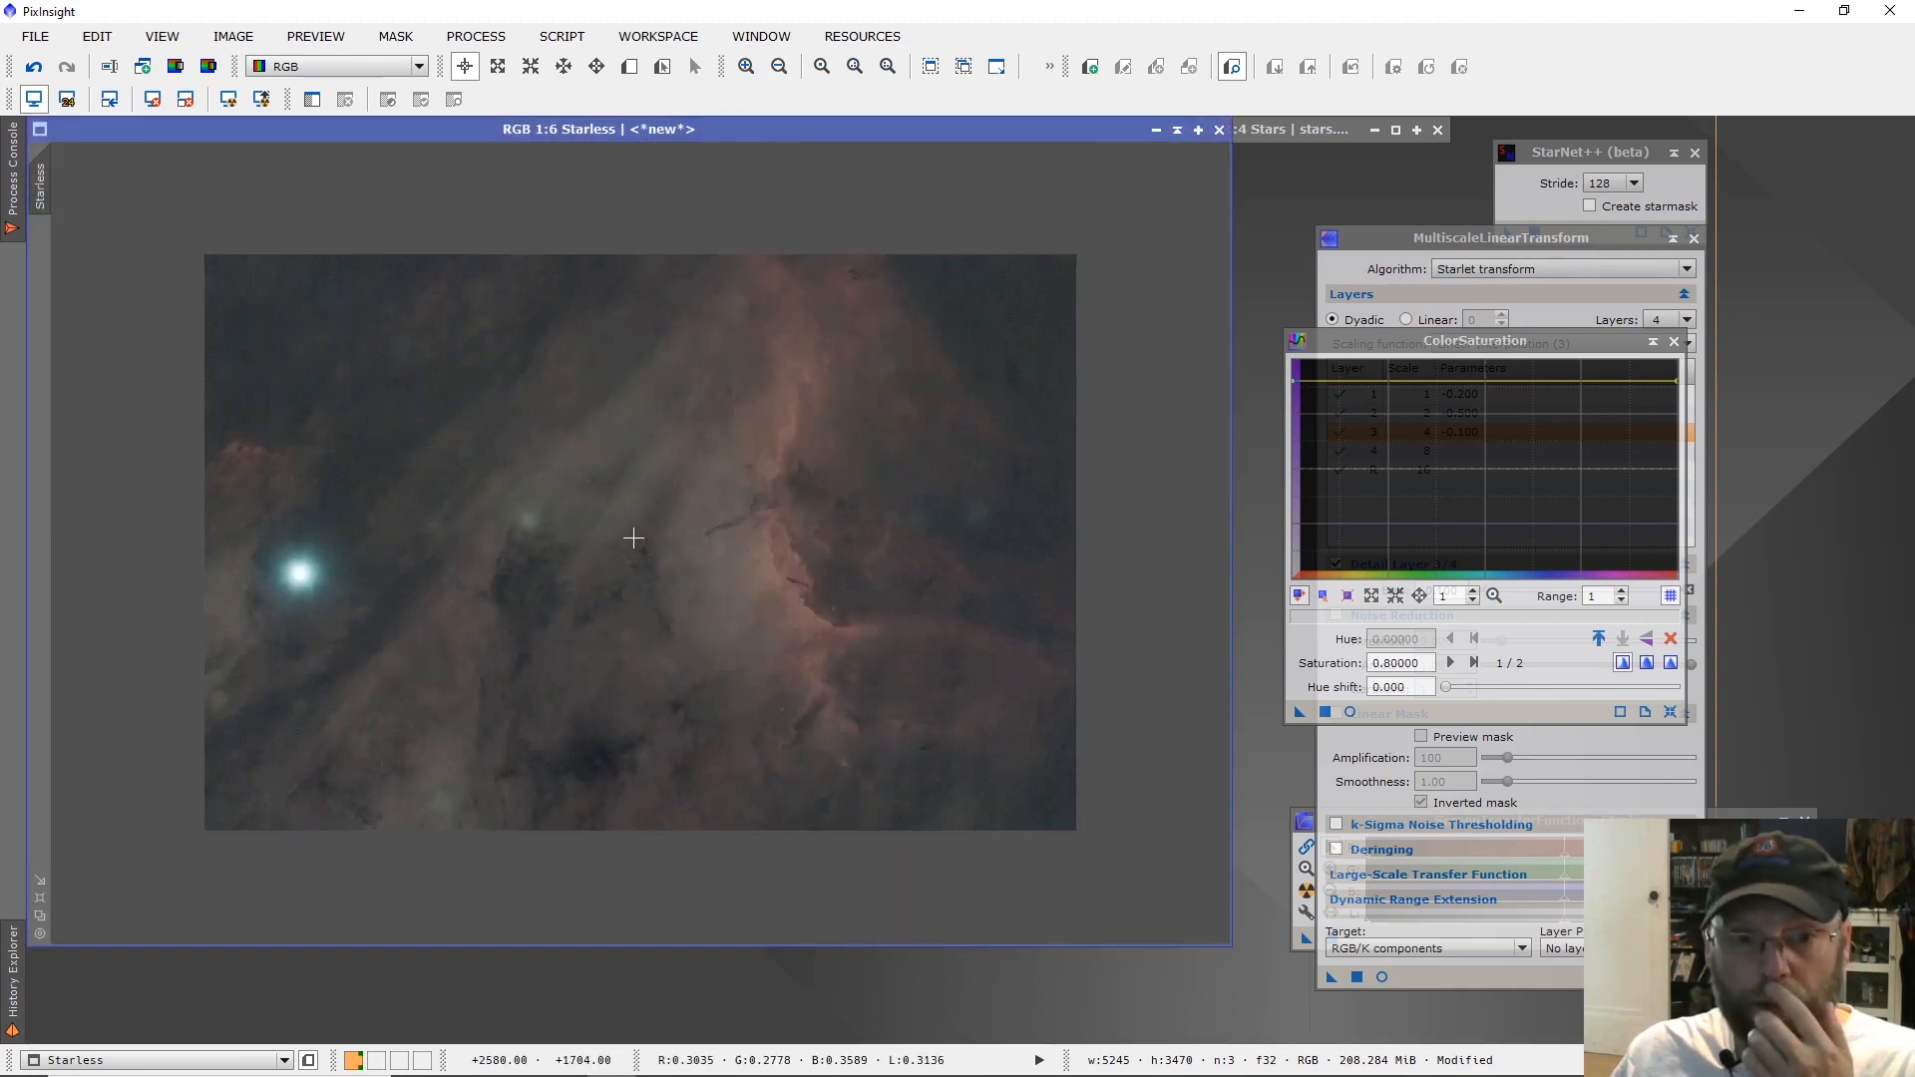
Bring up MultiscaleLinearTransform for the Starless image and reset its parameters to the defaults.
scroll(633, 538, "up", 1)
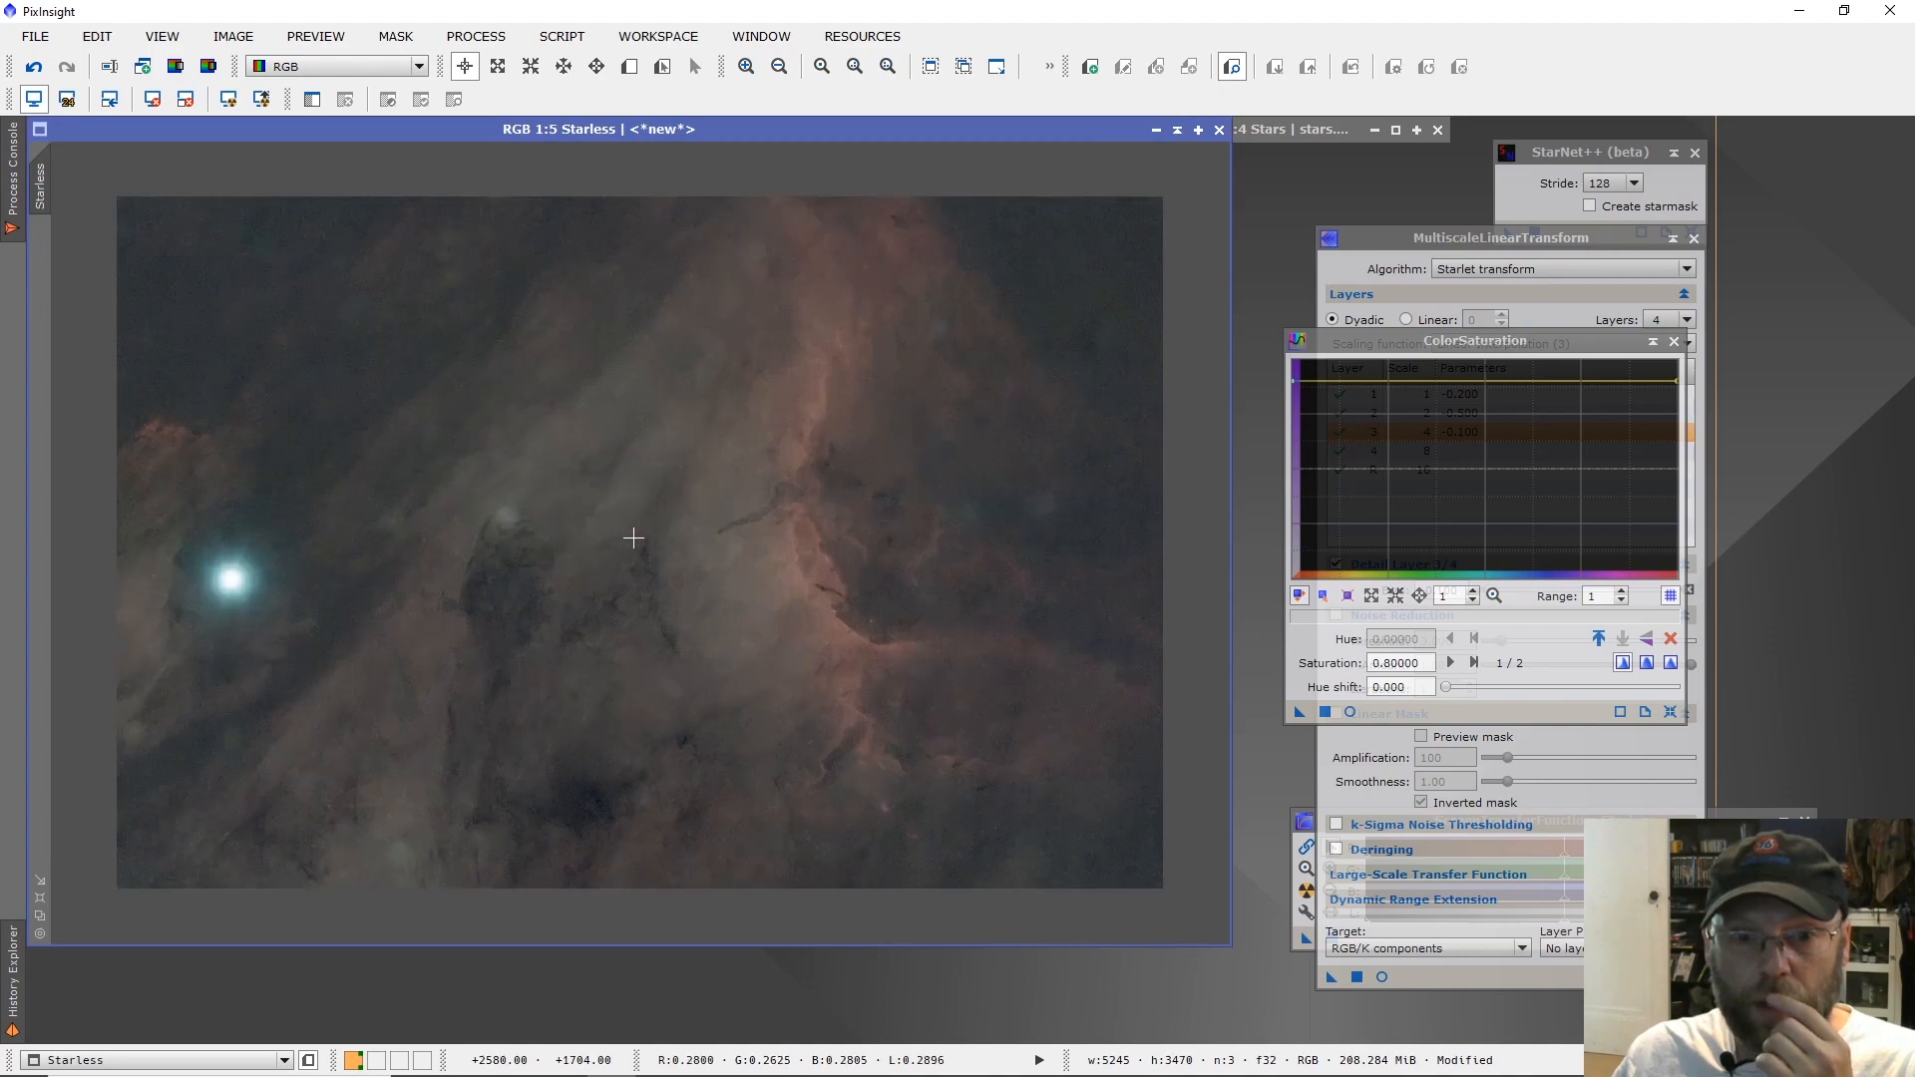
scroll(634, 539, "up", 4)
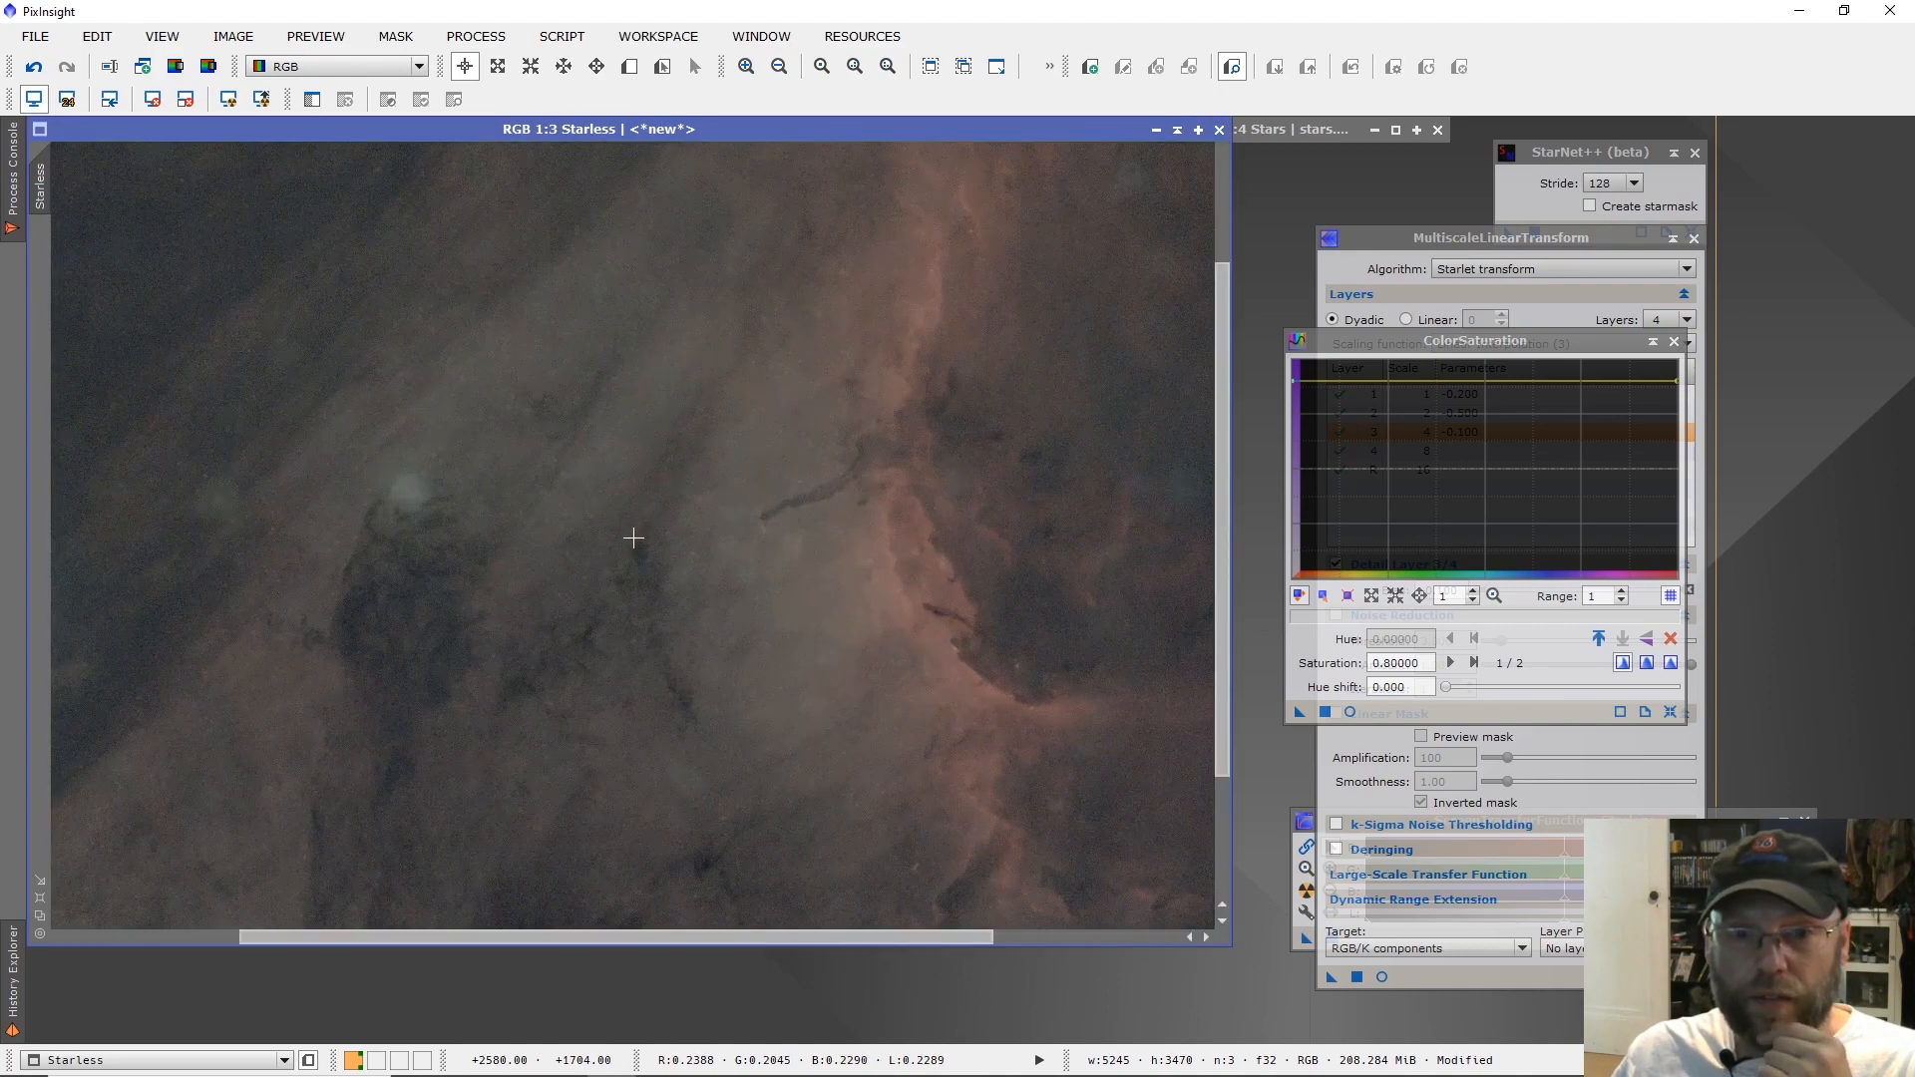
scroll(634, 539, "down", 1)
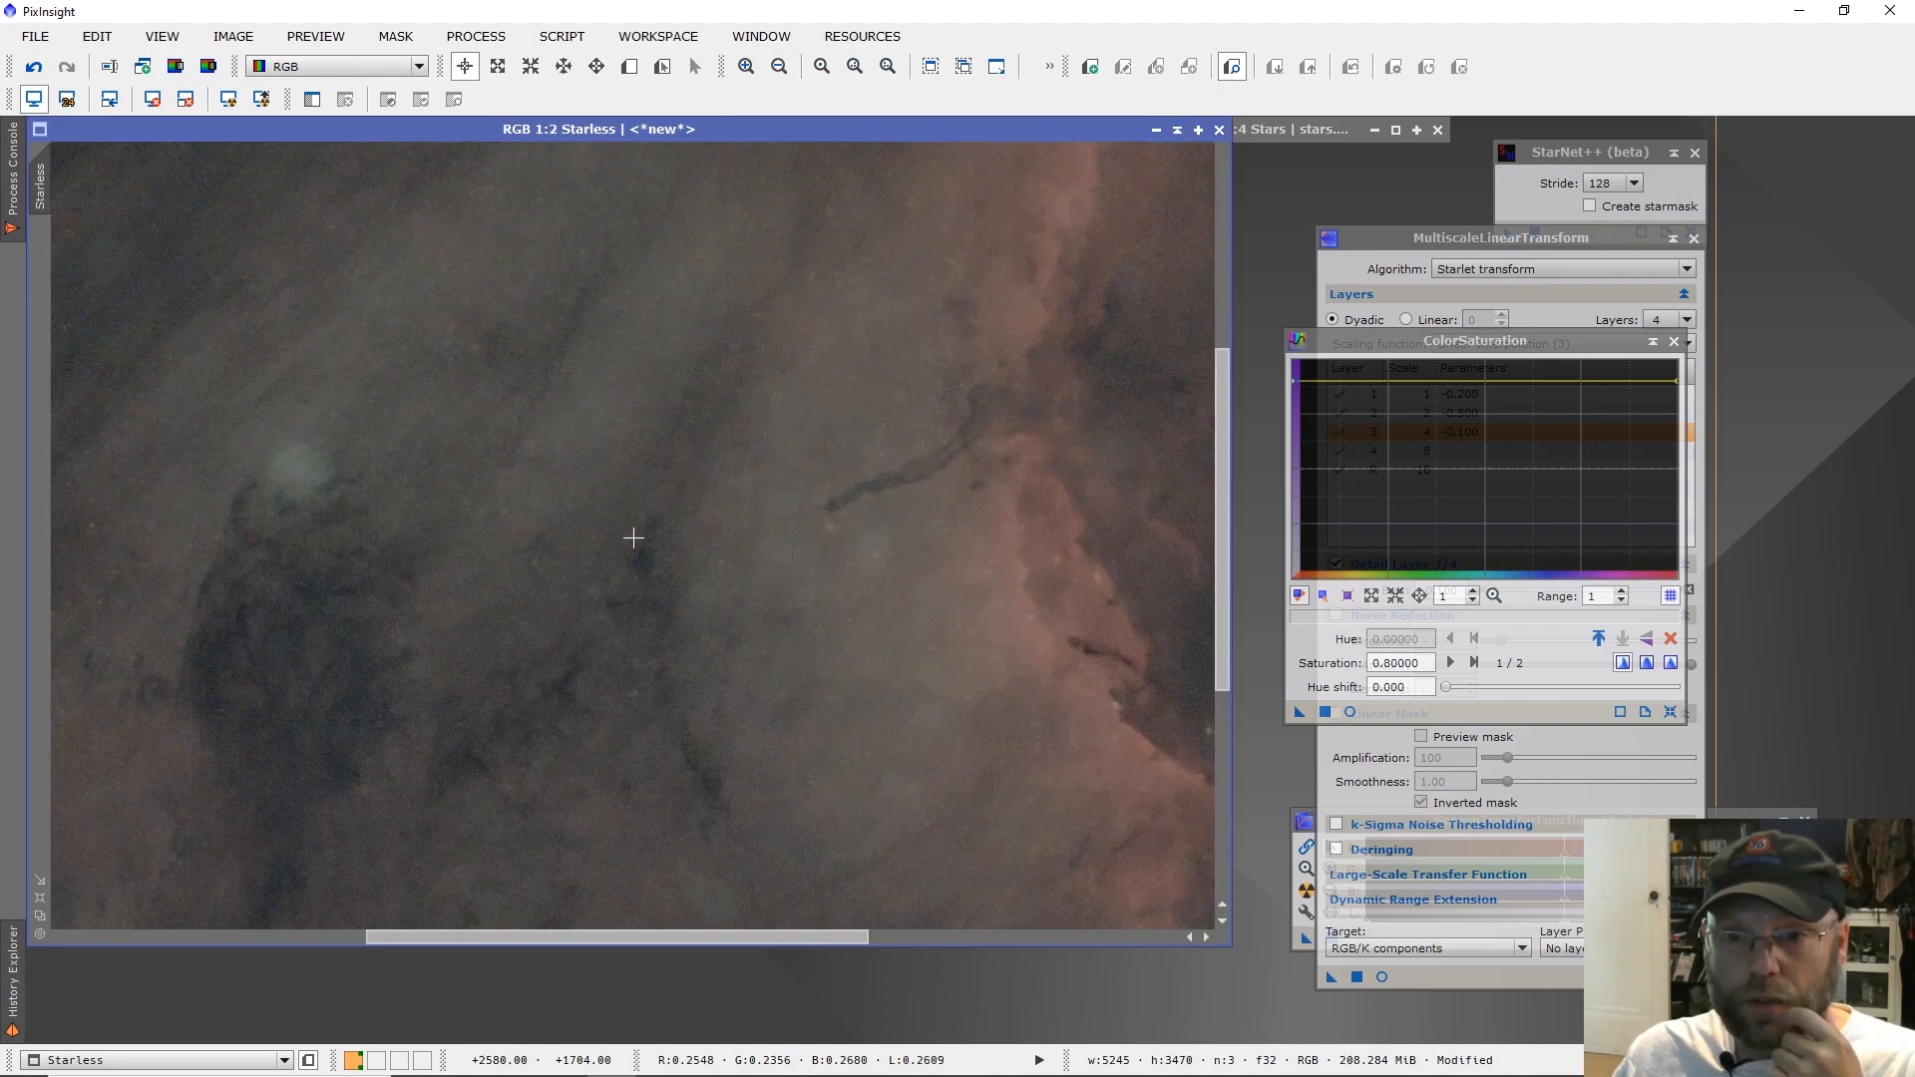
left_click(475, 38)
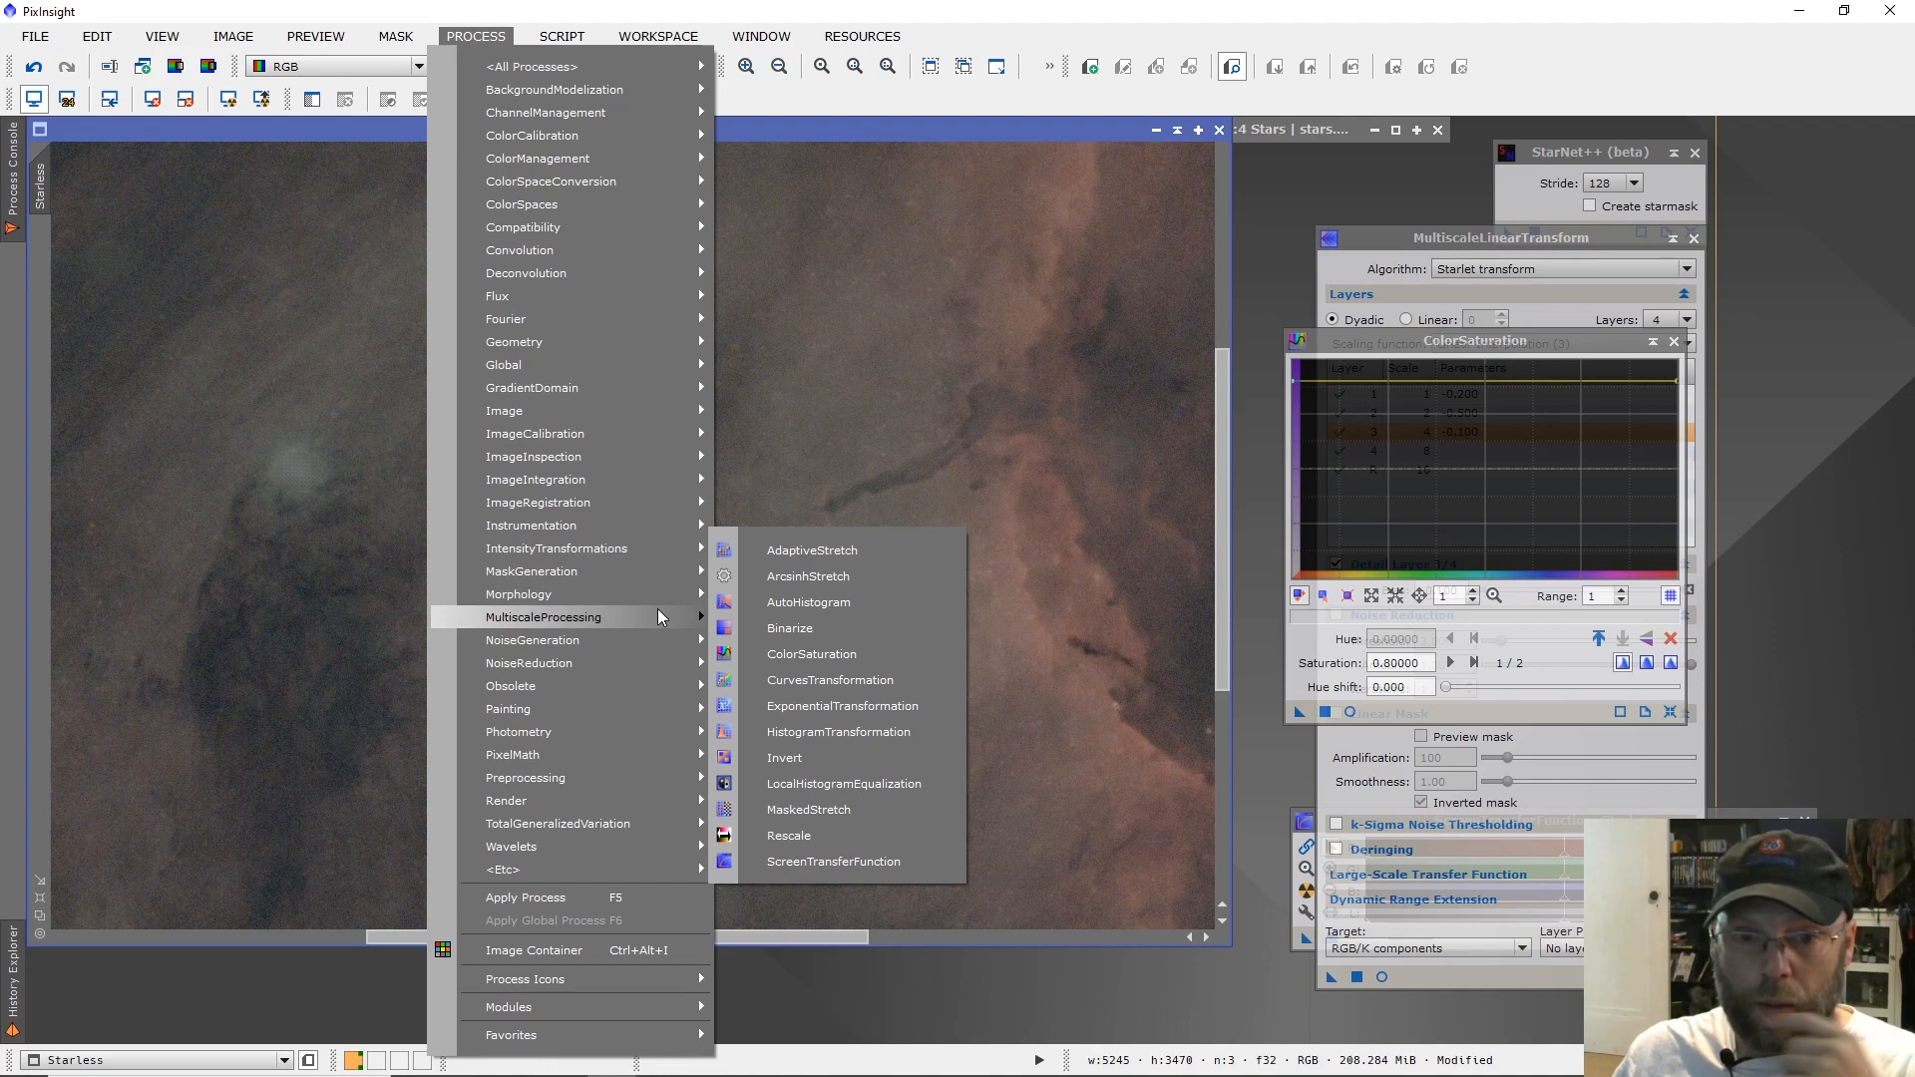
mouse_move(657, 613)
left_click(838, 645)
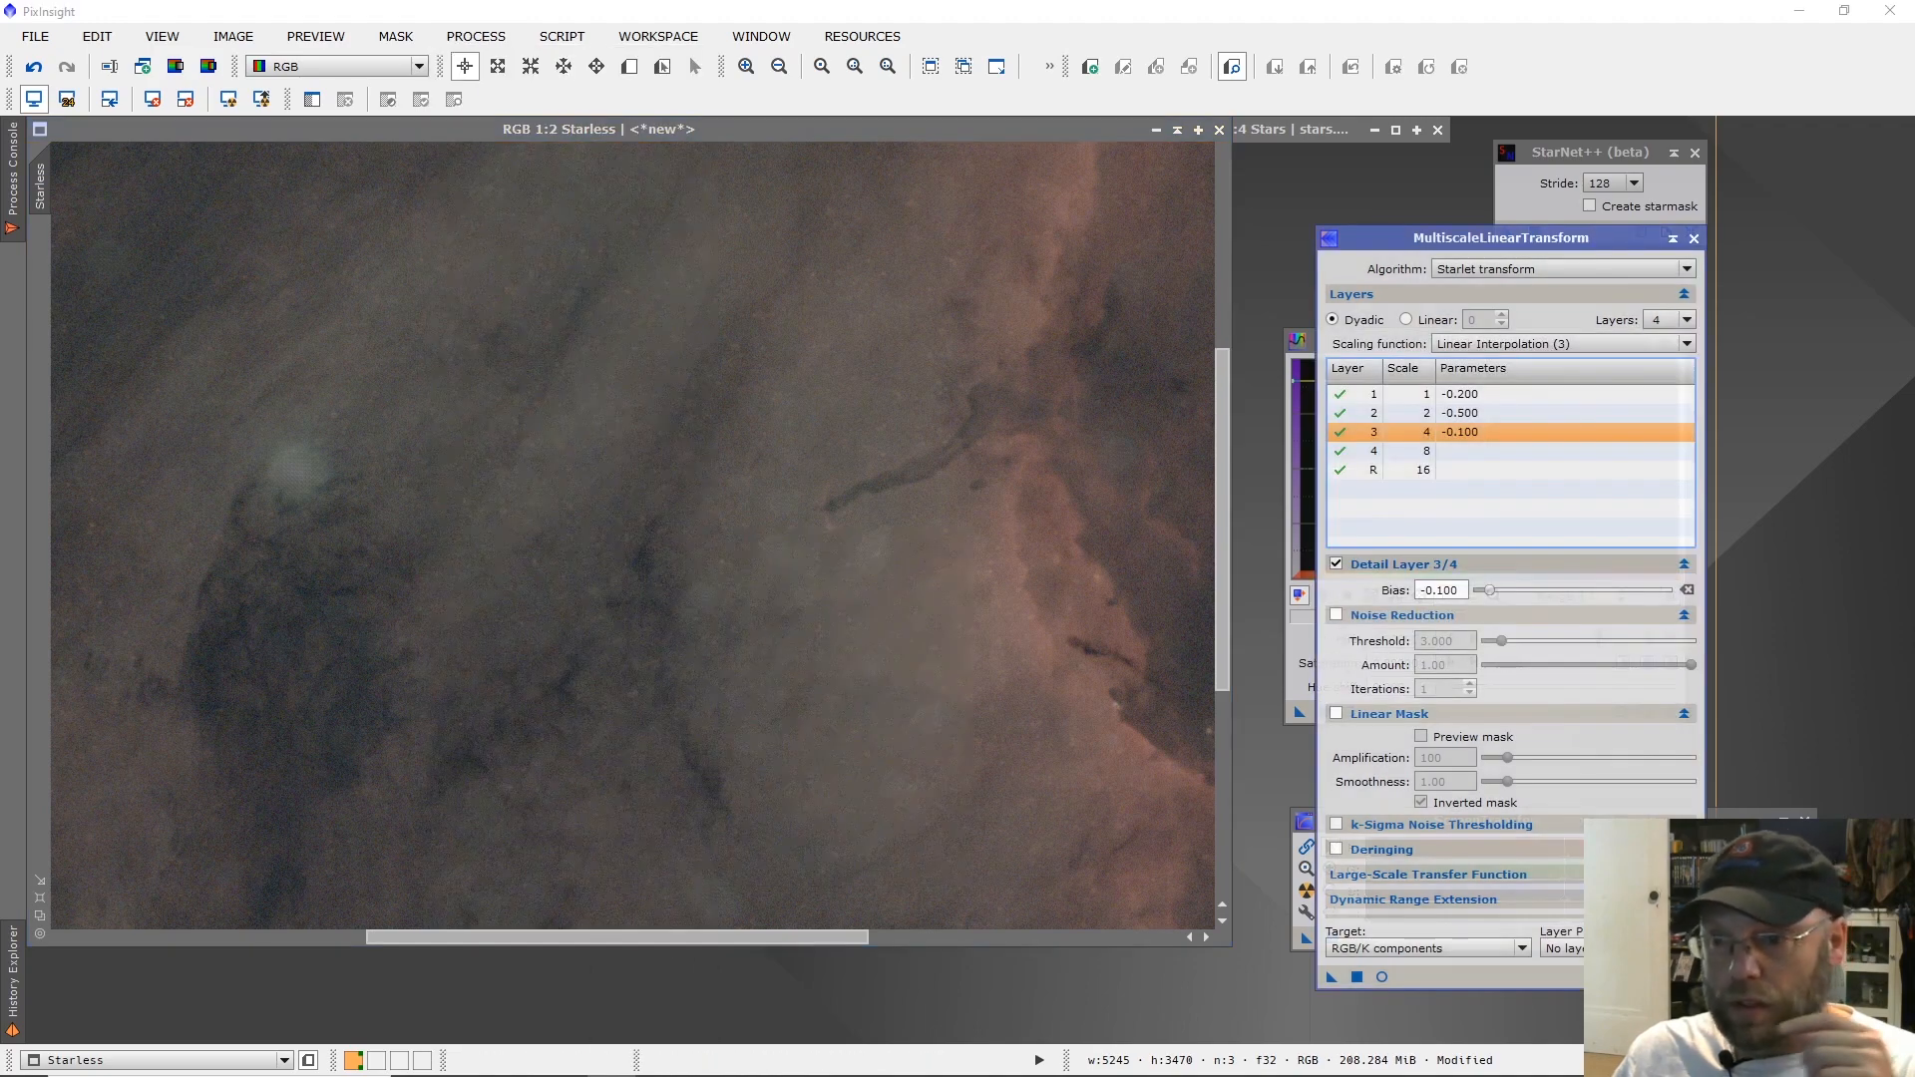
left_click(1692, 978)
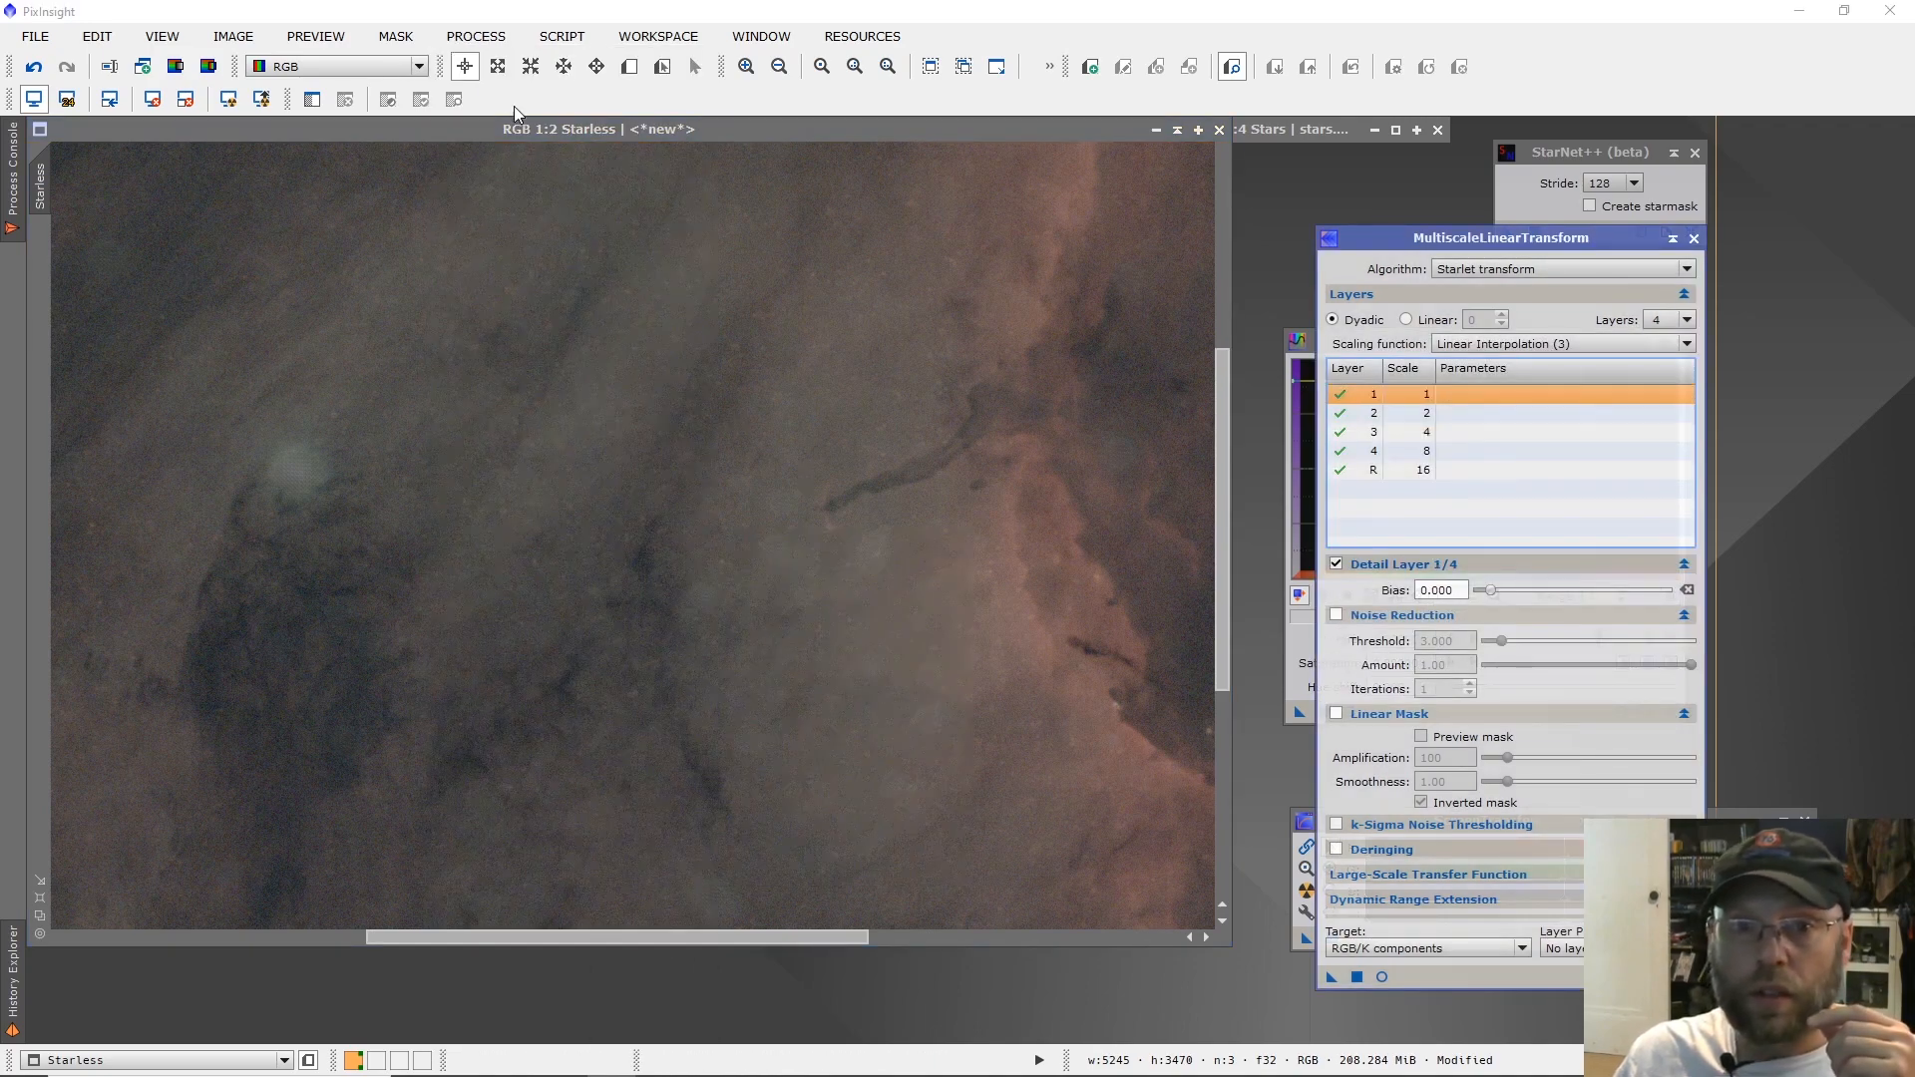
Define a preview around the dark filament beside the reddish ridge in the Starless image and start a real-time preview of it.
left_click(630, 65)
left_click_drag(681, 380, 1060, 619)
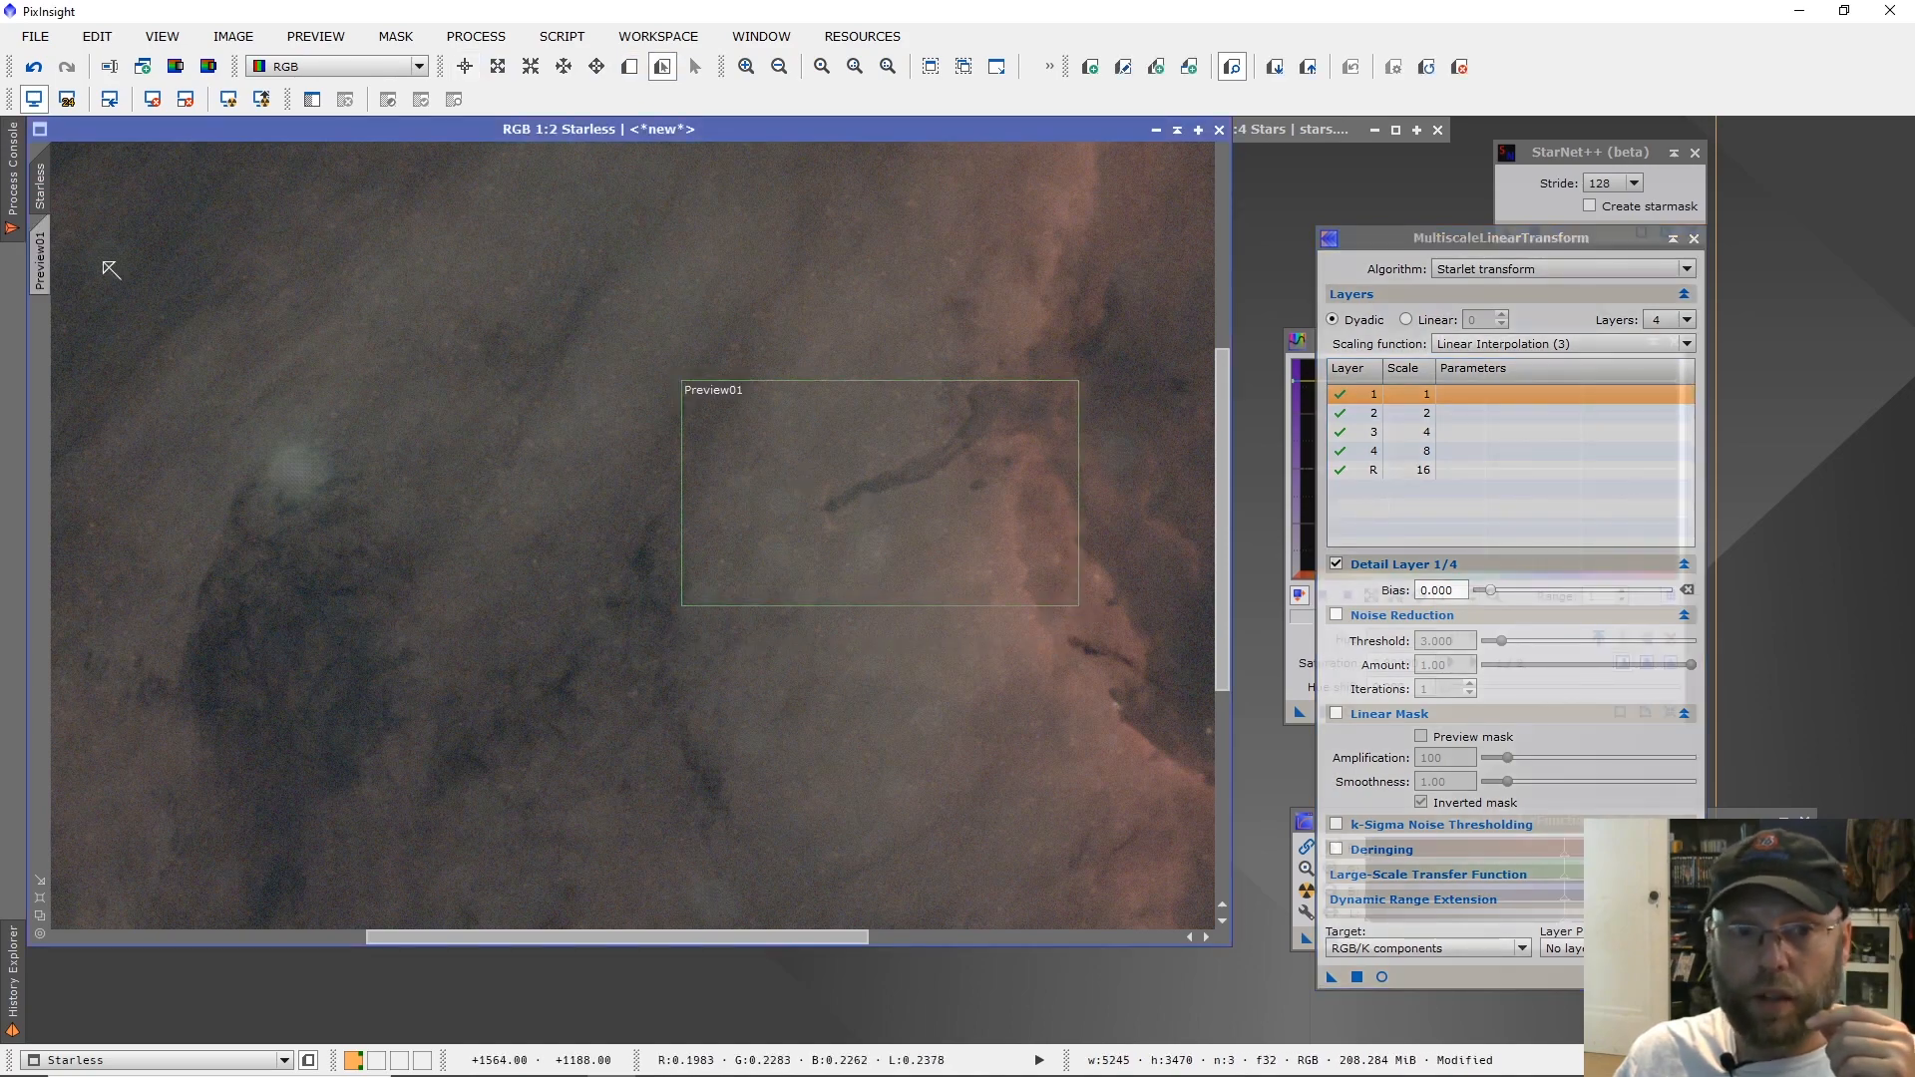
left_click(42, 251)
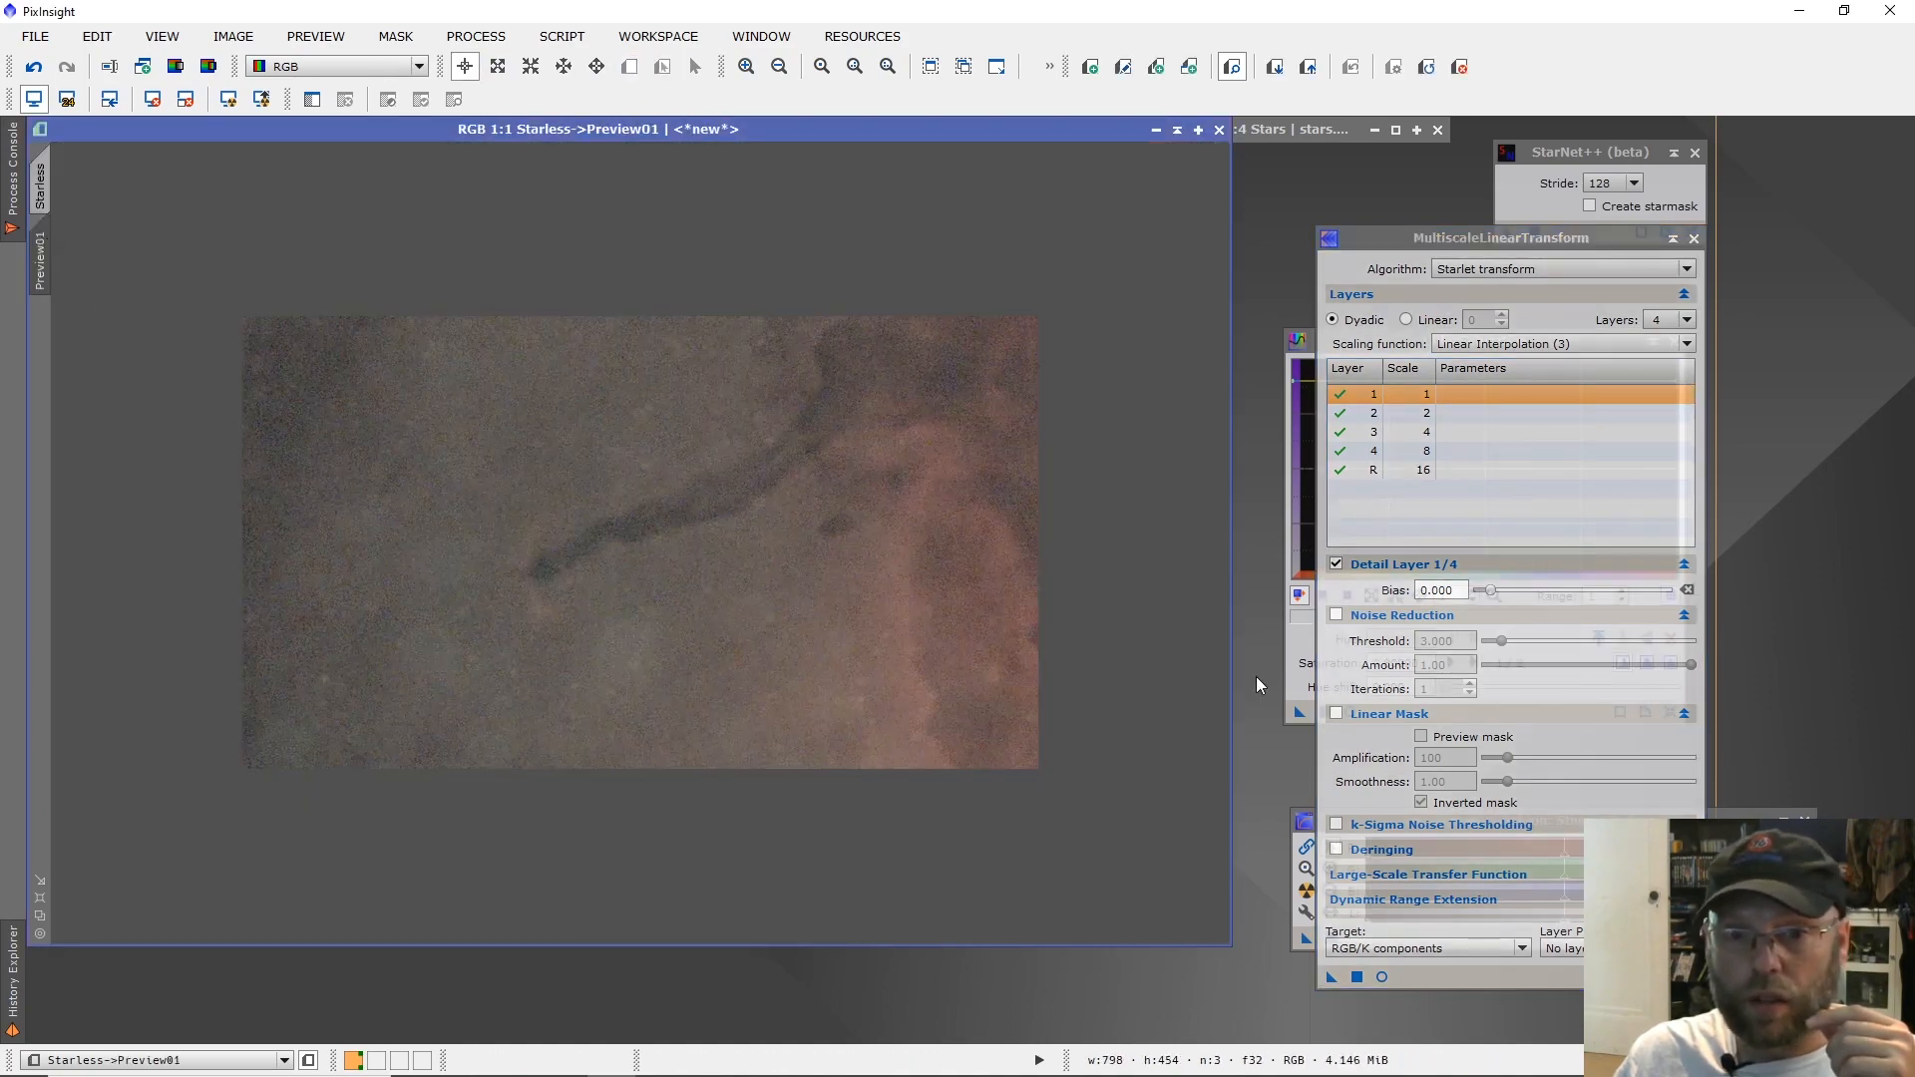
left_click(1382, 977)
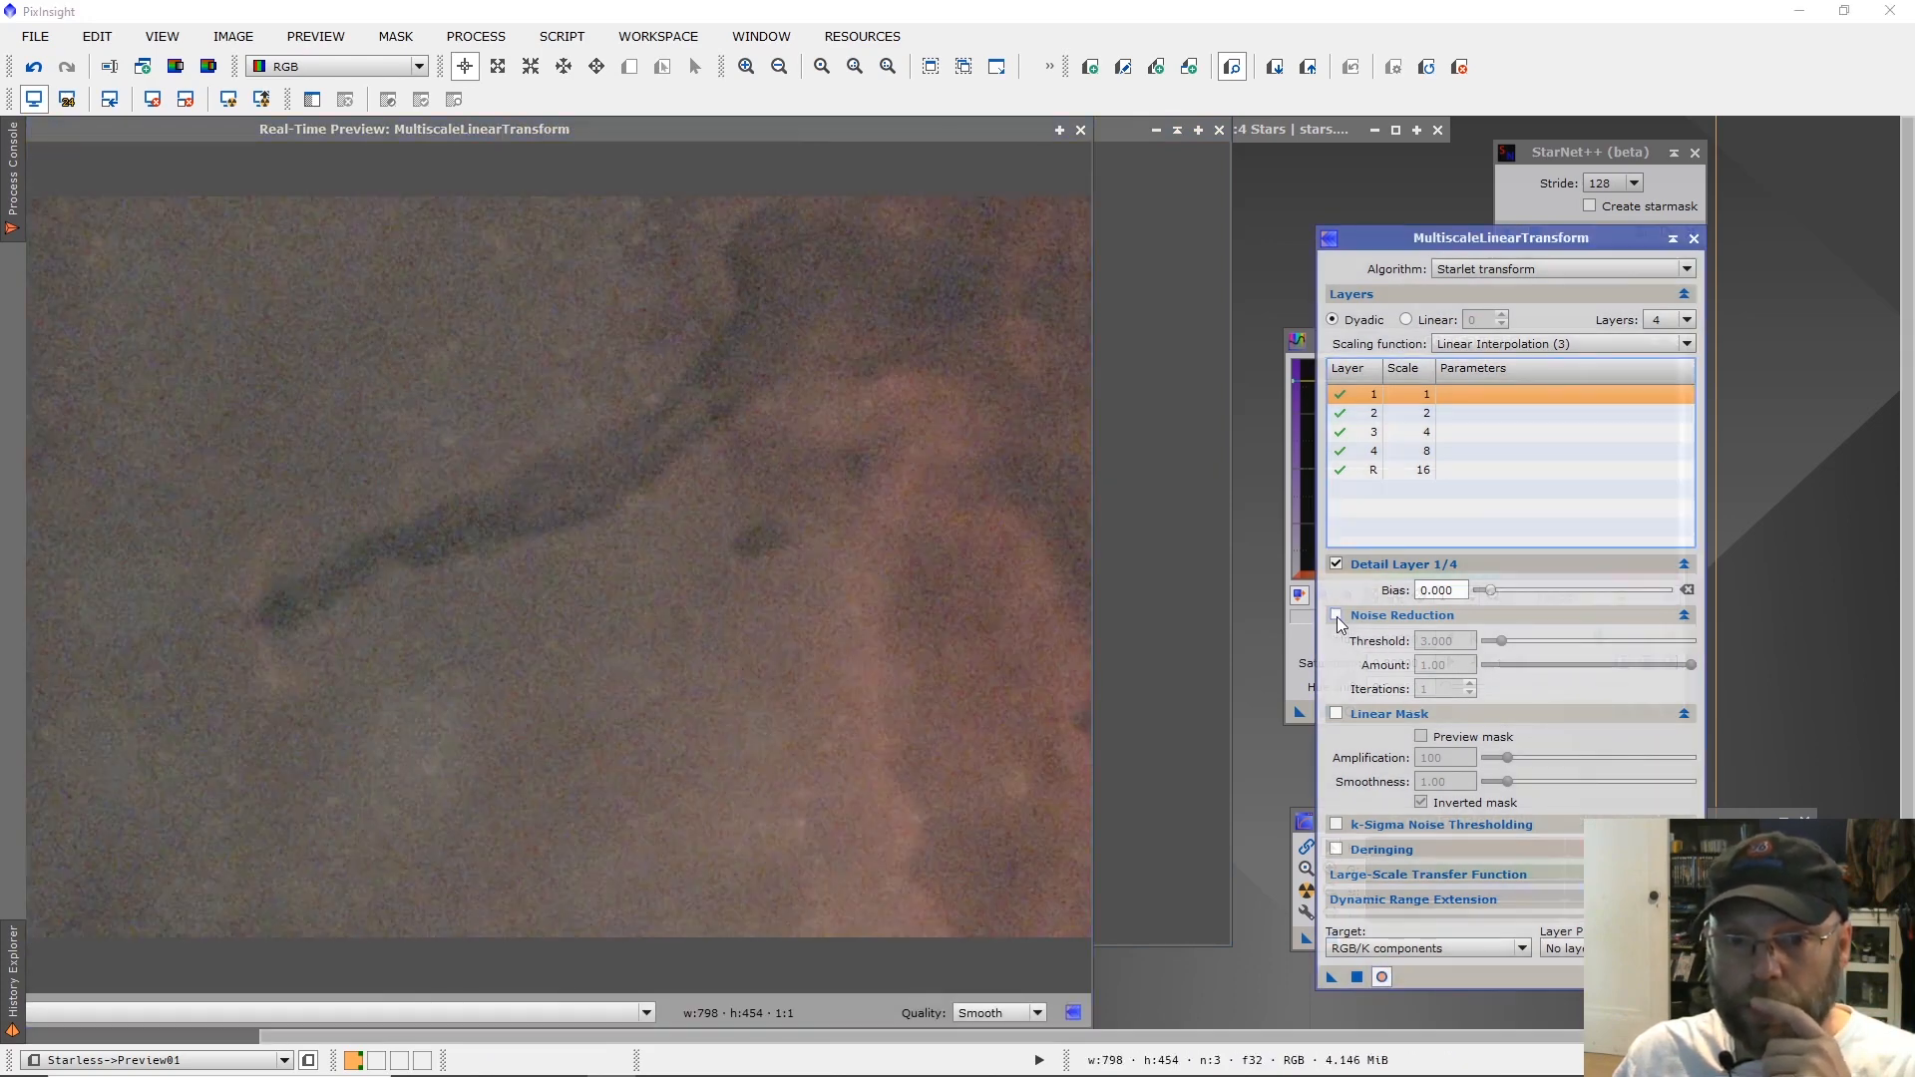
Enable noise reduction with threshold 3.000 and amount 1.00 on layers 1 and 2, and set layer 2's bias to 0.100.
left_click(1337, 615)
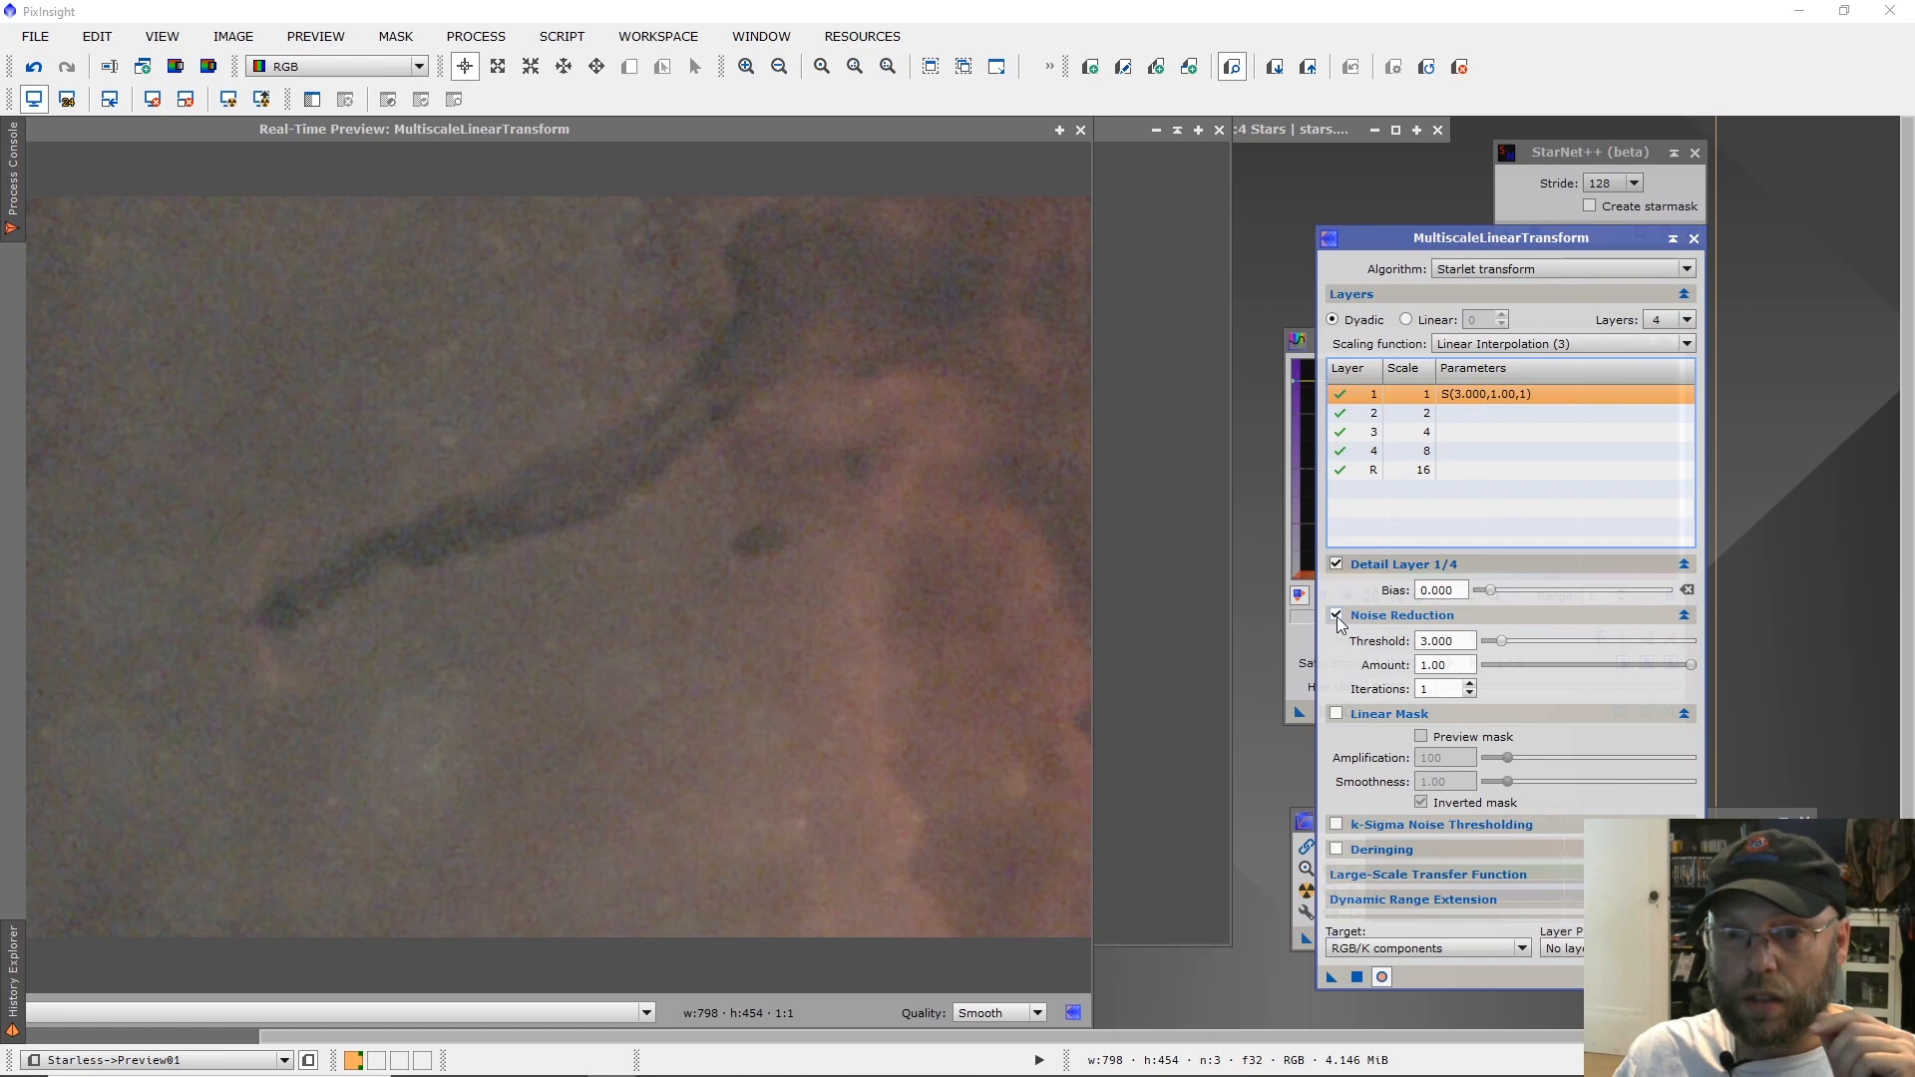
left_click(1446, 414)
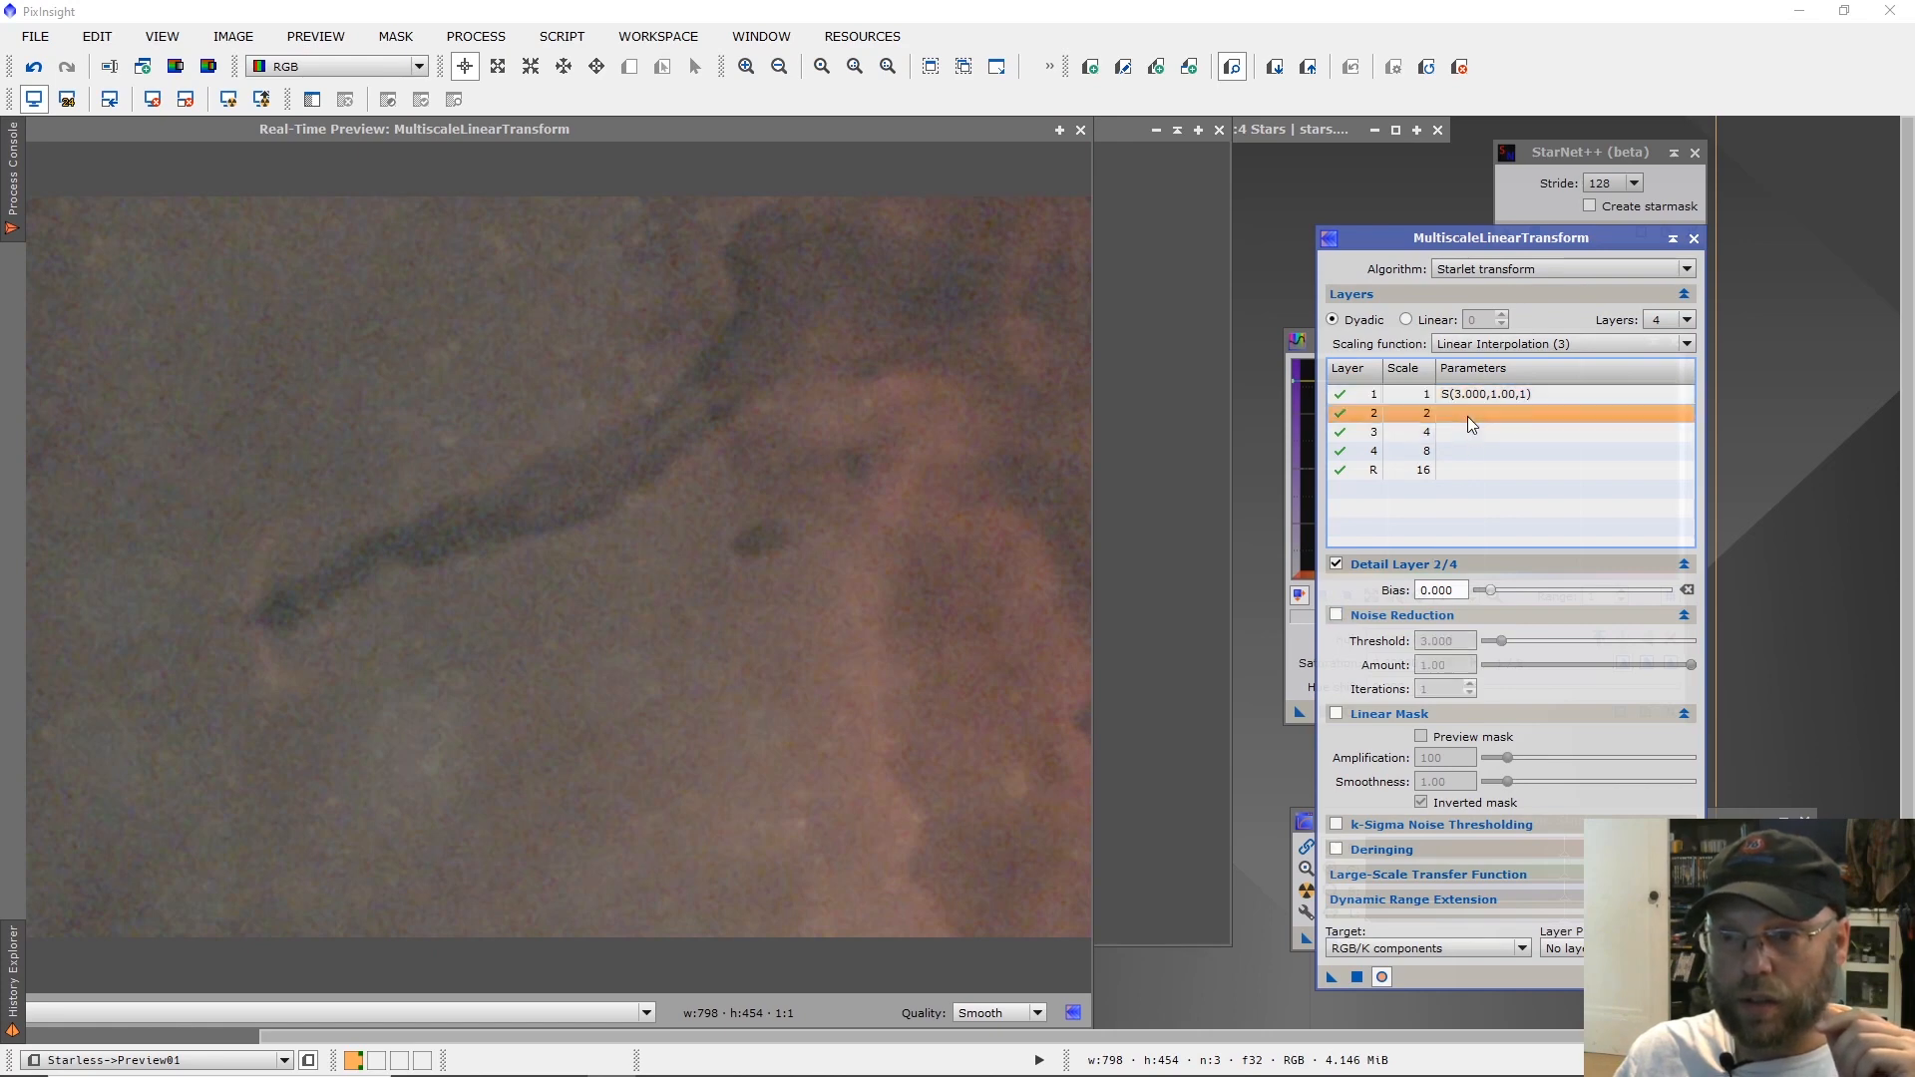
left_click(1337, 616)
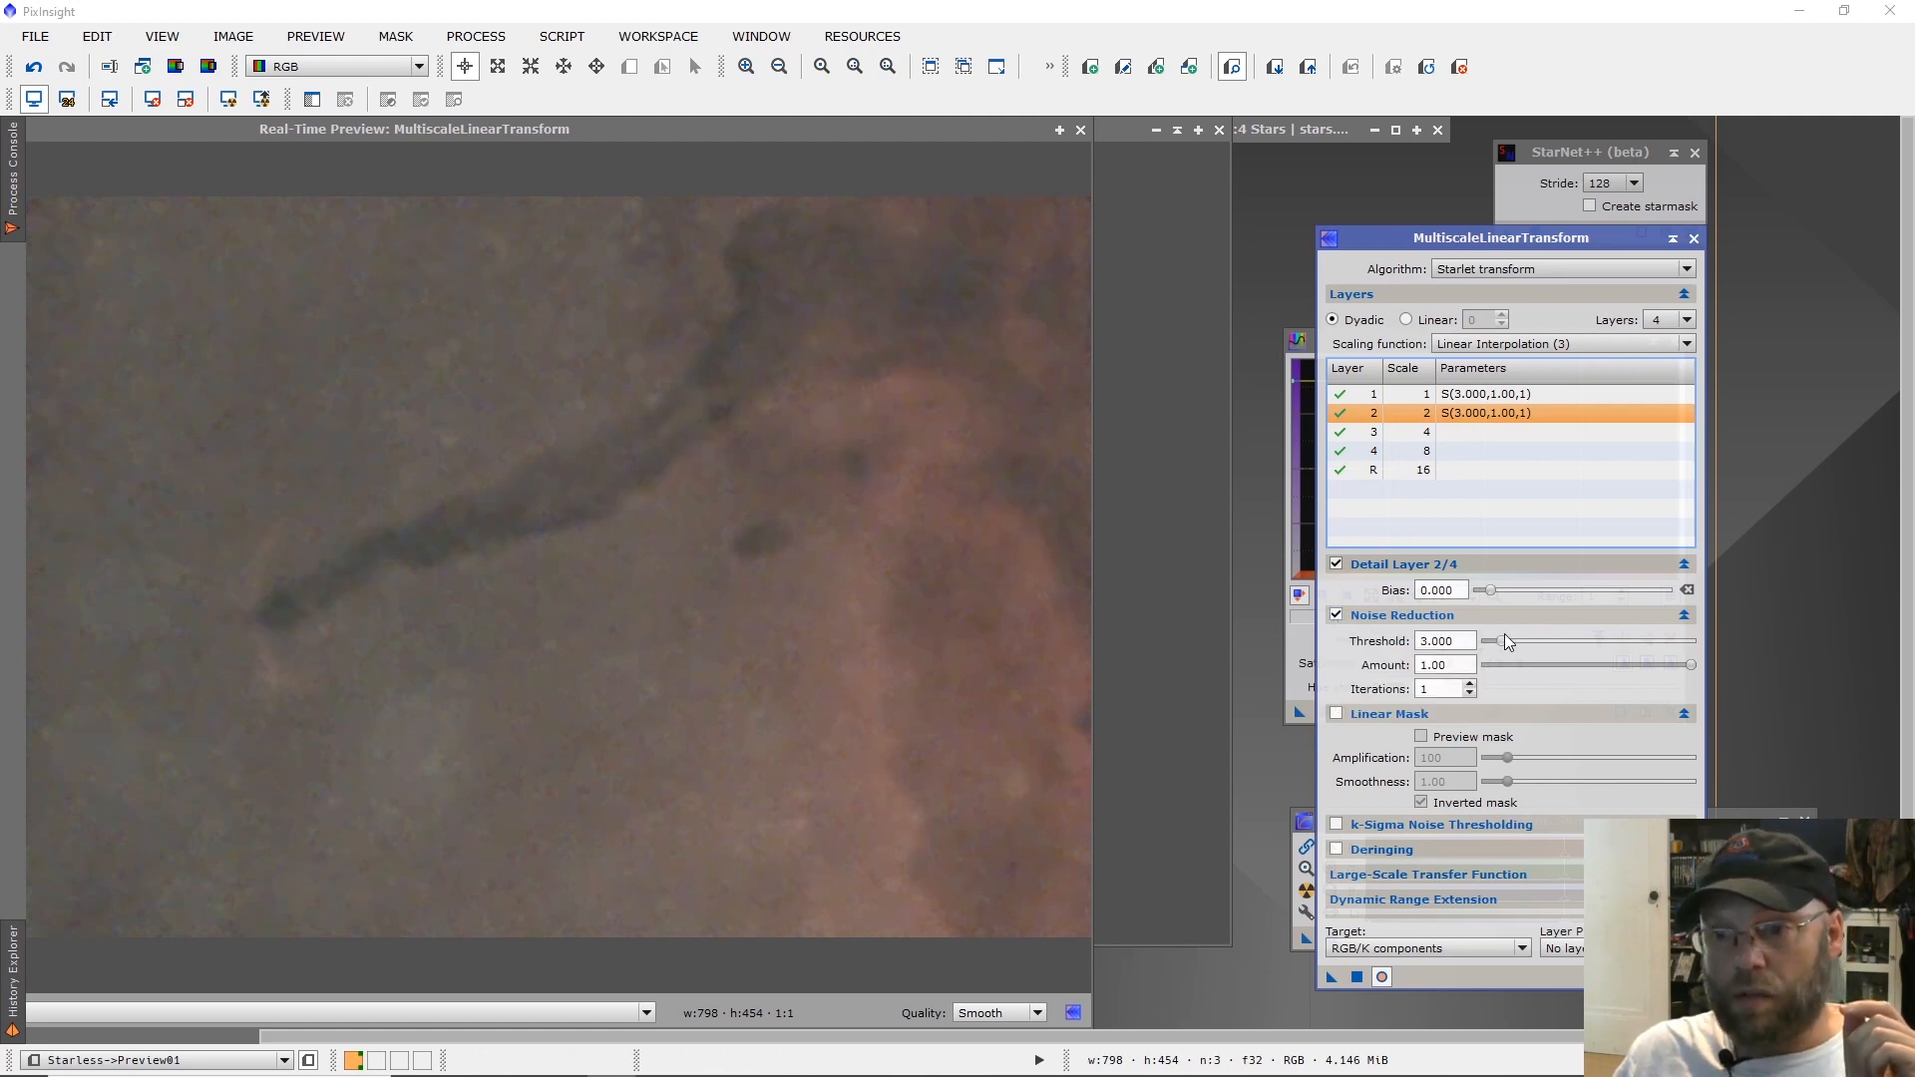
left_click(1498, 590)
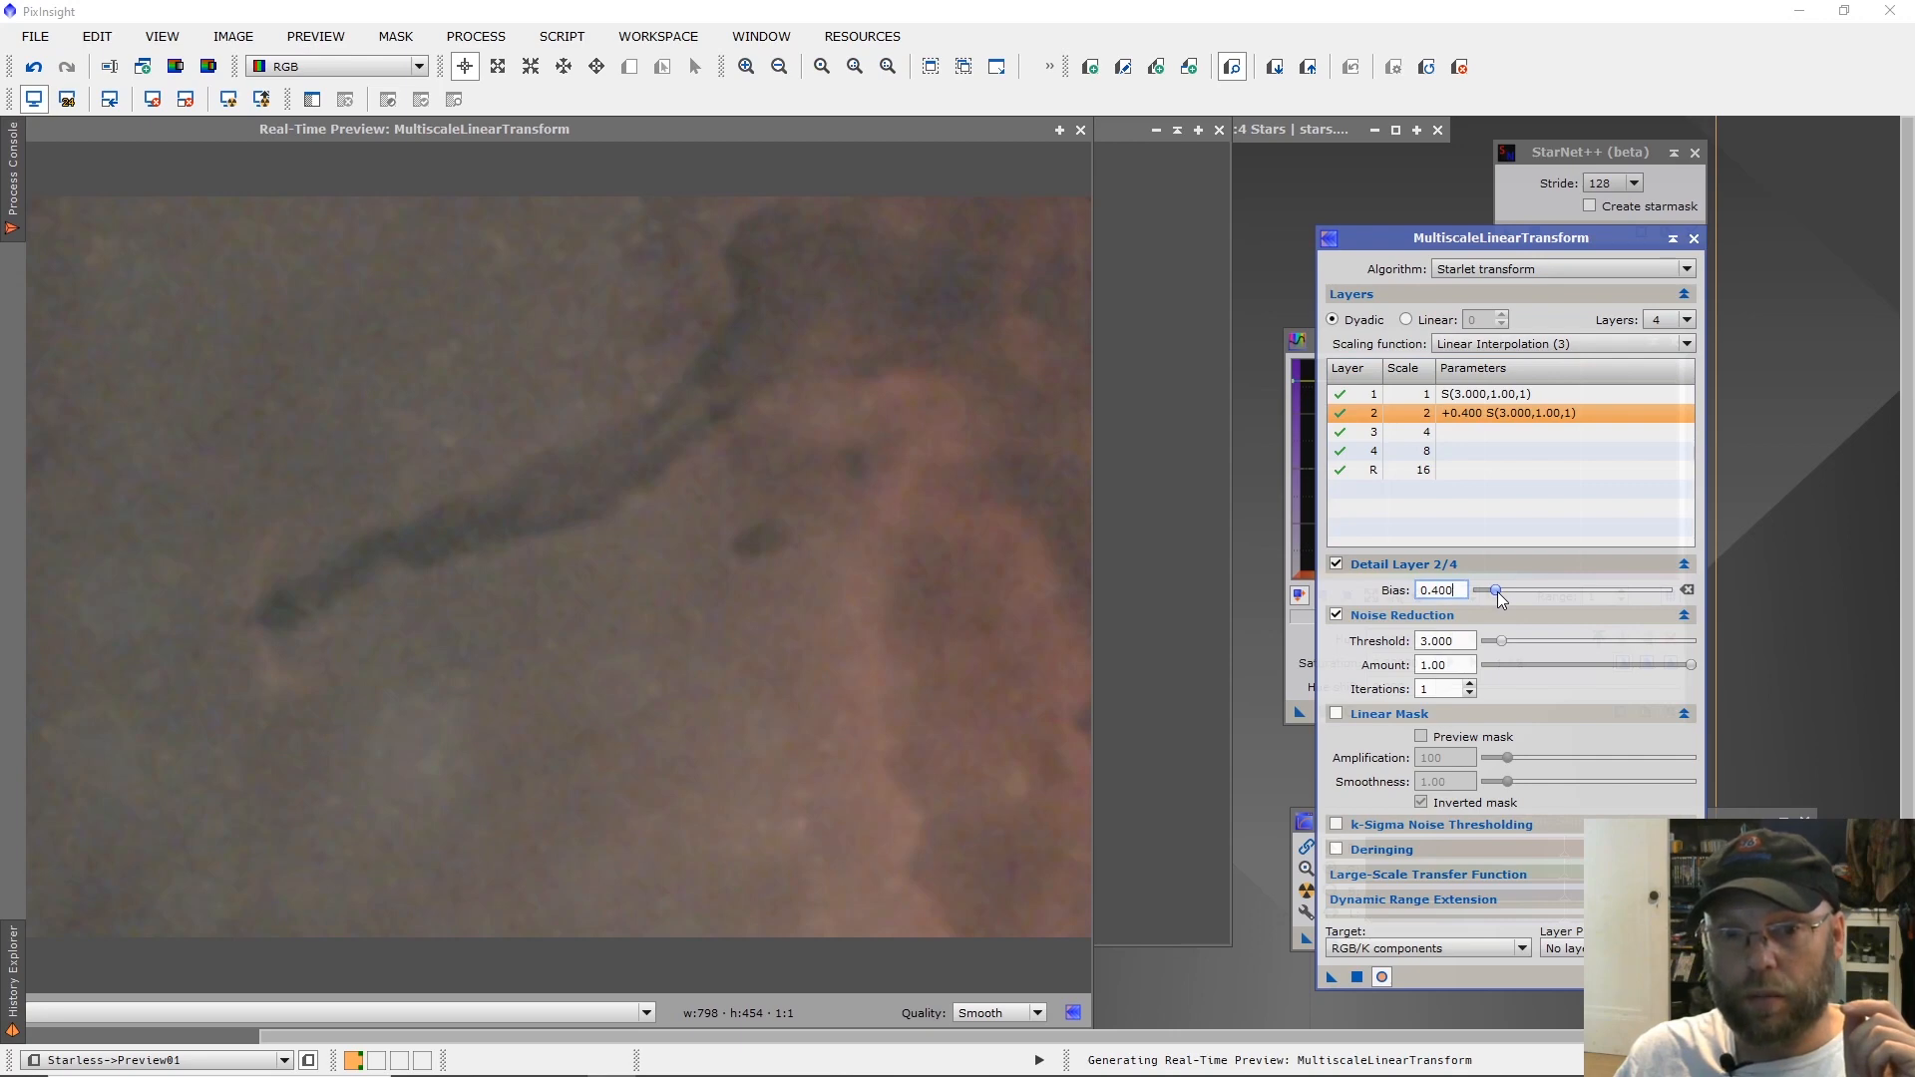
type("0.1")
key("Return")
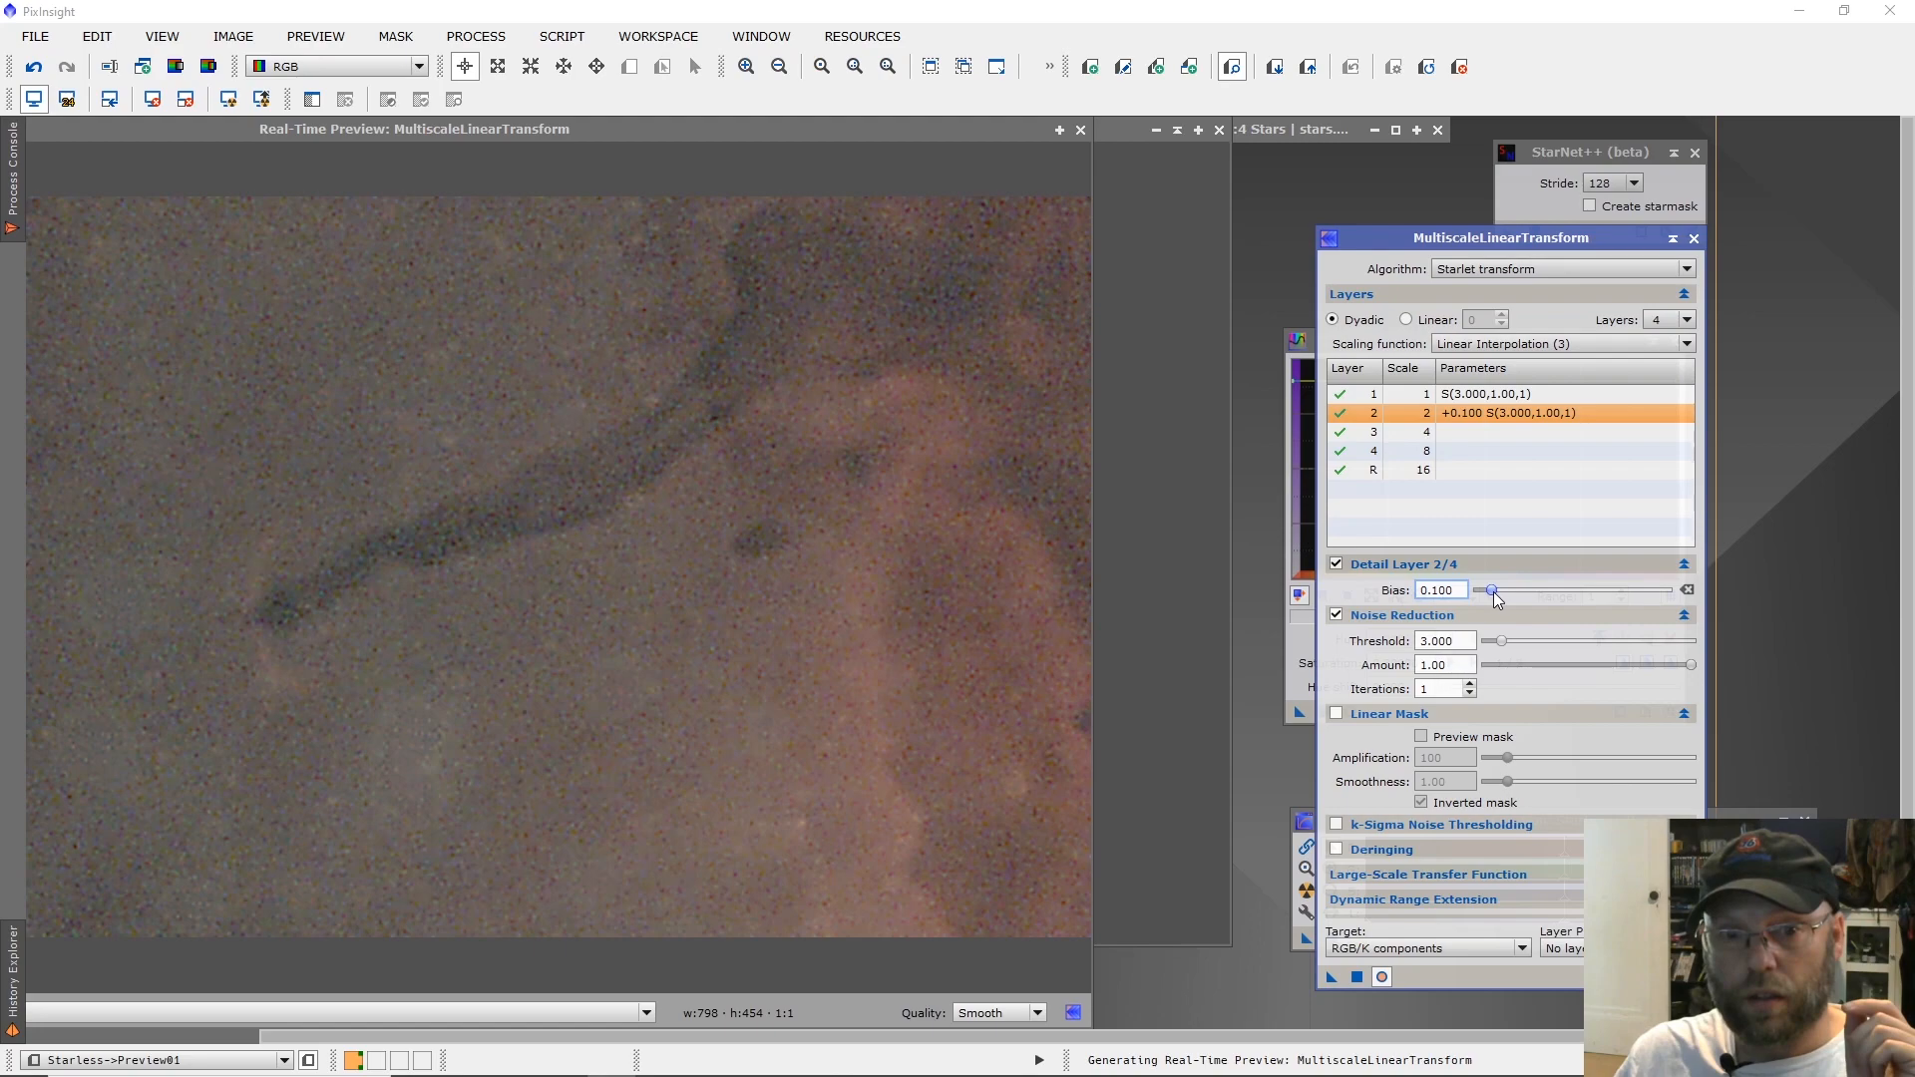
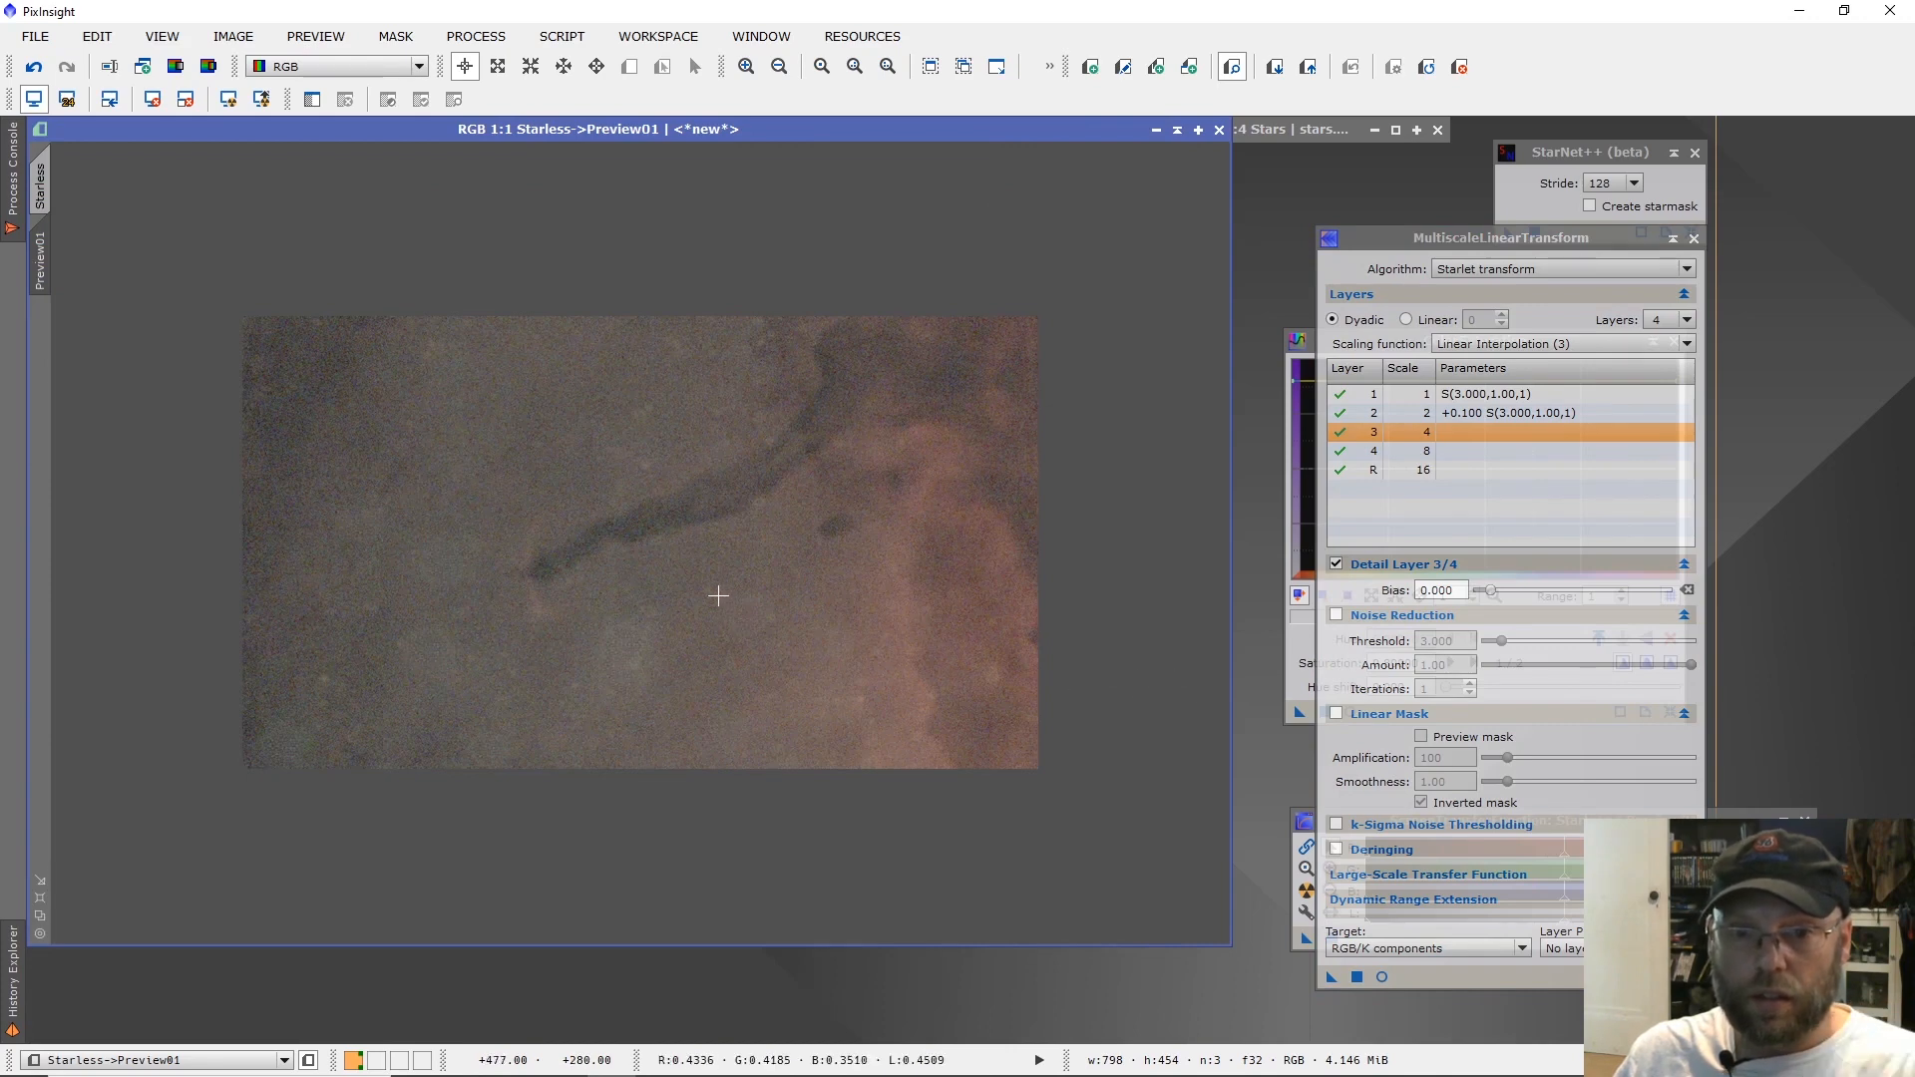
Apply the MultiscaleLinearTransform noise reduction to Preview01 and inspect the smoothing around the dark filament.
scroll(662, 578, "down", 1)
scroll(663, 578, "up", 2)
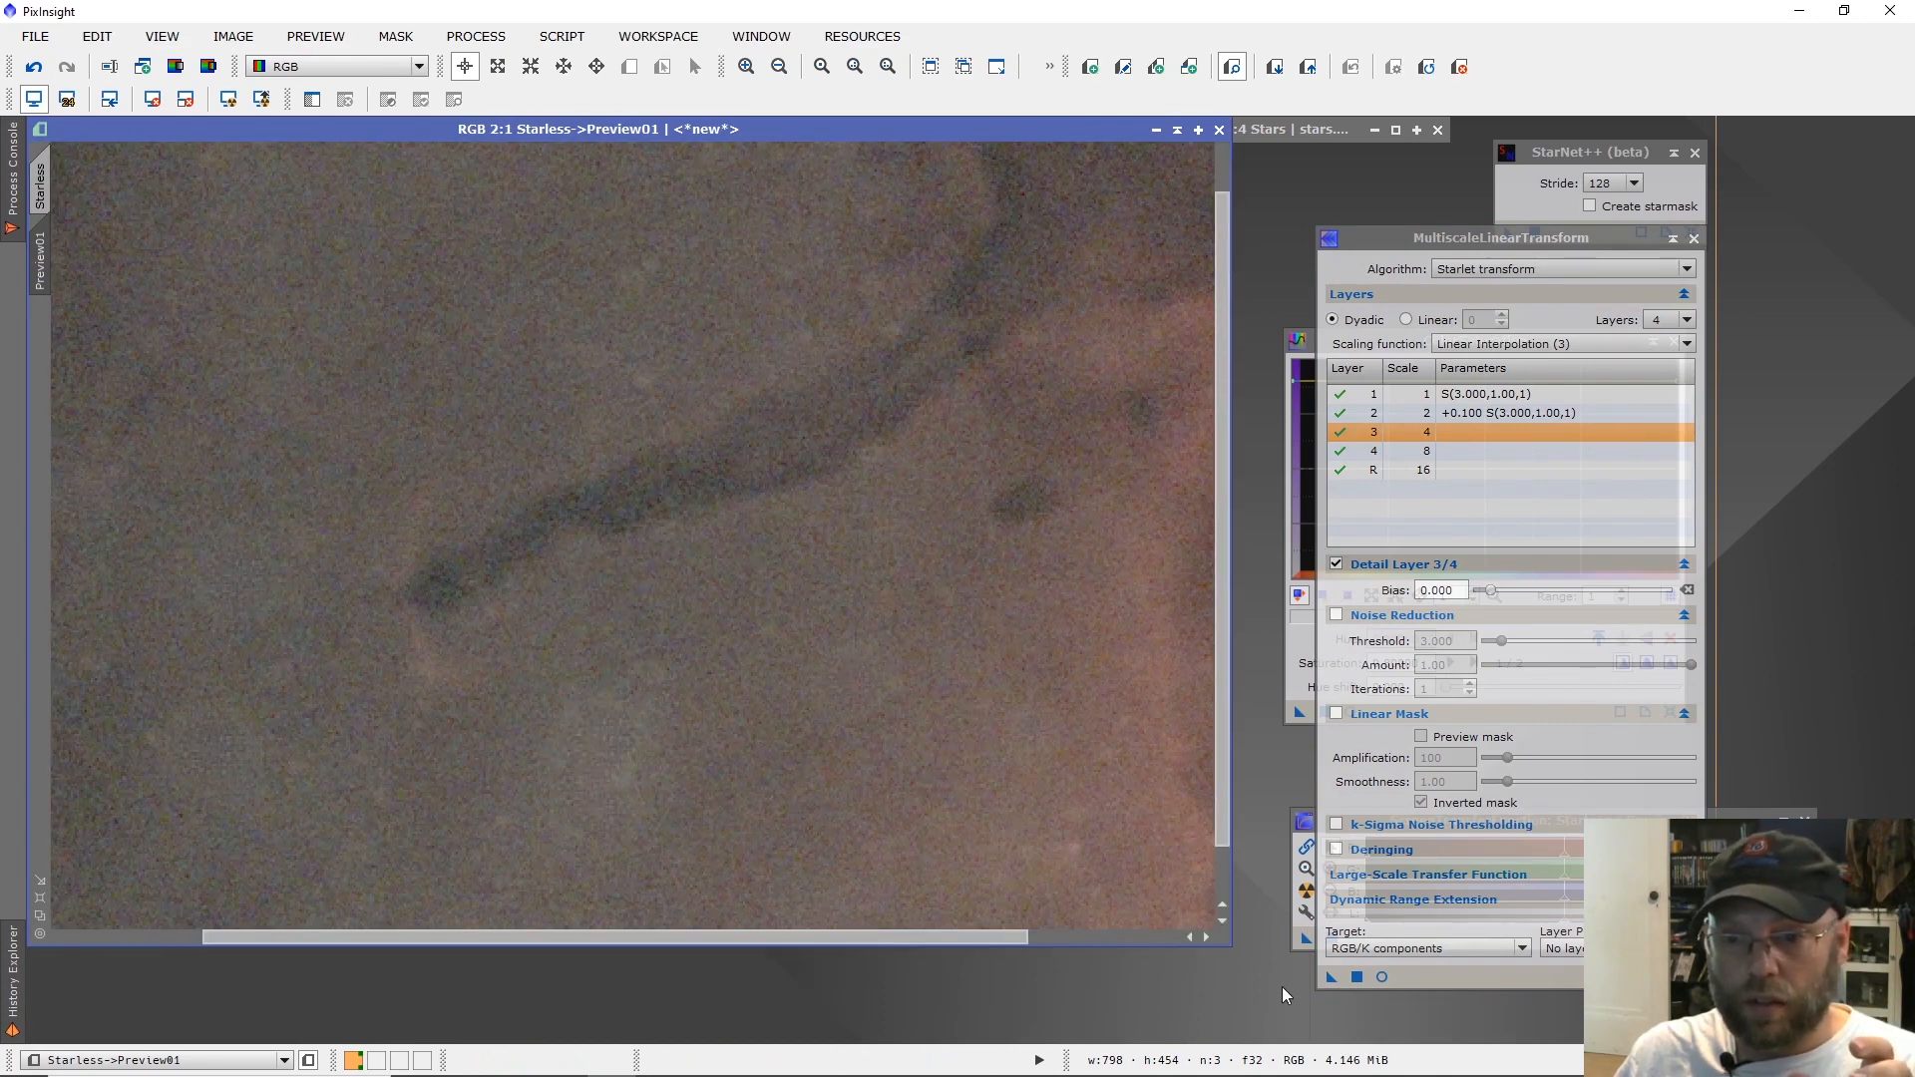
left_click(1330, 976)
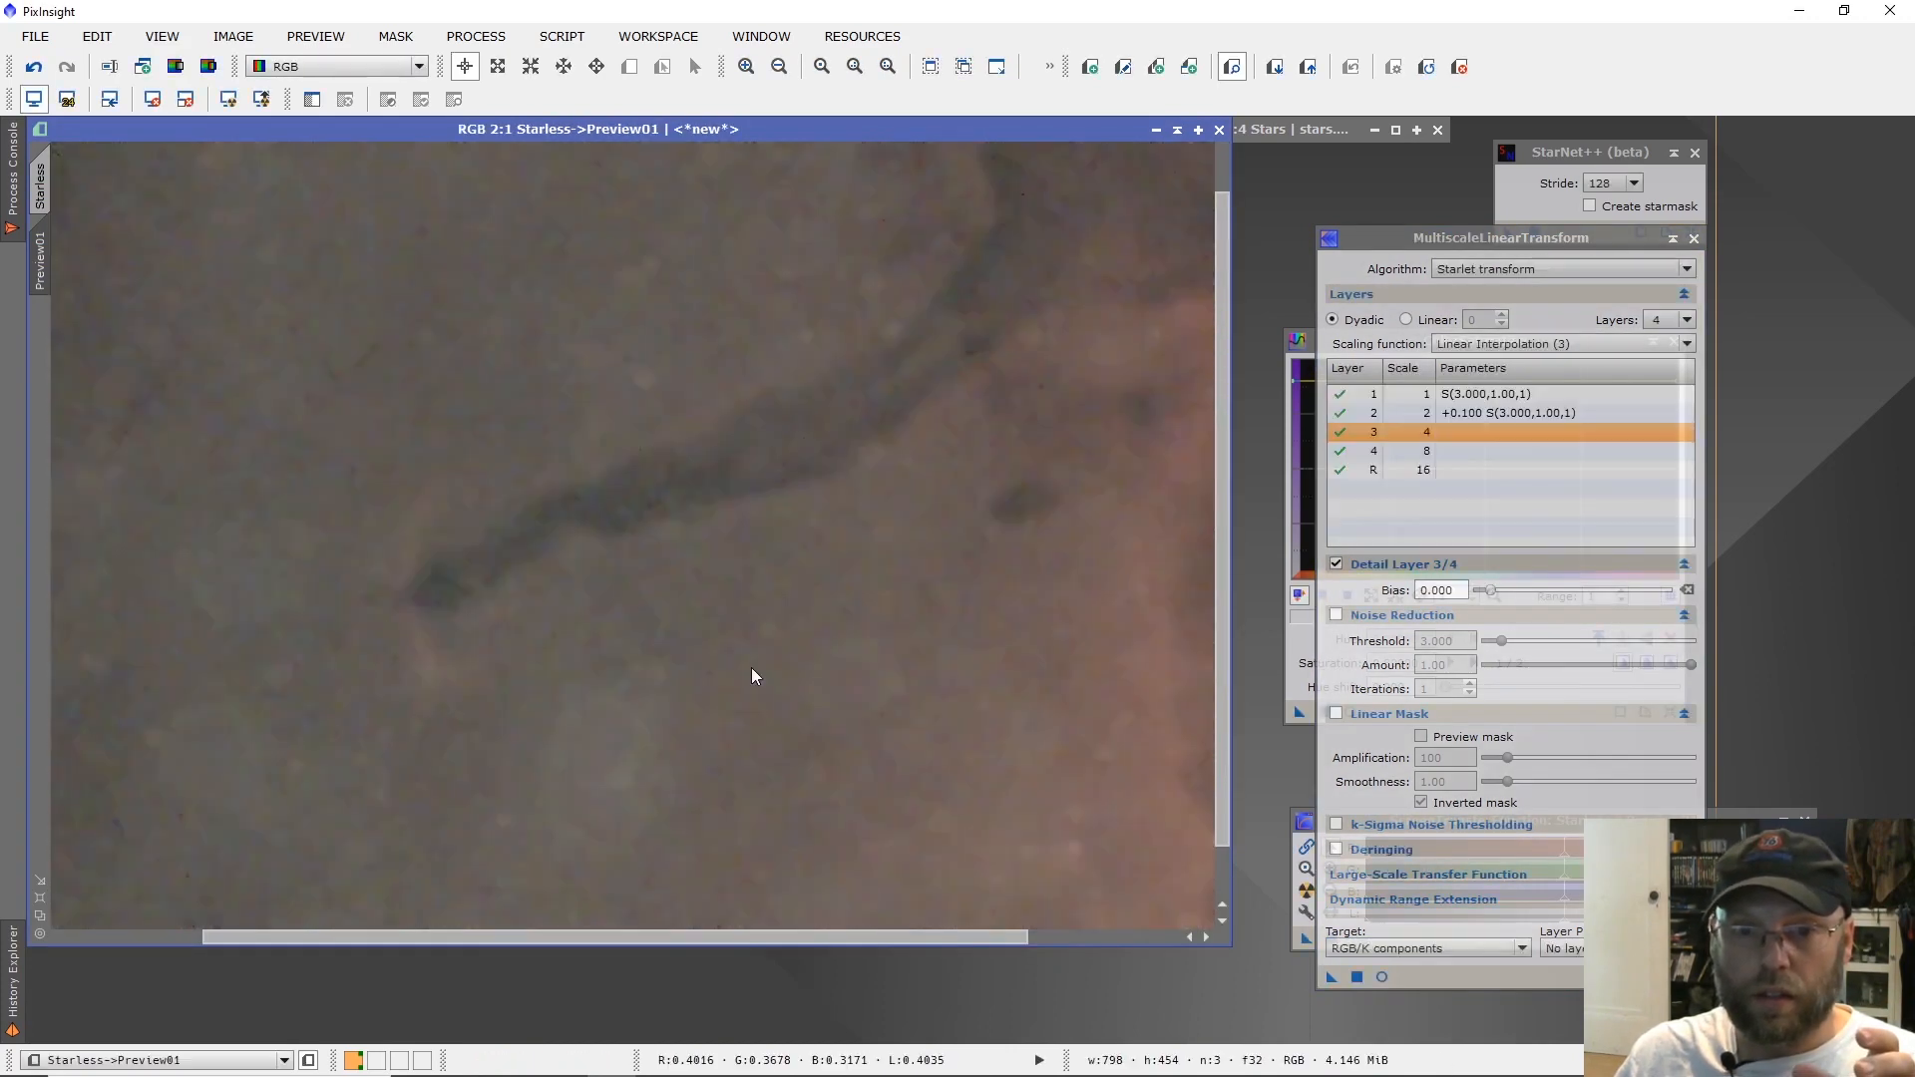
scroll(753, 676, "down", 1)
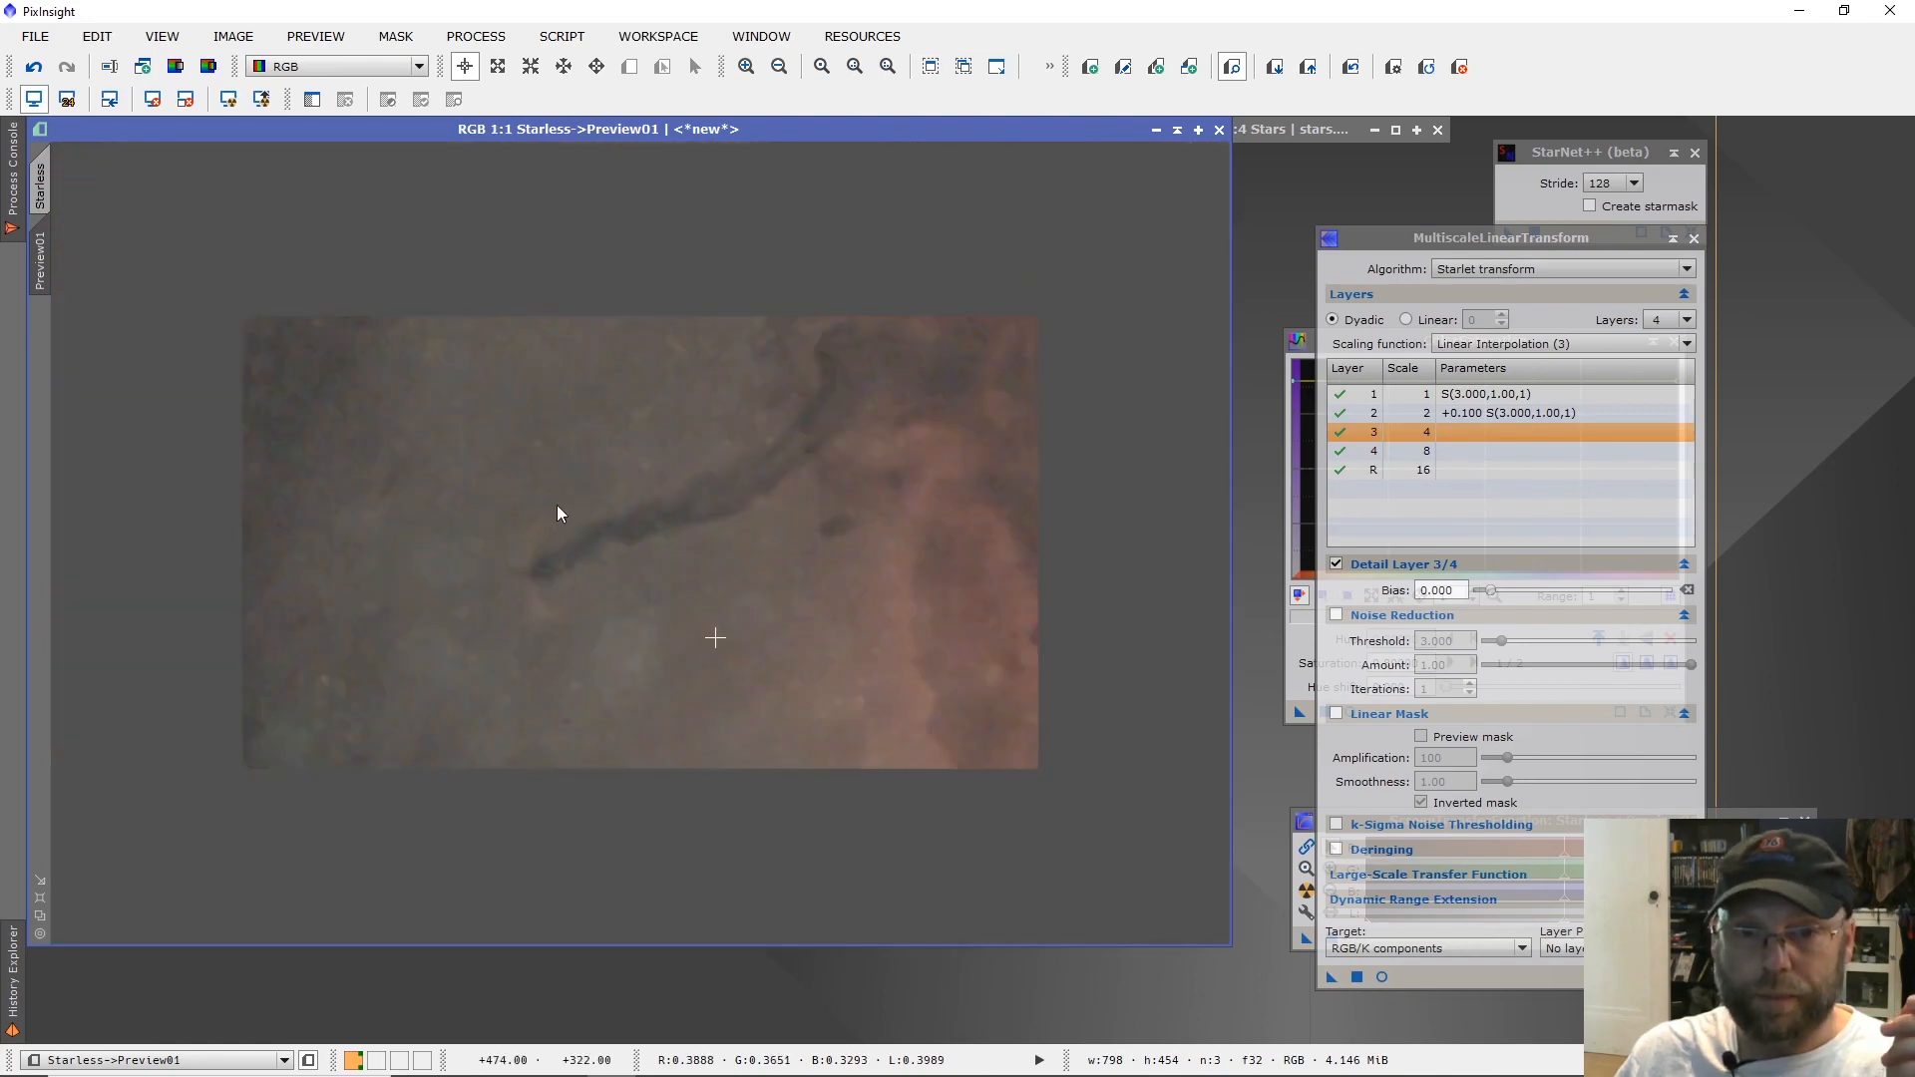
Delete Preview01, apply the MultiscaleLinearTransform noise reduction to the whole Starless image, and inspect it.
right_click(52, 259)
left_click(119, 445)
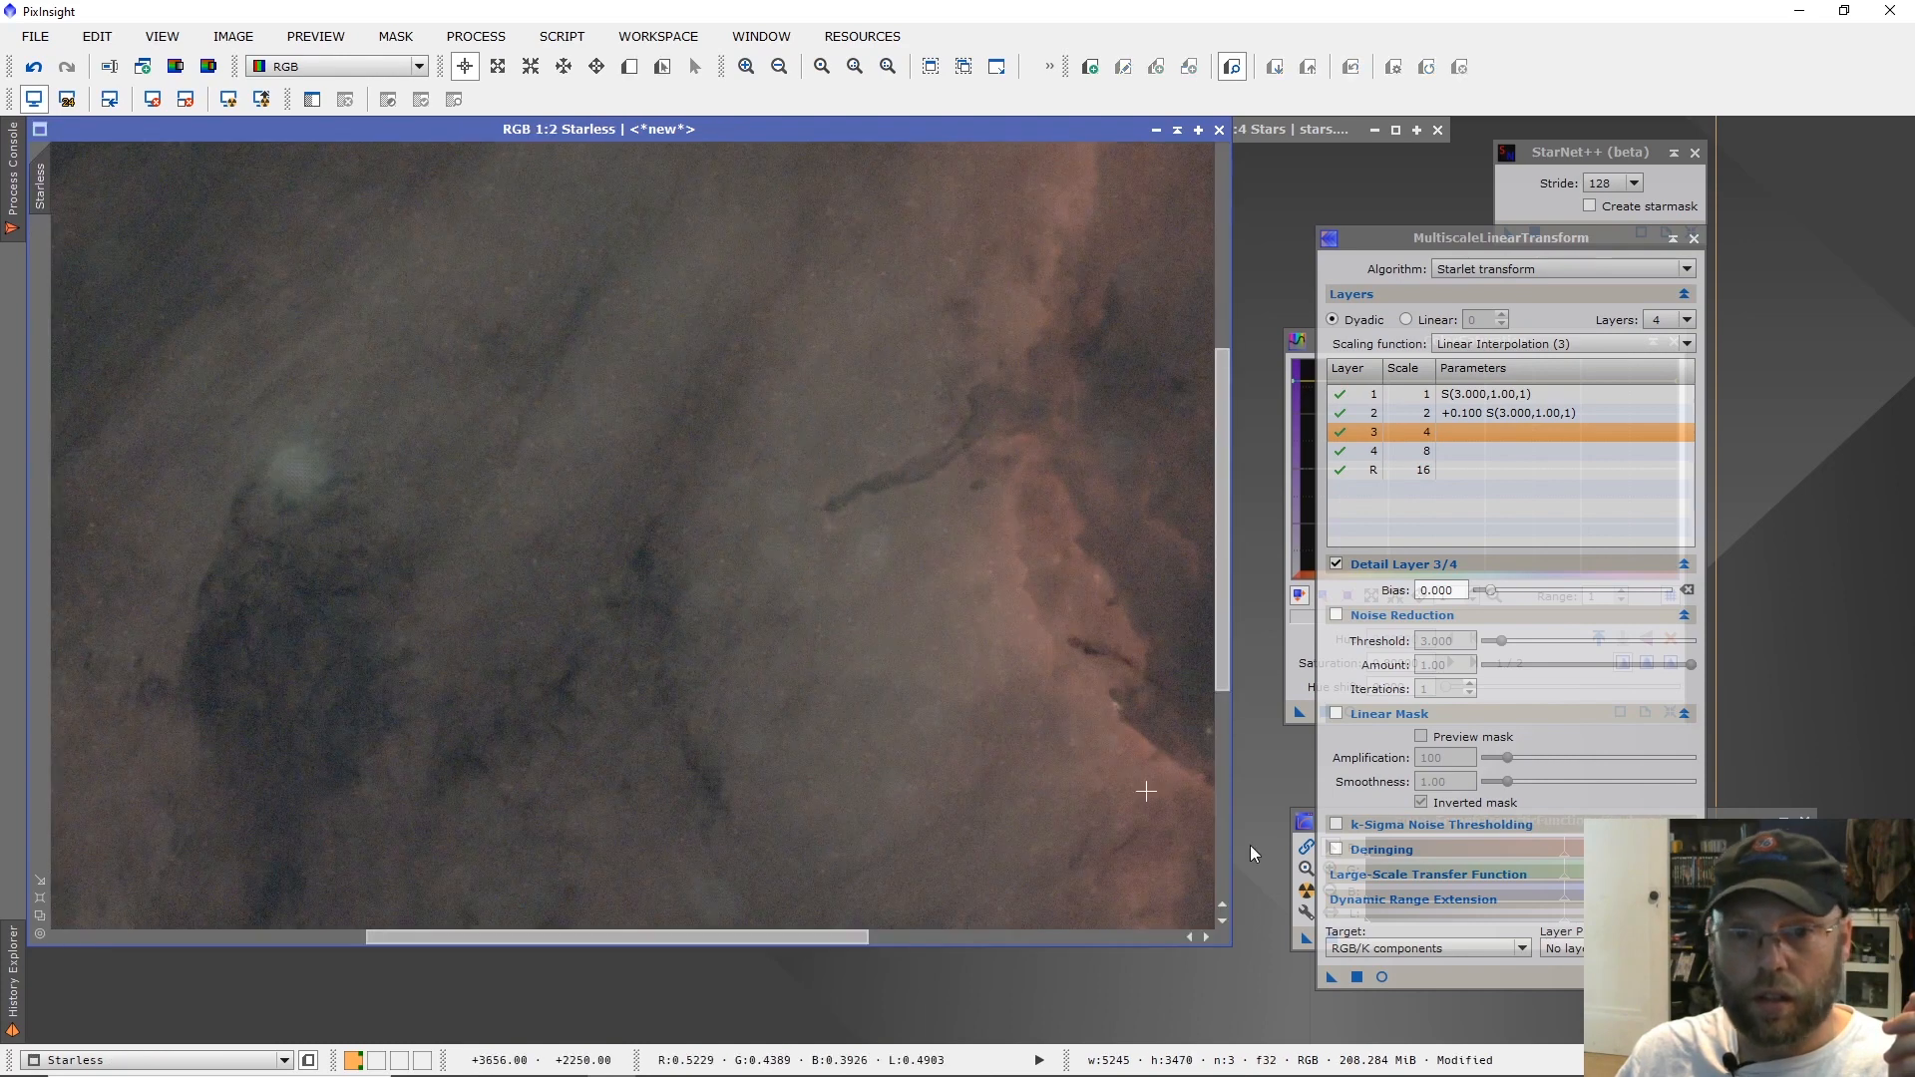
left_click_drag(1331, 979, 995, 746)
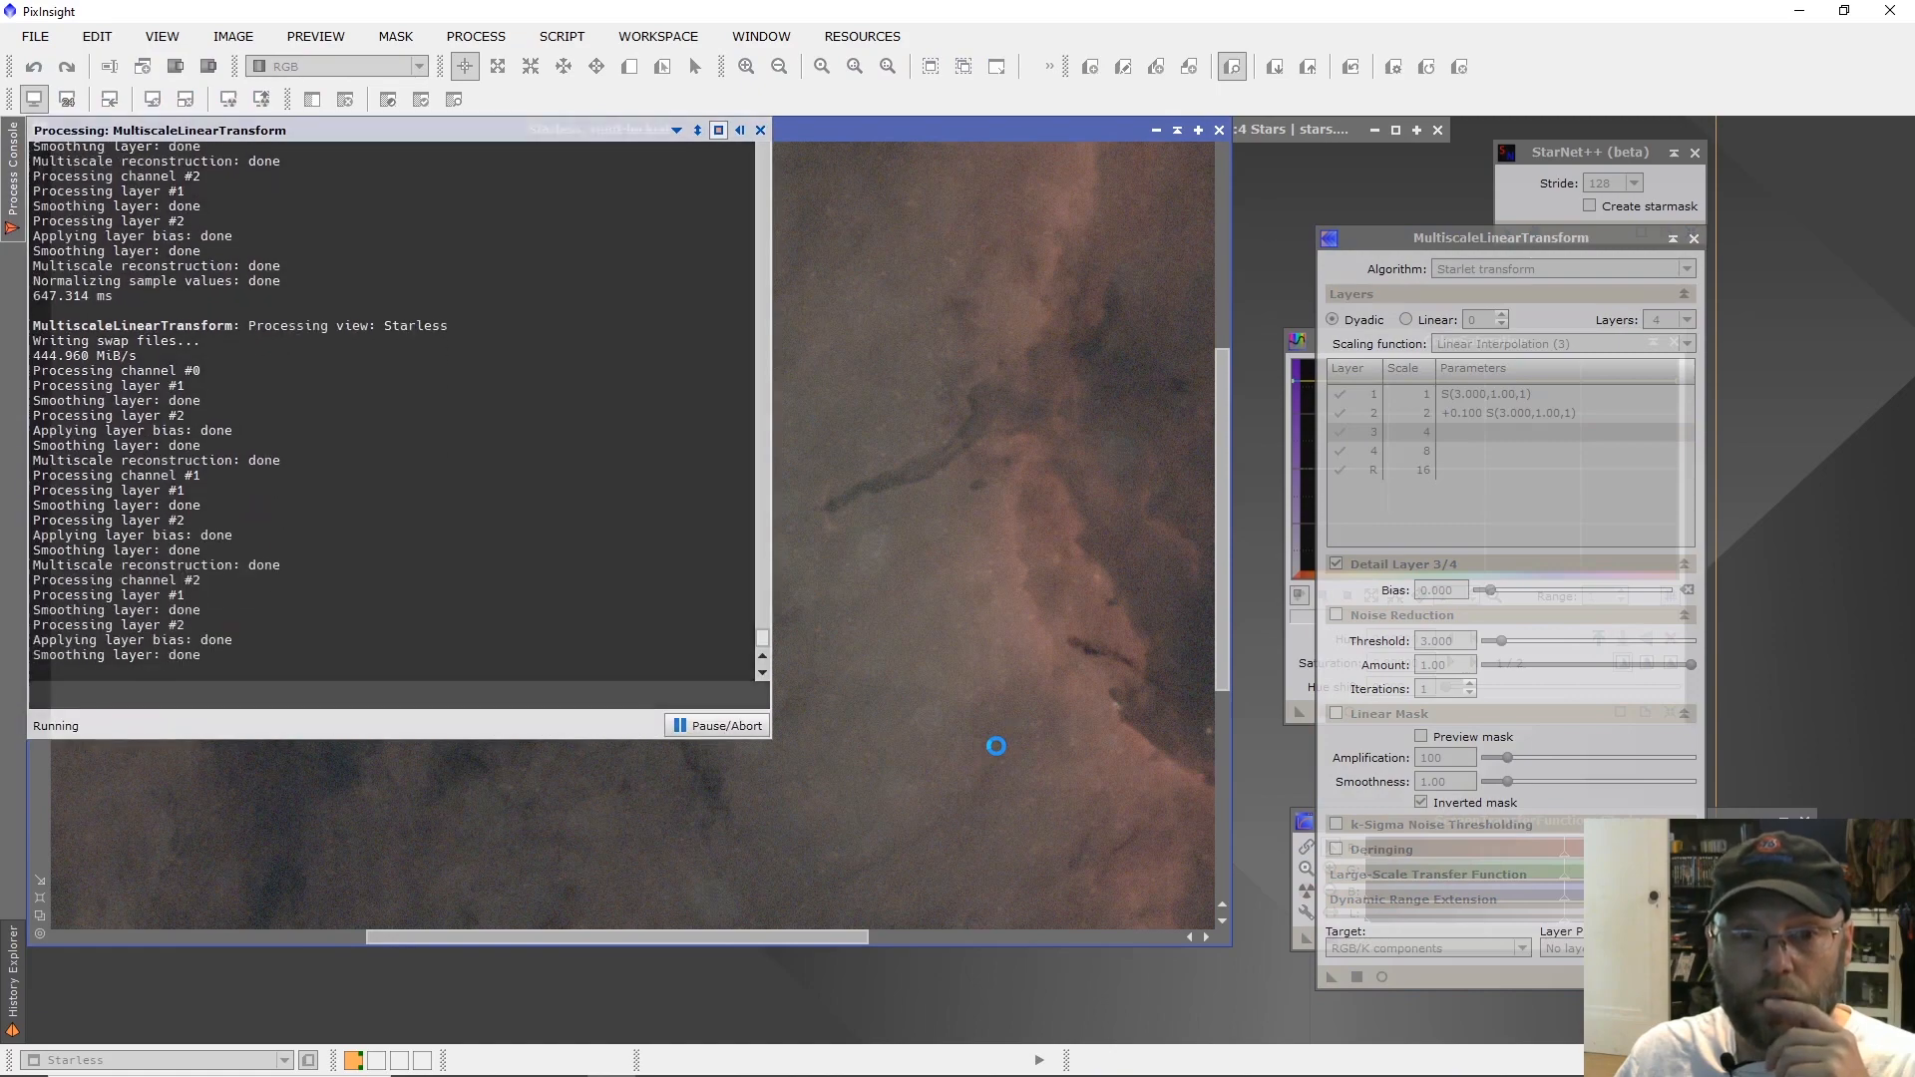
scroll(998, 755, "down", 1)
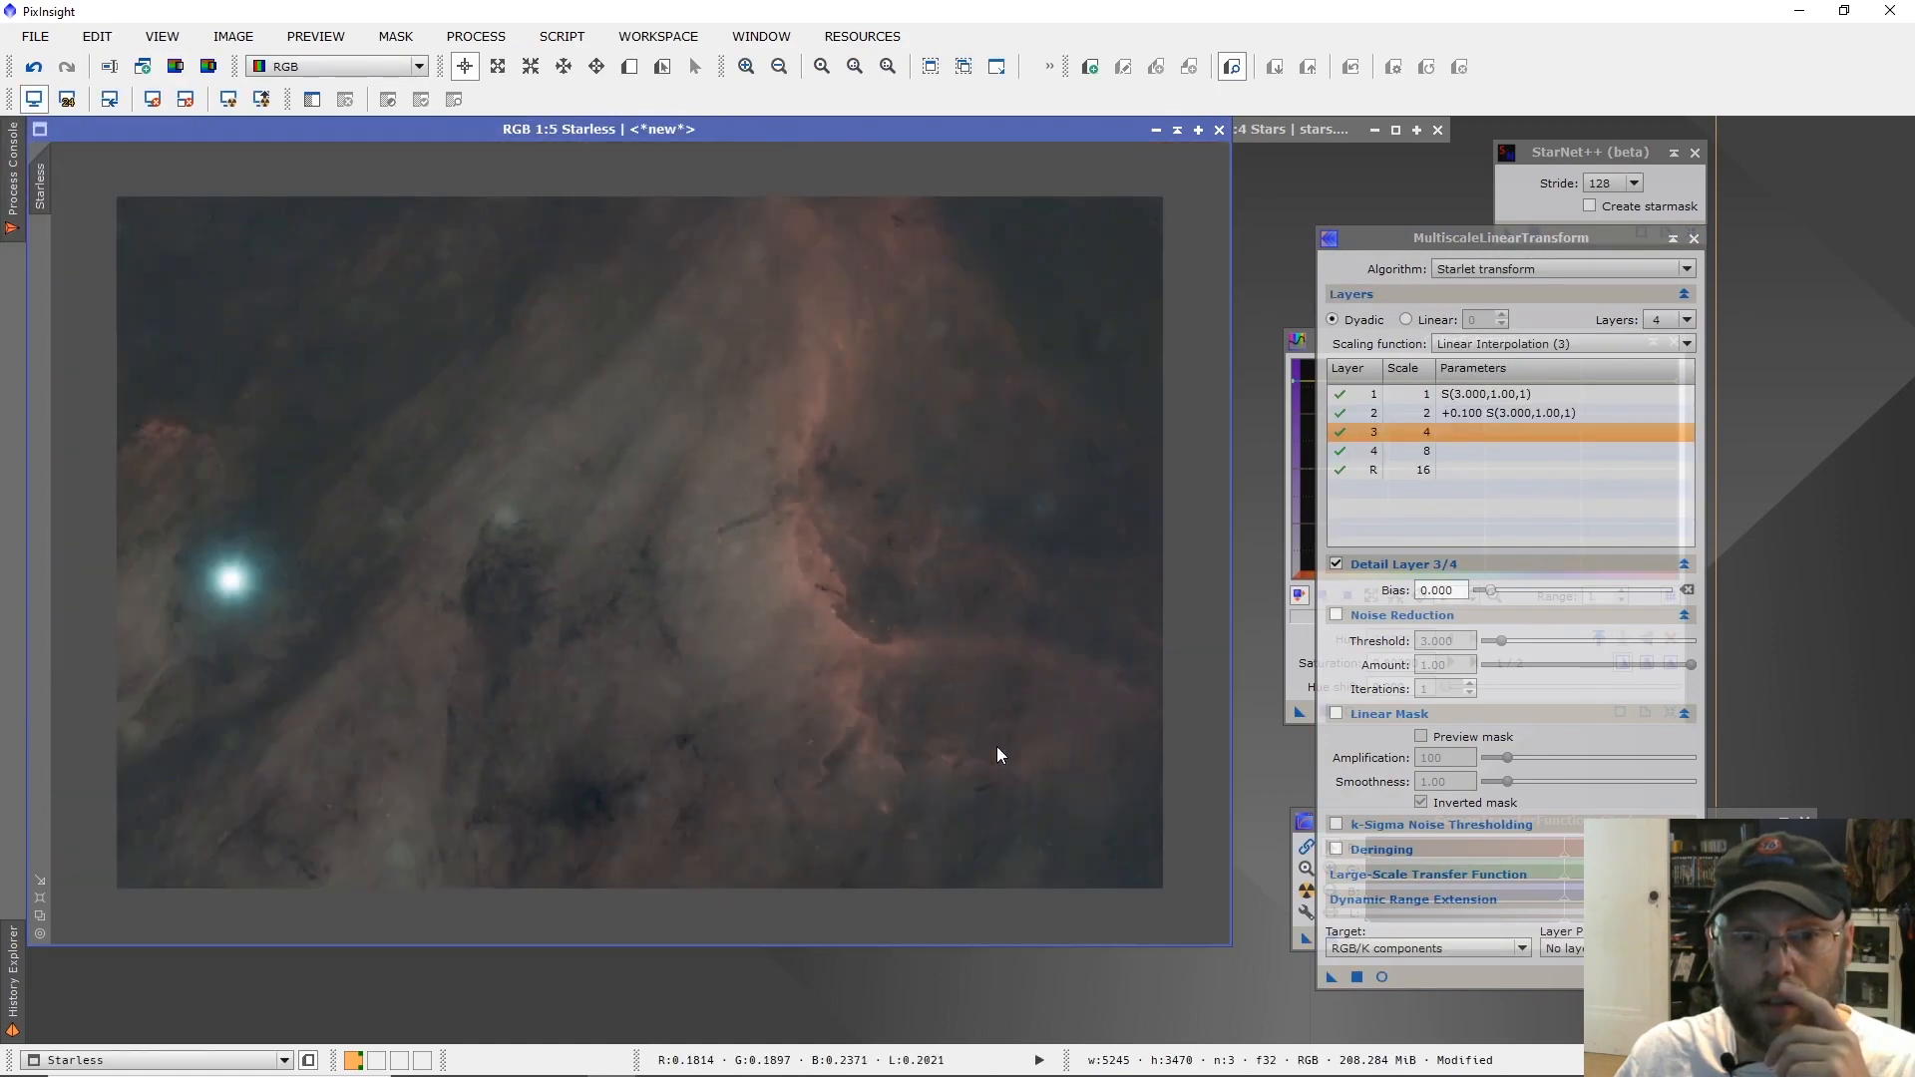
scroll(998, 756, "up", 3)
scroll(997, 747, "down", 1)
scroll(997, 746, "up", 1)
scroll(997, 747, "down", 3)
scroll(996, 755, "down", 1)
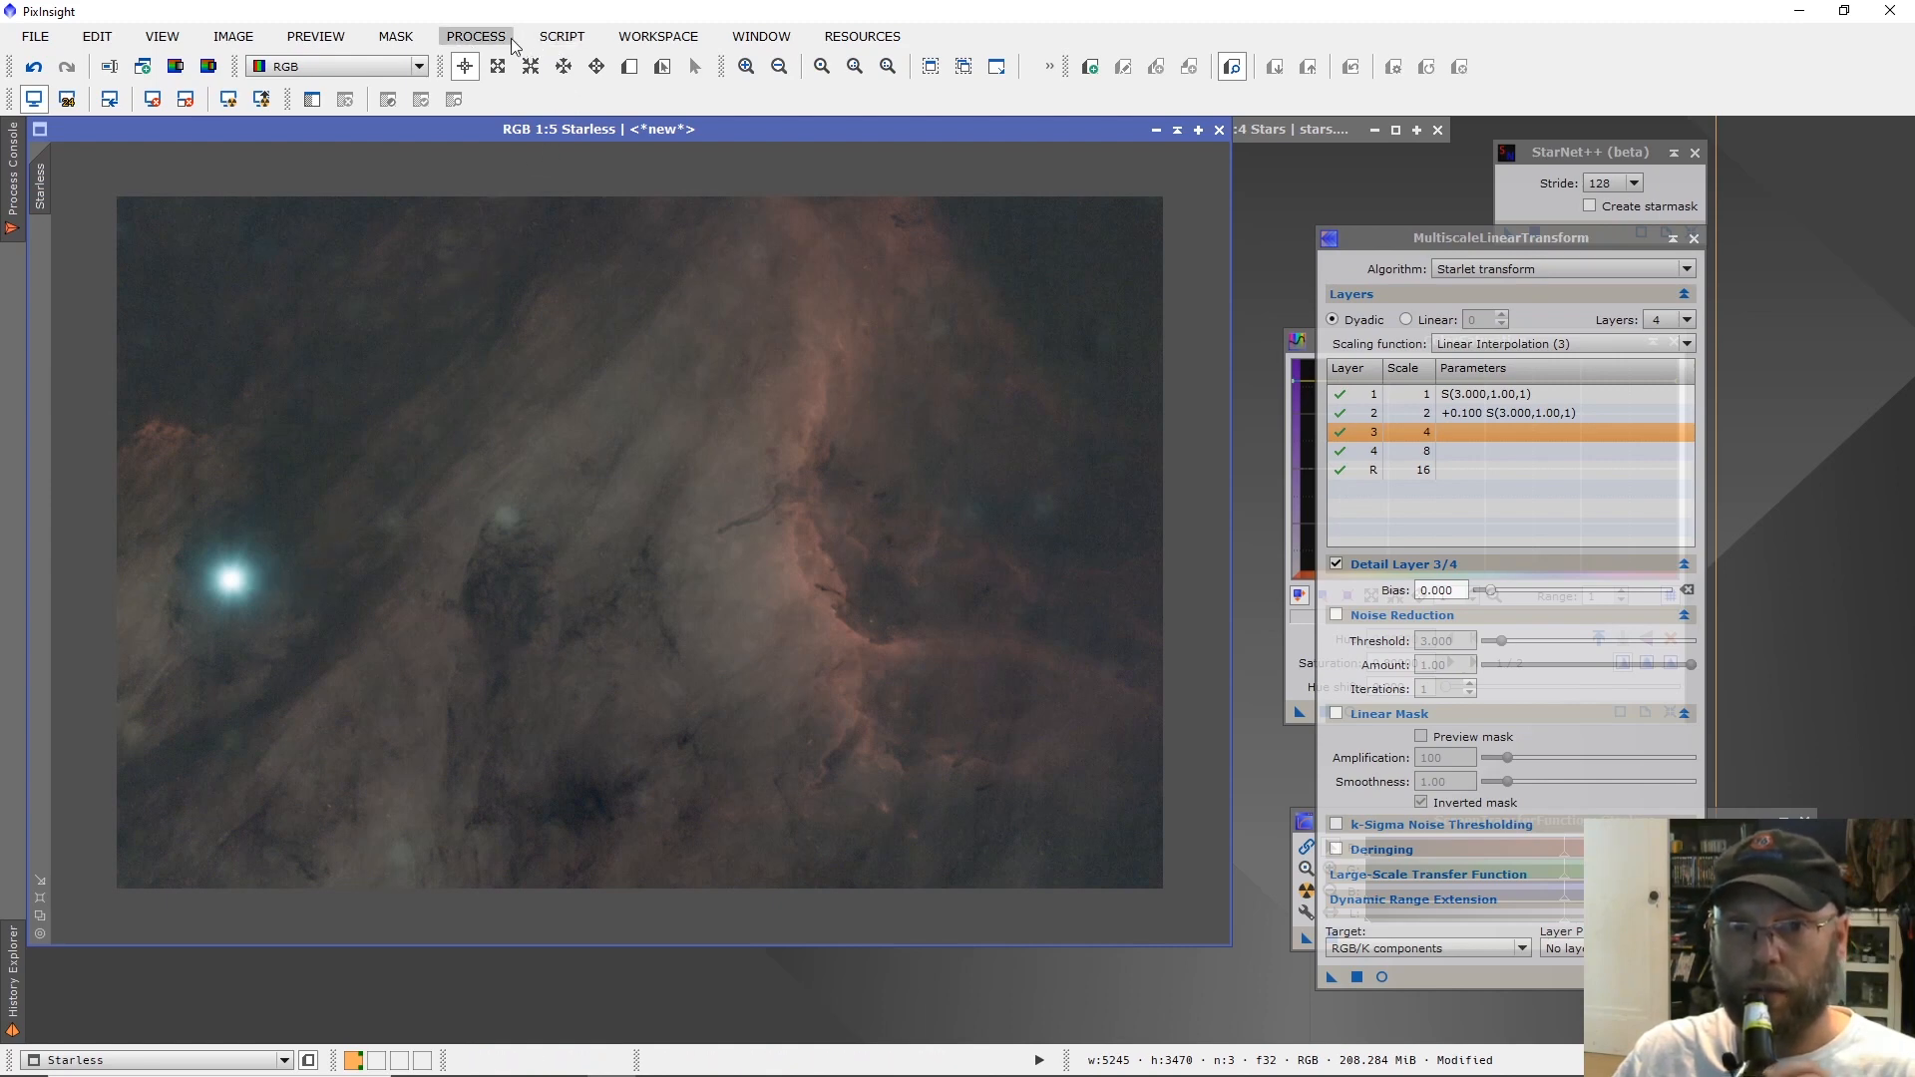
Bring up RangeSelection with a real-time preview of Starless and set the lower limit to 0.480000 to isolate the bright star.
left_click(477, 37)
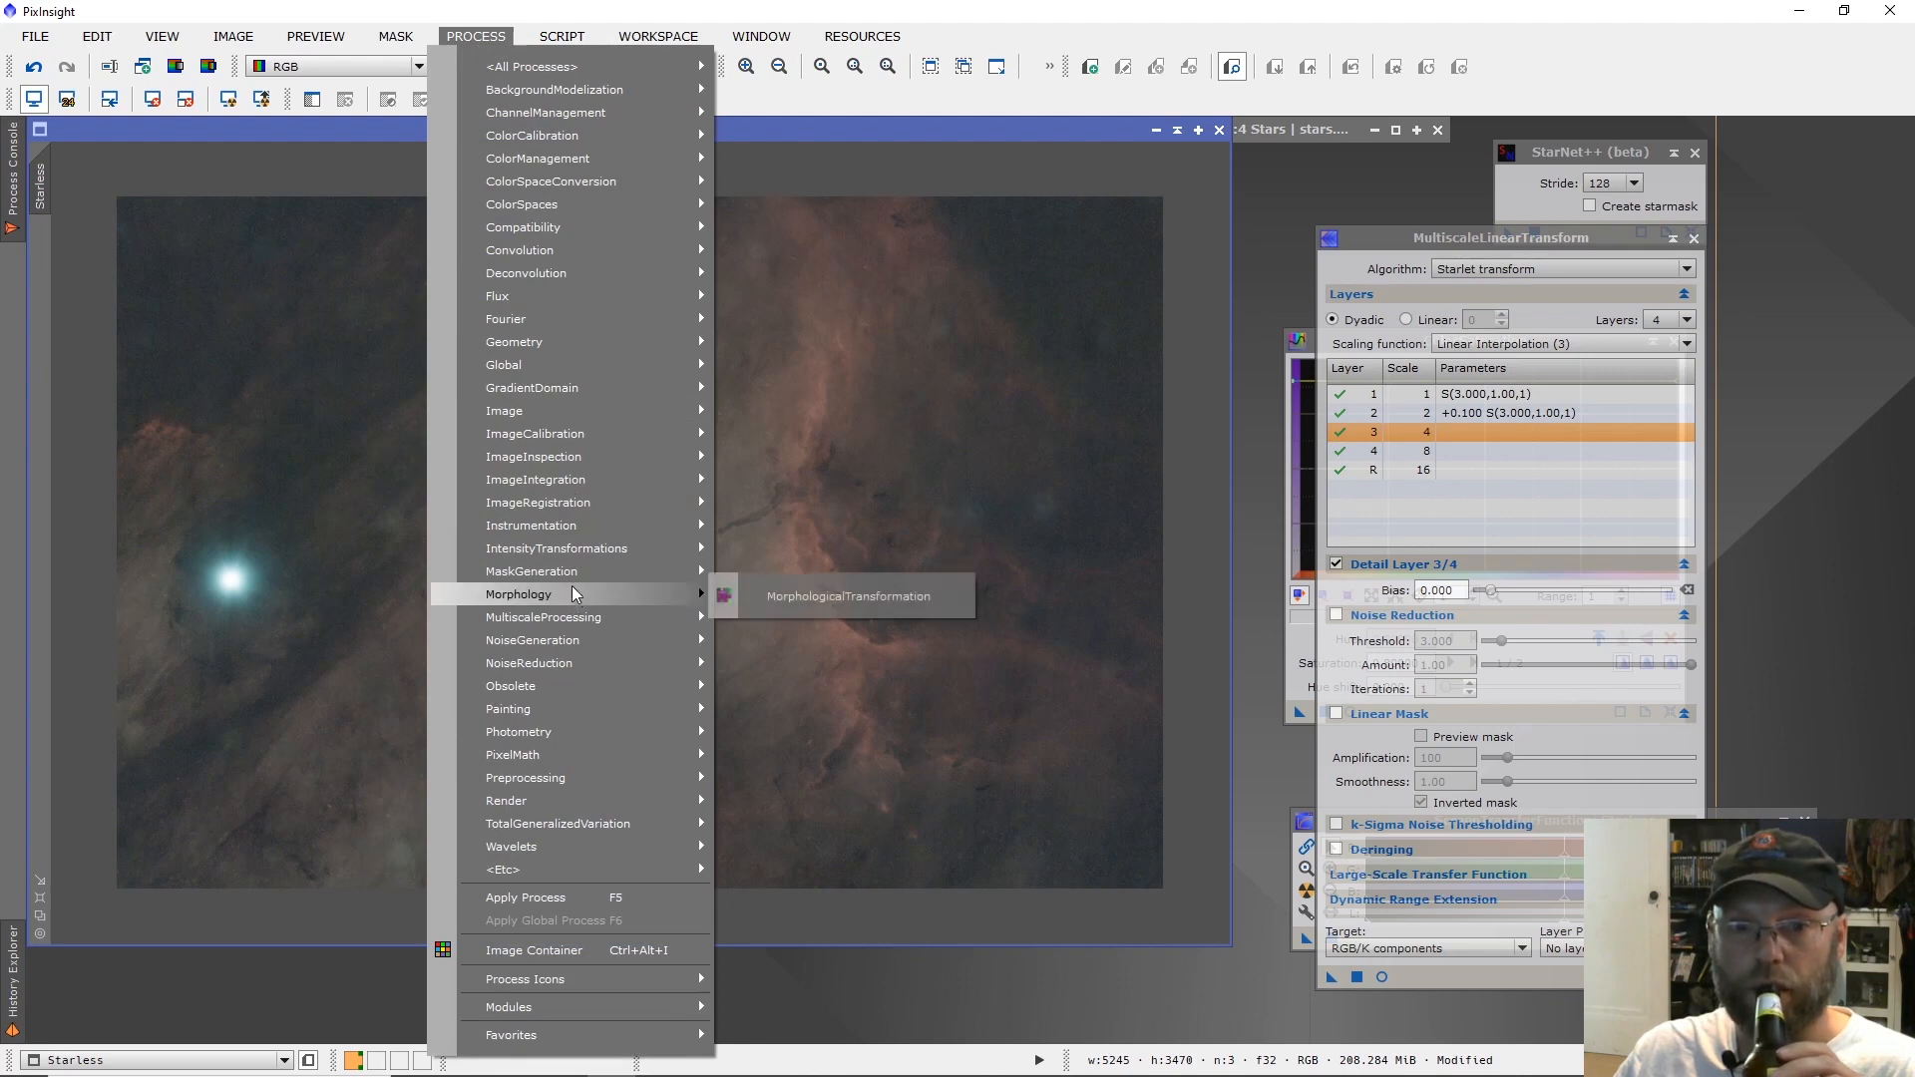
mouse_move(573, 573)
left_click(770, 574)
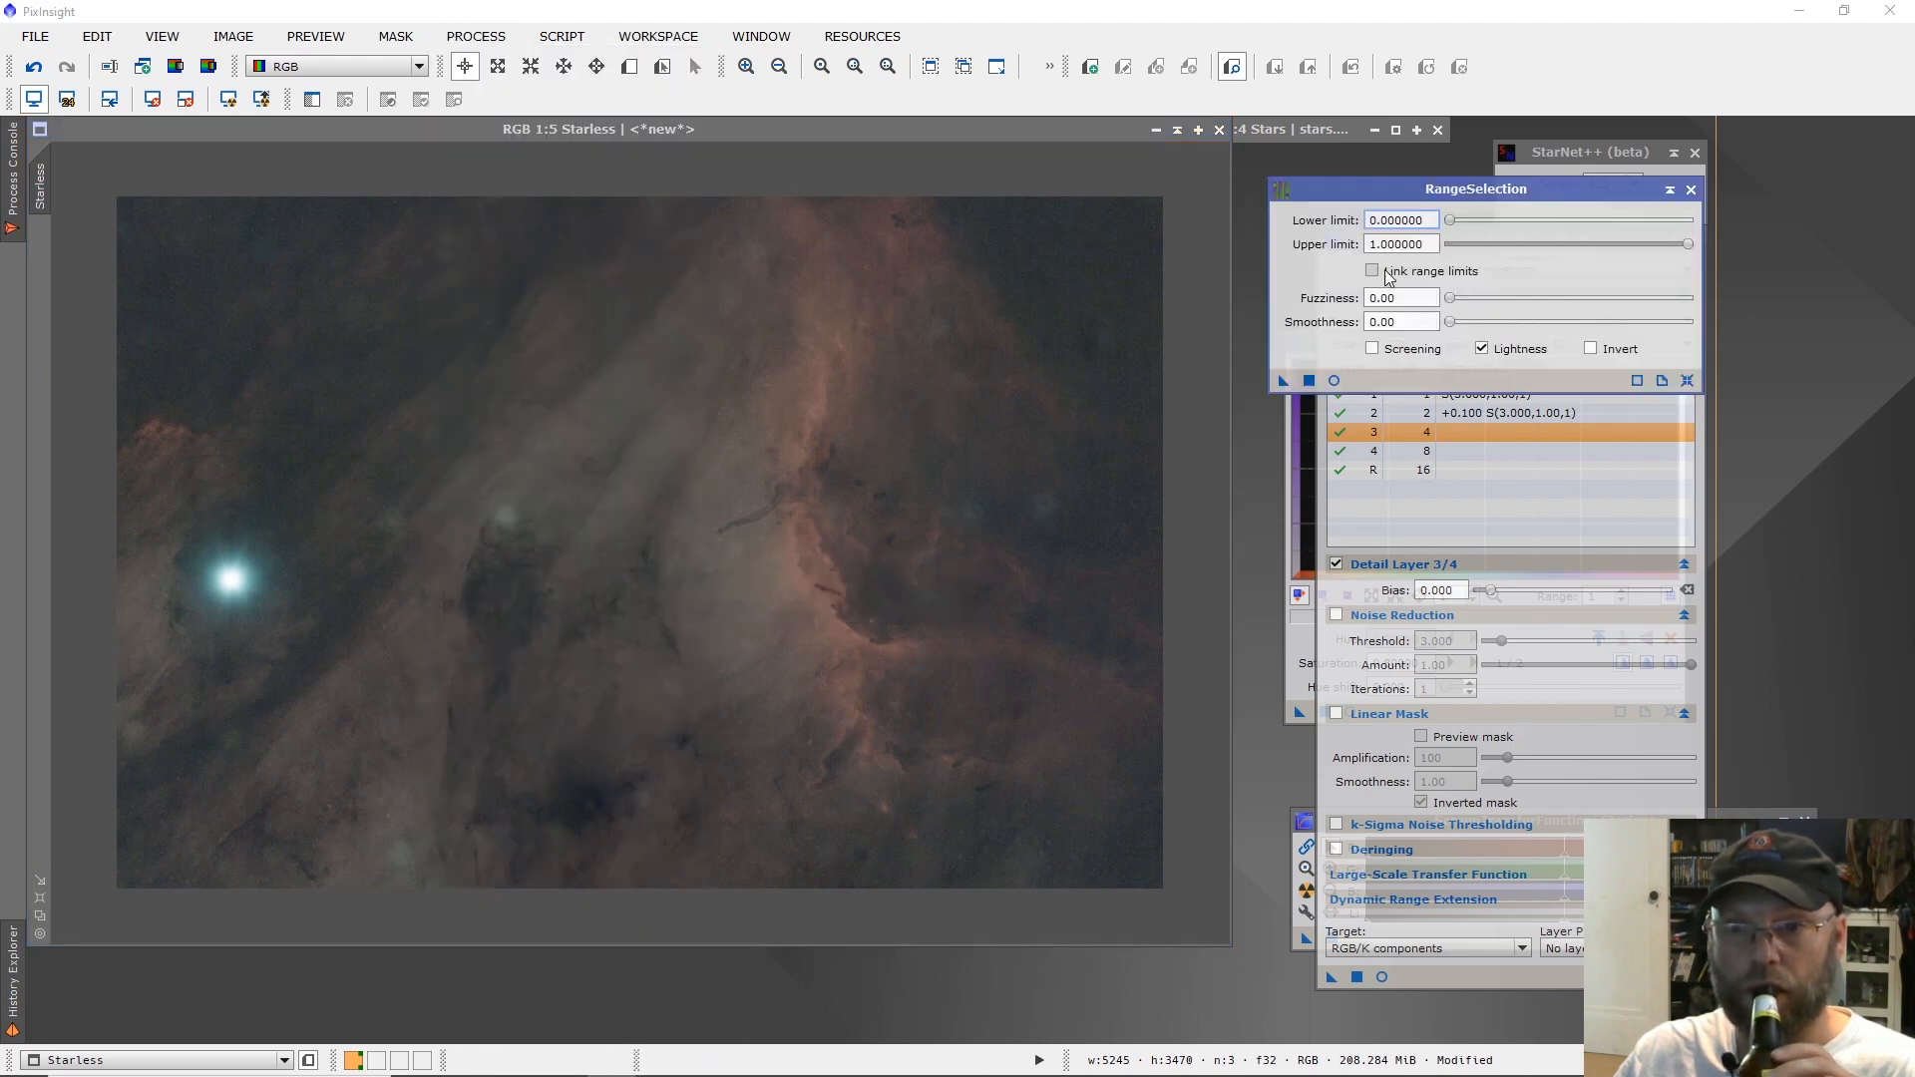
left_click(1335, 380)
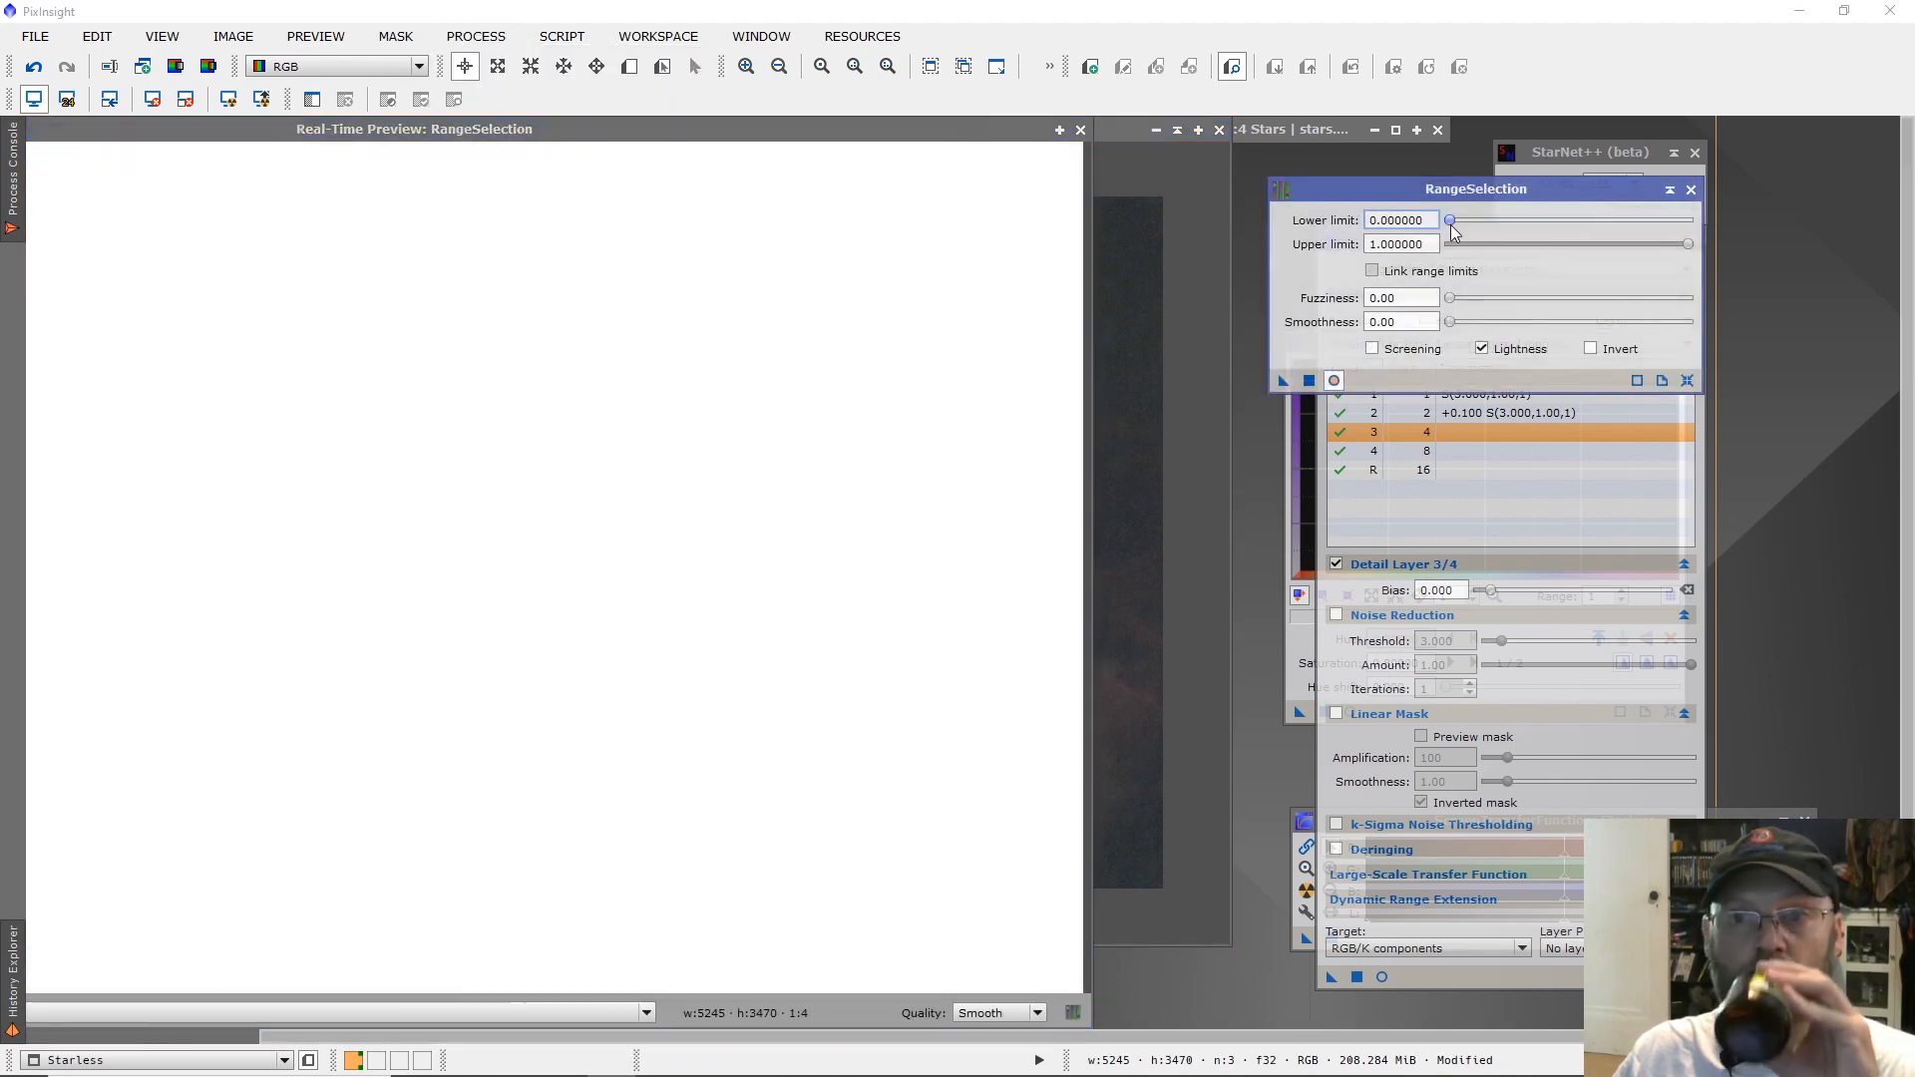
left_click_drag(1450, 221, 1545, 220)
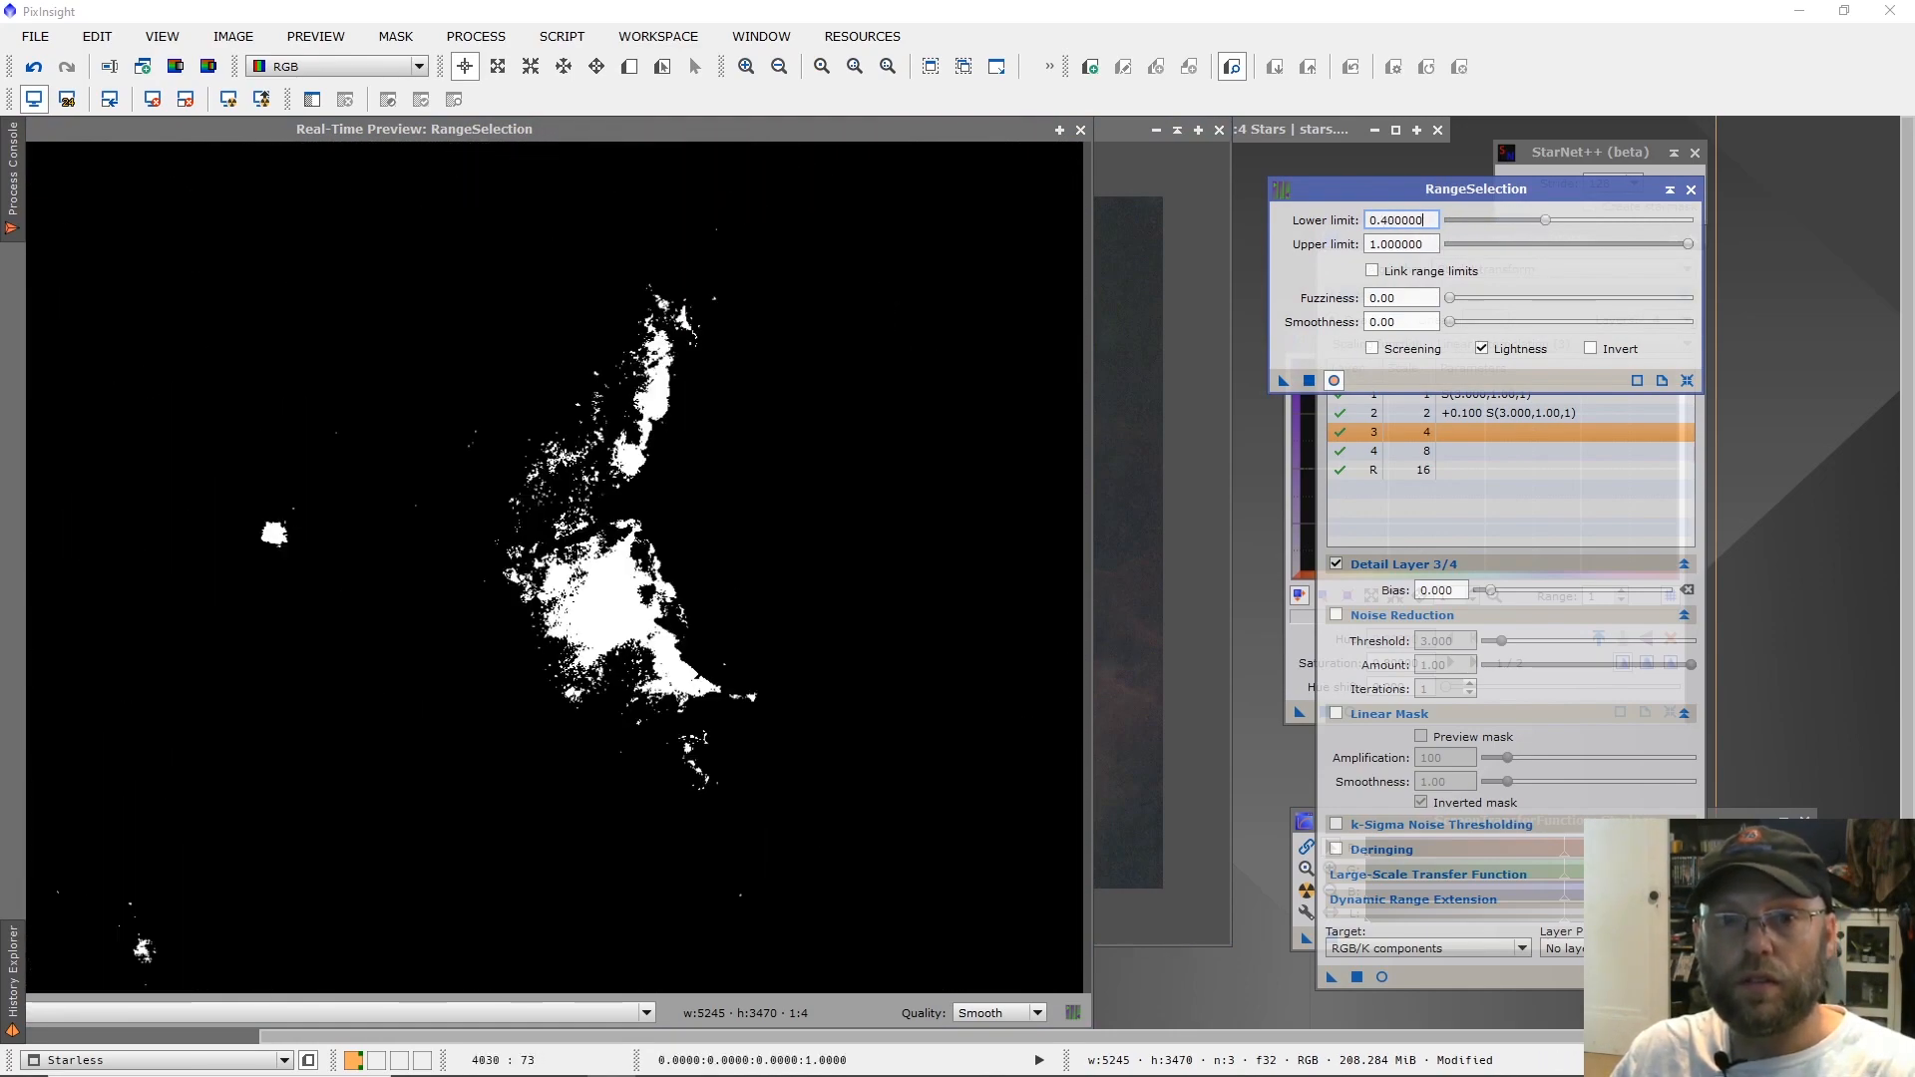
left_click_drag(675, 134, 949, 138)
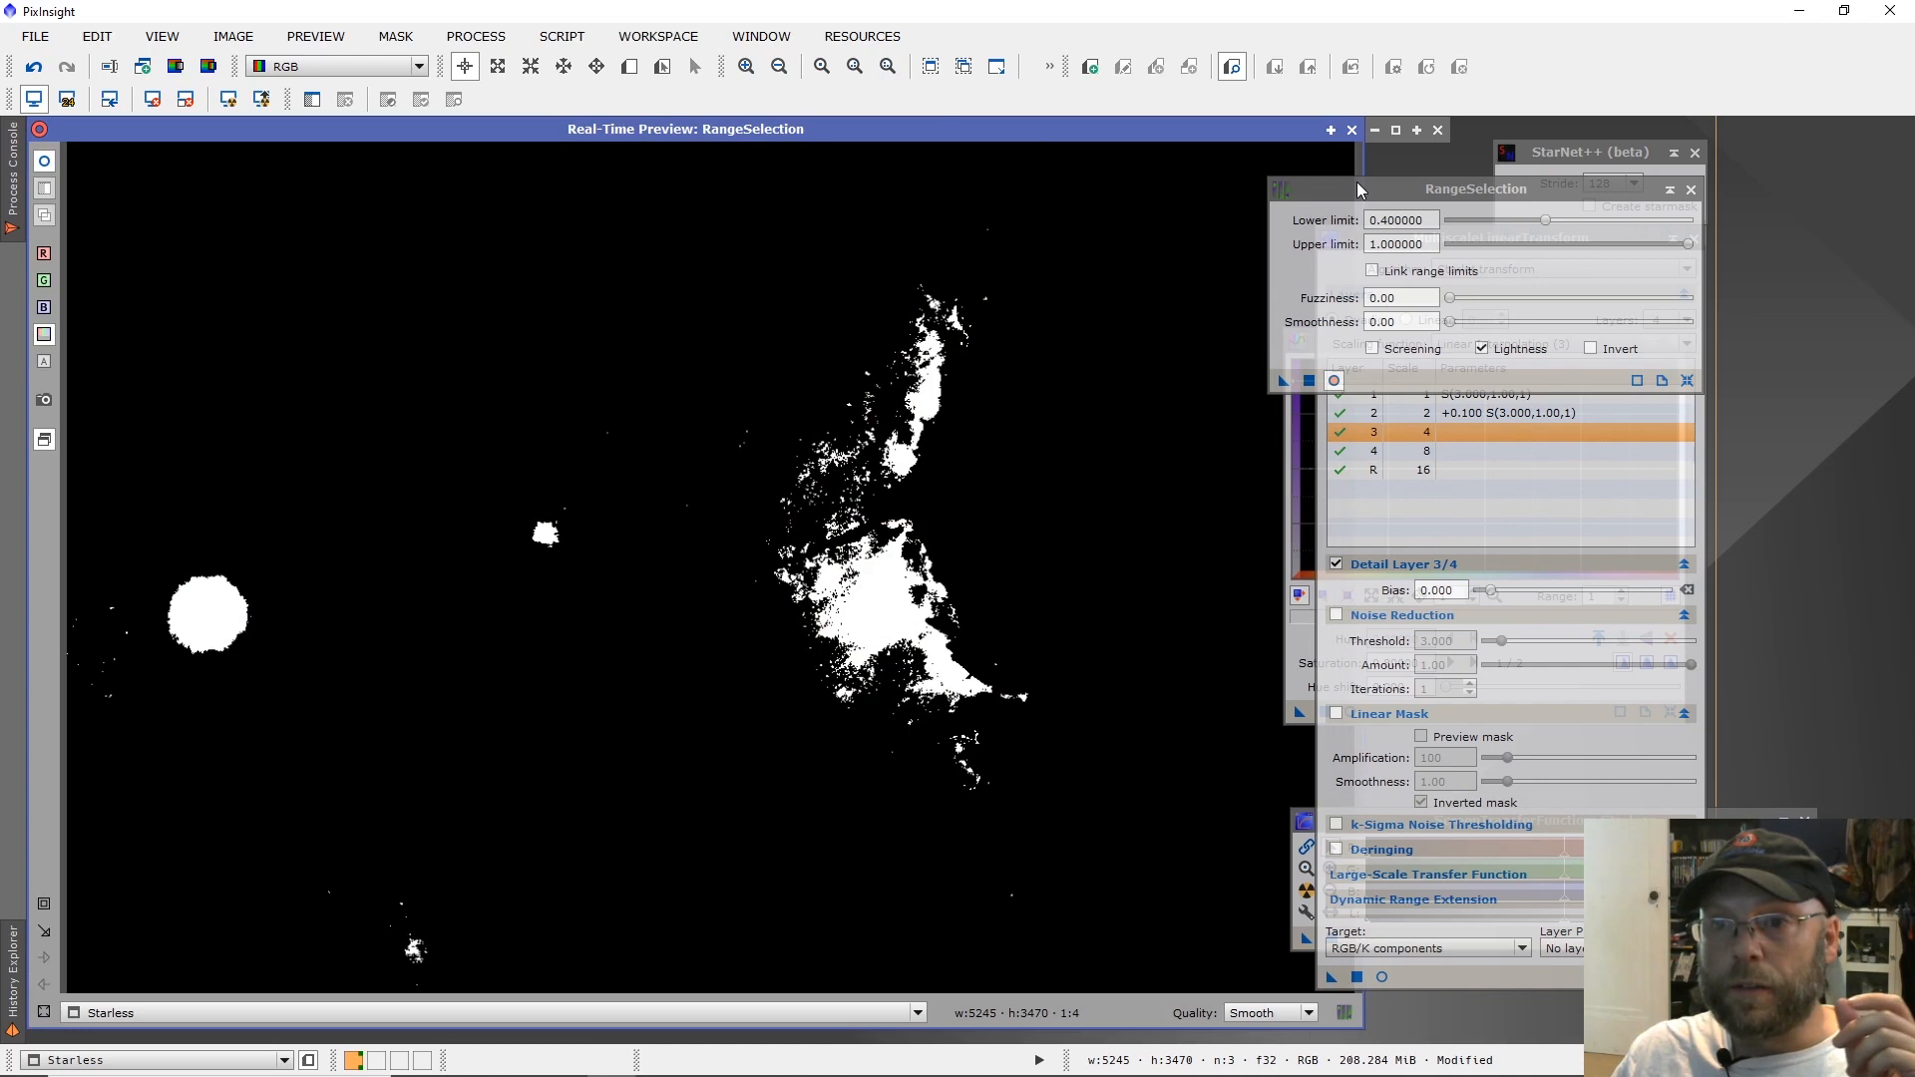
left_click_drag(1548, 219, 1568, 230)
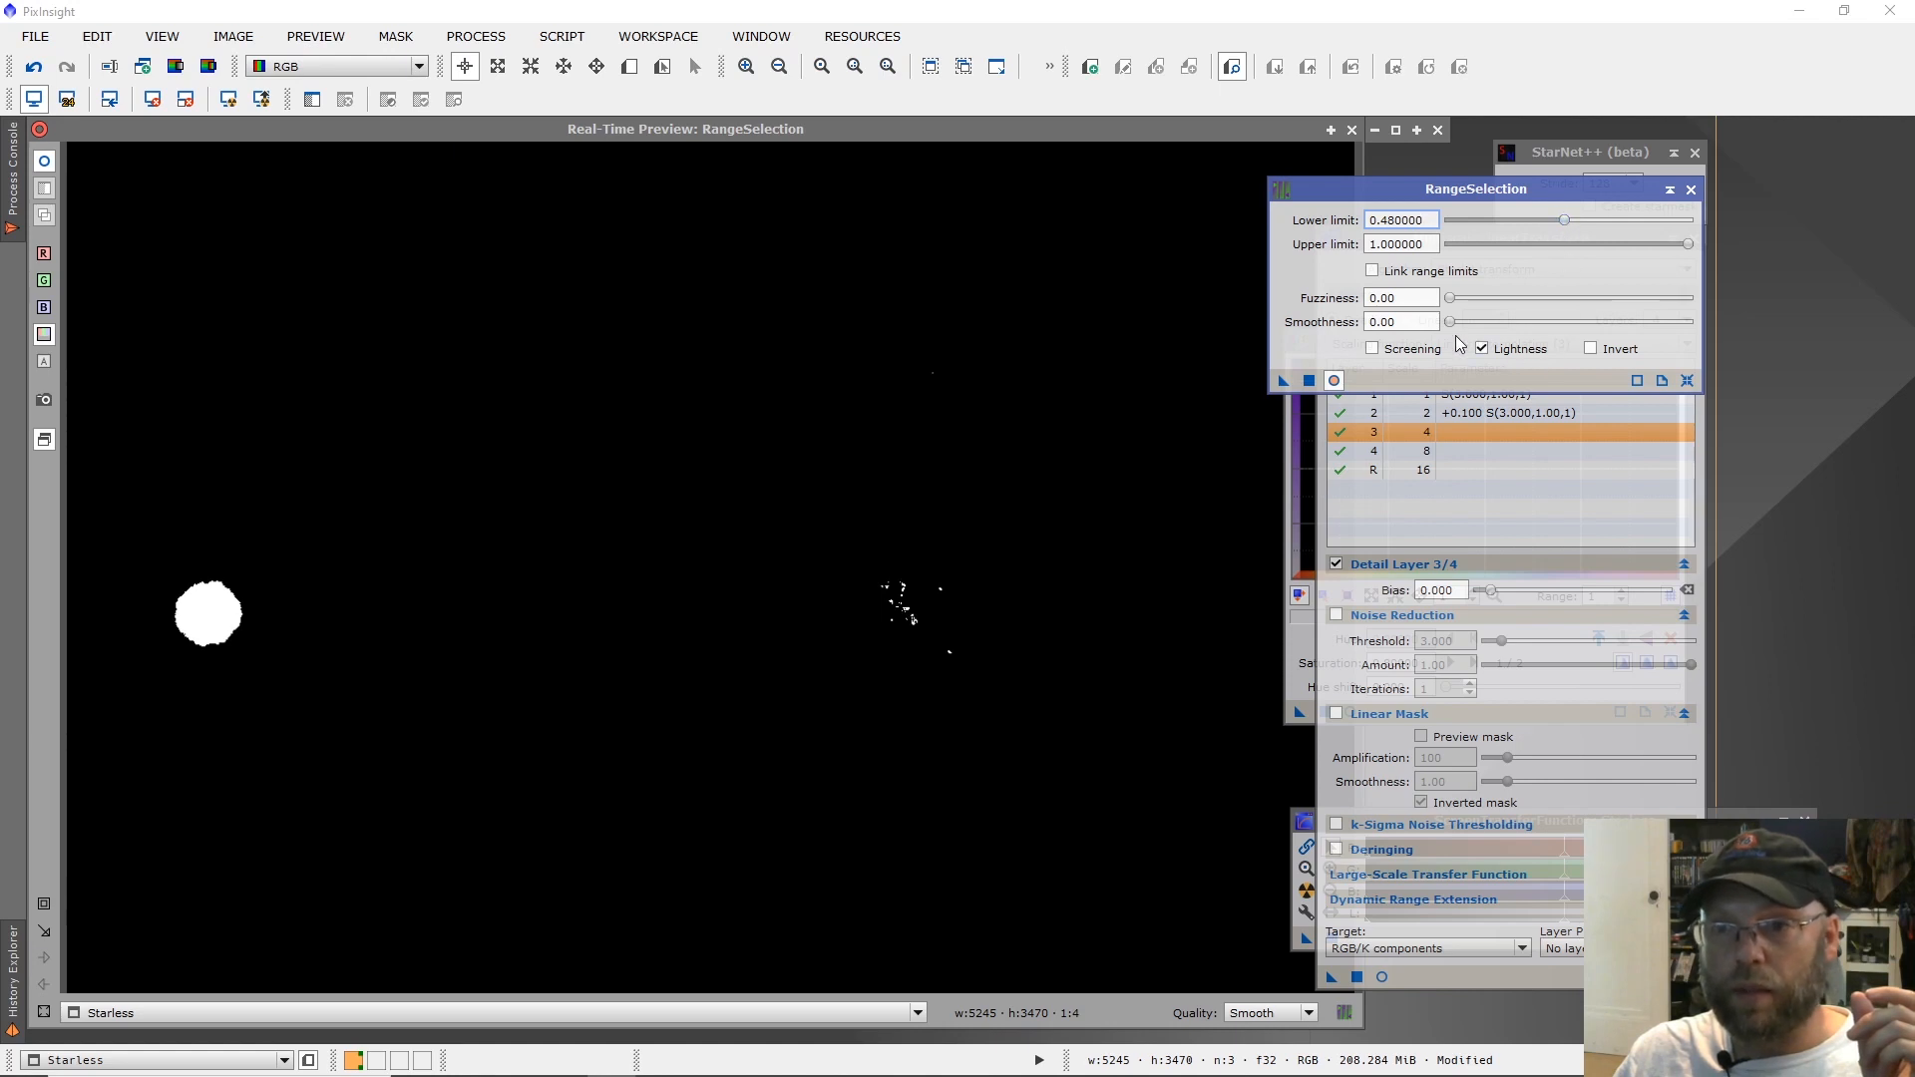
Set the range selection's smoothness to 61.5 and generate the mask image.
left_click_drag(1453, 331, 1579, 326)
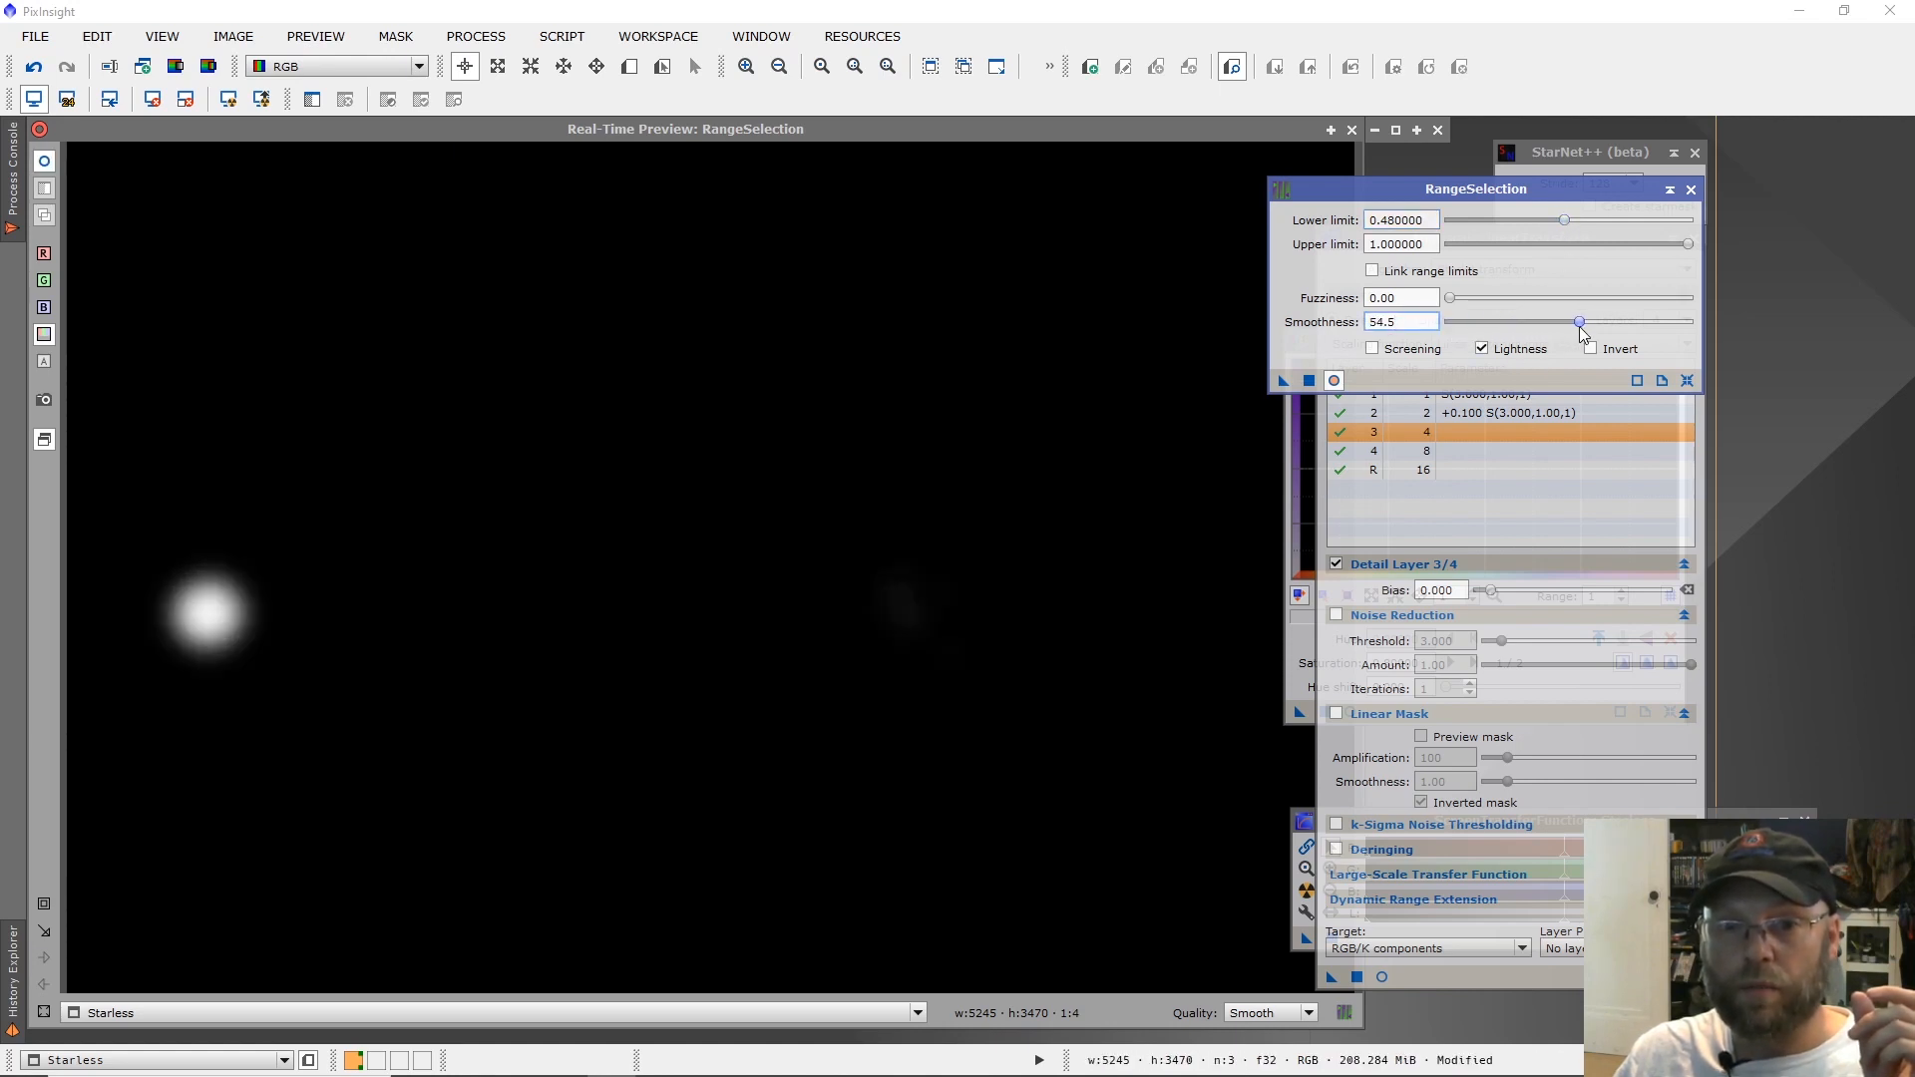
left_click_drag(1589, 327, 1598, 337)
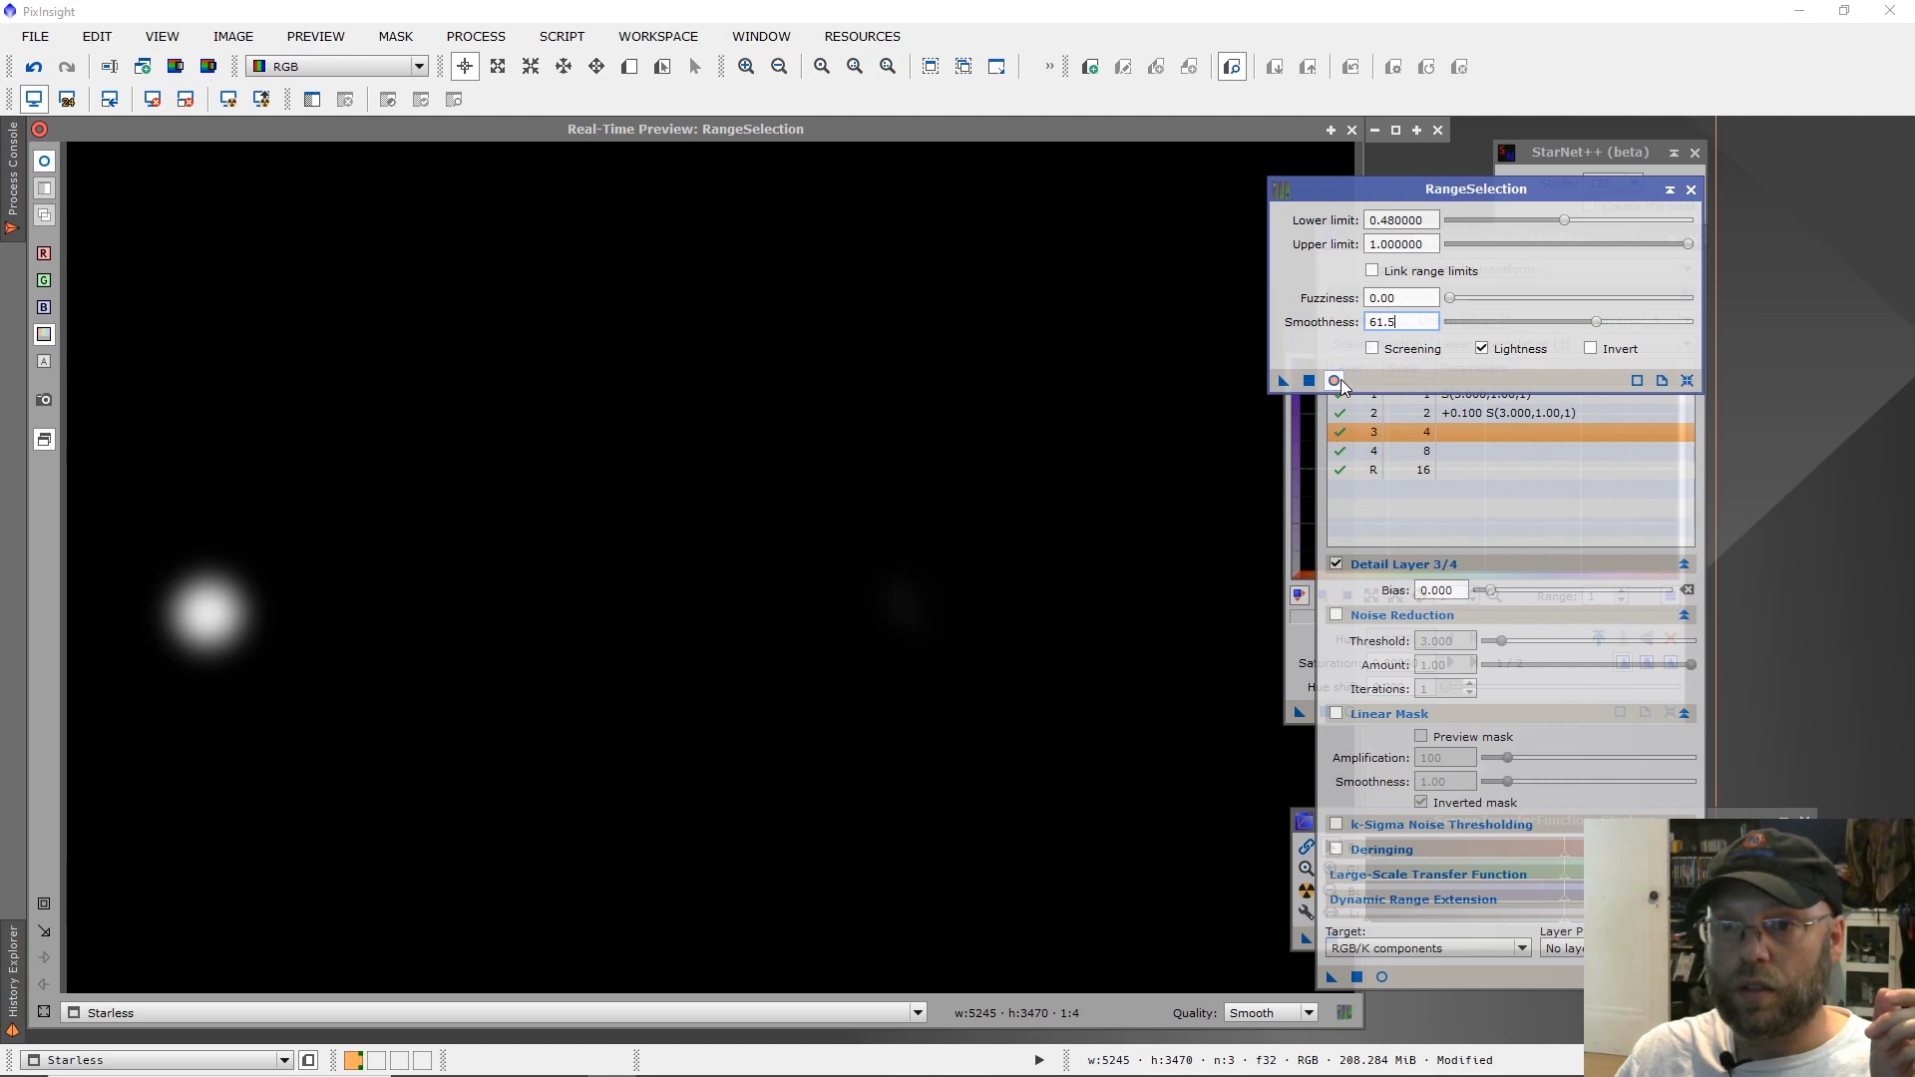
left_click(1310, 381)
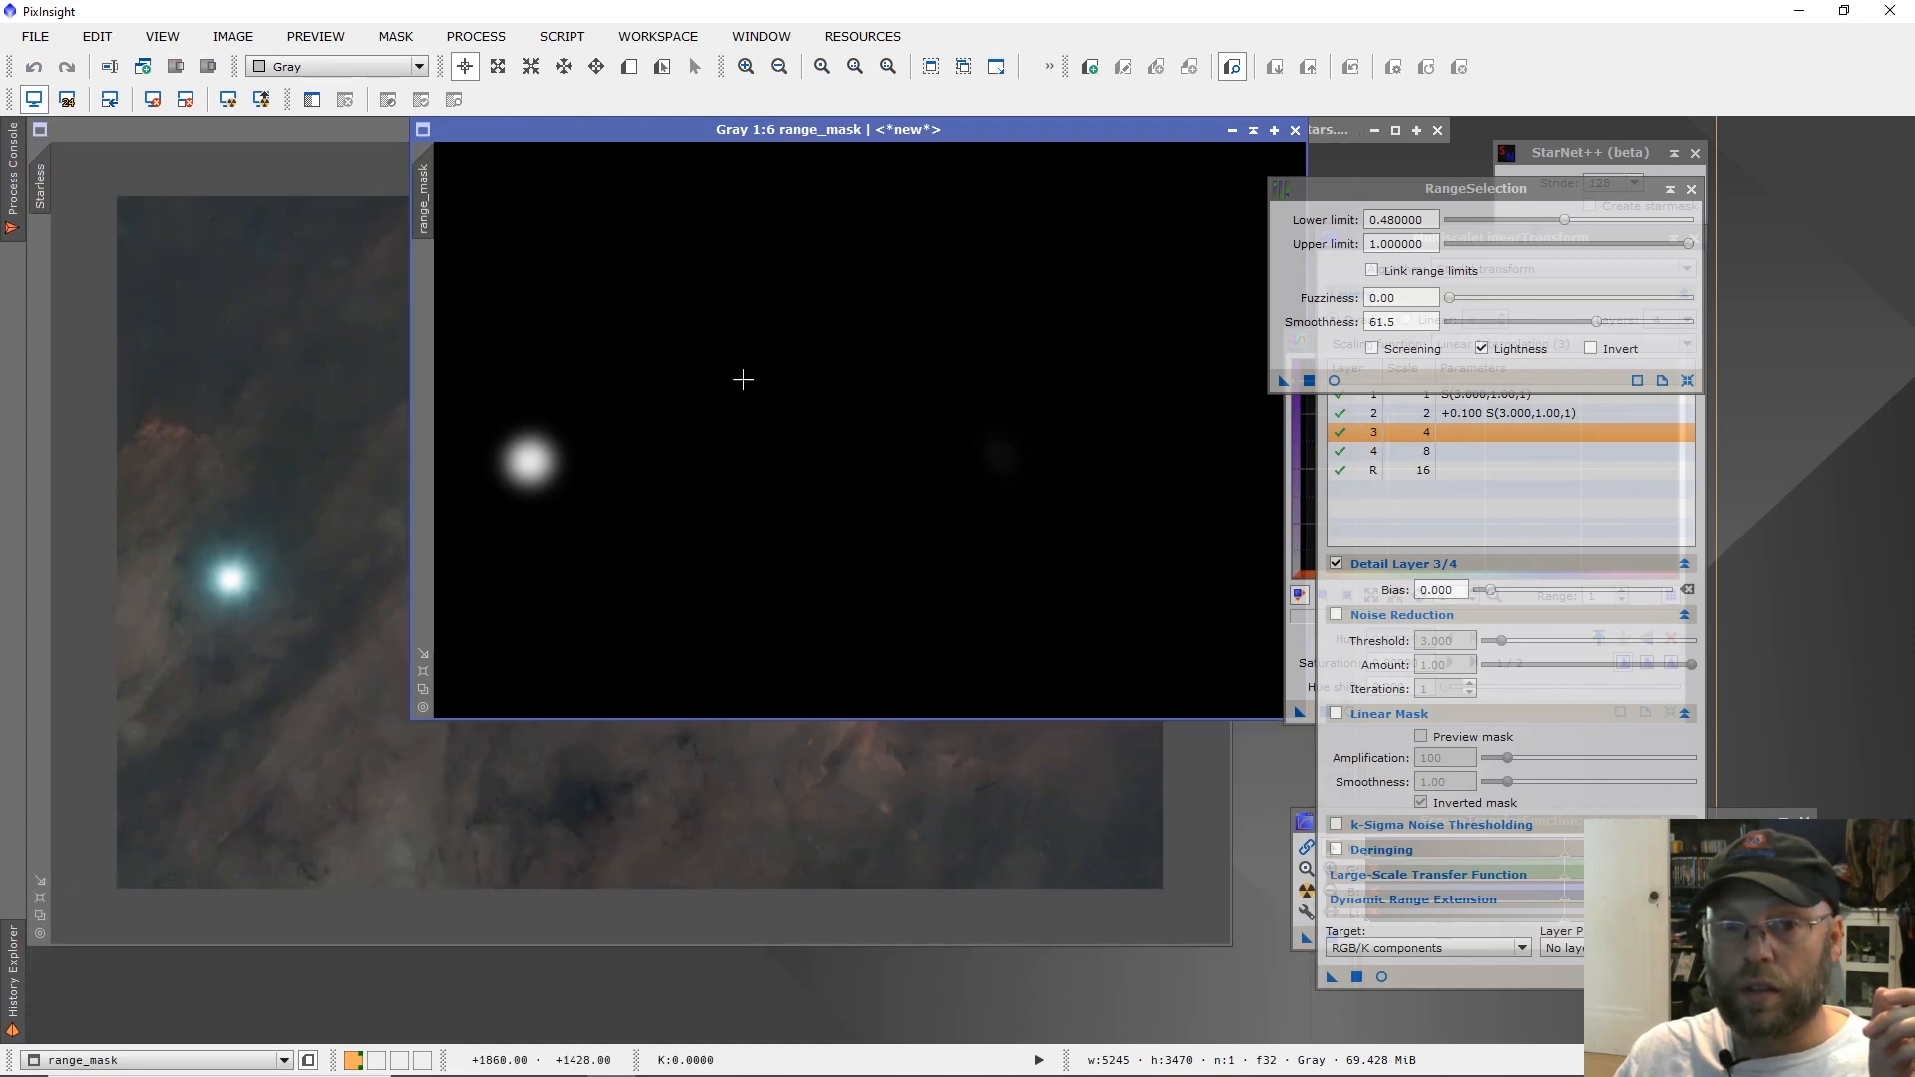
Apply range_mask to the Starless image and invert it so that the bright star is protected.
left_click_drag(475, 130, 38, 267)
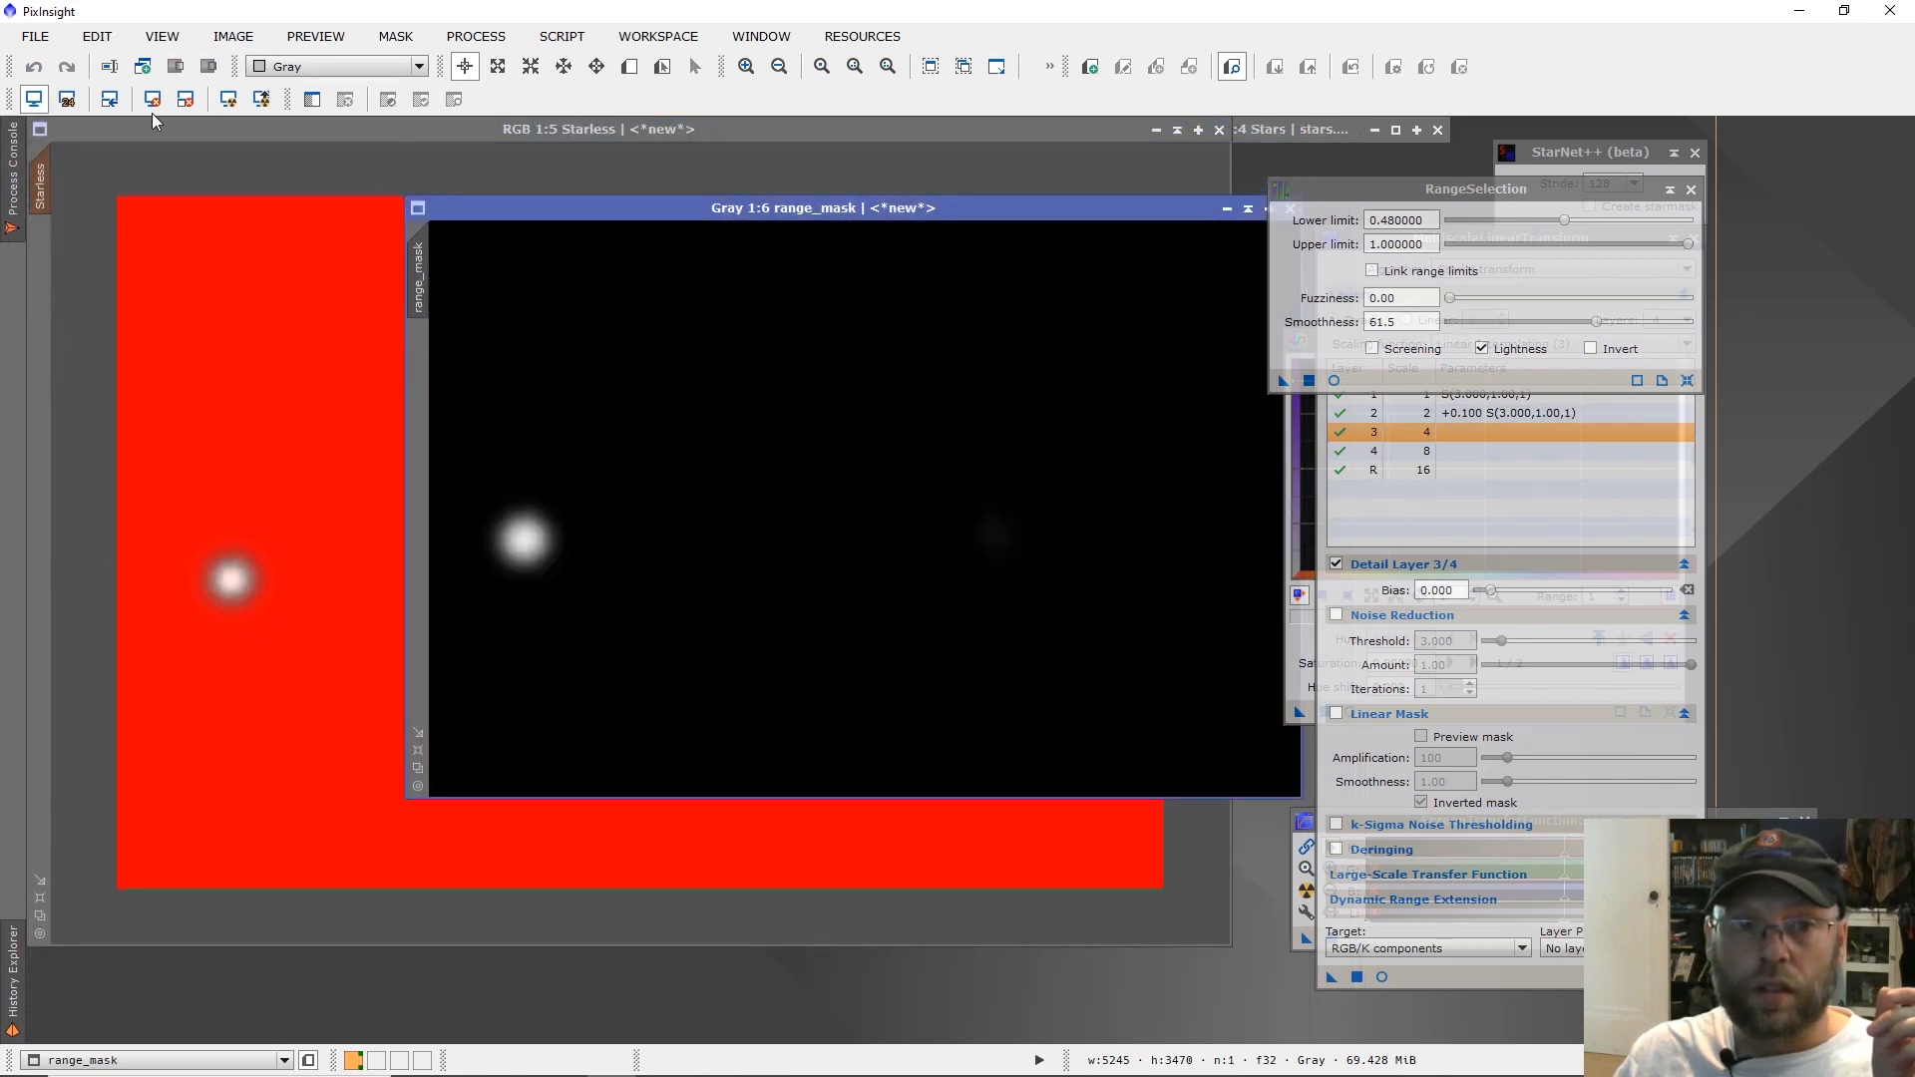
left_click(357, 137)
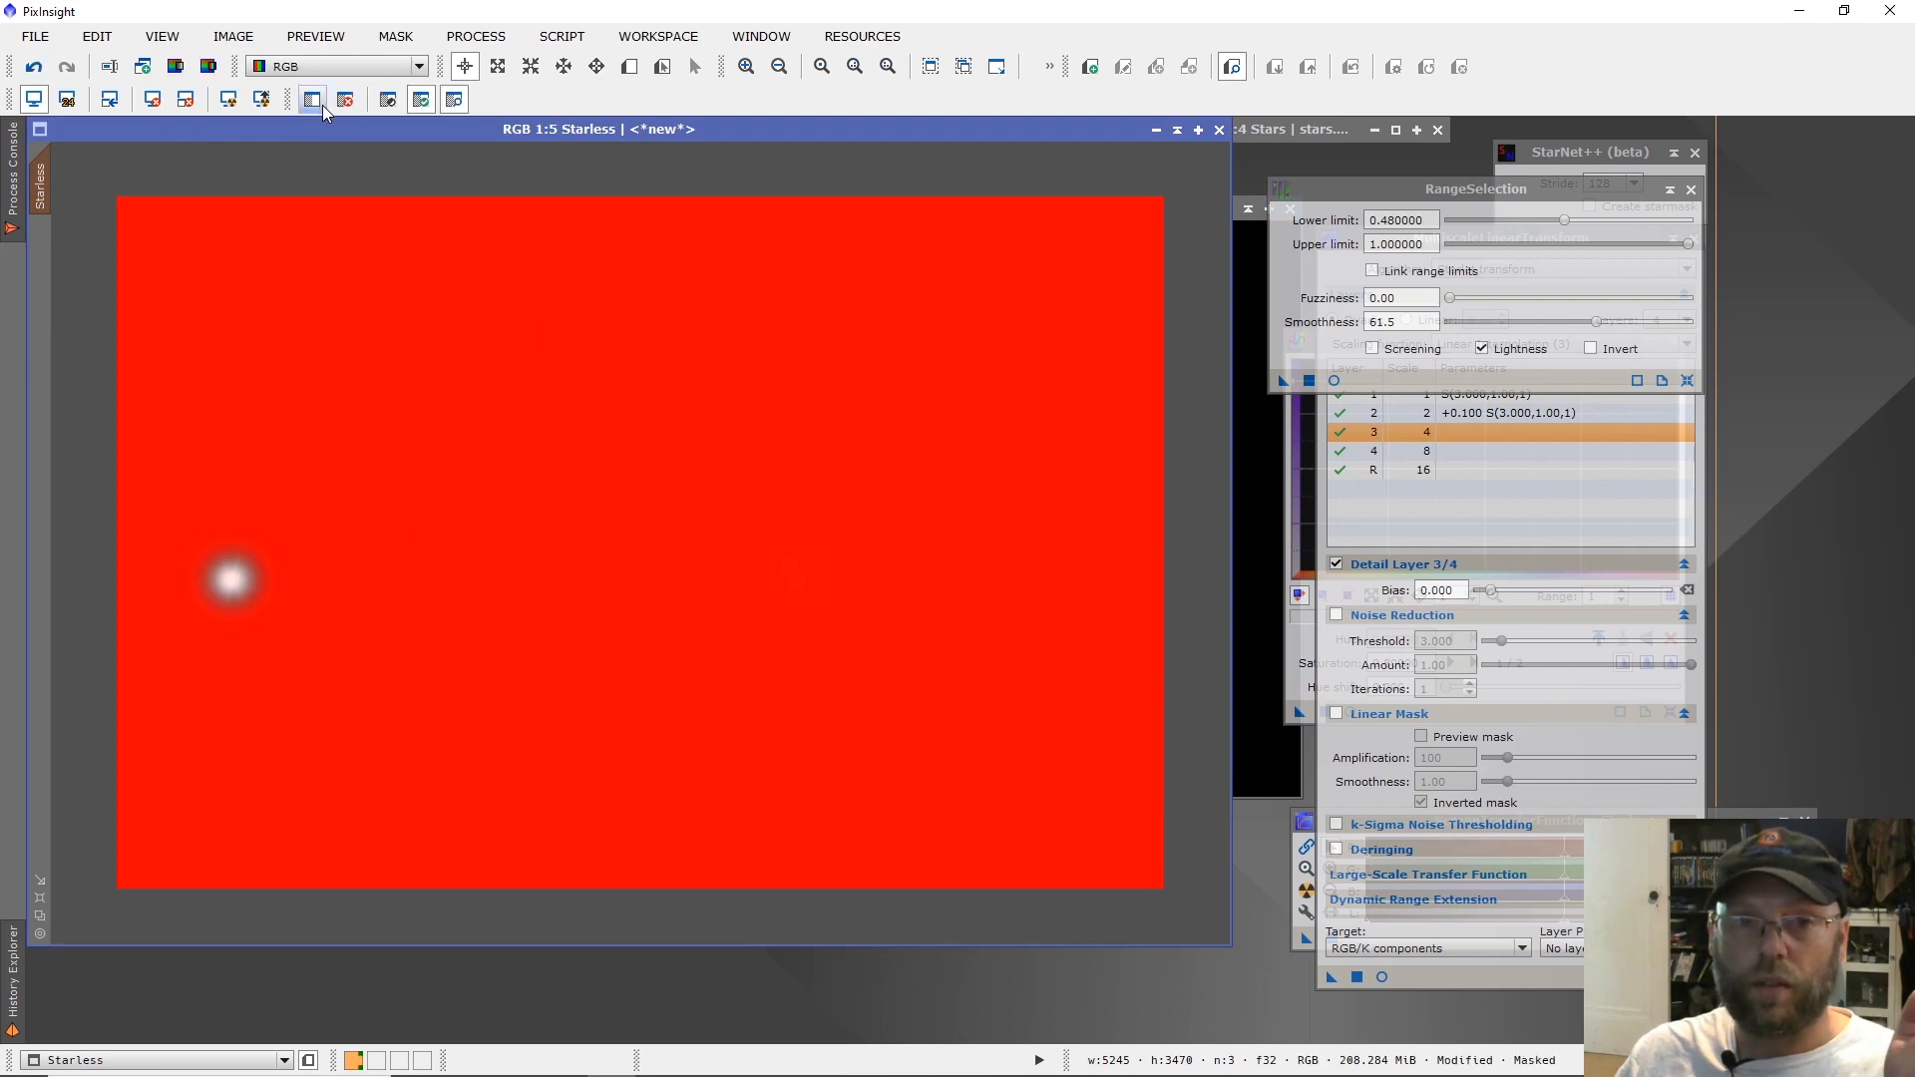
left_click(388, 100)
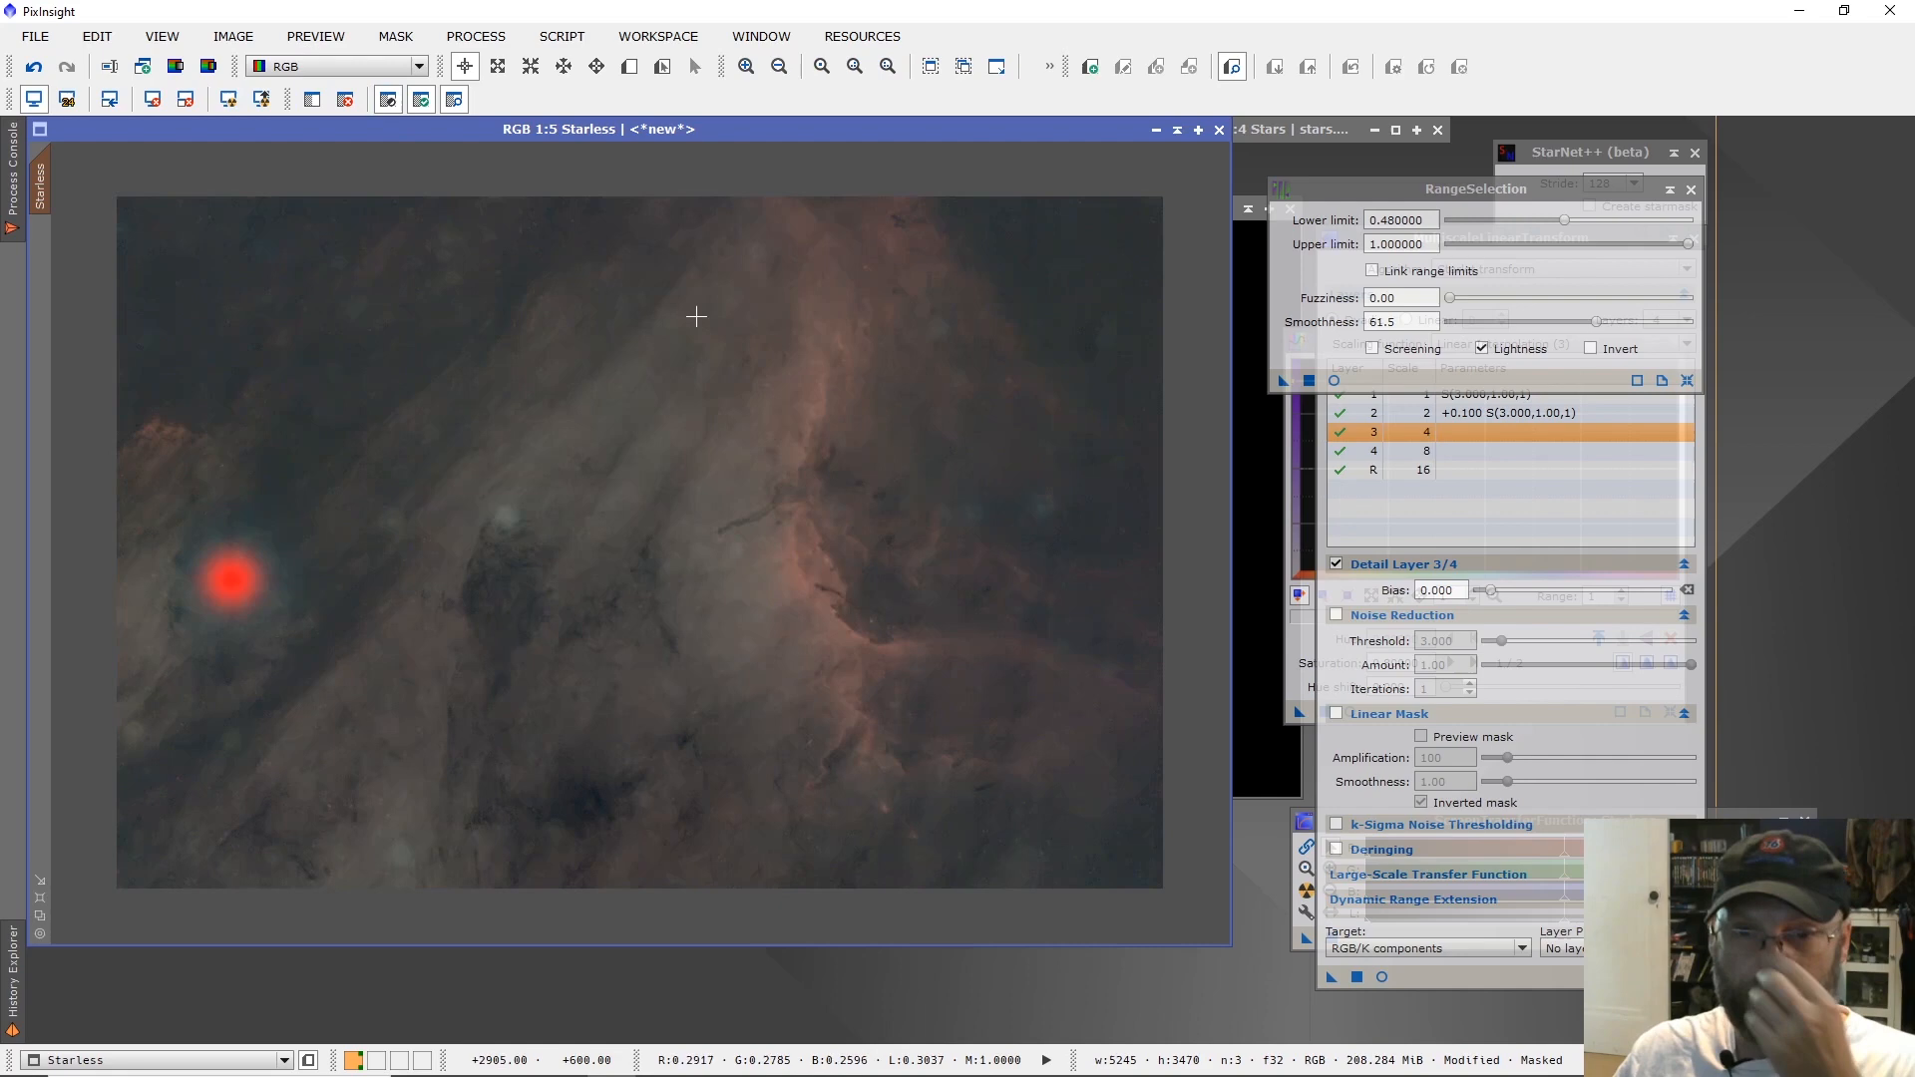
Move the RangeSelection window aside and close MultiscaleLinearTransform.
left_click_drag(1391, 194, 1650, 215)
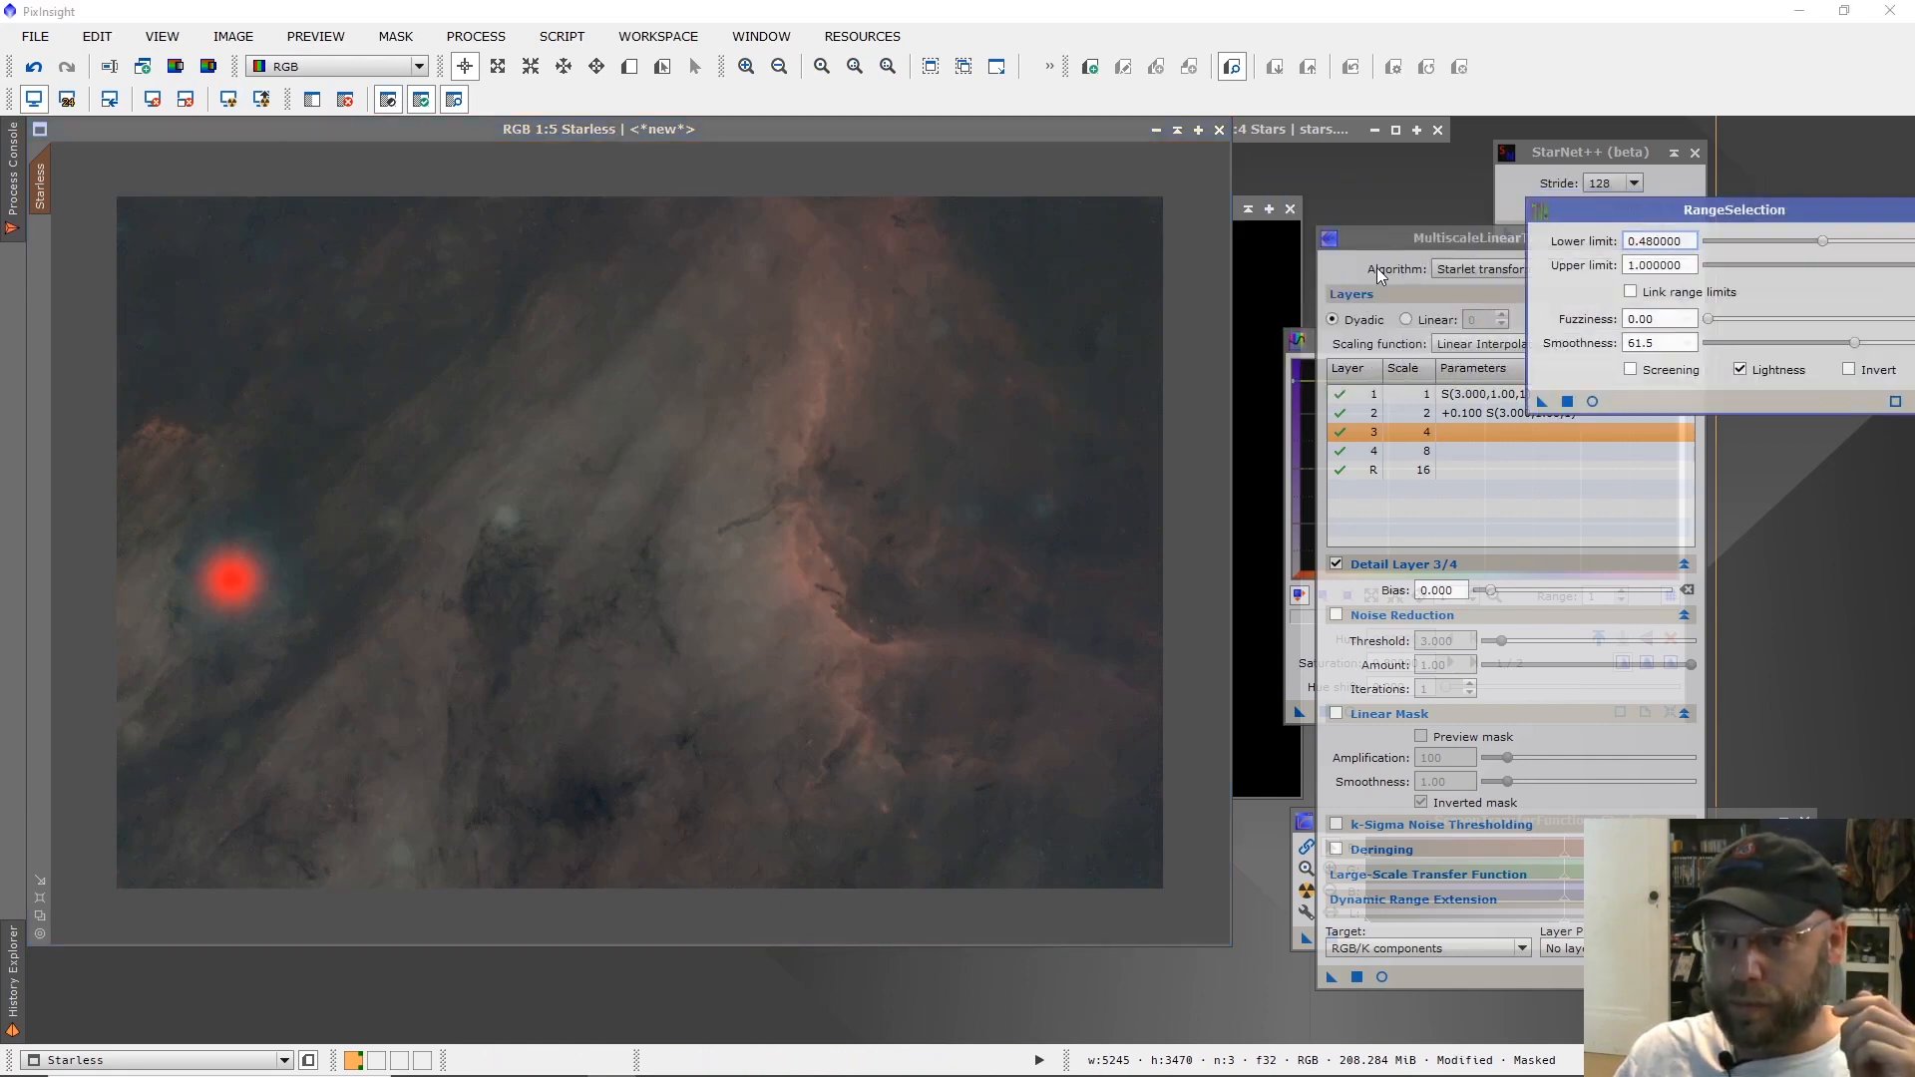
left_click_drag(1410, 236, 1326, 233)
left_click(1410, 238)
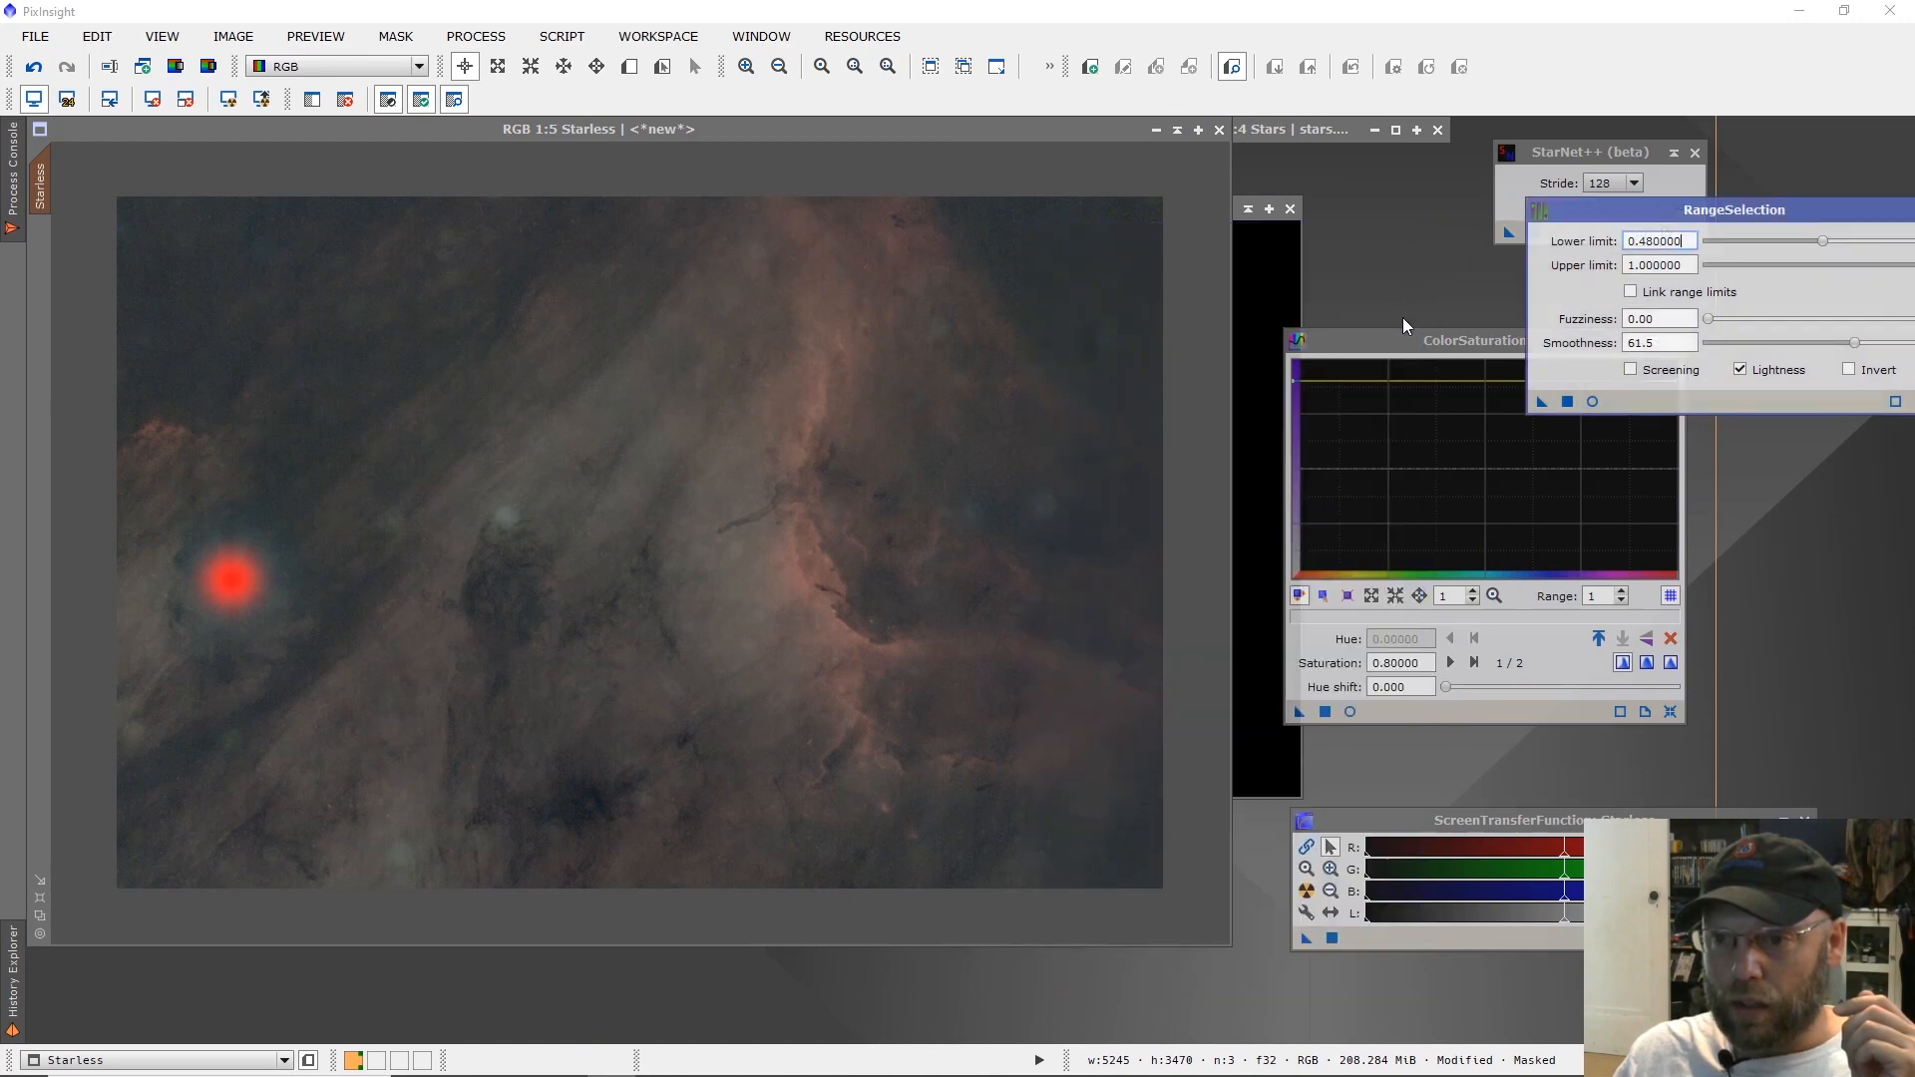
Reset CurvesTransformation, preview it in real time on Starless, and shape the RGB/K curve into an S through about (0.114, 0.052) and (0.403, 0.550).
left_click(476, 36)
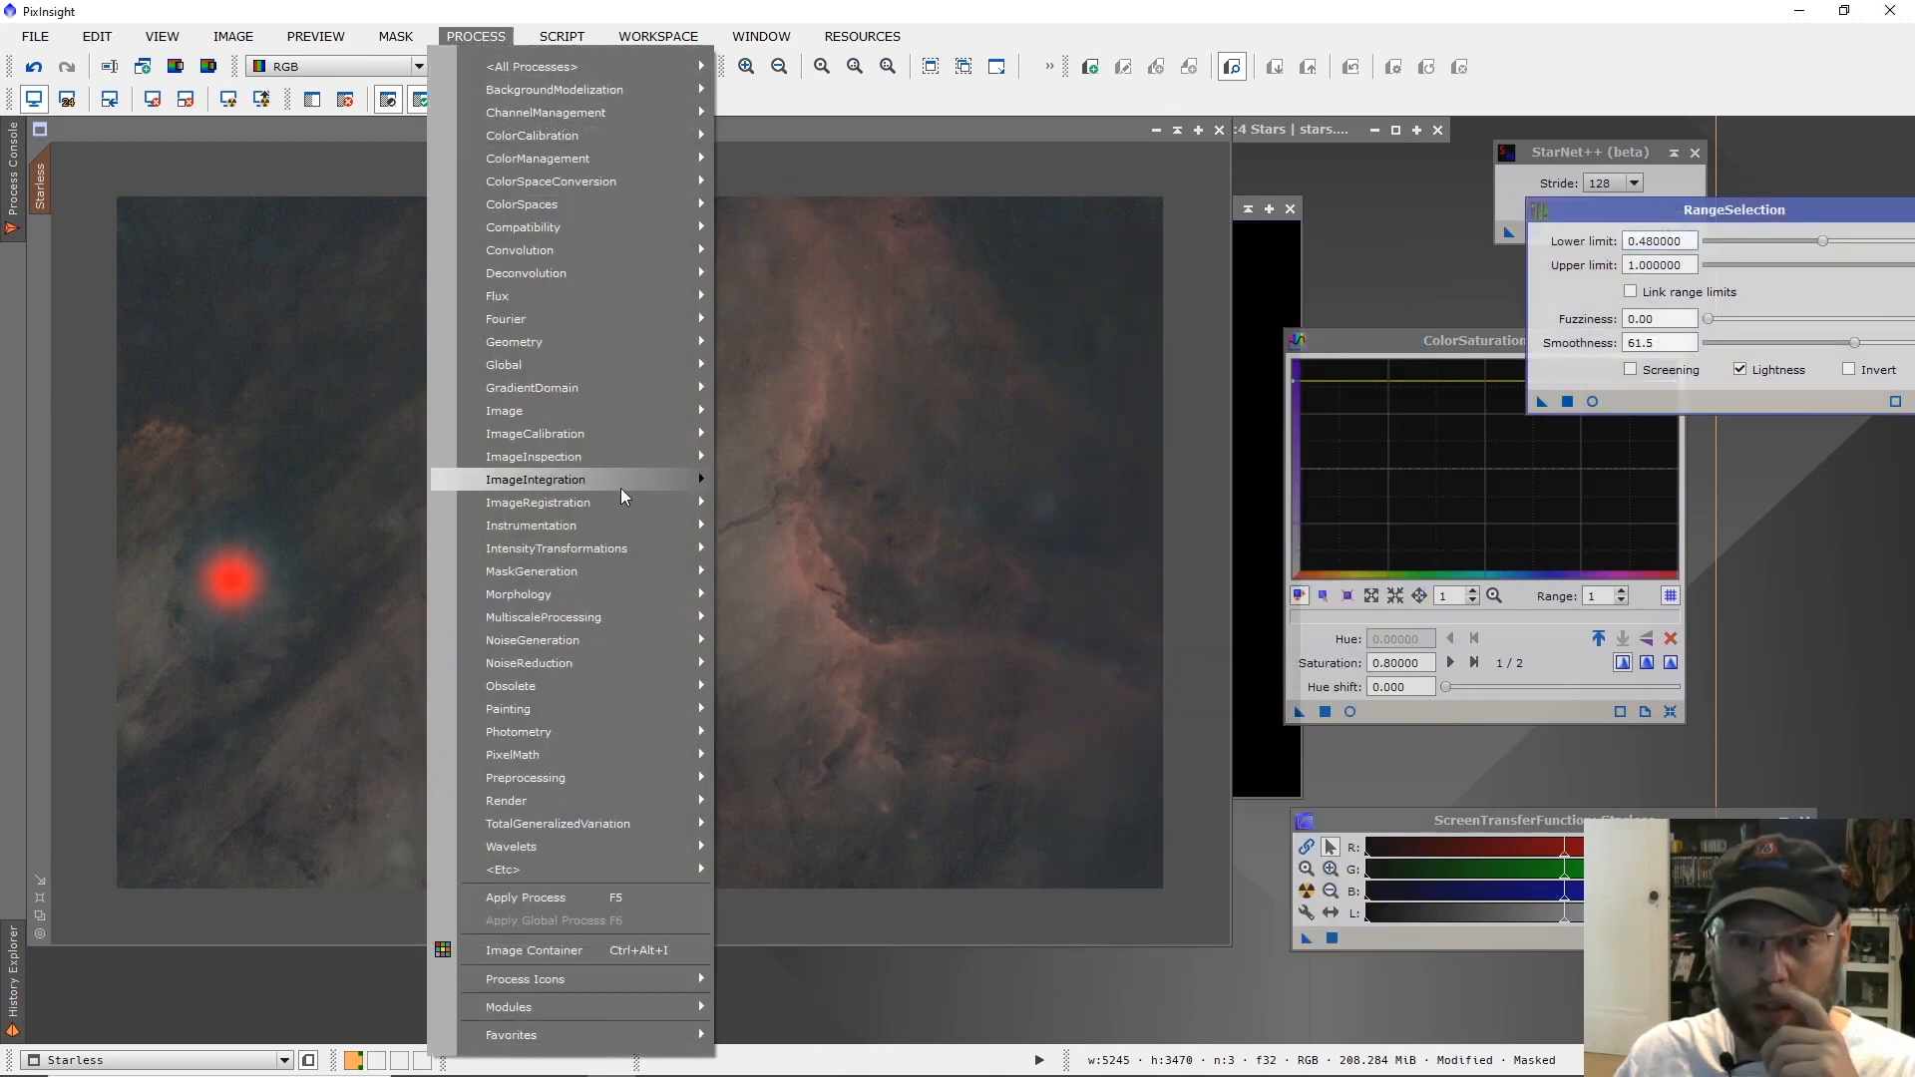
mouse_move(634, 548)
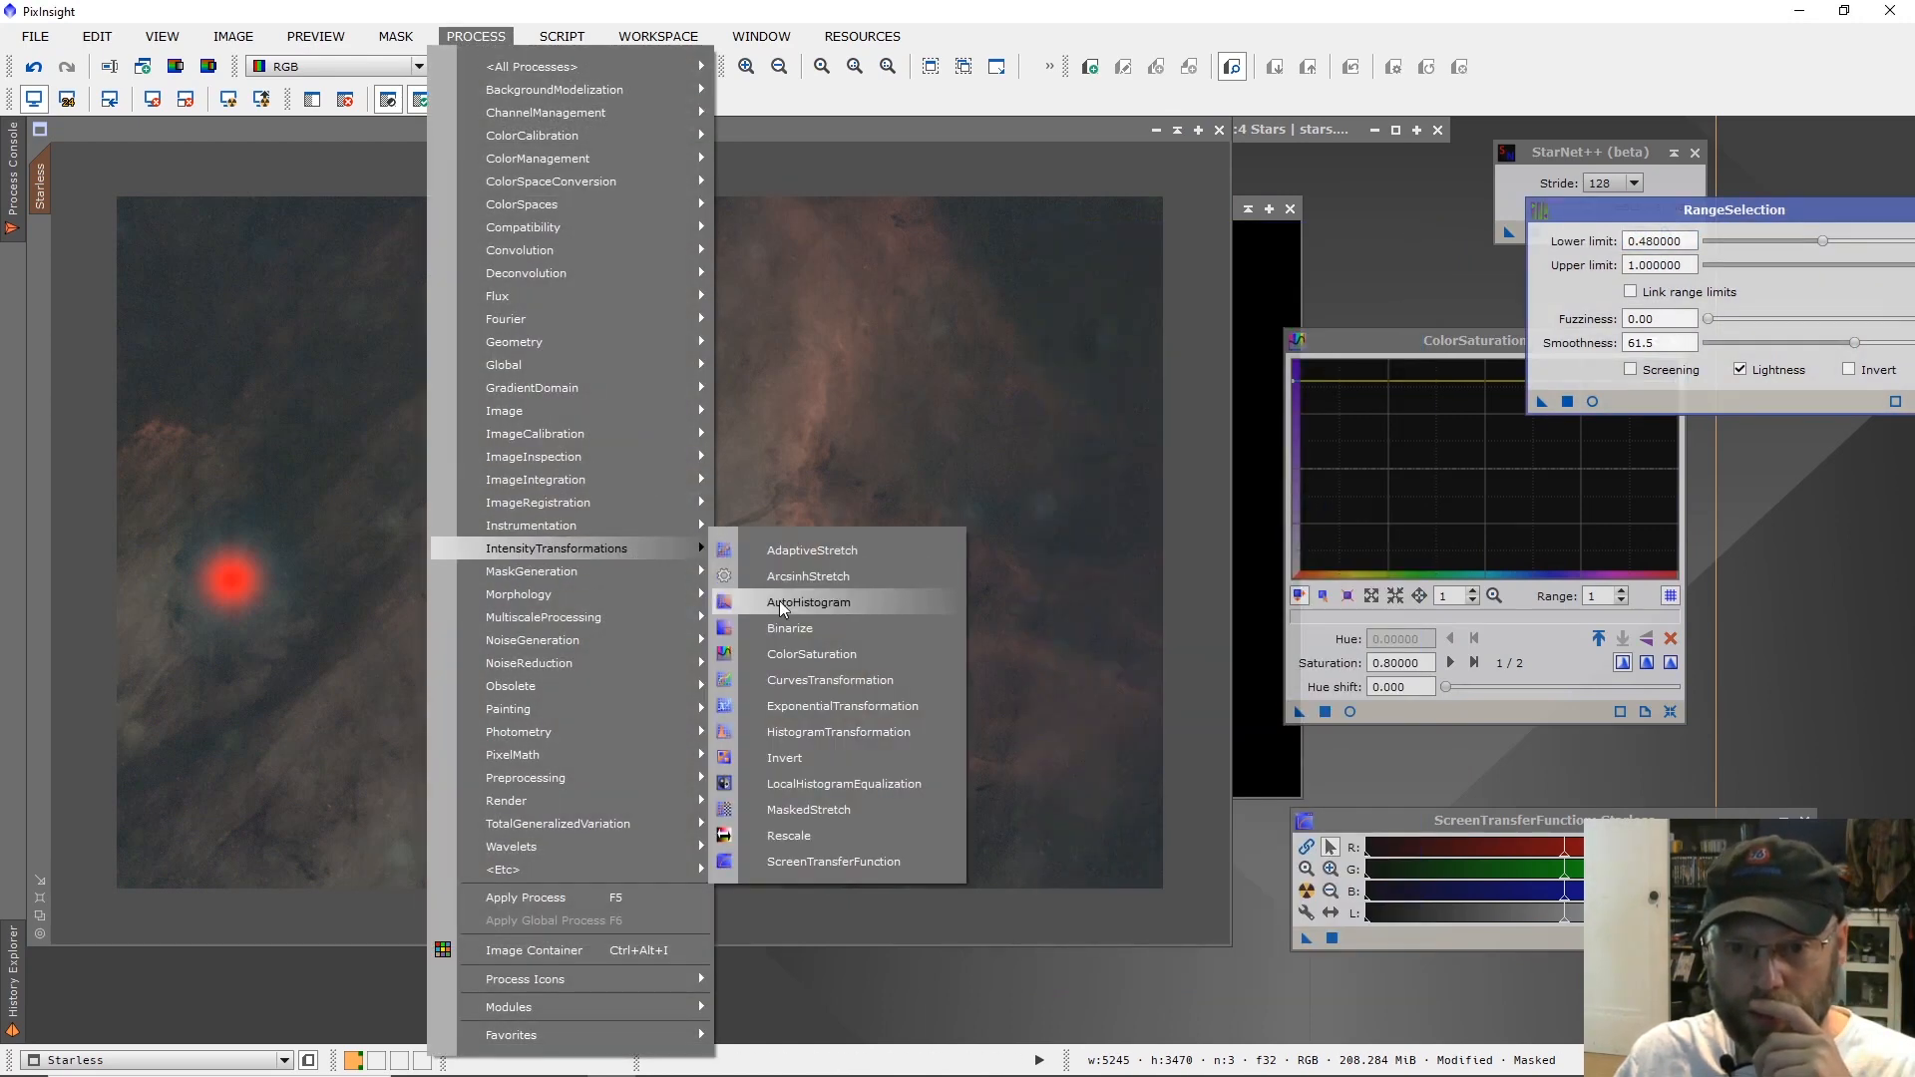
left_click(838, 680)
left_click(1762, 768)
left_click(1442, 770)
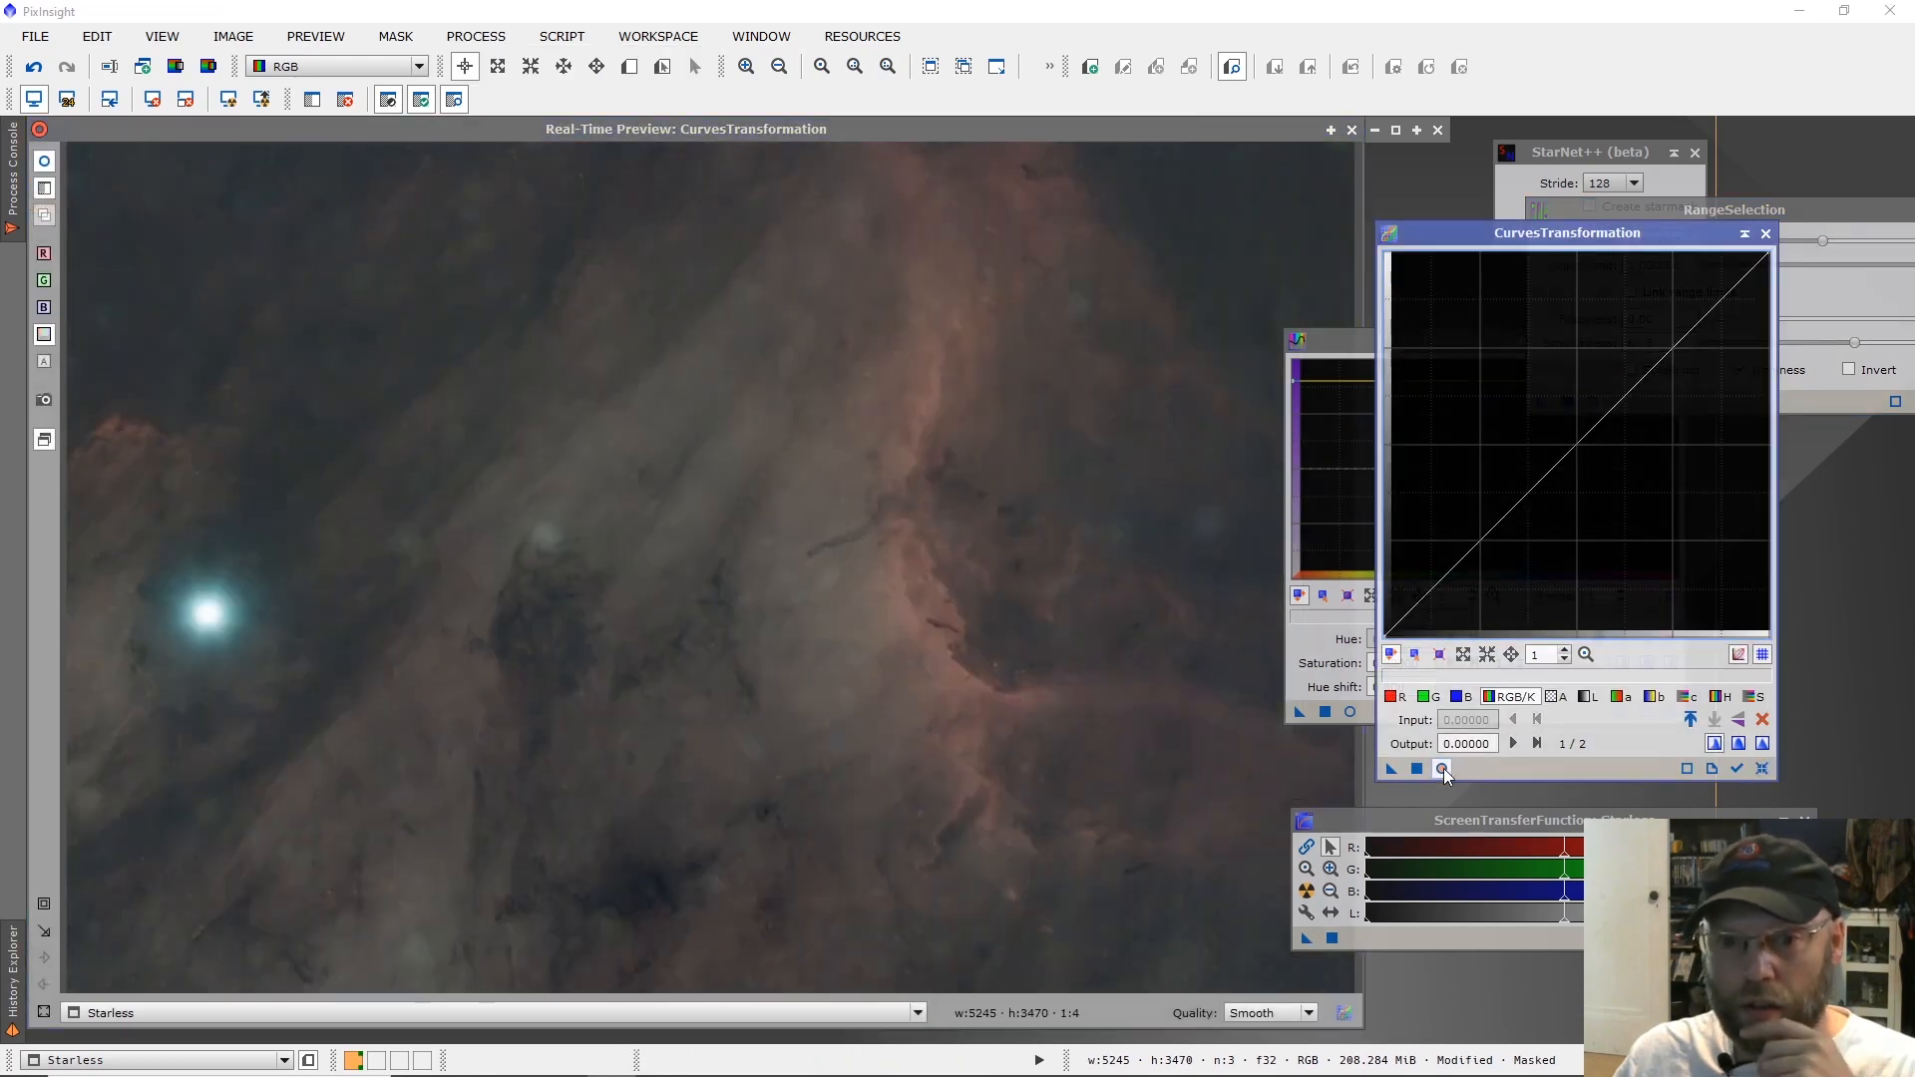
left_click_drag(1420, 604, 1427, 618)
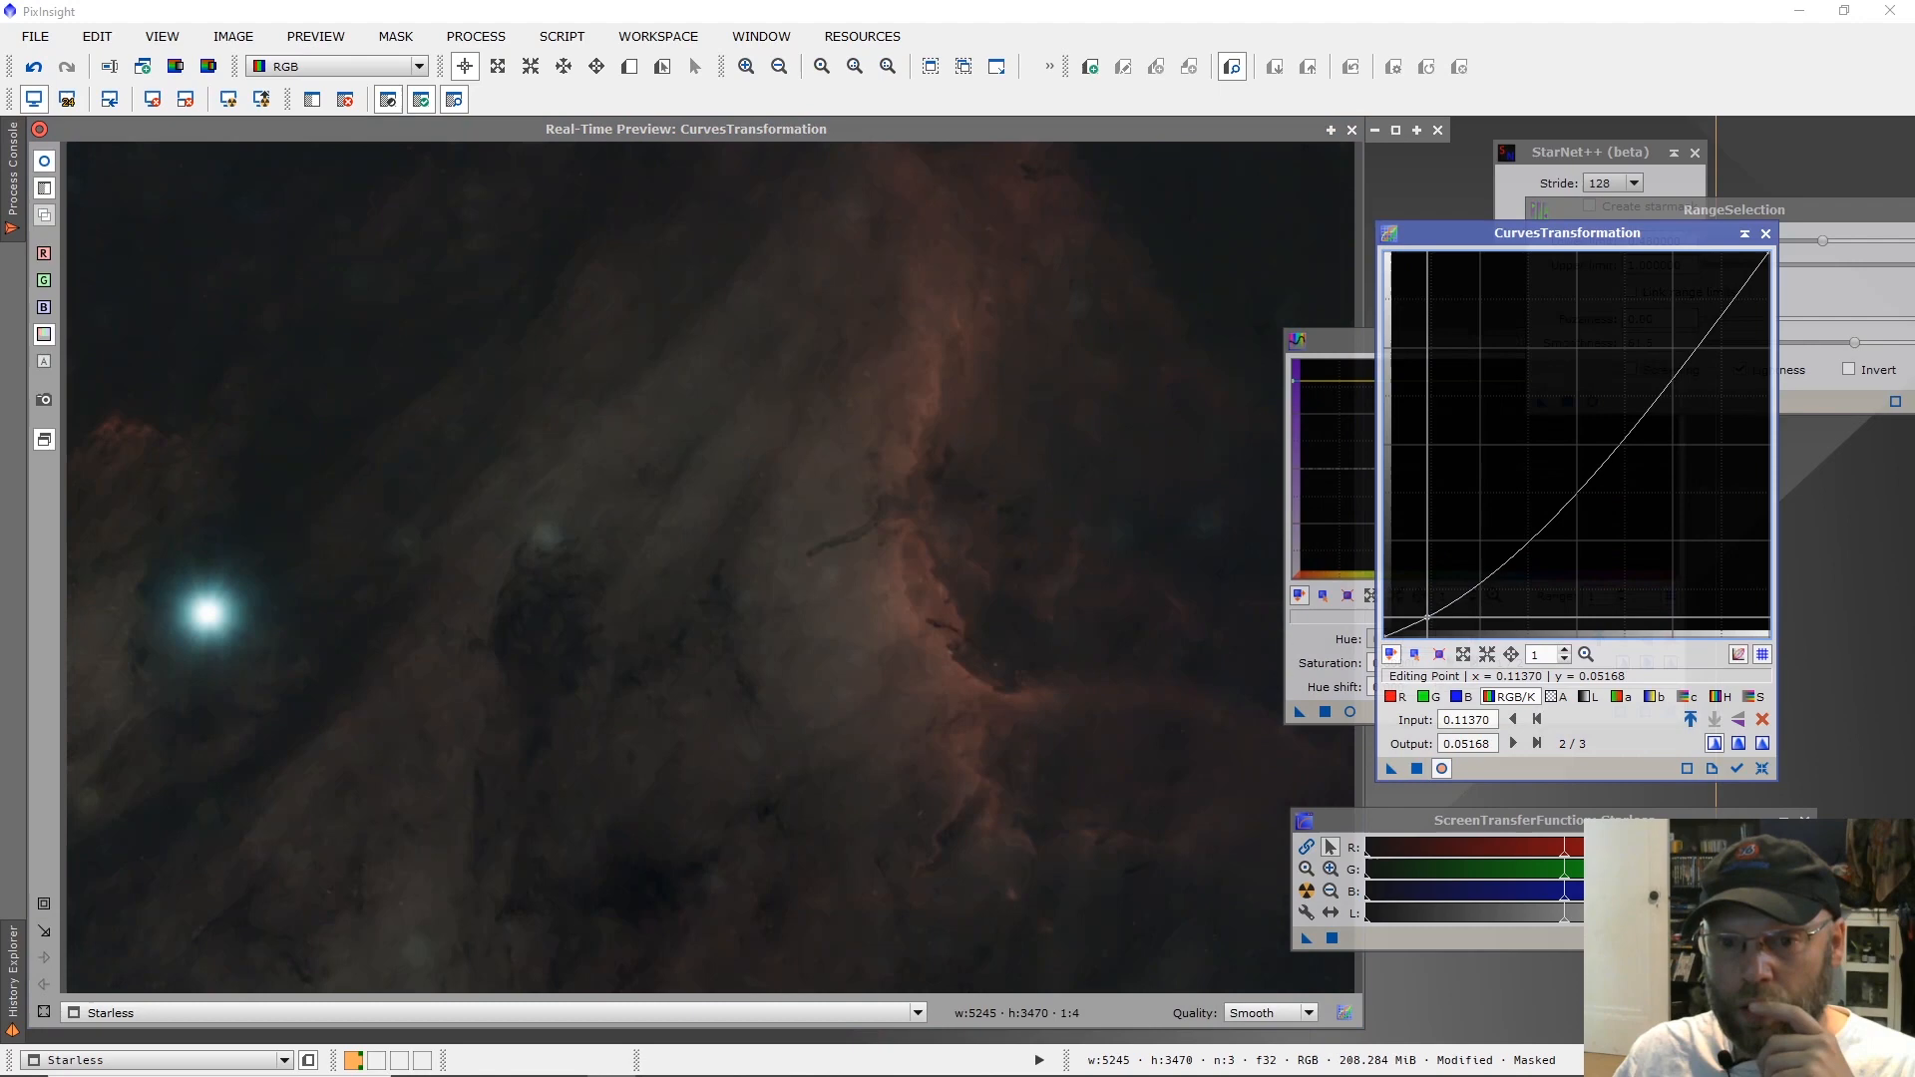
left_click_drag(1584, 461, 1539, 424)
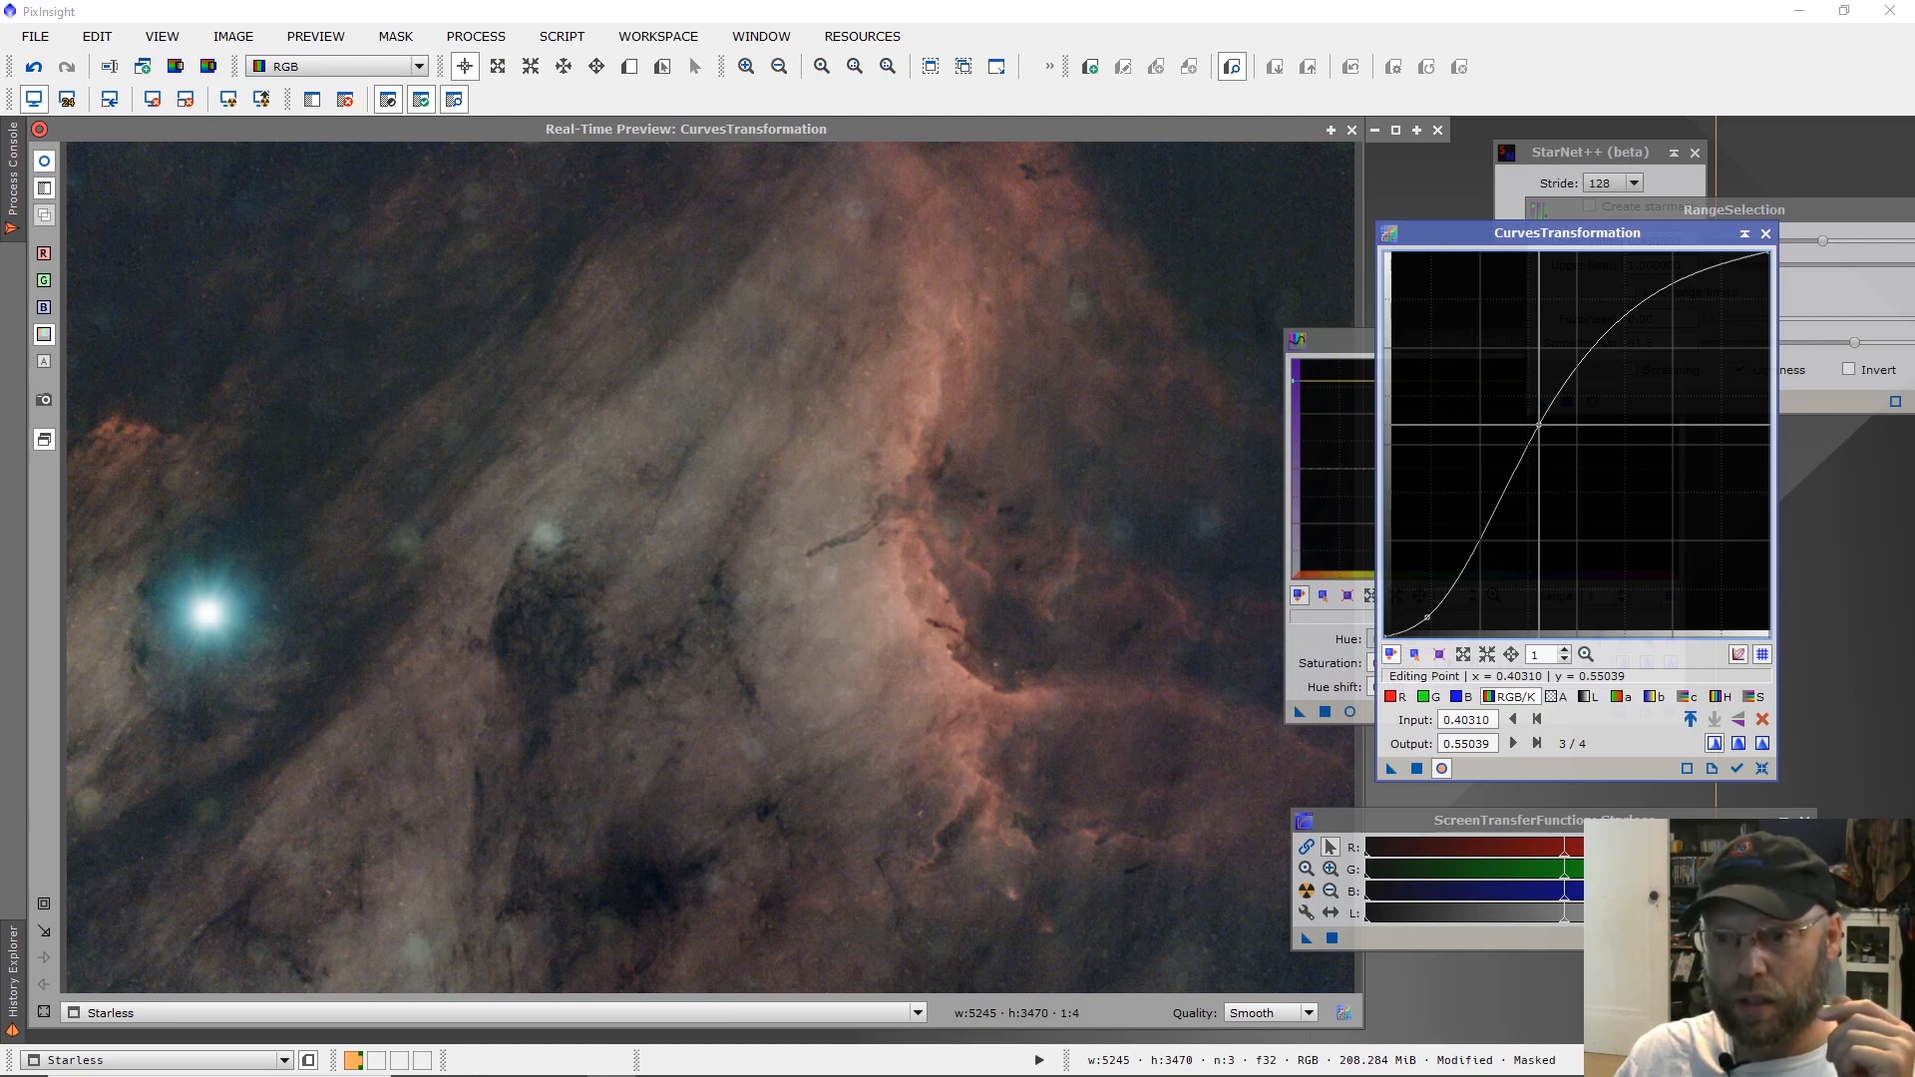
Shape the red curve through about (0.145, 0.147) and (0.375, 0.452), and apply the curves to the Starless image.
left_click(1393, 696)
left_click_drag(1545, 481, 1536, 471)
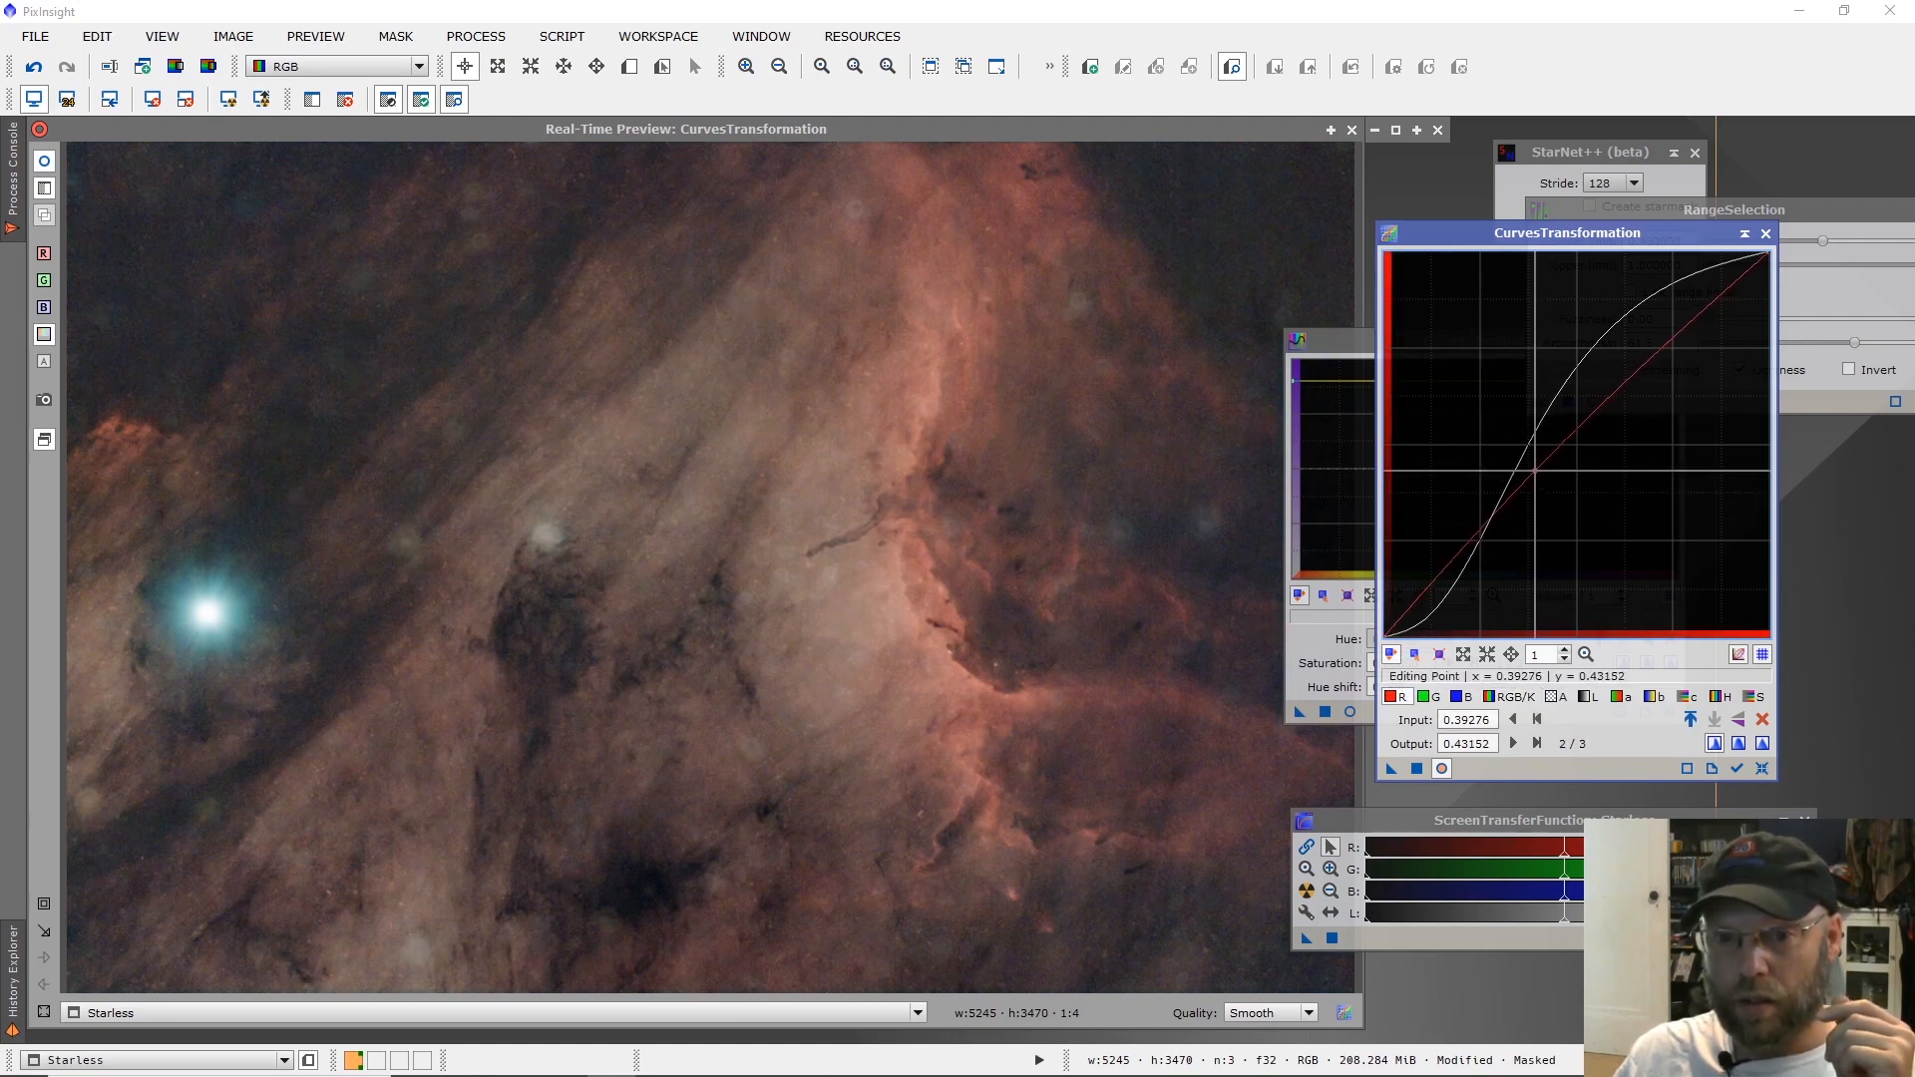
left_click_drag(1430, 585, 1439, 580)
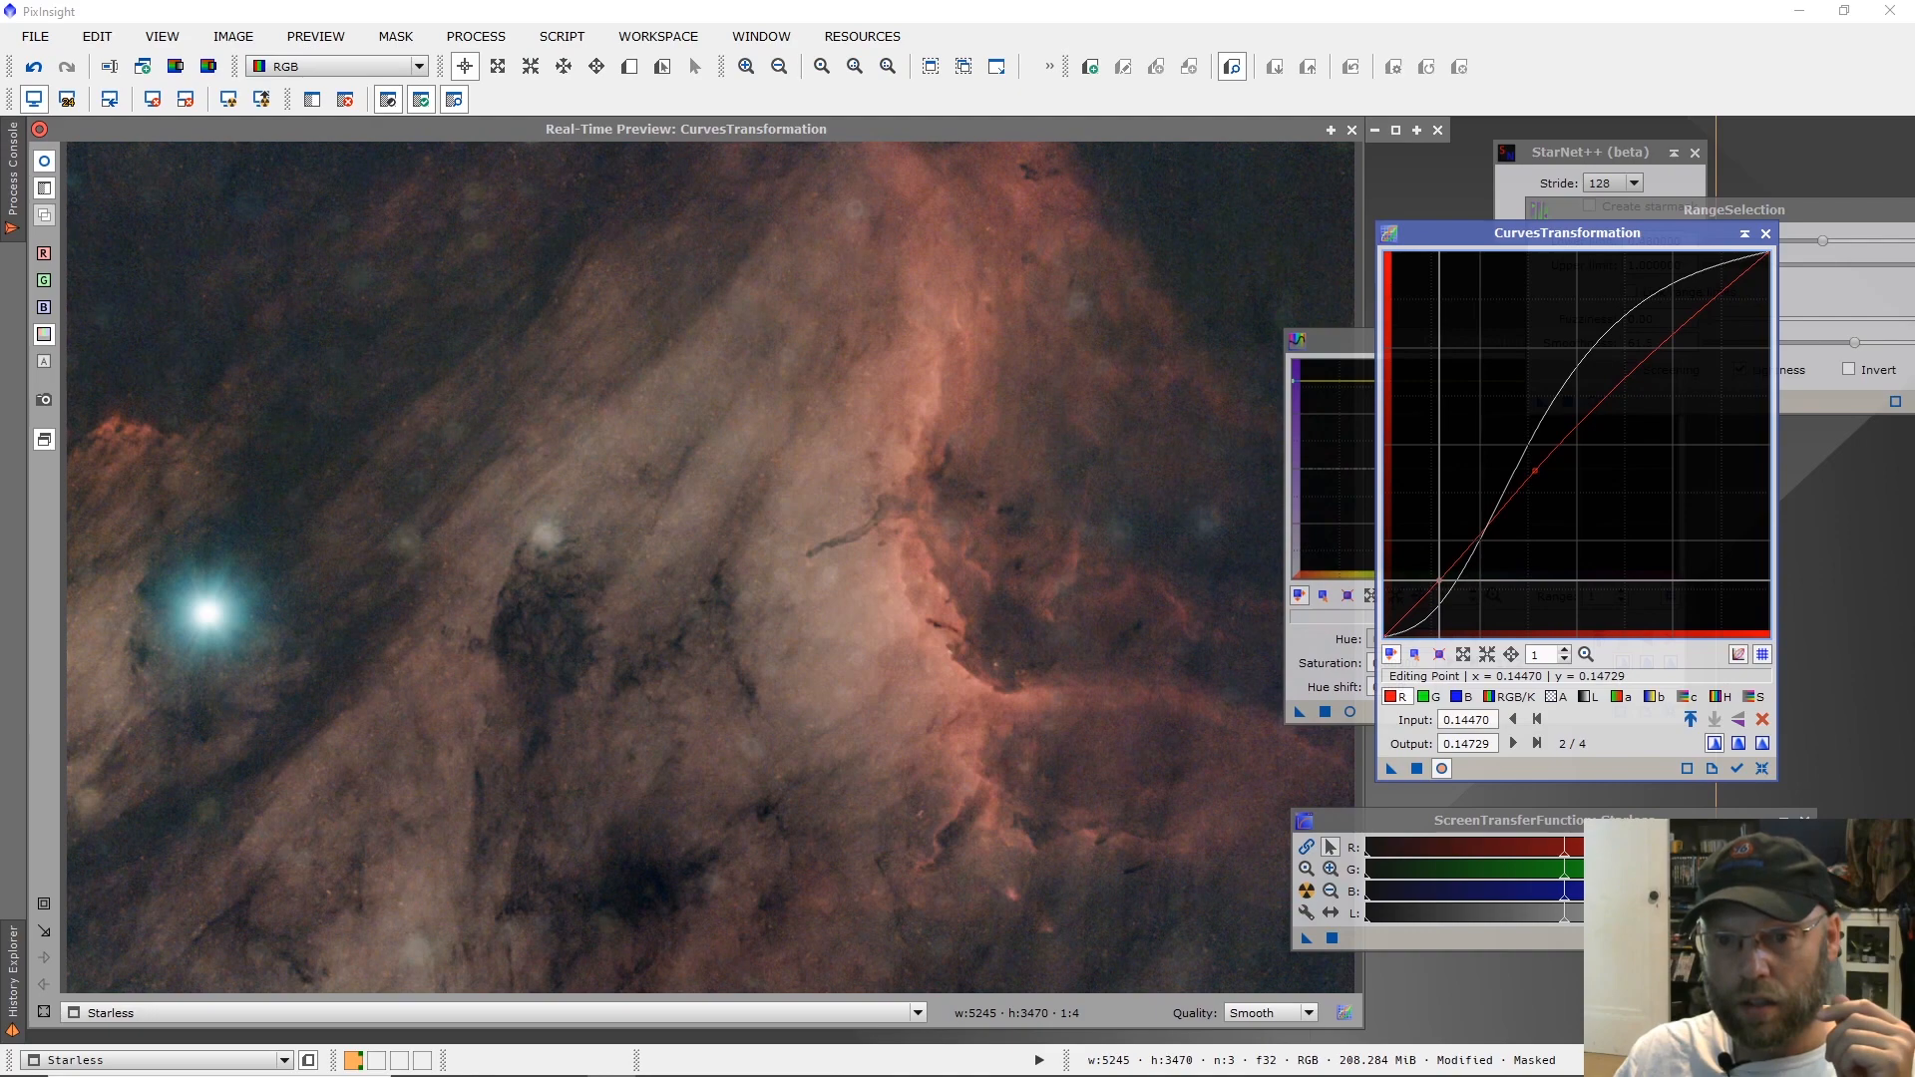
left_click(1535, 470)
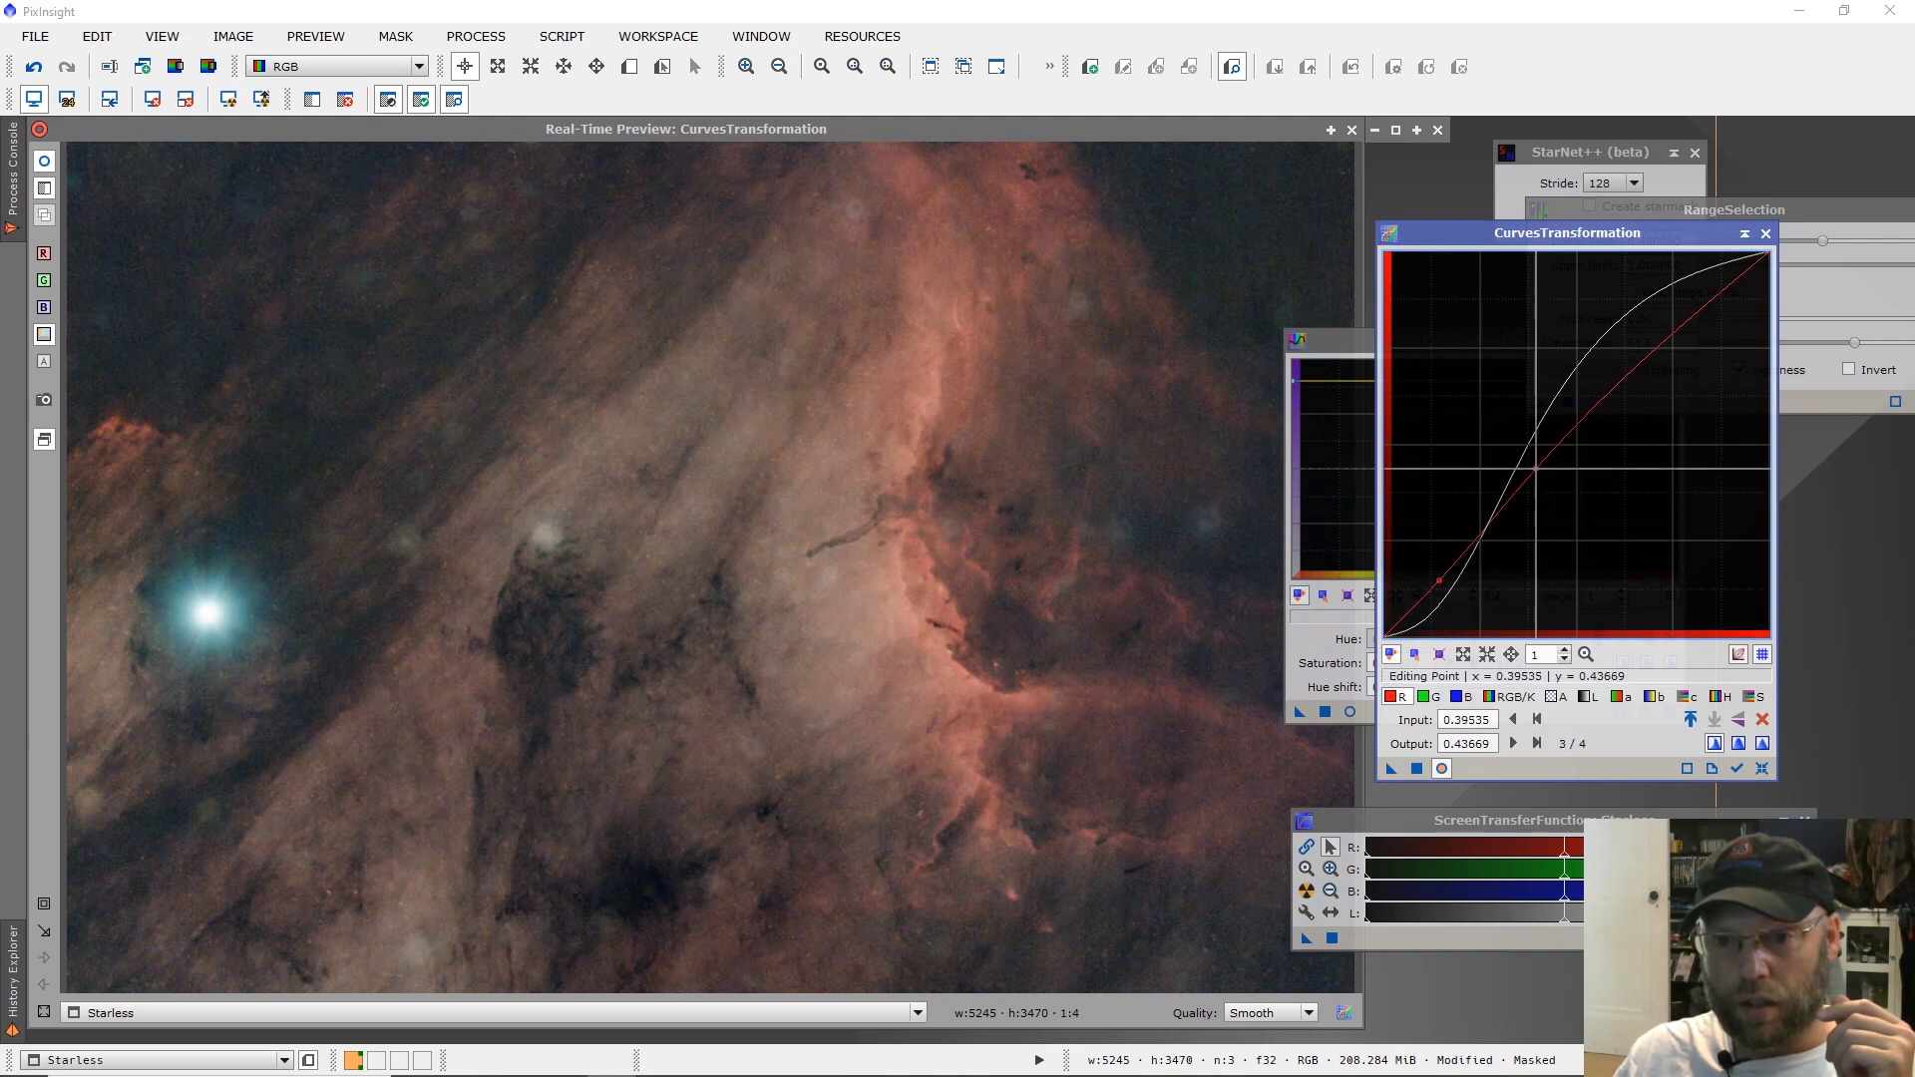
left_click_drag(1536, 469, 1528, 462)
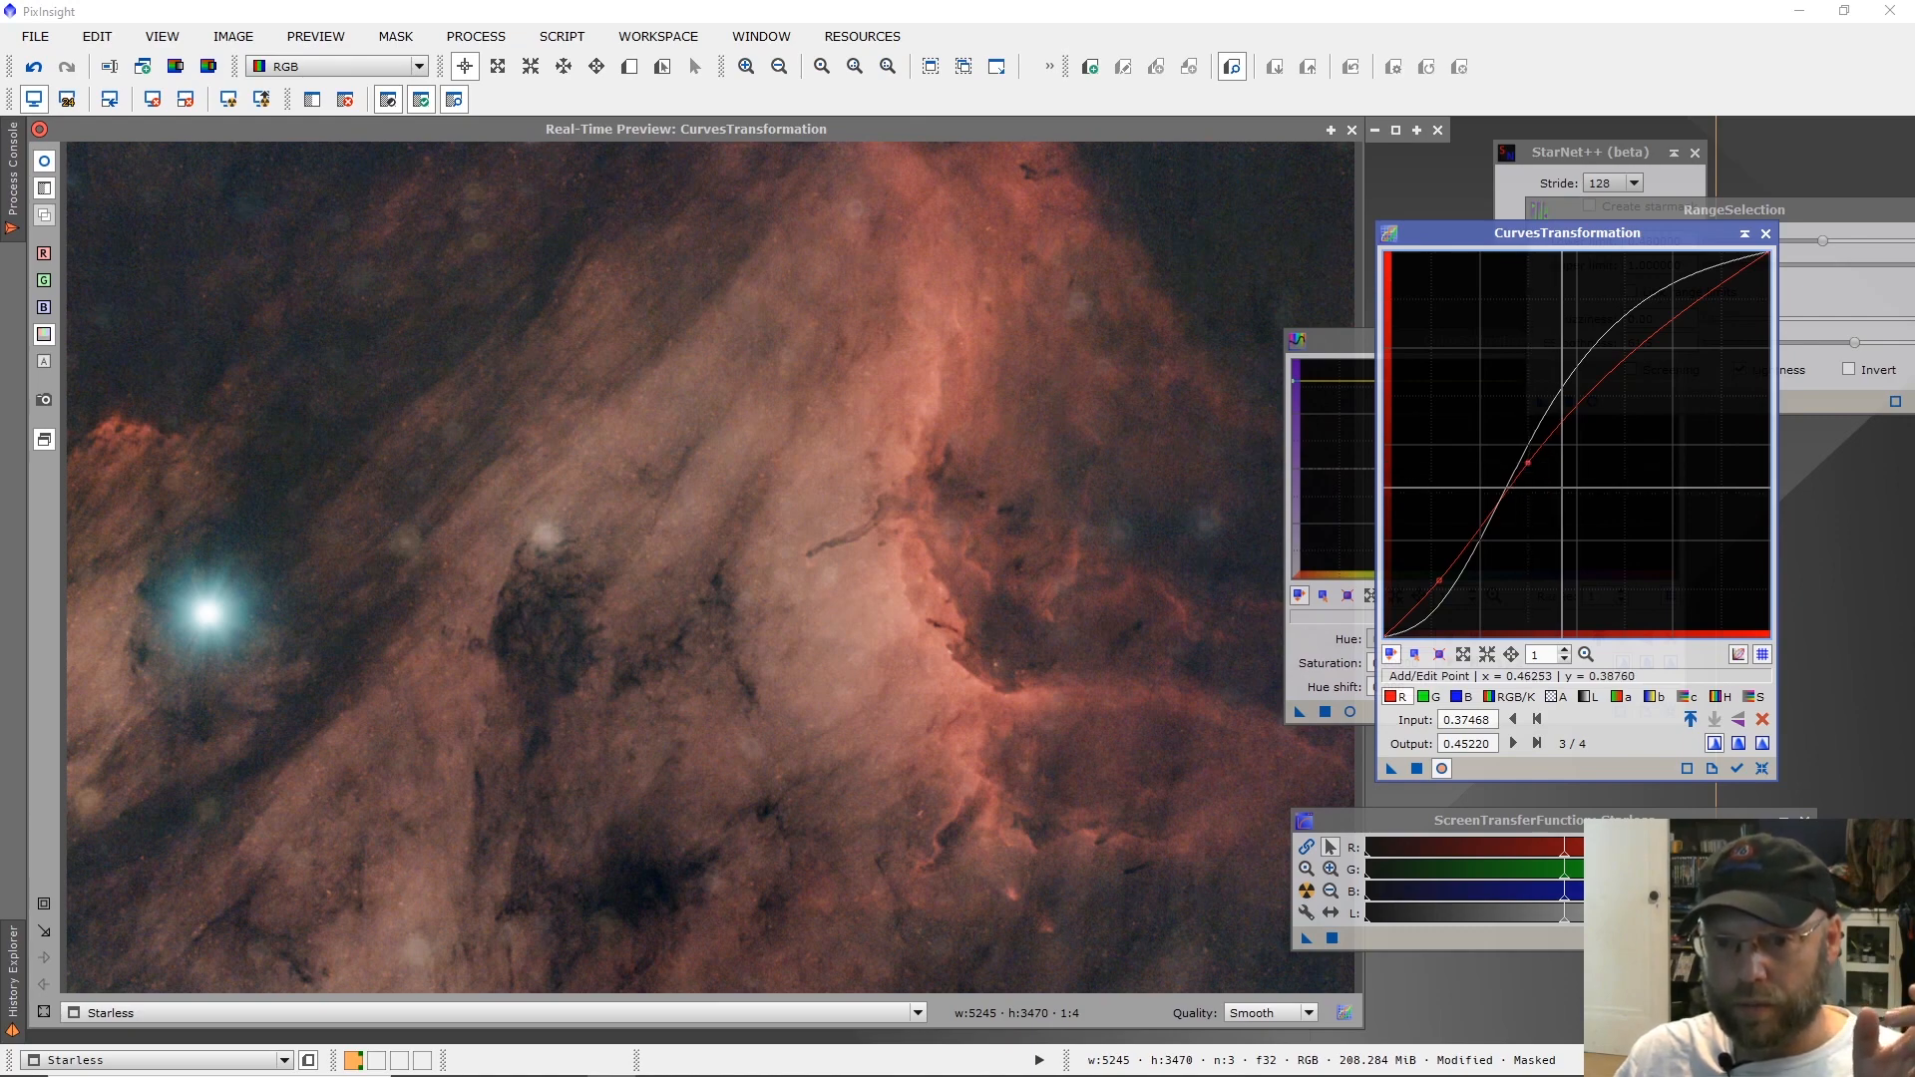
left_click(1416, 768)
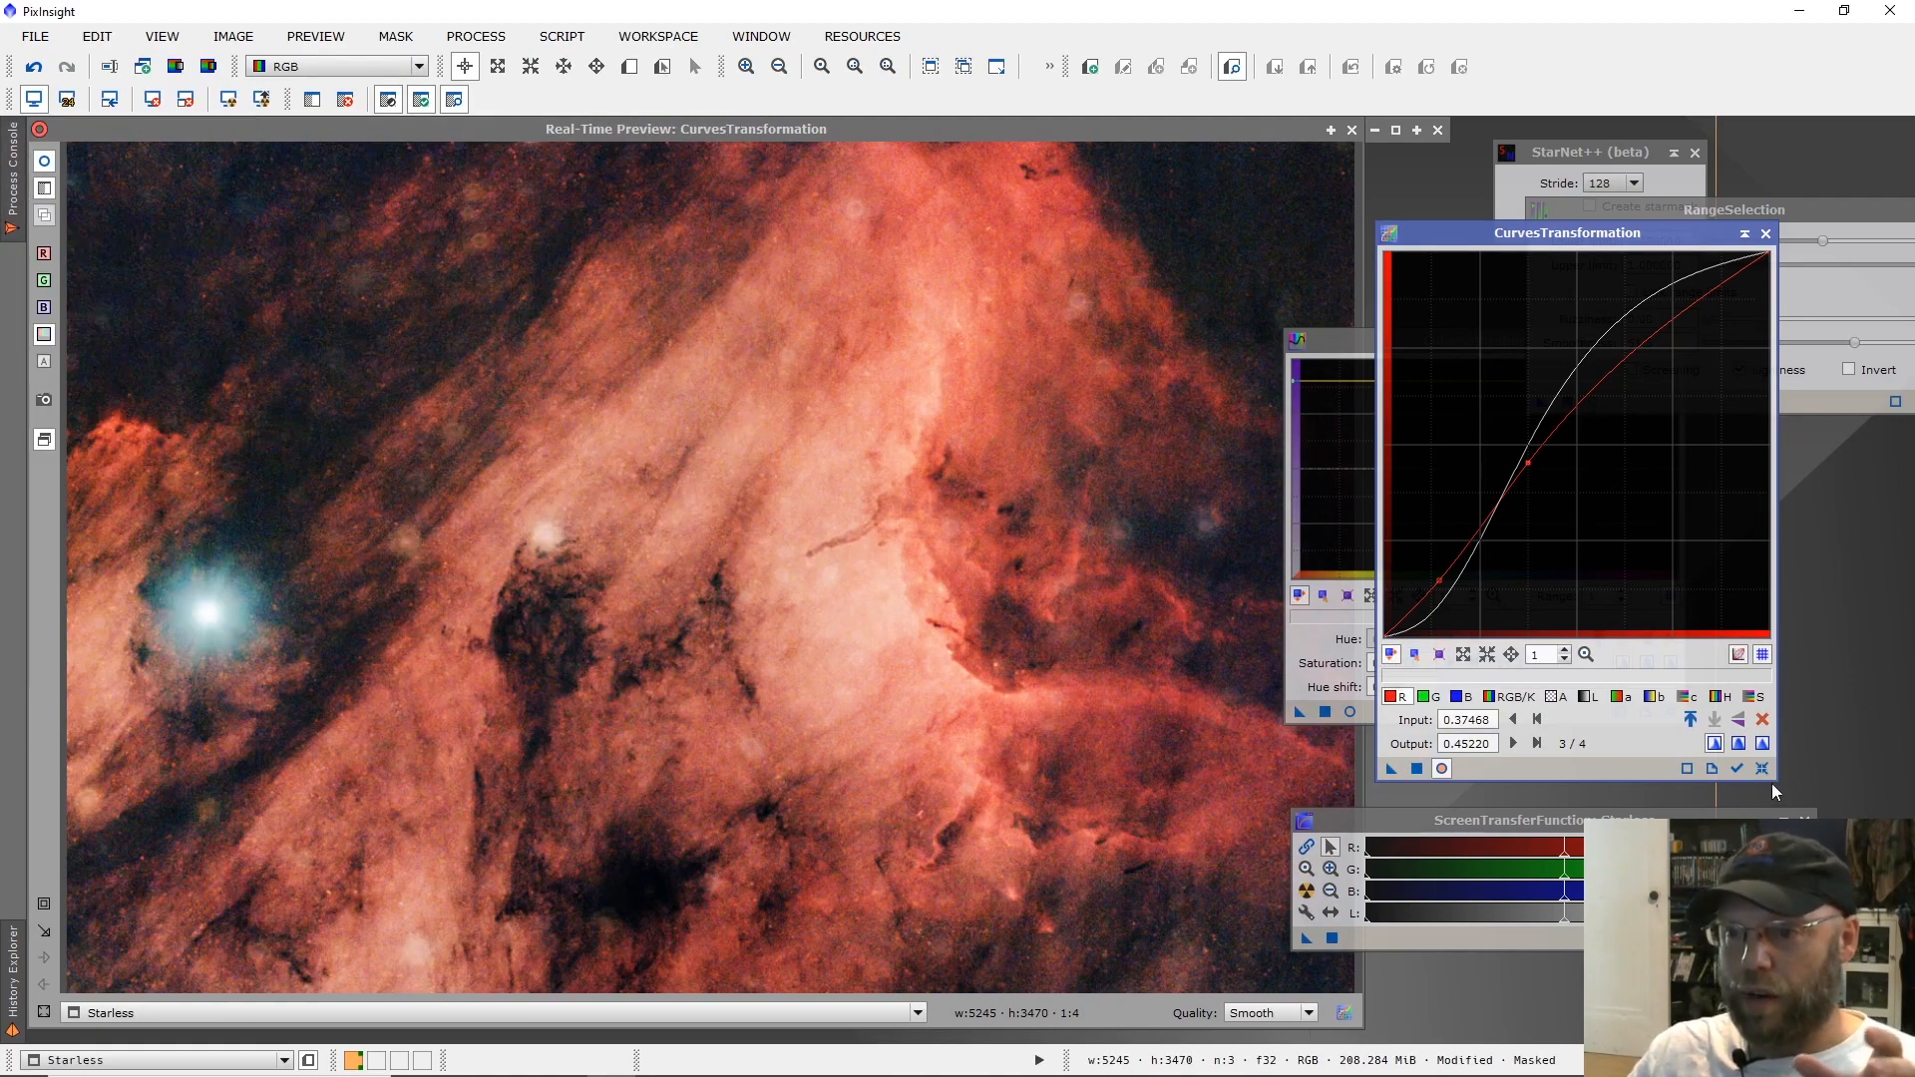
Reset and close CurvesTransformation along with its real-time preview, and move the ColorSaturation window clear of the Starless image.
left_click(1761, 769)
left_click(1765, 234)
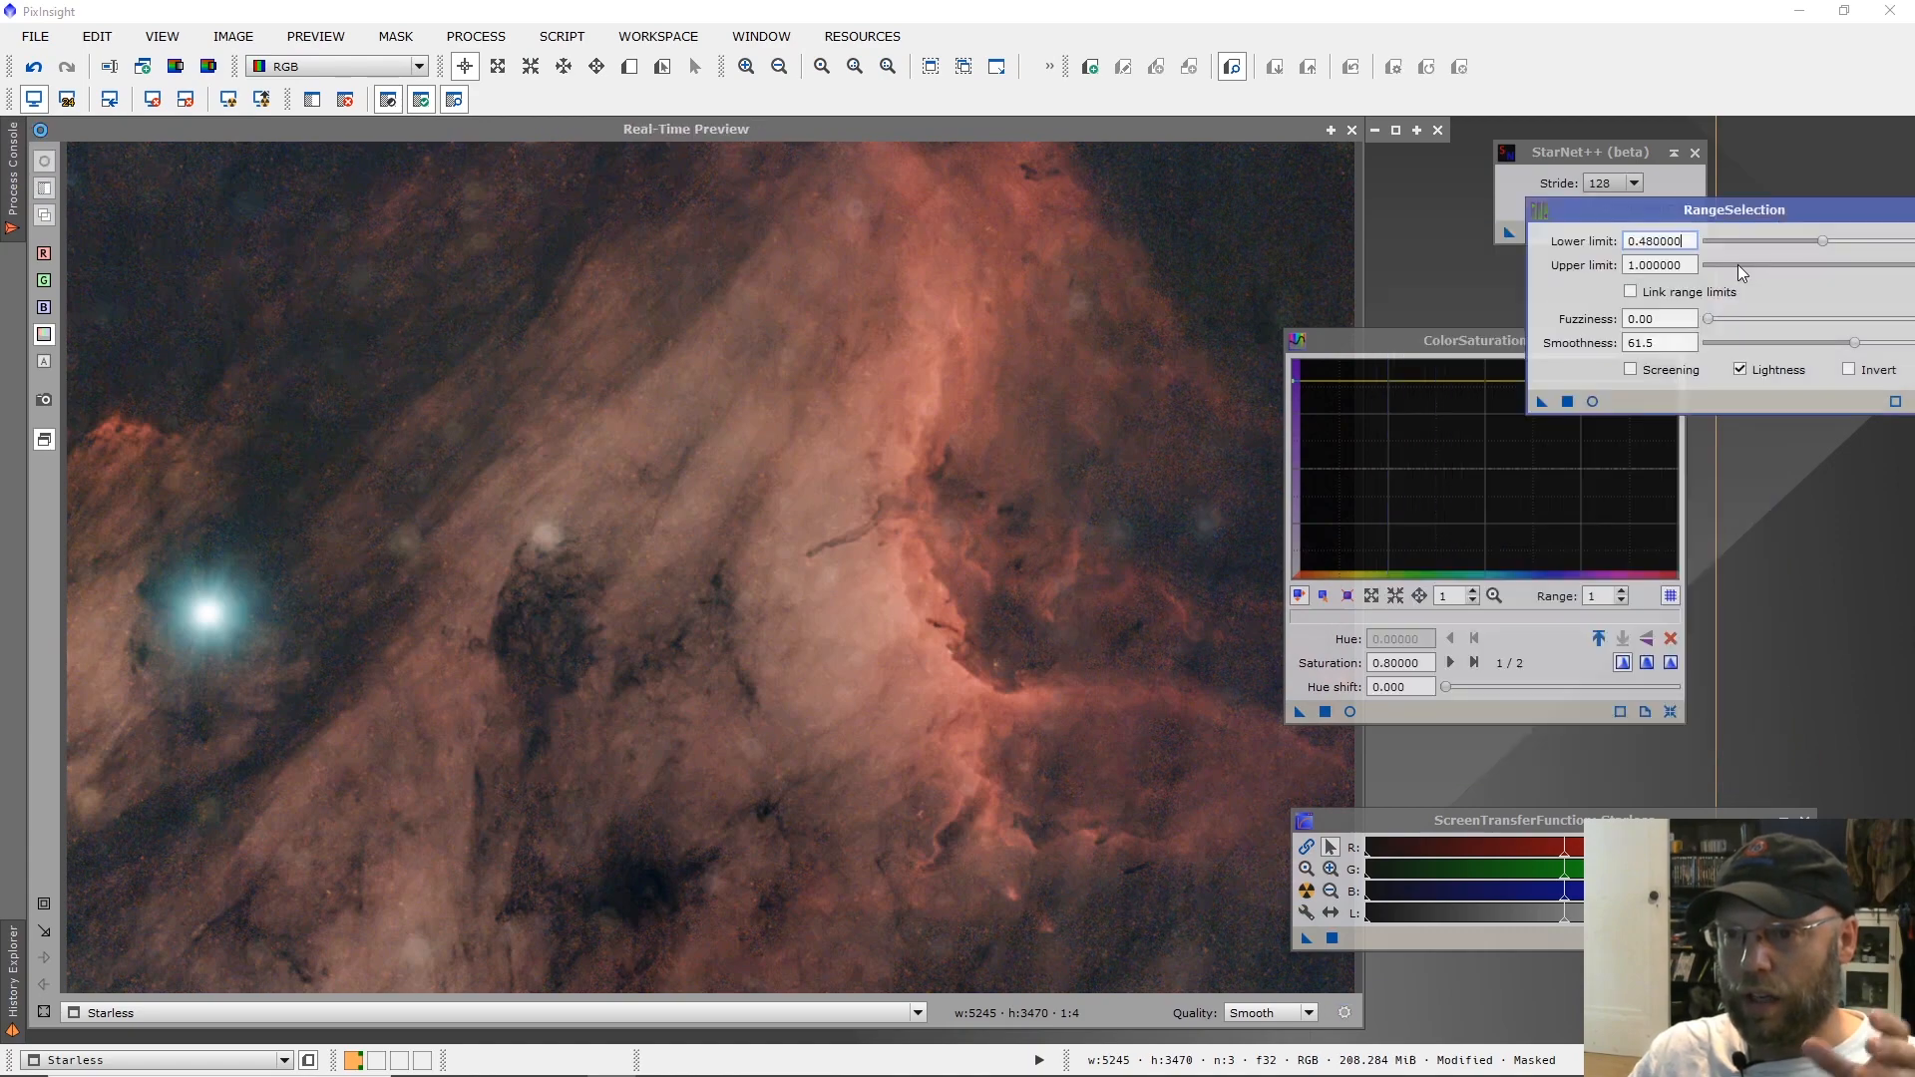
left_click(1351, 129)
left_click_drag(1369, 339, 1582, 440)
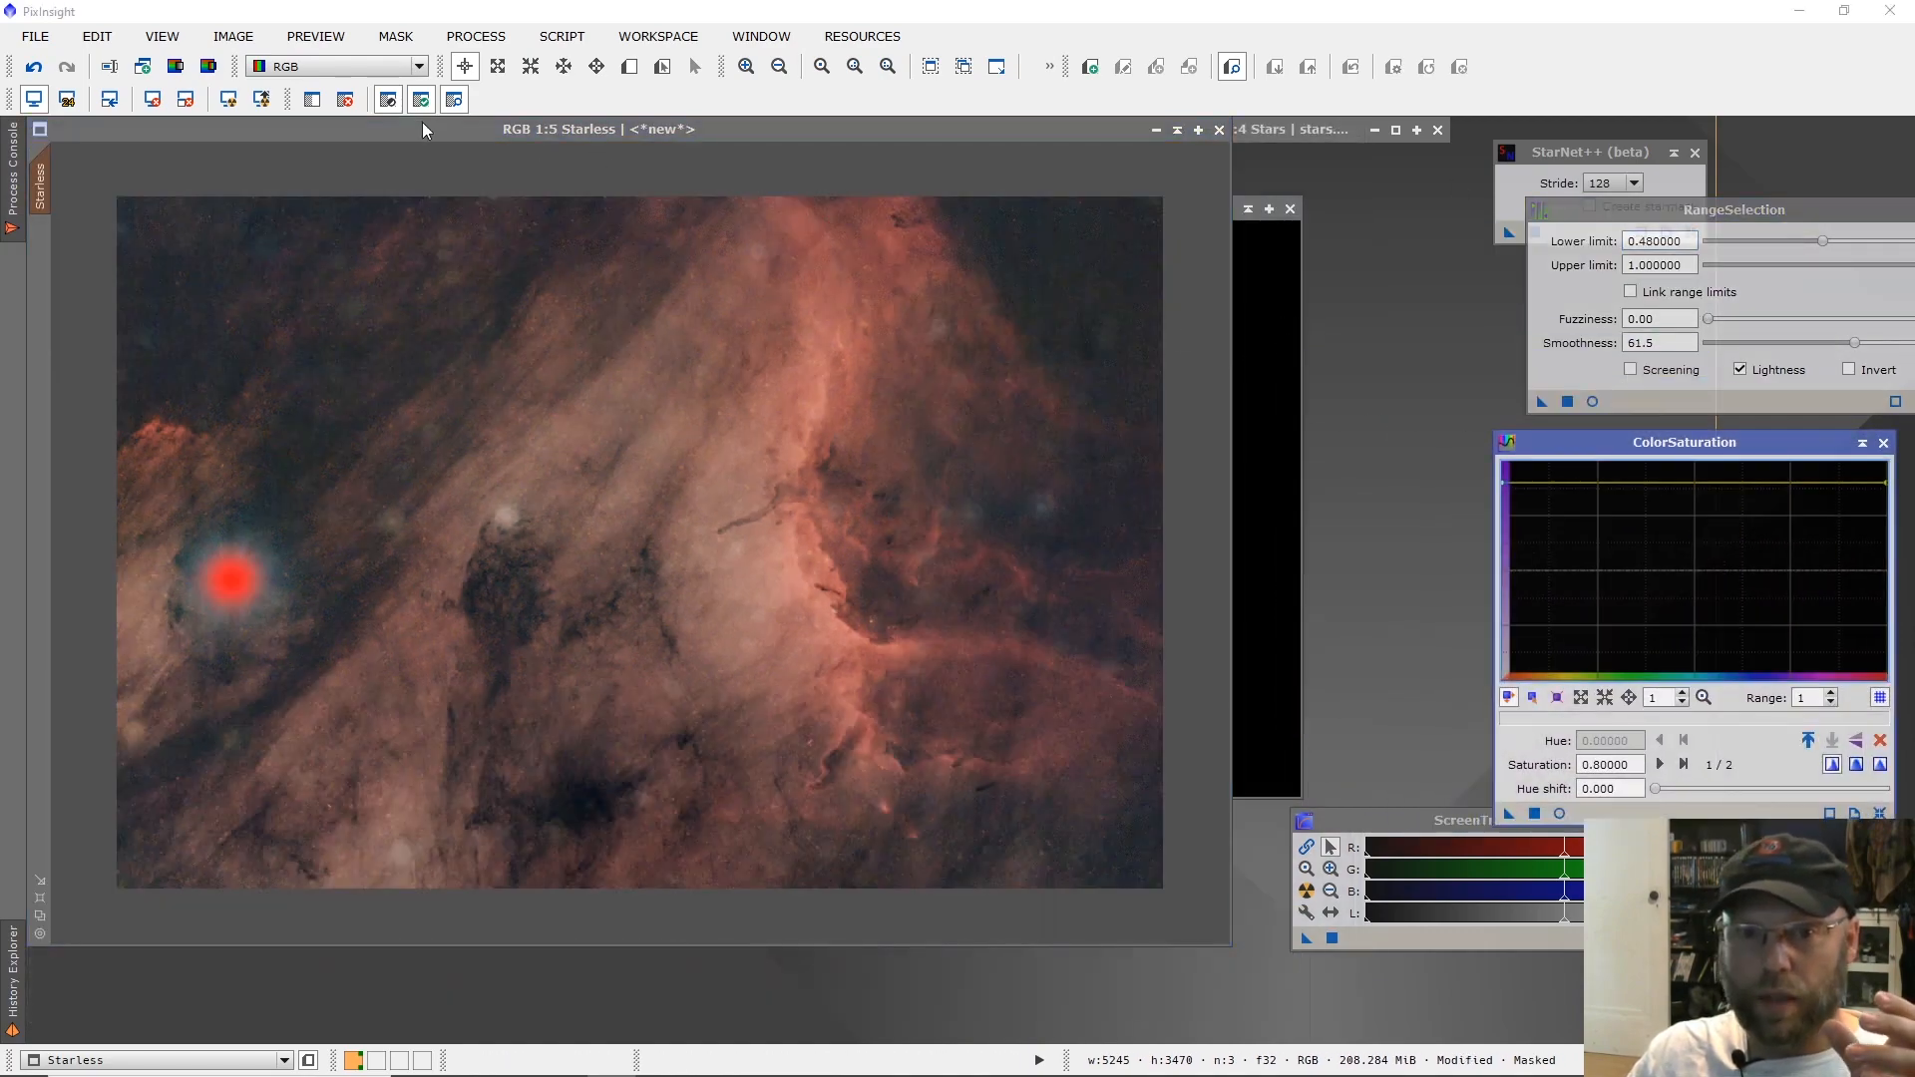
Reposition the Starless window with the mask overlay temporarily hidden, and restore the overlay.
left_click(454, 99)
left_click_drag(445, 130, 638, 154)
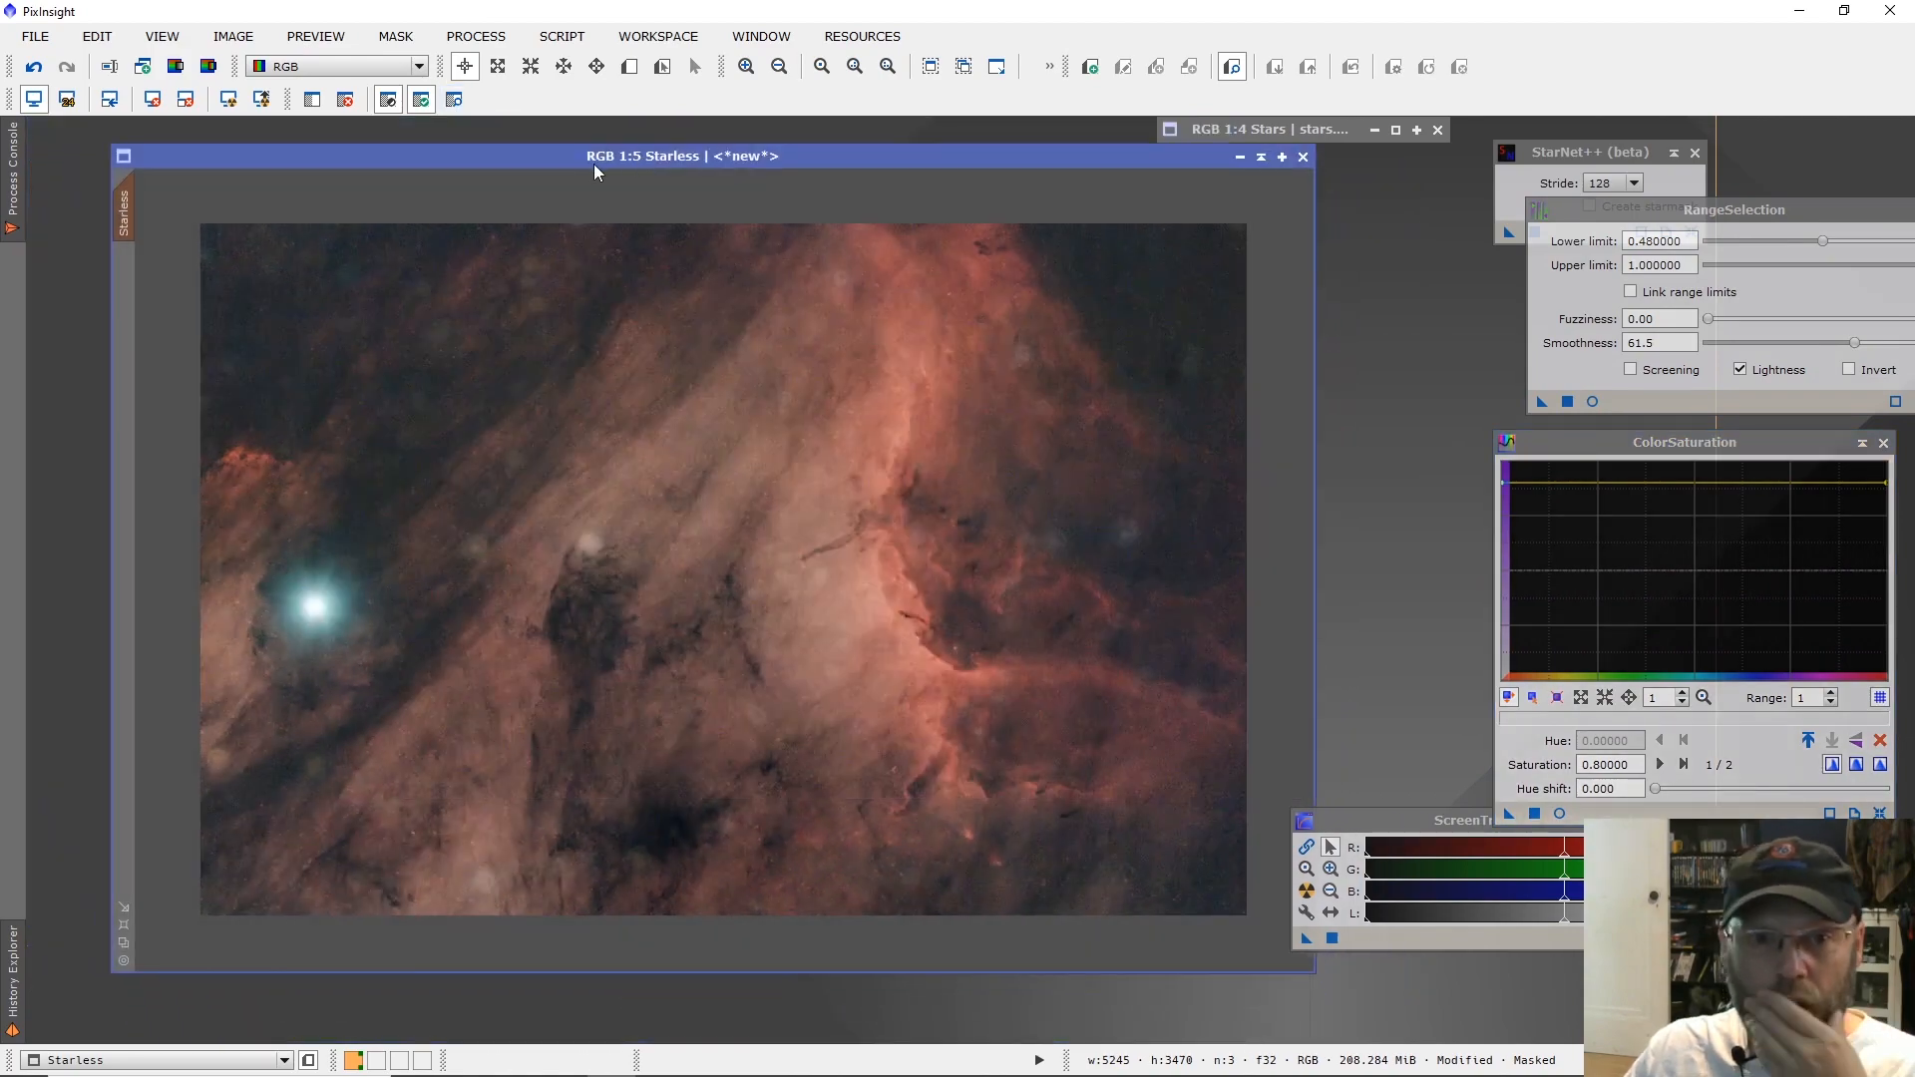
left_click(454, 101)
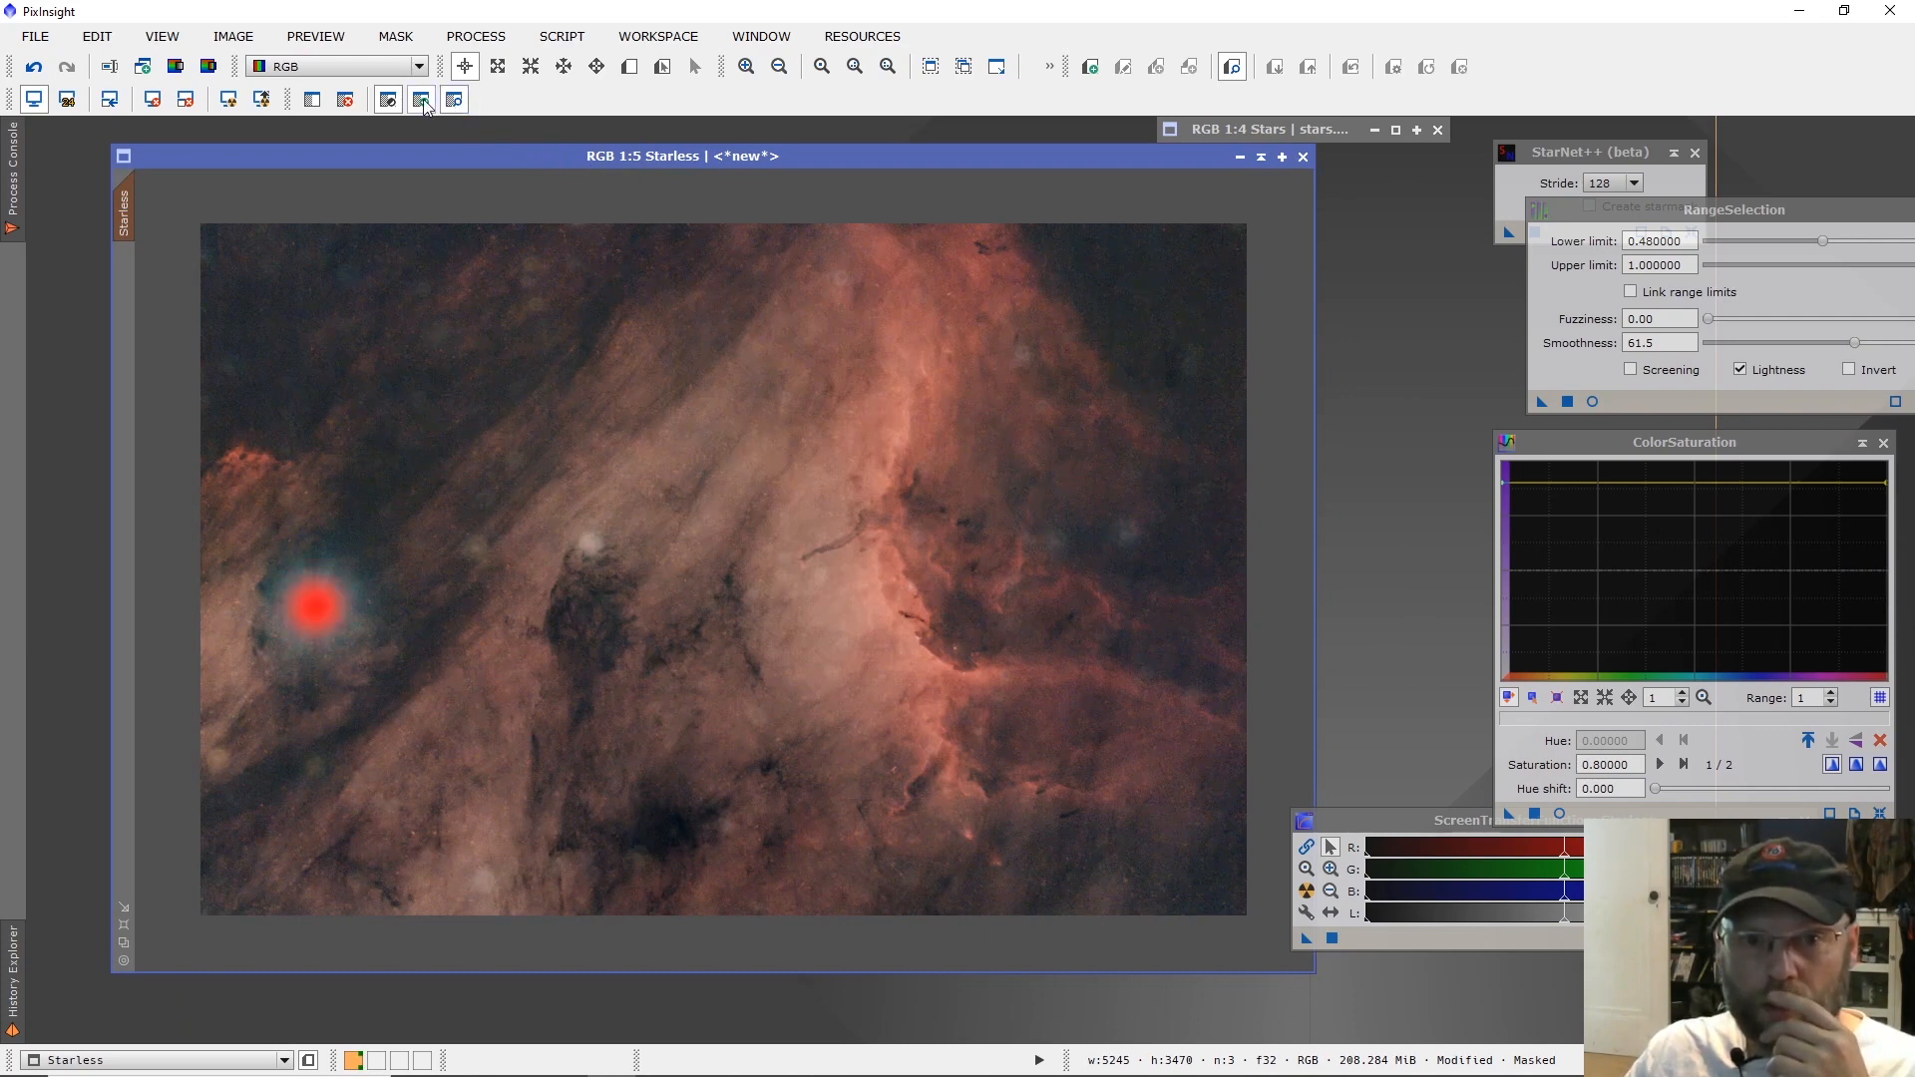
Disable the mask on the Starless image and move the RangeSelection window aside.
left_click(454, 101)
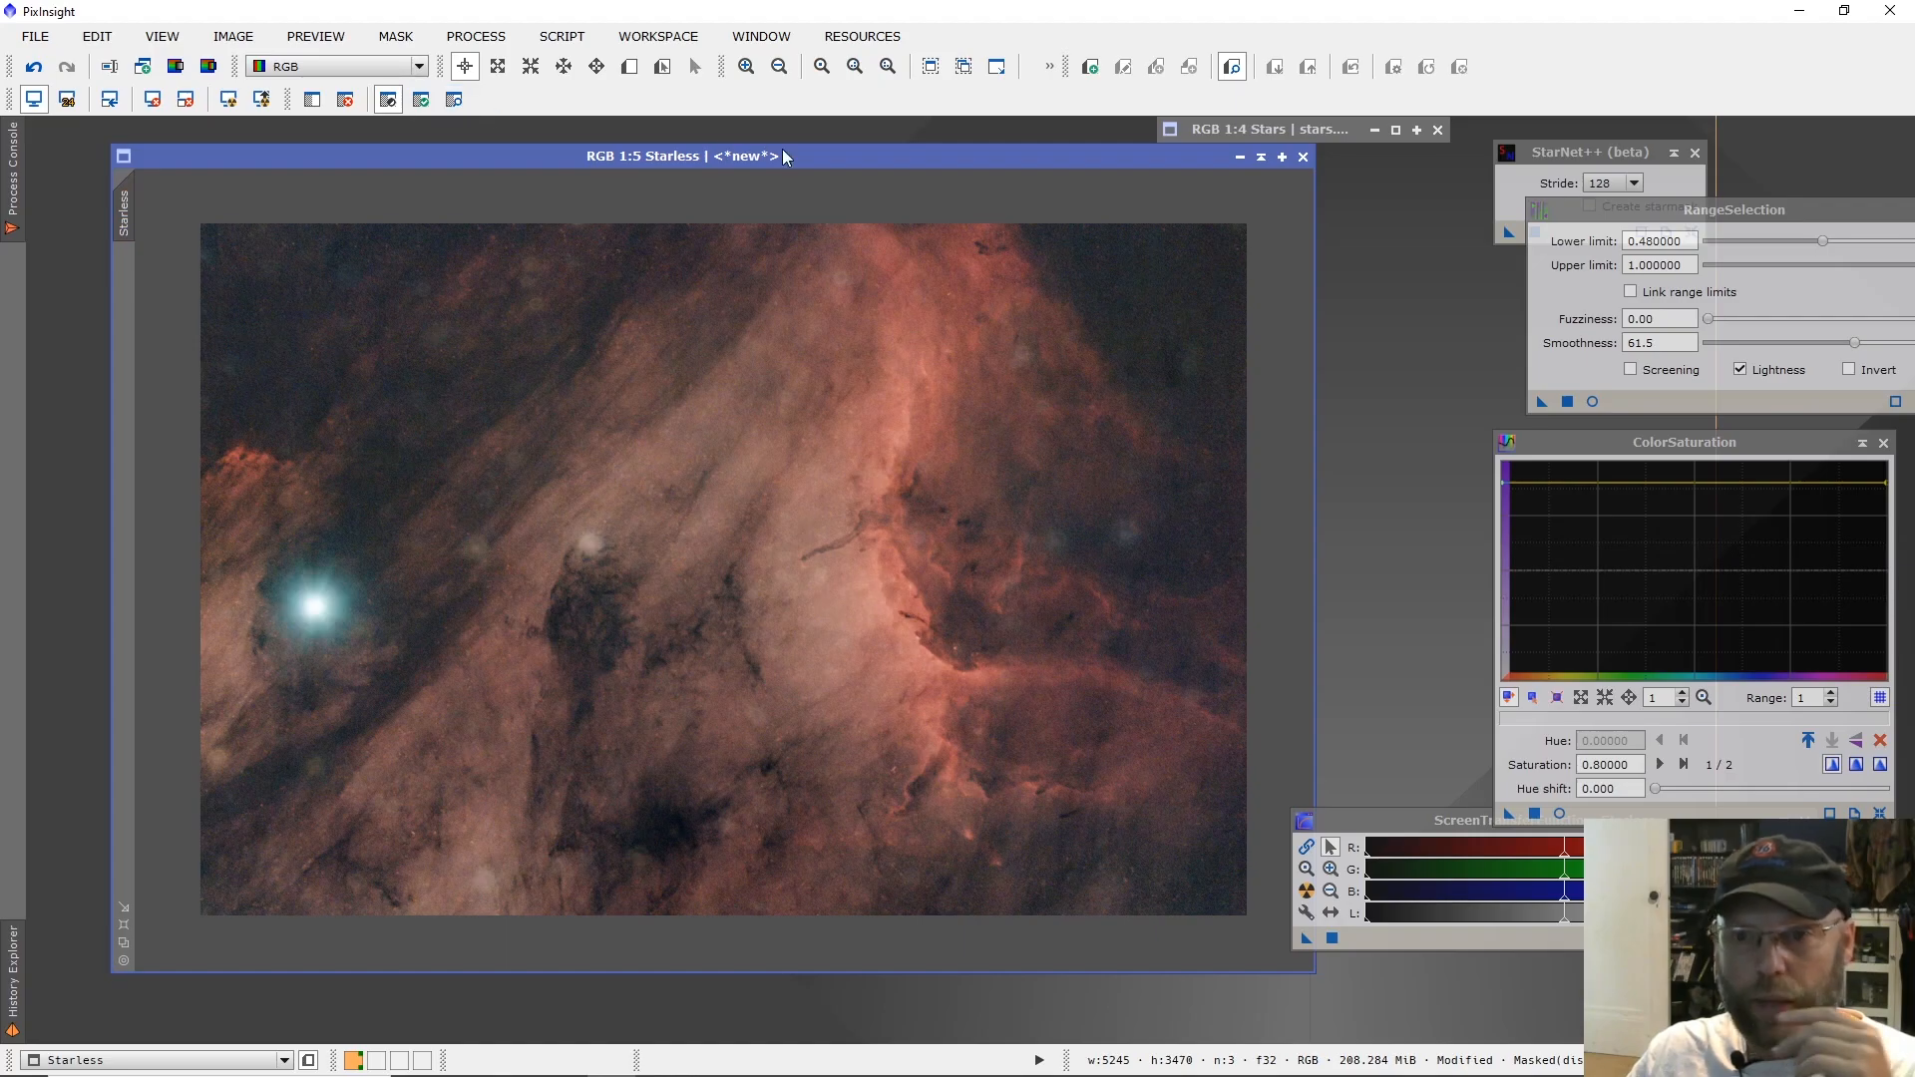
left_click_drag(1594, 205, 1423, 231)
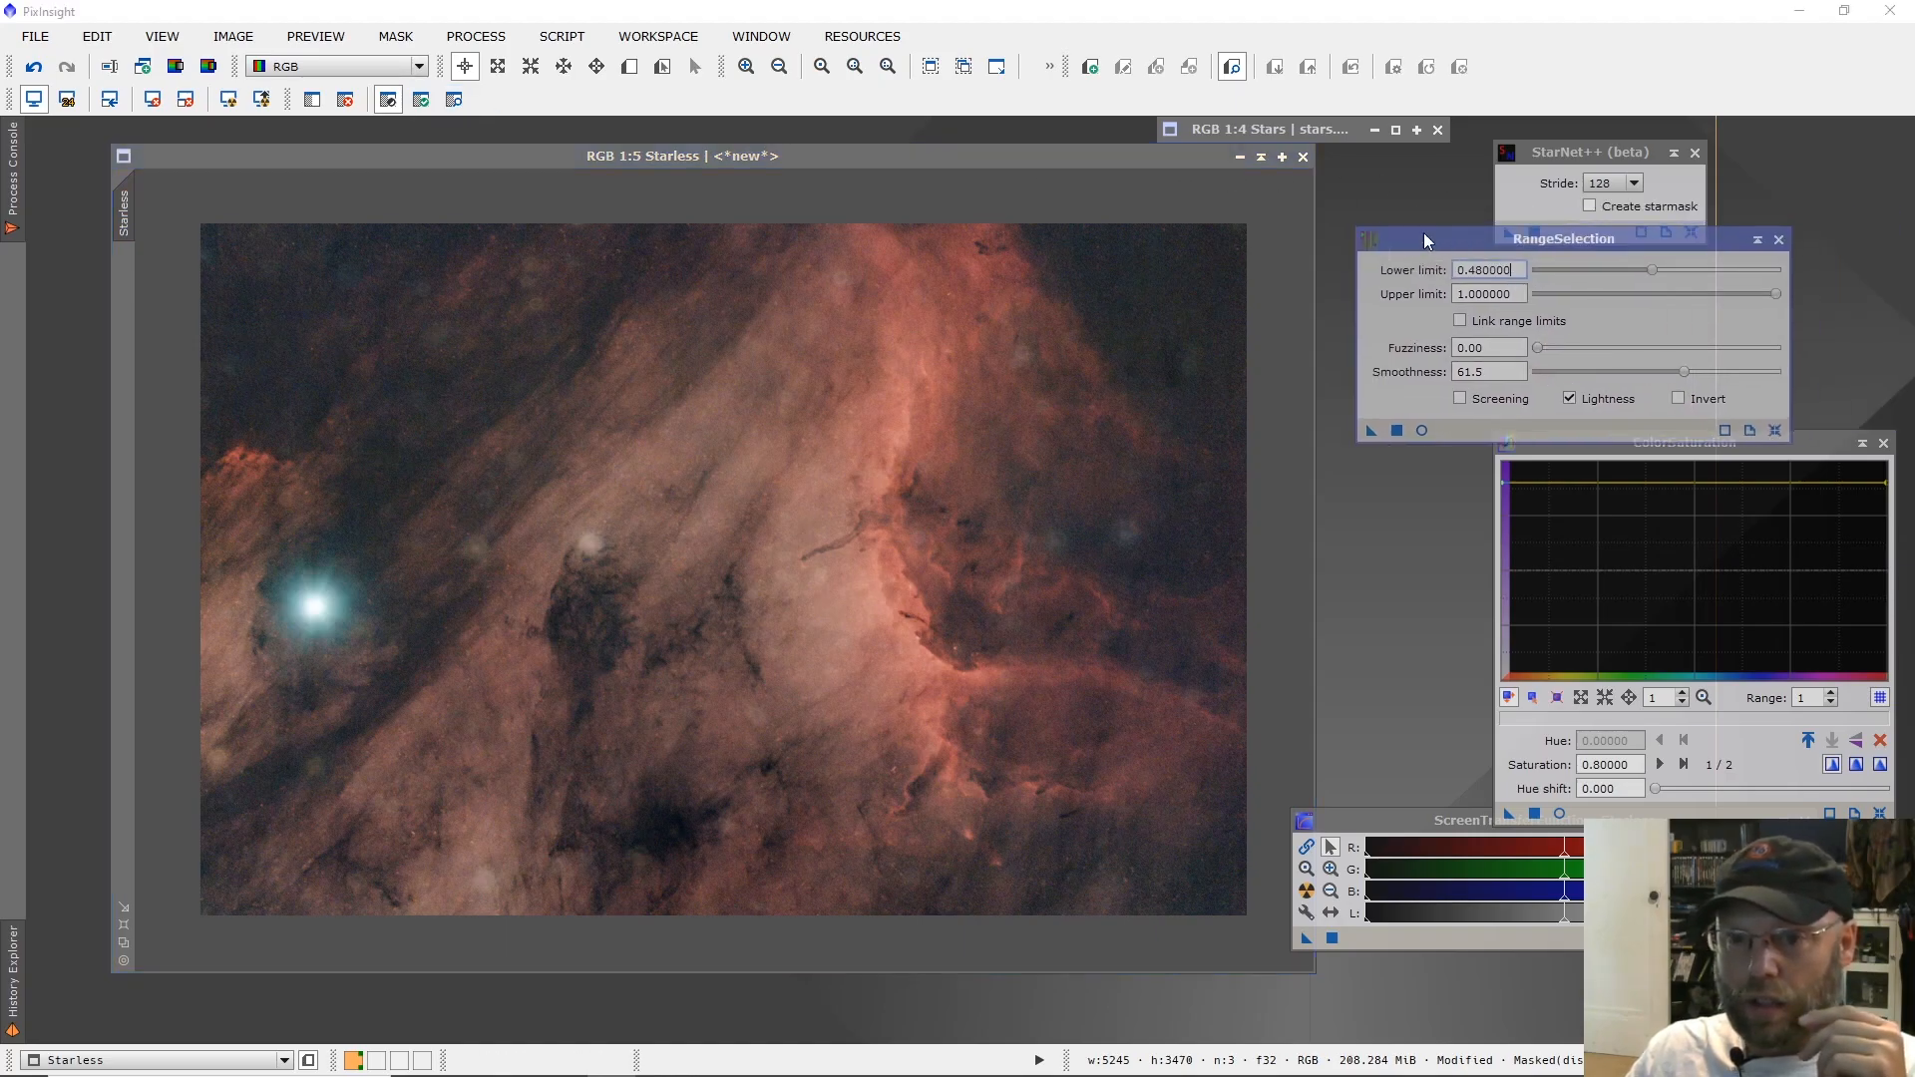
Open PixelMath, clear the existing RGB/K expression, and bring up the Expression Editor.
left_click(659, 36)
mouse_move(517, 36)
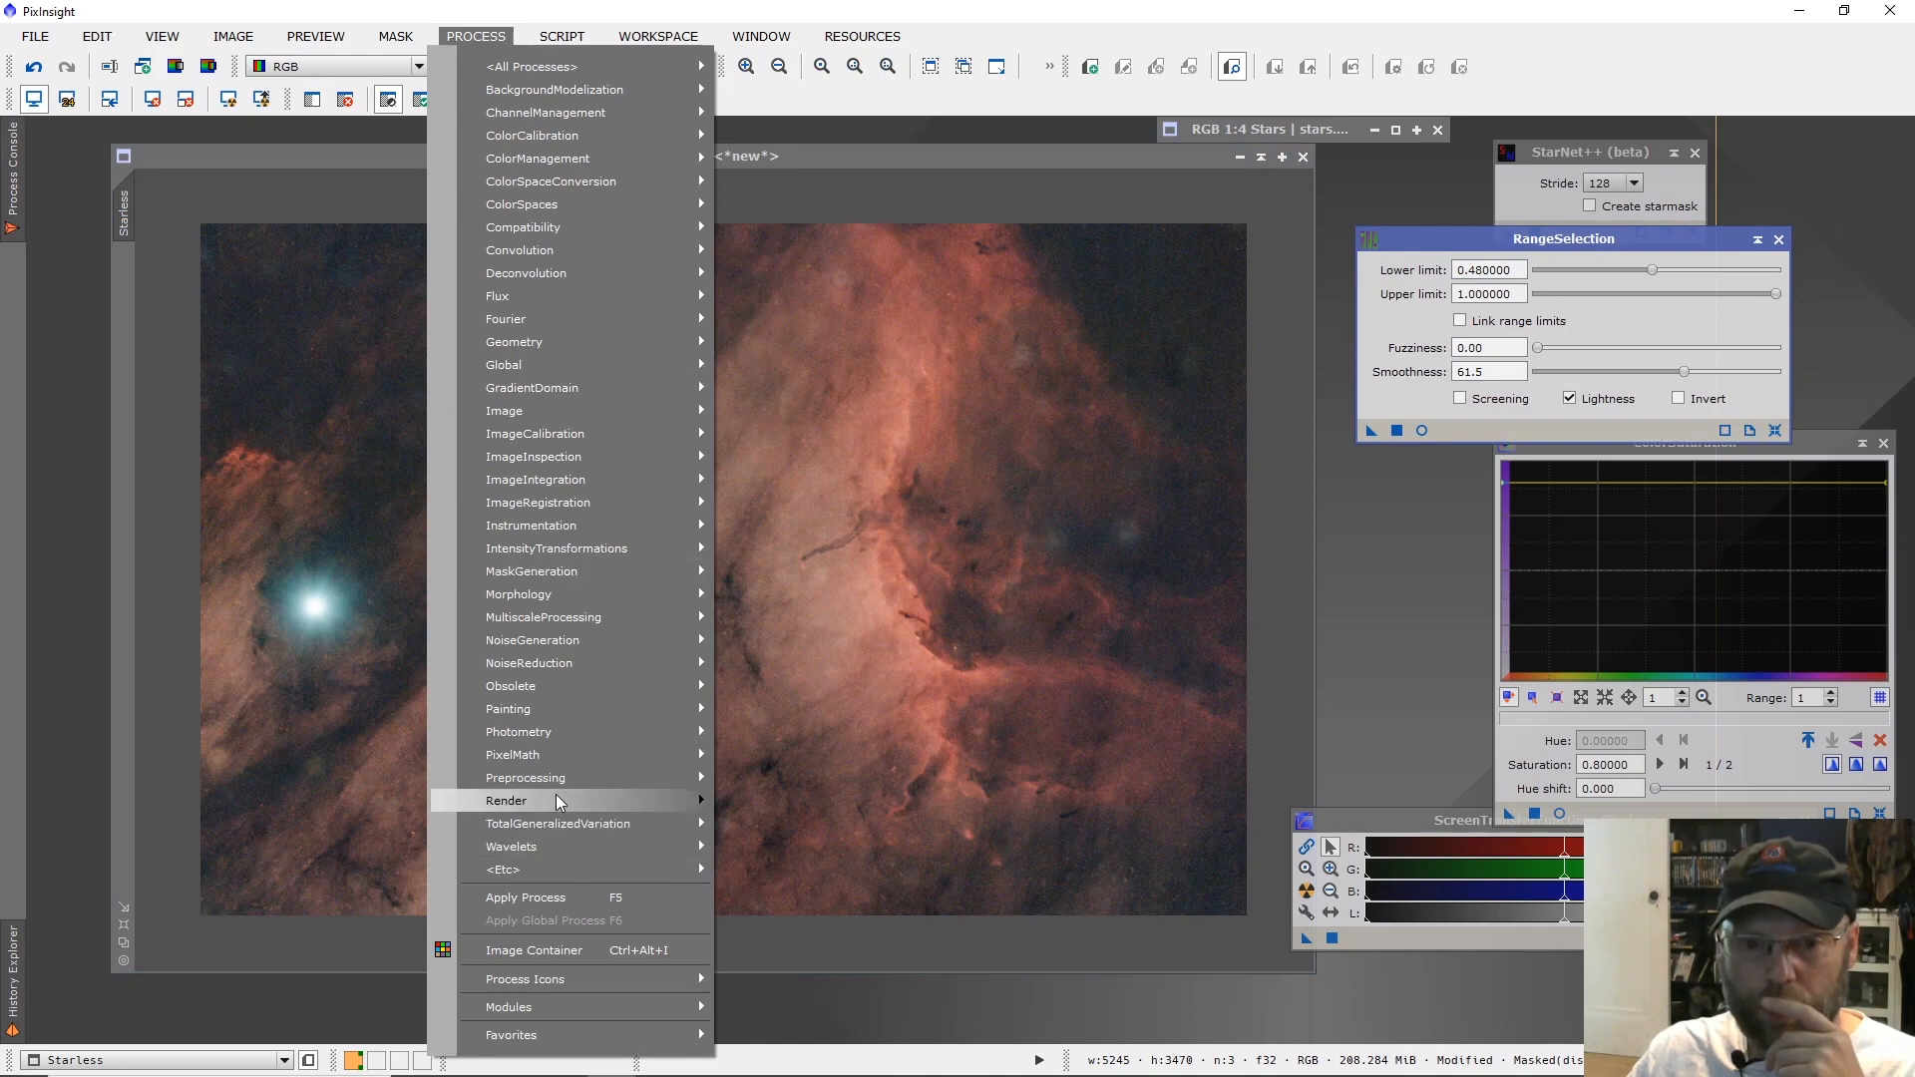
mouse_move(554, 754)
left_click(783, 756)
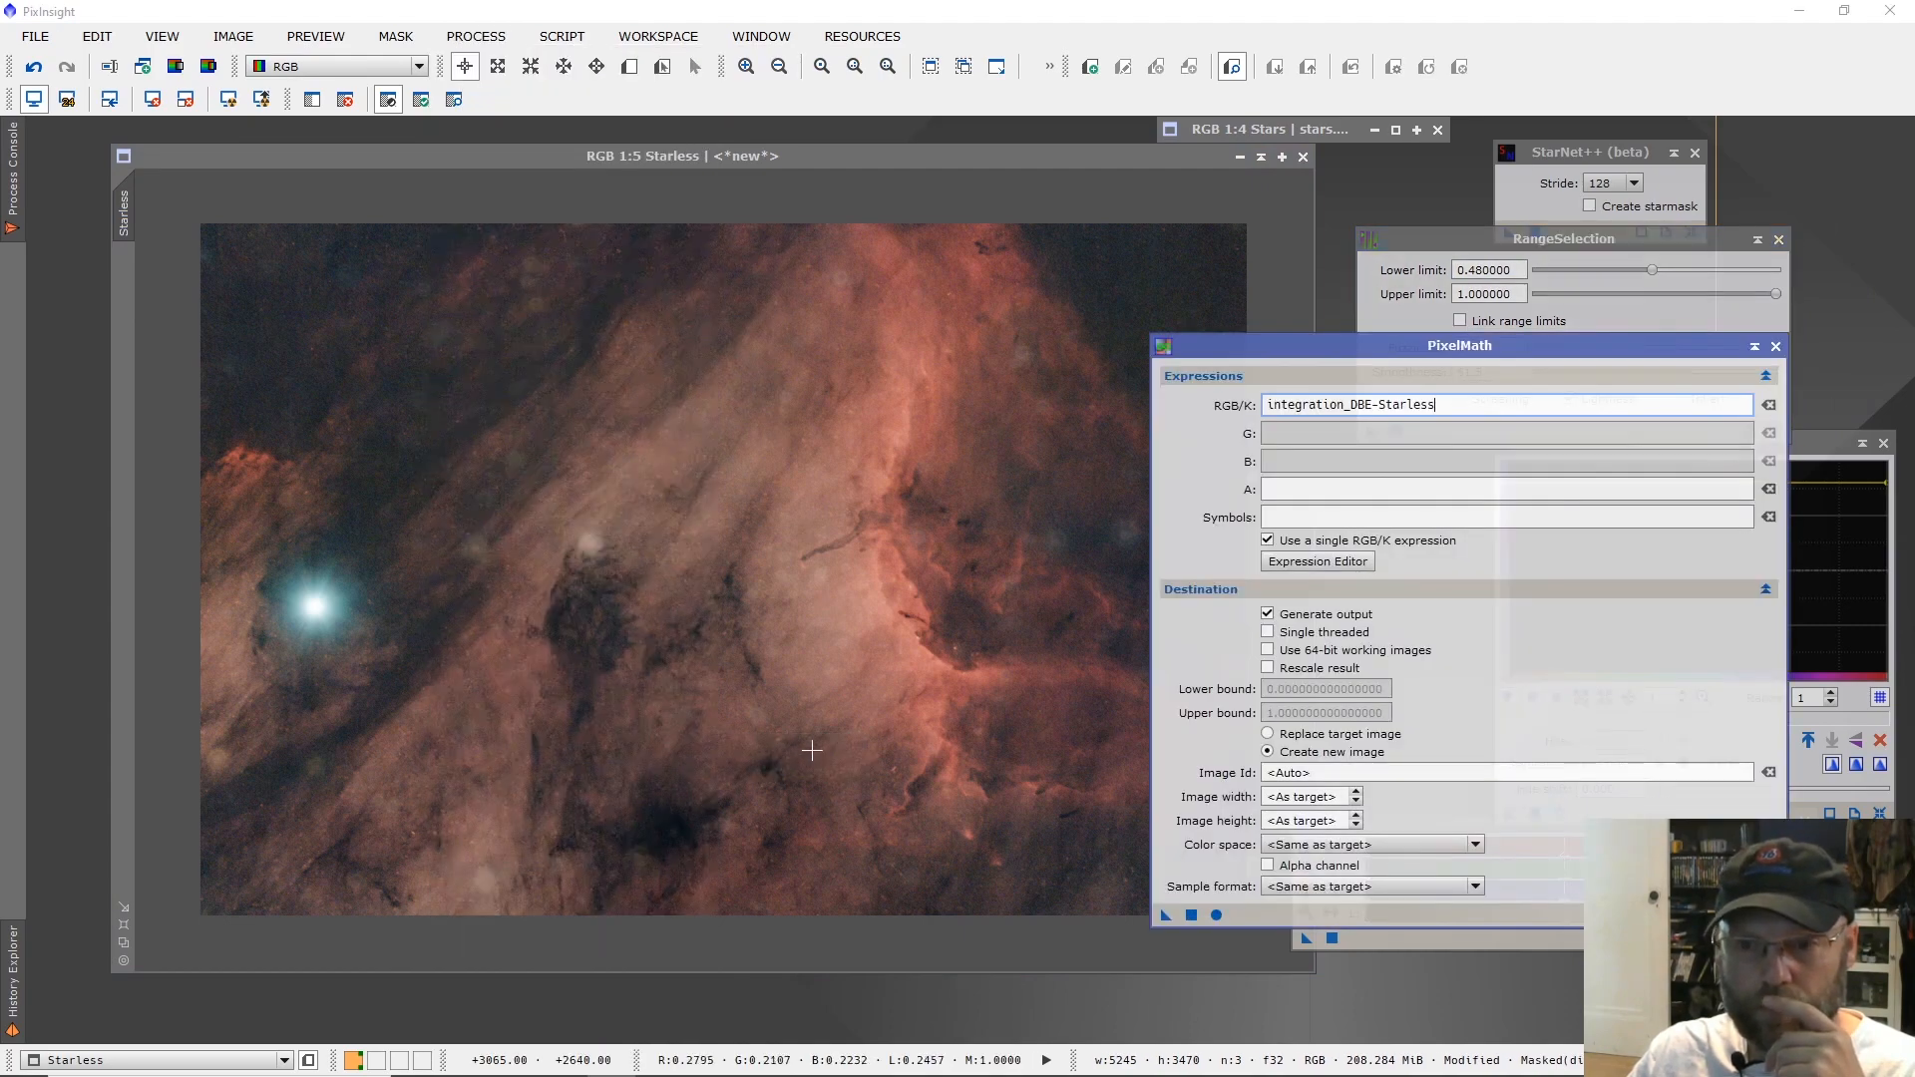
left_click(1769, 405)
left_click(1315, 562)
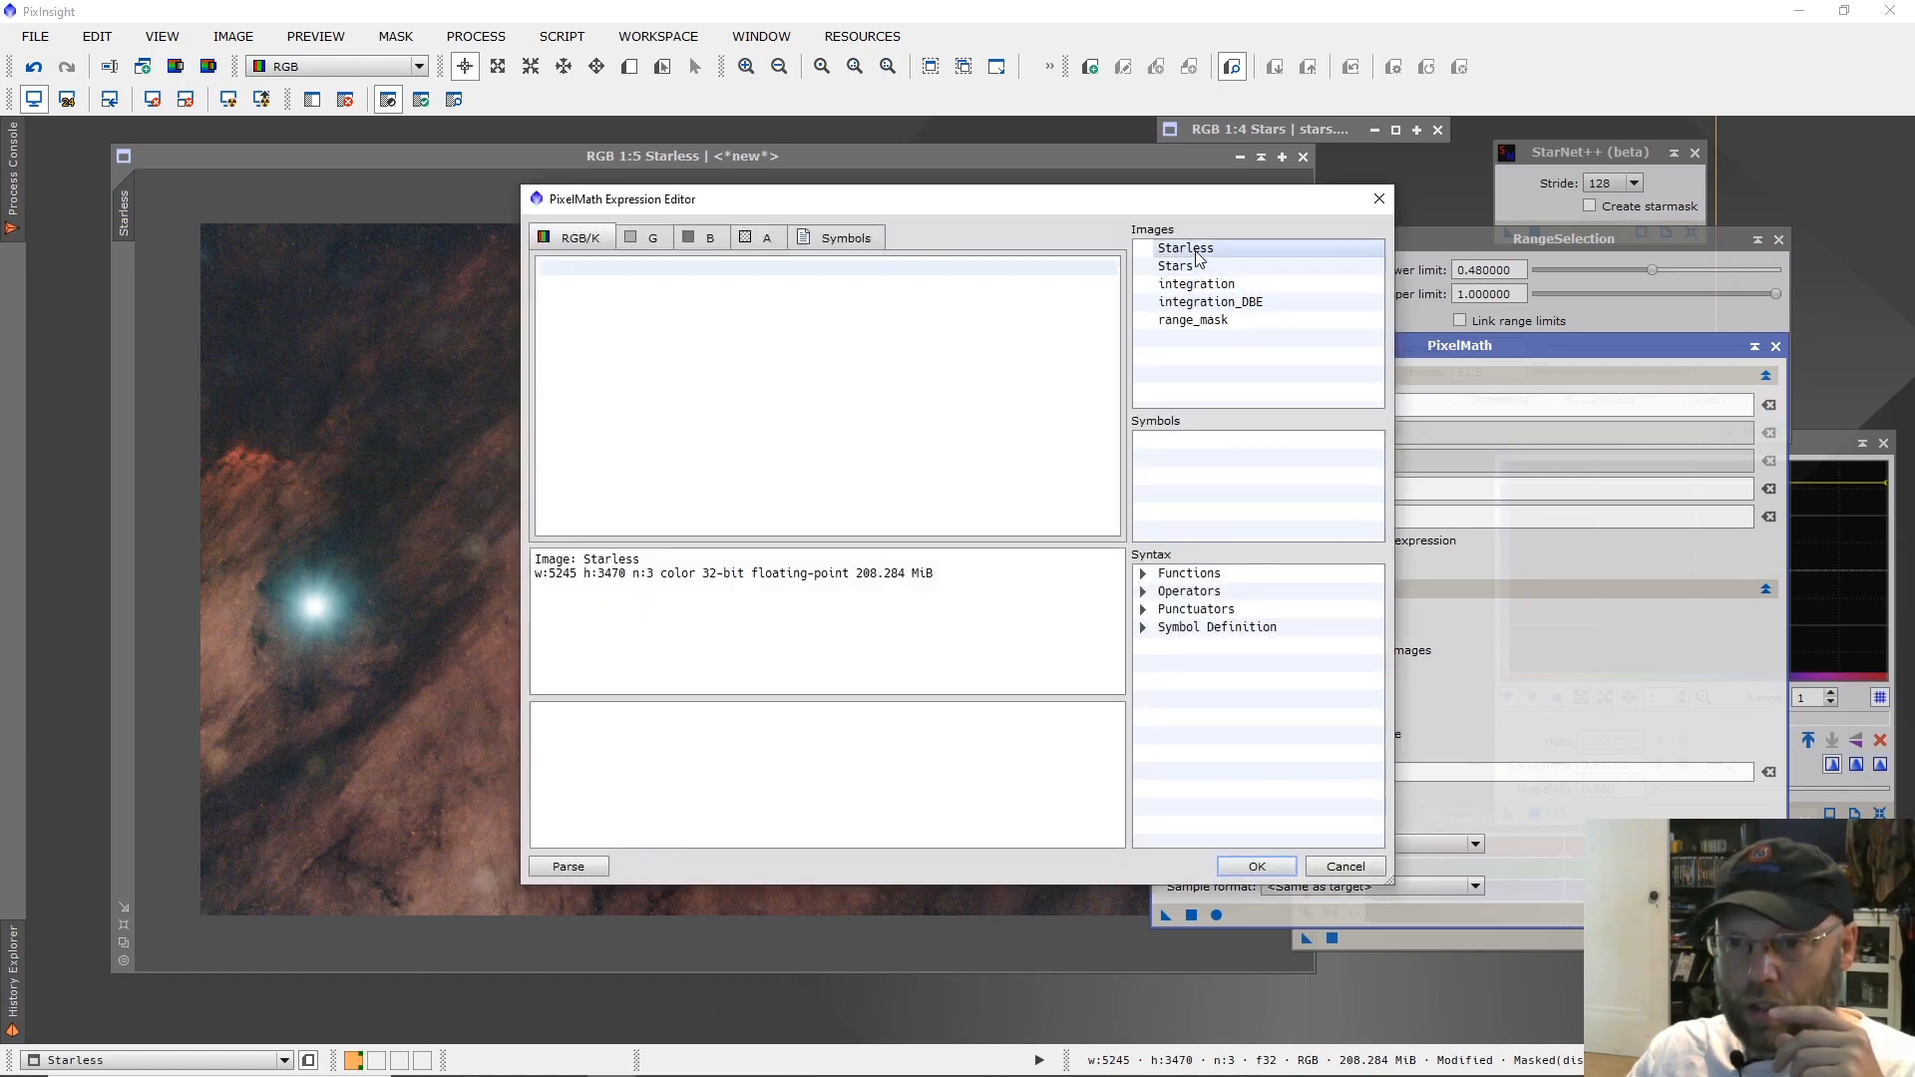
Build the RGB/K expression Starless+Stars from the listed images and accept it.
double_click(1198, 249)
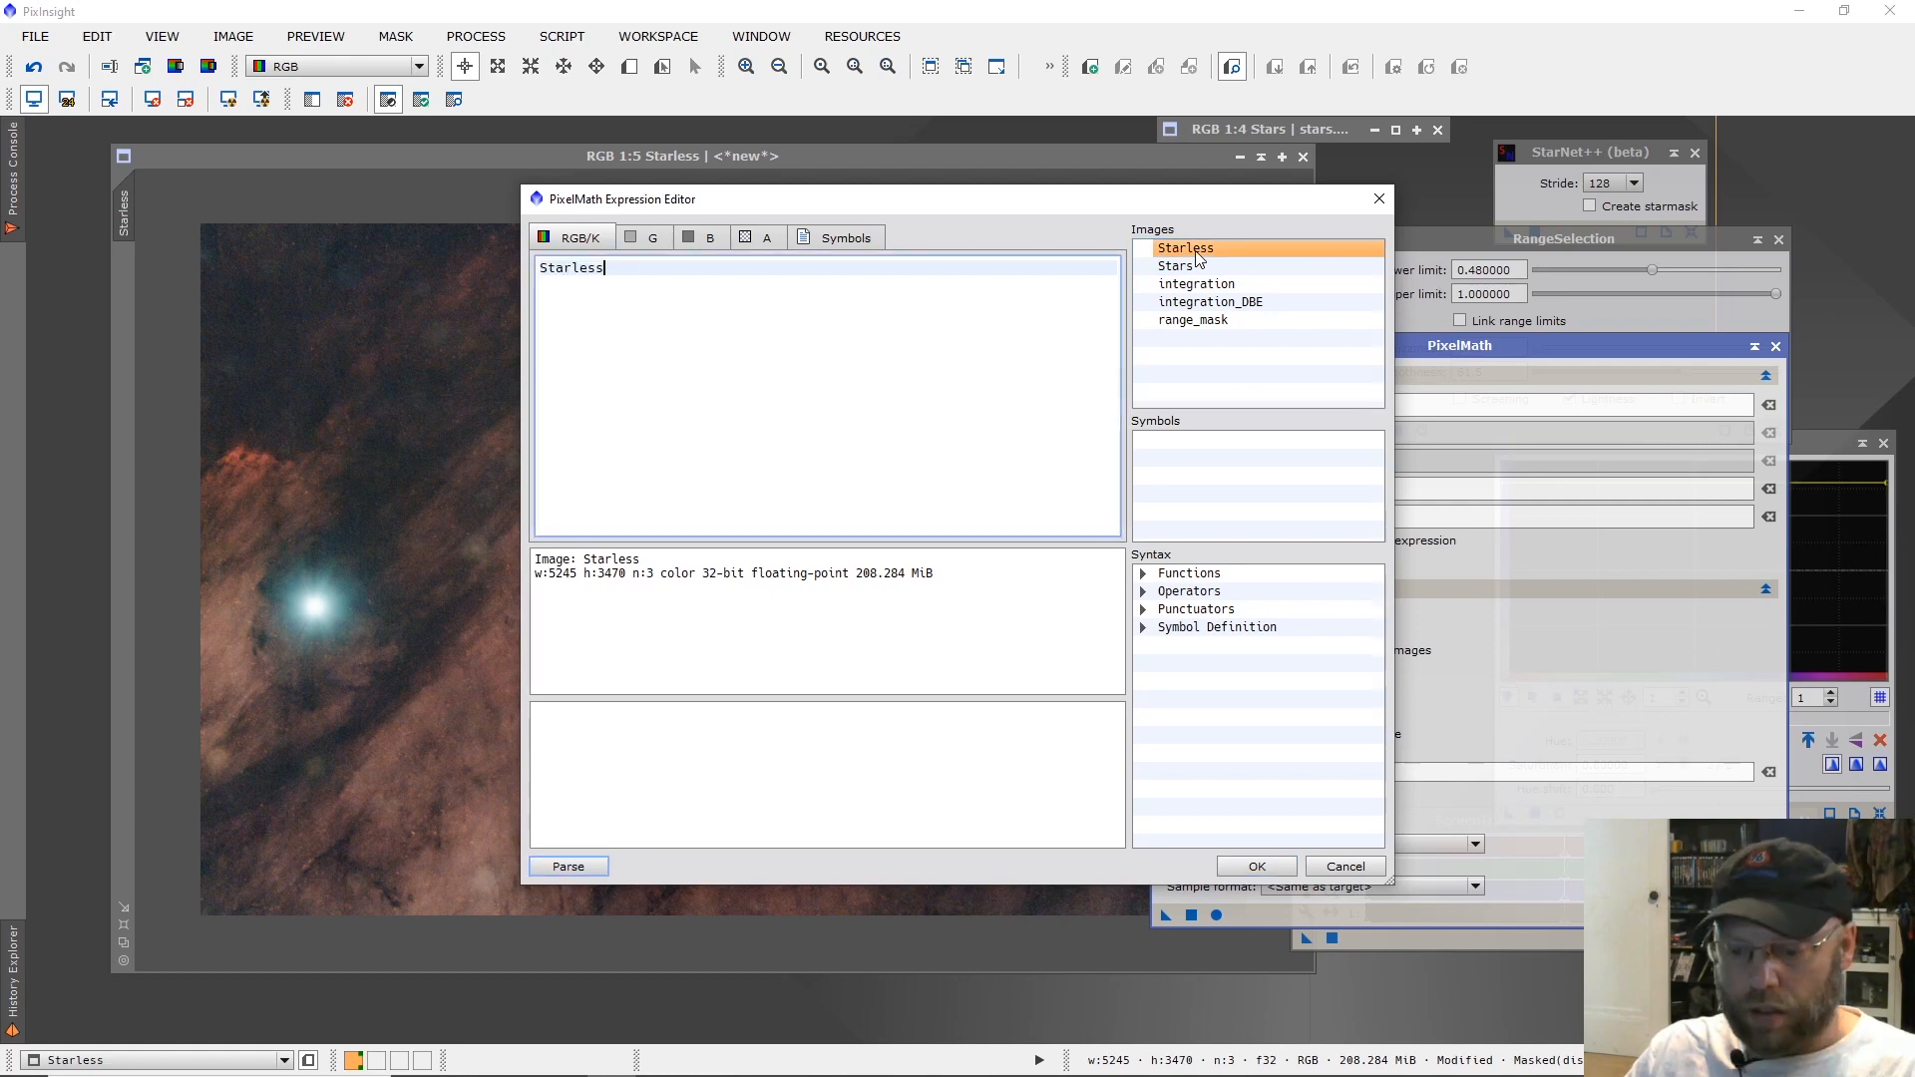
type("=")
double_click(1178, 266)
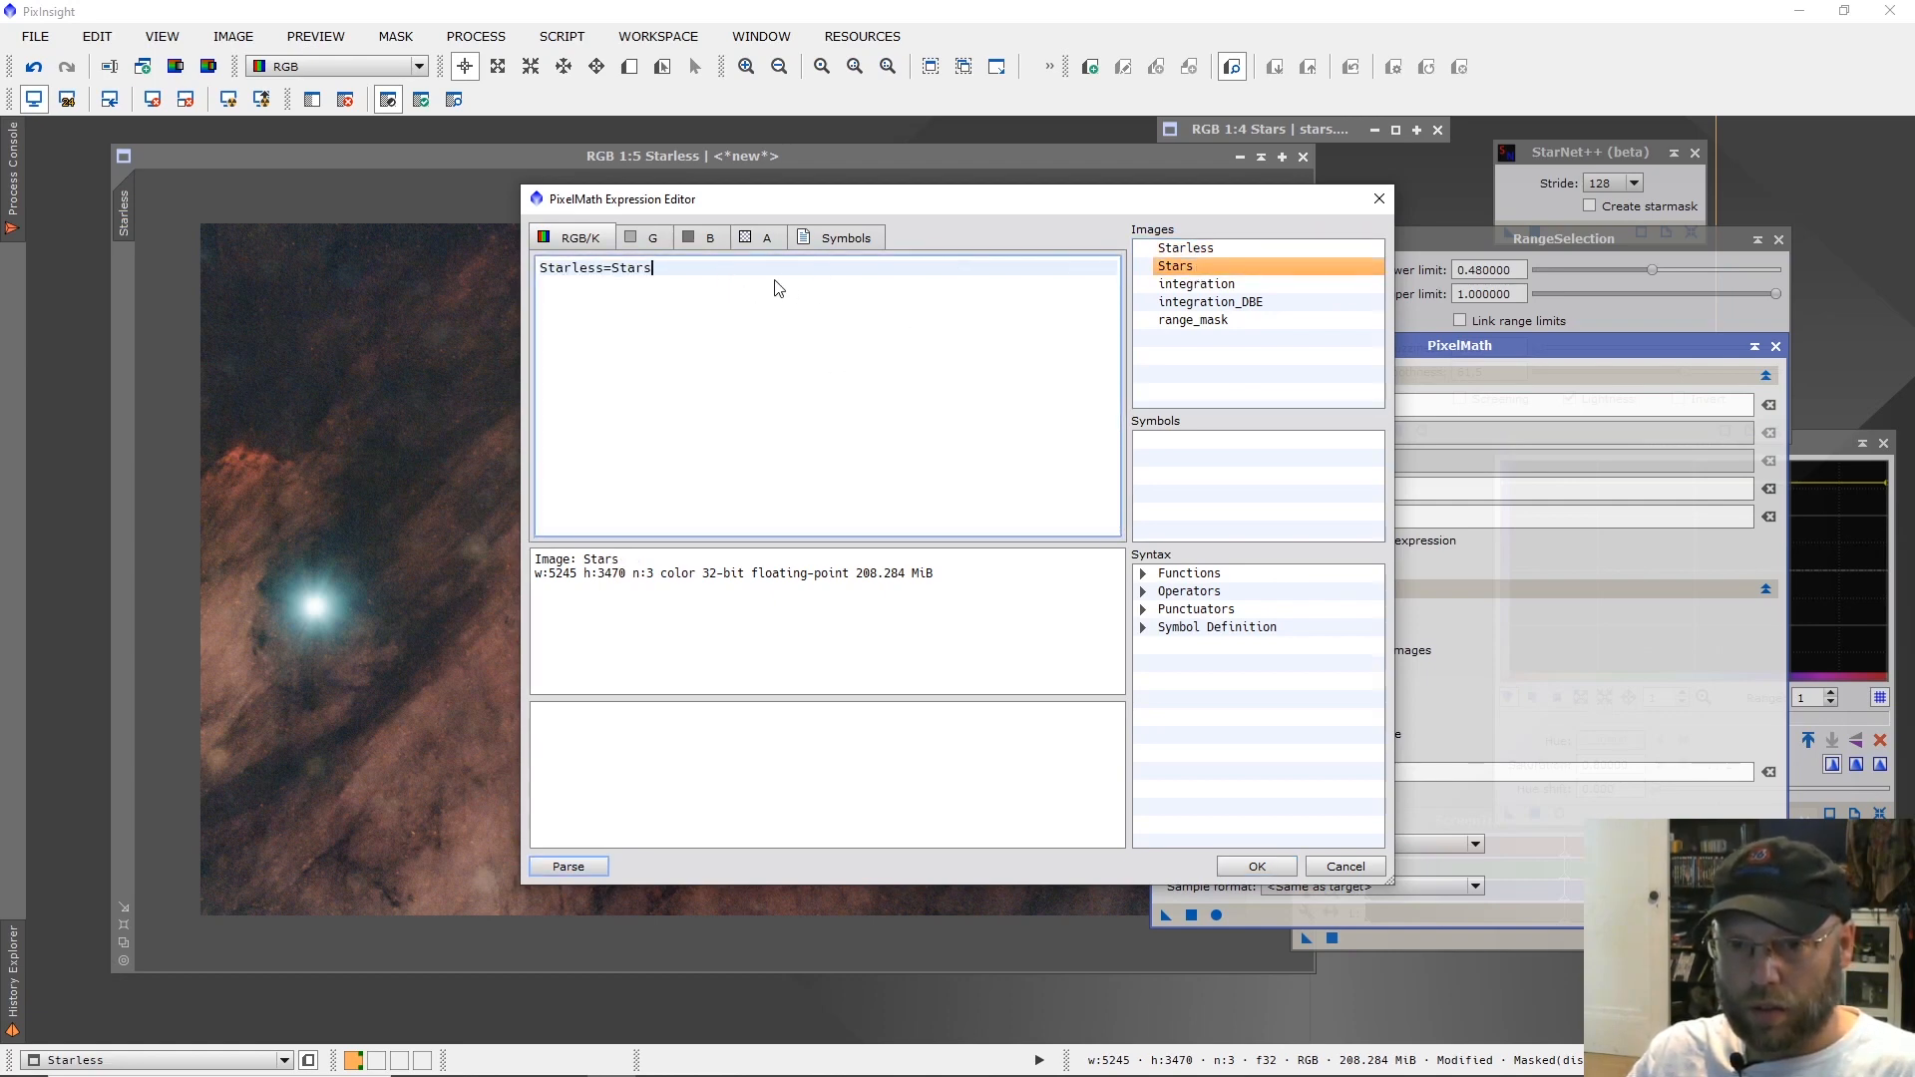
double_click(616, 269)
left_click_drag(617, 270, 606, 274)
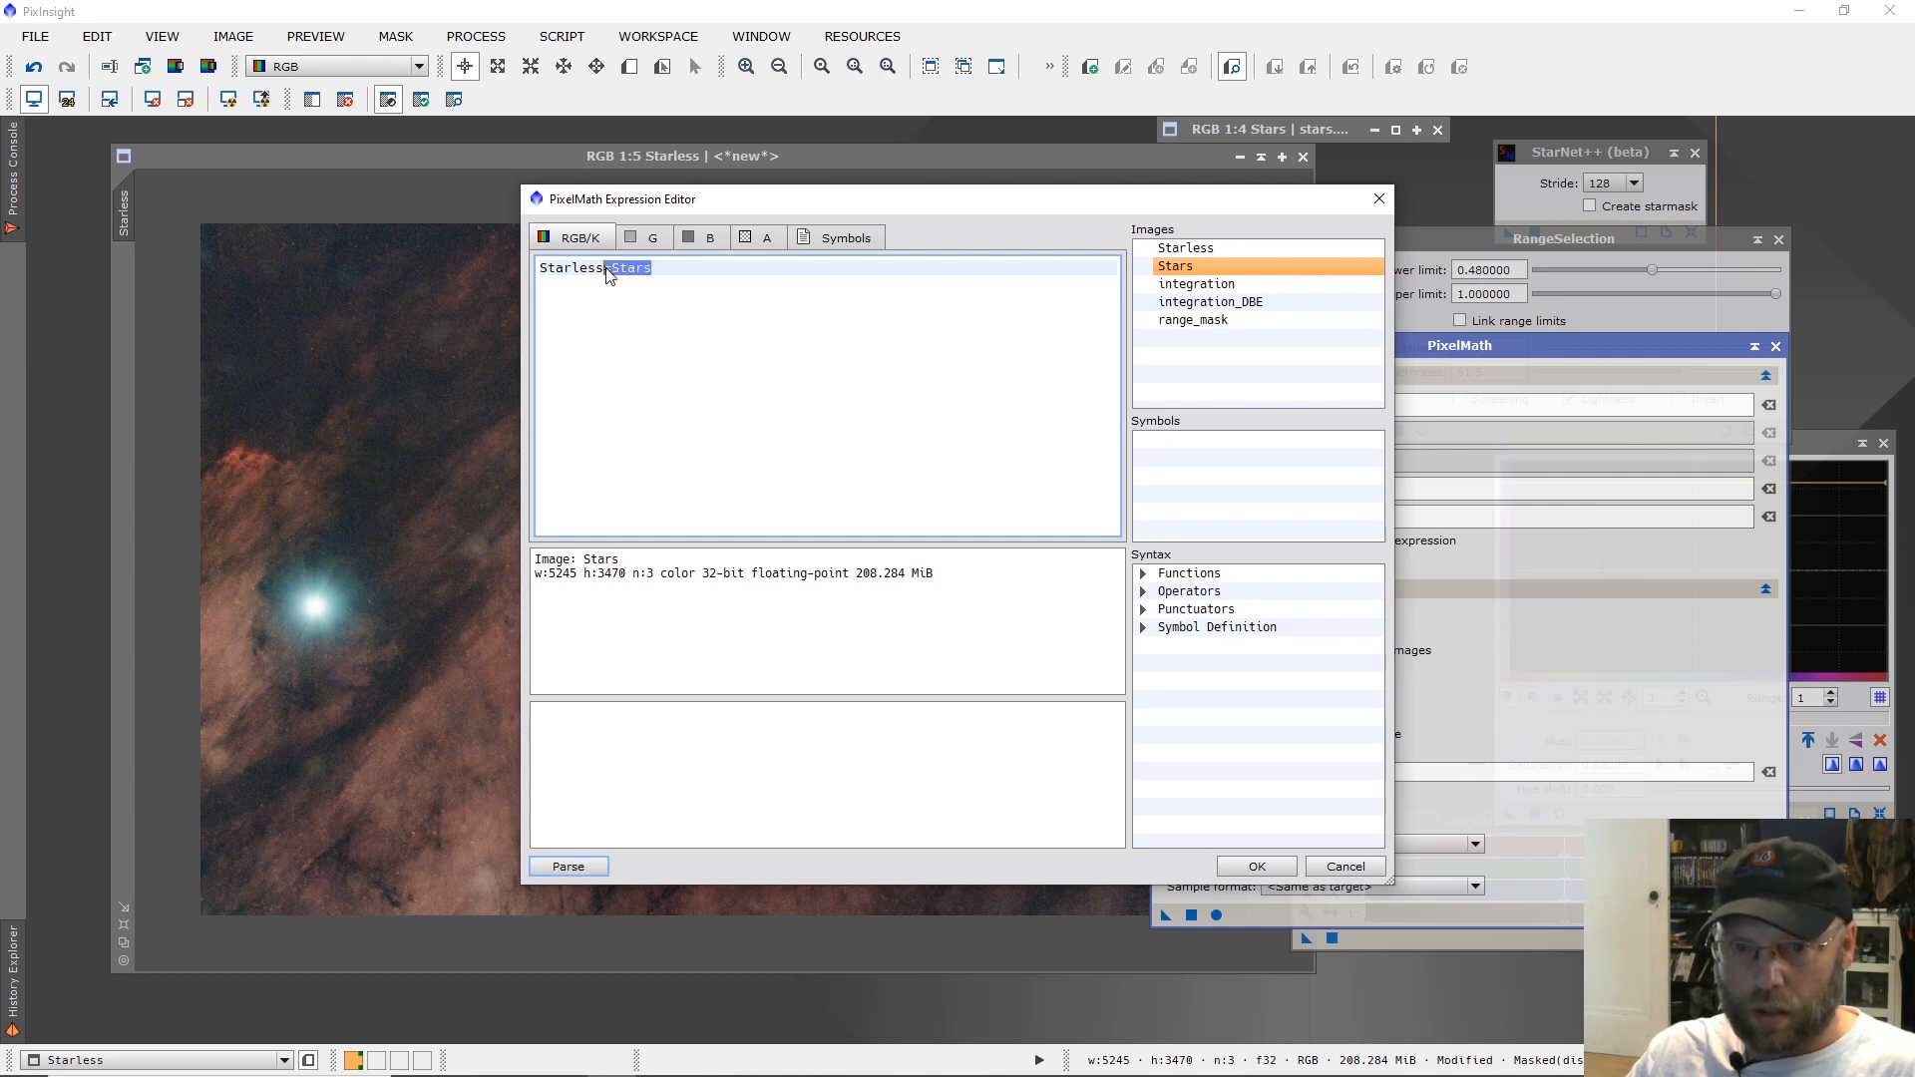
left_click(608, 269)
key("BackSpace")
type("+")
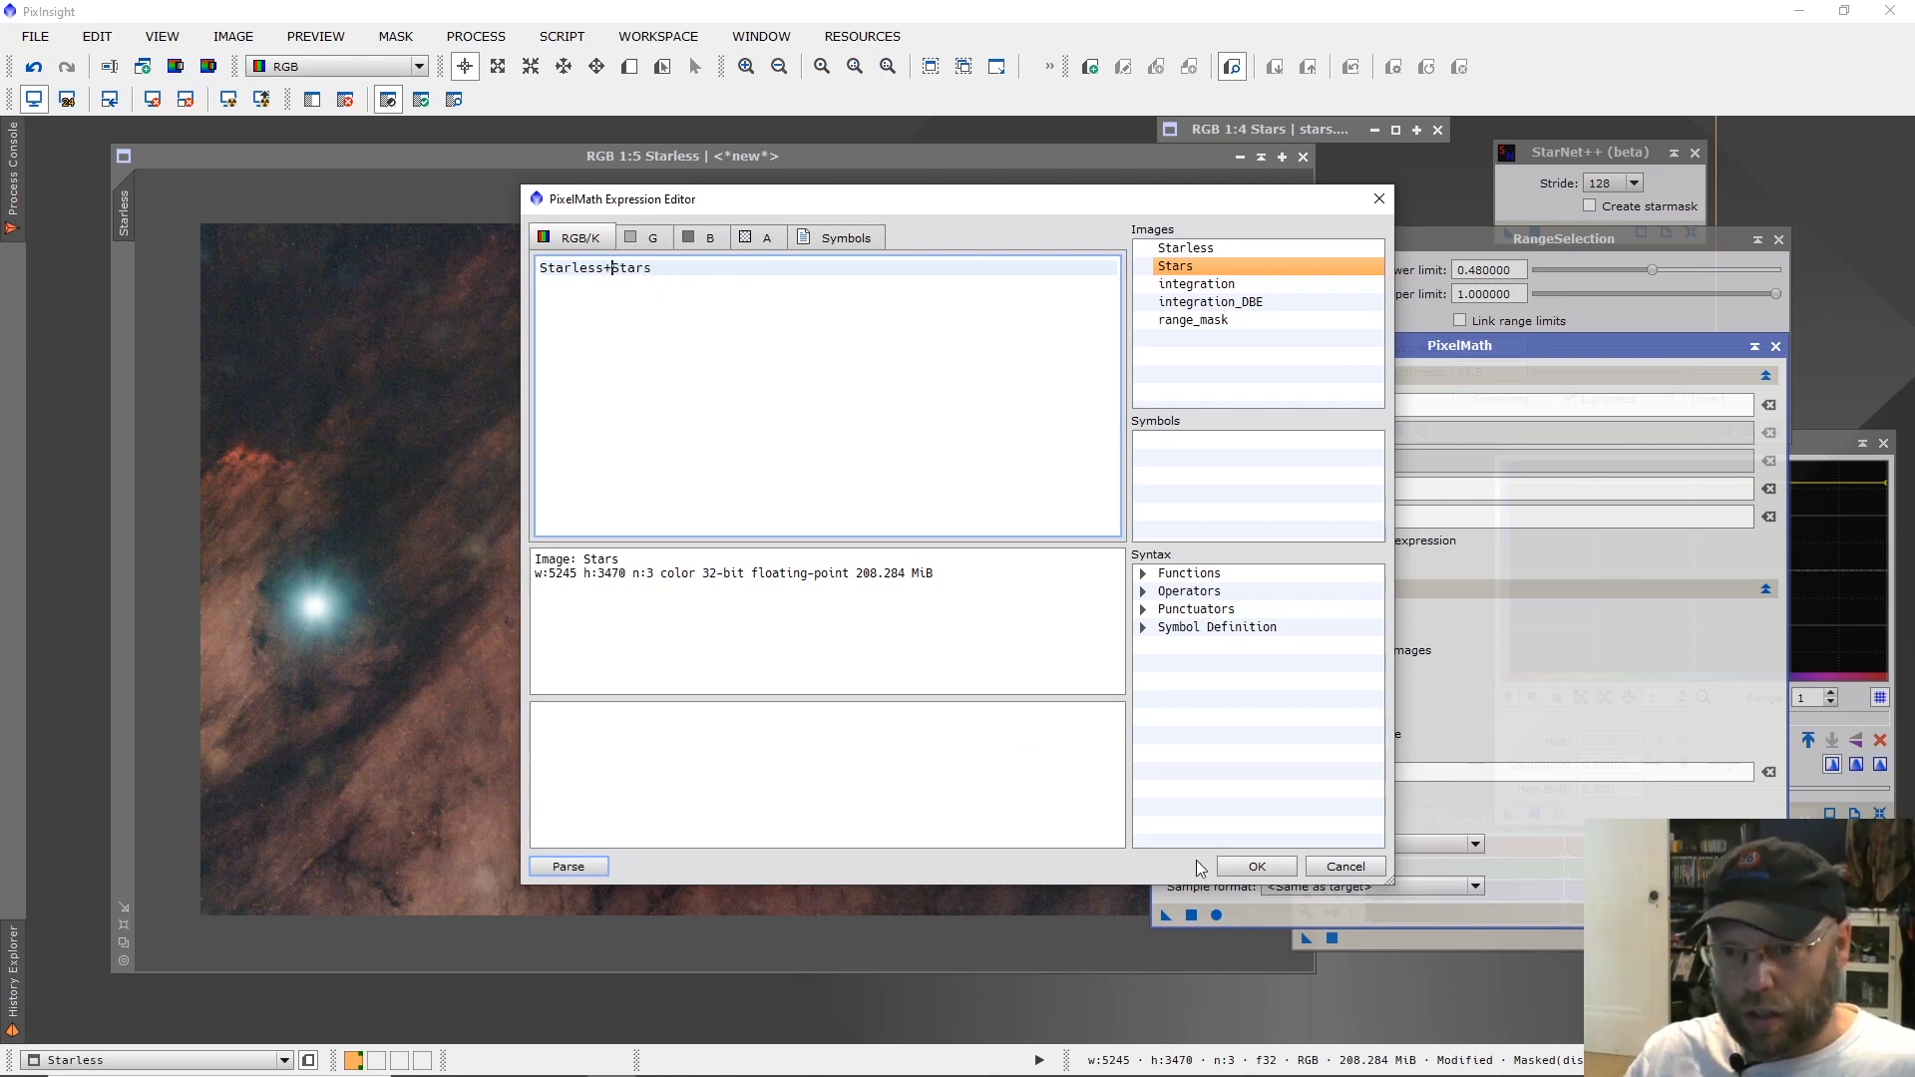
left_click(1255, 865)
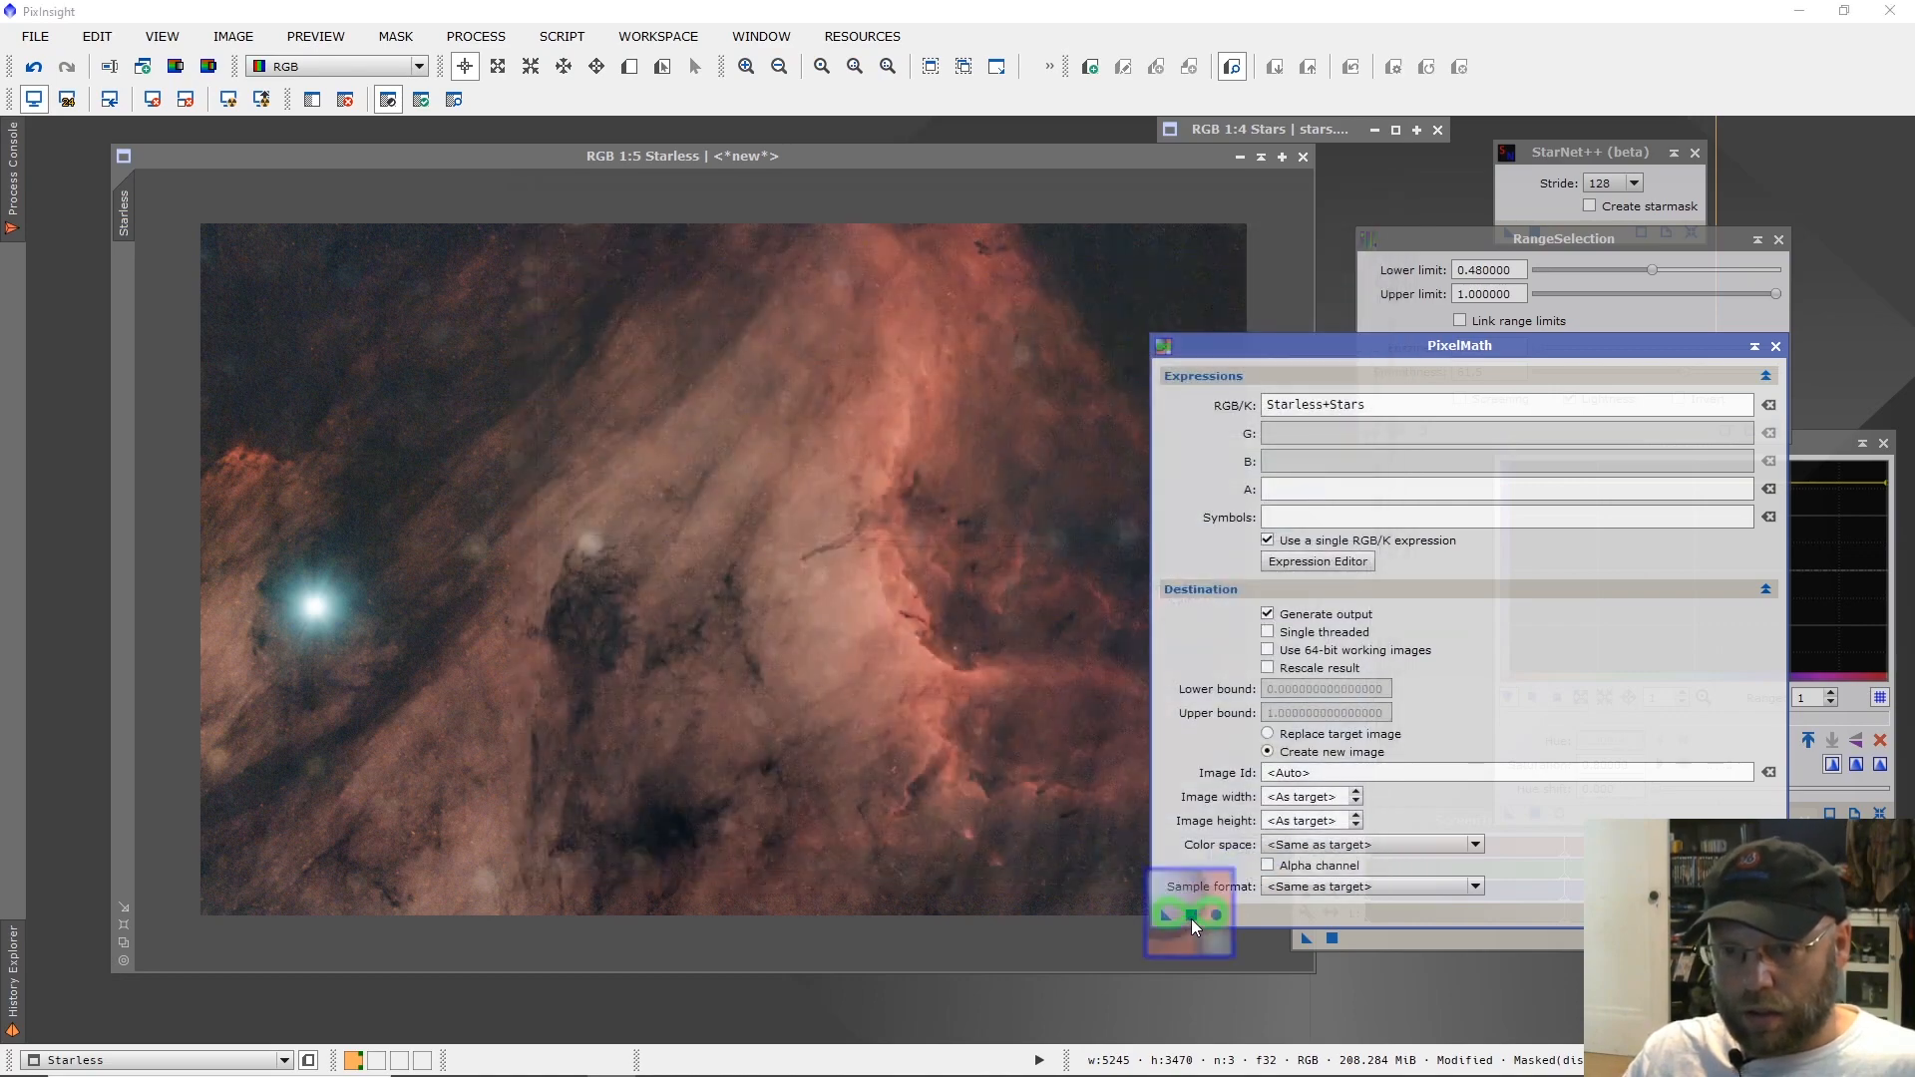
Apply PixelMath to Starless to create the recombined image, move PixelMath aside, and reposition and enlarge the new image window.
left_click(1192, 917)
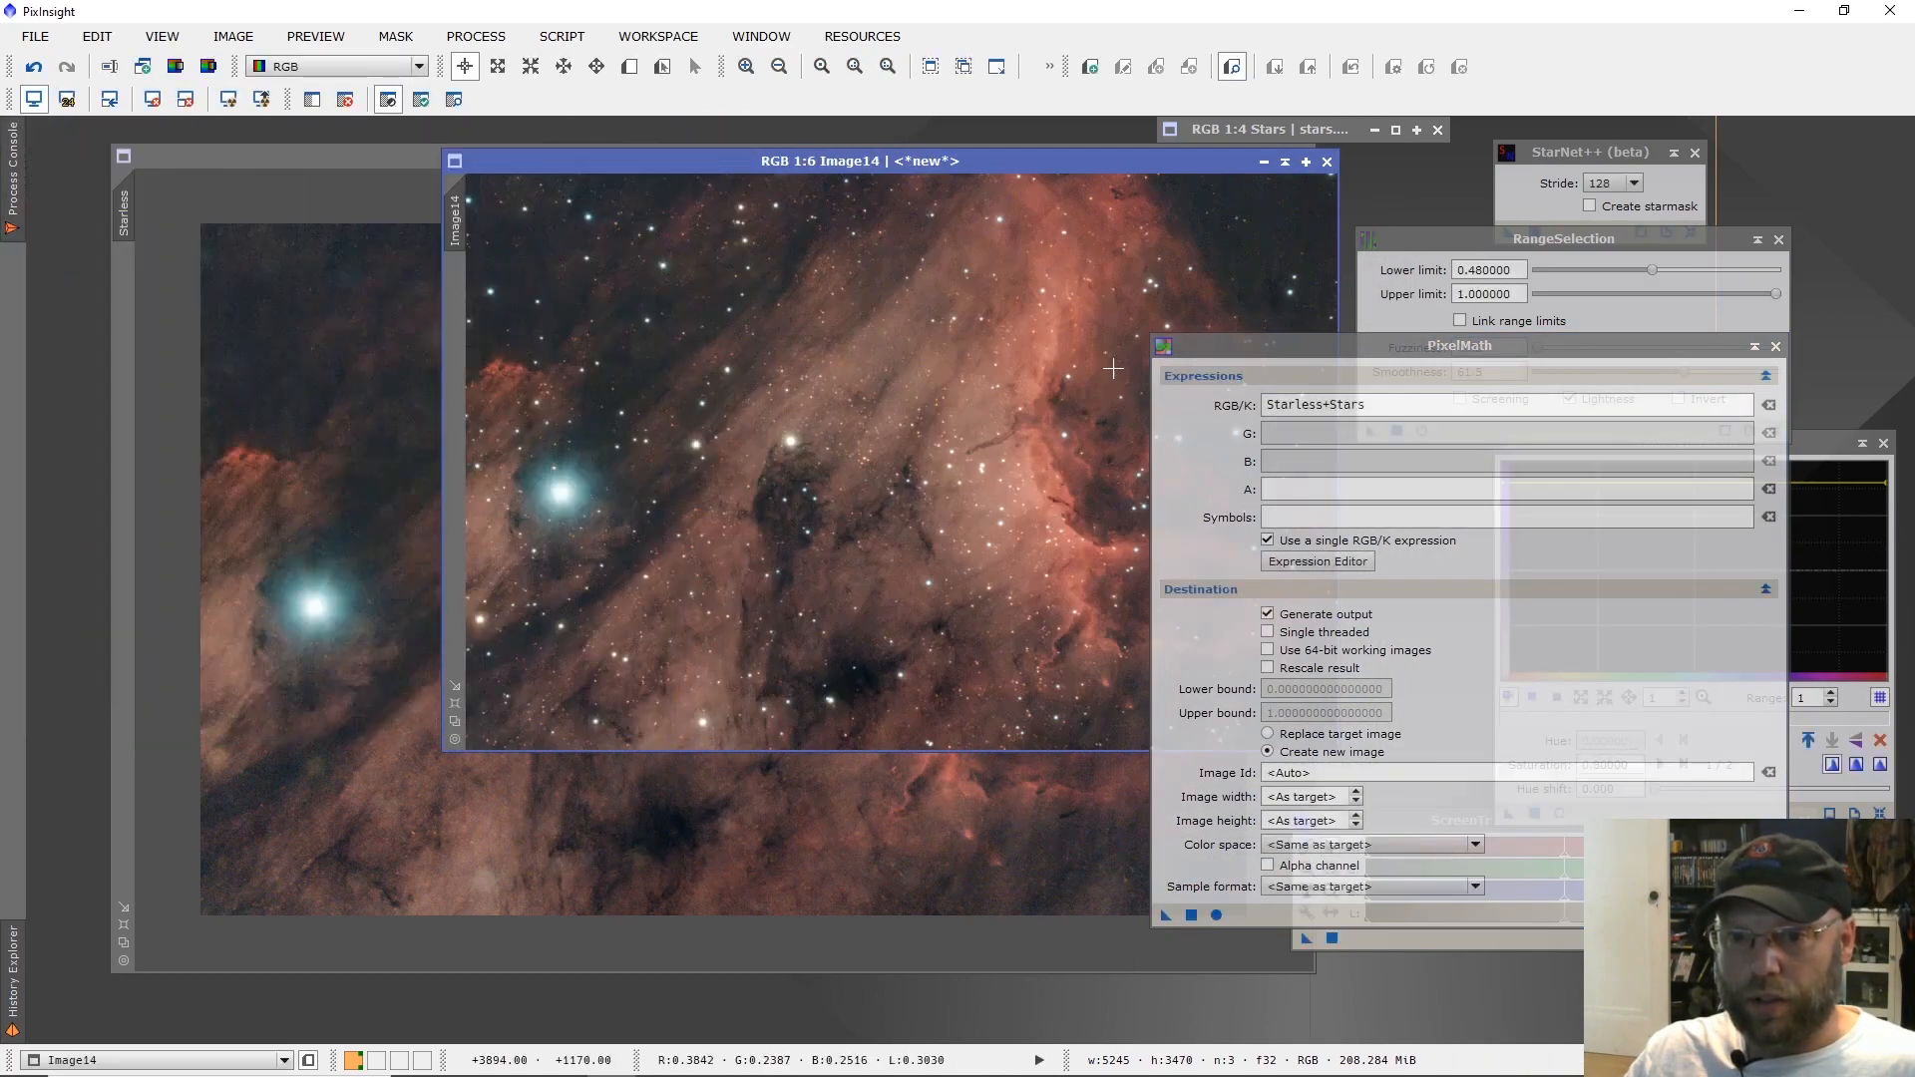
left_click_drag(1255, 346, 1479, 345)
left_click_drag(919, 149, 485, 128)
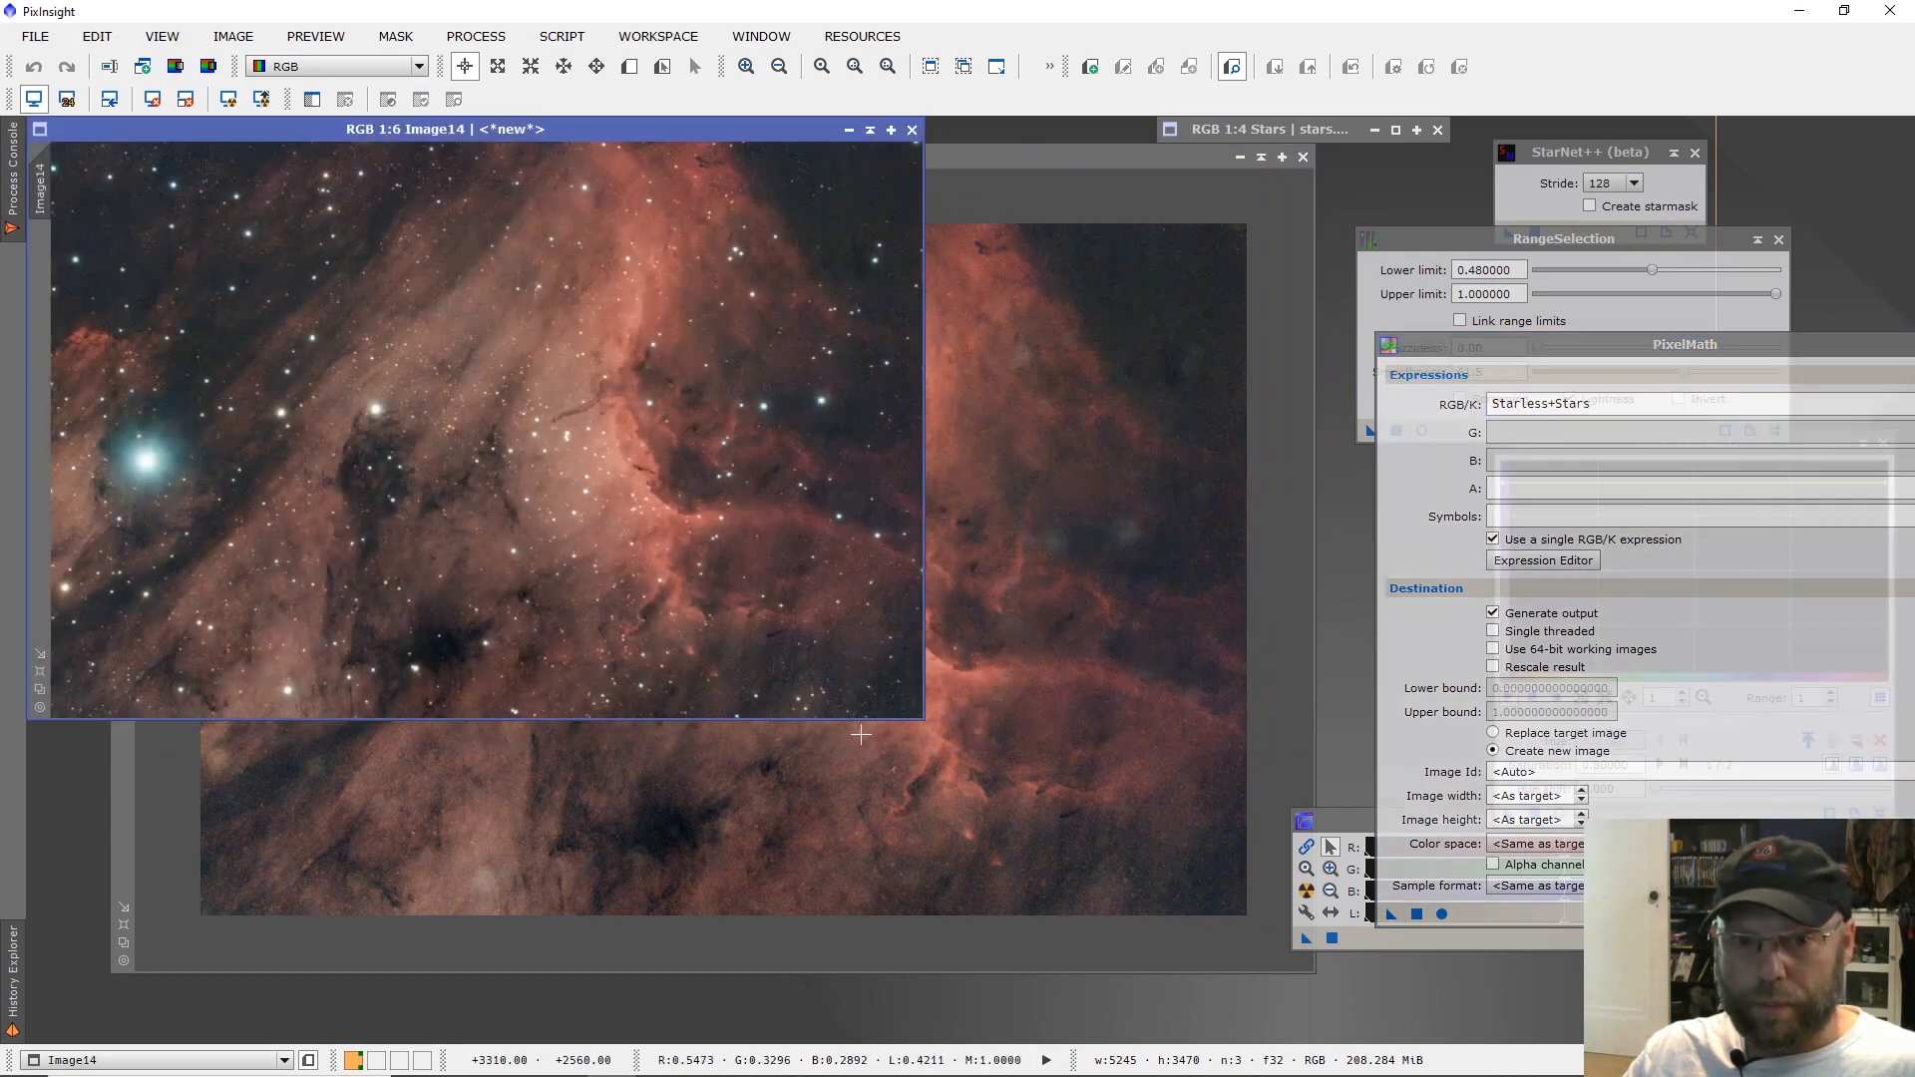
left_click_drag(924, 718, 1339, 1022)
Examine noise, star shapes and detail around the dark clouds and the dark filament in the recombined image at up to 3:1.
scroll(877, 705, "down", 2)
scroll(866, 698, "up", 5)
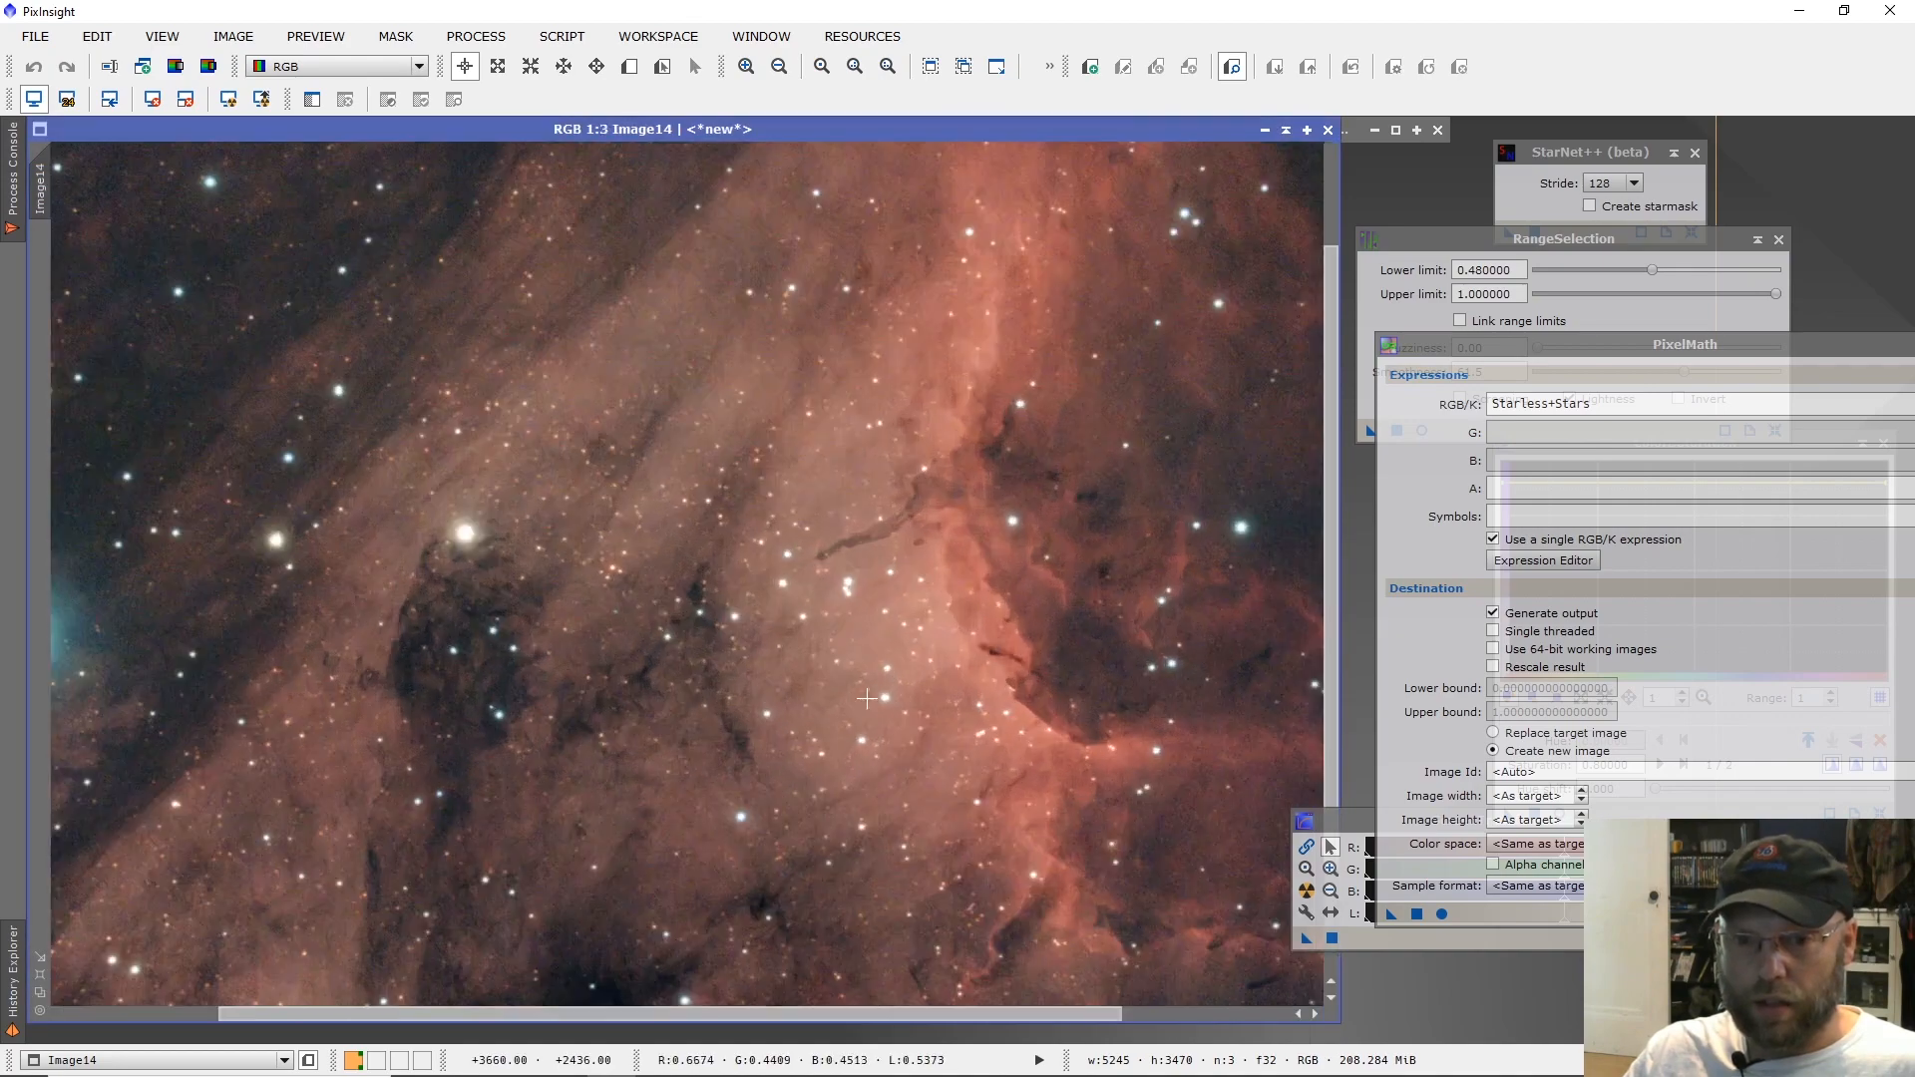
scroll(867, 698, "up", 2)
scroll(867, 698, "up", 1)
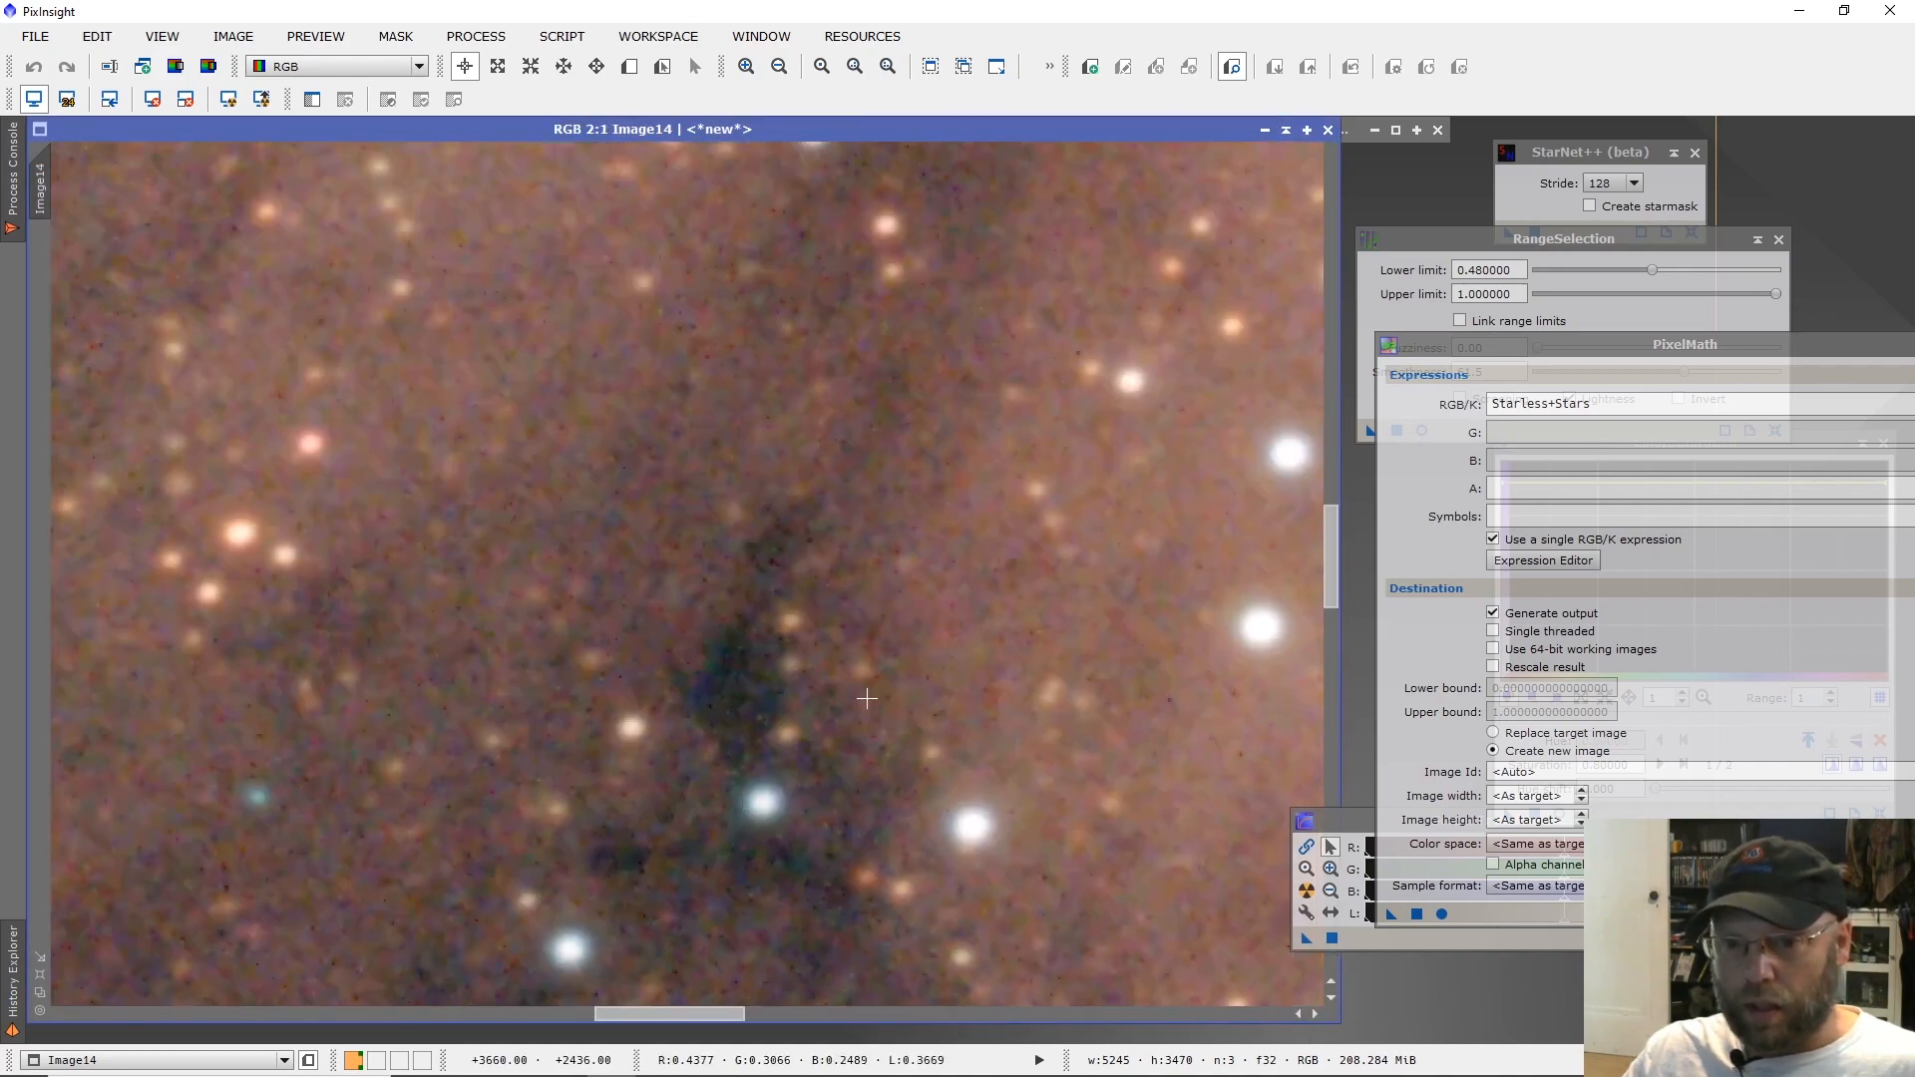
scroll(867, 698, "up", 1)
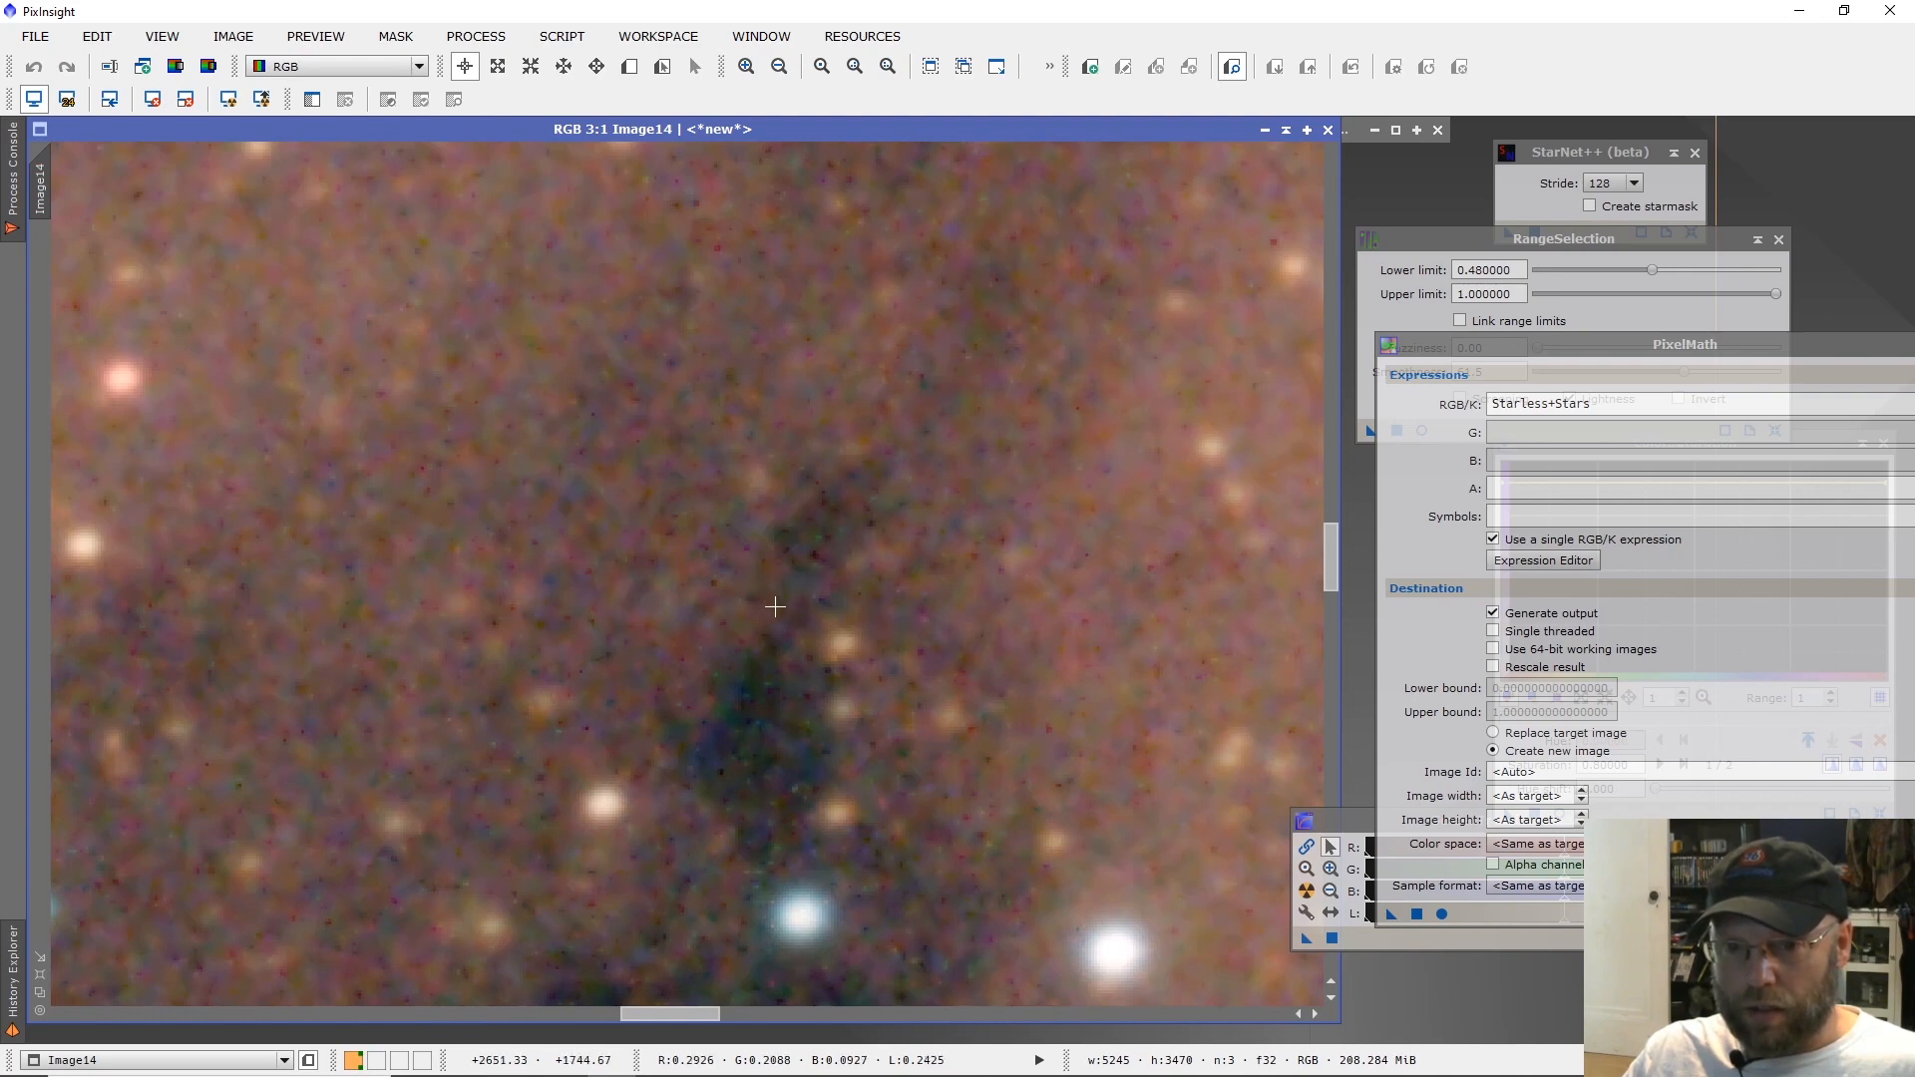
scroll(775, 607, "down", 2)
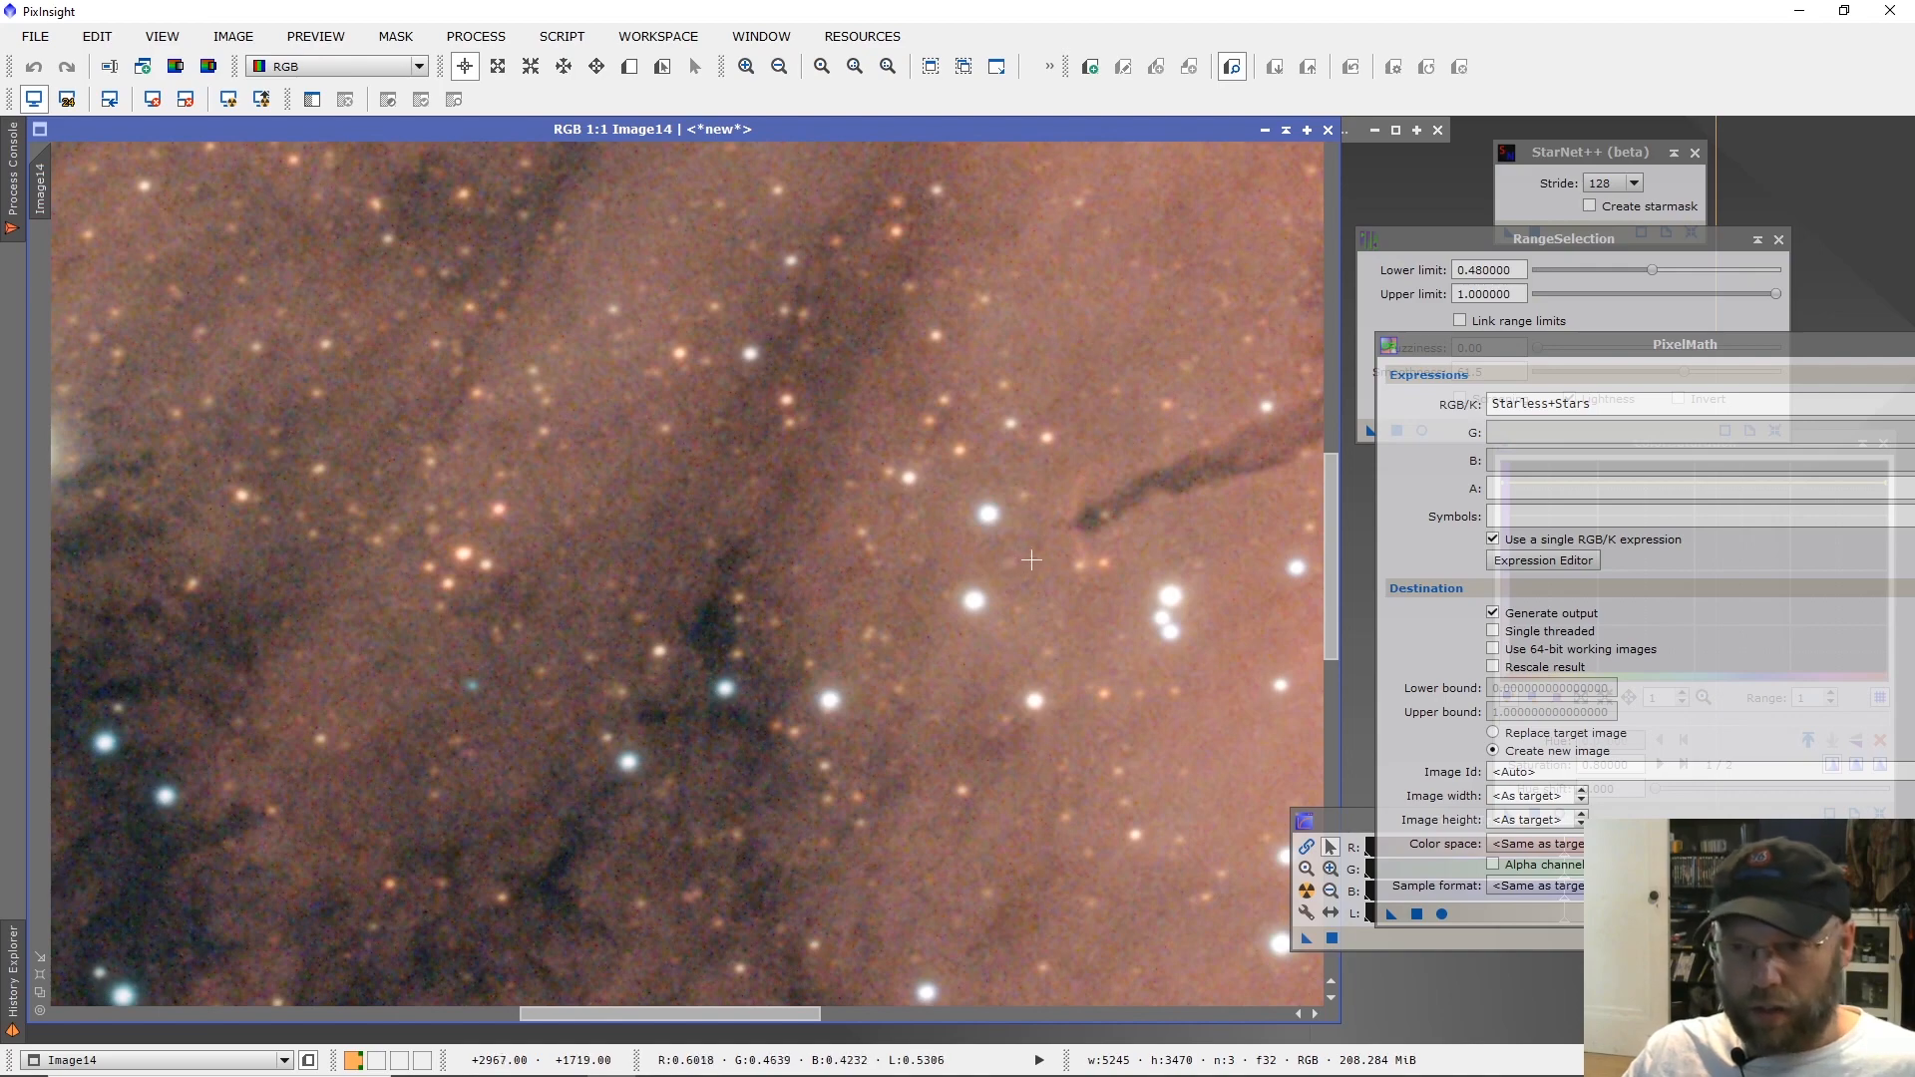
scroll(1065, 550, "down", 1)
scroll(691, 567, "up", 1)
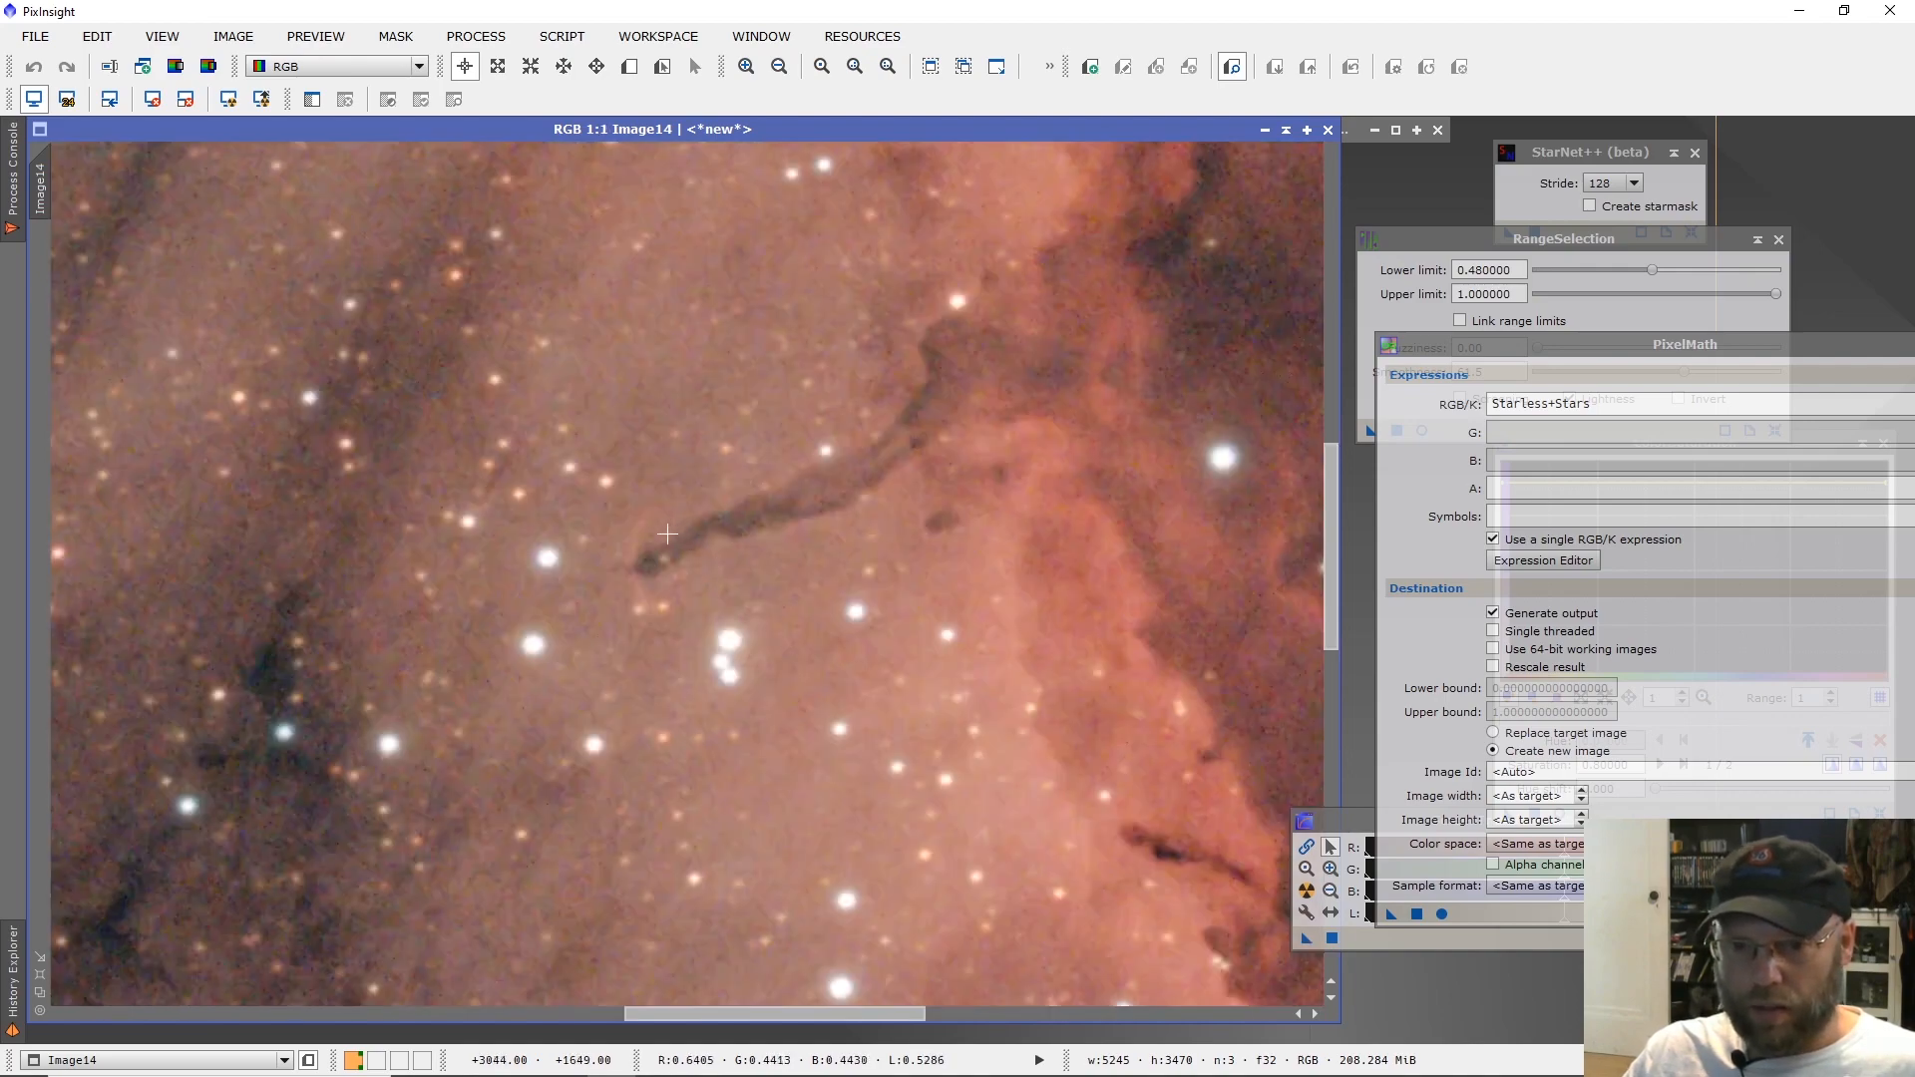
scroll(672, 528, "up", 2)
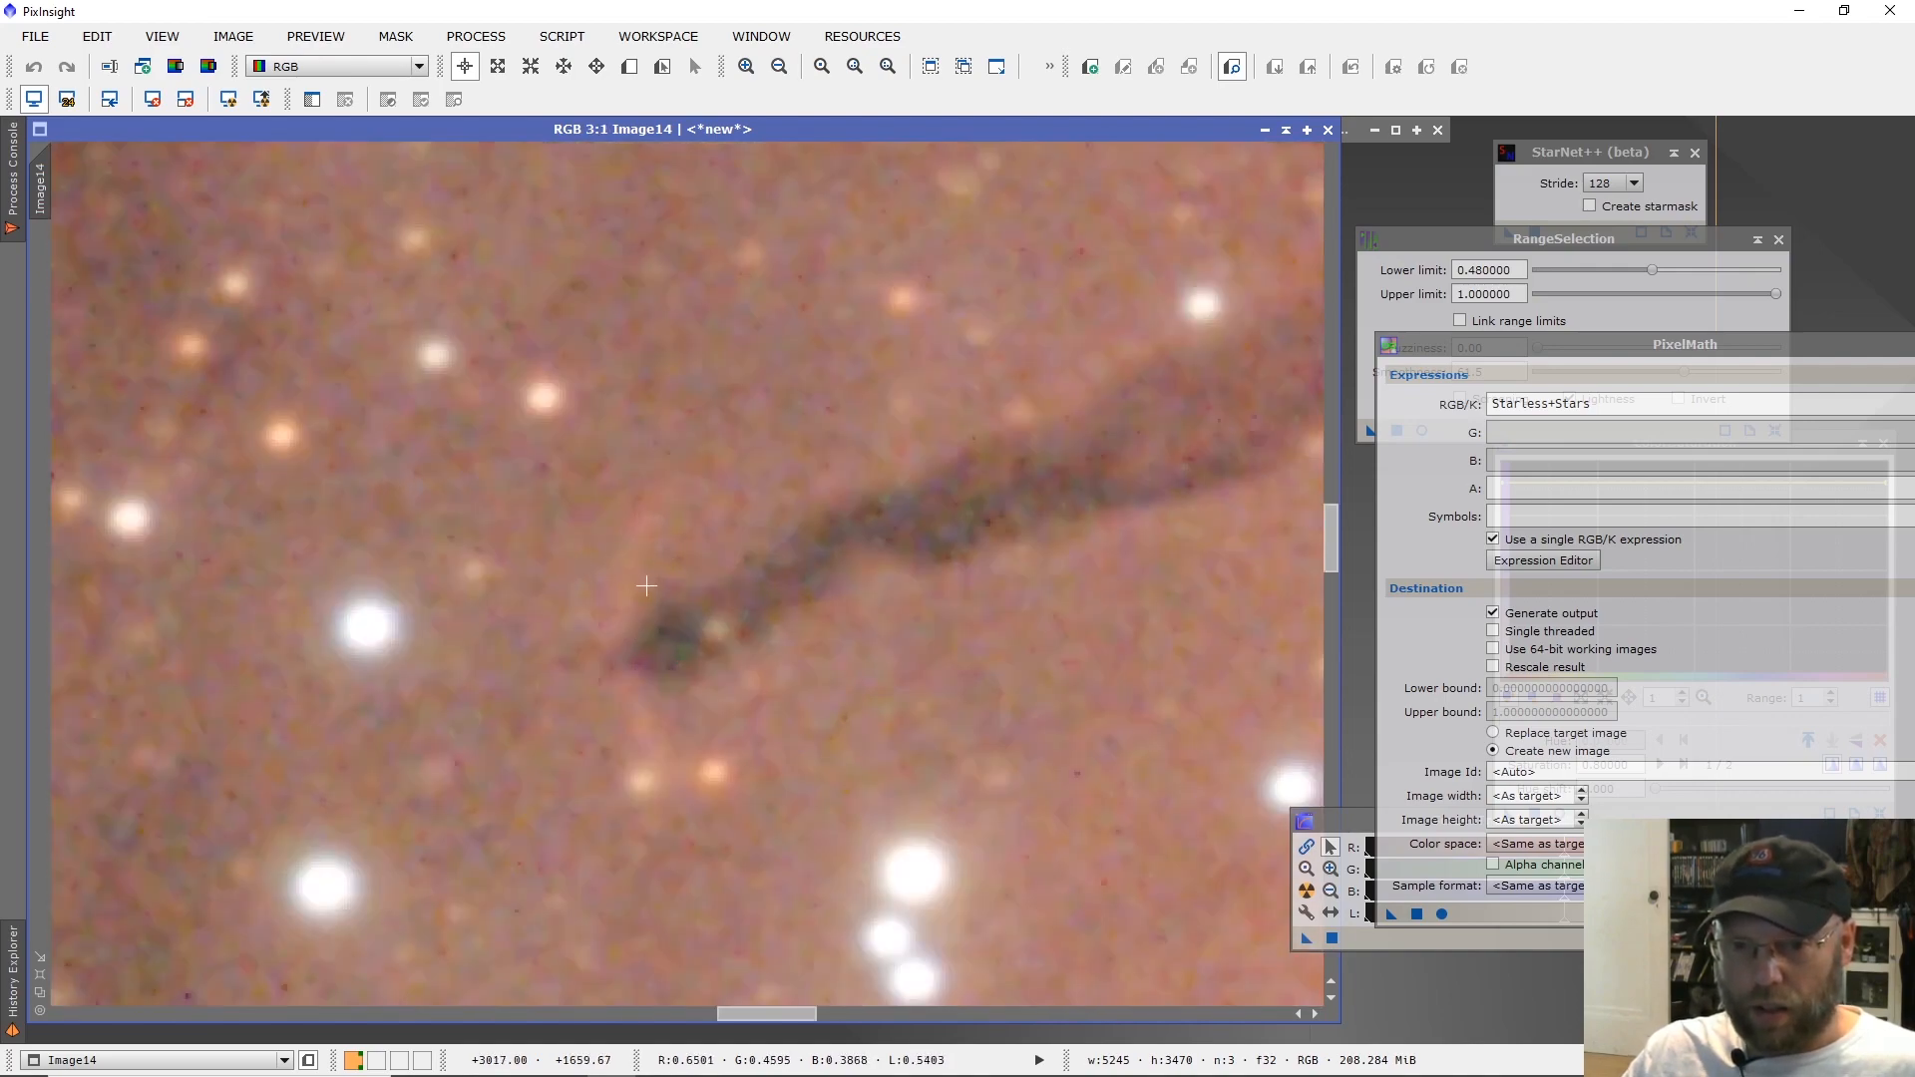
scroll(660, 629, "down", 1)
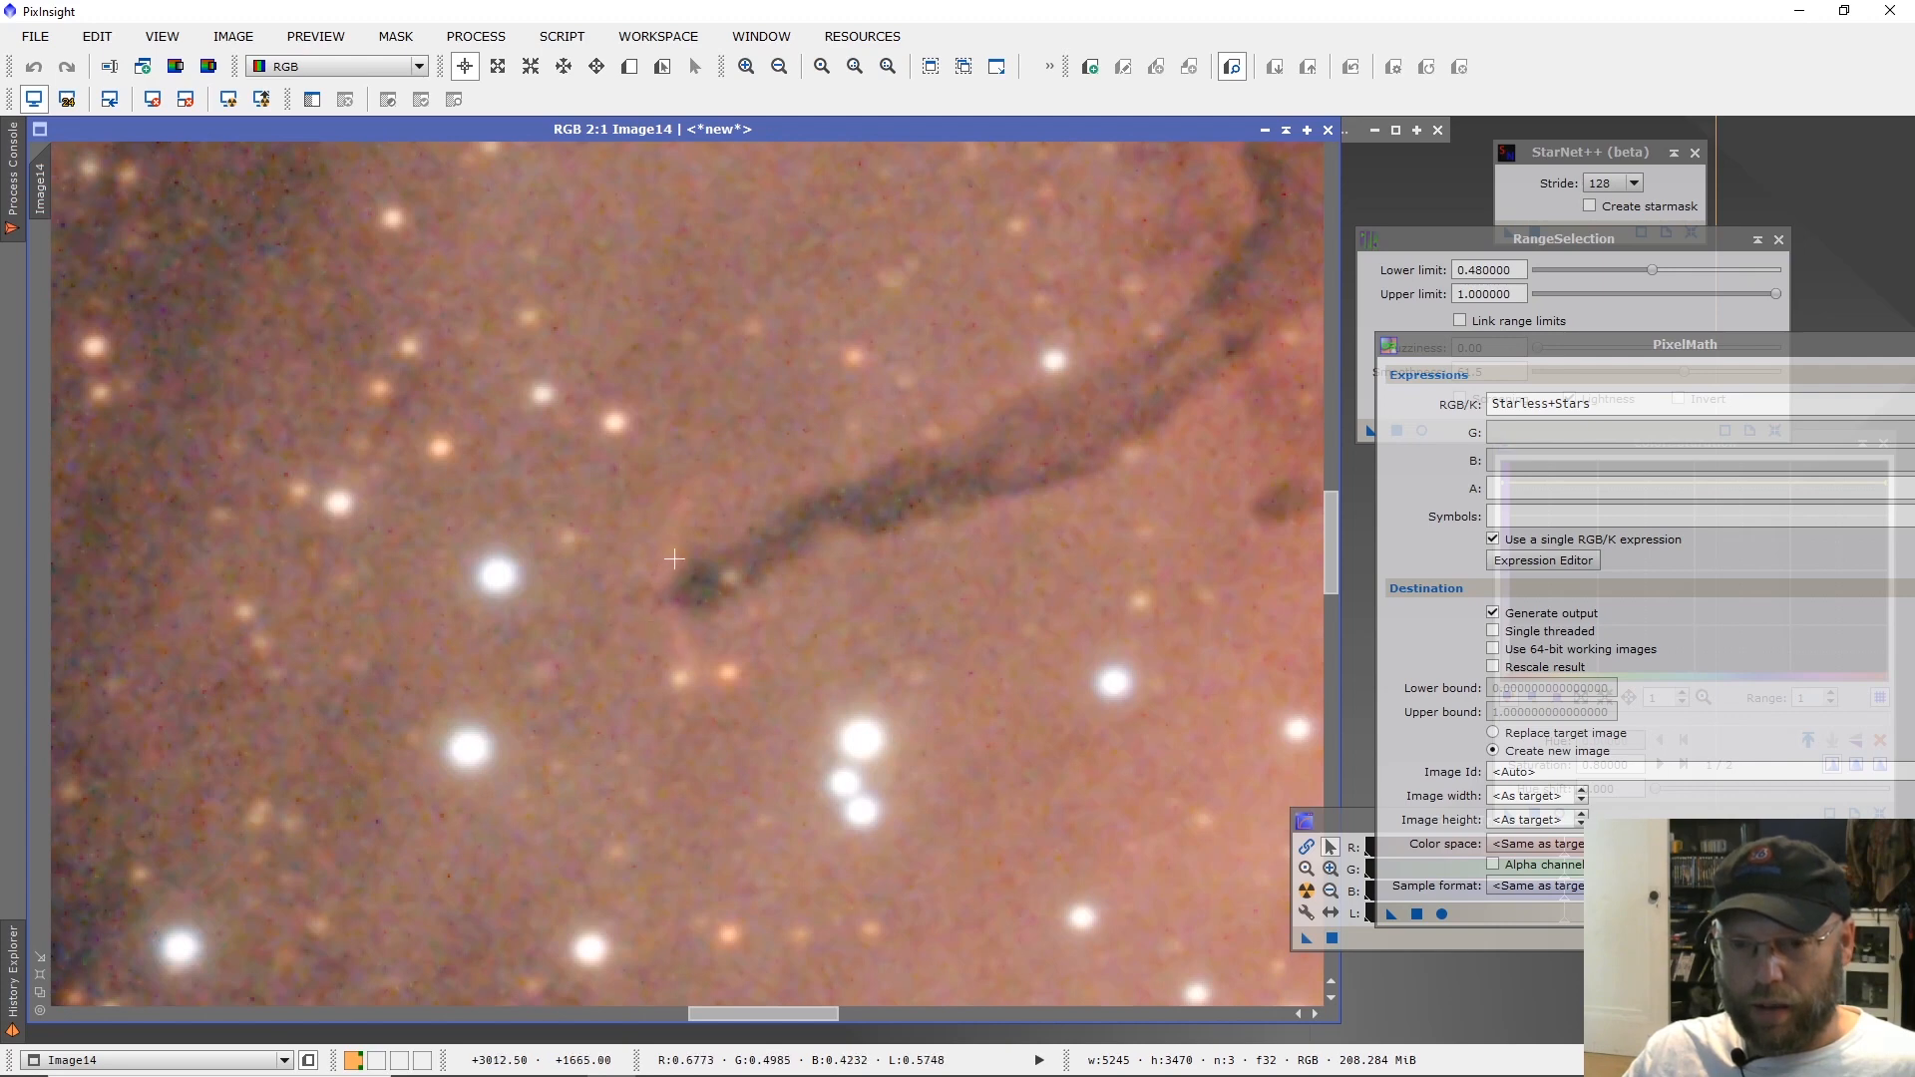
scroll(681, 576, "down", 1)
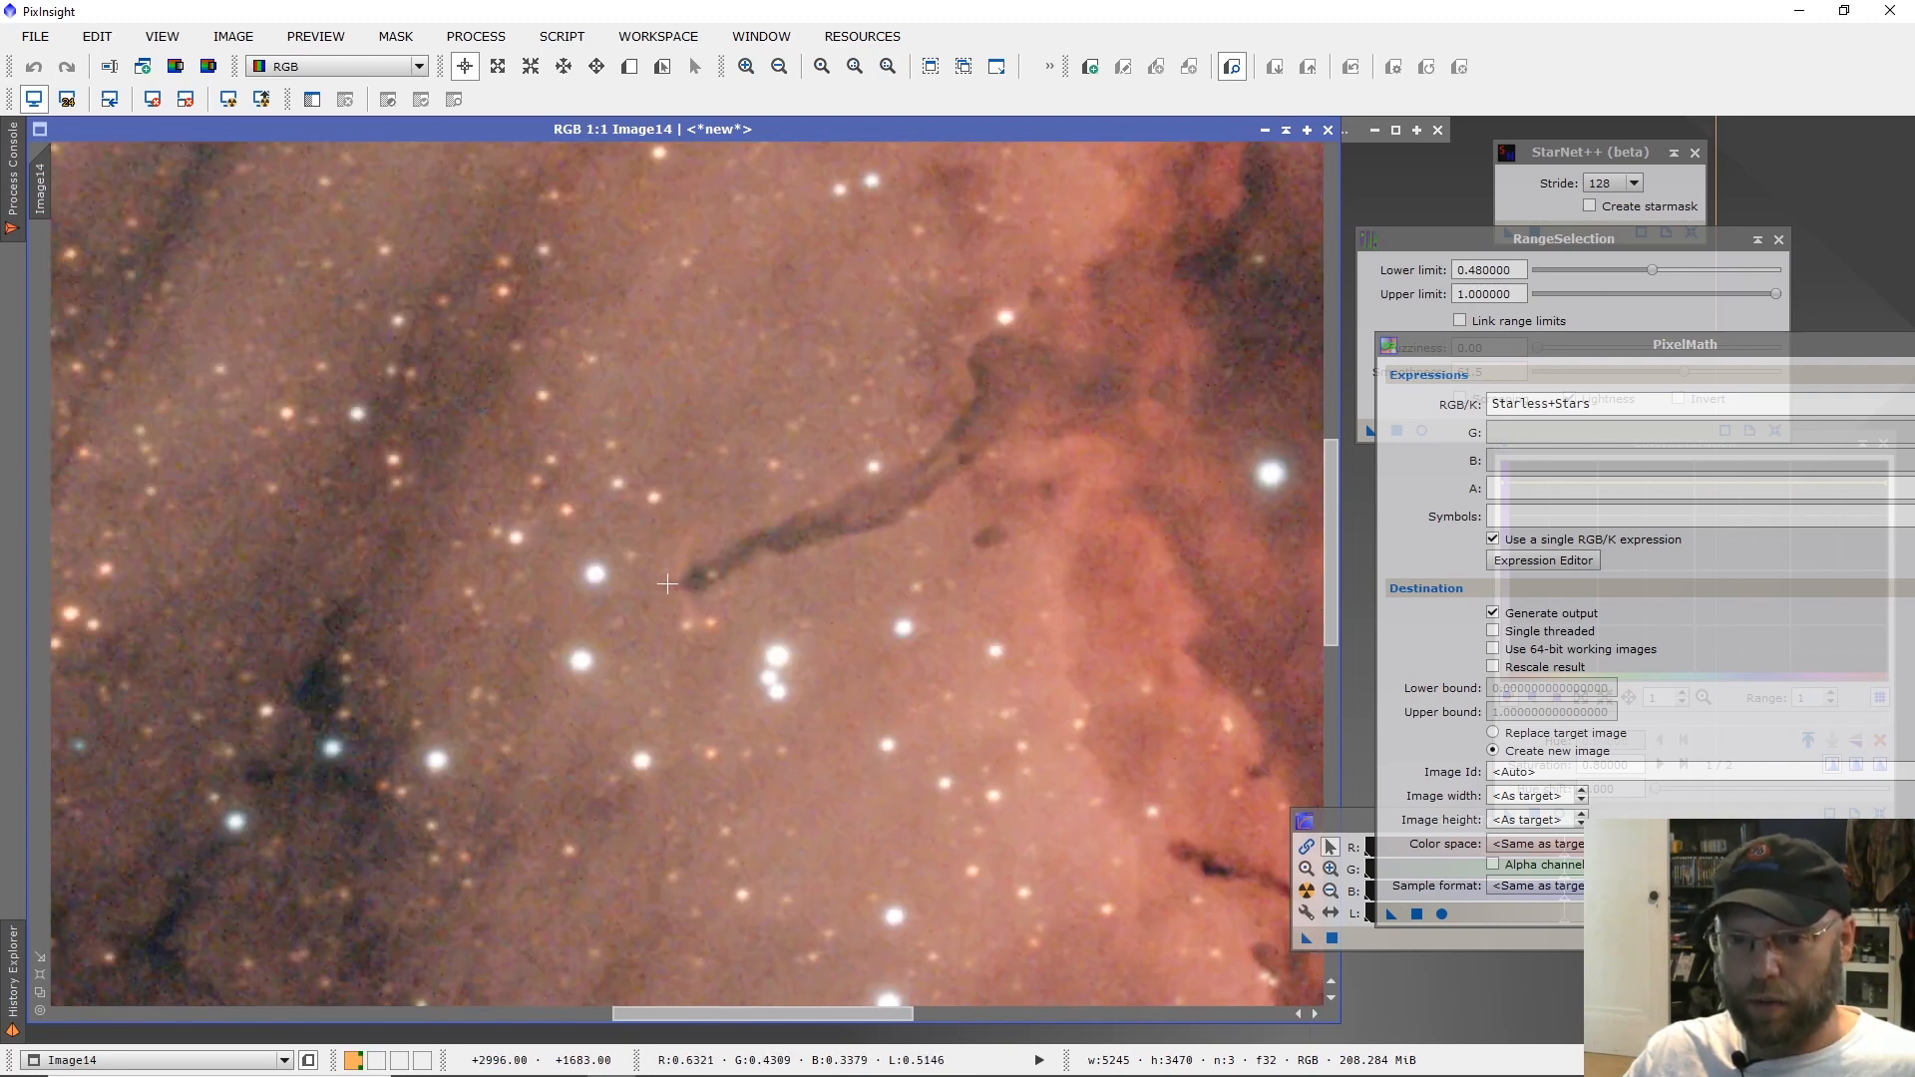
scroll(674, 587, "up", 1)
scroll(691, 588, "up", 1)
scroll(692, 589, "down", 1)
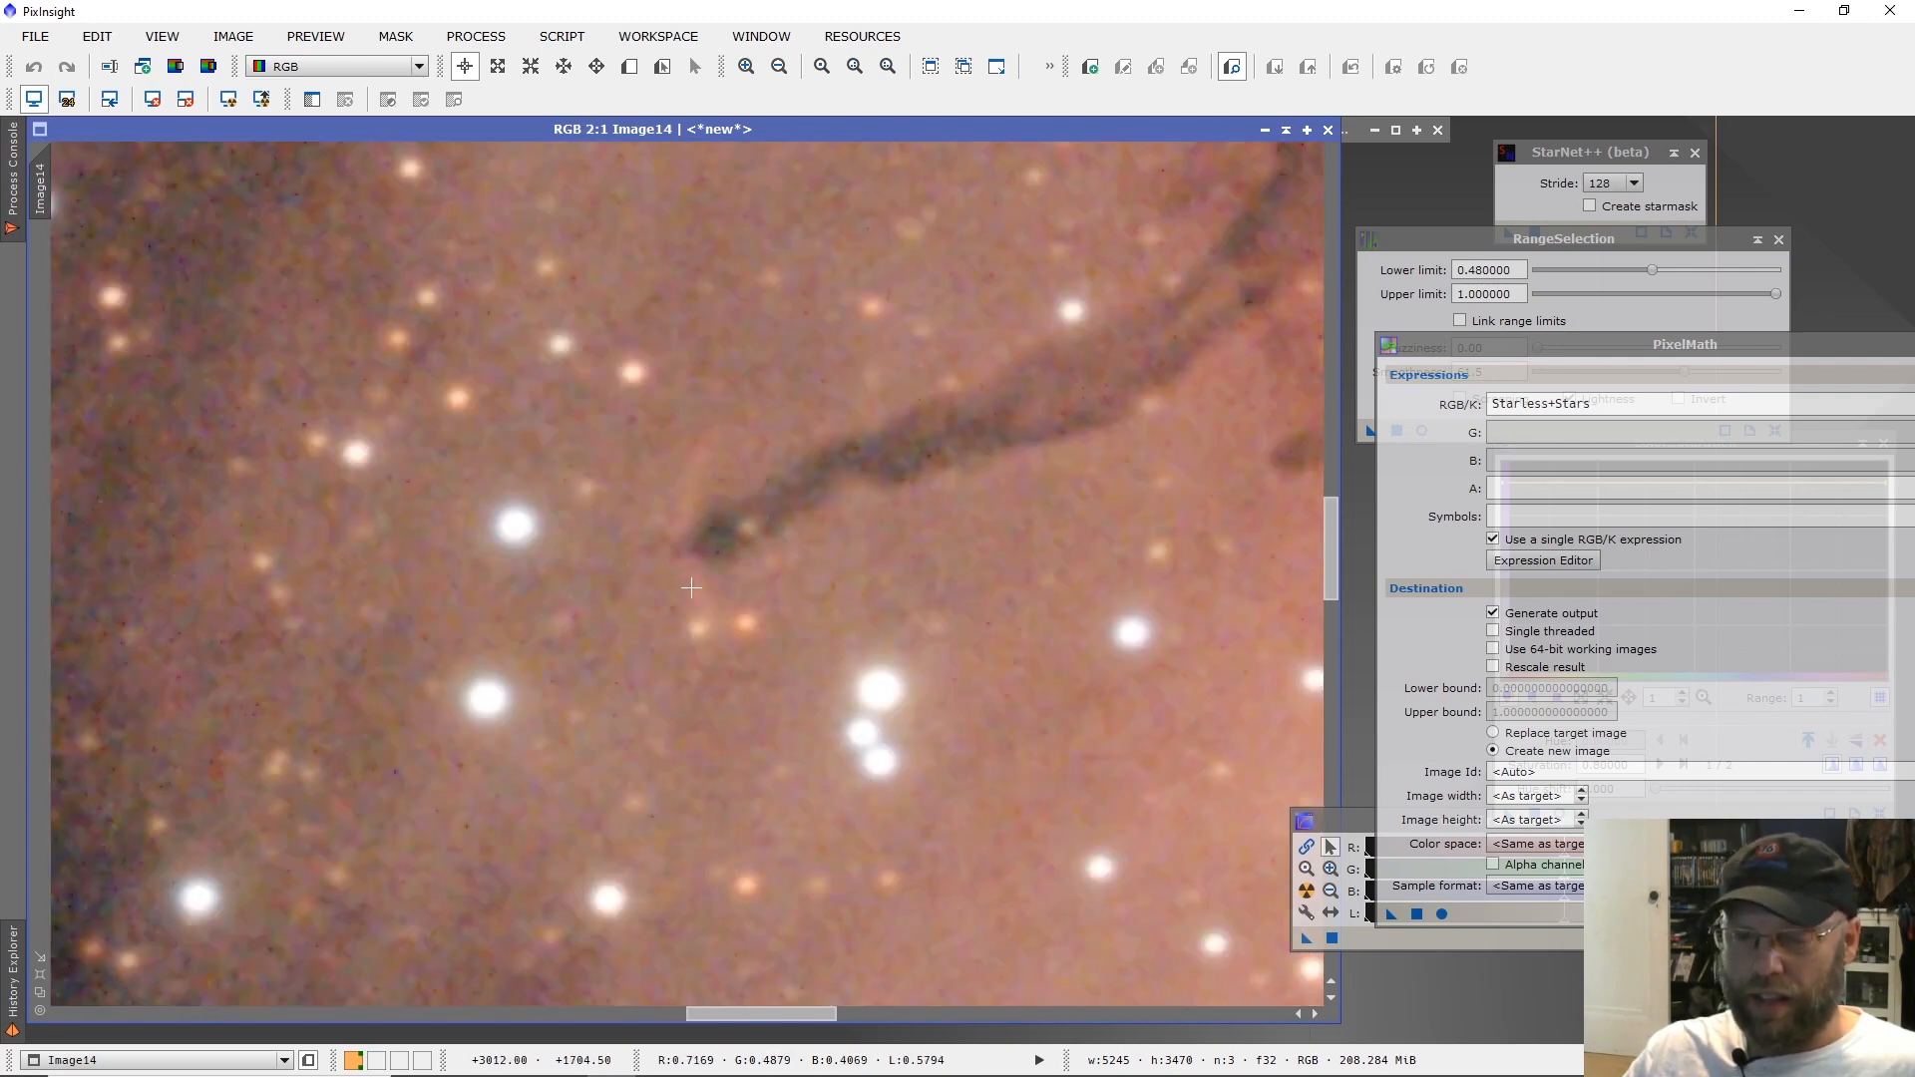
scroll(691, 588, "down", 1)
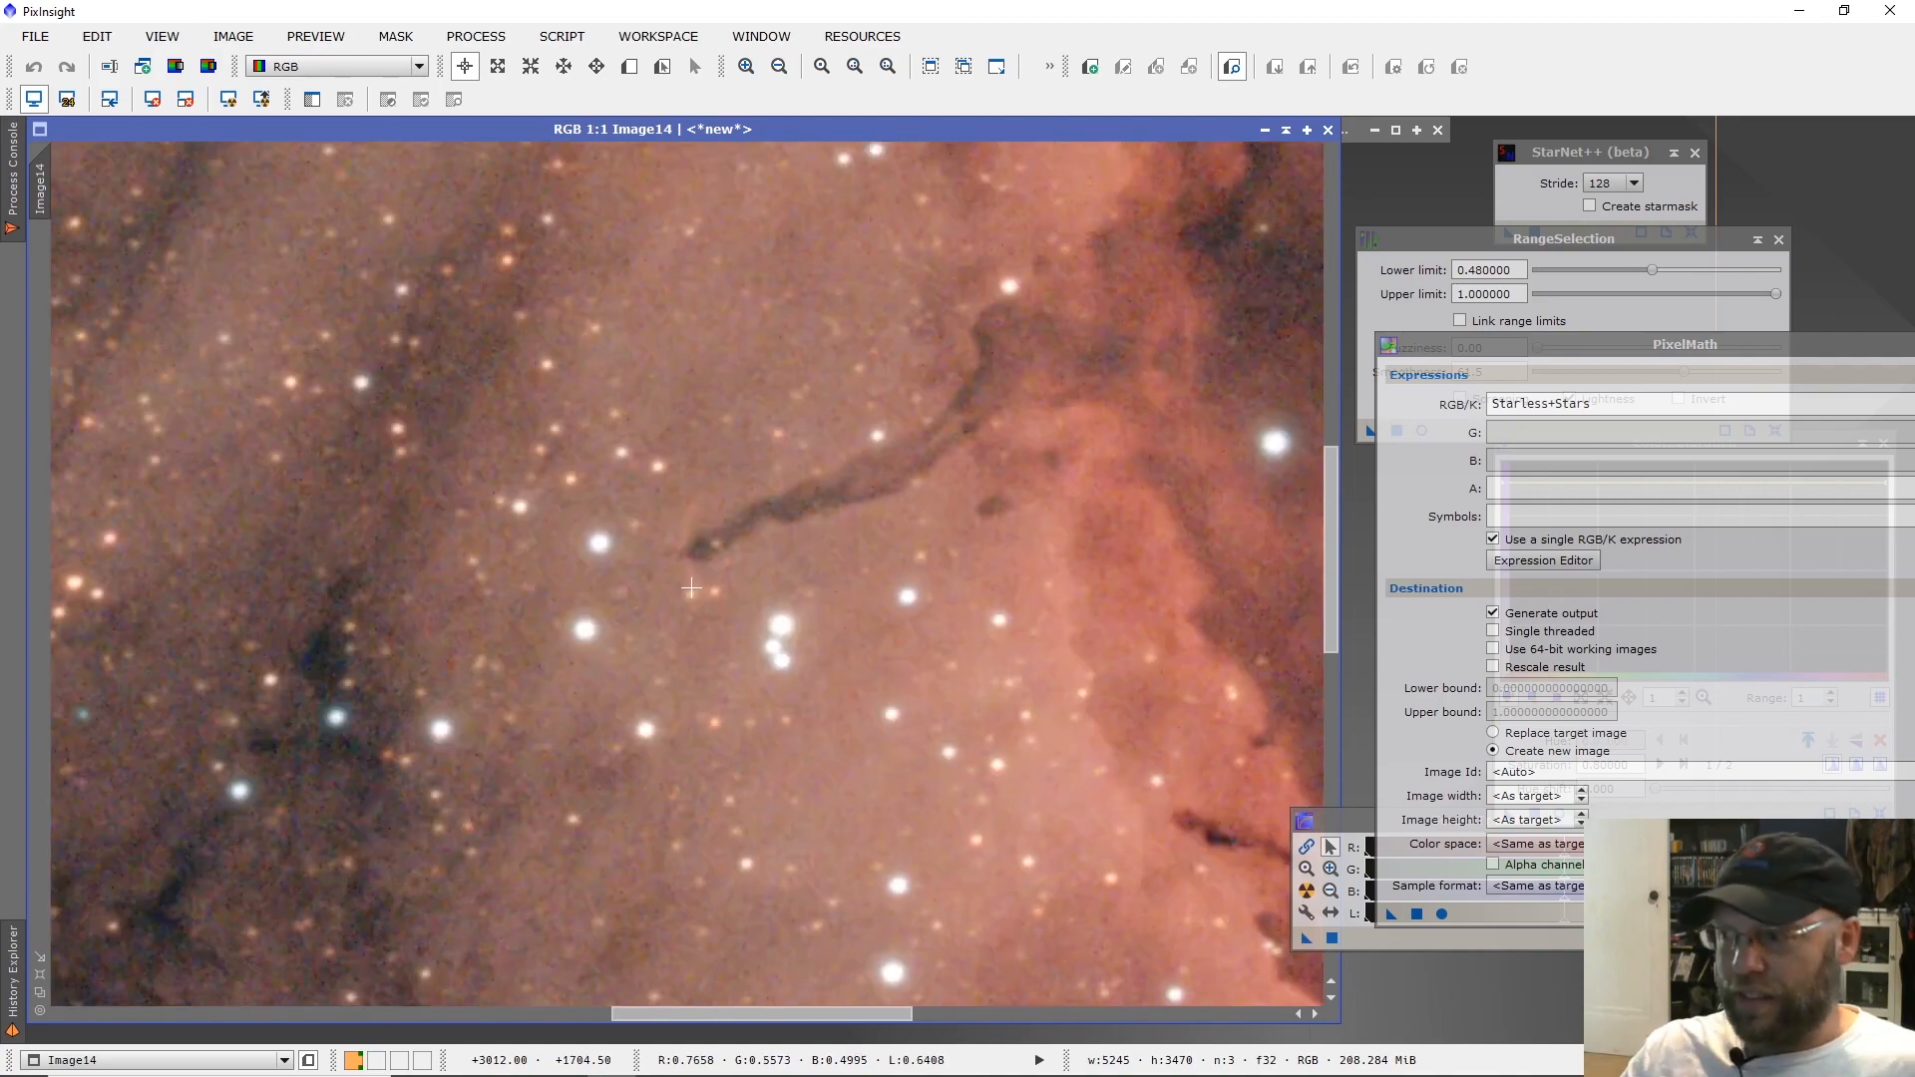
Examine the red nebula ridge and the dark regions beside it, comparing close views with the whole recombined image.
scroll(708, 593, "down", 2)
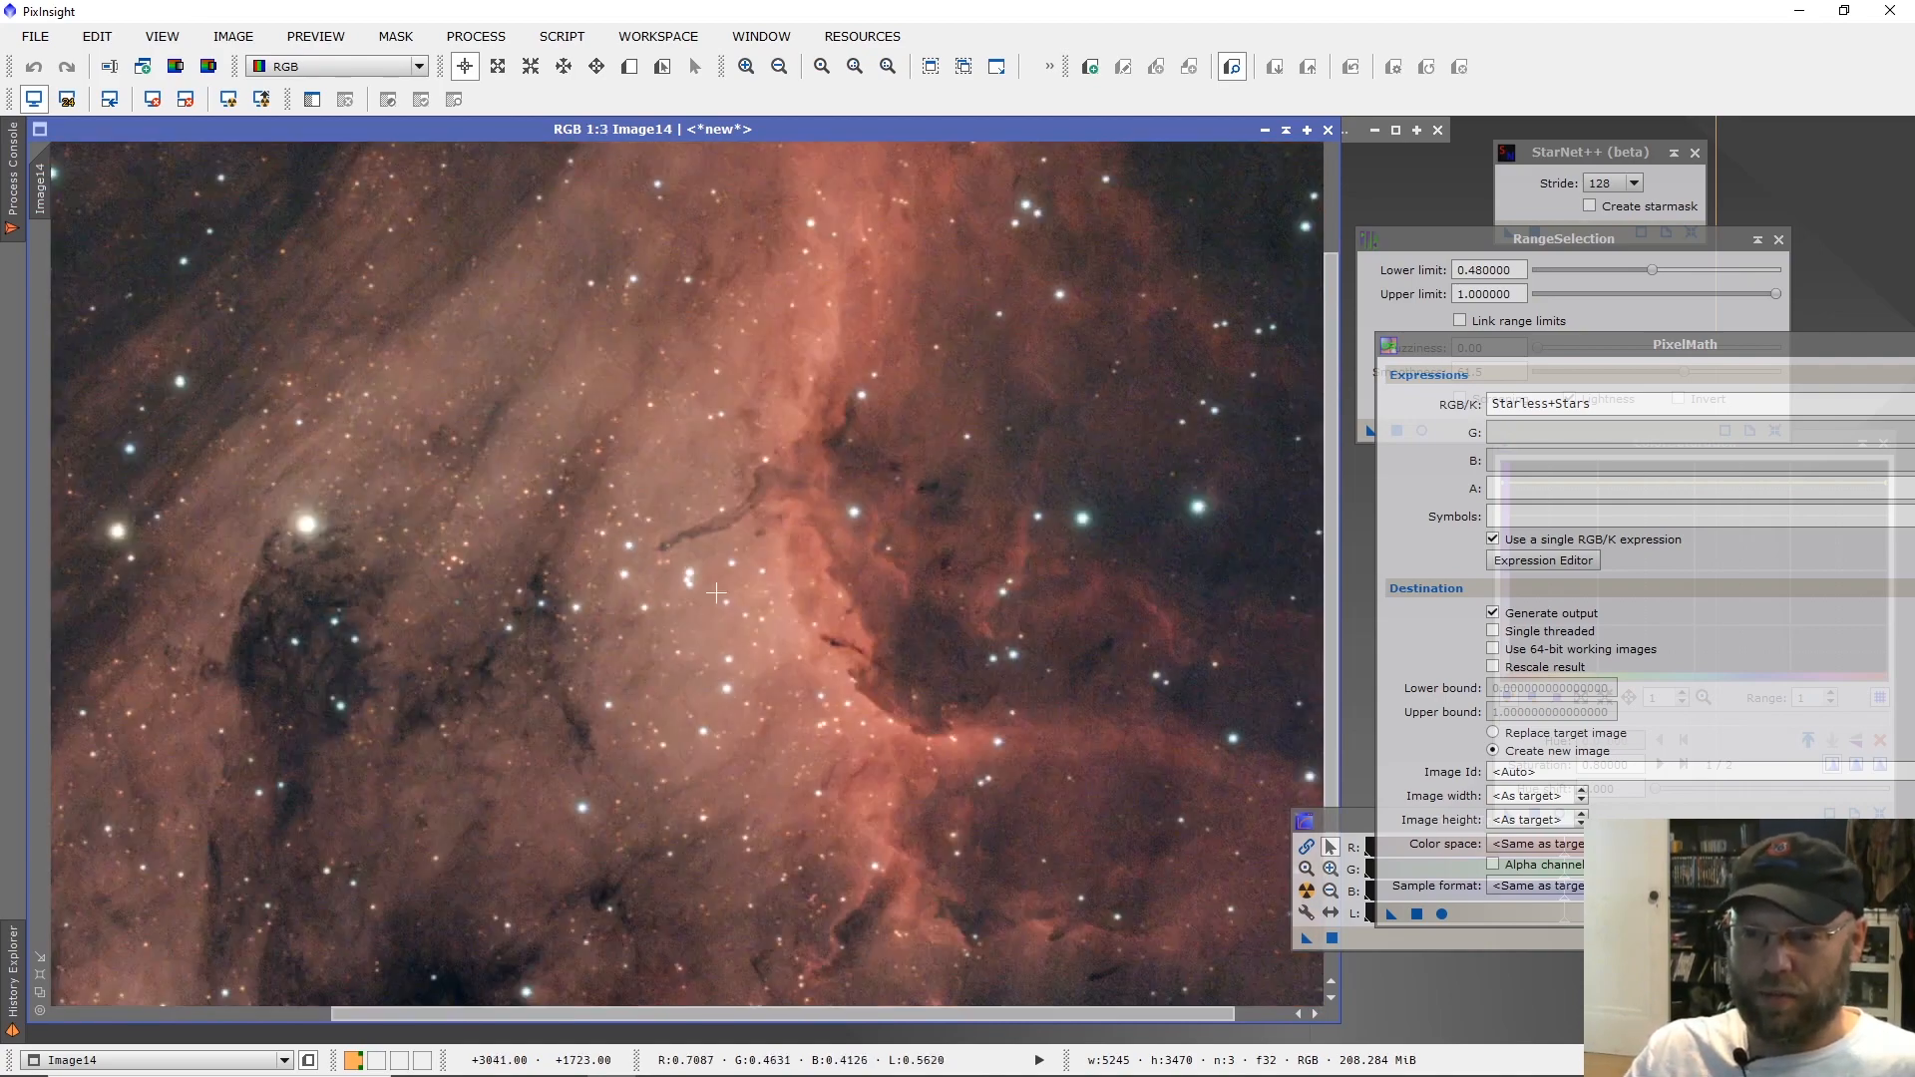
scroll(1027, 690, "up", 2)
scroll(693, 589, "down", 2)
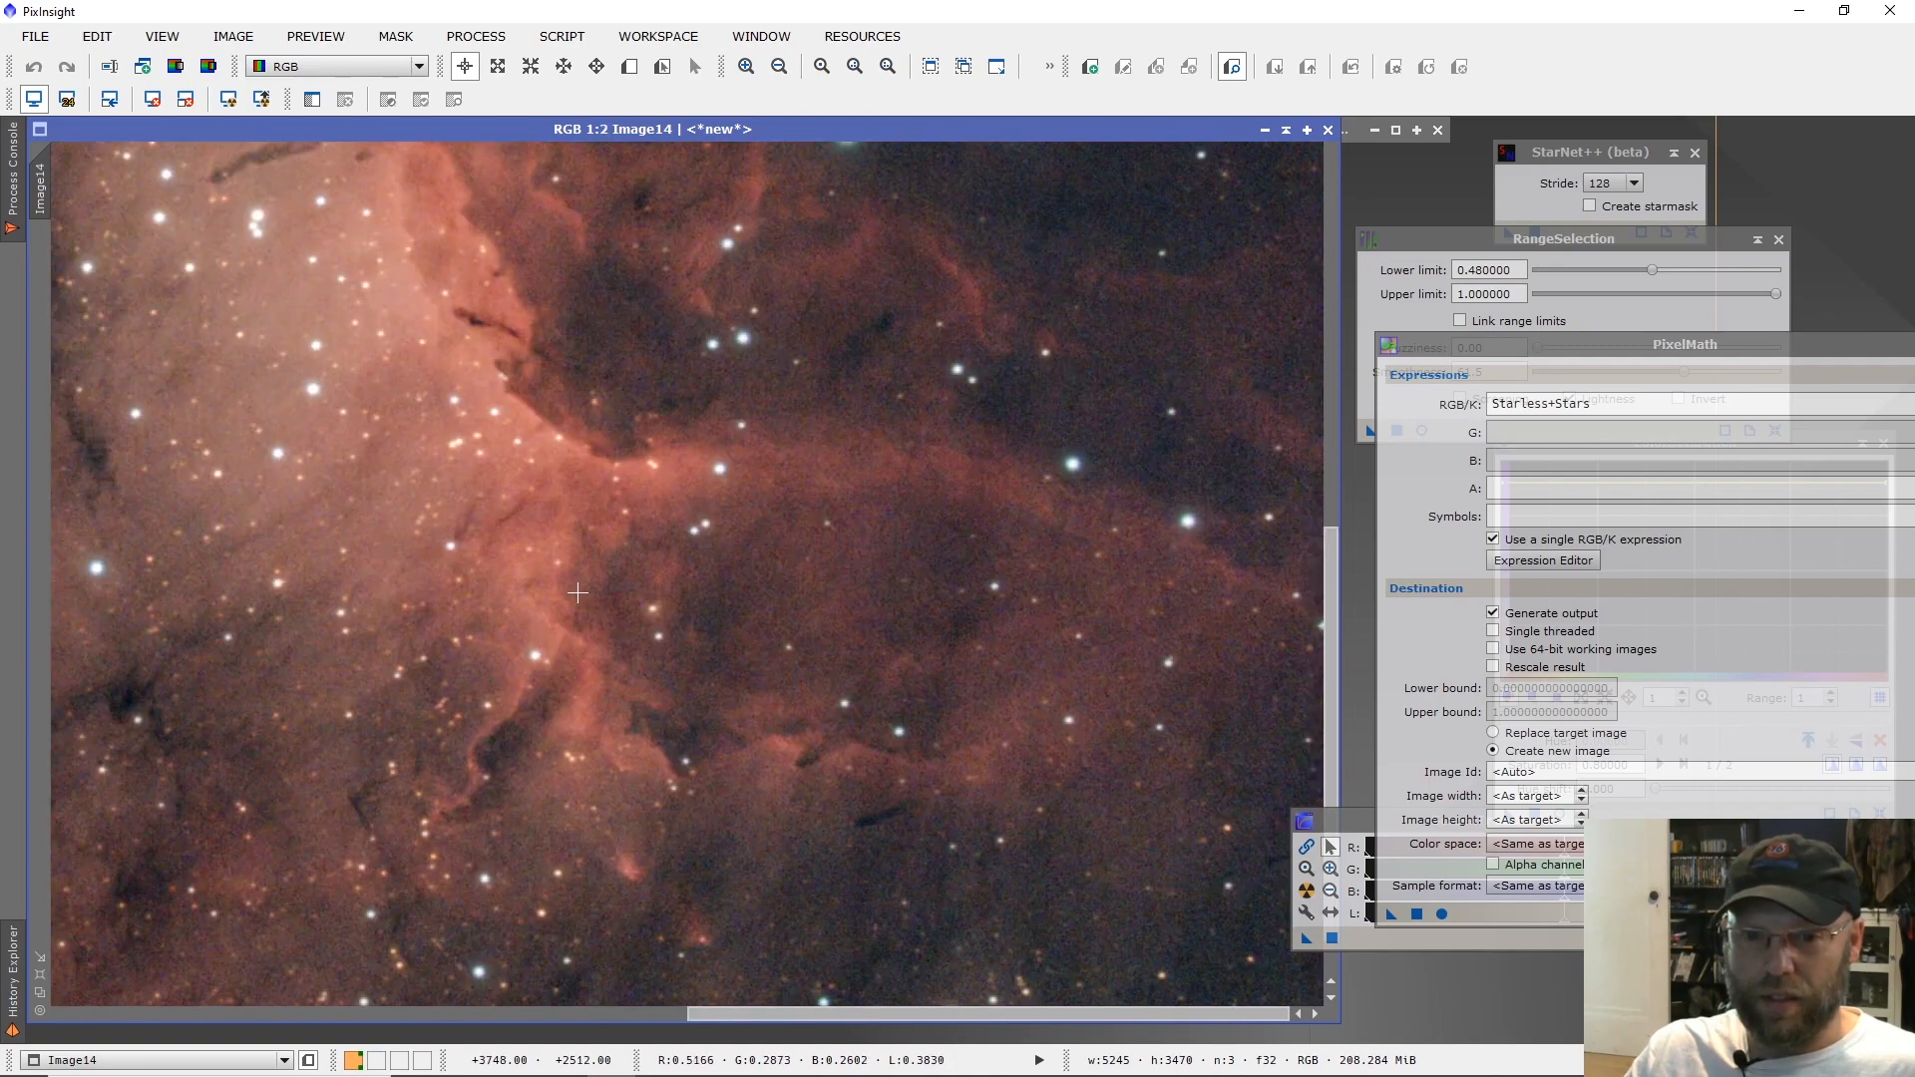
scroll(683, 494, "up", 1)
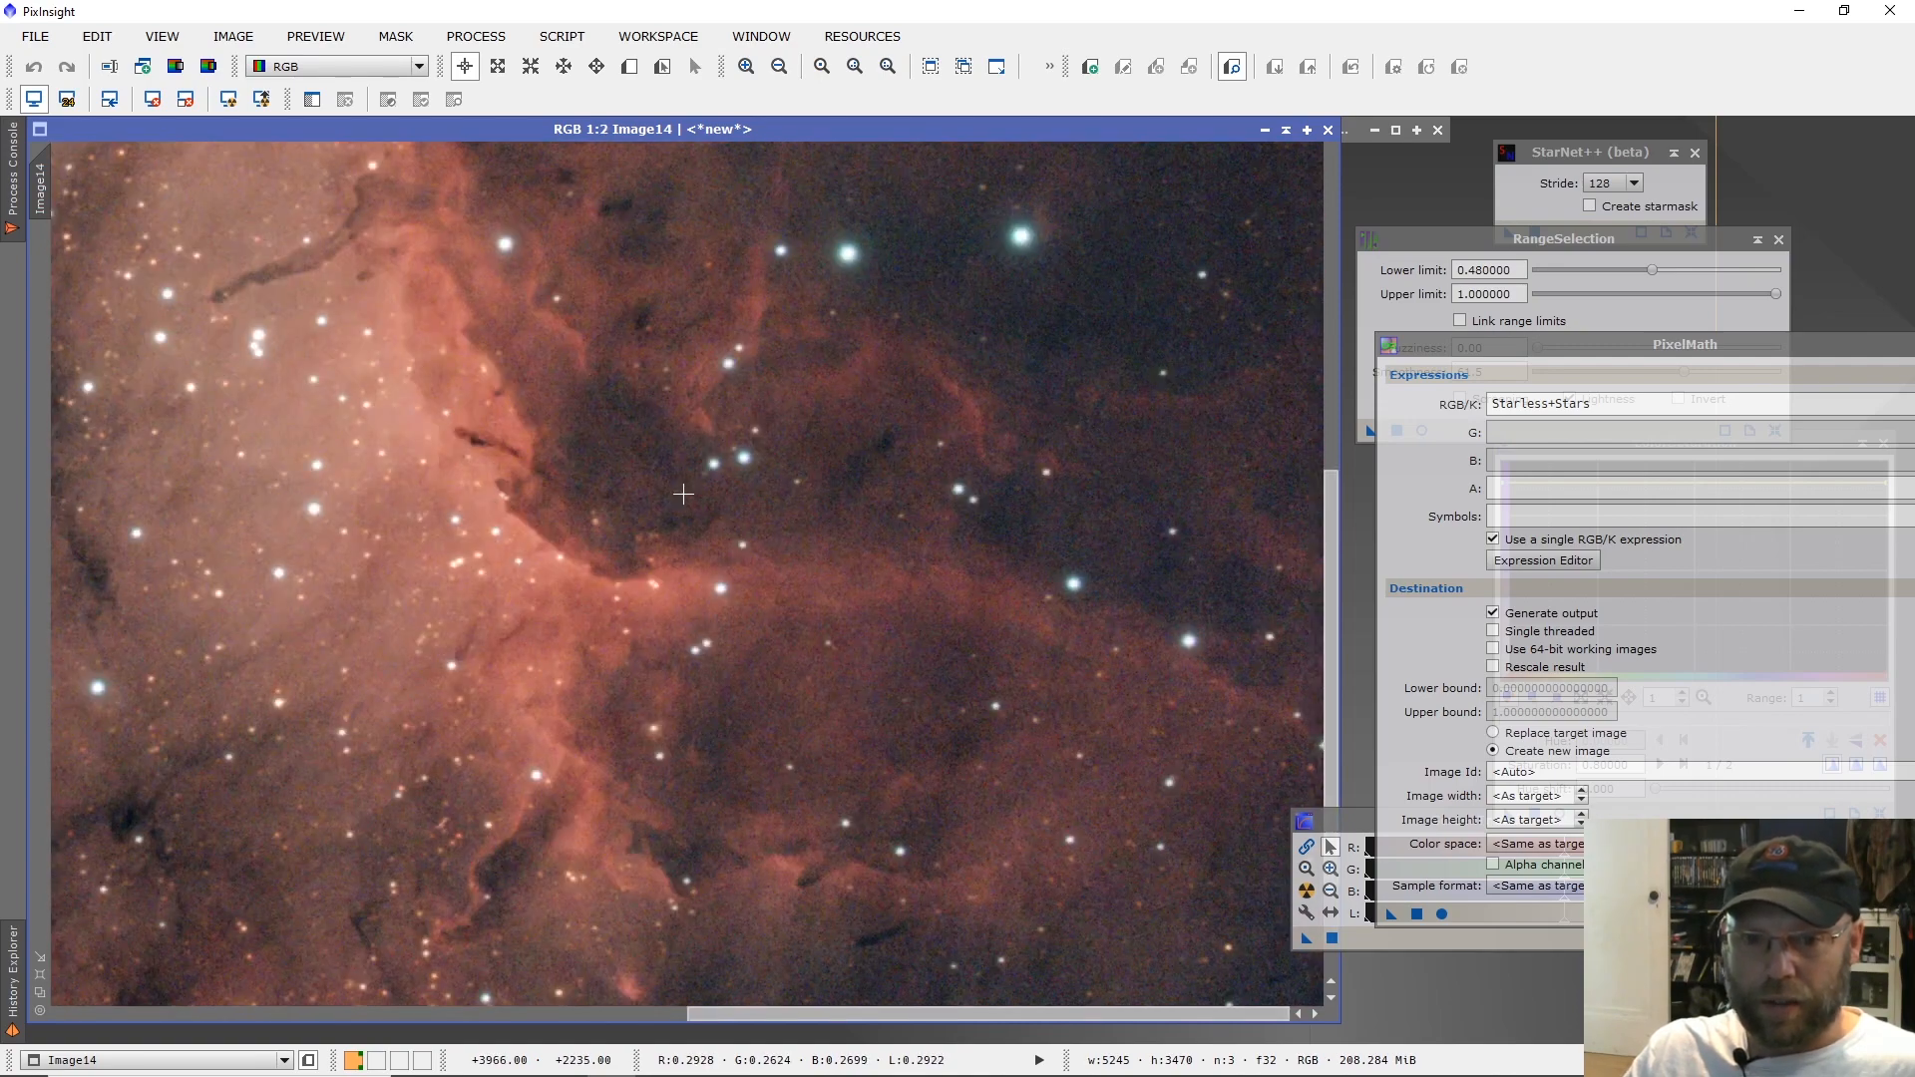
scroll(705, 572, "down", 2)
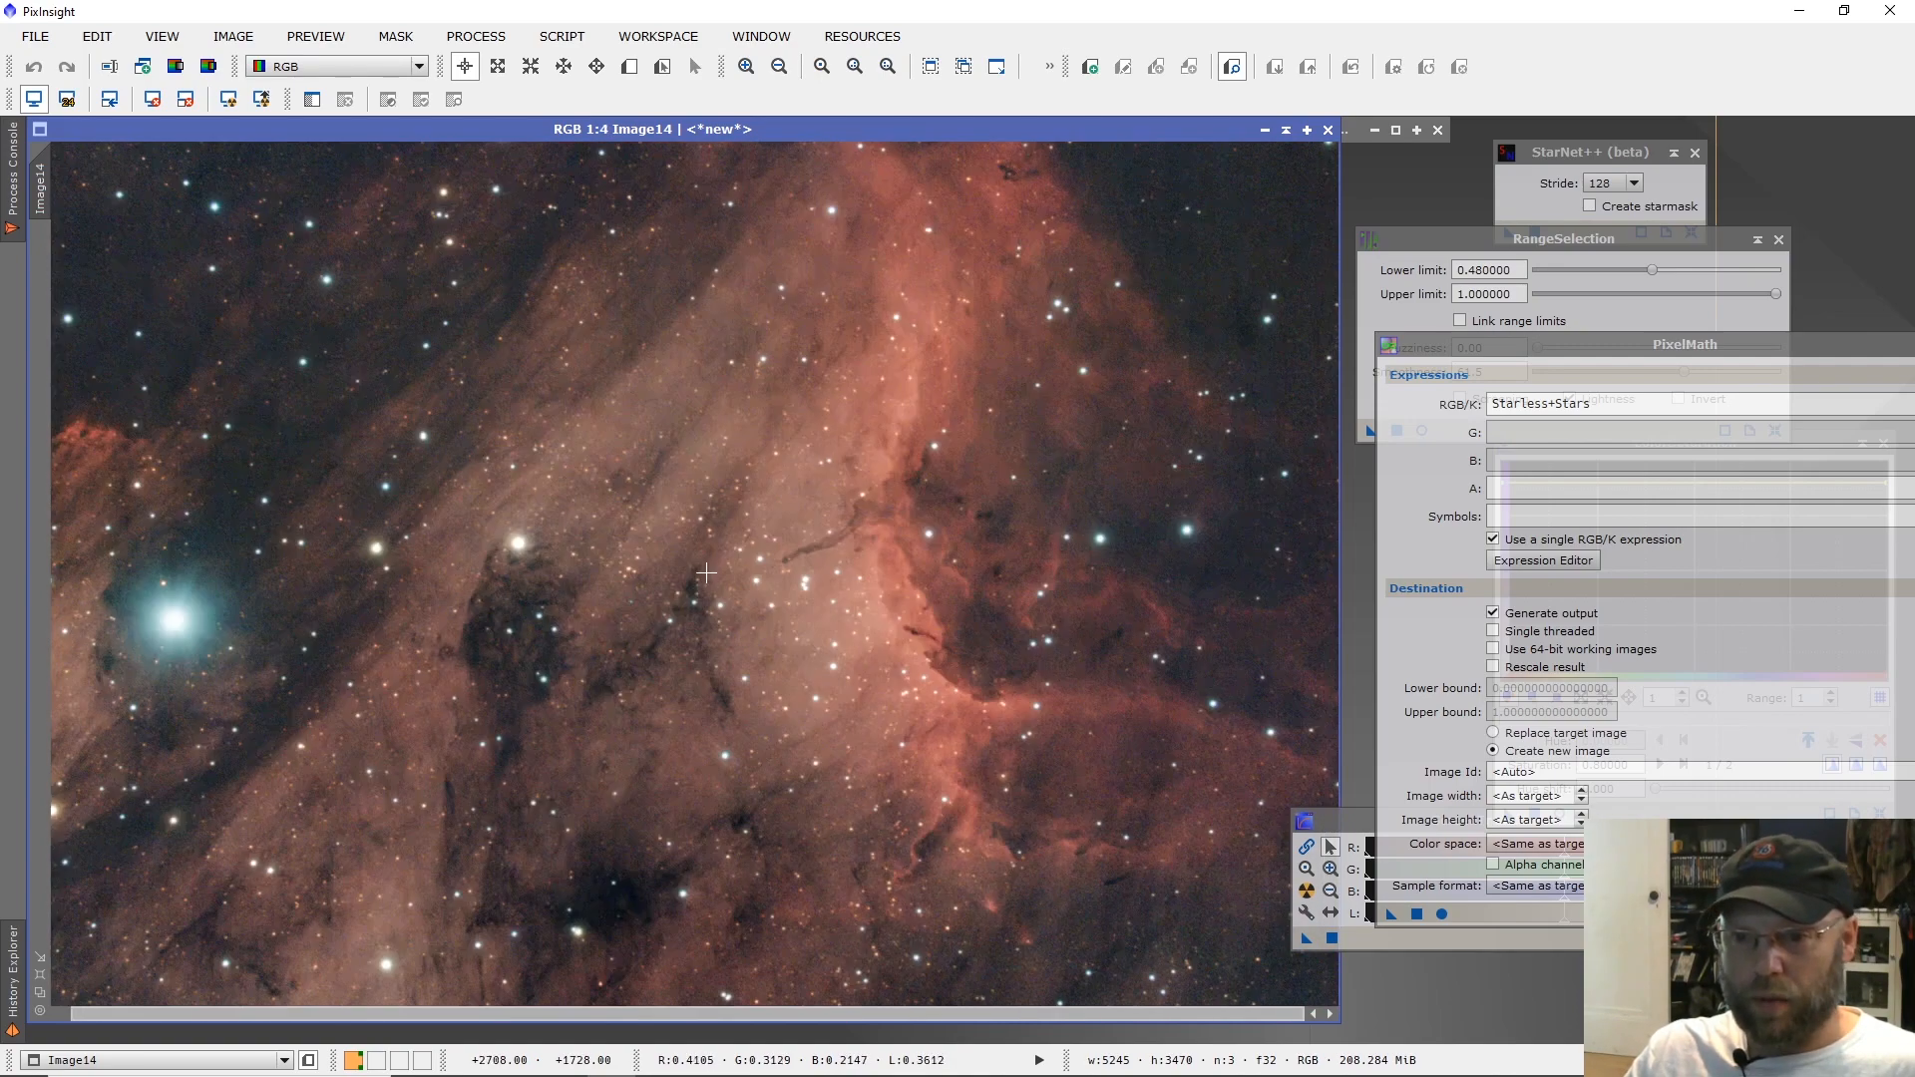
scroll(709, 576, "down", 1)
scroll(738, 589, "up", 1)
scroll(1099, 682, "up", 1)
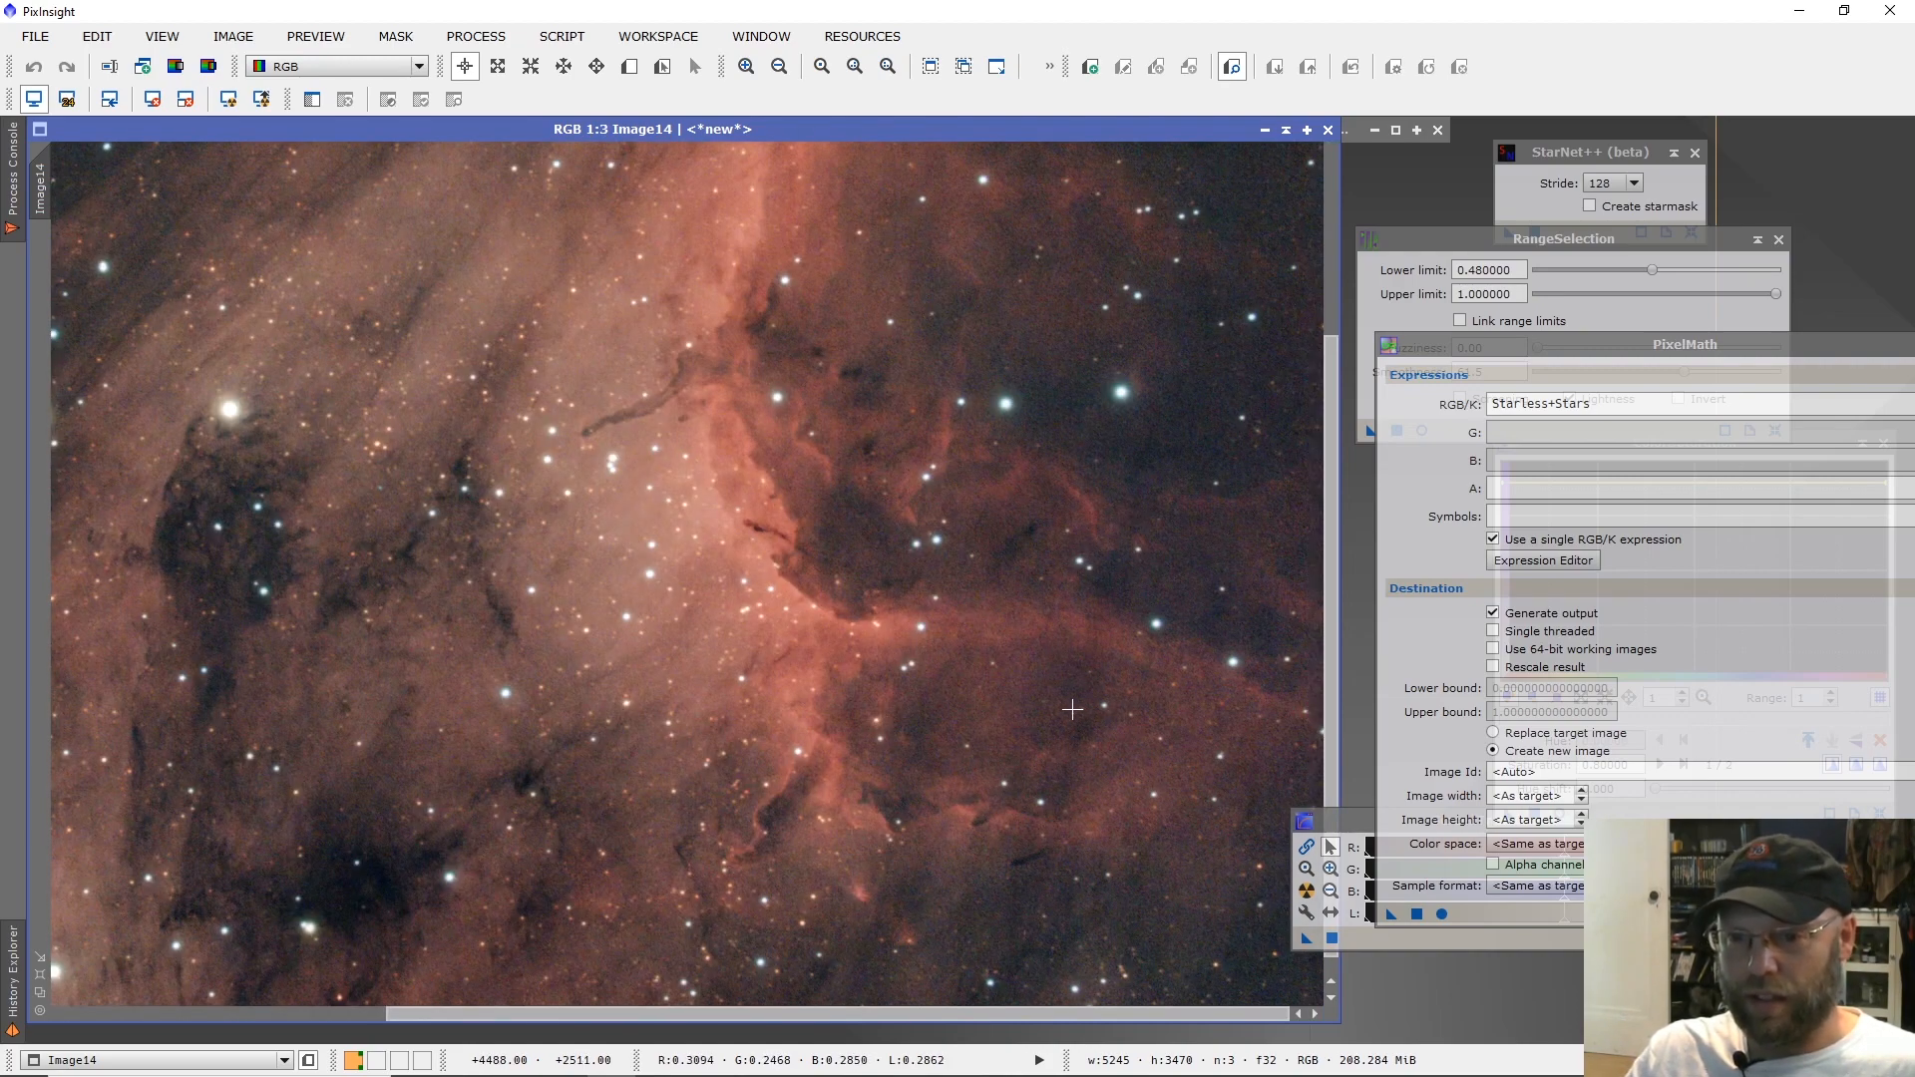
scroll(1062, 711, "up", 1)
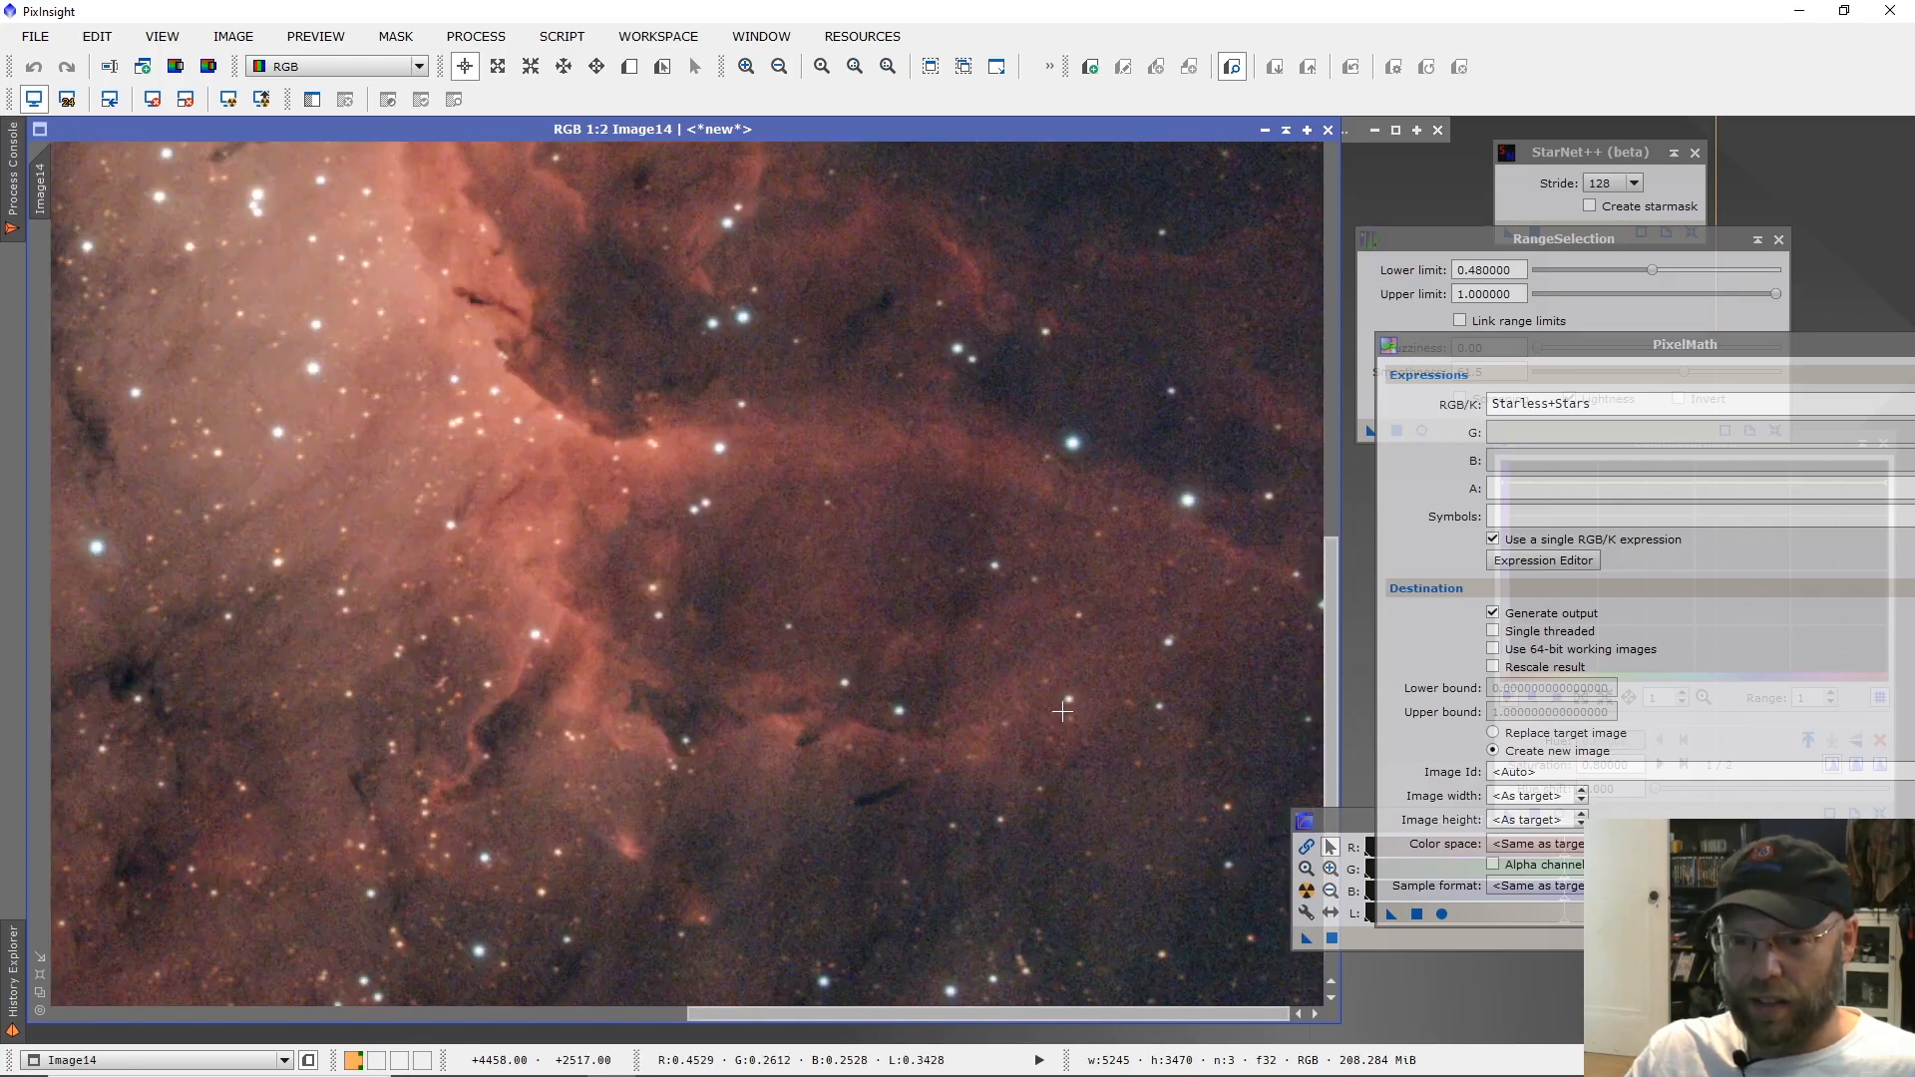
scroll(1063, 712, "down", 2)
scroll(779, 682, "down", 1)
scroll(773, 680, "up", 1)
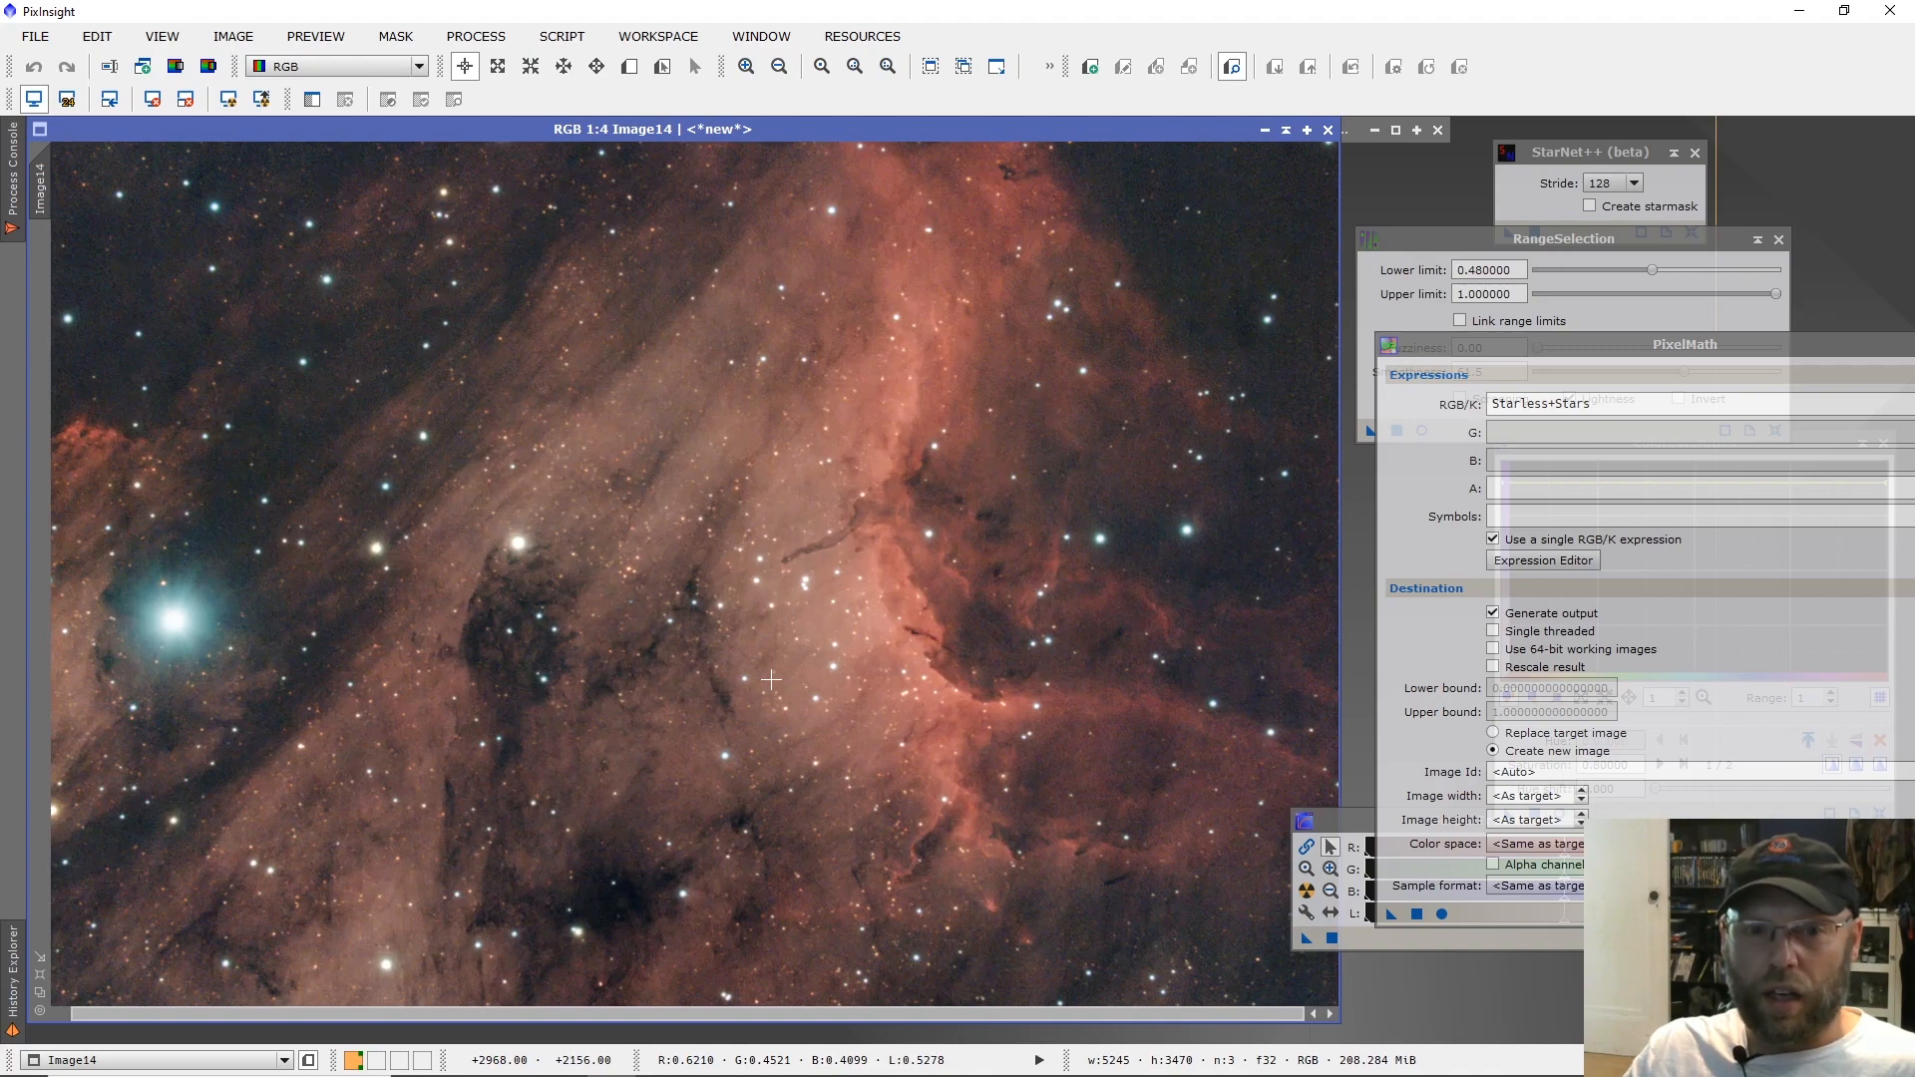
Inspect the colour fringing and surrounding noise of a blue-white star in the dark upper-left sky at up to 6:1.
scroll(473, 267, "up", 3)
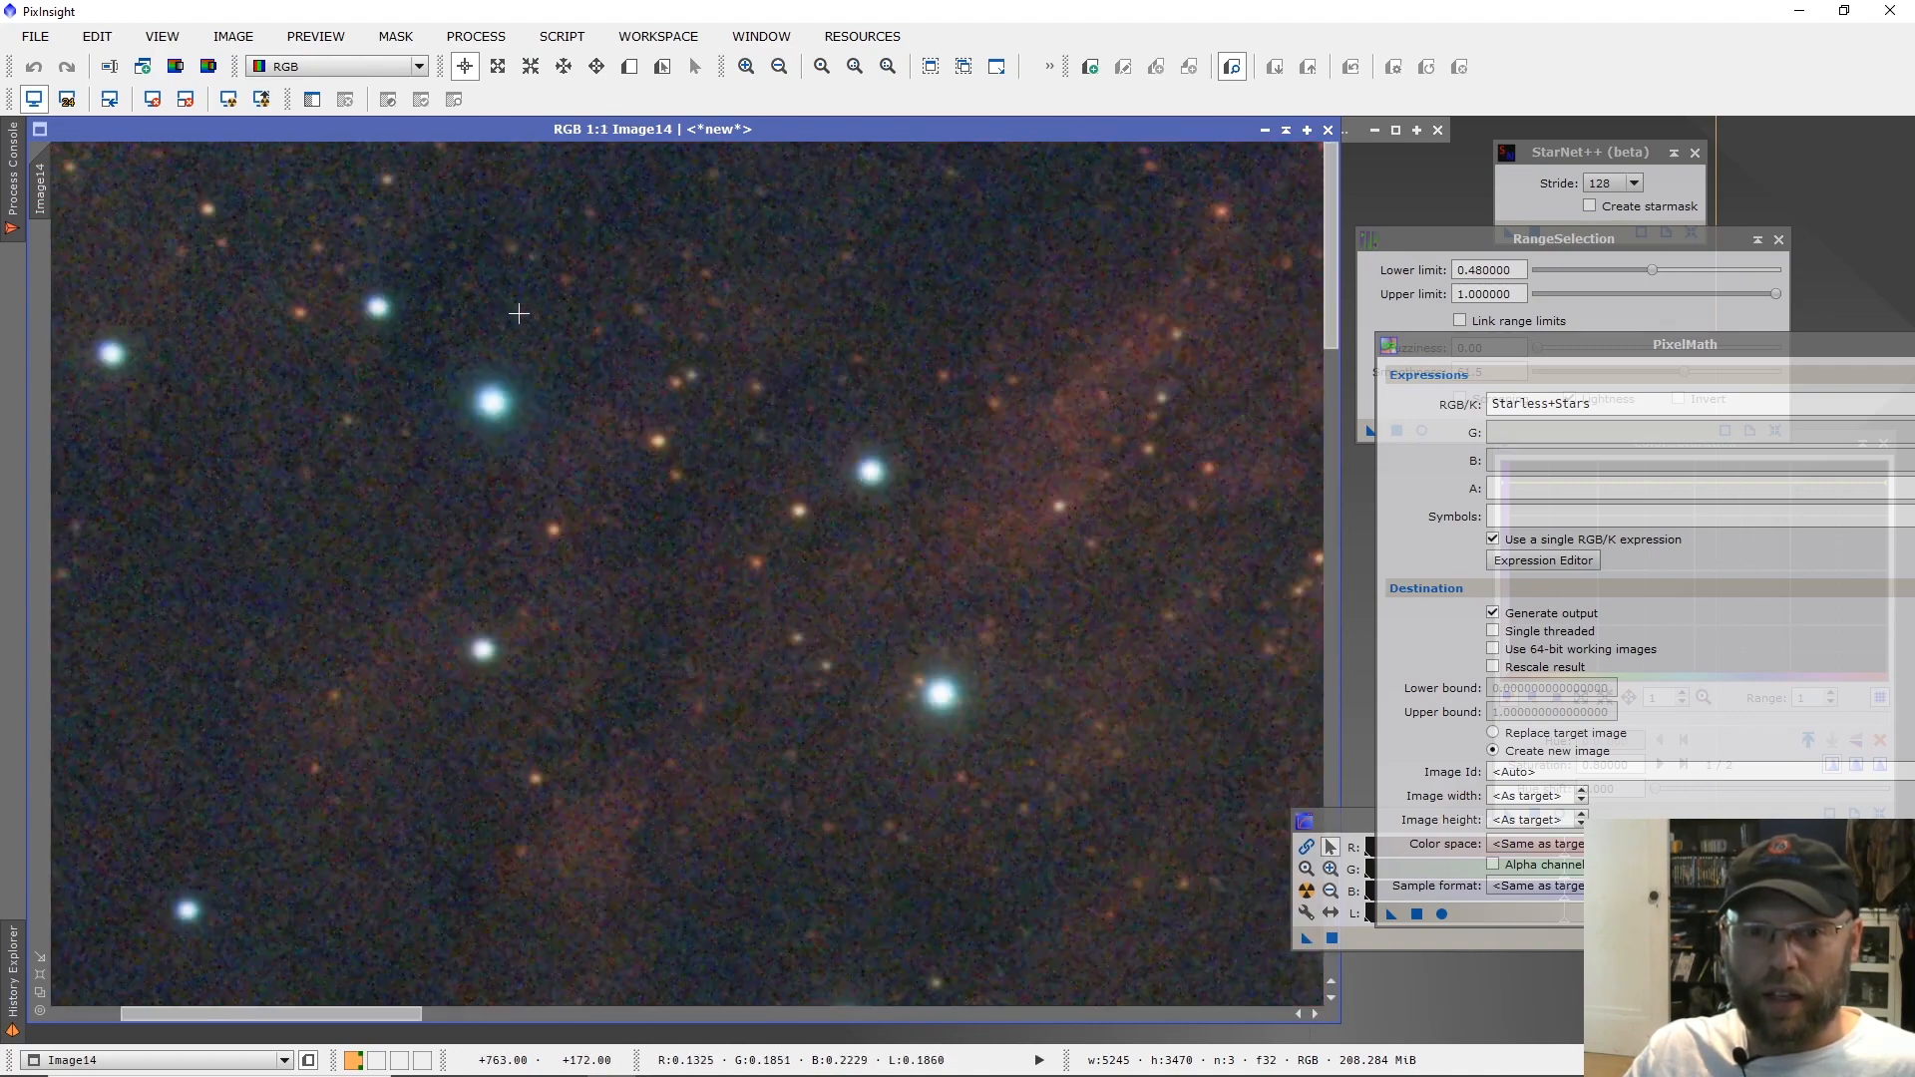
scroll(528, 339, "up", 1)
scroll(614, 668, "up", 1)
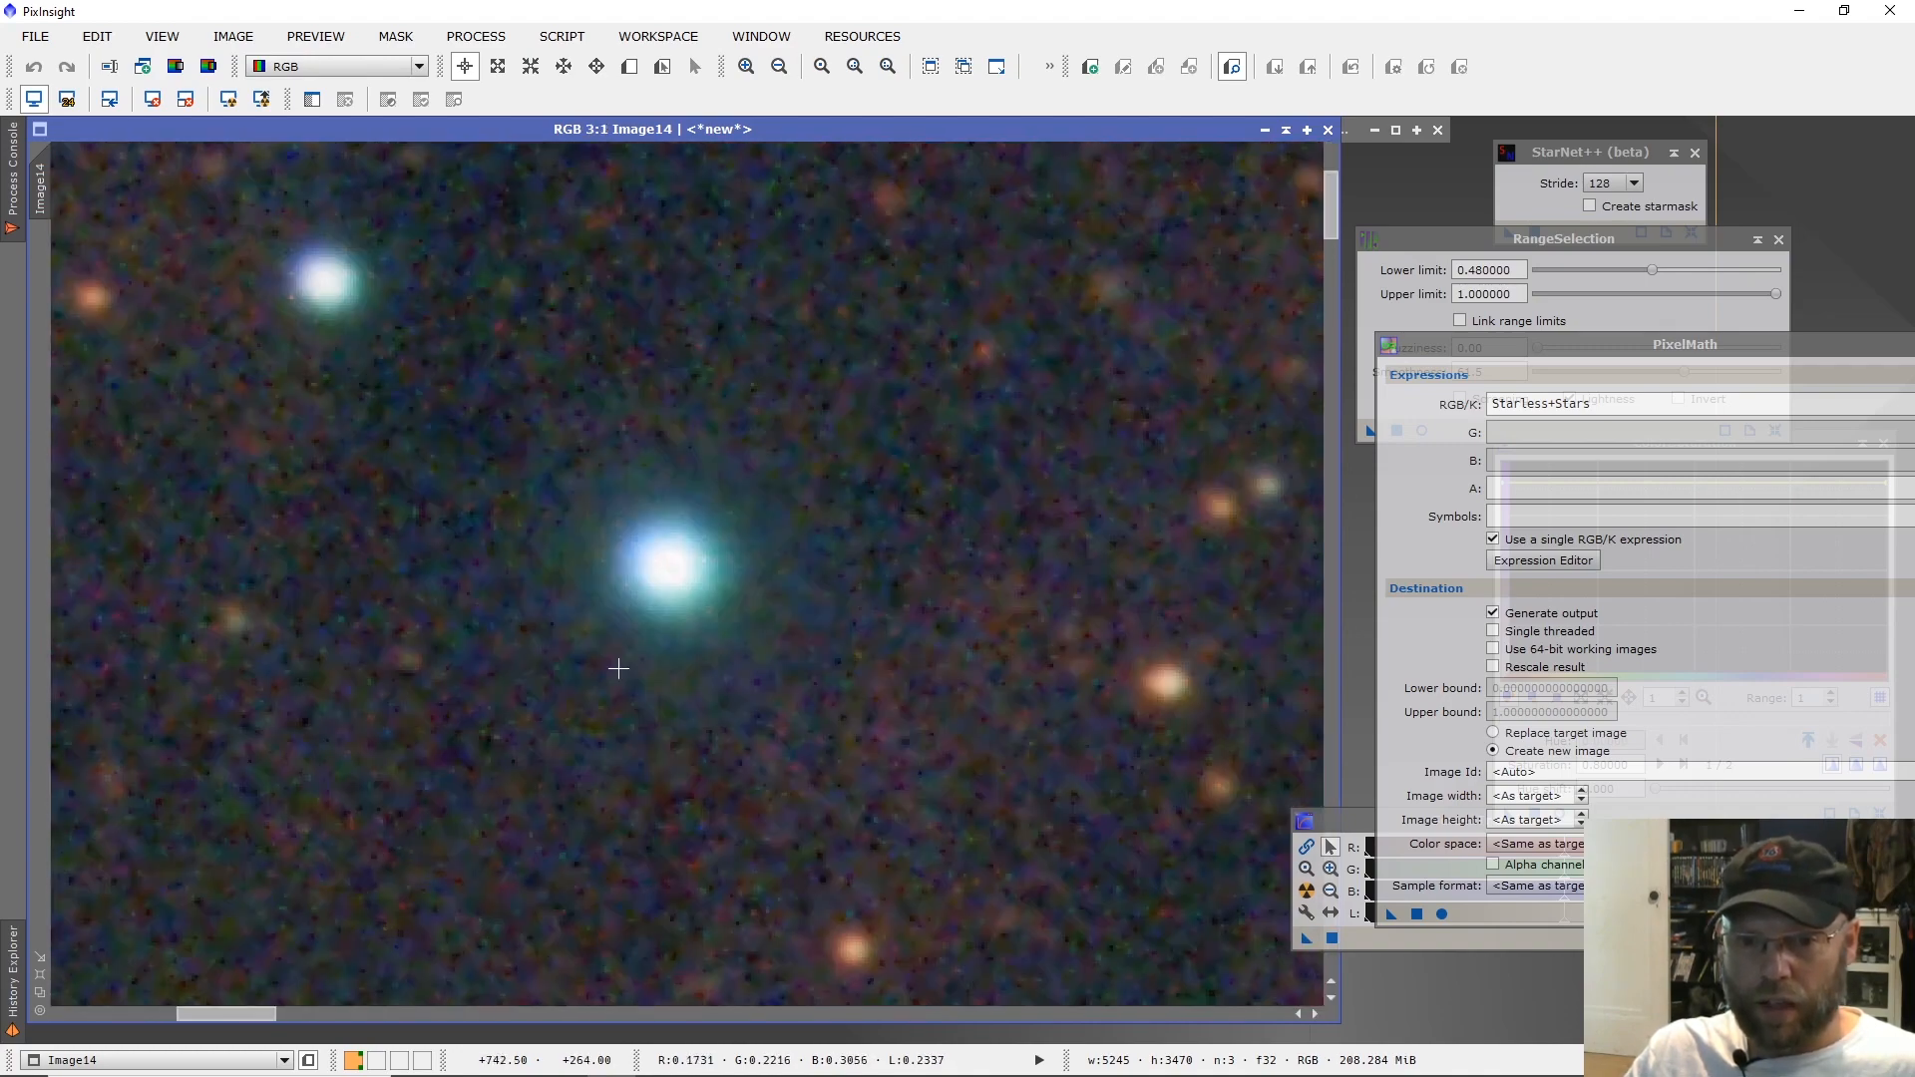
scroll(663, 629, "up", 3)
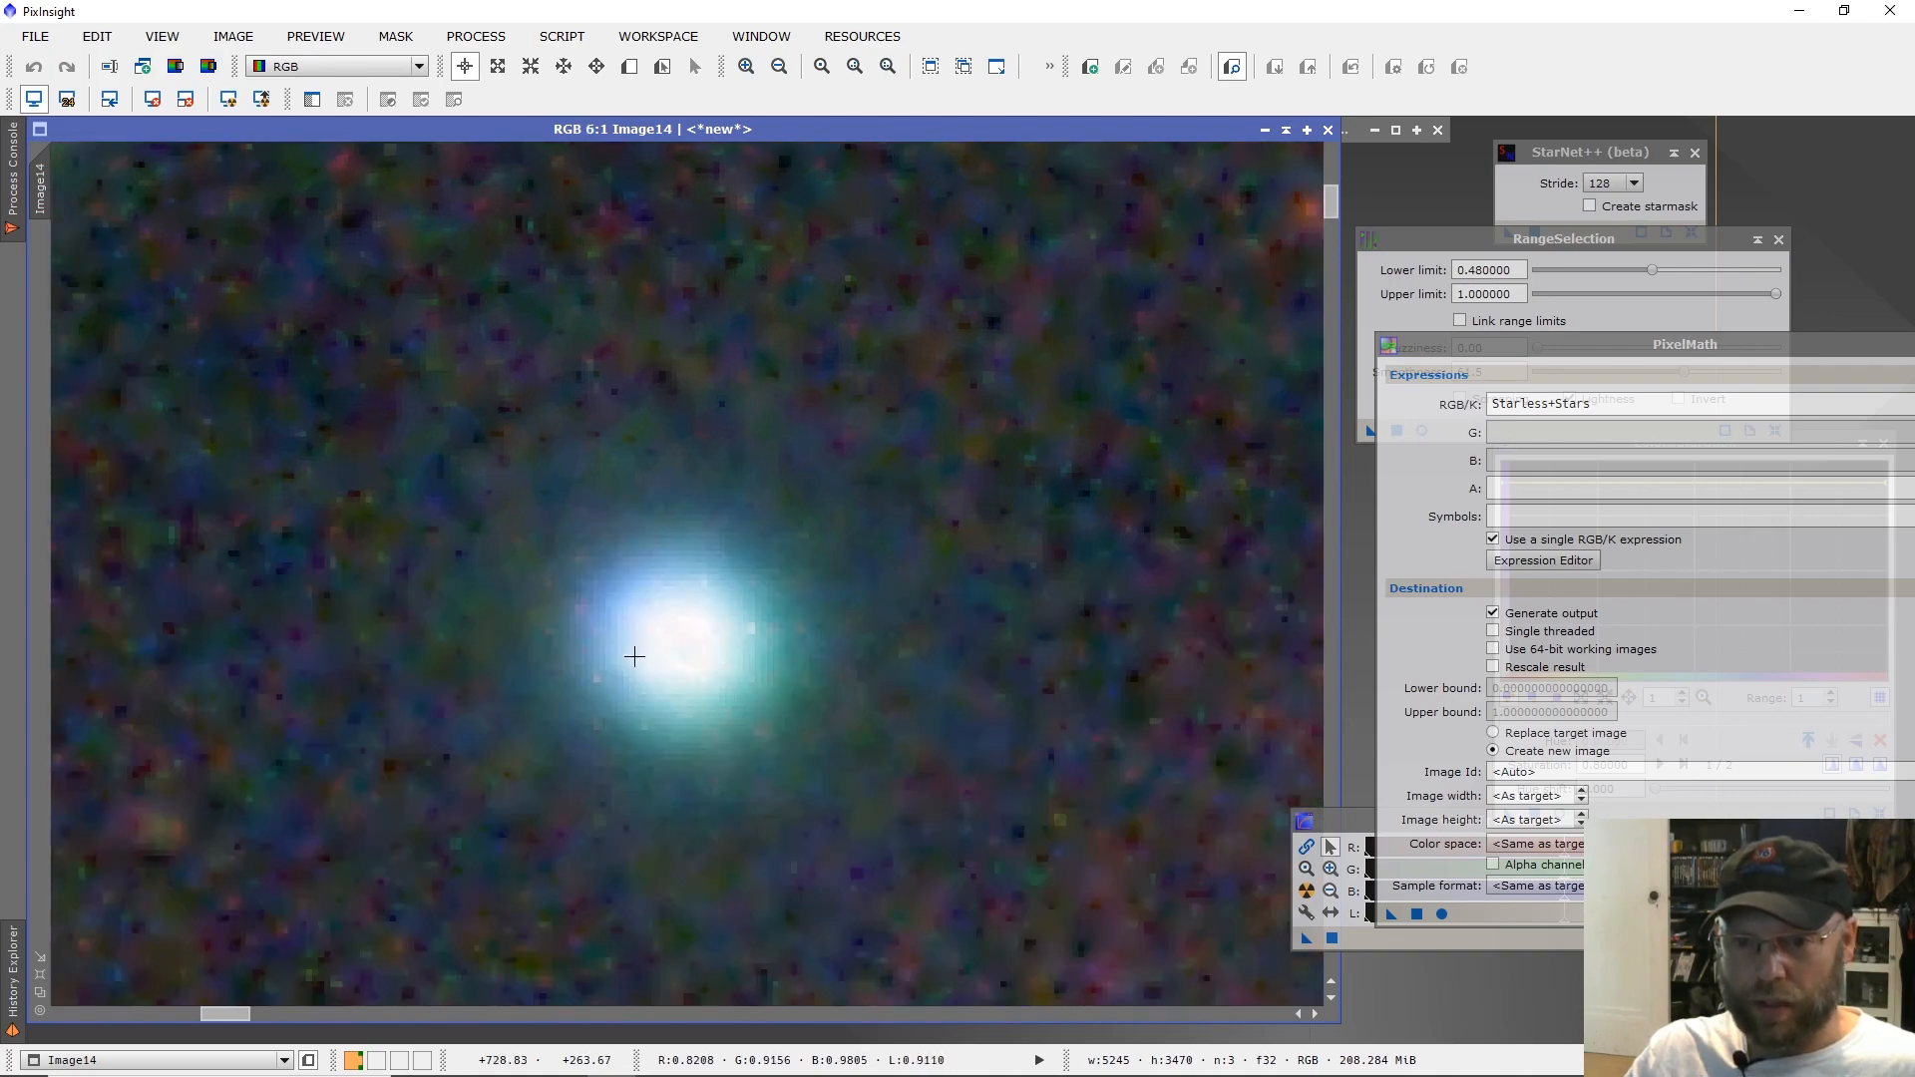
scroll(710, 672, "down", 4)
scroll(829, 692, "down", 3)
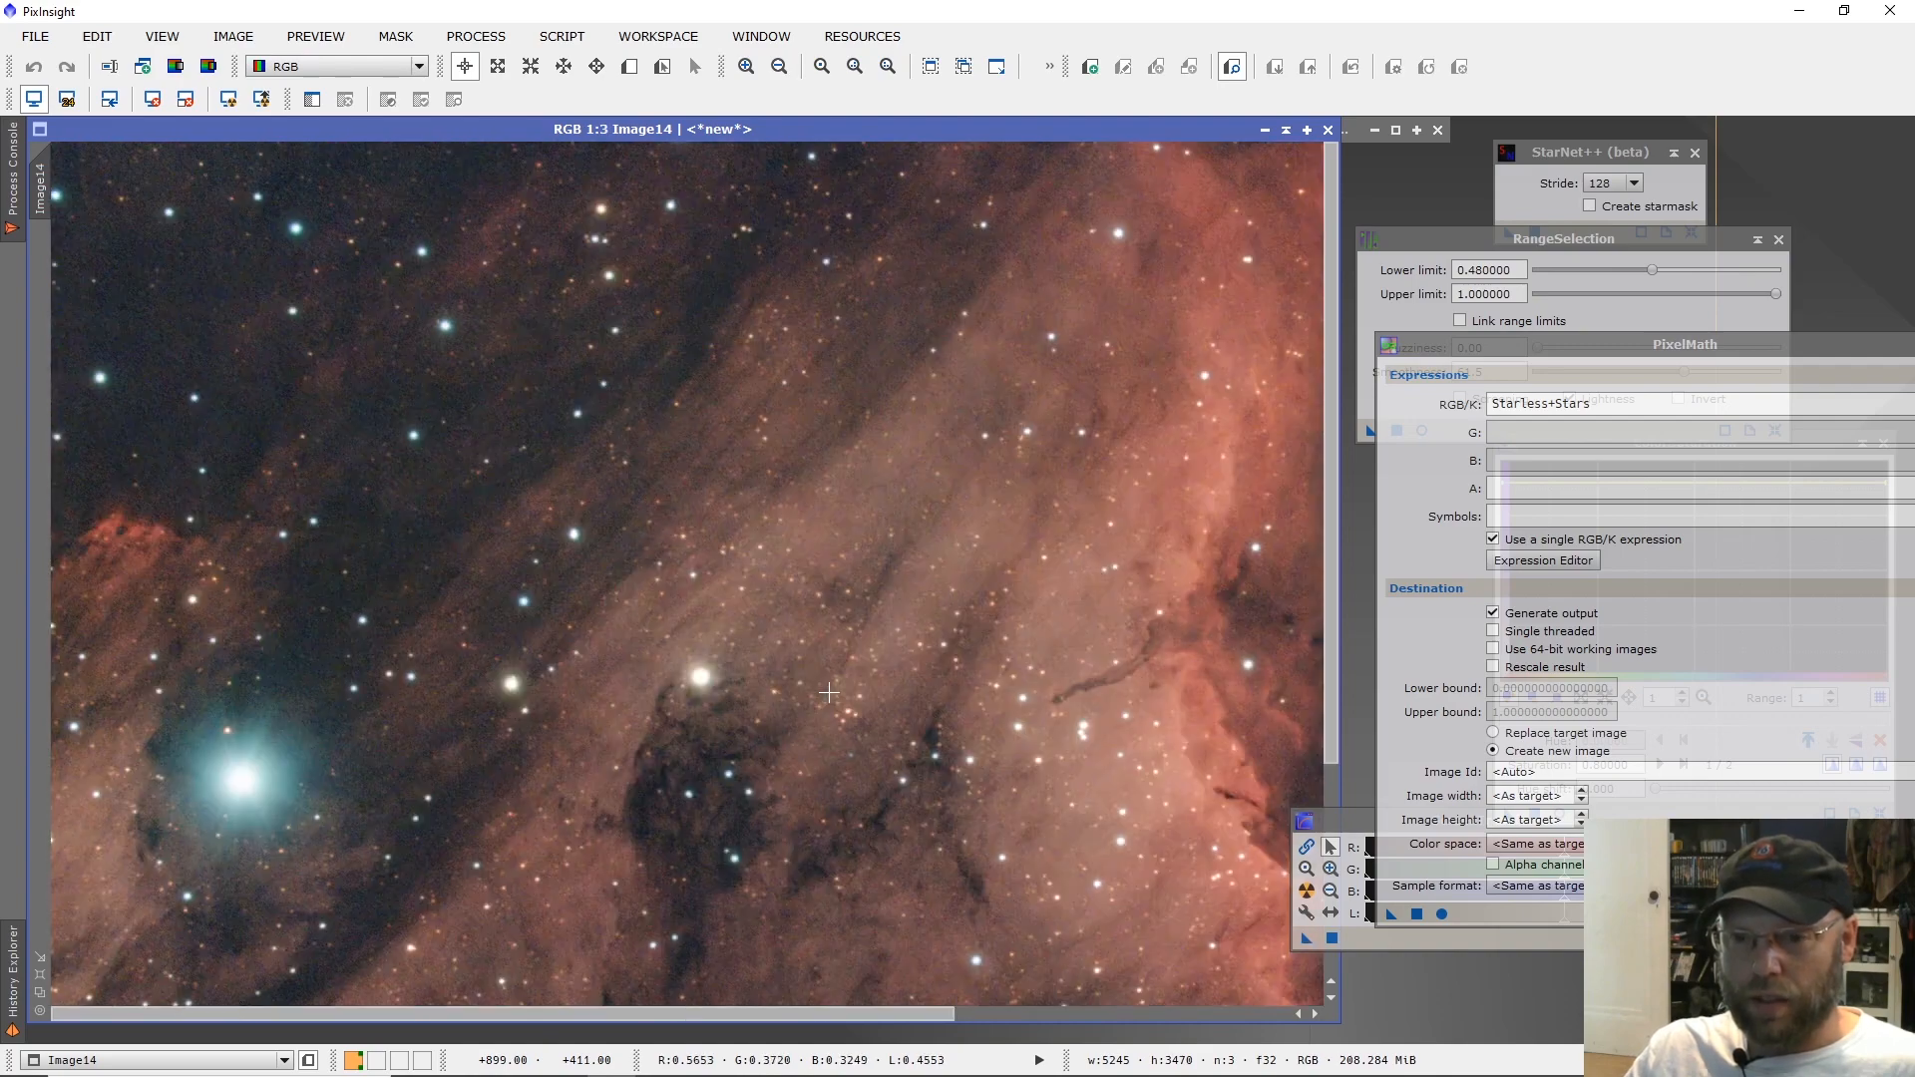
scroll(829, 692, "down", 2)
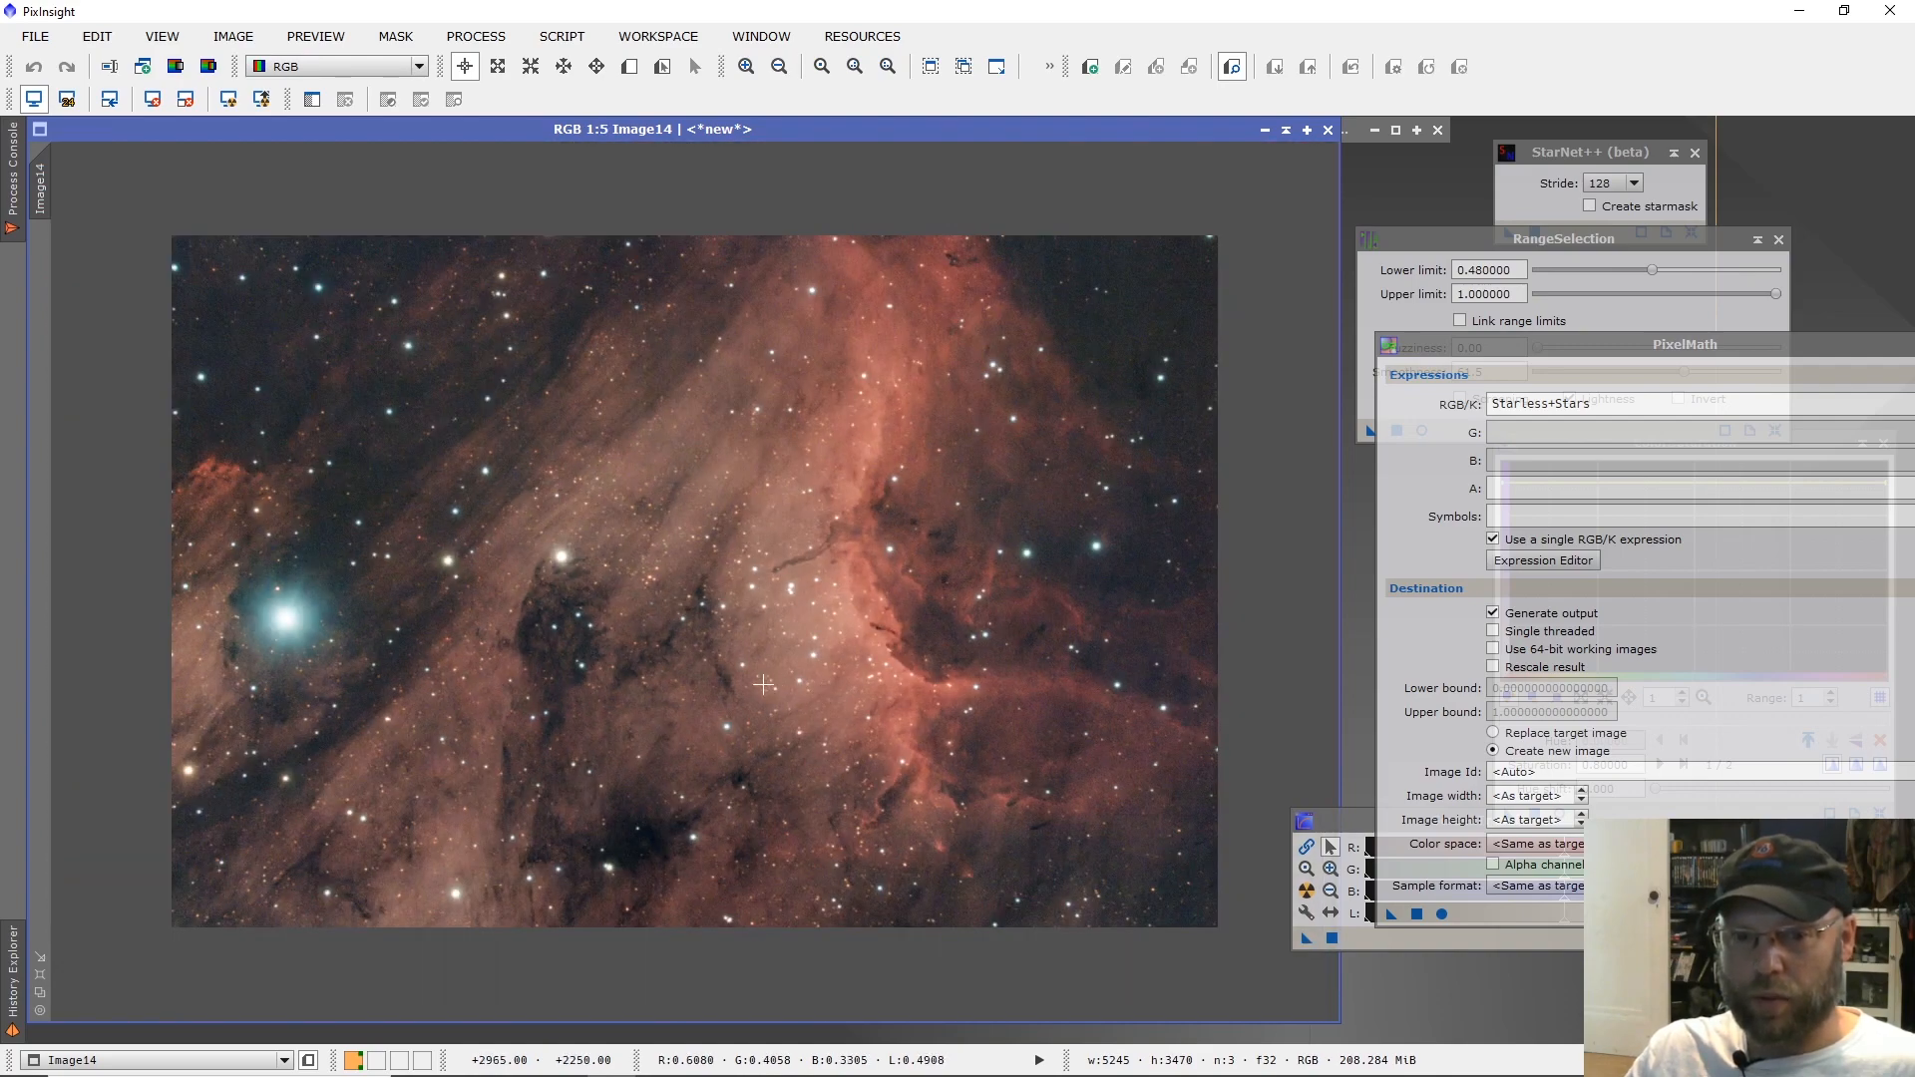
Inspect the bright star above the dark cloud and the large blue star's halo against the overall image.
scroll(549, 557, "up", 4)
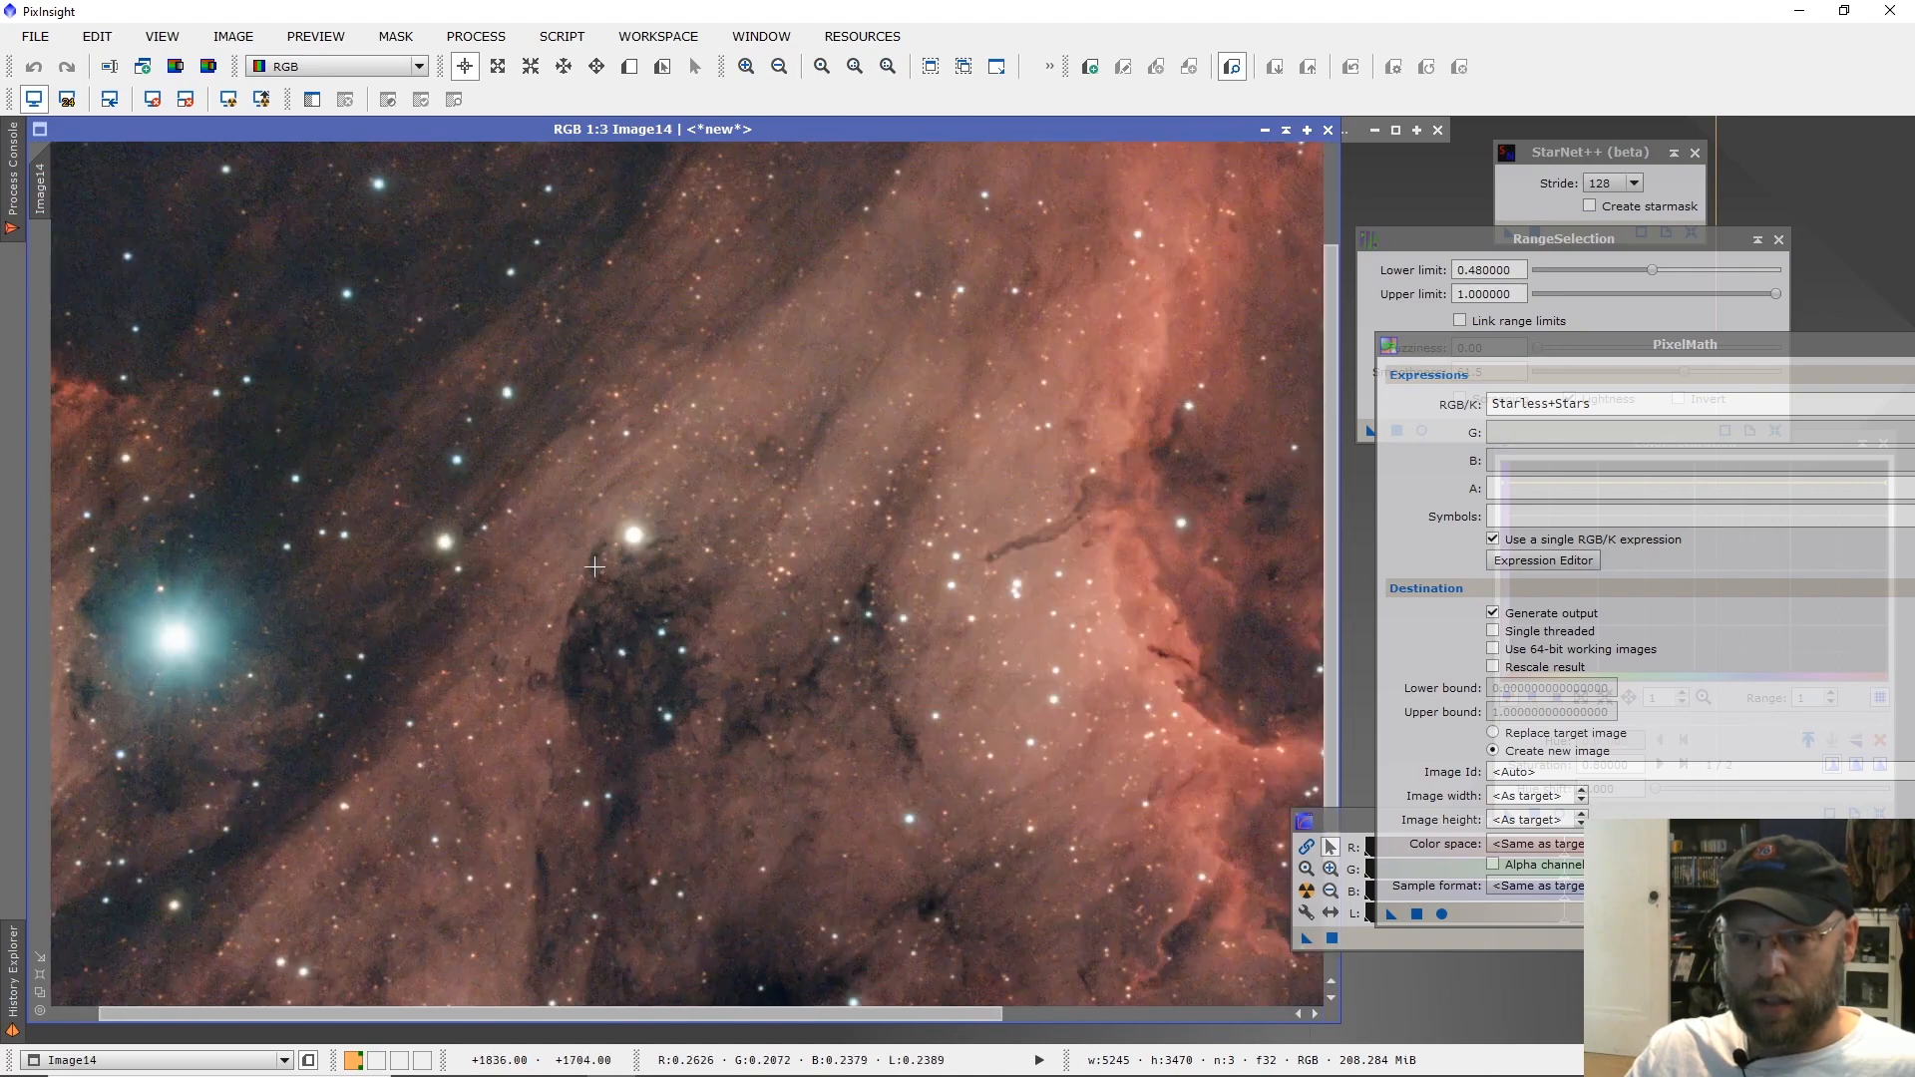
scroll(641, 570, "up", 1)
scroll(642, 569, "down", 1)
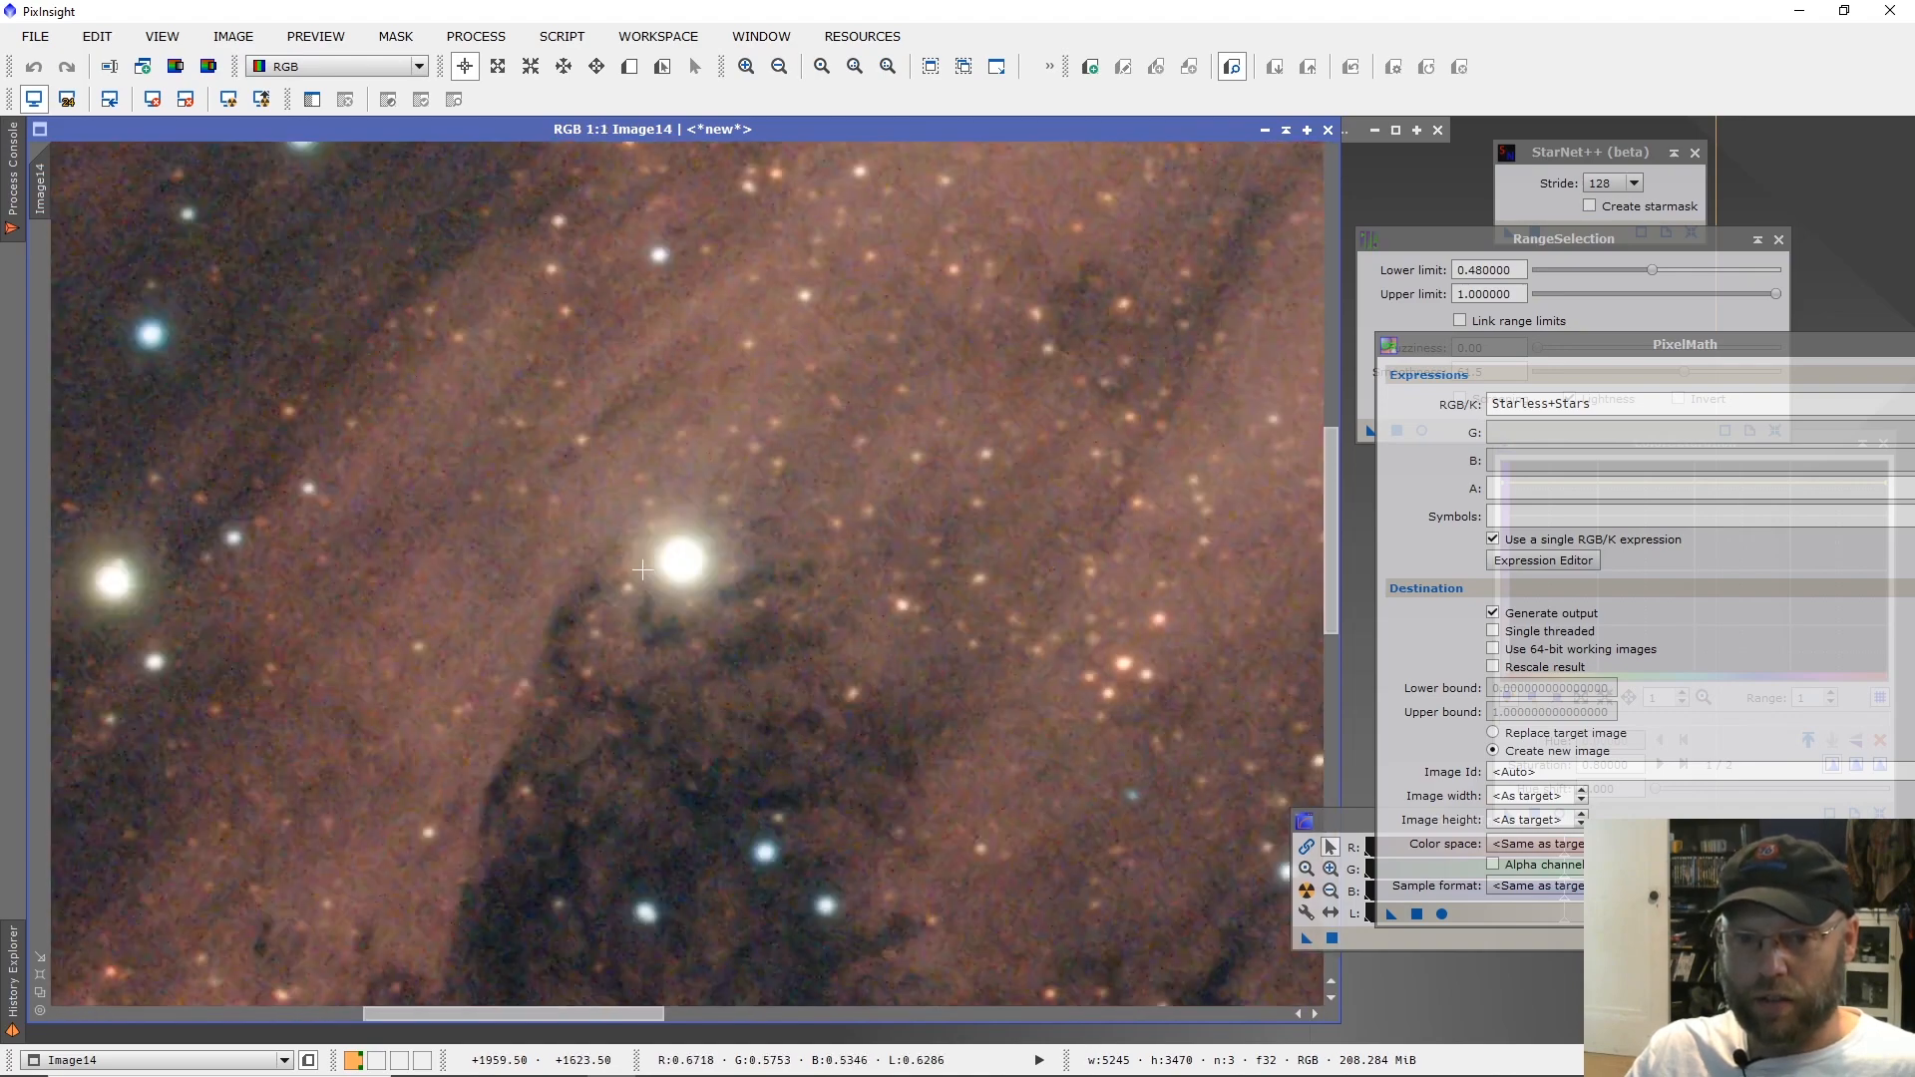
scroll(641, 571, "down", 1)
scroll(257, 692, "up", 1)
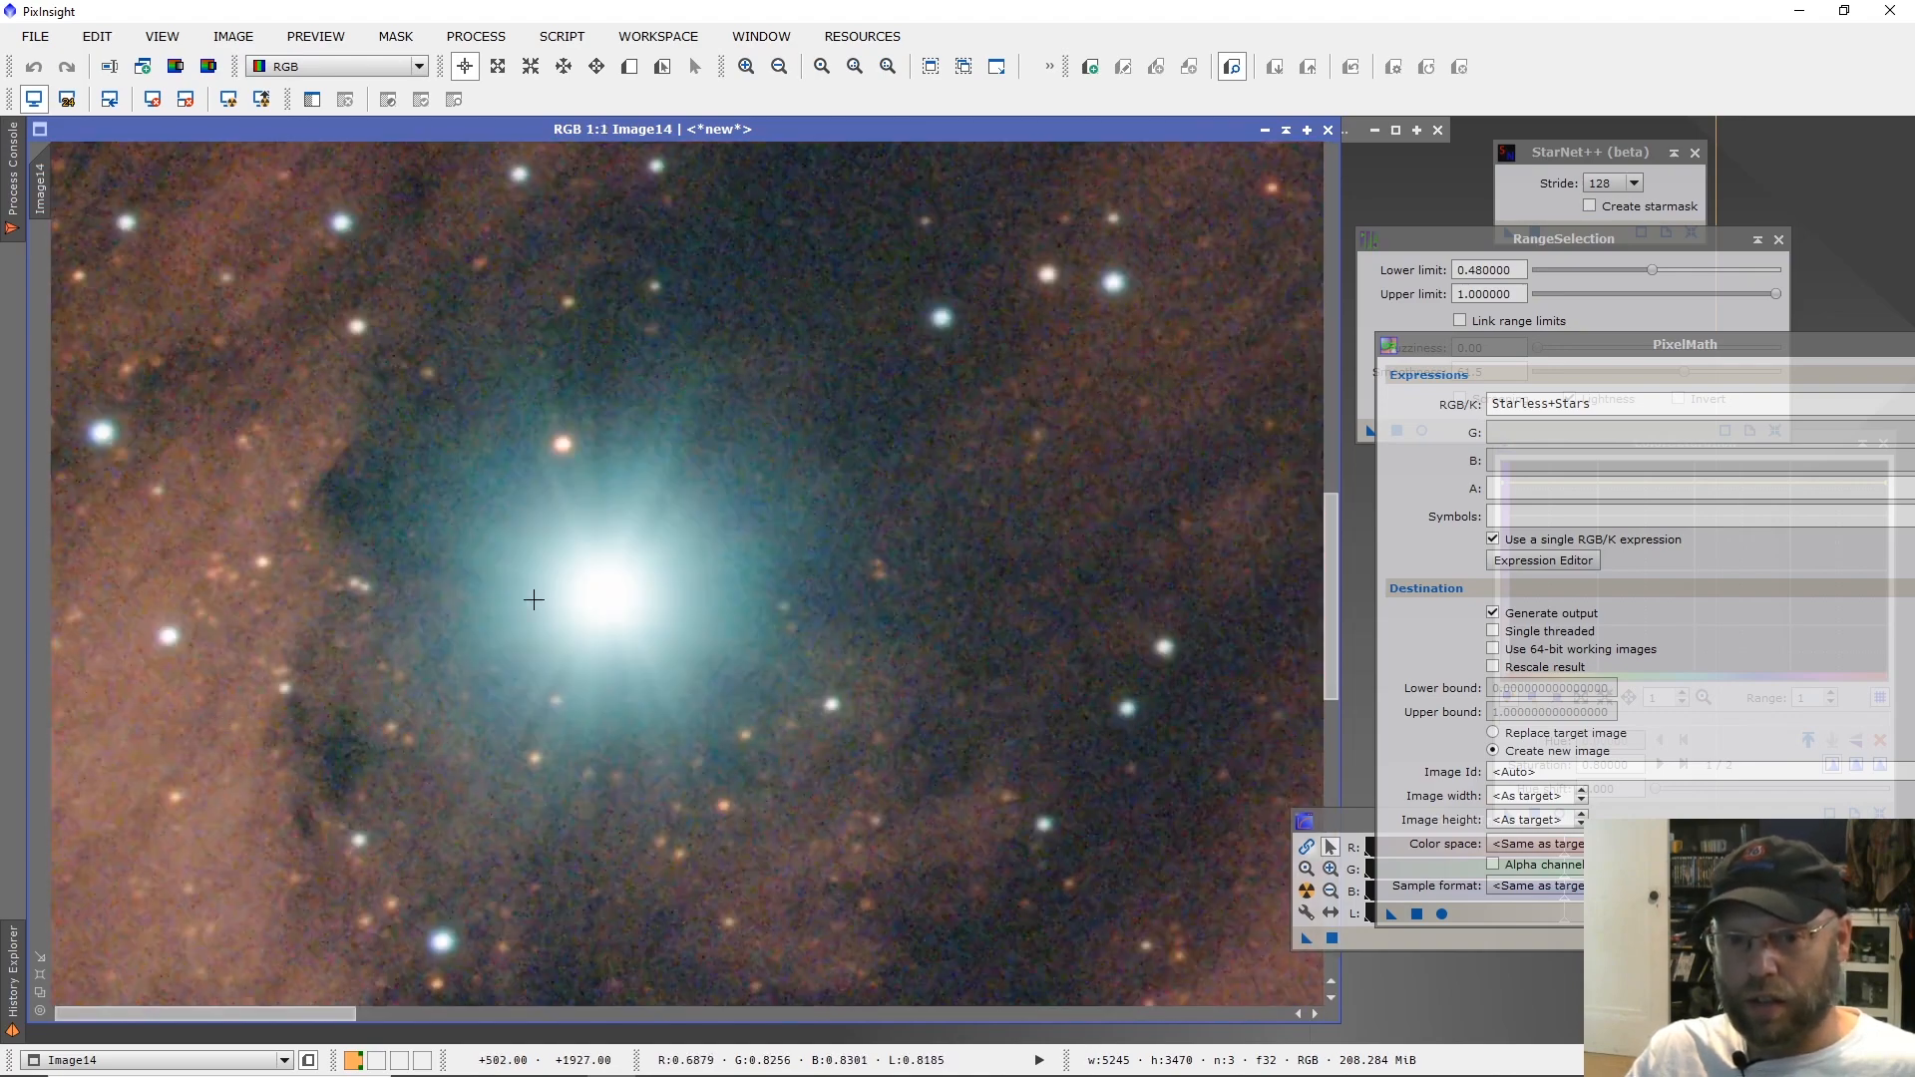
scroll(631, 605, "down", 1)
scroll(632, 606, "down", 3)
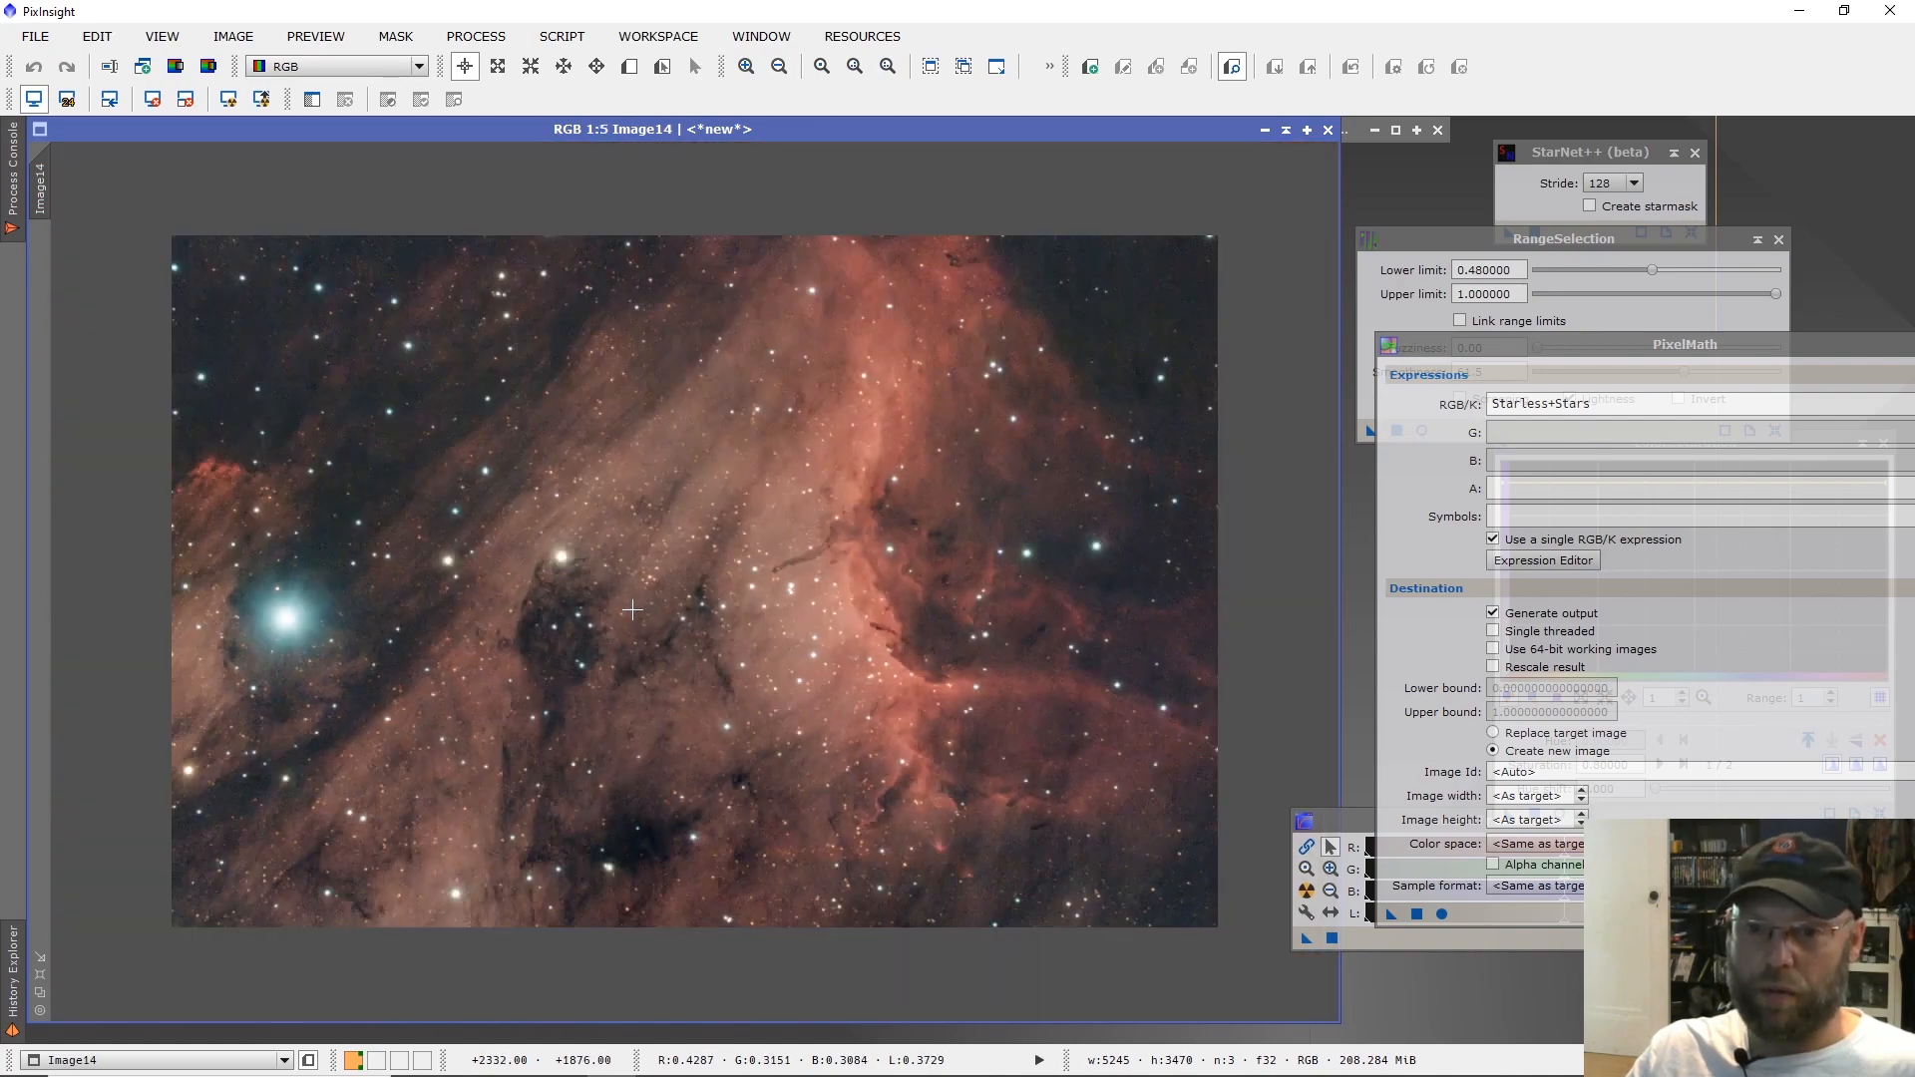
scroll(631, 609, "up", 1)
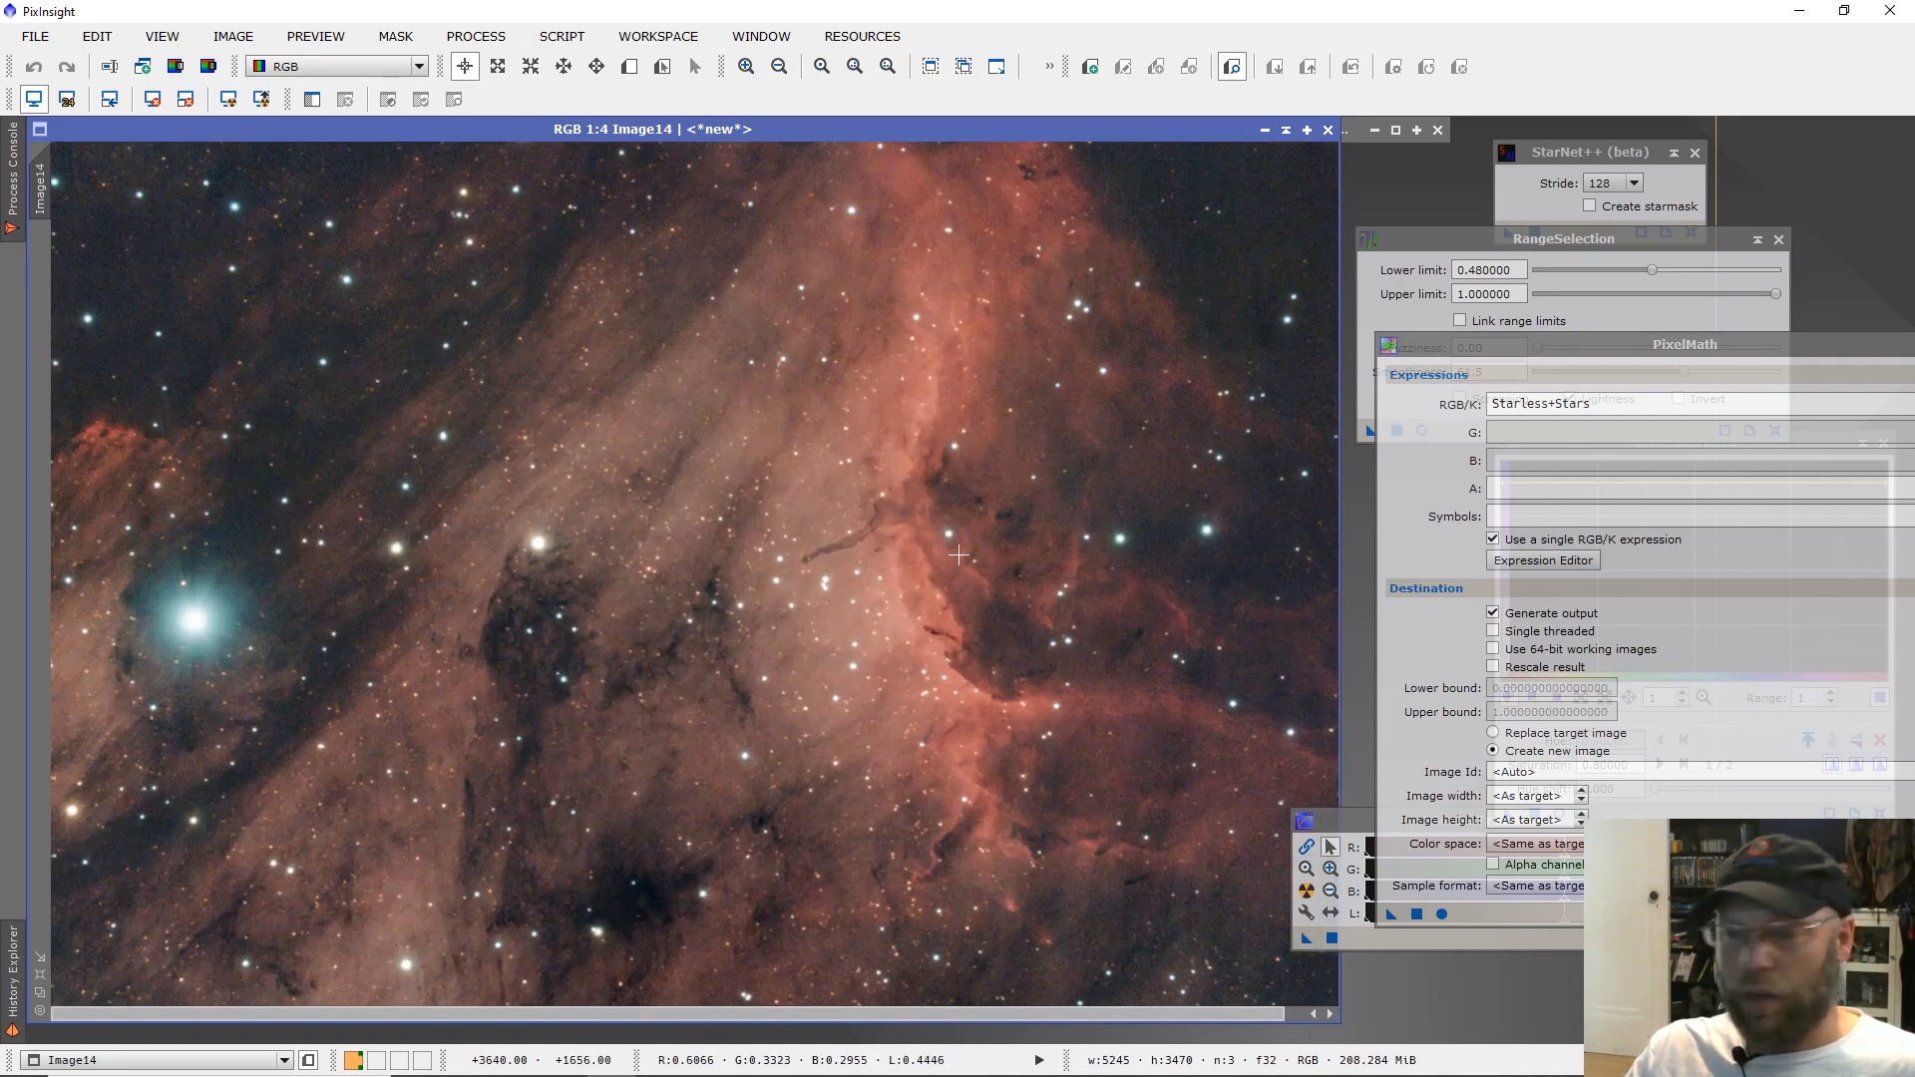